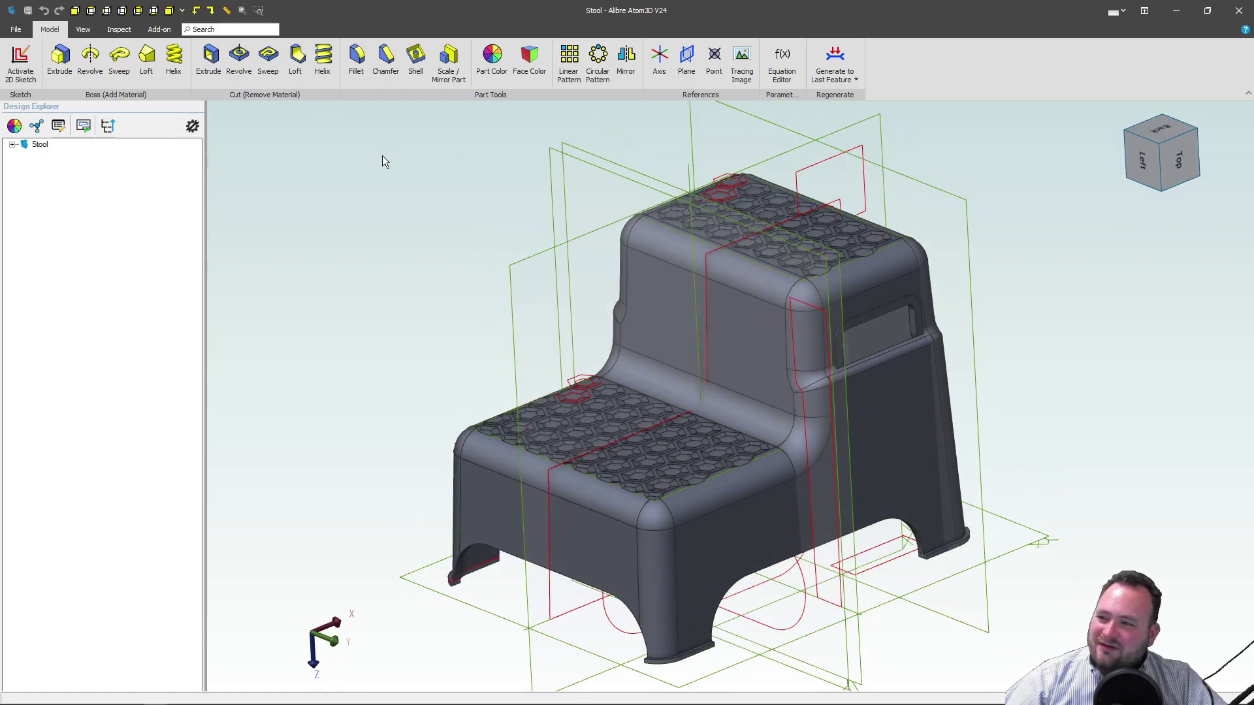
Create a new part and open a 2D sketch on its XY-Plane.
{"action": "left_click", "coordinate": [14, 30]}
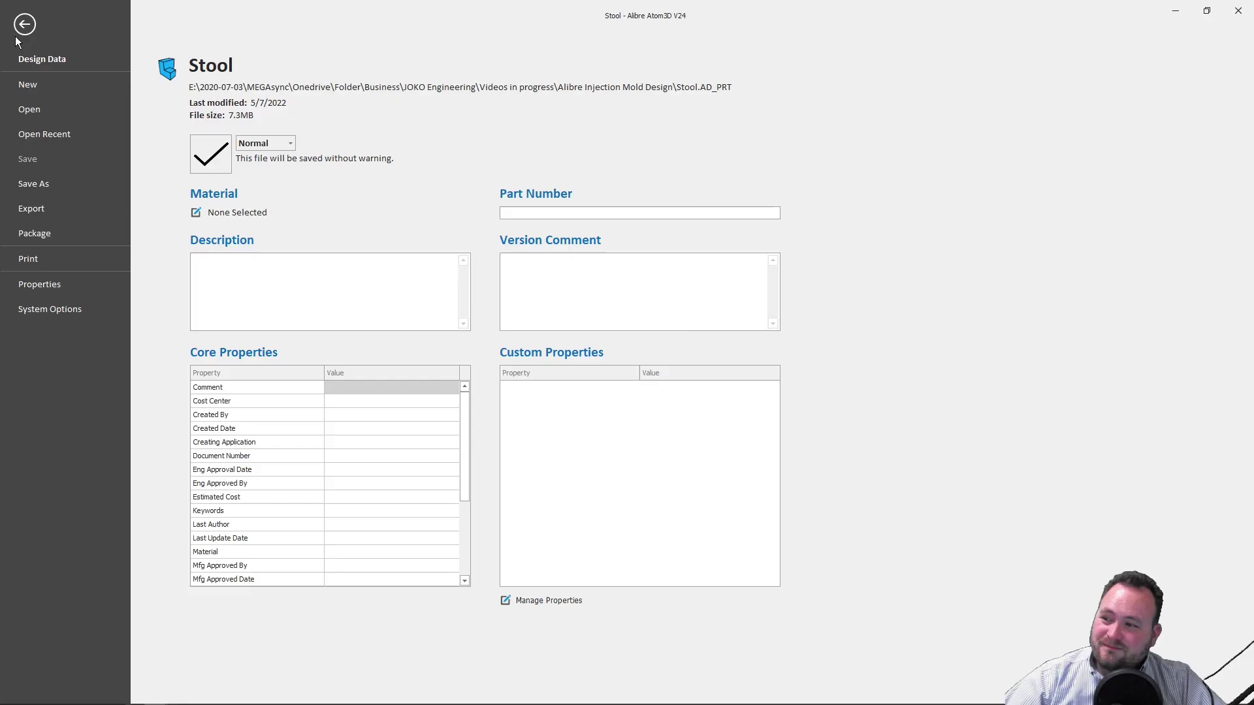
{"action": "left_click", "coordinate": [43, 88]}
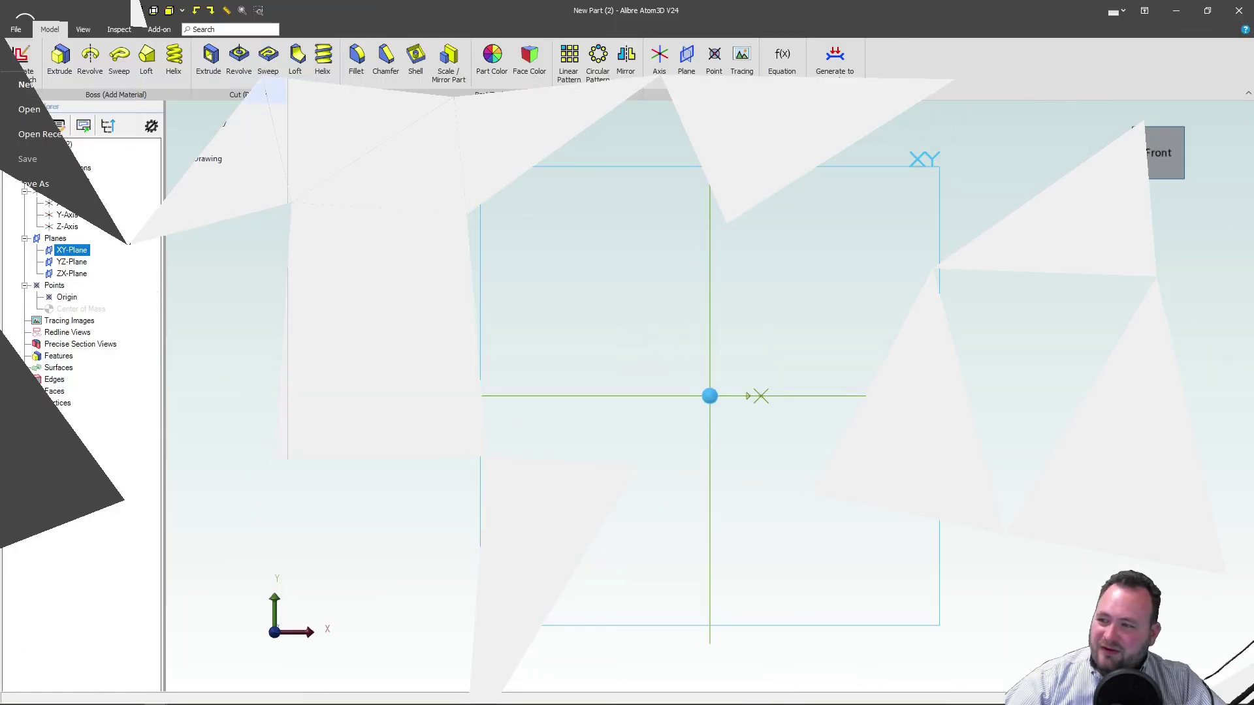
{"action": "left_click", "coordinate": [26, 68]}
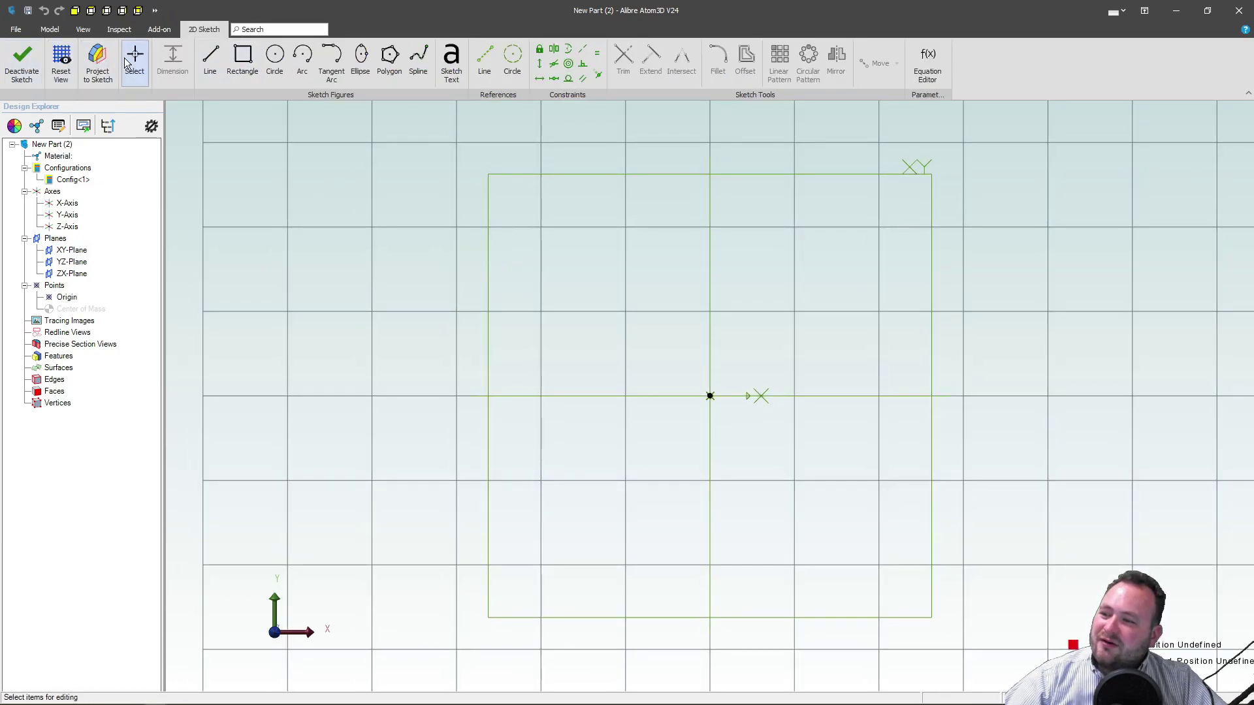
Sketch a closed two-step stool side profile with lines, starting at the origin, with horizontal treads and base and sloped risers.
{"action": "left_click", "coordinate": [210, 62]}
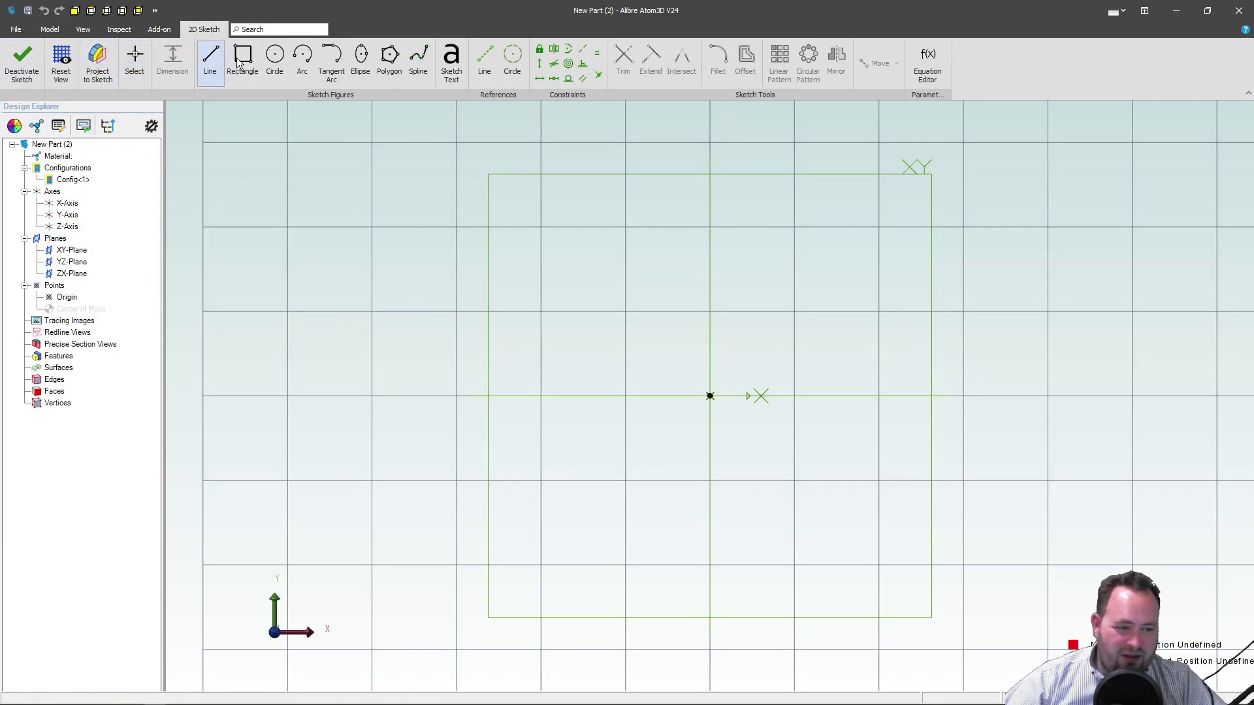
{"action": "left_click", "coordinate": [711, 396]}
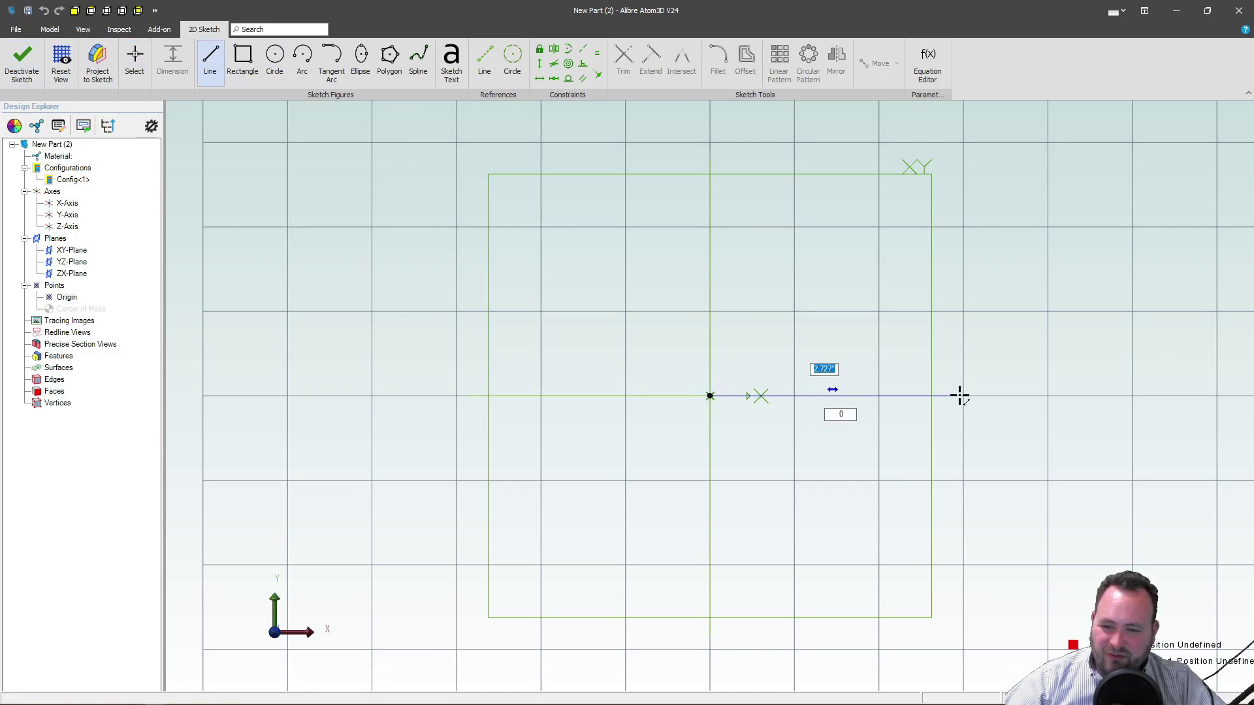
{"action": "left_click", "coordinate": [1067, 396]}
{"action": "left_click", "coordinate": [1009, 117]}
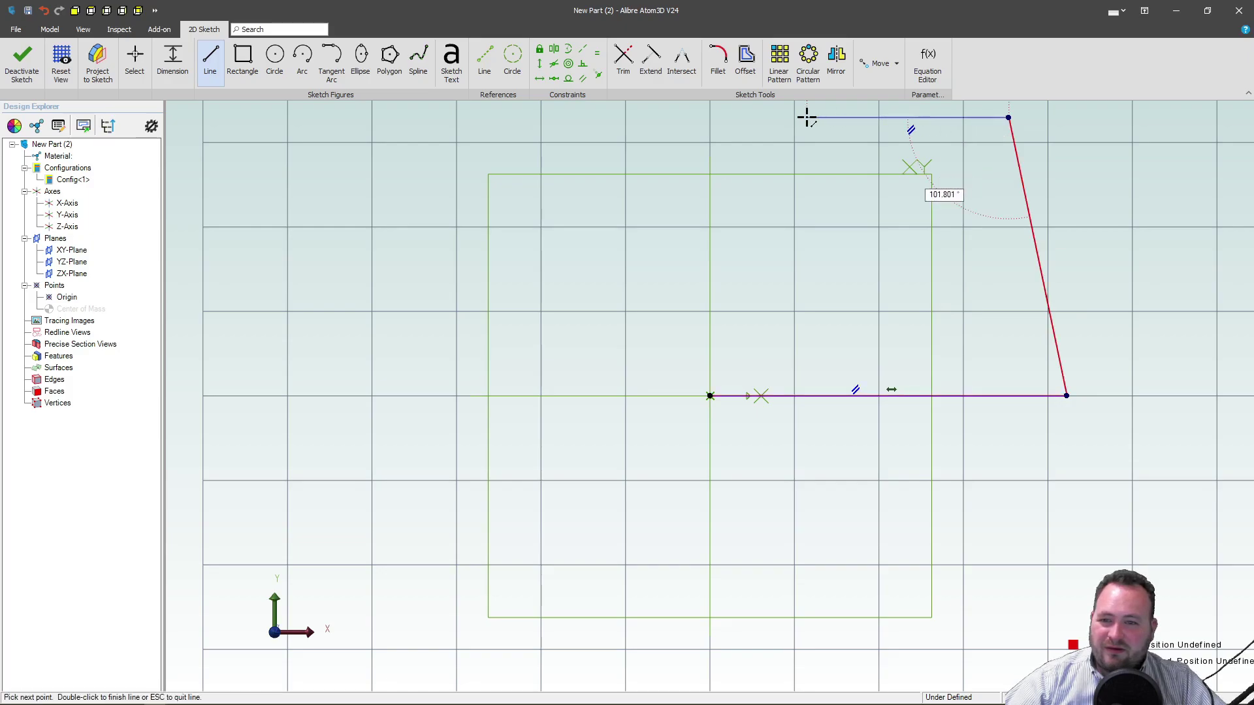
{"action": "left_click", "coordinate": [827, 118]}
{"action": "left_click", "coordinate": [789, 237]}
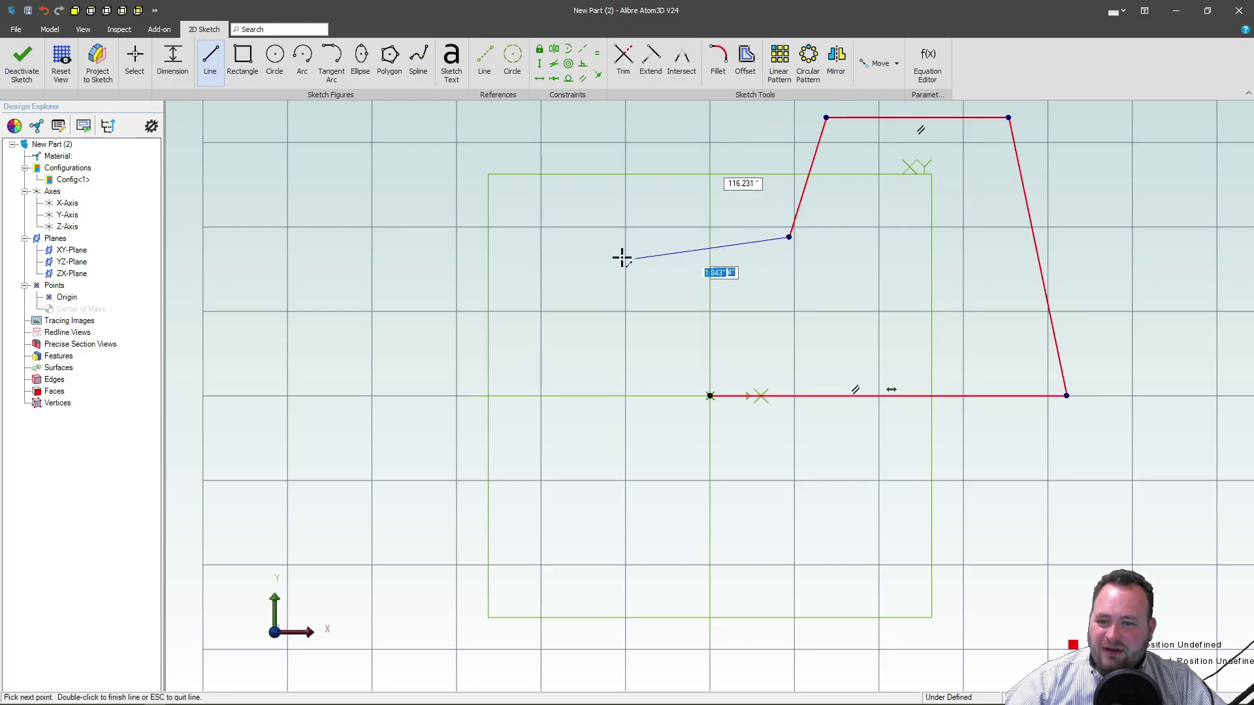
{"action": "left_click", "coordinate": [601, 237]}
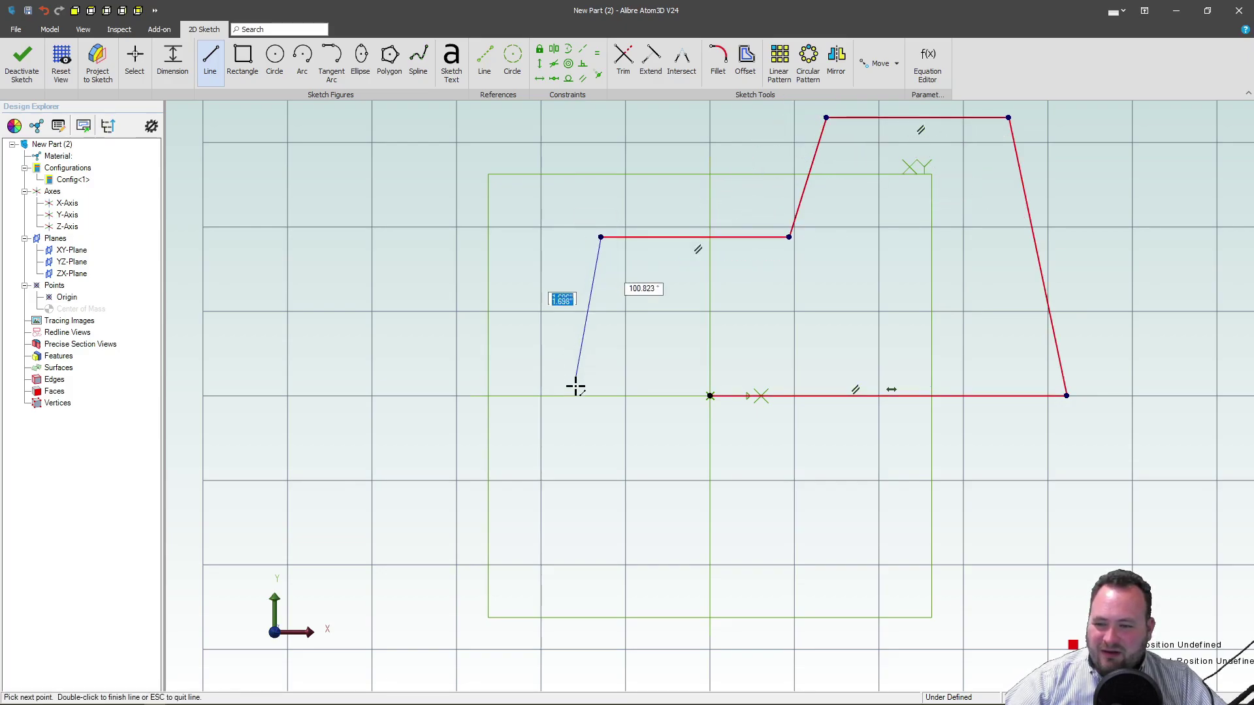
{"action": "left_click", "coordinate": [563, 397]}
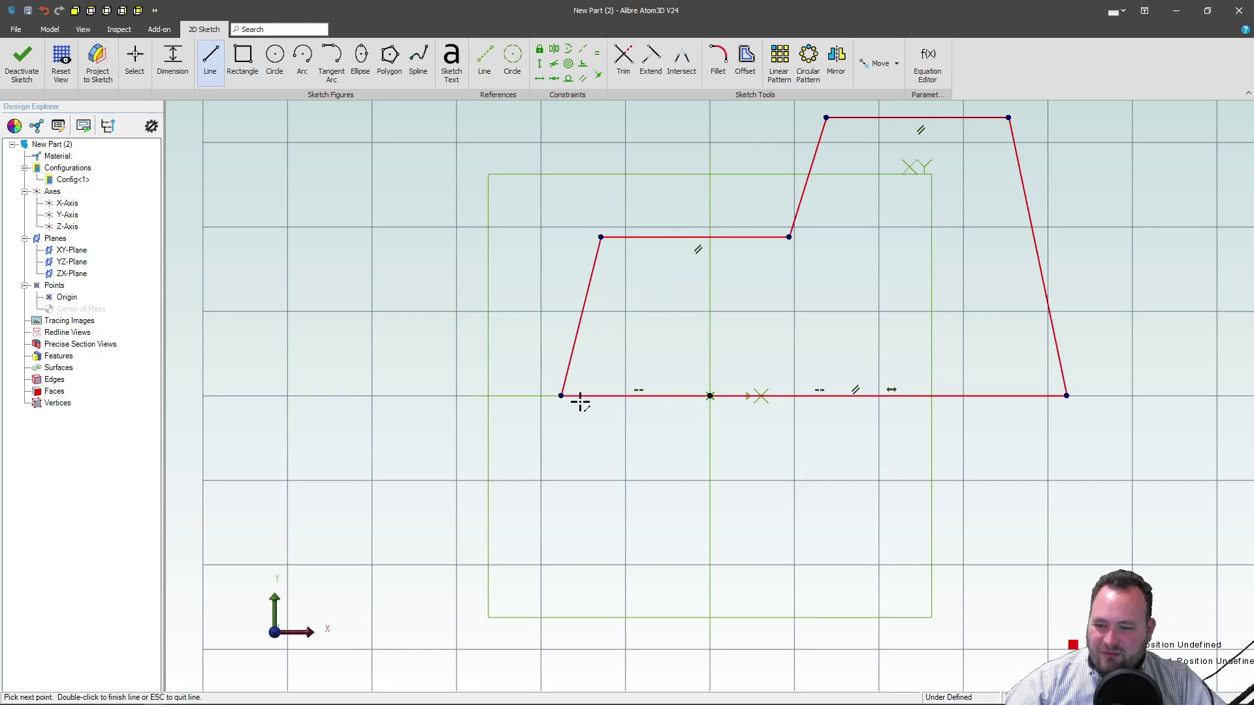
Apply an equal constraint to the two base lines on either side of the origin.
{"action": "left_click", "coordinate": [597, 53]}
{"action": "left_click", "coordinate": [685, 399]}
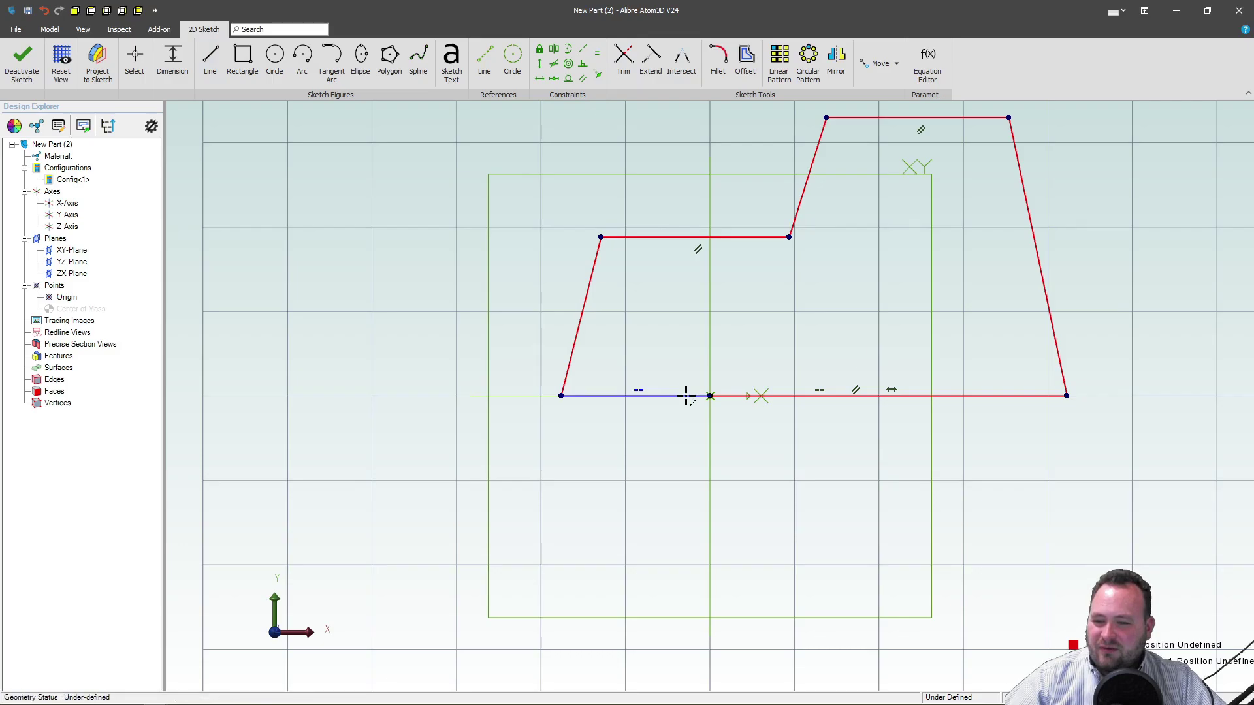
{"action": "left_click", "coordinate": [821, 410]}
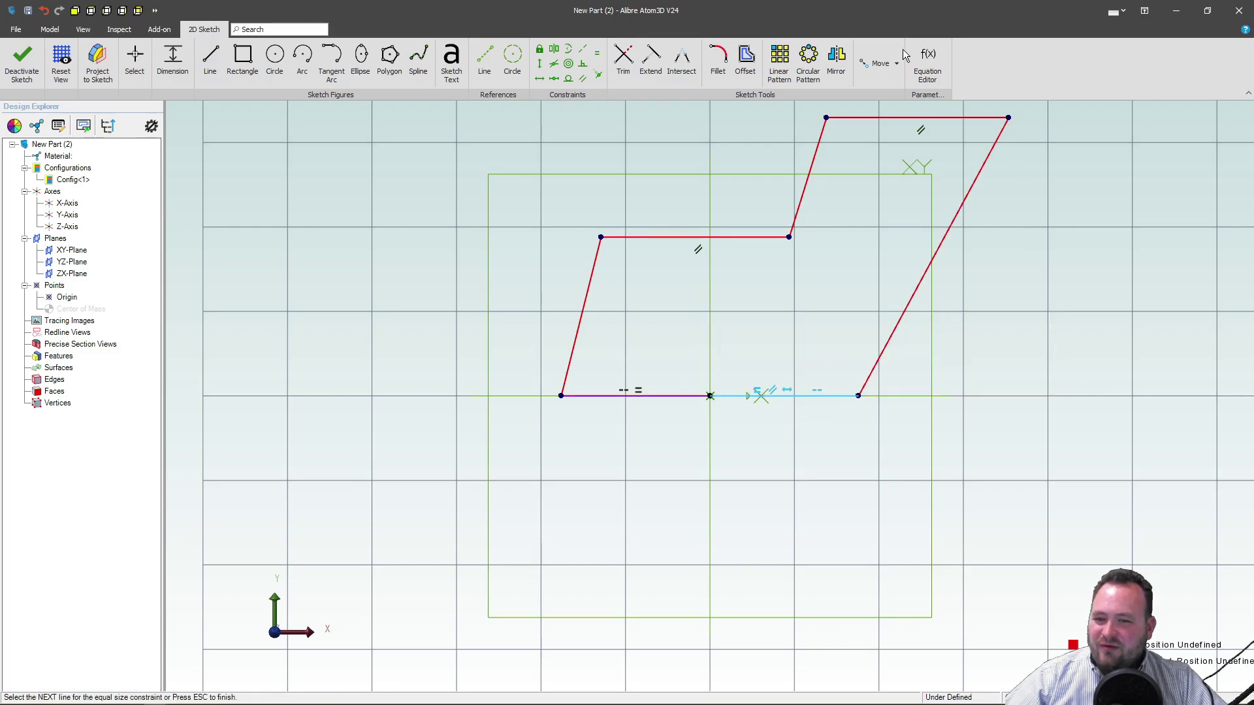
{"action": "key", "text": "Escape"}
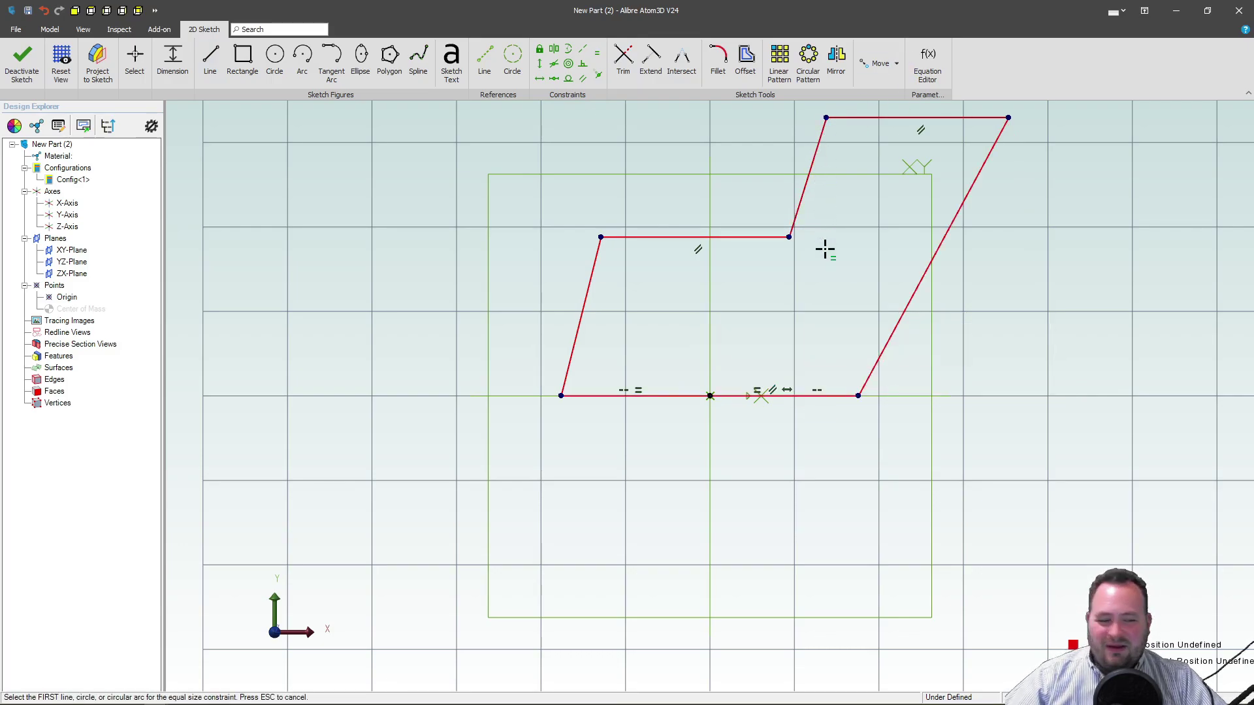
{"action": "key", "text": "Escape"}
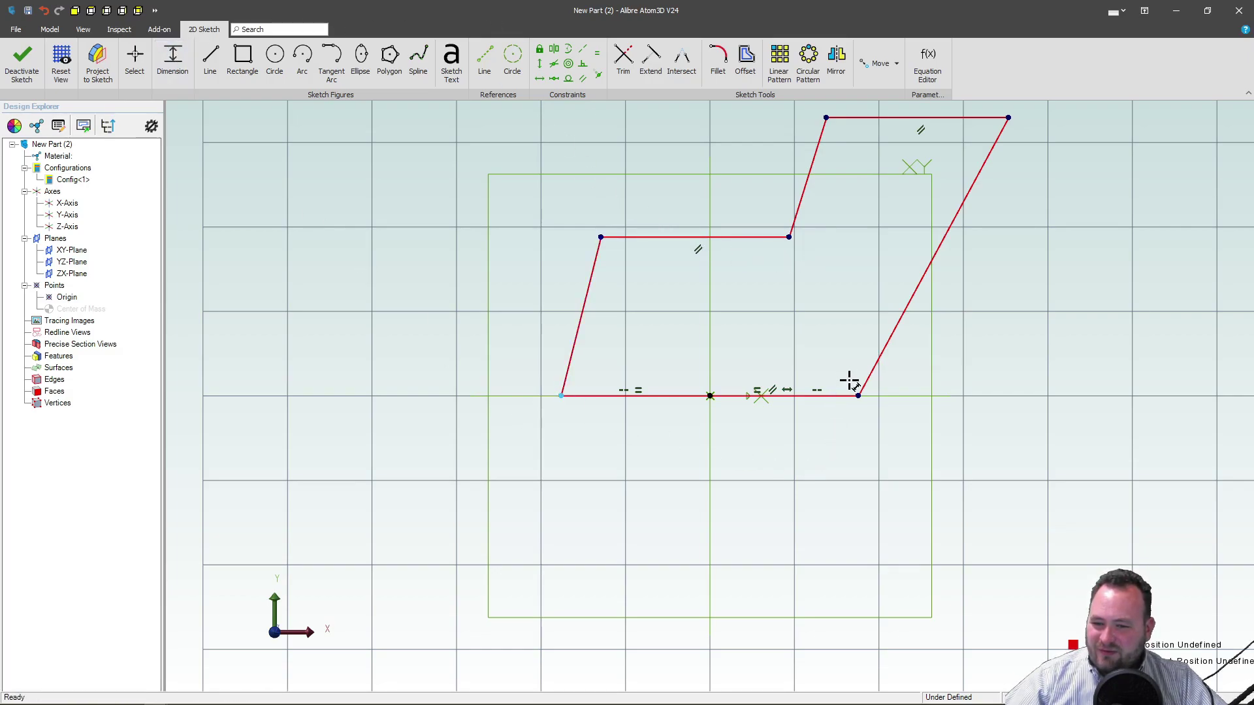
Dimension the overall base width between its two end points and set it to 12 inches.
{"action": "left_click", "coordinate": [858, 397]}
{"action": "left_click", "coordinate": [762, 467]}
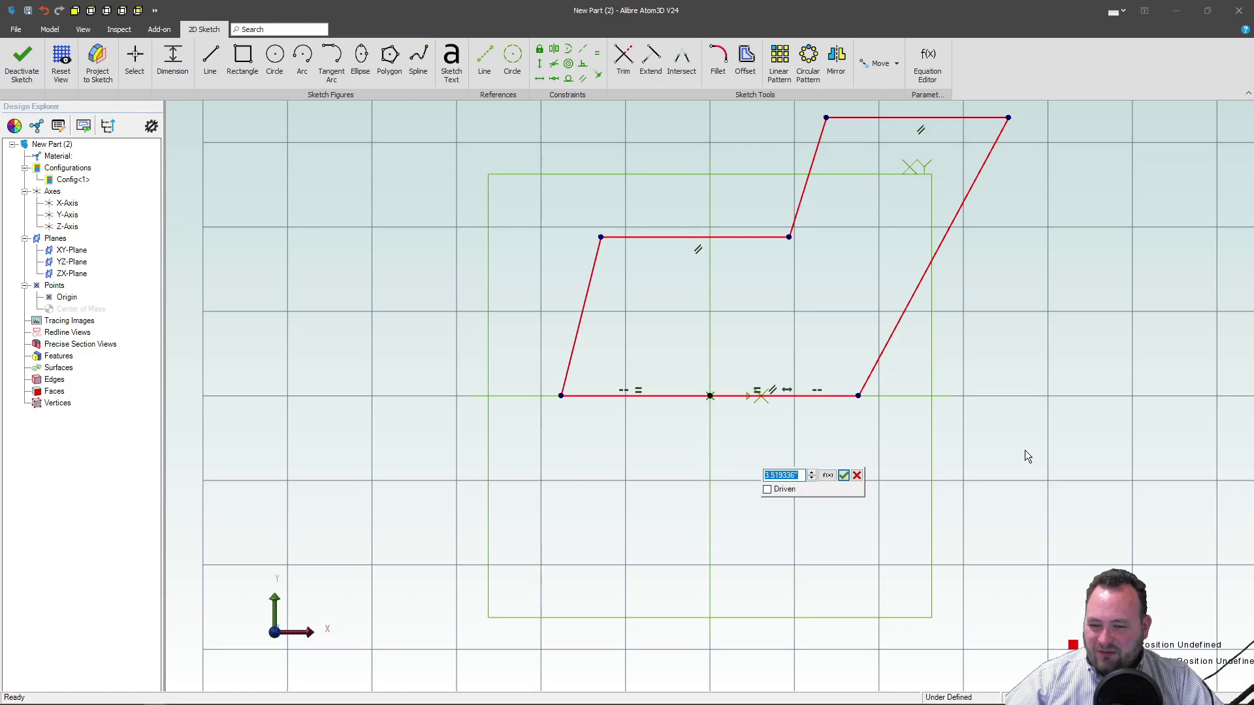
{"action": "type", "text": "12"}
{"action": "key", "text": "Return"}
Dimension the angle between the base and the tall back edge and set it to 87°.
{"action": "scroll", "coordinate": [1024, 477], "scroll_direction": "down", "scroll_amount": 2}
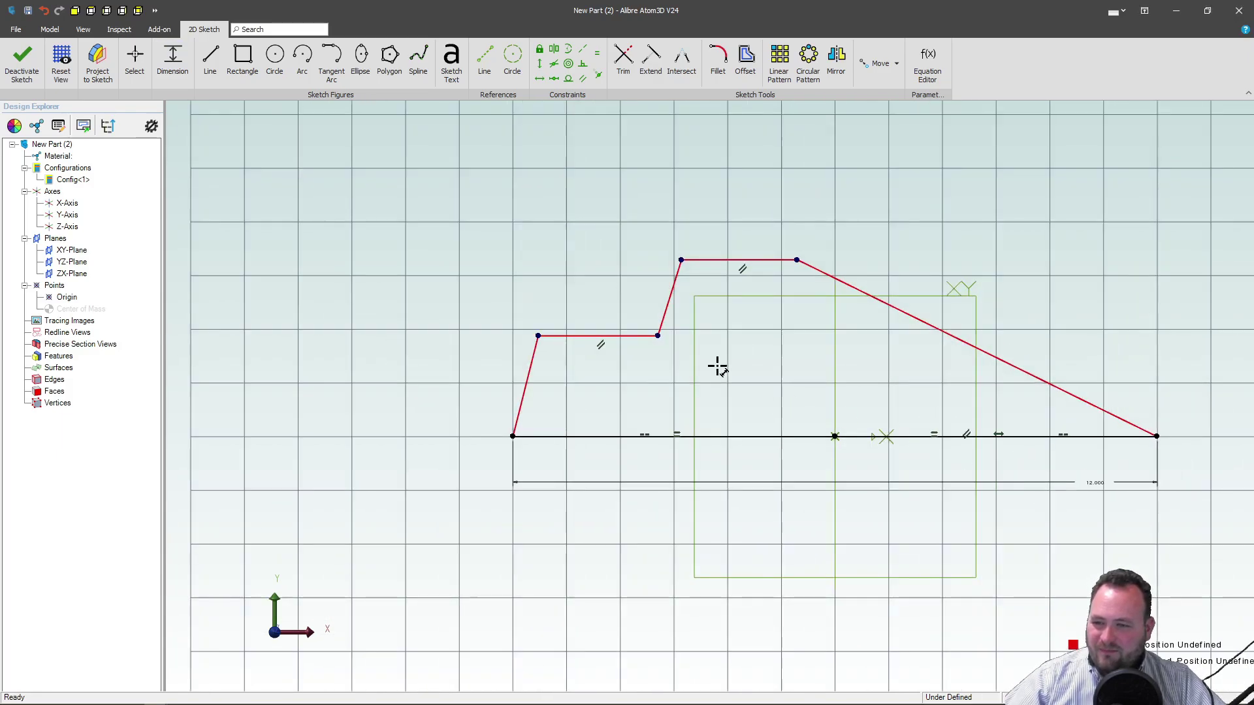
{"action": "scroll", "coordinate": [1019, 452], "scroll_direction": "up", "scroll_amount": 2}
{"action": "left_click", "coordinate": [1024, 491]}
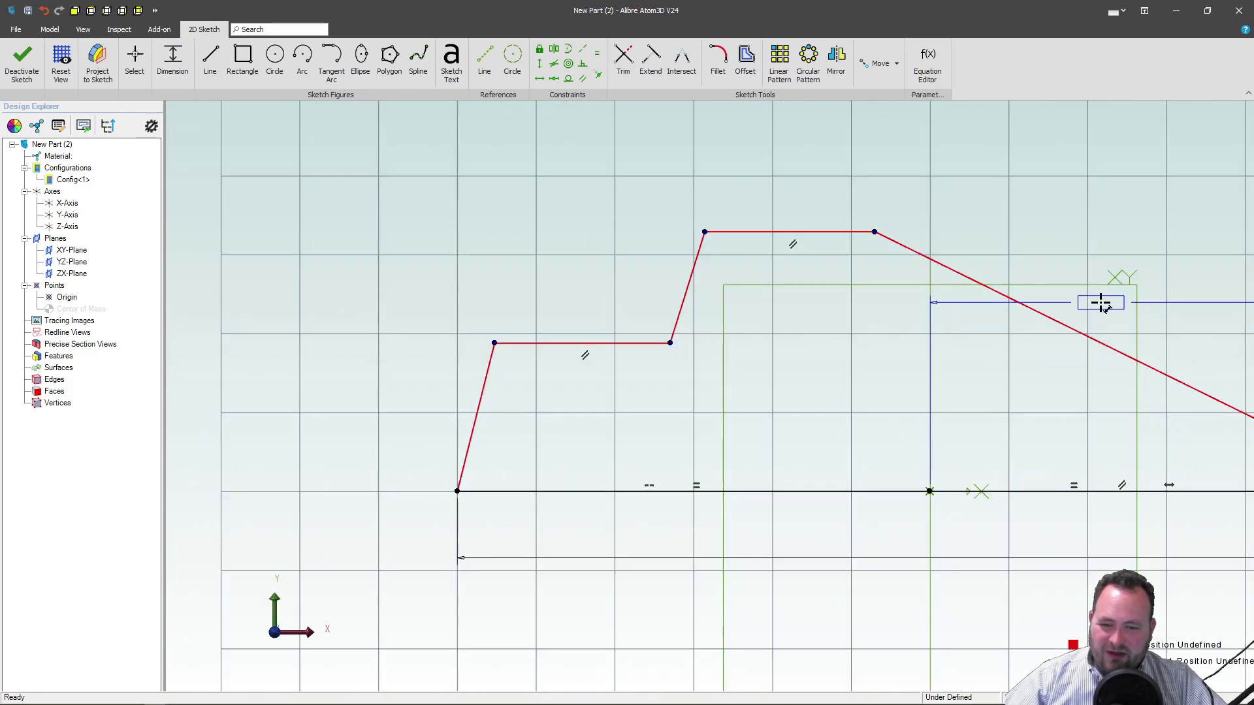
{"action": "left_click", "coordinate": [1072, 329]}
{"action": "left_click", "coordinate": [1044, 354]}
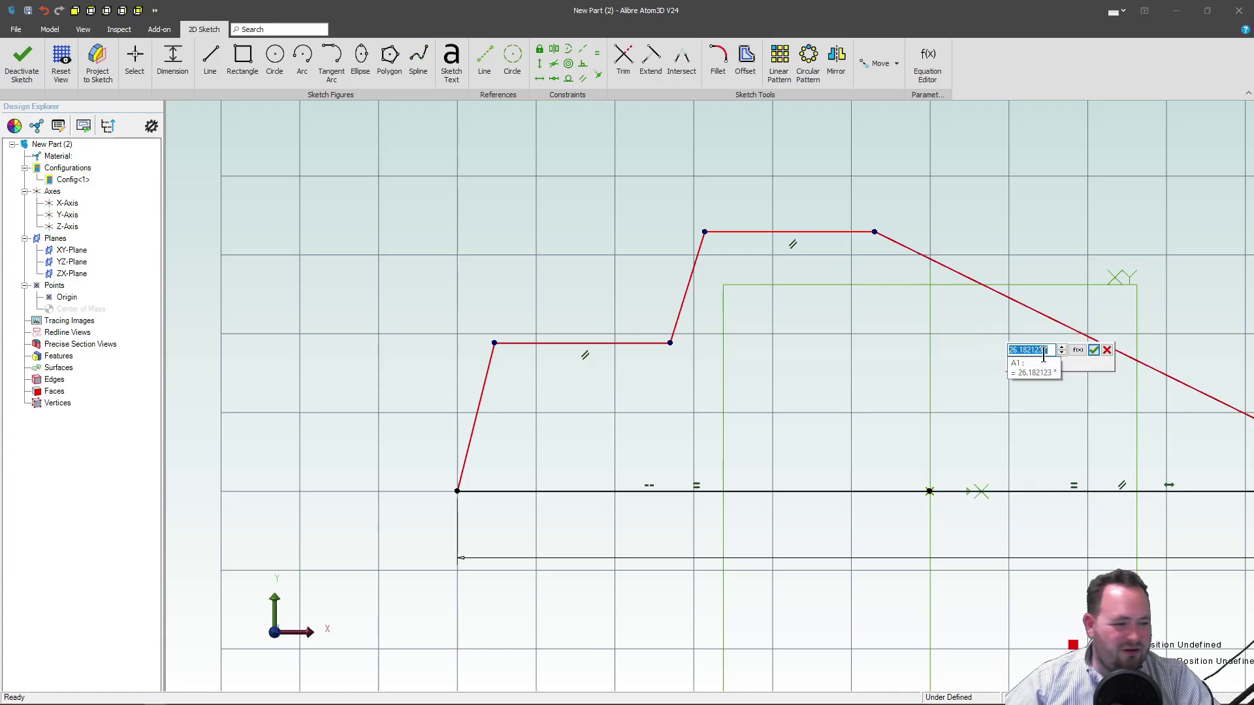
{"action": "type", "text": "87"}
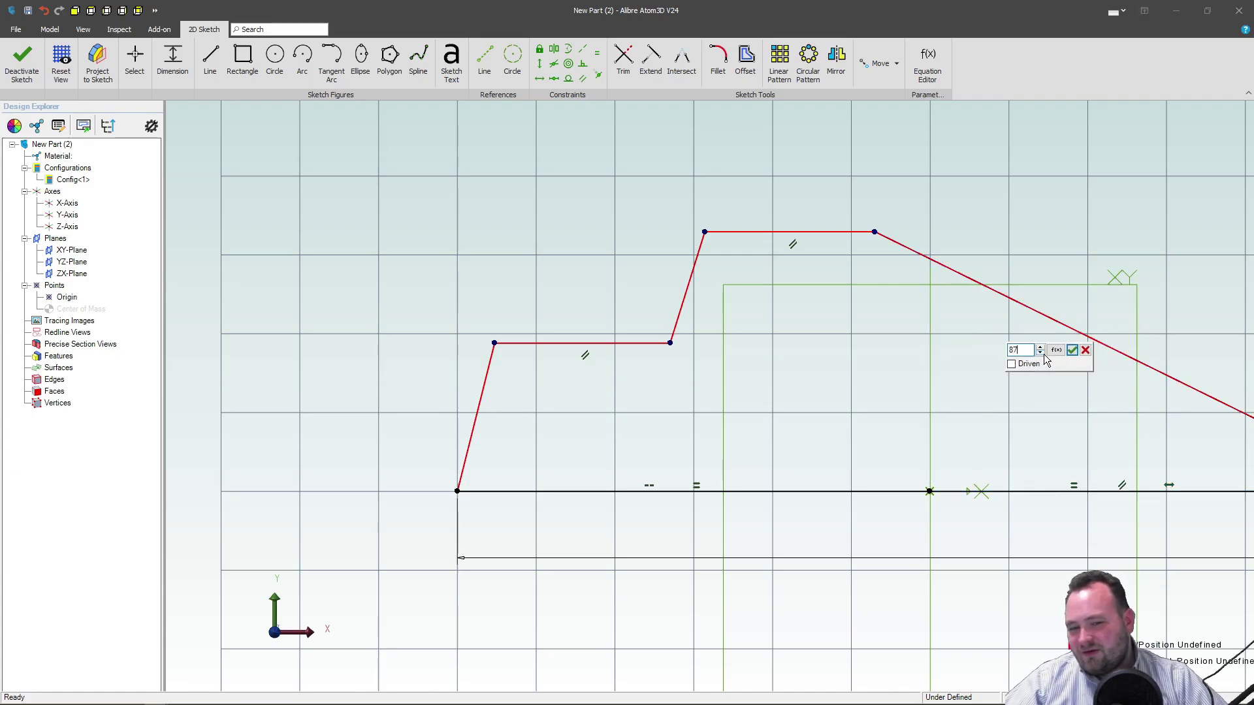
{"action": "left_click", "coordinate": [1071, 352]}
Dimension the angle between the base and the short front riser and set it to 87°.
{"action": "scroll", "coordinate": [783, 385], "scroll_direction": "down", "scroll_amount": 4}
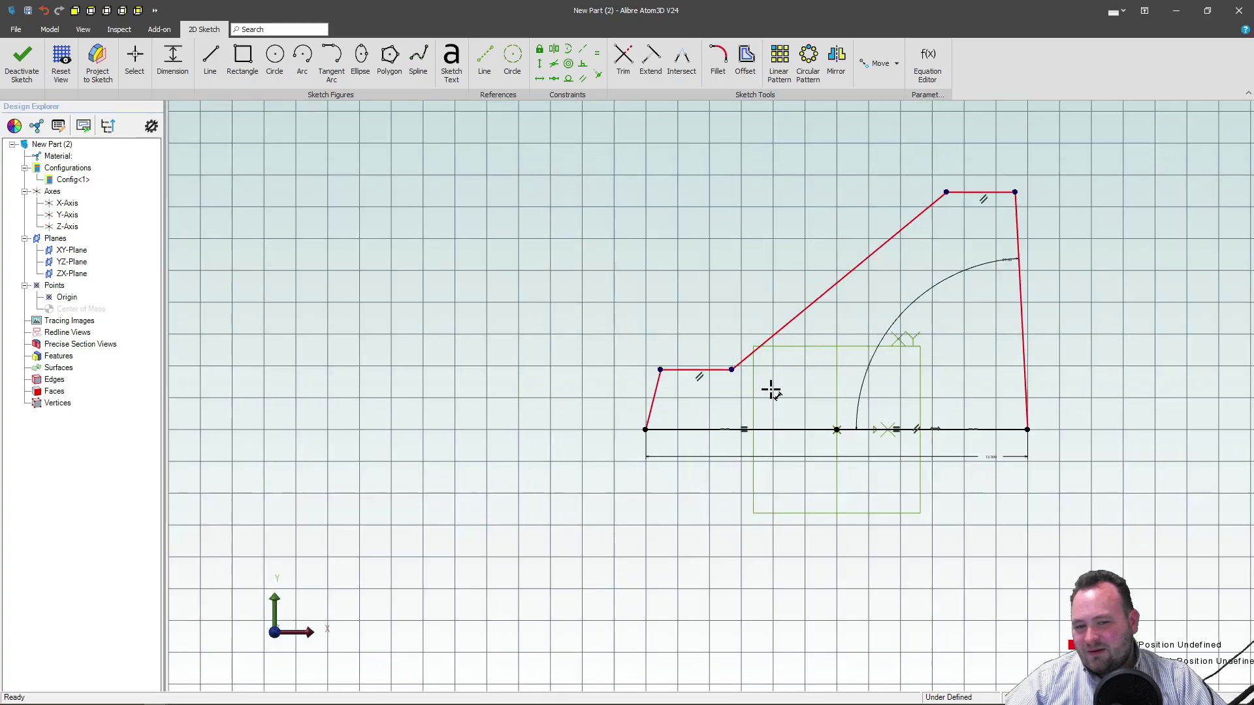
{"action": "scroll", "coordinate": [940, 261], "scroll_direction": "up", "scroll_amount": 2}
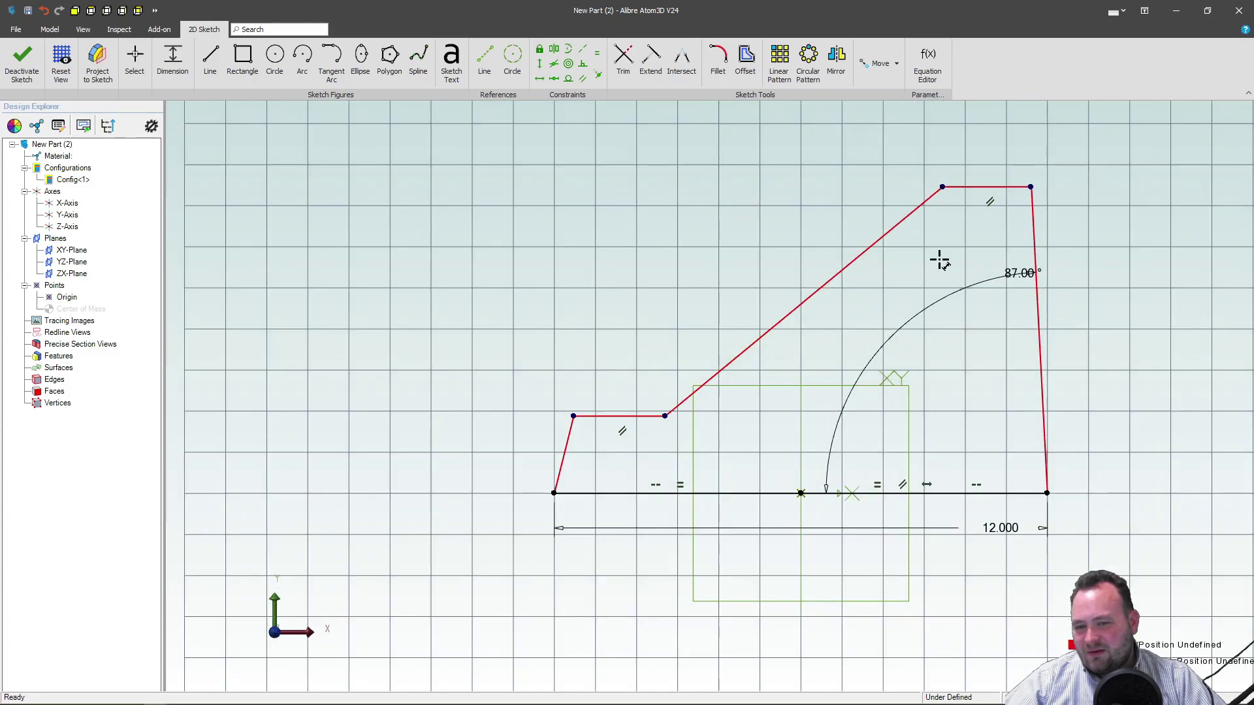
{"action": "left_click", "coordinate": [569, 449]}
{"action": "left_click", "coordinate": [597, 493]}
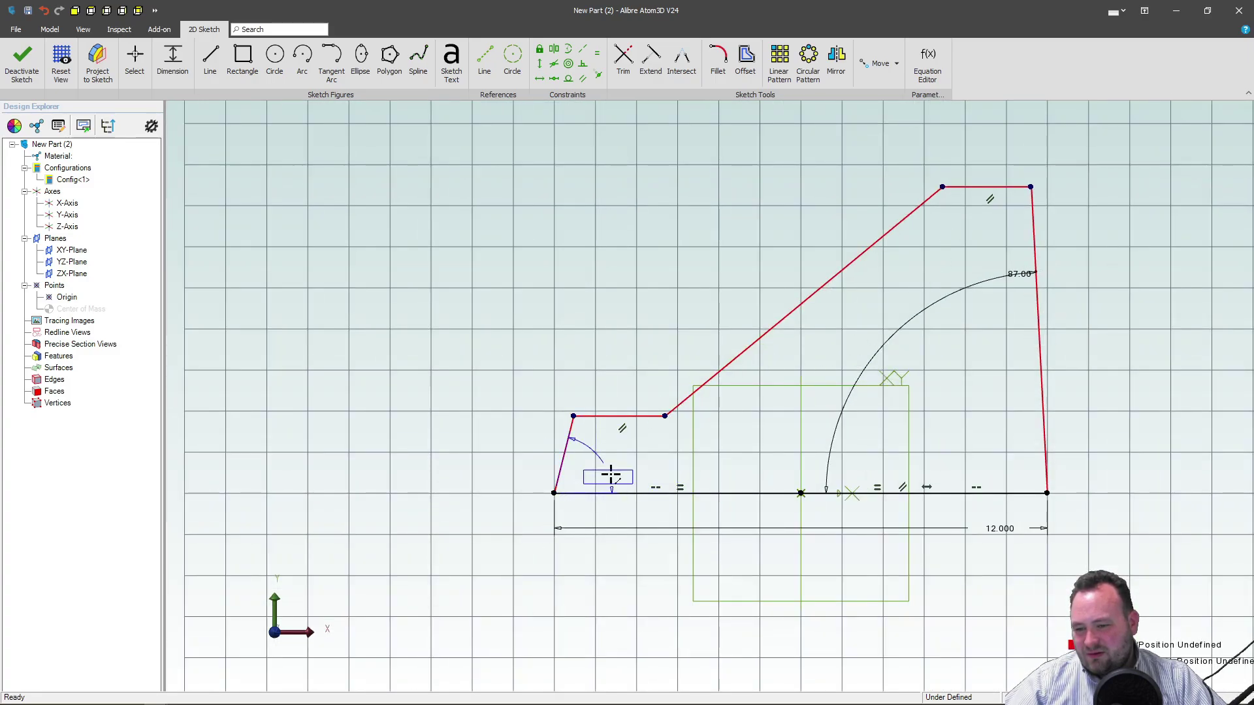
{"action": "left_click", "coordinate": [613, 469]}
{"action": "type", "text": "87"}
{"action": "key", "text": "Return"}
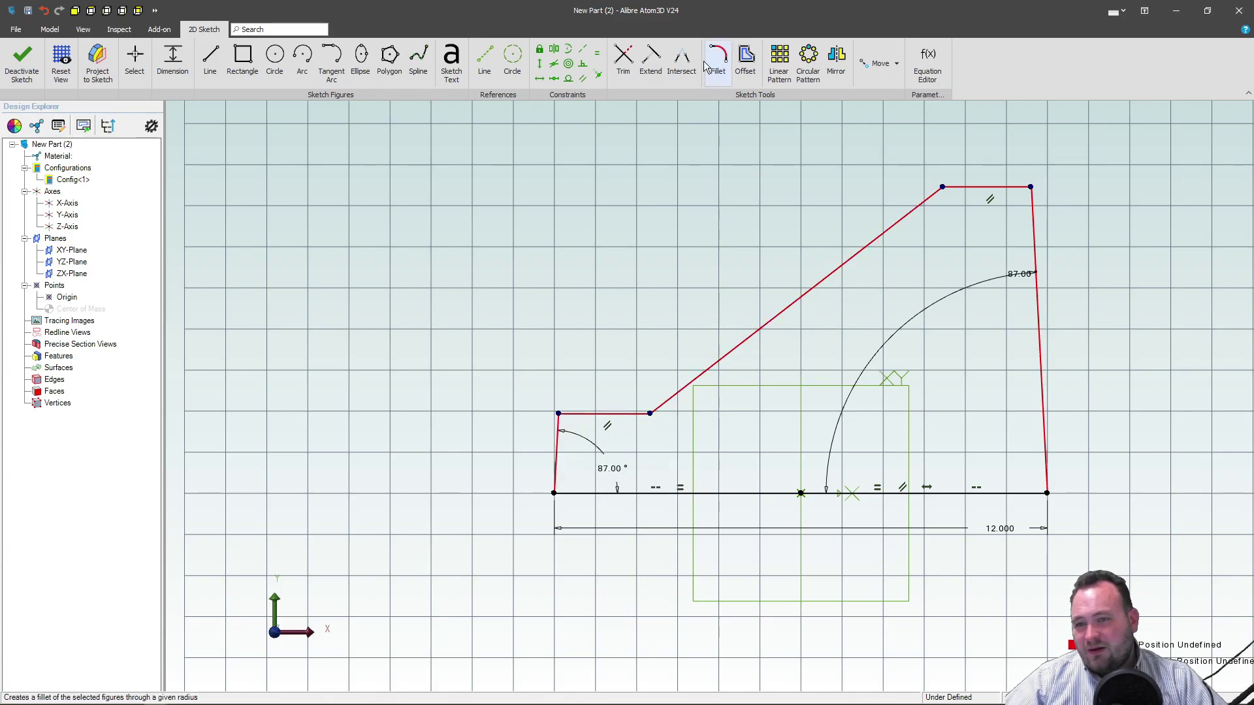
Apply a parallel constraint between the front riser and the upper riser.
{"action": "left_click", "coordinate": [584, 78]}
{"action": "left_click", "coordinate": [558, 431]}
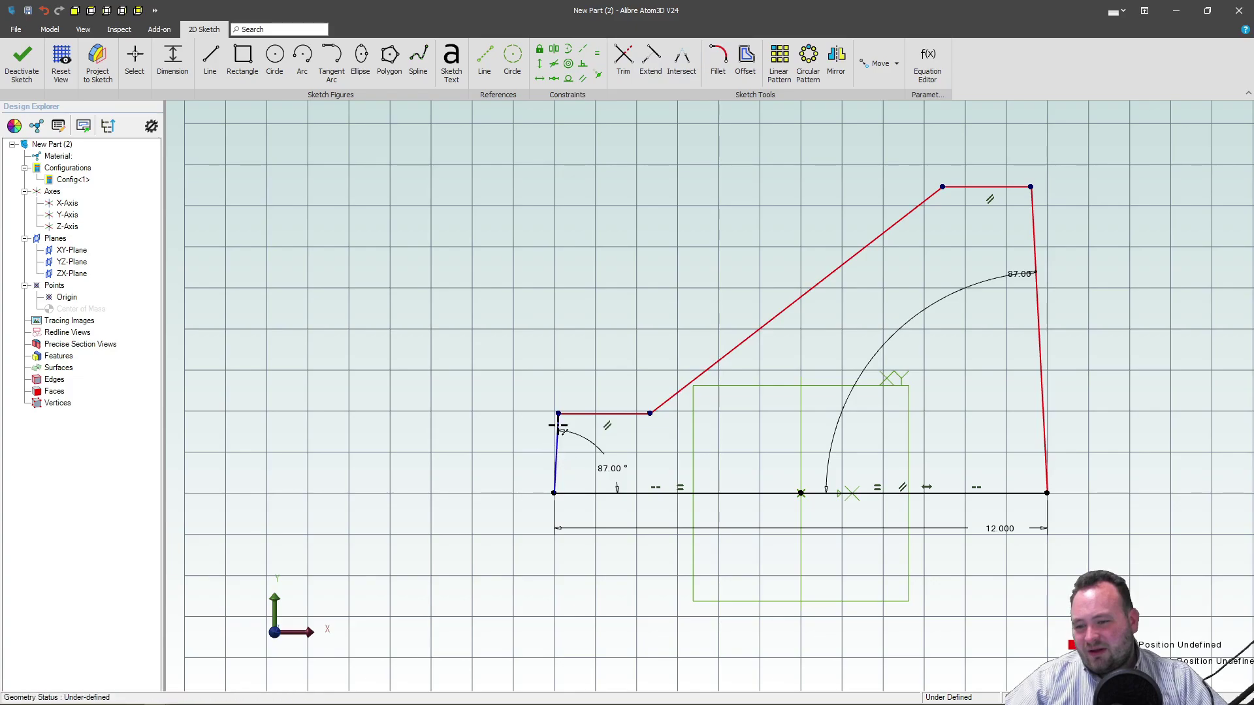
{"action": "left_click", "coordinate": [770, 321]}
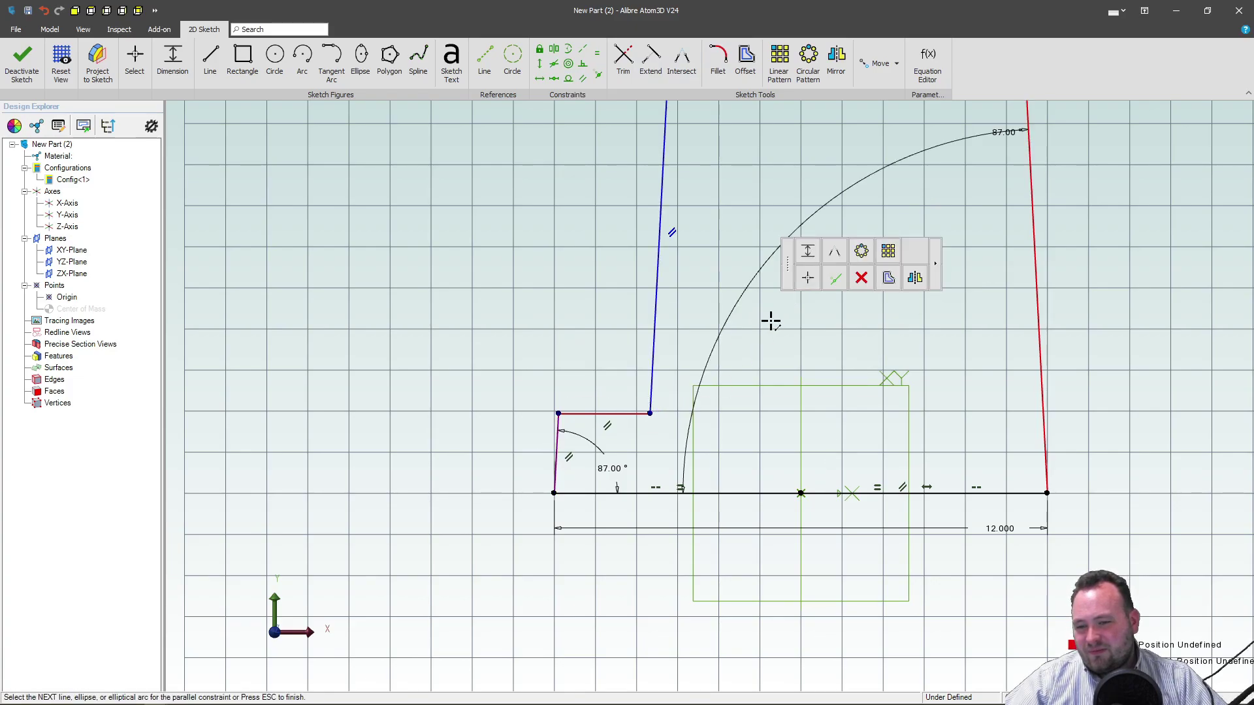
{"action": "scroll", "coordinate": [746, 446], "scroll_direction": "down", "scroll_amount": 2}
{"action": "scroll", "coordinate": [680, 350], "scroll_direction": "up", "scroll_amount": 2}
{"action": "key", "text": "Escape"}
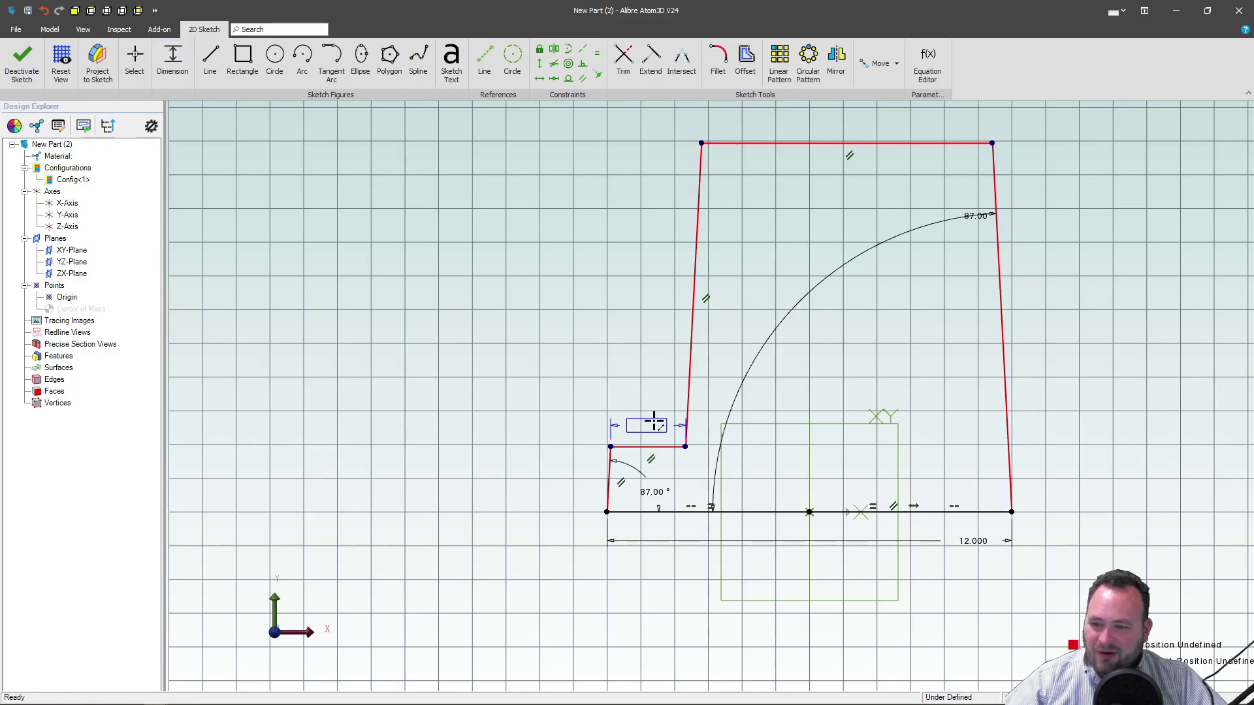
Dimension the length of the lower tread and set it to 6 inches.
{"action": "left_click", "coordinate": [653, 423]}
{"action": "type", "text": "60"}
{"action": "key", "text": "Return"}
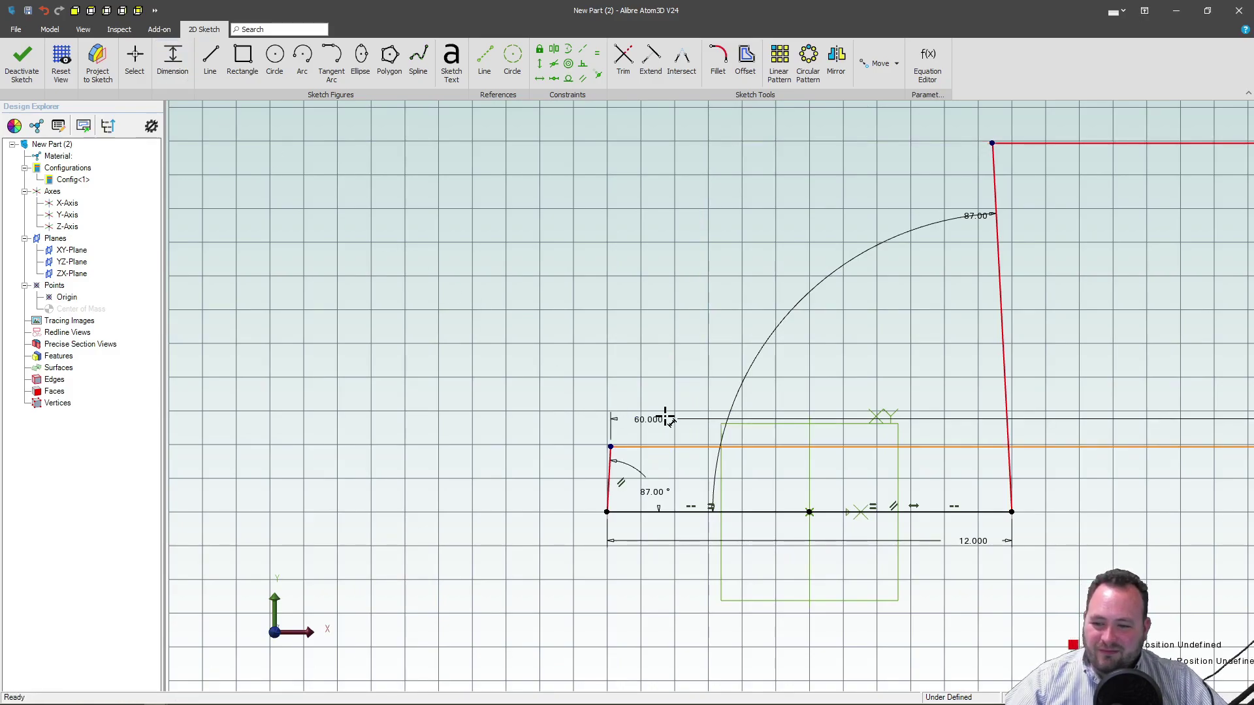
{"action": "double_click", "coordinate": [665, 420]}
{"action": "type", "text": "6"}
{"action": "key", "text": "Return"}
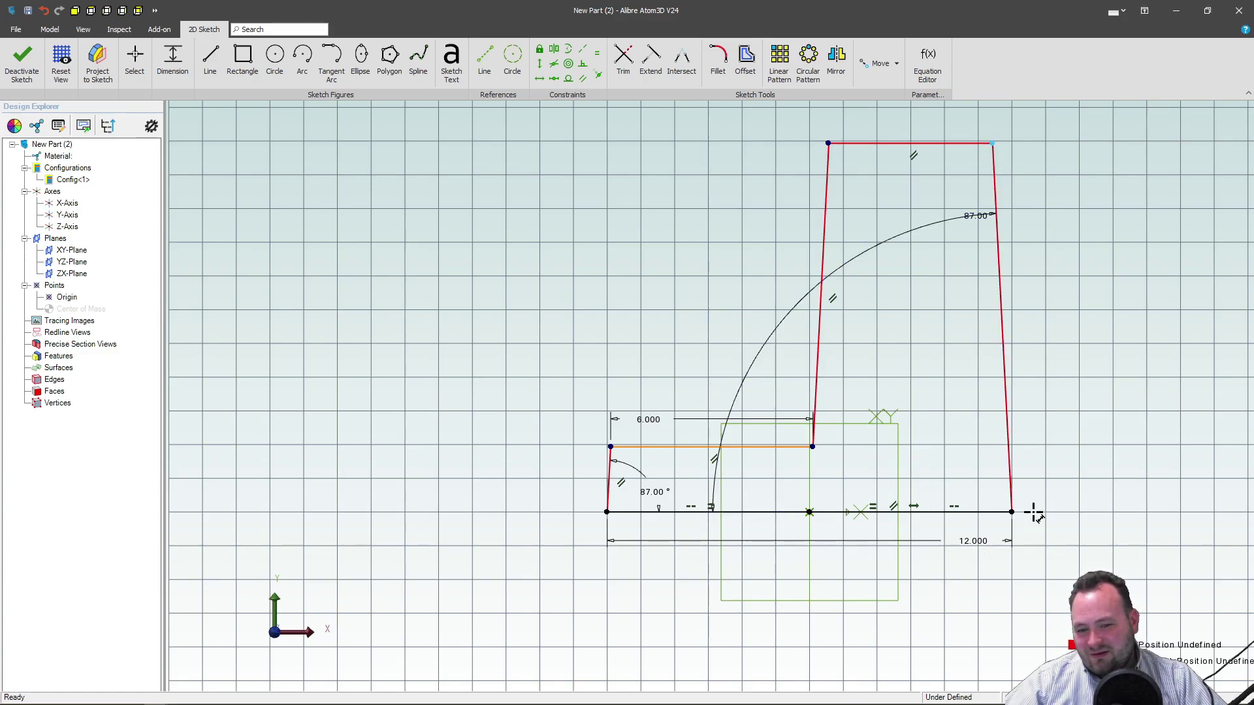
Dimension the stool's overall height from the base to the upper tread and set it to 9 inches.
{"action": "left_click", "coordinate": [1012, 512]}
{"action": "left_click", "coordinate": [1177, 432]}
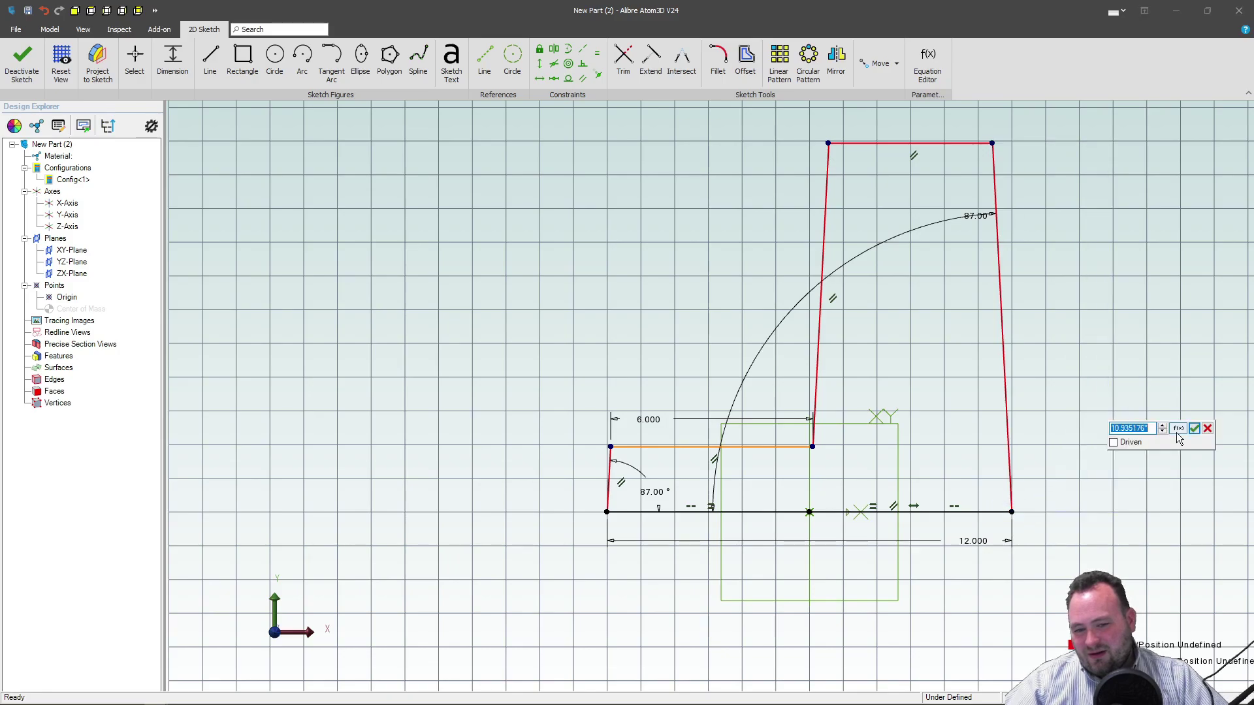
{"action": "type", "text": "9"}
{"action": "key", "text": "Return"}
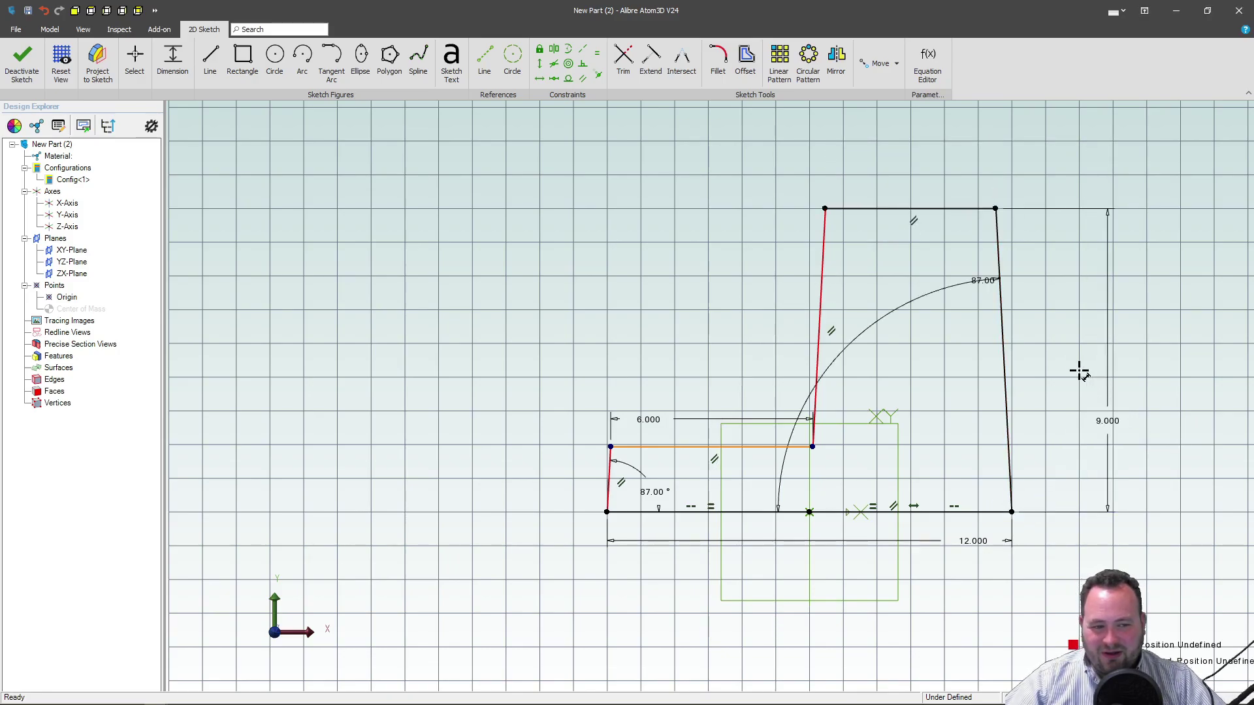
{"action": "key", "text": "Escape"}
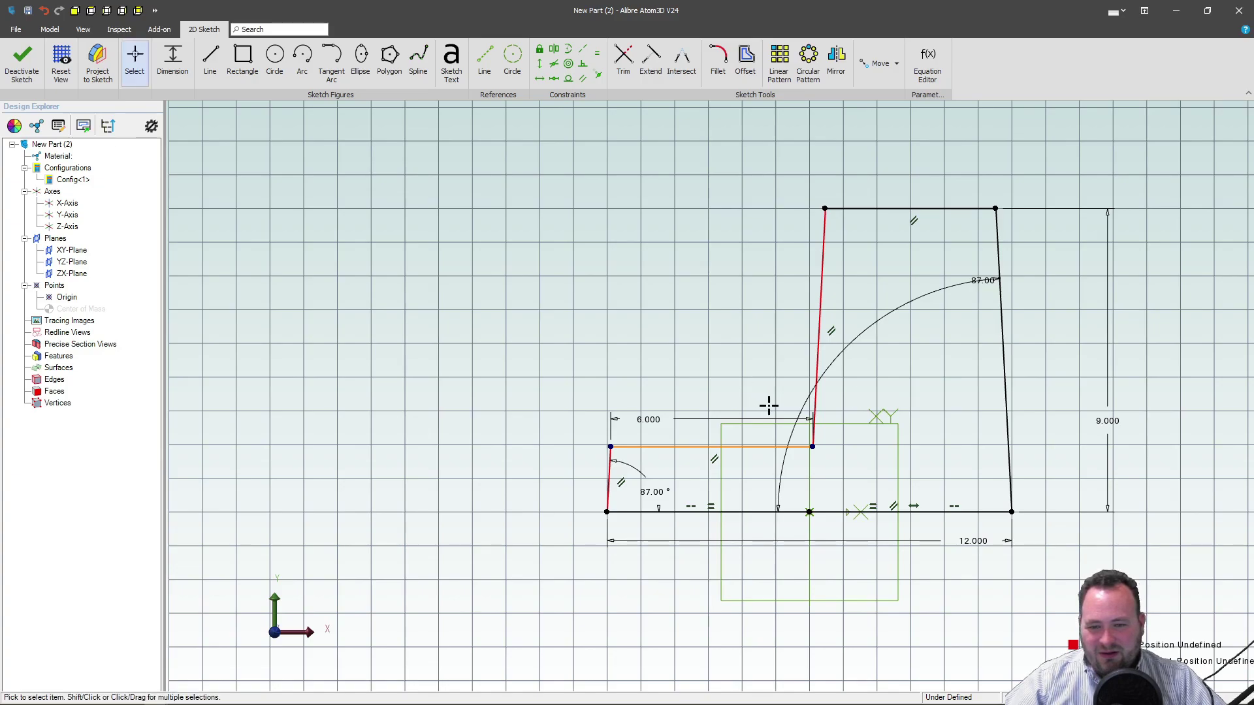
Raise the inner corner of the lower tread and constrain the upper and front risers to equal length.
{"action": "mouse_move", "coordinate": [812, 447]}
{"action": "left_mouse_down"}
{"action": "mouse_move", "coordinate": [817, 317]}
{"action": "mouse_move", "coordinate": [744, 409]}
{"action": "mouse_move", "coordinate": [783, 305]}
{"action": "mouse_move", "coordinate": [750, 405]}
{"action": "mouse_move", "coordinate": [771, 317]}
{"action": "mouse_move", "coordinate": [764, 414]}
{"action": "mouse_move", "coordinate": [770, 336]}
{"action": "left_mouse_up"}
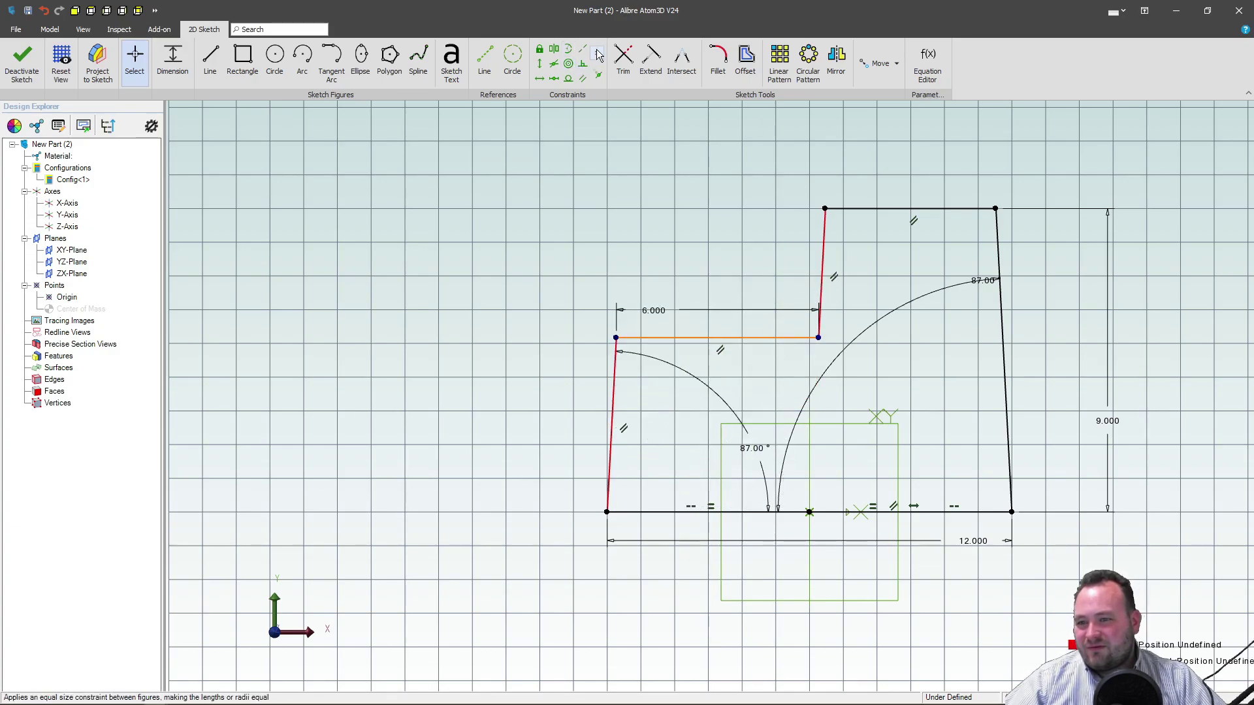
{"action": "left_click", "coordinate": [597, 53]}
{"action": "left_click", "coordinate": [823, 237]}
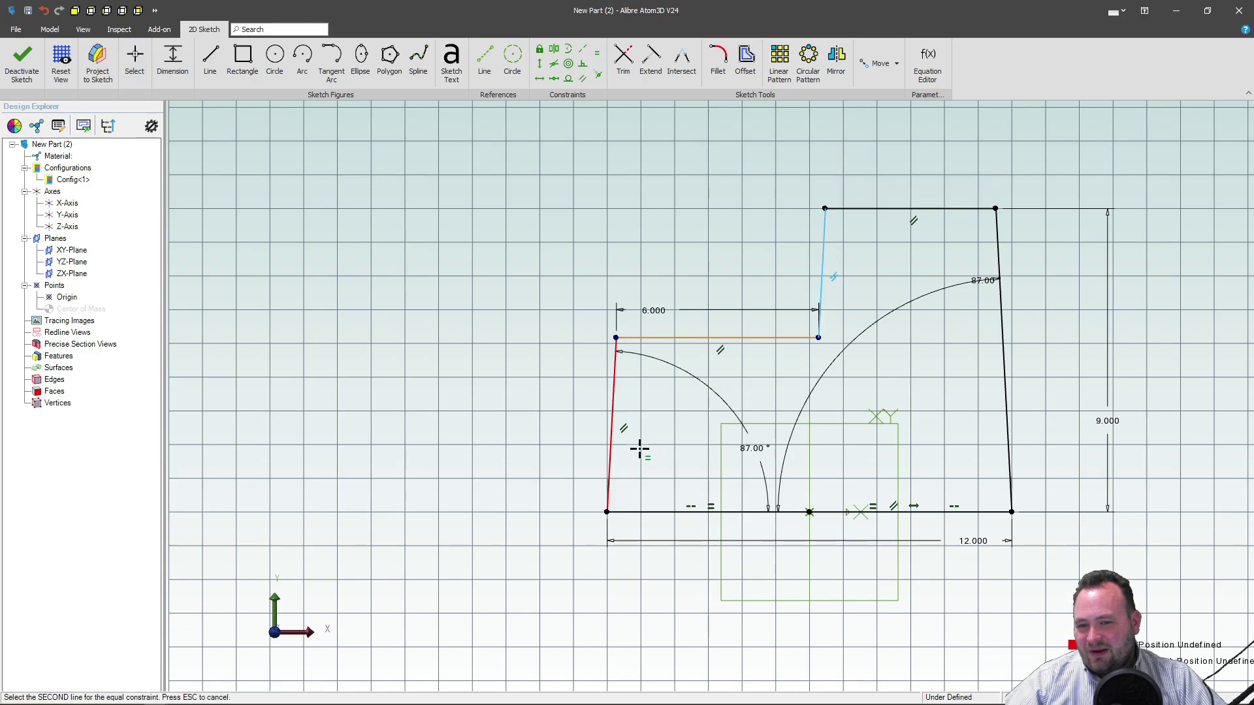
{"action": "left_click", "coordinate": [616, 382]}
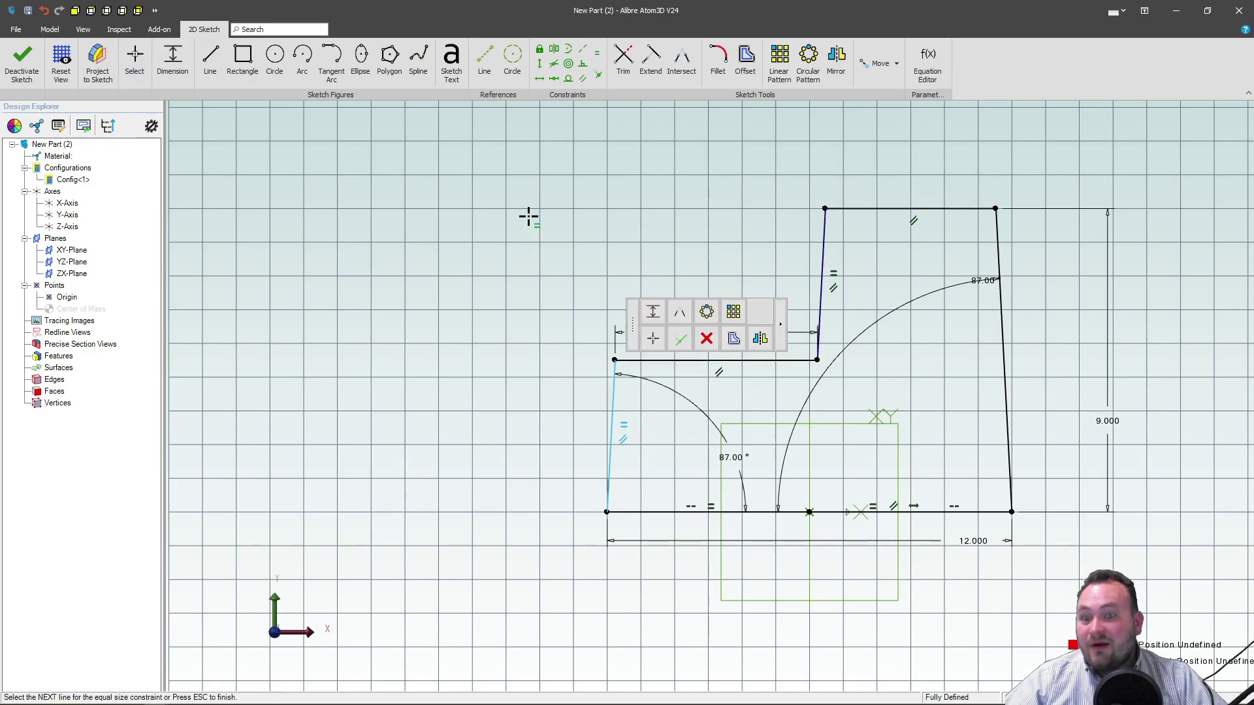
Finish the side profile sketch and extrude it as a boss to a 9-inch depth using the Mid Plane type.
{"action": "left_click", "coordinate": [44, 73]}
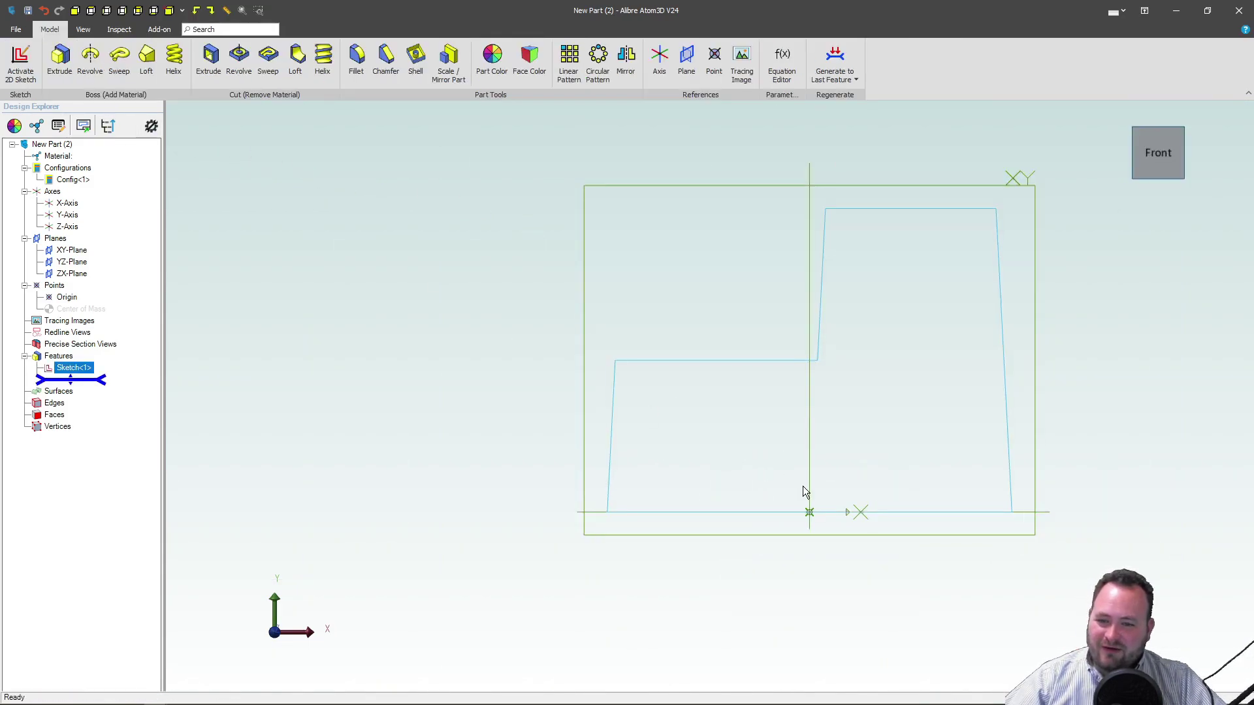
{"action": "left_click", "coordinate": [59, 61]}
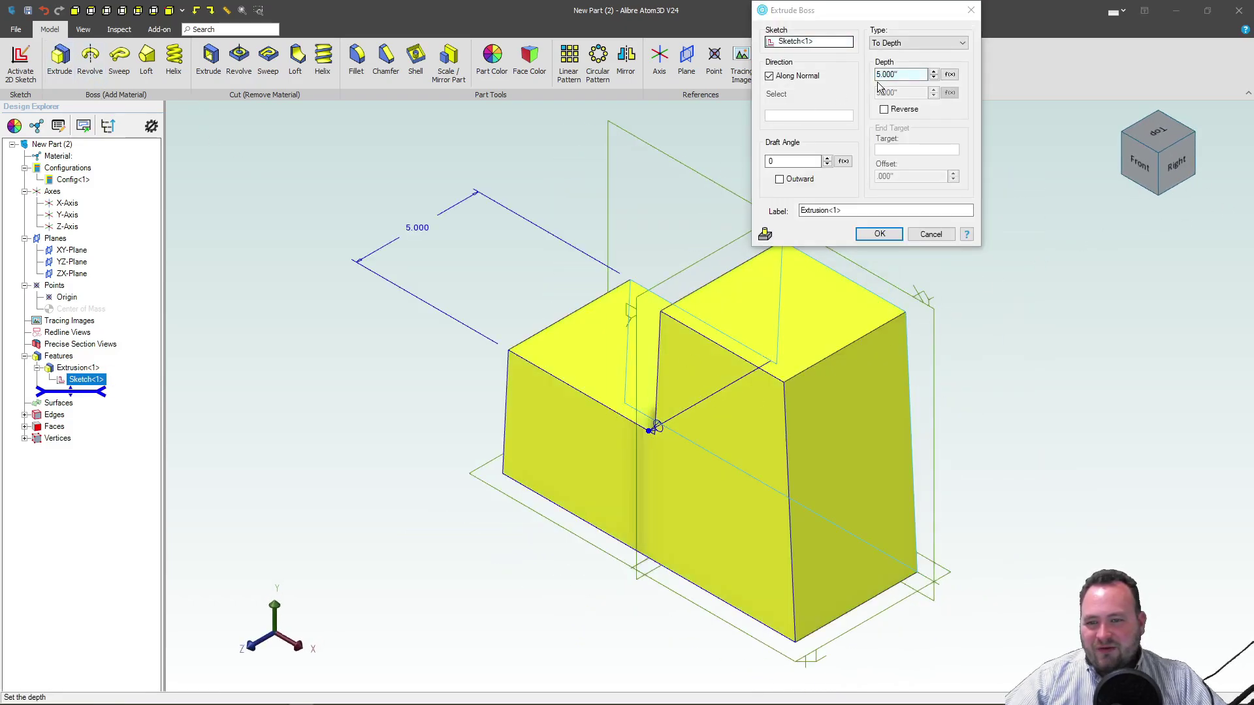
{"action": "left_click", "coordinate": [910, 43]}
{"action": "left_click", "coordinate": [908, 63]}
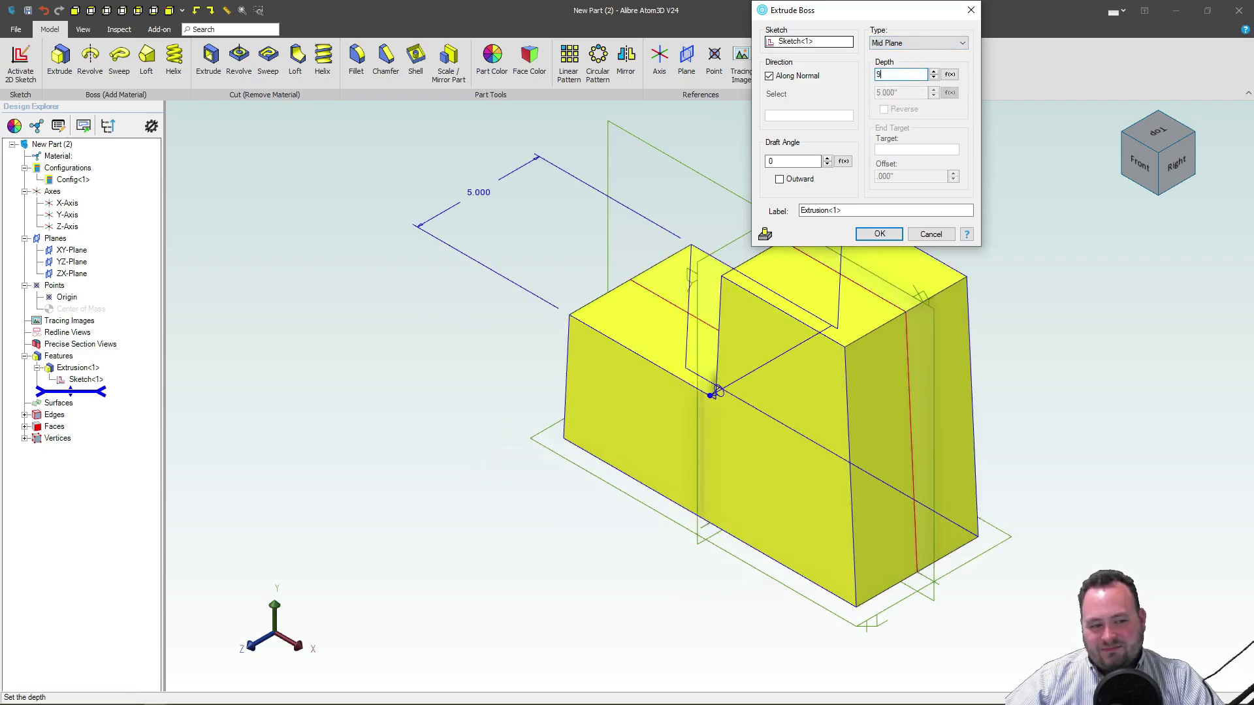
{"action": "type", "text": "9"}
{"action": "key", "text": "Return"}
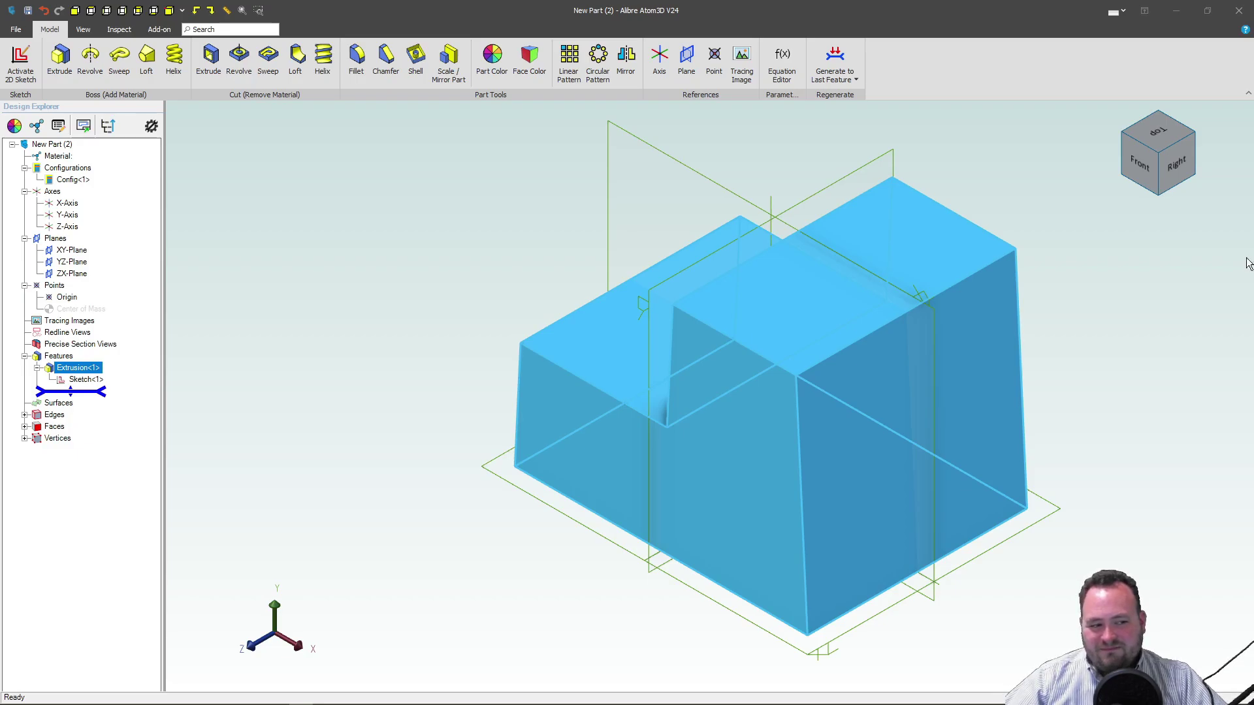
Start a new 2D sketch on the YZ-Plane.
{"action": "left_click", "coordinate": [449, 184]}
{"action": "mouse_move", "coordinate": [586, 347]}
{"action": "middle_mouse_down"}
{"action": "mouse_move", "coordinate": [629, 322]}
{"action": "mouse_move", "coordinate": [611, 319]}
{"action": "mouse_move", "coordinate": [676, 321]}
{"action": "mouse_move", "coordinate": [578, 322]}
{"action": "mouse_move", "coordinate": [615, 299]}
{"action": "mouse_move", "coordinate": [625, 309]}
{"action": "mouse_move", "coordinate": [594, 340]}
{"action": "middle_mouse_up"}
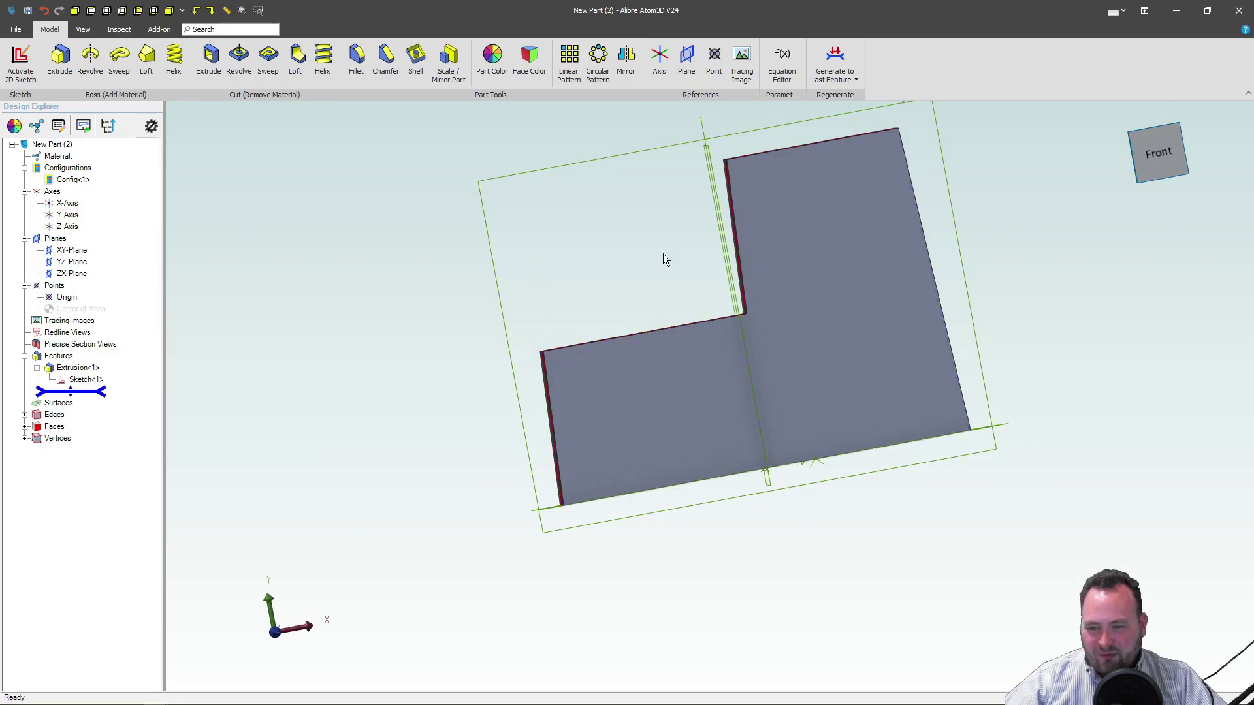
{"action": "middle_click_drag", "start_coordinate": [743, 224], "coordinate": [689, 227]}
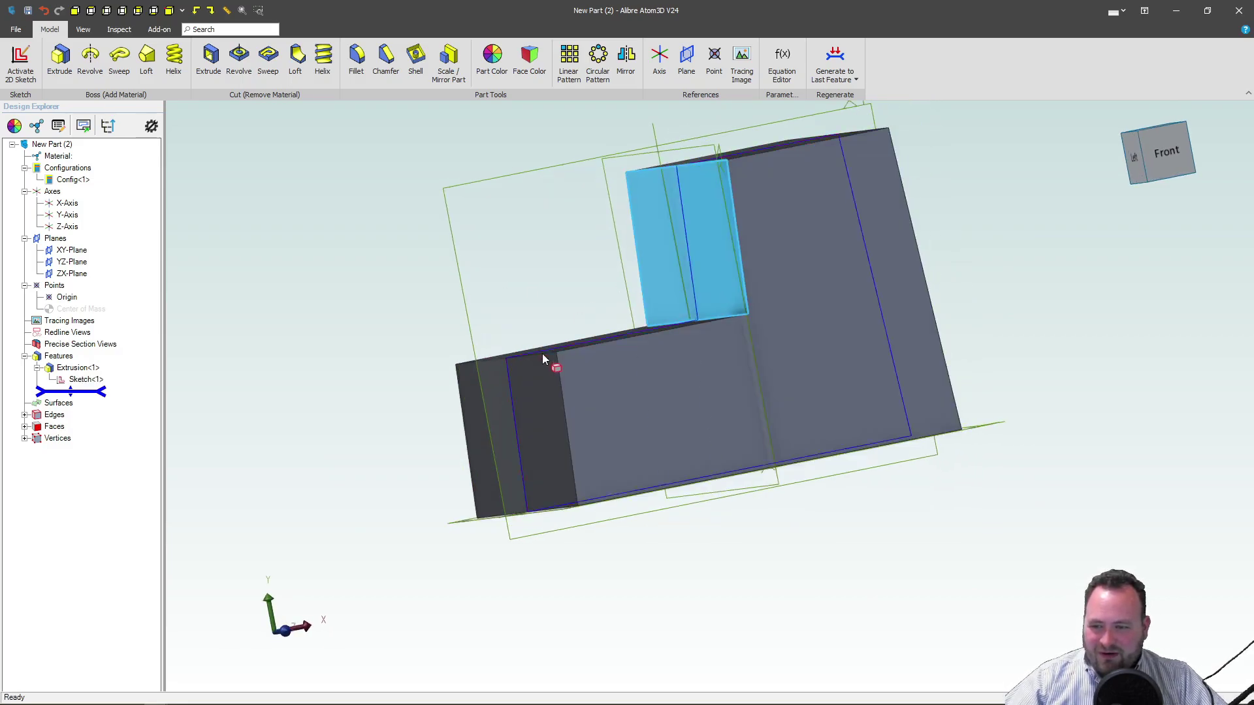
{"action": "middle_click_drag", "start_coordinate": [581, 448], "coordinate": [815, 445]}
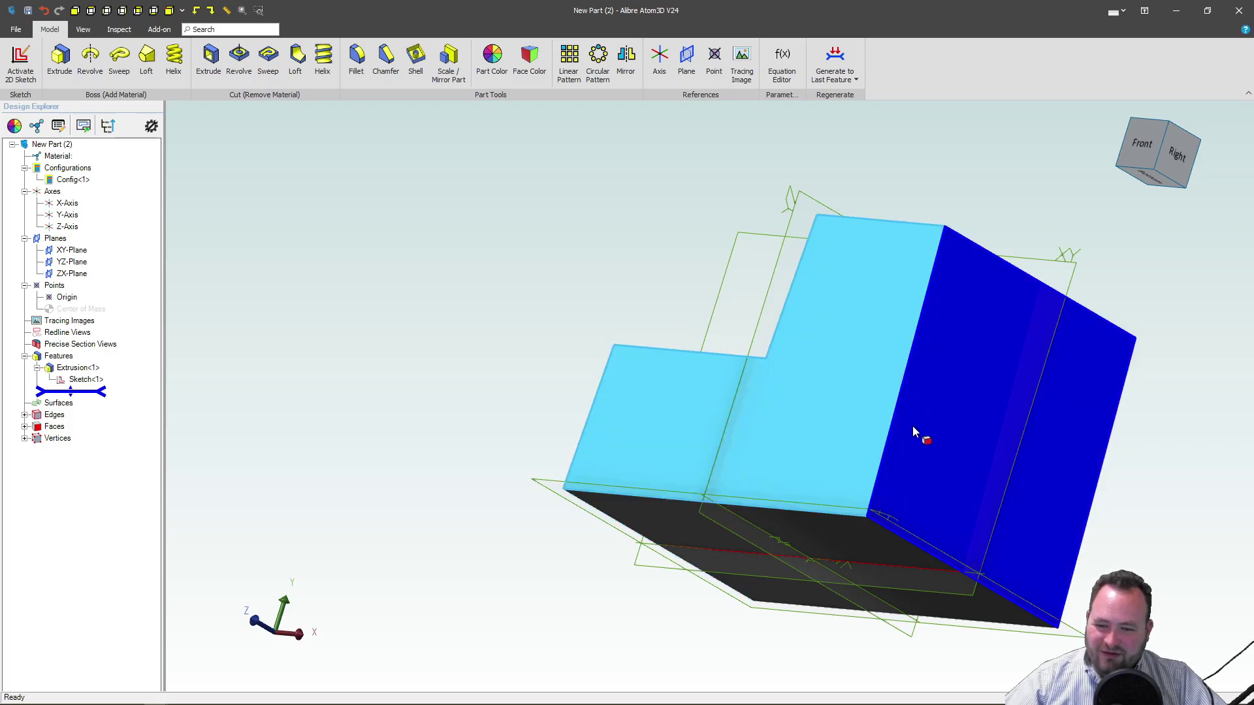
{"action": "mouse_move", "coordinate": [912, 426]}
{"action": "middle_mouse_down"}
{"action": "mouse_move", "coordinate": [868, 421]}
{"action": "mouse_move", "coordinate": [890, 428]}
{"action": "middle_mouse_up"}
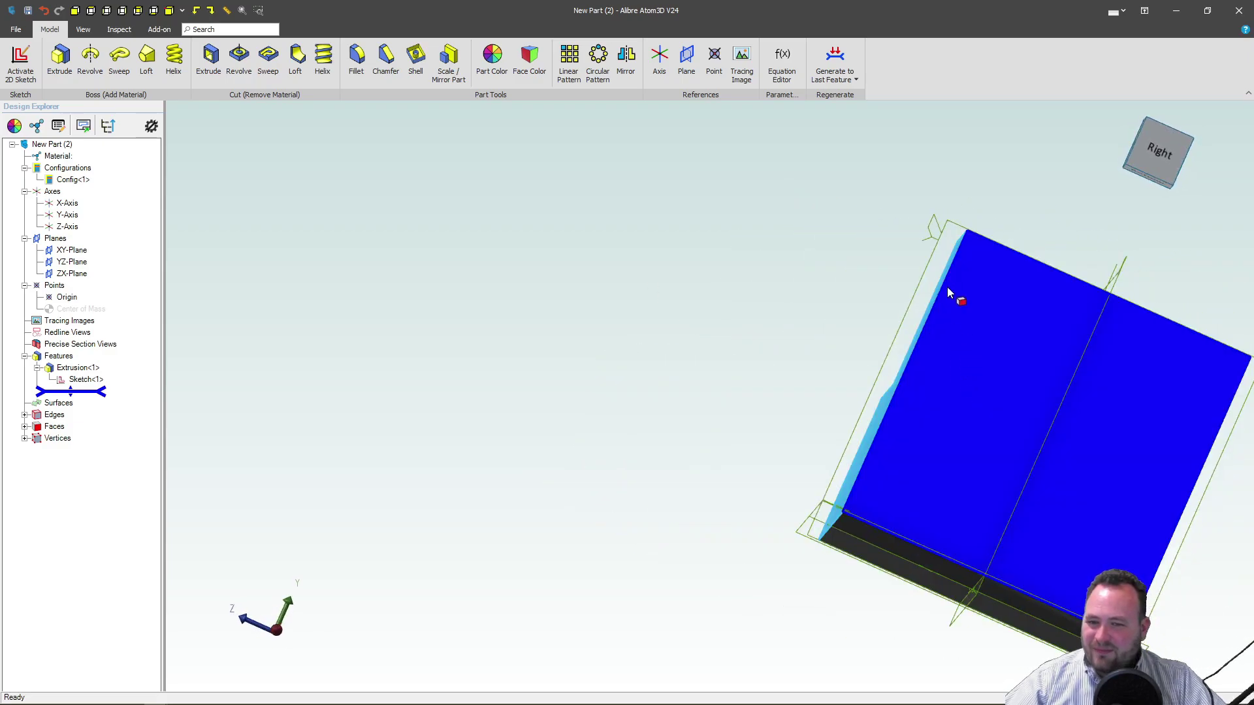
{"action": "left_click", "coordinate": [948, 288]}
{"action": "left_click", "coordinate": [29, 65]}
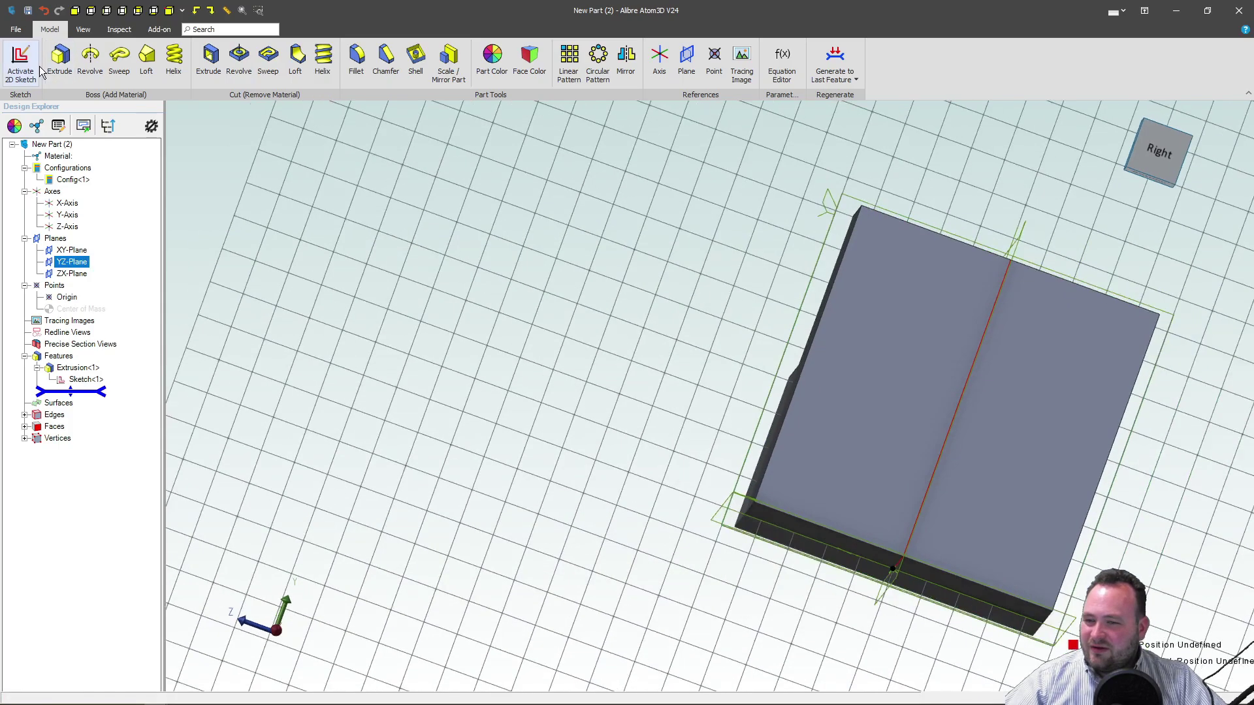
{"action": "scroll", "coordinate": [508, 312], "scroll_direction": "down", "scroll_amount": 3}
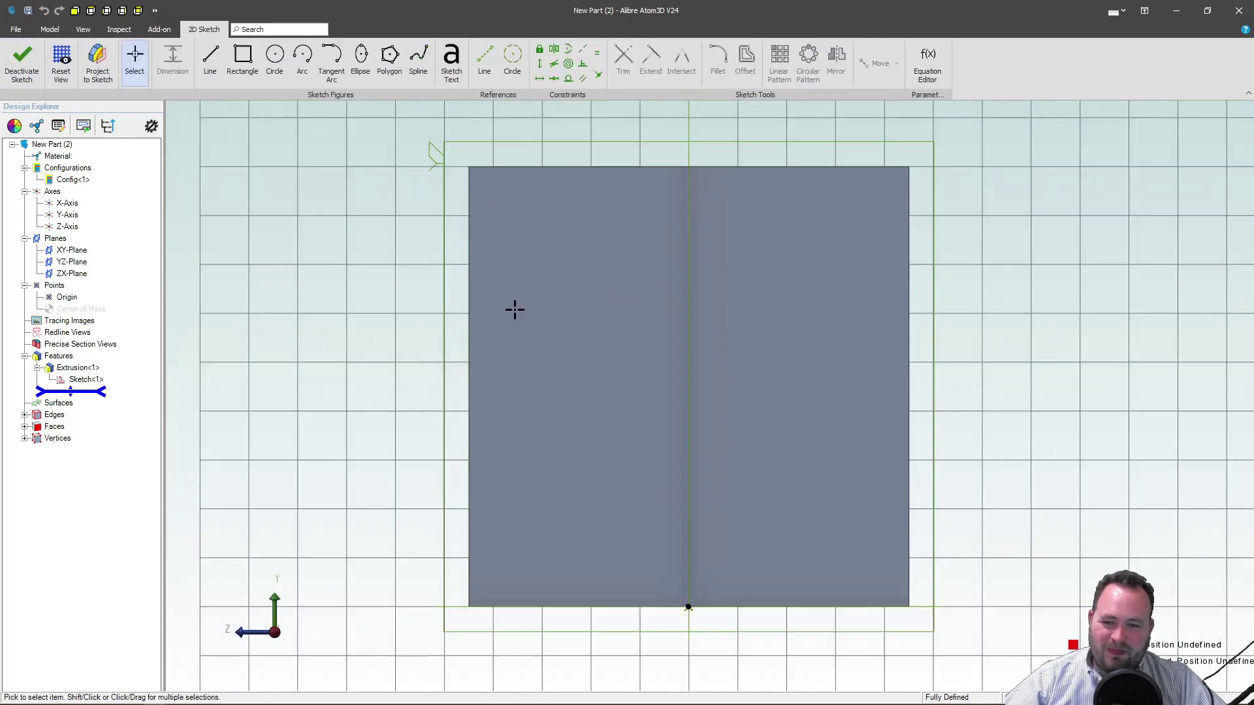
Sketch three connected lines along the body's negative-Z side: a long inward-leaning line, a horizontal base about 1.1 inches long, and a near-vertical outer line.
{"action": "left_click", "coordinate": [212, 59]}
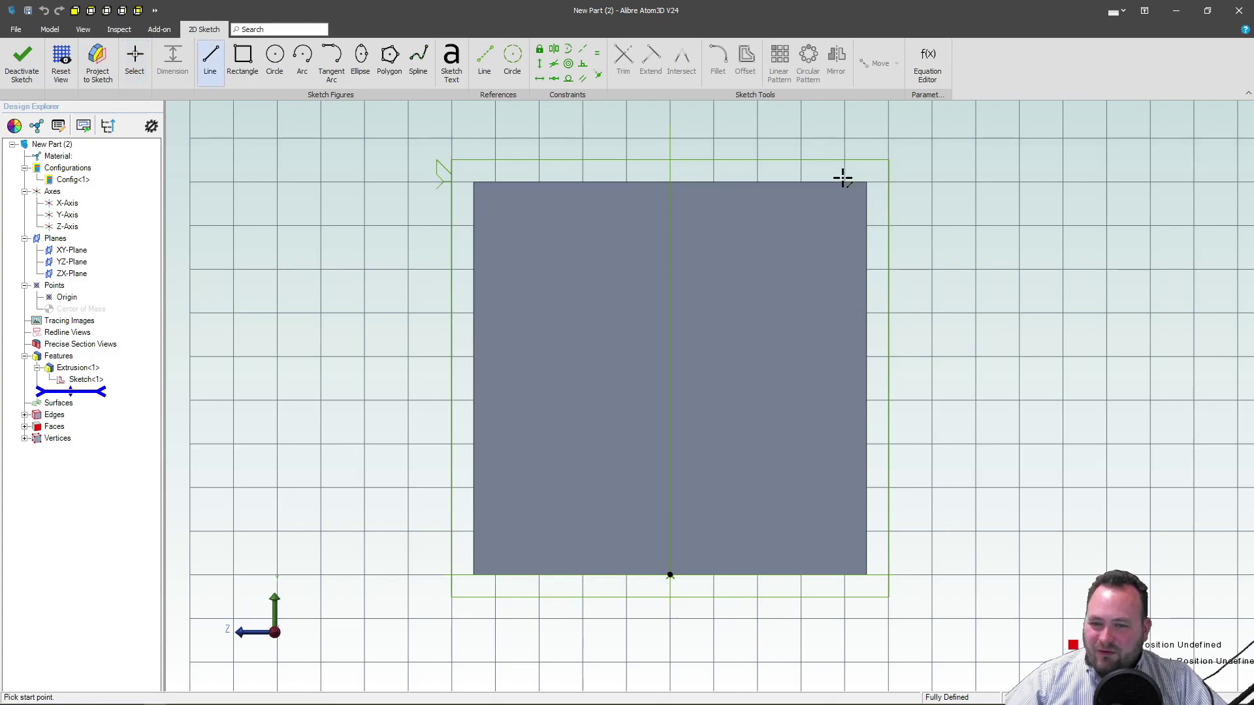
{"action": "left_click", "coordinate": [821, 168]}
{"action": "left_click", "coordinate": [863, 564]}
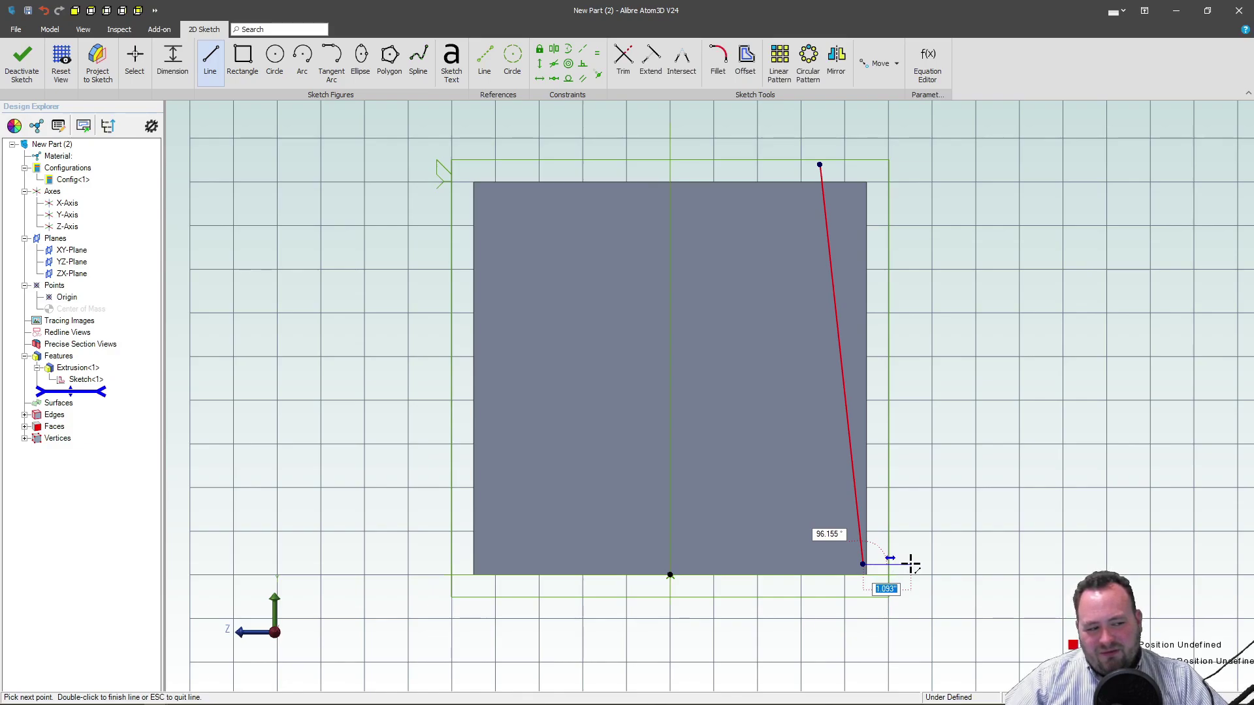
{"action": "left_click", "coordinate": [911, 564]}
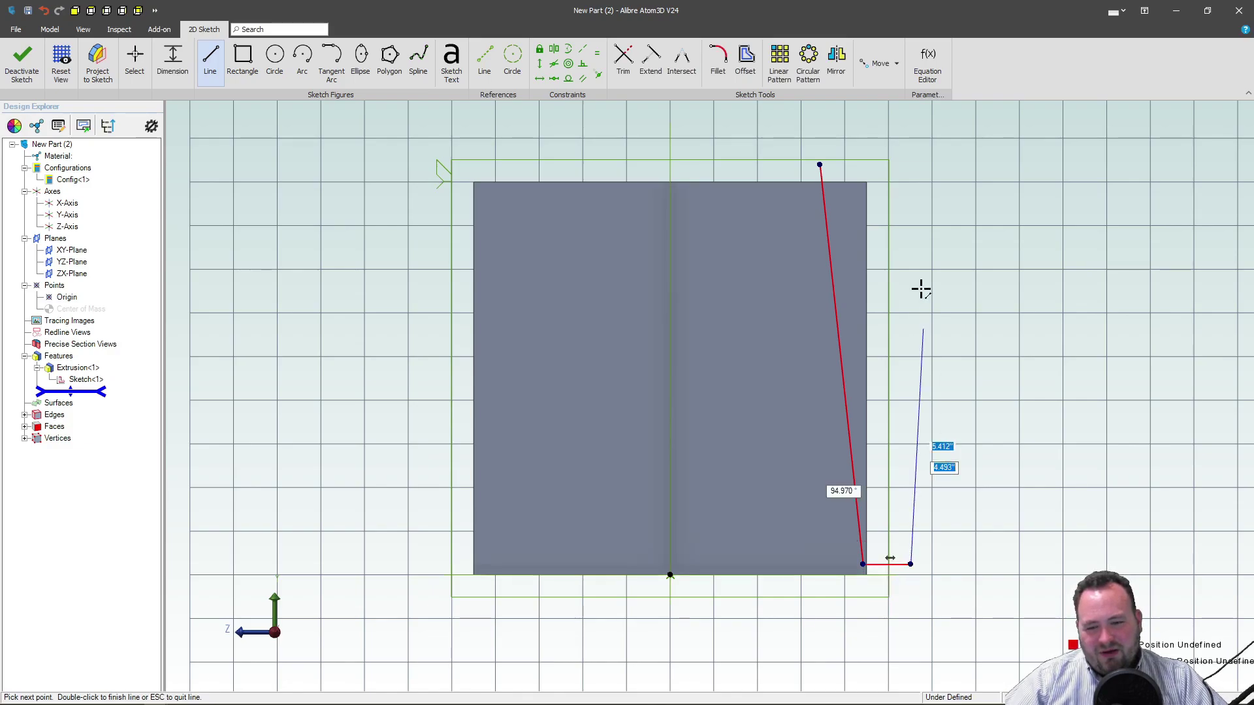
{"action": "left_click", "coordinate": [918, 173]}
{"action": "key", "text": "Escape"}
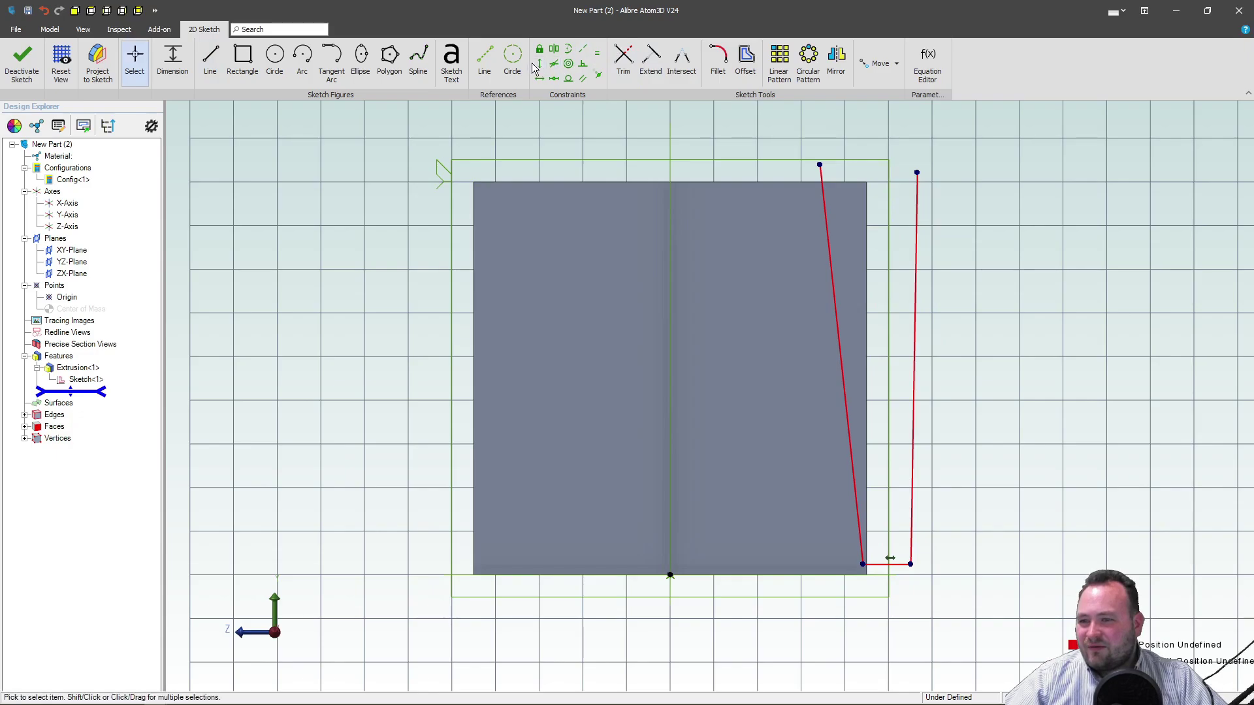
Apply a vertical constraint to the outer line of the open profile.
{"action": "left_click", "coordinate": [541, 68]}
{"action": "left_click", "coordinate": [915, 295]}
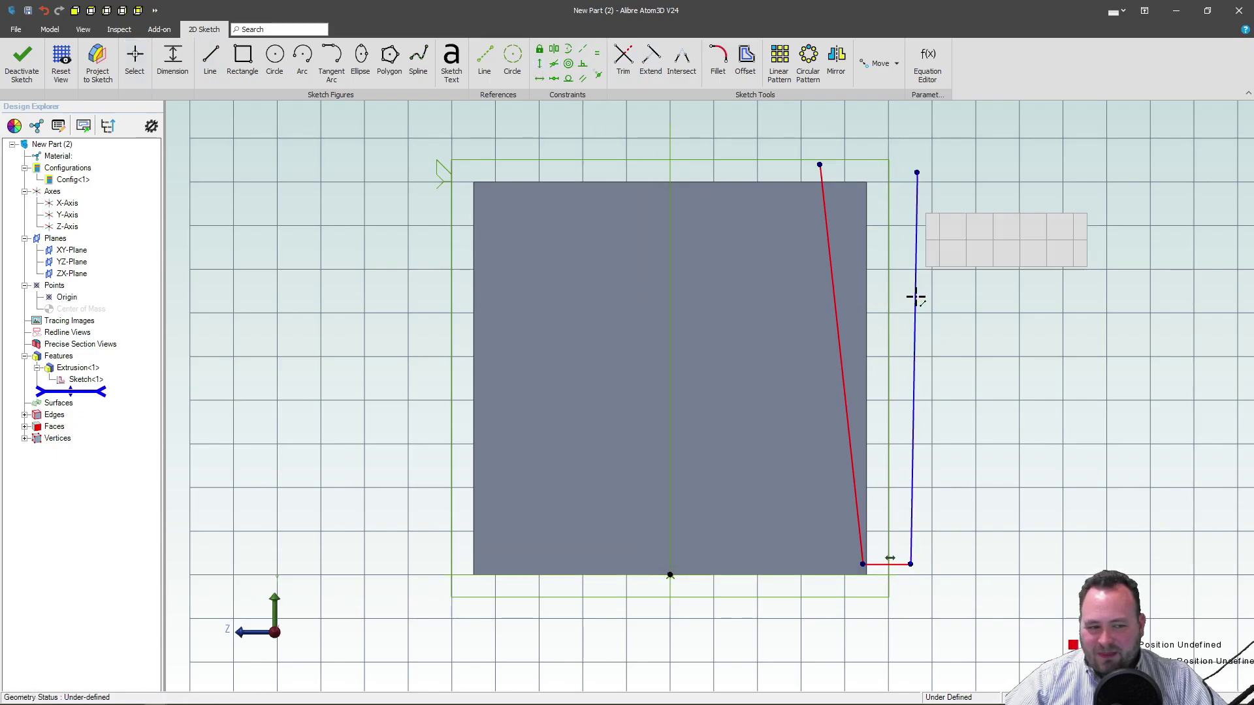
{"action": "key", "text": "Escape"}
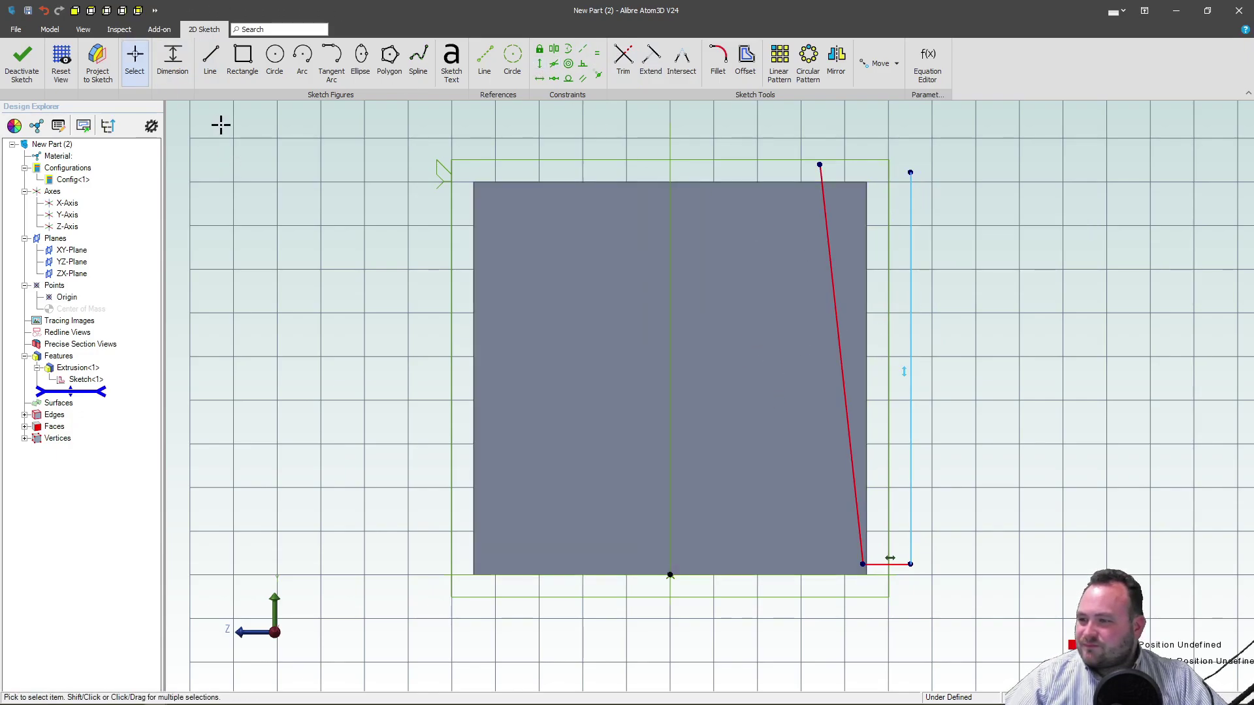
Apply a horizontal constraint between the sketch origin and the lower end of the slanted line.
{"action": "left_click", "coordinate": [540, 78]}
{"action": "left_click", "coordinate": [670, 577]}
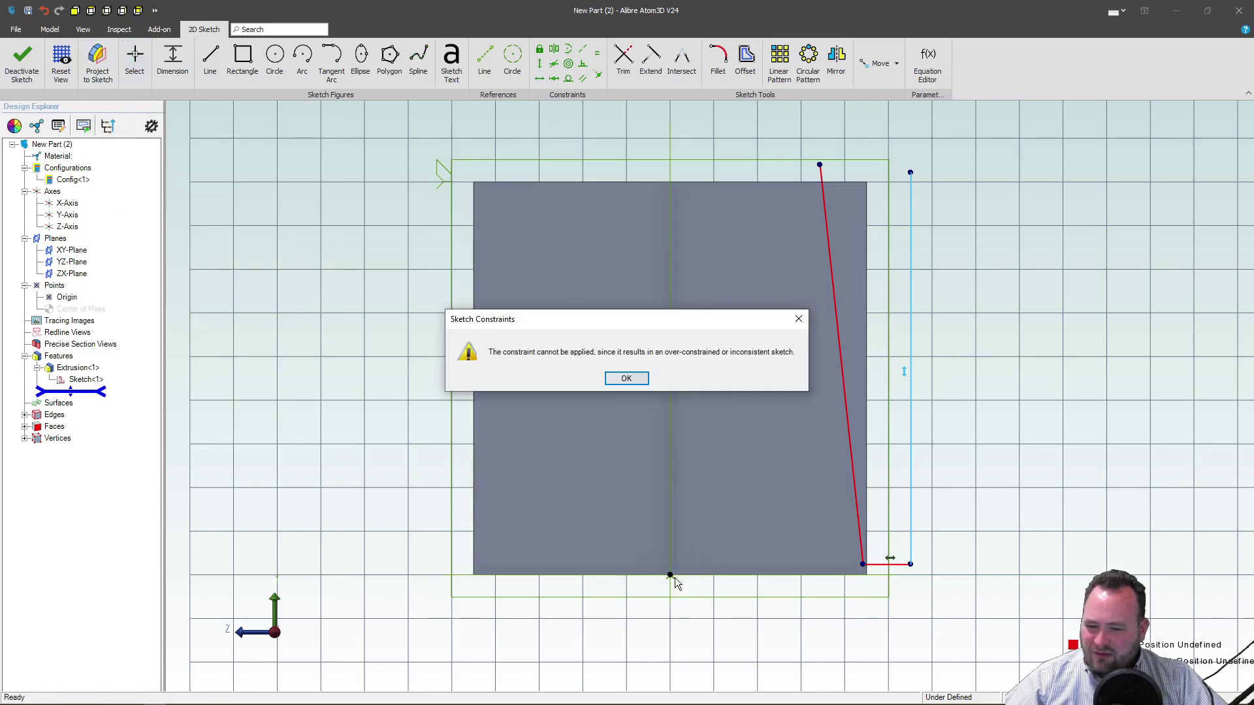
{"action": "left_click", "coordinate": [628, 379]}
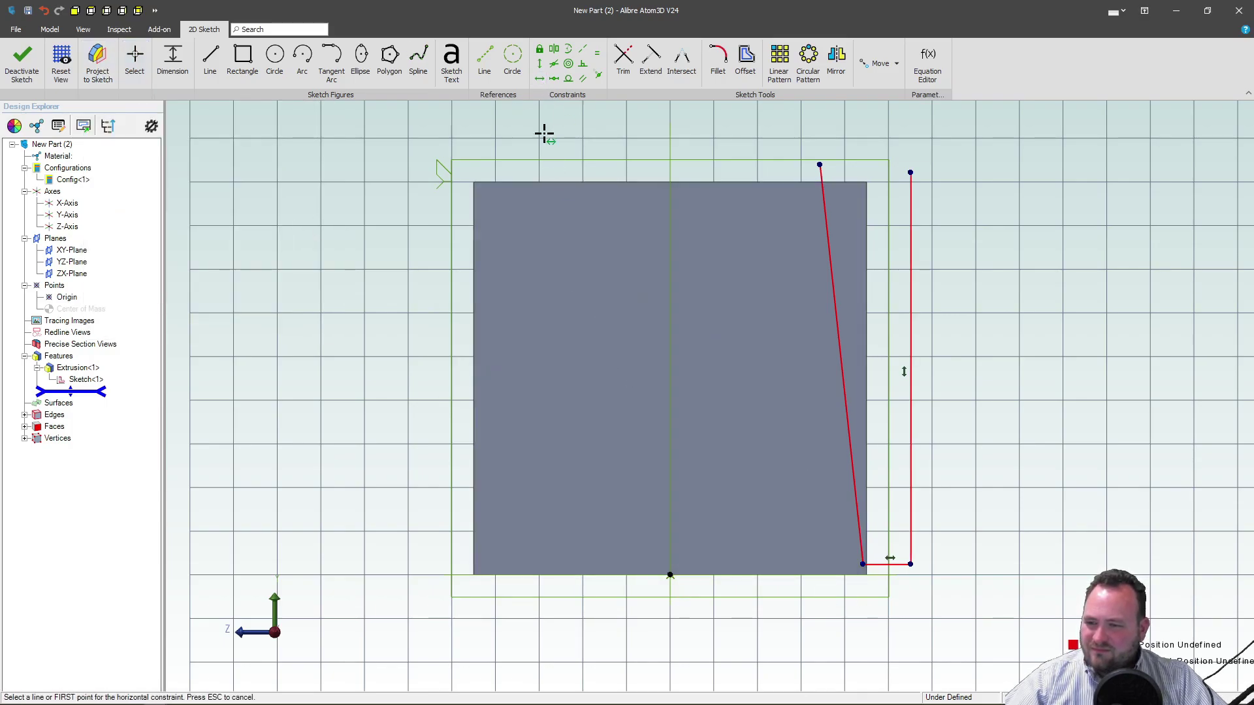
{"action": "left_click", "coordinate": [669, 575]}
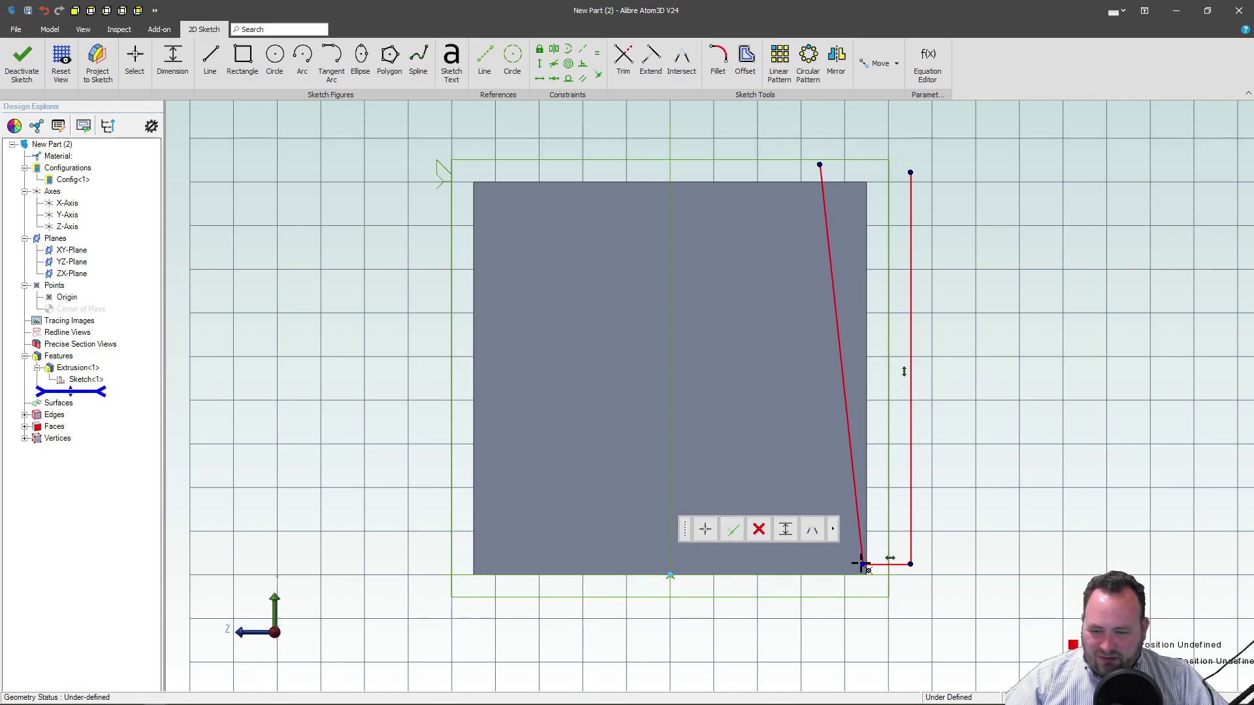
{"action": "left_click", "coordinate": [862, 566]}
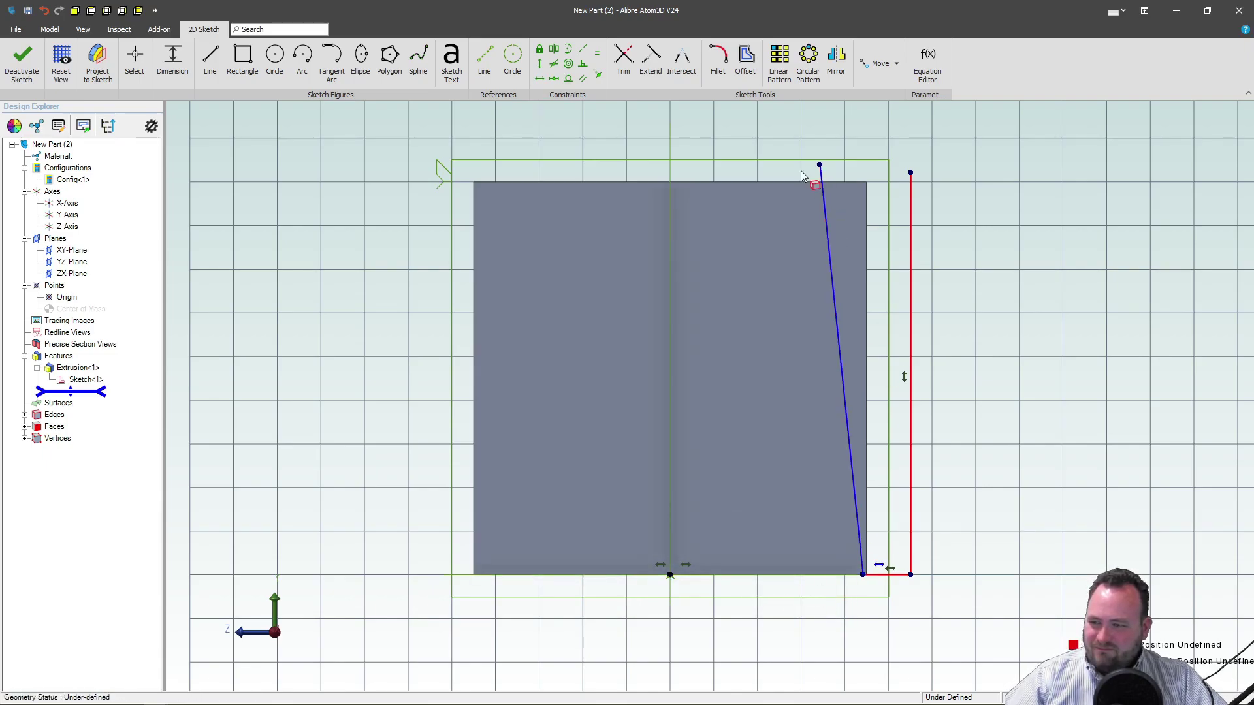
Project the body's upper corner vertex into the sketch with source association maintained, and vertically align the slanted line's lower end with it.
{"action": "left_click", "coordinate": [98, 62]}
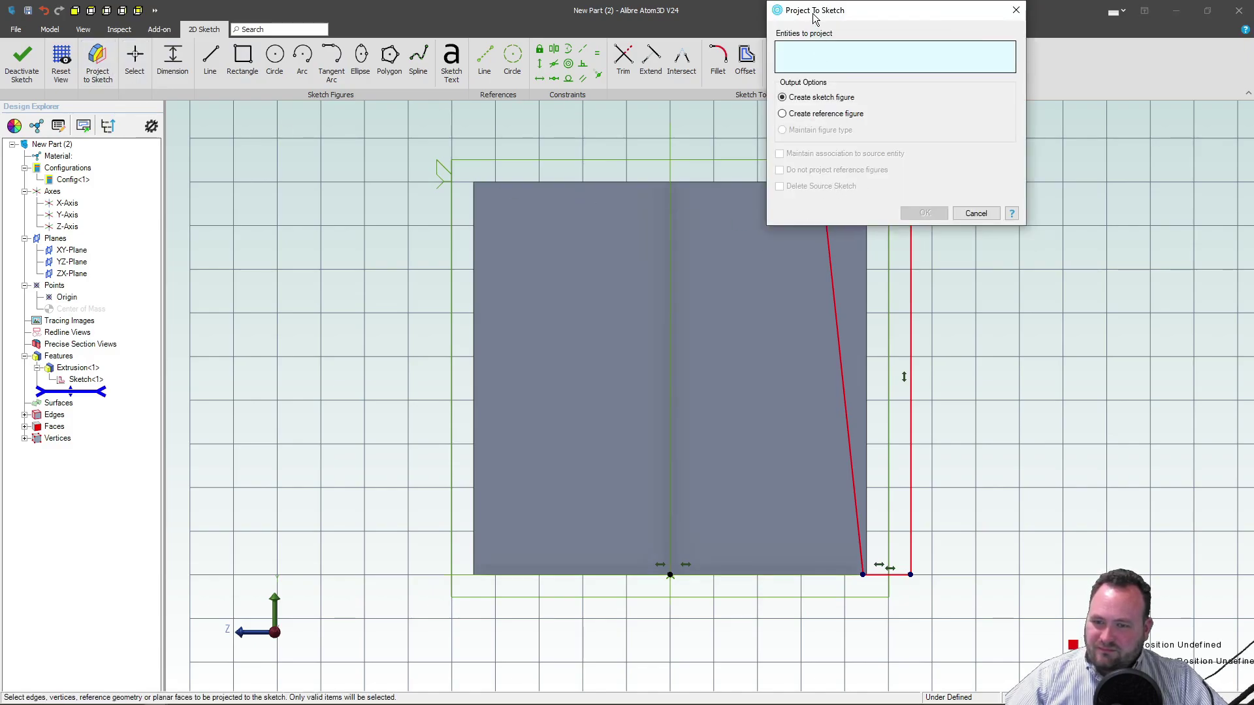
{"action": "left_click_drag", "start_coordinate": [814, 18], "coordinate": [402, 150]}
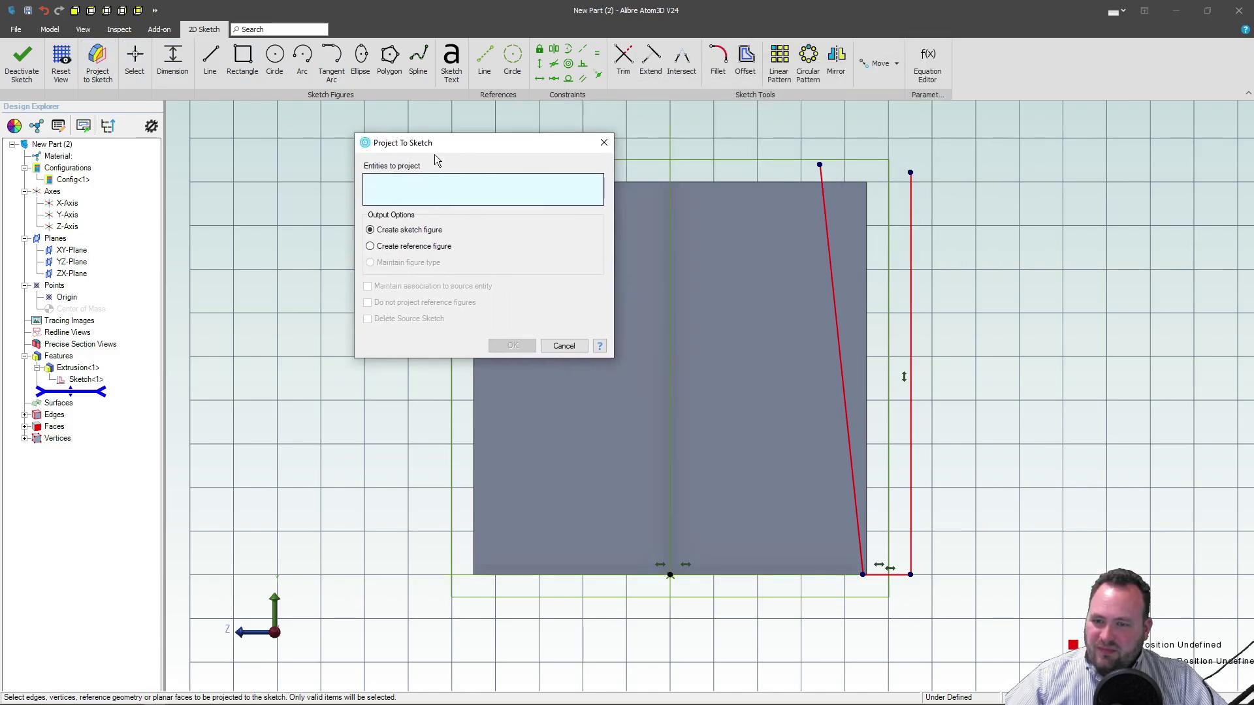
{"action": "left_click", "coordinate": [868, 185]}
{"action": "left_click", "coordinate": [368, 288]}
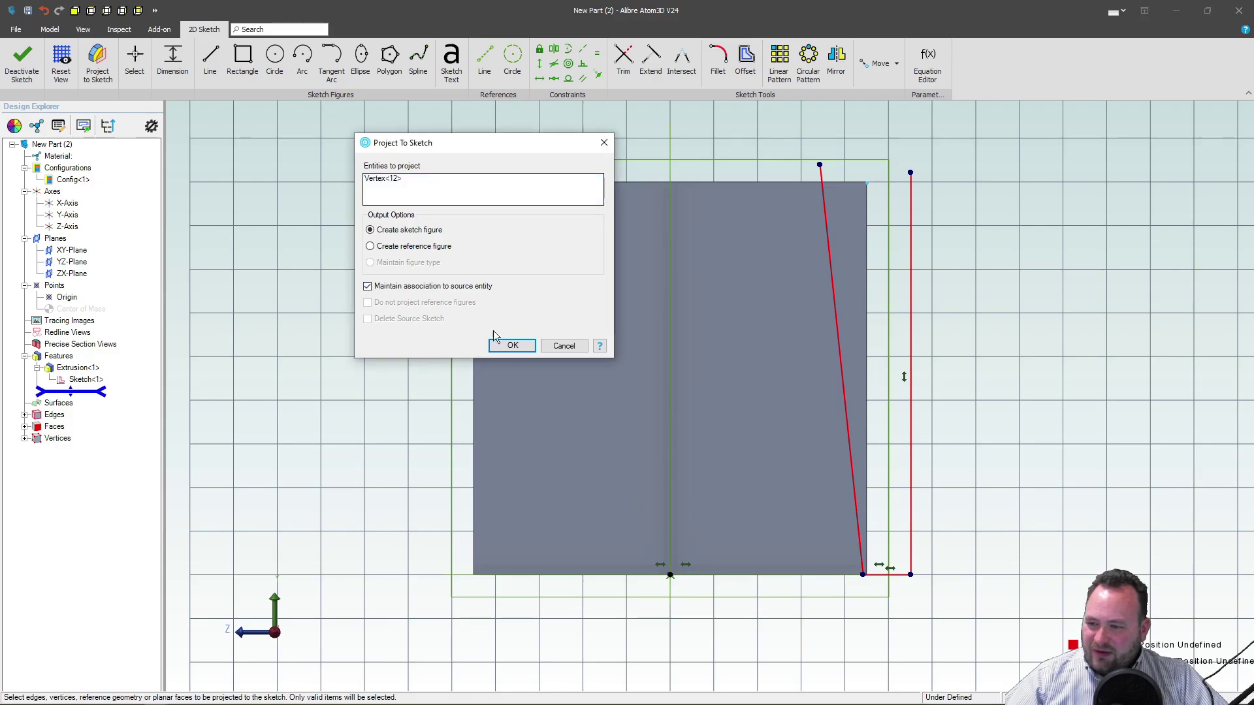
{"action": "left_click", "coordinate": [513, 346]}
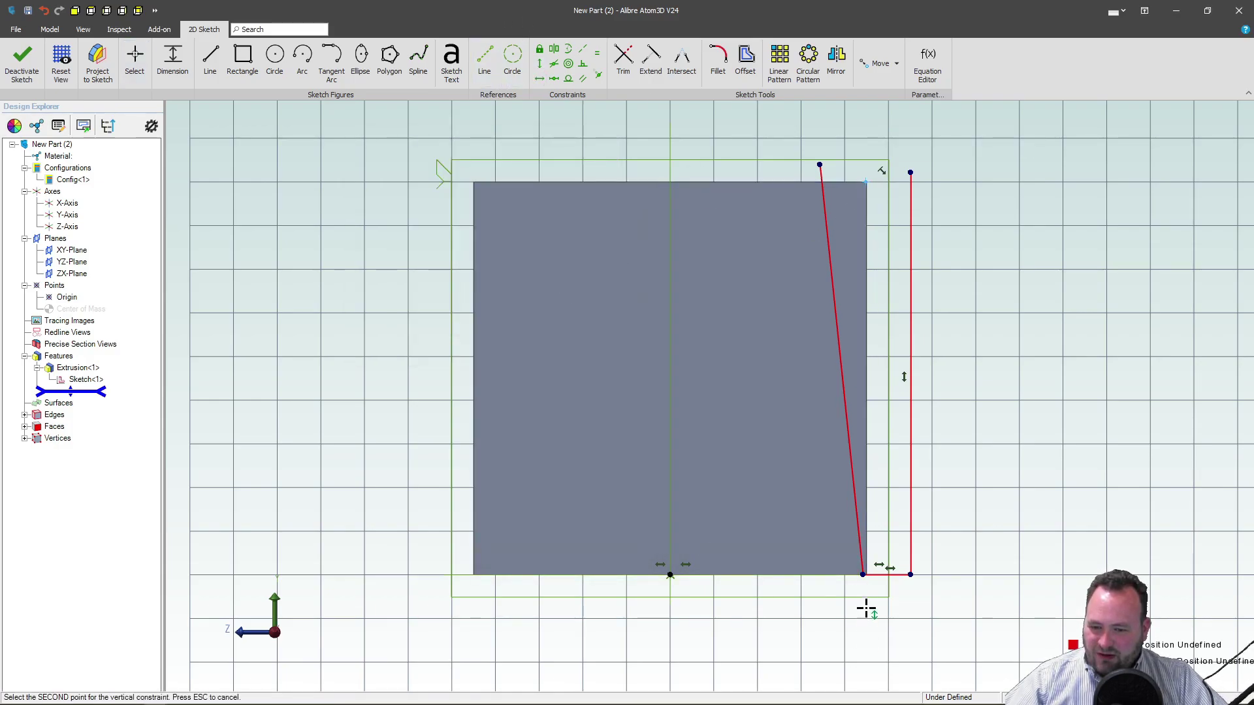
{"action": "left_click_drag", "start_coordinate": [863, 575], "coordinate": [866, 575]}
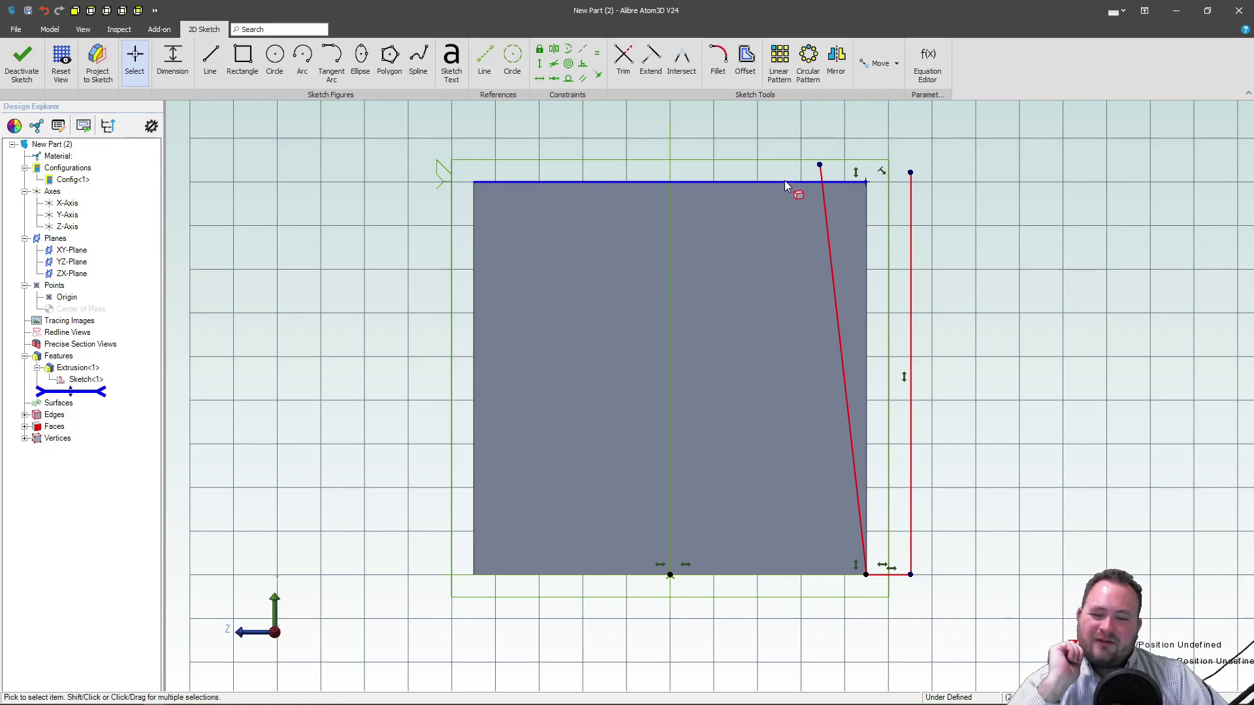
Dimension the angle between the slanted line and the vertical outer line and set it to 4 degrees.
{"action": "left_click", "coordinate": [172, 61]}
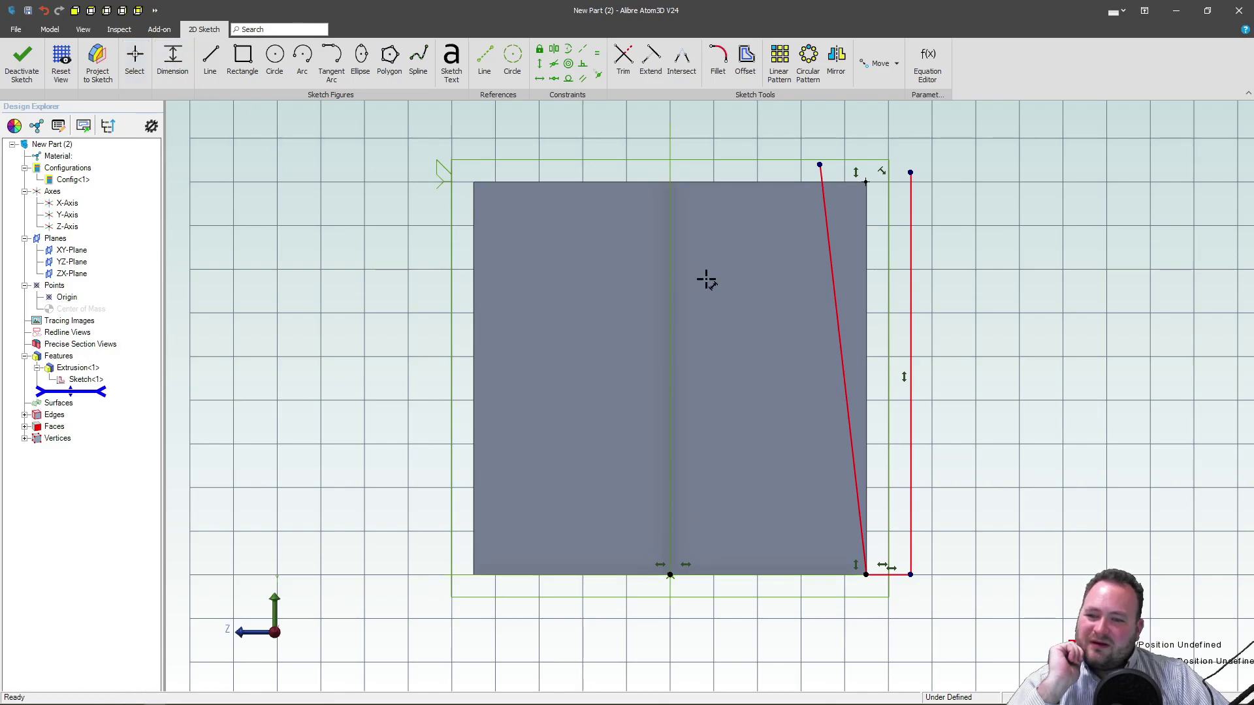
{"action": "left_click", "coordinate": [835, 305]}
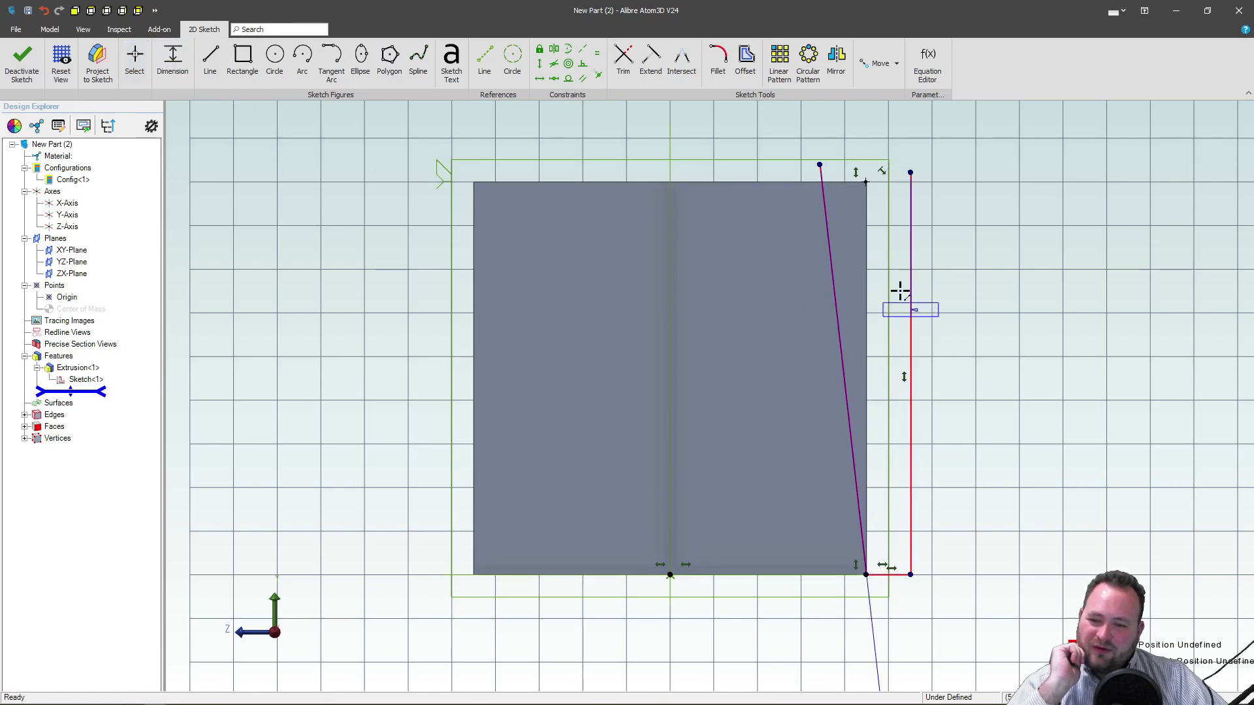
{"action": "left_click", "coordinate": [901, 292]}
{"action": "type", "text": "94"}
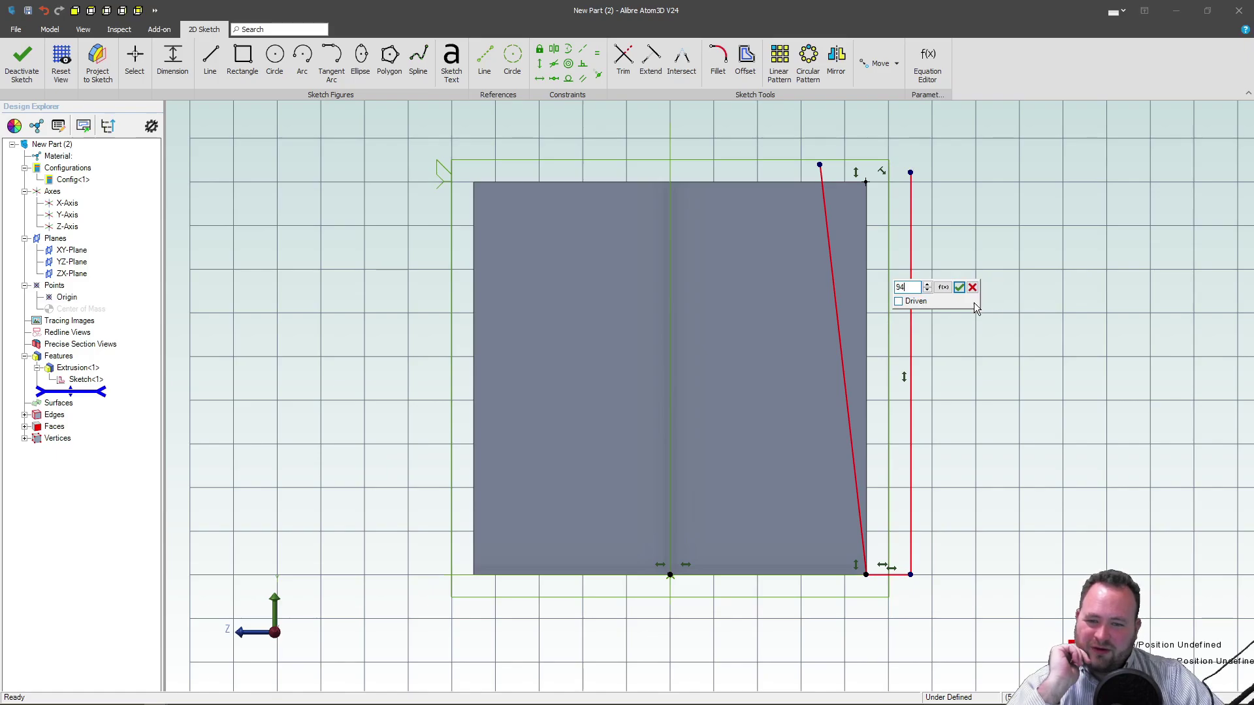
{"action": "key", "text": "Return"}
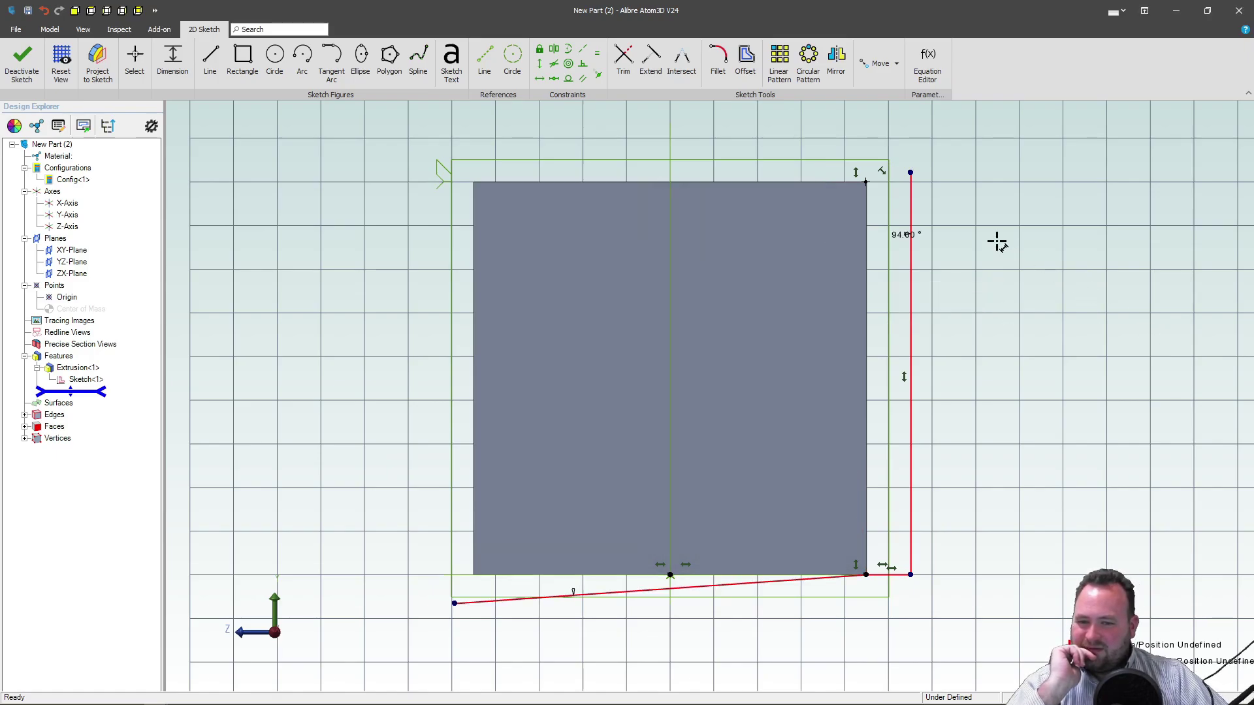
{"action": "double_click", "coordinate": [898, 240]}
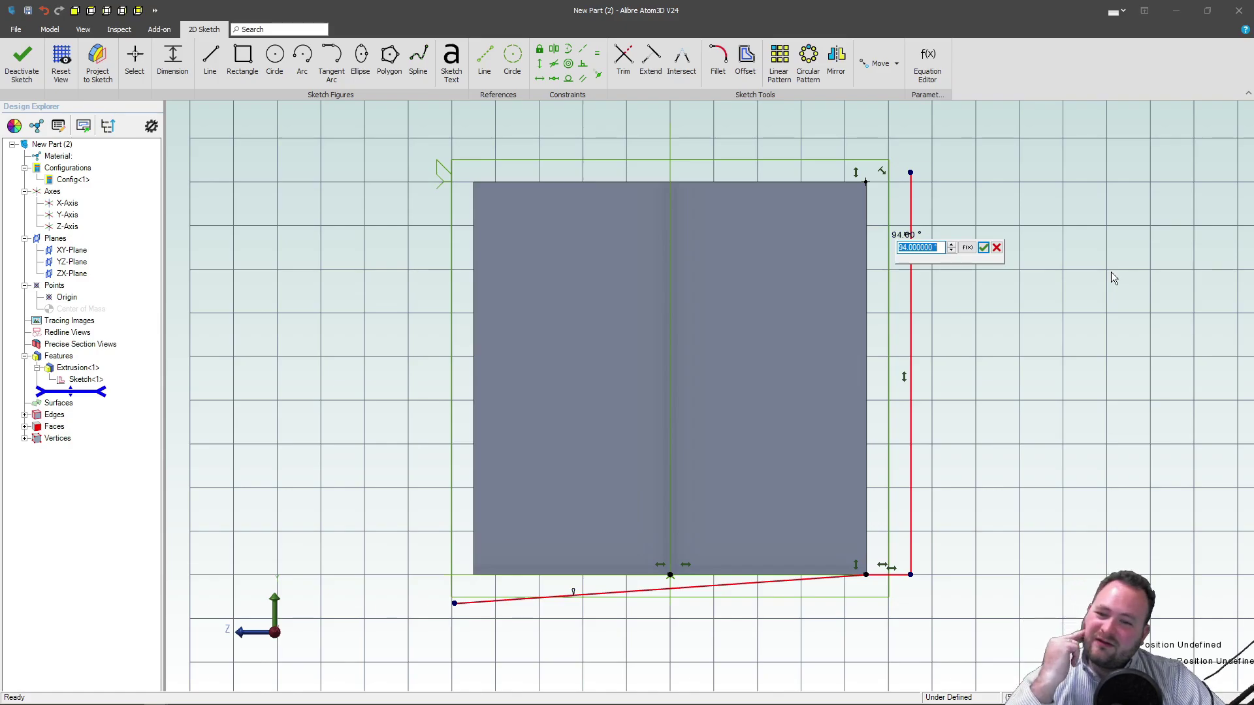
{"action": "type", "text": "4"}
{"action": "key", "text": "Return"}
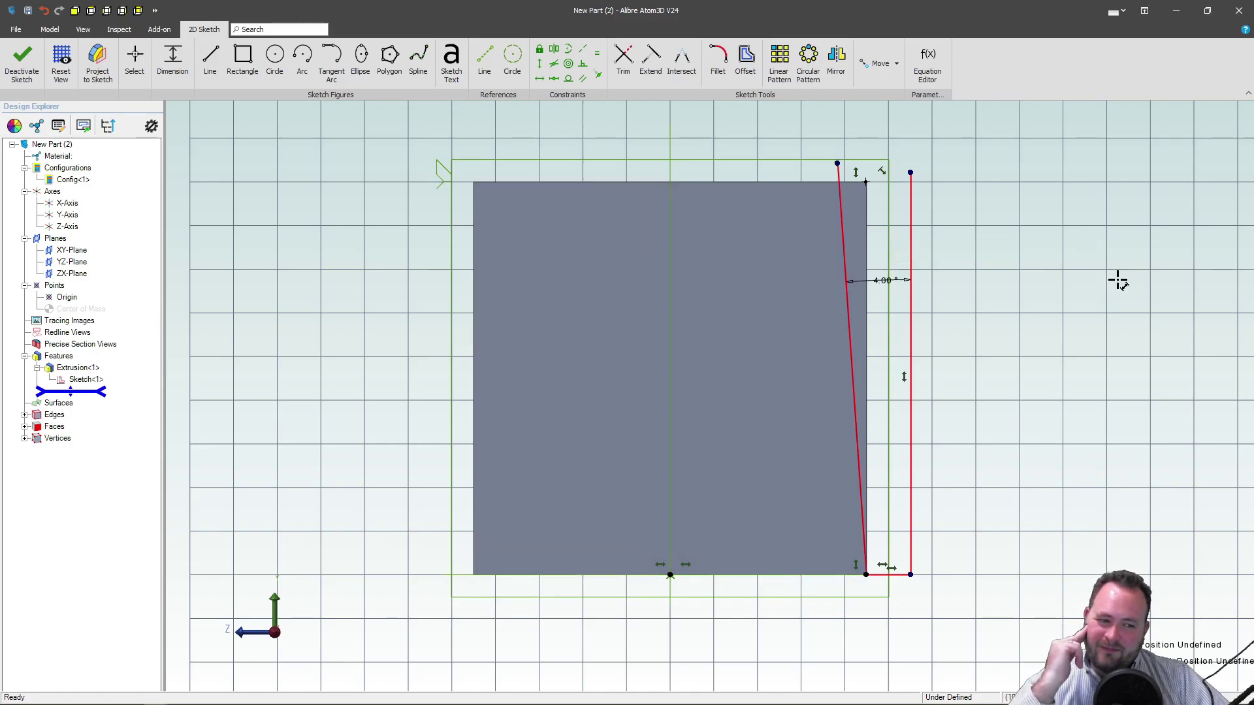
Close the profile's upper end with a line joining the slanted and outer lines, and constrain that line horizontal.
{"action": "left_click", "coordinate": [210, 61]}
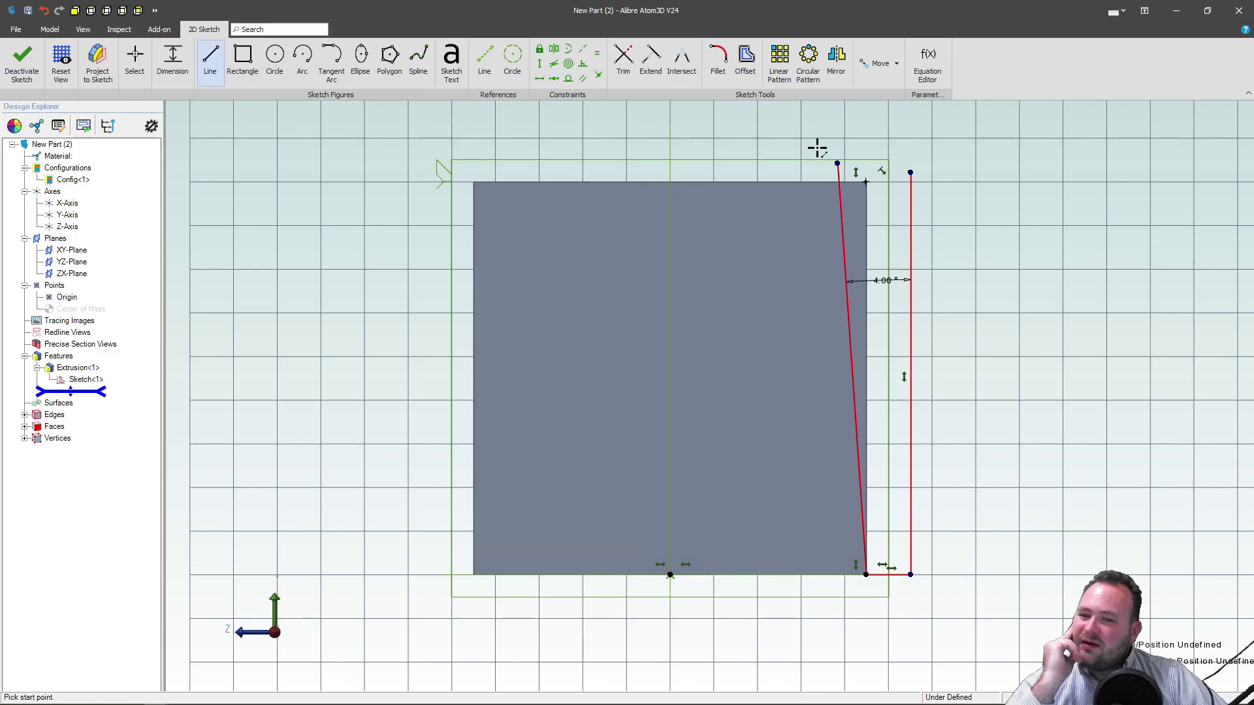
{"action": "left_click", "coordinate": [838, 163]}
{"action": "left_click", "coordinate": [911, 172]}
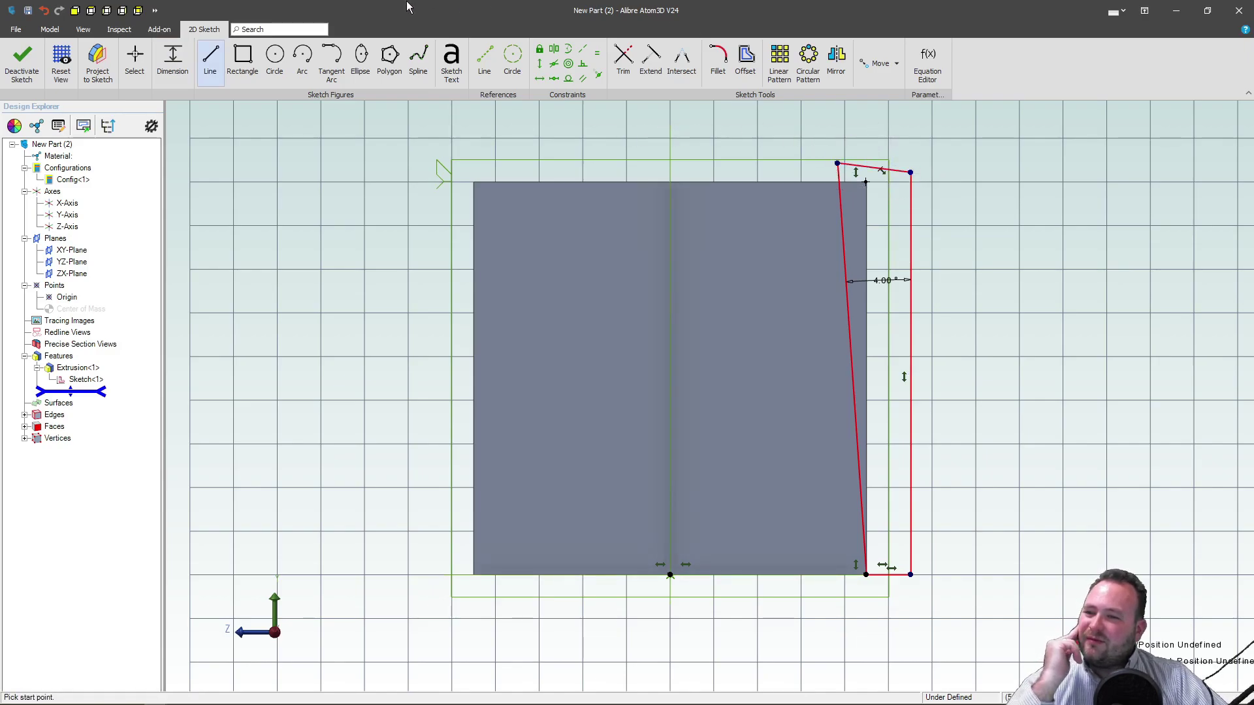
{"action": "left_click", "coordinate": [540, 78]}
{"action": "left_click", "coordinate": [869, 167]}
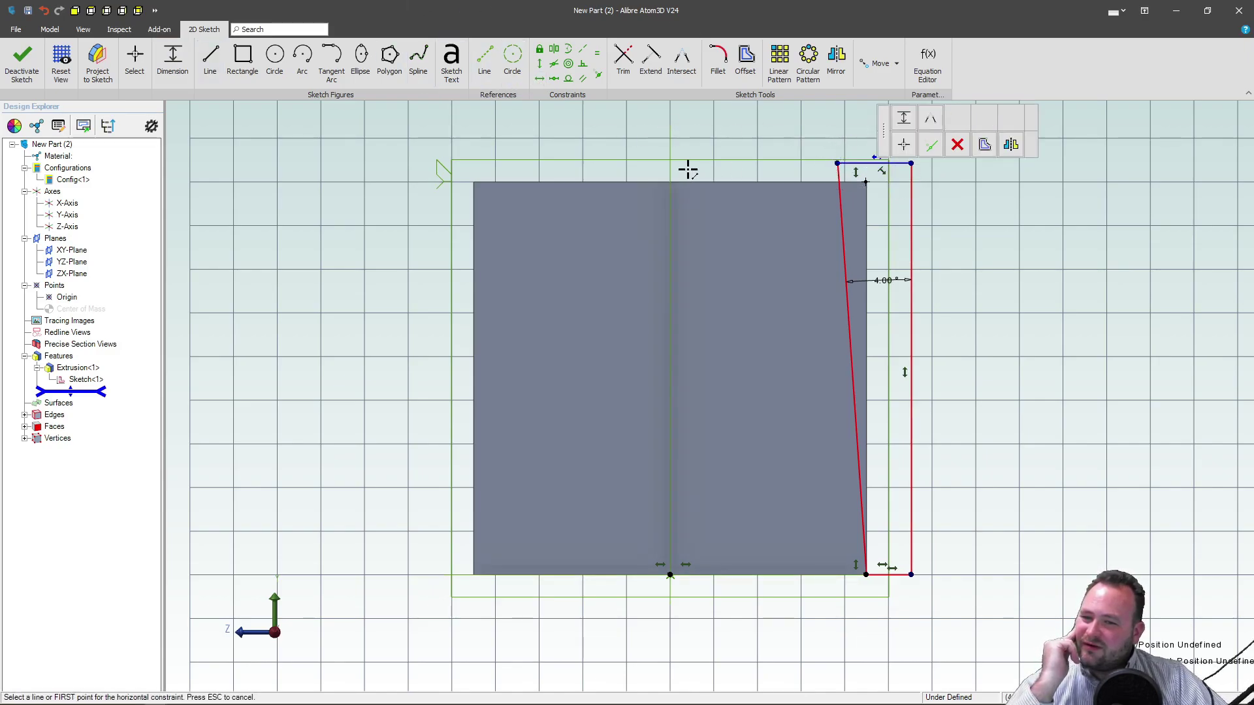
{"action": "key", "text": "Escape"}
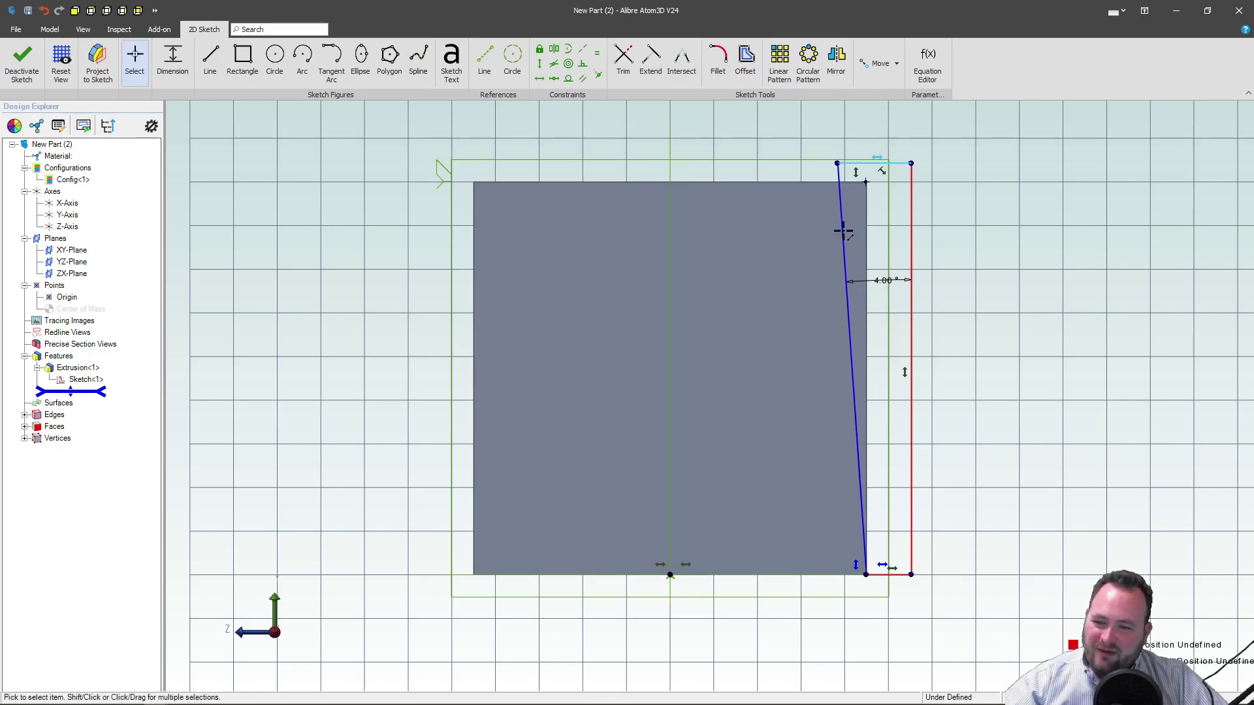
Convert the slanted 4-degree line to a reference figure and draw a new line from its lower end partway up the body's side.
{"action": "right_click", "coordinate": [843, 231]}
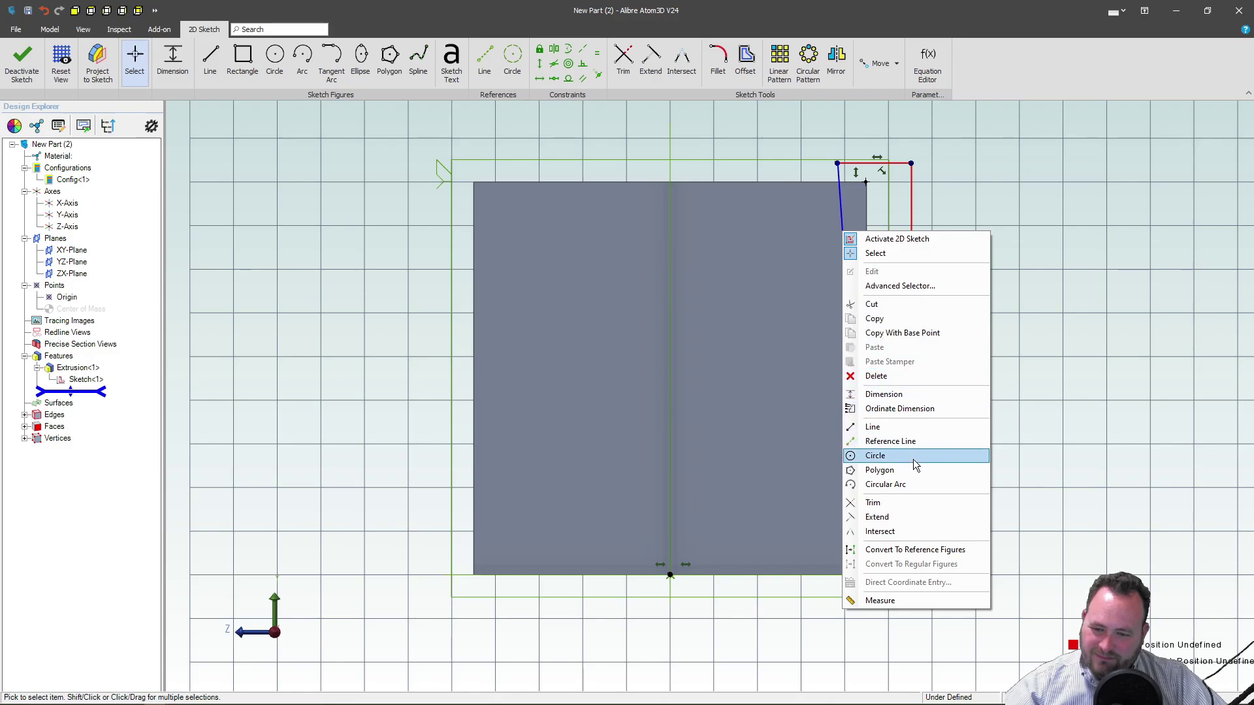
{"action": "left_click", "coordinate": [908, 550]}
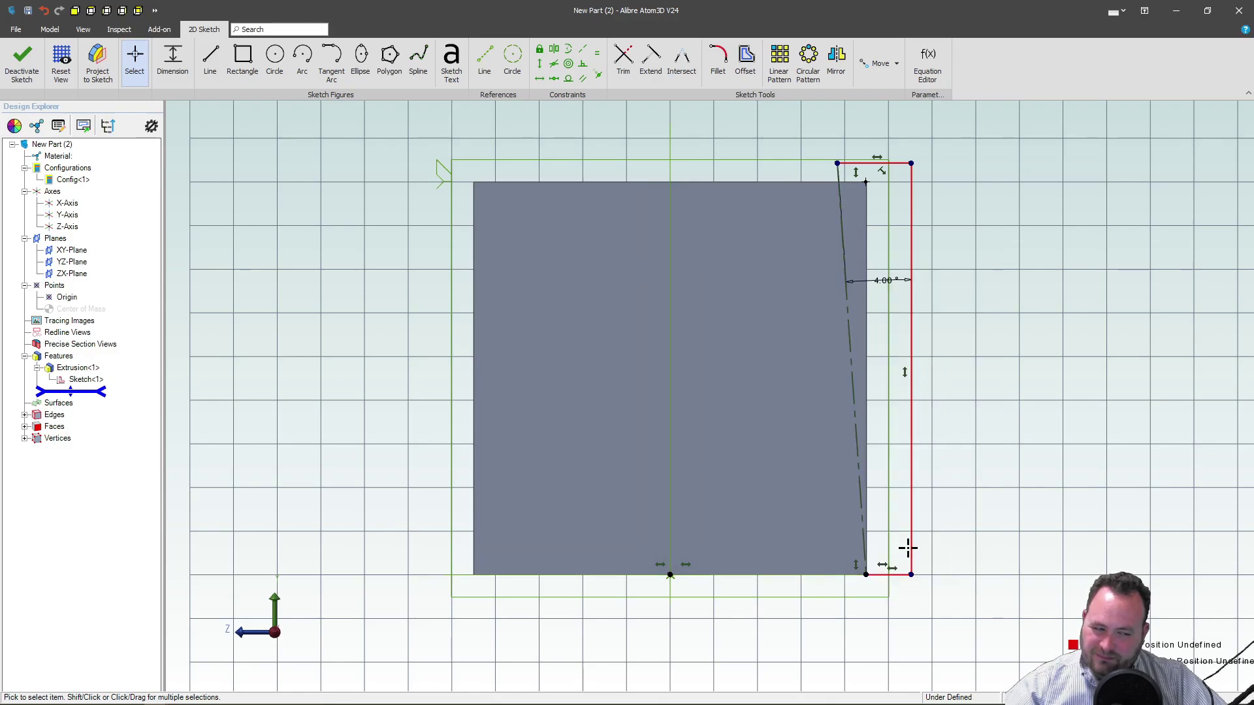
{"action": "left_click", "coordinate": [209, 59]}
{"action": "left_click", "coordinate": [866, 574]}
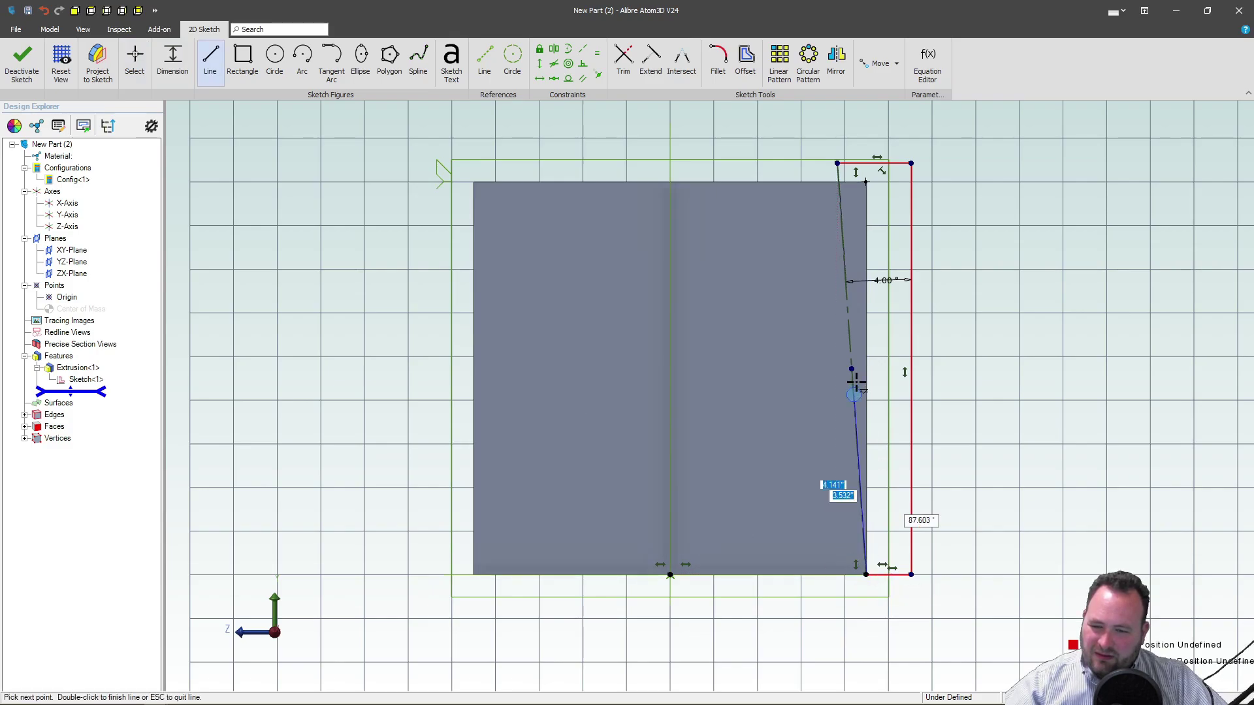
{"action": "scroll", "coordinate": [861, 346], "scroll_direction": "up", "scroll_amount": 3}
{"action": "left_click", "coordinate": [864, 345]}
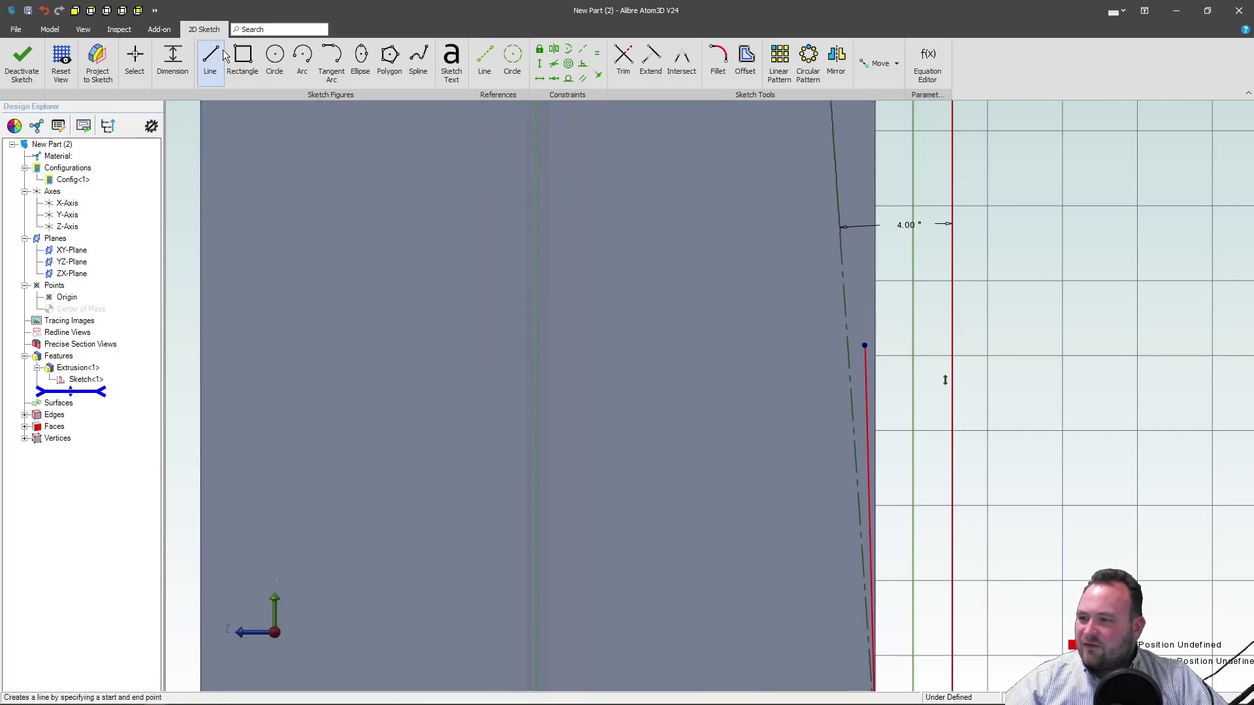
Draw two tangent arcs forming an S-curve, starting from the new line's upper end and continuing upward.
{"action": "left_click", "coordinate": [336, 60]}
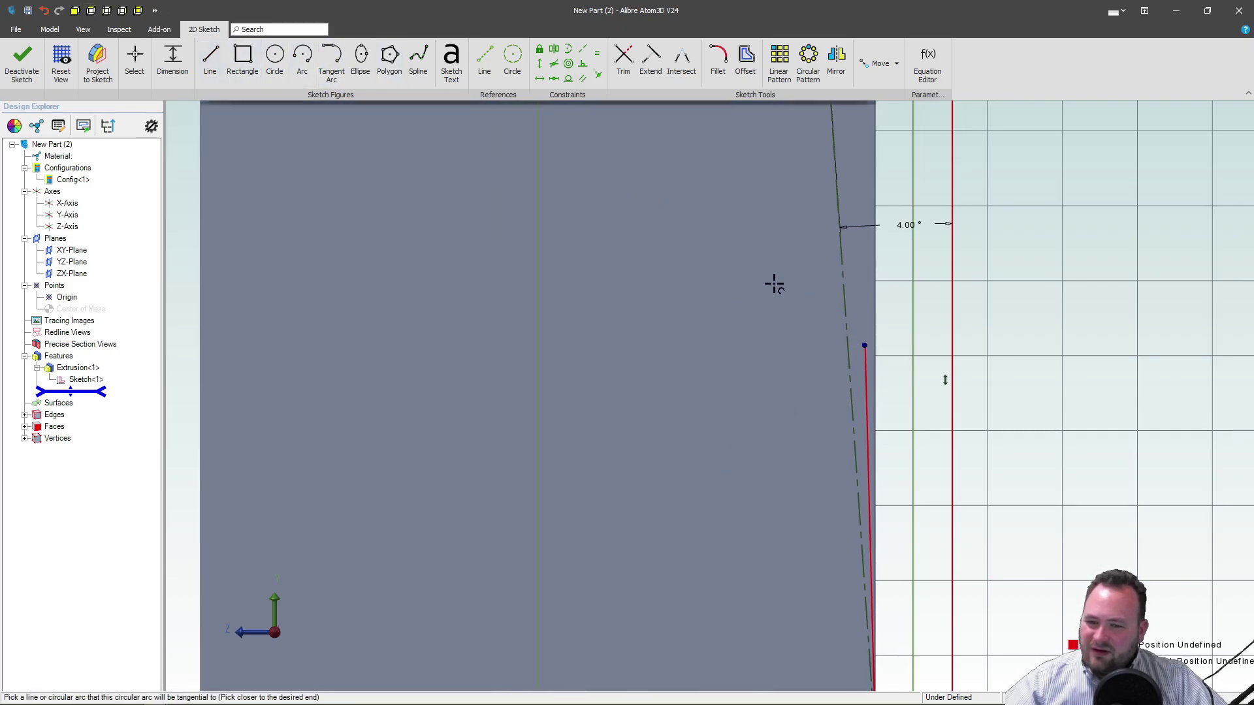
{"action": "left_click", "coordinate": [865, 346]}
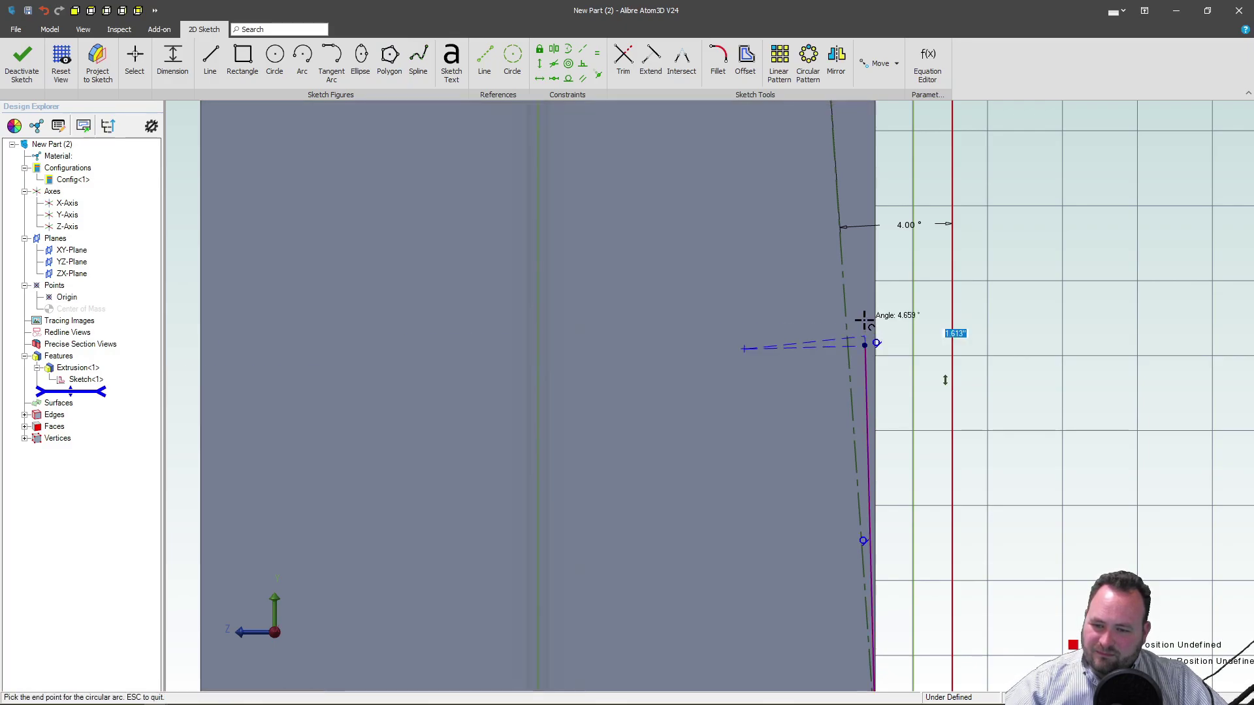
{"action": "left_click", "coordinate": [814, 244]}
{"action": "left_click", "coordinate": [814, 244]}
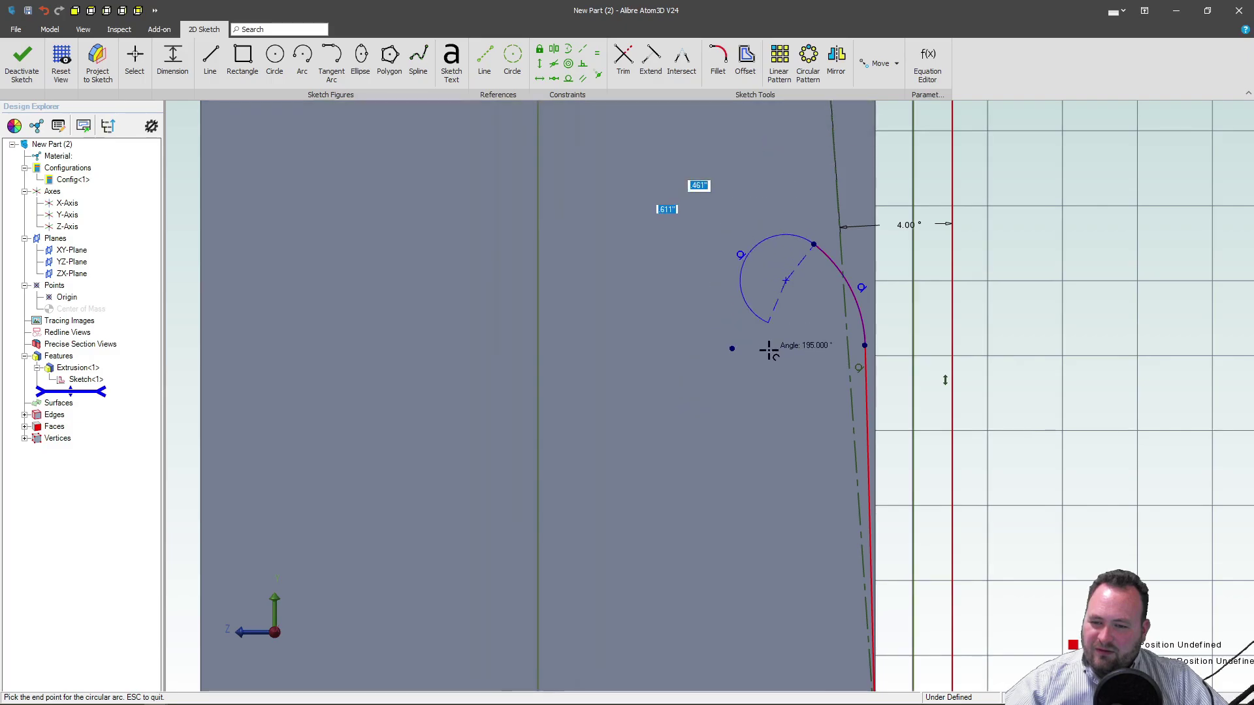
{"action": "scroll", "coordinate": [771, 351], "scroll_direction": "down", "scroll_amount": 3}
{"action": "left_click", "coordinate": [767, 218]}
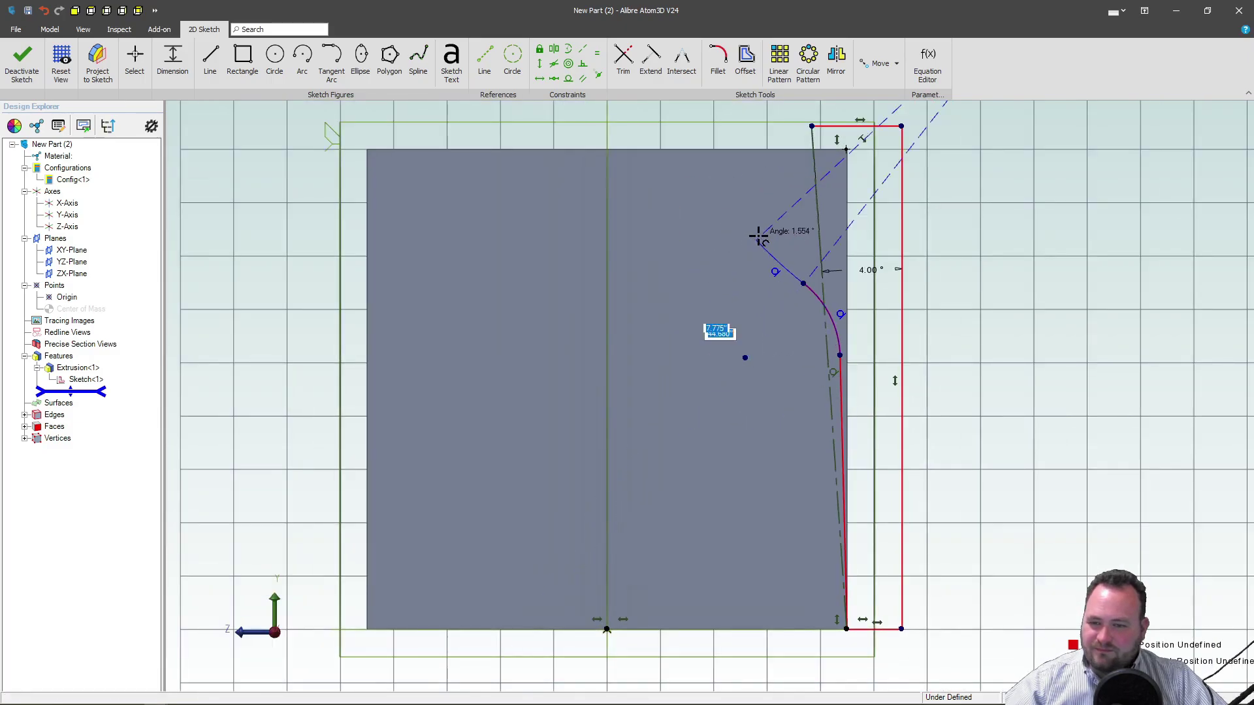
Connect the upper arc's end to the reference line's upper end with a line, and move their shared point nearer the reference line.
{"action": "left_click", "coordinate": [209, 59]}
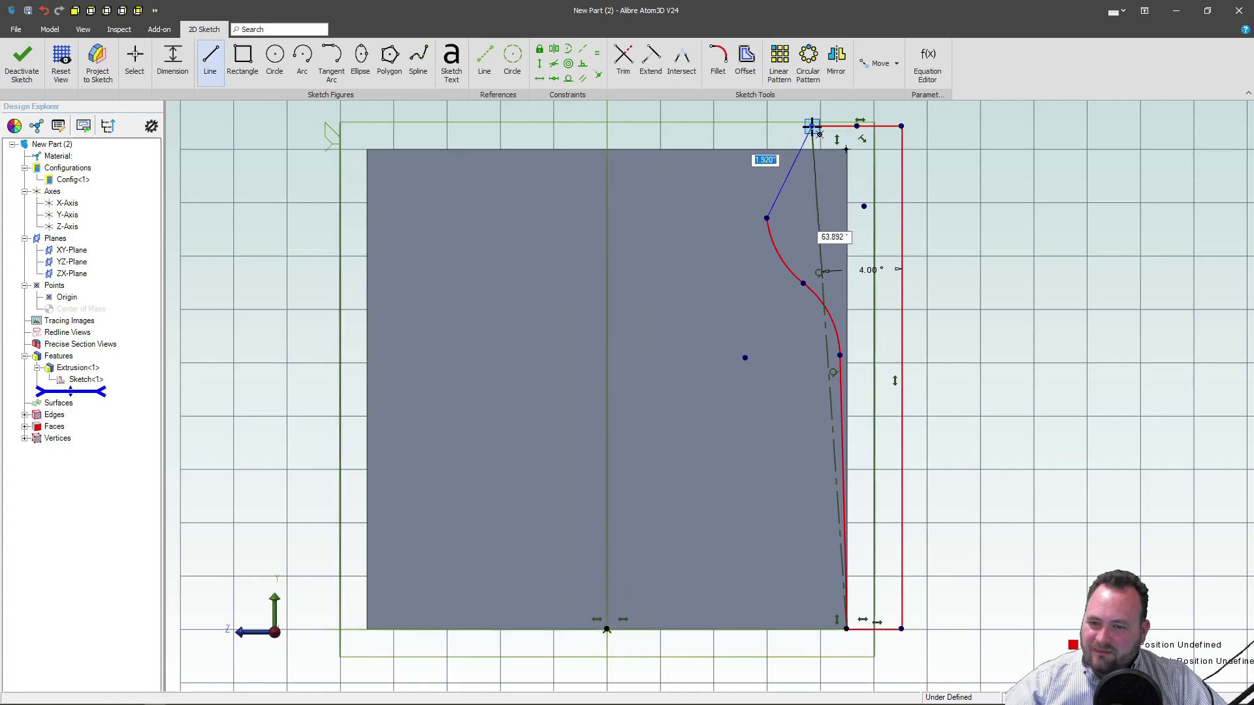
{"action": "double_click", "coordinate": [812, 127]}
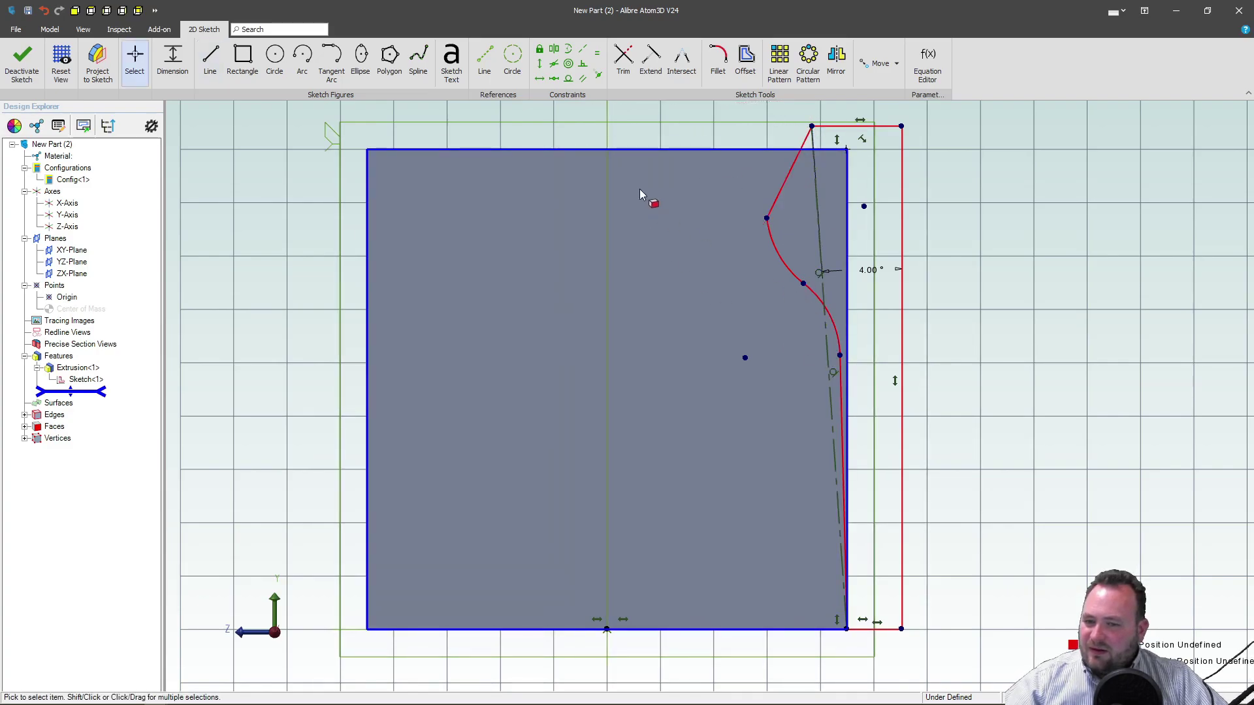
{"action": "left_click_drag", "start_coordinate": [760, 221], "coordinate": [798, 219]}
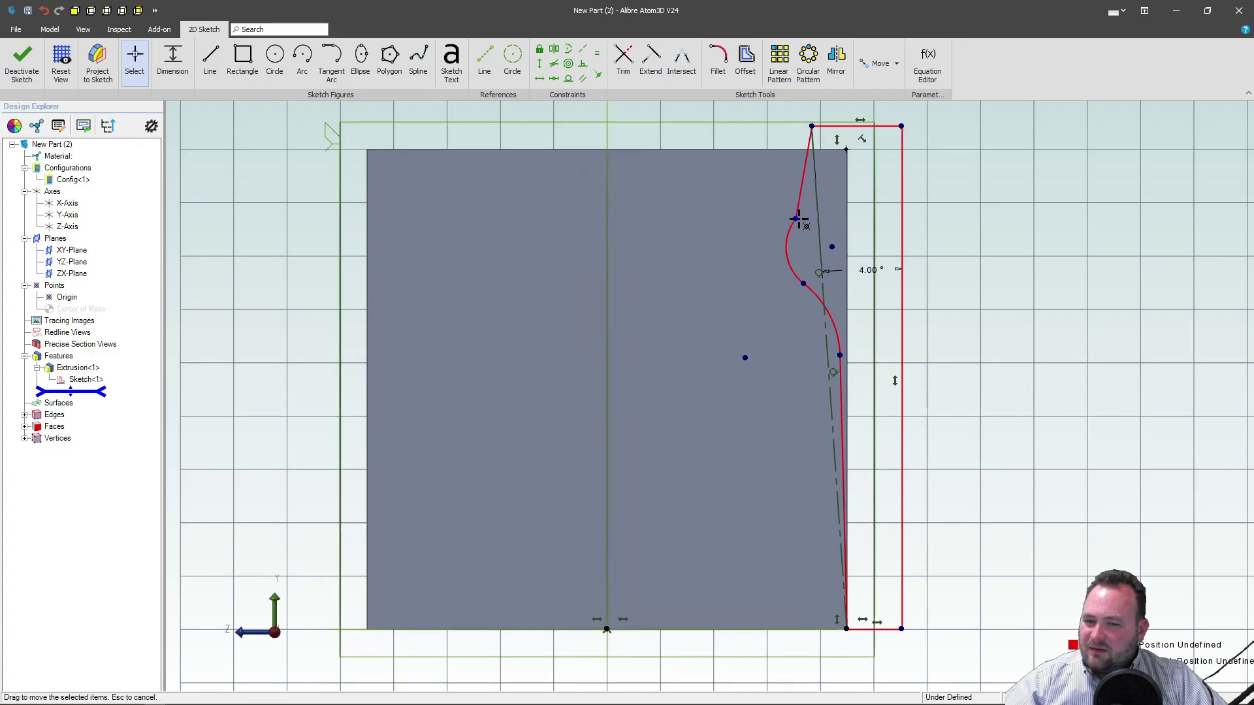
Make the upper line tangent to the adjoining arc and reposition the arc ends so the upper line follows the slanted reference line.
{"action": "left_click", "coordinate": [567, 81]}
{"action": "left_click", "coordinate": [803, 191]}
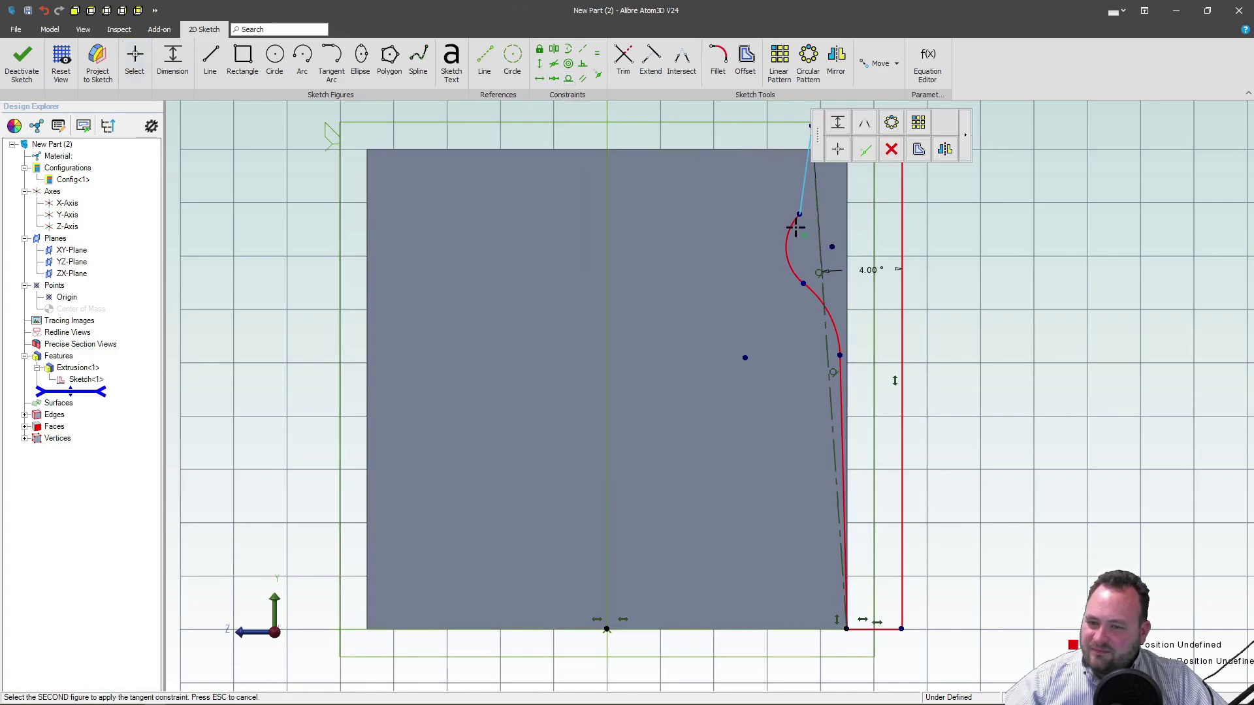
{"action": "left_click", "coordinate": [795, 228]}
{"action": "key", "text": "Escape"}
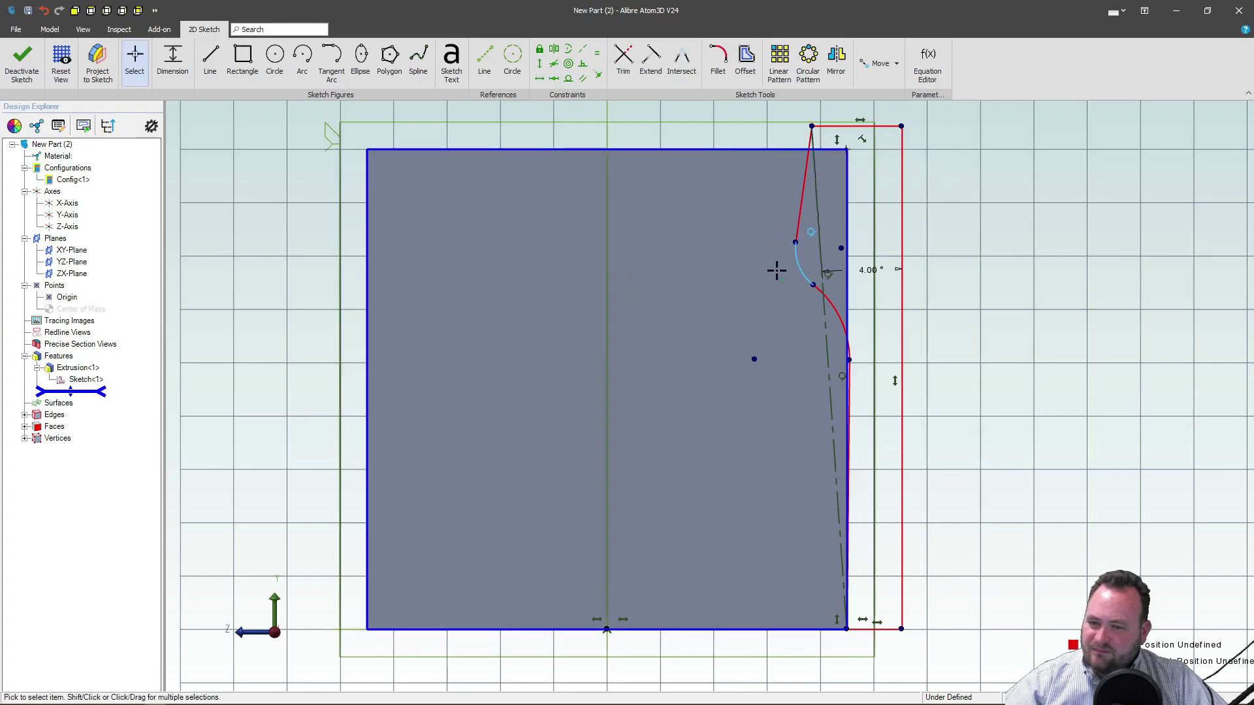
{"action": "left_click_drag", "start_coordinate": [797, 243], "coordinate": [820, 243]}
{"action": "mouse_move", "coordinate": [849, 359]}
{"action": "left_mouse_down"}
{"action": "mouse_move", "coordinate": [862, 366]}
{"action": "mouse_move", "coordinate": [840, 358]}
{"action": "left_mouse_up"}
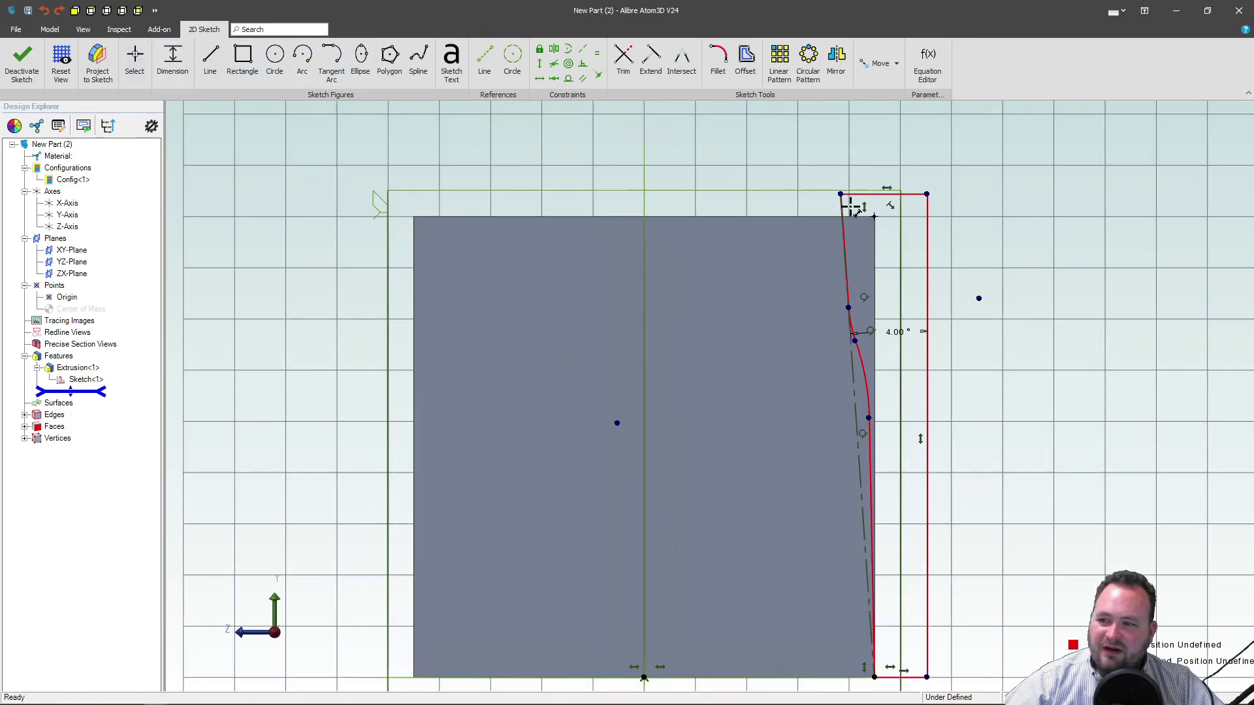
Dimension the vertical distance between the profile's top line and the body's projected upper corner and set it to 0.5 inch.
{"action": "left_click", "coordinate": [915, 194]}
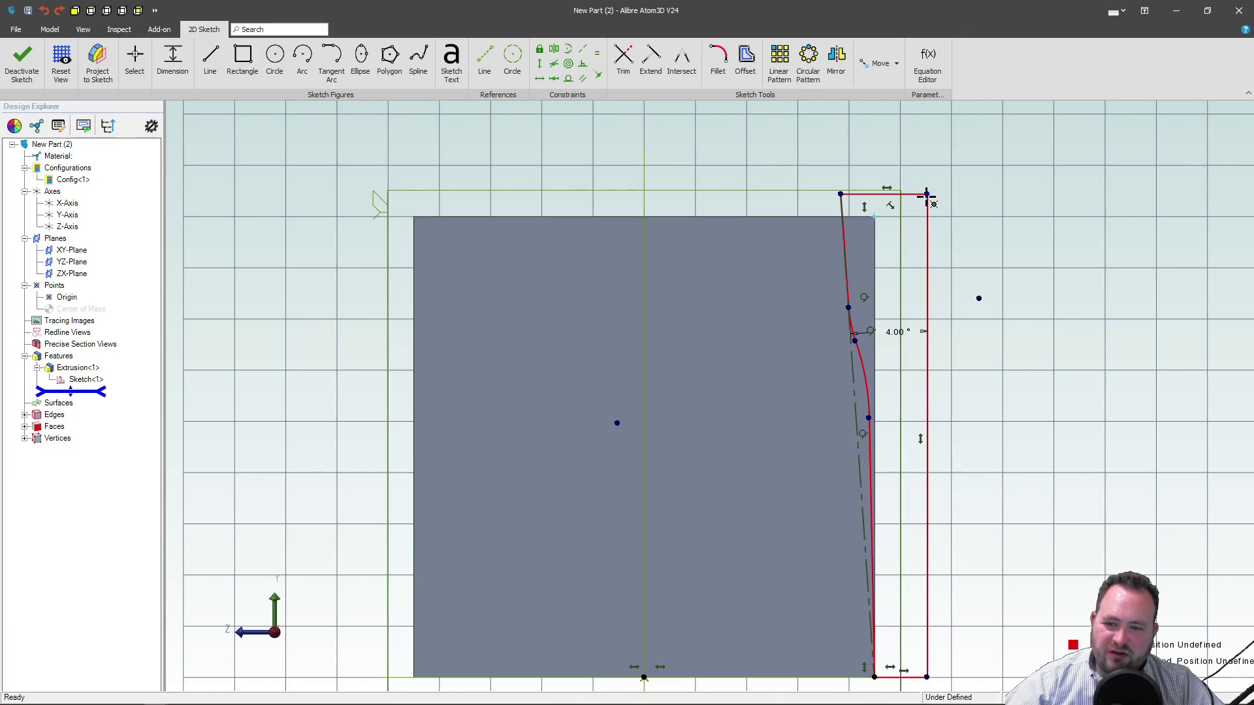
{"action": "left_click", "coordinate": [1000, 214]}
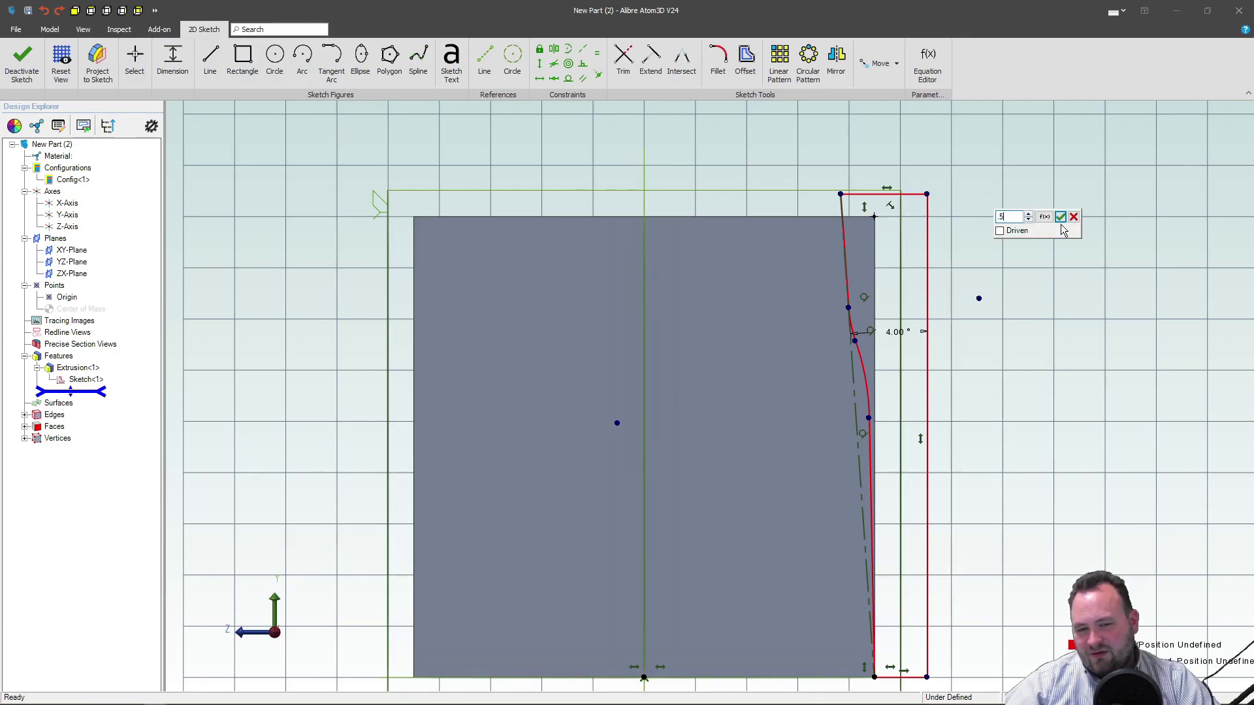
{"action": "key", "text": "Return"}
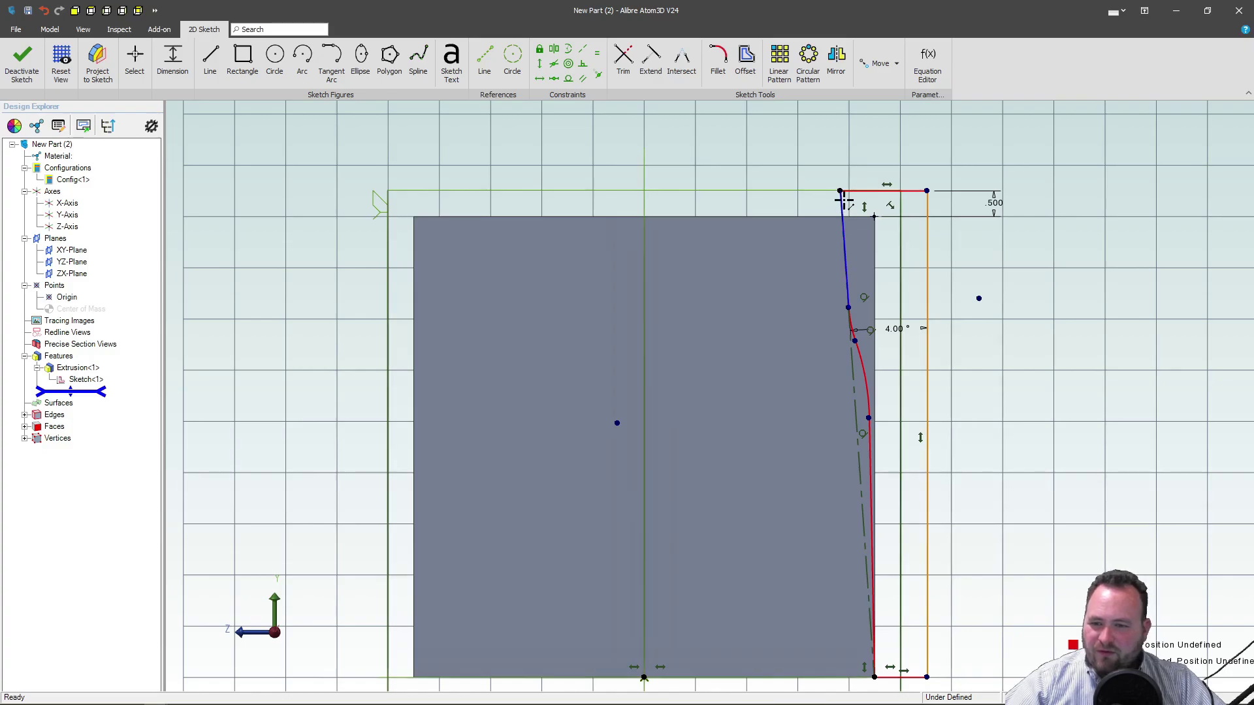
{"action": "left_click", "coordinate": [865, 160]}
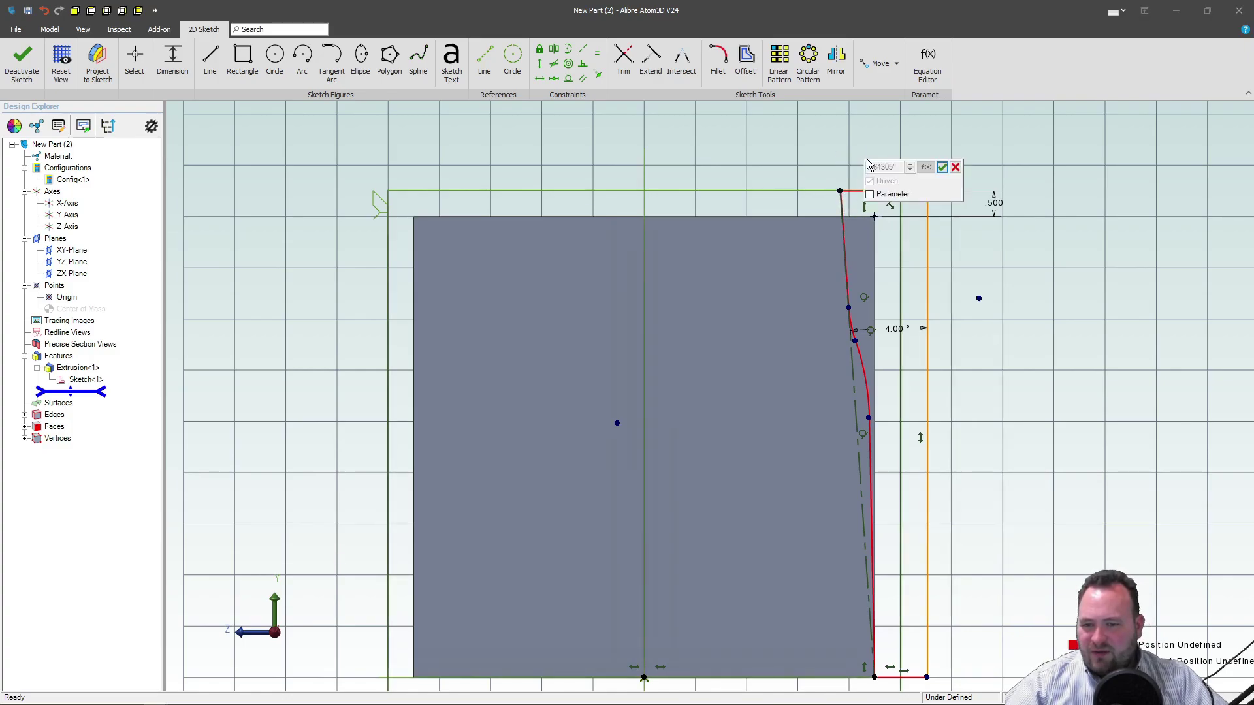
{"action": "left_click", "coordinate": [956, 168]}
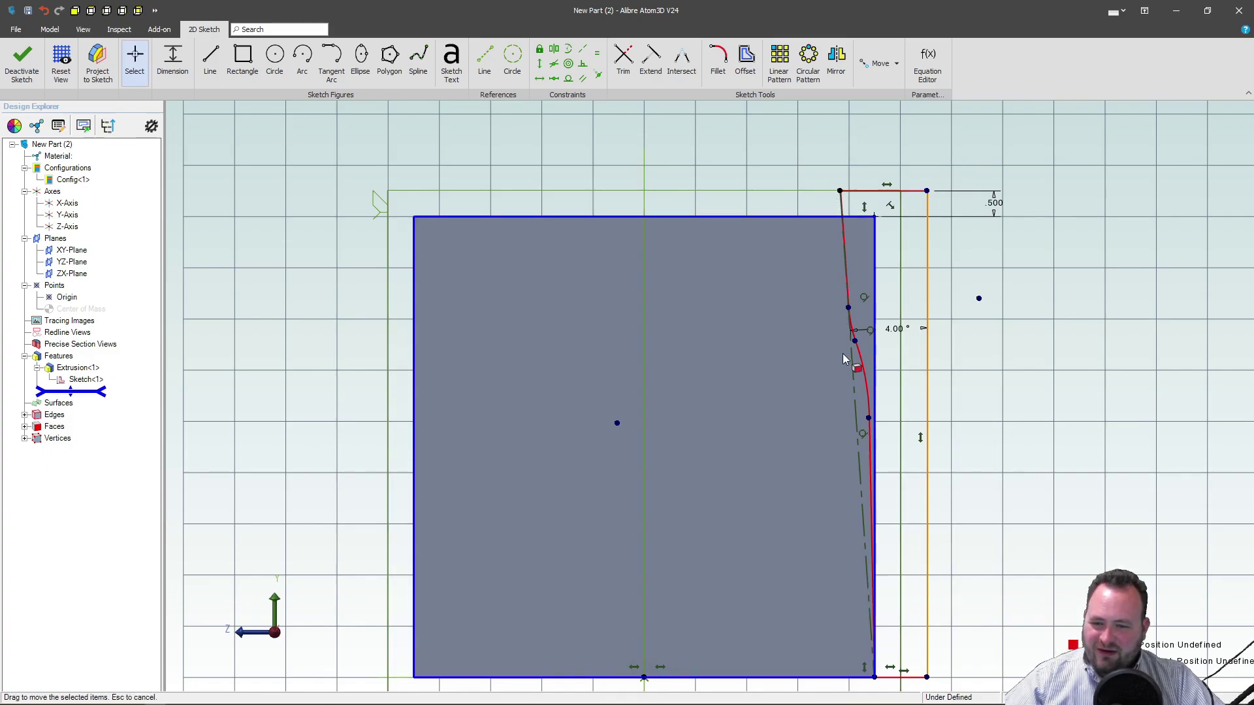
Apply an equal size constraint to the two arcs of the S-curve.
{"action": "left_click", "coordinate": [597, 53]}
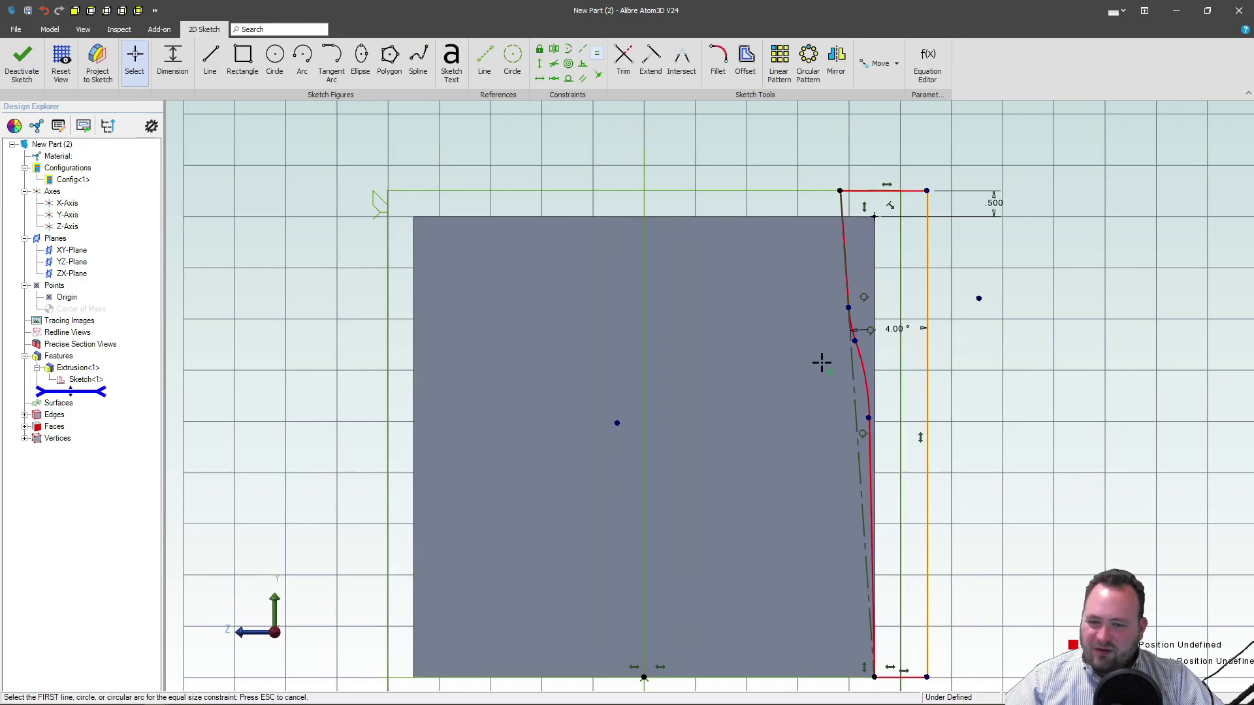
{"action": "scroll", "coordinate": [821, 363], "scroll_direction": "up", "scroll_amount": 4}
{"action": "left_click", "coordinate": [861, 302]}
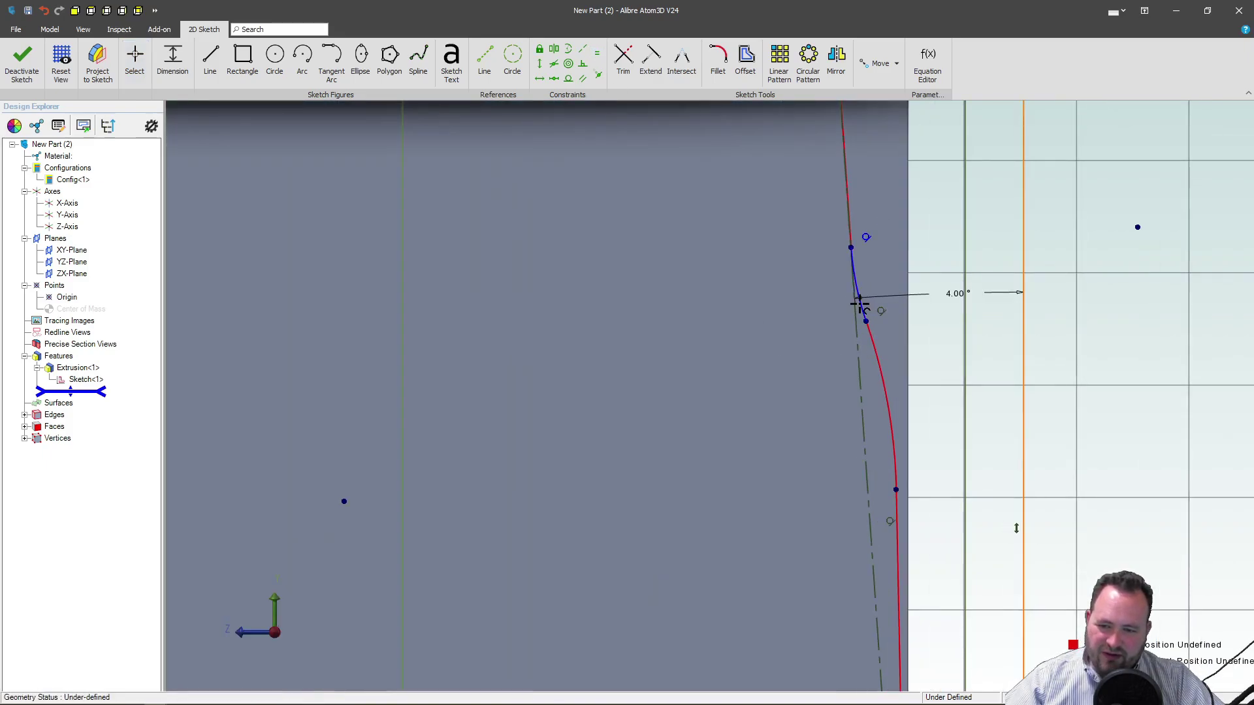
{"action": "left_click", "coordinate": [869, 330]}
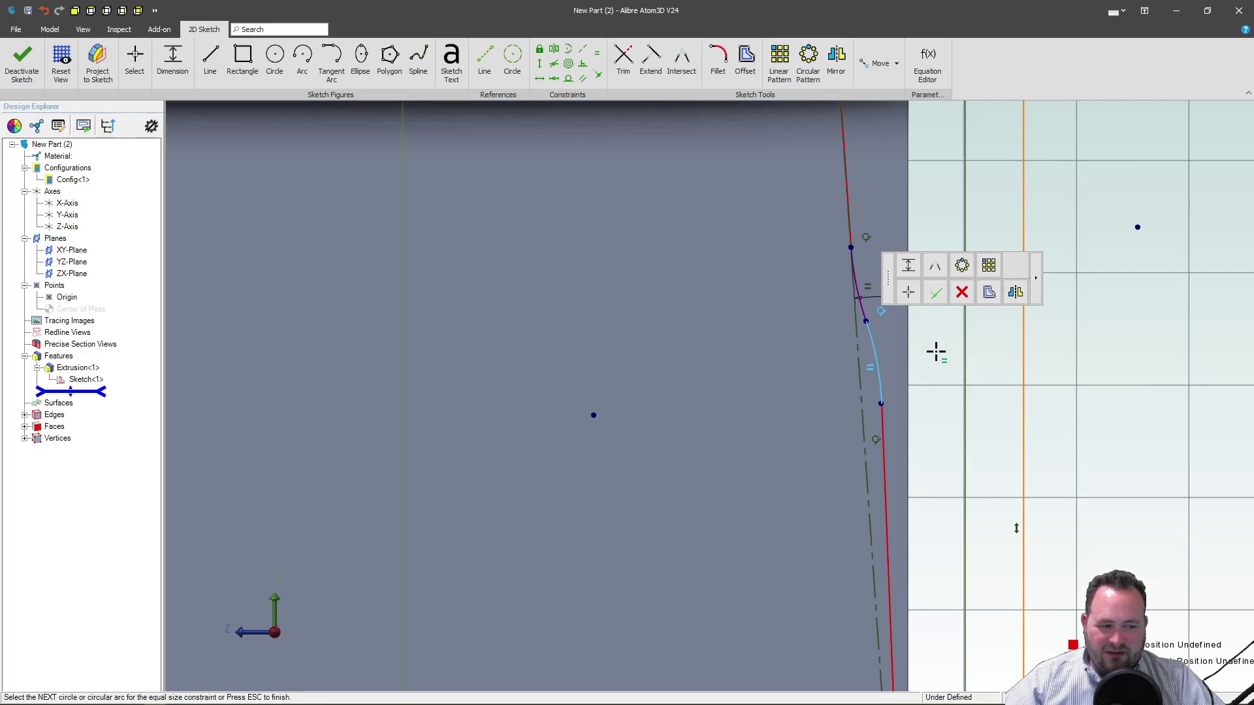
{"action": "scroll", "coordinate": [936, 352], "scroll_direction": "down", "scroll_amount": 4}
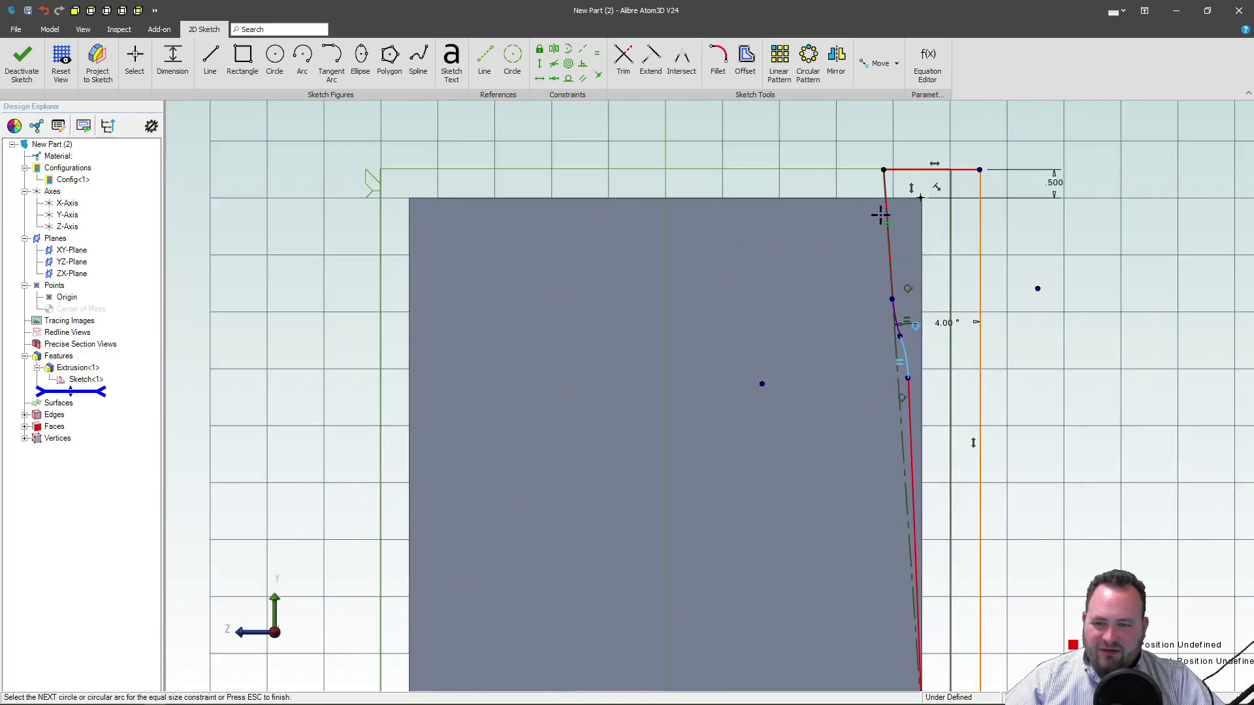
{"action": "scroll", "coordinate": [887, 215], "scroll_direction": "up", "scroll_amount": 4}
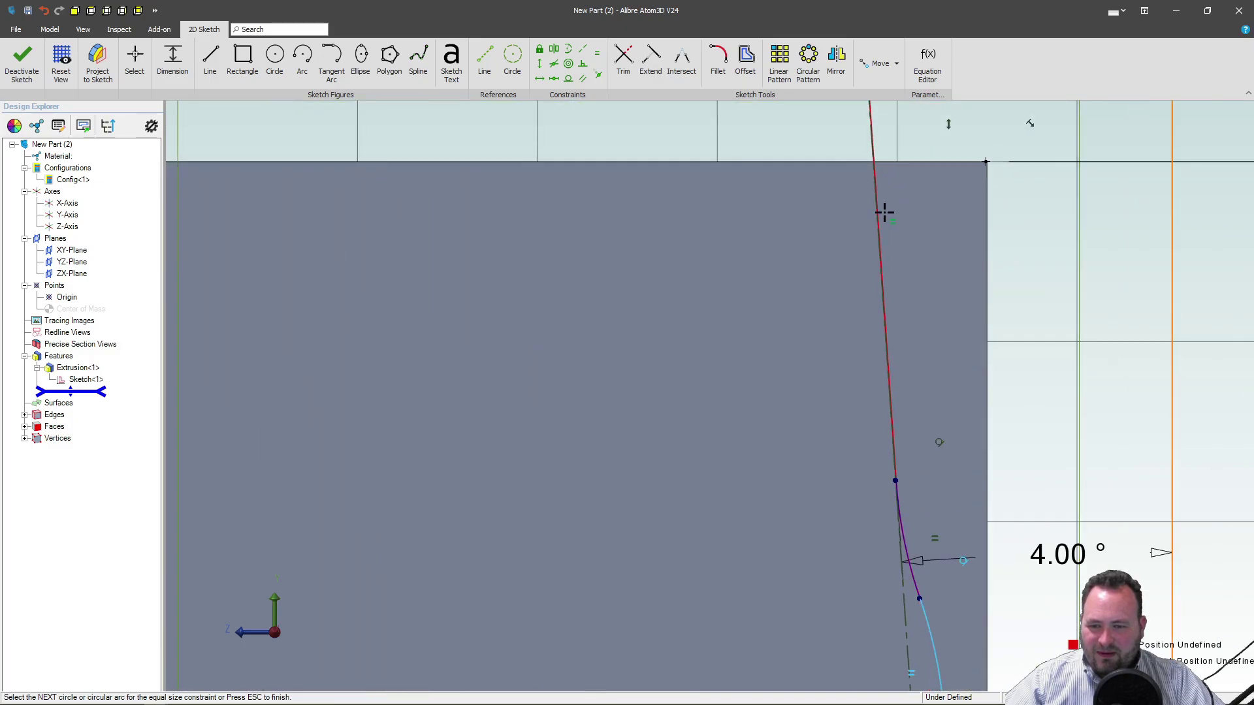
{"action": "key", "text": "Escape"}
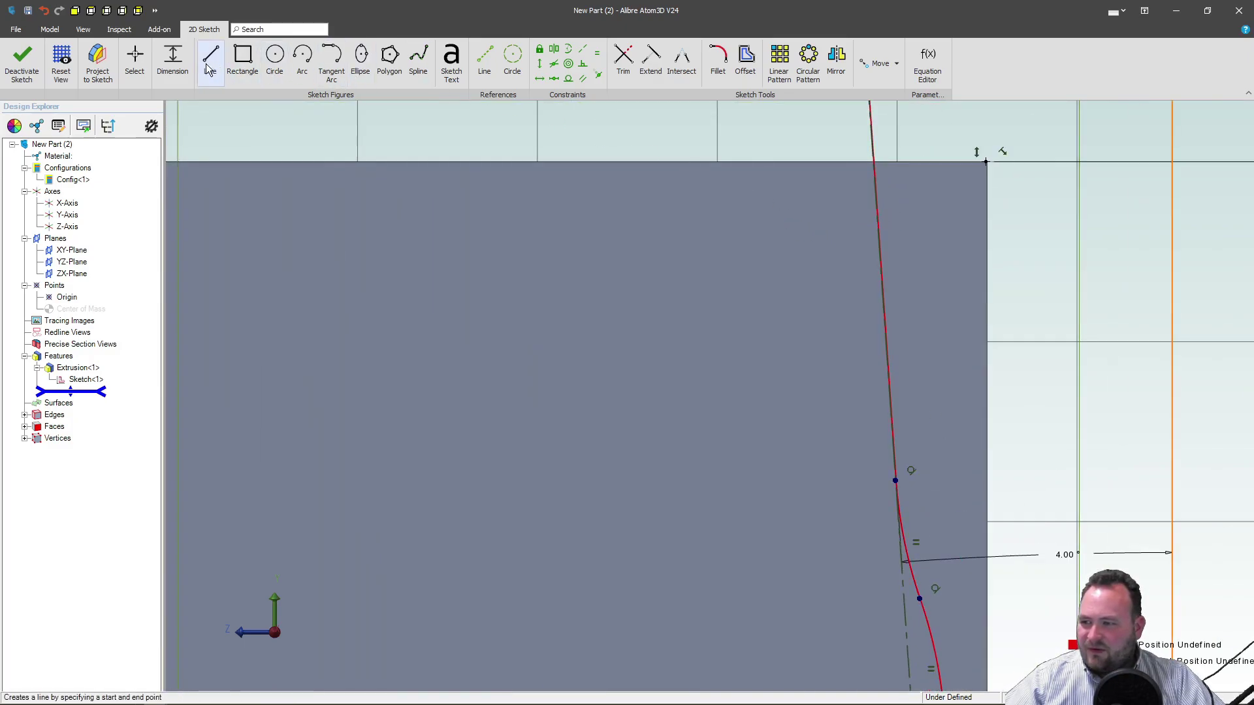
Dimension the length of the upper slanted line above the S-curve and set it to 2.5 inches.
{"action": "left_click", "coordinate": [879, 246]}
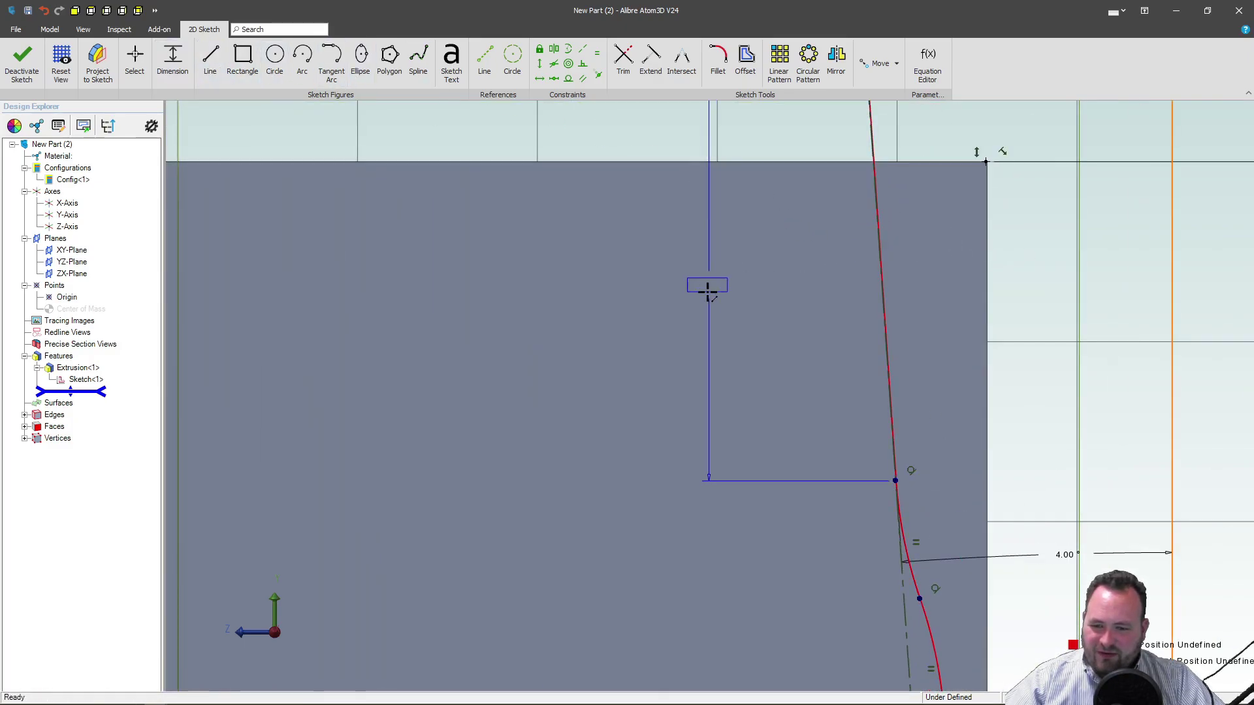
{"action": "scroll", "coordinate": [714, 299], "scroll_direction": "up", "scroll_amount": 2}
{"action": "scroll", "coordinate": [725, 314], "scroll_direction": "down", "scroll_amount": 4}
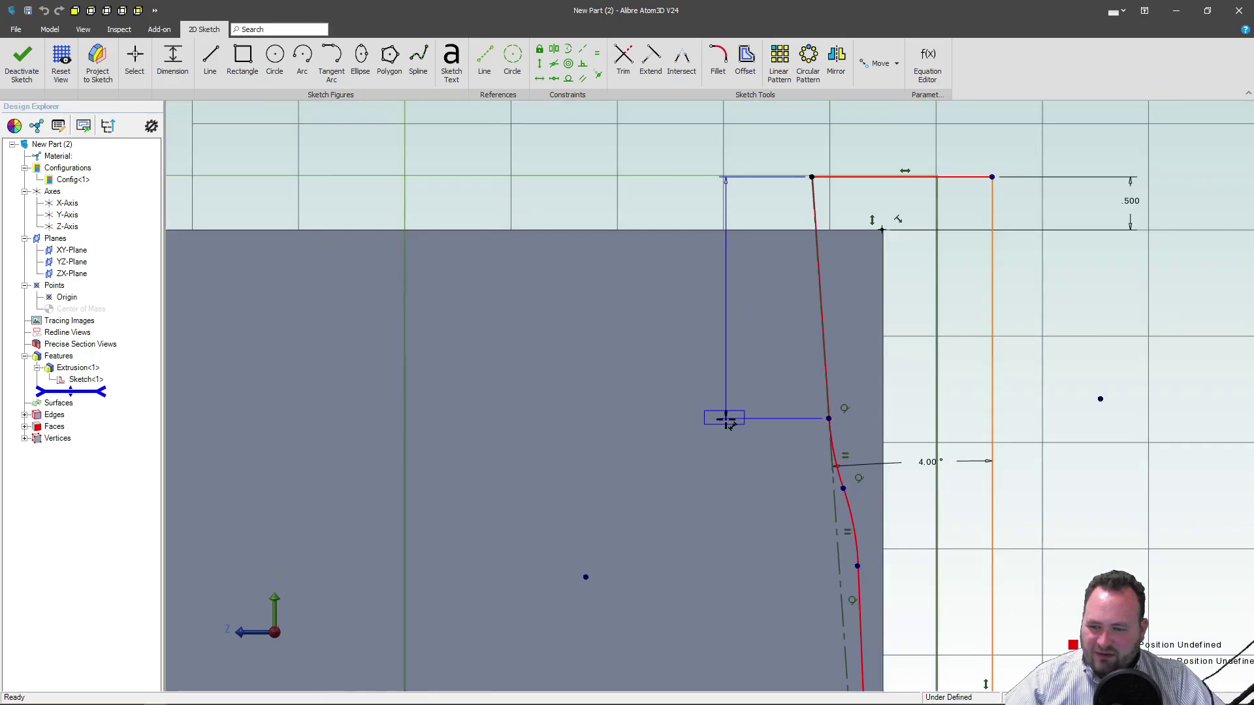
{"action": "left_click", "coordinate": [724, 420]}
{"action": "type", "text": "2.5"}
{"action": "key", "text": "Return"}
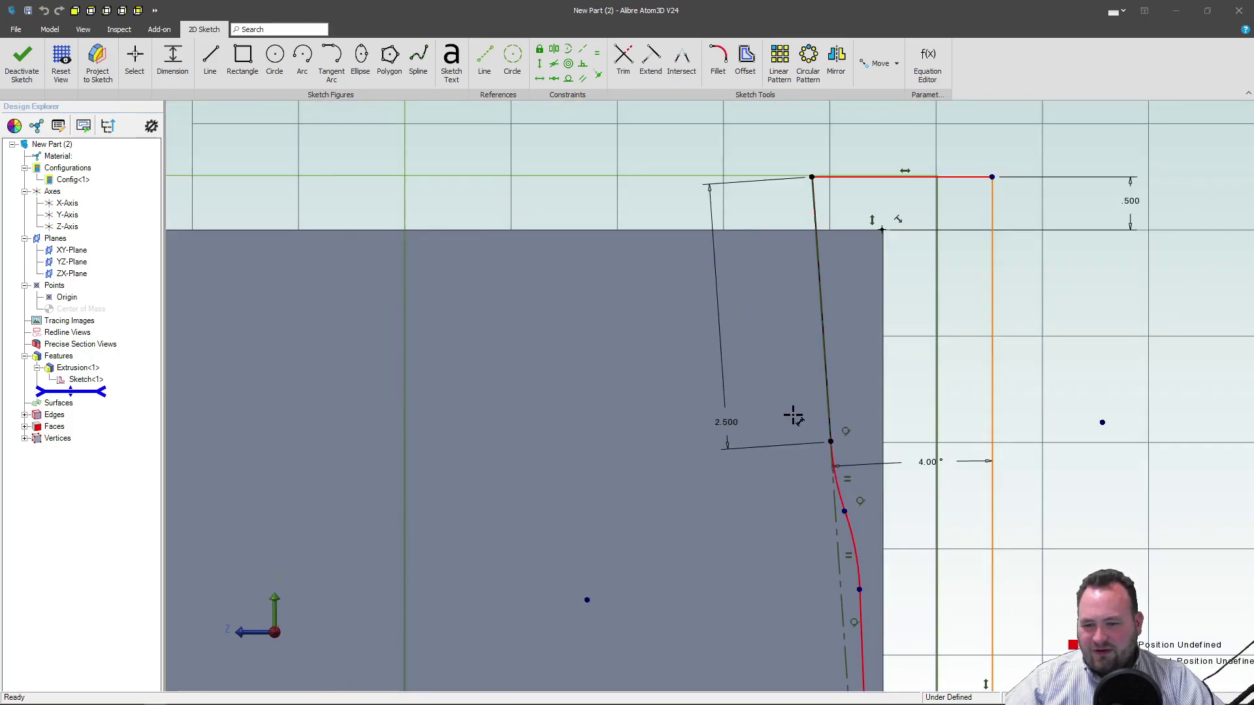
{"action": "scroll", "coordinate": [803, 405], "scroll_direction": "down", "scroll_amount": 3}
{"action": "scroll", "coordinate": [856, 392], "scroll_direction": "down", "scroll_amount": 2}
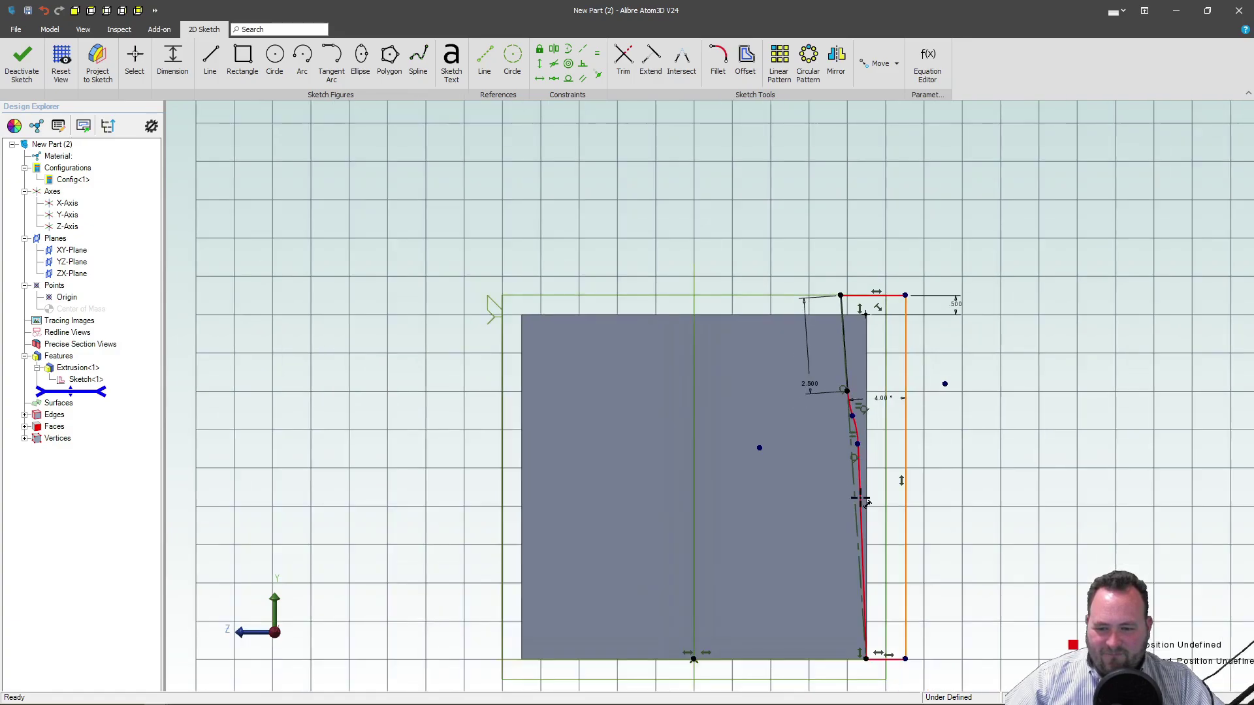
{"action": "key", "text": "Escape"}
Move the lower arc's end point, where it meets the lower slanted line, slightly down.
{"action": "scroll", "coordinate": [866, 481], "scroll_direction": "up", "scroll_amount": 3}
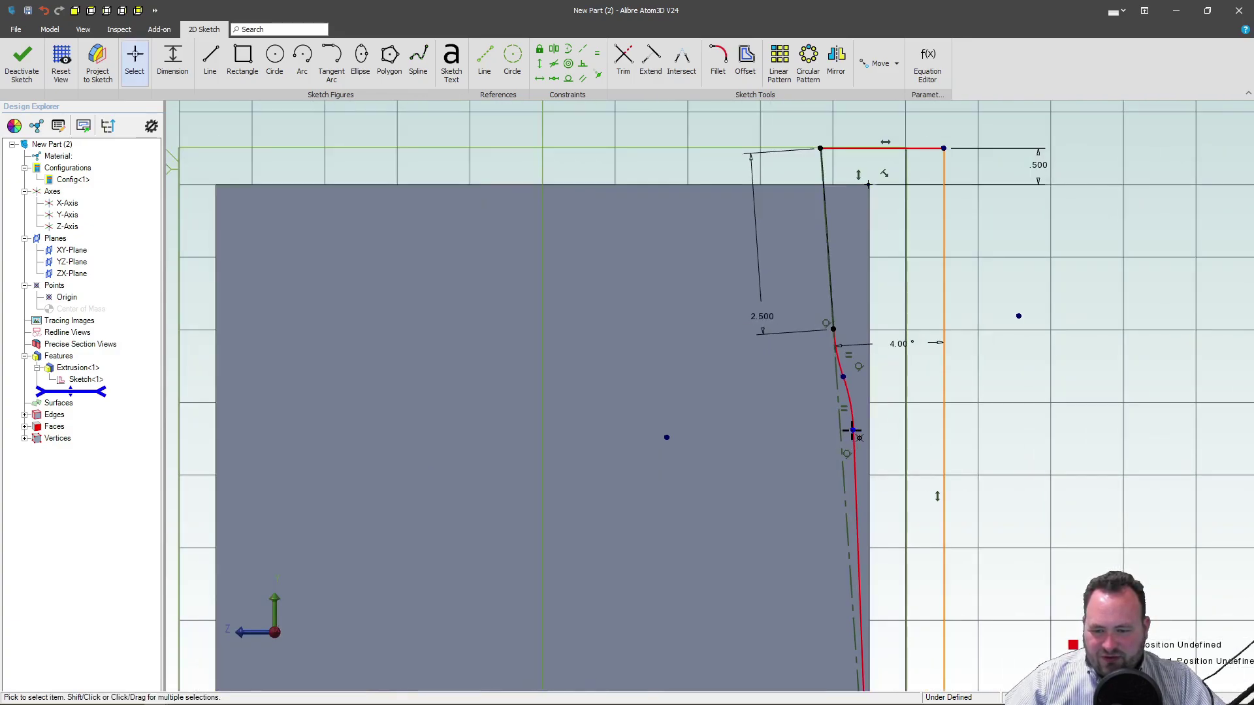
{"action": "mouse_move", "coordinate": [851, 428]}
{"action": "left_mouse_down"}
{"action": "mouse_move", "coordinate": [852, 333]}
{"action": "mouse_move", "coordinate": [861, 441]}
{"action": "mouse_move", "coordinate": [851, 433]}
{"action": "left_mouse_up"}
{"action": "scroll", "coordinate": [855, 294], "scroll_direction": "down", "scroll_amount": 3}
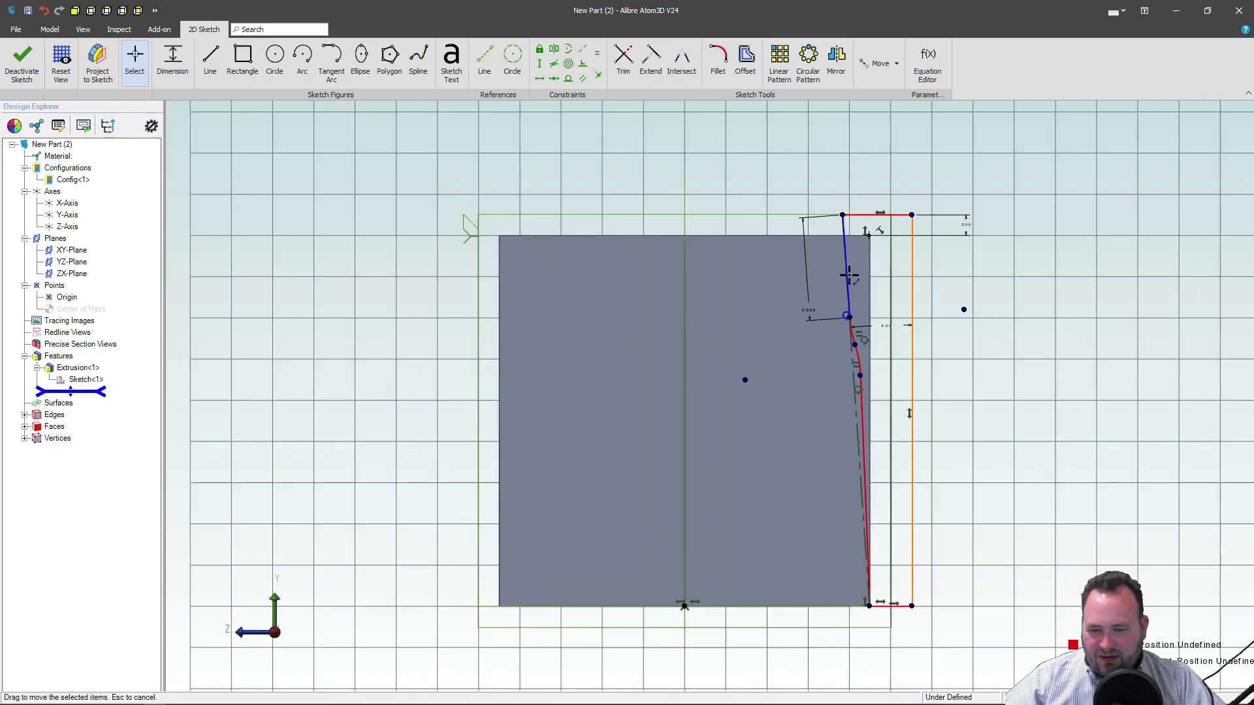
Dimension the angle between the lower slanted line and the vertical outer line and set it to 2 degrees.
{"action": "scroll", "coordinate": [857, 418], "scroll_direction": "up", "scroll_amount": 3}
{"action": "key", "text": "l"}
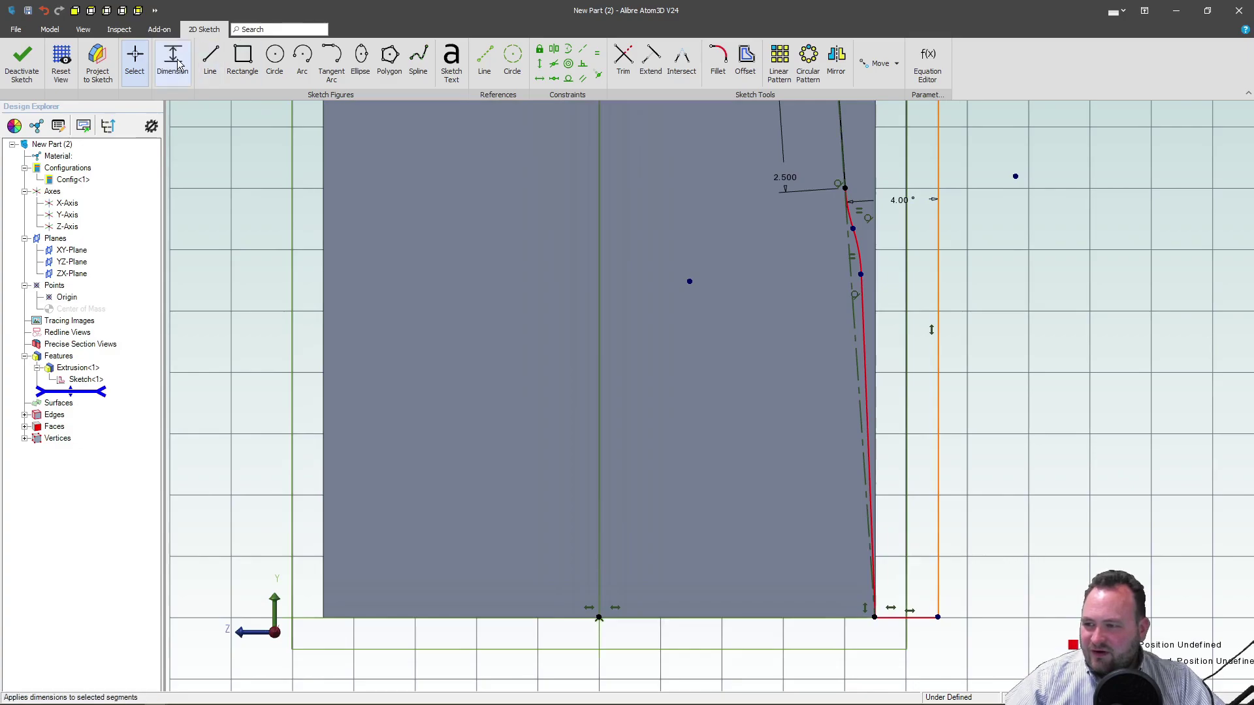
{"action": "left_click", "coordinate": [863, 368]}
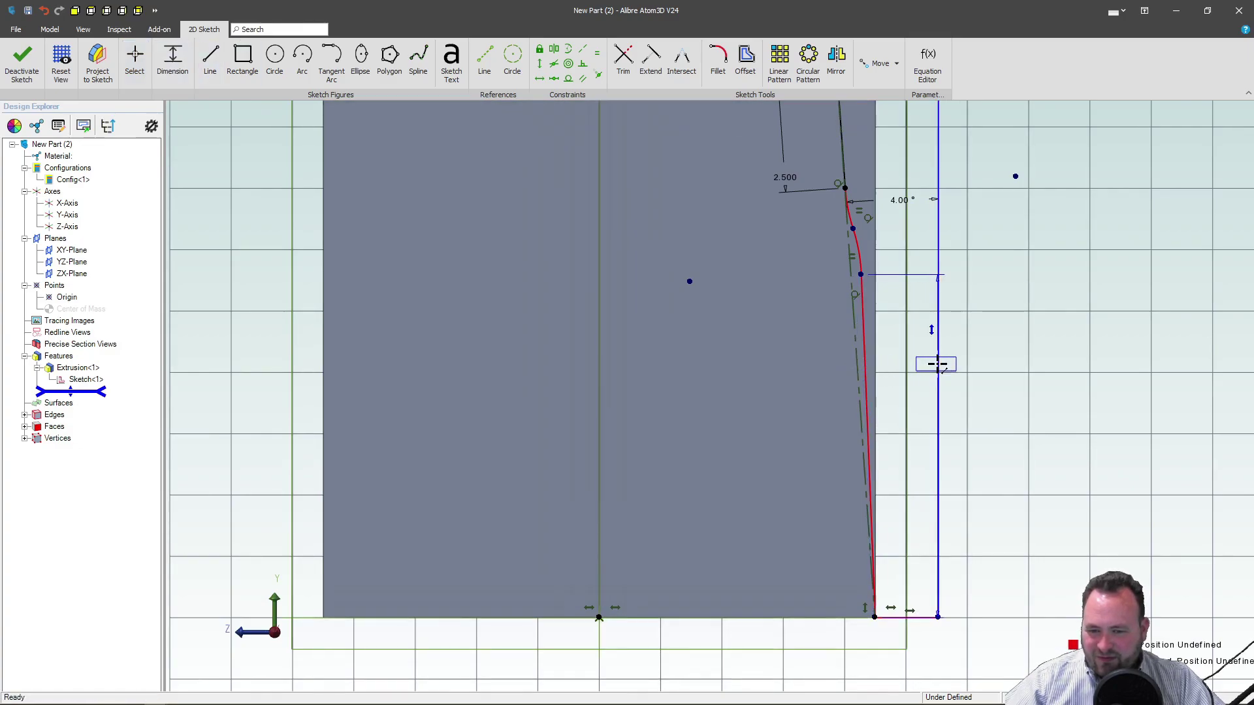
{"action": "left_click", "coordinate": [928, 307]}
{"action": "type", "text": "2.328552"}
{"action": "key", "text": "Return"}
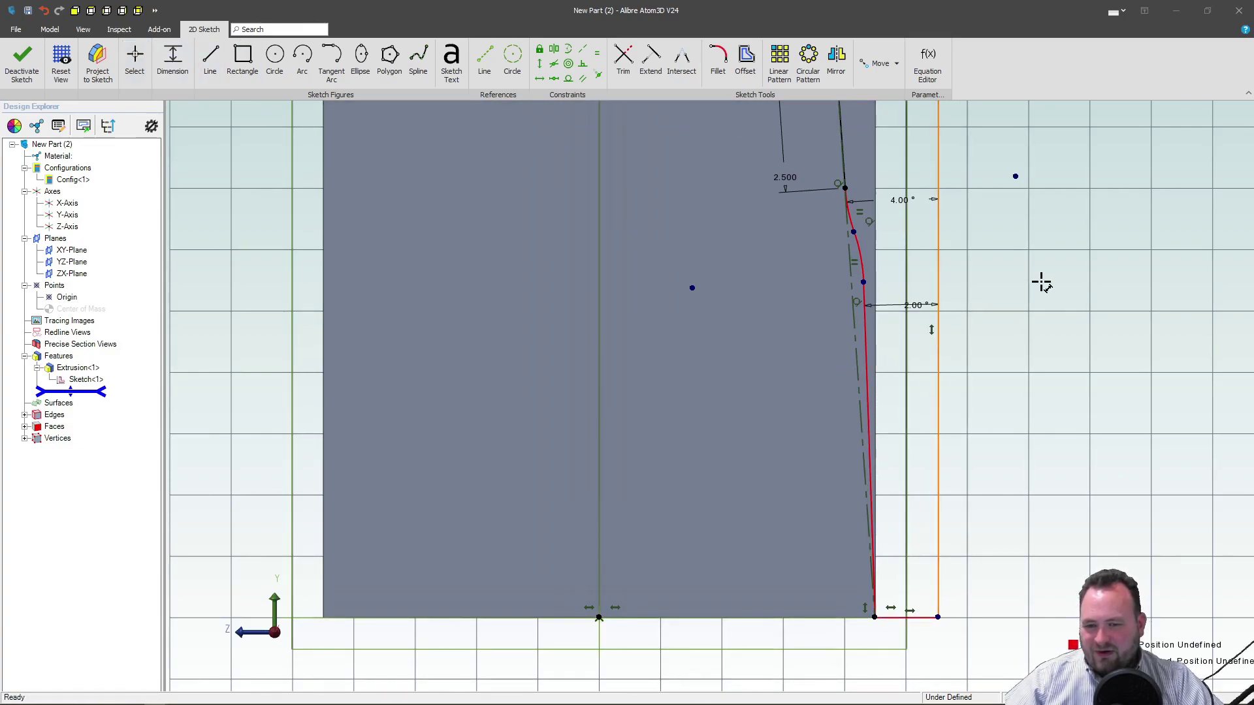
{"action": "scroll", "coordinate": [869, 229], "scroll_direction": "up", "scroll_amount": 2}
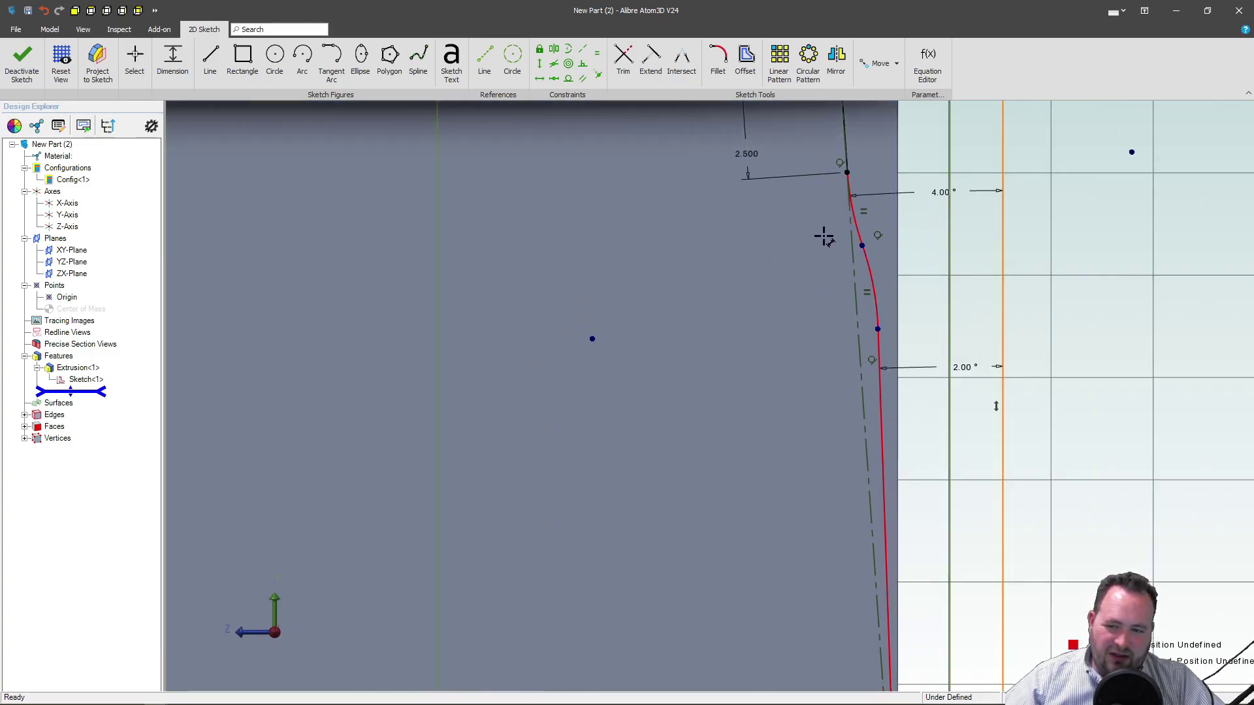
Dimension the distance between the S-curve's upper and lower end points and set it to 0.75 inch.
{"action": "left_click", "coordinate": [878, 328]}
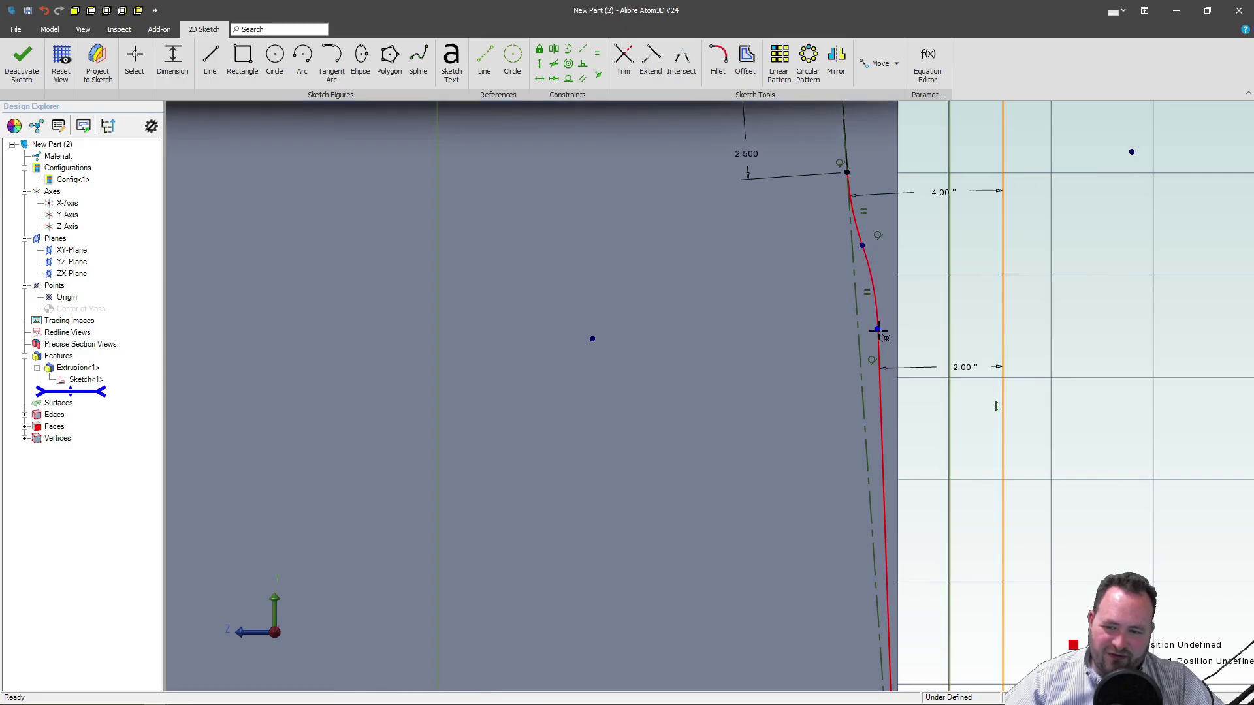
{"action": "left_click", "coordinate": [933, 163]}
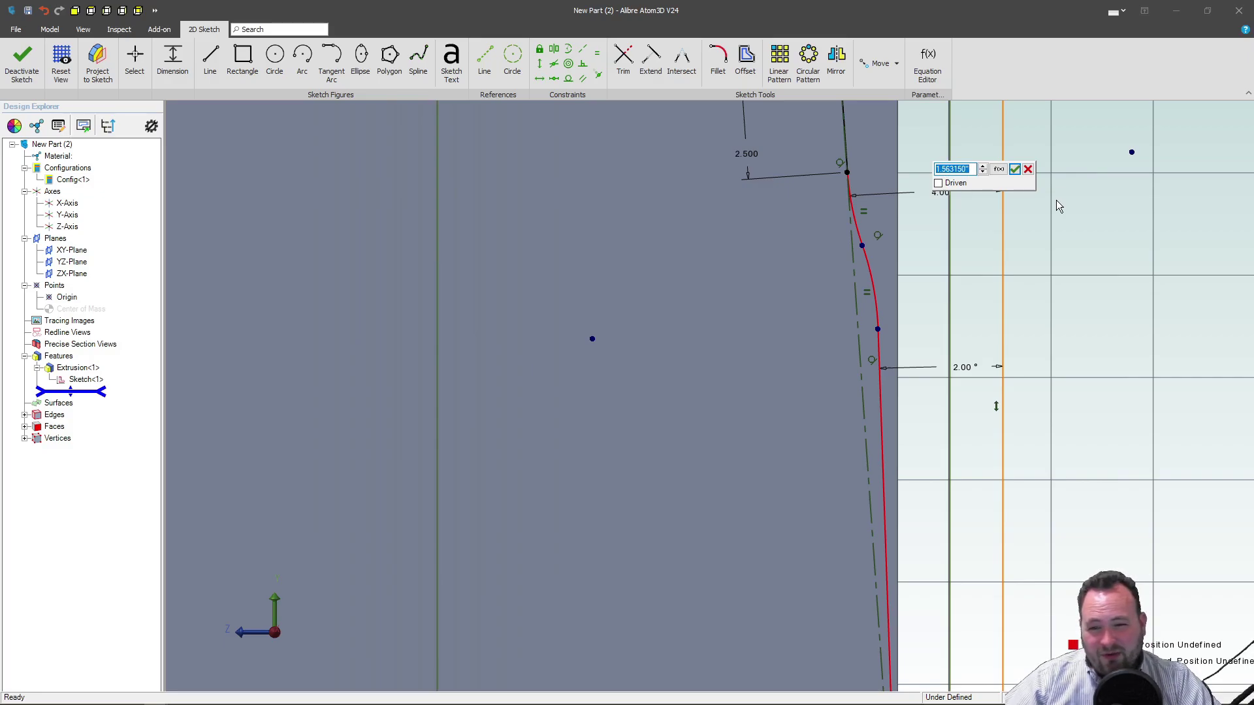
{"action": "key", "text": "BackSpace"}
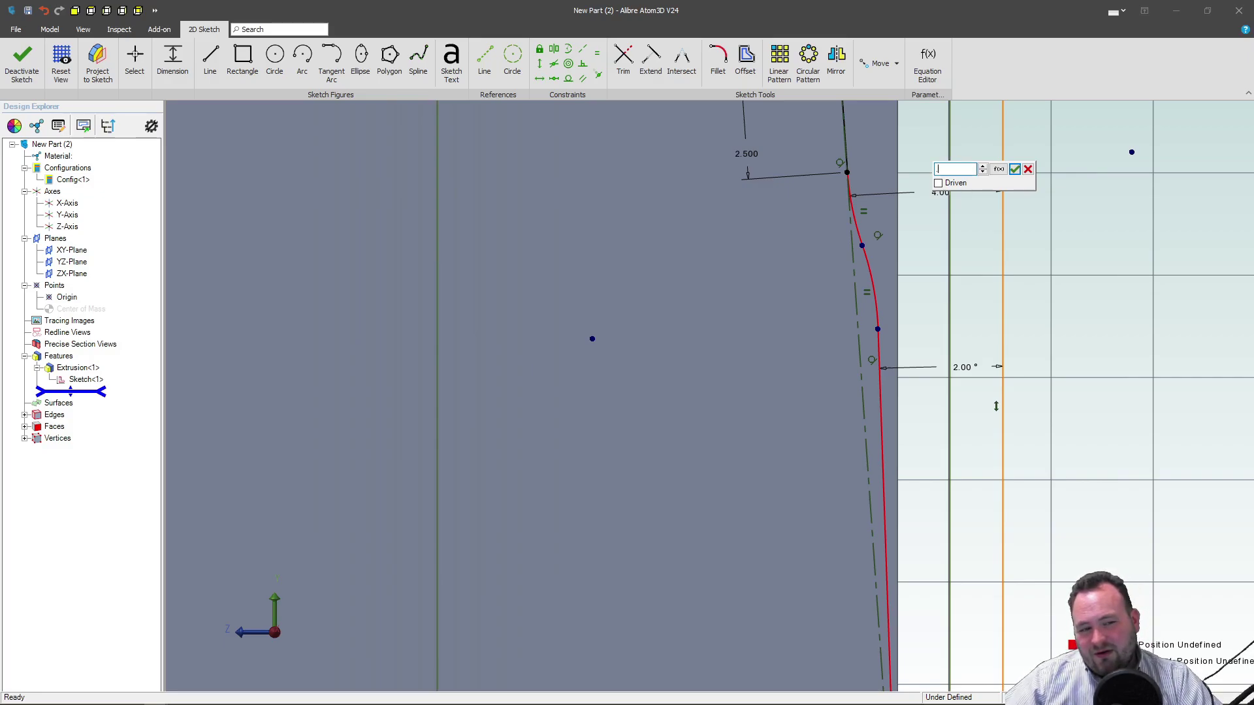
{"action": "type", "text": ".75"}
{"action": "key", "text": "Return"}
Dimension the length of the short horizontal line at the bottom of the side profile and set it to 1 inch.
{"action": "scroll", "coordinate": [999, 253], "scroll_direction": "down", "scroll_amount": 5}
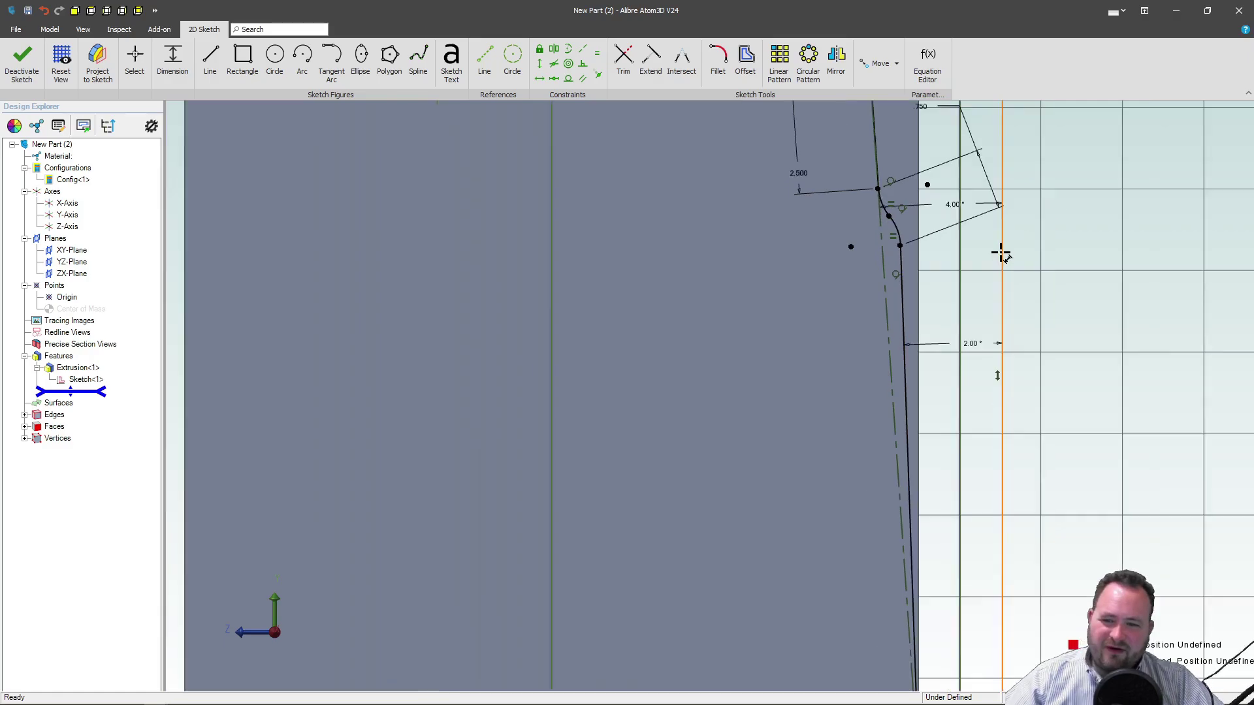
{"action": "scroll", "coordinate": [1016, 122], "scroll_direction": "up", "scroll_amount": 3}
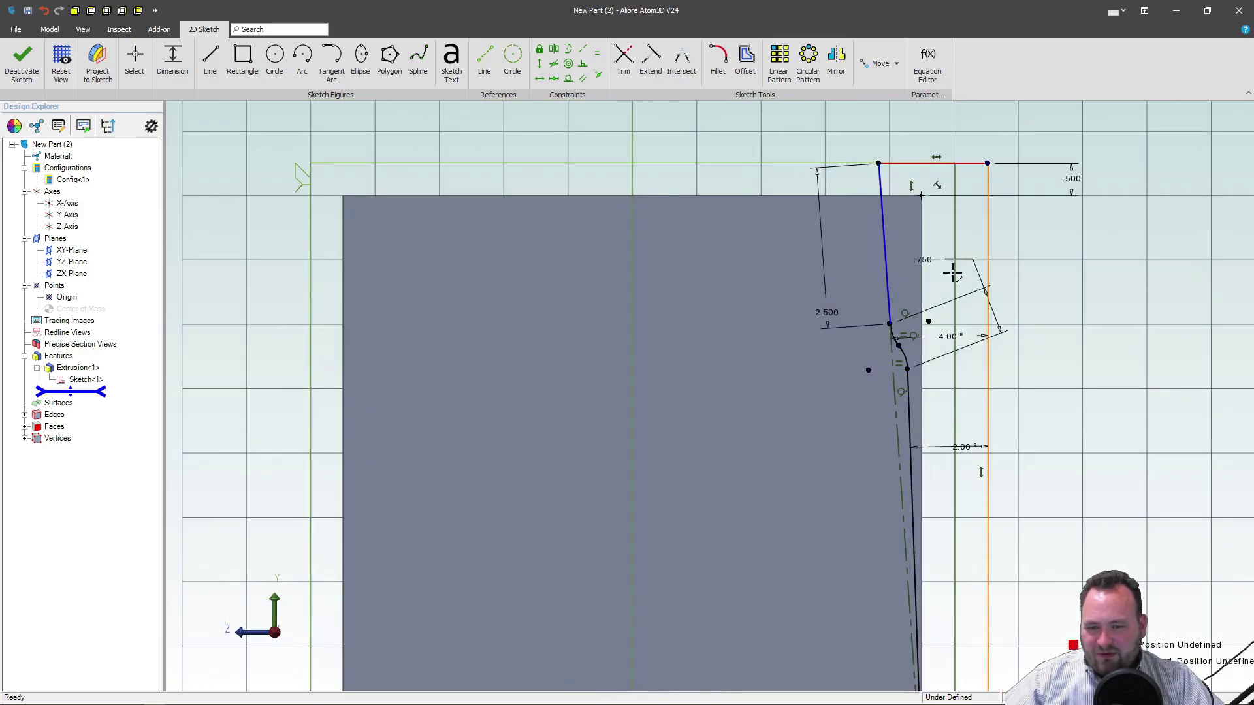
{"action": "scroll", "coordinate": [927, 171], "scroll_direction": "down", "scroll_amount": 3}
{"action": "scroll", "coordinate": [938, 470], "scroll_direction": "up", "scroll_amount": 3}
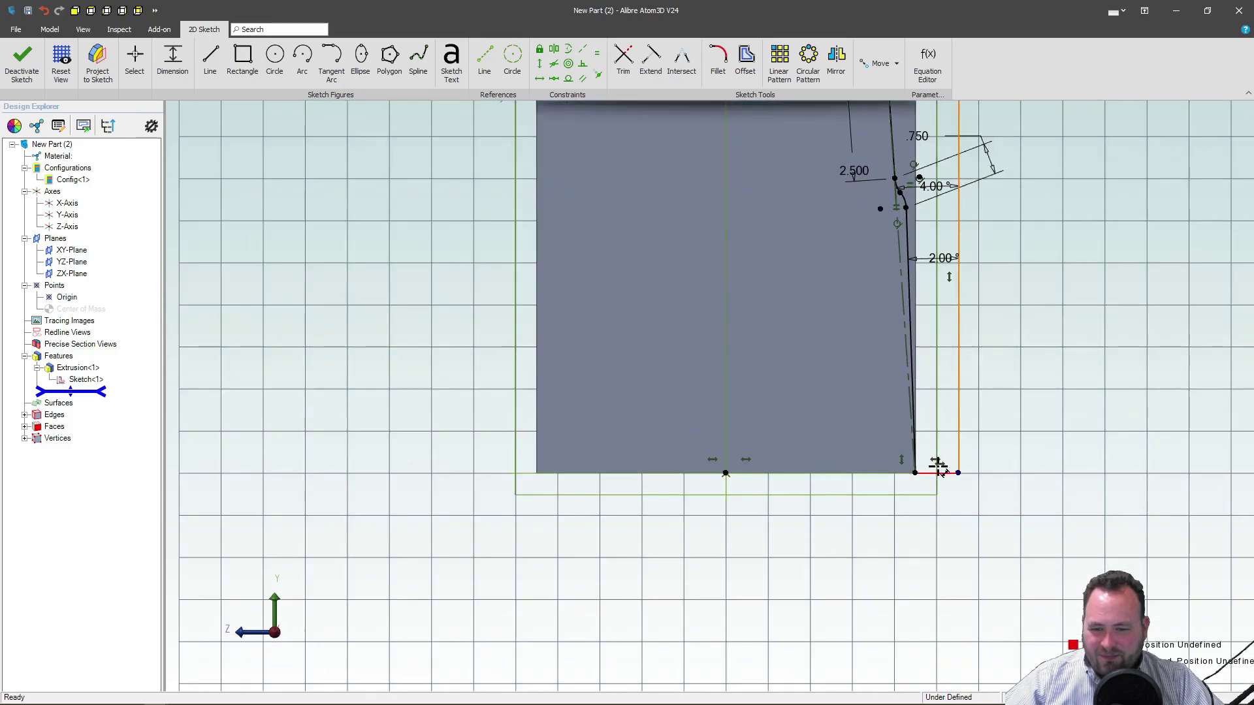
{"action": "left_click", "coordinate": [938, 506]}
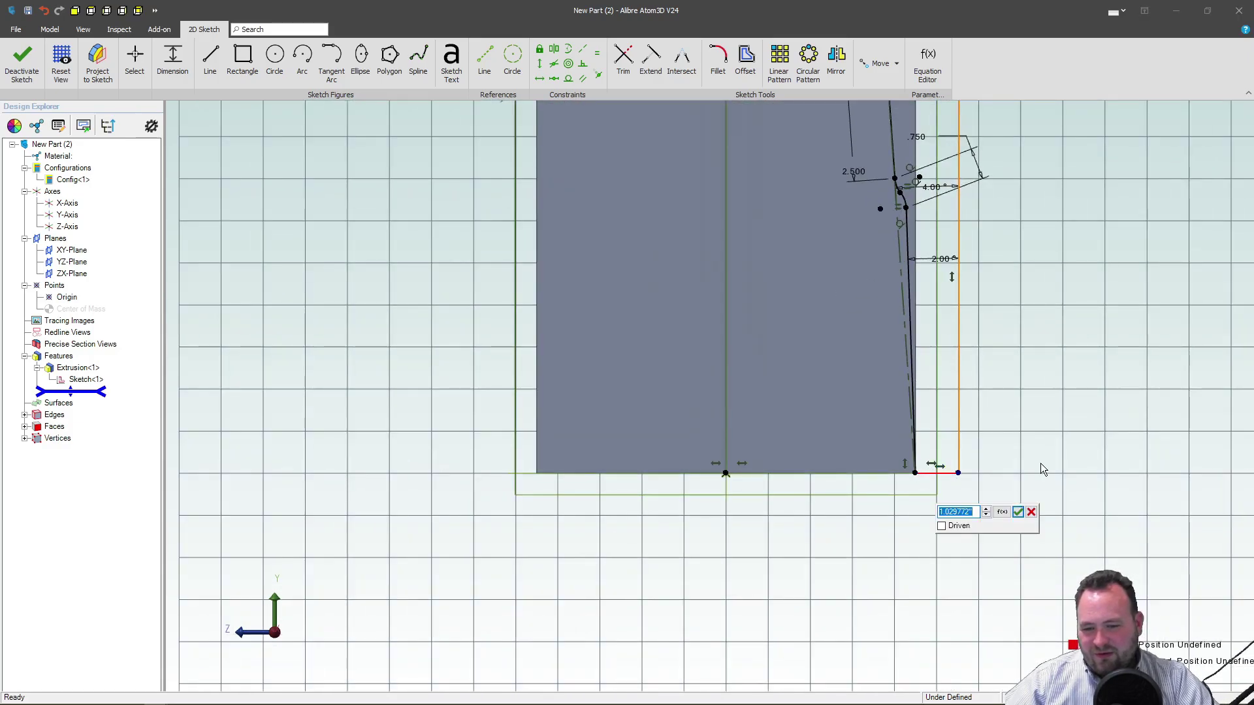
{"action": "type", "text": "1"}
{"action": "key", "text": "Return"}
Finish the side-profile sketch and use it for an extruded cut of type Through ALL along the stool's side.
{"action": "scroll", "coordinate": [1031, 607], "scroll_direction": "down", "scroll_amount": 3}
{"action": "scroll", "coordinate": [1016, 533], "scroll_direction": "up", "scroll_amount": 2}
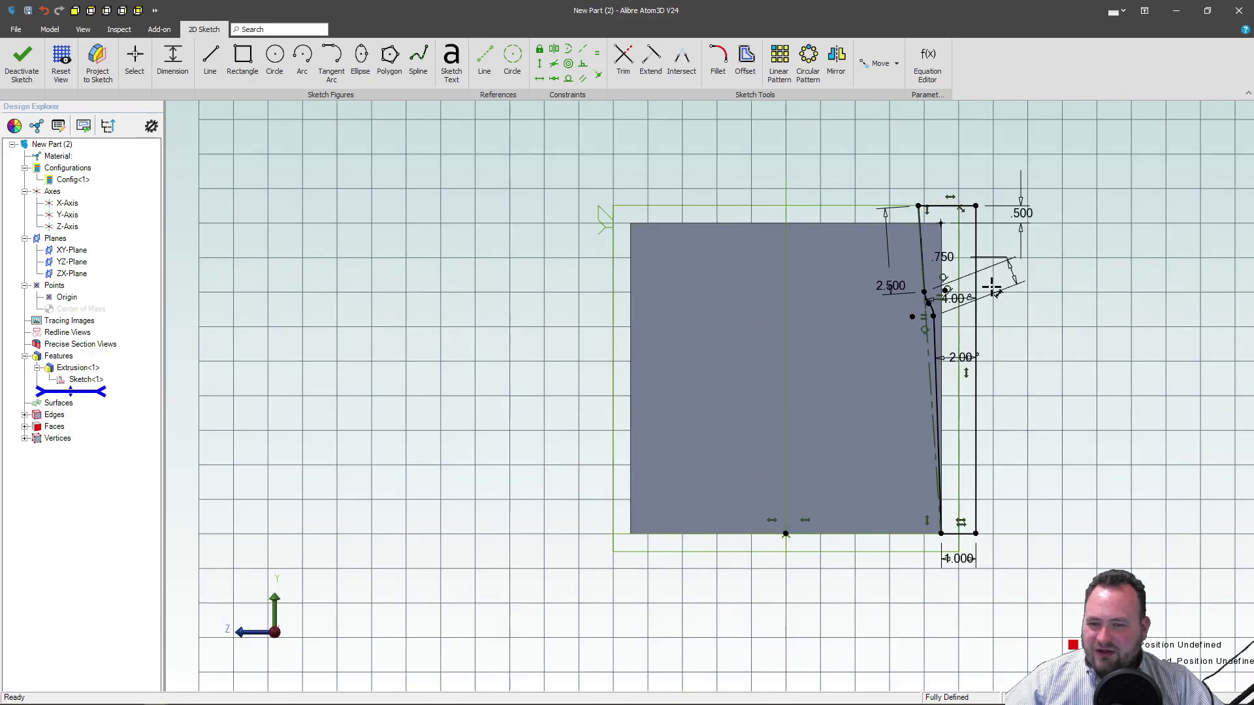
{"action": "left_click", "coordinate": [20, 66]}
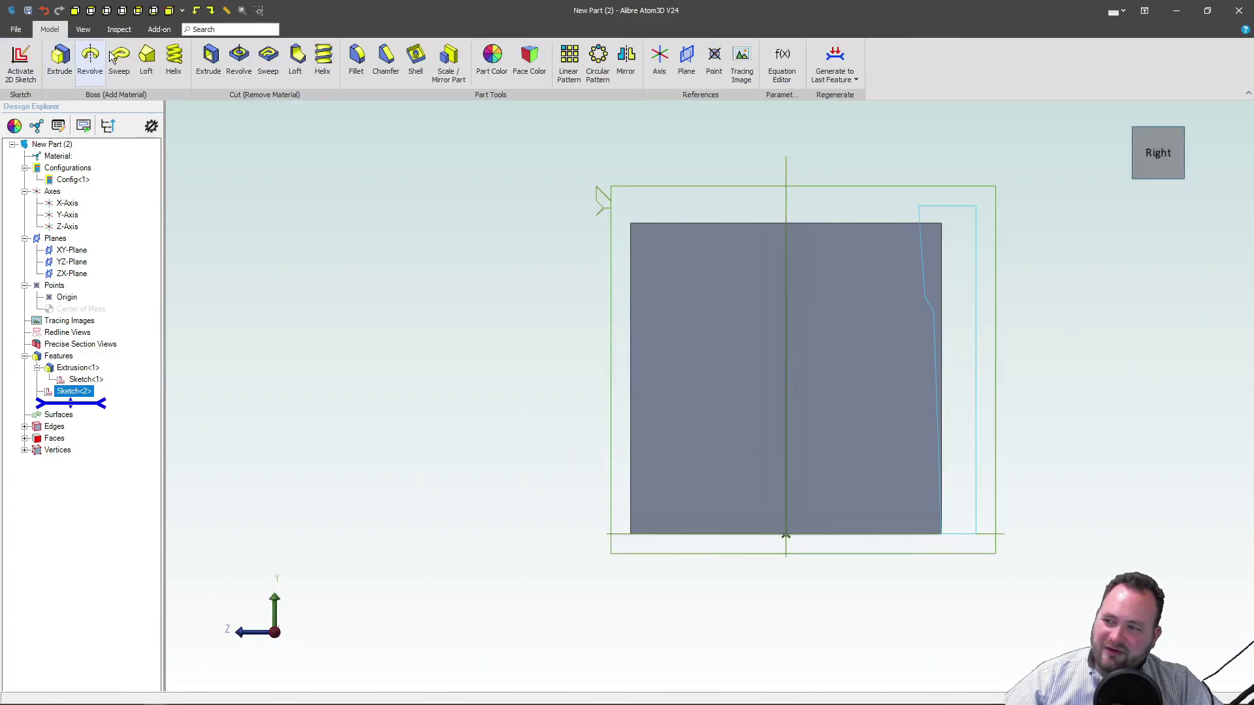
{"action": "left_click", "coordinate": [213, 53]}
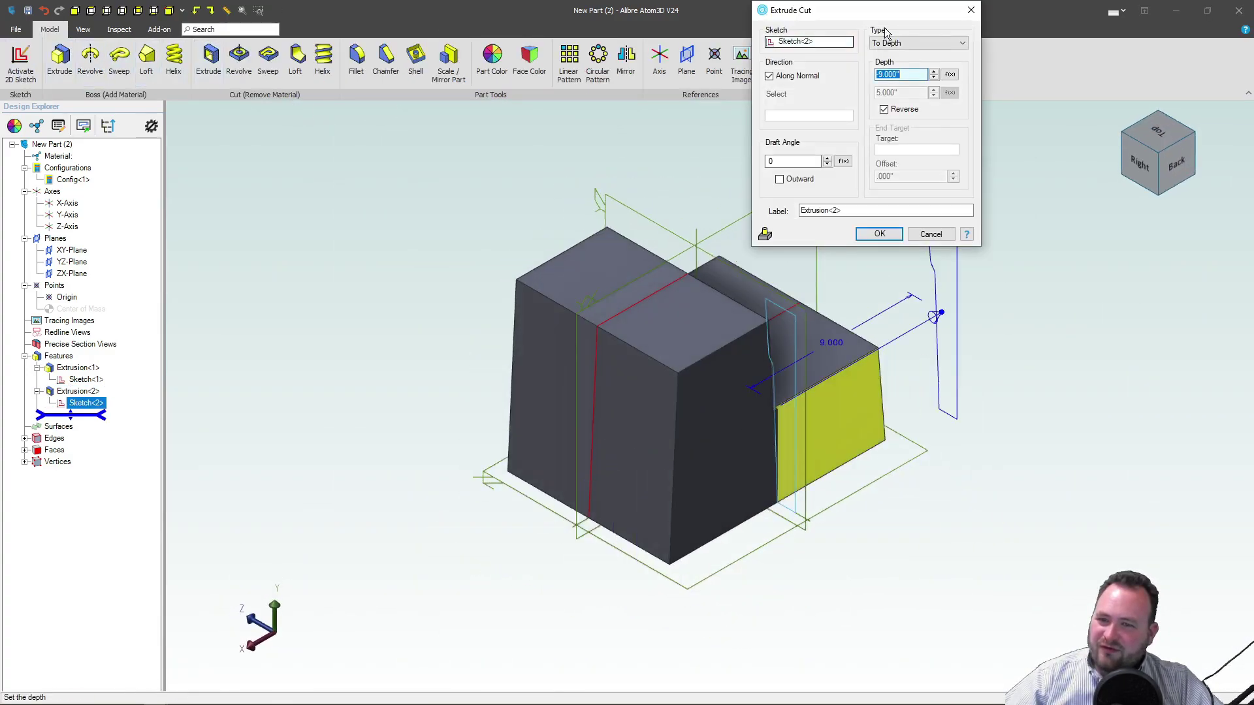
{"action": "left_click", "coordinate": [930, 47]}
{"action": "left_click", "coordinate": [915, 60]}
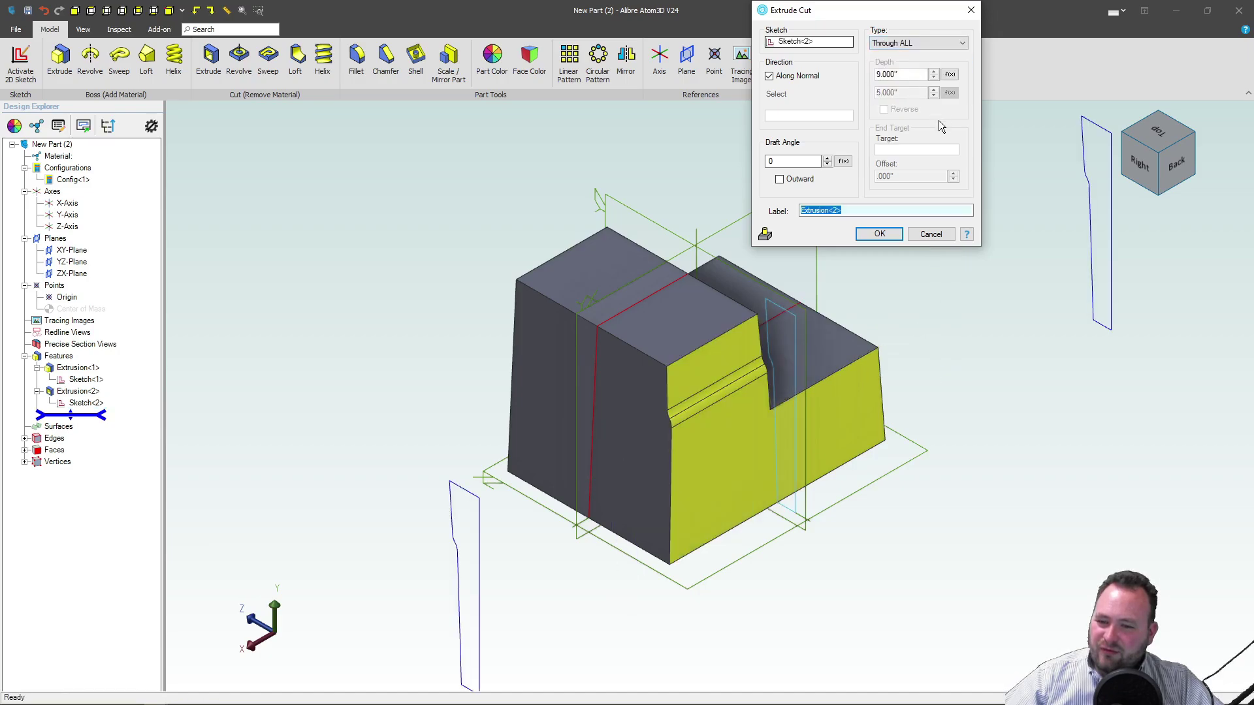
{"action": "left_click", "coordinate": [880, 235]}
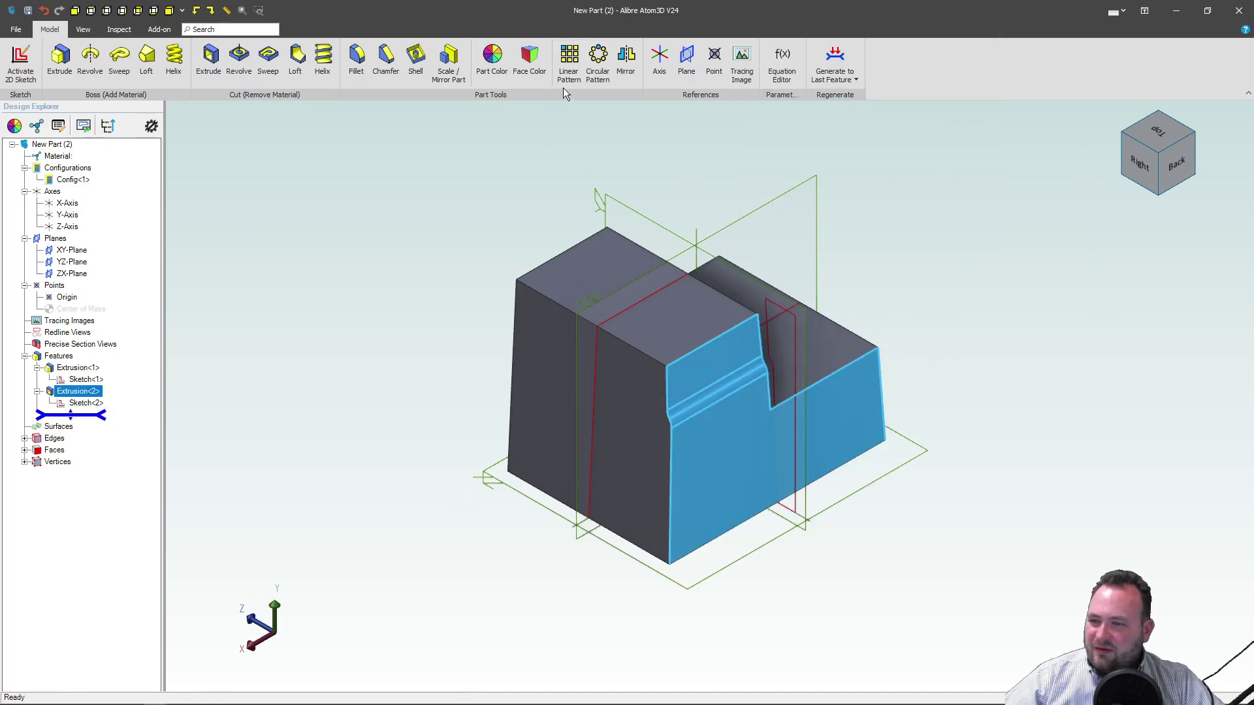
Mirror the extruded side cut across the XY-Plane to shape the stool's opposite side.
{"action": "left_click", "coordinate": [626, 56]}
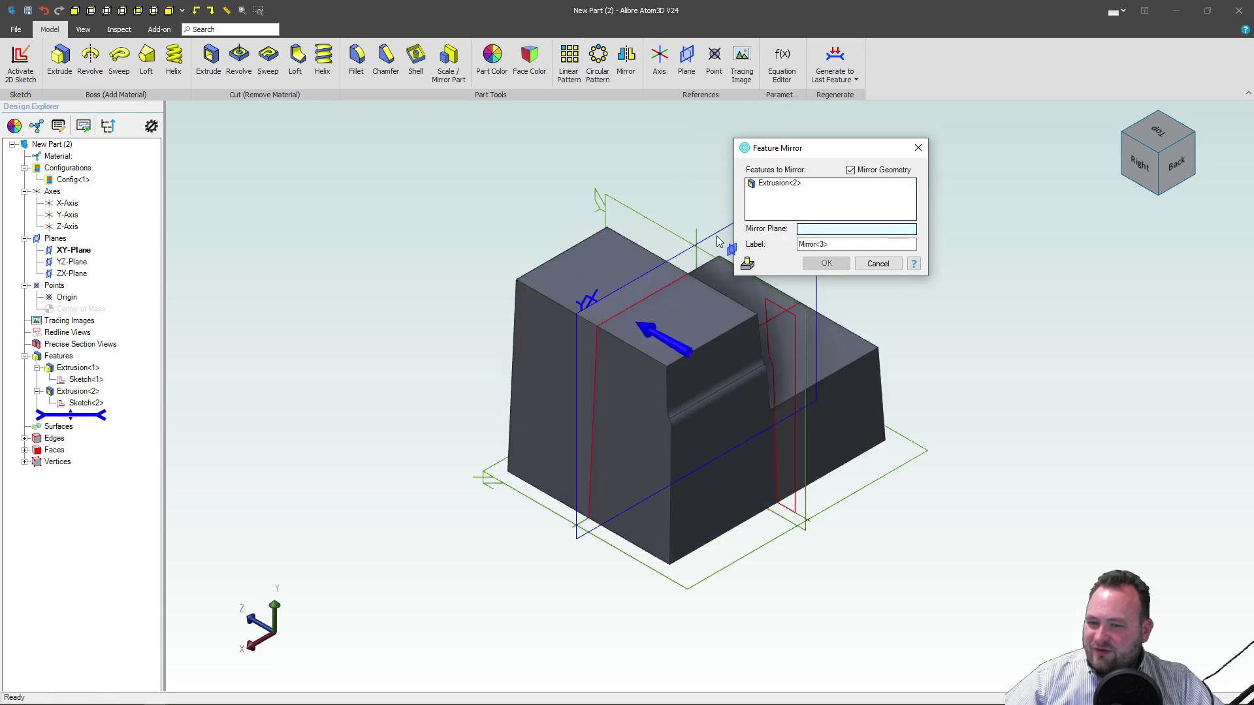
{"action": "left_click", "coordinate": [820, 284]}
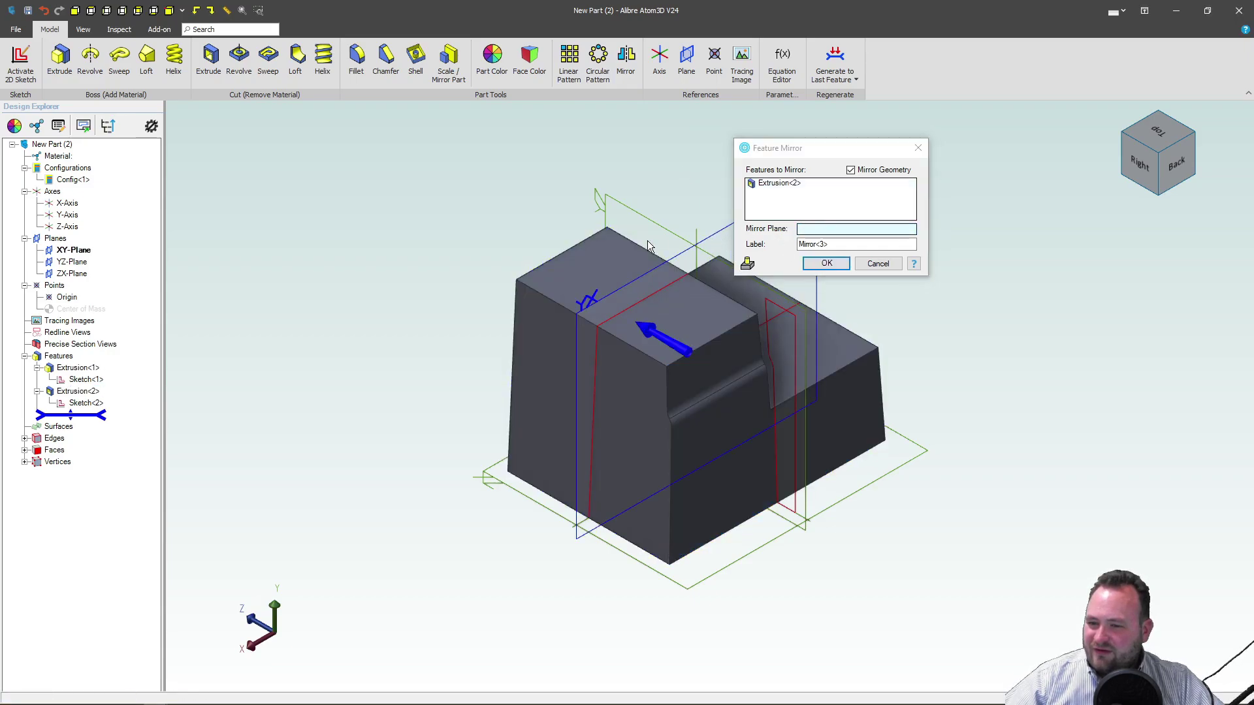
{"action": "left_click", "coordinate": [827, 264]}
Start a new 2D sketch on the XY-Plane.
{"action": "middle_click_drag", "start_coordinate": [453, 316], "coordinate": [575, 298]}
{"action": "scroll", "coordinate": [810, 314], "scroll_direction": "up", "scroll_amount": 2}
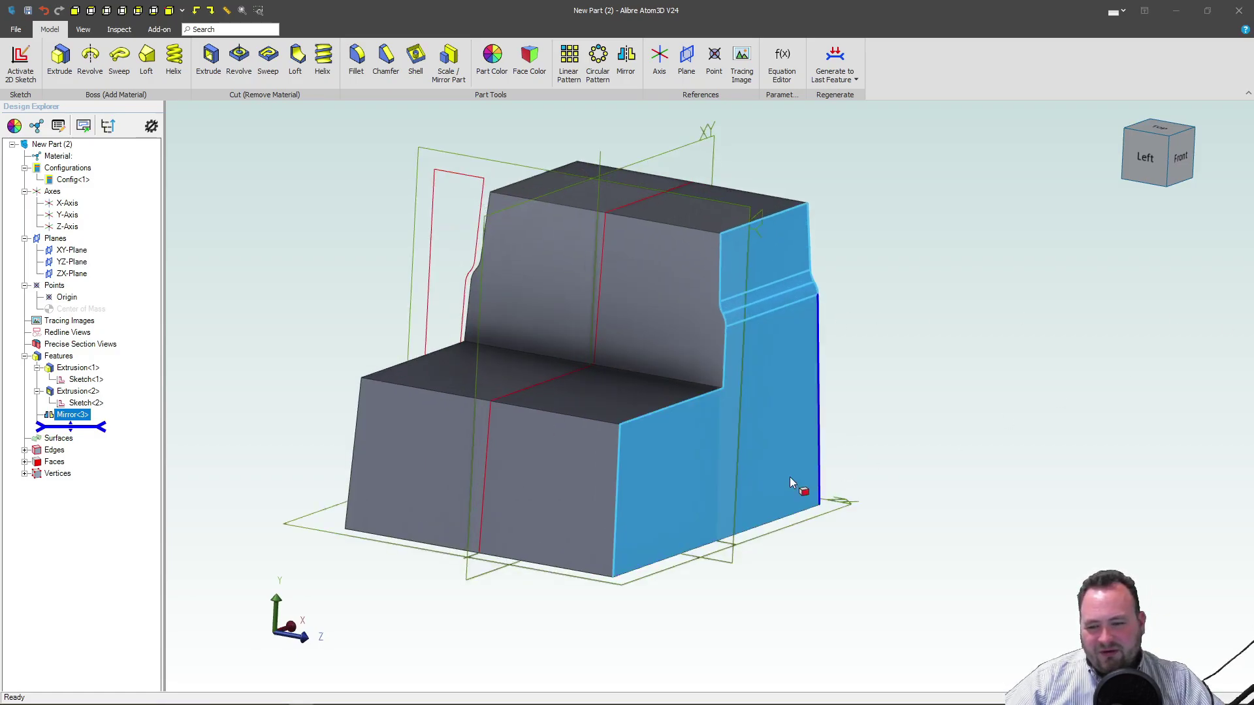
{"action": "left_click", "coordinate": [751, 470]}
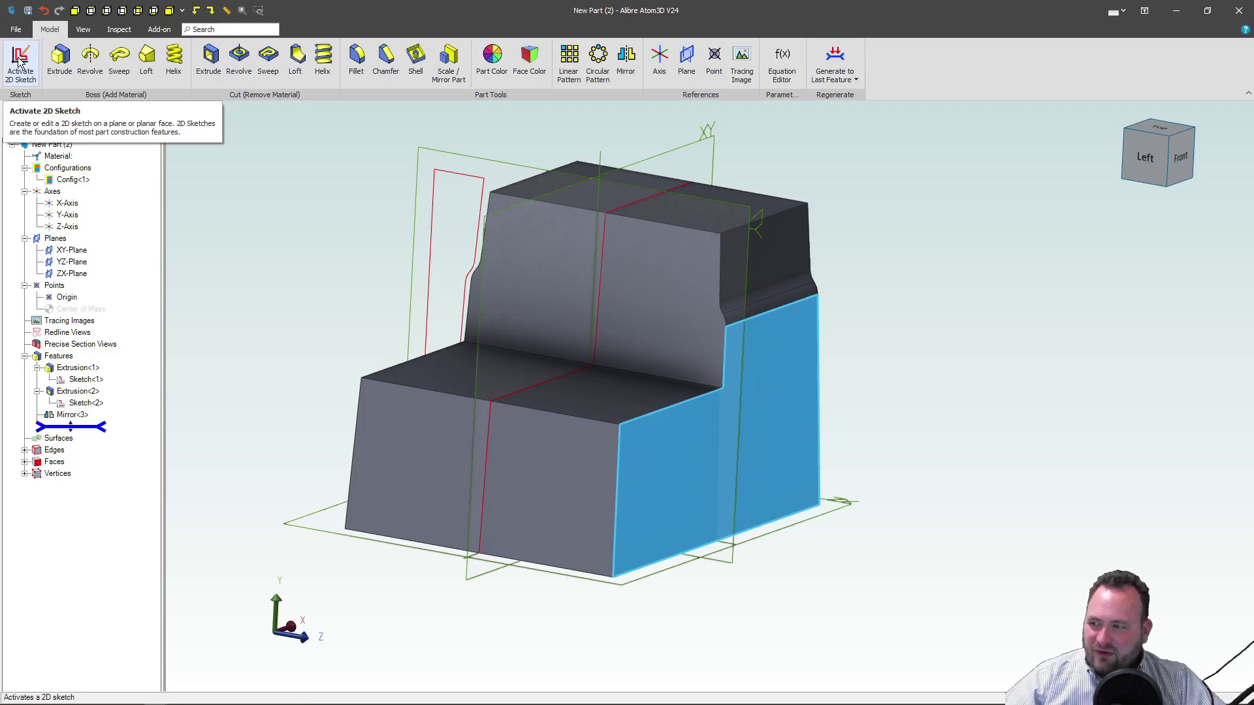
{"action": "left_click", "coordinate": [480, 304]}
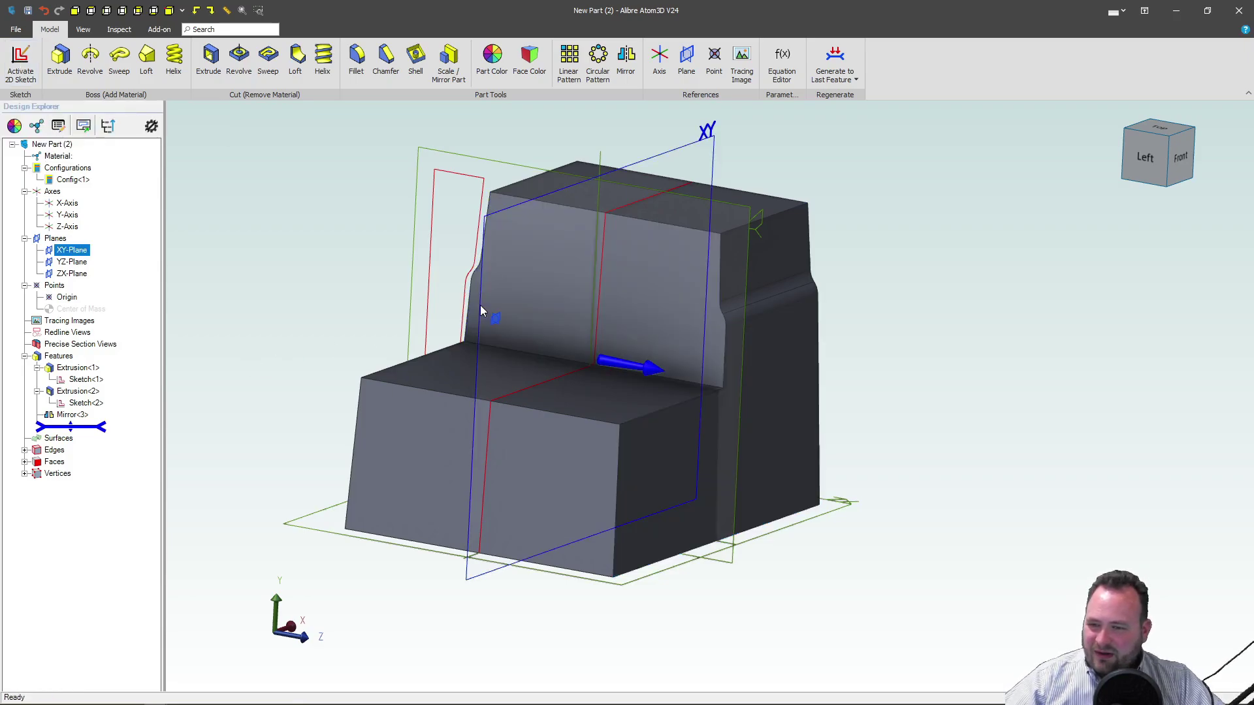
{"action": "left_click", "coordinate": [11, 69]}
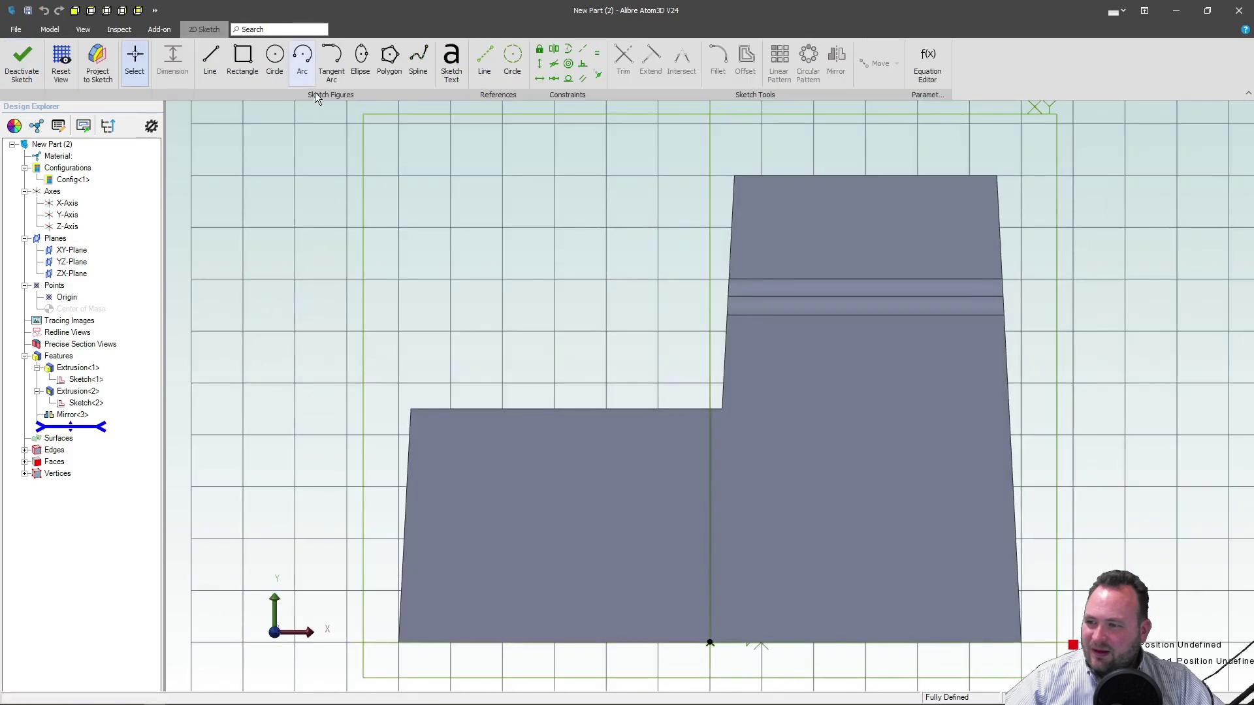
Draw two outward-bulging half-circle arcs of about 2 inches radius across the base edge, one under the lower step and one under the upper.
{"action": "left_click", "coordinate": [301, 56]}
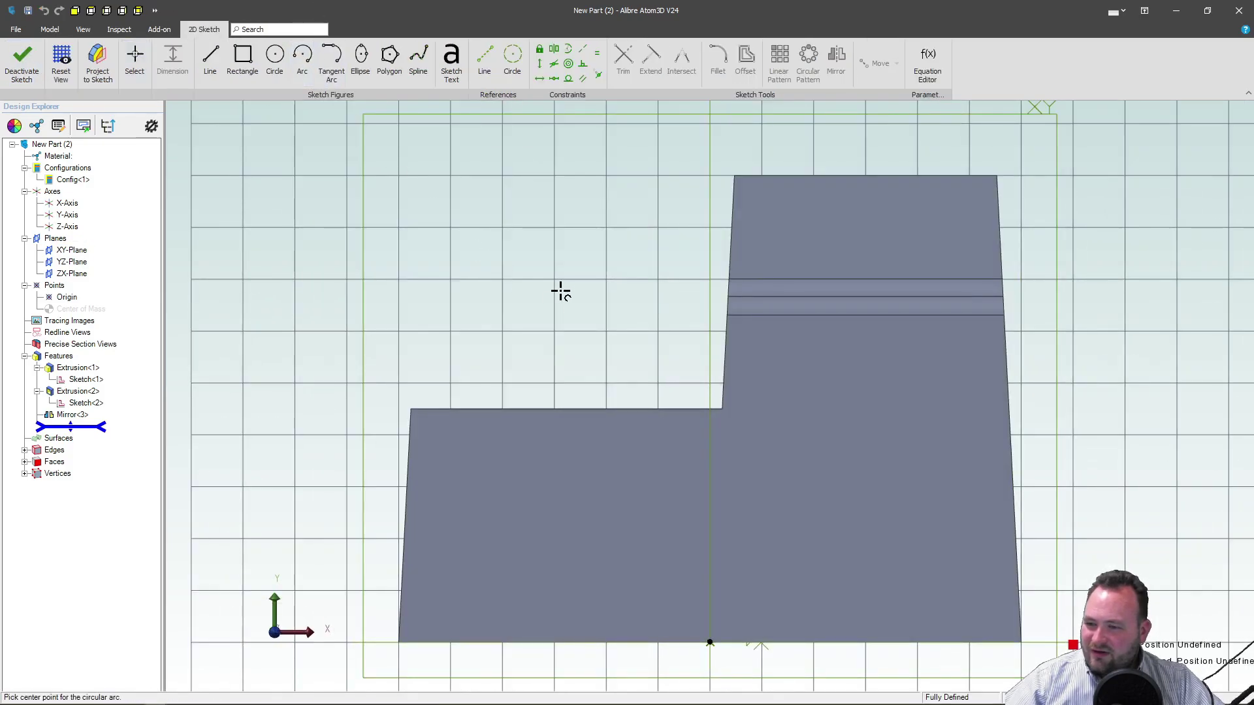
{"action": "scroll", "coordinate": [562, 287], "scroll_direction": "down", "scroll_amount": 2}
{"action": "left_click", "coordinate": [590, 394]}
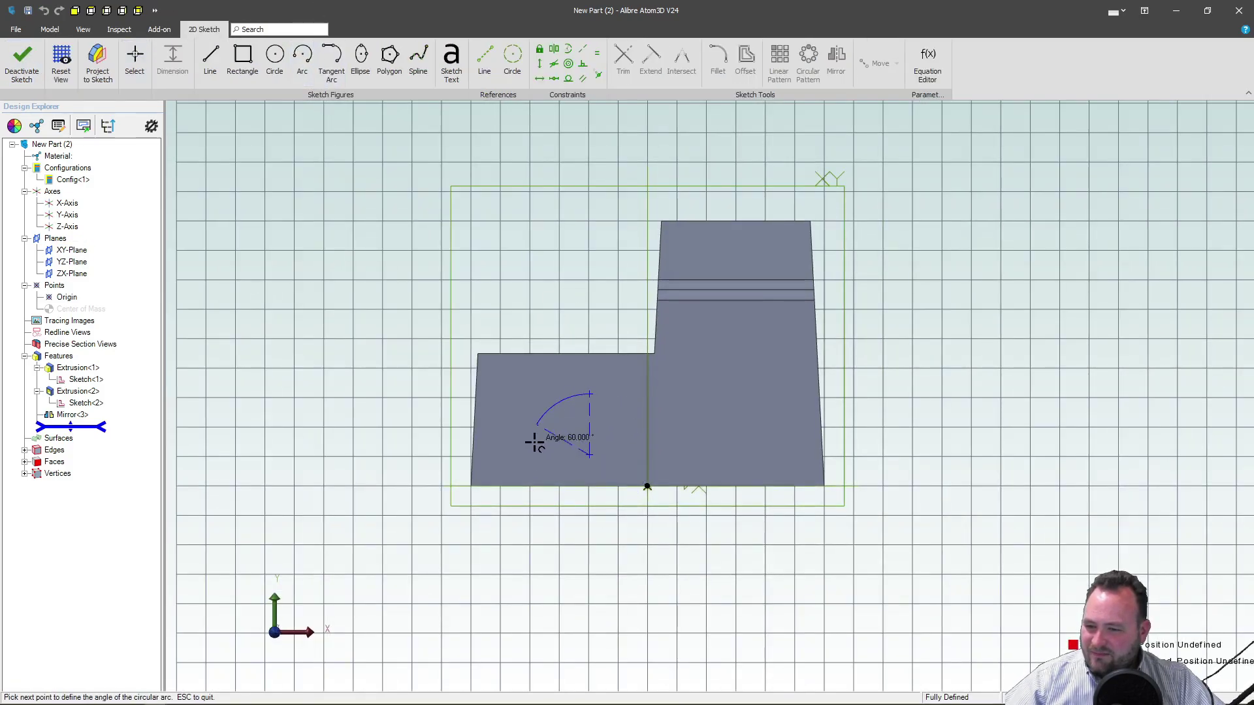
{"action": "left_click", "coordinate": [588, 535]}
{"action": "left_click", "coordinate": [712, 450]}
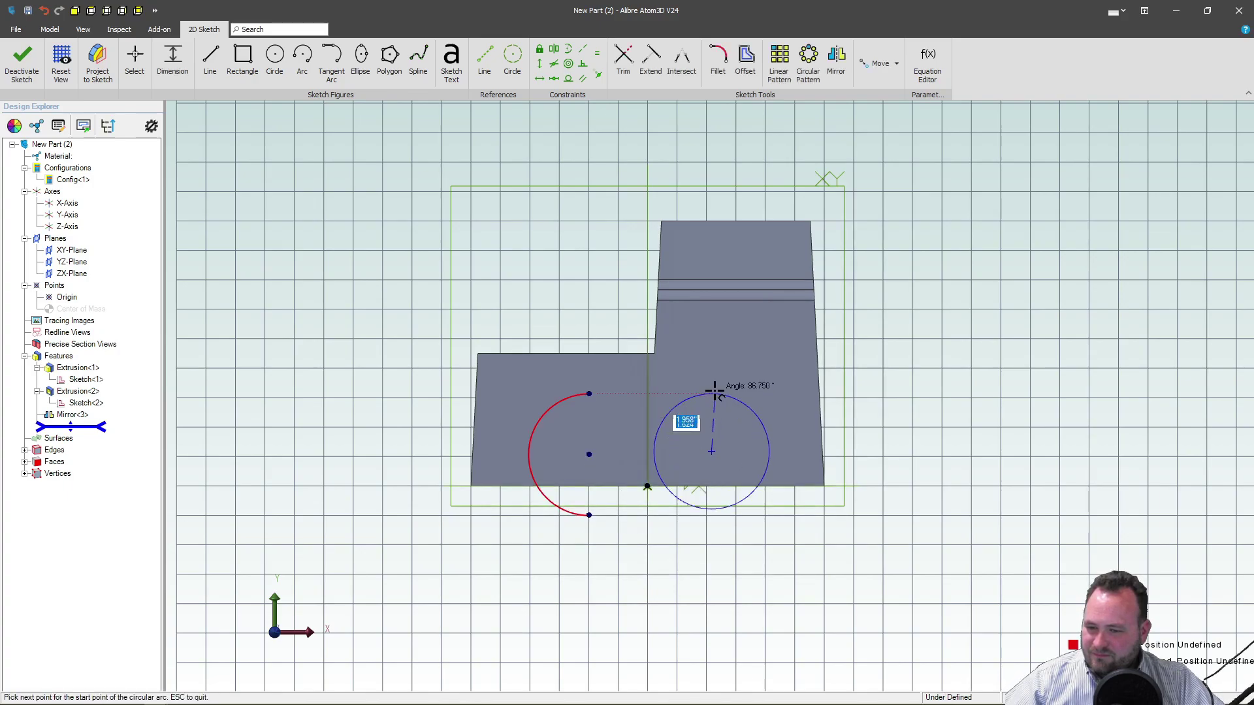
{"action": "left_click", "coordinate": [717, 388]}
{"action": "left_click", "coordinate": [721, 536]}
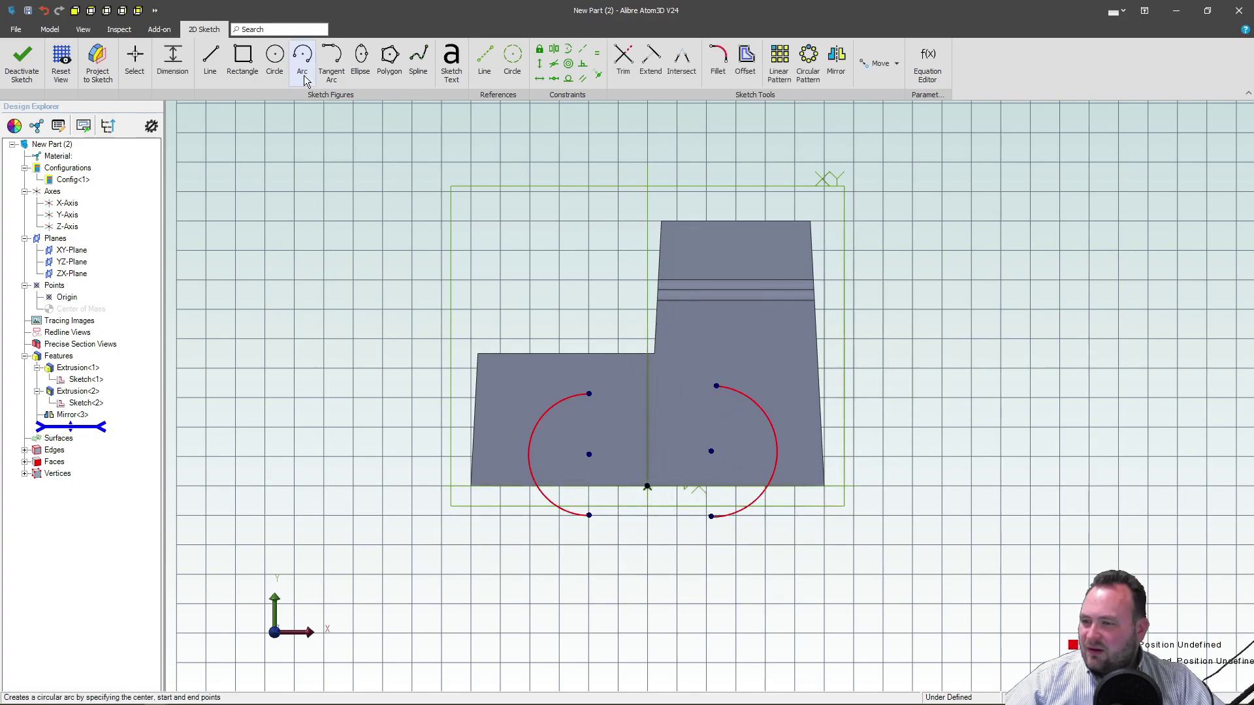
Draw two lines joining the arcs' upper end points and their lower end points to close the slot shape.
{"action": "left_click", "coordinate": [210, 58]}
{"action": "left_click", "coordinate": [589, 394]}
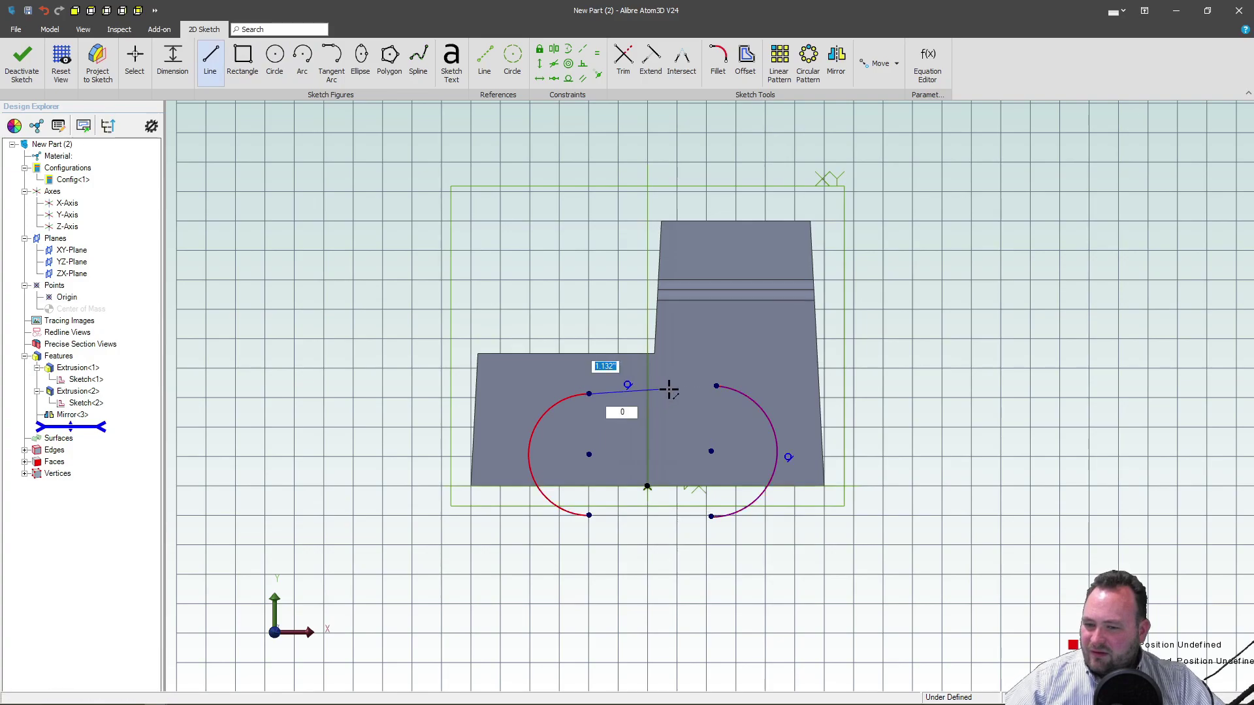
{"action": "left_click", "coordinate": [716, 386]}
{"action": "left_click", "coordinate": [589, 516]}
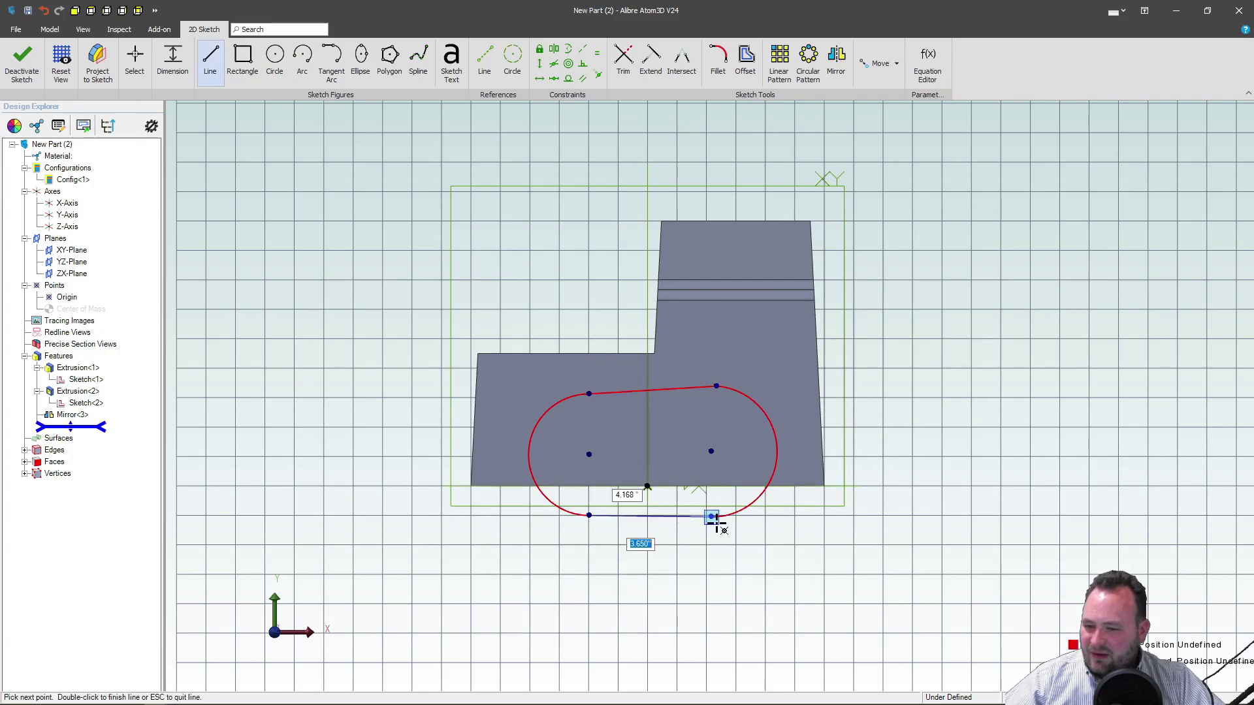
{"action": "left_click", "coordinate": [712, 517]}
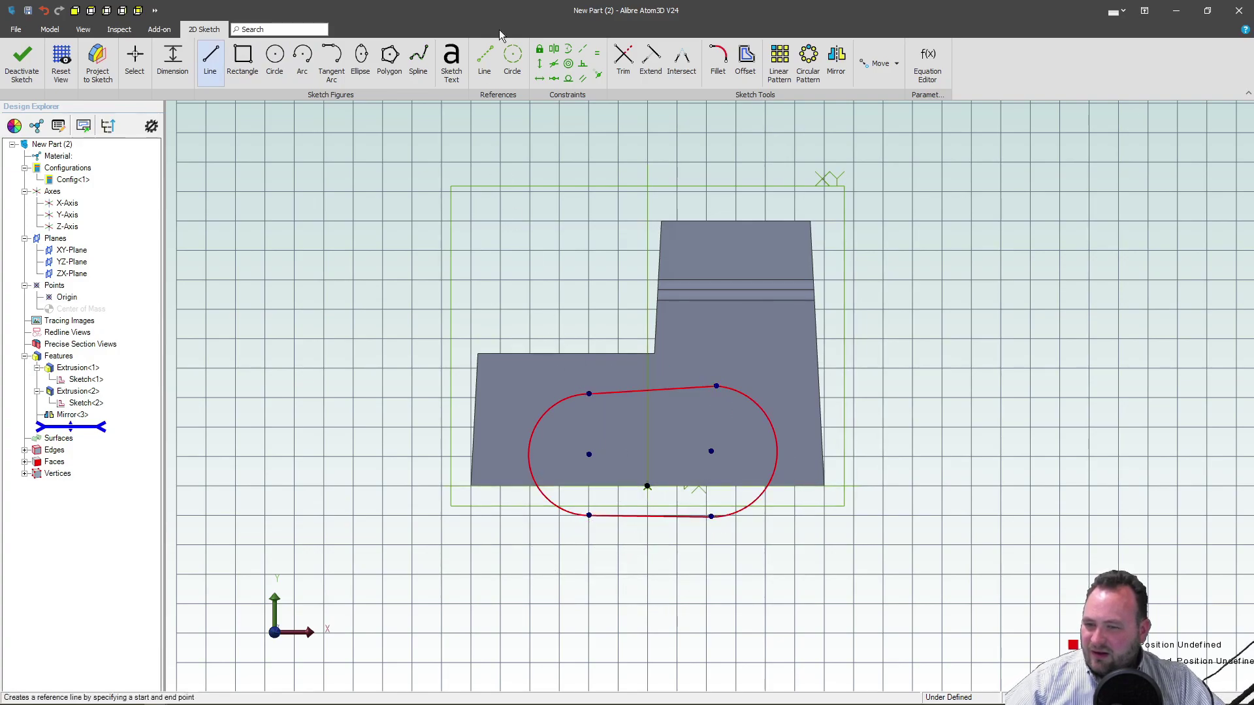
Constrain the slot's upper and lower lines tangent to both arcs and make both lines horizontal.
{"action": "left_click", "coordinate": [568, 80]}
{"action": "left_click", "coordinate": [583, 395]}
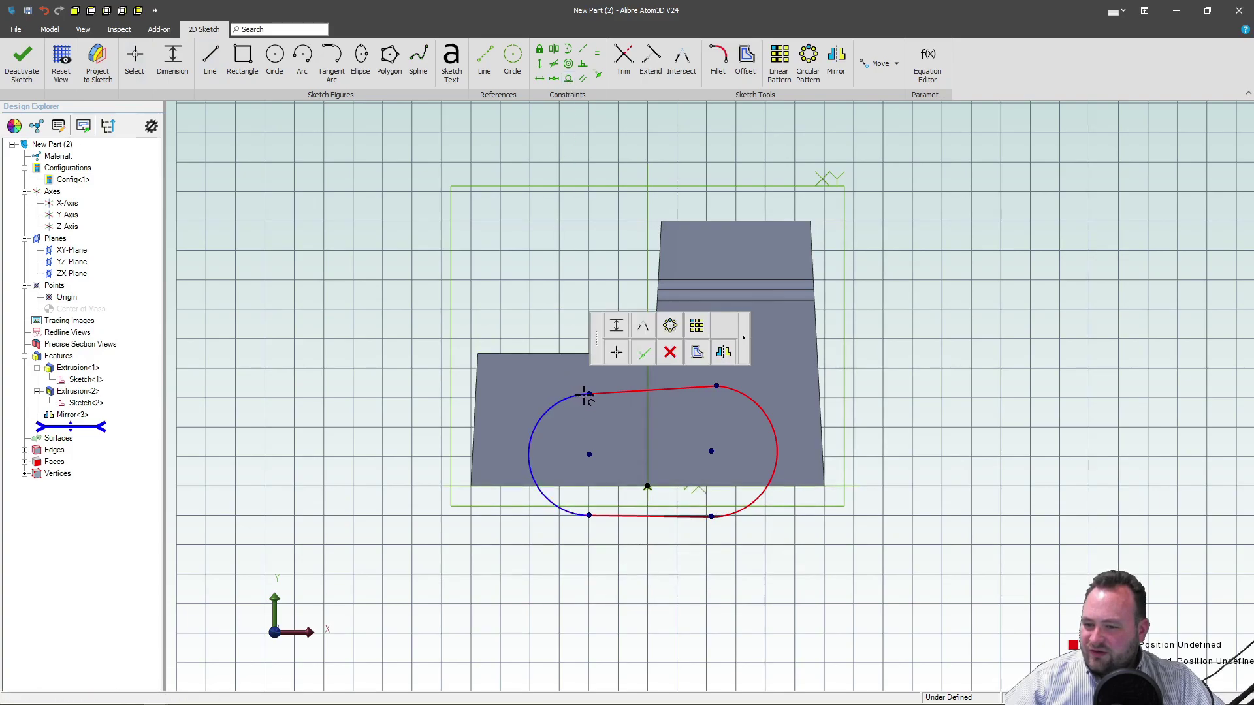
{"action": "left_click", "coordinate": [611, 394]}
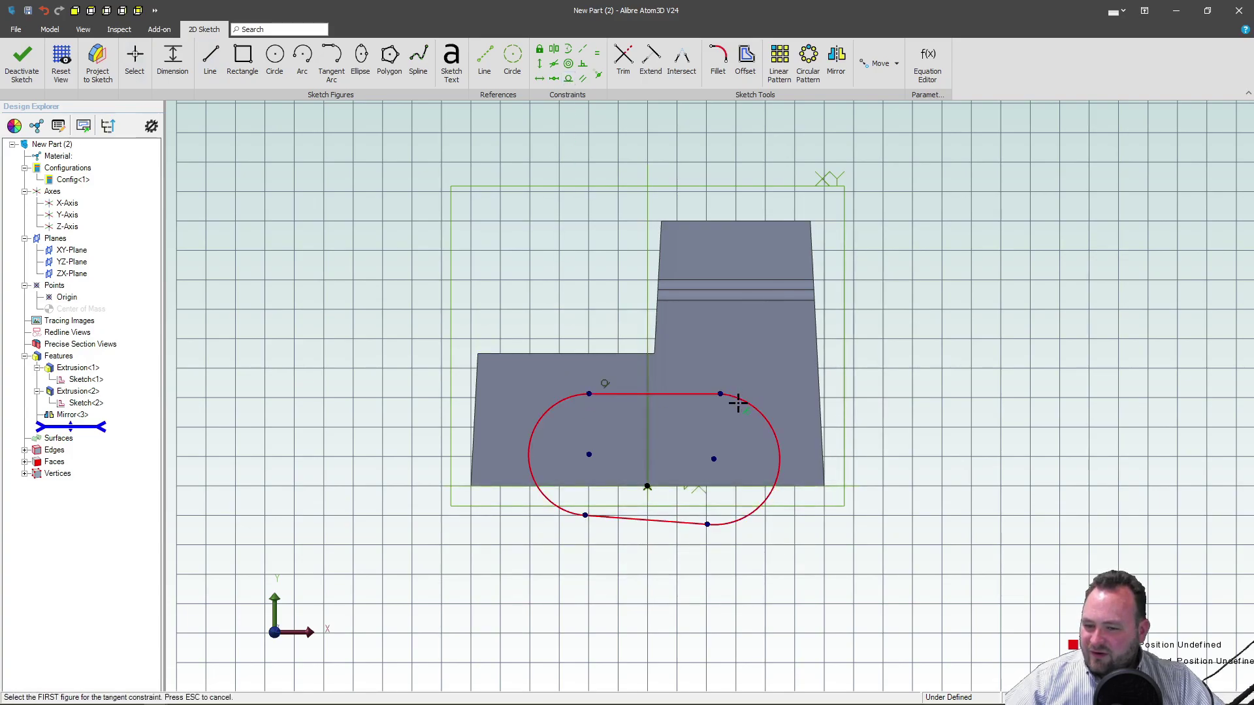
{"action": "left_click", "coordinate": [735, 397]}
{"action": "left_click", "coordinate": [691, 395]}
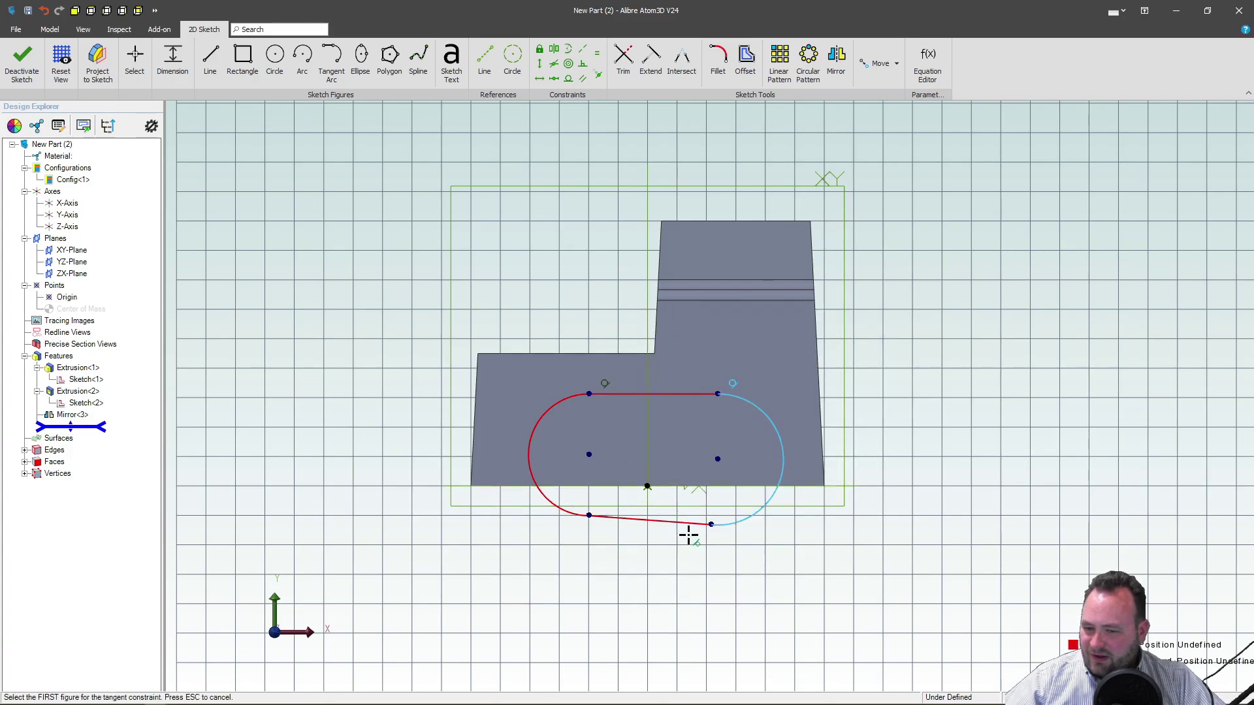
{"action": "left_click", "coordinate": [709, 523]}
{"action": "left_click", "coordinate": [718, 524]}
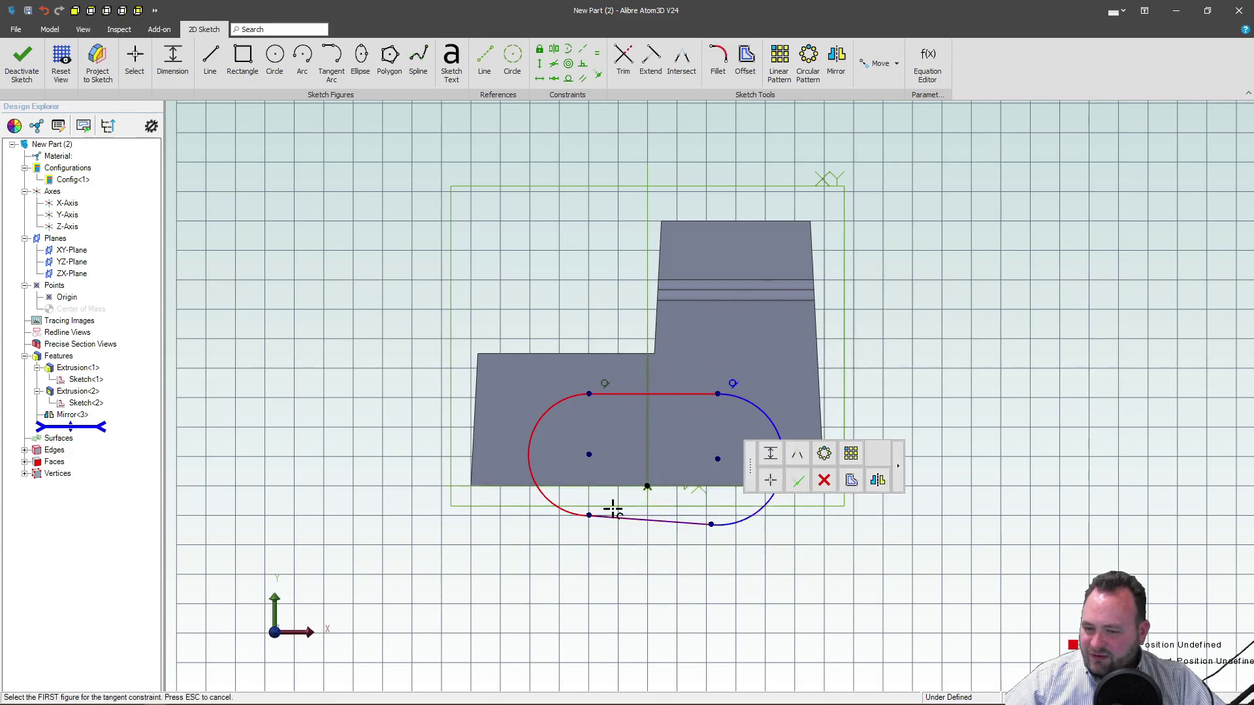
{"action": "left_click", "coordinate": [575, 516]}
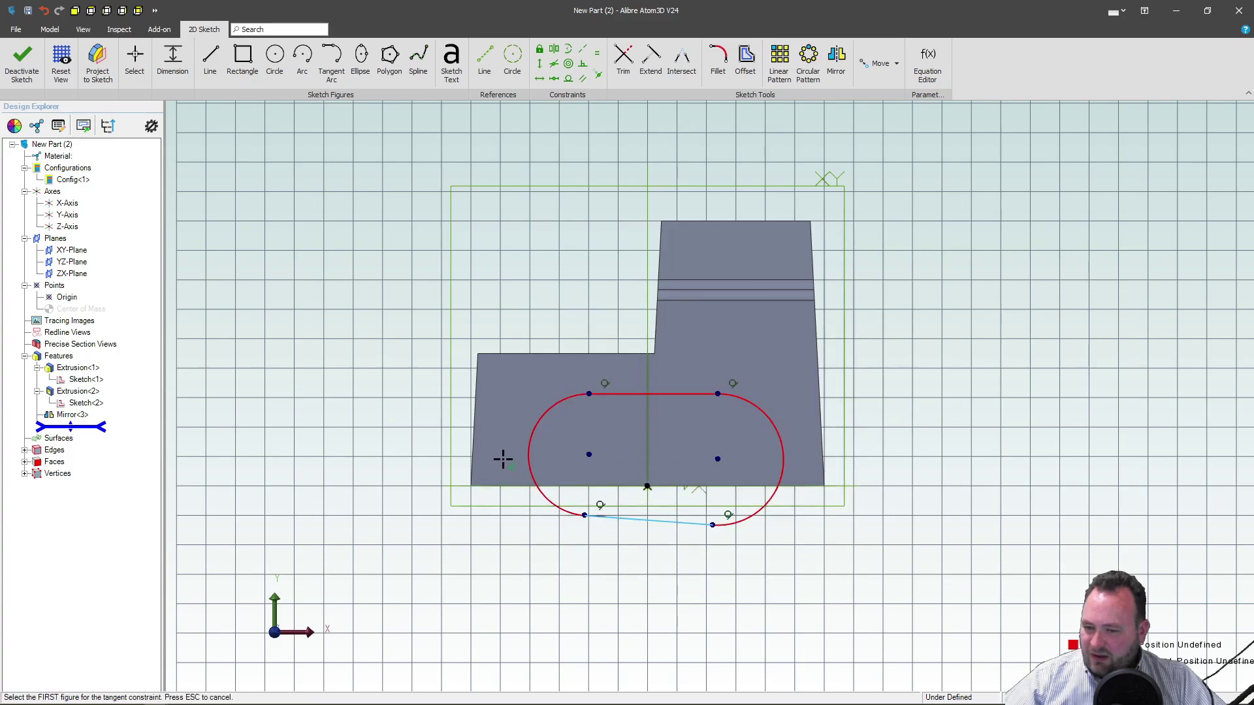
{"action": "left_click", "coordinate": [540, 78]}
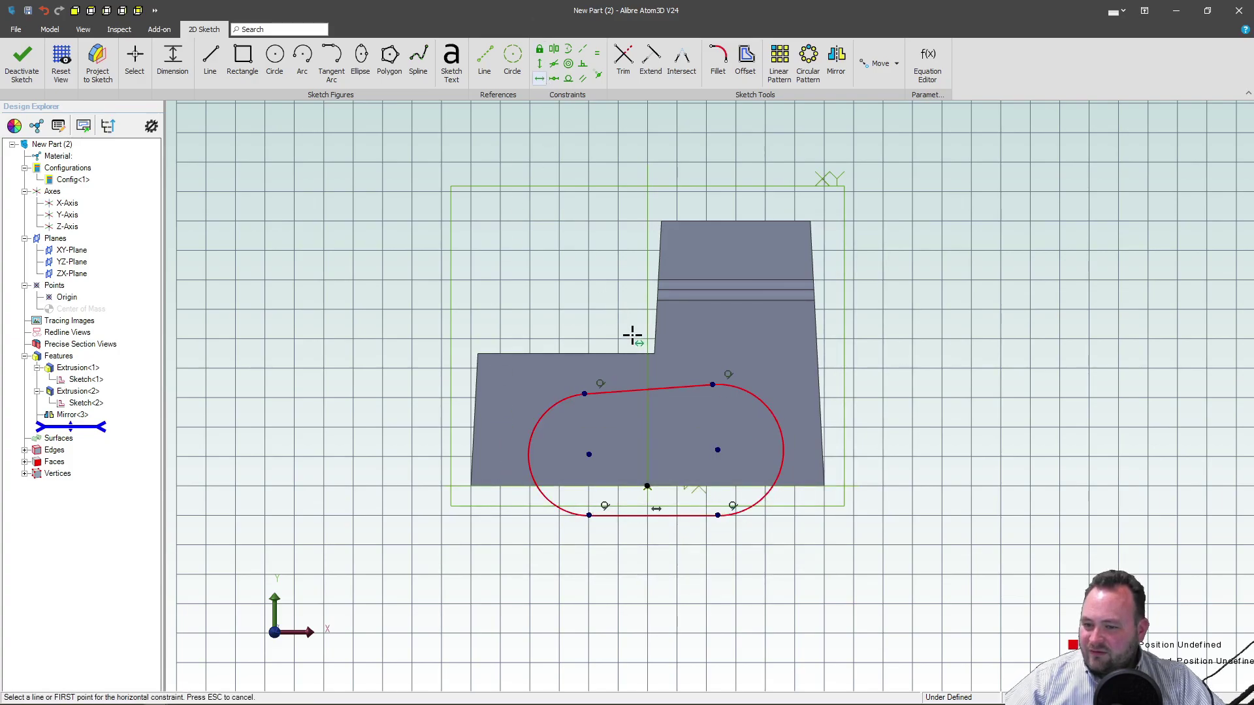
{"action": "left_click", "coordinate": [653, 396]}
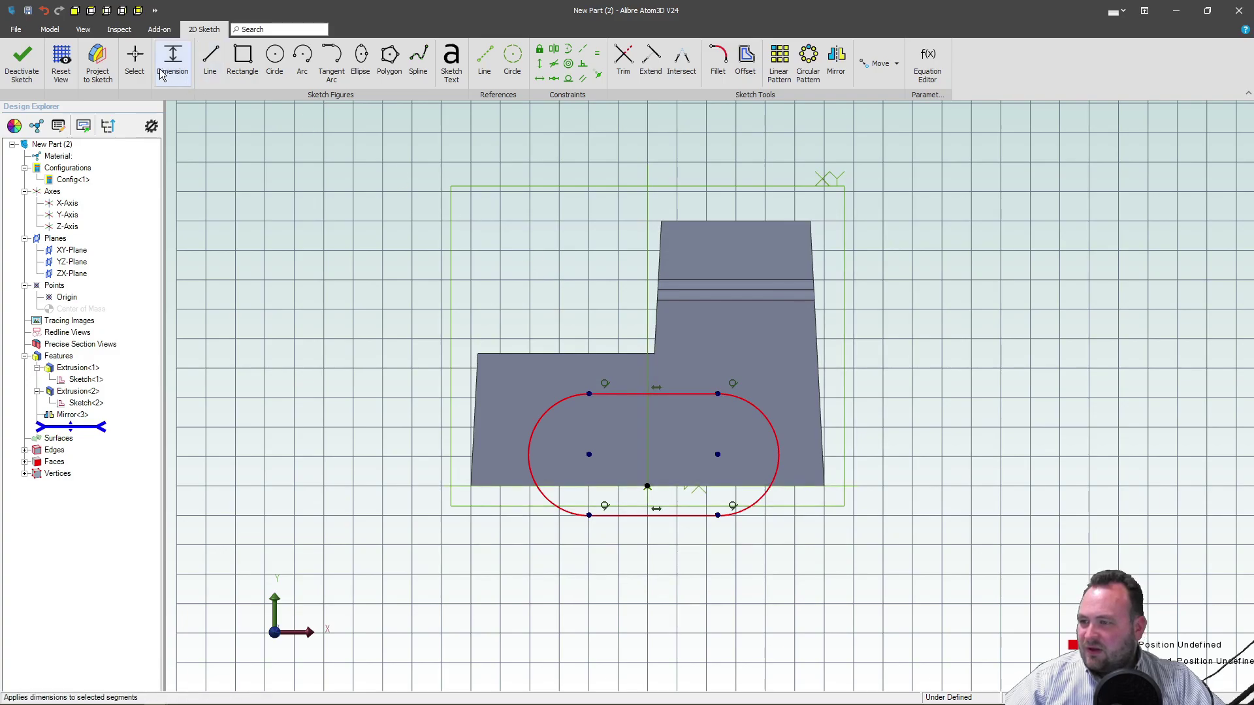
Dimension the radius of the slot's arc under the upper step and set it to 1.5 inches.
{"action": "left_click", "coordinate": [167, 72]}
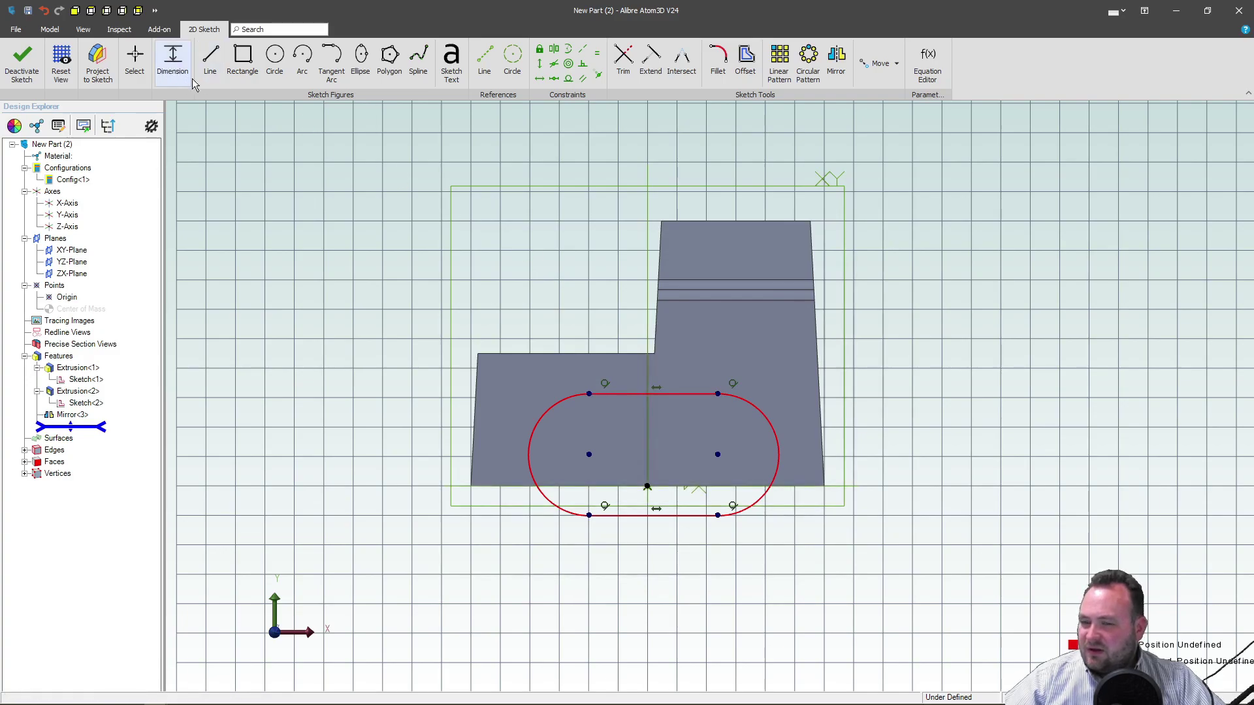
{"action": "left_click", "coordinate": [776, 436]}
{"action": "left_click", "coordinate": [880, 383]}
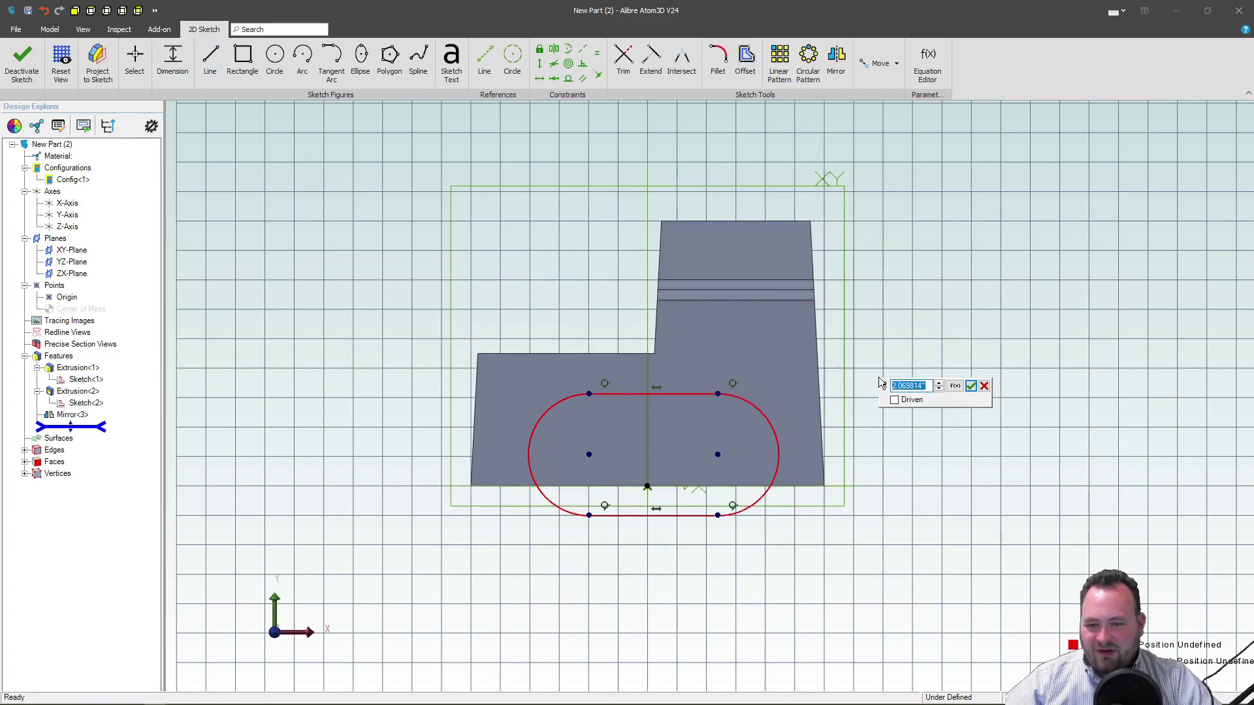
{"action": "type", "text": "1.5"}
{"action": "key", "text": "Return"}
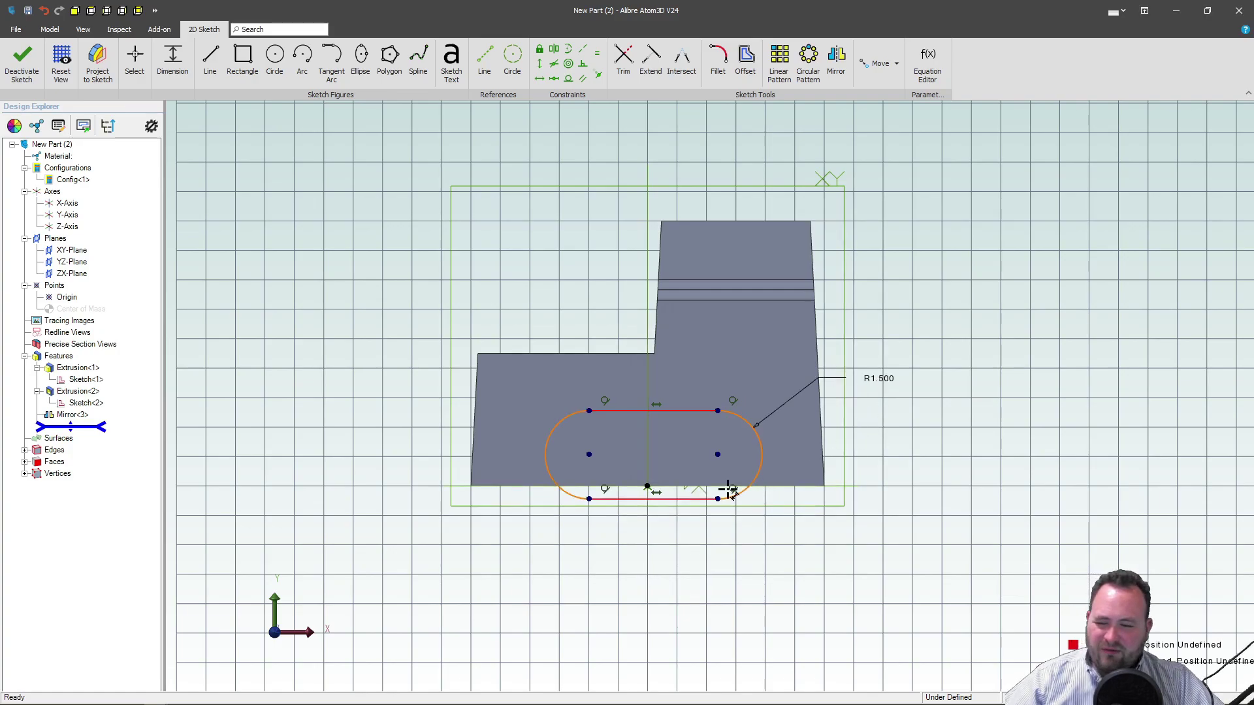
Dimension the horizontal distance between the slot's two arc centres and set it to 5 inches.
{"action": "left_click", "coordinate": [589, 454]}
{"action": "left_click", "coordinate": [645, 563]}
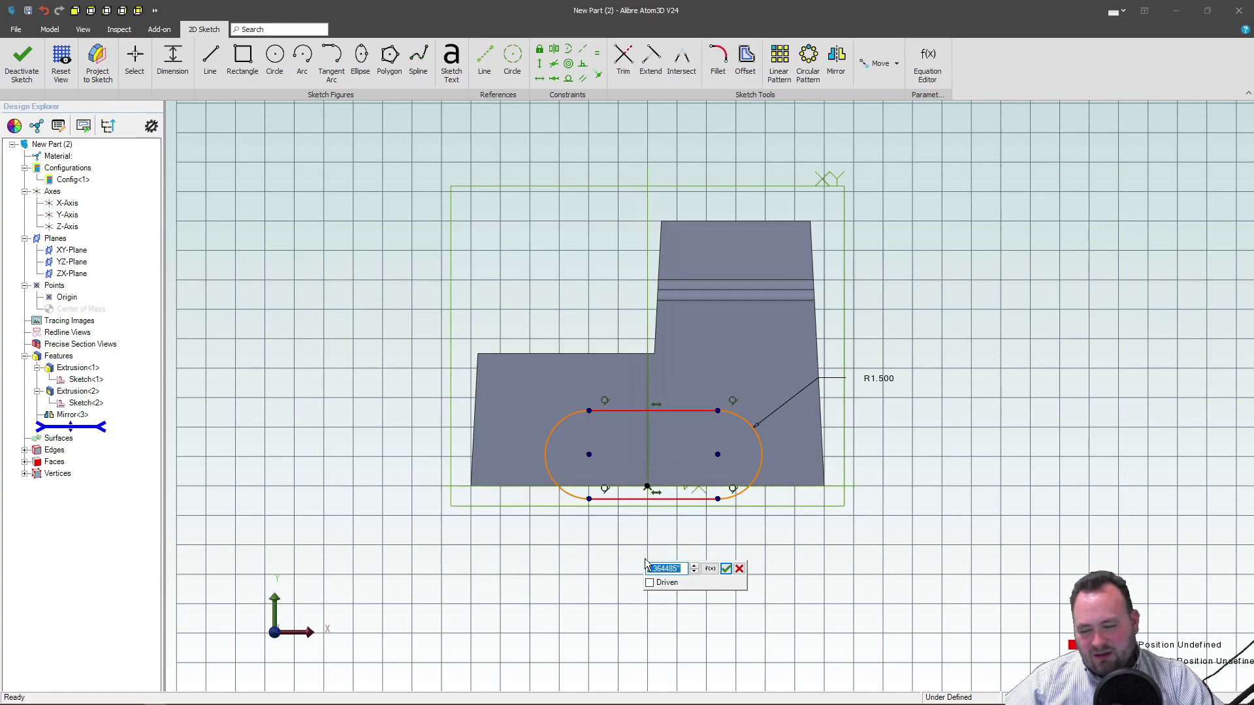
{"action": "key", "text": "Return"}
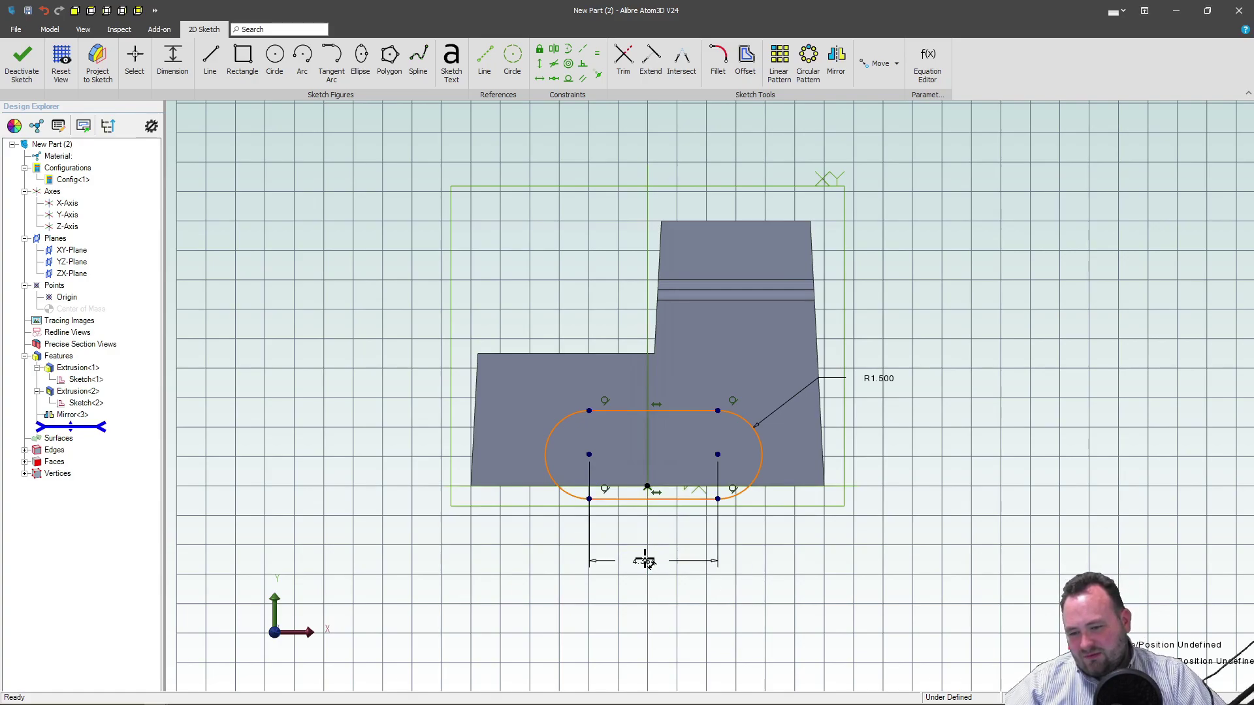
{"action": "double_click", "coordinate": [644, 562]}
{"action": "type", "text": "5"}
{"action": "key", "text": "Return"}
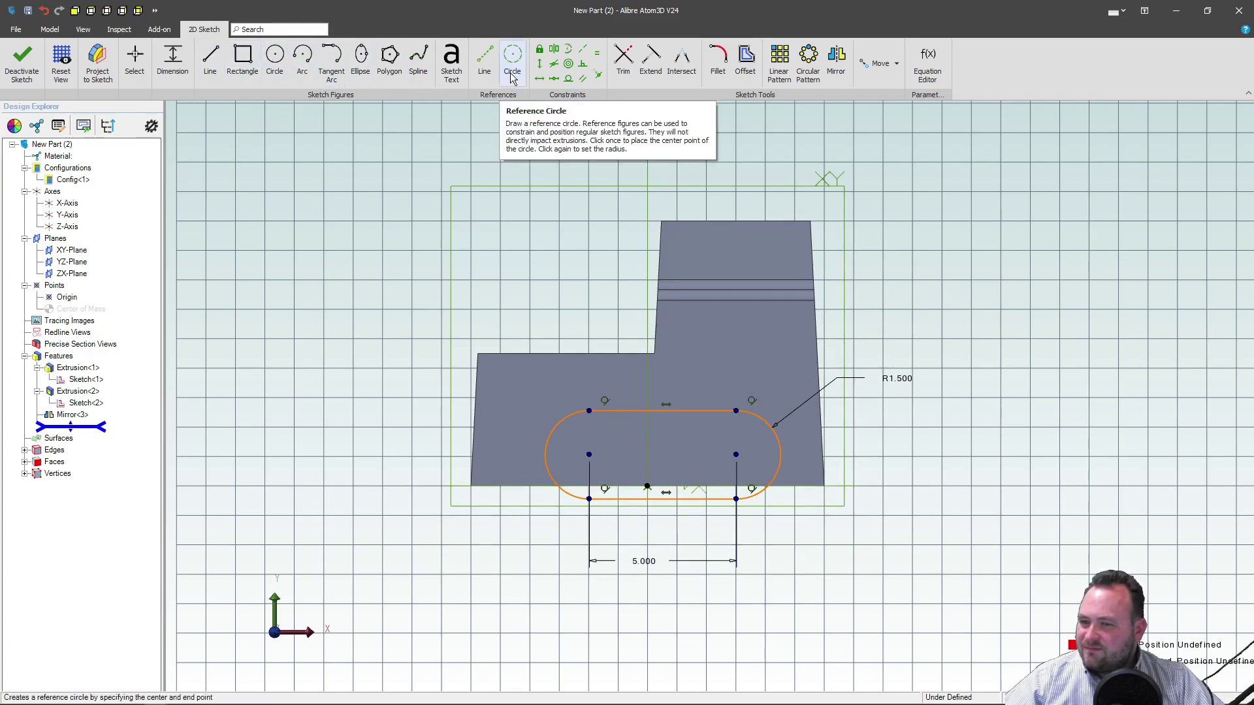
Constrain the center of the slot's arc under the lower step to be horizontally level with the origin.
{"action": "left_click", "coordinate": [539, 78]}
{"action": "left_click", "coordinate": [589, 455]}
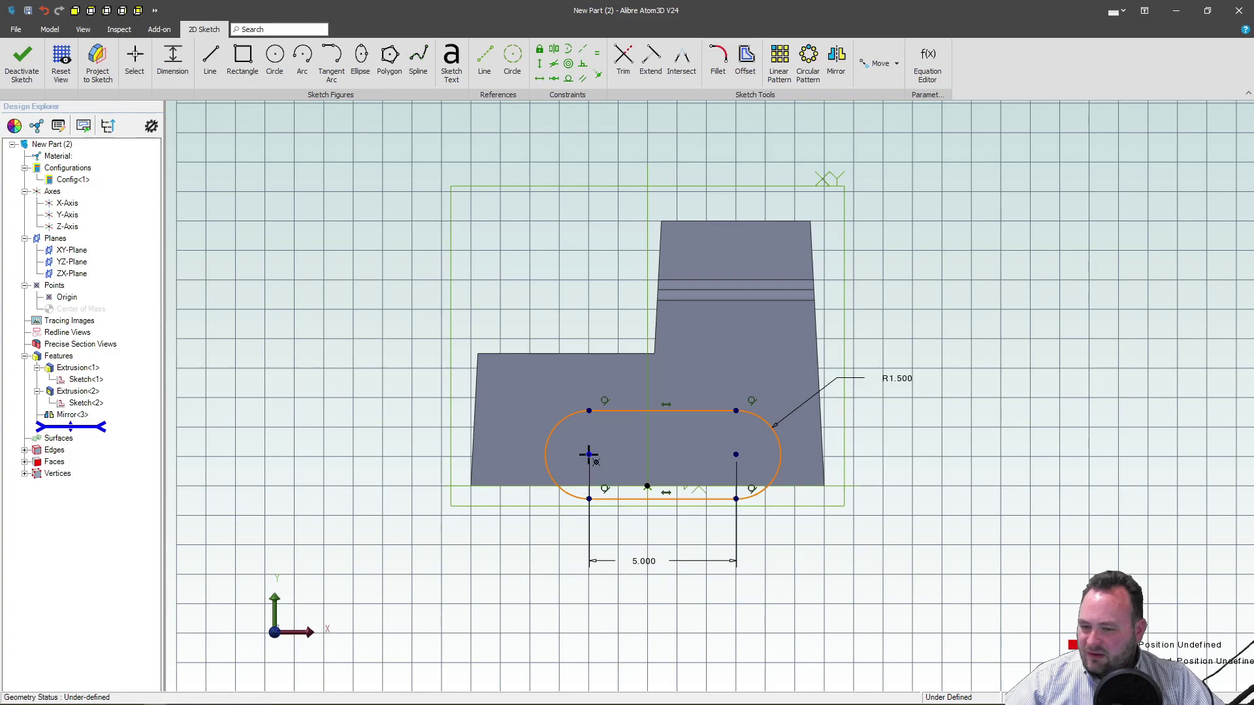
{"action": "left_click", "coordinate": [647, 486]}
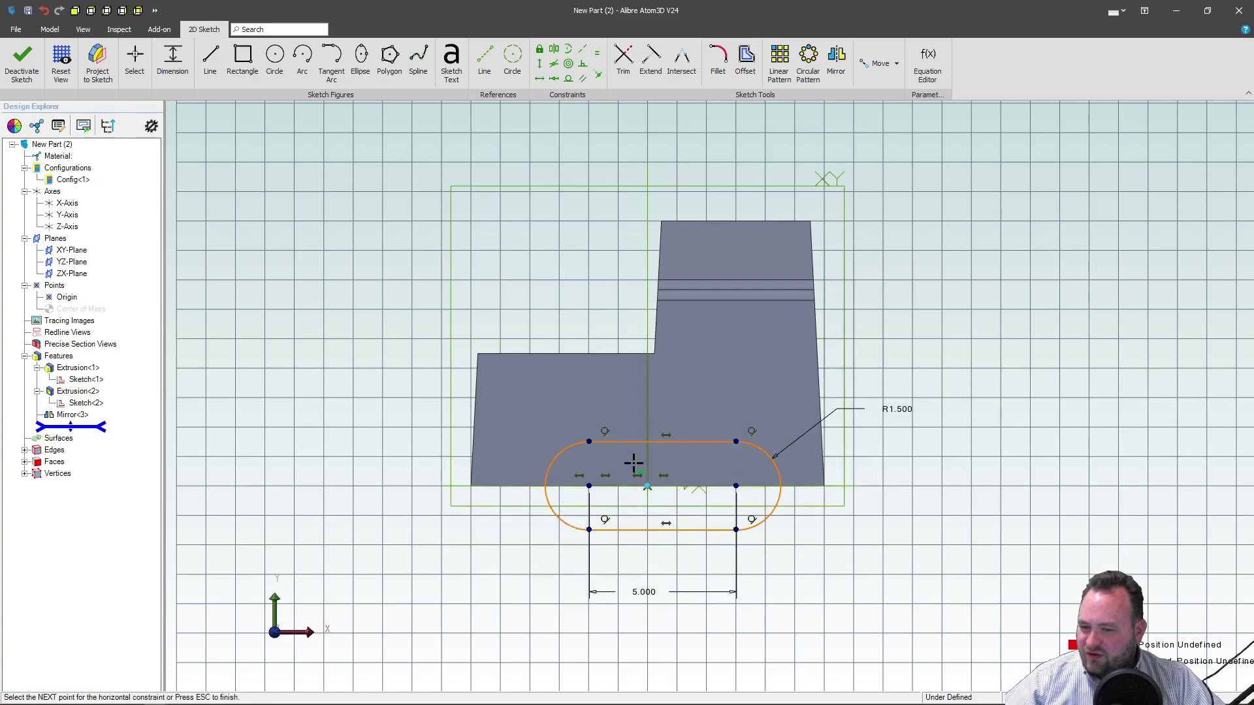
Make the slot's two arc centres symmetric about the Y-axis and finish the sketch.
{"action": "scroll", "coordinate": [632, 462], "scroll_direction": "up", "scroll_amount": 3}
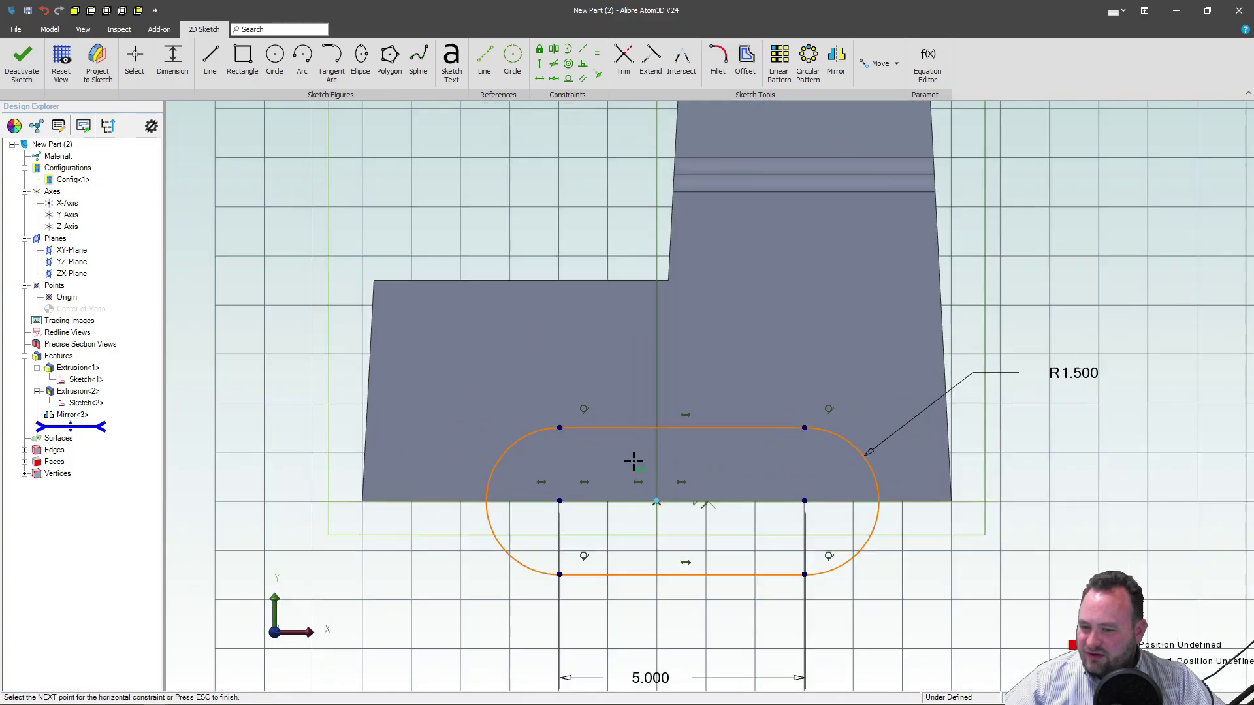
{"action": "left_click", "coordinate": [554, 50]}
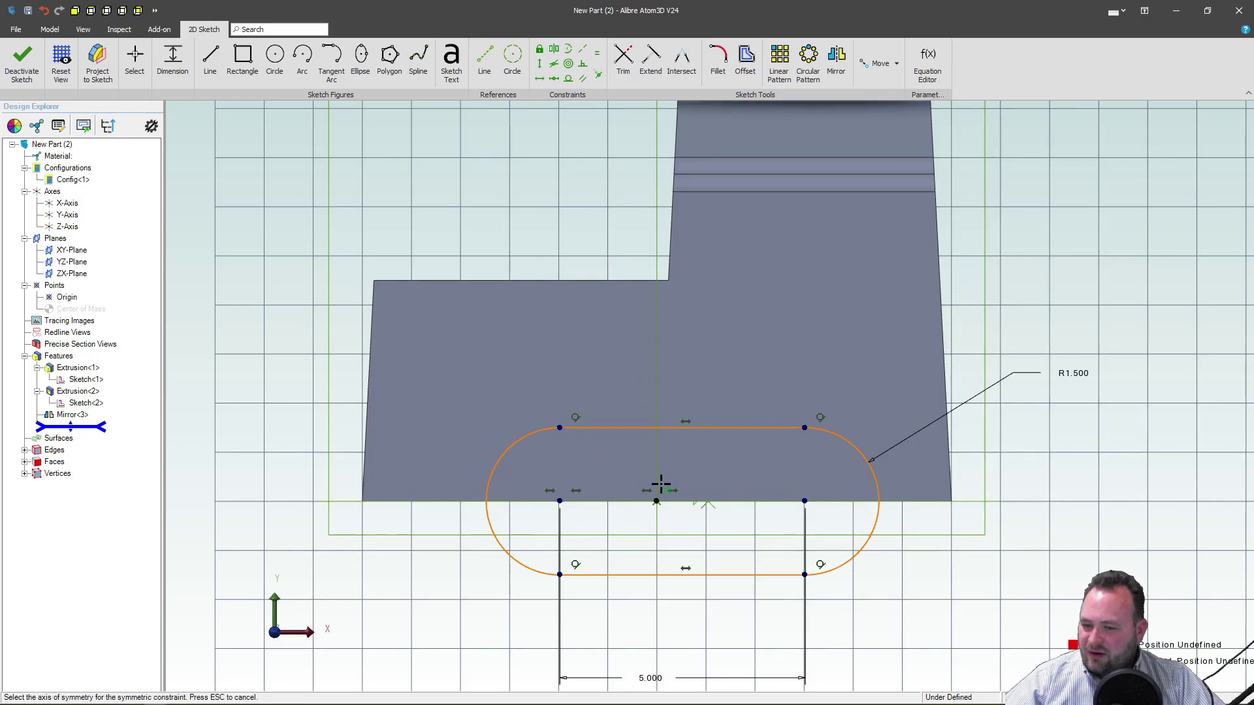
{"action": "left_click", "coordinate": [657, 271]}
{"action": "left_click", "coordinate": [560, 501]}
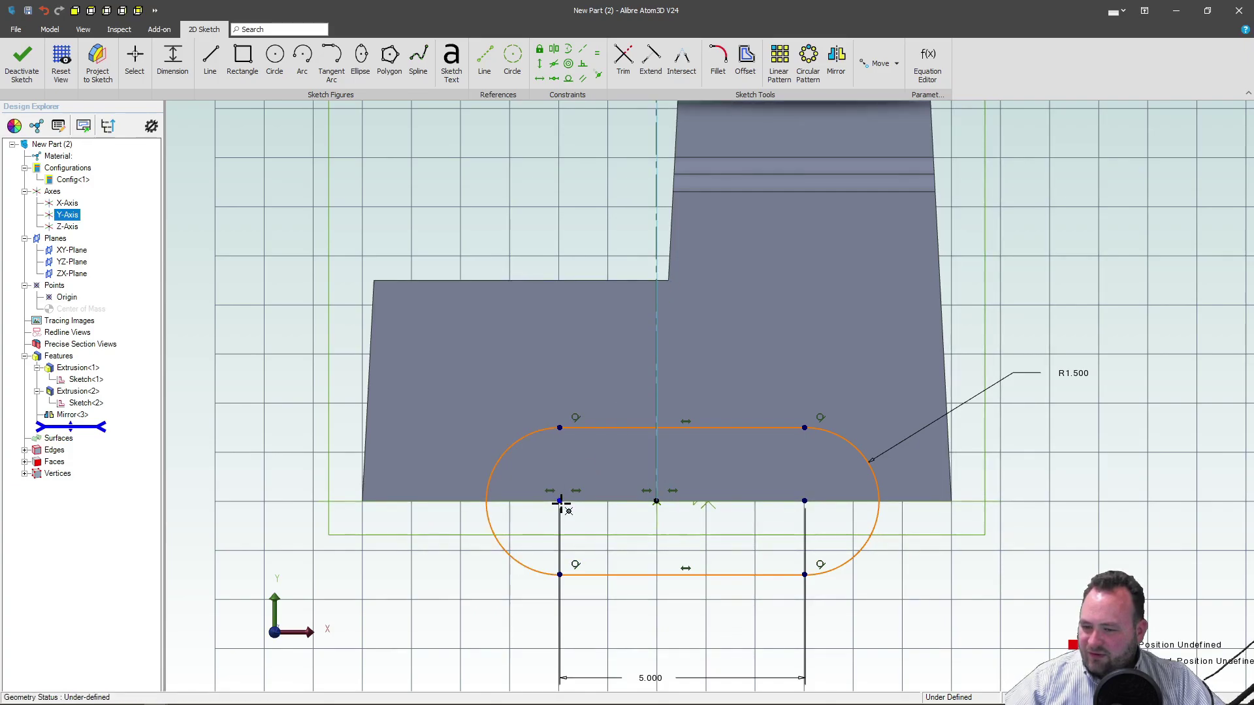
{"action": "left_click", "coordinate": [804, 502]}
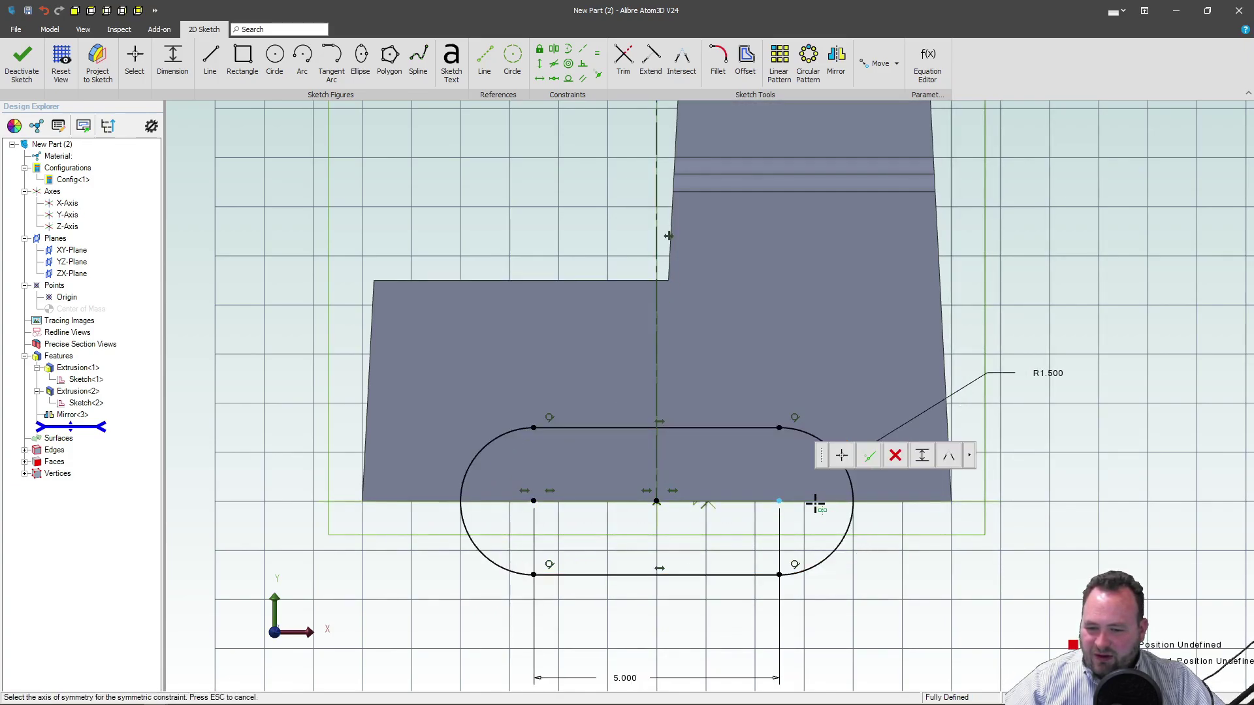
{"action": "left_click", "coordinate": [21, 62]}
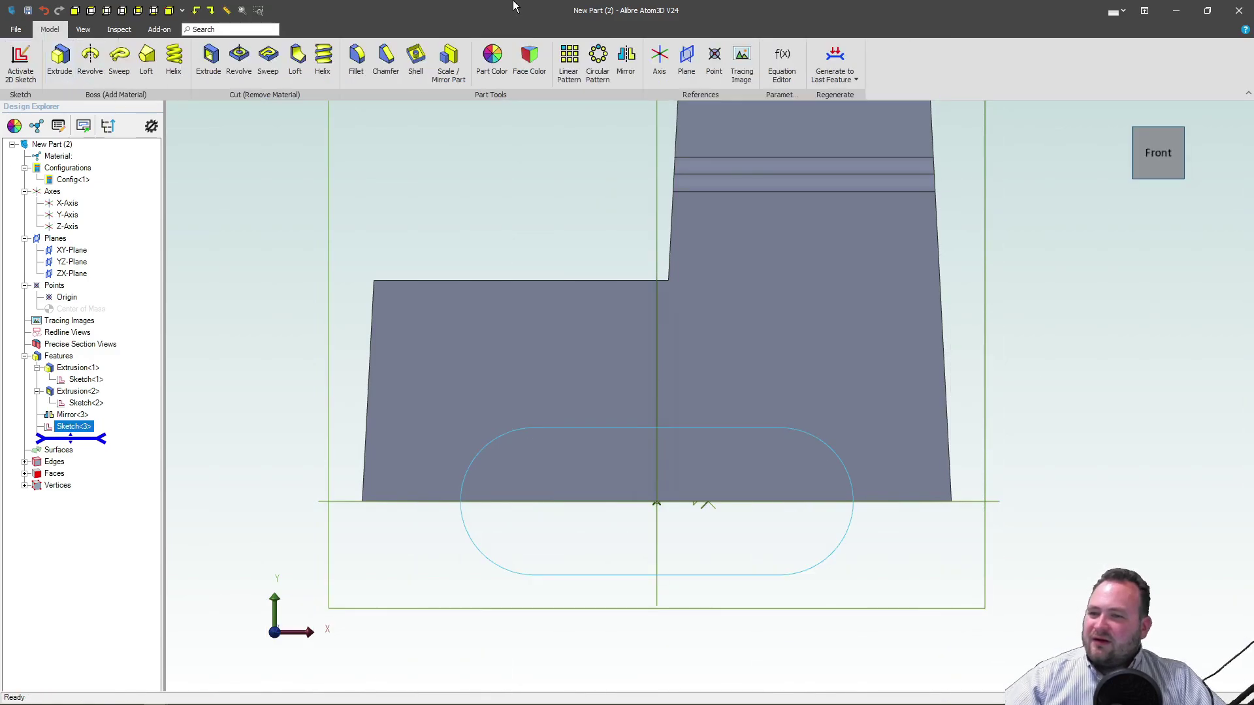
Extrude-cut the slot sketch as a Mid Plane cut across the stool's full width.
{"action": "left_click", "coordinate": [208, 55]}
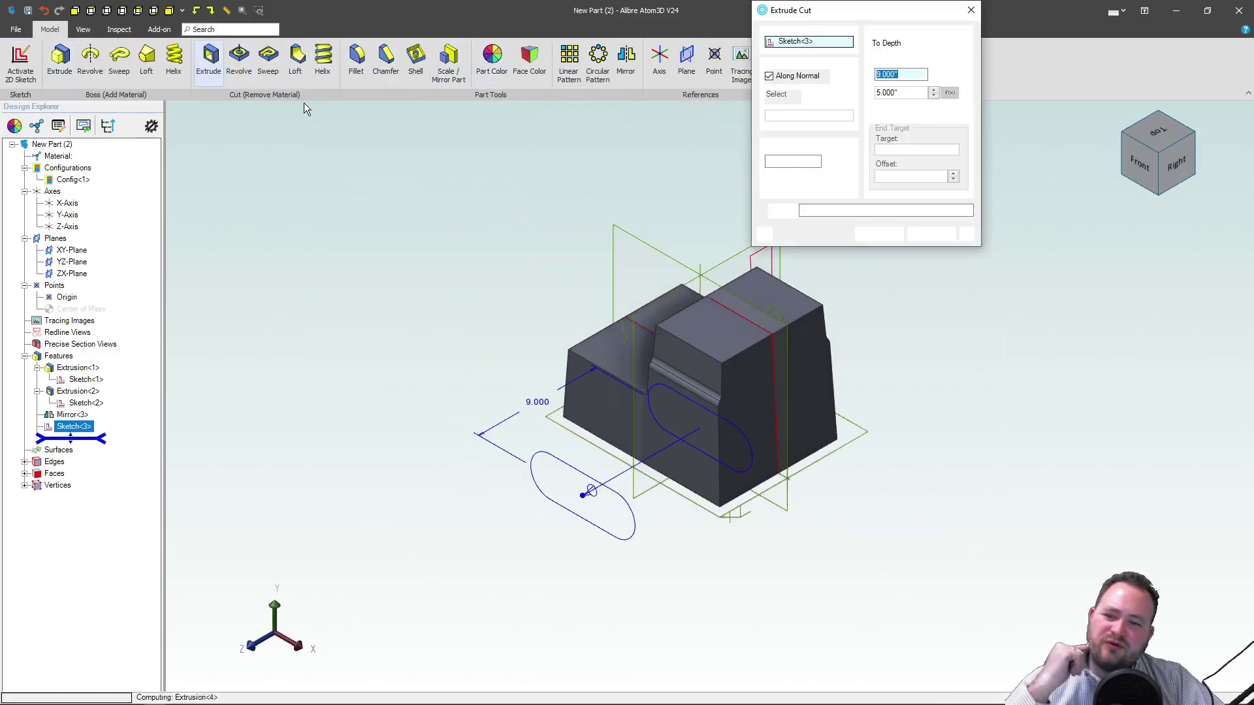
{"action": "left_click", "coordinate": [891, 44]}
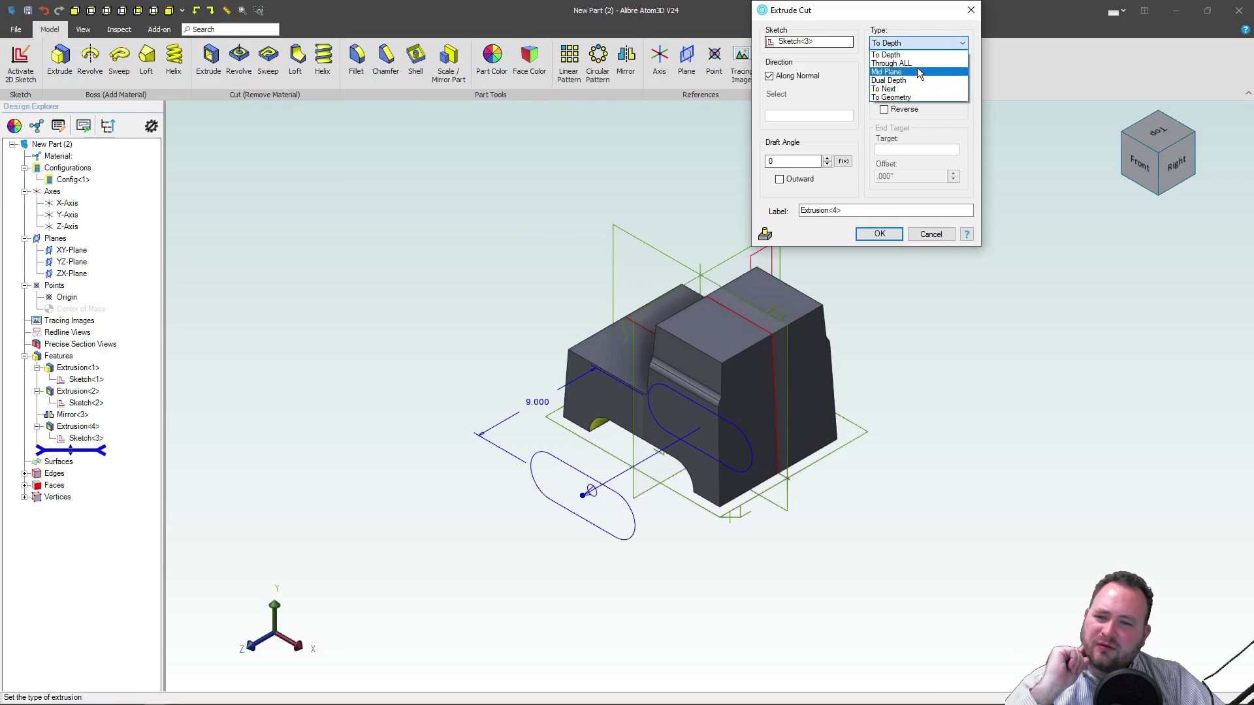
{"action": "left_click", "coordinate": [917, 68]}
{"action": "left_click", "coordinate": [889, 232]}
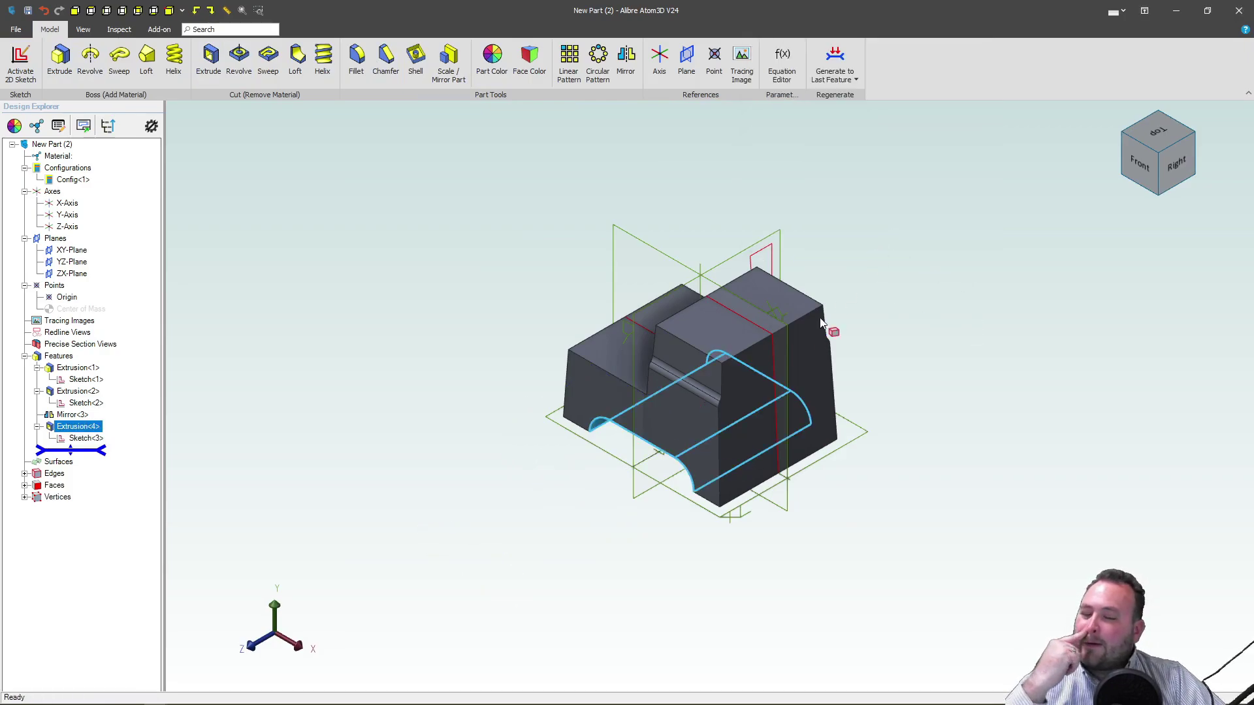
{"action": "left_click", "coordinate": [367, 463]}
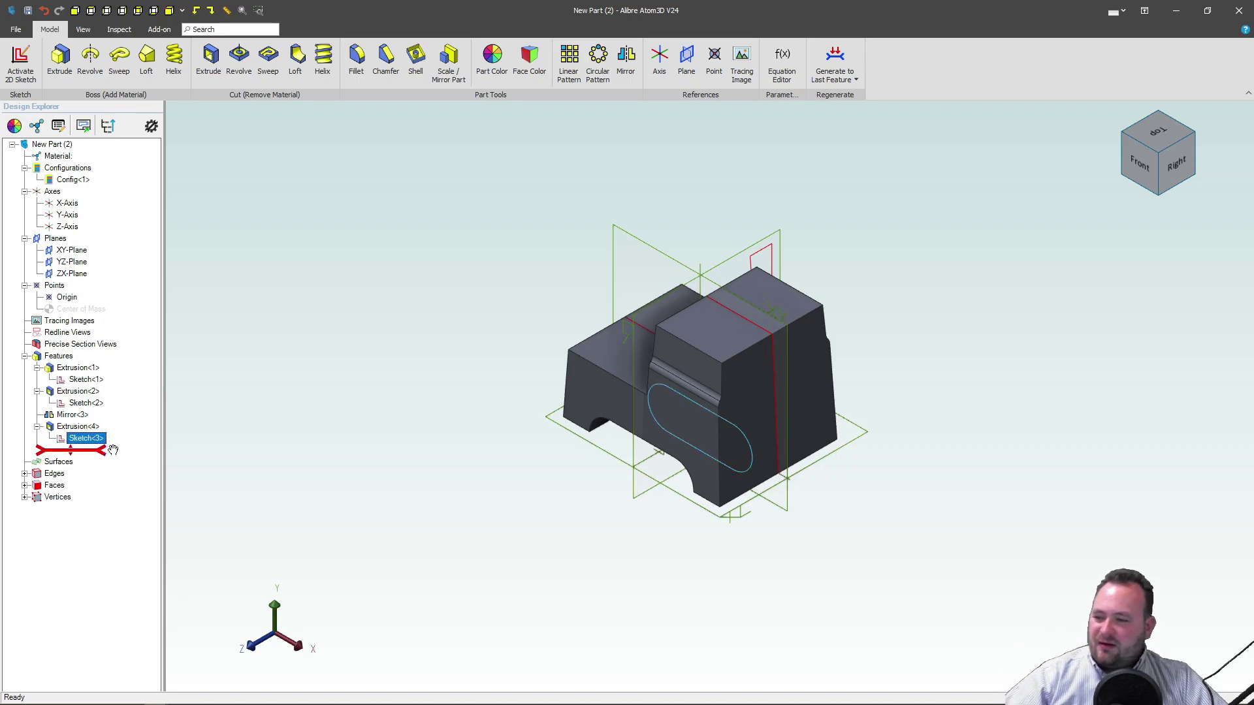
Open the slot cut's sketch for editing, copy all of its figures, dimensions and constraints, and close the sketch.
{"action": "right_click", "coordinate": [98, 444]}
{"action": "left_click", "coordinate": [123, 448]}
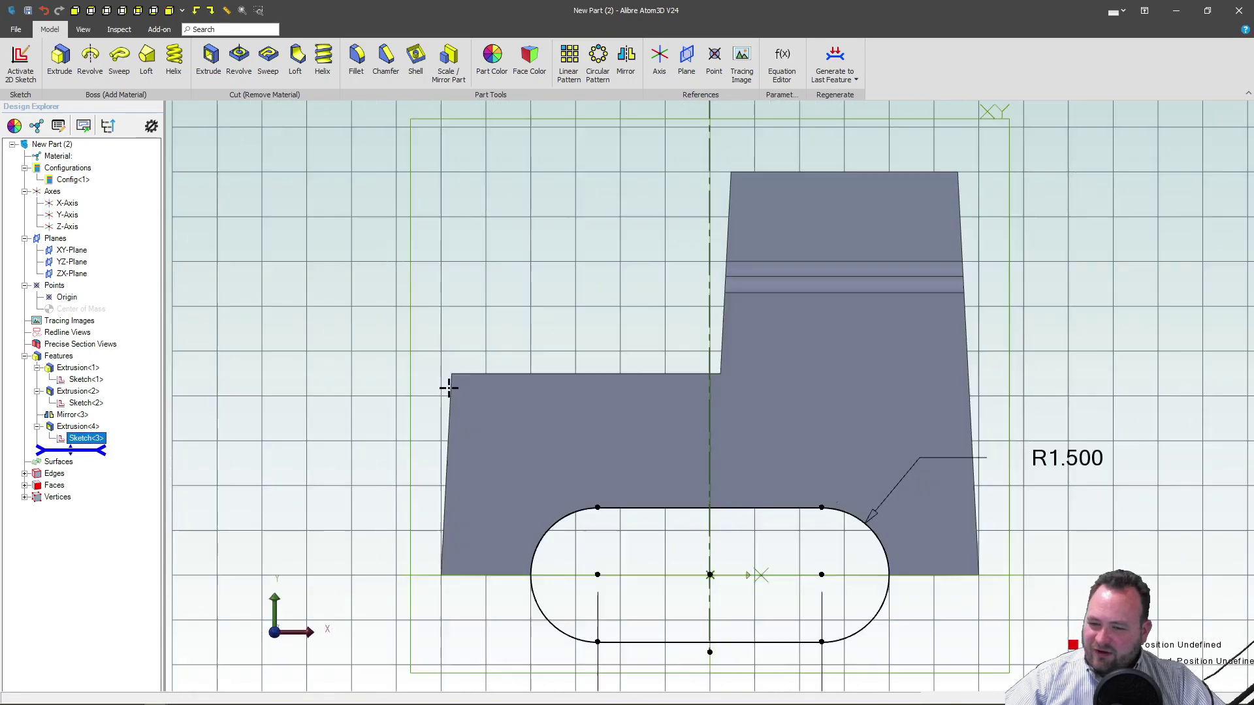
{"action": "scroll", "coordinate": [487, 330], "scroll_direction": "down", "scroll_amount": 2}
{"action": "key", "text": "ctrl+a"}
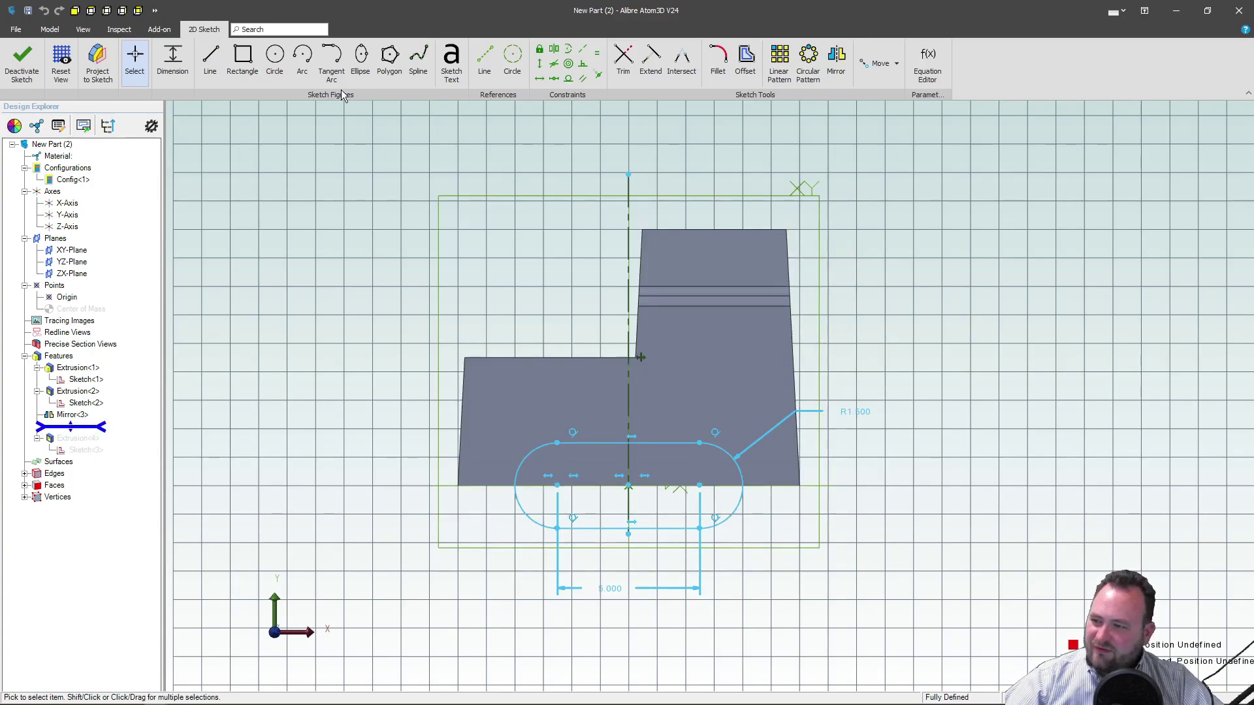
{"action": "left_click", "coordinate": [22, 62]}
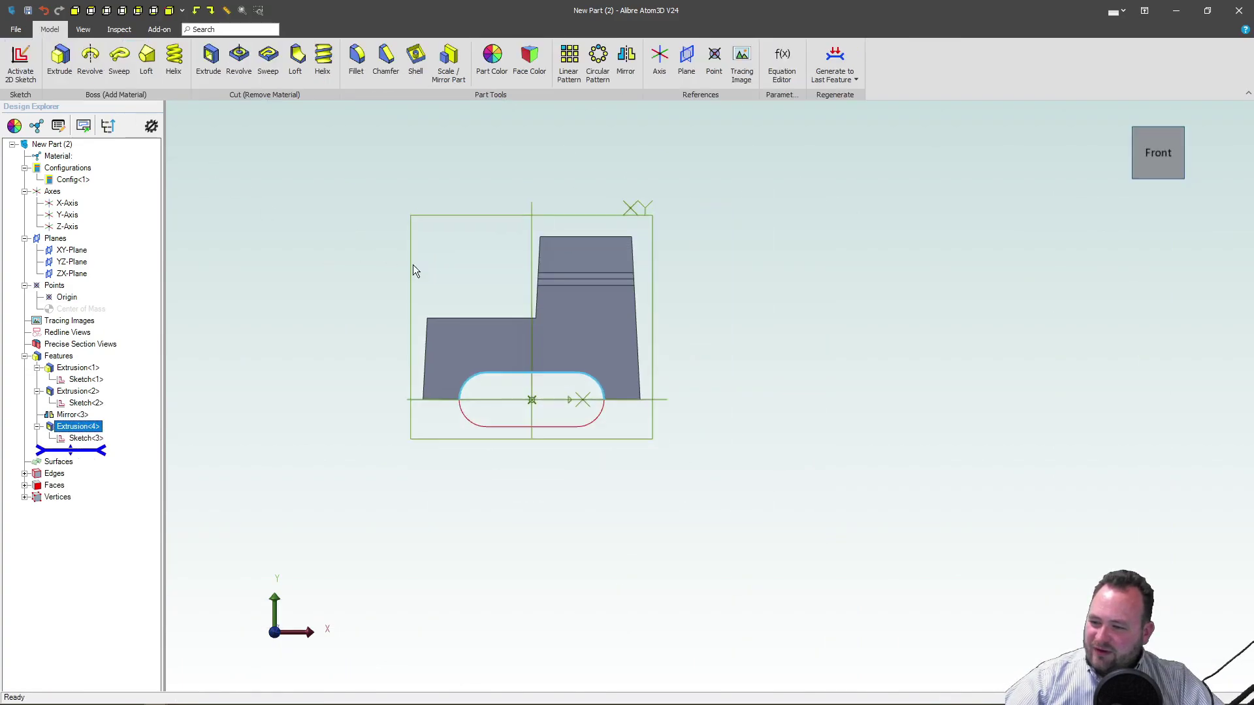
Start a sketch on the YZ-Plane and paste the copied slot profile at the stool's base.
{"action": "middle_click_drag", "start_coordinate": [413, 265], "coordinate": [517, 293]}
{"action": "left_click", "coordinate": [526, 223]}
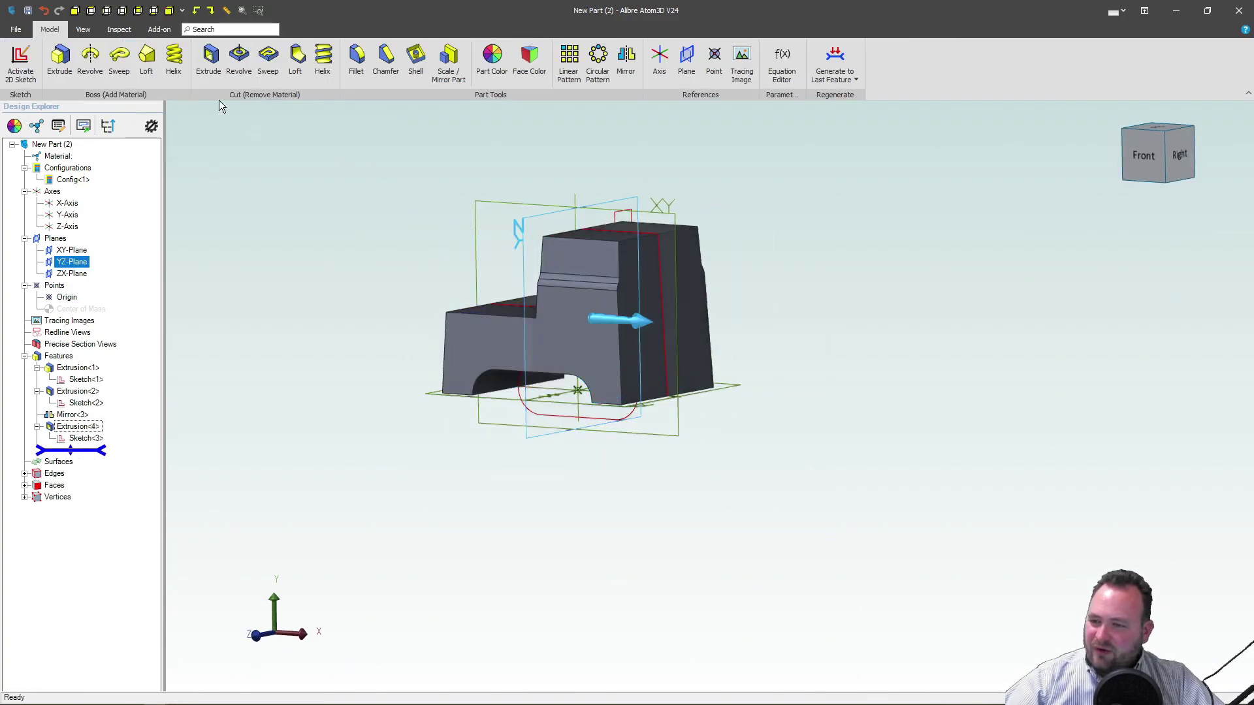
{"action": "left_click", "coordinate": [2, 56]}
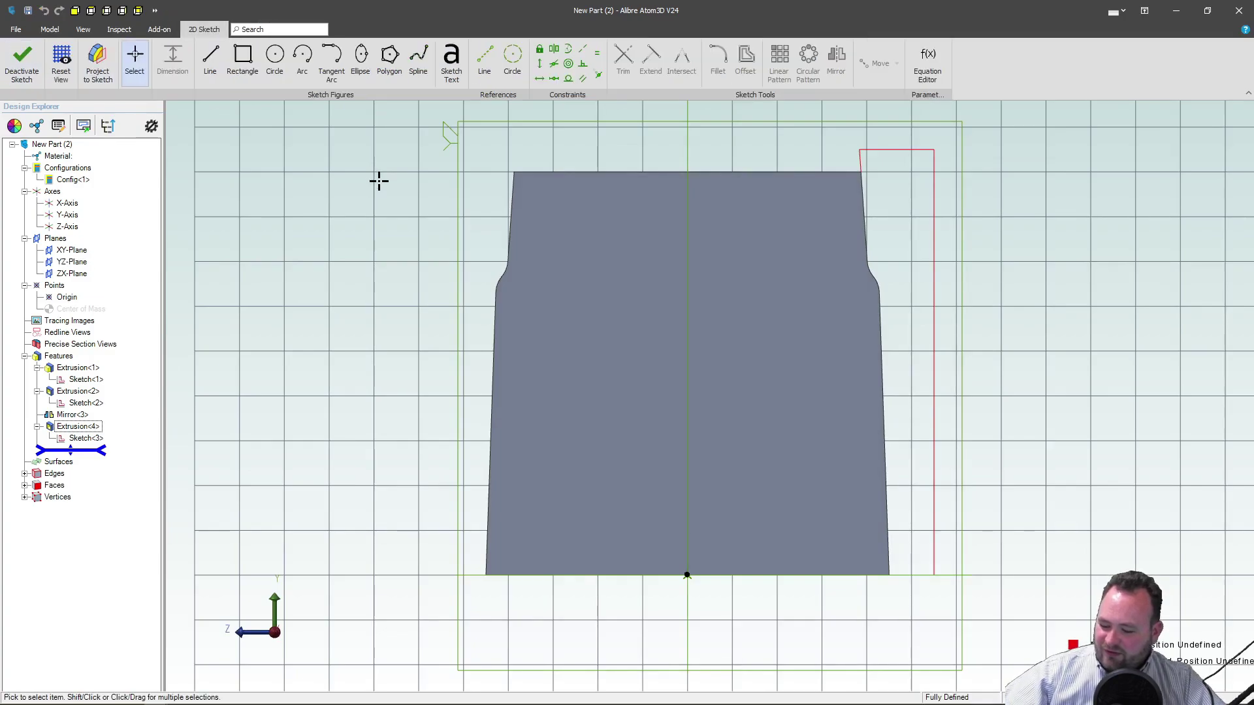
{"action": "key", "text": "ctrl+v"}
{"action": "scroll", "coordinate": [675, 378], "scroll_direction": "up", "scroll_amount": 5}
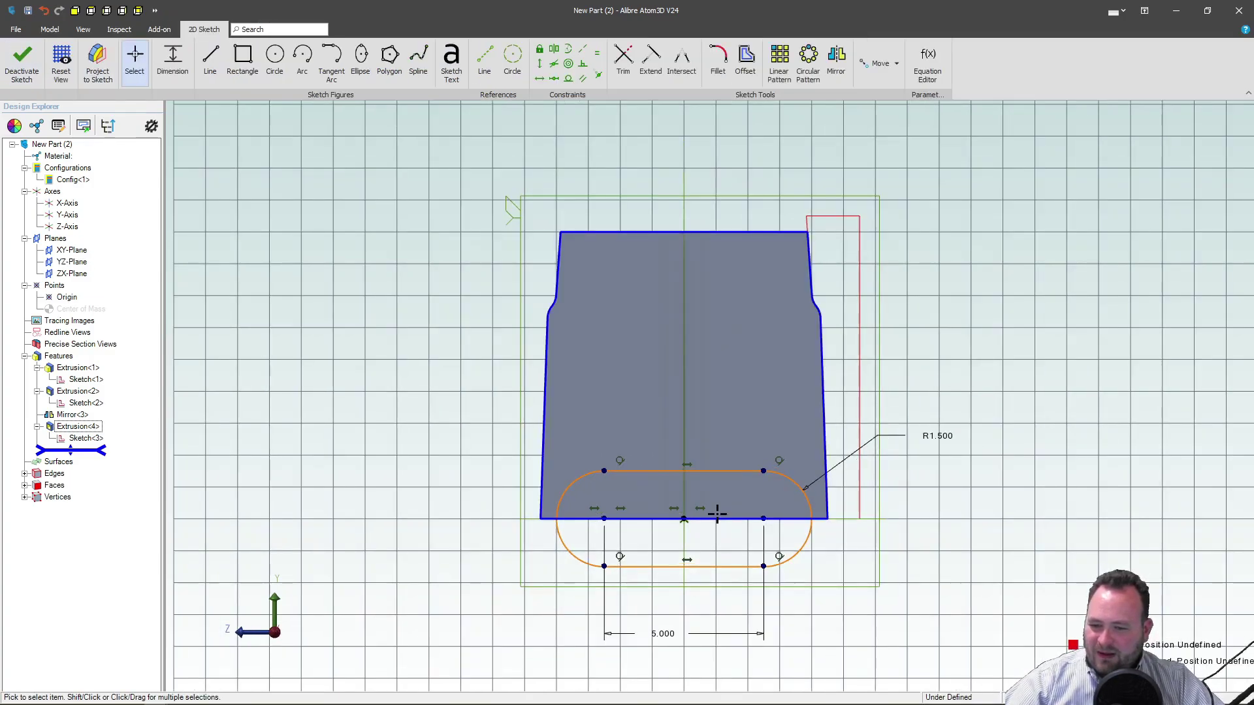
{"action": "scroll", "coordinate": [658, 556], "scroll_direction": "down", "scroll_amount": 3}
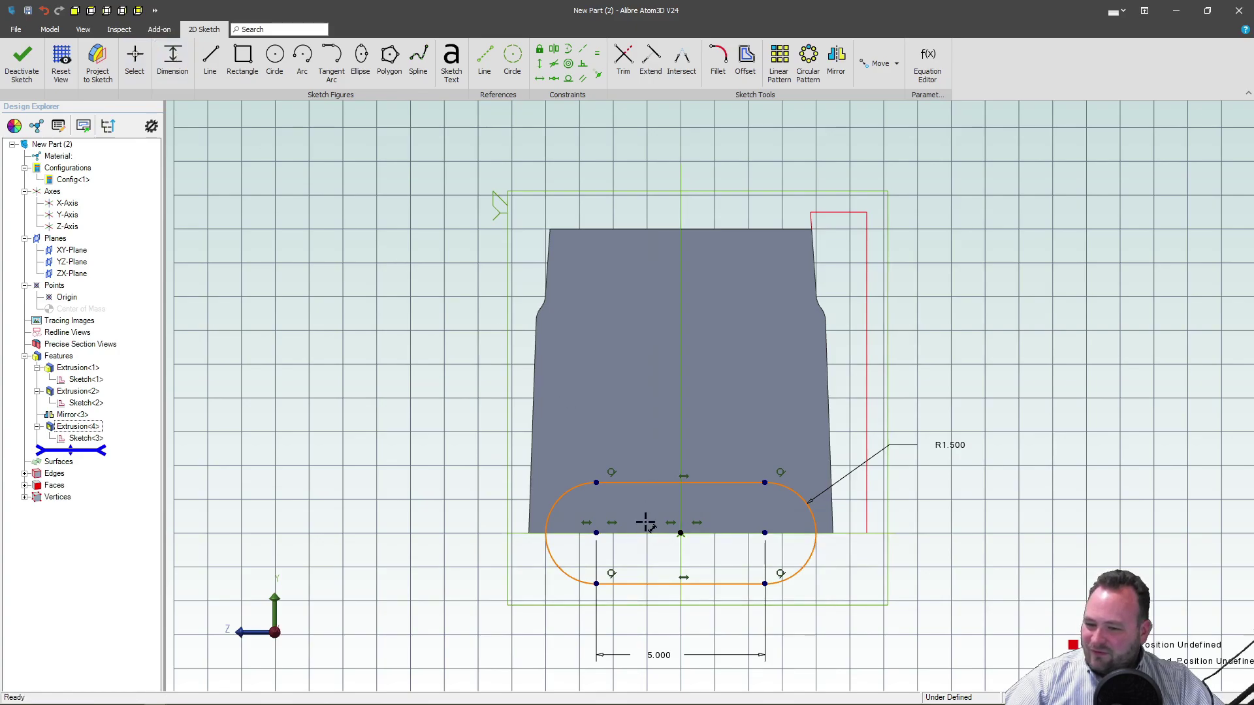
Make the pasted slot's two arc centres symmetric about the Y-axis and finish the sketch.
{"action": "mouse_move", "coordinate": [596, 482]}
{"action": "left_mouse_down"}
{"action": "mouse_move", "coordinate": [590, 434]}
{"action": "mouse_move", "coordinate": [666, 464]}
{"action": "mouse_move", "coordinate": [568, 457]}
{"action": "mouse_move", "coordinate": [610, 479]}
{"action": "mouse_move", "coordinate": [663, 465]}
{"action": "left_mouse_up"}
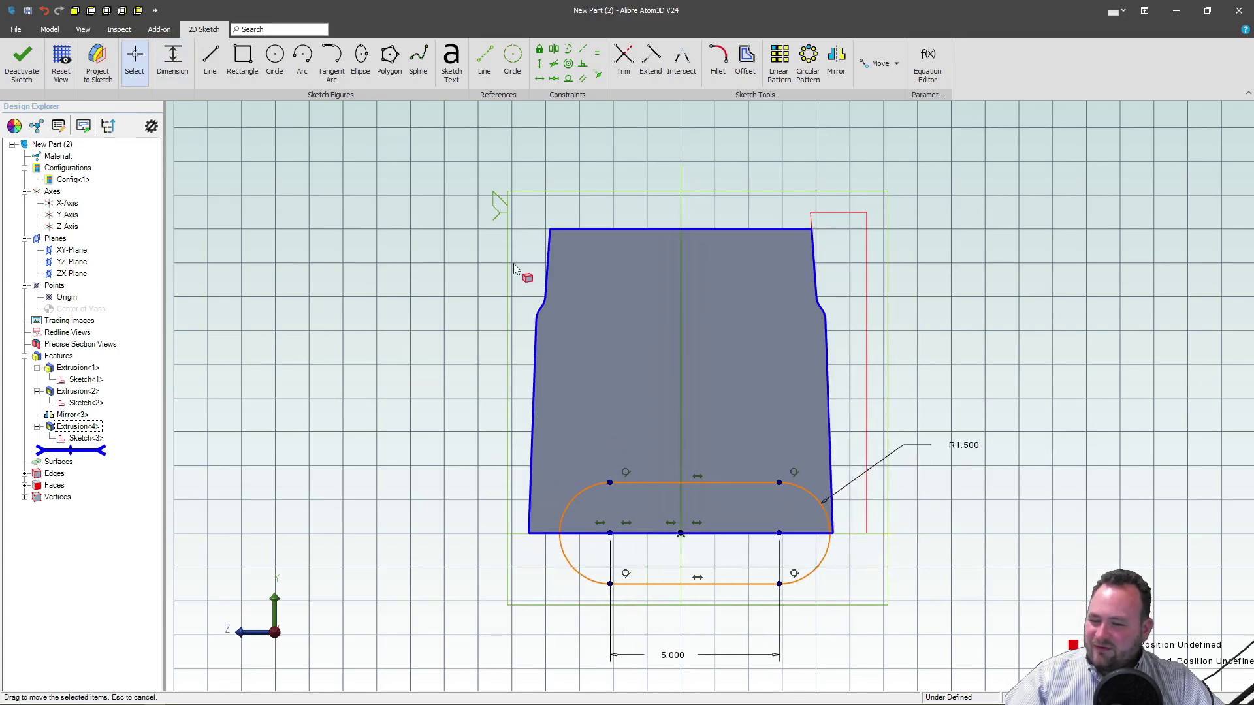
{"action": "left_click", "coordinate": [554, 49]}
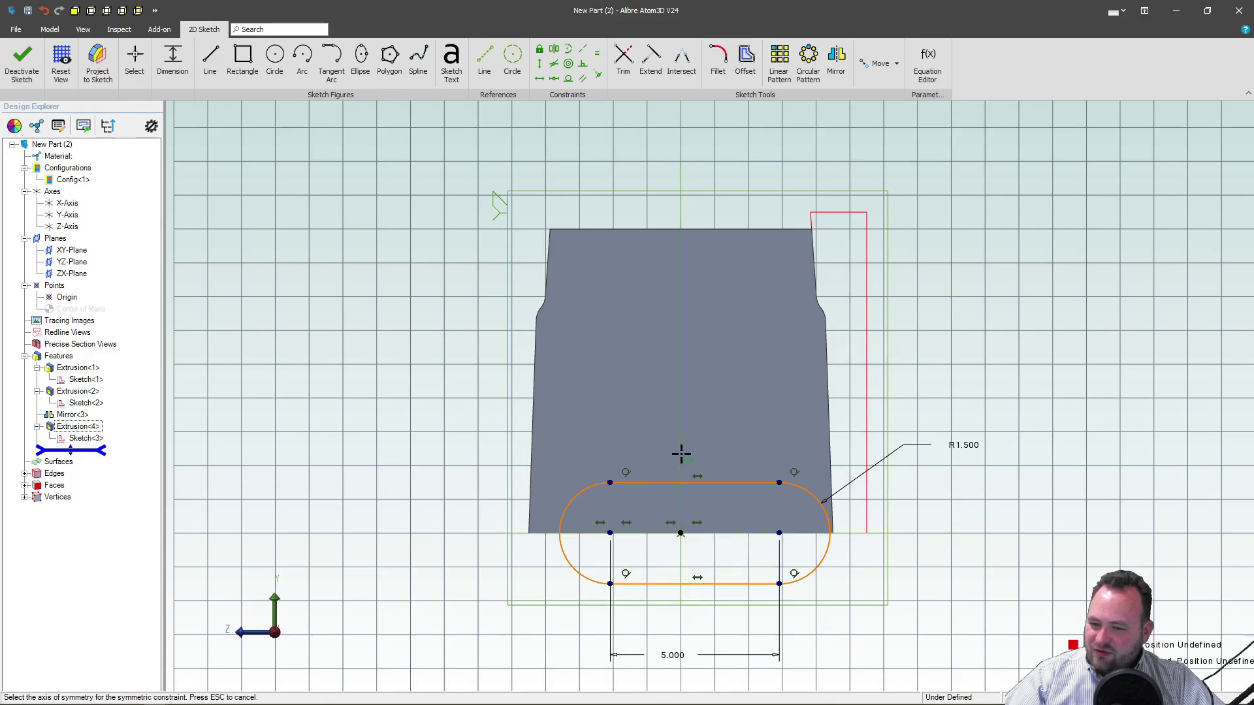
{"action": "left_click", "coordinate": [681, 455]}
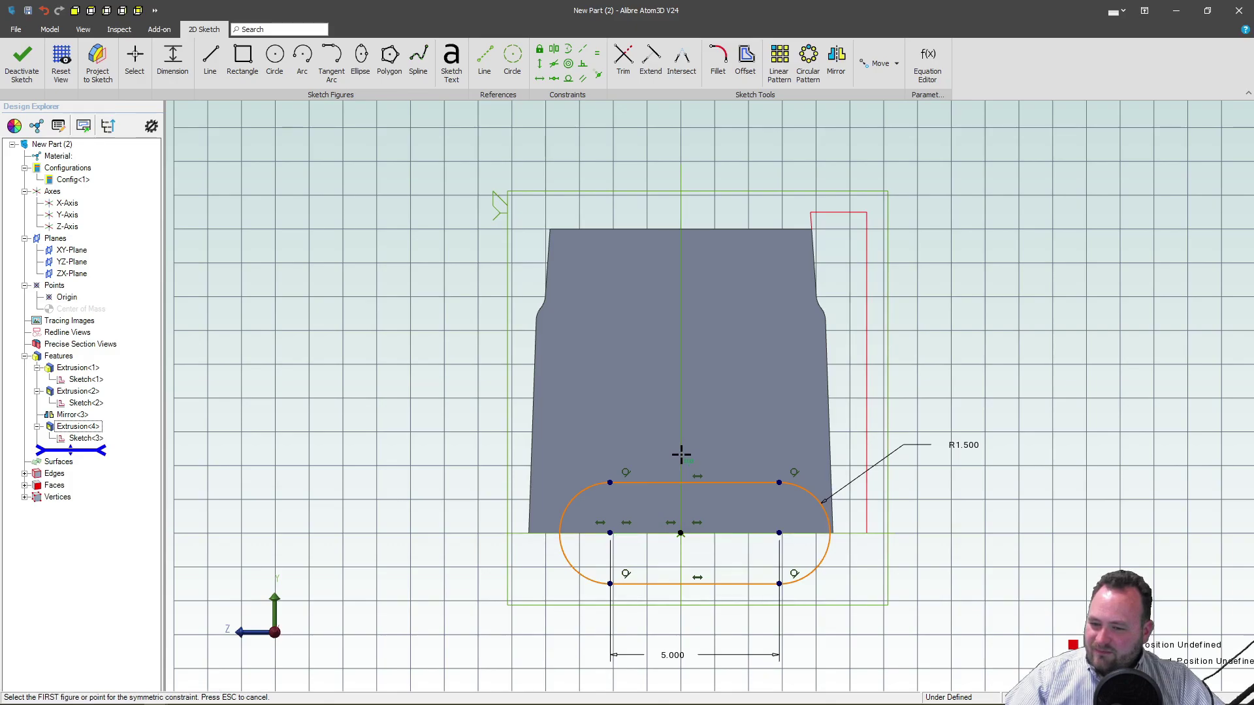
{"action": "left_click", "coordinate": [680, 210]}
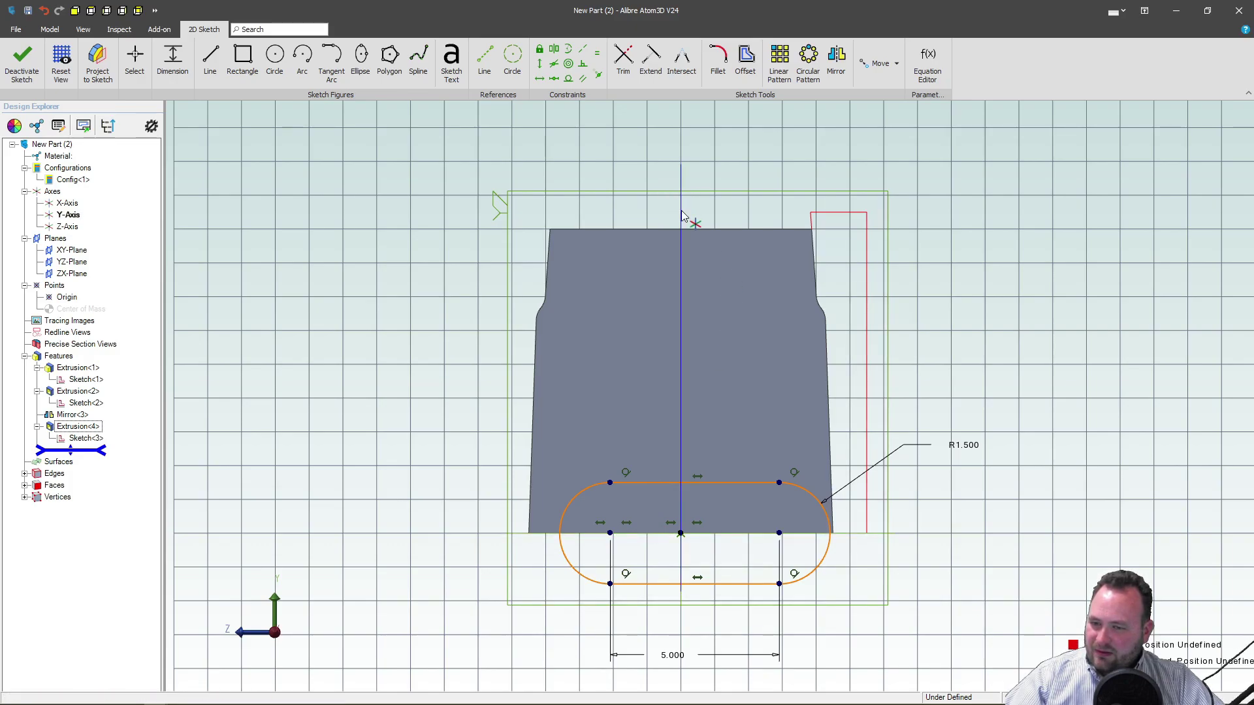
{"action": "left_click", "coordinate": [778, 533]}
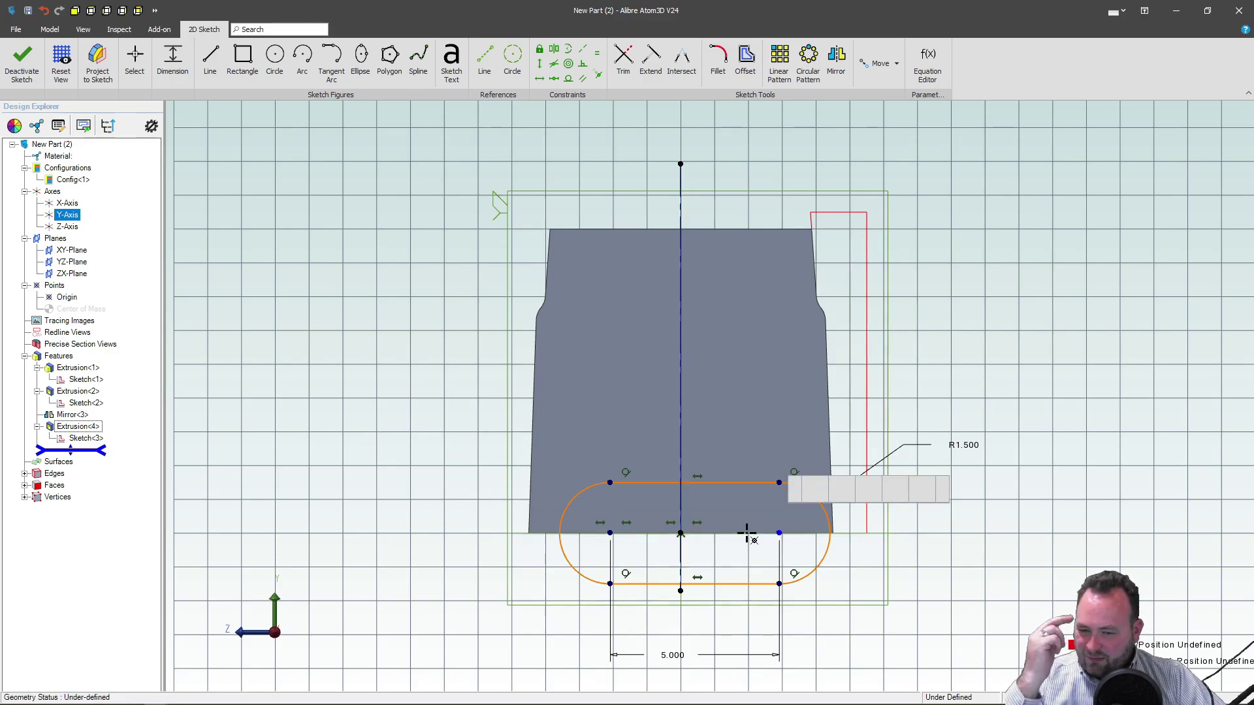
{"action": "left_click", "coordinate": [610, 533]}
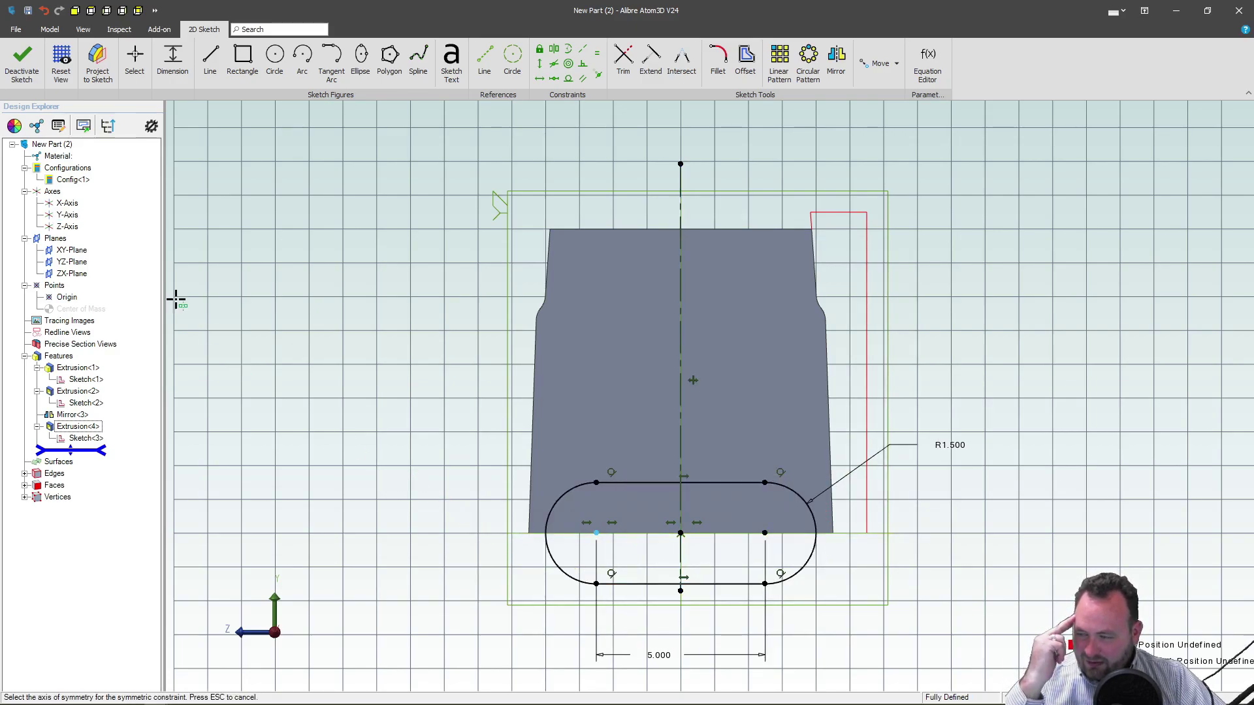
{"action": "left_click", "coordinate": [21, 61]}
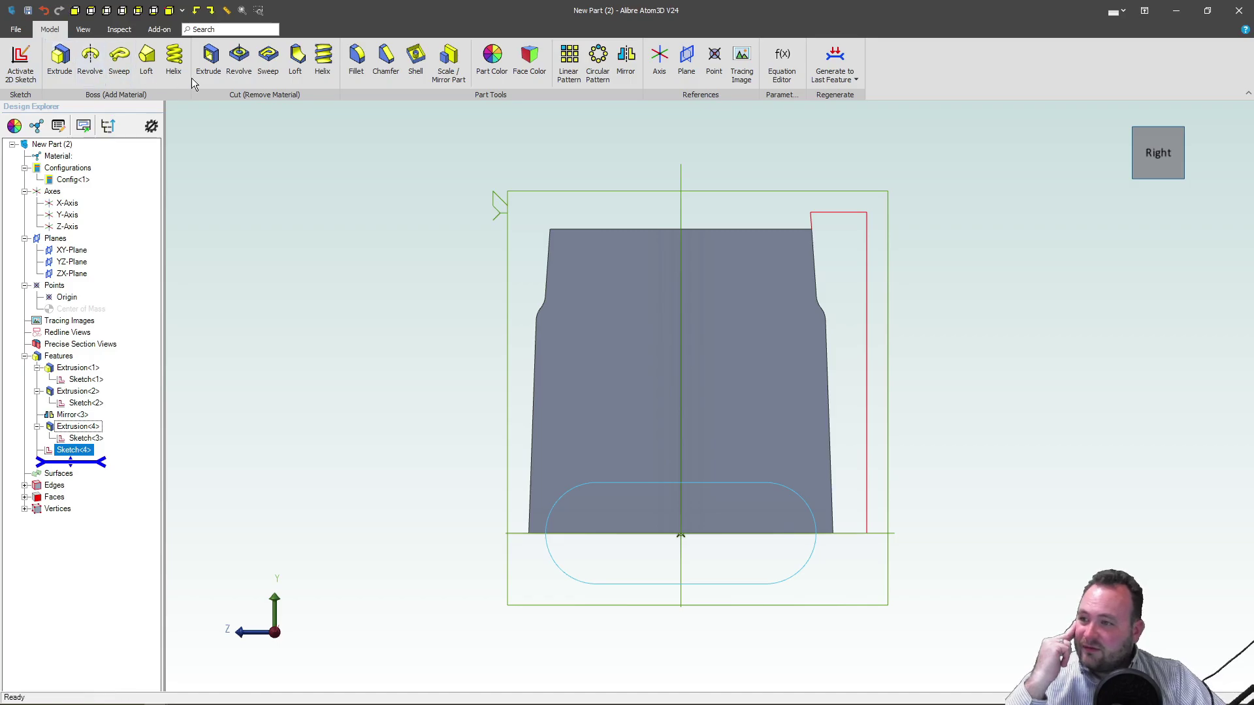
Extrude-cut the YZ-Plane slot sketch through the whole stool with the Through ALL type.
{"action": "left_click", "coordinate": [208, 62]}
{"action": "left_click", "coordinate": [918, 43]}
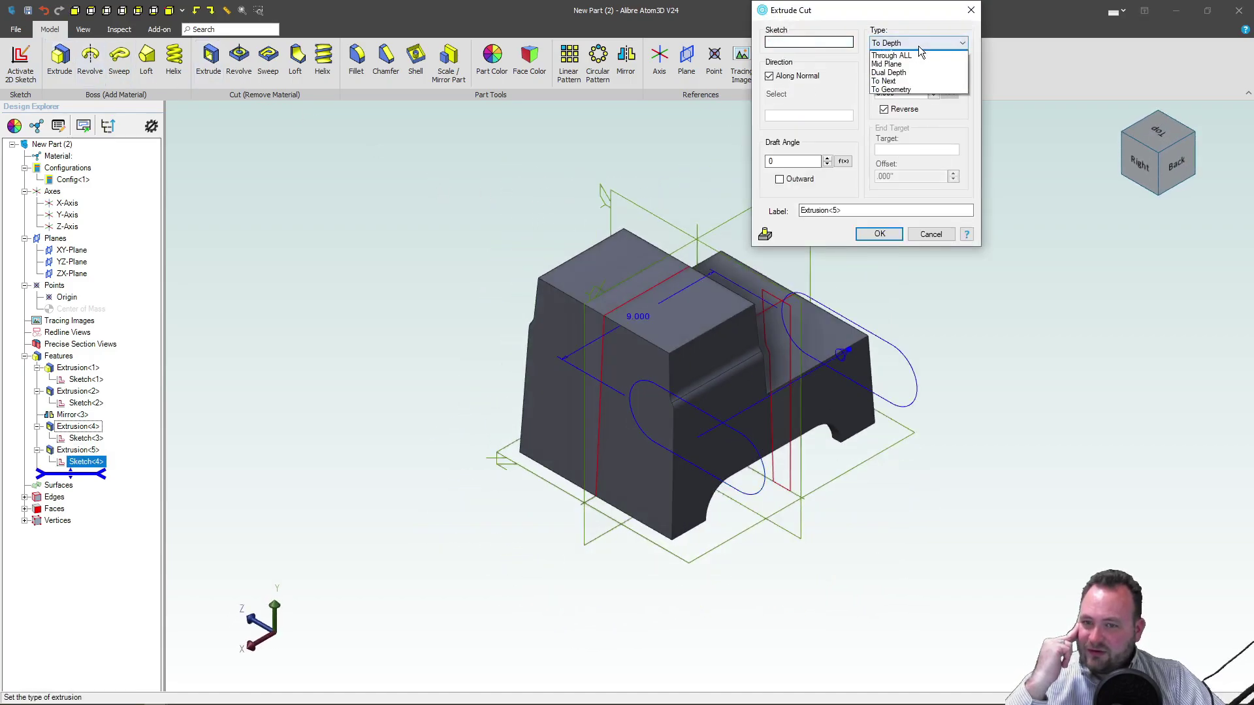
{"action": "left_click", "coordinate": [895, 56]}
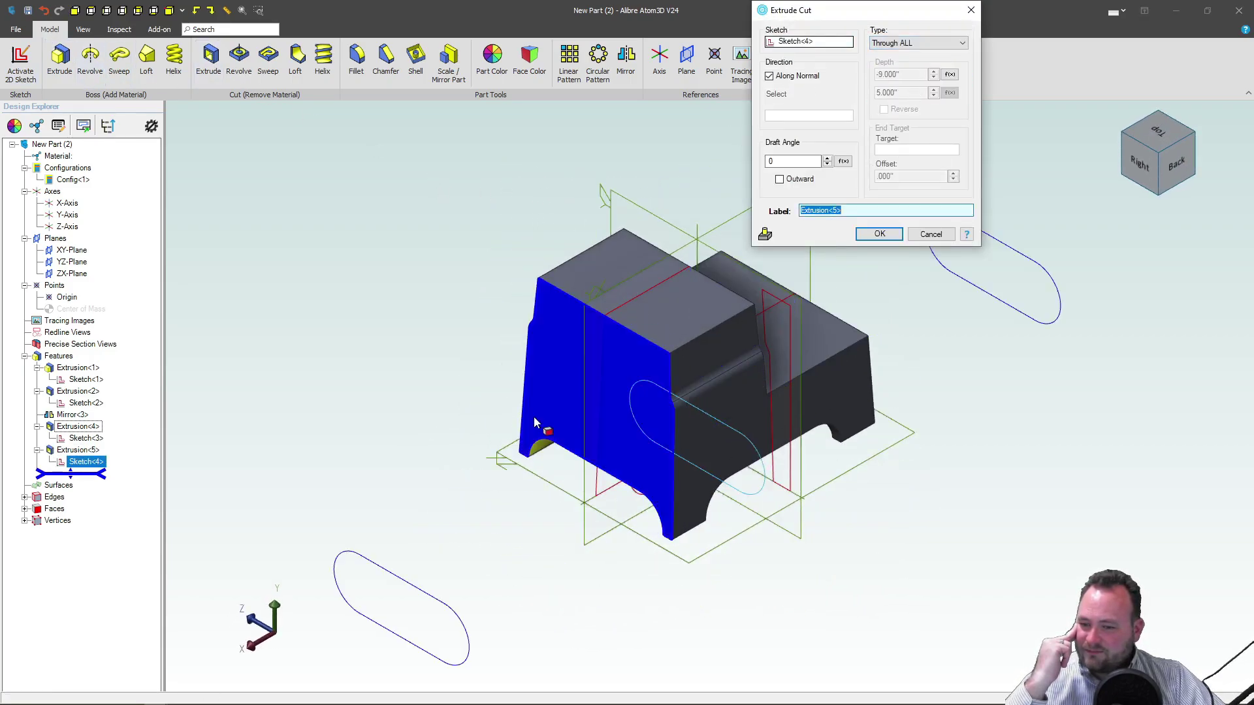
{"action": "left_click", "coordinate": [878, 234]}
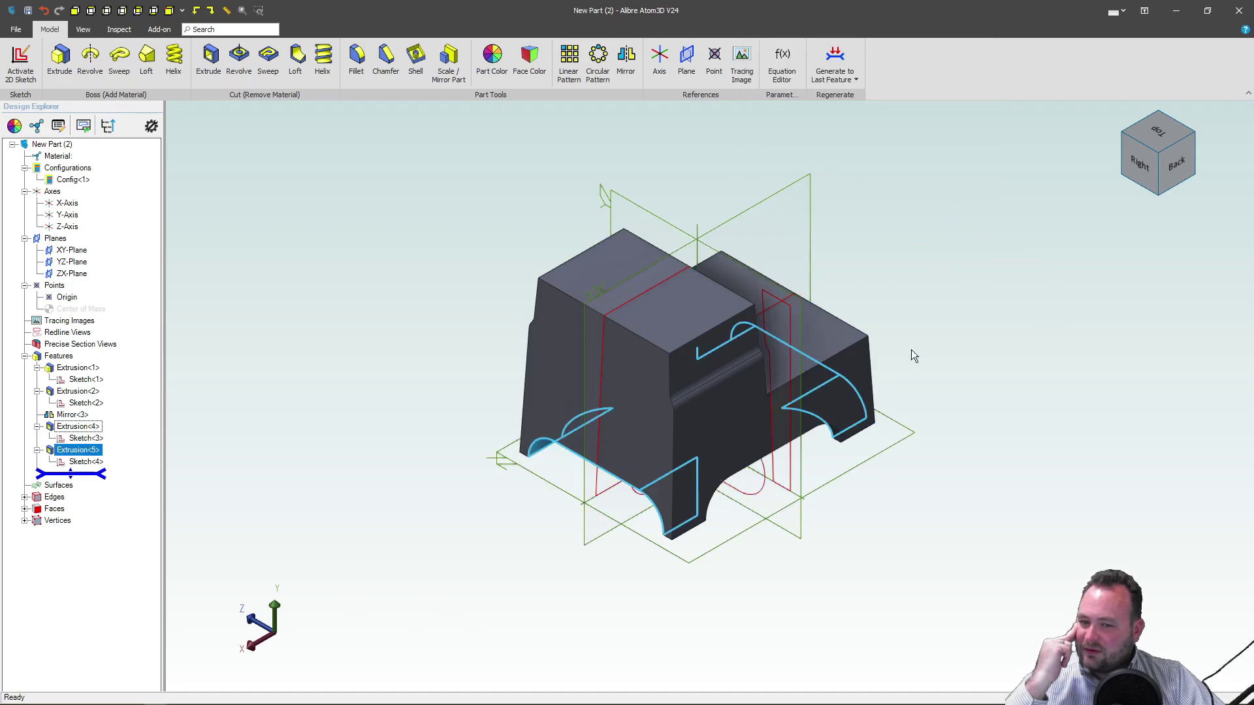
Set up a 0.75 in constant-radius fillet on the lower step's front edge, the inner corner, and the upper step's front and rear edges.
{"action": "right_click_drag", "start_coordinate": [966, 429], "coordinate": [854, 422]}
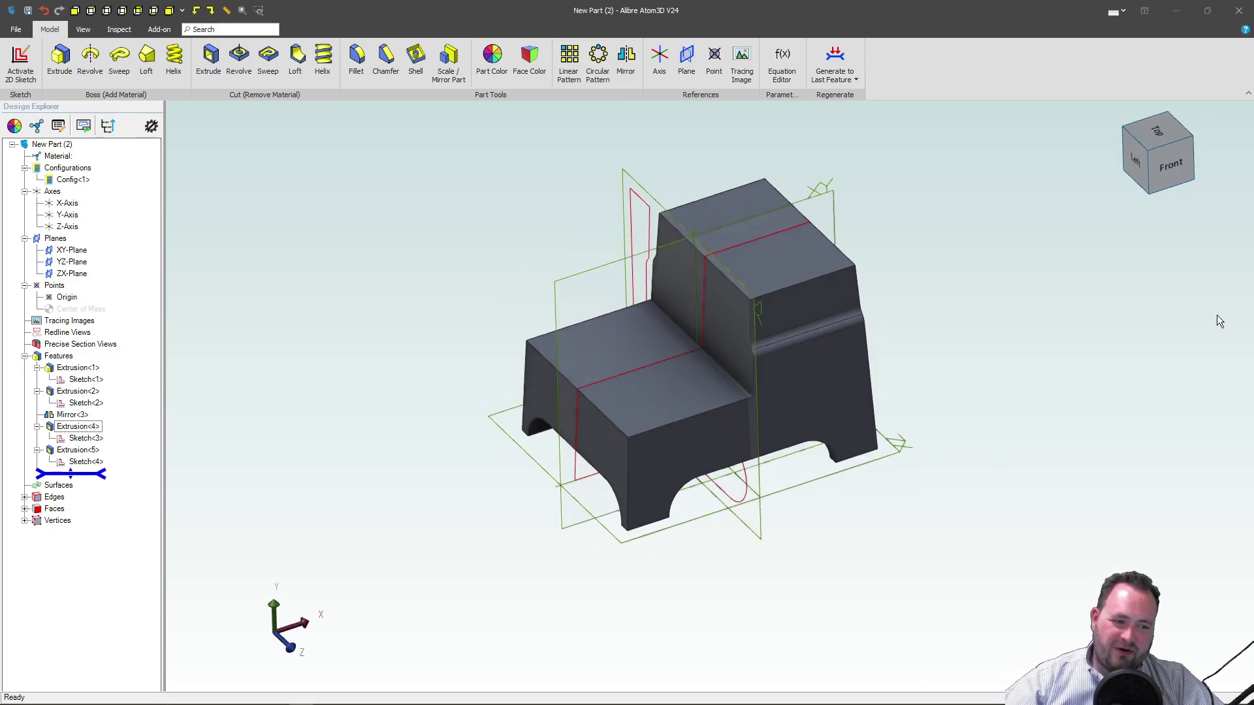
{"action": "left_click", "coordinate": [356, 58]}
{"action": "left_click", "coordinate": [589, 399]}
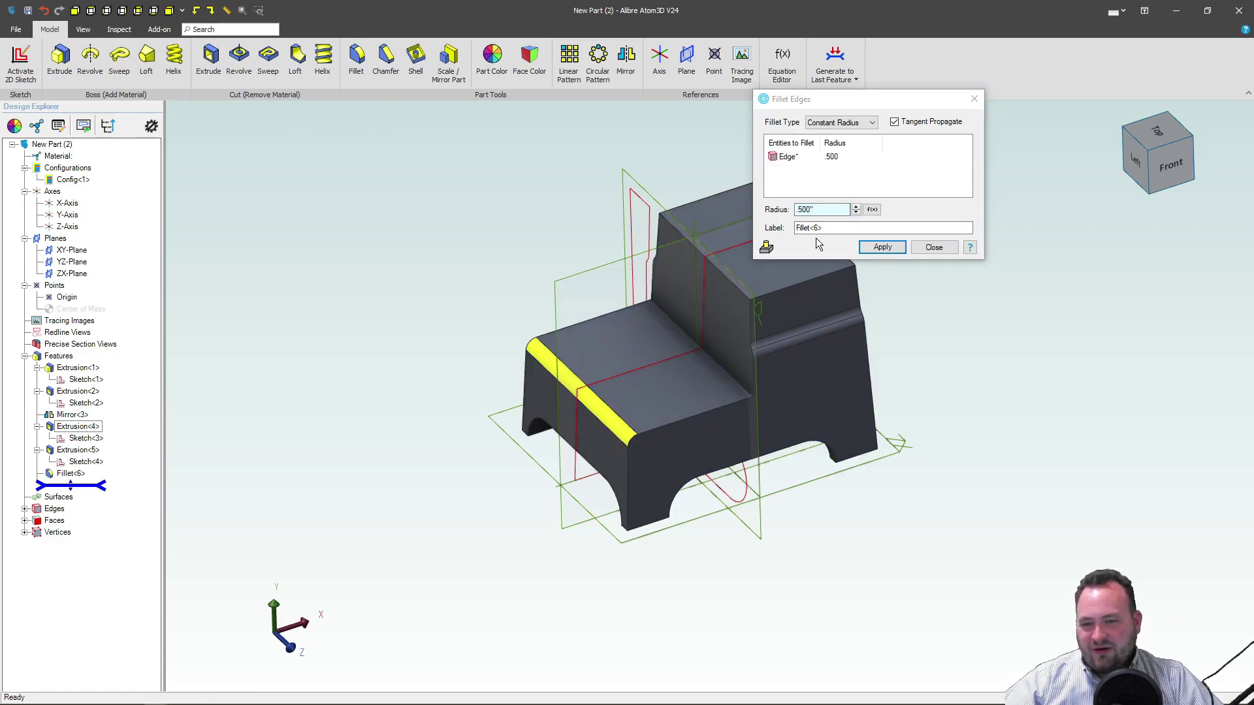
{"action": "left_click", "coordinate": [770, 209]}
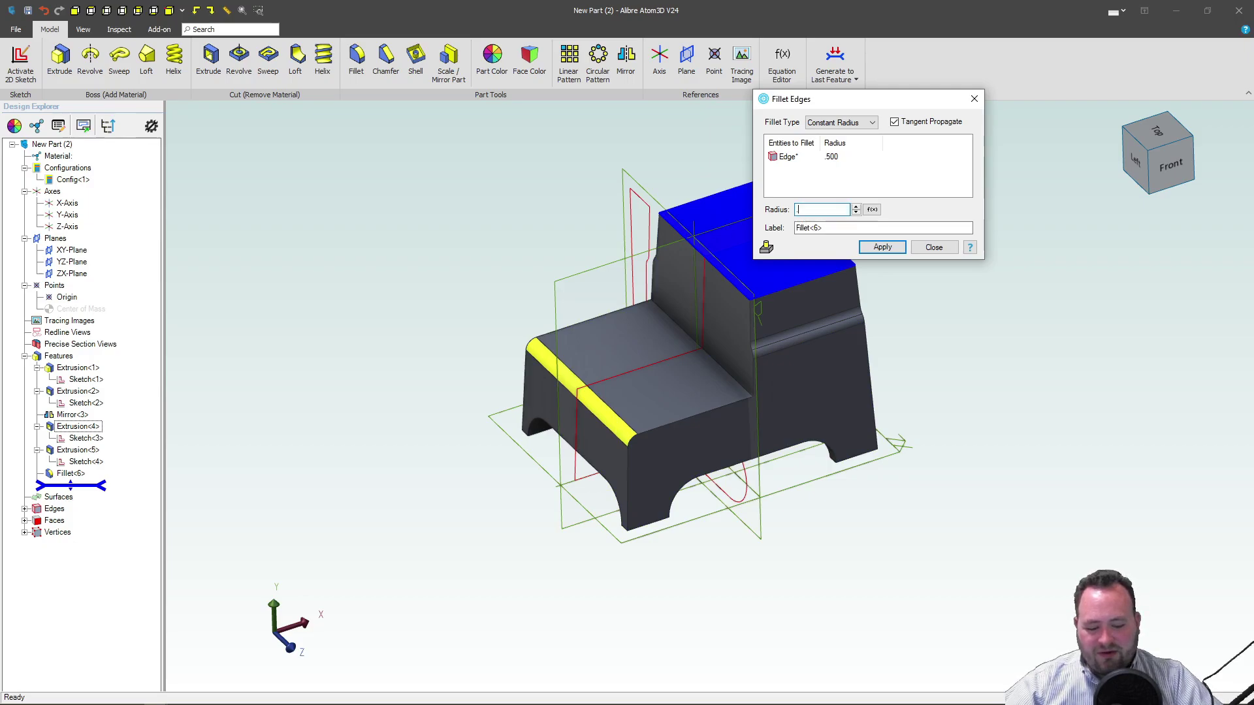
{"action": "left_click", "coordinate": [910, 158]}
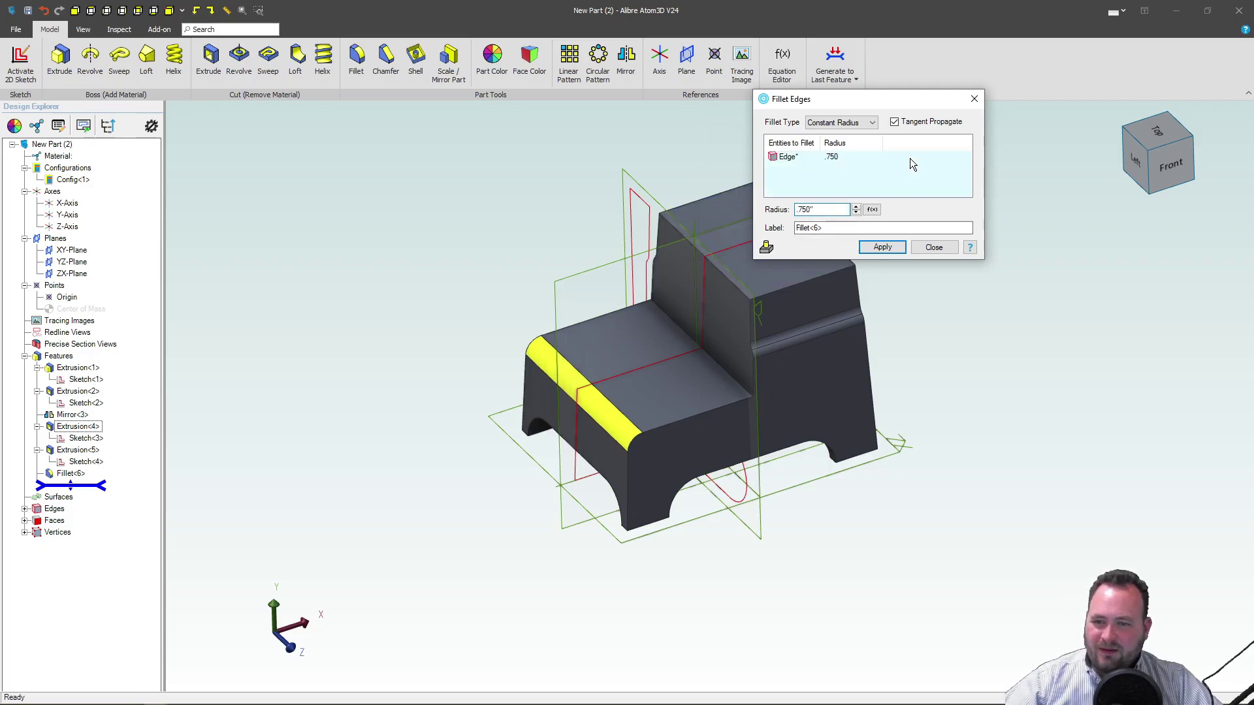
{"action": "left_click", "coordinate": [742, 385]}
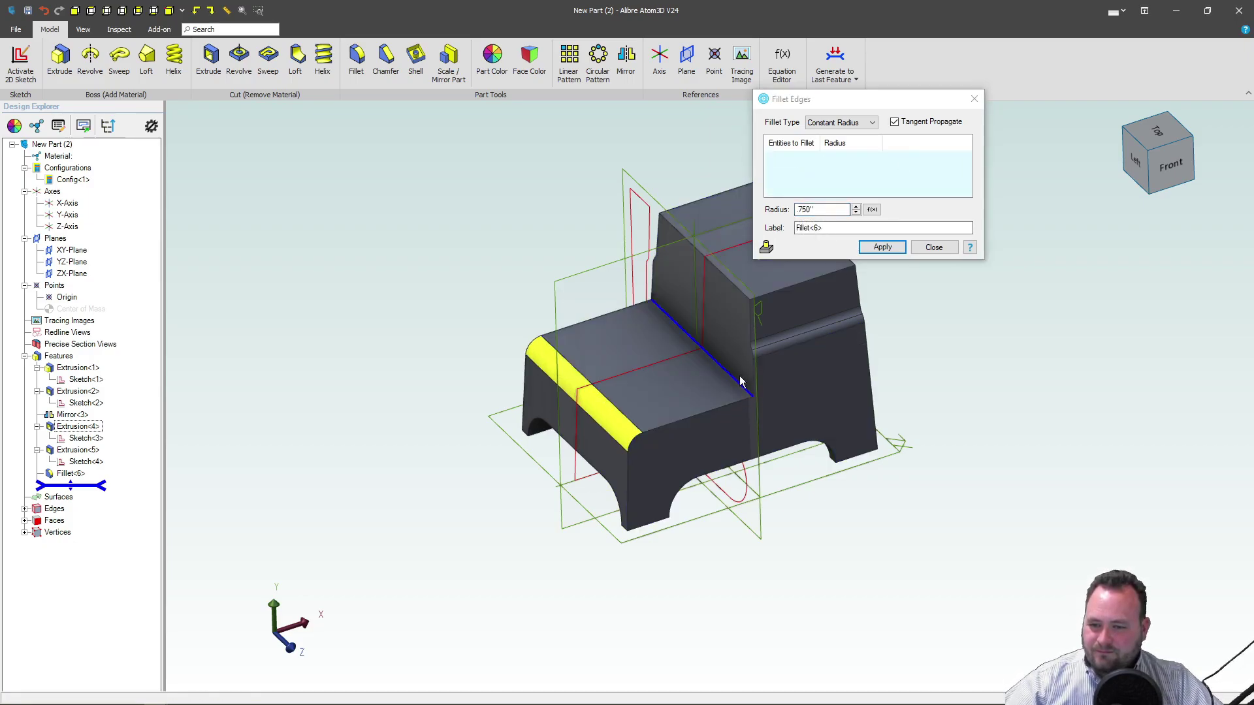
{"action": "left_click", "coordinate": [737, 288]}
{"action": "scroll", "coordinate": [745, 293], "scroll_direction": "down", "scroll_amount": 3}
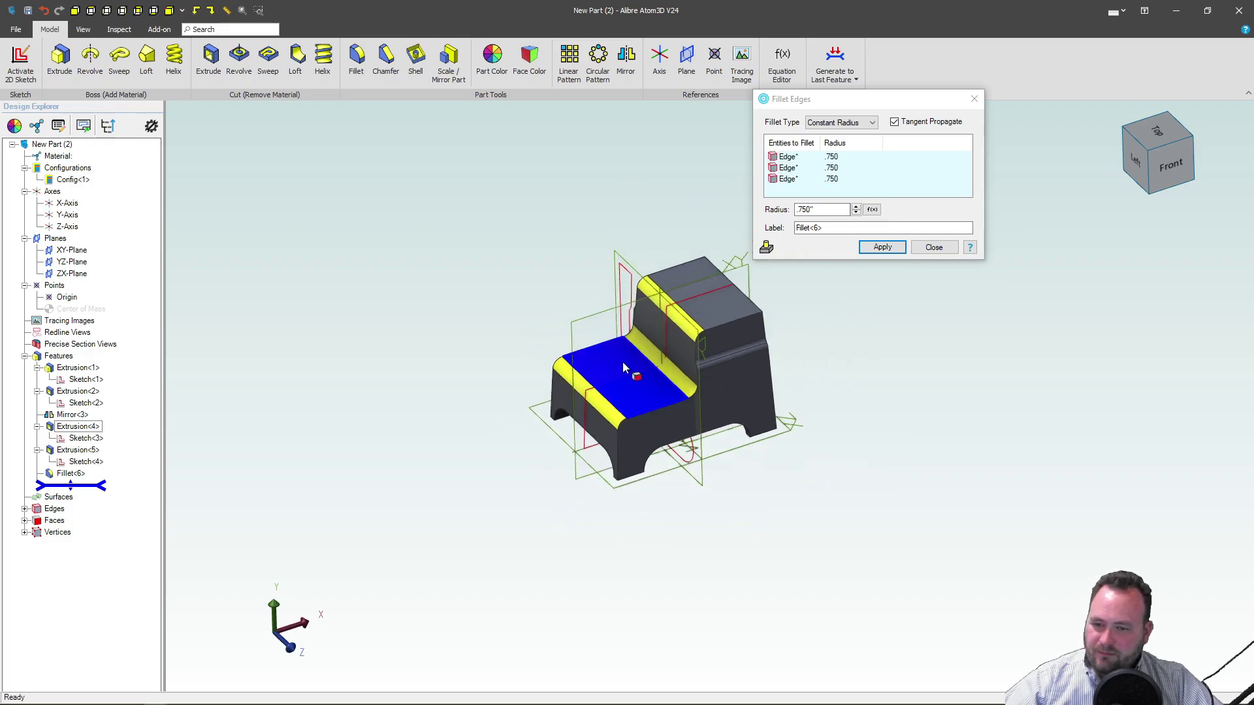
{"action": "left_click", "coordinate": [751, 301]}
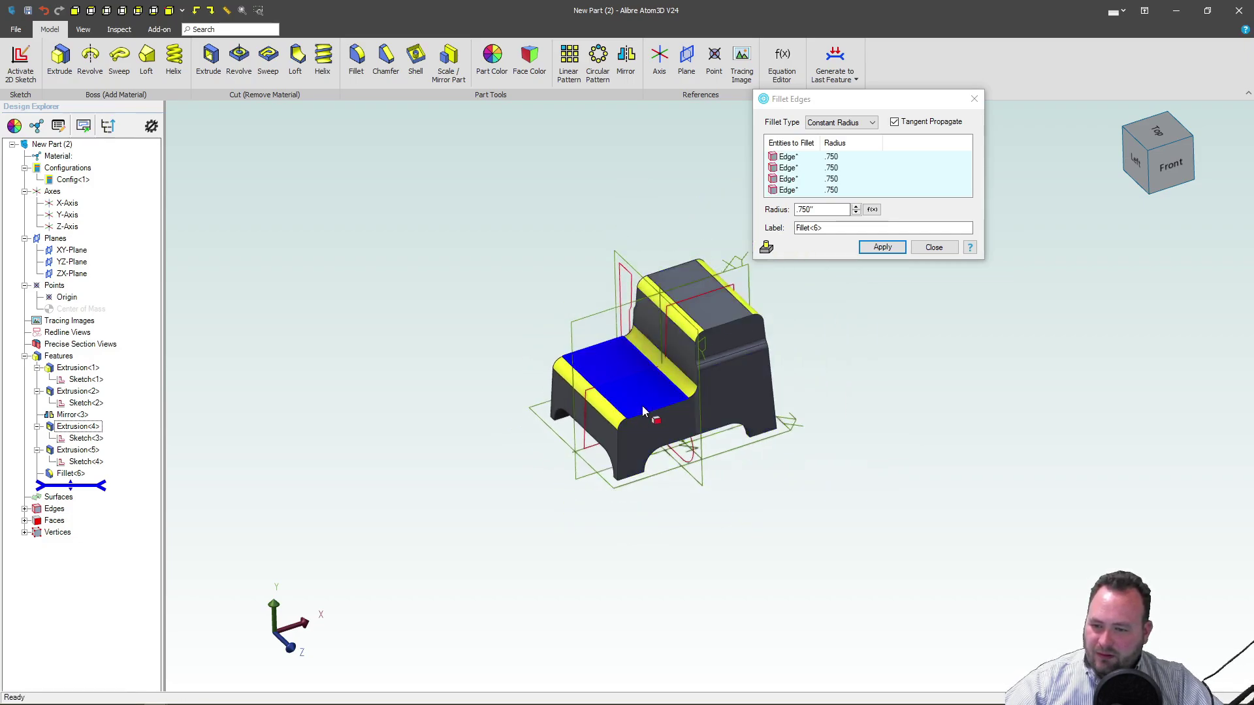
Add the side edges of both steps and the riser's upright side edges to the fillet selection.
{"action": "left_click", "coordinate": [601, 347]}
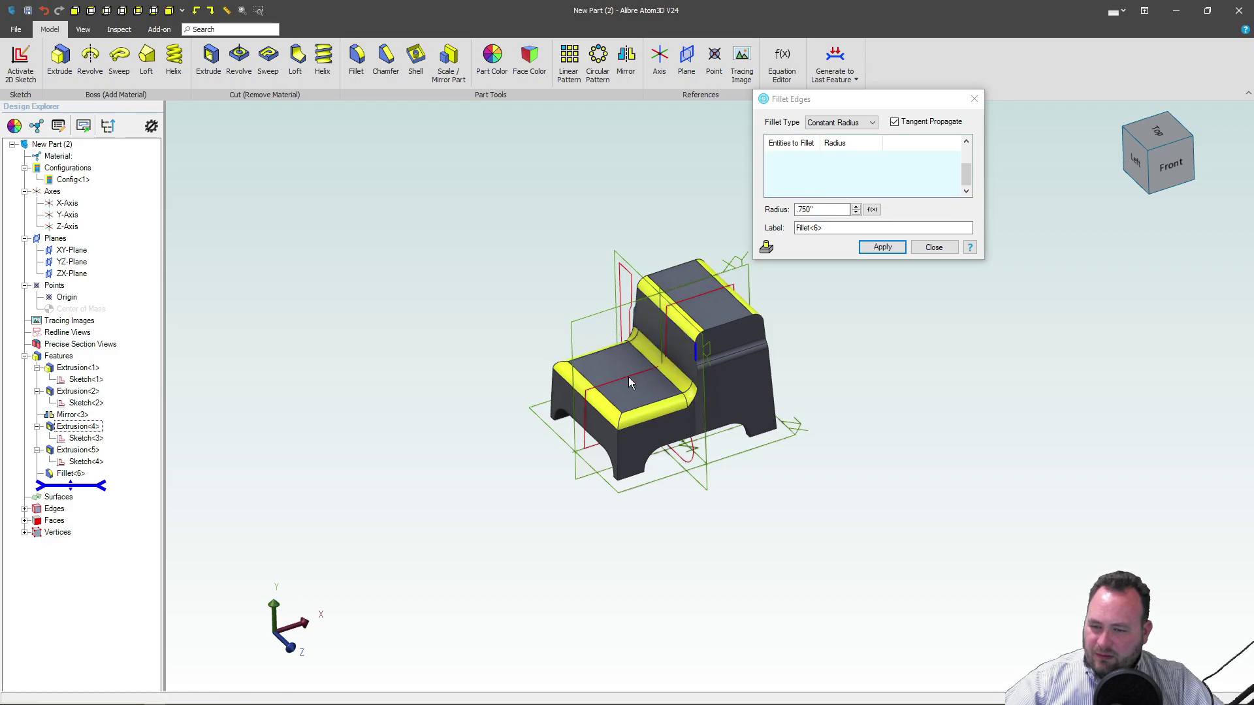
{"action": "left_click", "coordinate": [637, 314]}
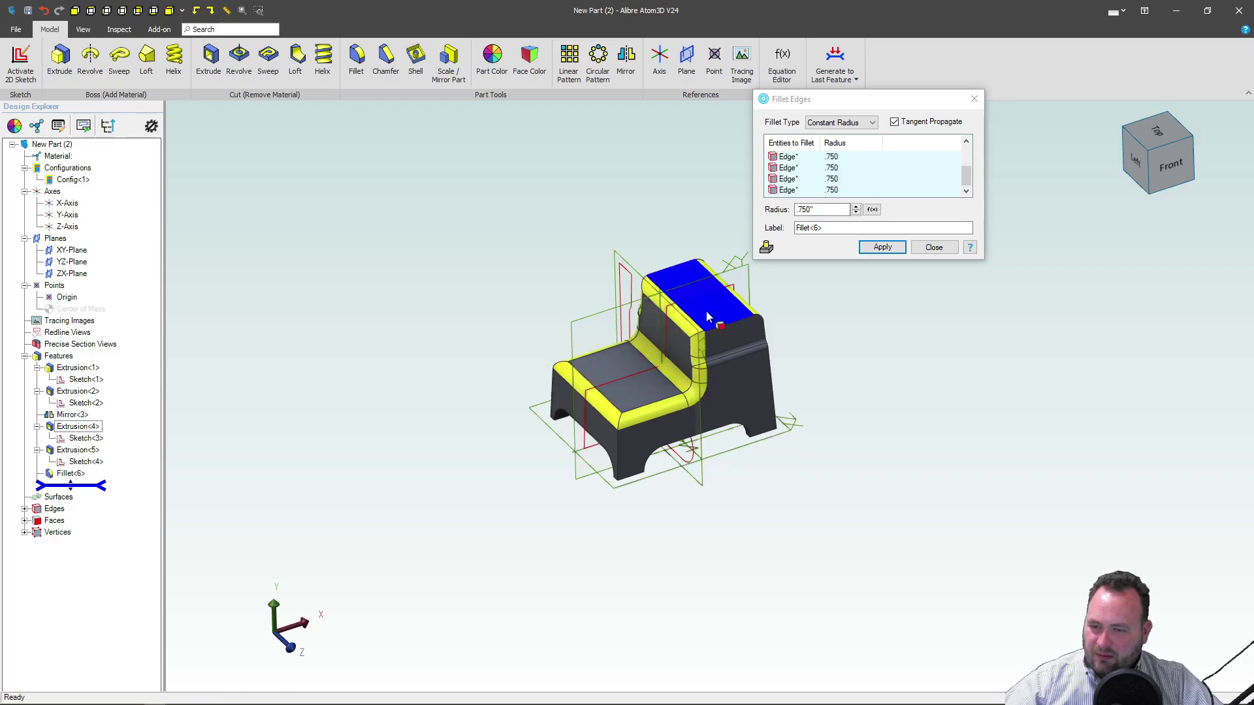
{"action": "left_click", "coordinate": [736, 327]}
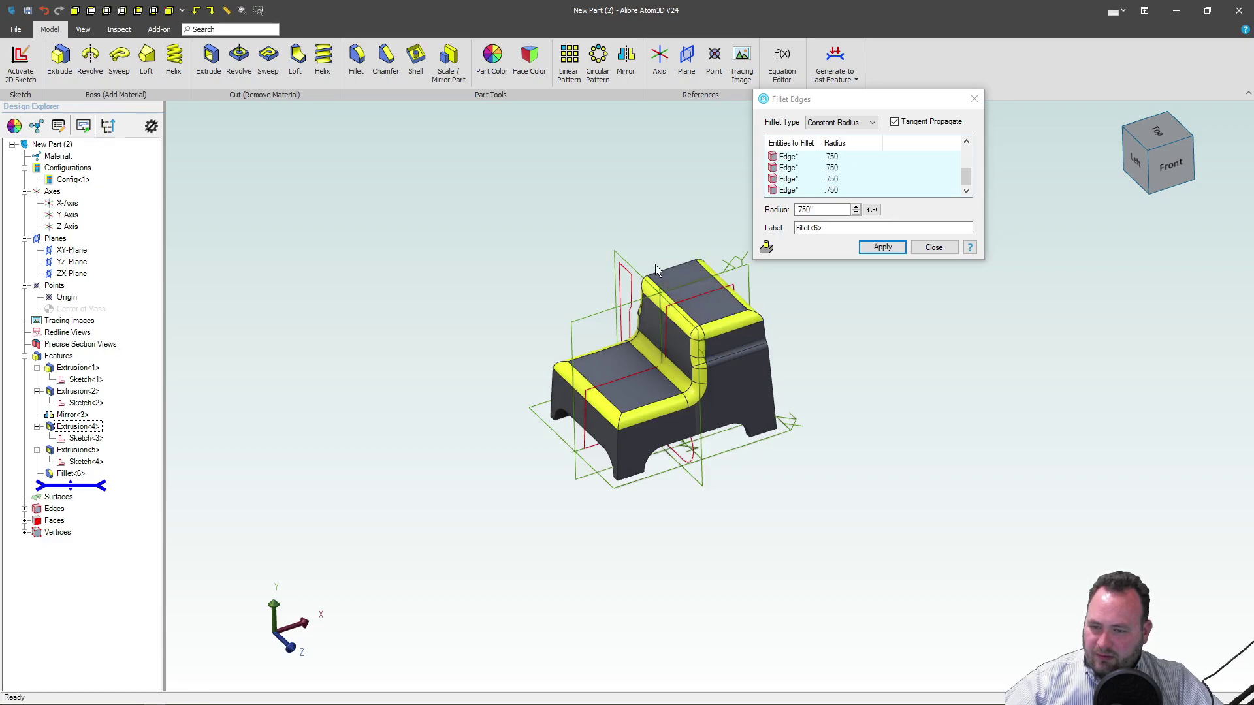
{"action": "left_click", "coordinate": [692, 268]}
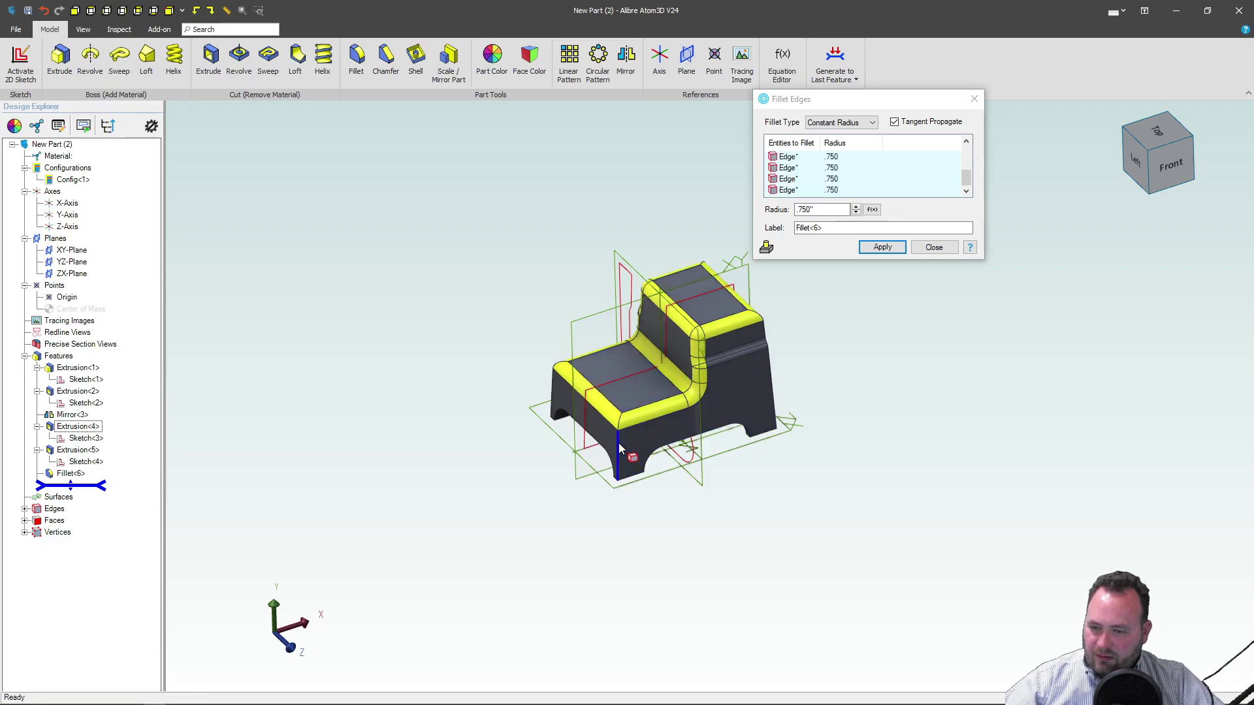
Add the vertical corner edges at the front and back of the stool to the selection and apply the fillet.
{"action": "middle_click_drag", "start_coordinate": [568, 389], "coordinate": [716, 390]}
{"action": "left_click", "coordinate": [686, 400]}
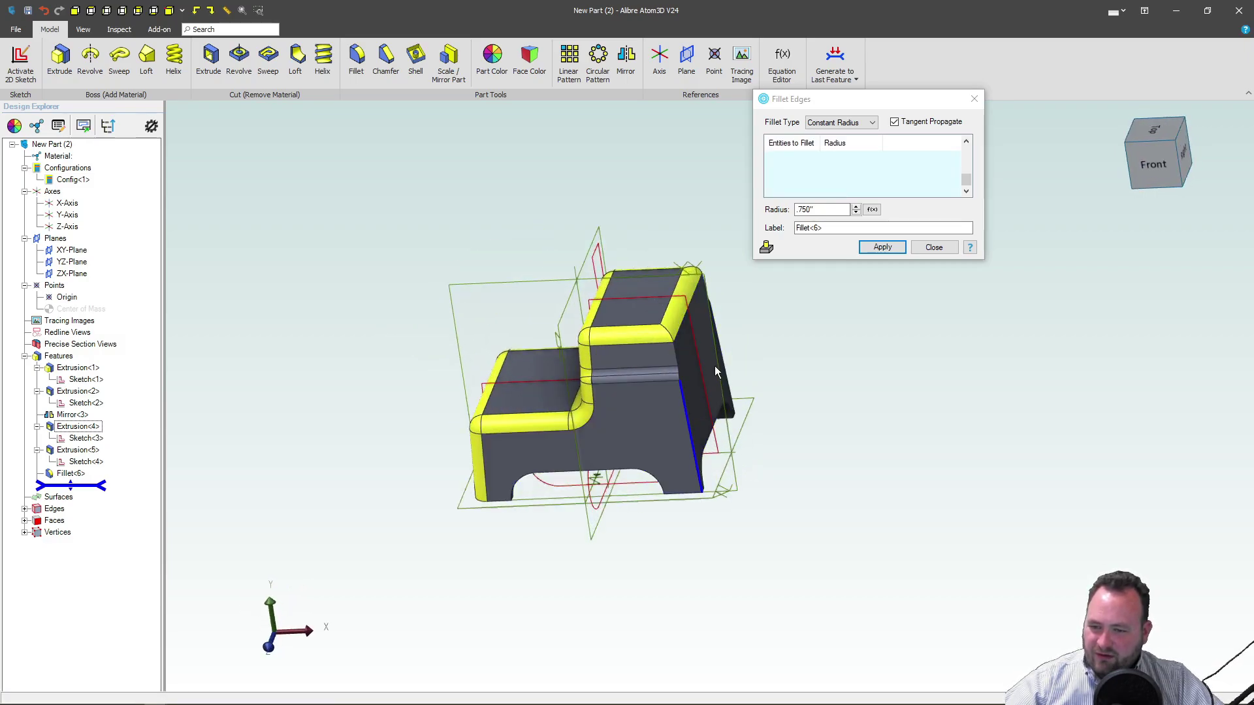
{"action": "left_click", "coordinate": [727, 359]}
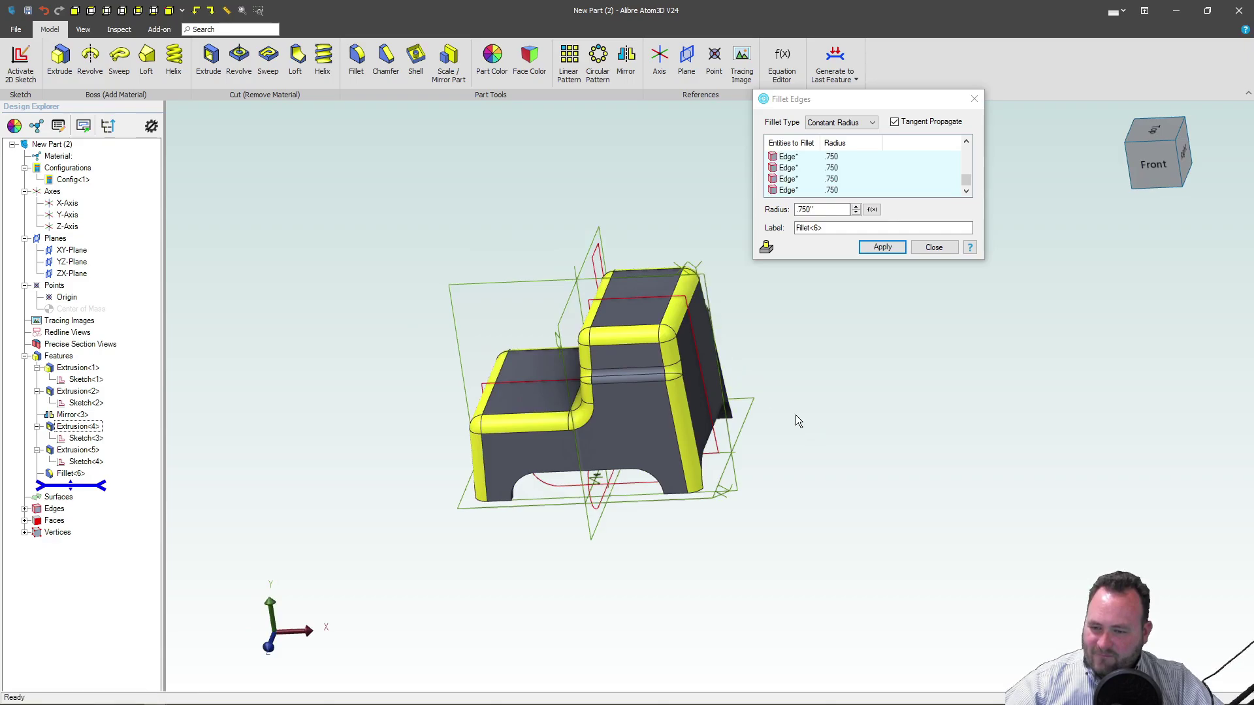
{"action": "middle_click_drag", "start_coordinate": [796, 414], "coordinate": [508, 403]}
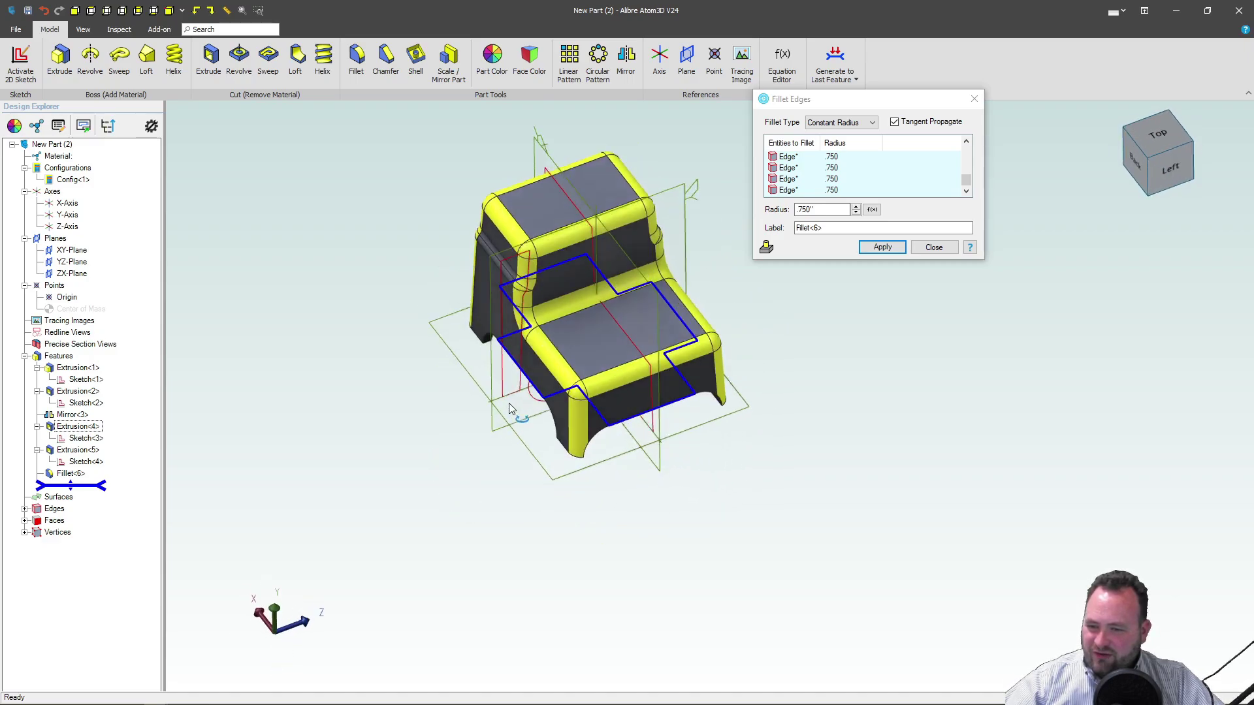
{"action": "left_click", "coordinate": [864, 251]}
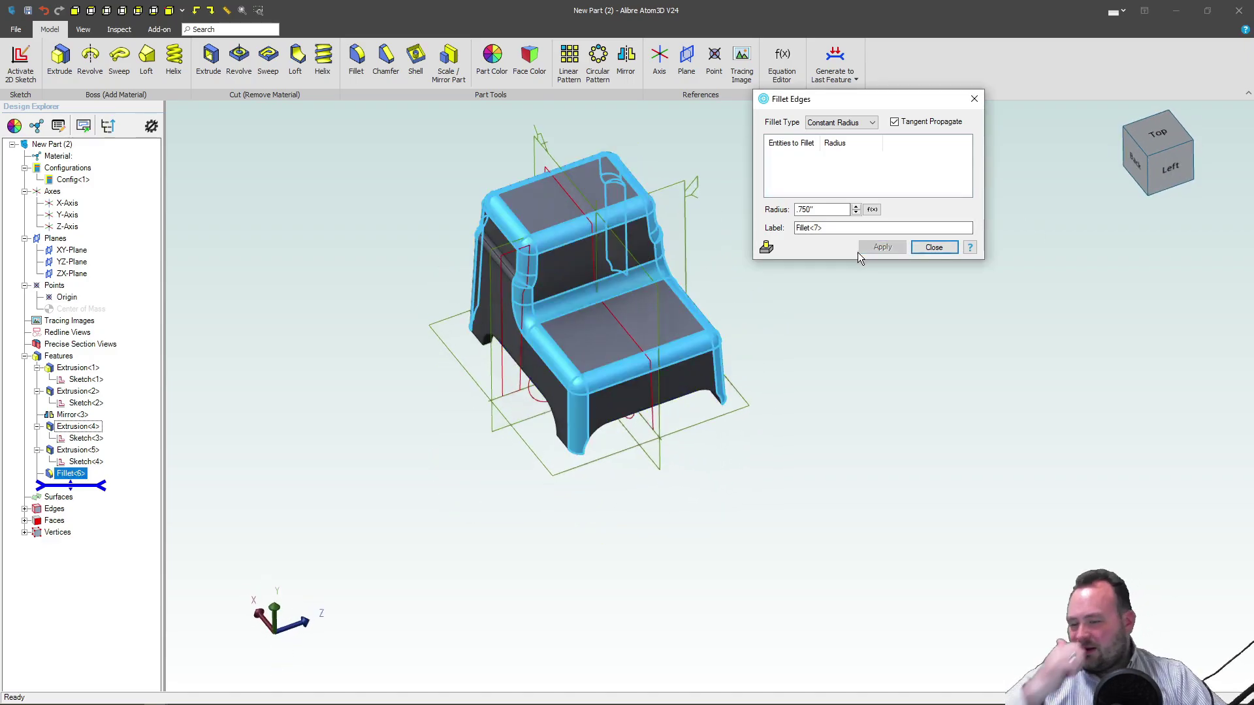
{"action": "left_click", "coordinate": [933, 248]}
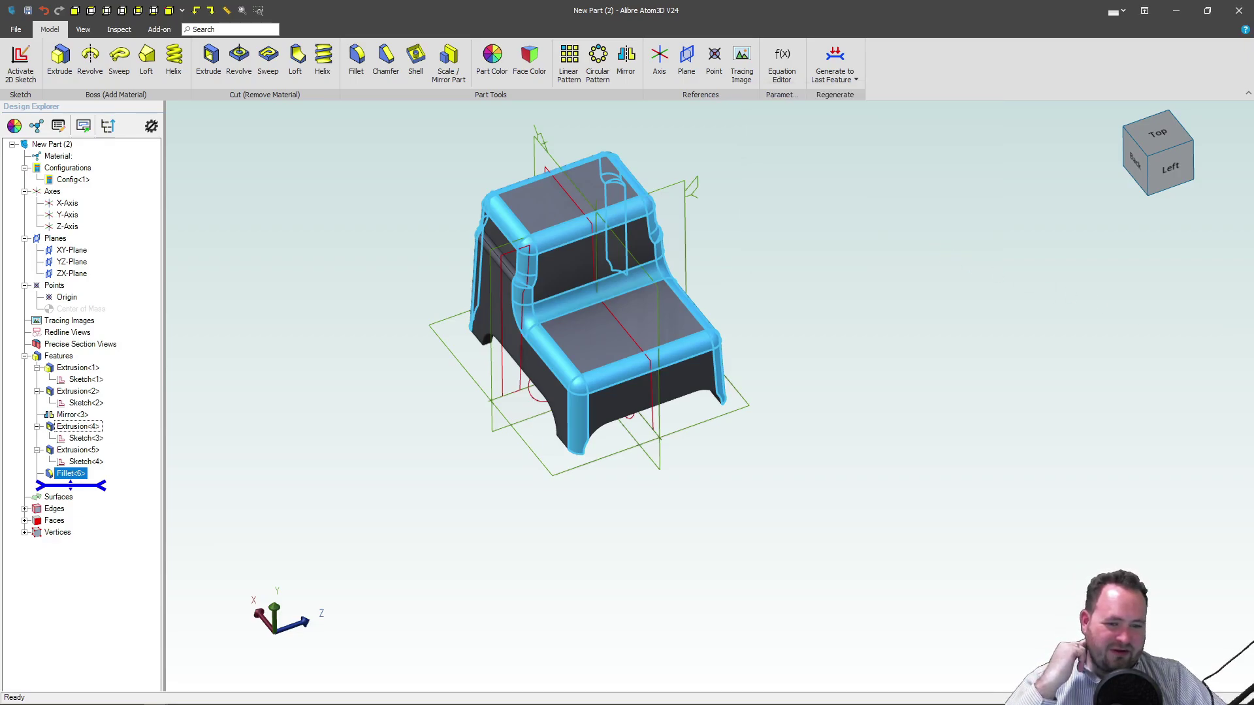
Start a 2D sketch on the flat top face of the upper step.
{"action": "left_click", "coordinate": [475, 347]}
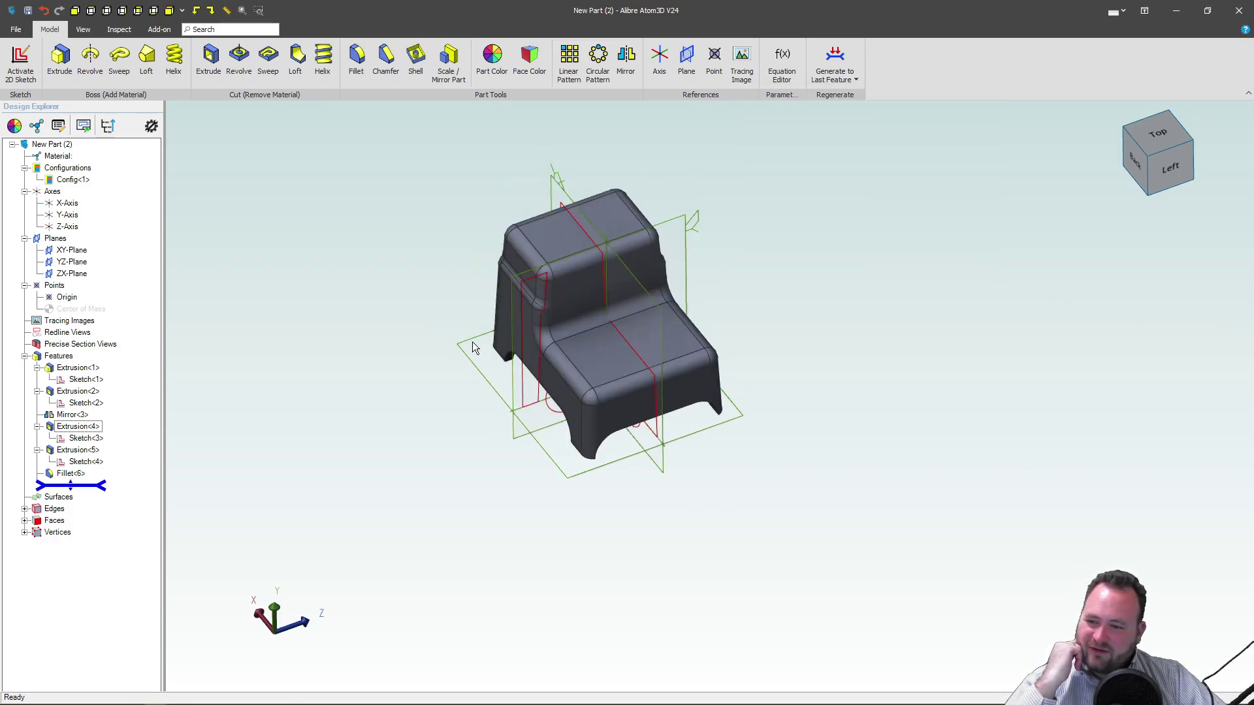
{"action": "scroll", "coordinate": [492, 227], "scroll_direction": "up", "scroll_amount": 4}
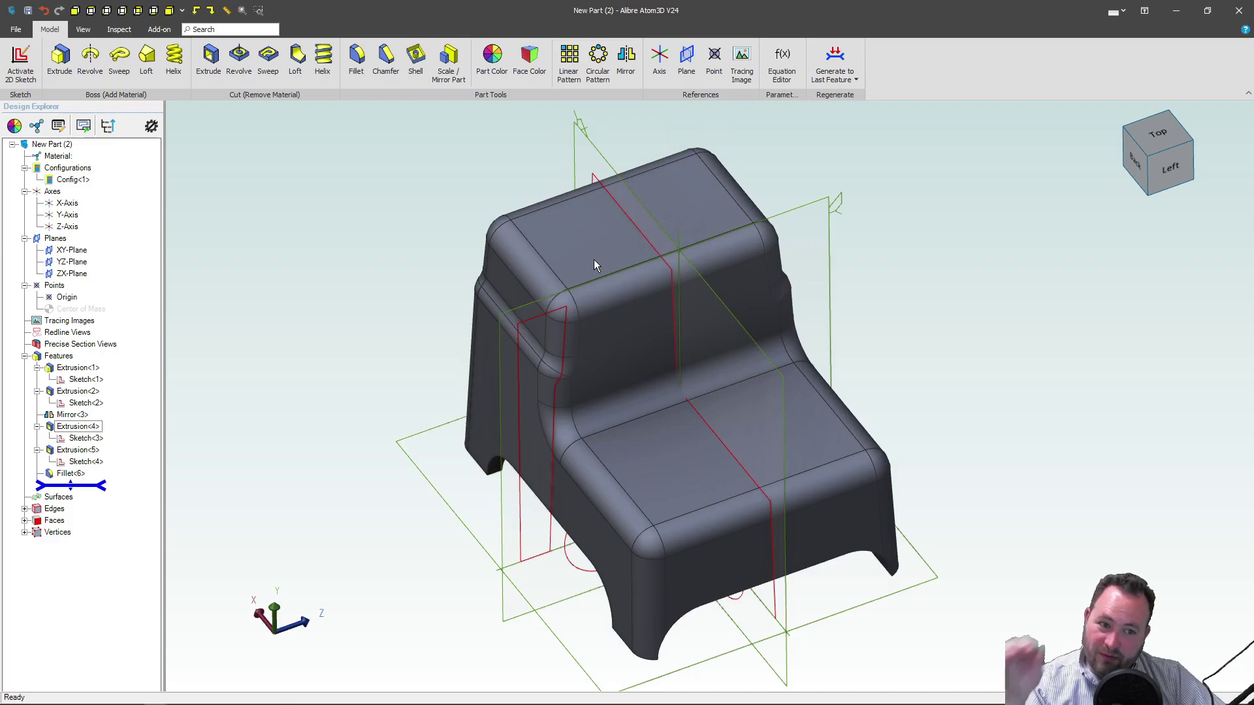
{"action": "left_click", "coordinate": [635, 264]}
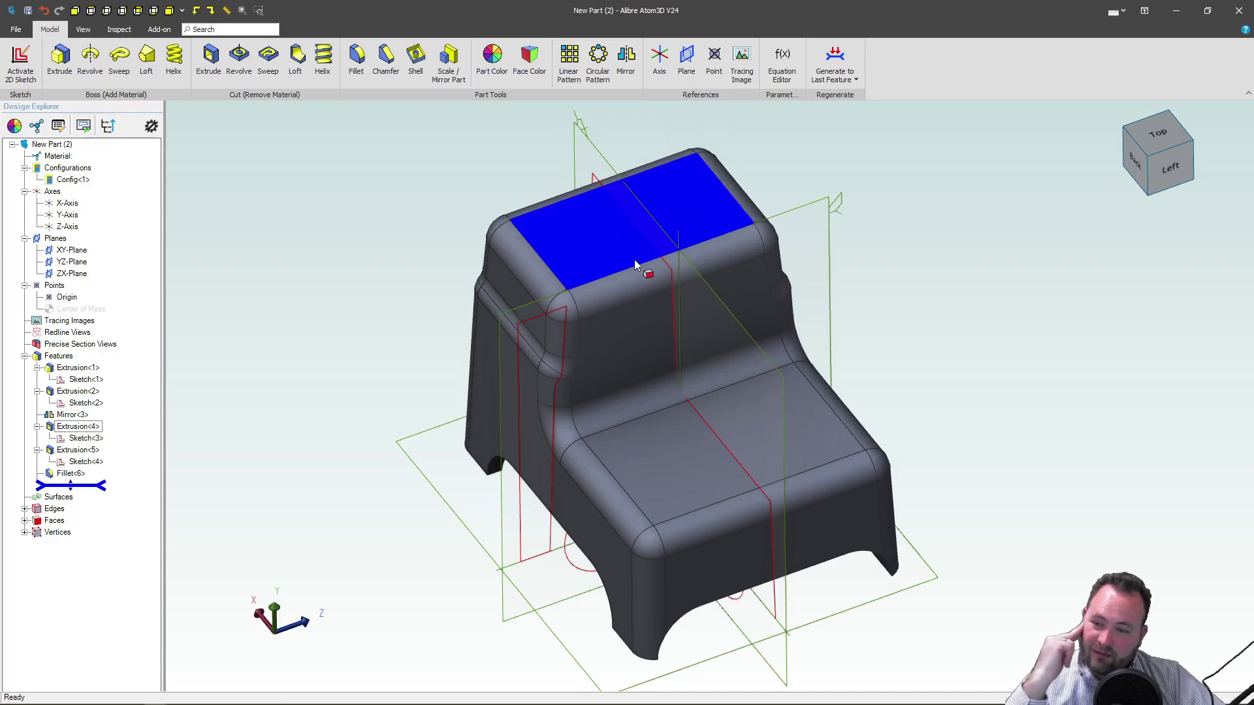
{"action": "left_click", "coordinate": [21, 61]}
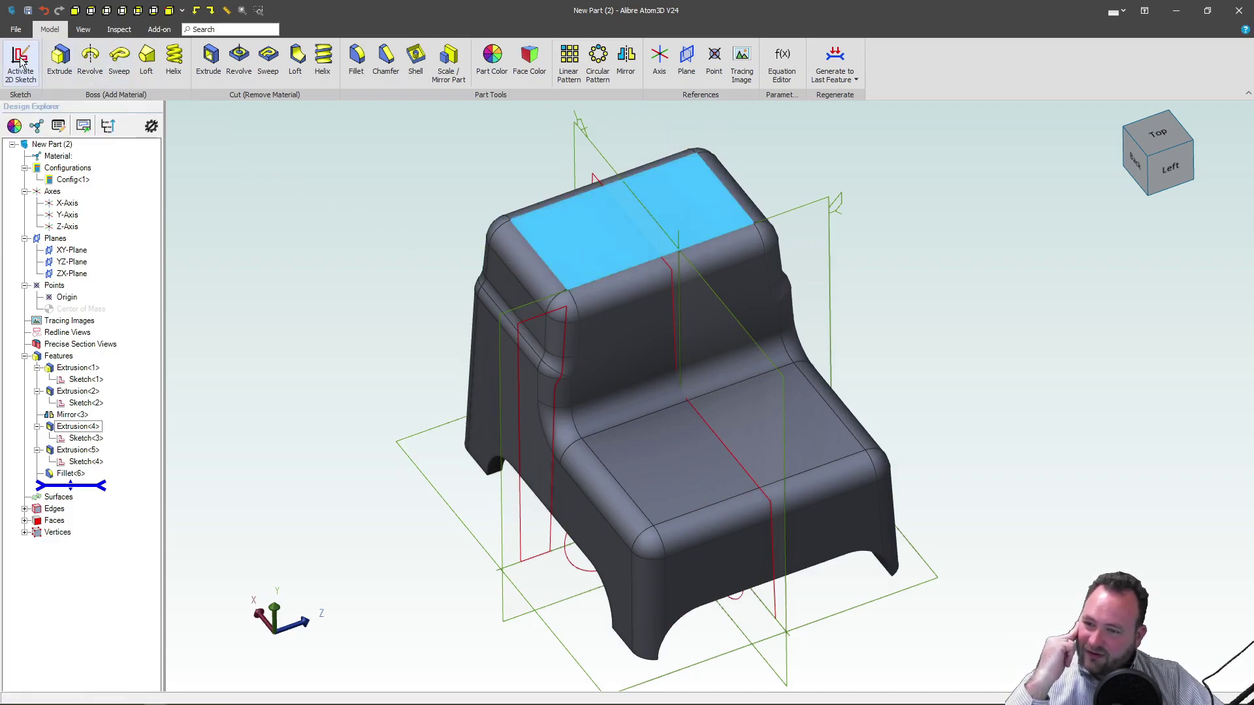
{"action": "scroll", "coordinate": [979, 235], "scroll_direction": "up", "scroll_amount": 3}
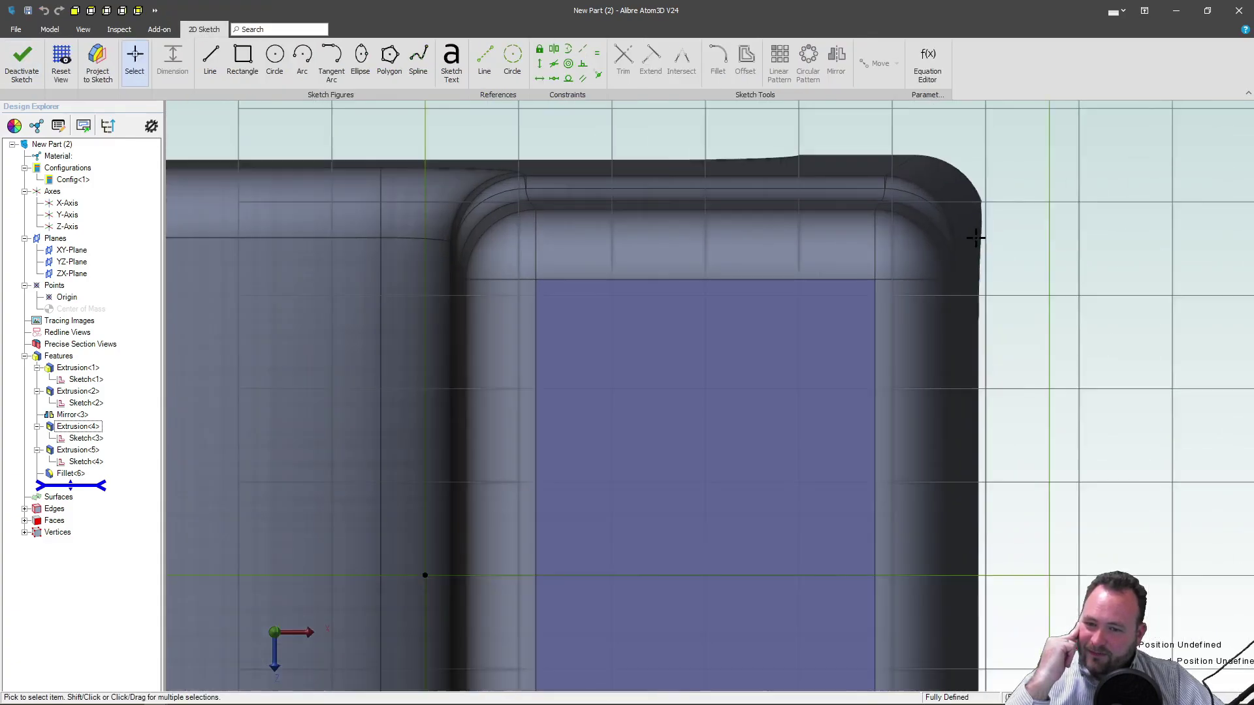
Draw a six-sided polygon around a helper circle near the top face's outer corner, with sides about 1 in long.
{"action": "left_click", "coordinate": [389, 57]}
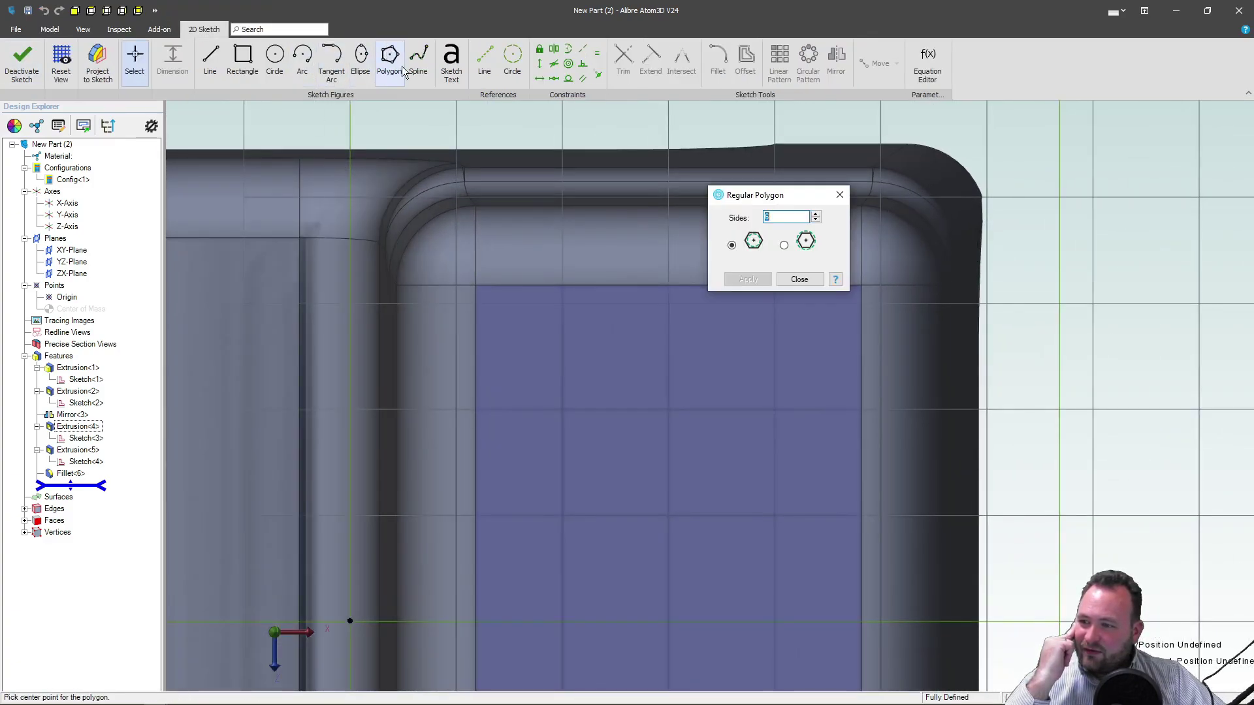
{"action": "left_click", "coordinate": [778, 383]}
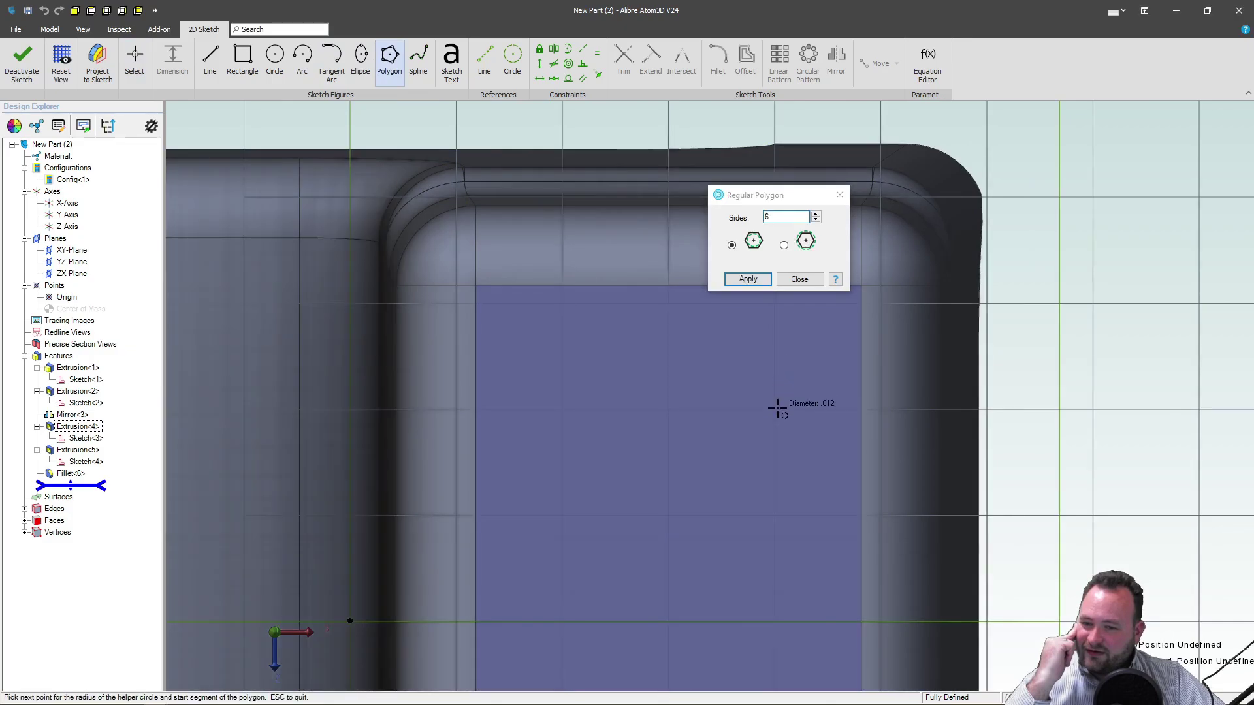
{"action": "left_click", "coordinate": [798, 470]}
{"action": "left_click", "coordinate": [748, 279]}
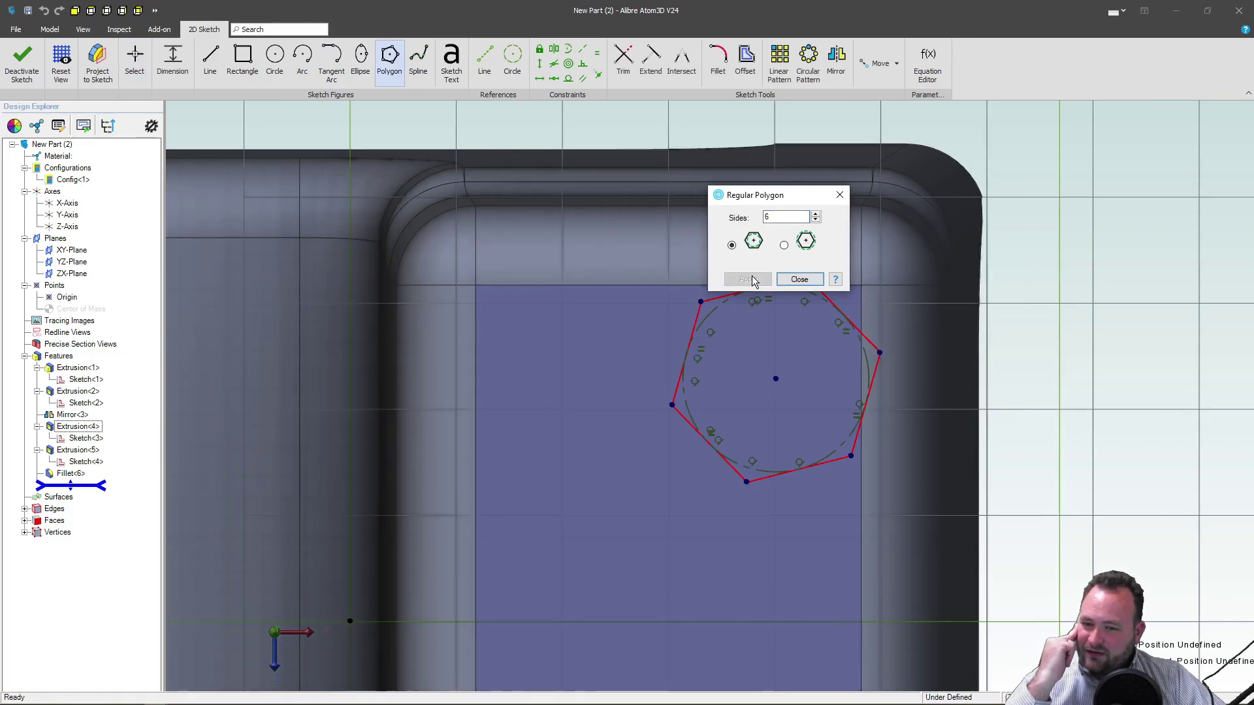
{"action": "scroll", "coordinate": [693, 359], "scroll_direction": "down", "scroll_amount": 1}
{"action": "left_click", "coordinate": [802, 280]}
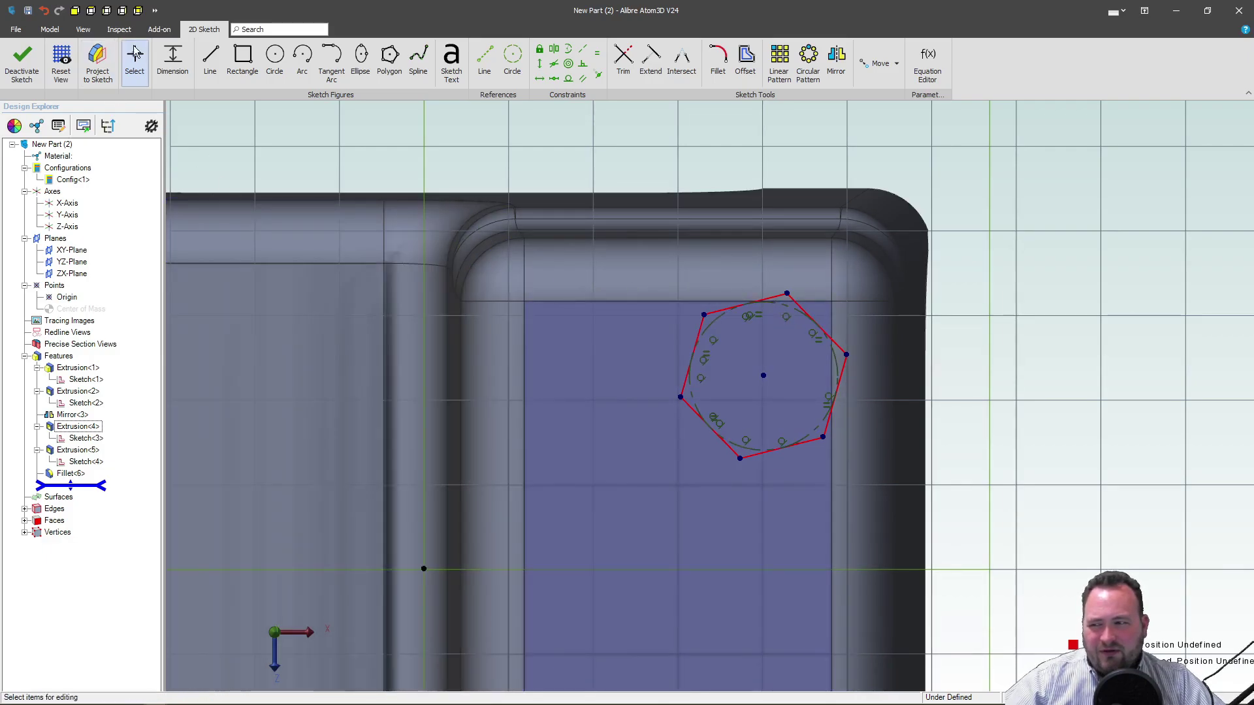
Dimension the hexagon's side length between two adjacent vertices as 0.5 in.
{"action": "left_click", "coordinate": [98, 62]}
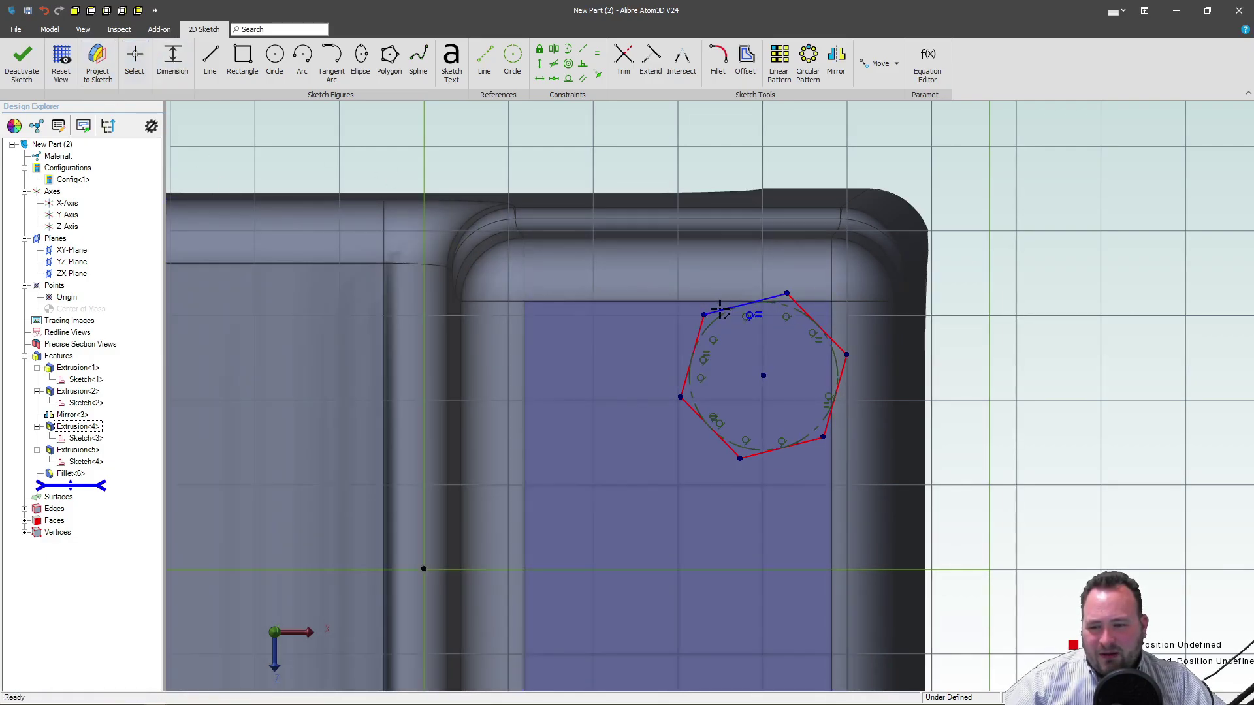
{"action": "left_click", "coordinate": [702, 314]}
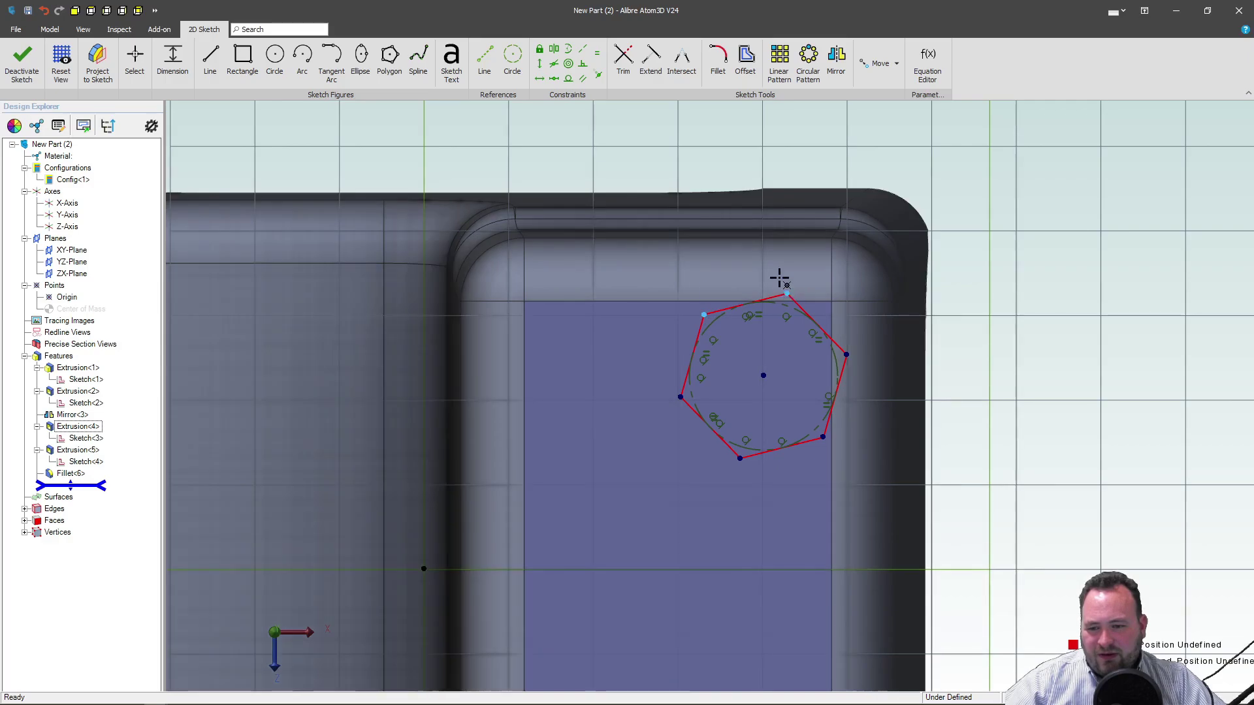
{"action": "left_click", "coordinate": [786, 295]}
{"action": "left_click", "coordinate": [692, 263]}
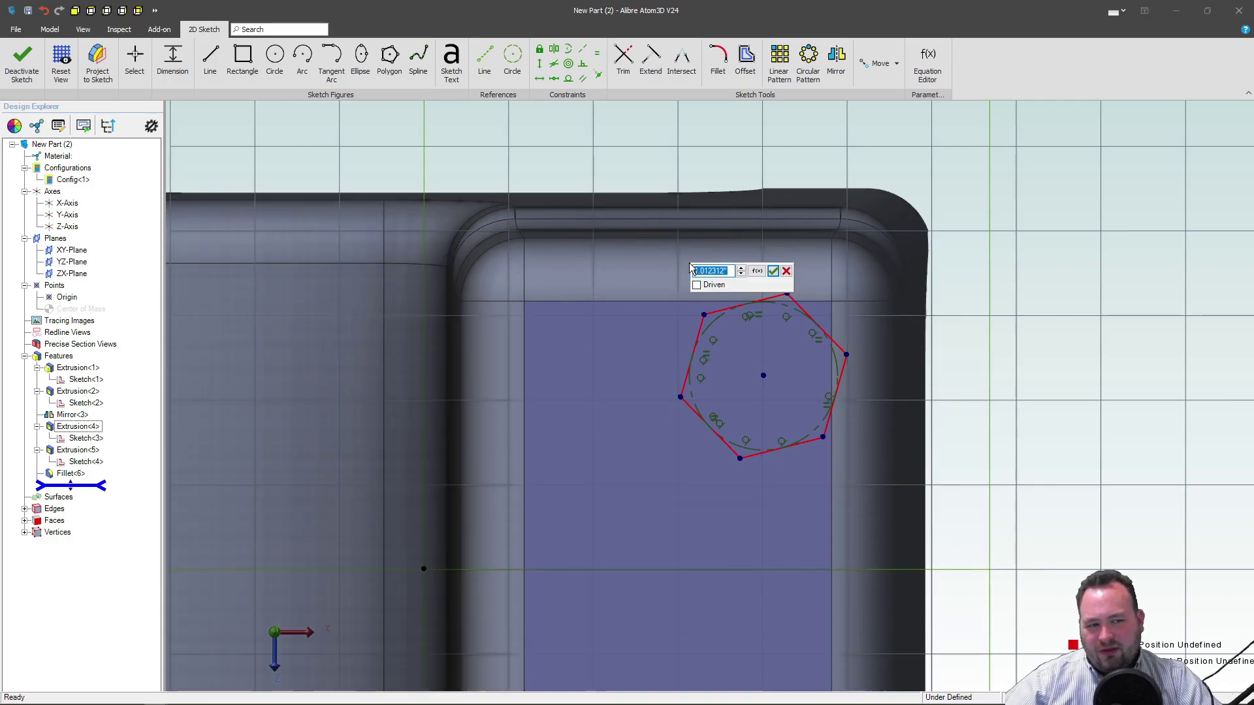
{"action": "type", "text": ".5"}
{"action": "key", "text": "Return"}
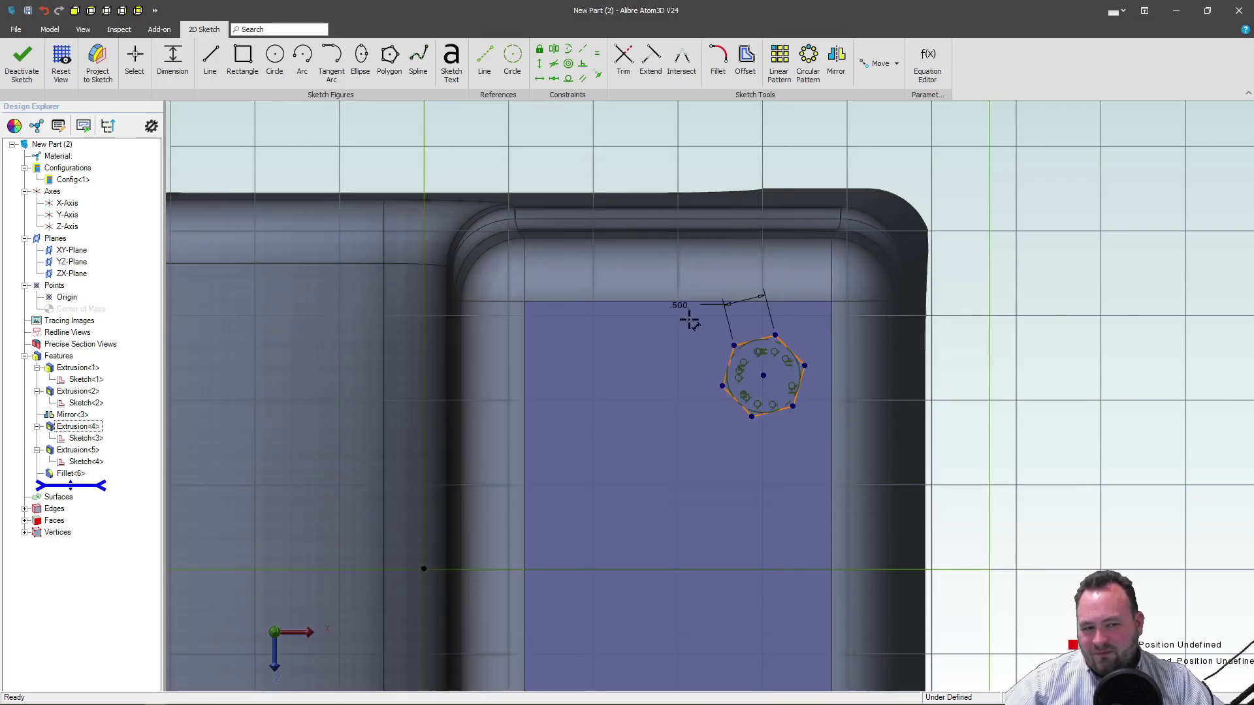
Dimension the horizontal distance from the origin to the hexagon's centre as 4.25 in and change it to 4.5 in.
{"action": "scroll", "coordinate": [671, 334], "scroll_direction": "down", "scroll_amount": 5}
{"action": "scroll", "coordinate": [512, 449], "scroll_direction": "up", "scroll_amount": 3}
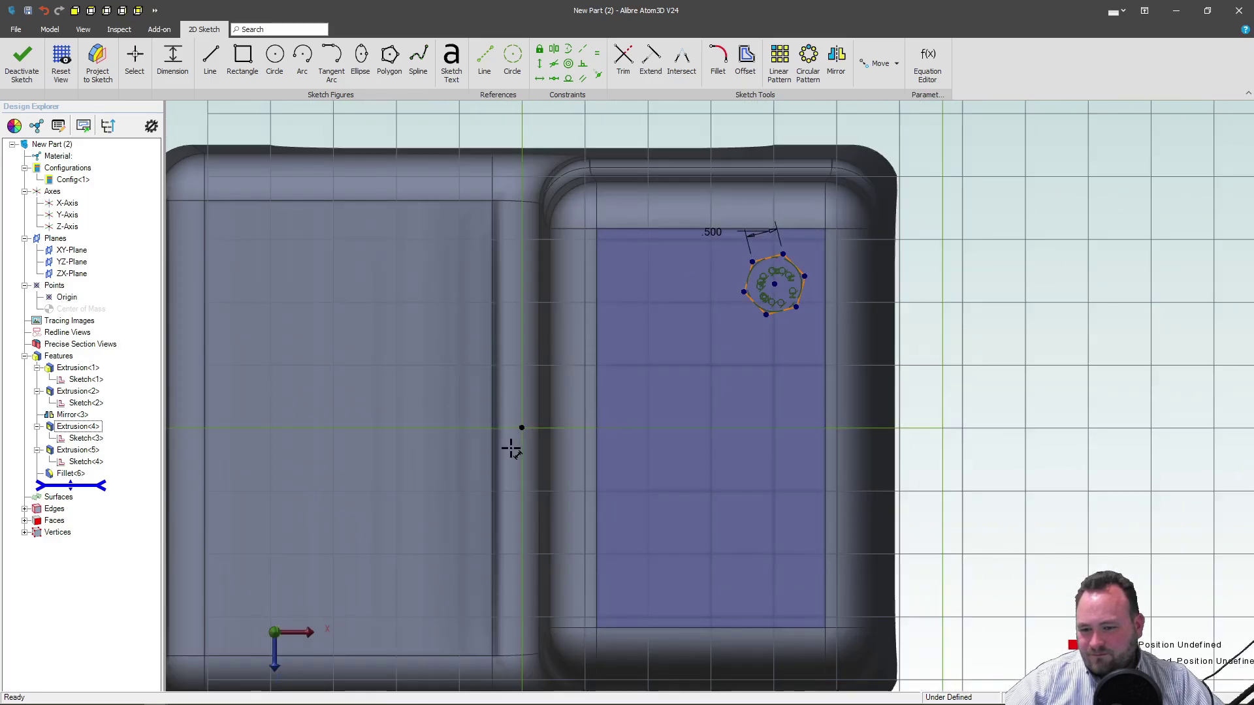
{"action": "left_click", "coordinate": [521, 428]}
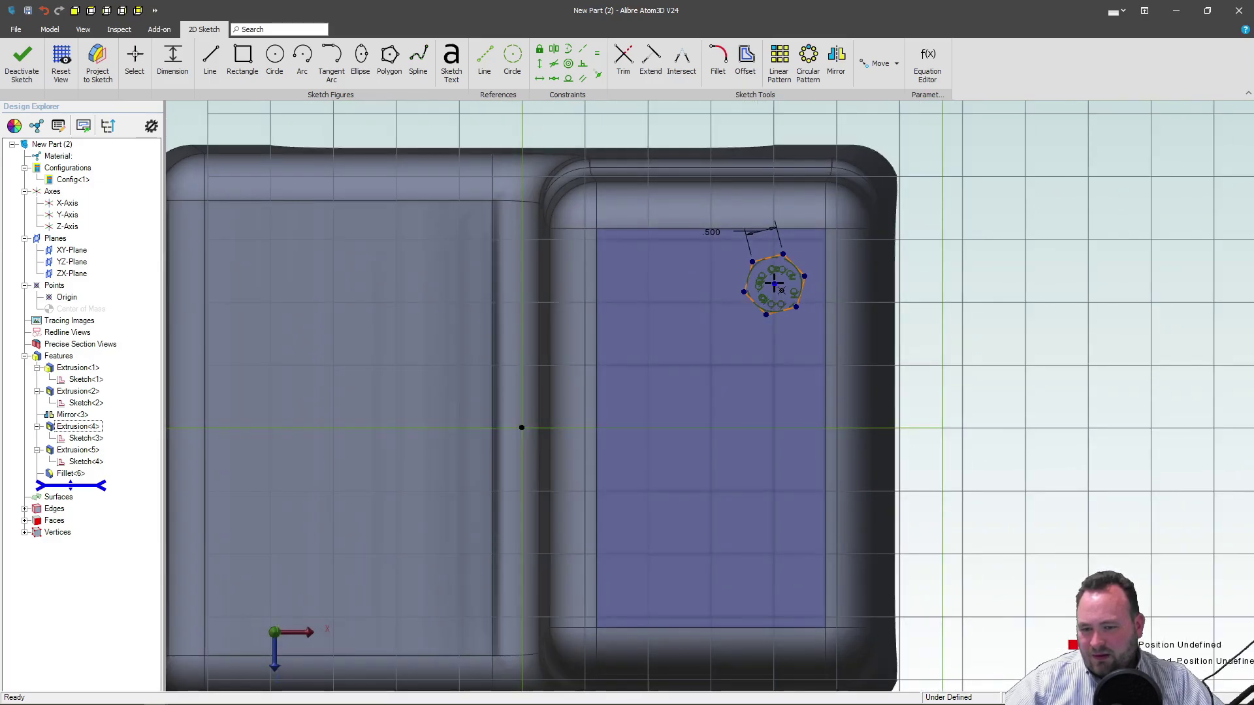
{"action": "left_click", "coordinate": [775, 284]}
{"action": "left_click", "coordinate": [665, 113]}
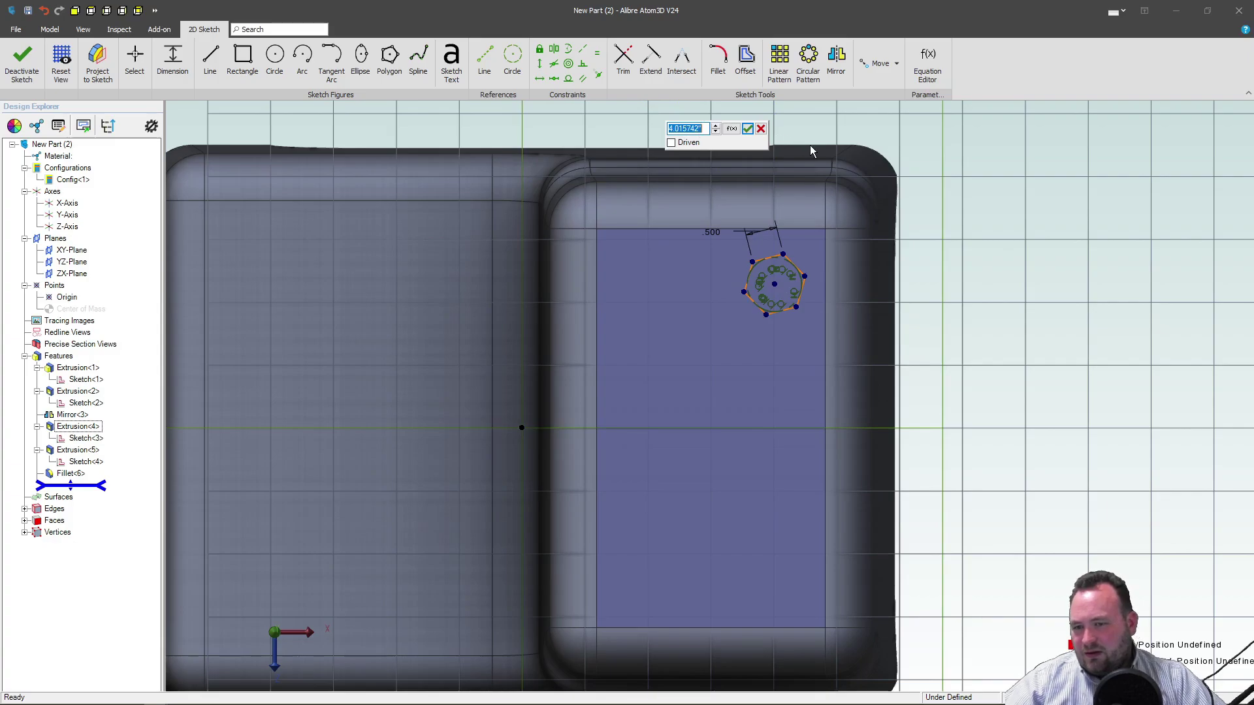
{"action": "type", "text": "4.25"}
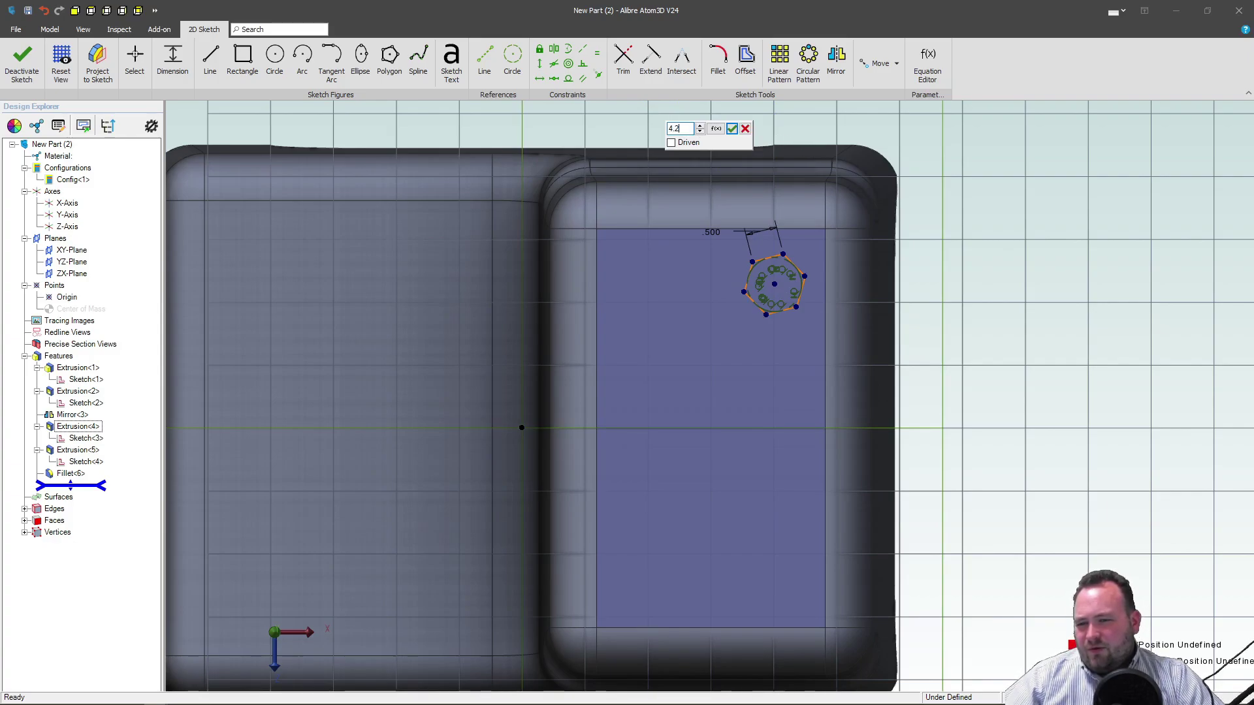
{"action": "key", "text": "Return"}
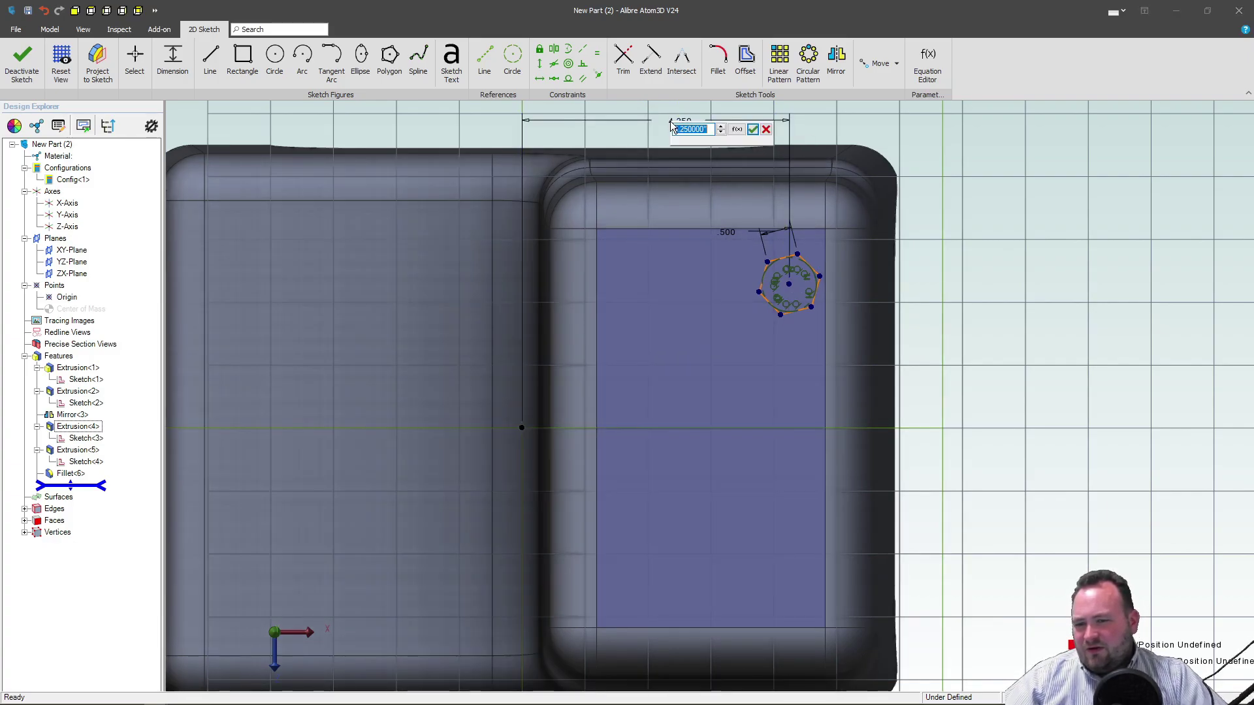
{"action": "scroll", "coordinate": [671, 121], "scroll_direction": "up", "scroll_amount": 1}
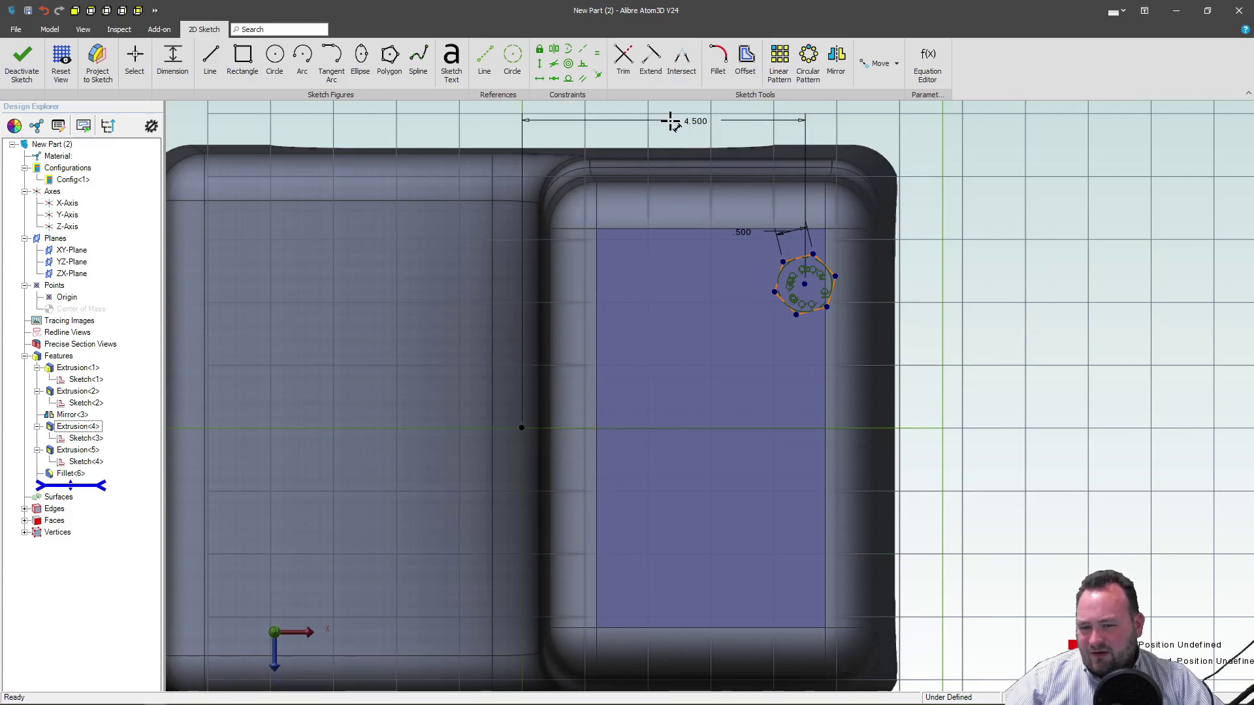
Constrain the hexagon's upper side to be horizontal.
{"action": "scroll", "coordinate": [762, 222], "scroll_direction": "up", "scroll_amount": 2}
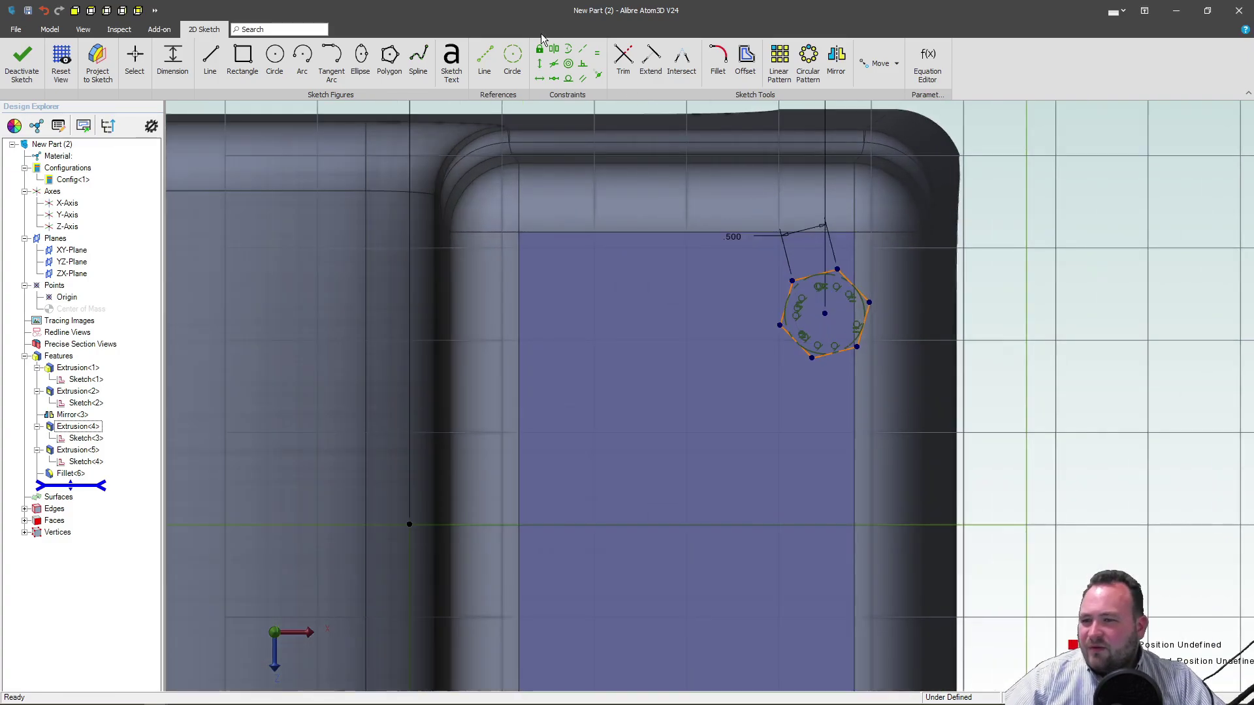
{"action": "left_click", "coordinate": [539, 79]}
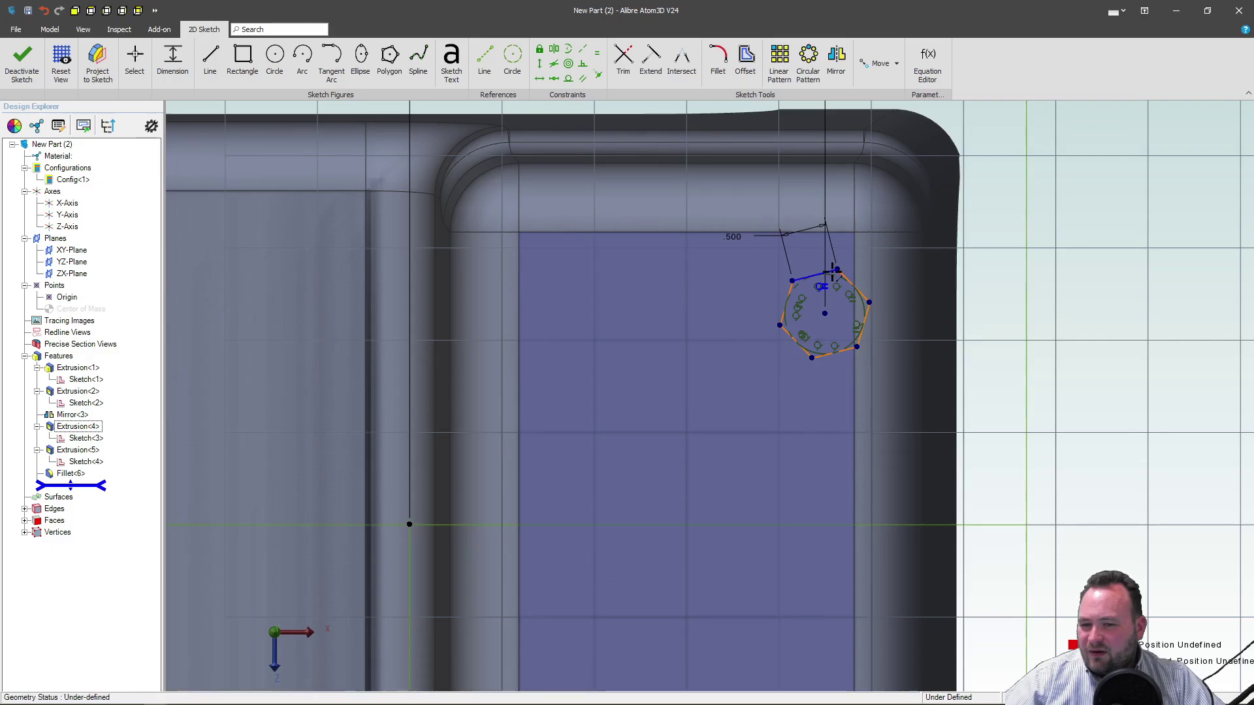
{"action": "left_click", "coordinate": [813, 275]}
{"action": "scroll", "coordinate": [806, 292], "scroll_direction": "down", "scroll_amount": 1}
Move the hexagon nearer the face's corner, dimension the vertical distance from the origin to its centre as 3.125 in, and finish the sketch.
{"action": "left_click", "coordinate": [135, 59]}
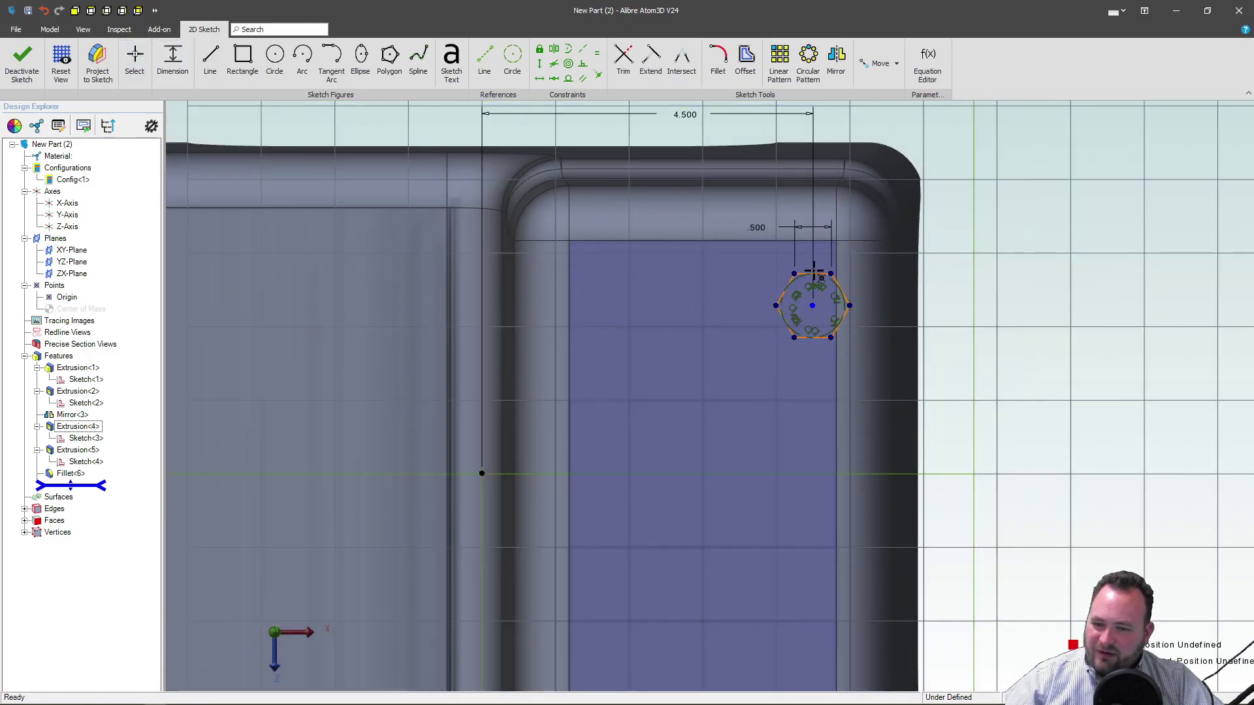
{"action": "left_click_drag", "start_coordinate": [812, 305], "coordinate": [821, 247]}
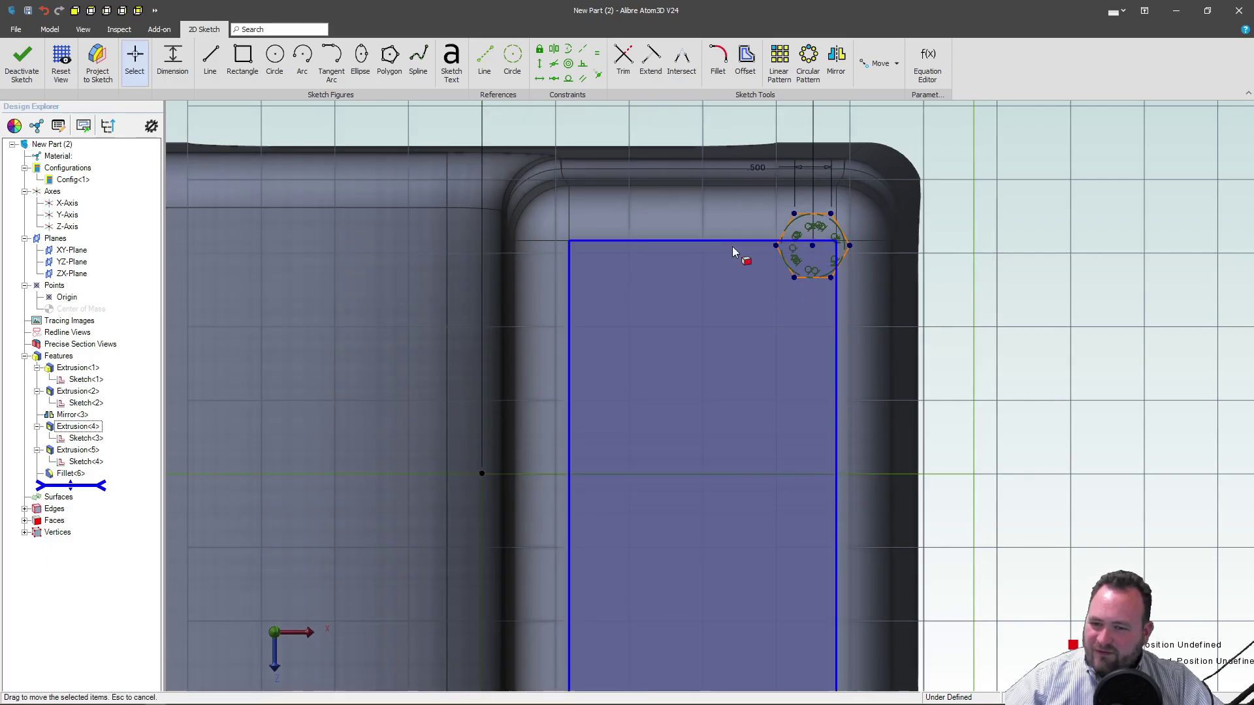
{"action": "left_click", "coordinate": [173, 61]}
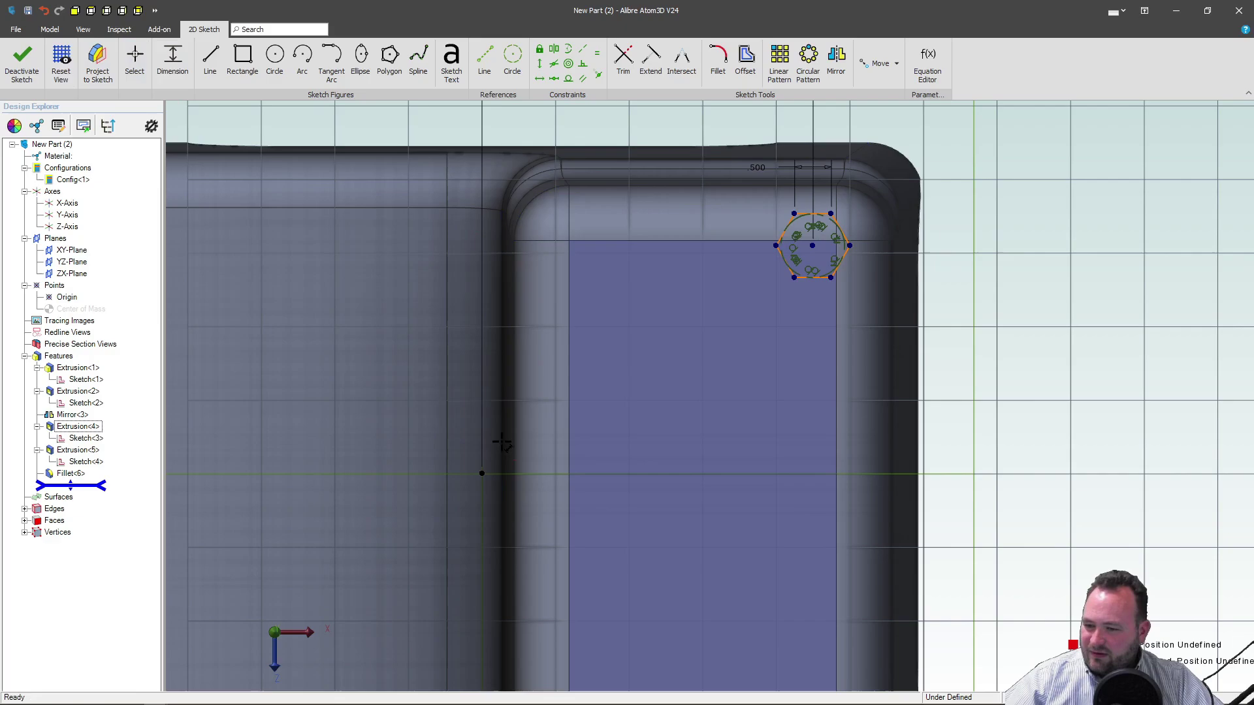
{"action": "left_click", "coordinate": [481, 474]}
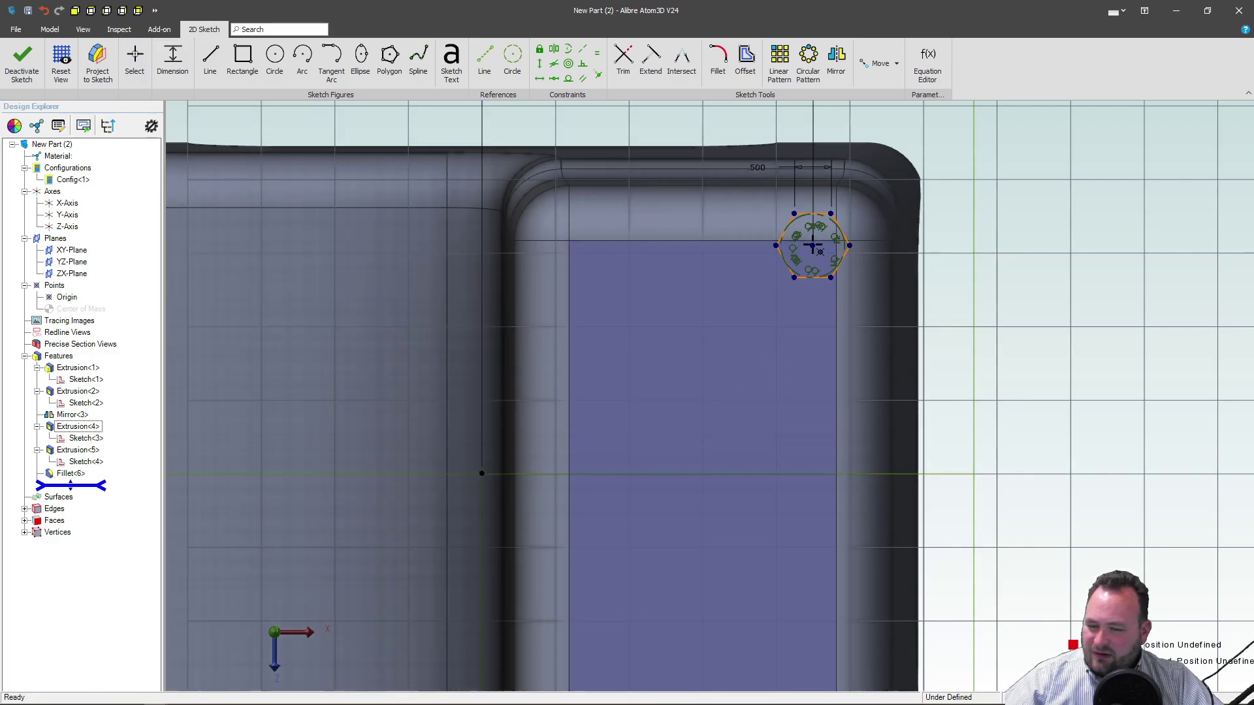
{"action": "left_click", "coordinate": [812, 246]}
{"action": "left_click", "coordinate": [965, 333]}
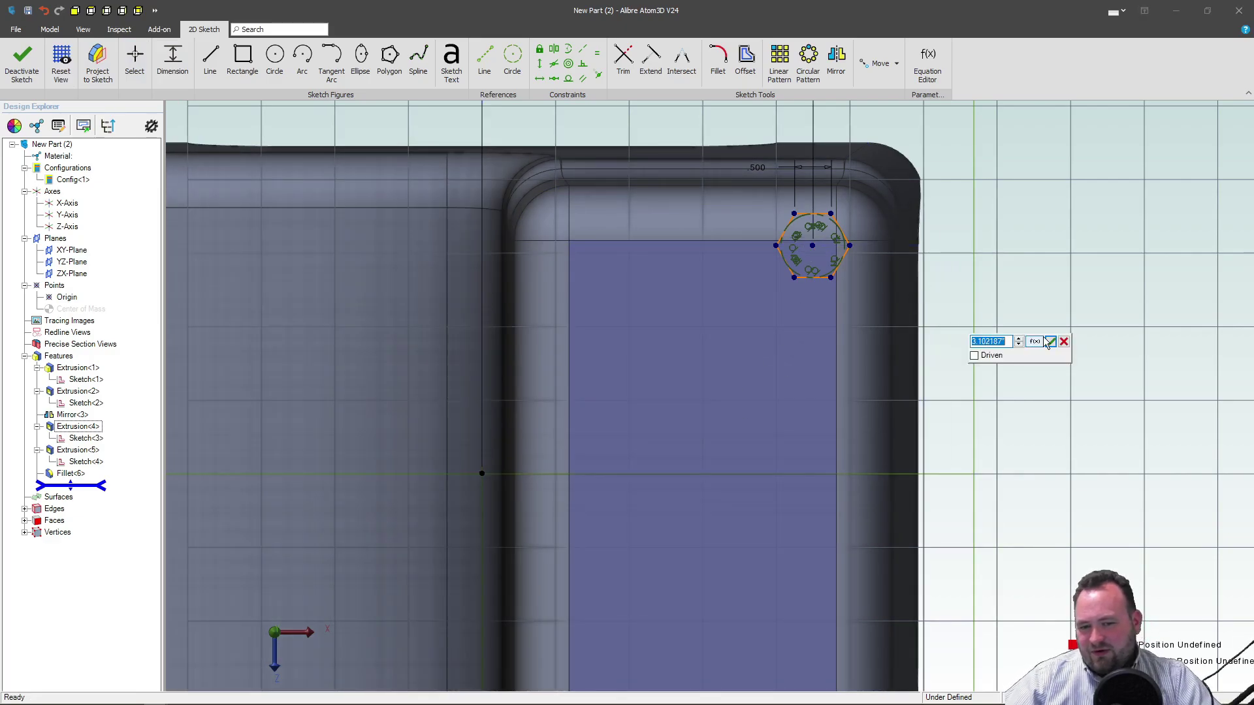
{"action": "type", "text": "3.125"}
{"action": "key", "text": "Return"}
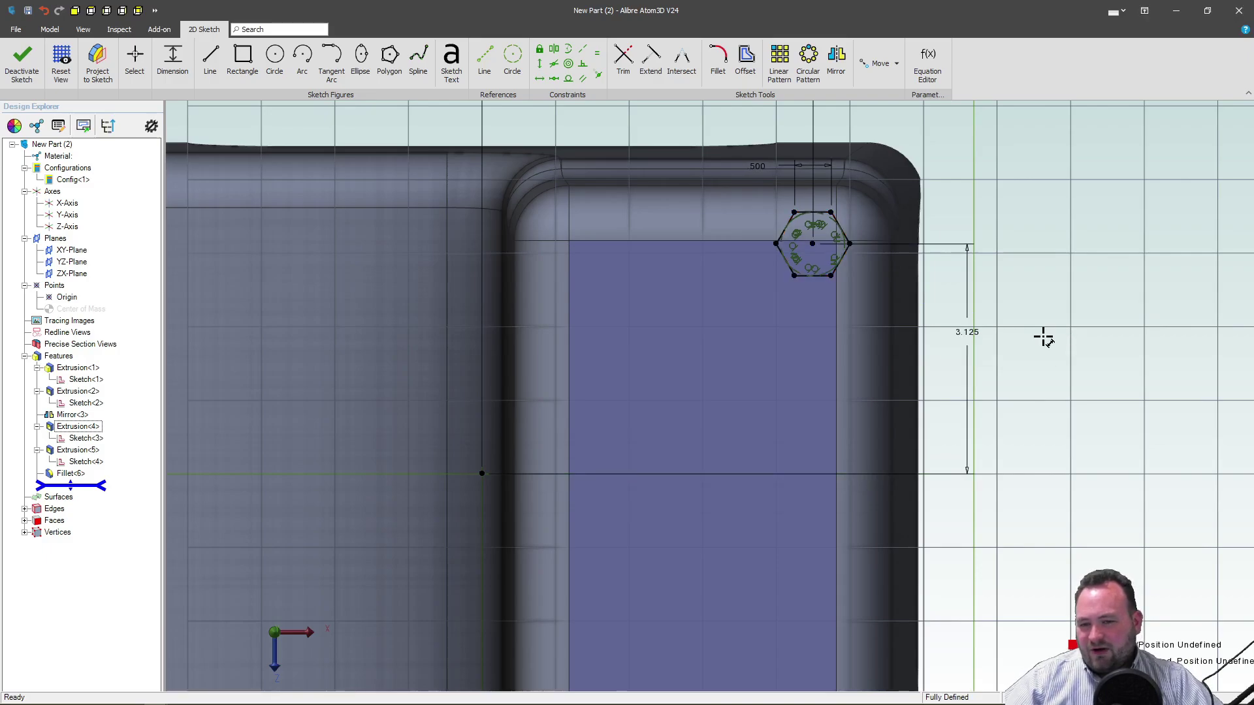
{"action": "scroll", "coordinate": [816, 248], "scroll_direction": "down", "scroll_amount": 2}
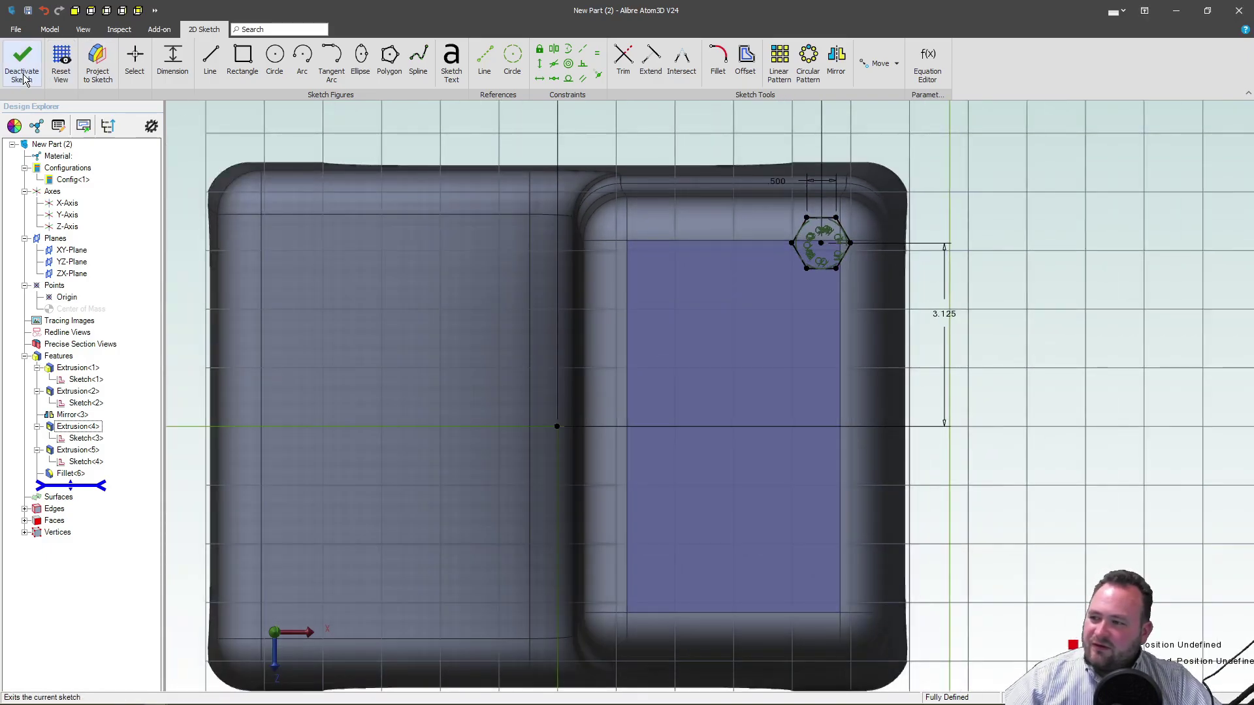
{"action": "left_click", "coordinate": [23, 73]}
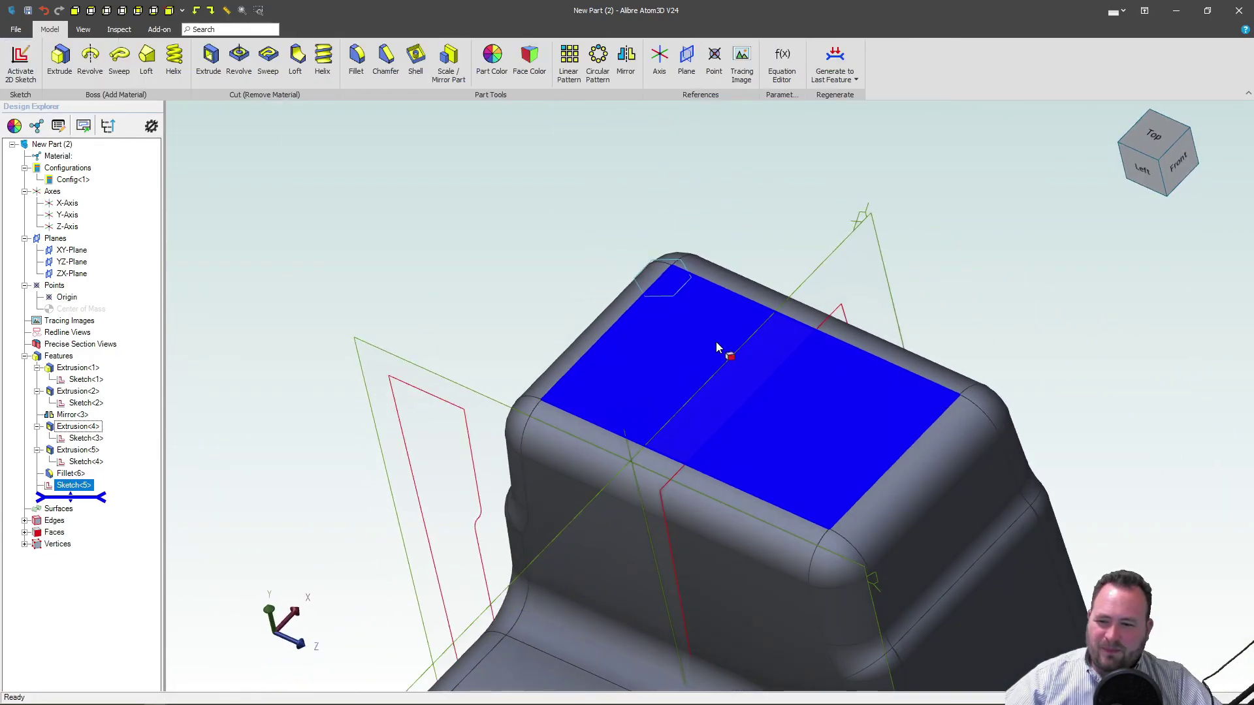
Insert a reference plane offset 0.025 in below the upper step's flat top face, using the reversed direction.
{"action": "left_click", "coordinate": [699, 336]}
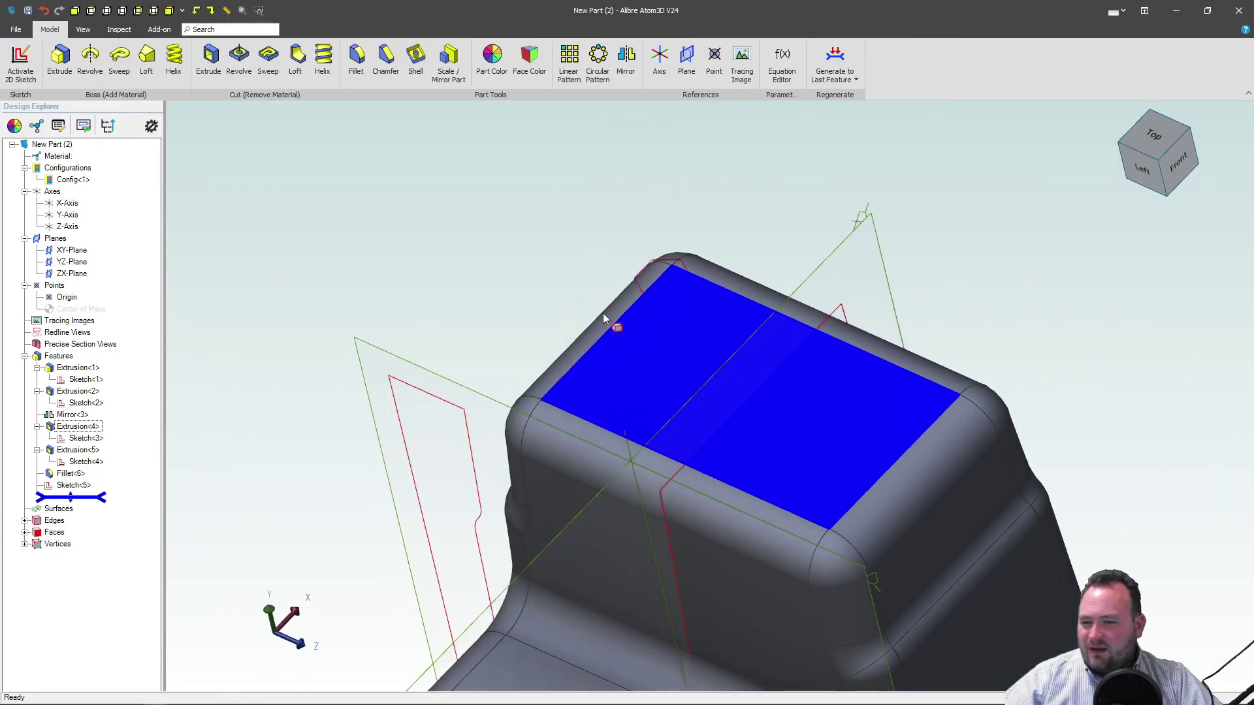
{"action": "left_click", "coordinate": [699, 66]}
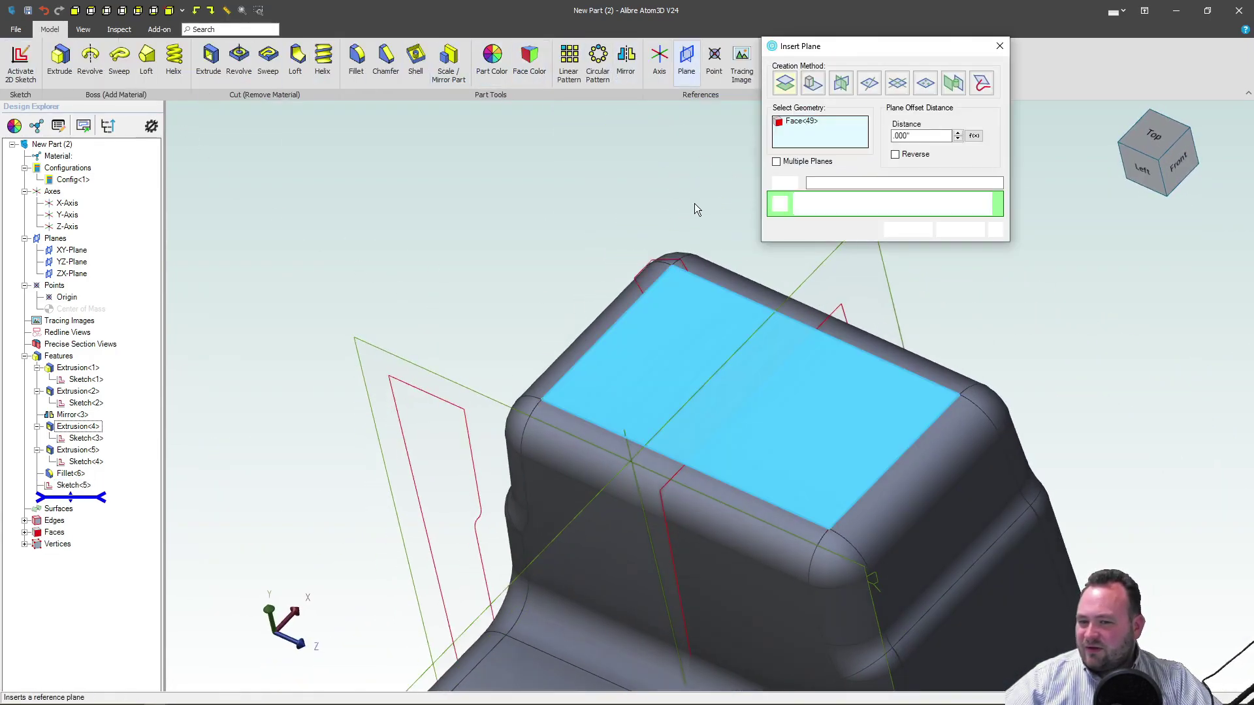
{"action": "left_click", "coordinate": [920, 137]}
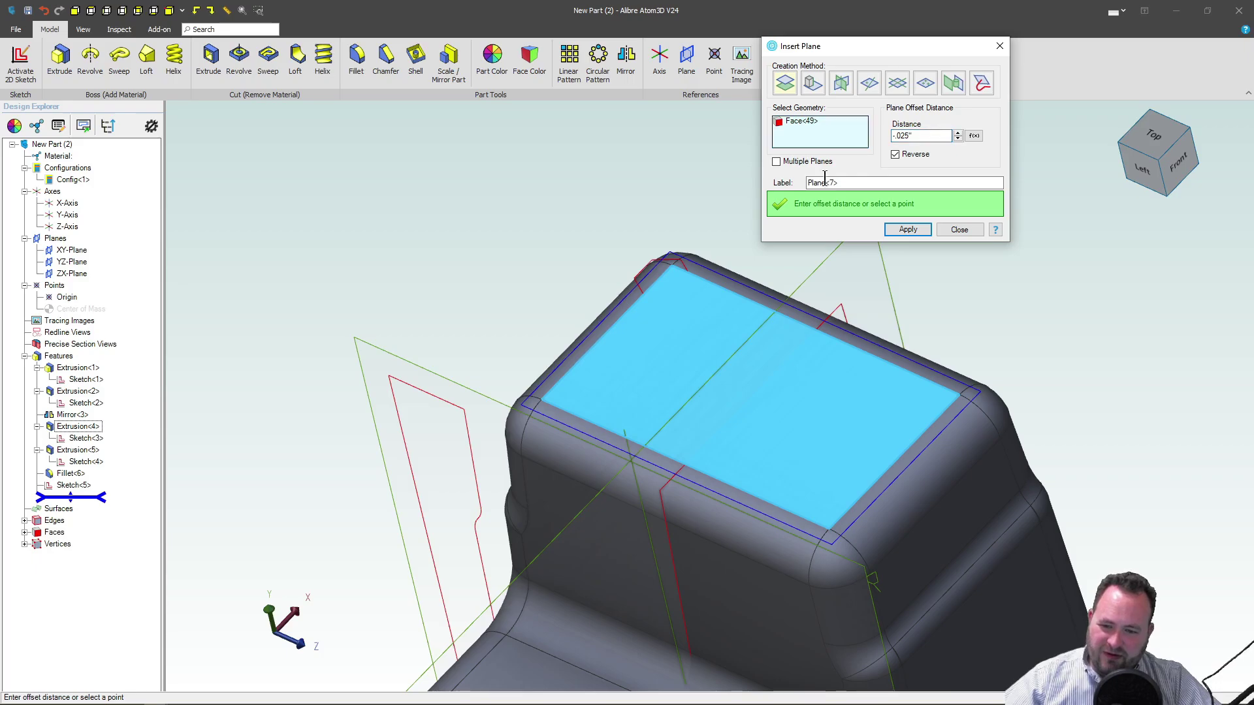
{"action": "middle_click_drag", "start_coordinate": [825, 305], "coordinate": [826, 281]}
{"action": "left_click", "coordinate": [1148, 159]}
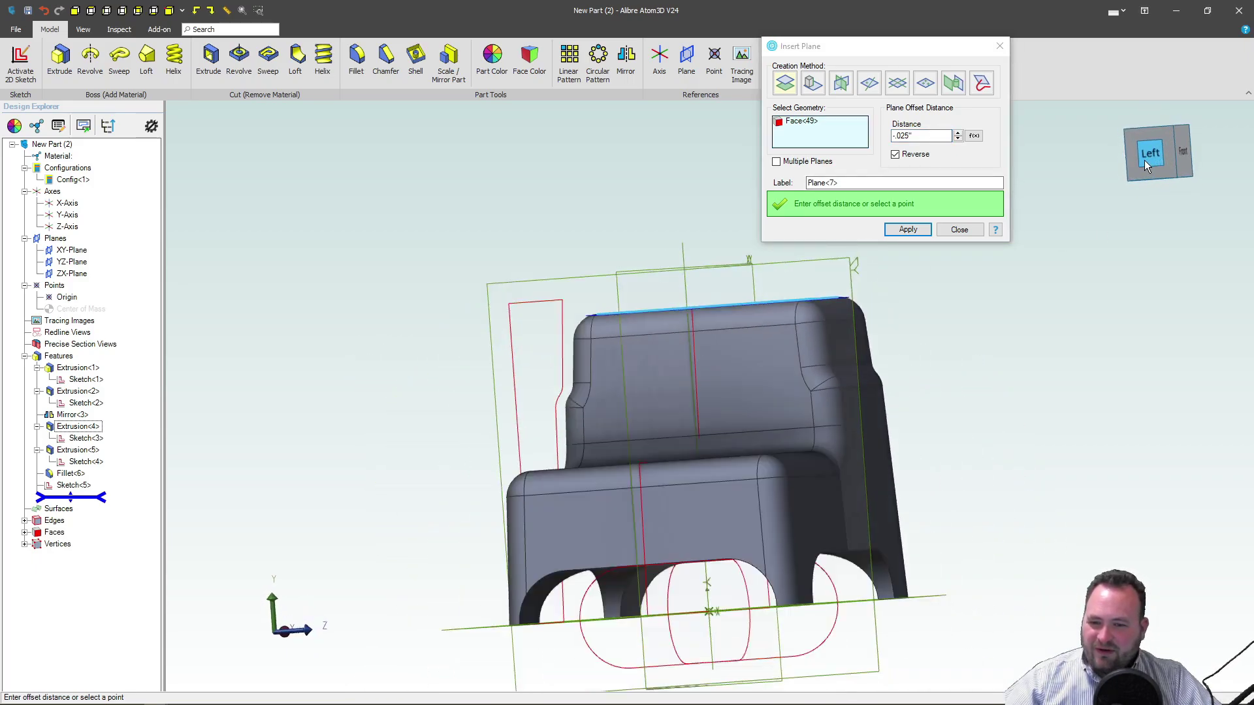
{"action": "scroll", "coordinate": [629, 272], "scroll_direction": "up", "scroll_amount": 6}
{"action": "scroll", "coordinate": [641, 264], "scroll_direction": "up", "scroll_amount": 2}
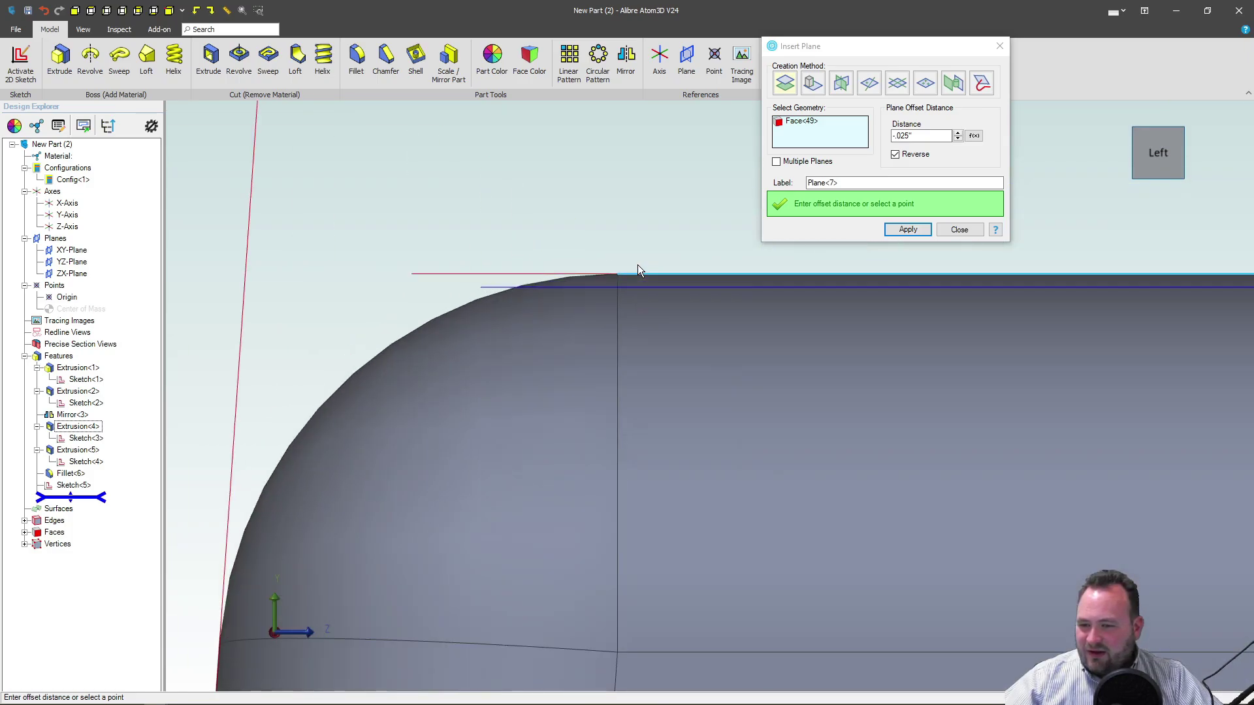
{"action": "left_click", "coordinate": [906, 232]}
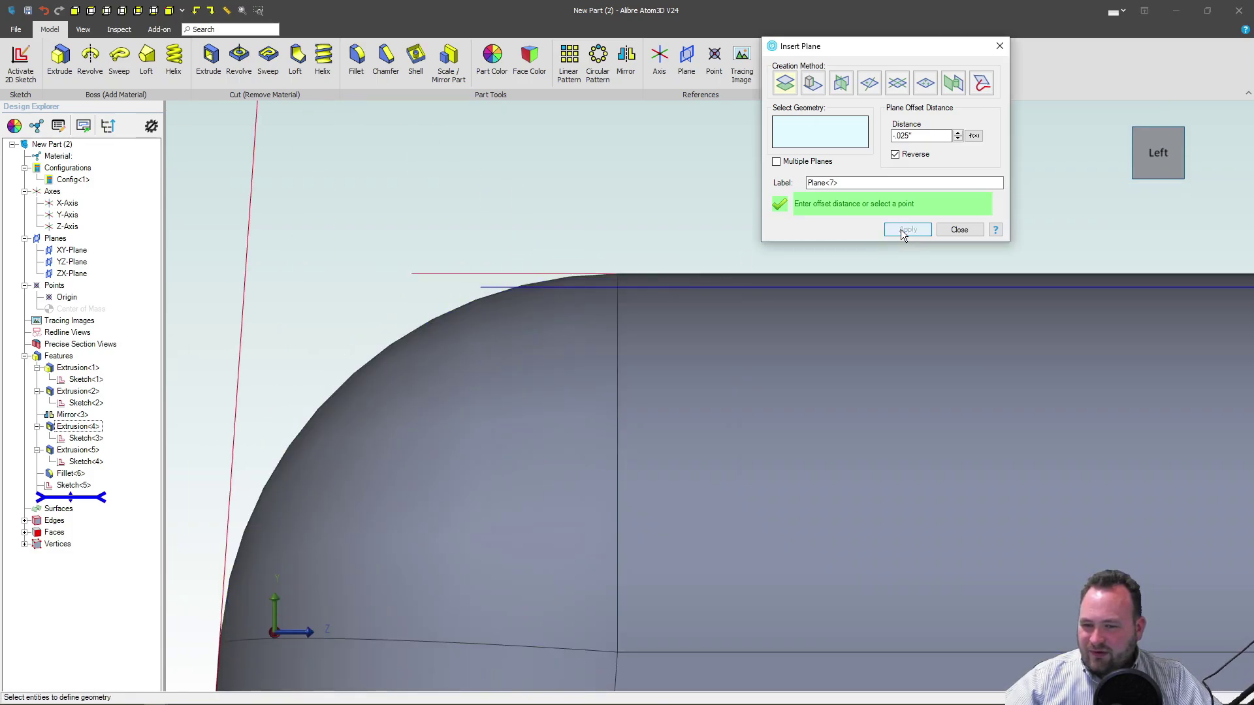
{"action": "left_click", "coordinate": [955, 233]}
Start a 2D sketch on the new offset plane just below the upper step's top face.
{"action": "middle_click_drag", "start_coordinate": [955, 233], "coordinate": [700, 345]}
{"action": "scroll", "coordinate": [701, 347], "scroll_direction": "down", "scroll_amount": 4}
{"action": "scroll", "coordinate": [810, 294], "scroll_direction": "up", "scroll_amount": 5}
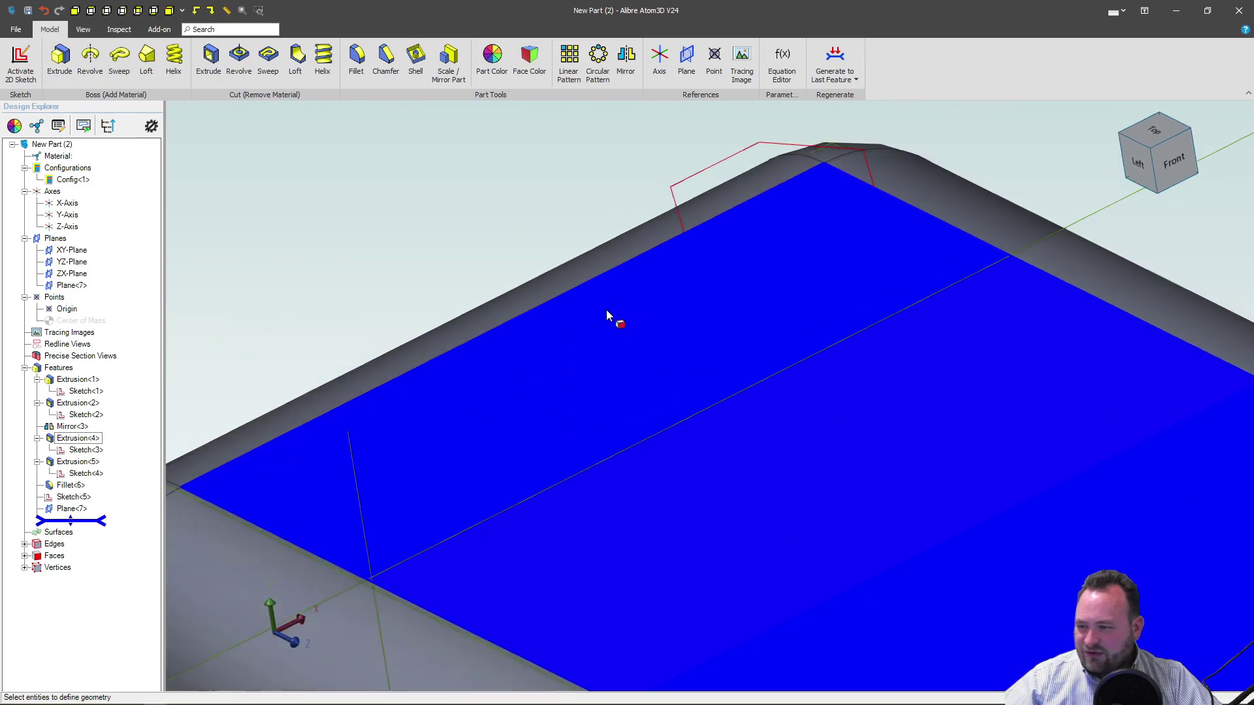
{"action": "middle_click_drag", "start_coordinate": [606, 310], "coordinate": [458, 340]}
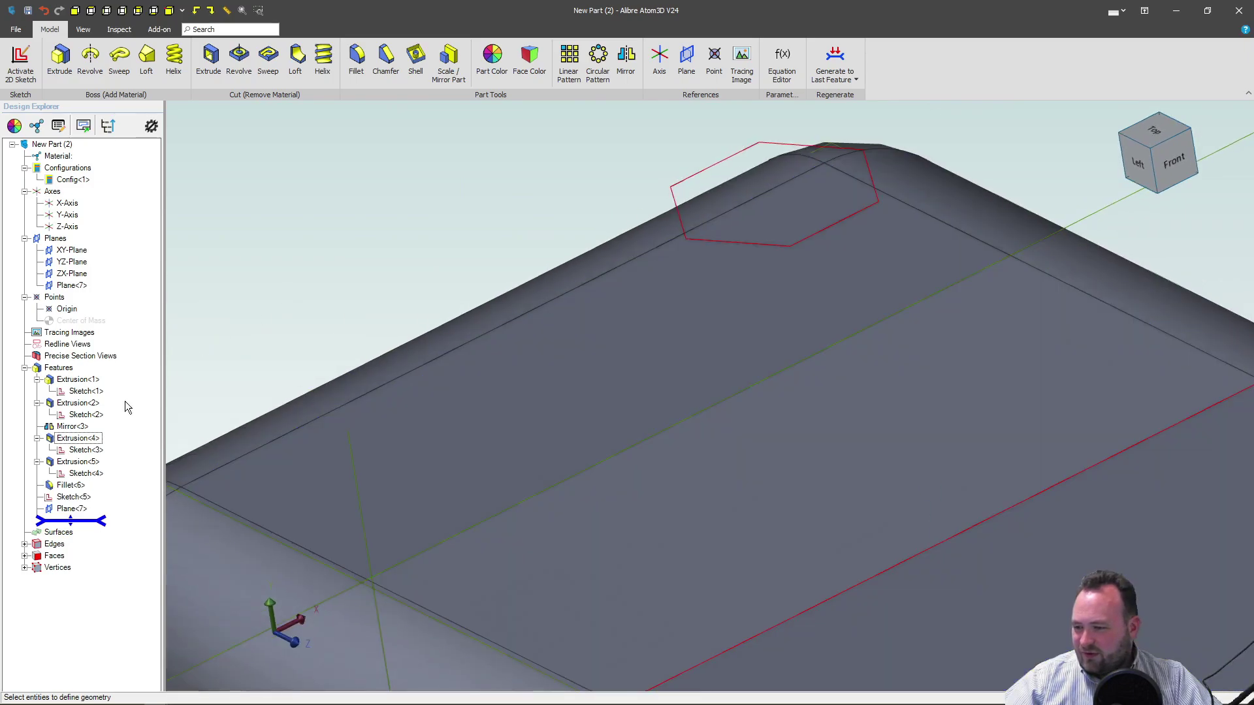
{"action": "left_click", "coordinate": [71, 509]}
{"action": "left_click", "coordinate": [11, 83]}
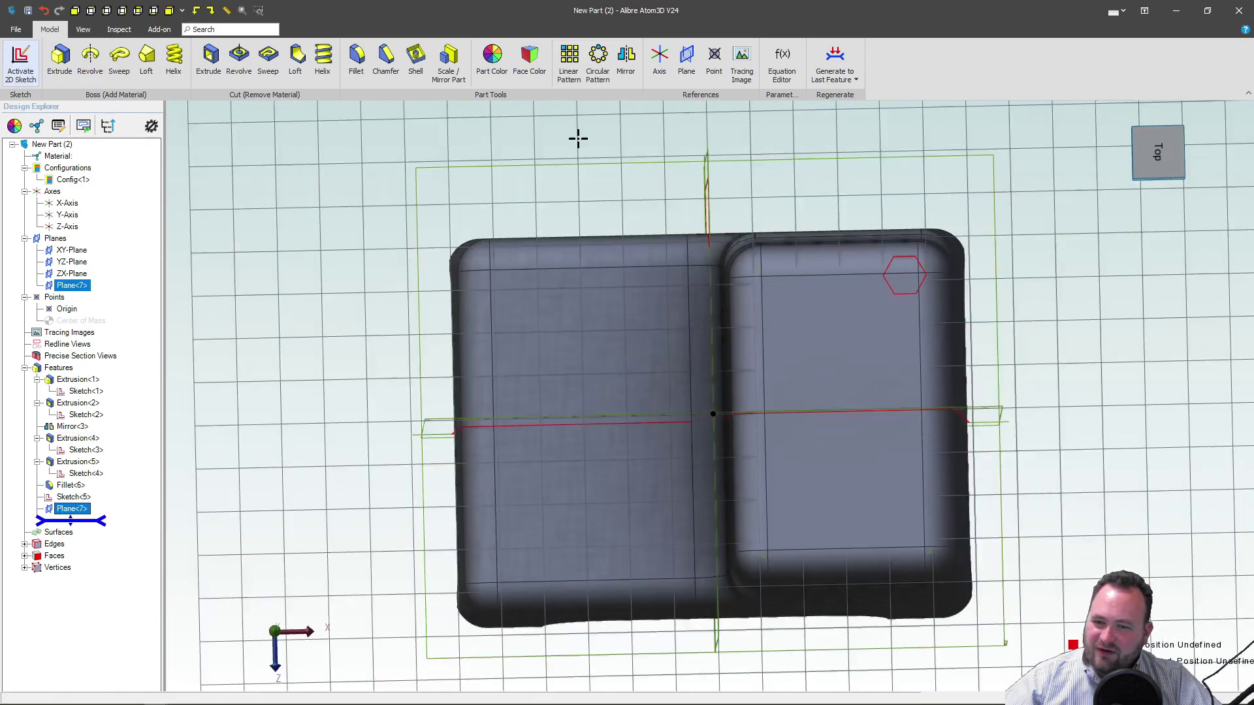
Set up Project to Sketch to create reference figures.
{"action": "scroll", "coordinate": [710, 214], "scroll_direction": "up", "scroll_amount": 1}
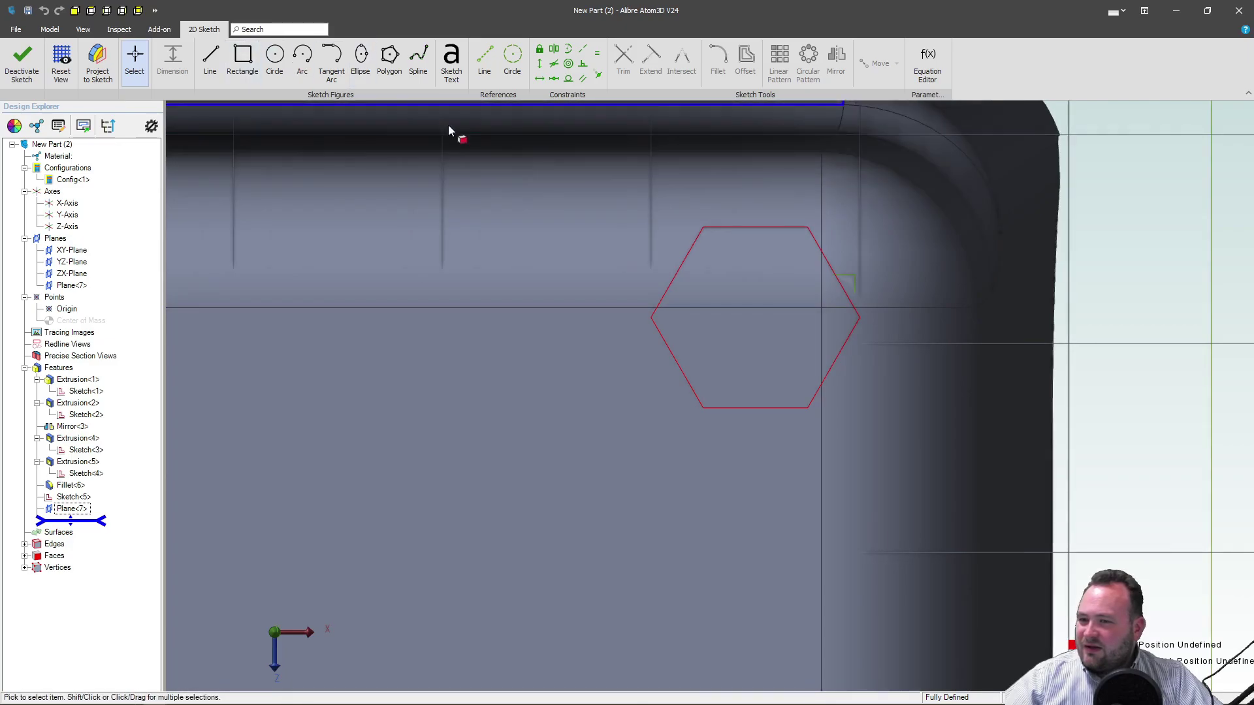
{"action": "left_click", "coordinate": [98, 60]}
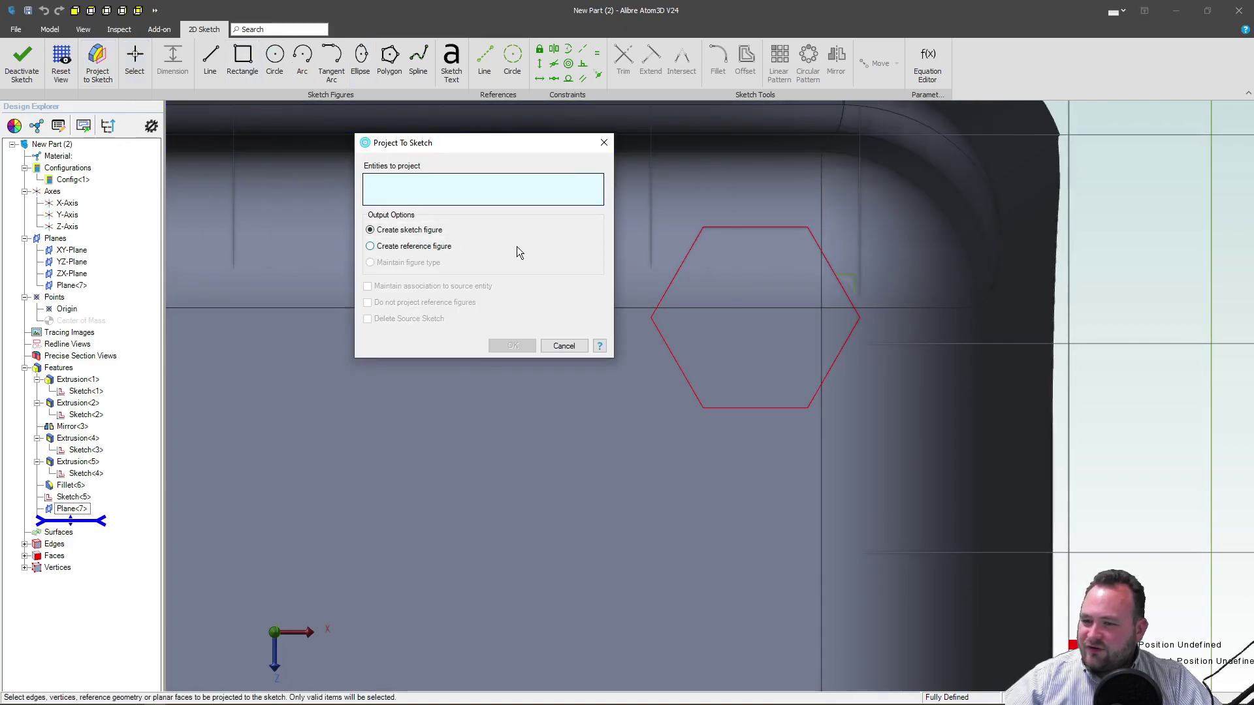
{"action": "left_click", "coordinate": [386, 245]}
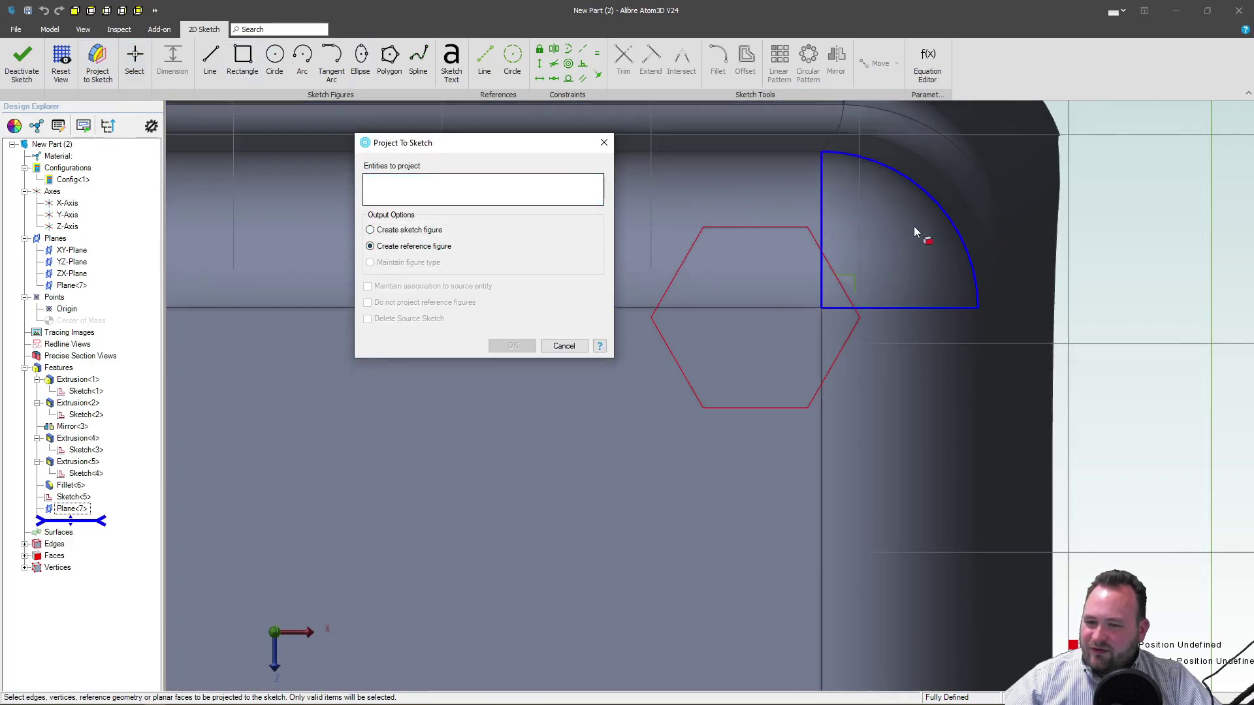
{"action": "left_click", "coordinate": [827, 266]}
{"action": "left_click", "coordinate": [848, 333]}
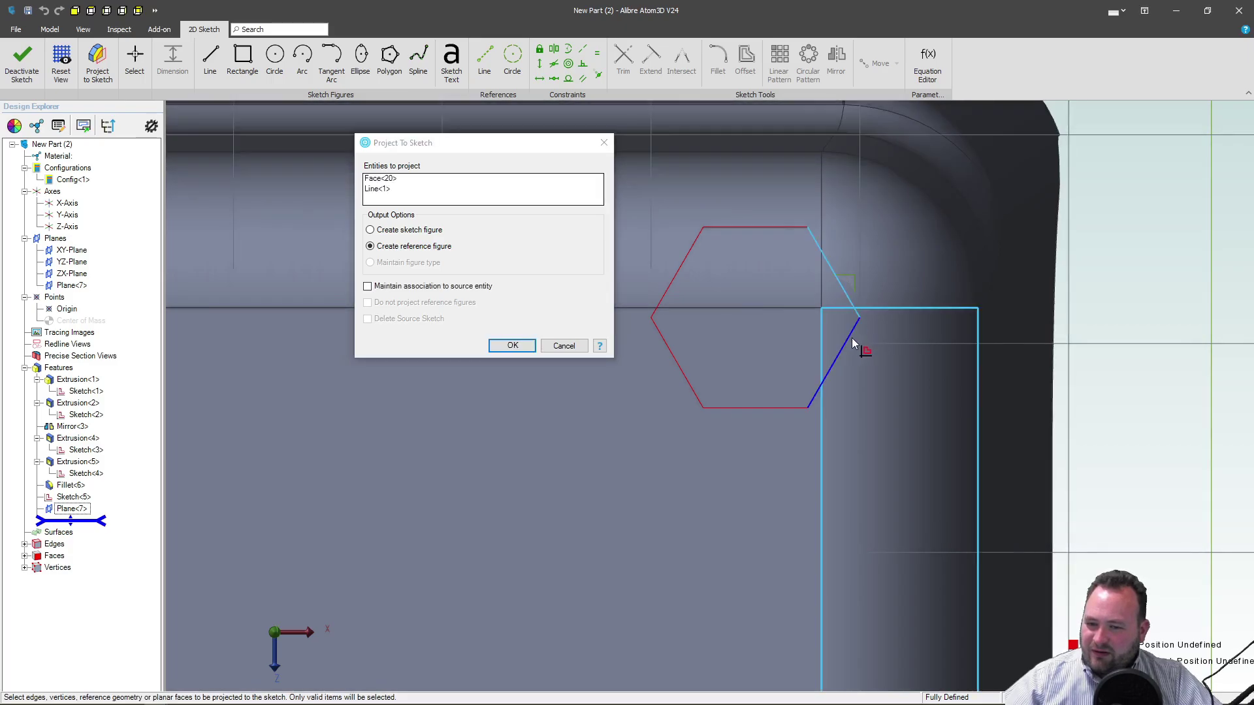
{"action": "left_click", "coordinate": [850, 339]}
{"action": "left_click", "coordinate": [850, 340]}
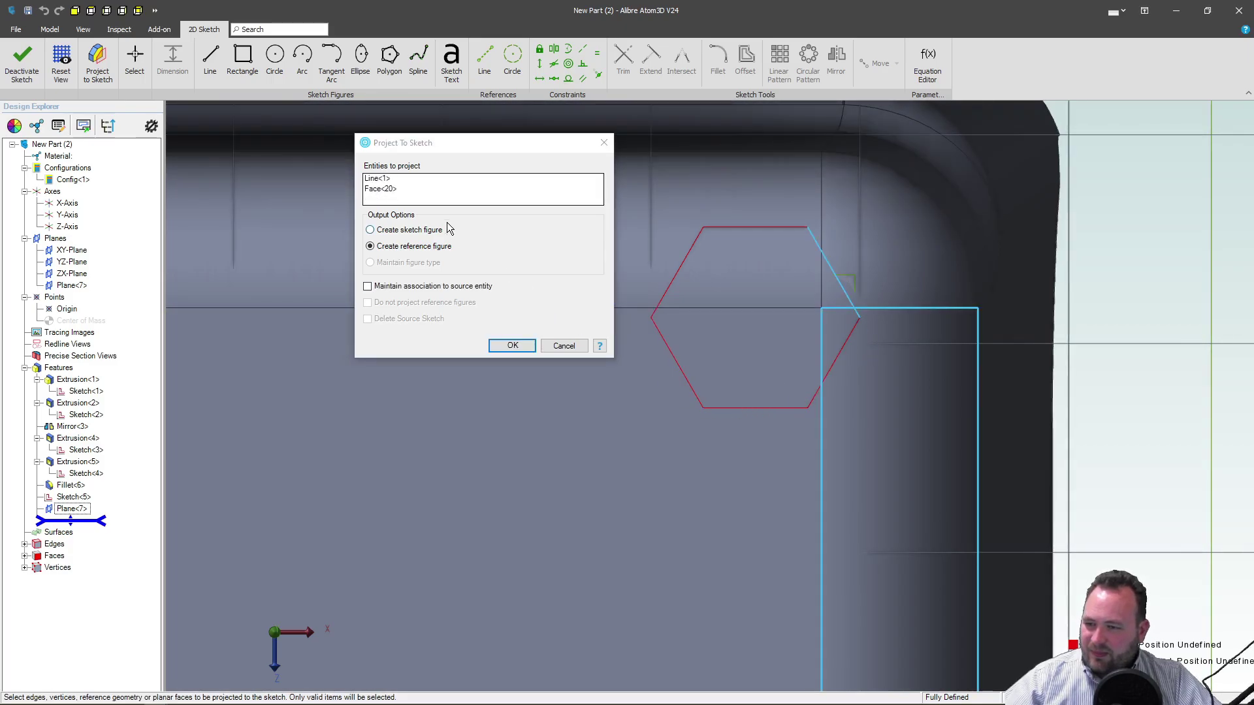
{"action": "right_click", "coordinate": [419, 190]}
{"action": "left_click", "coordinate": [452, 194]}
Project all six sides of the existing hexagon into the sketch as reference lines.
{"action": "left_click", "coordinate": [756, 228]}
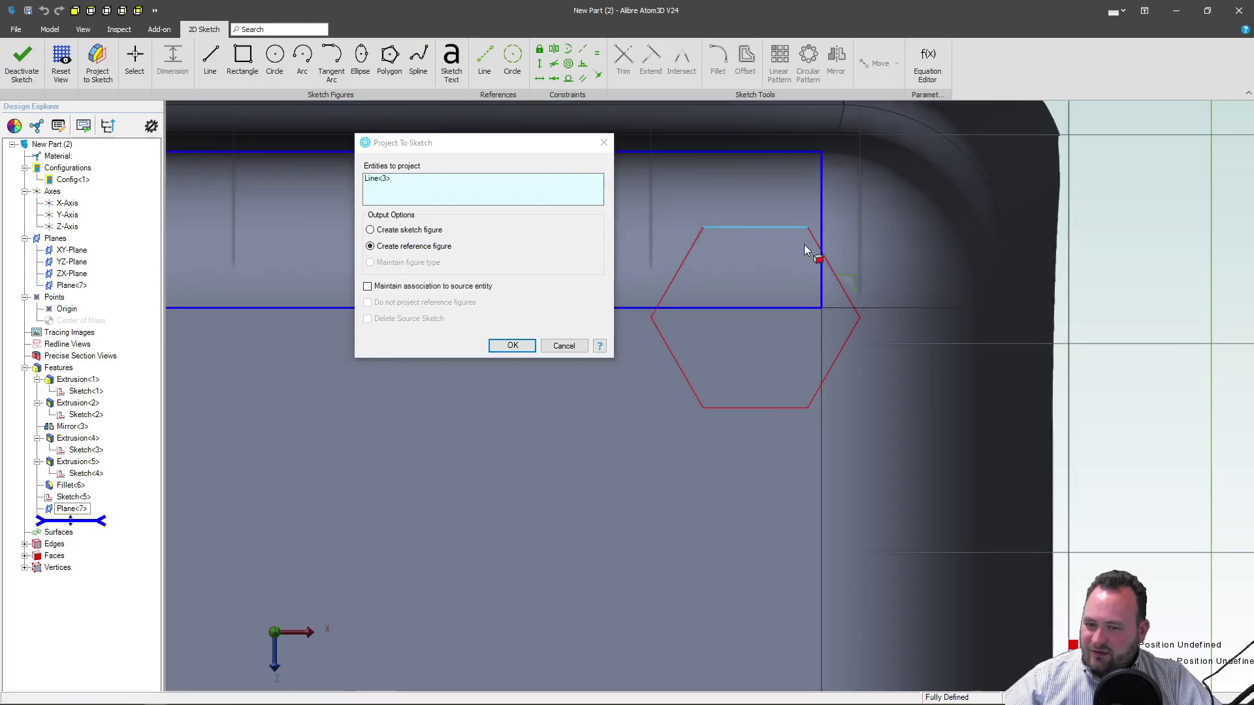
{"action": "left_click", "coordinate": [841, 284]}
{"action": "left_click", "coordinate": [850, 335]}
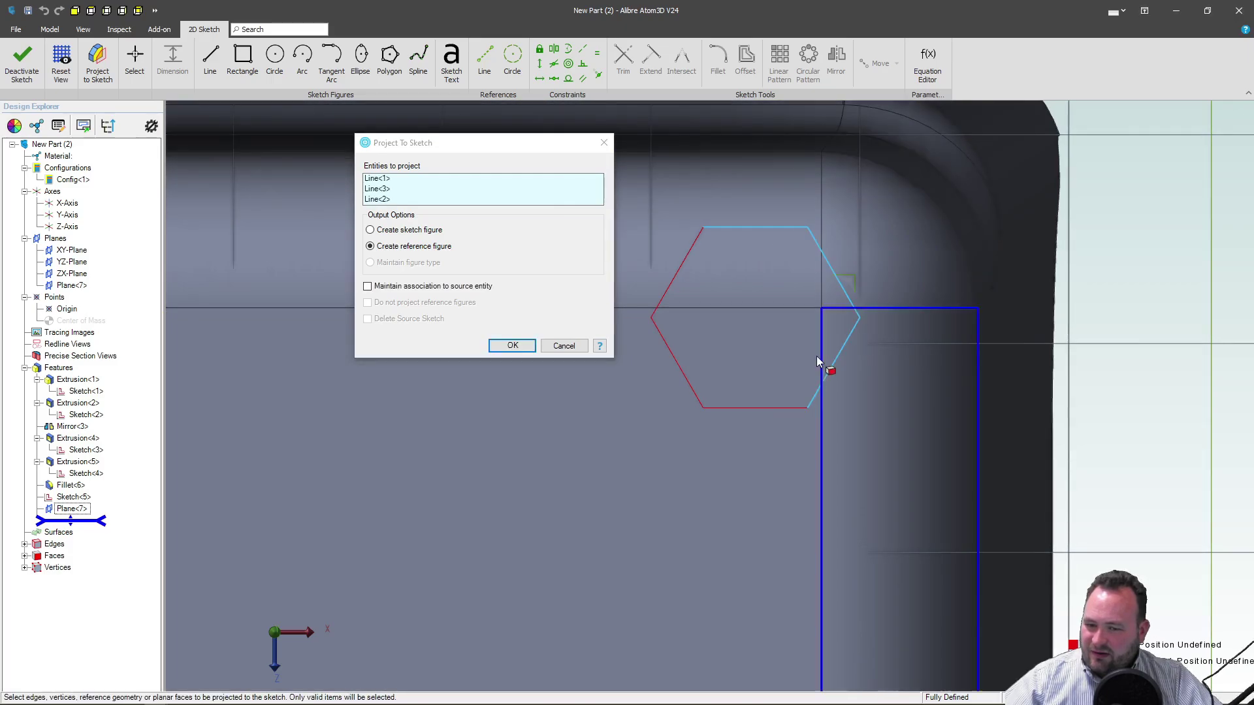
{"action": "left_click", "coordinate": [774, 408]}
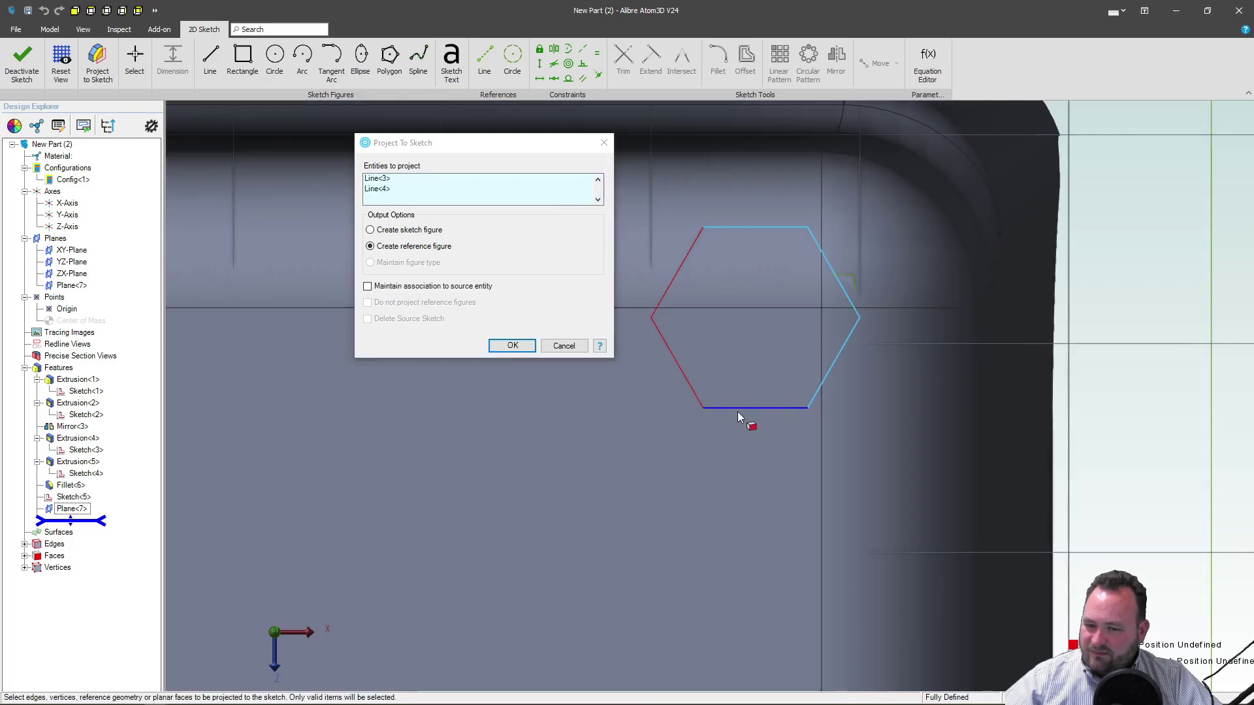
{"action": "left_click", "coordinate": [690, 383]}
{"action": "left_click", "coordinate": [682, 265]}
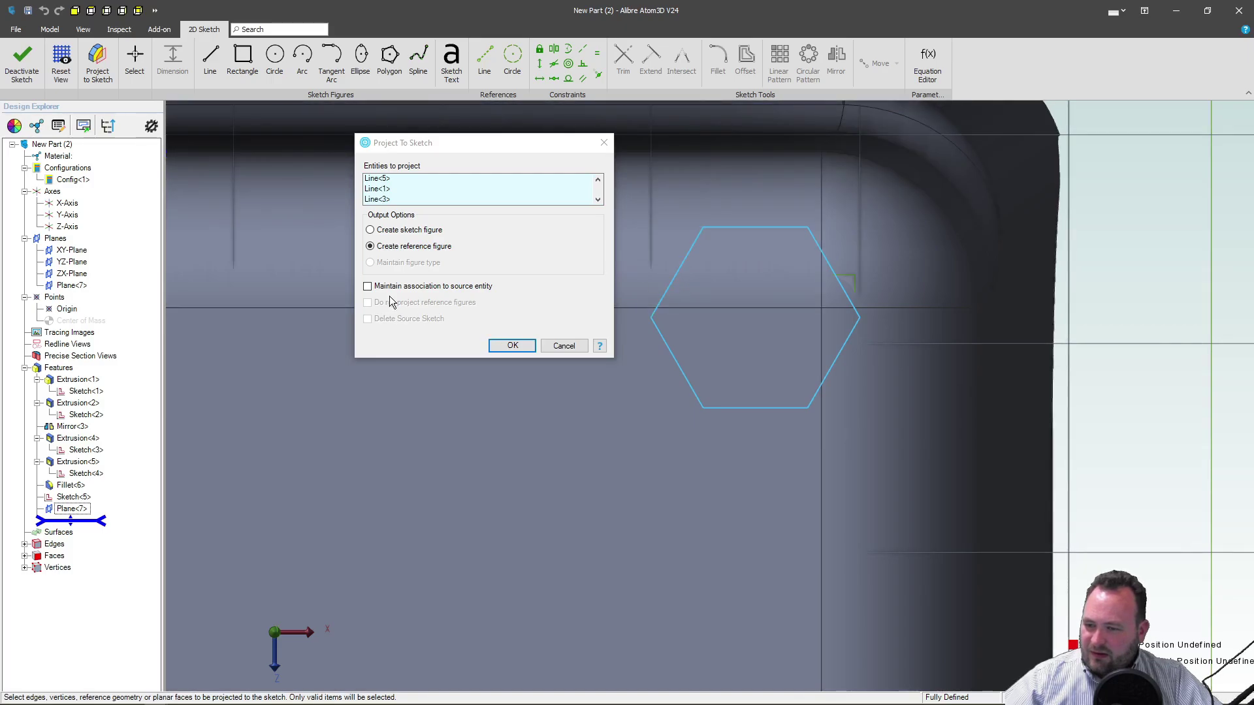
{"action": "left_click", "coordinate": [512, 345]}
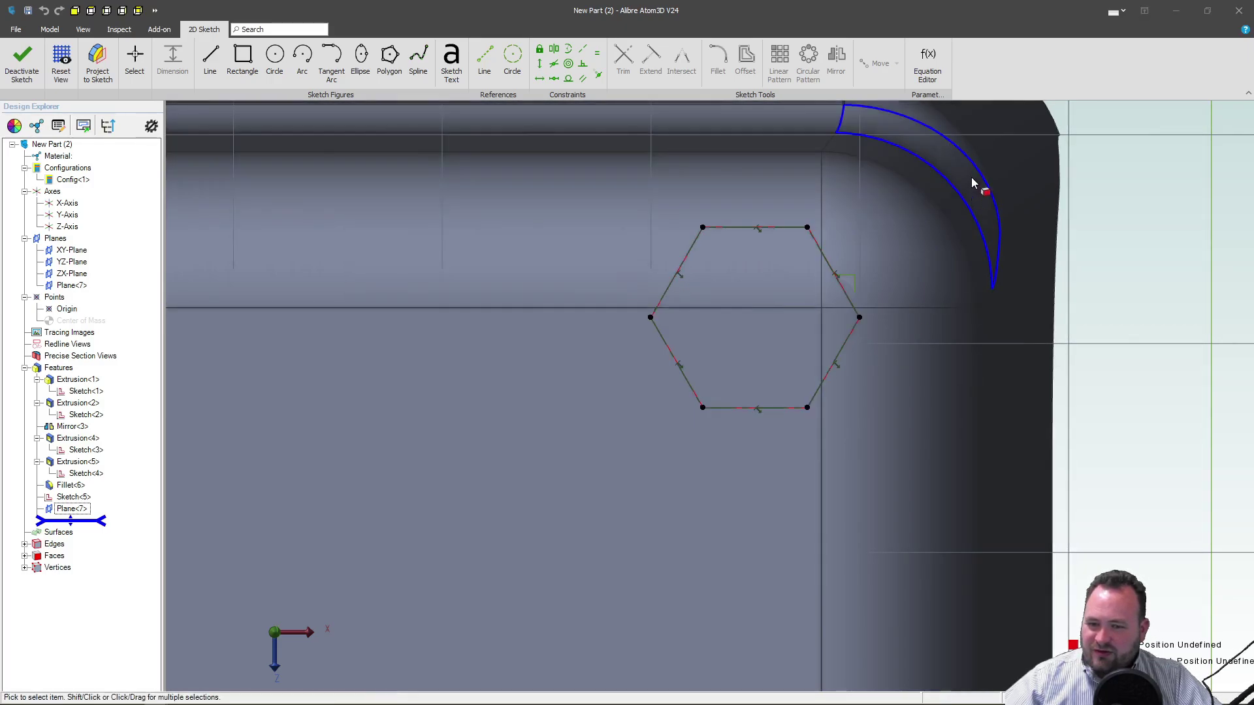
Offset the projected hexagon inward by 0.175 in with the Natural gap type.
{"action": "left_click_drag", "start_coordinate": [994, 153], "coordinate": [467, 526]}
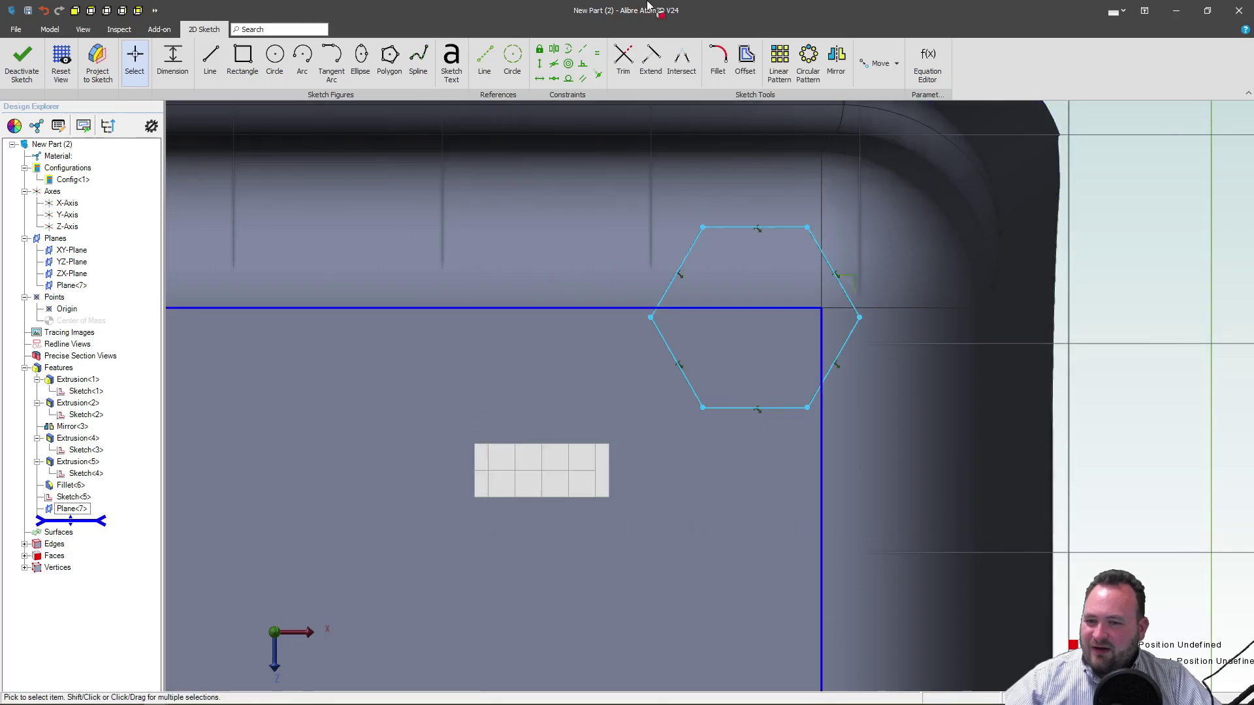
{"action": "left_click", "coordinate": [745, 59]}
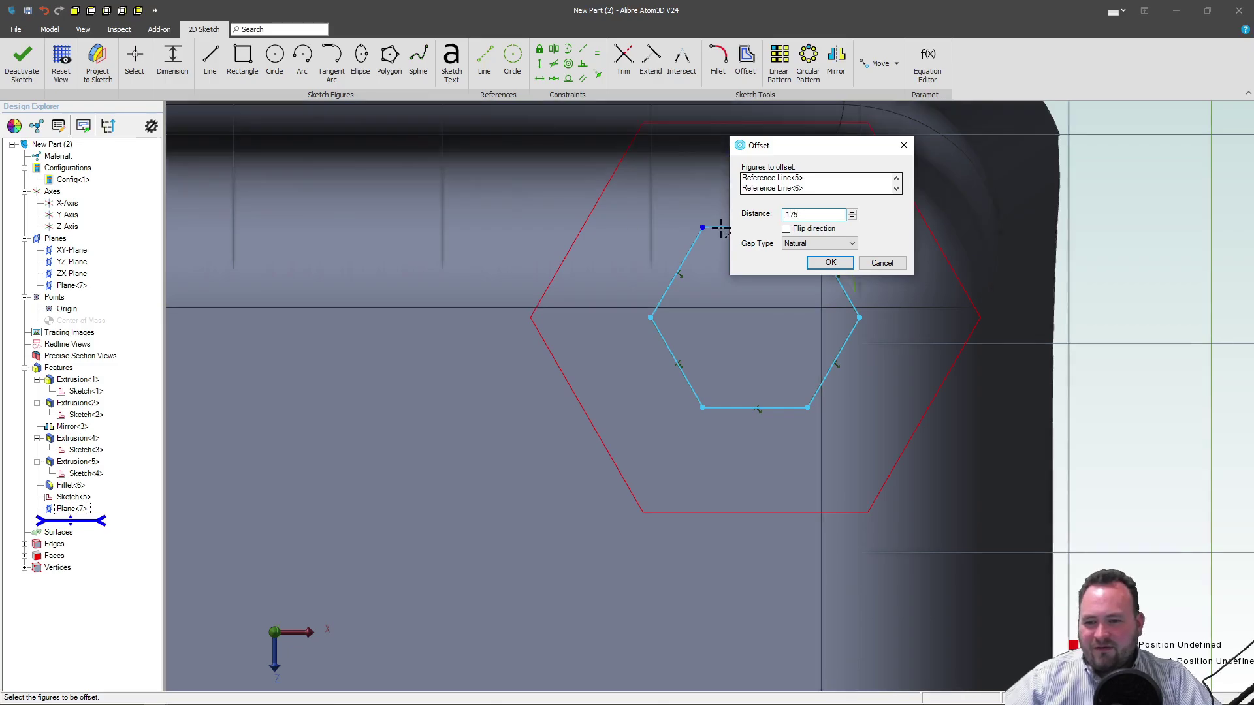
{"action": "left_click", "coordinate": [787, 229]}
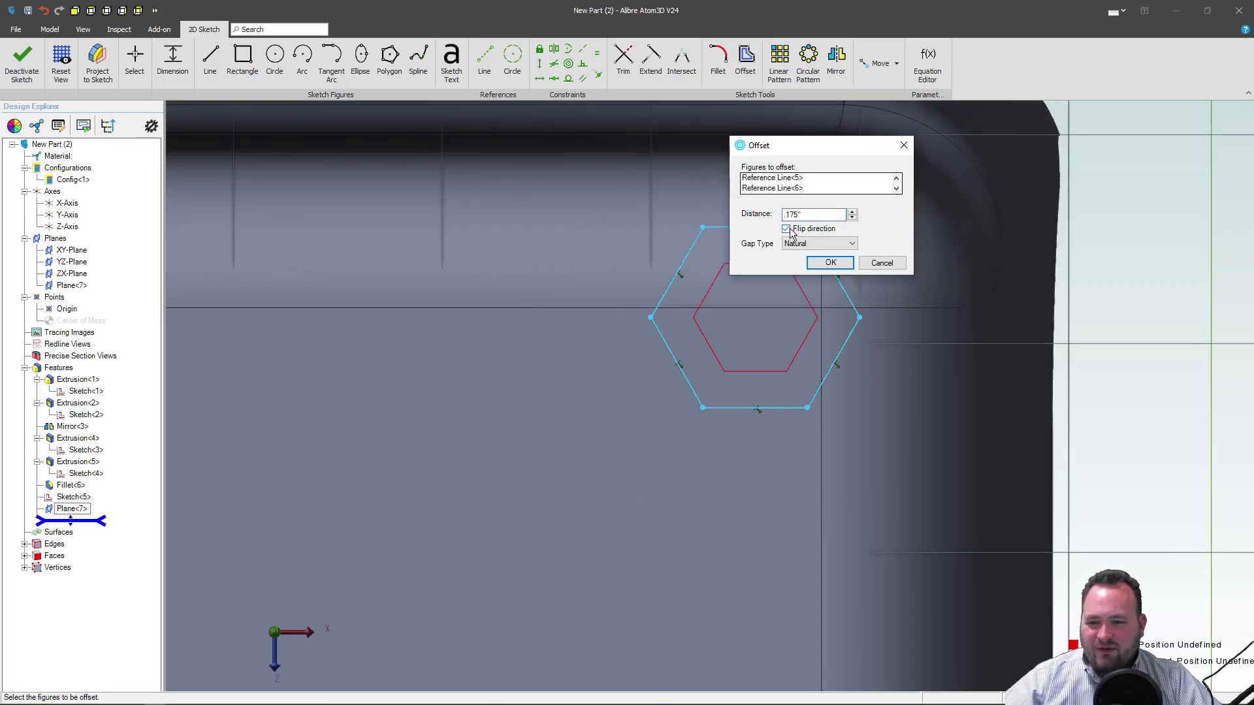
{"action": "left_click", "coordinate": [830, 263]}
{"action": "mouse_move", "coordinate": [812, 398]}
{"action": "middle_mouse_down"}
{"action": "mouse_move", "coordinate": [804, 355]}
{"action": "mouse_move", "coordinate": [844, 346]}
{"action": "mouse_move", "coordinate": [758, 357]}
{"action": "middle_mouse_up"}
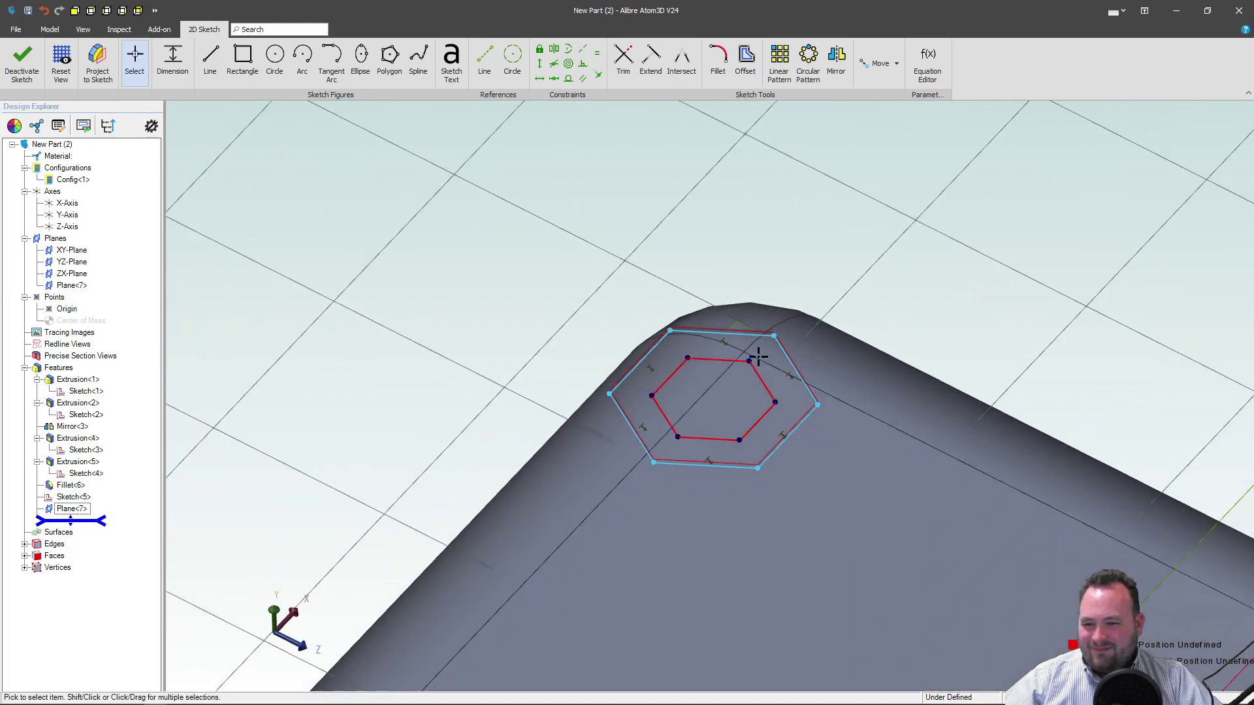
{"action": "scroll", "coordinate": [757, 357], "scroll_direction": "up", "scroll_amount": 5}
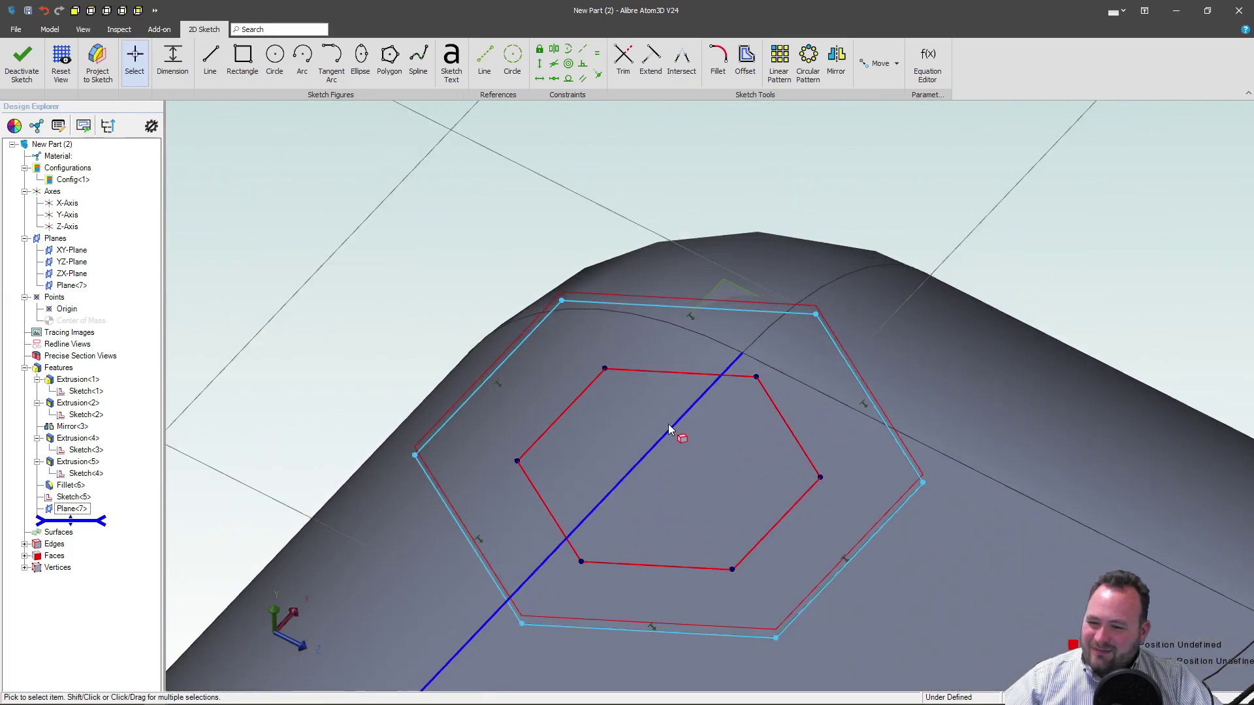
{"action": "scroll", "coordinate": [479, 248], "scroll_direction": "down", "scroll_amount": 4}
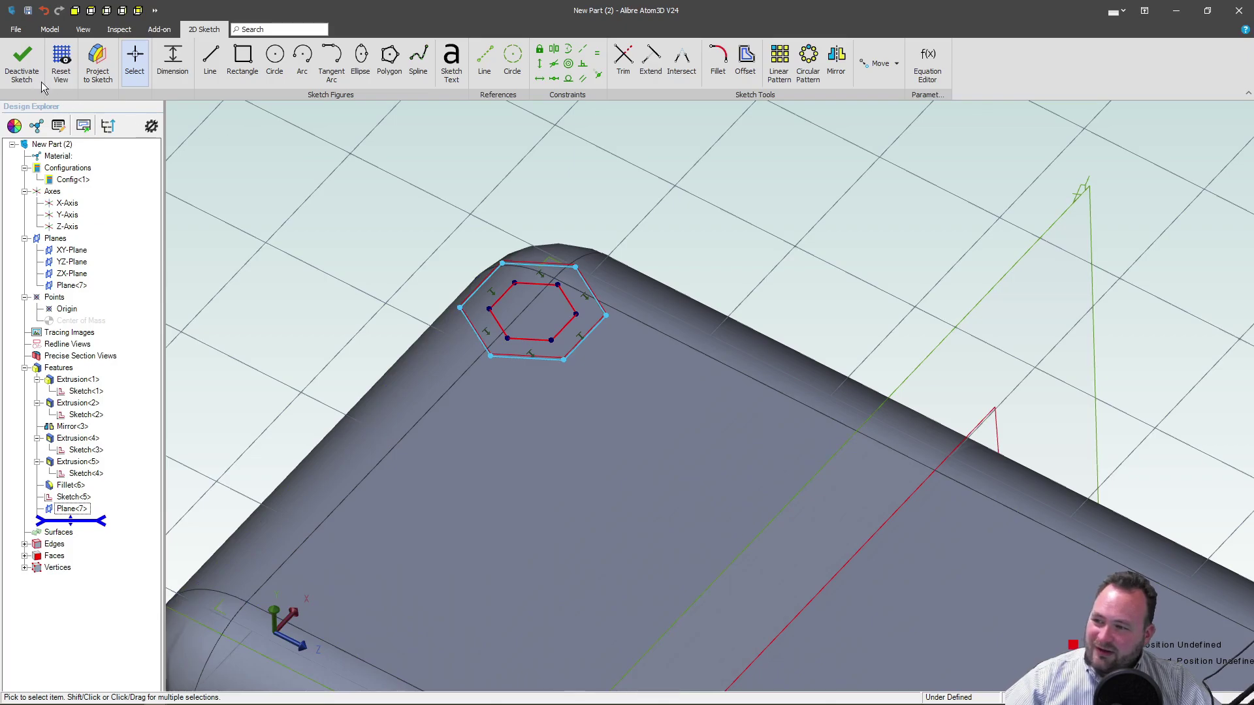
Finish the sketch and make a Loft Cut between the inner hexagon and the larger hexagon at the upper step's corner.
{"action": "left_click", "coordinate": [25, 68]}
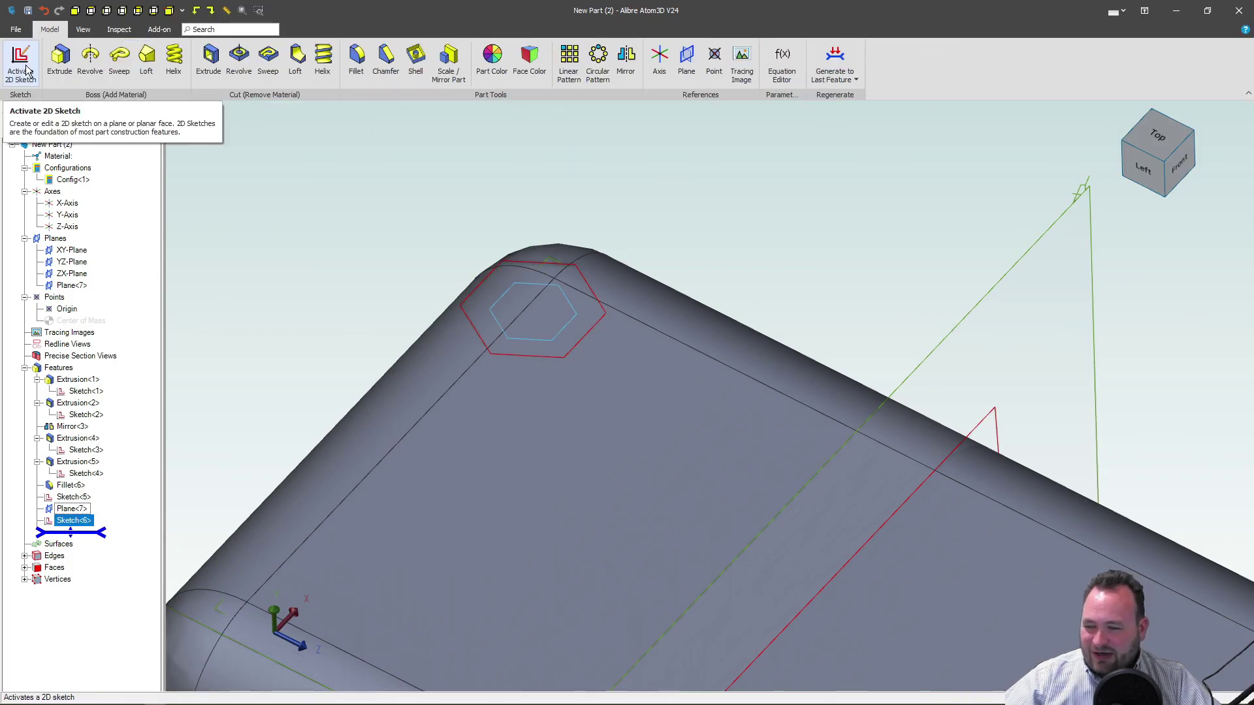
{"action": "scroll", "coordinate": [547, 271], "scroll_direction": "down", "scroll_amount": 3}
{"action": "scroll", "coordinate": [474, 222], "scroll_direction": "up", "scroll_amount": 1}
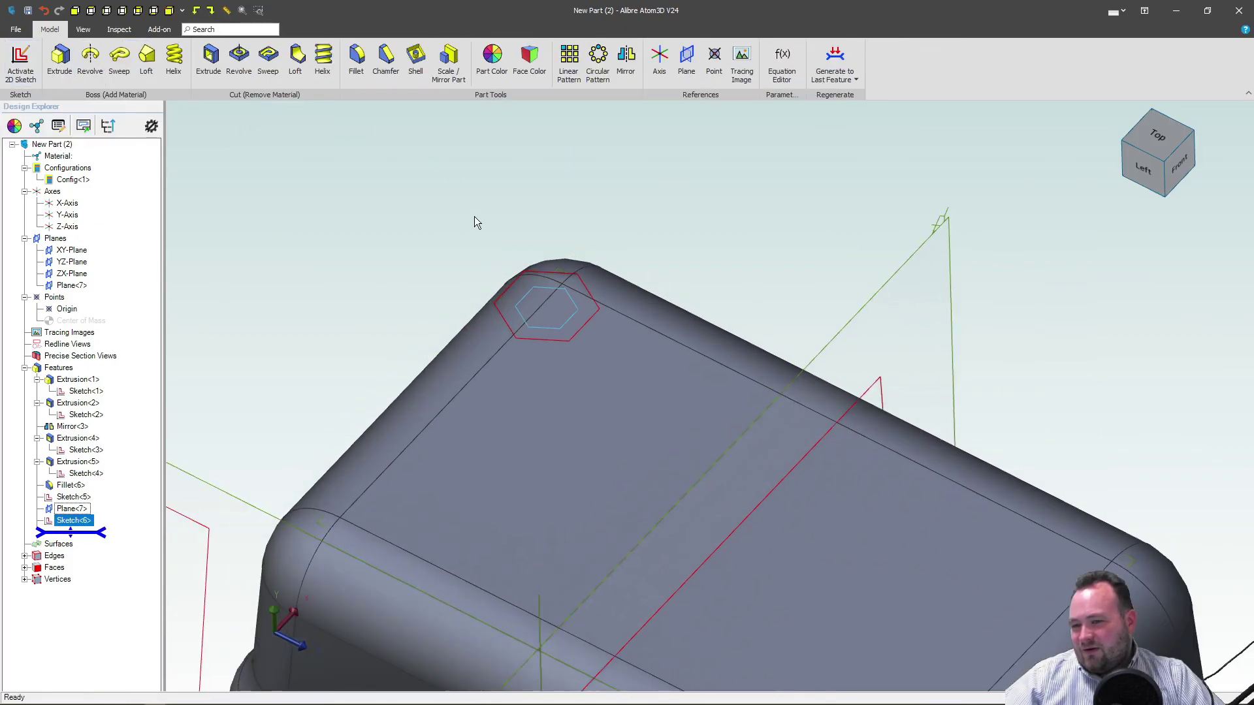
{"action": "scroll", "coordinate": [547, 268], "scroll_direction": "up", "scroll_amount": 2}
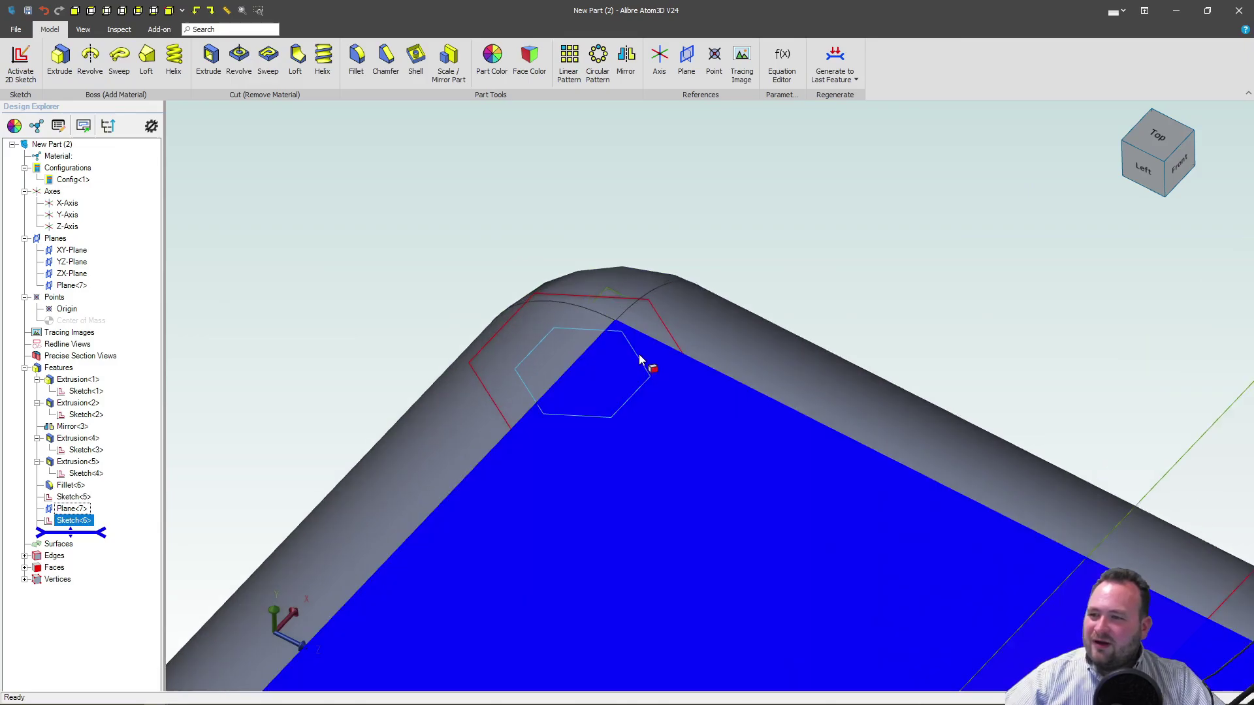
{"action": "left_click", "coordinate": [295, 64]}
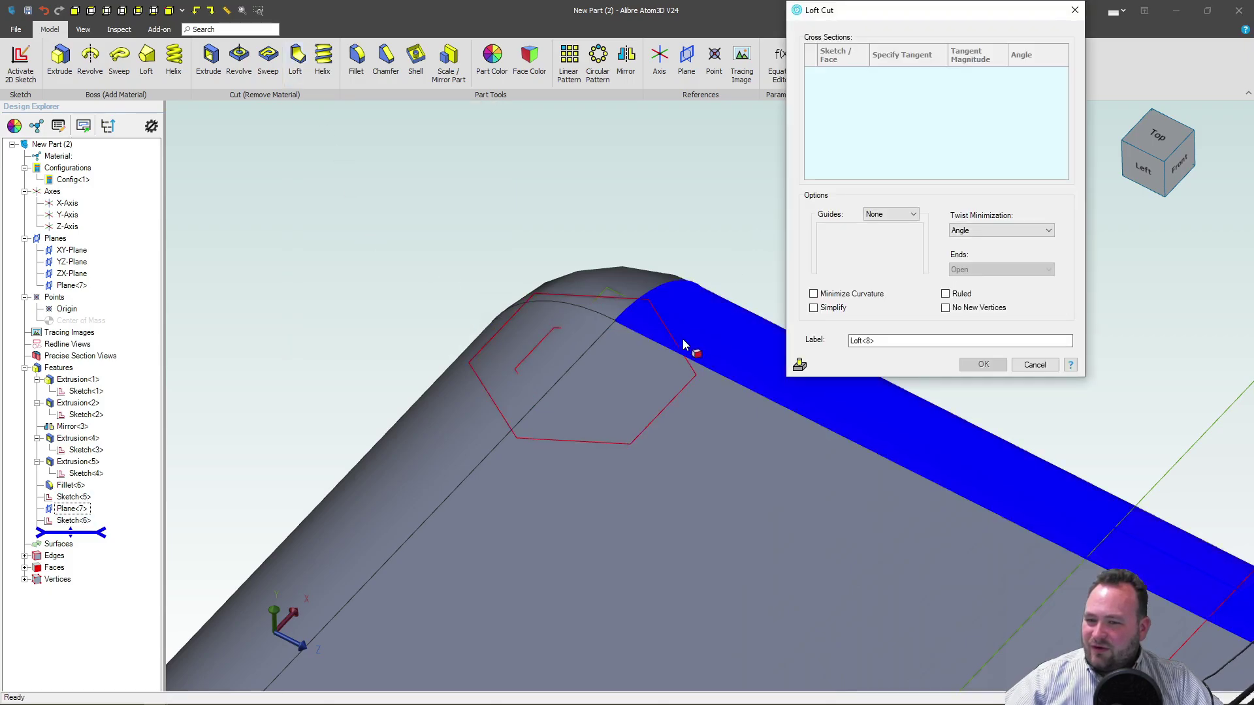
{"action": "left_click", "coordinate": [535, 346]}
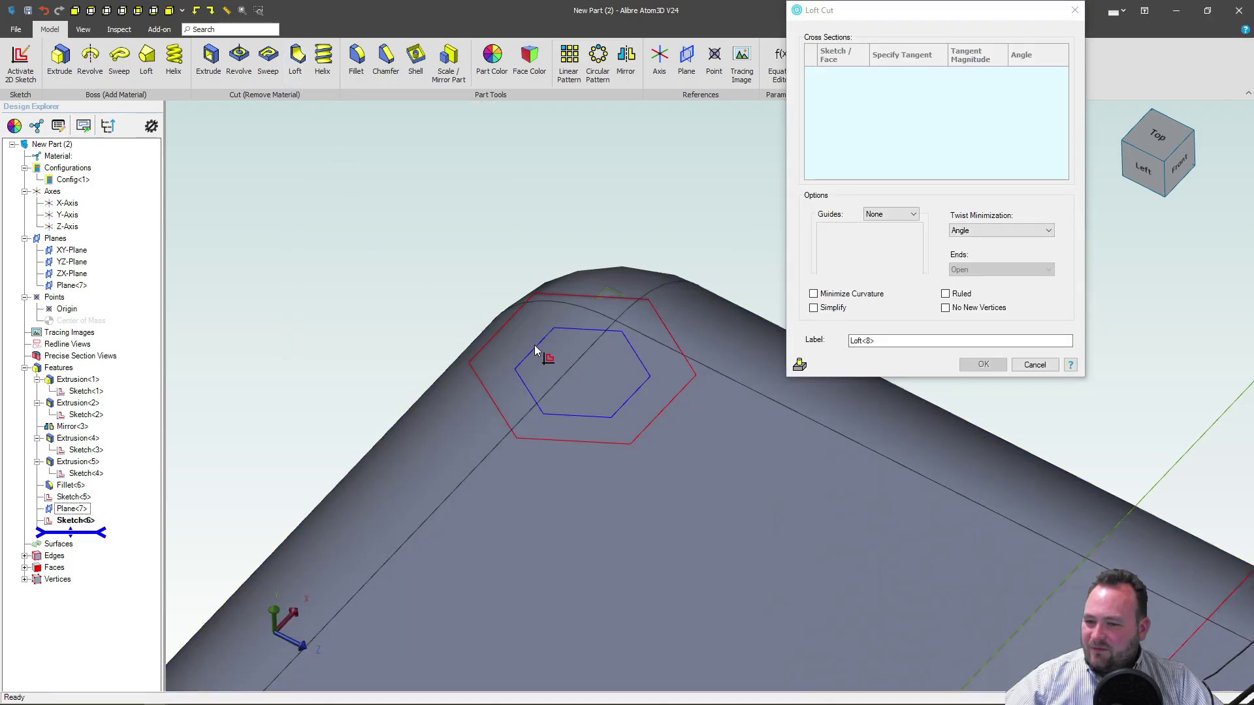
{"action": "left_click", "coordinate": [552, 295]}
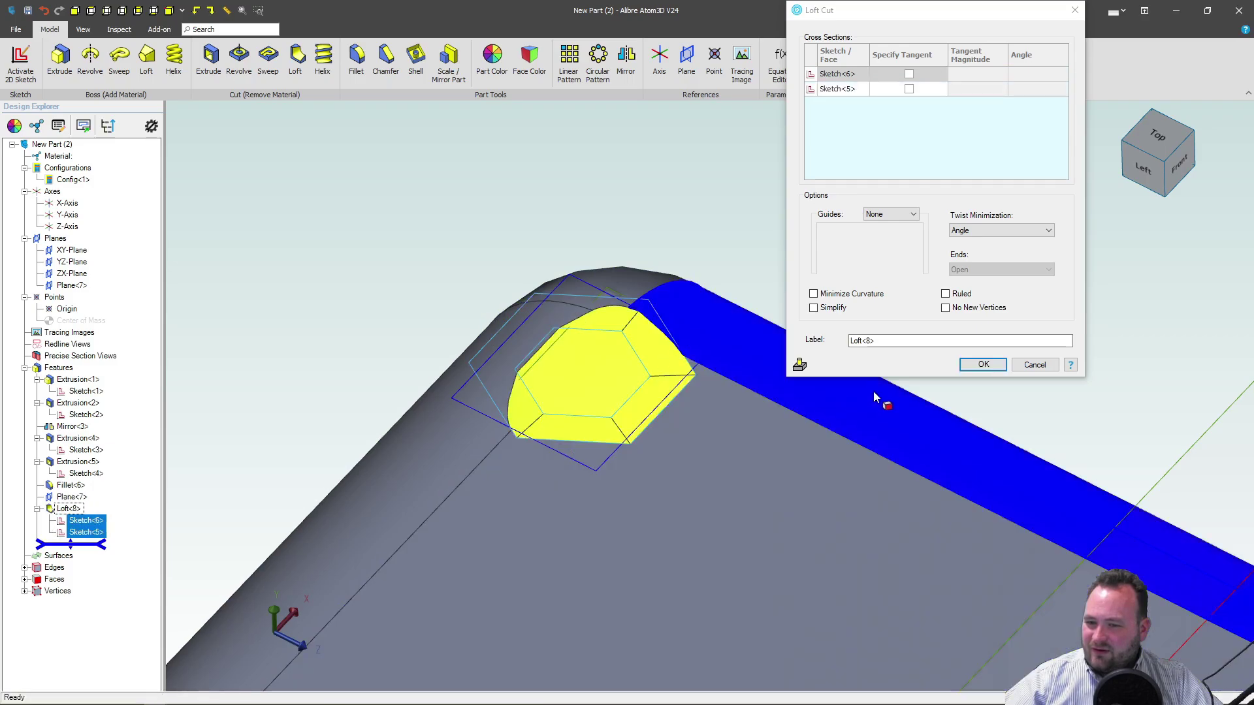
{"action": "left_click", "coordinate": [984, 364]}
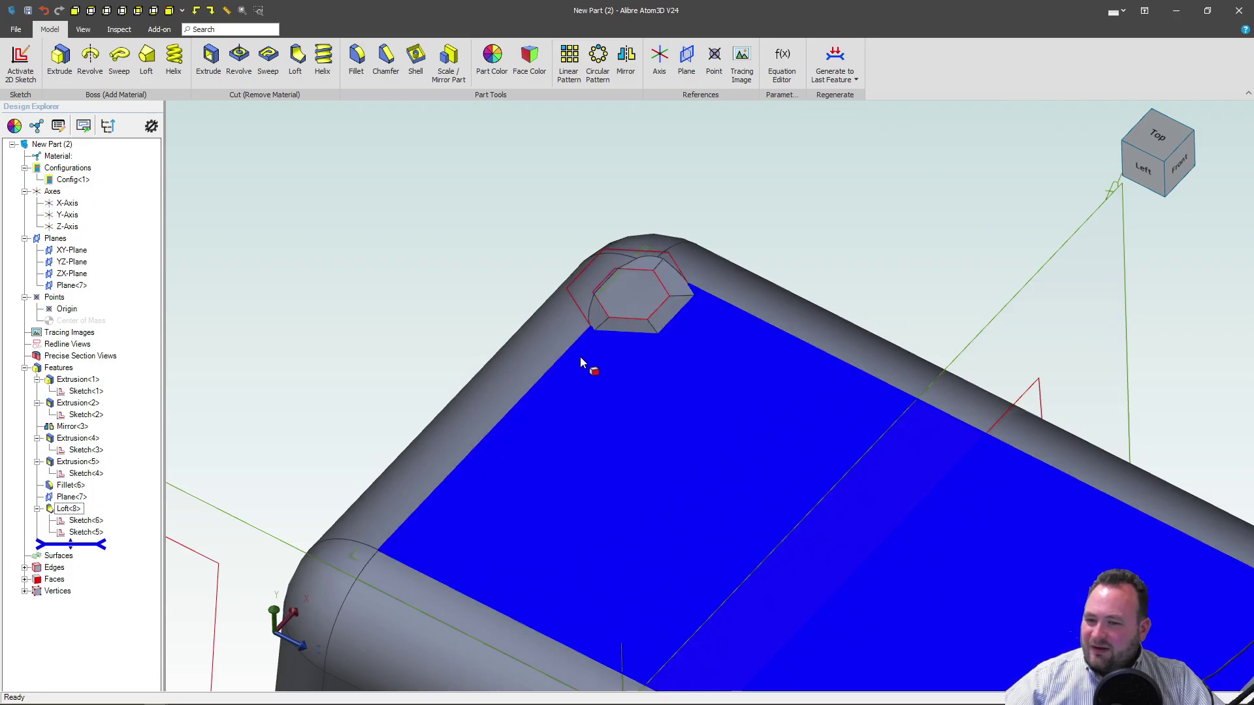
Start a 2D sketch on the upper step's top face and draw a six-sided circumscribed polygon beside the lofted hexagon recess.
{"action": "left_click", "coordinate": [629, 400]}
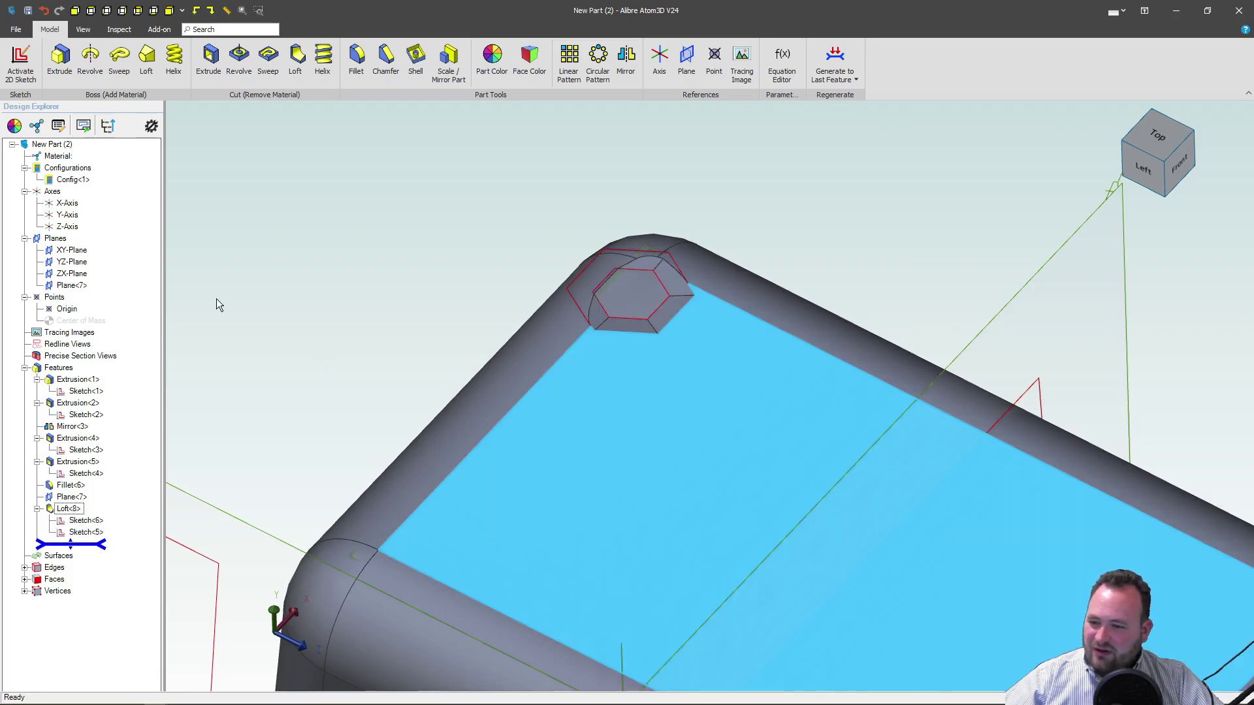
{"action": "left_click", "coordinate": [20, 62]}
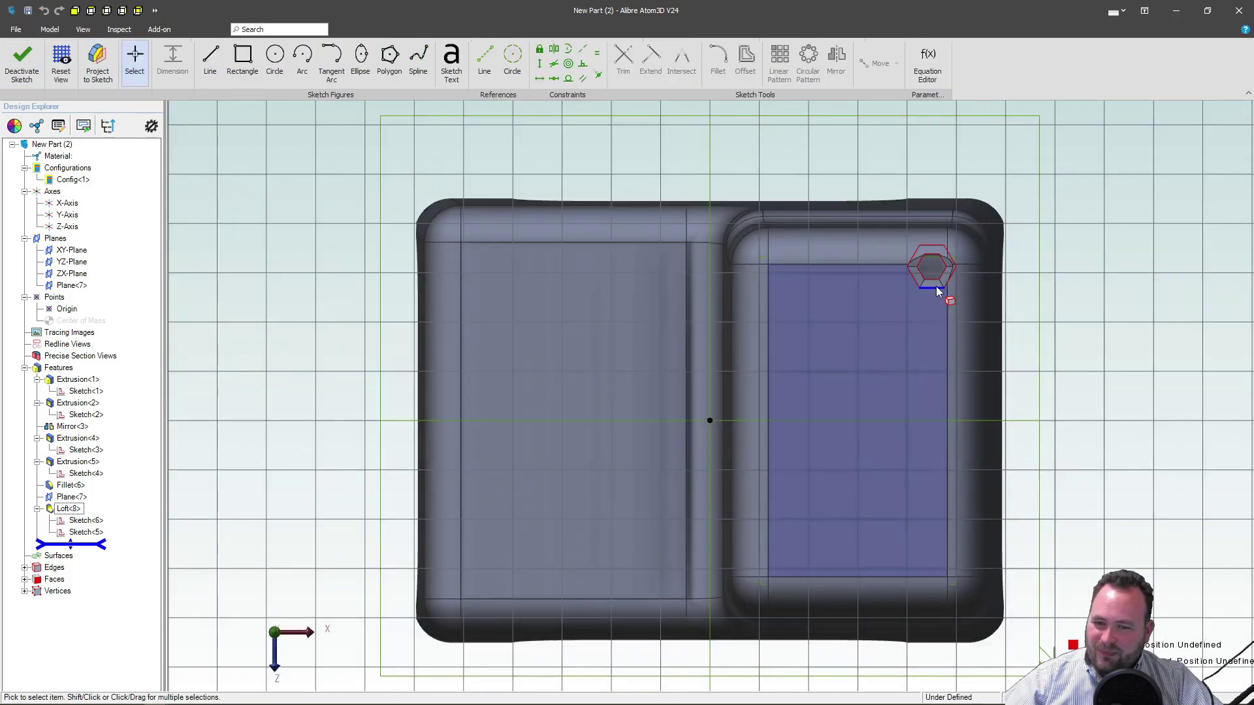
{"action": "scroll", "coordinate": [934, 281], "scroll_direction": "up", "scroll_amount": 5}
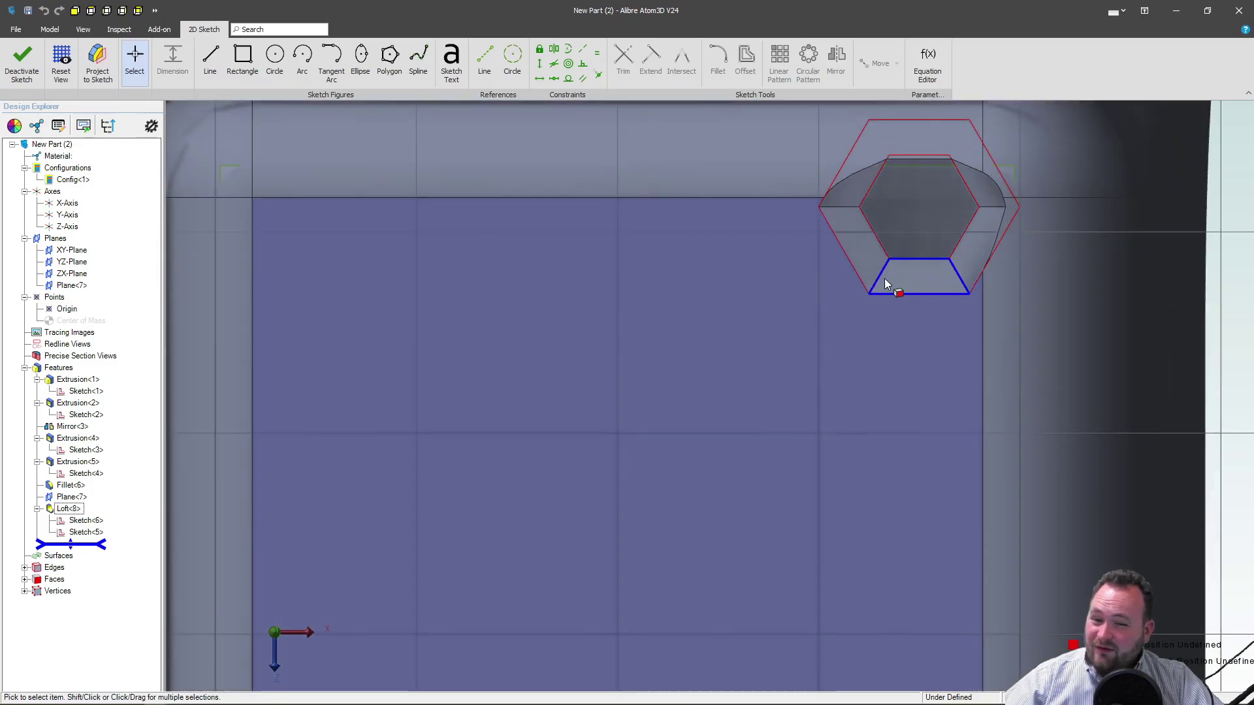
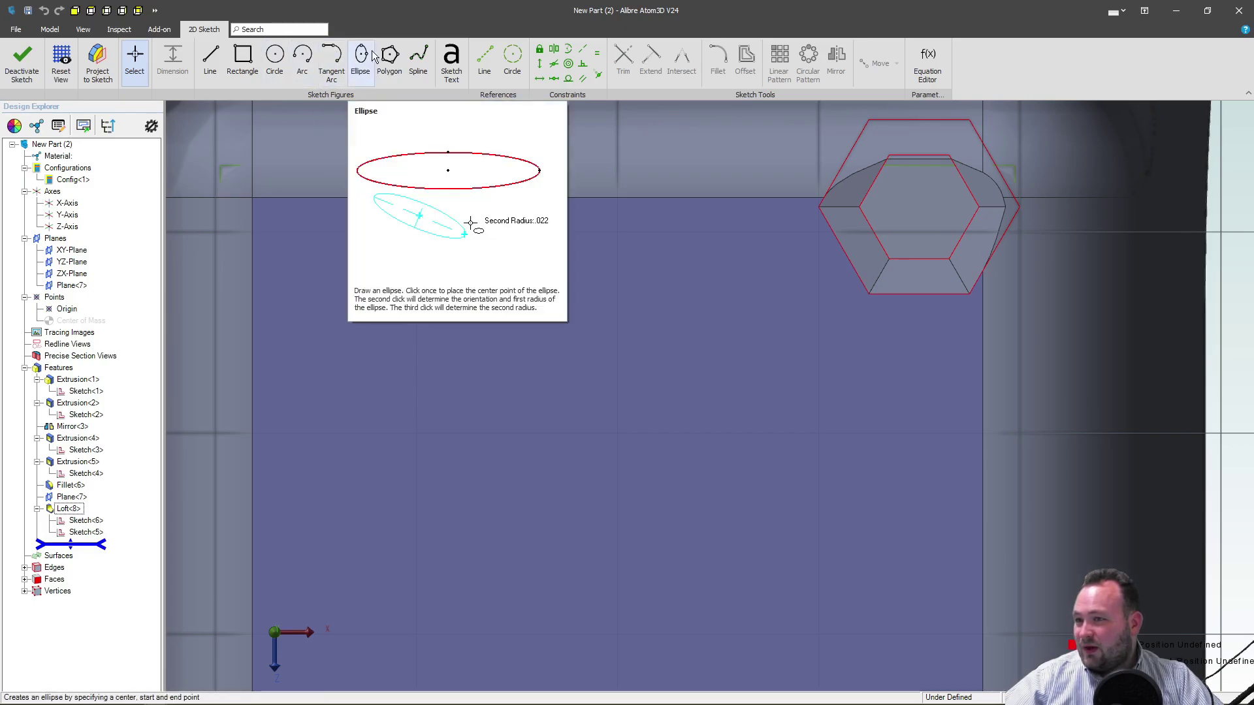
{"action": "left_click", "coordinate": [390, 59]}
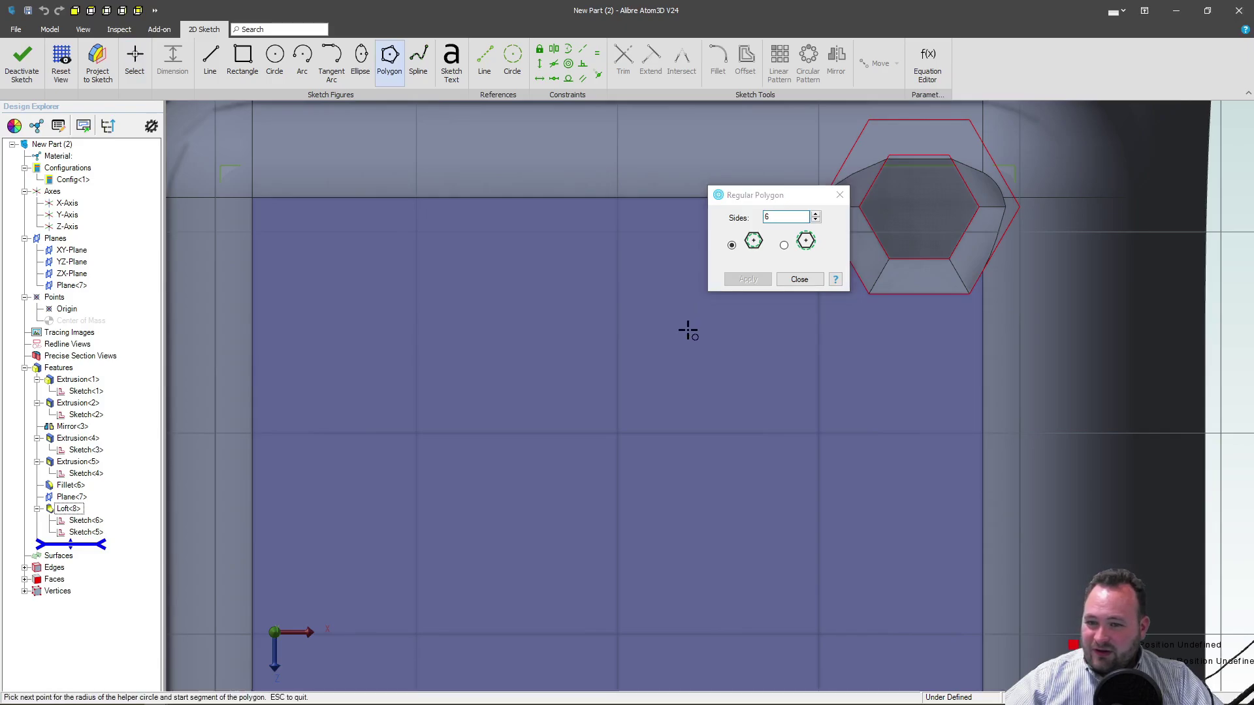
{"action": "left_click", "coordinate": [747, 398]}
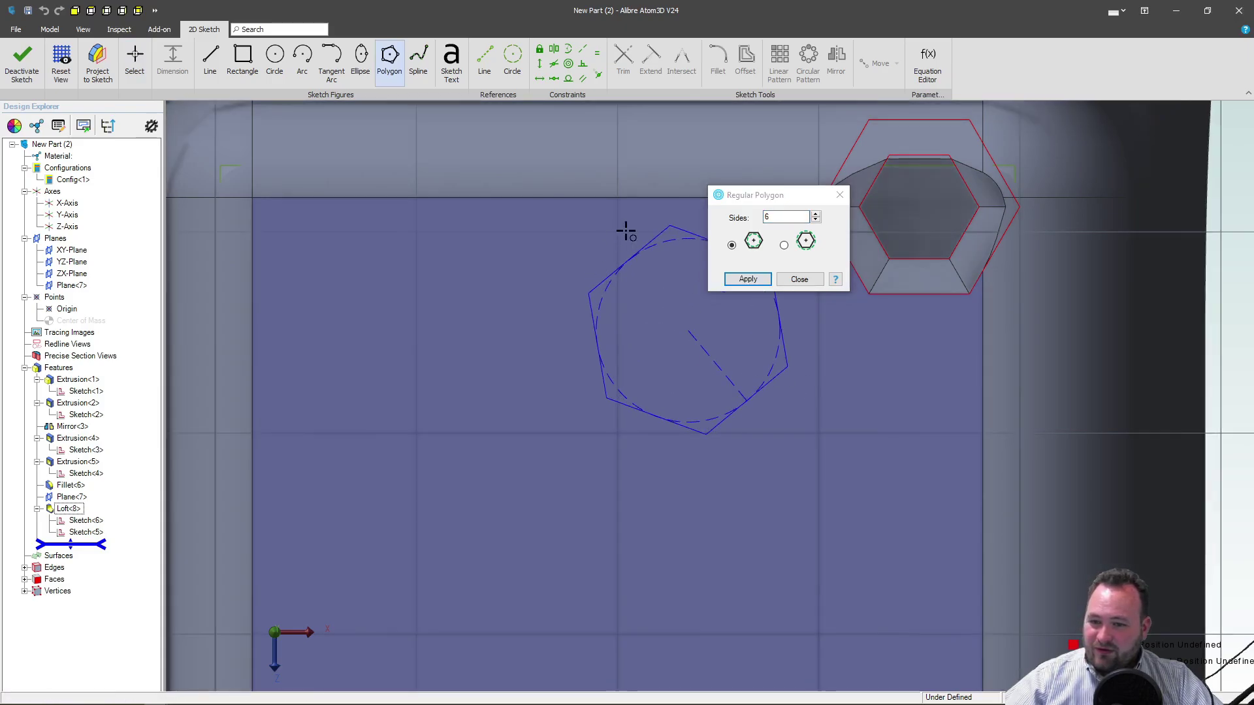
{"action": "left_click", "coordinate": [748, 280]}
{"action": "left_click", "coordinate": [800, 280]}
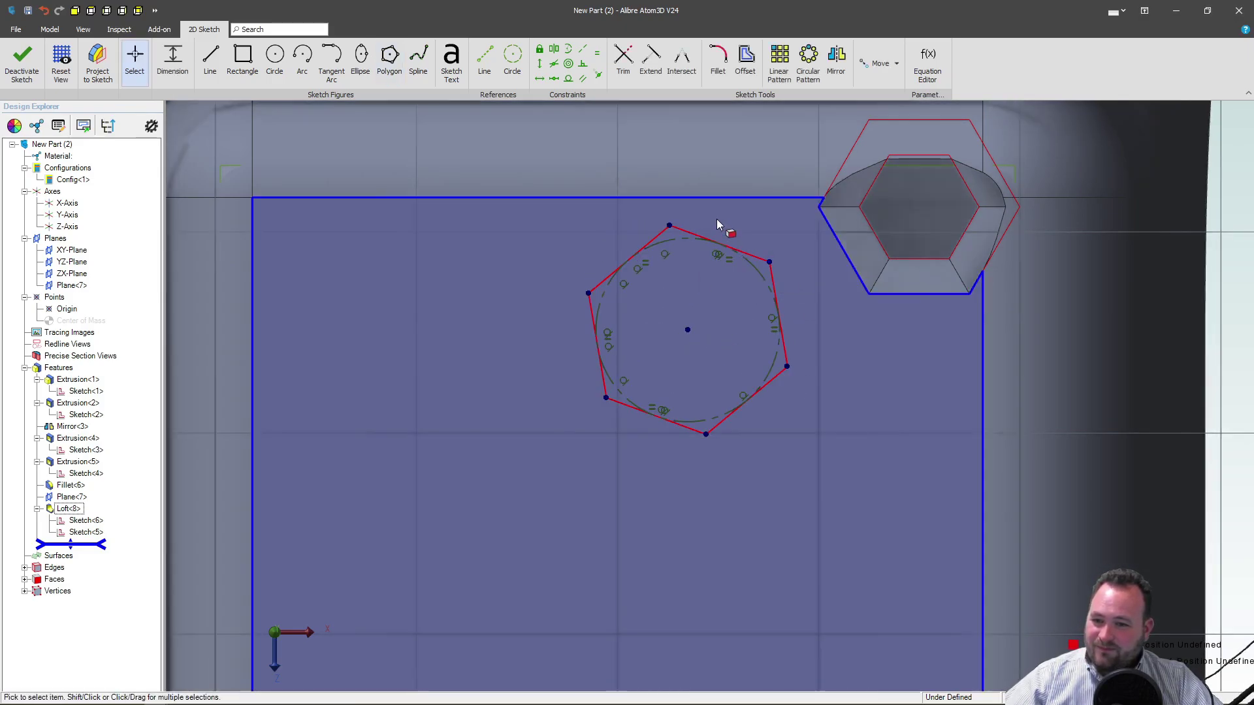
{"action": "key", "text": "Escape"}
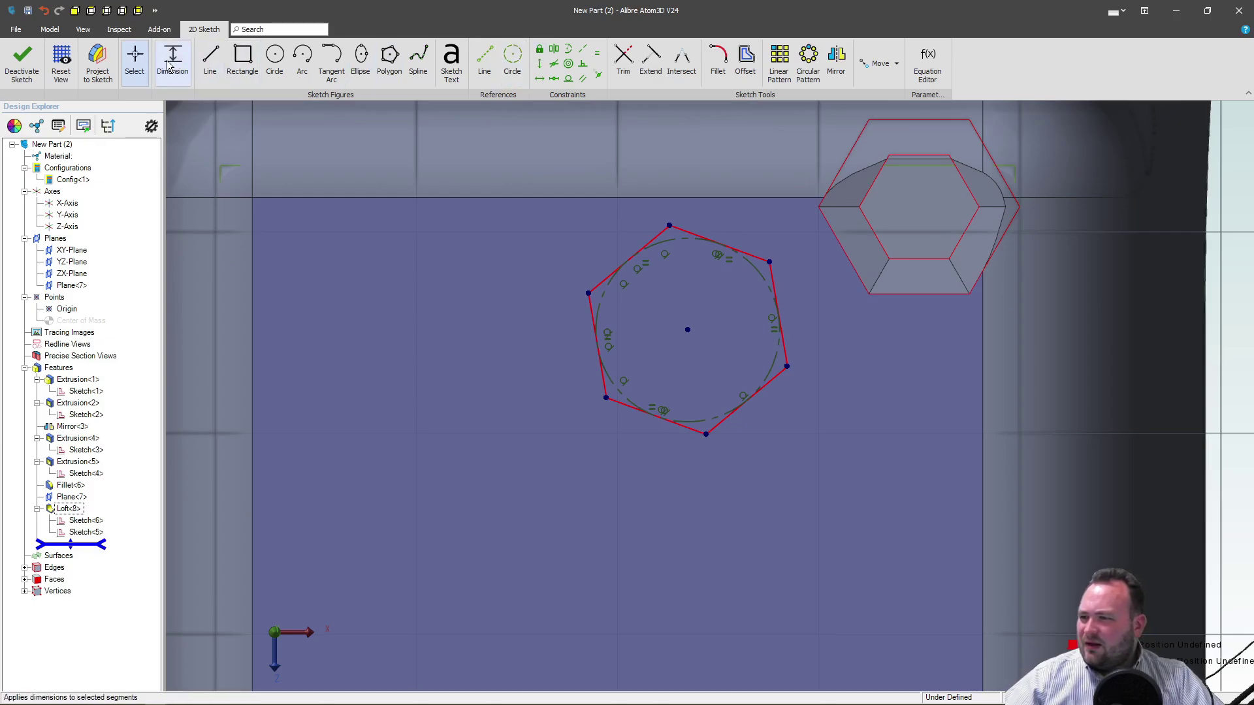
Project the recess edge facing the new hexagon into the sketch as a reference figure, maintaining association to the source entity.
{"action": "left_click", "coordinate": [97, 60]}
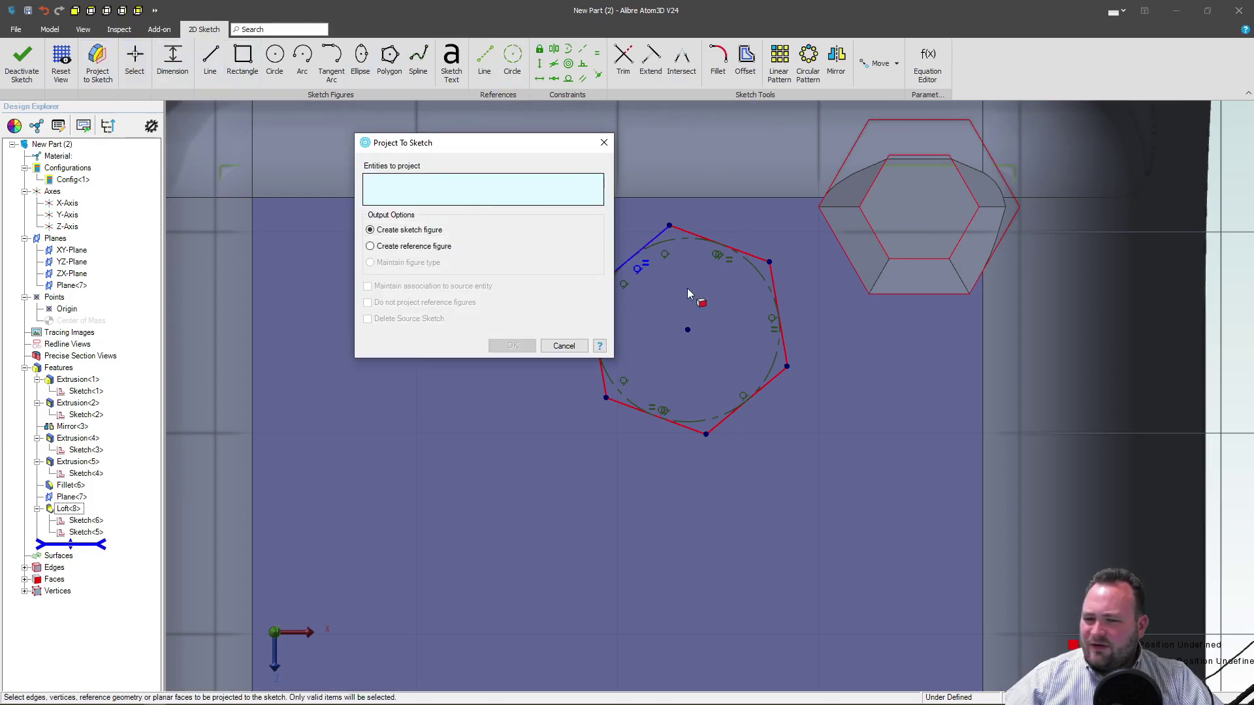
{"action": "left_click", "coordinate": [847, 252]}
{"action": "left_click", "coordinate": [367, 288]}
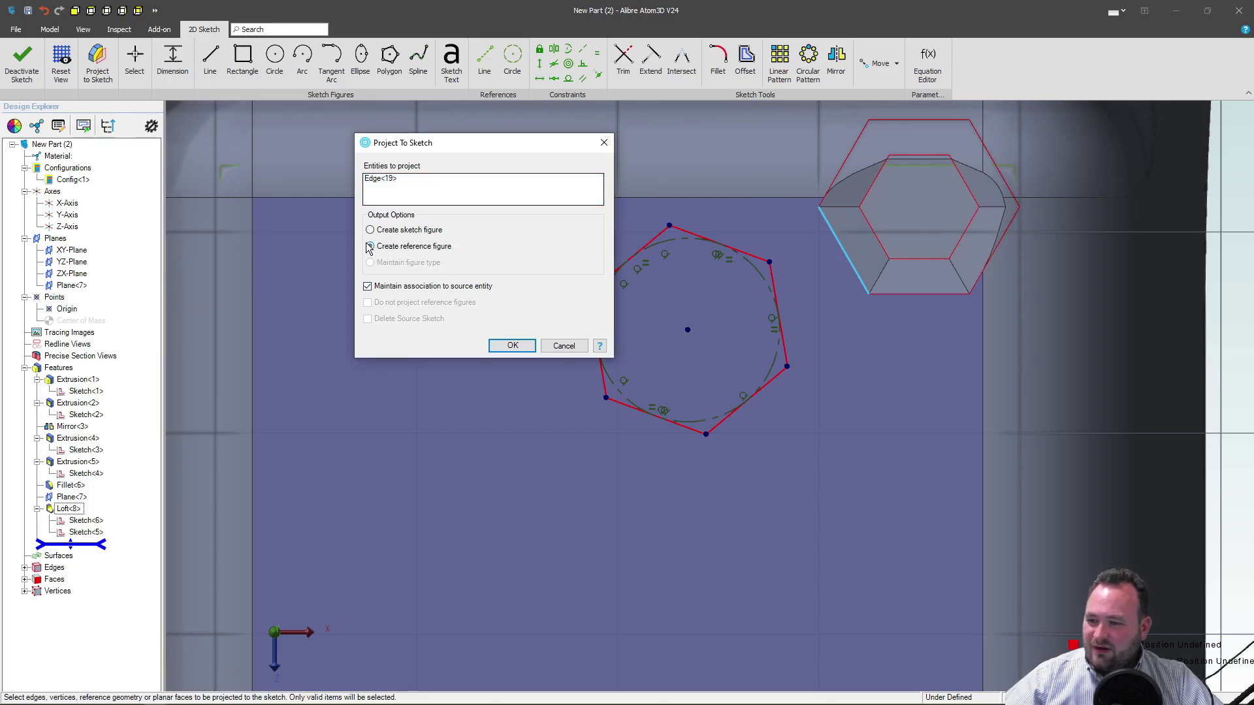
{"action": "left_click", "coordinate": [511, 347]}
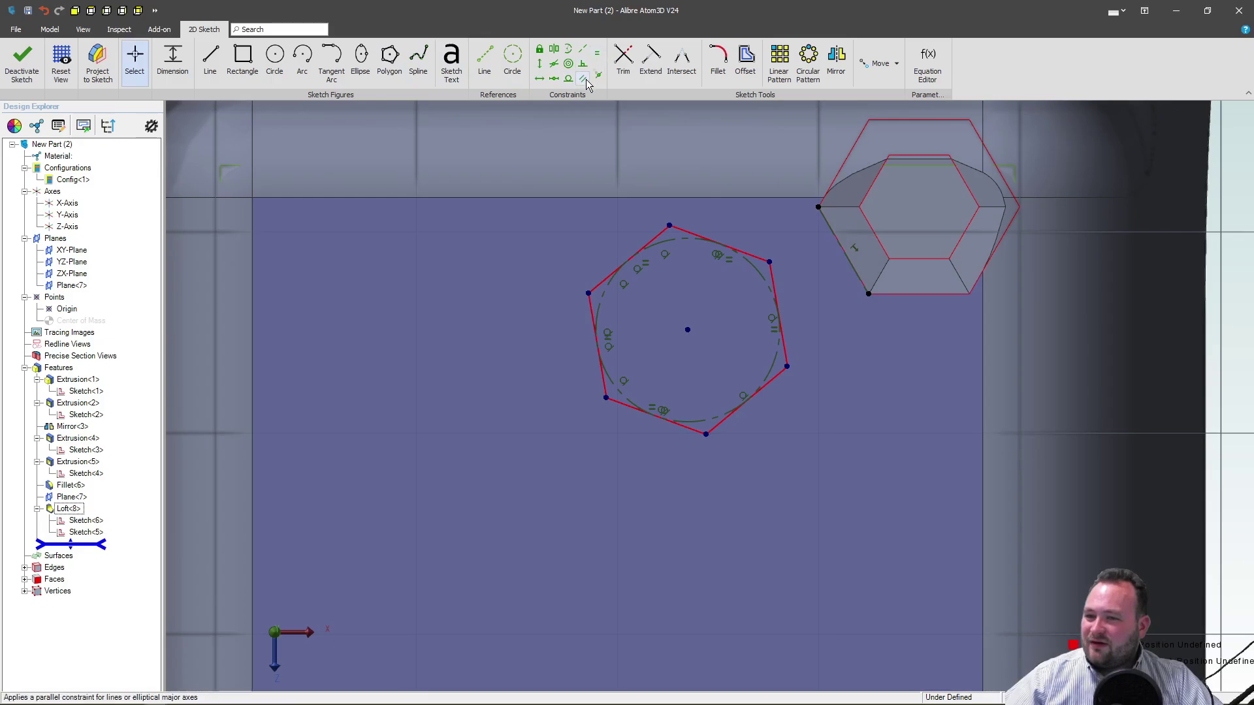
Constrain the new hexagon's facing side parallel and equal in length to the projected recess edge.
{"action": "left_click", "coordinate": [697, 233]}
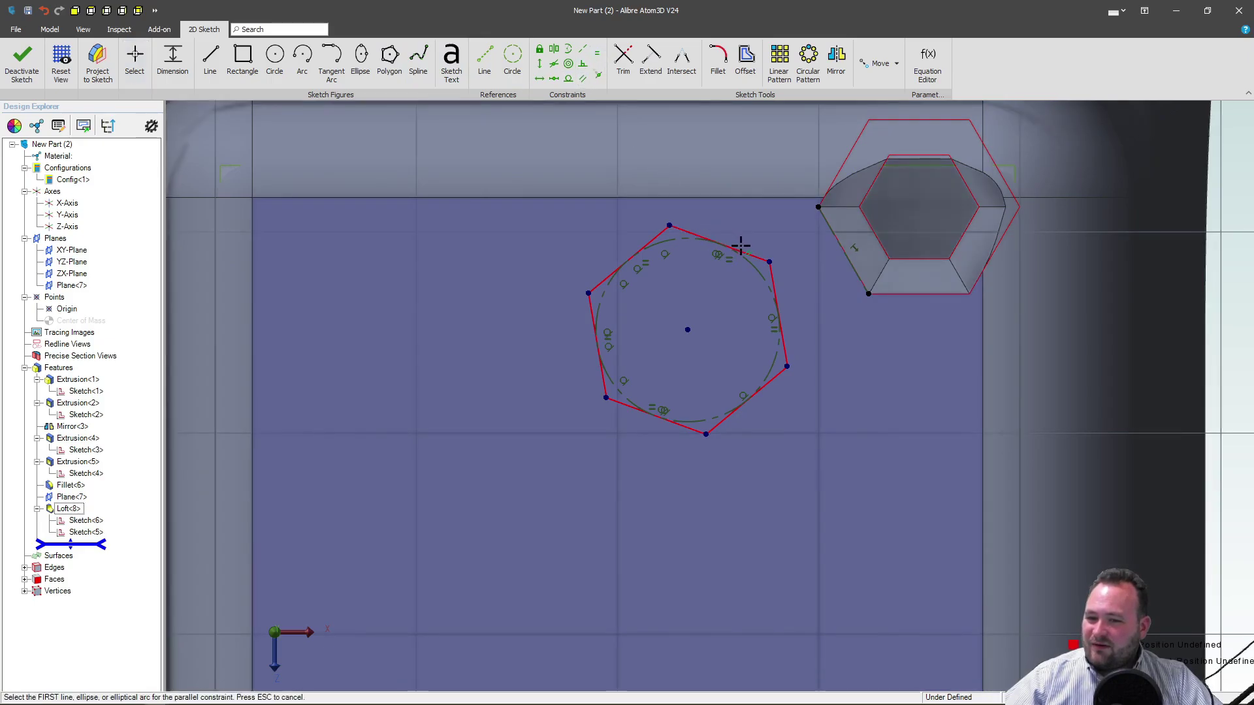
{"action": "left_click", "coordinate": [851, 268], "text": "ctrl"}
{"action": "left_click", "coordinate": [875, 247]}
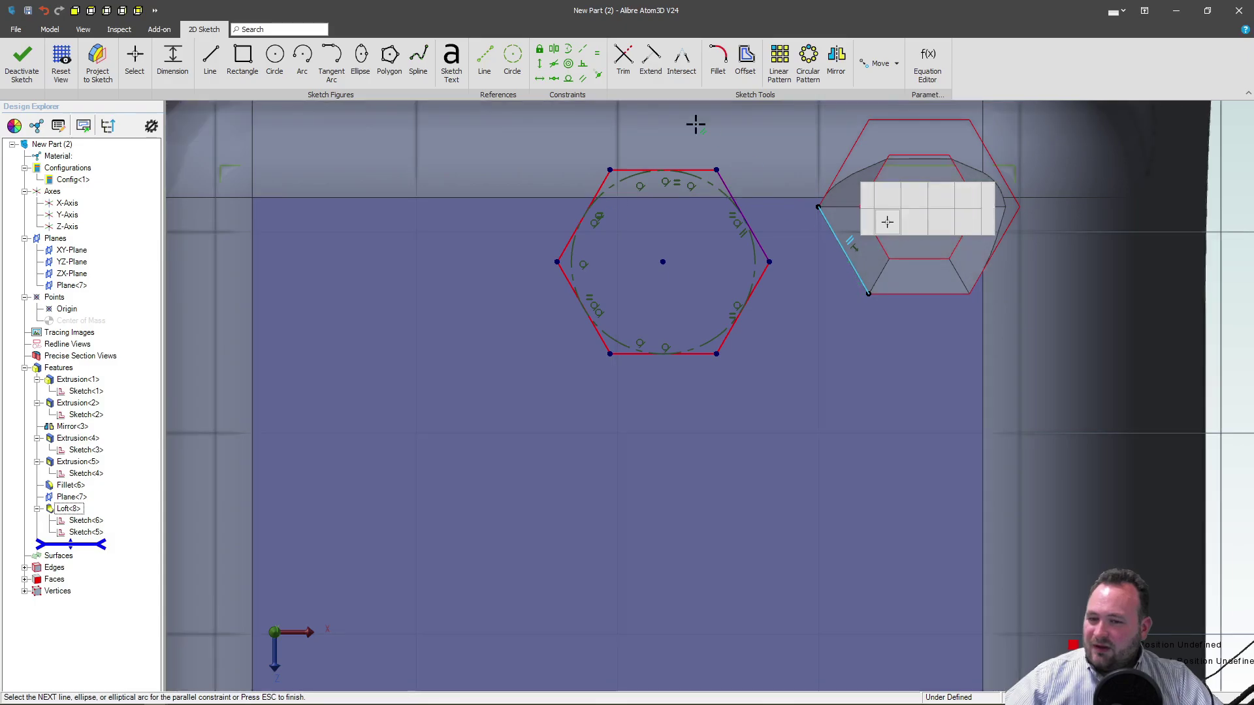
{"action": "key", "text": "Escape"}
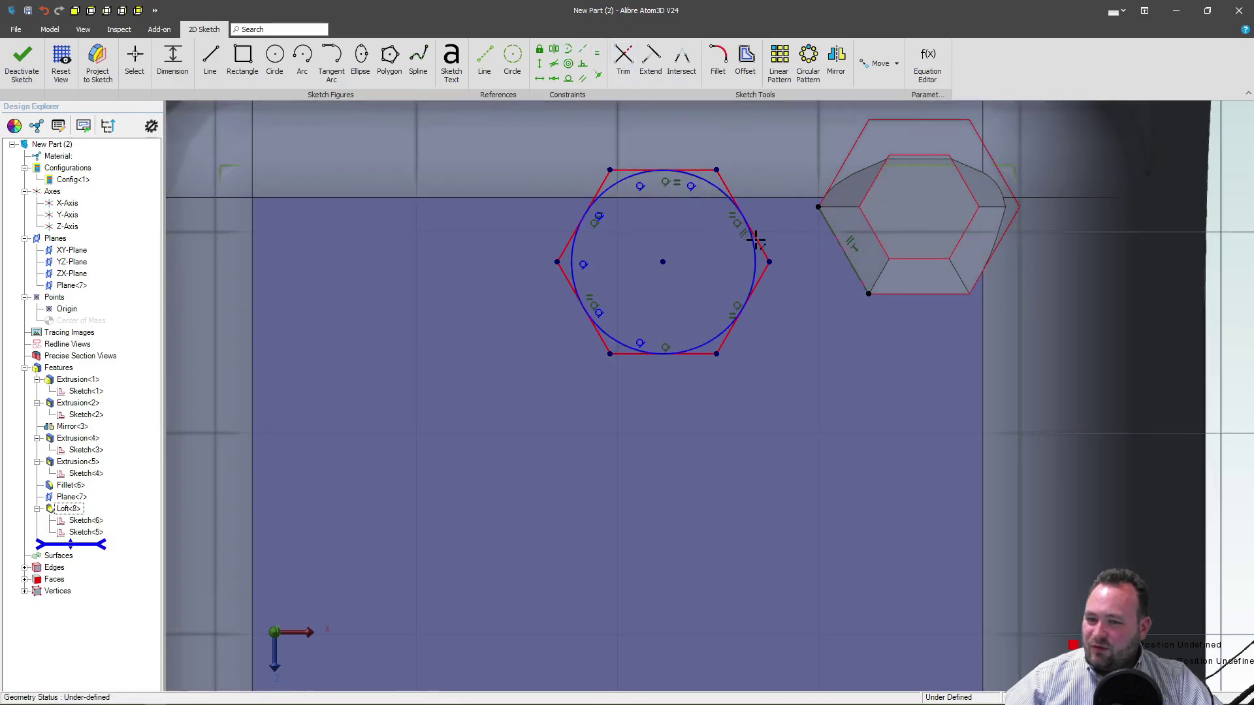
{"action": "left_click", "coordinate": [761, 243]}
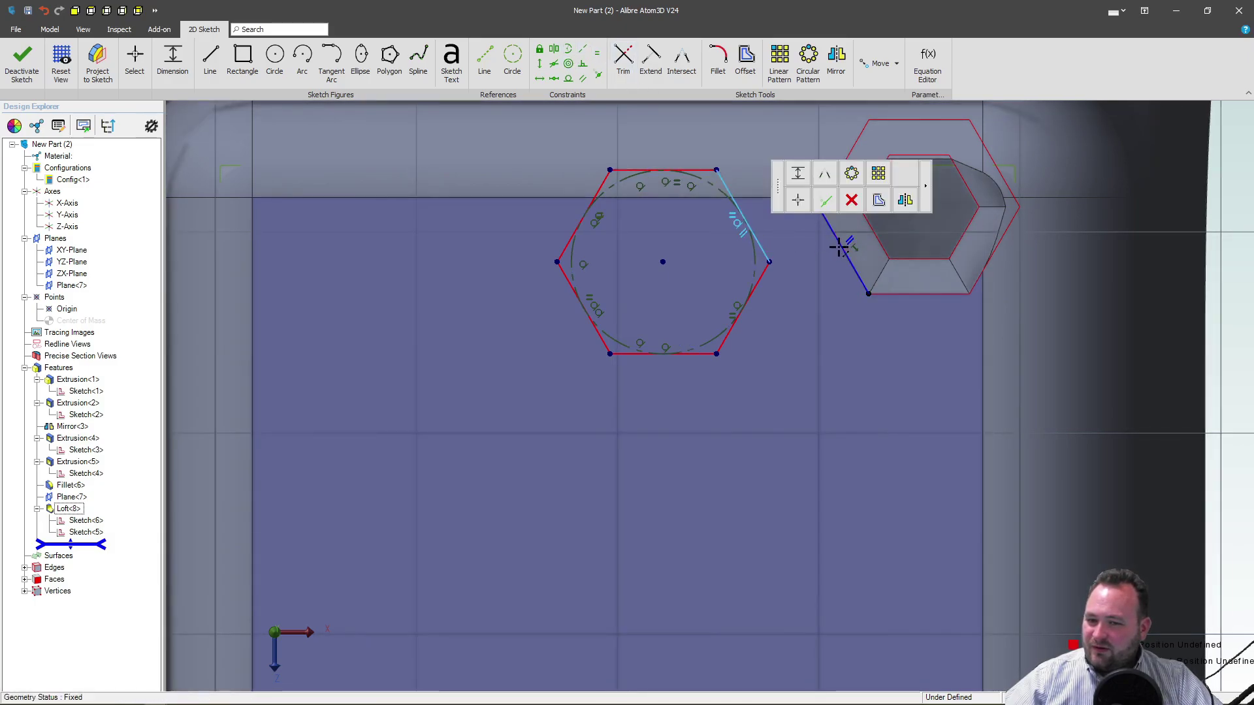
{"action": "key", "text": "e"}
{"action": "left_click", "coordinate": [839, 247]}
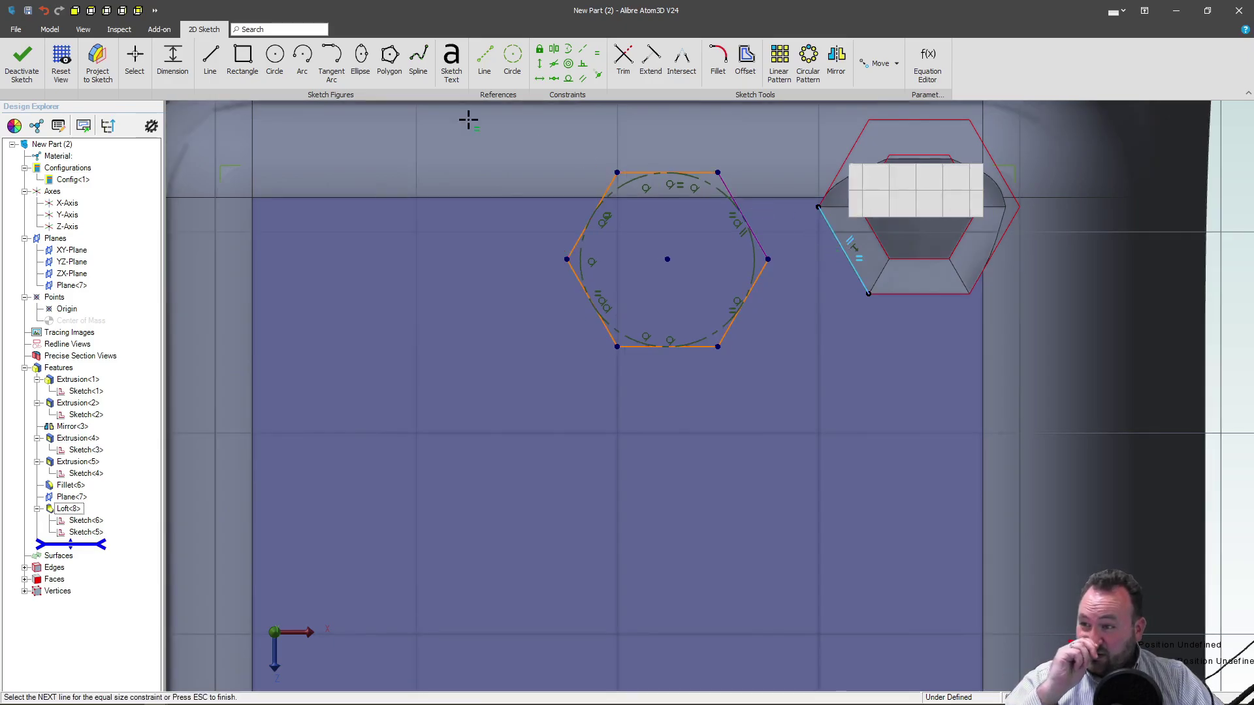
Dimension the gap between the projected recess edge and the hexagon's facing side at 0.125 in.
{"action": "left_click", "coordinate": [172, 60]}
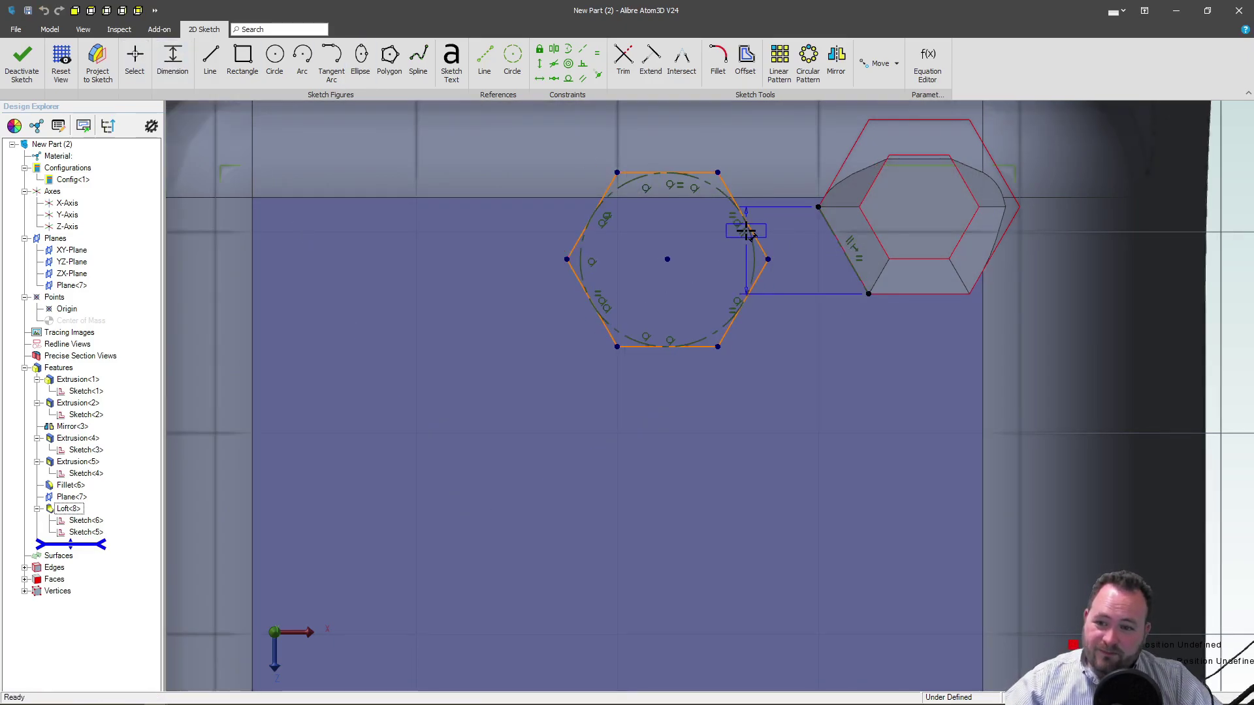
{"action": "left_click", "coordinate": [760, 242]}
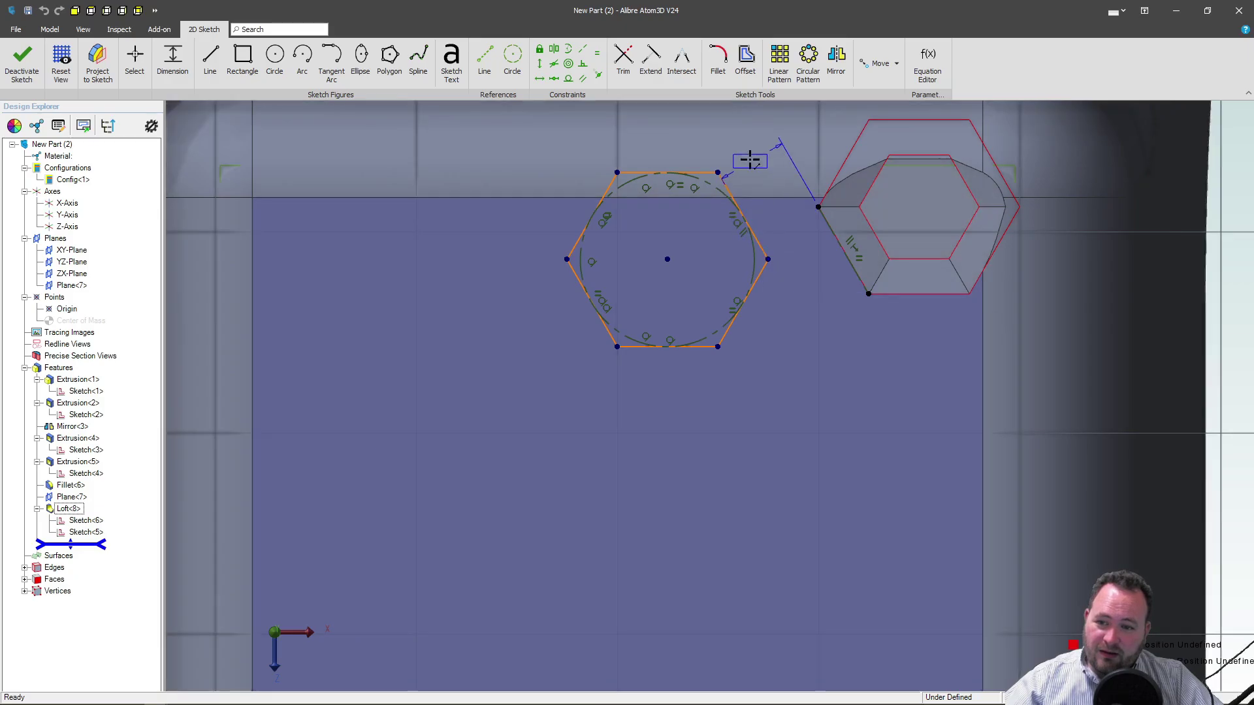
{"action": "left_click", "coordinate": [746, 157]}
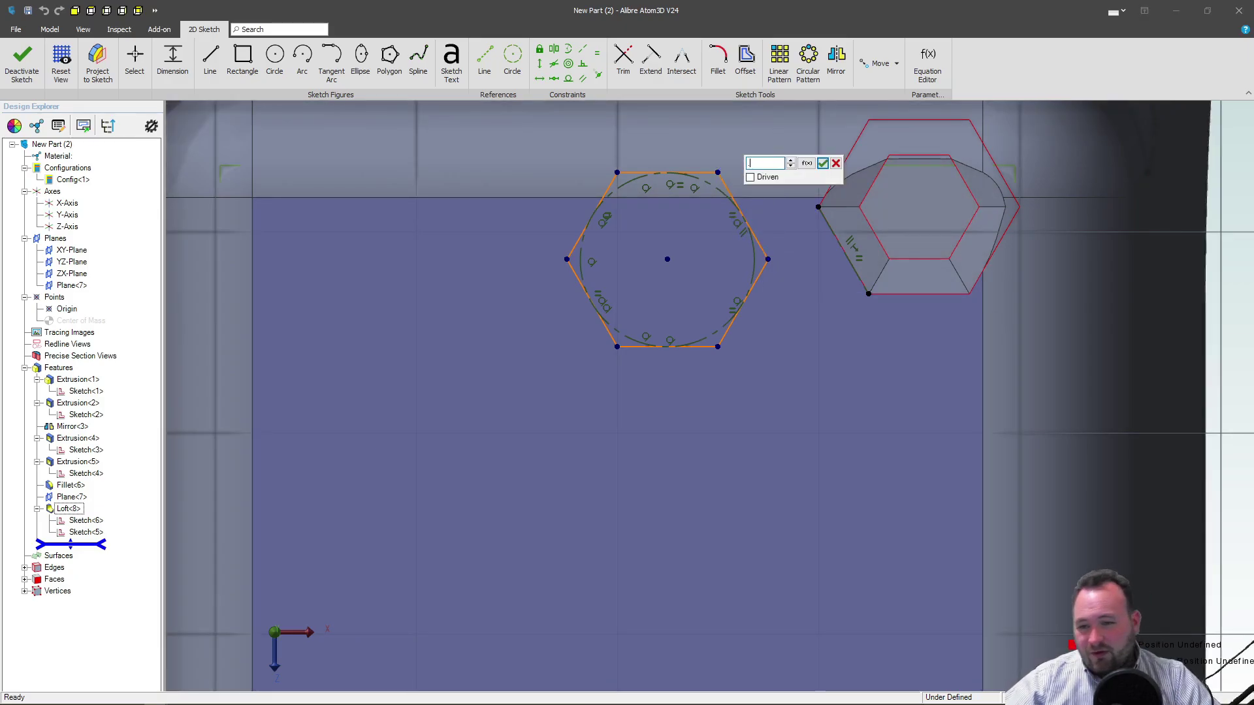
{"action": "type", "text": ".125"}
{"action": "key", "text": "Return"}
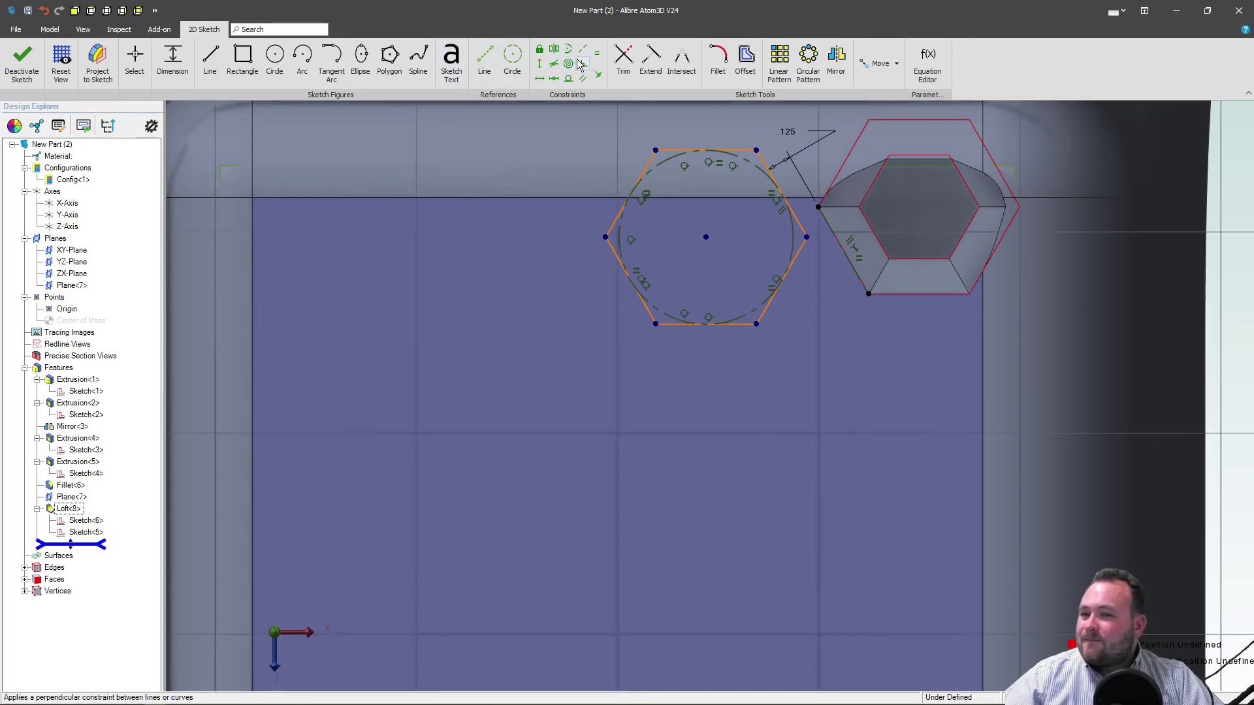
Connect the facing corners of the hexagon and projected edge with a reference line, constrained perpendicular to that edge.
{"action": "left_click", "coordinate": [484, 59]}
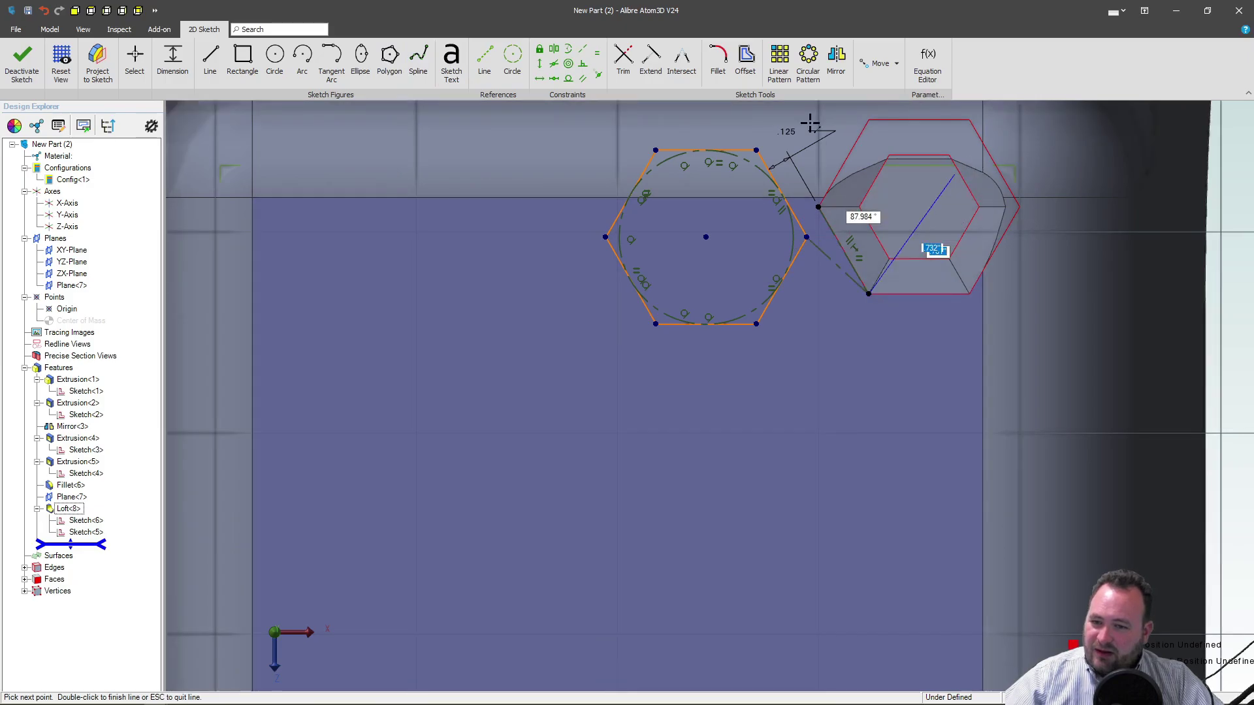
{"action": "double_click", "coordinate": [868, 293]}
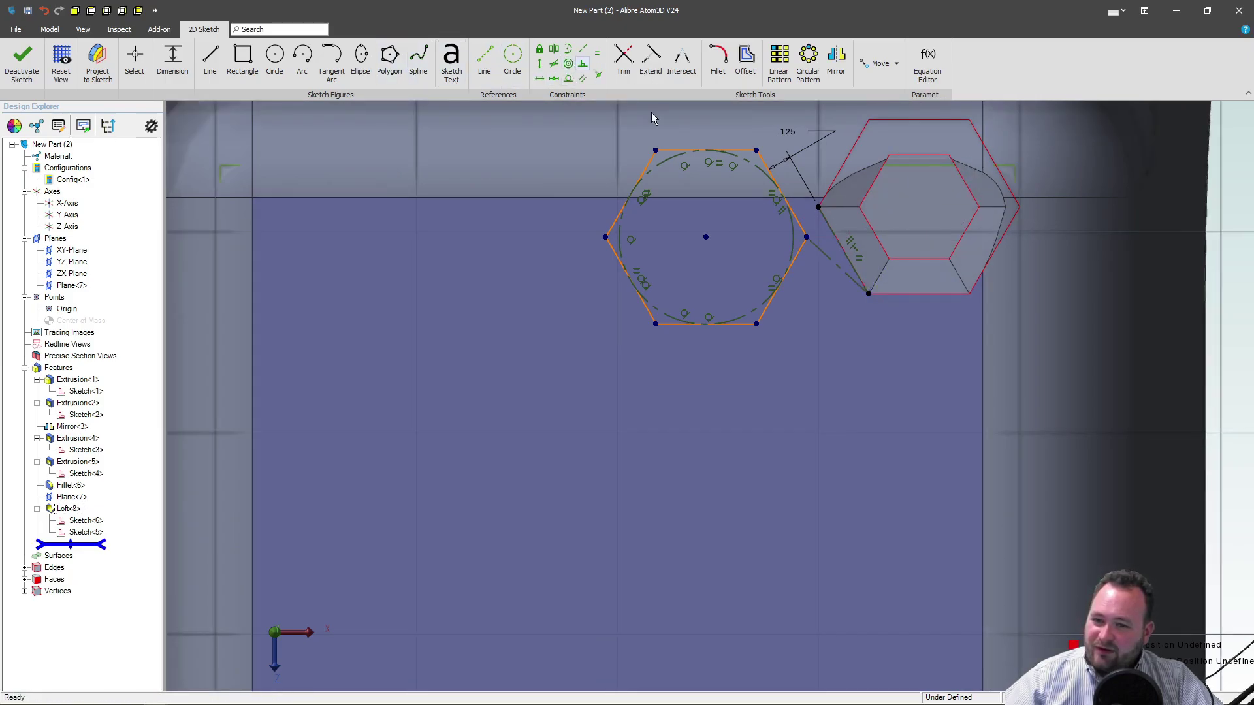
{"action": "left_click", "coordinate": [837, 240]}
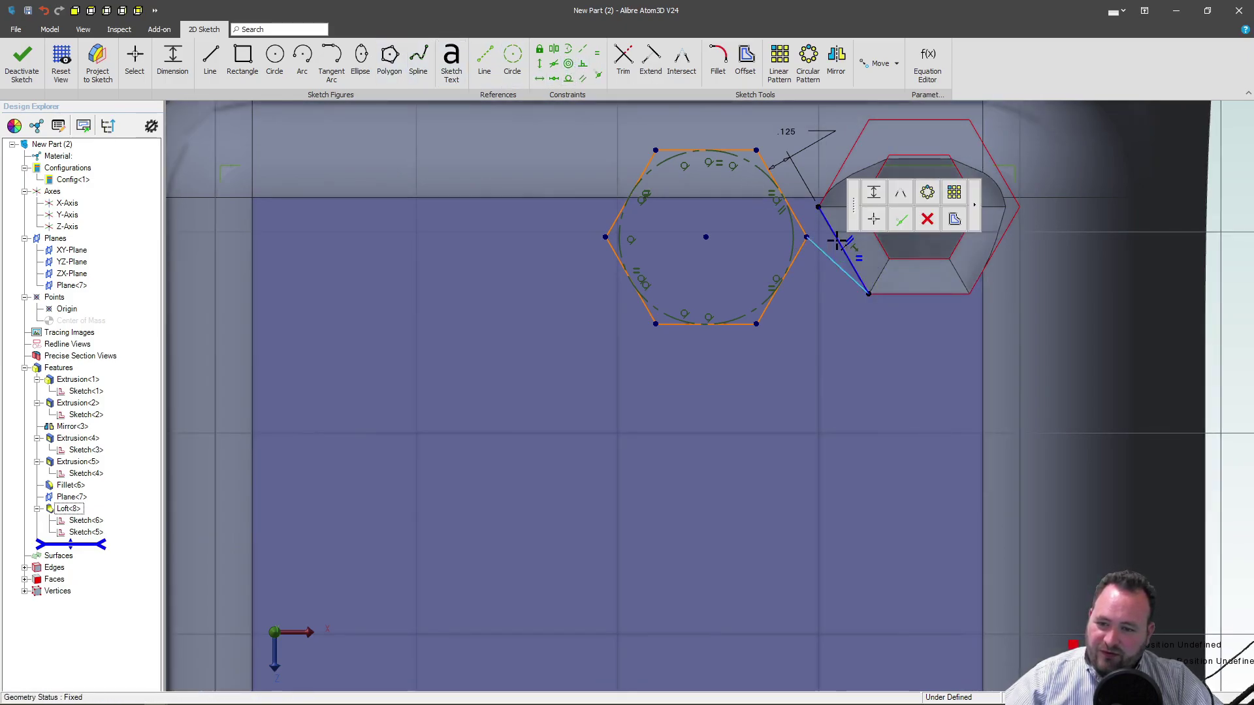
{"action": "left_click", "coordinate": [826, 254]}
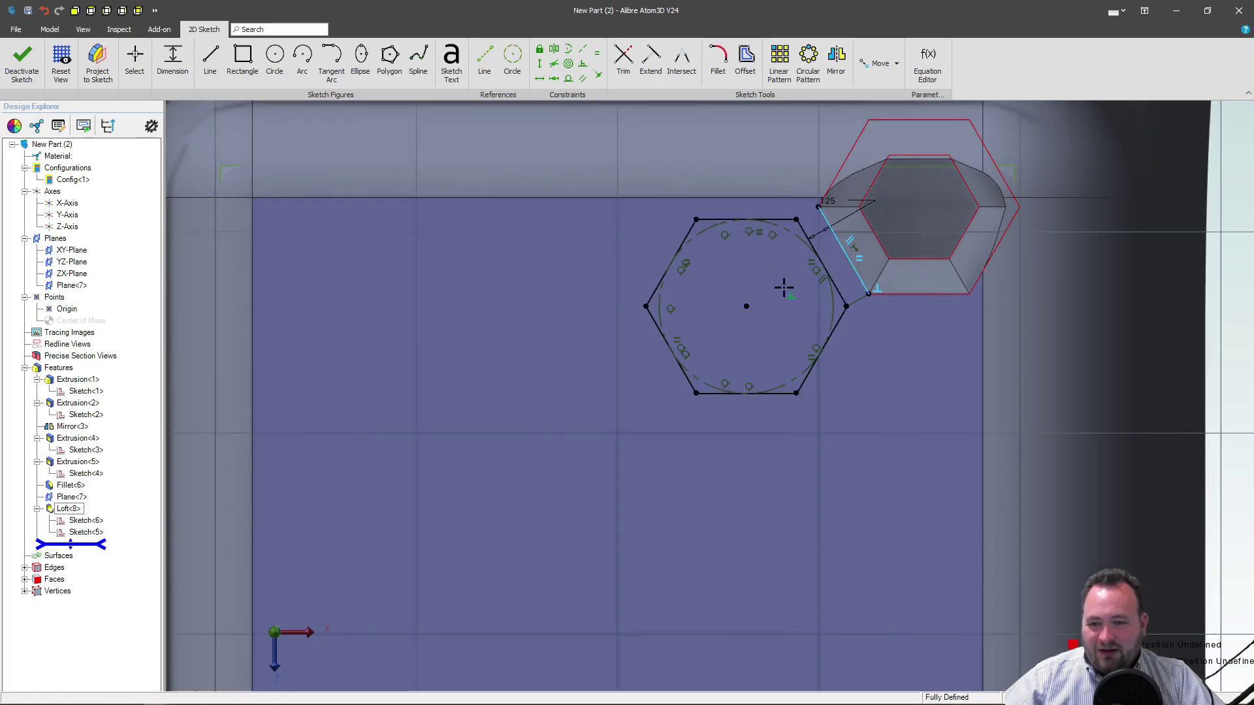
Start a new sketch on Plane<7> and project Sketch<7> into it, maintaining figure type and association to the source entity.
{"action": "left_click", "coordinate": [22, 62]}
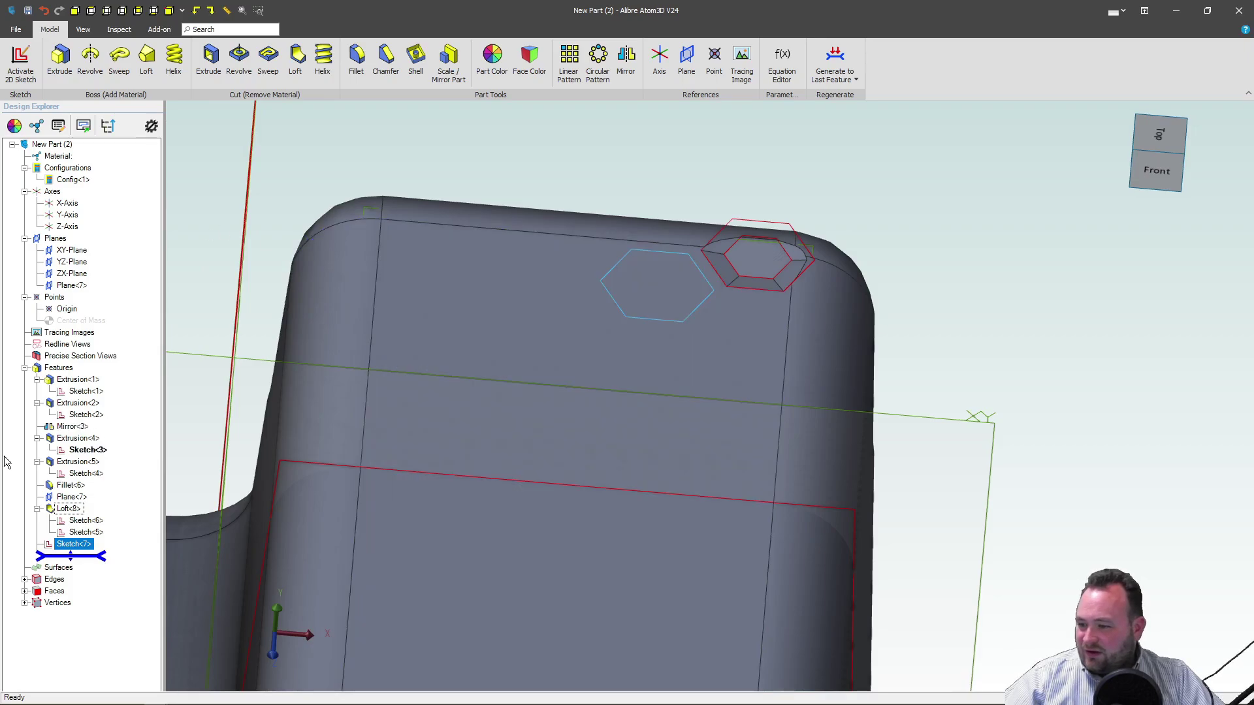
{"action": "left_click", "coordinate": [70, 497]}
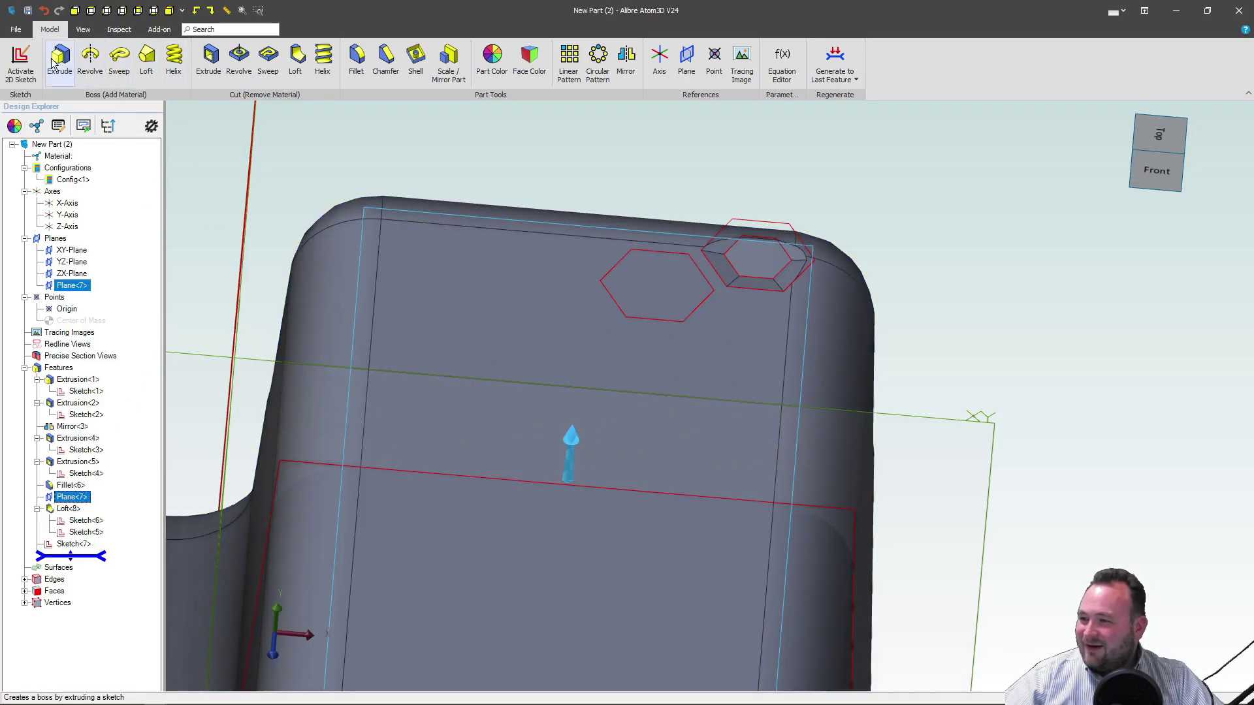
{"action": "left_click", "coordinate": [20, 62]}
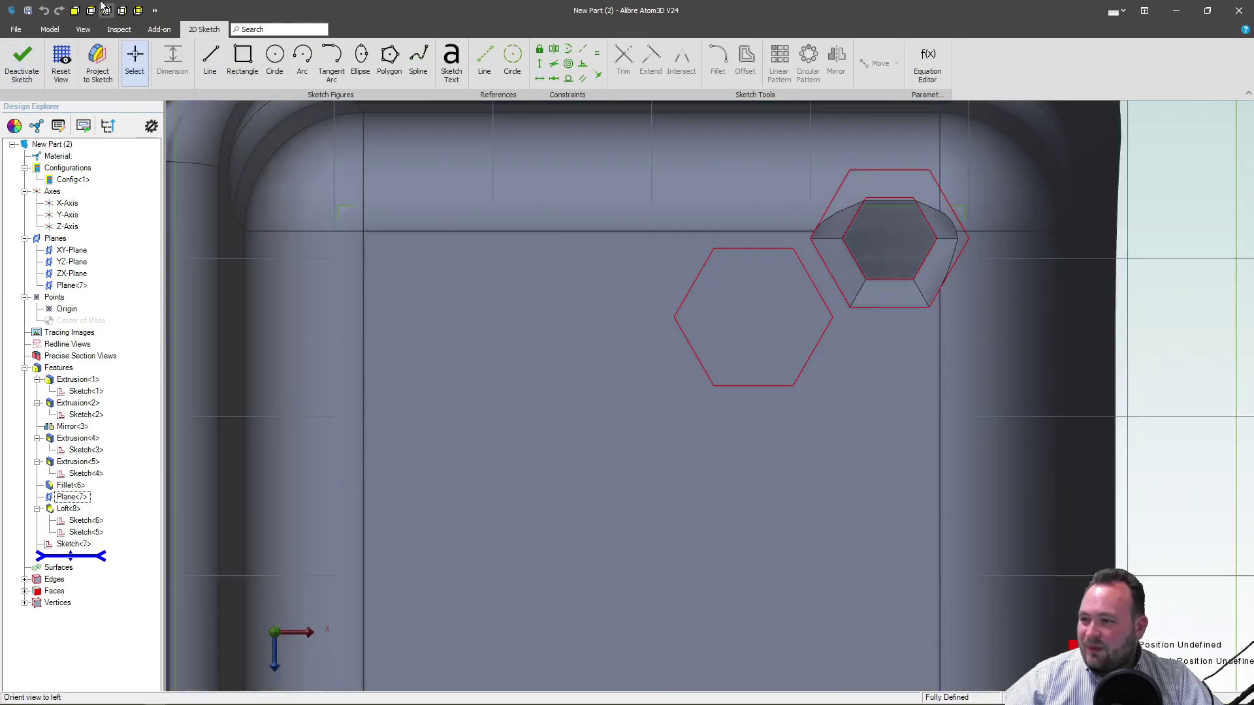
{"action": "left_click", "coordinate": [98, 62]}
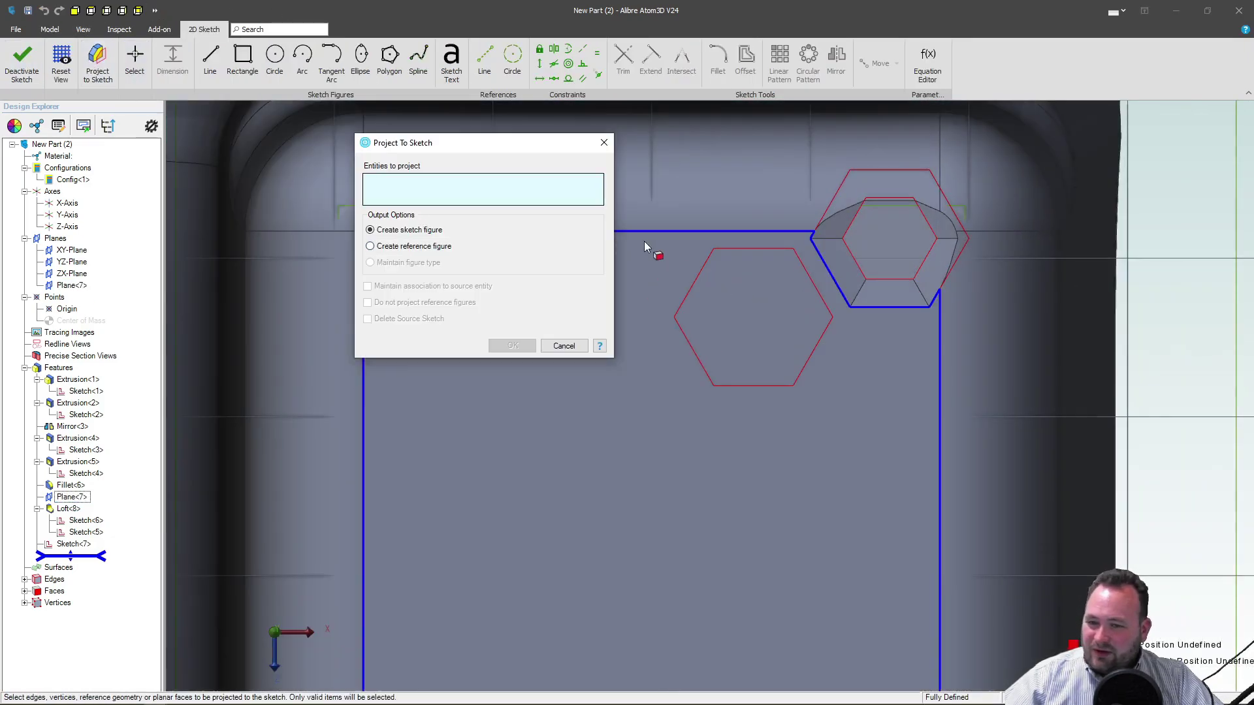
{"action": "left_click", "coordinate": [68, 543]}
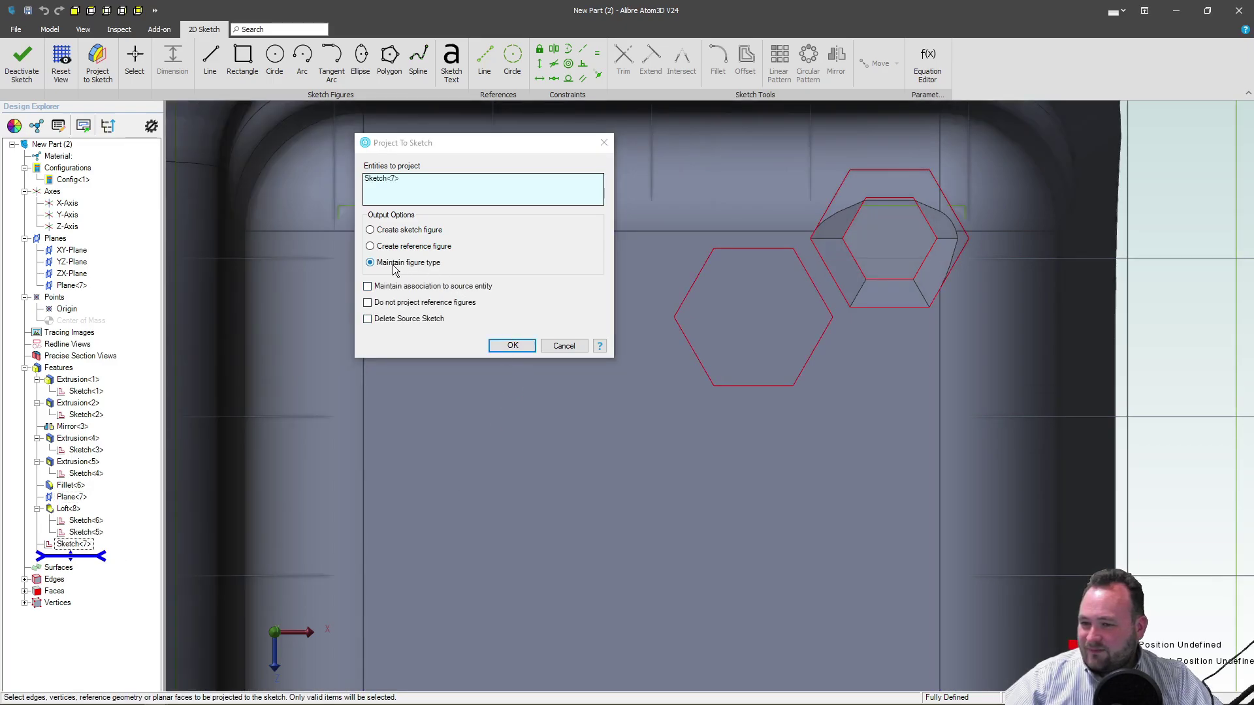
{"action": "left_click", "coordinate": [368, 287]}
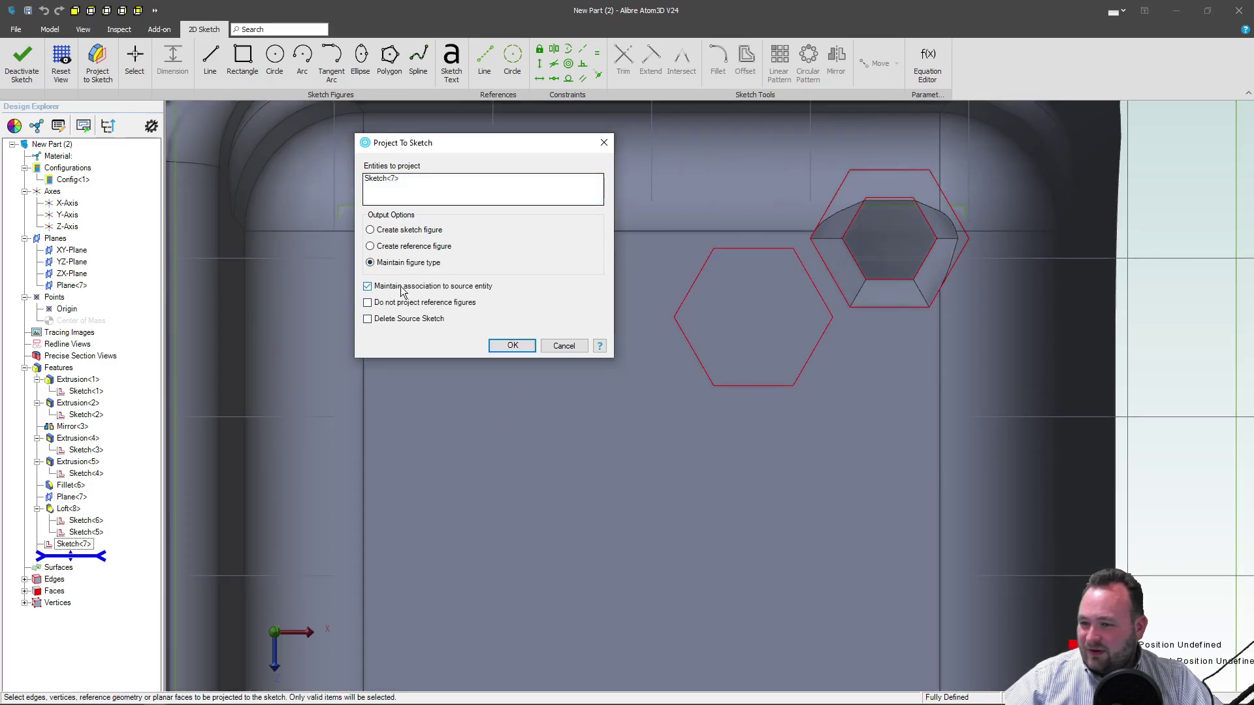
{"action": "left_click", "coordinate": [512, 346]}
Offset the projected hexagon and its inscribed circle inward by 0.175 in.
{"action": "scroll", "coordinate": [462, 229], "scroll_direction": "up", "scroll_amount": 2}
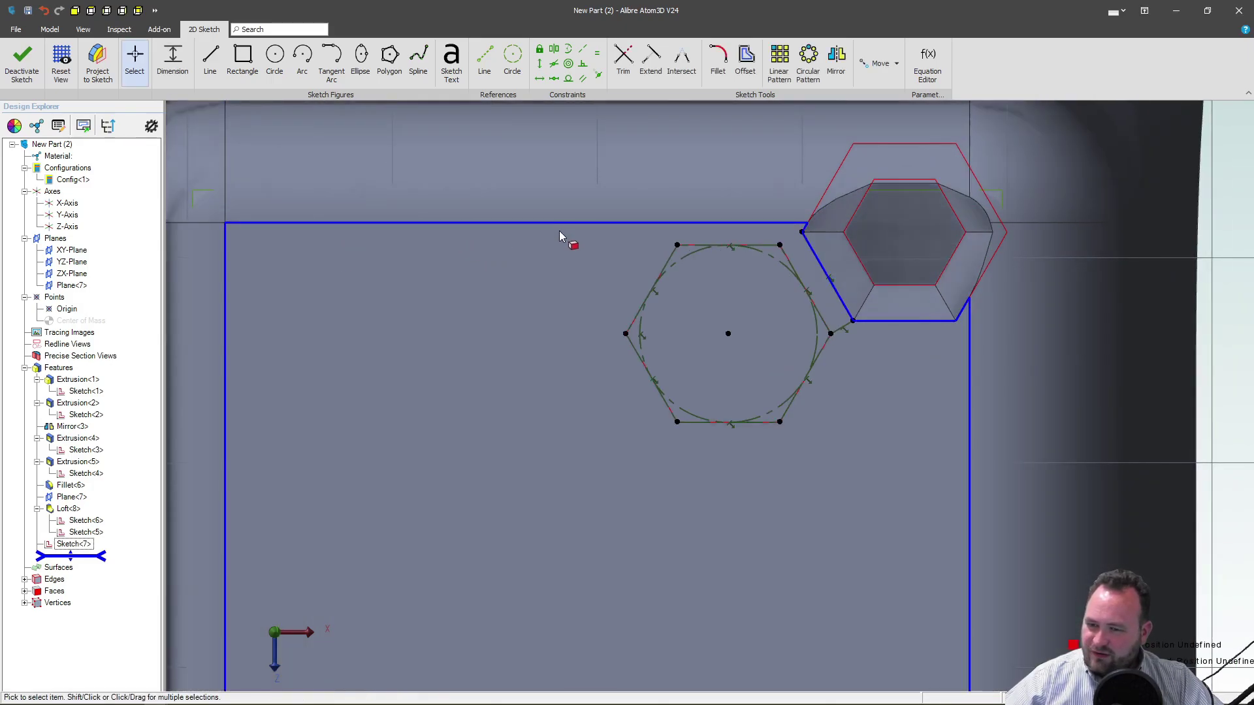
{"action": "left_click_drag", "start_coordinate": [559, 230], "coordinate": [836, 462]}
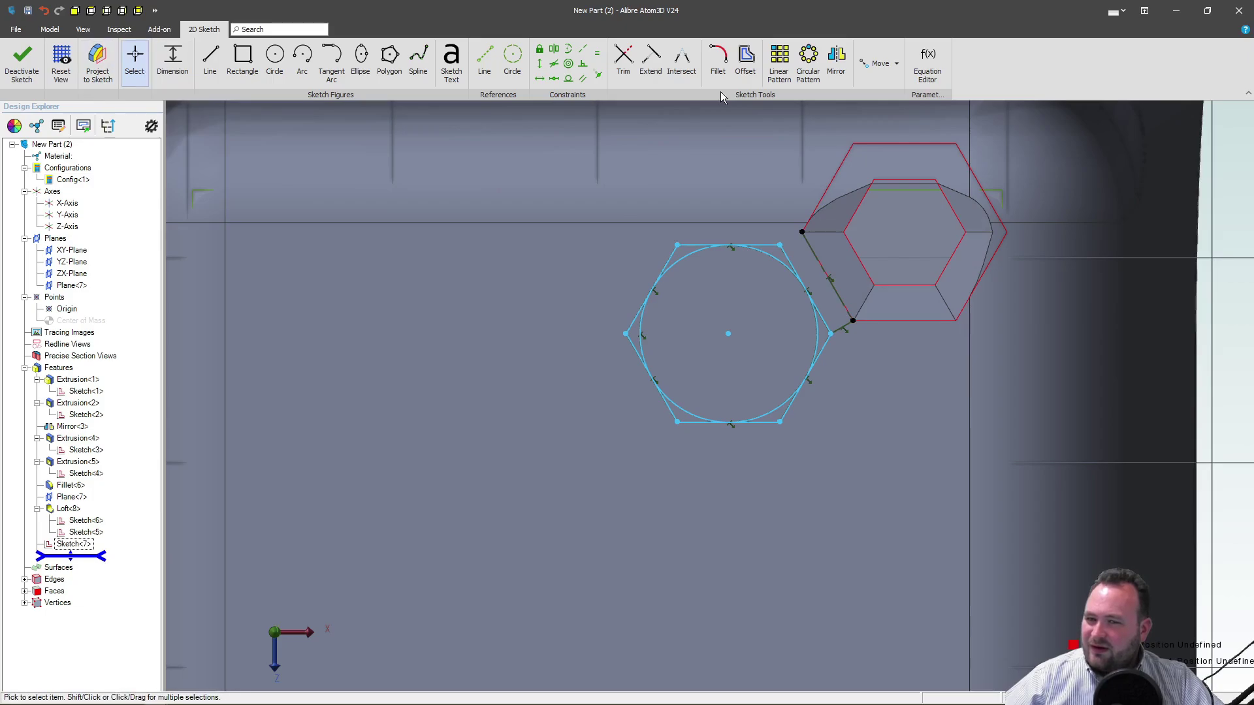
{"action": "left_click", "coordinate": [751, 60]}
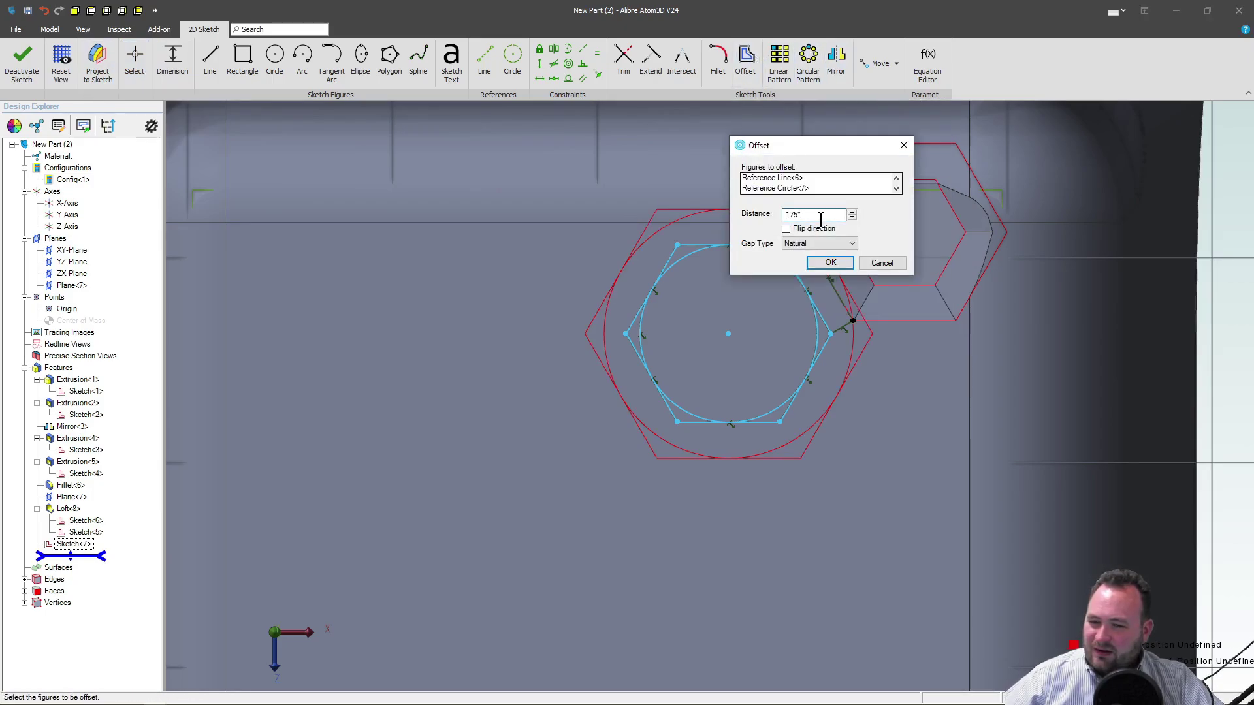
{"action": "left_click", "coordinate": [787, 229]}
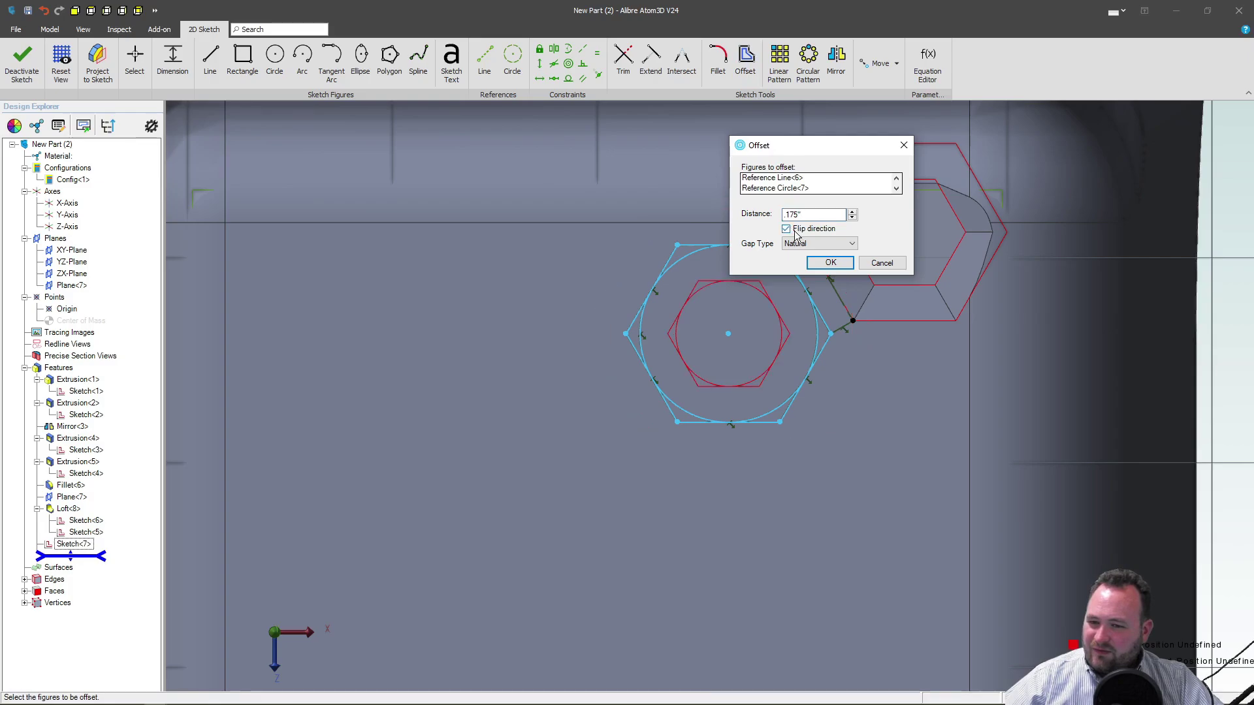
{"action": "left_click", "coordinate": [830, 263]}
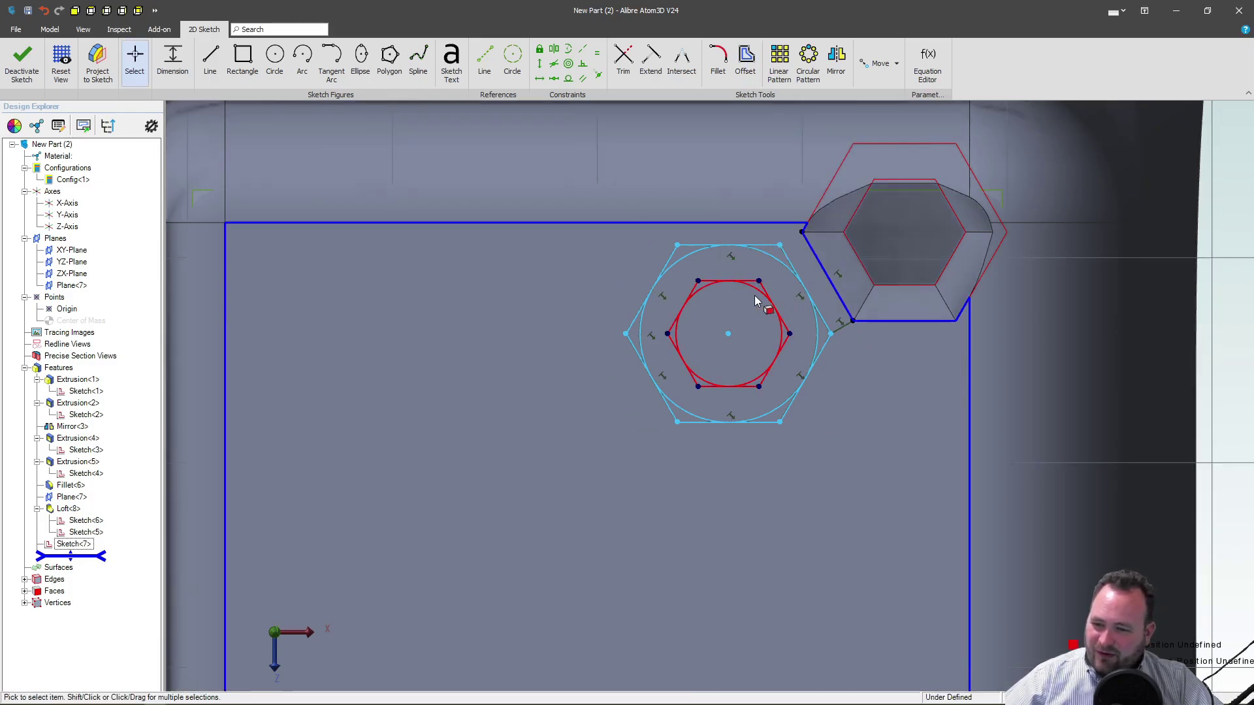
Convert the offset inner circle to a reference figure and exit the sketch.
{"action": "right_click", "coordinate": [756, 287]}
{"action": "left_click", "coordinate": [854, 607]}
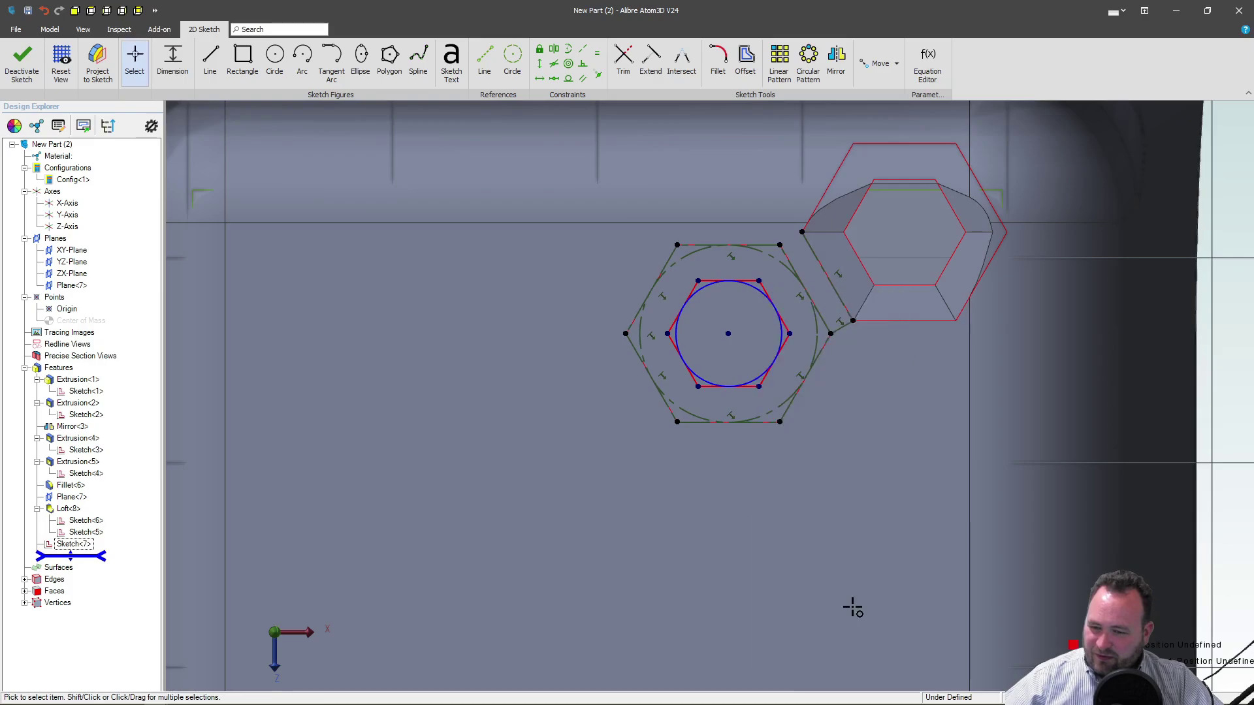
{"action": "scroll", "coordinate": [562, 445], "scroll_direction": "down", "scroll_amount": 3}
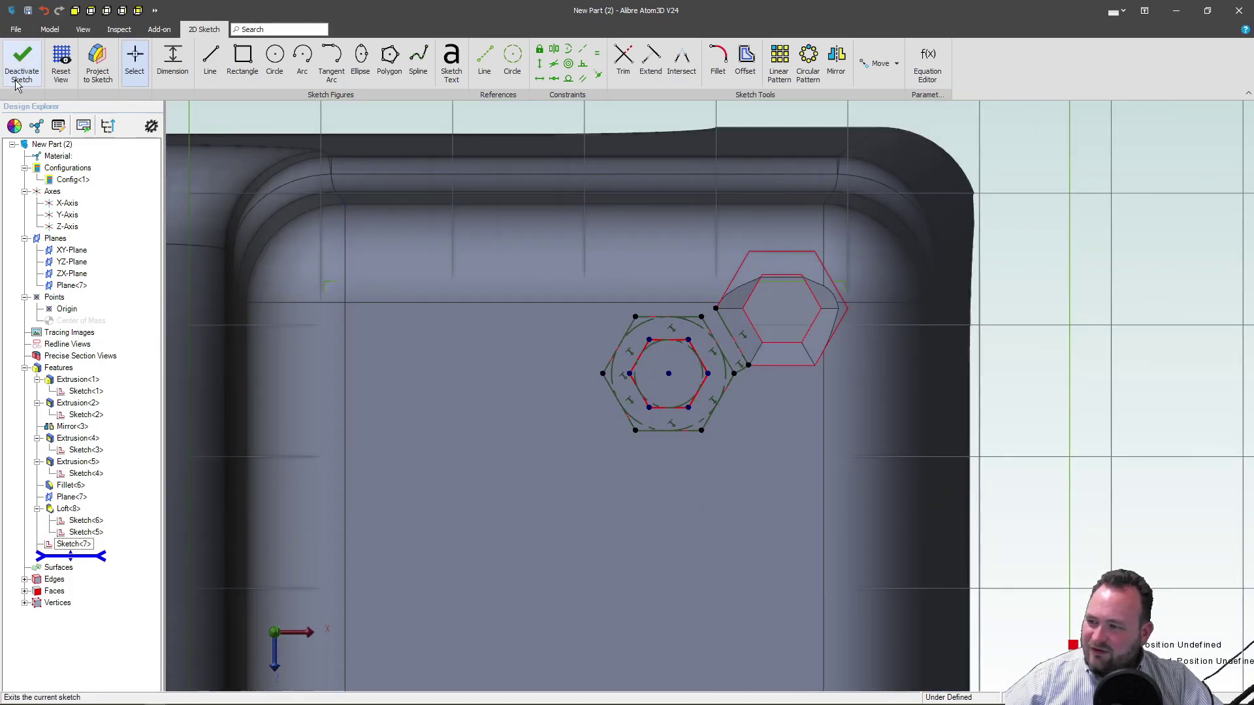
{"action": "left_click", "coordinate": [18, 85]}
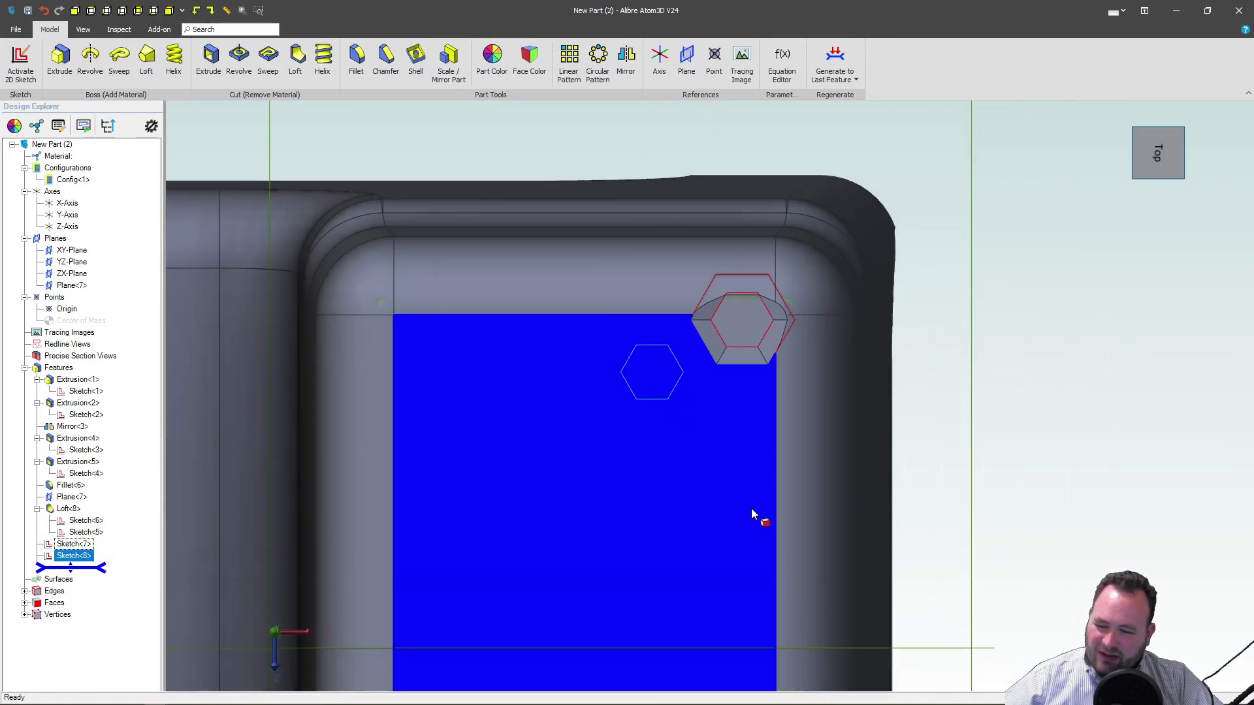
Cut the second tapered hexagon recess by lofting between Sketch<7> and Sketch<8>.
{"action": "mouse_move", "coordinate": [751, 508]}
{"action": "middle_mouse_down"}
{"action": "mouse_move", "coordinate": [738, 484]}
{"action": "mouse_move", "coordinate": [766, 465]}
{"action": "mouse_move", "coordinate": [769, 424]}
{"action": "middle_mouse_up"}
{"action": "left_click", "coordinate": [771, 401]}
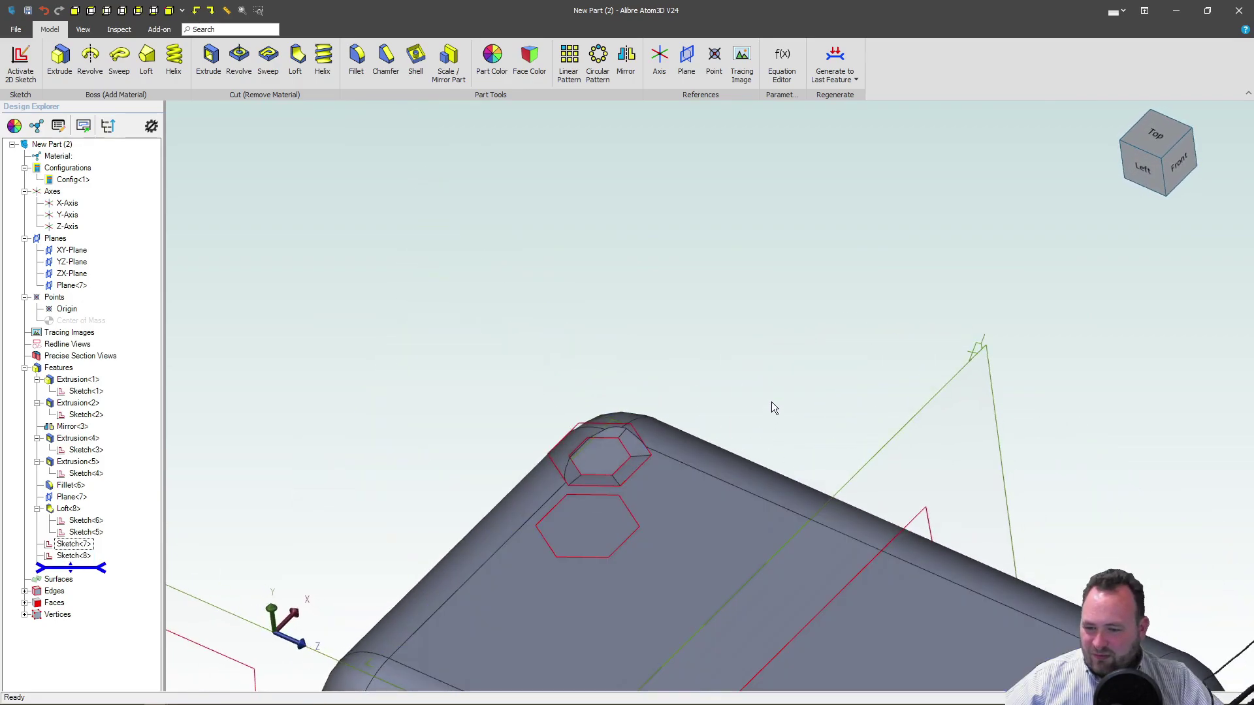
{"action": "scroll", "coordinate": [701, 381], "scroll_direction": "up", "scroll_amount": 5}
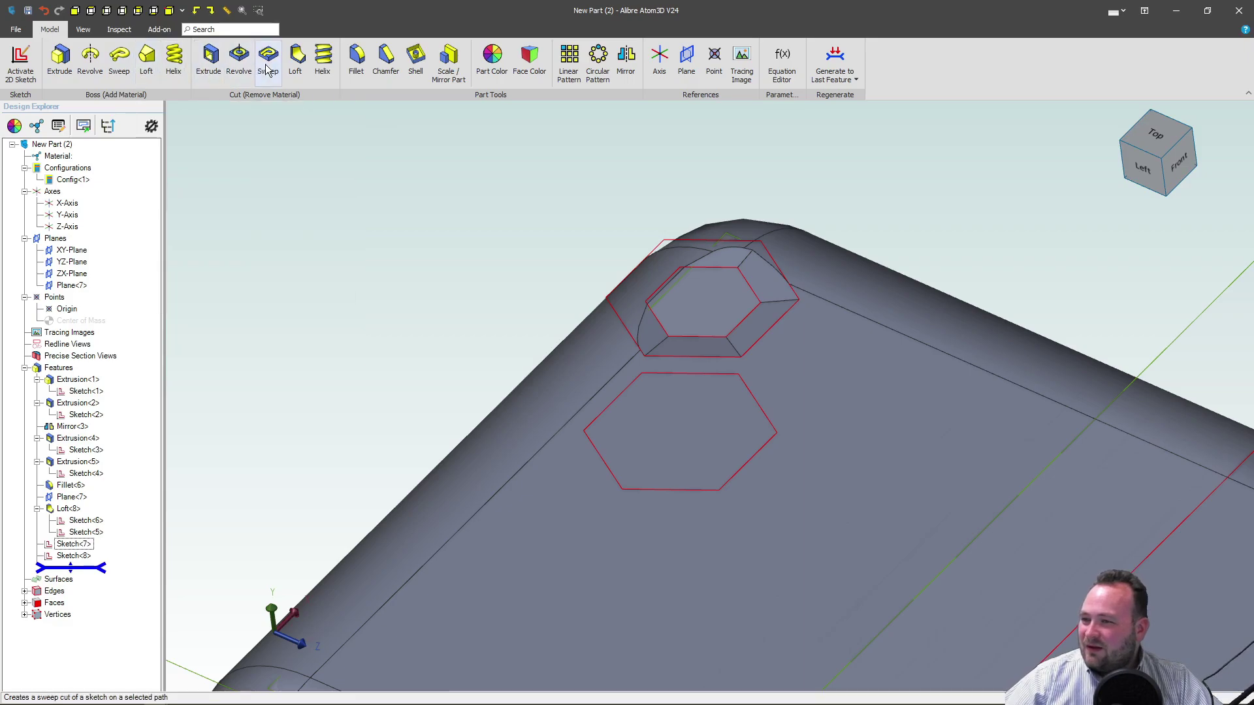
{"action": "left_click", "coordinate": [302, 66]}
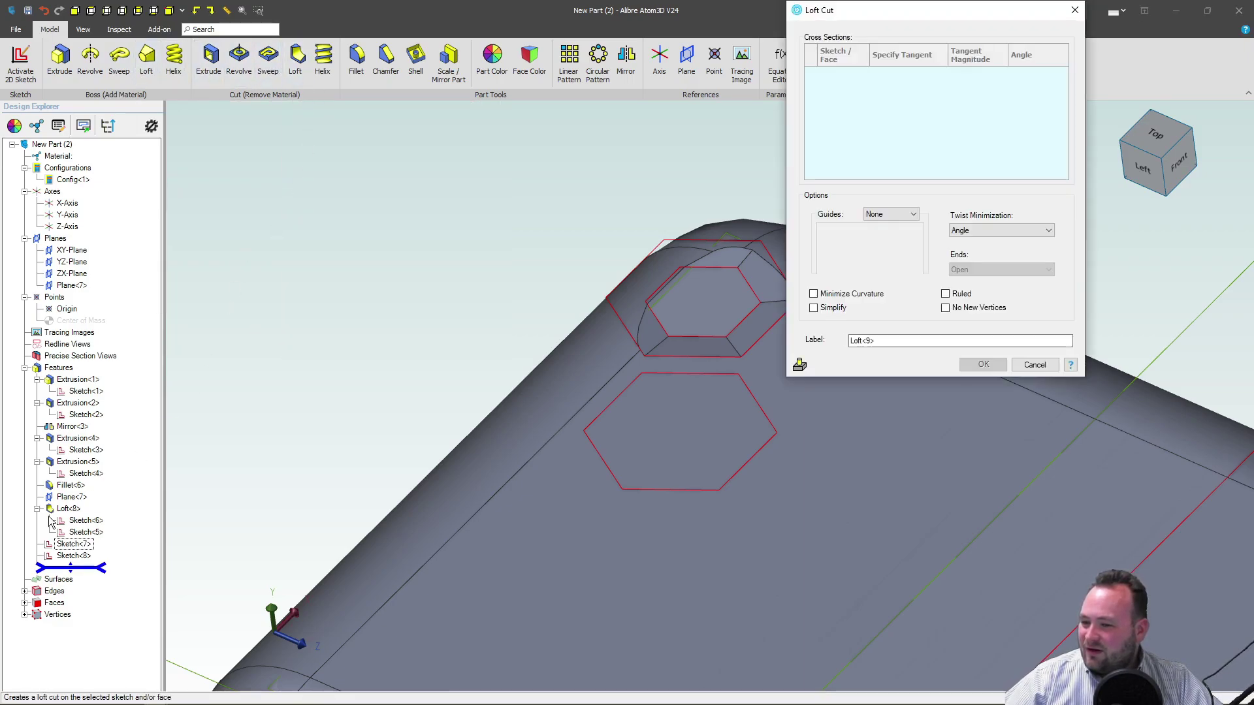
{"action": "left_click", "coordinate": [74, 546]}
{"action": "left_click", "coordinate": [73, 556]}
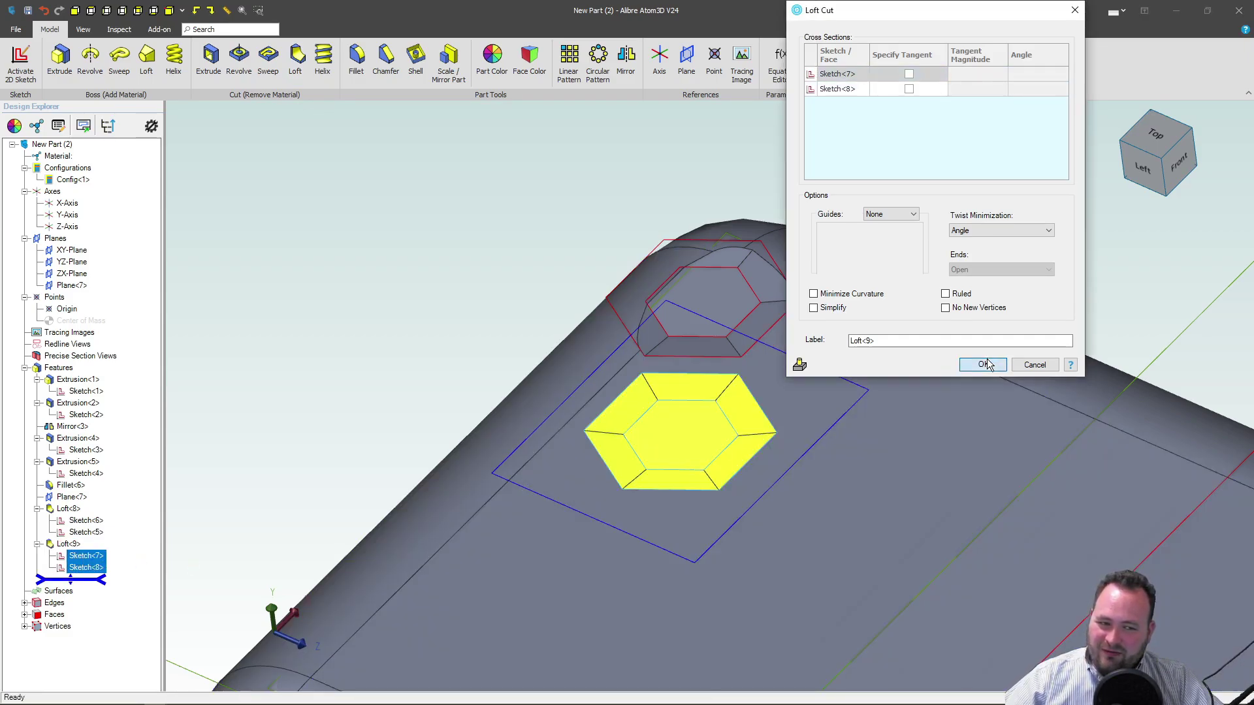
{"action": "left_click", "coordinate": [984, 364]}
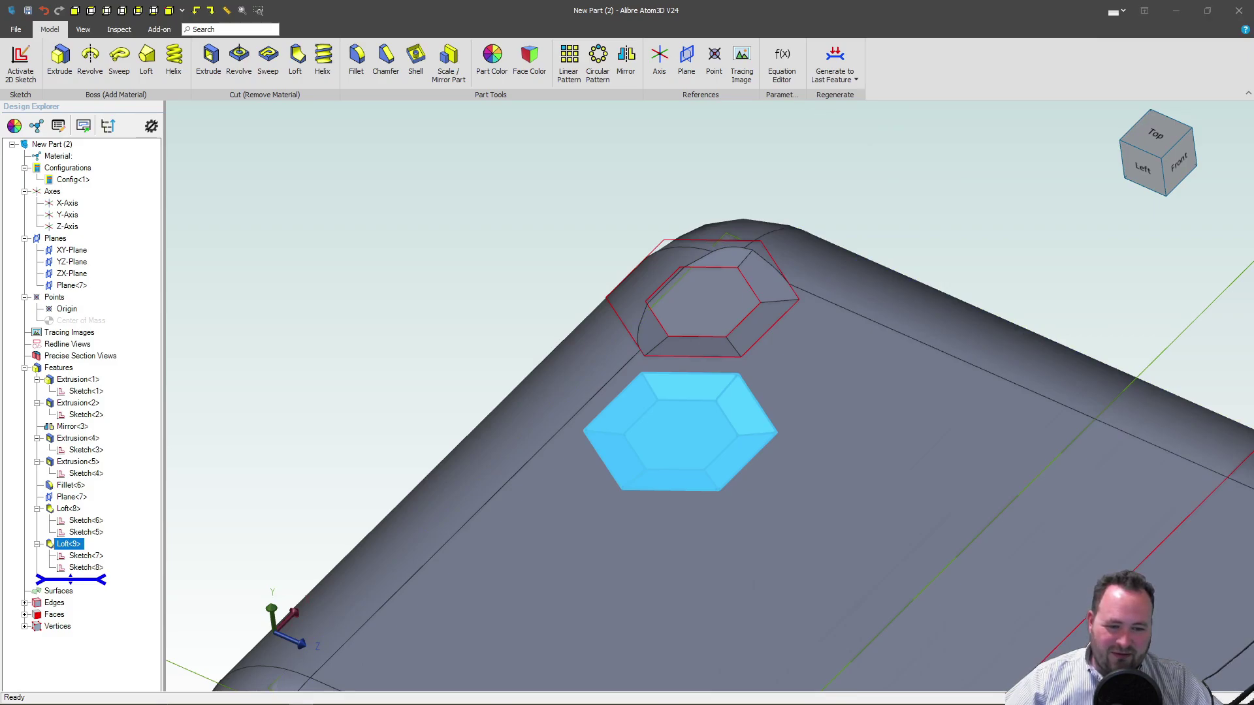
{"action": "left_click", "coordinate": [922, 196]}
Set up a linear feature pattern of both hexagon loft cuts along the upper step's edge facing the lower step.
{"action": "scroll", "coordinate": [853, 178], "scroll_direction": "down", "scroll_amount": 6}
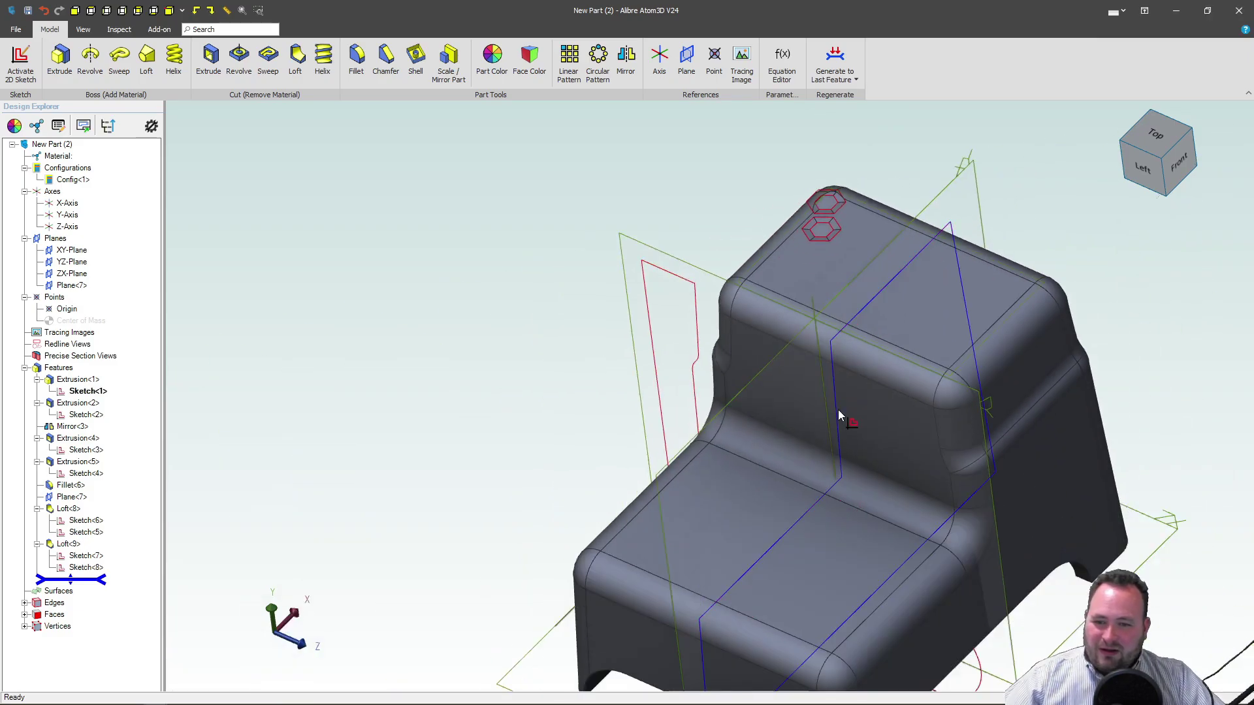
{"action": "middle_click_drag", "start_coordinate": [839, 416], "coordinate": [848, 389]}
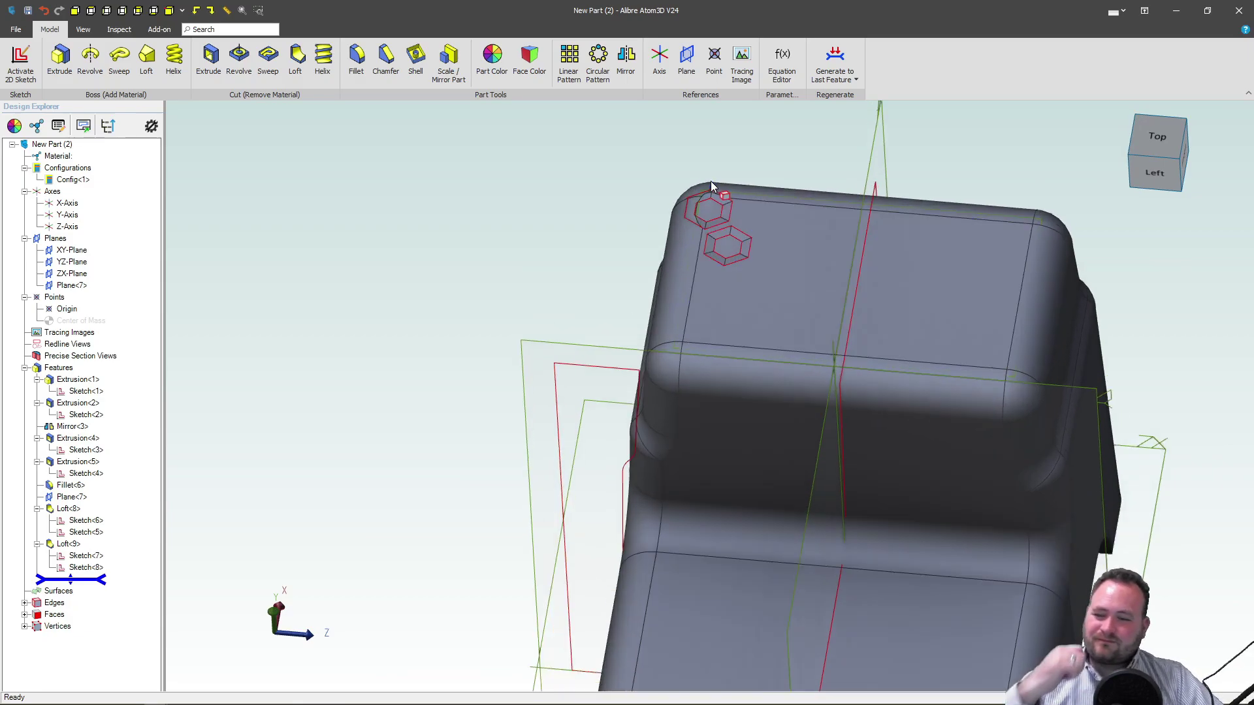
{"action": "scroll", "coordinate": [711, 181], "scroll_direction": "down", "scroll_amount": 4}
{"action": "scroll", "coordinate": [719, 202], "scroll_direction": "up", "scroll_amount": 6}
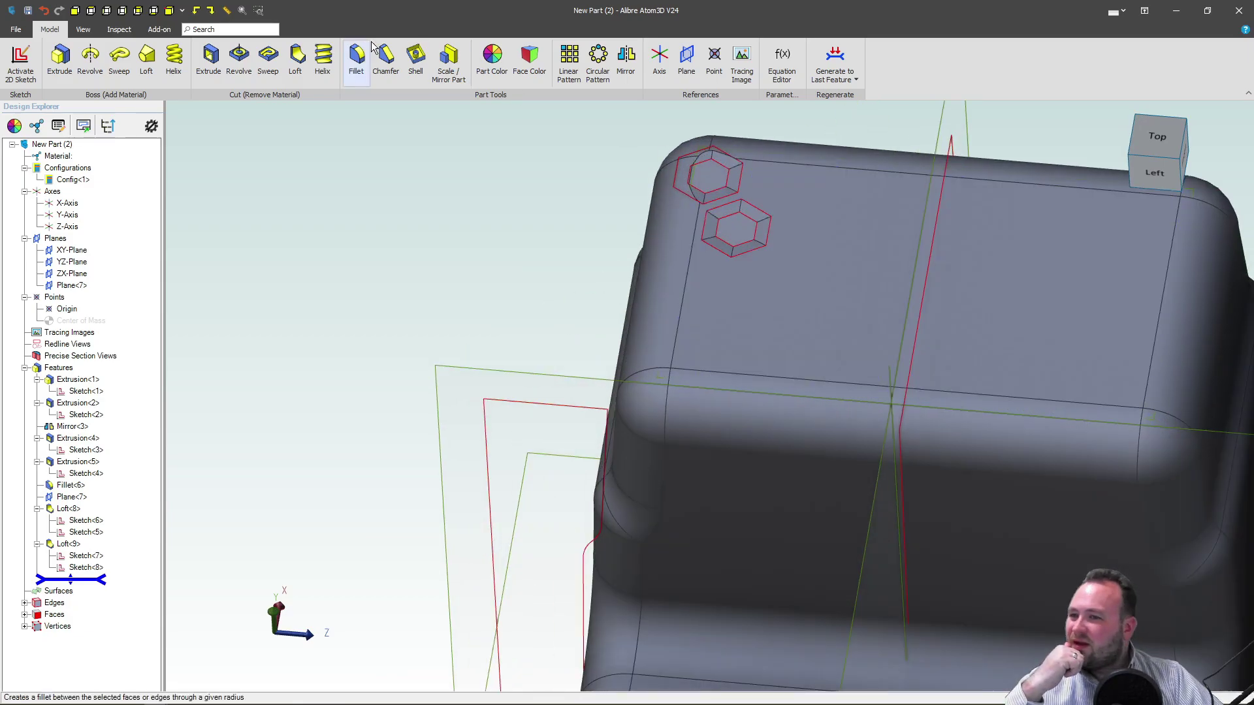
{"action": "left_click", "coordinate": [569, 62]}
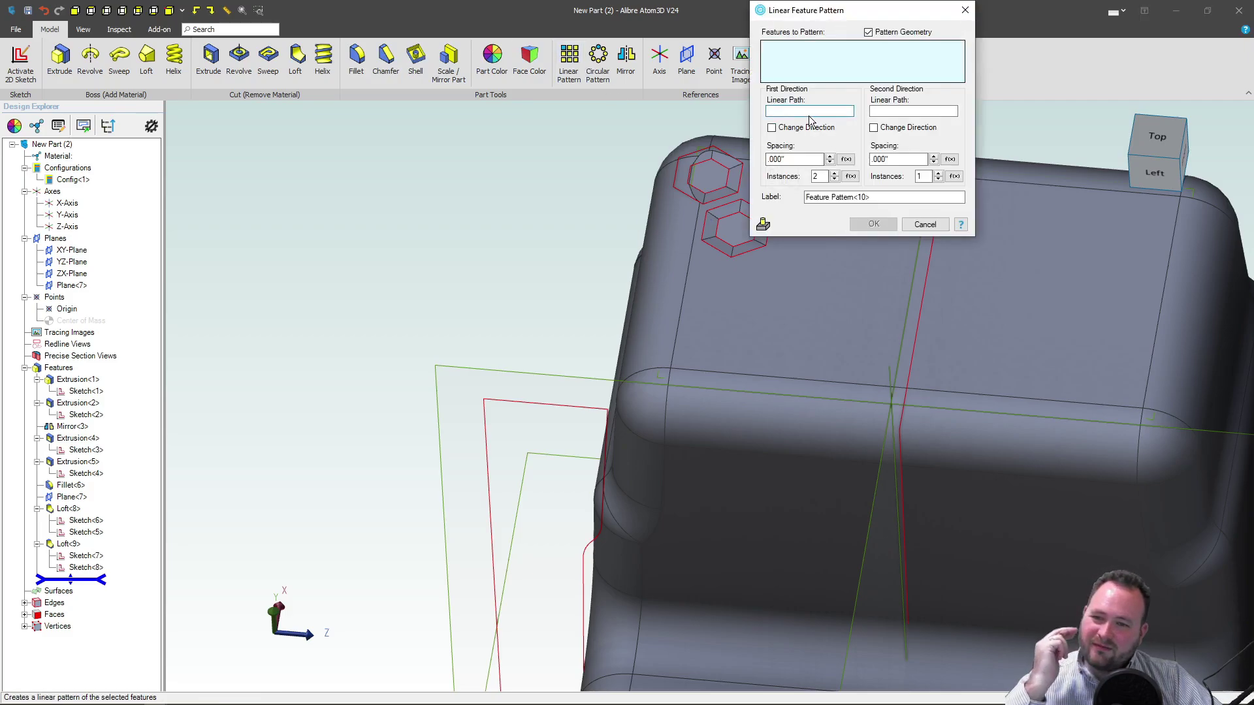
{"action": "left_click", "coordinate": [809, 115]}
{"action": "left_click", "coordinate": [793, 381]}
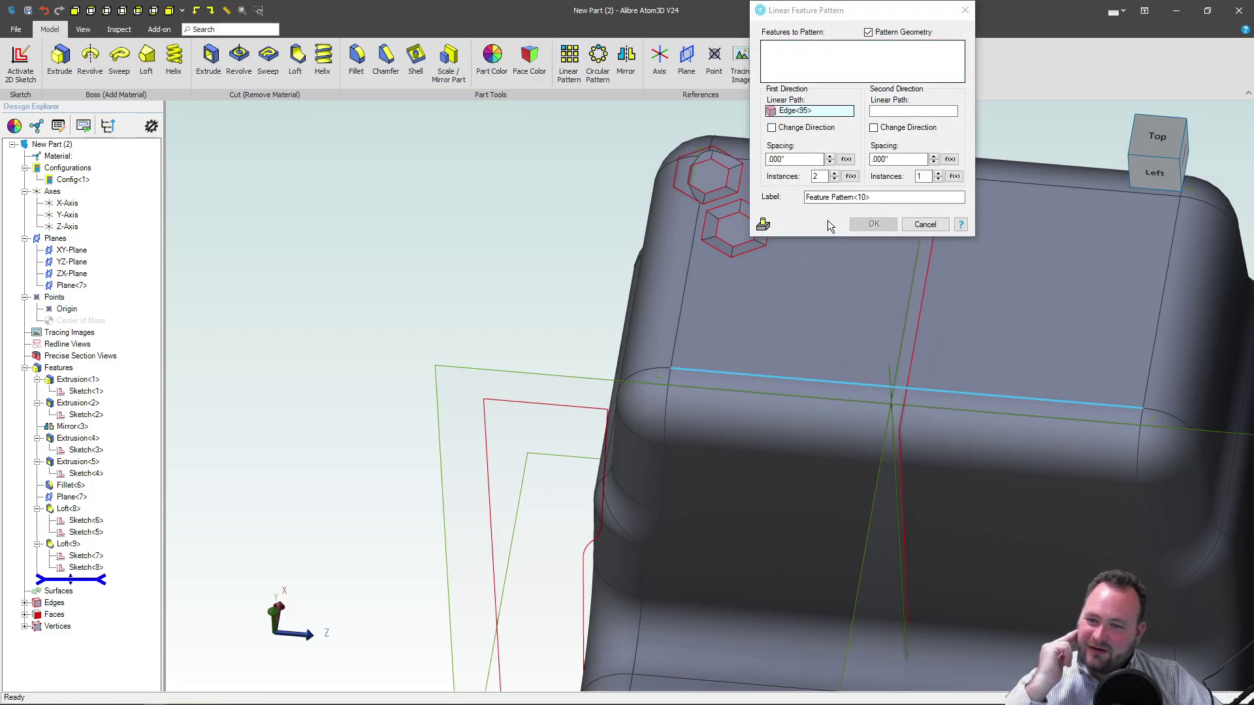
{"action": "left_click", "coordinate": [808, 65]}
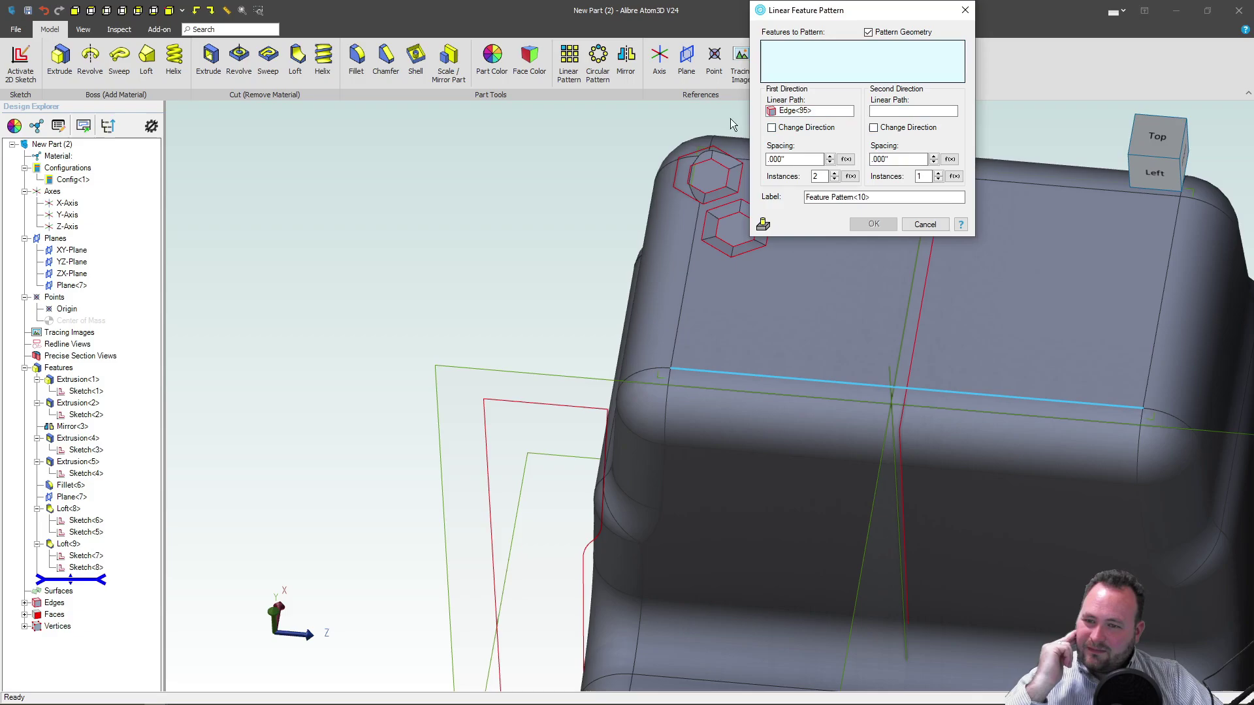
{"action": "left_click", "coordinate": [698, 185]}
{"action": "left_click", "coordinate": [733, 234]}
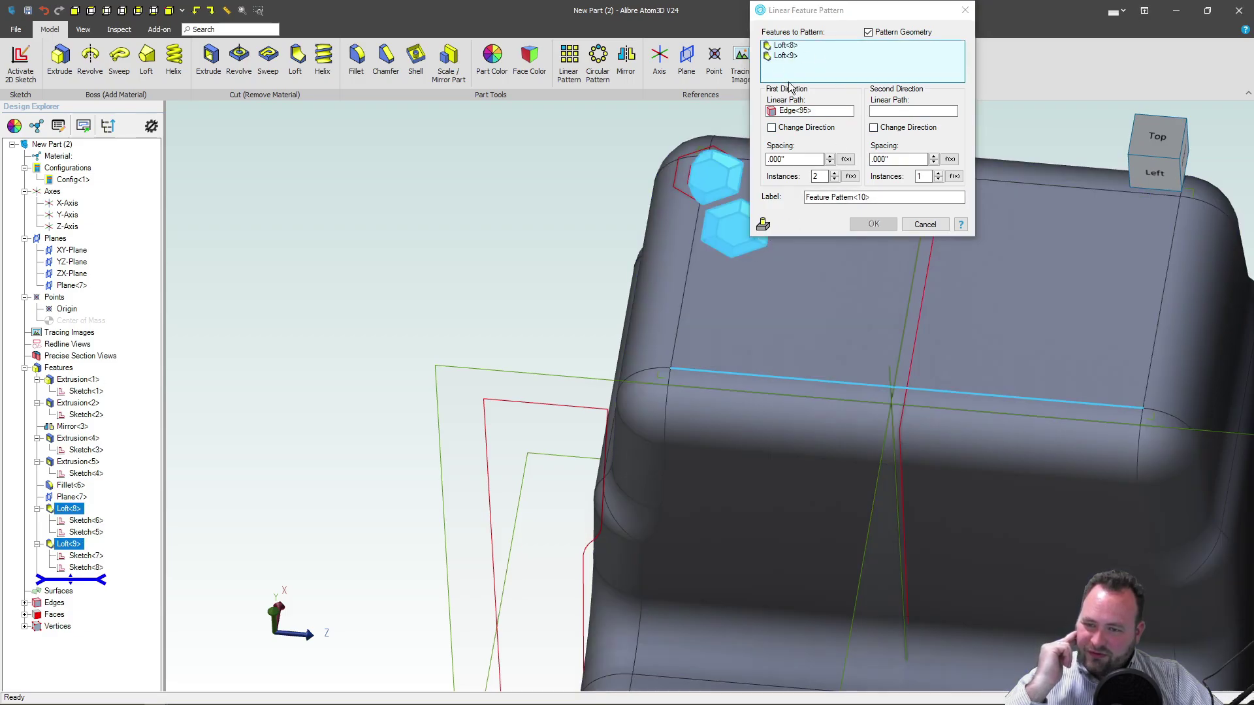
Set the pattern's first-direction spacing to 1.716 in and reverse its direction.
{"action": "left_click", "coordinate": [801, 160]}
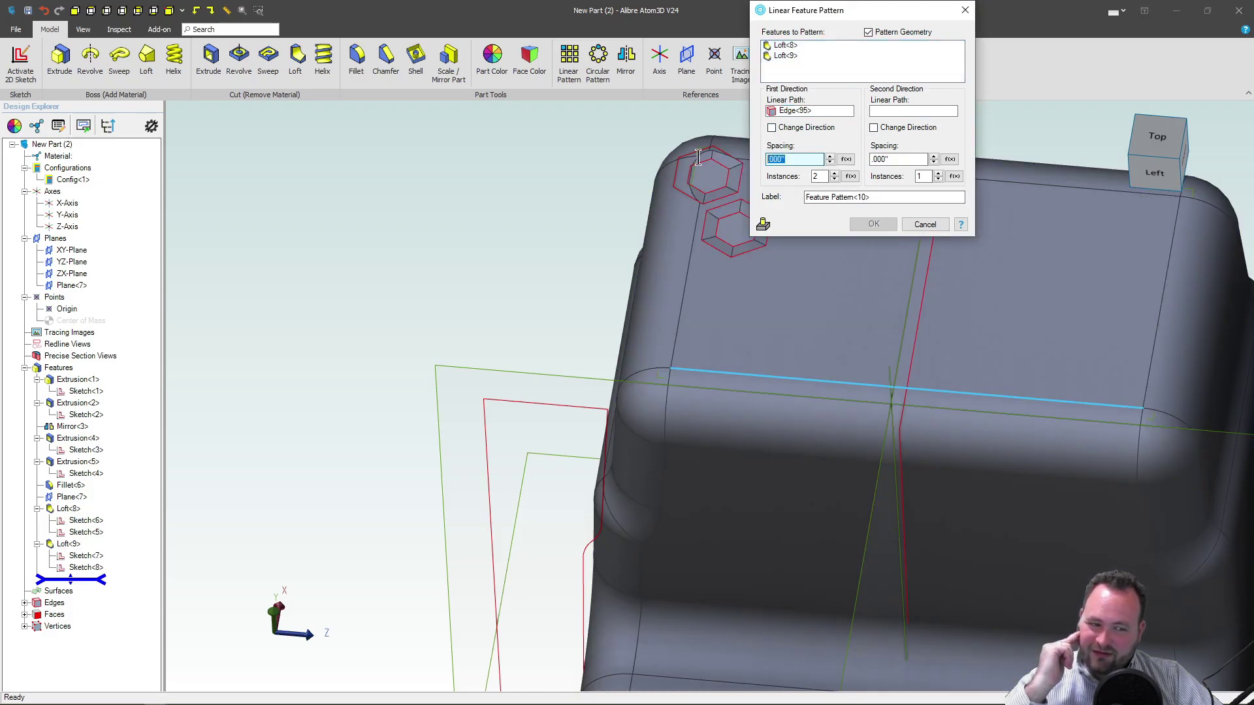
{"action": "type", "text": "1"}
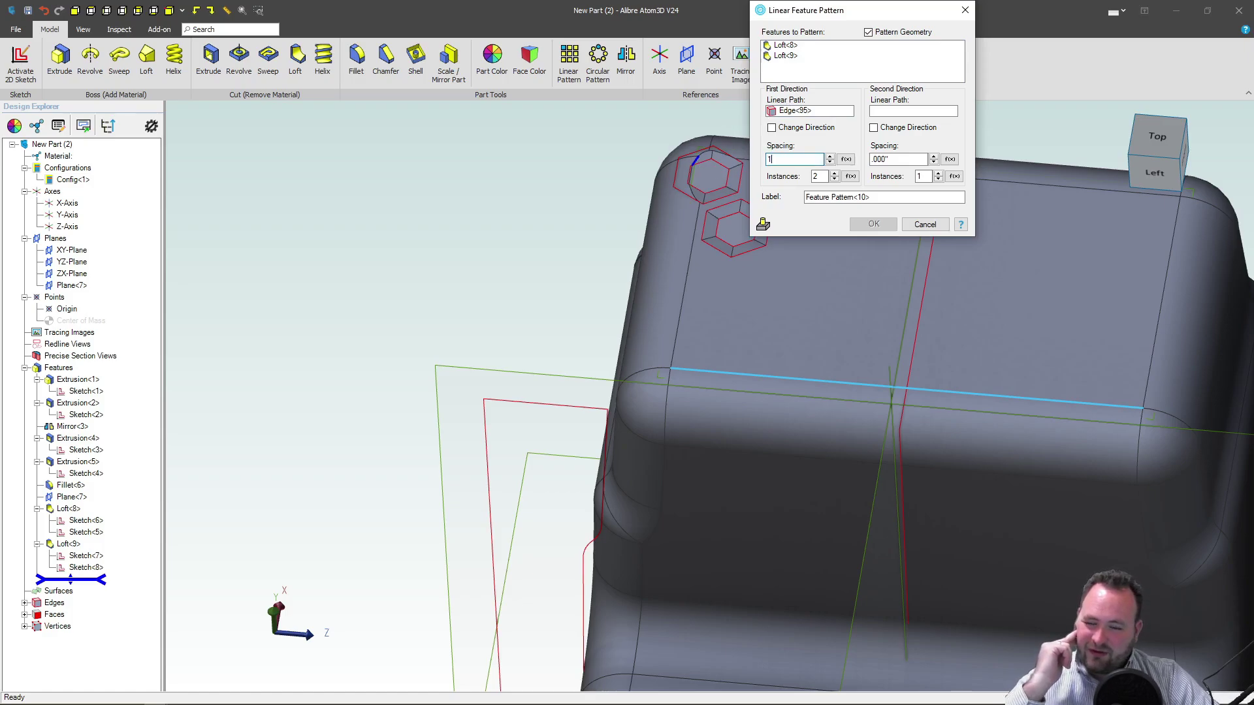
{"action": "type", "text": ".716"}
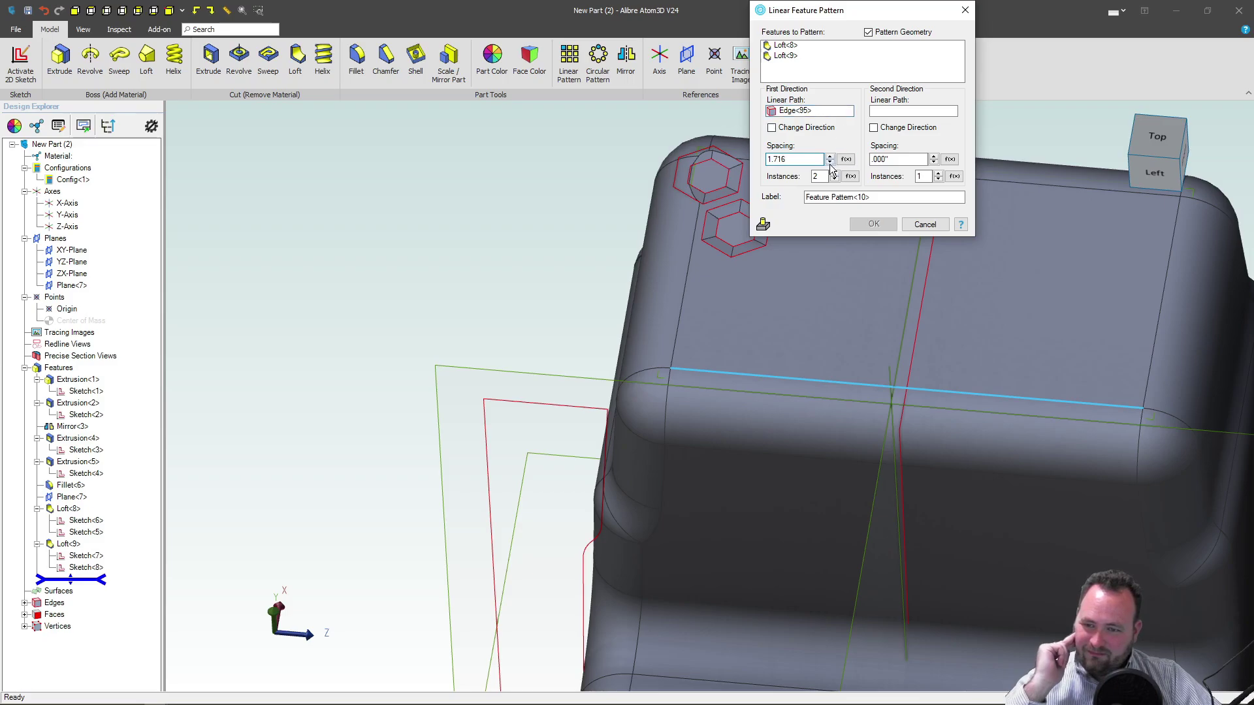
{"action": "left_click_drag", "start_coordinate": [856, 12], "coordinate": [470, 100]}
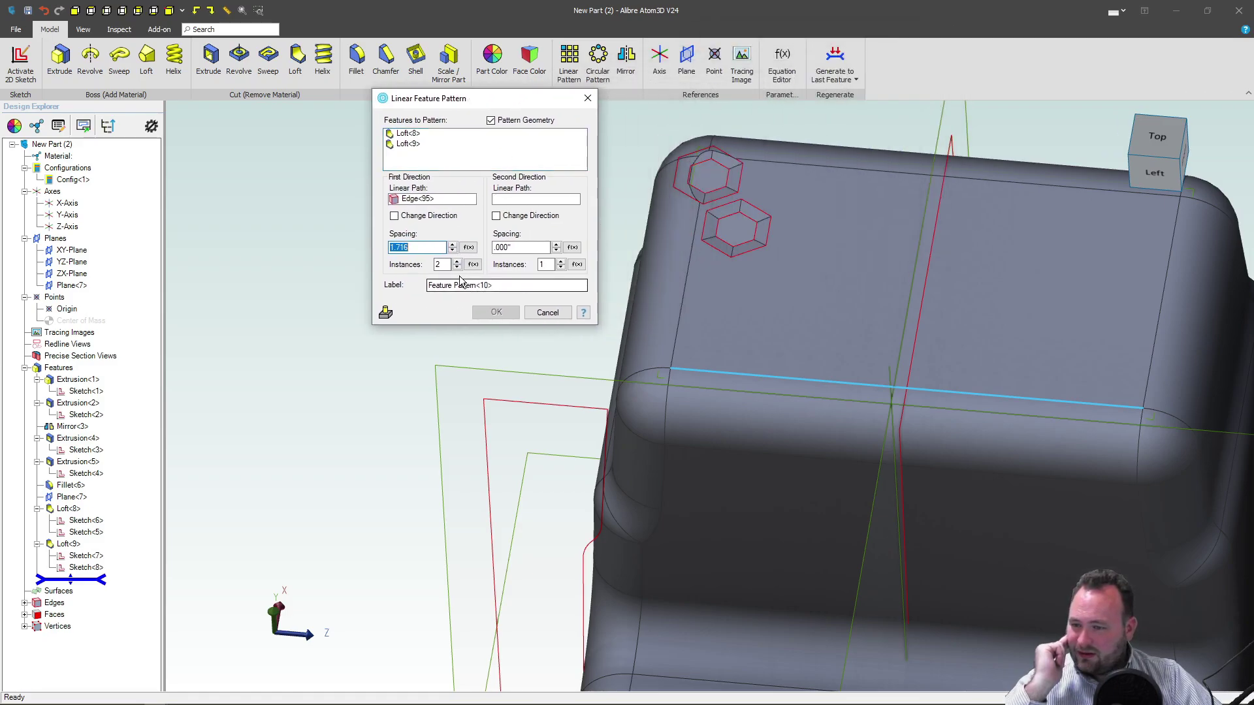
{"action": "left_click", "coordinate": [395, 217]}
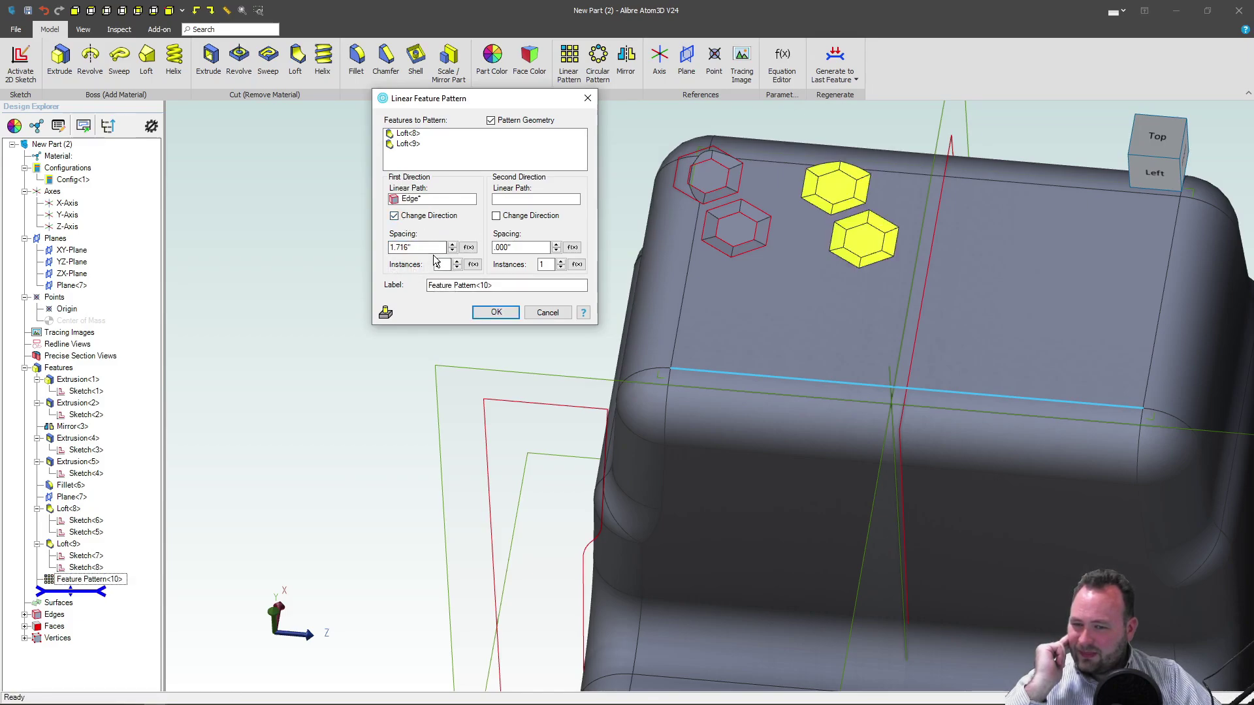
Set the pattern's first-direction spacing to .992 in with 7 instances.
{"action": "double_click", "coordinate": [399, 247]}
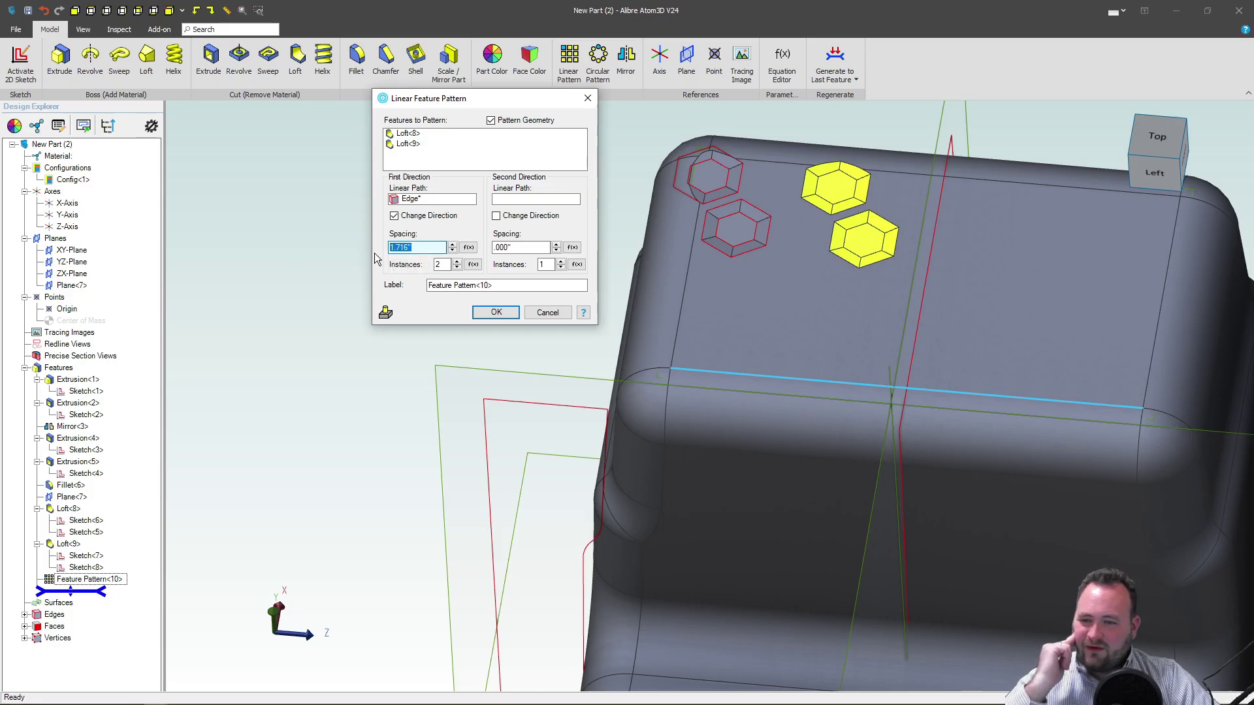
{"action": "type", "text": ".992"}
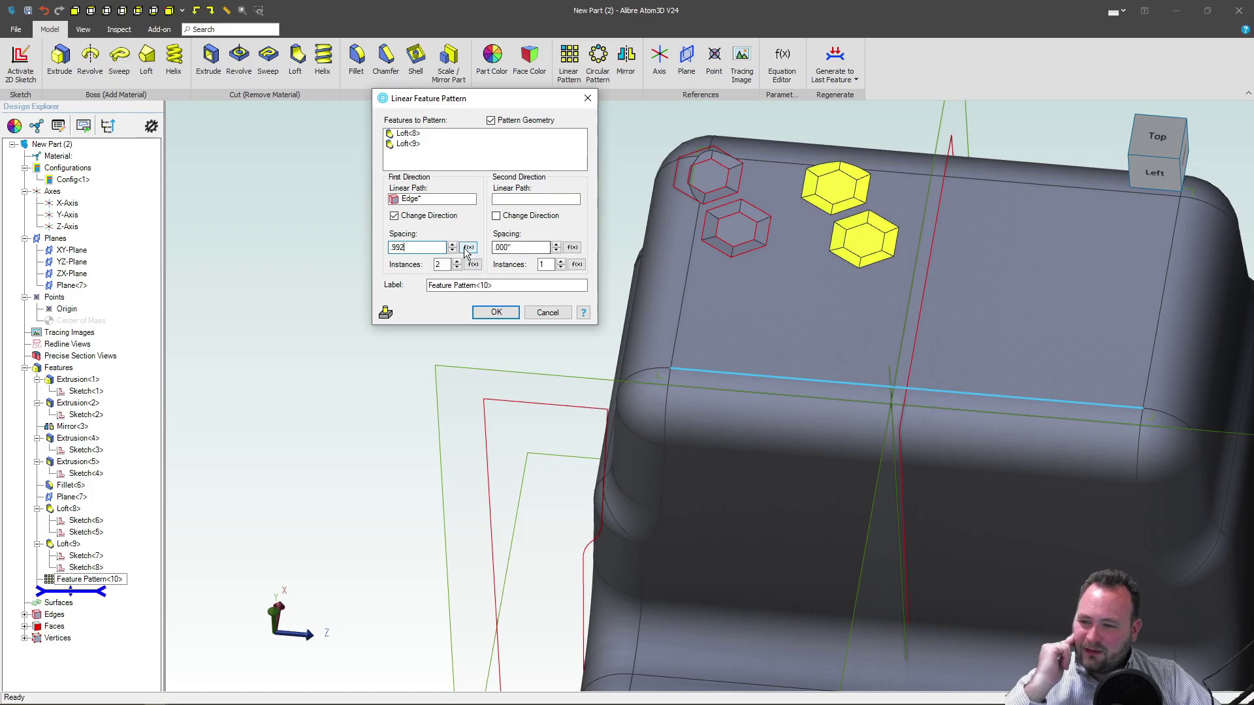
{"action": "left_click", "coordinate": [429, 151]}
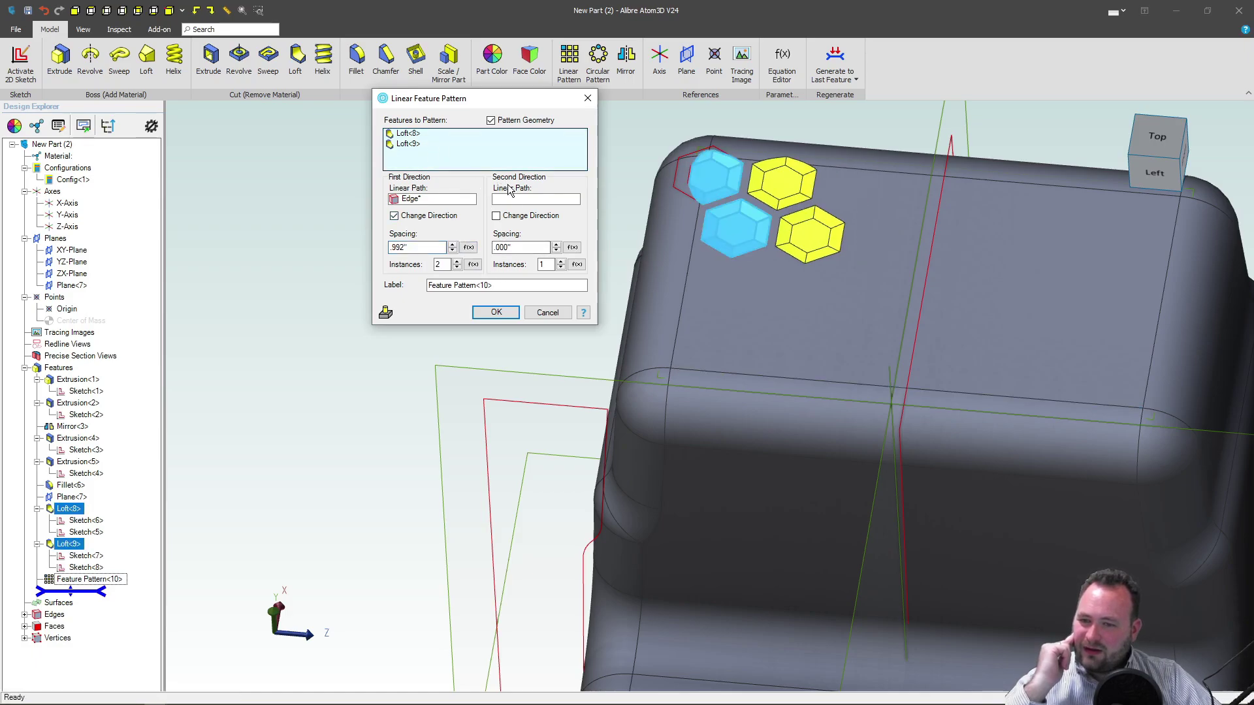
{"action": "left_click", "coordinate": [457, 261]}
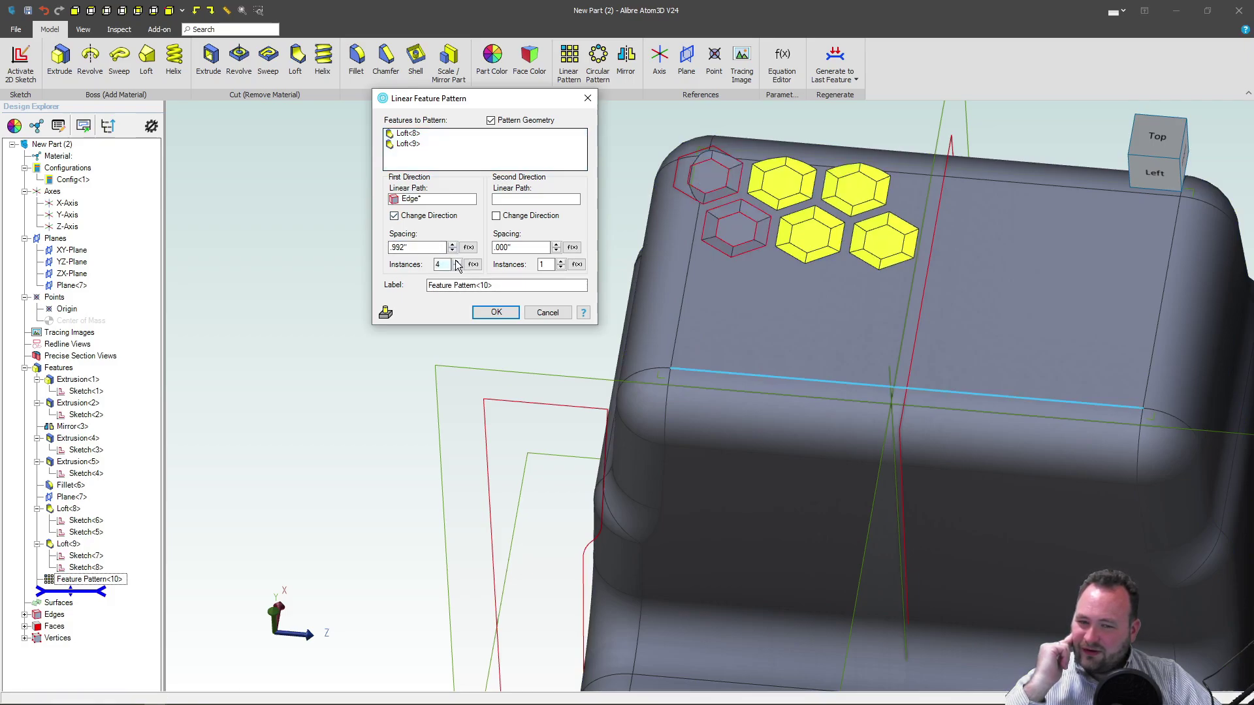
{"action": "left_click", "coordinate": [457, 262]}
{"action": "left_click", "coordinate": [458, 261]}
{"action": "left_click", "coordinate": [457, 261]}
{"action": "left_click", "coordinate": [457, 261]}
{"action": "left_click", "coordinate": [457, 262]}
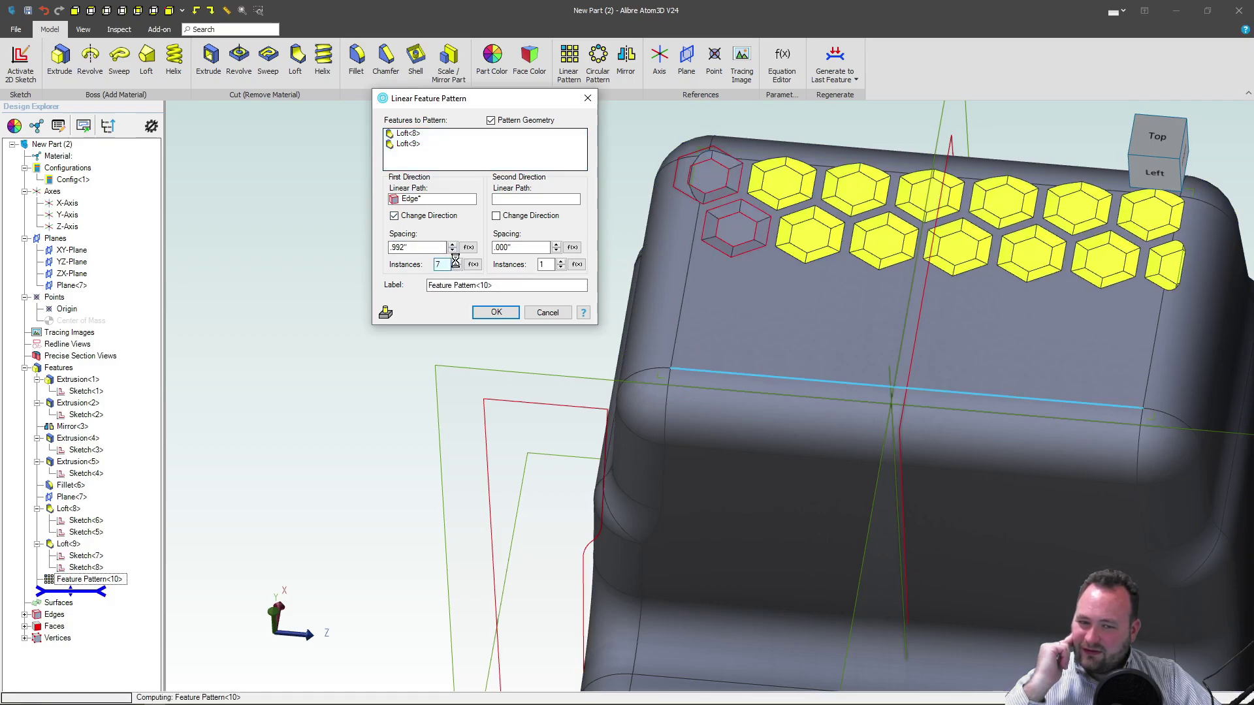
{"action": "left_click", "coordinate": [457, 268]}
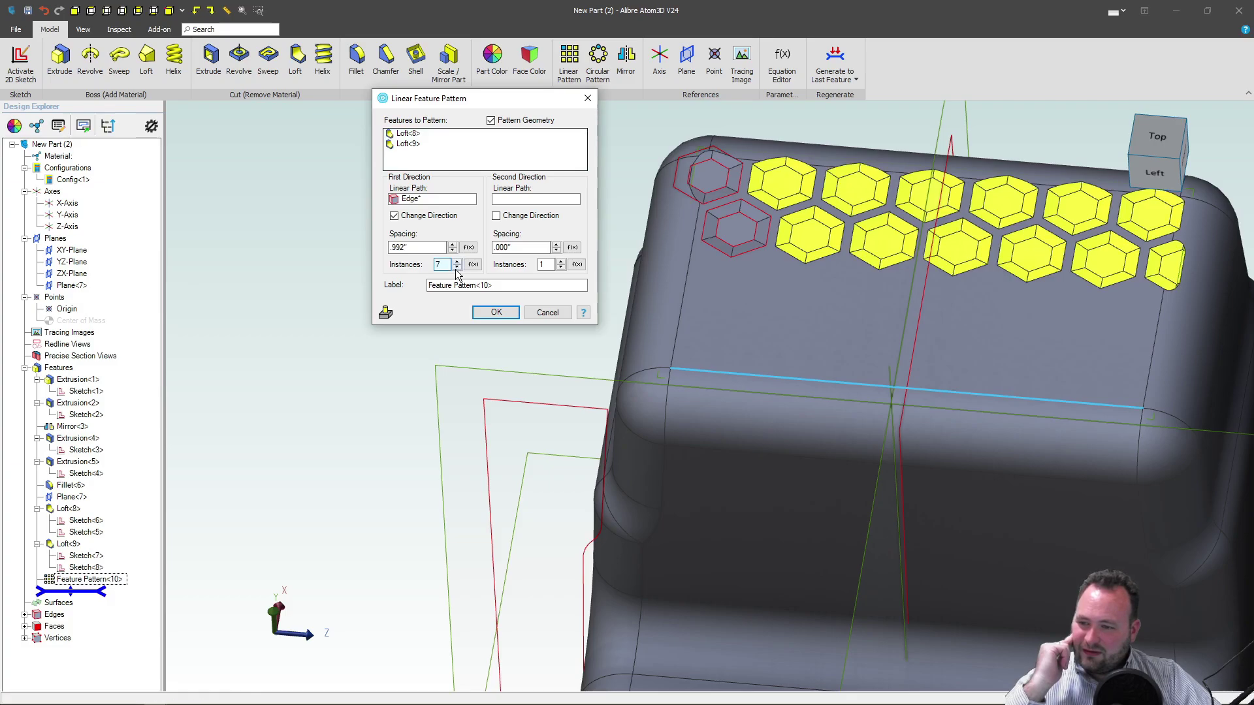
{"action": "middle_click_drag", "start_coordinate": [731, 342], "coordinate": [806, 299]}
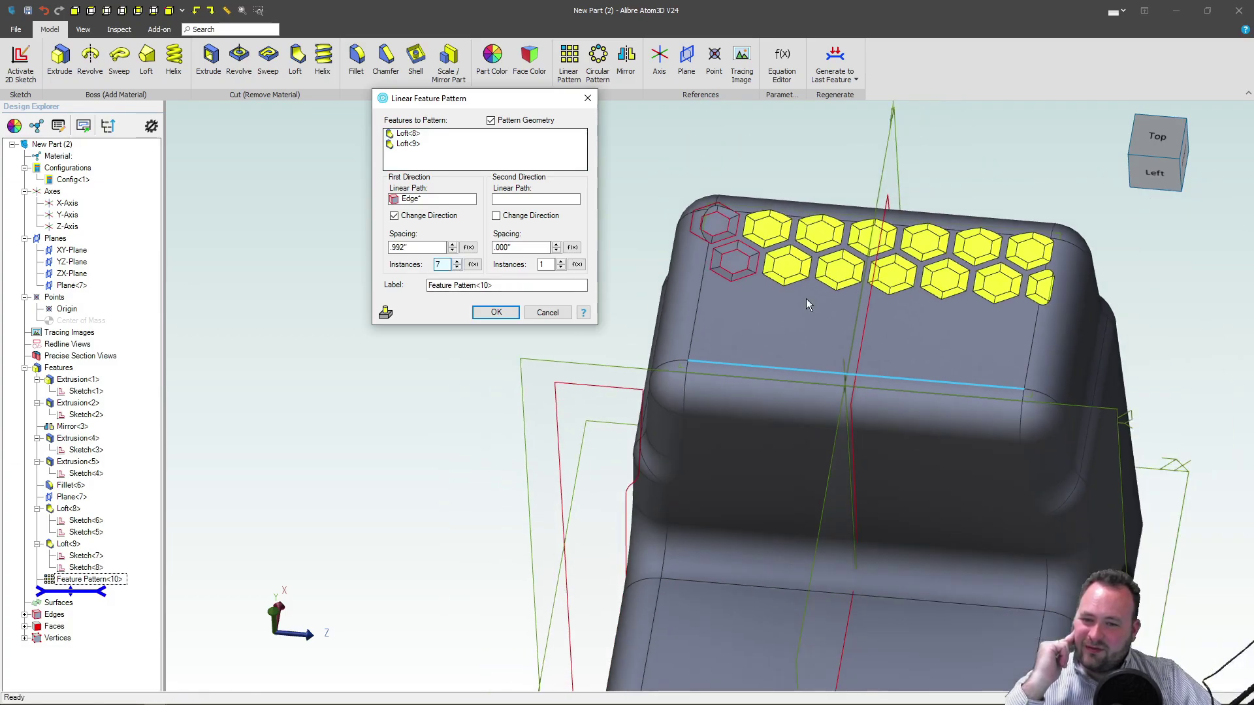
{"action": "scroll", "coordinate": [752, 136], "scroll_direction": "up", "scroll_amount": 1}
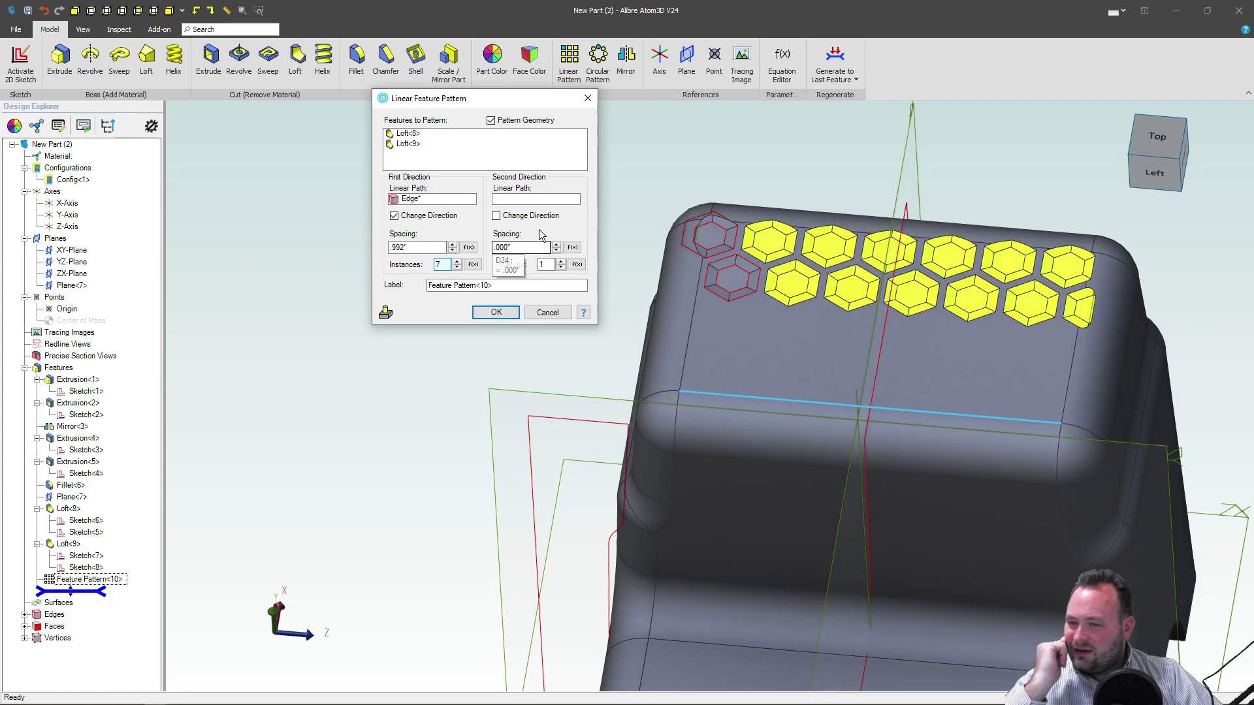
Use the upper step's short side edge beside the original hexagons as the second direction, with 1.716 in spacing.
{"action": "left_click", "coordinate": [522, 199]}
{"action": "left_click", "coordinate": [693, 316]}
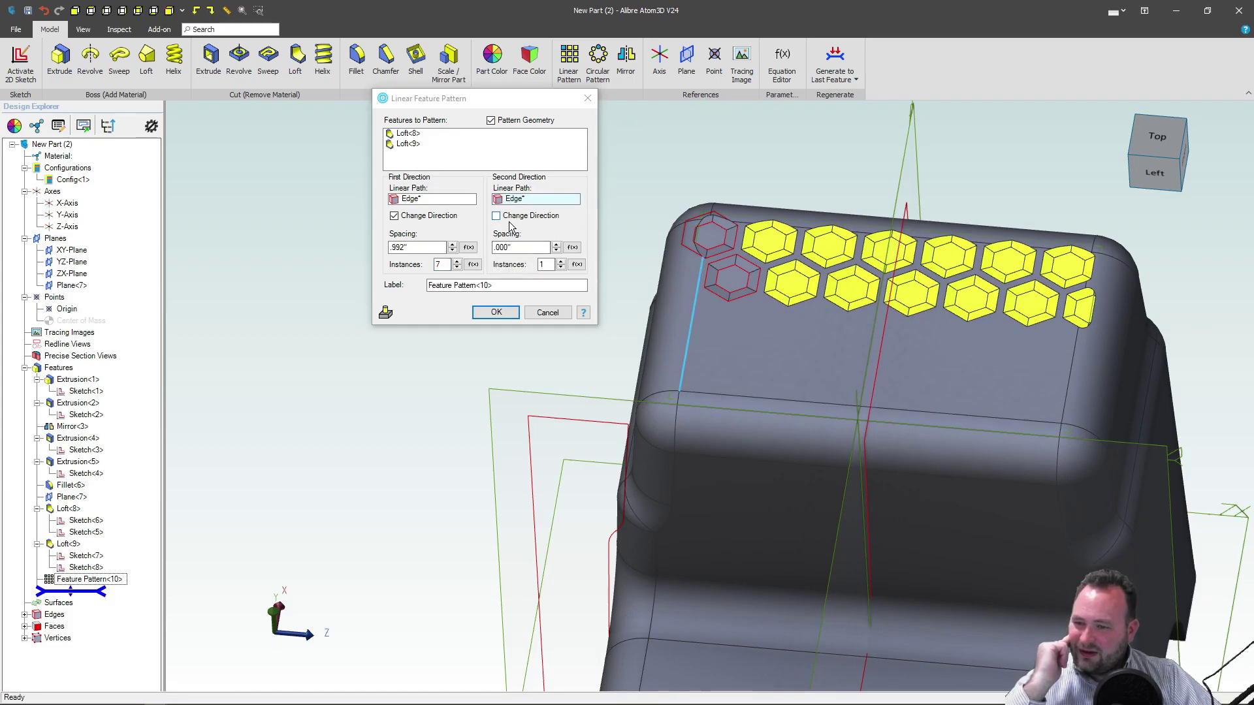
{"action": "double_click", "coordinate": [520, 247]}
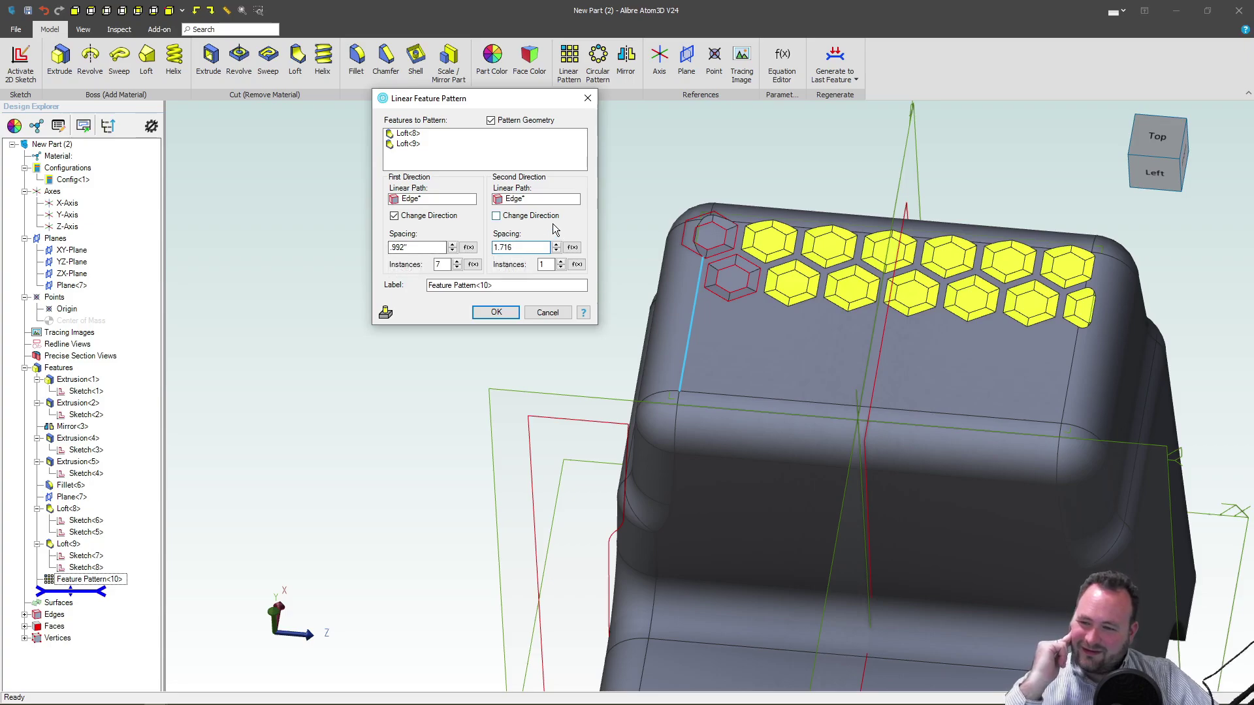
{"action": "left_click", "coordinate": [556, 245]}
{"action": "left_click", "coordinate": [556, 248]}
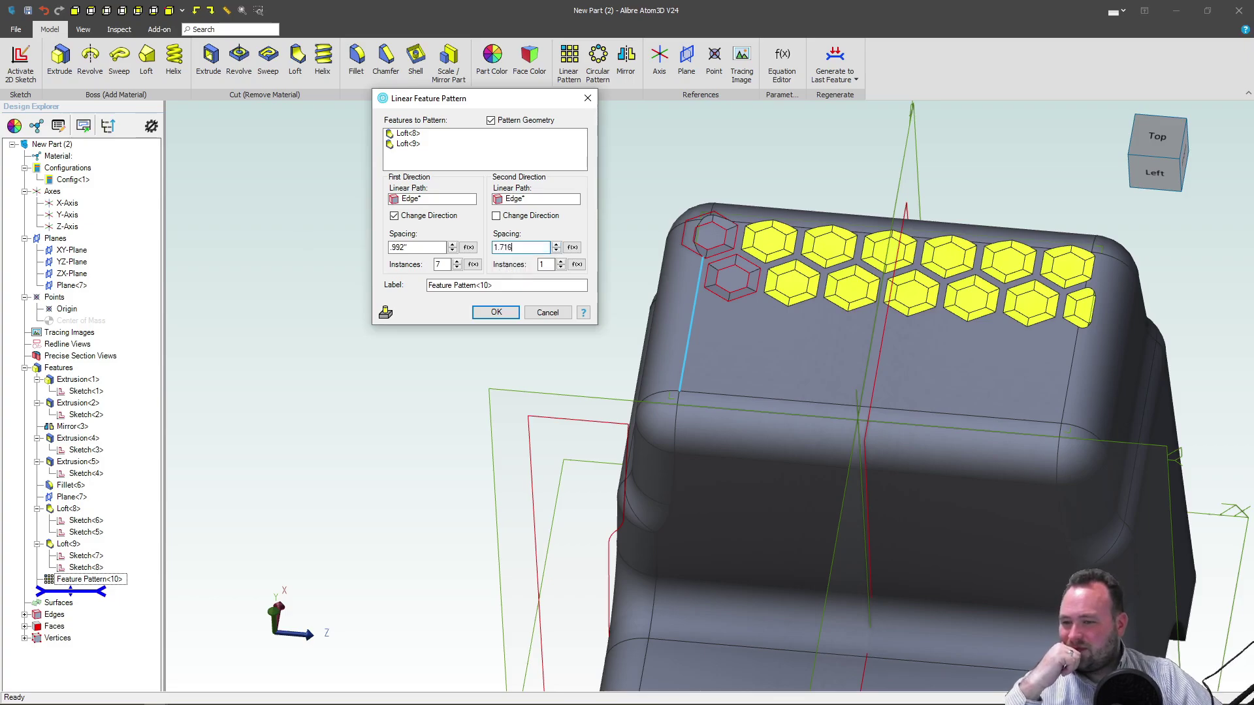
{"action": "type", "text": "1.716"}
Reverse the second direction, set it to 3 instances, and create the hexagon pattern.
{"action": "left_click", "coordinate": [560, 267]}
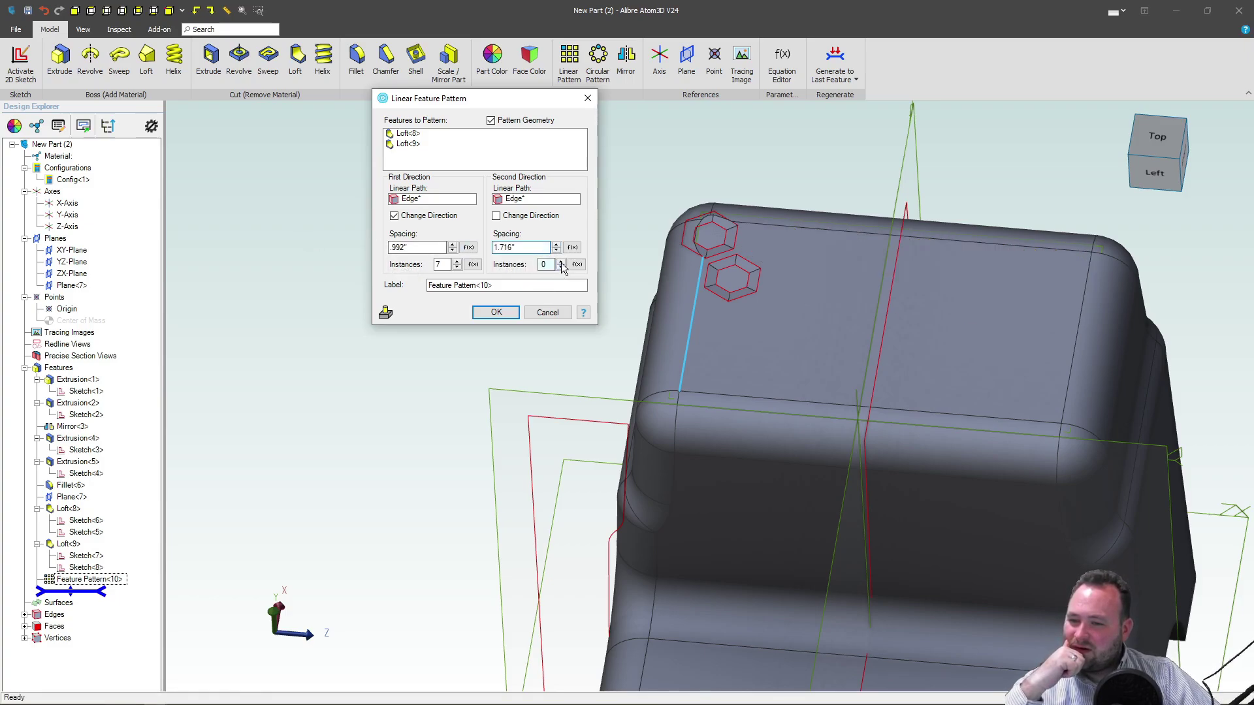
{"action": "left_click", "coordinate": [561, 261]}
{"action": "left_click", "coordinate": [560, 261]}
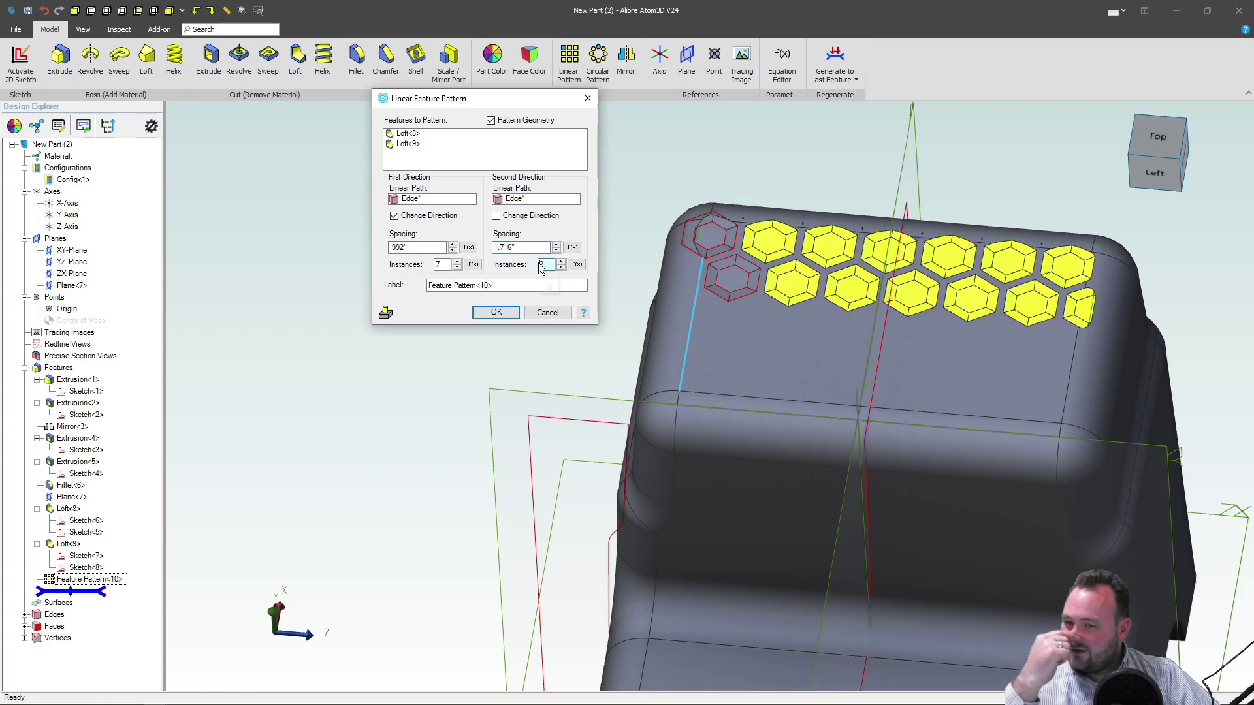
{"action": "left_click", "coordinate": [496, 217]}
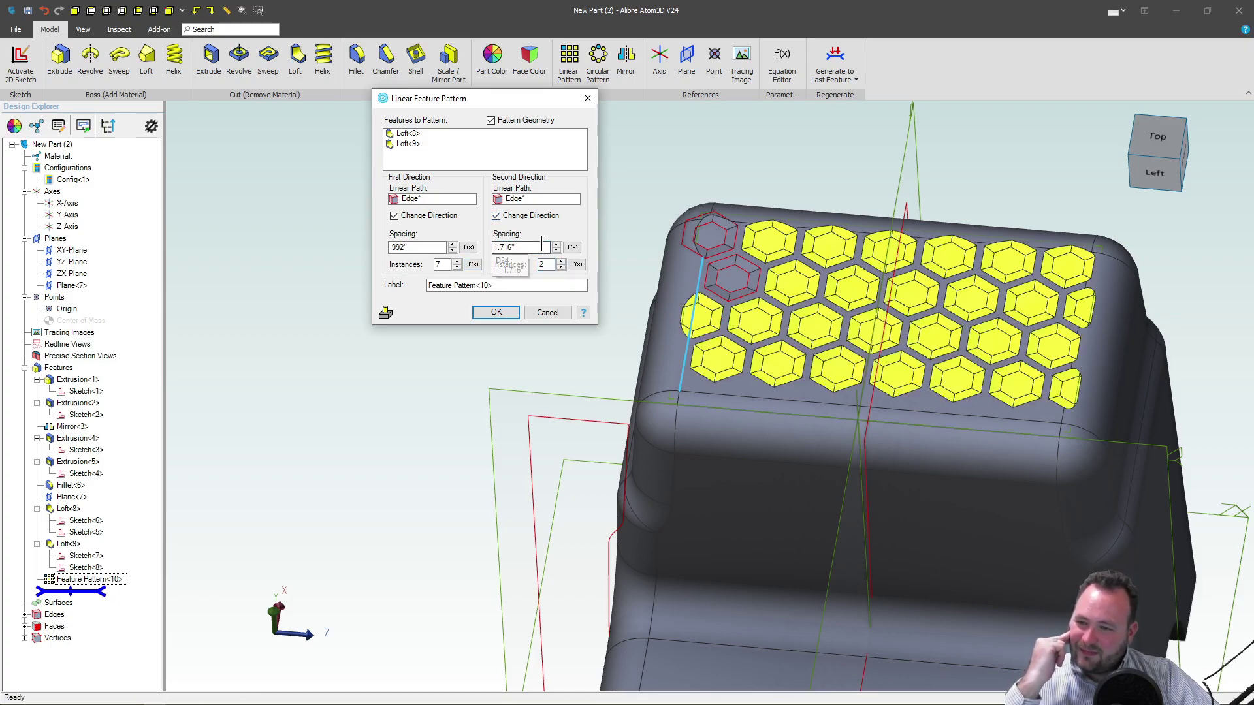
{"action": "left_click", "coordinate": [560, 262]}
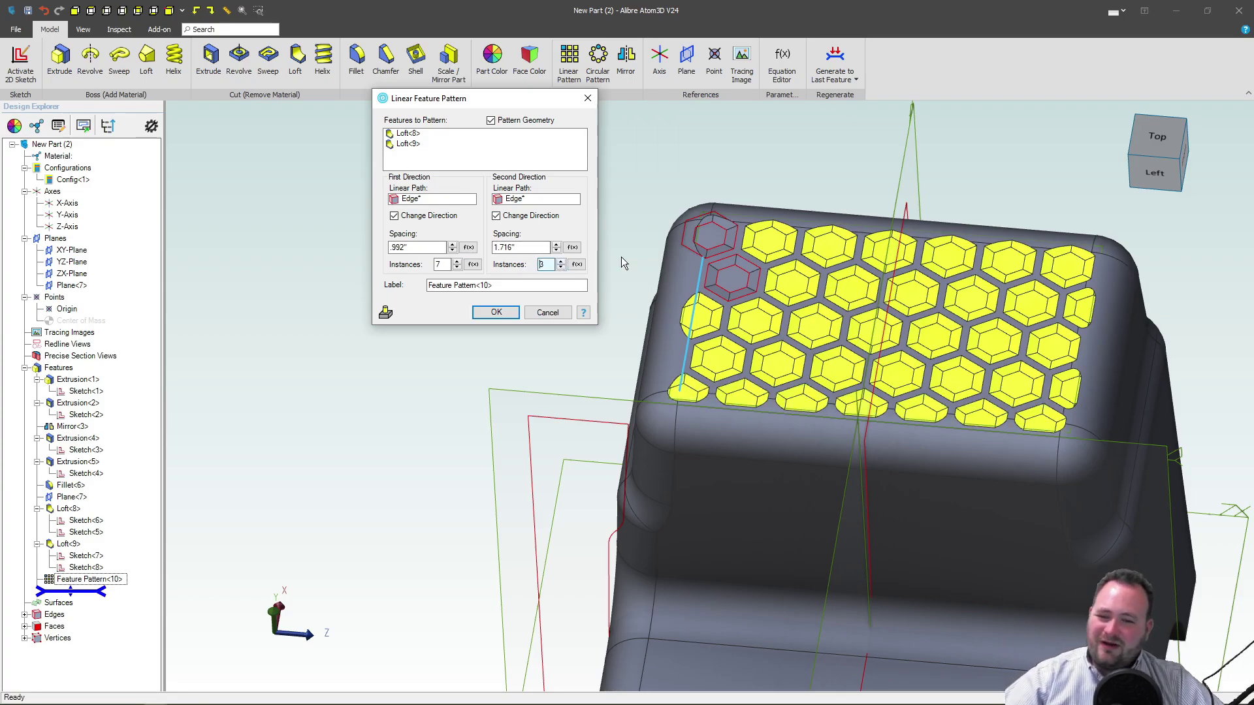
{"action": "left_click", "coordinate": [496, 313]}
Start a 2D sketch on the flat top face of the lower step.
{"action": "scroll", "coordinate": [645, 179], "scroll_direction": "down", "scroll_amount": 2}
{"action": "left_click", "coordinate": [639, 221]}
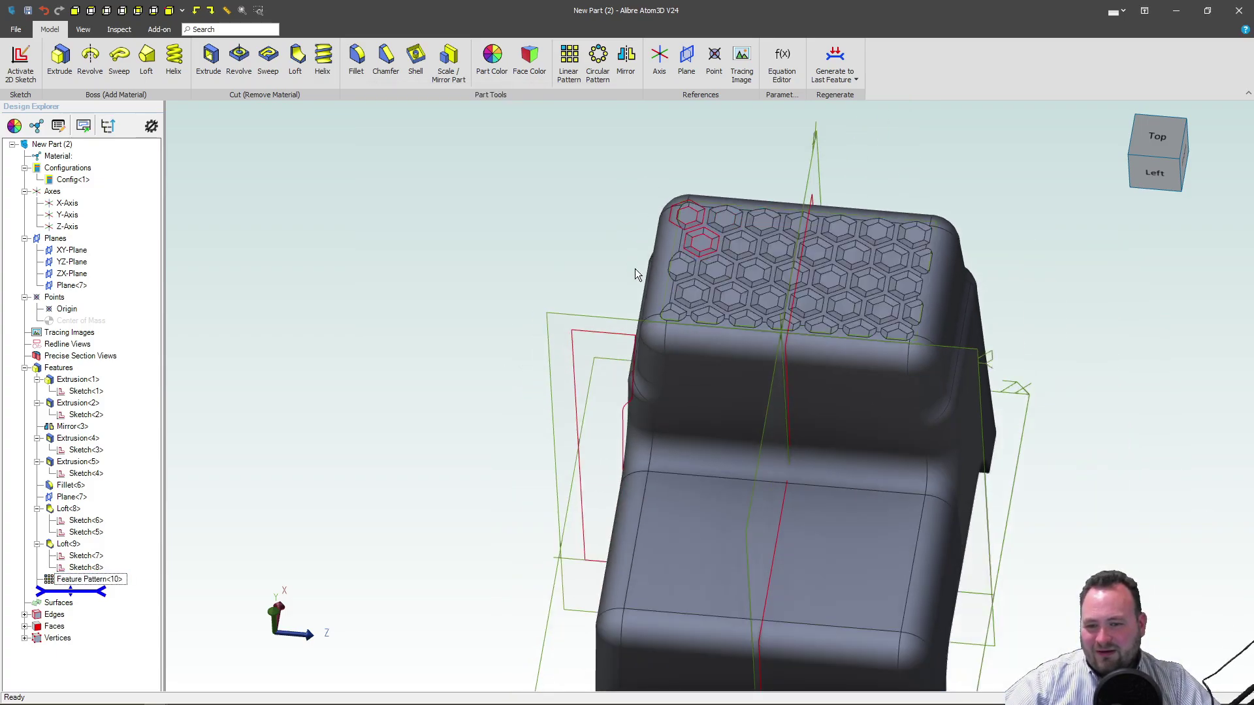
{"action": "mouse_move", "coordinate": [637, 273]}
{"action": "middle_mouse_down"}
{"action": "mouse_move", "coordinate": [625, 252]}
{"action": "mouse_move", "coordinate": [676, 230]}
{"action": "mouse_move", "coordinate": [652, 262]}
{"action": "middle_mouse_up"}
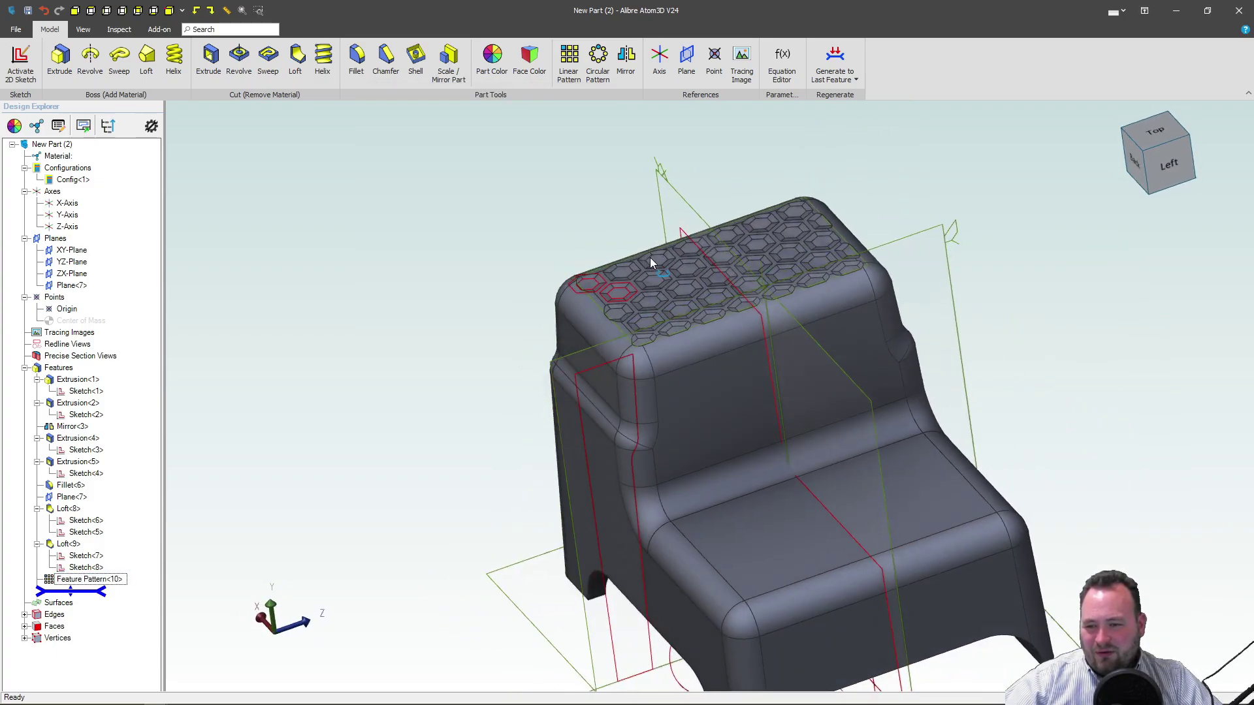
{"action": "scroll", "coordinate": [651, 268], "scroll_direction": "down", "scroll_amount": 2}
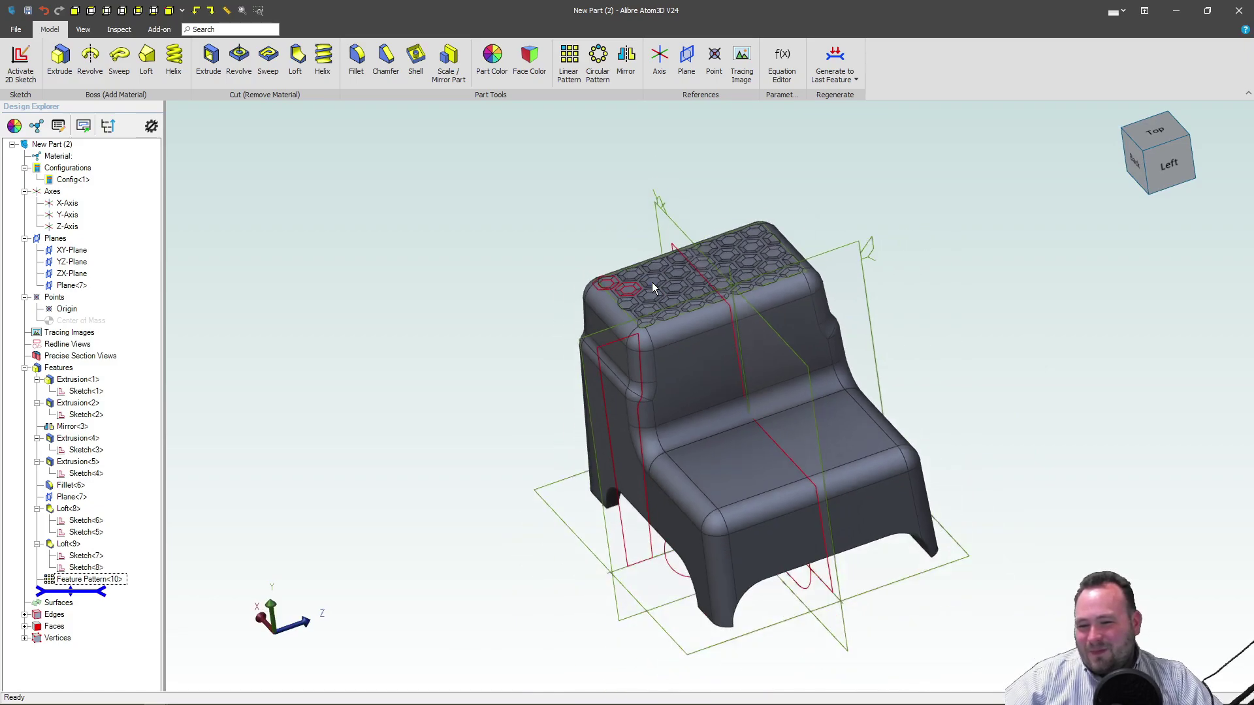
{"action": "scroll", "coordinate": [652, 282], "scroll_direction": "up", "scroll_amount": 4}
{"action": "scroll", "coordinate": [652, 282], "scroll_direction": "down", "scroll_amount": 3}
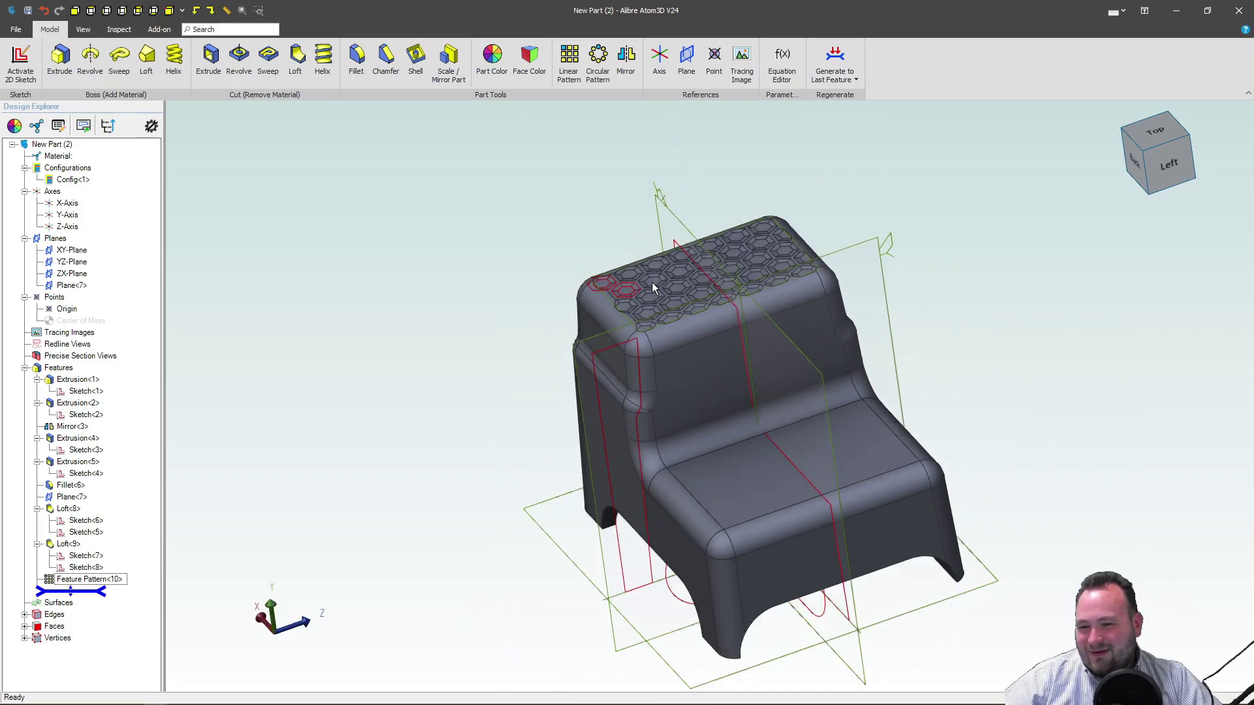
{"action": "scroll", "coordinate": [743, 490], "scroll_direction": "up", "scroll_amount": 2}
{"action": "left_click", "coordinate": [741, 486]}
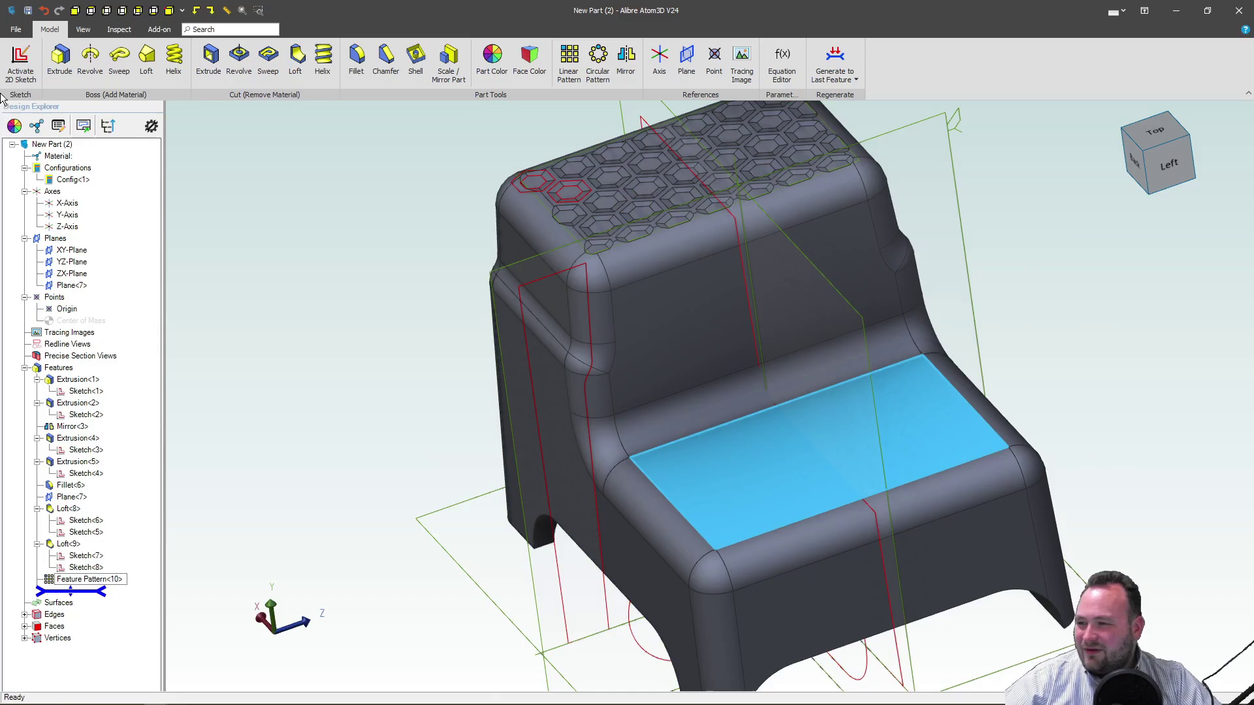
{"action": "left_click", "coordinate": [30, 56]}
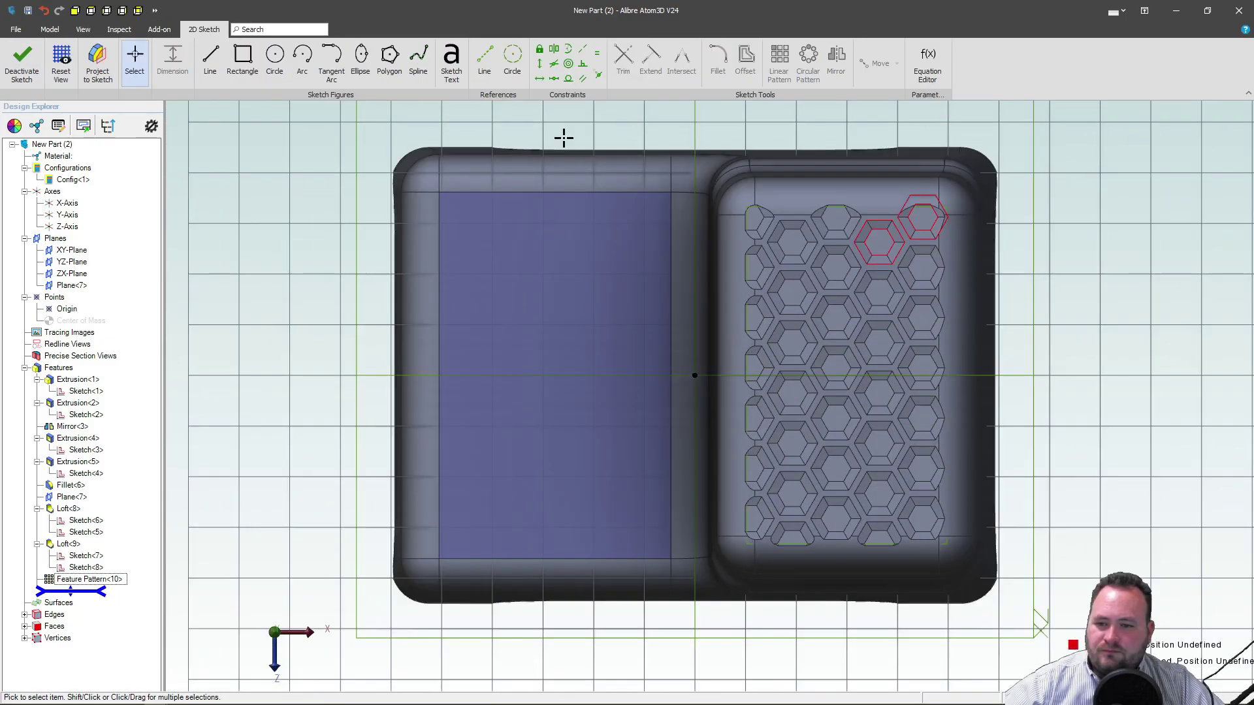
Sketch a six-sided regular polygon near the lower step face's corner closest to the original upper-step hexagons.
{"action": "scroll", "coordinate": [577, 226], "scroll_direction": "down", "scroll_amount": 2}
{"action": "scroll", "coordinate": [576, 227], "scroll_direction": "up", "scroll_amount": 3}
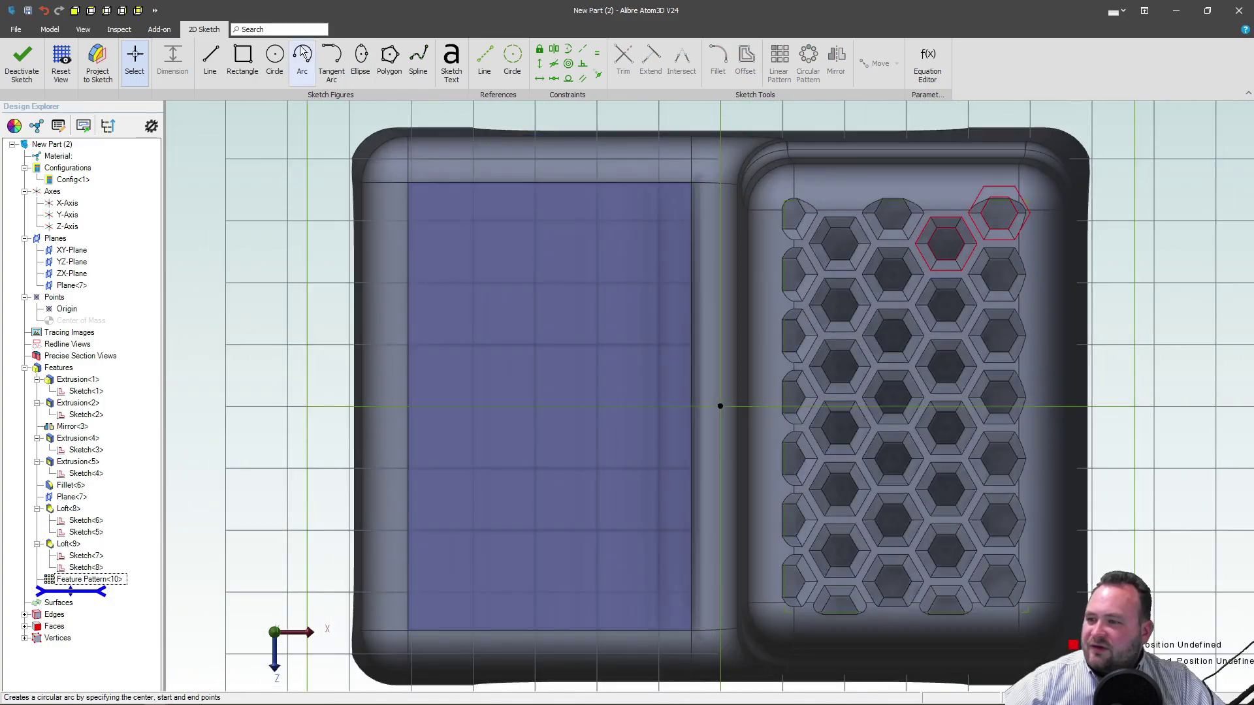
{"action": "left_click", "coordinate": [389, 59]}
{"action": "type", "text": "6"}
{"action": "left_click", "coordinate": [644, 237]}
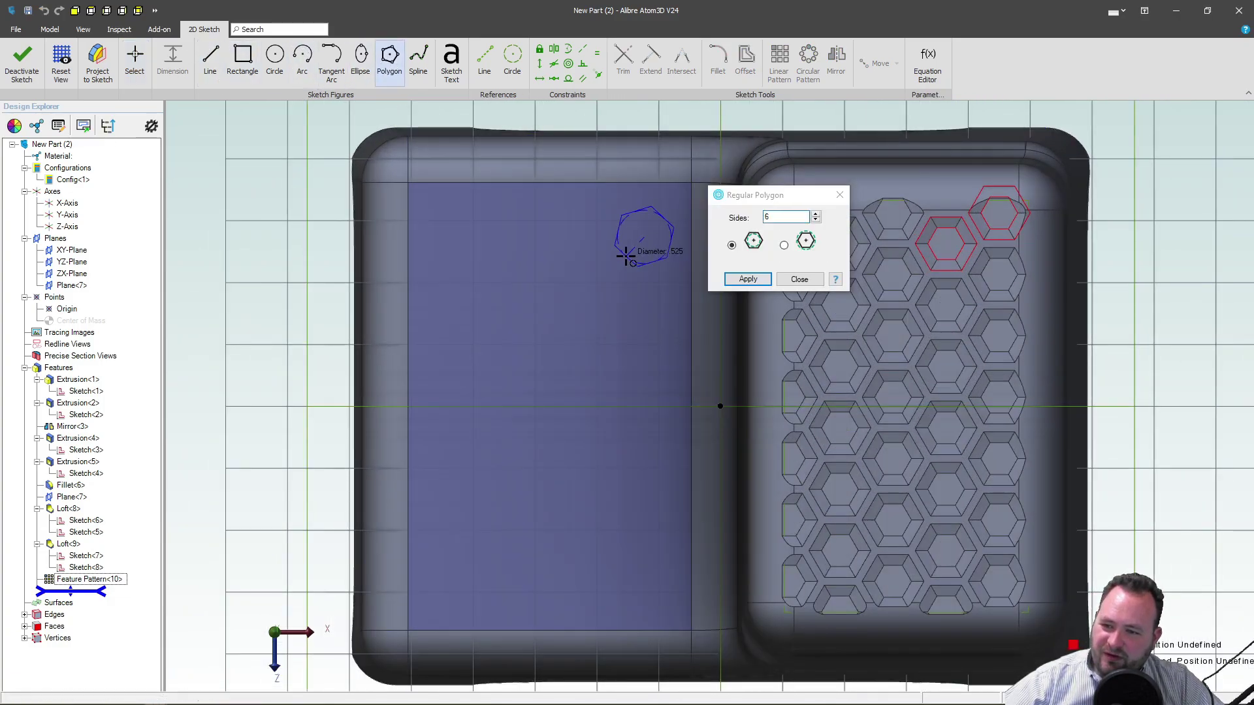
{"action": "left_click", "coordinate": [623, 260]}
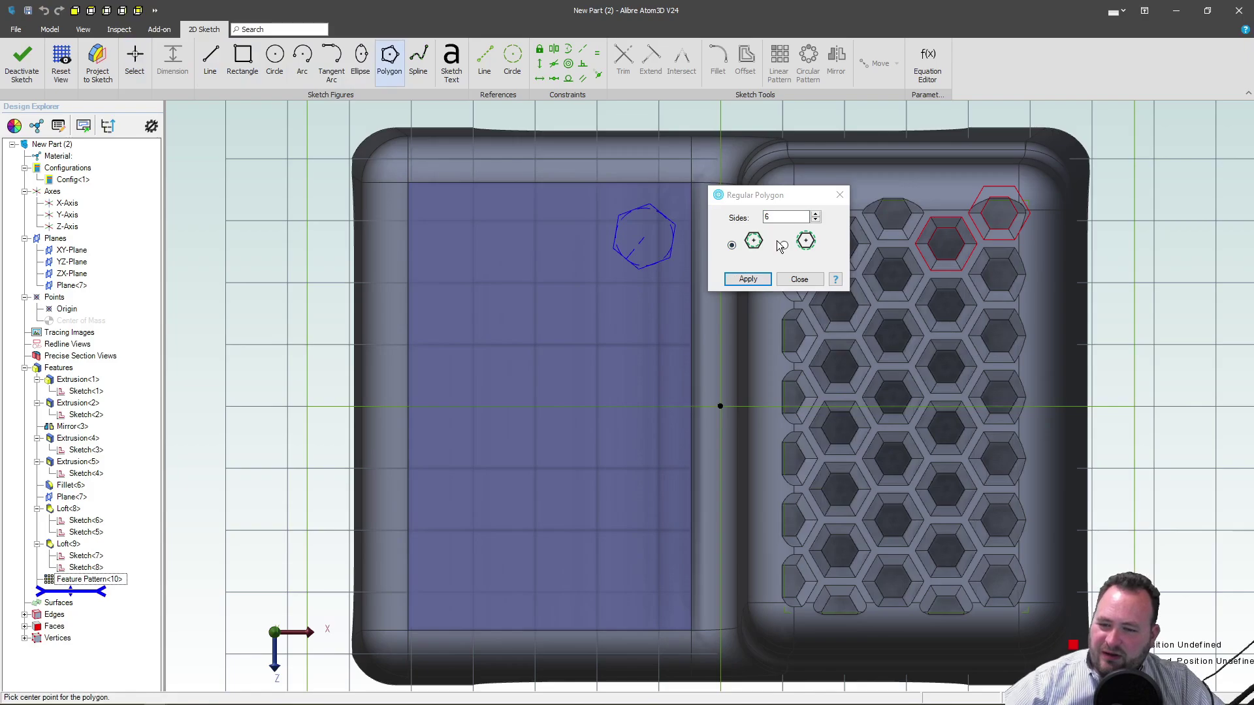
{"action": "left_click", "coordinate": [748, 279]}
{"action": "scroll", "coordinate": [657, 235], "scroll_direction": "up", "scroll_amount": 2}
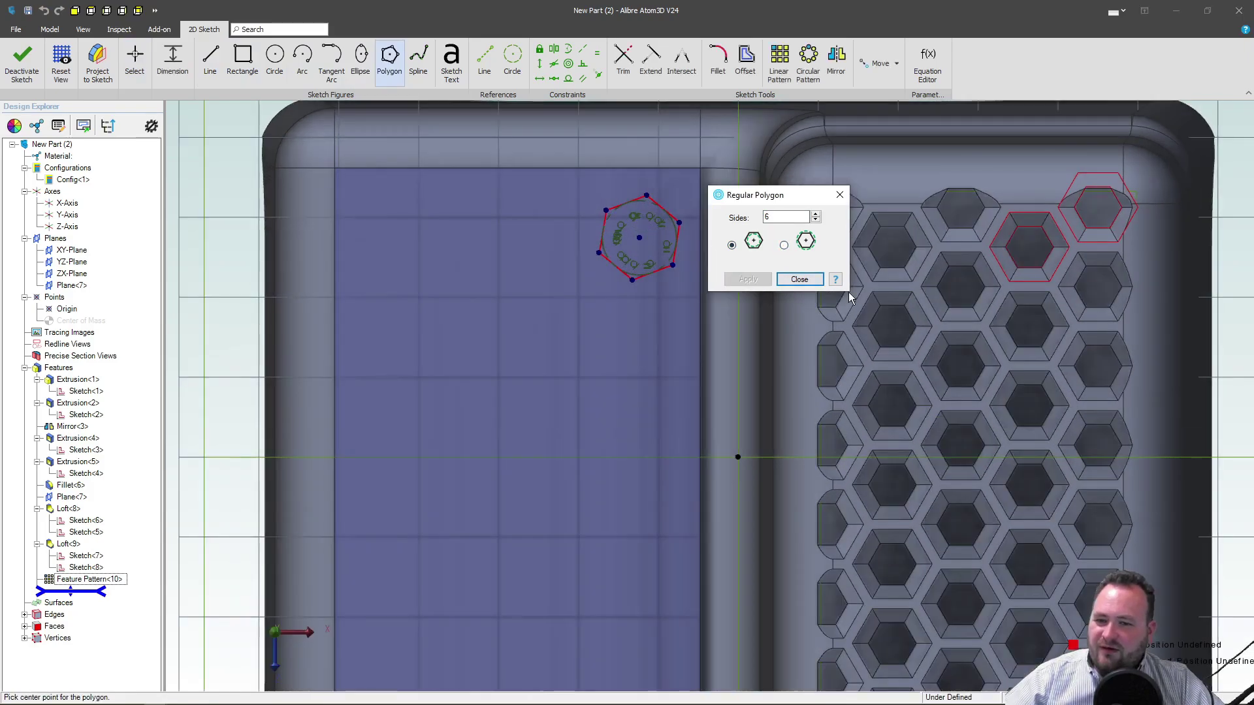
{"action": "left_click", "coordinate": [801, 280]}
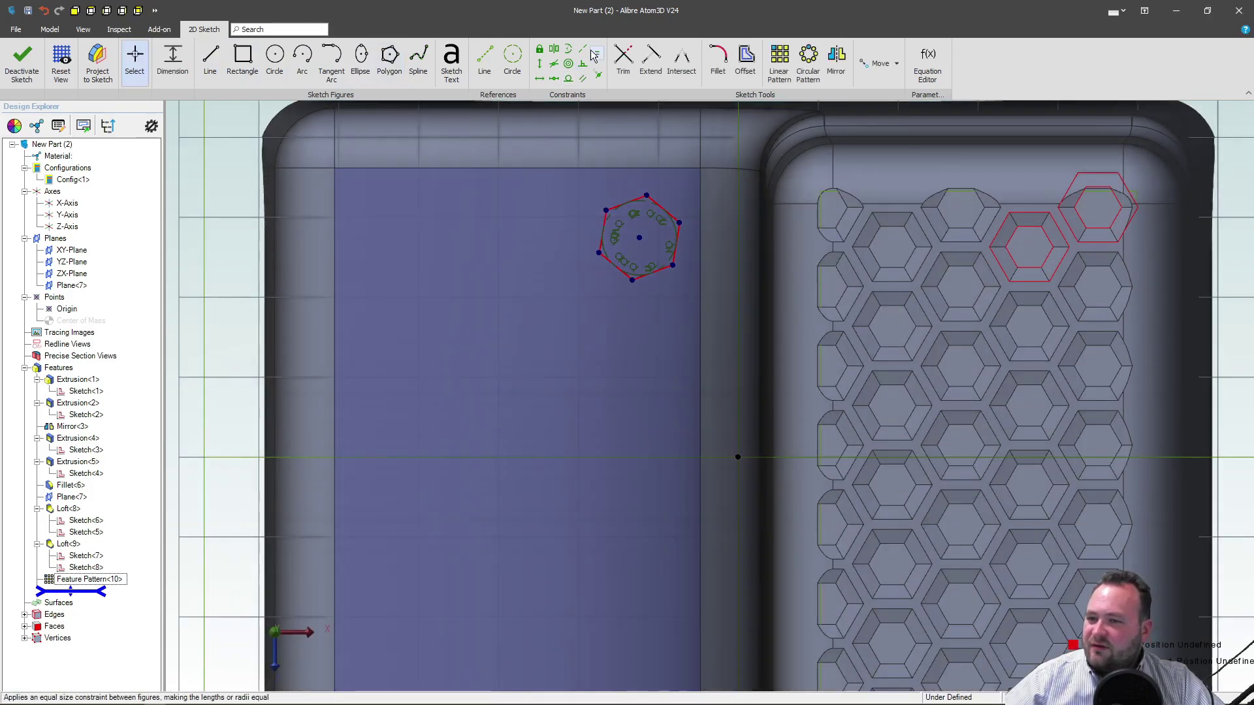
Project one outer side of the corner hexagon's sketch on the upper step as a reference figure associated with its source.
{"action": "left_click", "coordinate": [98, 60]}
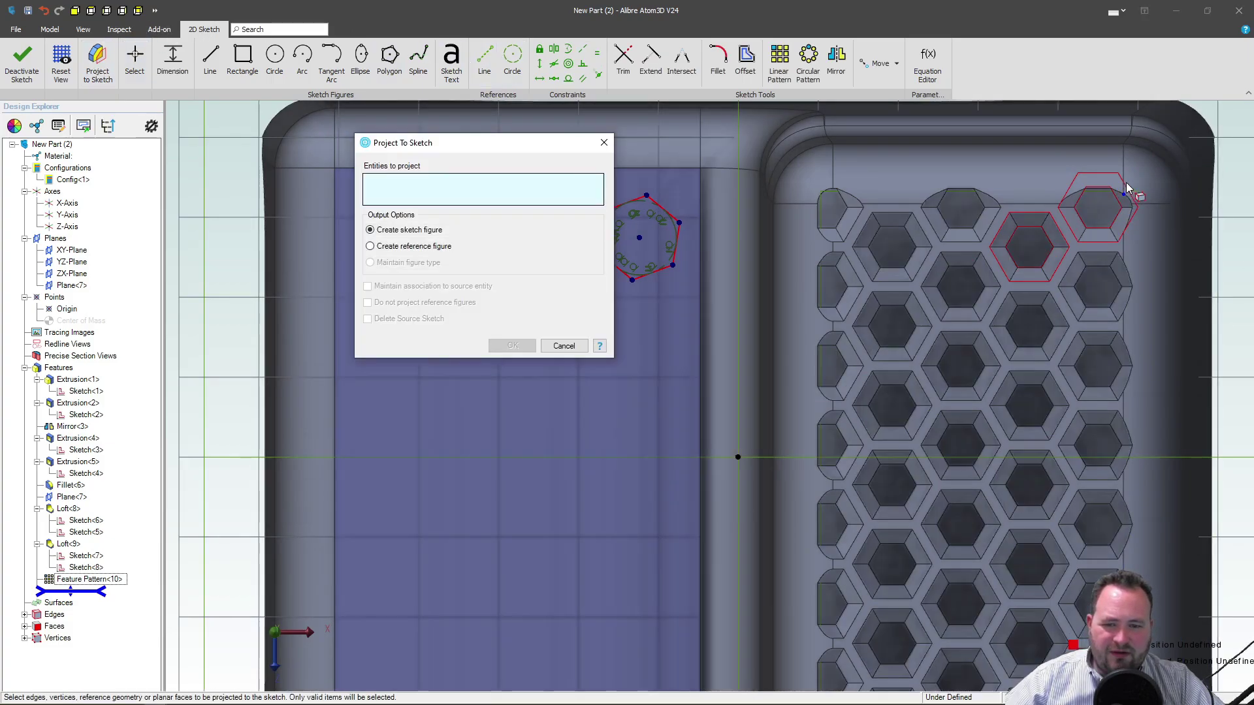
{"action": "scroll", "coordinate": [1128, 189], "scroll_direction": "up", "scroll_amount": 5}
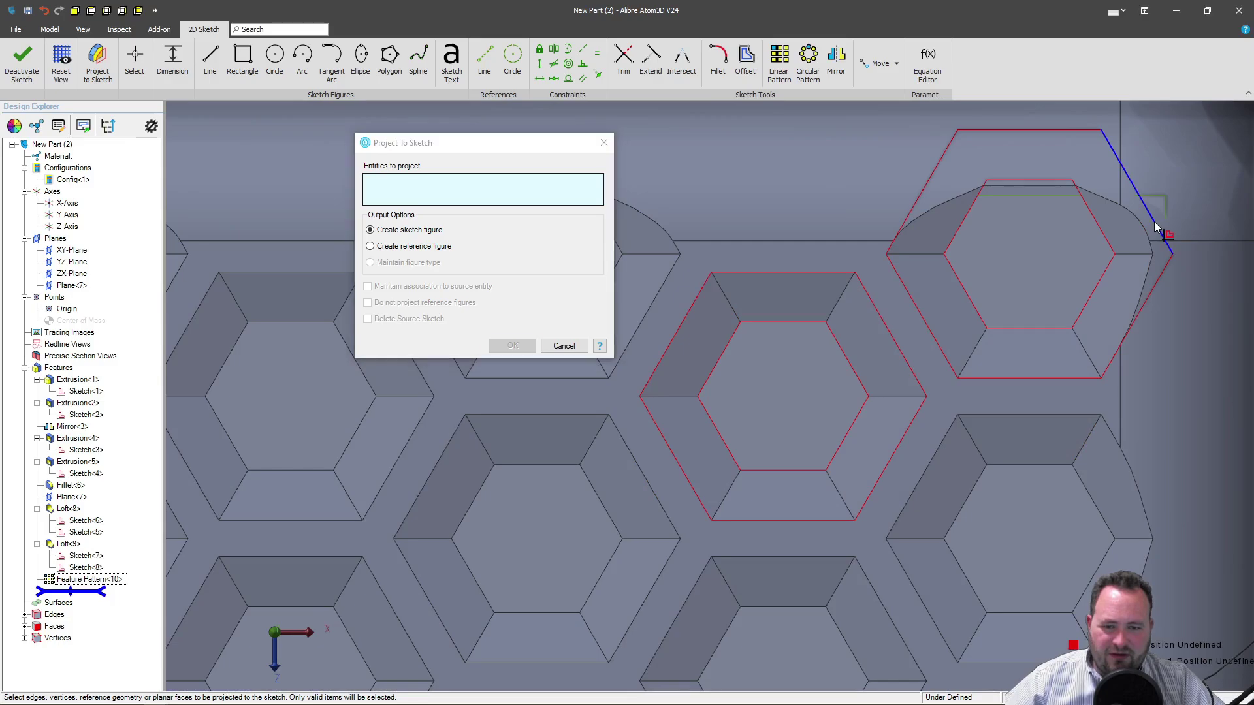
{"action": "left_click", "coordinate": [1154, 221]}
{"action": "scroll", "coordinate": [938, 249], "scroll_direction": "down", "scroll_amount": 5}
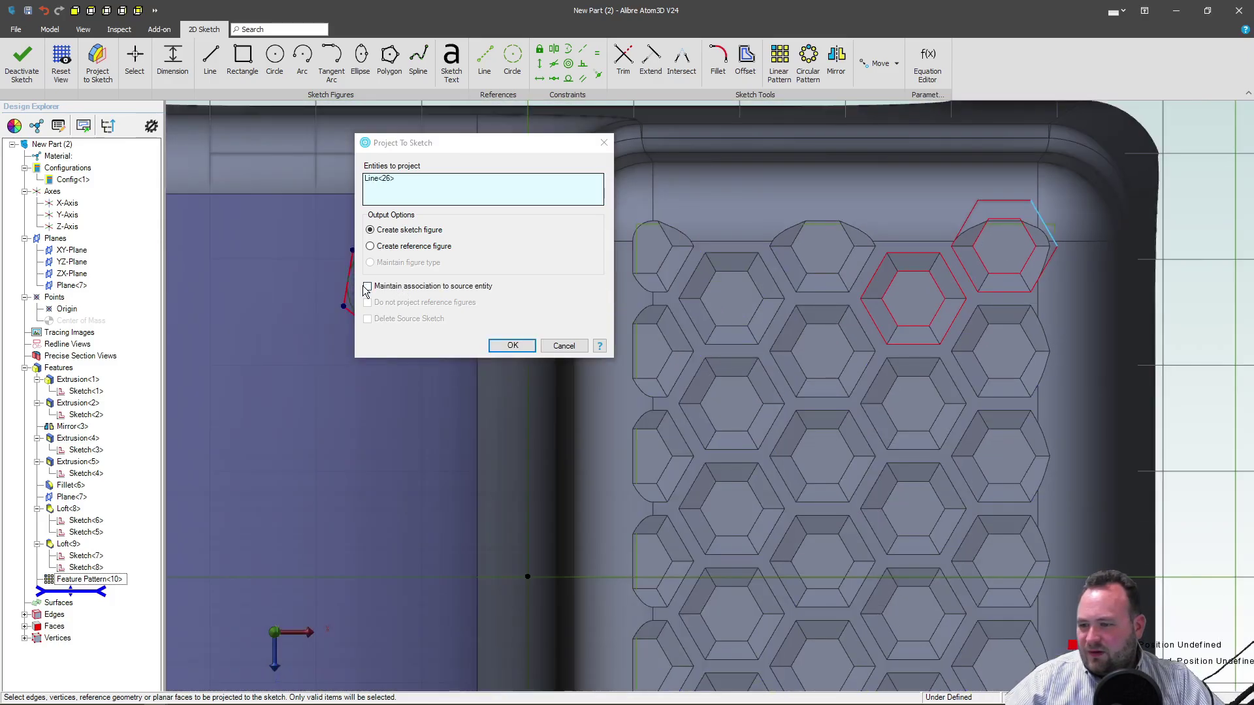
{"action": "left_click", "coordinate": [367, 287]}
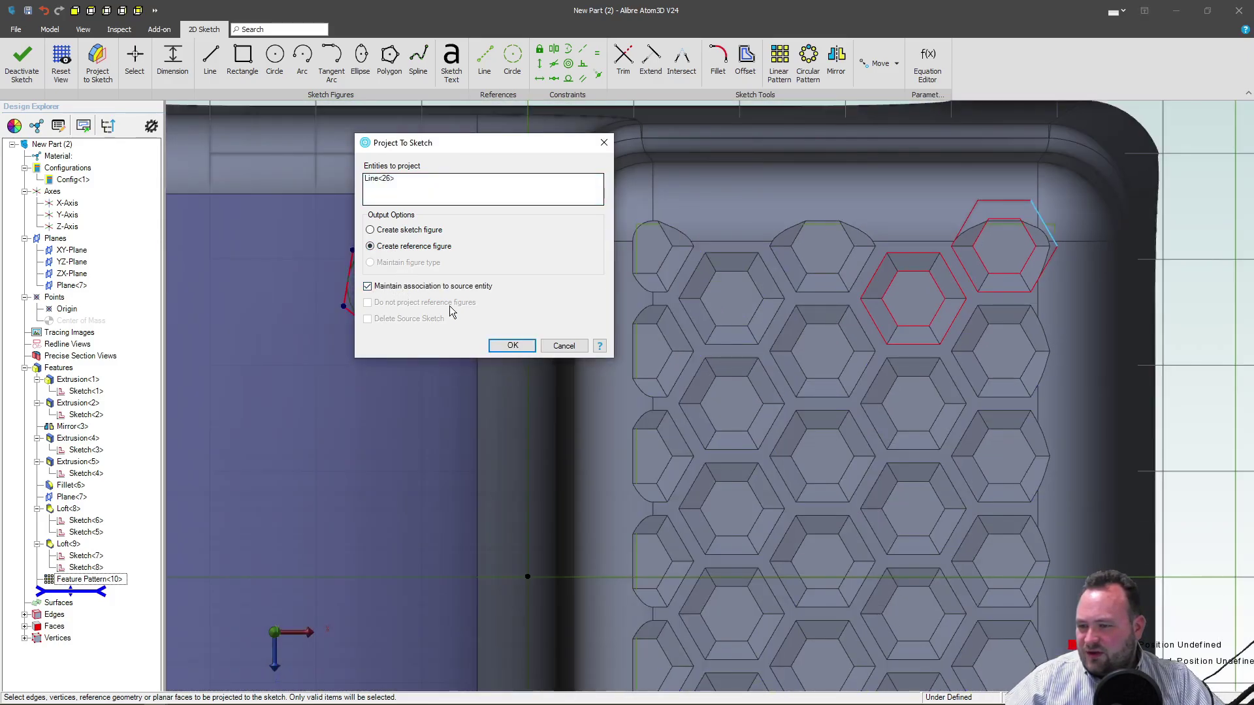
{"action": "left_click", "coordinate": [512, 345]}
{"action": "scroll", "coordinate": [433, 322], "scroll_direction": "down", "scroll_amount": 3}
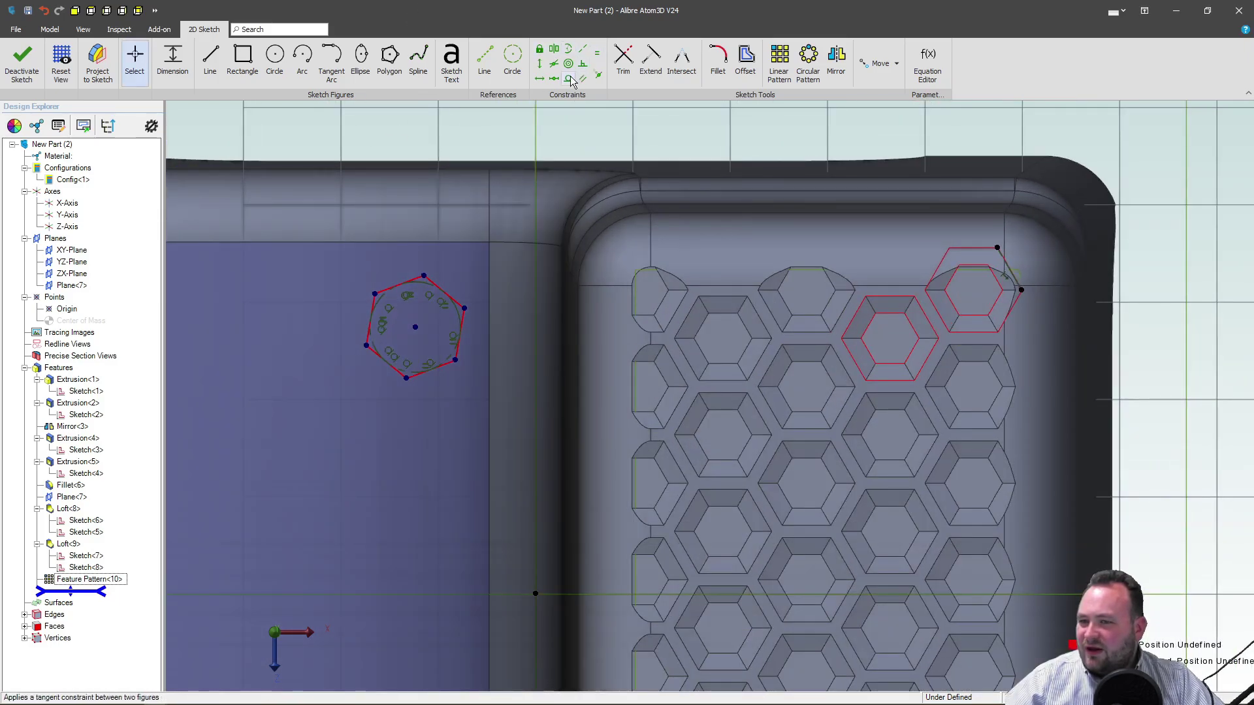
Constrain the lower-step hexagon's outer slanted side parallel and equal in length to the projected reference side on the upper step.
{"action": "left_click", "coordinate": [583, 78]}
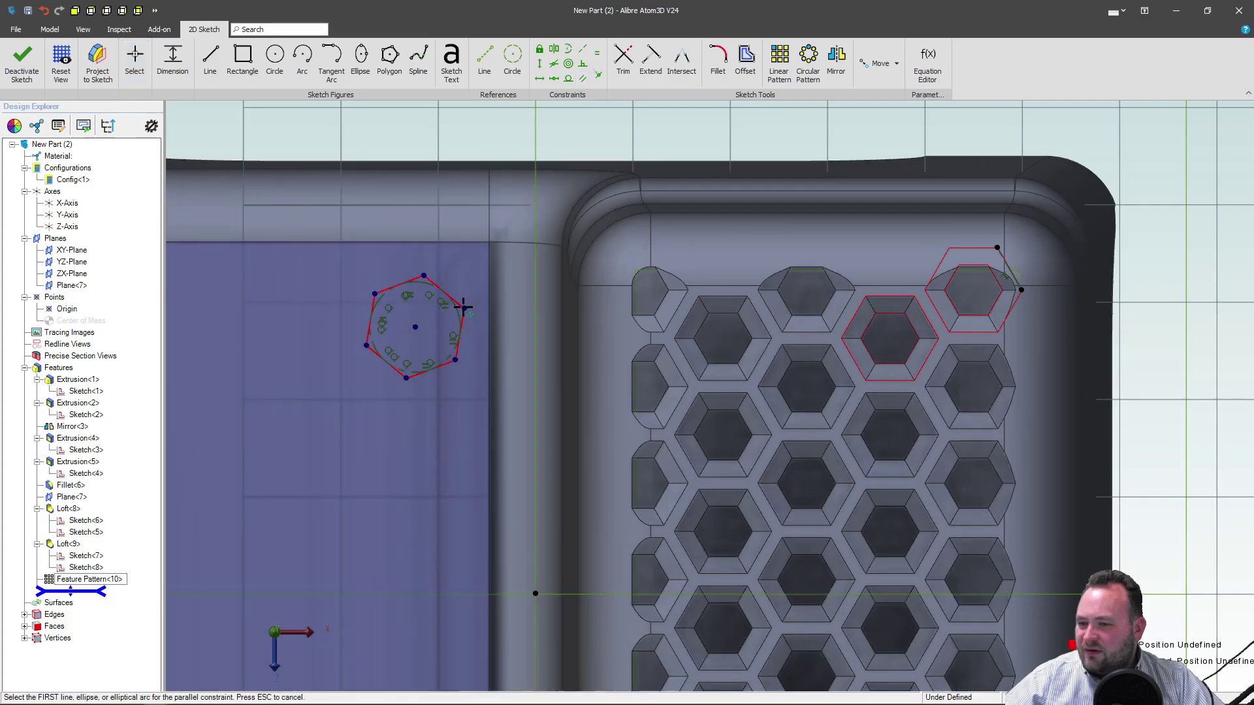
{"action": "left_click", "coordinate": [459, 302]}
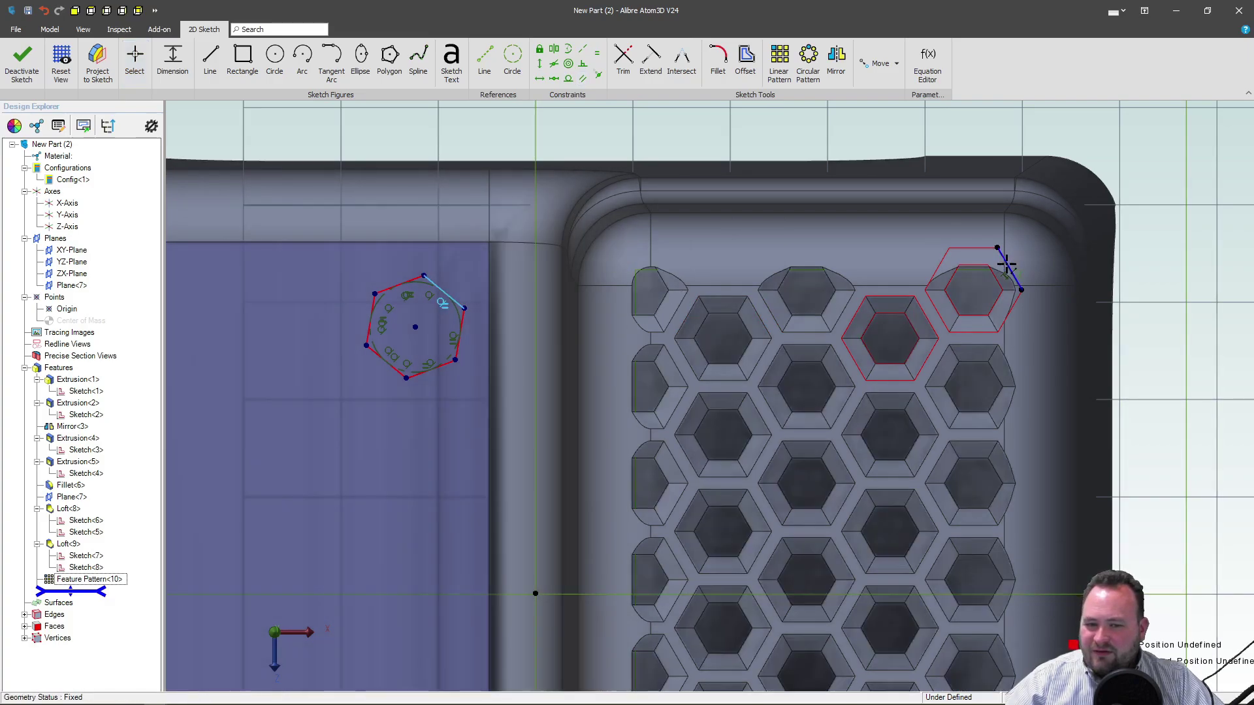
{"action": "left_click", "coordinate": [1007, 264]}
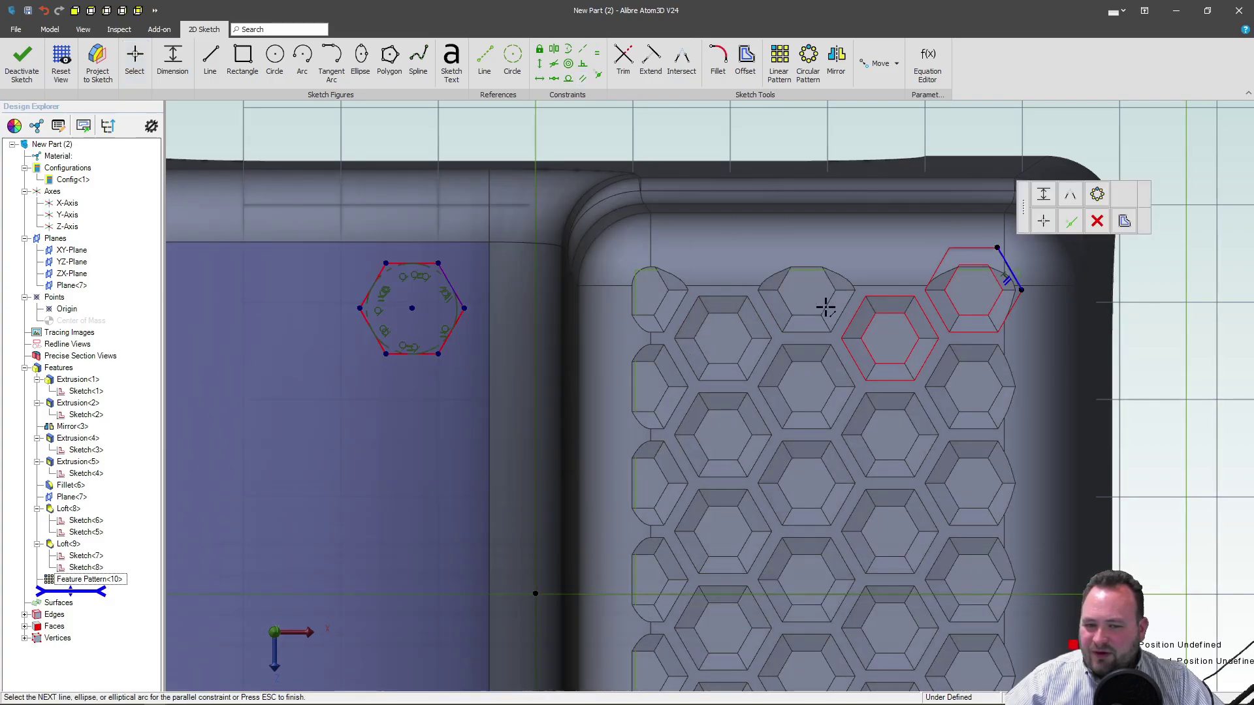
{"action": "left_click", "coordinate": [594, 58]}
{"action": "left_click", "coordinate": [451, 285]}
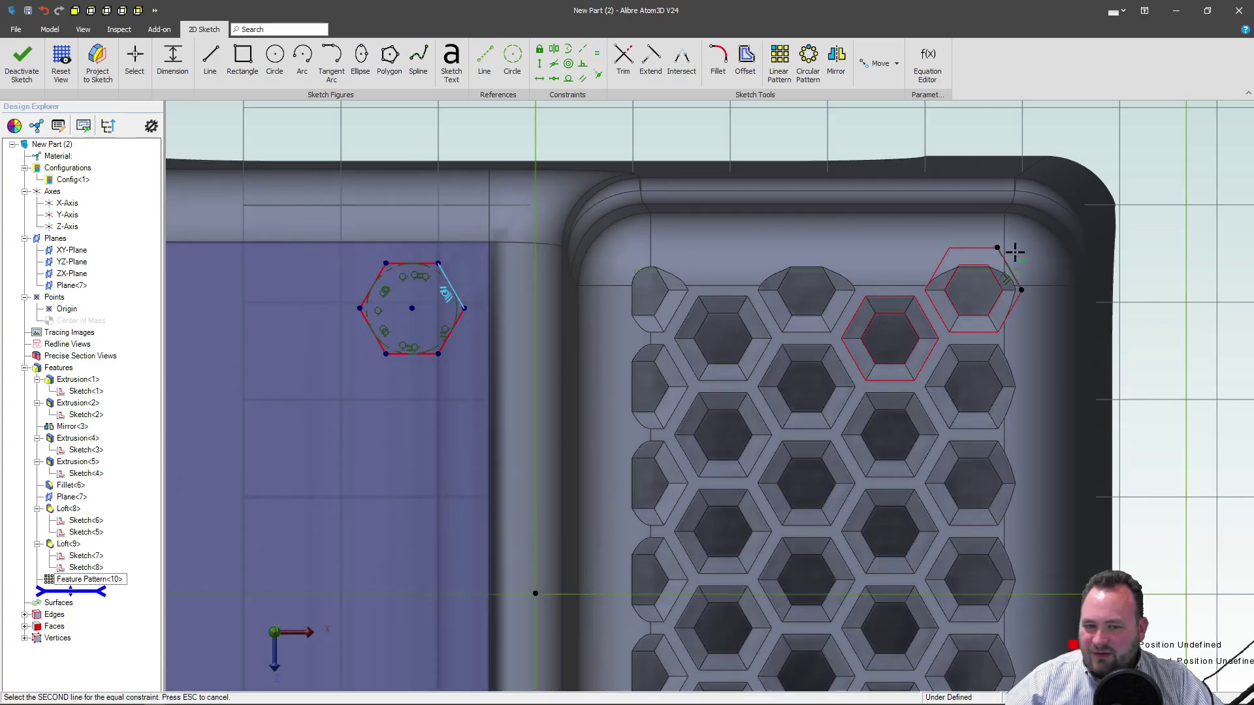
{"action": "left_click", "coordinate": [1005, 263]}
{"action": "scroll", "coordinate": [896, 288], "scroll_direction": "down", "scroll_amount": 3}
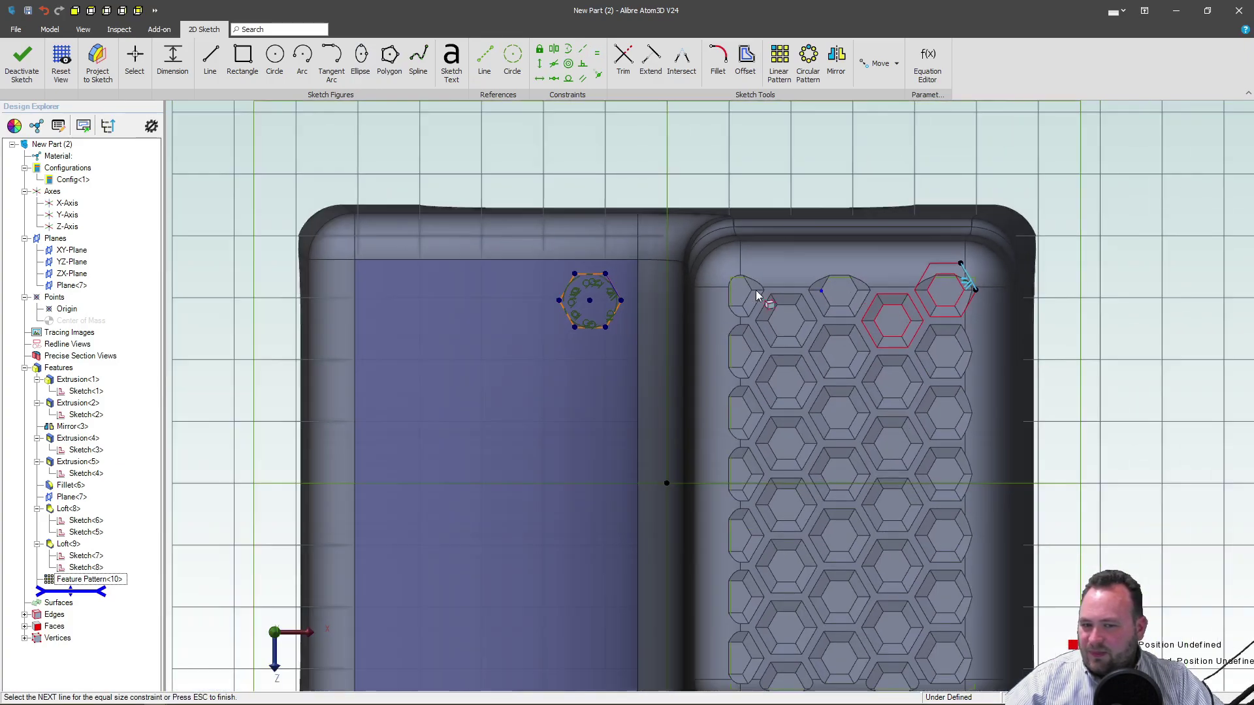
{"action": "scroll", "coordinate": [573, 295], "scroll_direction": "up", "scroll_amount": 5}
{"action": "scroll", "coordinate": [571, 297], "scroll_direction": "down", "scroll_amount": 4}
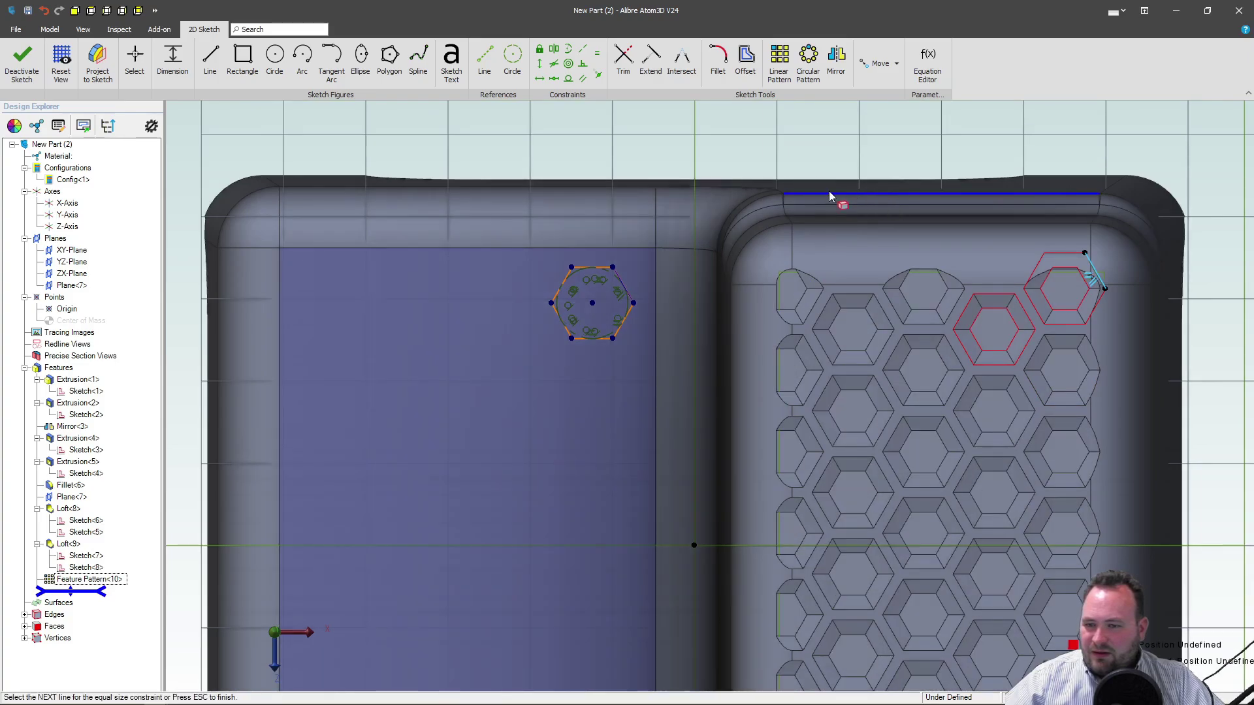
Align a corner vertex of the lower-step hexagon horizontally with the matching endpoint of the projected reference side.
{"action": "left_click", "coordinate": [541, 82]}
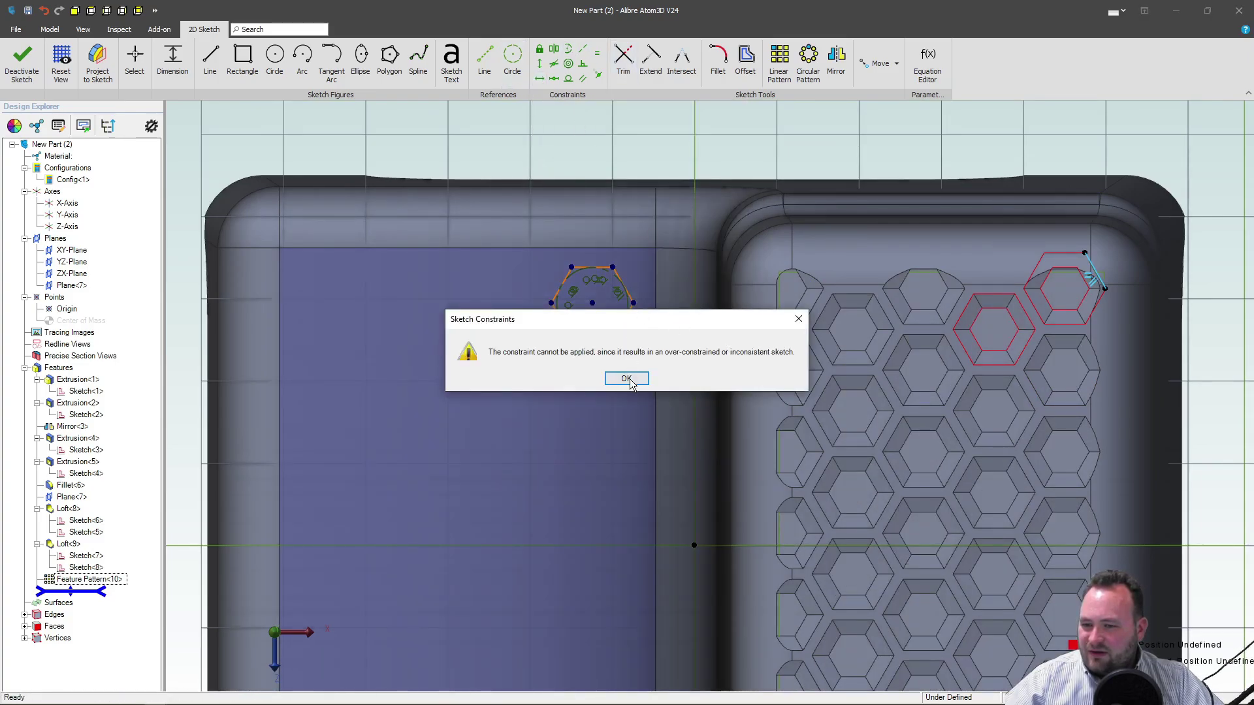
{"action": "left_click", "coordinate": [630, 381]}
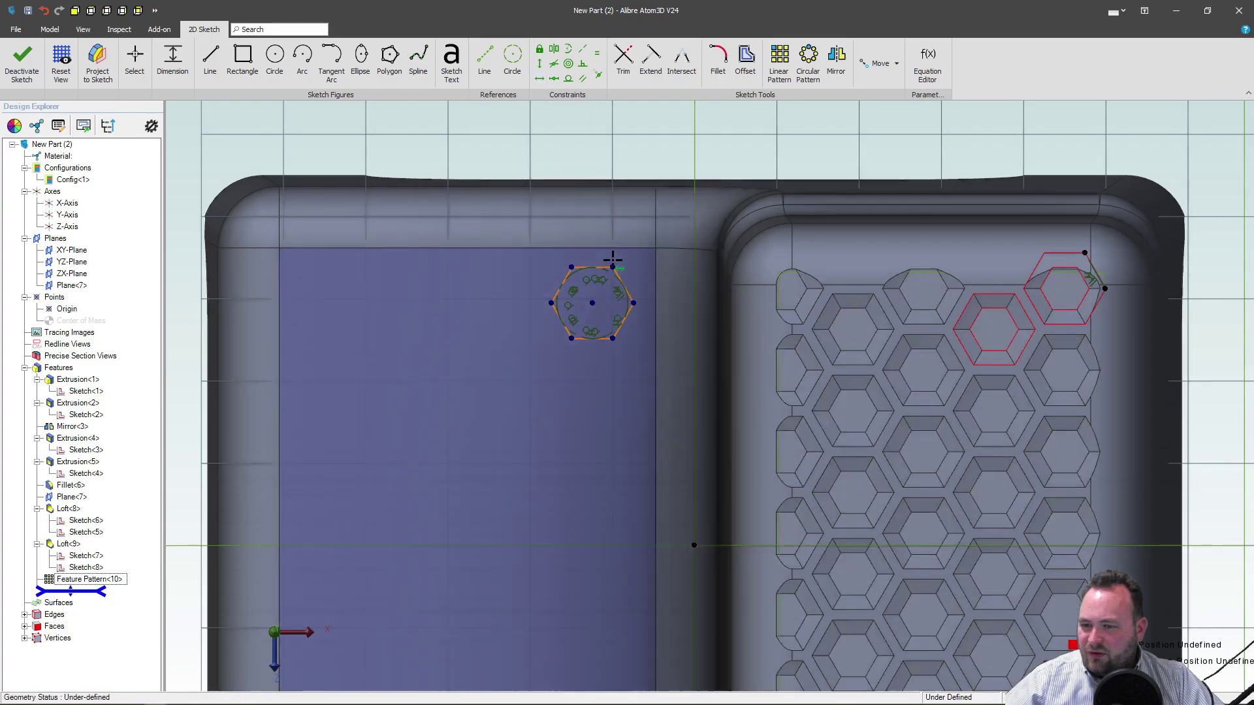
{"action": "left_click", "coordinate": [613, 267]}
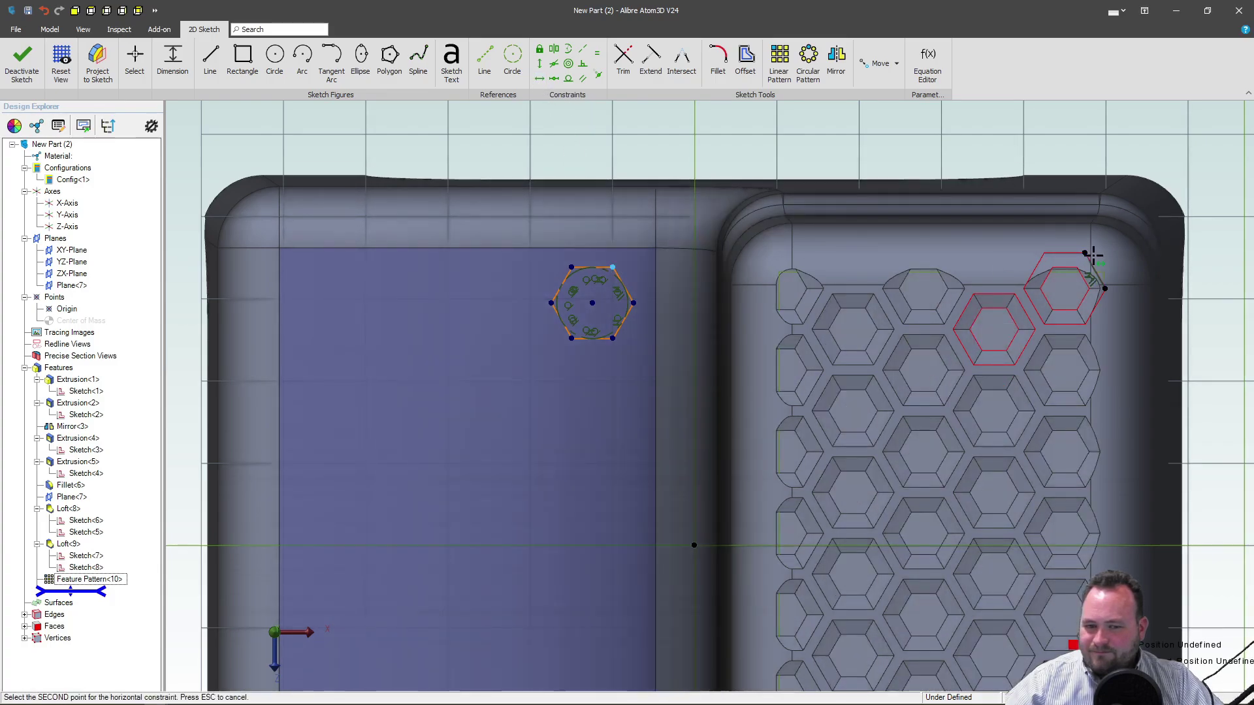
{"action": "left_click", "coordinate": [1085, 252]}
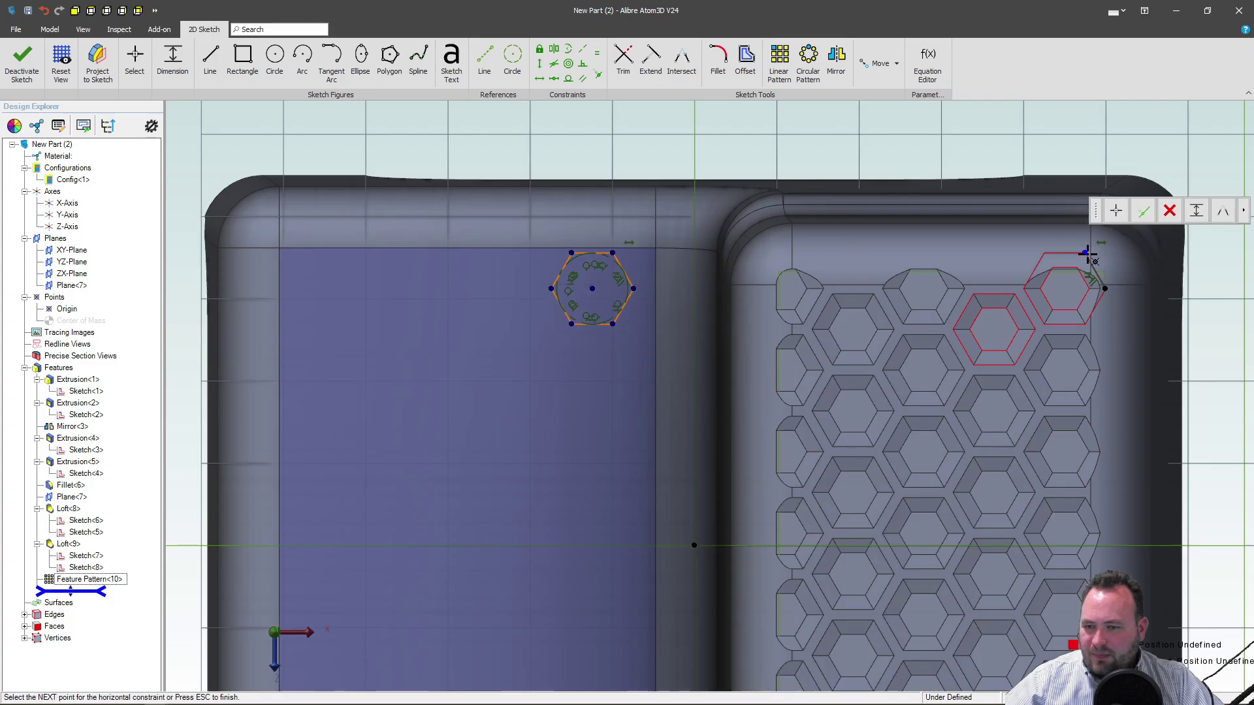
{"action": "key", "text": "Escape"}
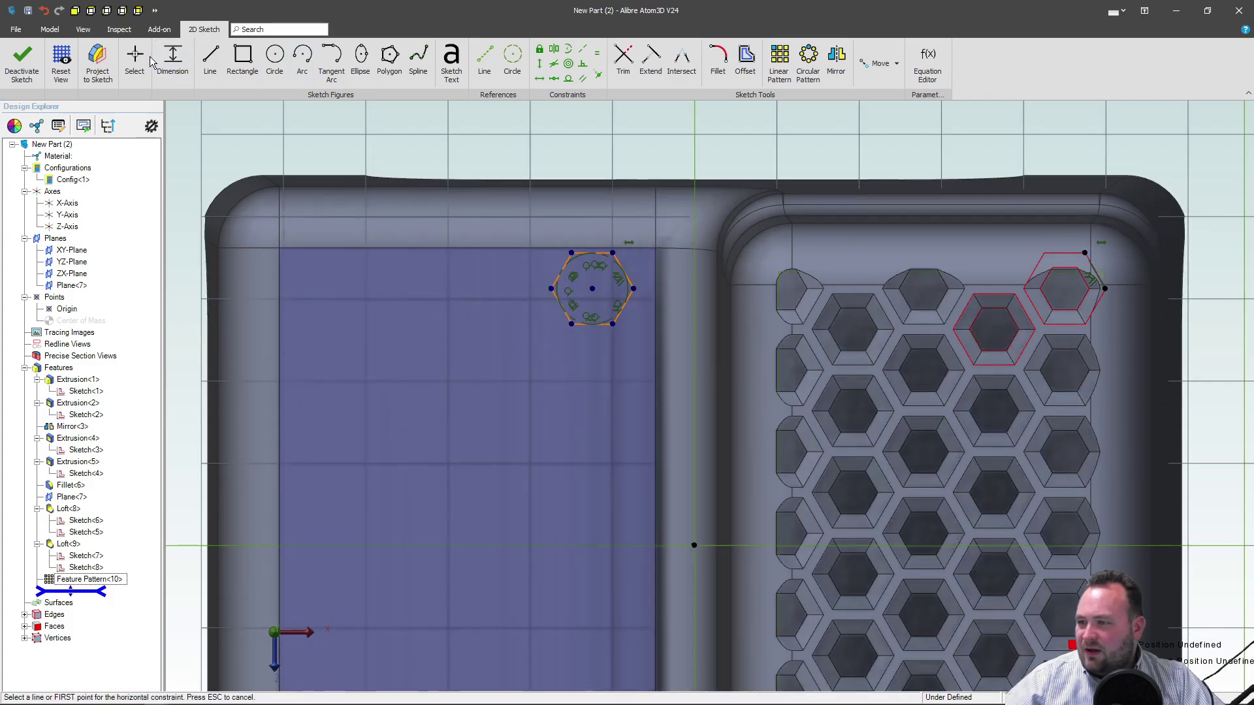
Move the hexagon sideways so it sits just inside the lower step face's corner nearest the upper step.
{"action": "left_click", "coordinate": [172, 57]}
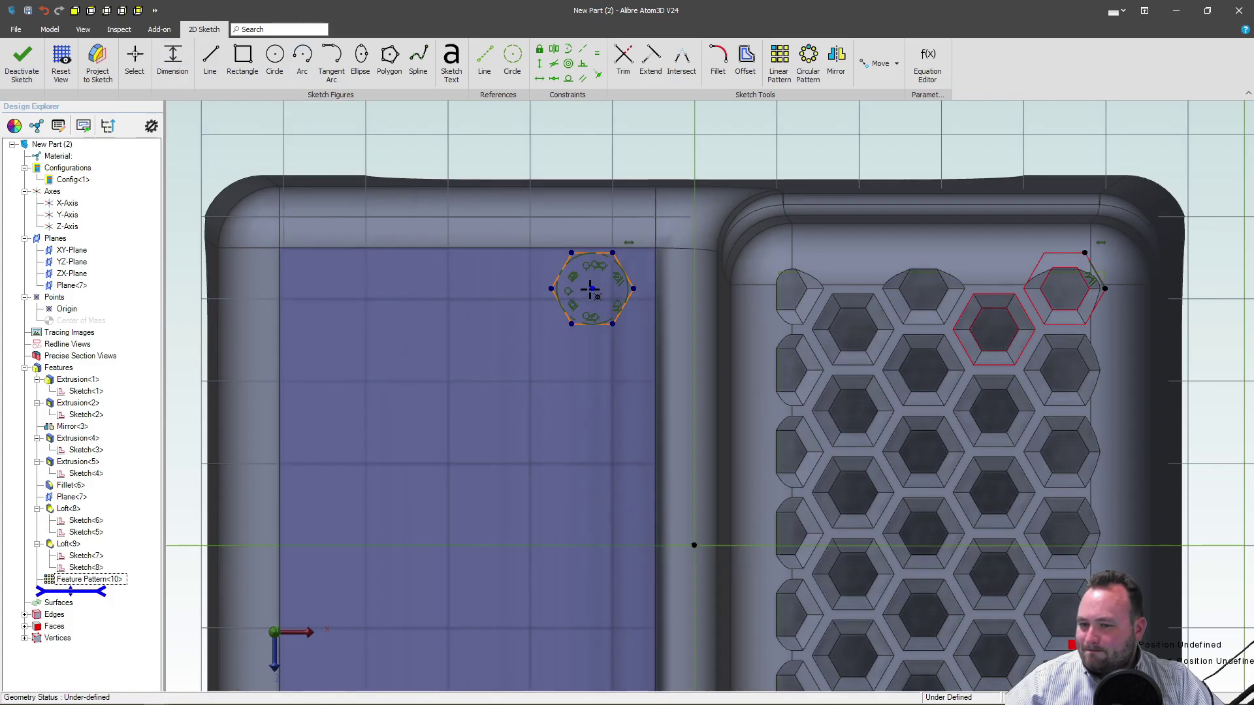
{"action": "key", "text": "Escape"}
{"action": "left_click_drag", "start_coordinate": [592, 289], "coordinate": [638, 291]}
{"action": "scroll", "coordinate": [644, 216], "scroll_direction": "down", "scroll_amount": 2}
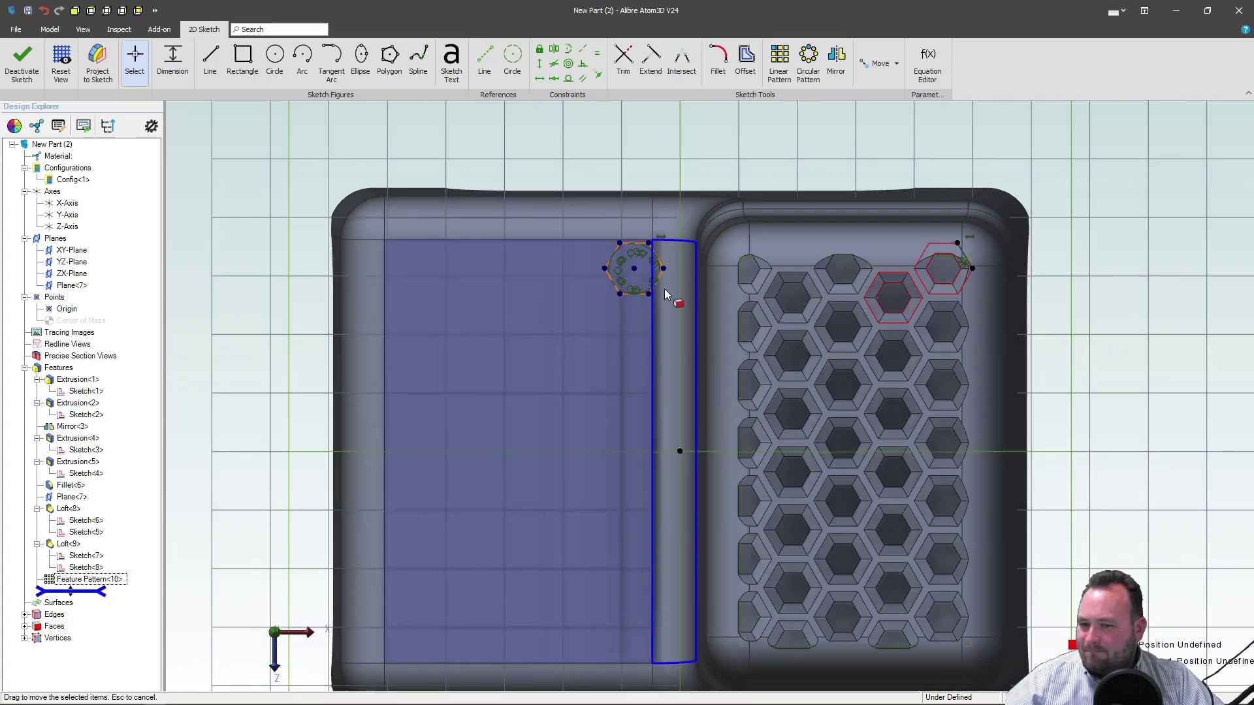
{"action": "scroll", "coordinate": [664, 291], "scroll_direction": "up", "scroll_amount": 3}
{"action": "mouse_move", "coordinate": [641, 257]}
{"action": "middle_mouse_down"}
{"action": "mouse_move", "coordinate": [646, 224]}
{"action": "mouse_move", "coordinate": [645, 253]}
{"action": "mouse_move", "coordinate": [619, 262]}
{"action": "middle_mouse_up"}
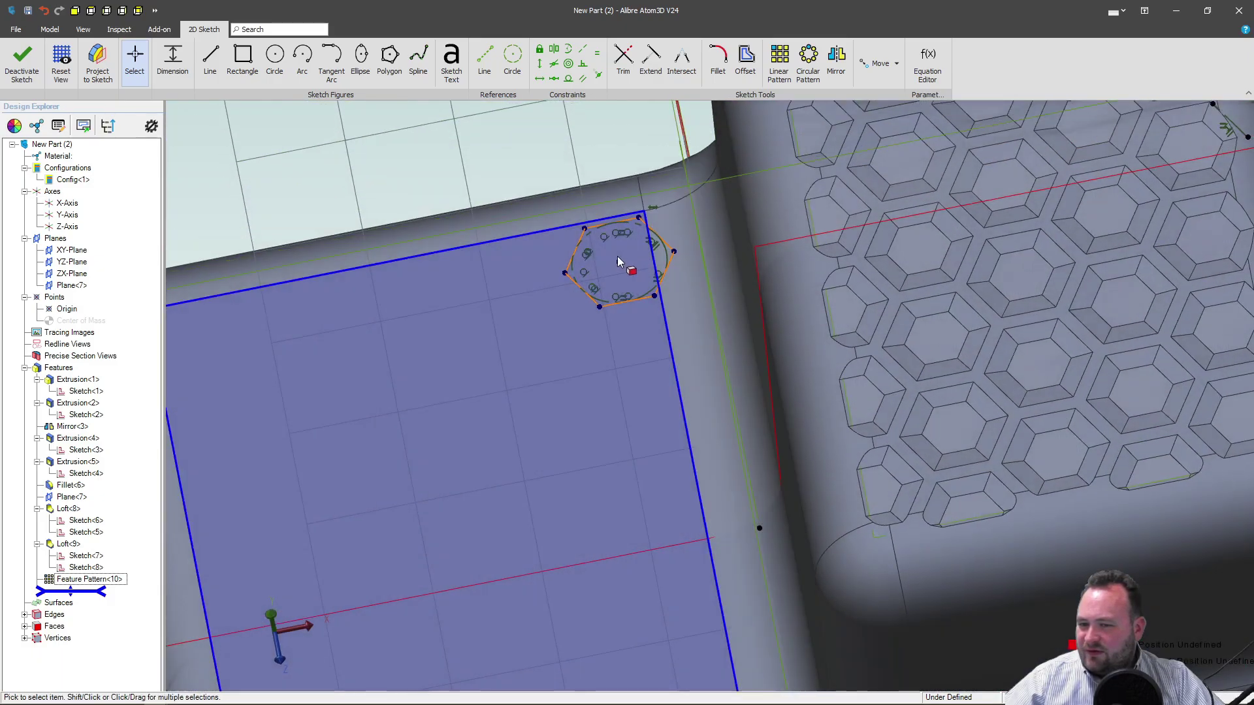
{"action": "left_click_drag", "start_coordinate": [618, 261], "coordinate": [594, 265]}
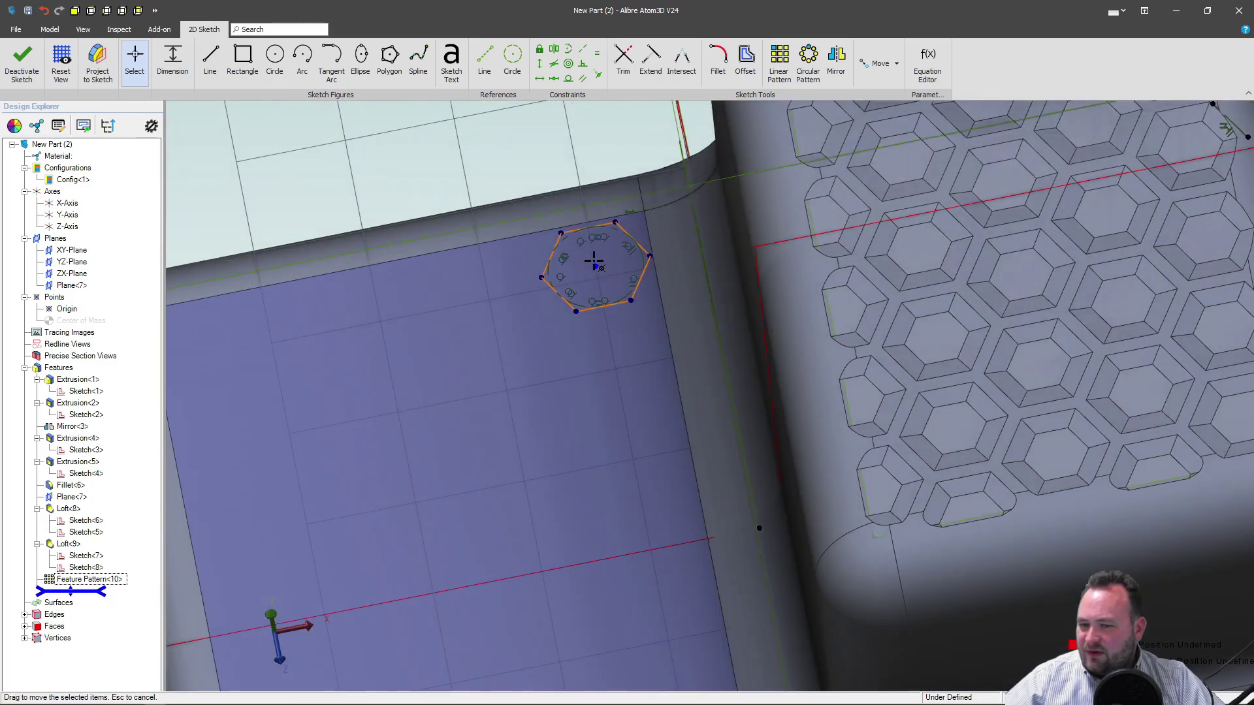
Dimension the horizontal distance between the hexagon's centre and the origin as .99 inches and finish the sketch.
{"action": "scroll", "coordinate": [592, 262], "scroll_direction": "down", "scroll_amount": 5}
{"action": "mouse_move", "coordinate": [591, 261]}
{"action": "middle_mouse_down"}
{"action": "mouse_move", "coordinate": [667, 411]}
{"action": "mouse_move", "coordinate": [642, 406]}
{"action": "mouse_move", "coordinate": [664, 403]}
{"action": "middle_mouse_up"}
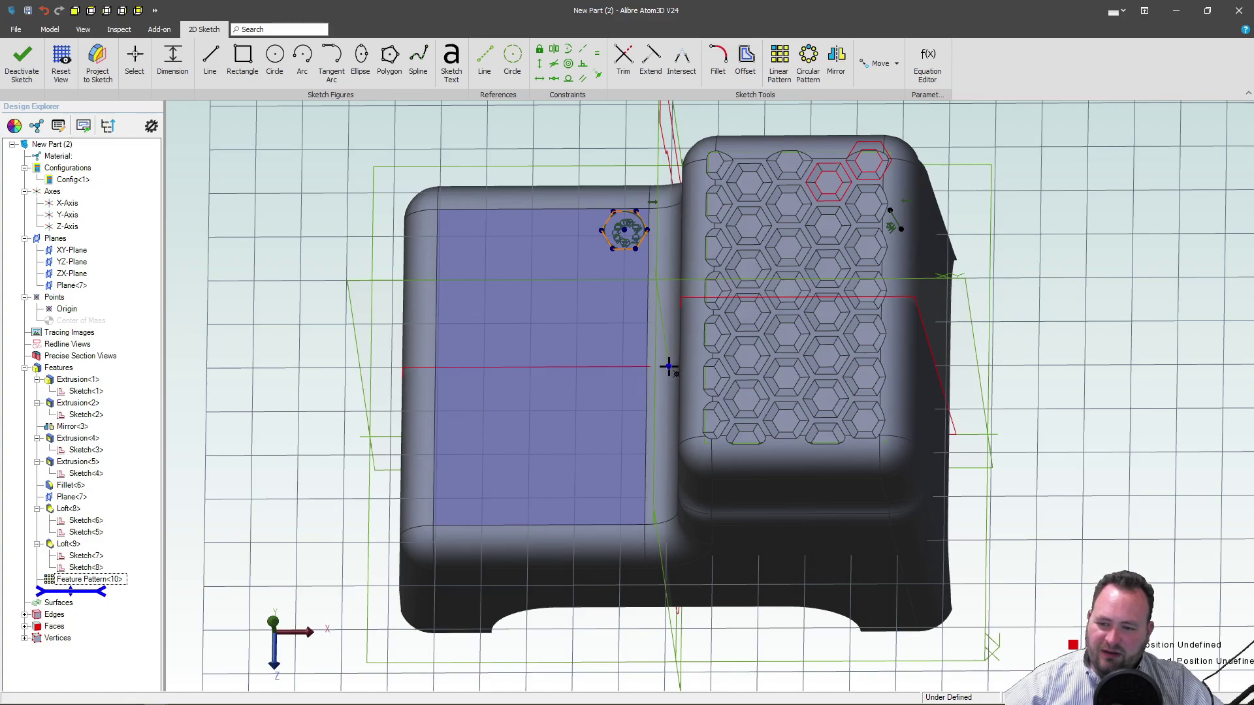
{"action": "left_click", "coordinate": [668, 366]}
{"action": "left_click", "coordinate": [642, 435]}
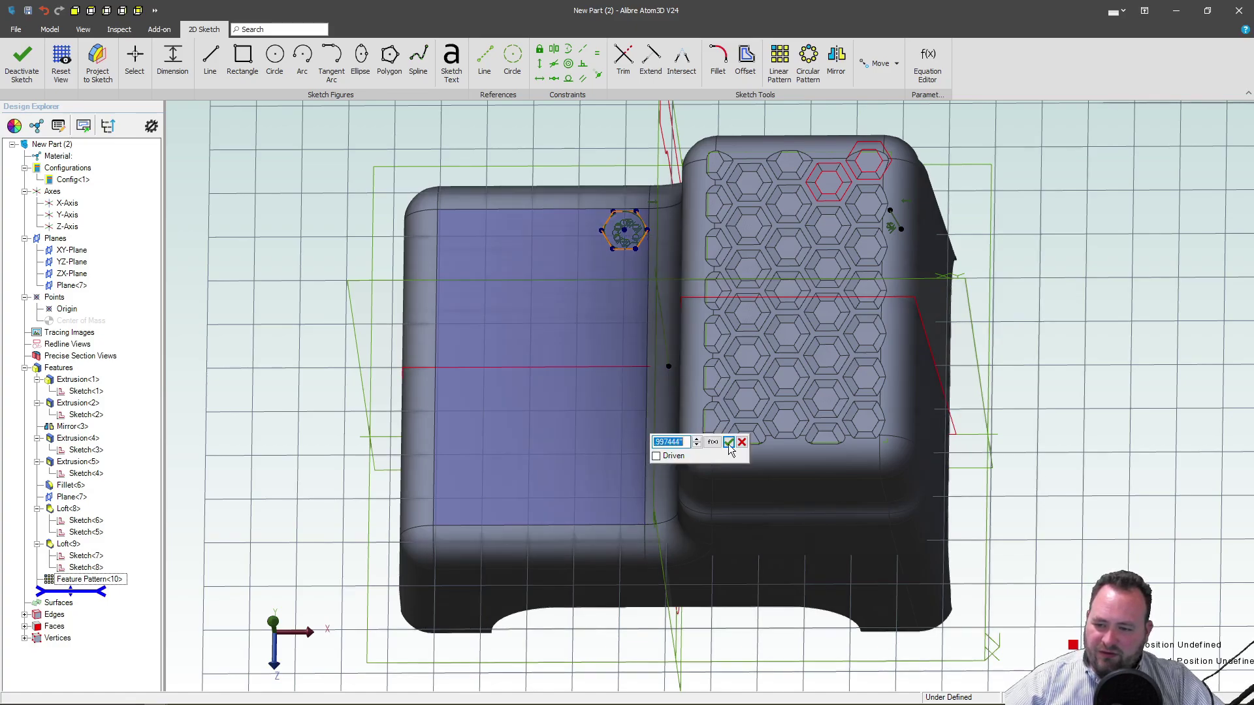
{"action": "type", "text": ".99"}
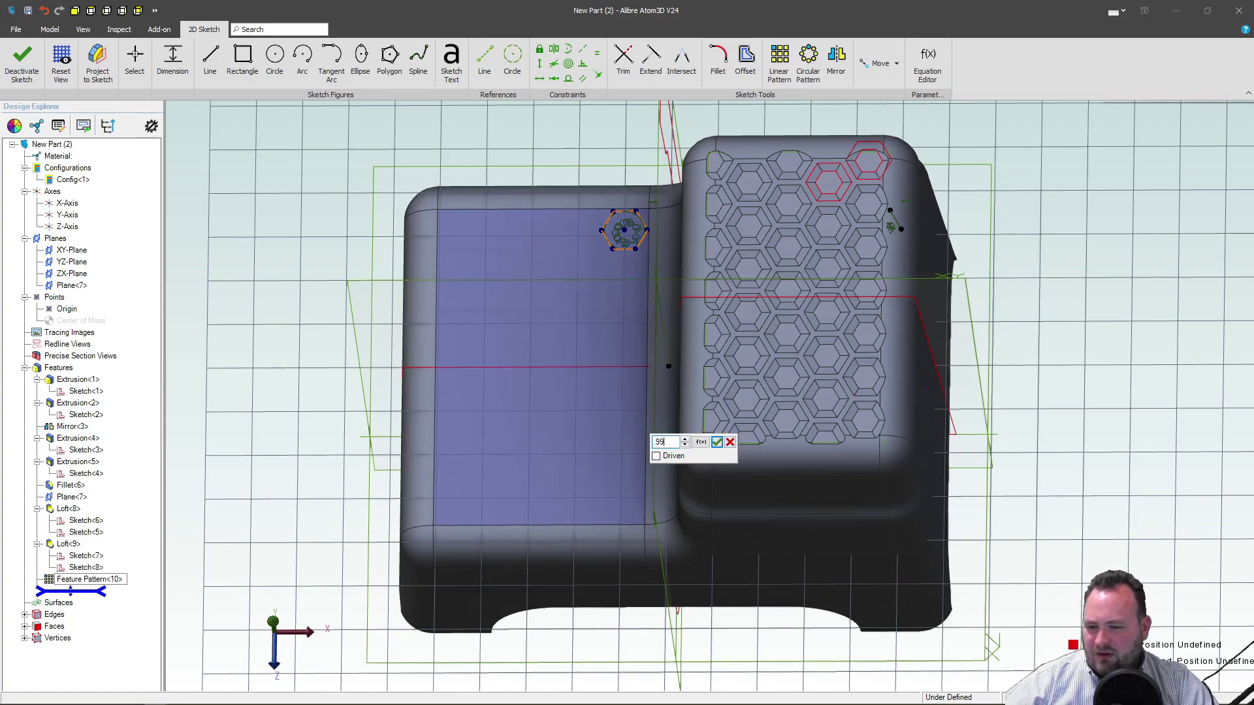
{"action": "key", "text": "Return"}
{"action": "scroll", "coordinate": [611, 210], "scroll_direction": "up", "scroll_amount": 3}
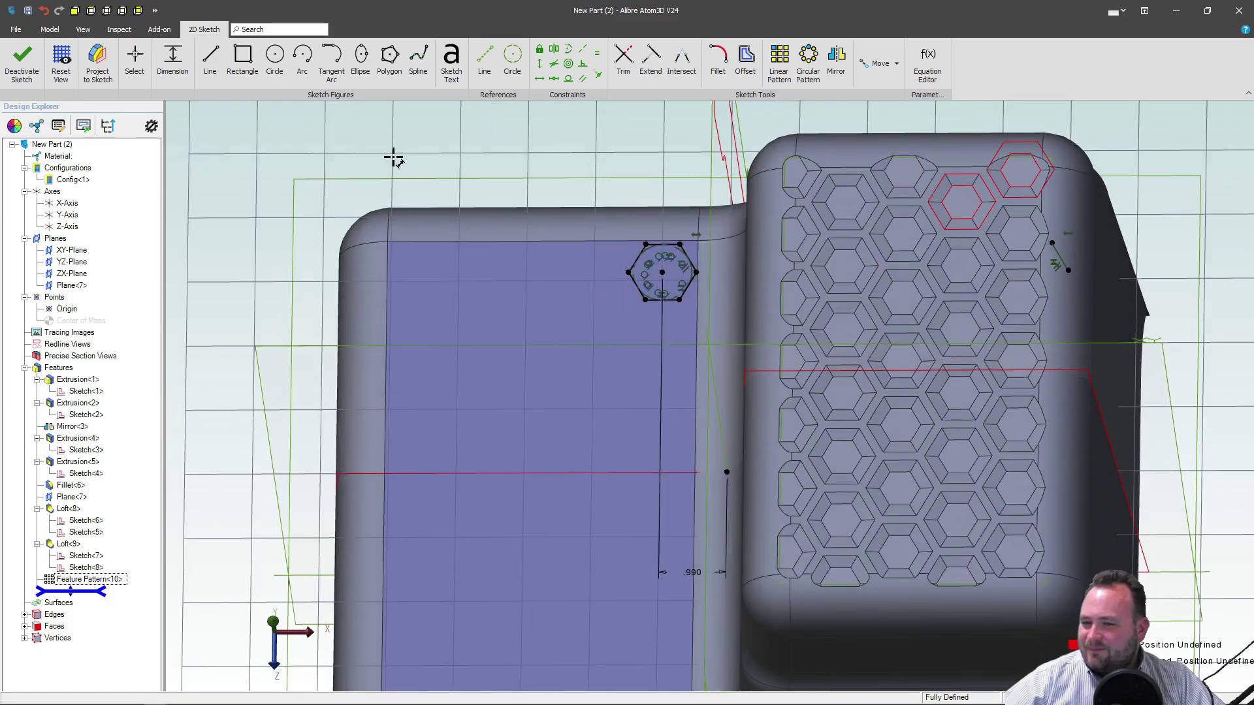
{"action": "left_click", "coordinate": [21, 62]}
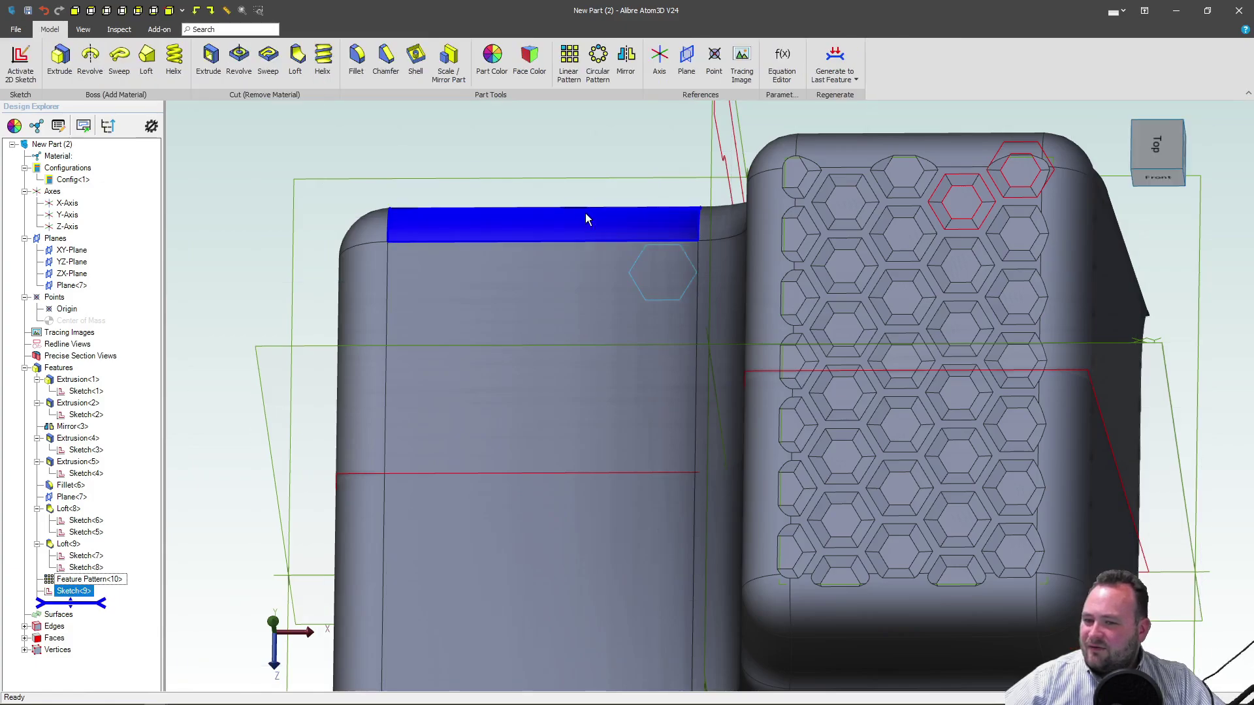
Insert a reference plane offset -.025 inches from the flat top face of the lower step.
{"action": "scroll", "coordinate": [585, 213], "scroll_direction": "down", "scroll_amount": 3}
{"action": "left_click", "coordinate": [572, 309]}
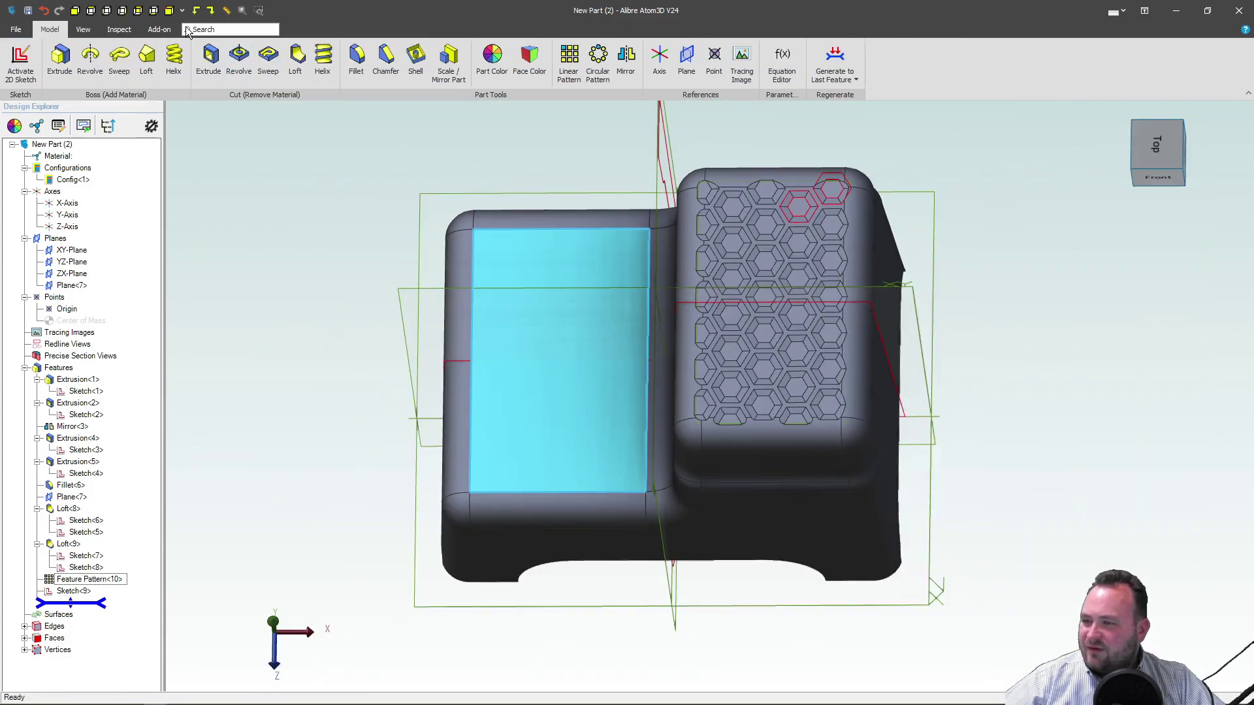
{"action": "left_click", "coordinate": [687, 59]}
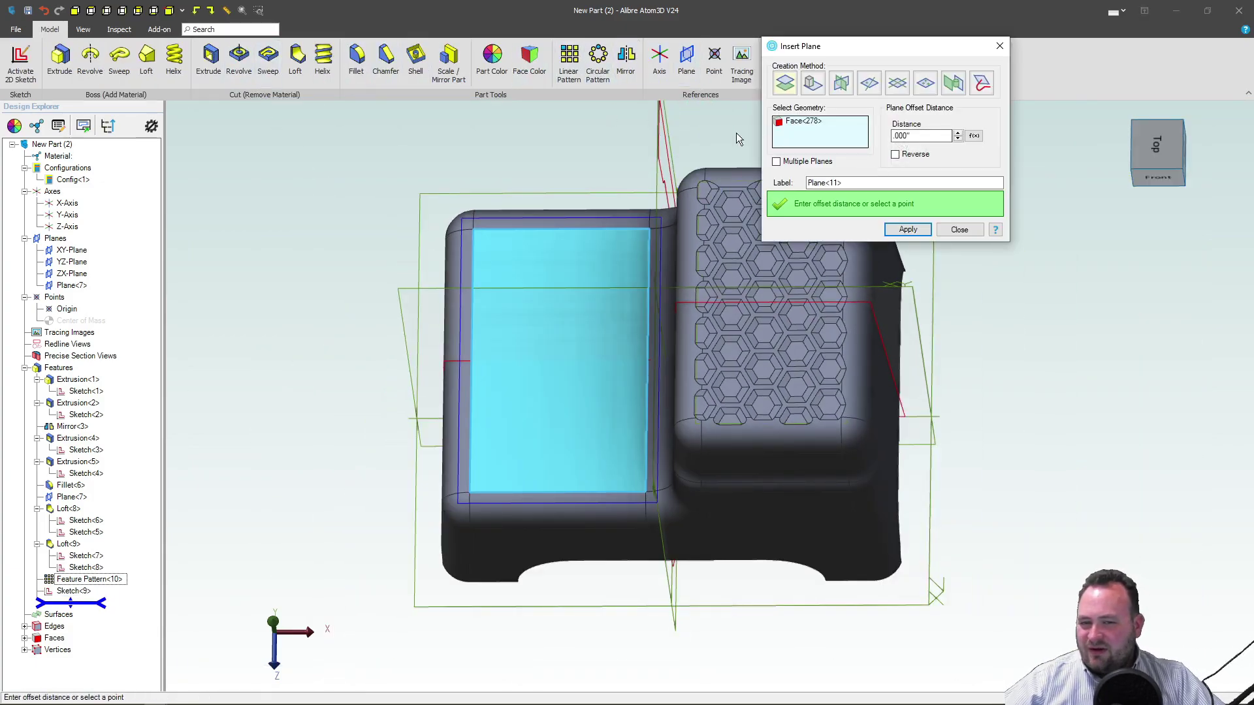
{"action": "left_click", "coordinate": [917, 135]}
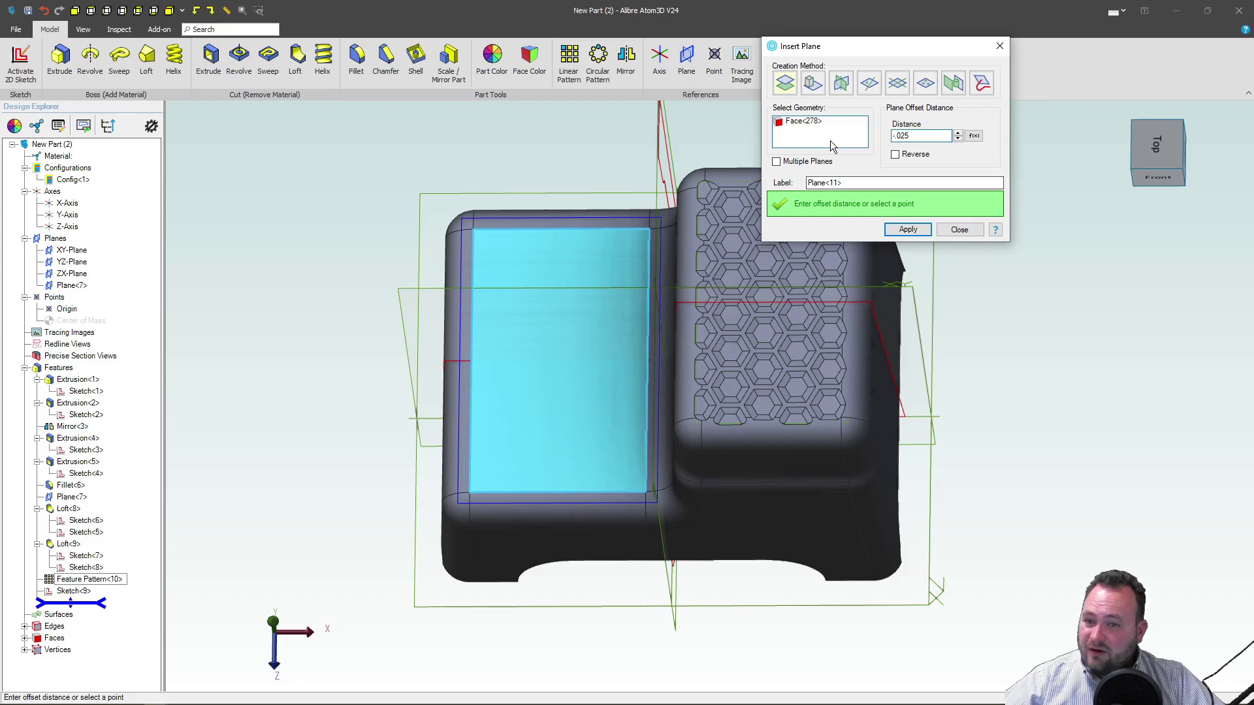
{"action": "left_click", "coordinate": [908, 229]}
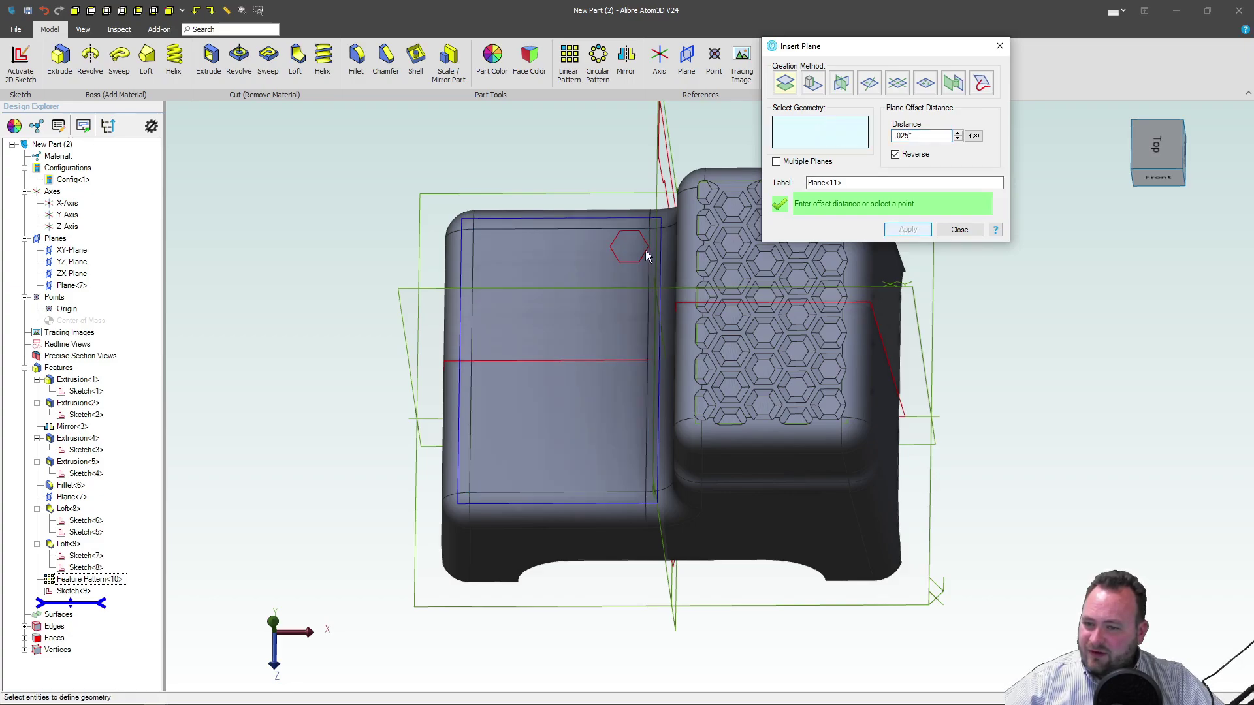
{"action": "scroll", "coordinate": [652, 238], "scroll_direction": "up", "scroll_amount": 5}
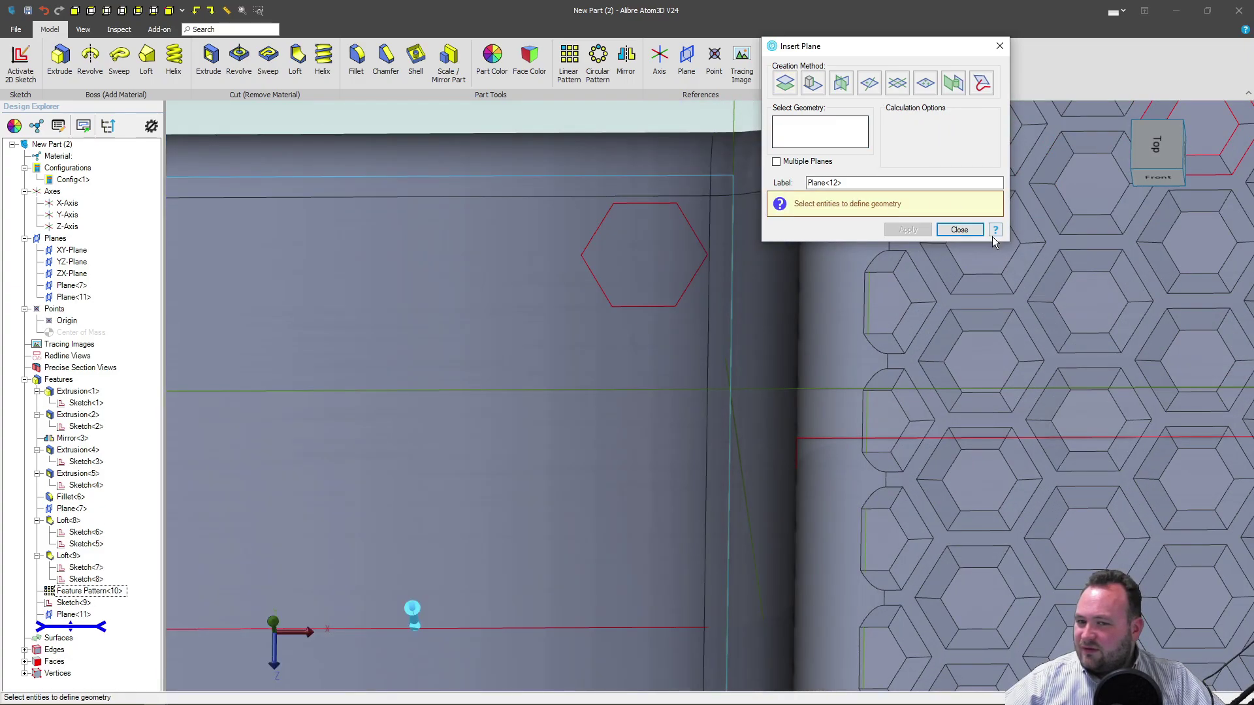
{"action": "left_click", "coordinate": [960, 229]}
Start a sketch on the new offset plane and project the lower-step hexagon sketch as reference figures associated with their source.
{"action": "left_click", "coordinate": [20, 62]}
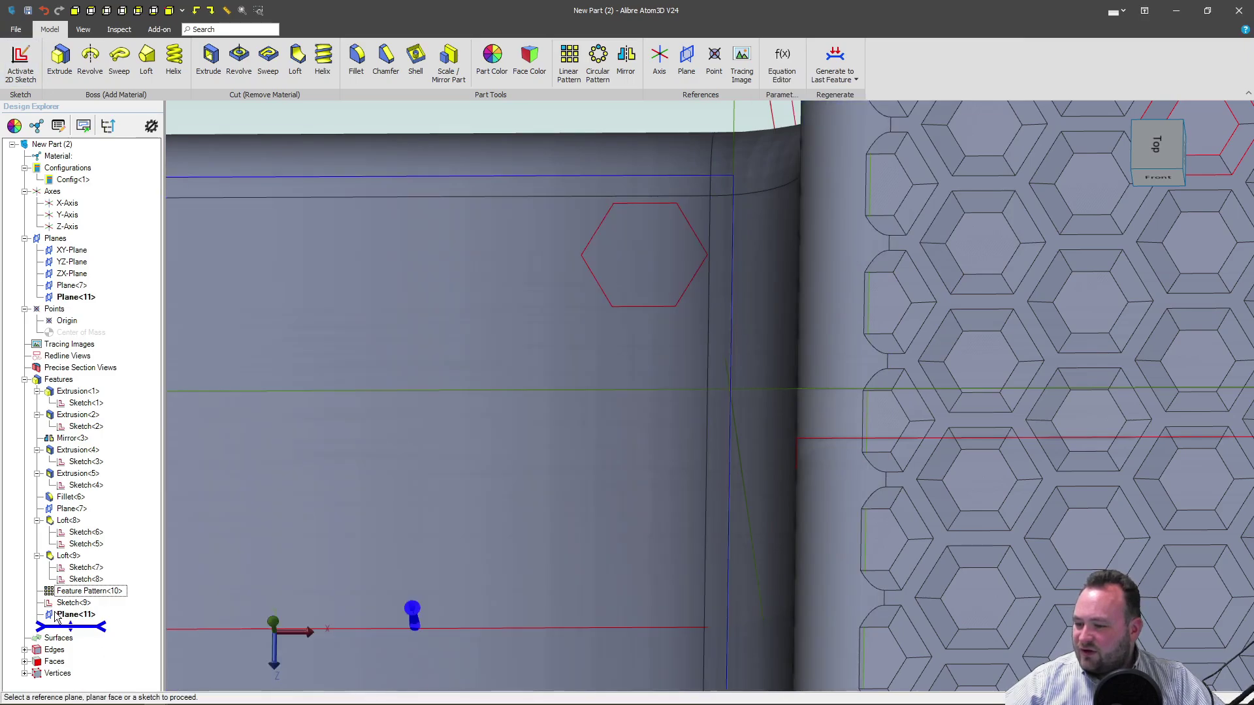
{"action": "left_click", "coordinate": [56, 616]}
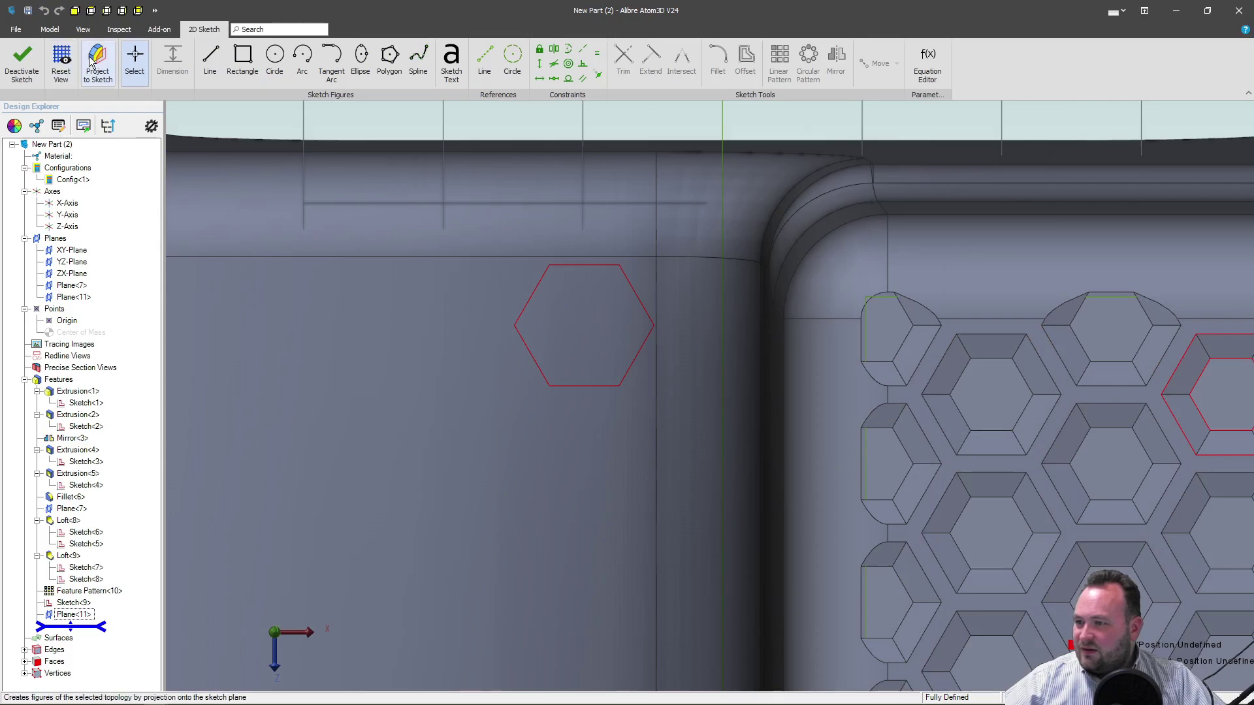
{"action": "left_click", "coordinate": [97, 62]}
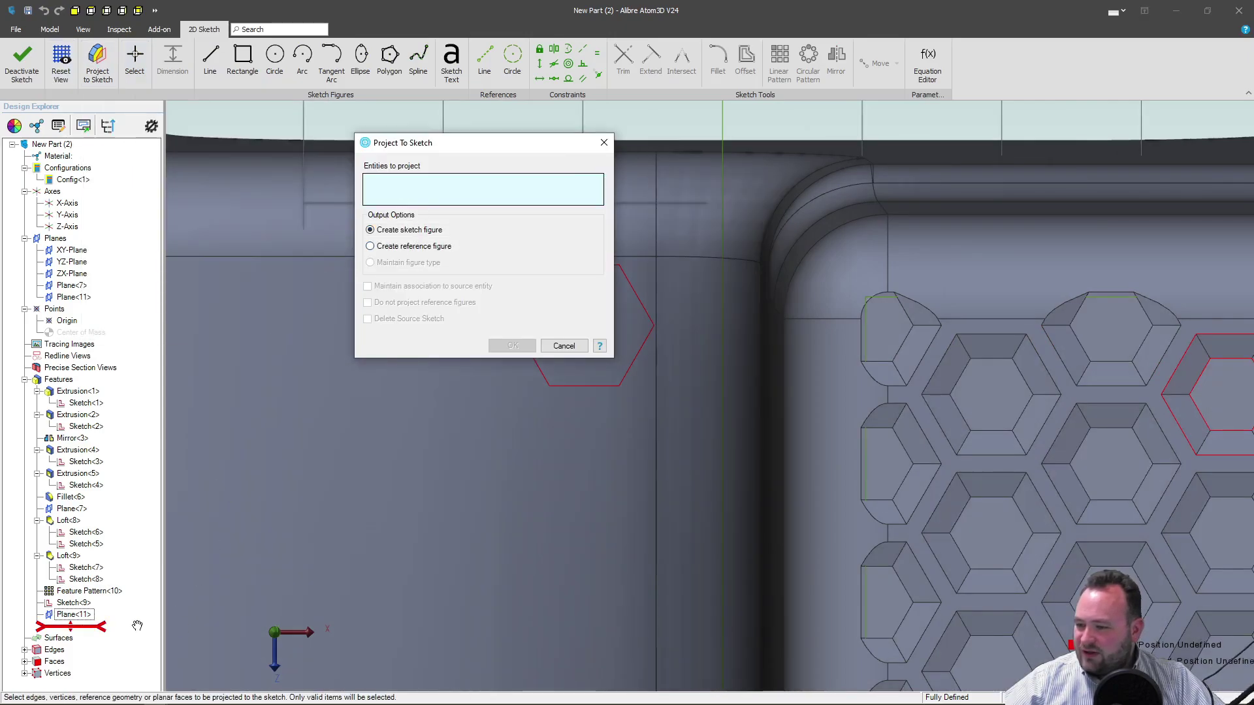
{"action": "left_click", "coordinate": [71, 604]}
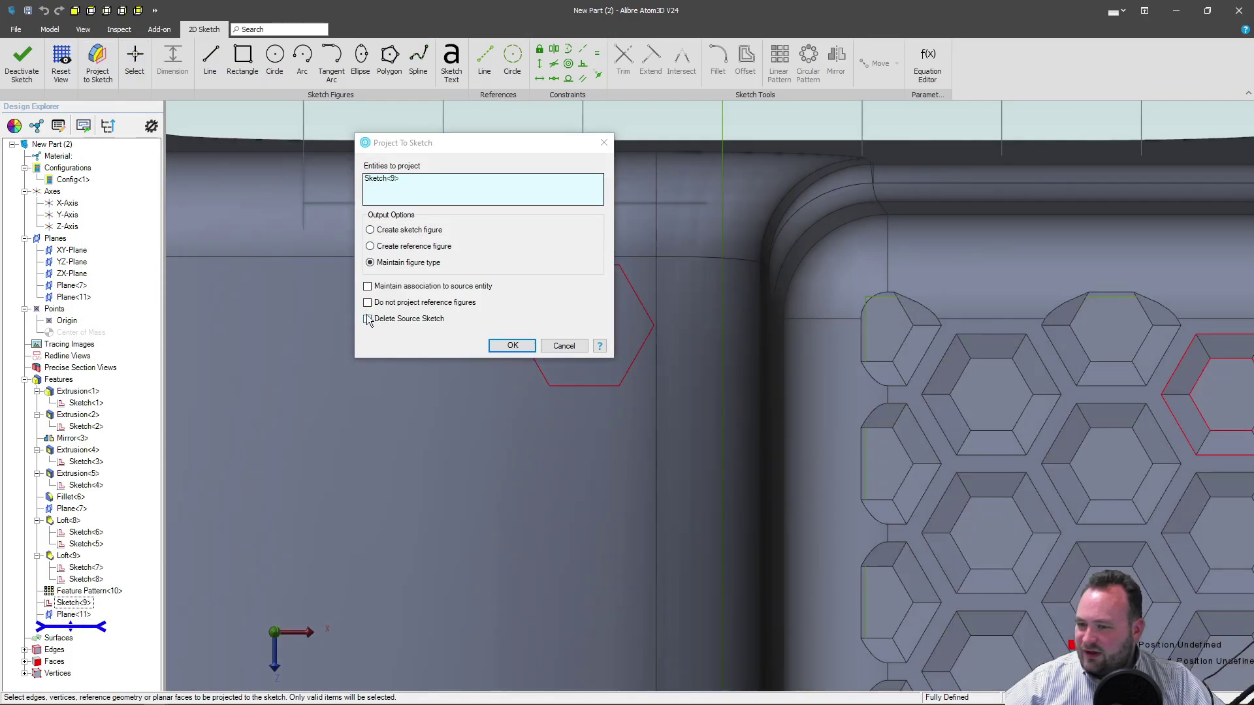
{"action": "left_click", "coordinate": [368, 288]}
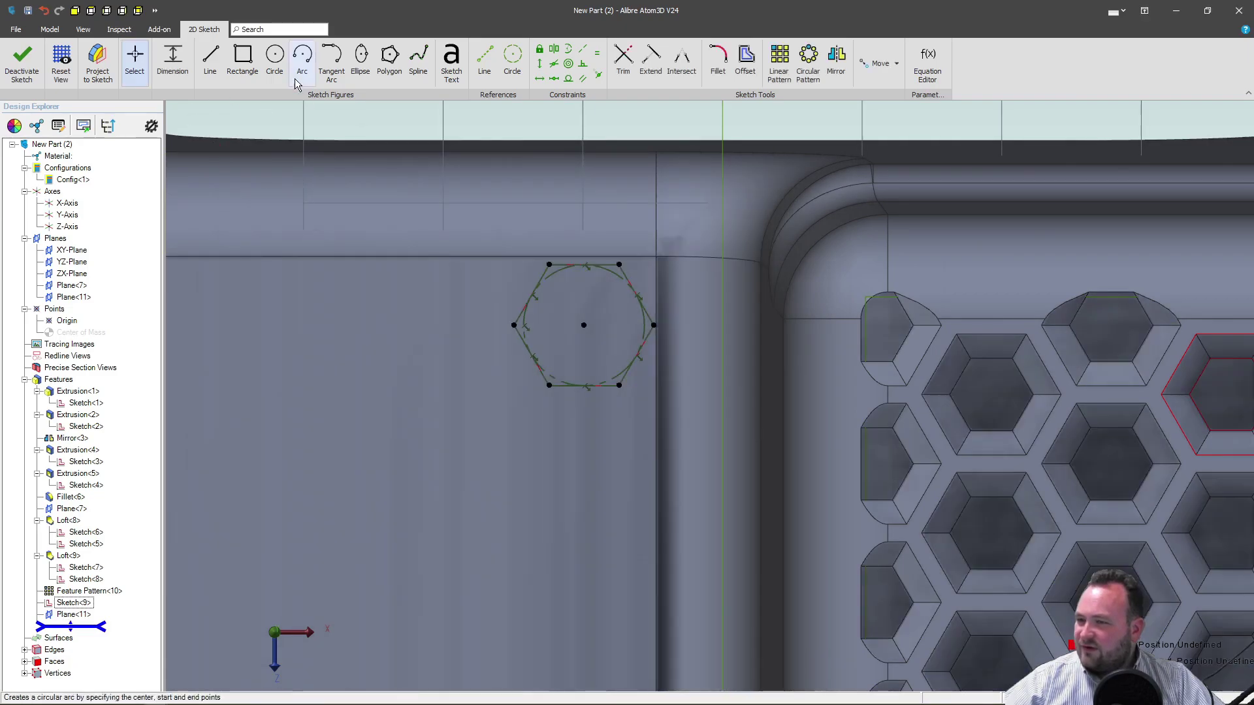
Draw a smaller six-sided polygon centred inside the projected hexagon and constrain its upper side horizontal.
{"action": "left_click", "coordinate": [389, 59]}
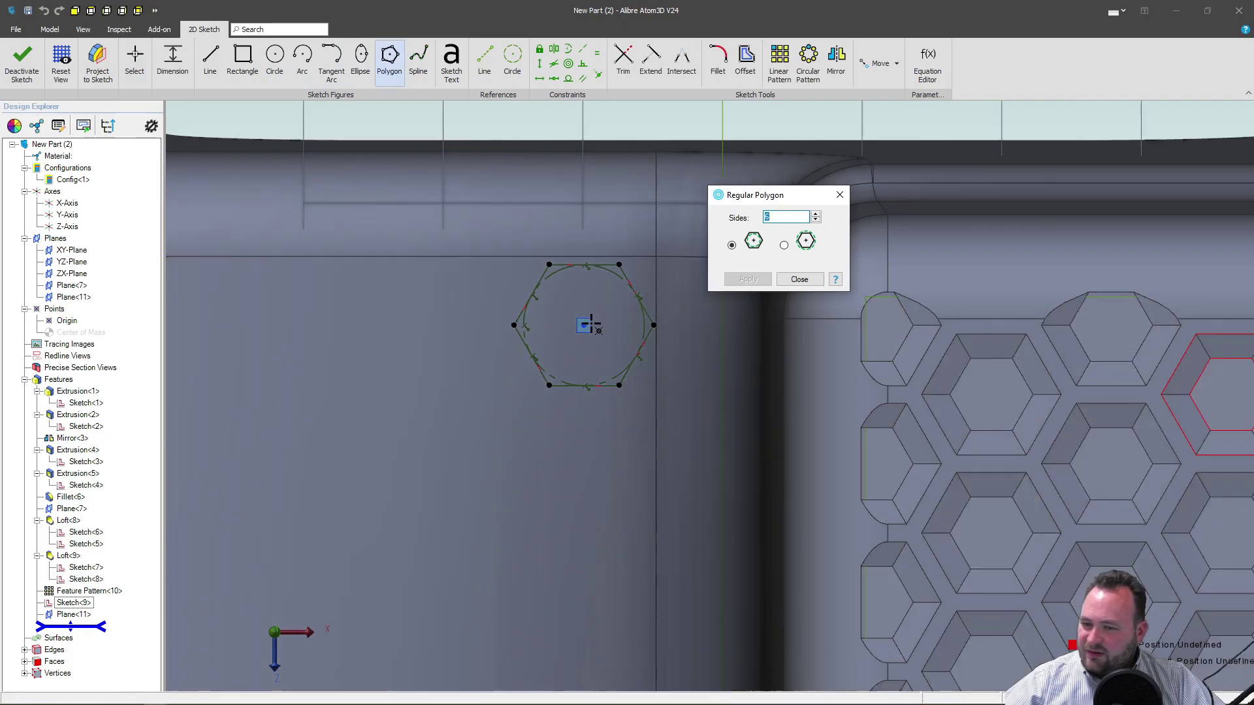
{"action": "left_click", "coordinate": [584, 324]}
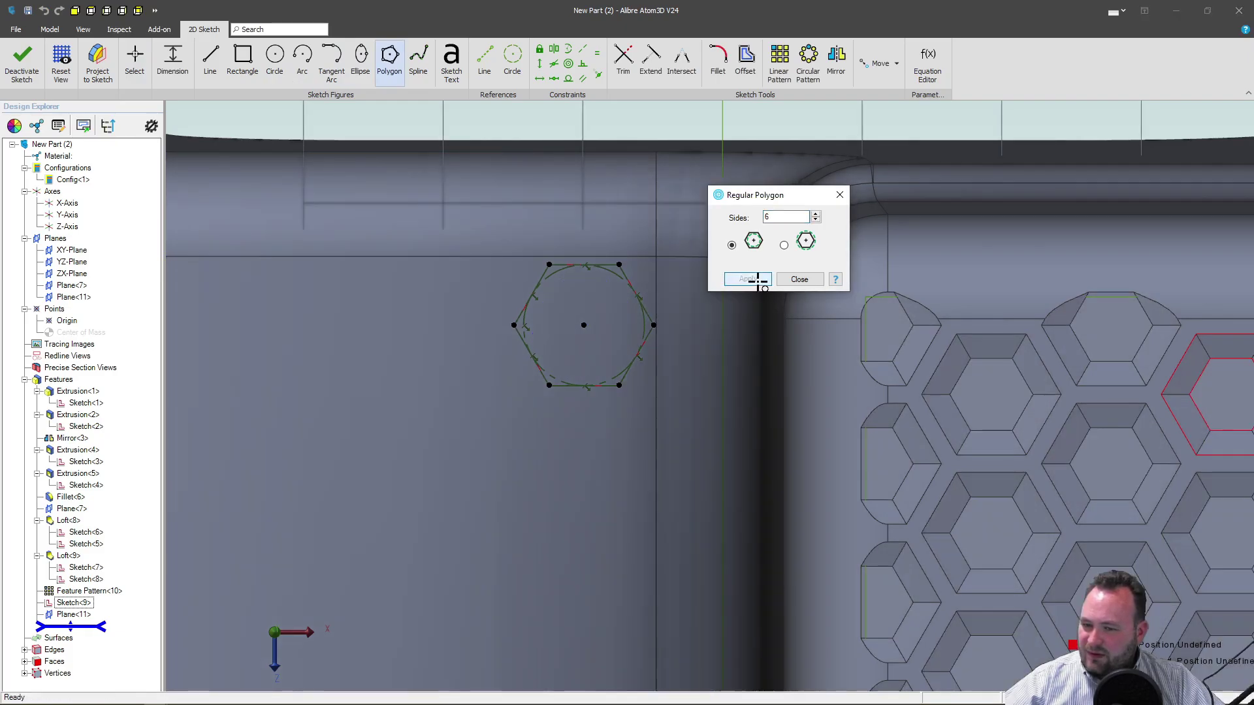
{"action": "left_click", "coordinate": [752, 280]}
{"action": "left_click", "coordinate": [798, 285]}
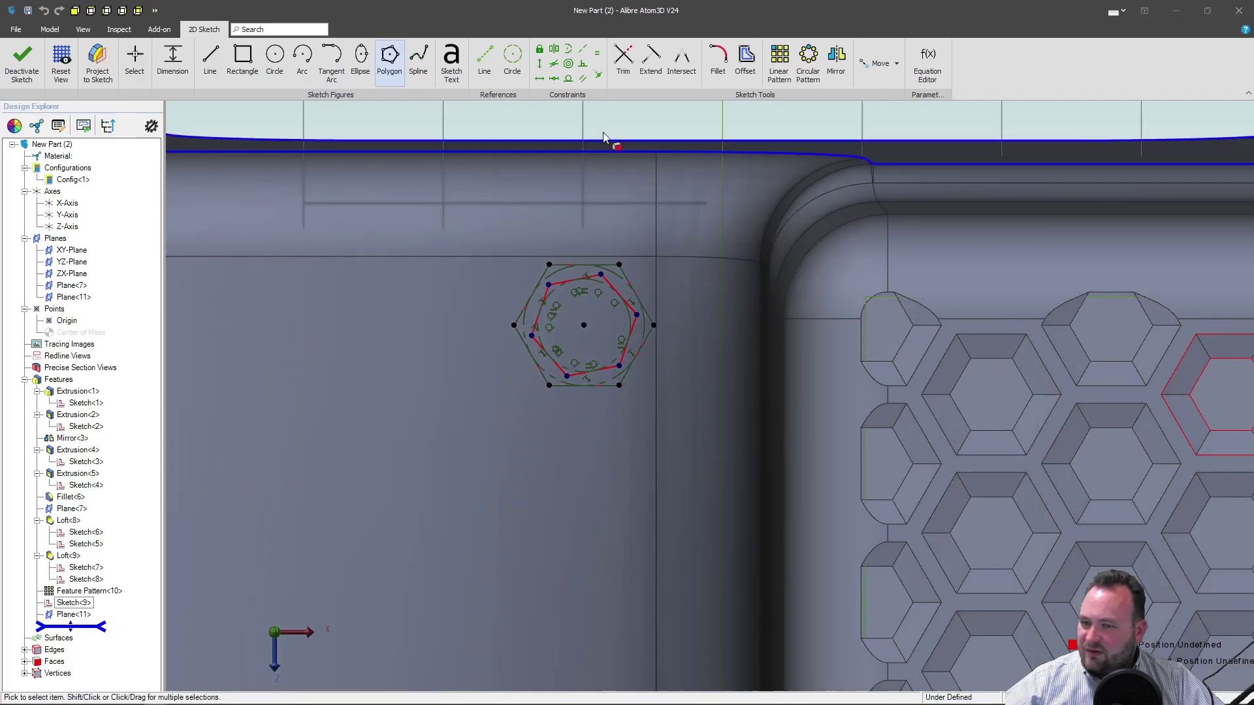
{"action": "left_click", "coordinate": [540, 79]}
{"action": "left_click", "coordinate": [571, 273]}
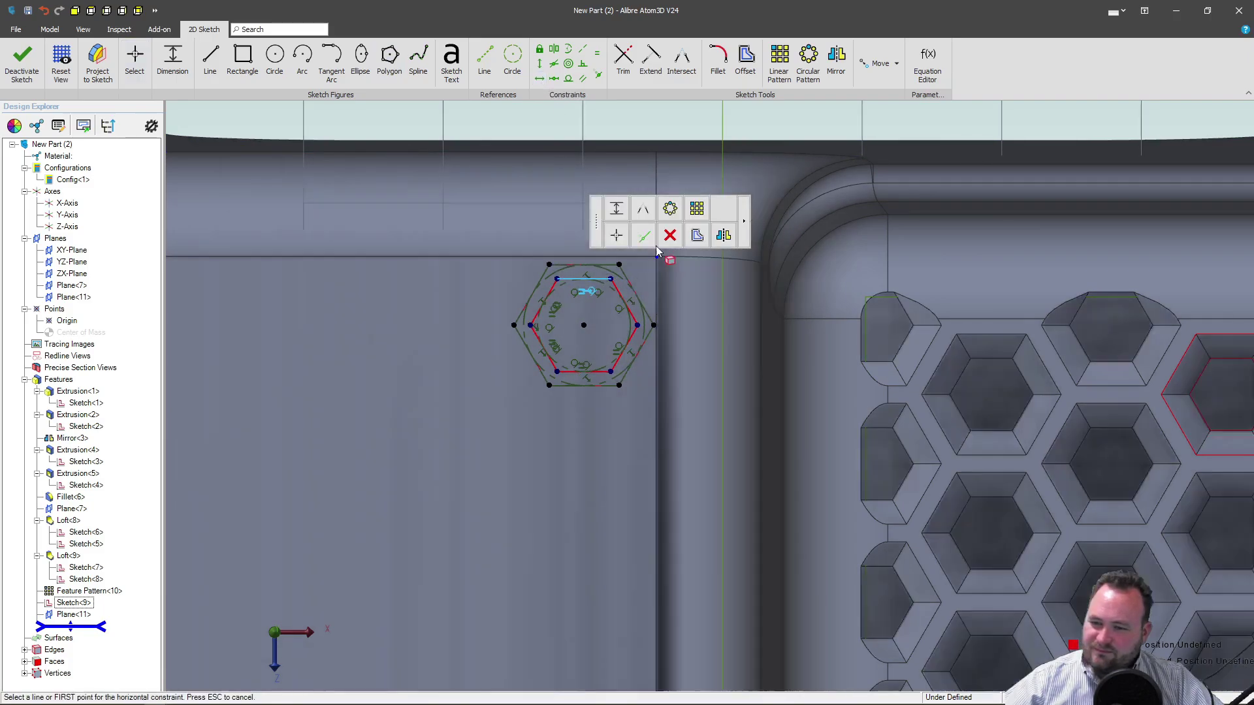
Dimension the vertical gap between the upper sides of the inner and outer hexagons as .175 inches and finish the sketch.
{"action": "left_click", "coordinate": [172, 62]}
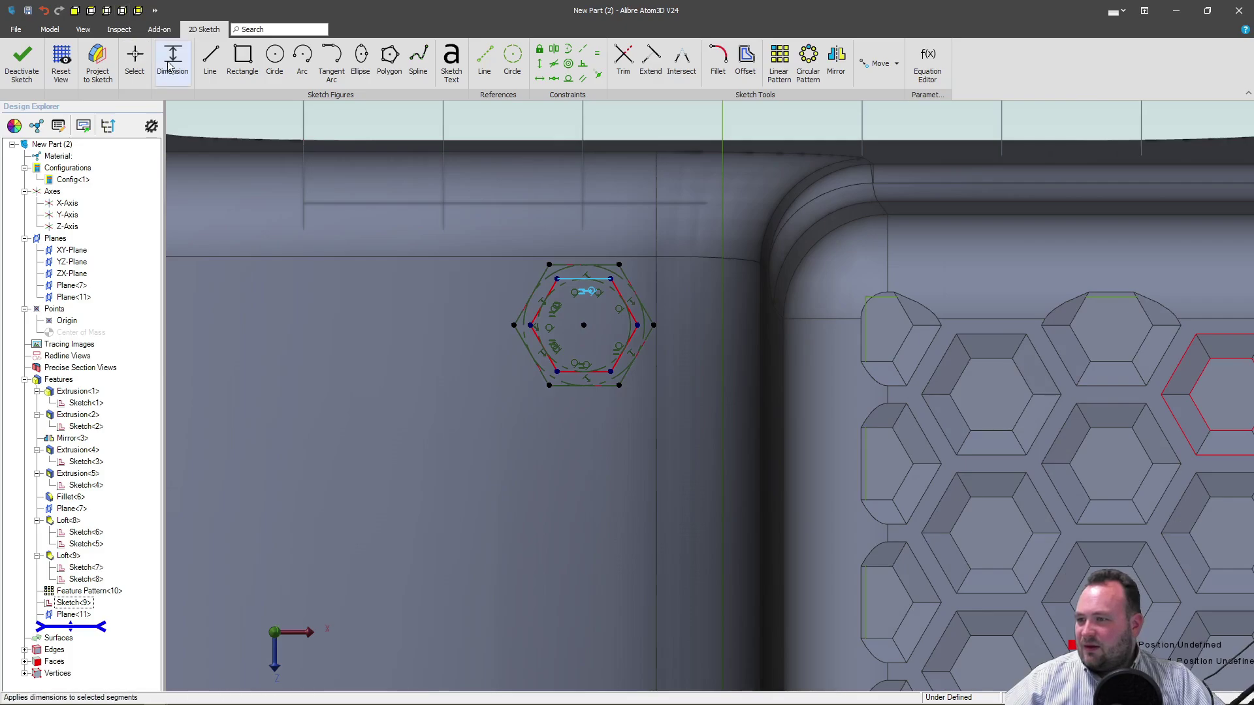
{"action": "left_click", "coordinate": [574, 279]}
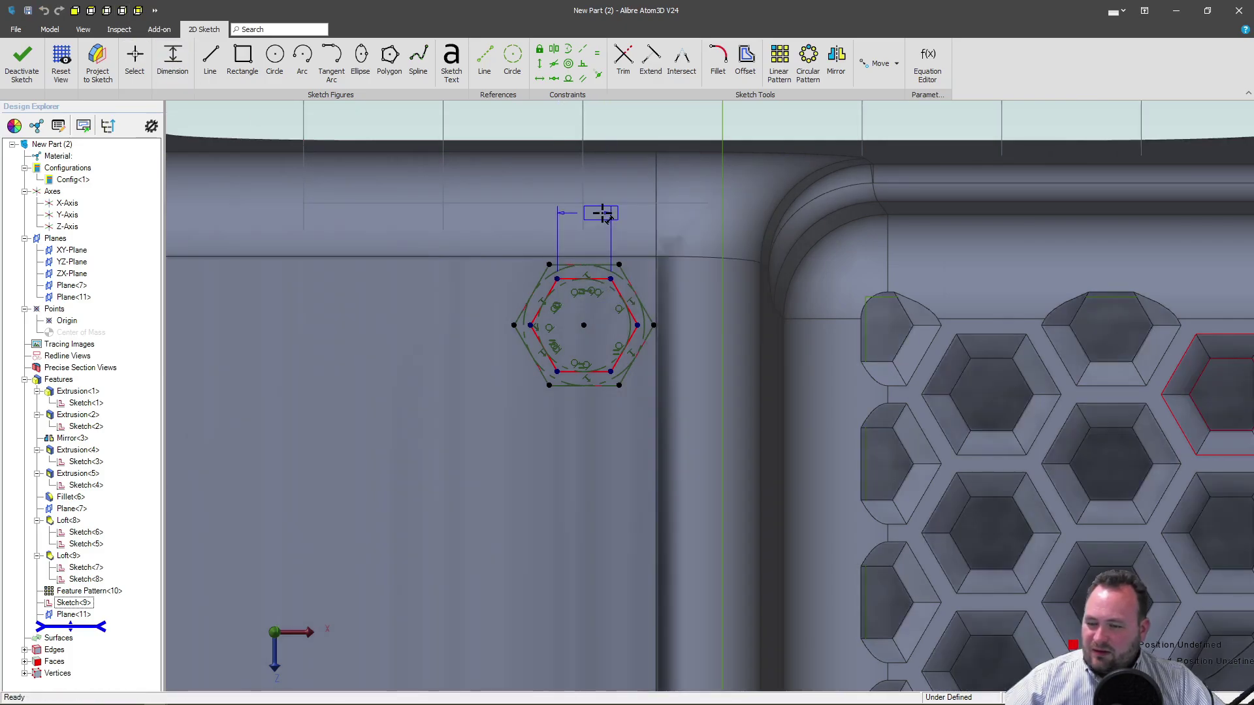
{"action": "key", "text": "Escape"}
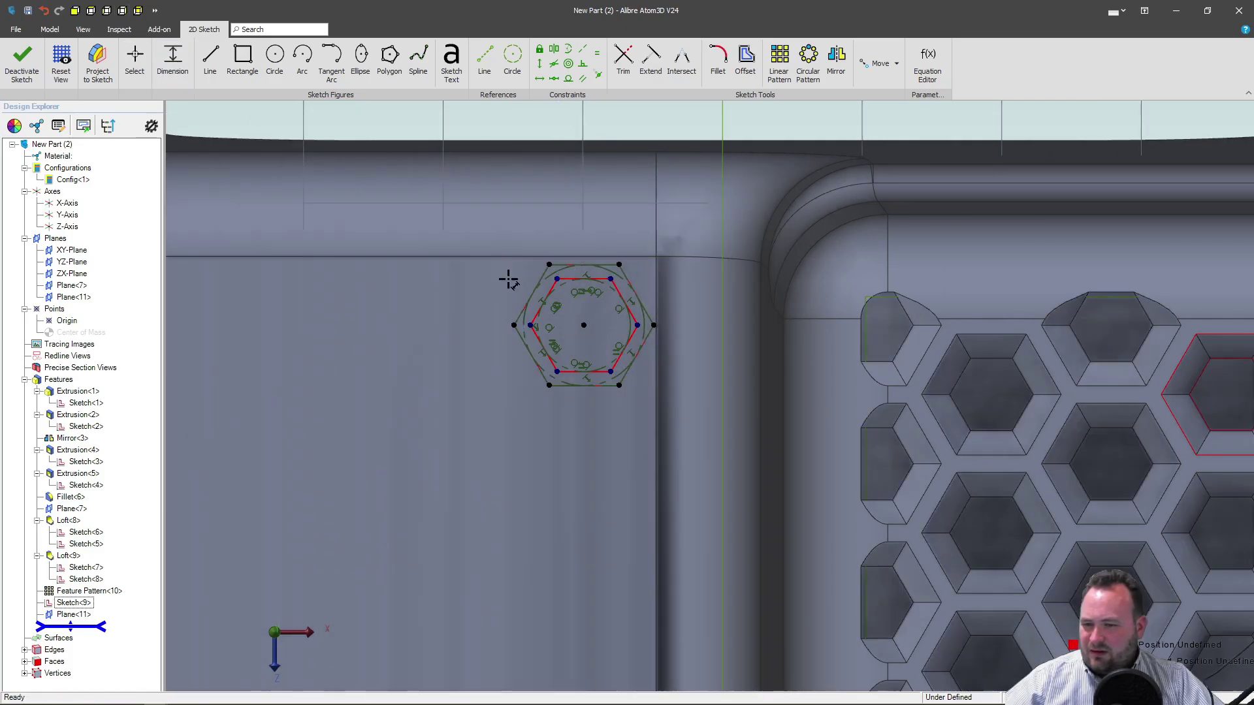
{"action": "left_click", "coordinate": [566, 279]}
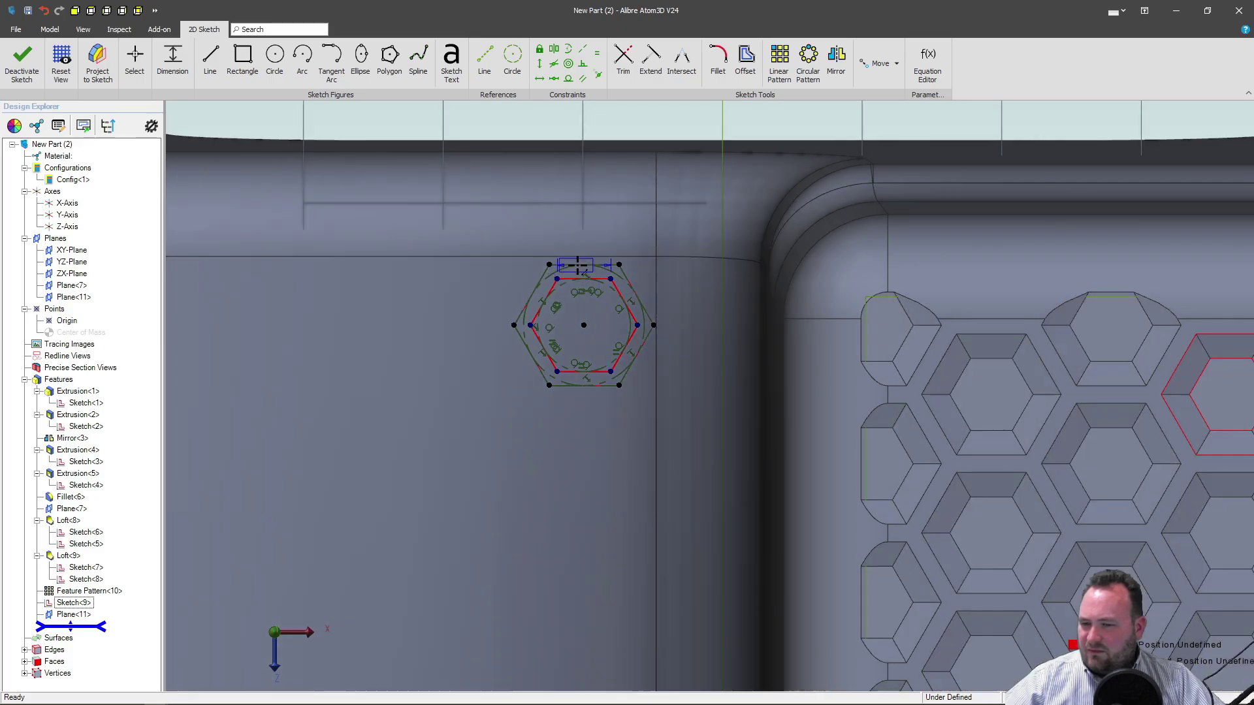
{"action": "left_click", "coordinate": [482, 273]}
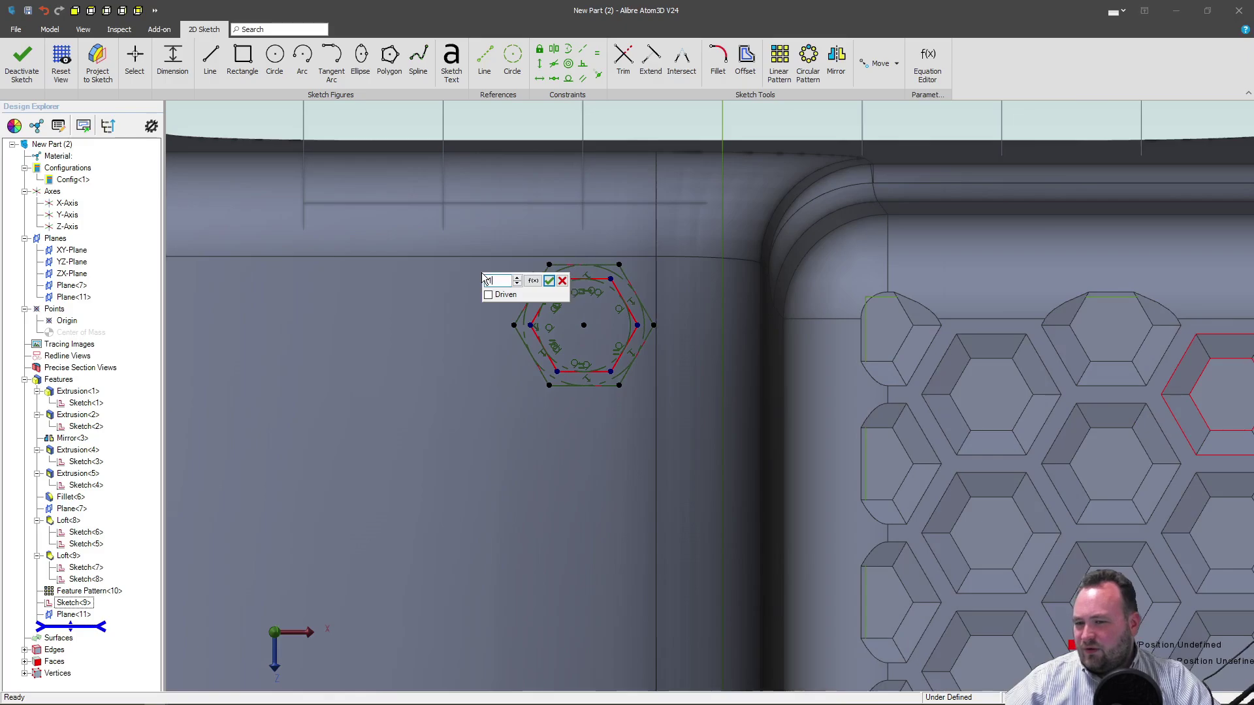
{"action": "type", "text": ".175"}
{"action": "key", "text": "Return"}
{"action": "scroll", "coordinate": [482, 275], "scroll_direction": "down", "scroll_amount": 3}
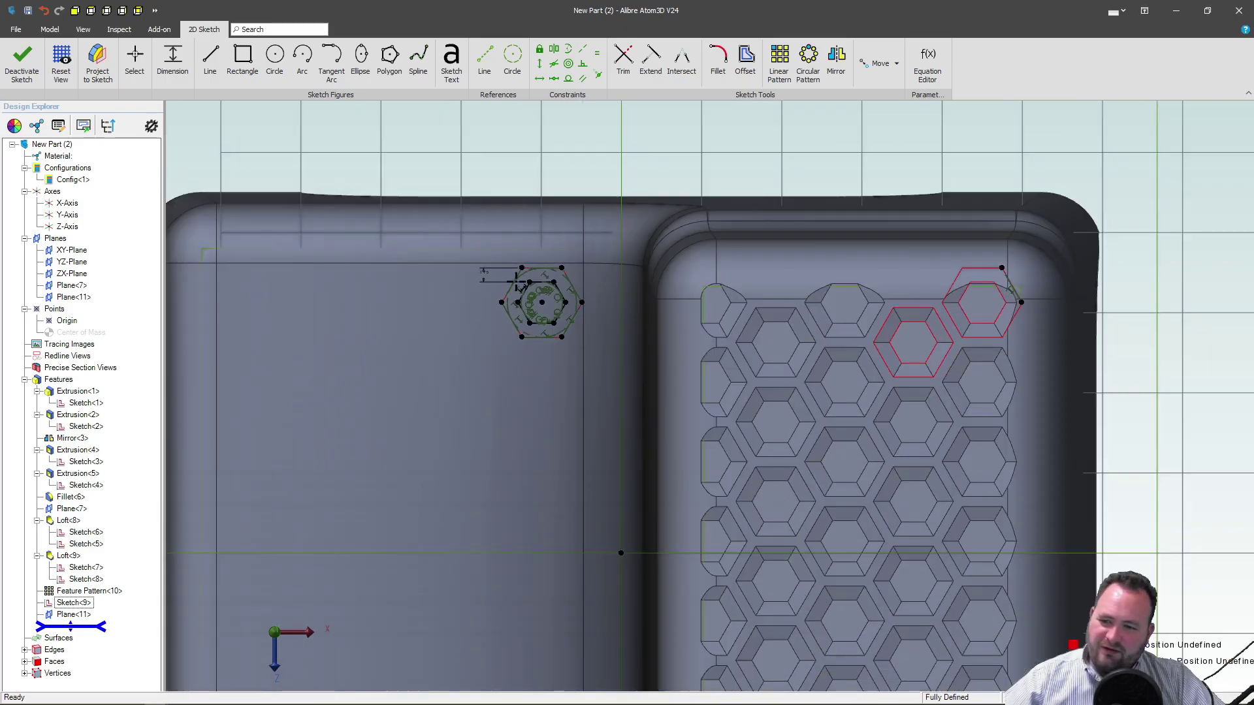
{"action": "scroll", "coordinate": [552, 347], "scroll_direction": "up", "scroll_amount": 2}
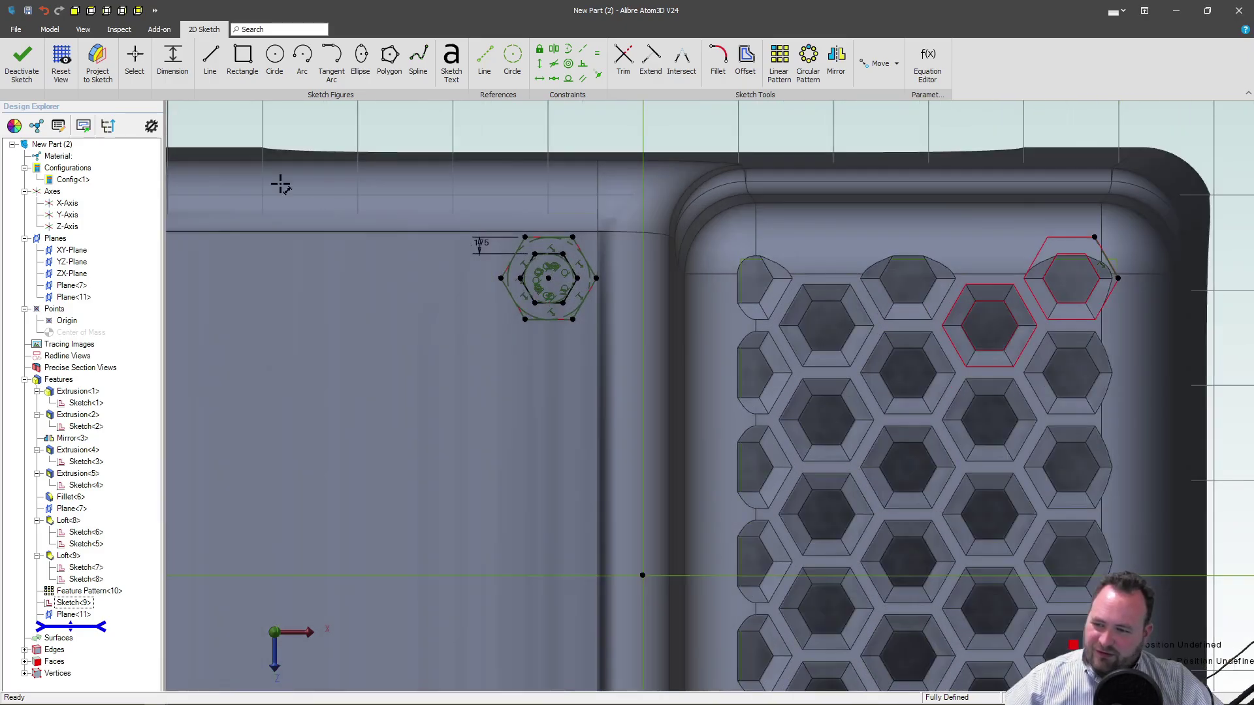
{"action": "left_click", "coordinate": [22, 73]}
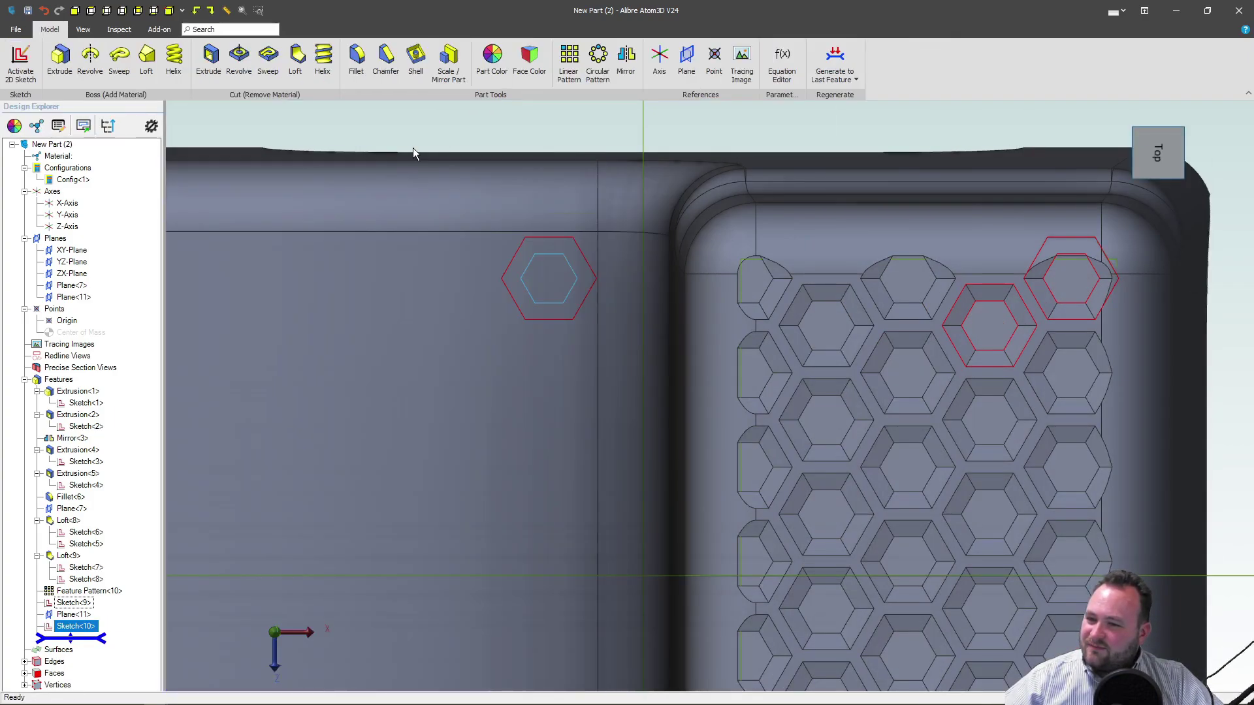
Start a sketch on the flat top face of the lower step and draw a six-sided polygon diagonally below and left of the existing hexagon.
{"action": "left_click", "coordinate": [434, 316]}
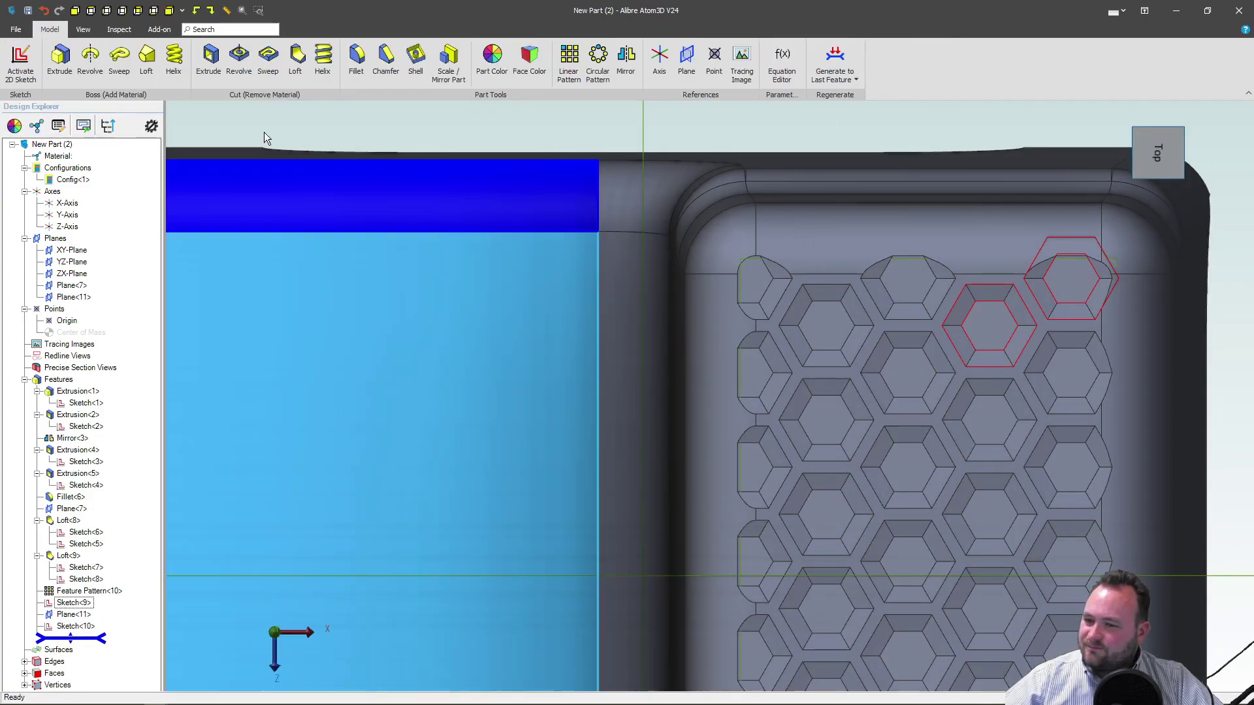
{"action": "left_click", "coordinate": [23, 65]}
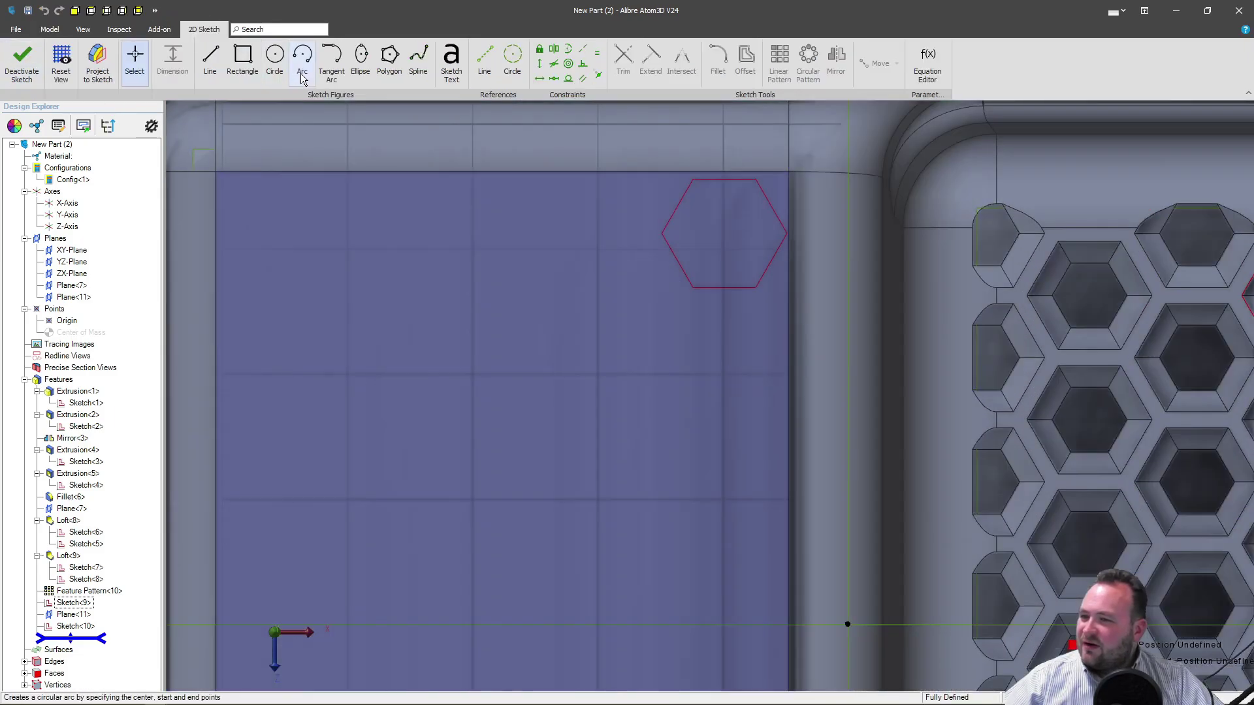
{"action": "left_click", "coordinate": [389, 61]}
{"action": "left_click", "coordinate": [615, 305]}
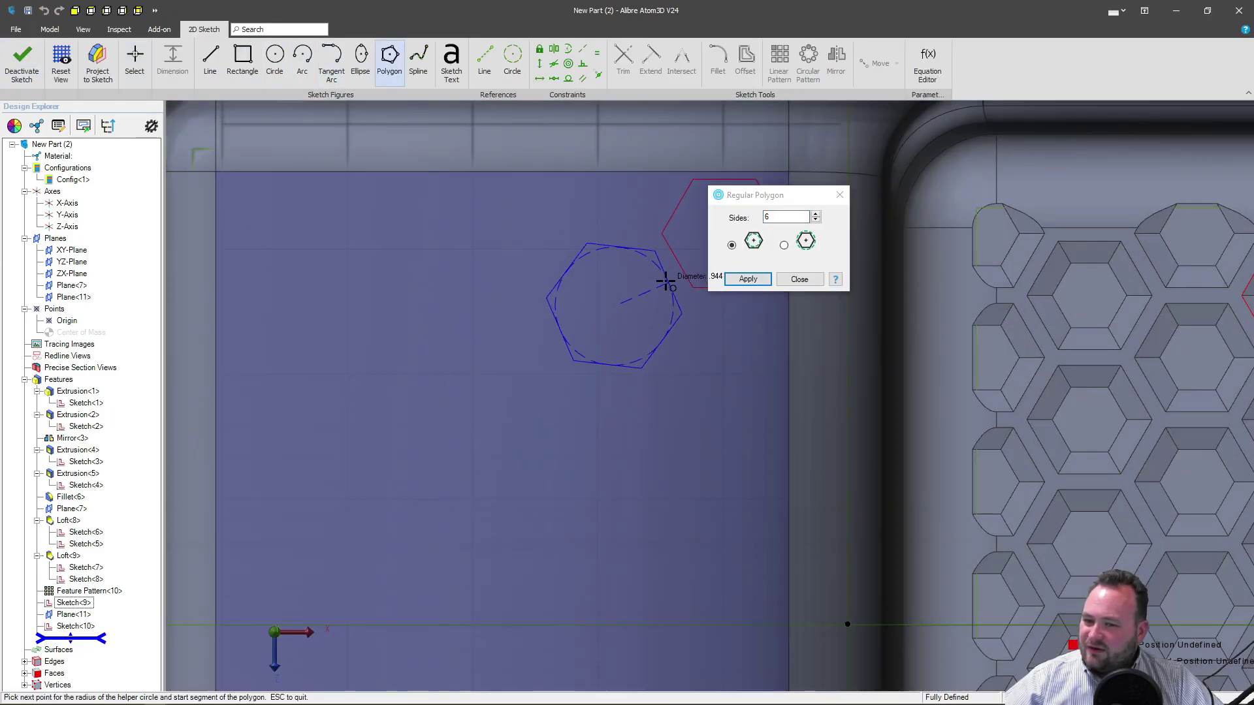
{"action": "left_click", "coordinate": [659, 279]}
{"action": "left_click", "coordinate": [750, 279]}
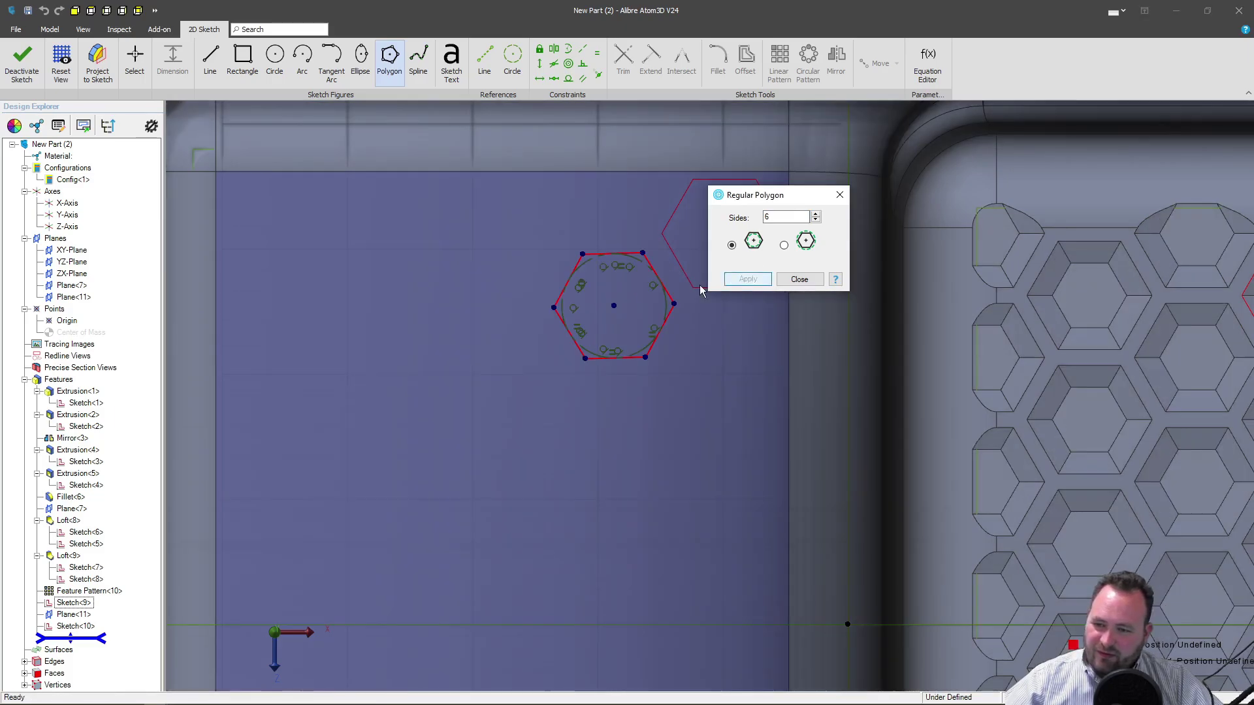
{"action": "left_click", "coordinate": [801, 280]}
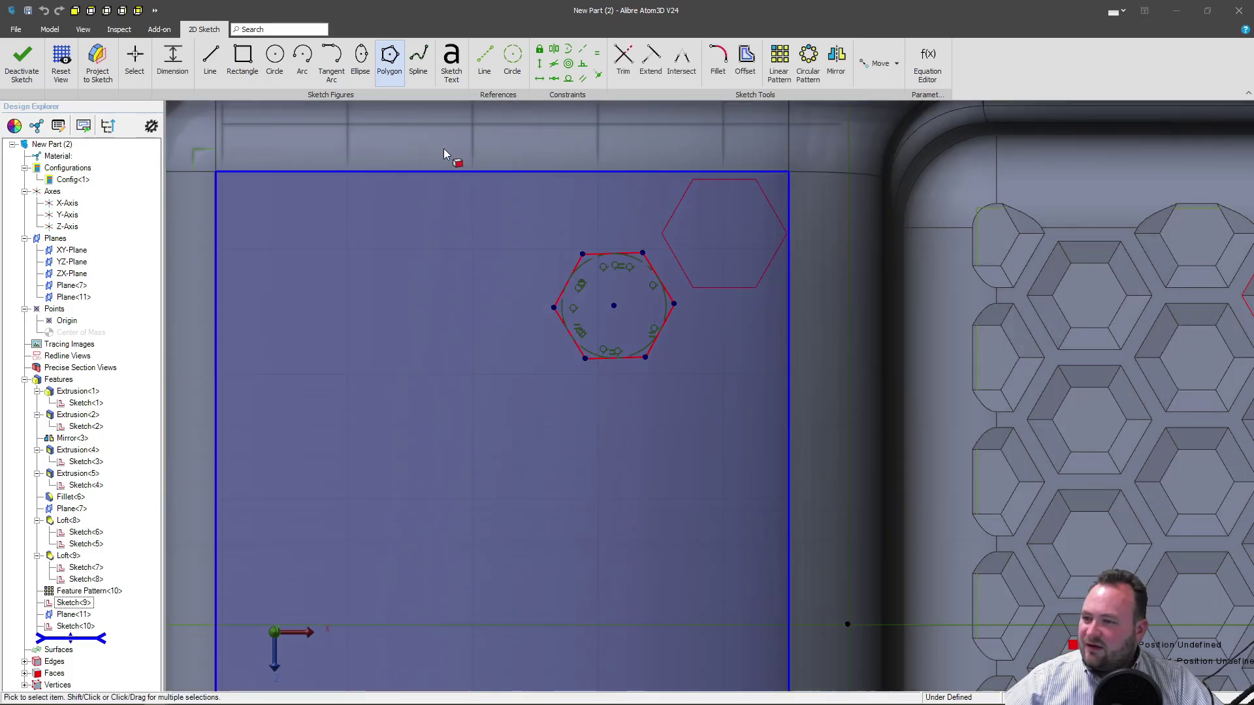
Project the existing hexagon's lower-left side into the sketch as a reference figure associated with its source.
{"action": "left_click", "coordinate": [98, 60]}
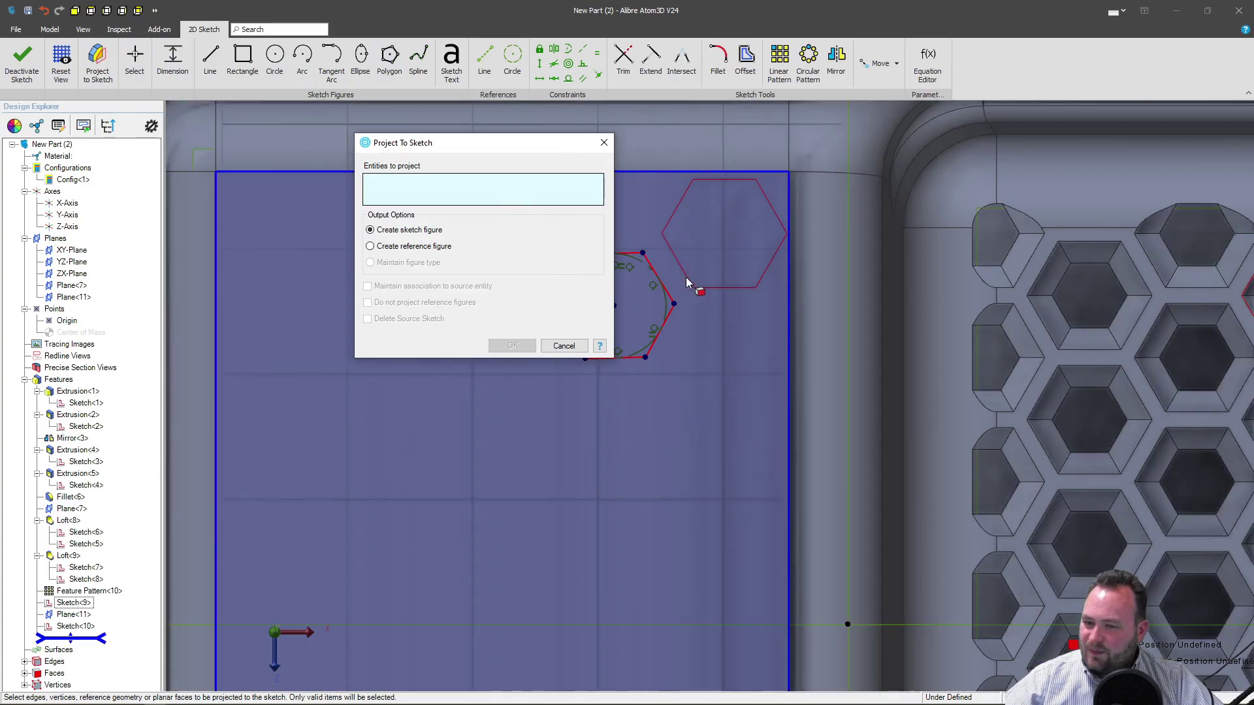
{"action": "left_click", "coordinate": [687, 282]}
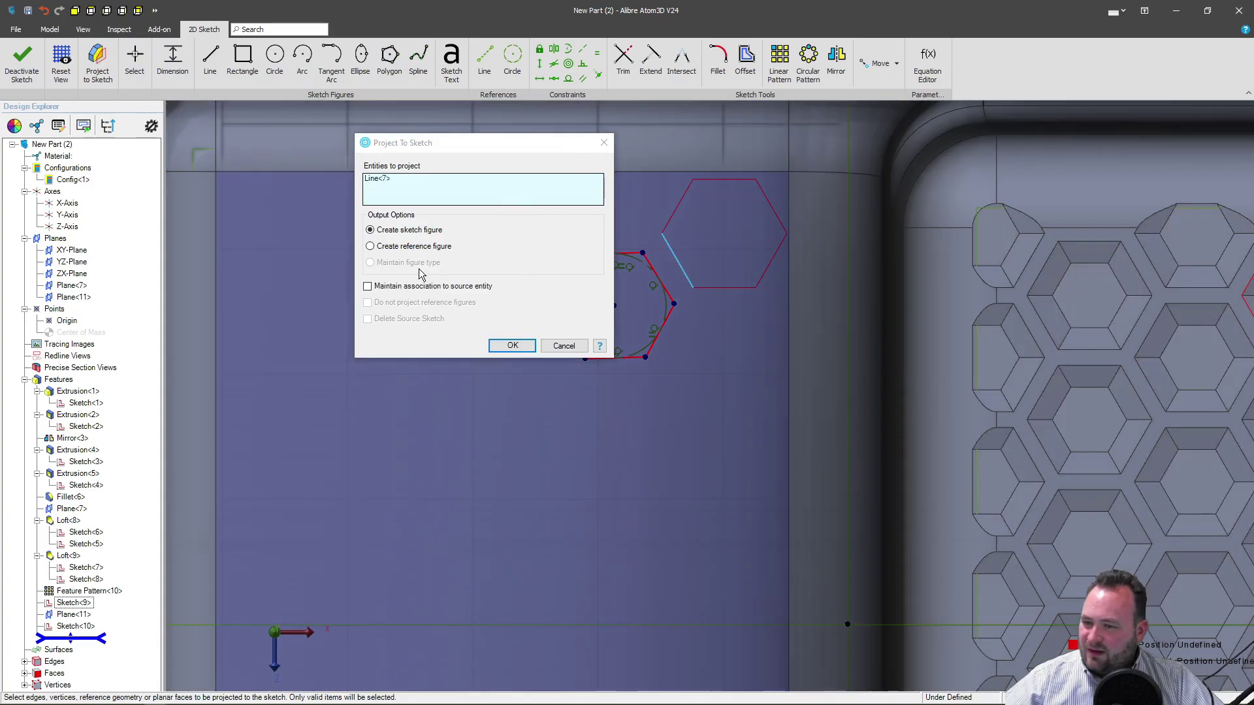
{"action": "left_click", "coordinate": [367, 287]}
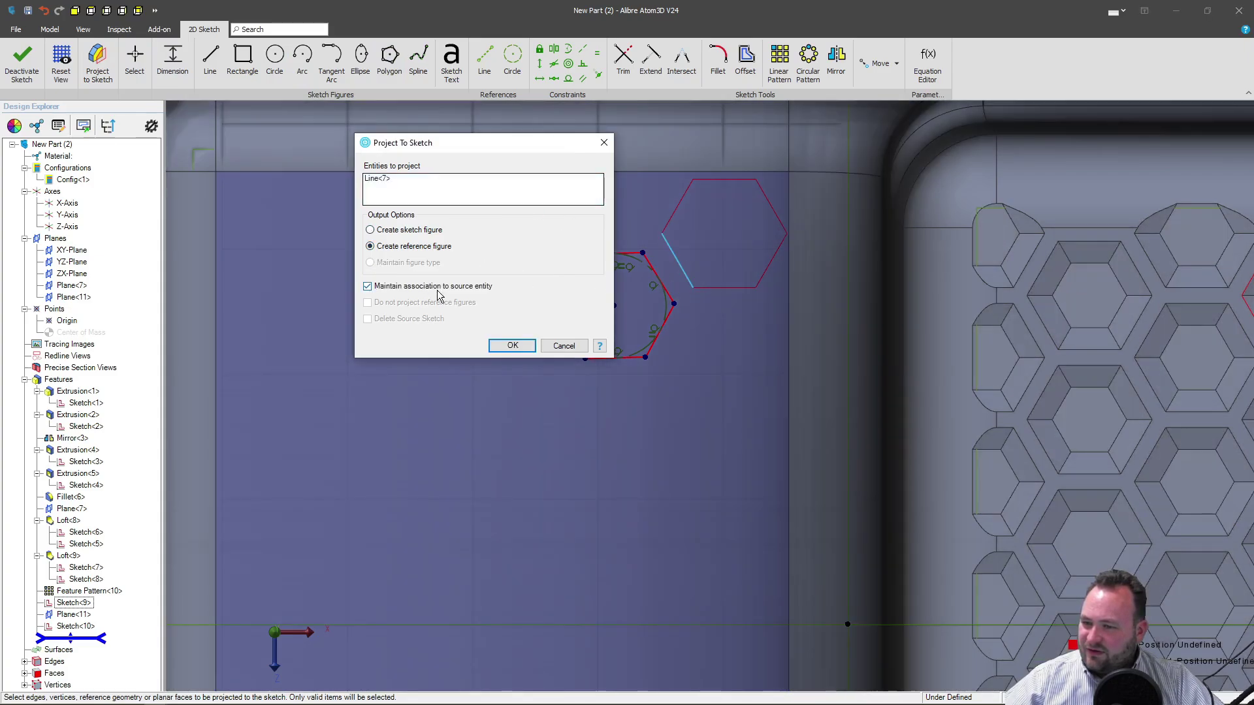
{"action": "left_click", "coordinate": [512, 346]}
Draw a reference line from the new hexagon's right corner to the projected edge's lower endpoint and start a perpendicular constraint.
{"action": "left_click", "coordinate": [484, 60]}
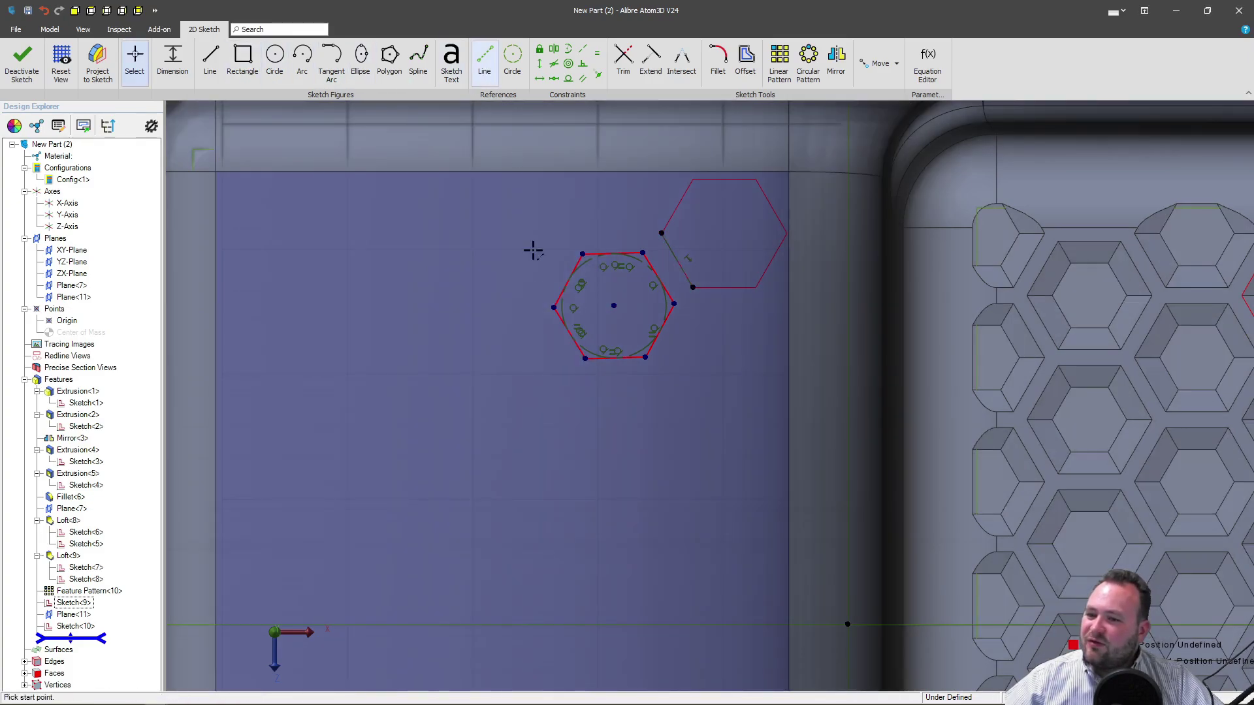
{"action": "left_click", "coordinate": [674, 304]}
{"action": "left_click", "coordinate": [693, 287]}
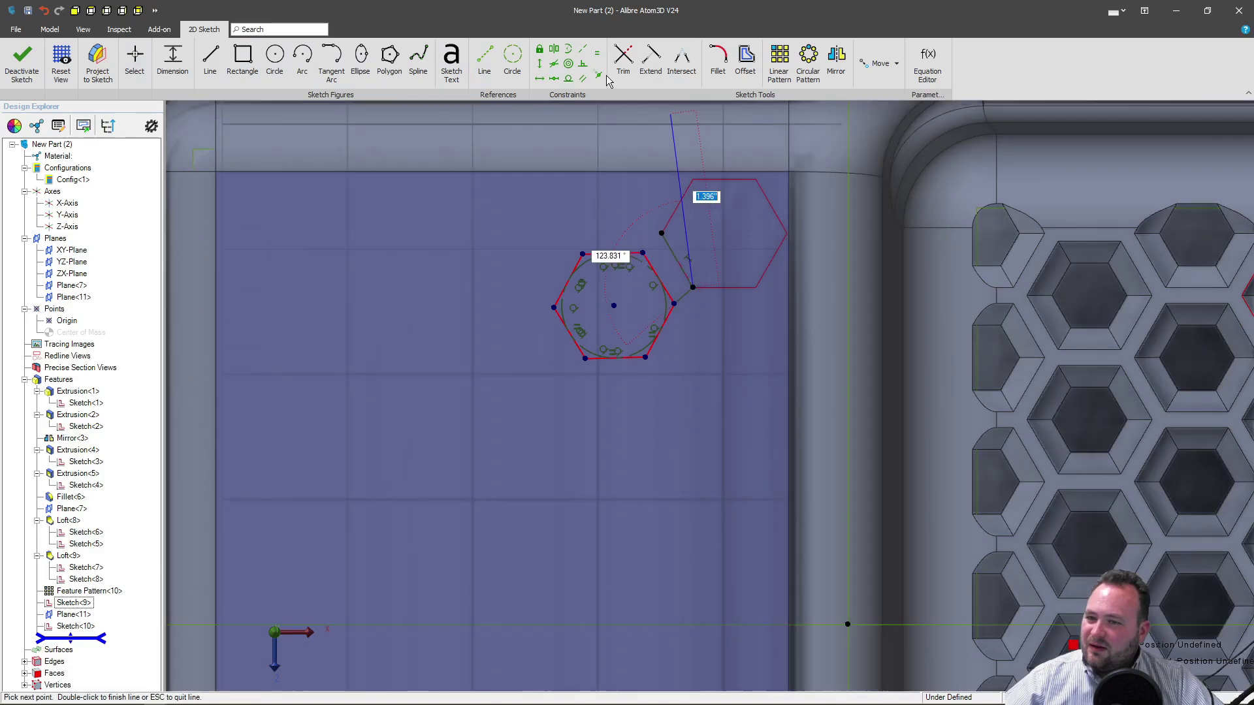
{"action": "left_click", "coordinate": [583, 63]}
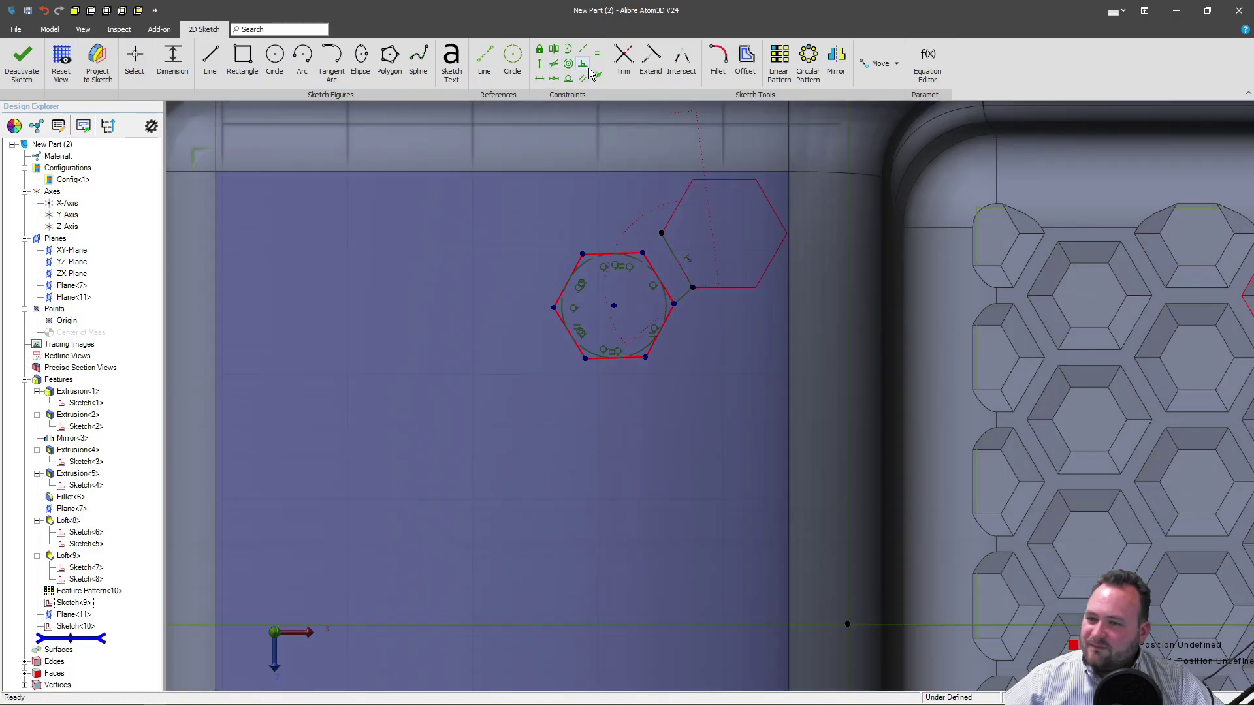
Constrain the short connecting line perpendicular to the facing edge of the neighbouring upper hexagon.
{"action": "scroll", "coordinate": [677, 299], "scroll_direction": "up", "scroll_amount": 4}
{"action": "left_click", "coordinate": [695, 301]}
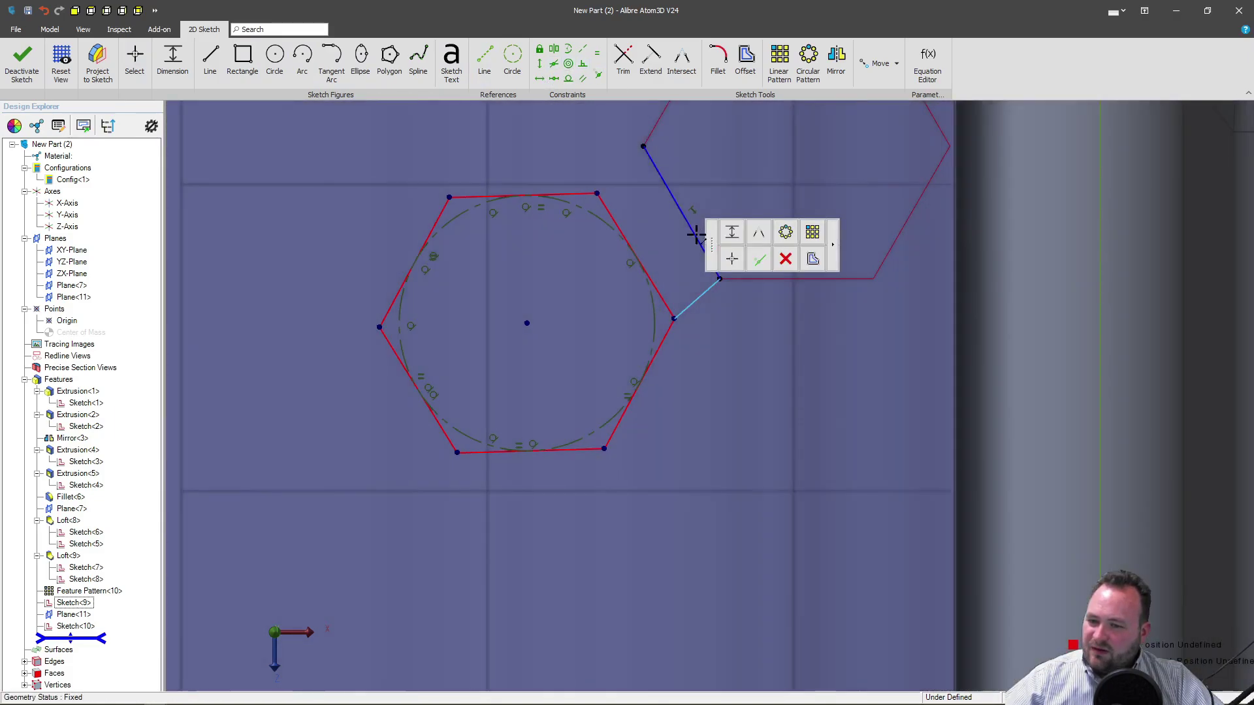
{"action": "left_click", "coordinate": [687, 222]}
{"action": "scroll", "coordinate": [718, 353], "scroll_direction": "down", "scroll_amount": 3}
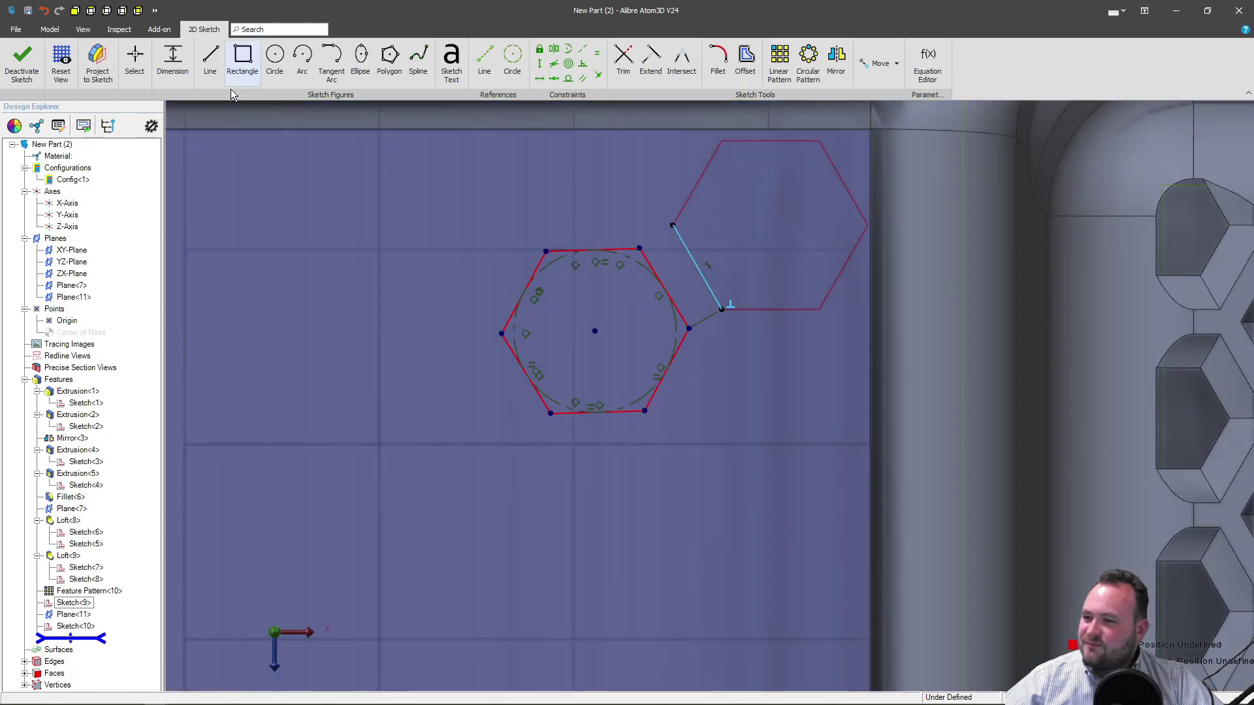
Dimension the gap between the two hexagons along the short connecting line as .125 in.
{"action": "left_click", "coordinate": [173, 62]}
{"action": "left_click", "coordinate": [697, 268]}
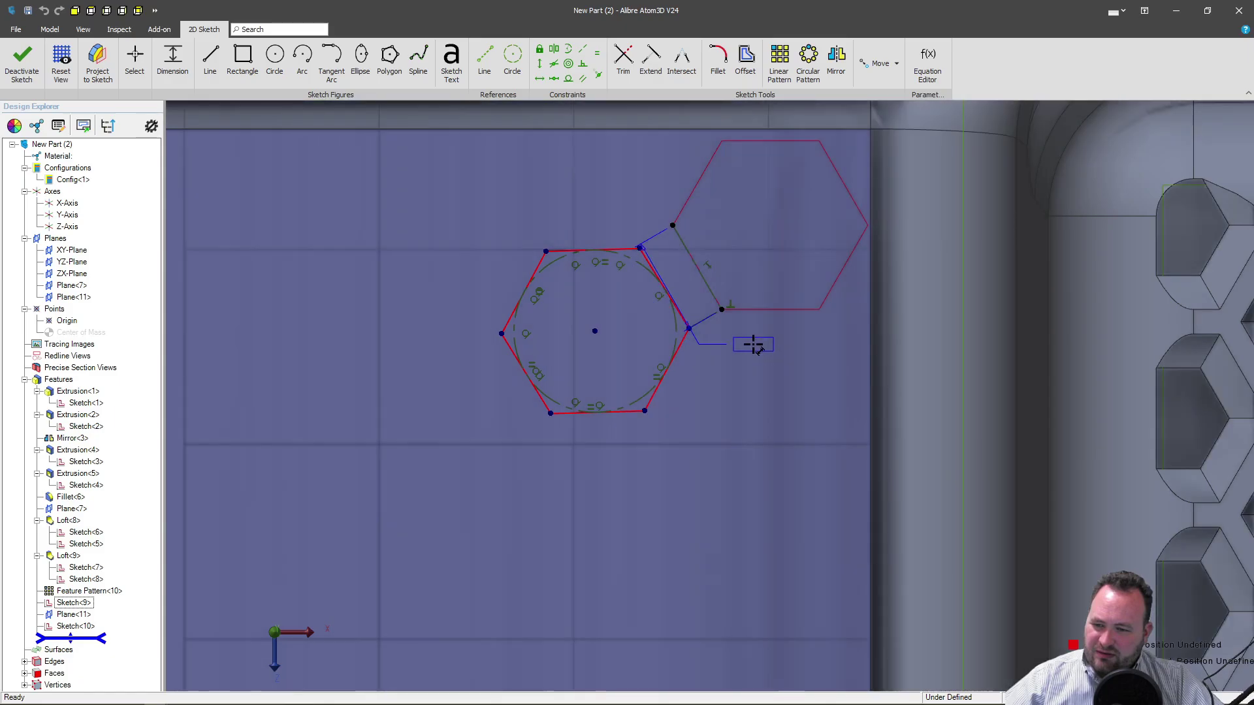
{"action": "left_click", "coordinate": [706, 318]}
{"action": "left_click", "coordinate": [756, 404]}
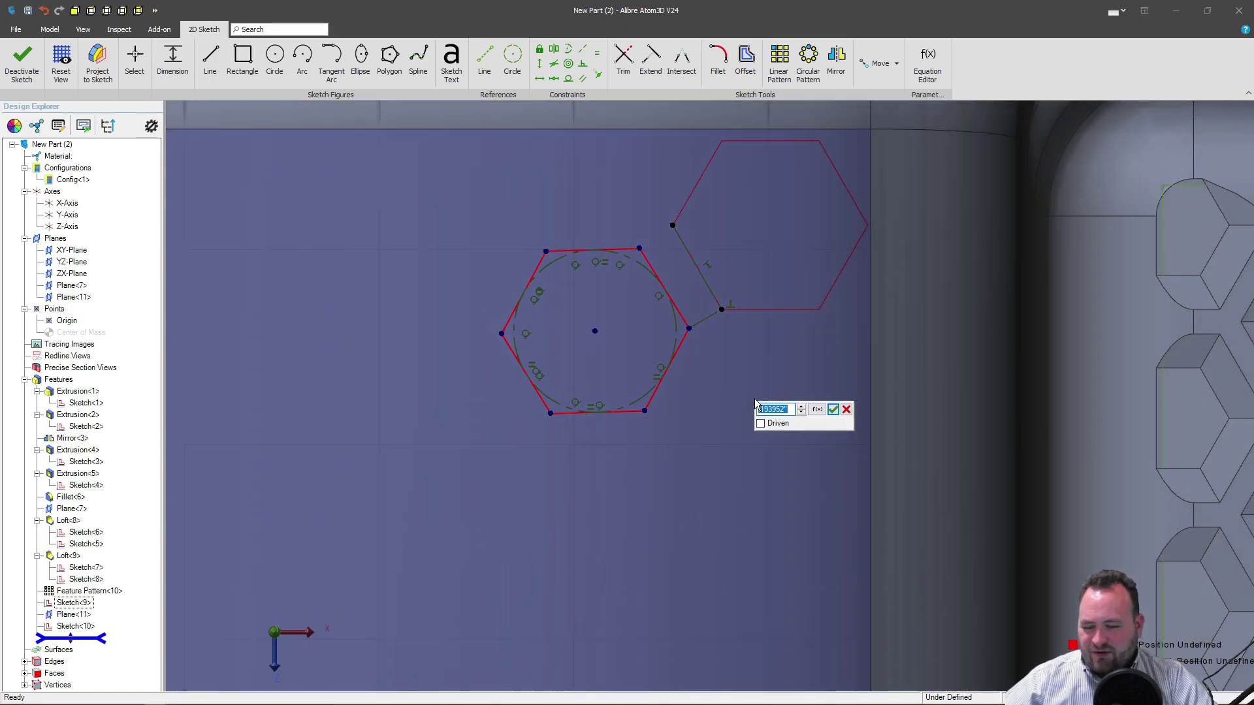
{"action": "type", "text": ".125"}
{"action": "key", "text": "Return"}
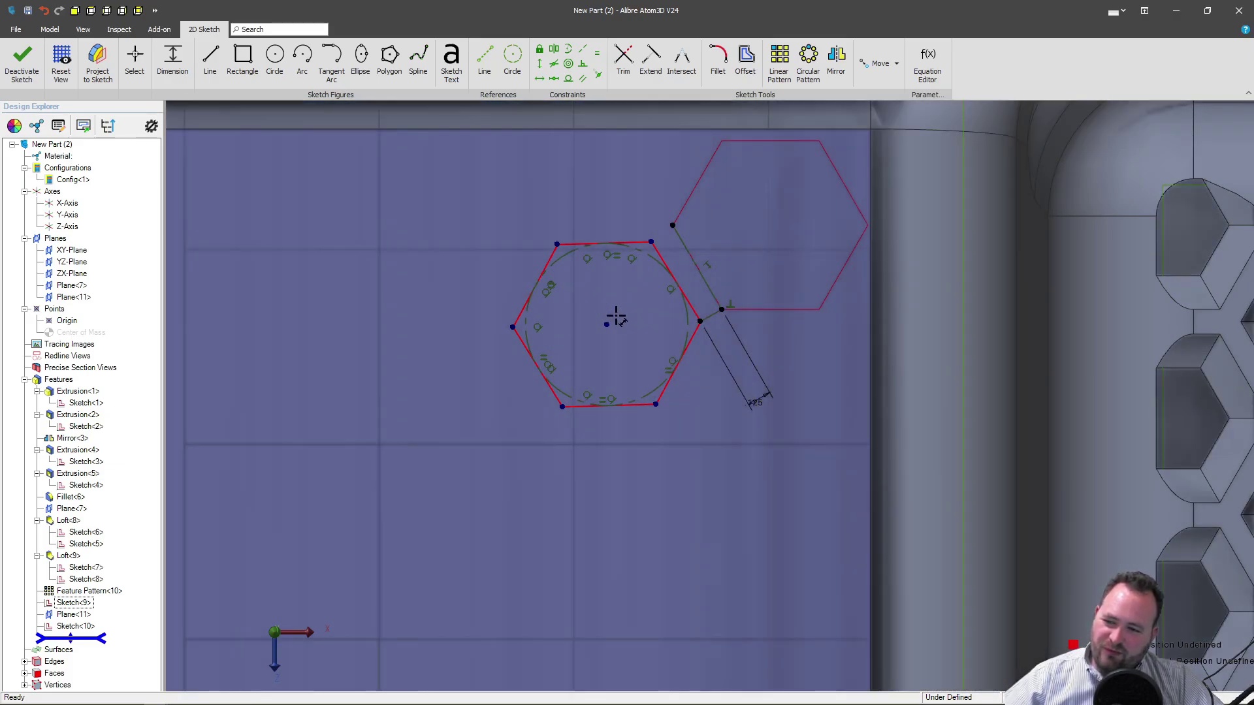
Apply an equal constraint between the neighbouring hexagon's projected edge and the facing side of the new hexagon.
{"action": "scroll", "coordinate": [636, 333], "scroll_direction": "up", "scroll_amount": 1}
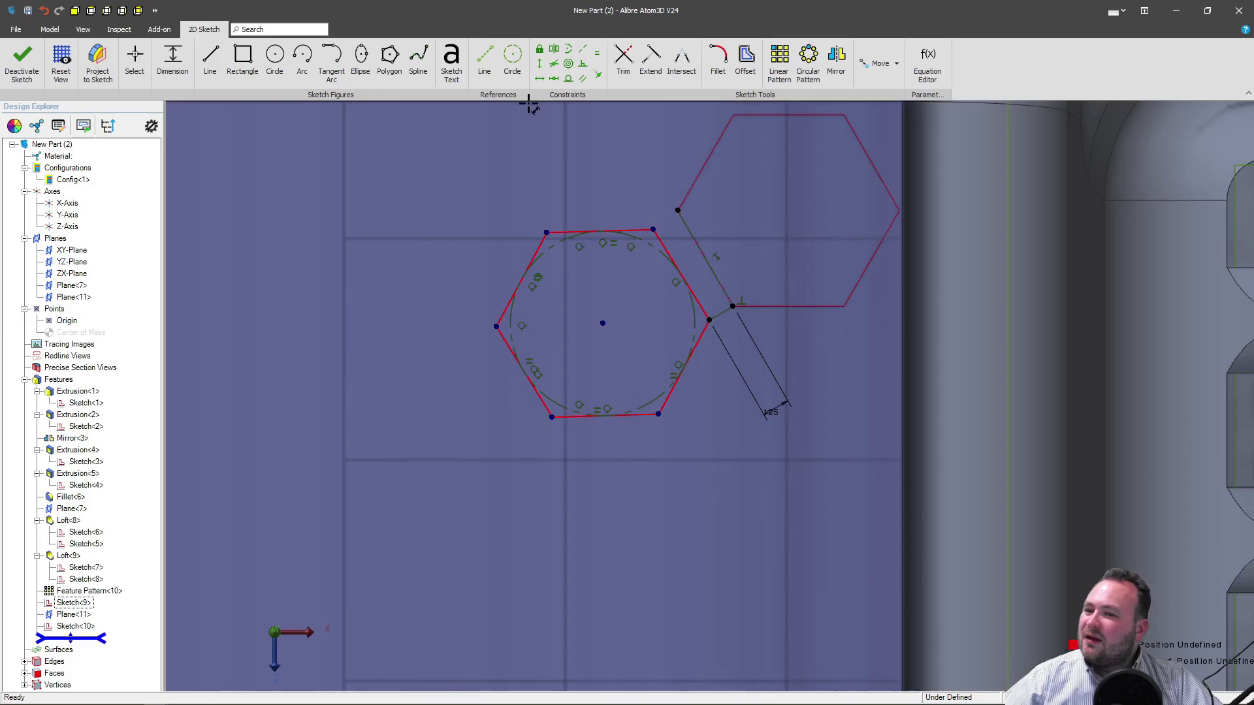
{"action": "left_click", "coordinate": [597, 53]}
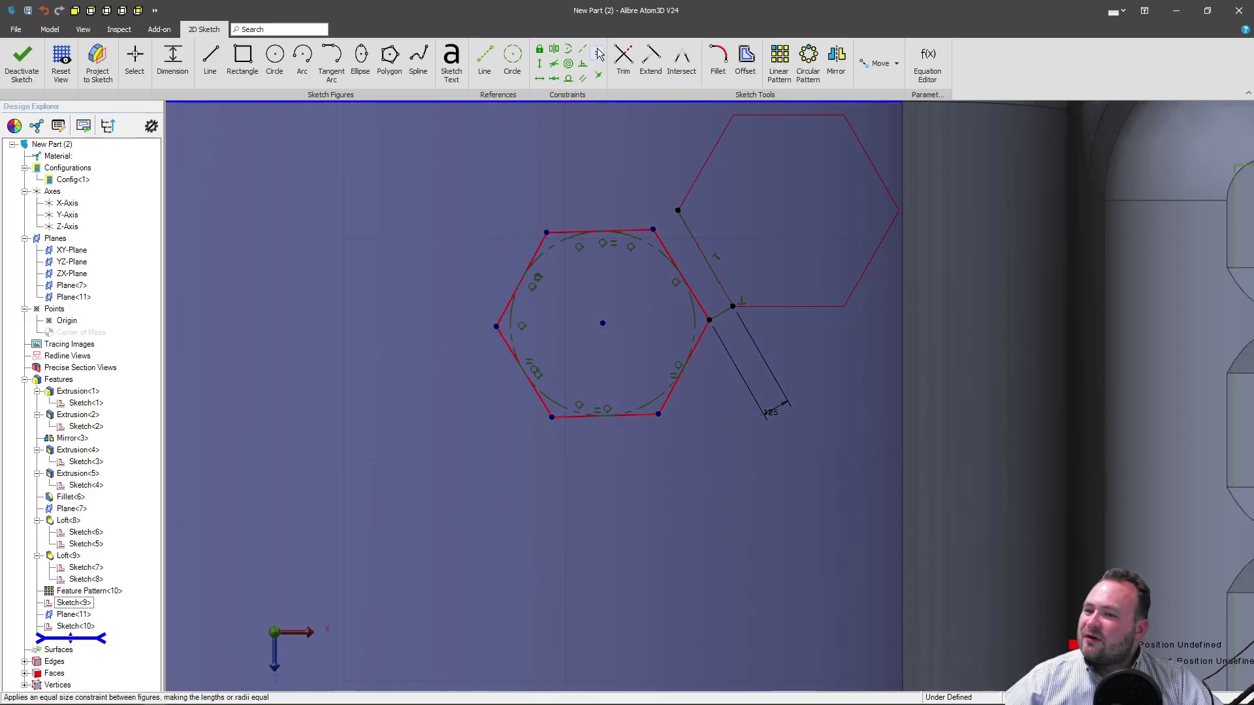
{"action": "left_click", "coordinate": [690, 234]}
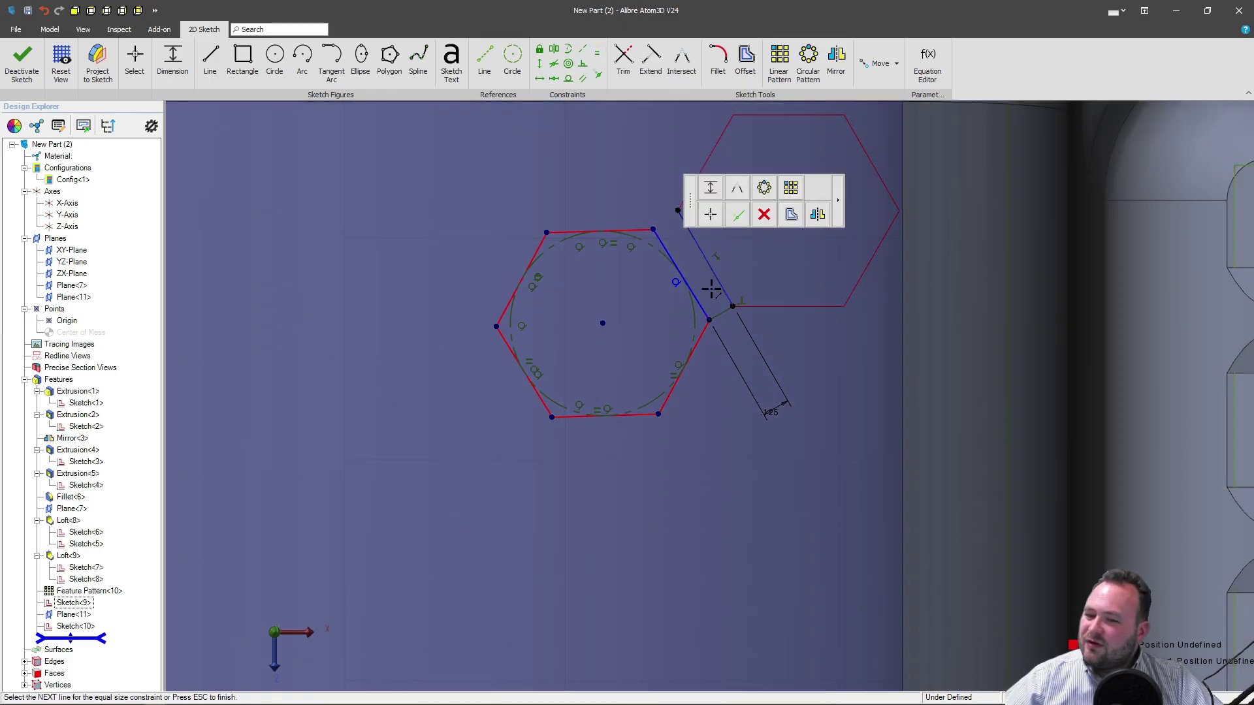
{"action": "left_click", "coordinate": [712, 290]}
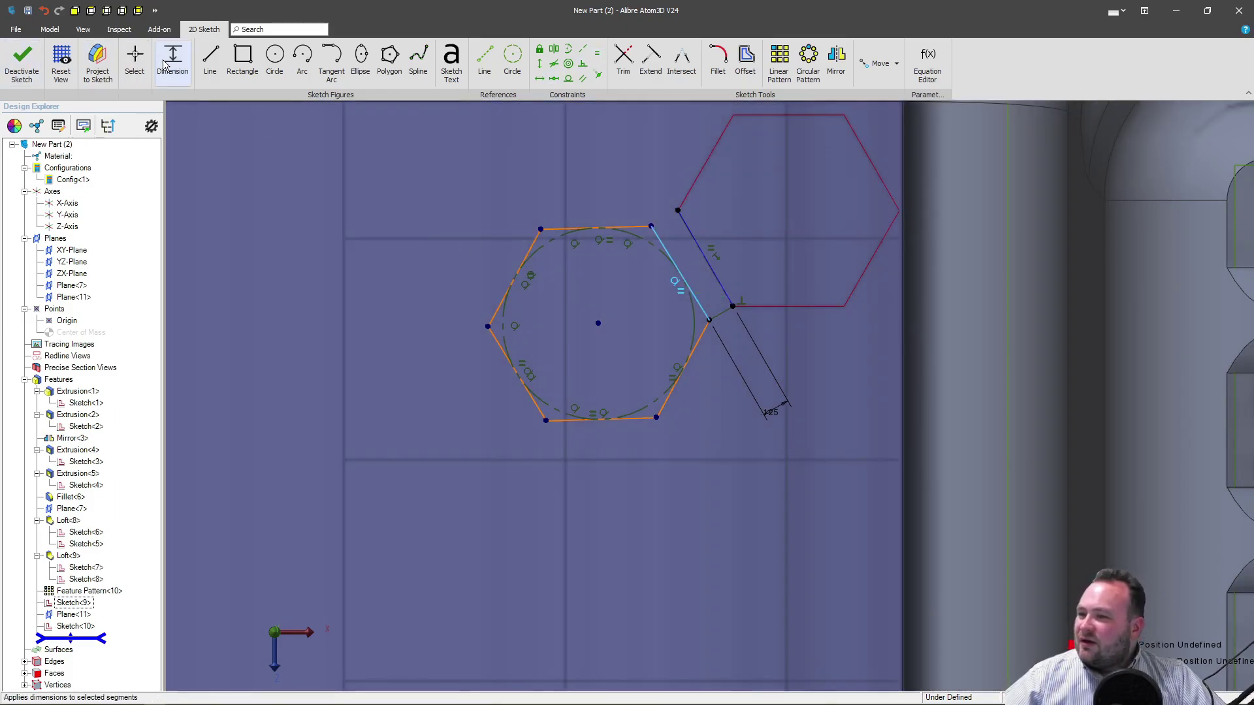
Swing the hexagon slightly by its centre, constrain its upper side horizontal and finish the sketch.
{"action": "left_click", "coordinate": [168, 64]}
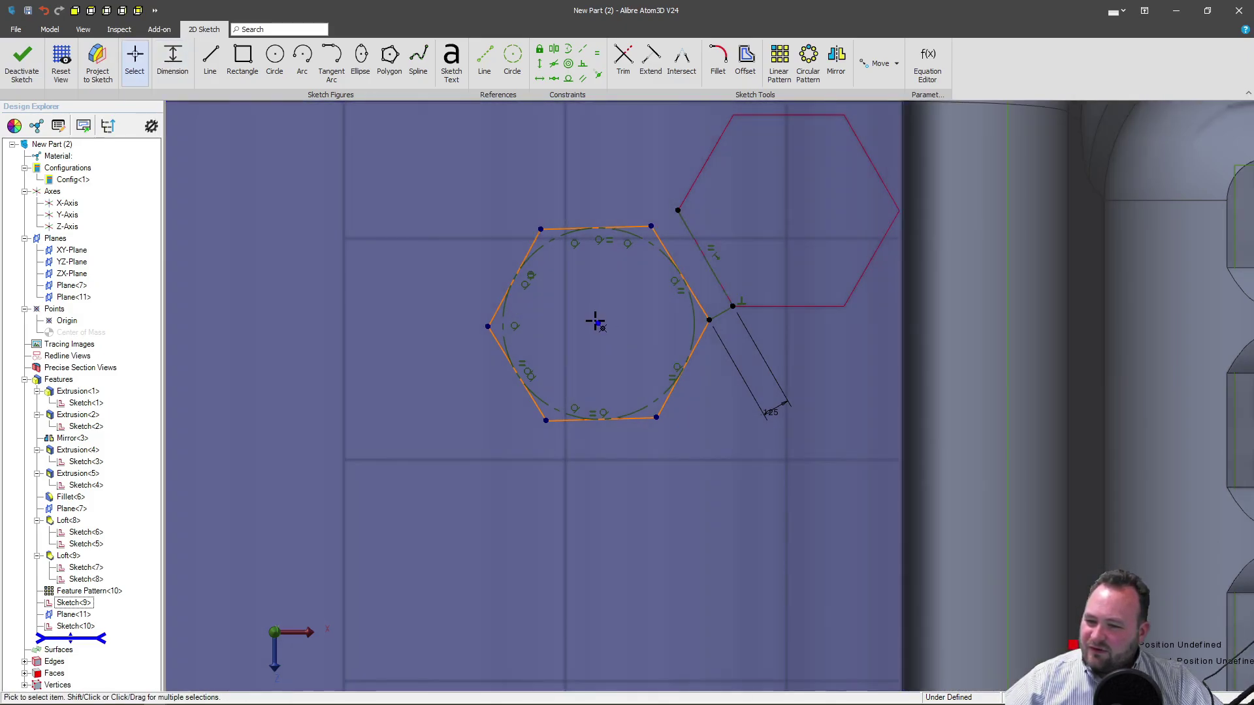
{"action": "mouse_move", "coordinate": [596, 322]}
{"action": "left_mouse_down"}
{"action": "mouse_move", "coordinate": [594, 268]}
{"action": "mouse_move", "coordinate": [585, 363]}
{"action": "mouse_move", "coordinate": [584, 306]}
{"action": "left_mouse_up"}
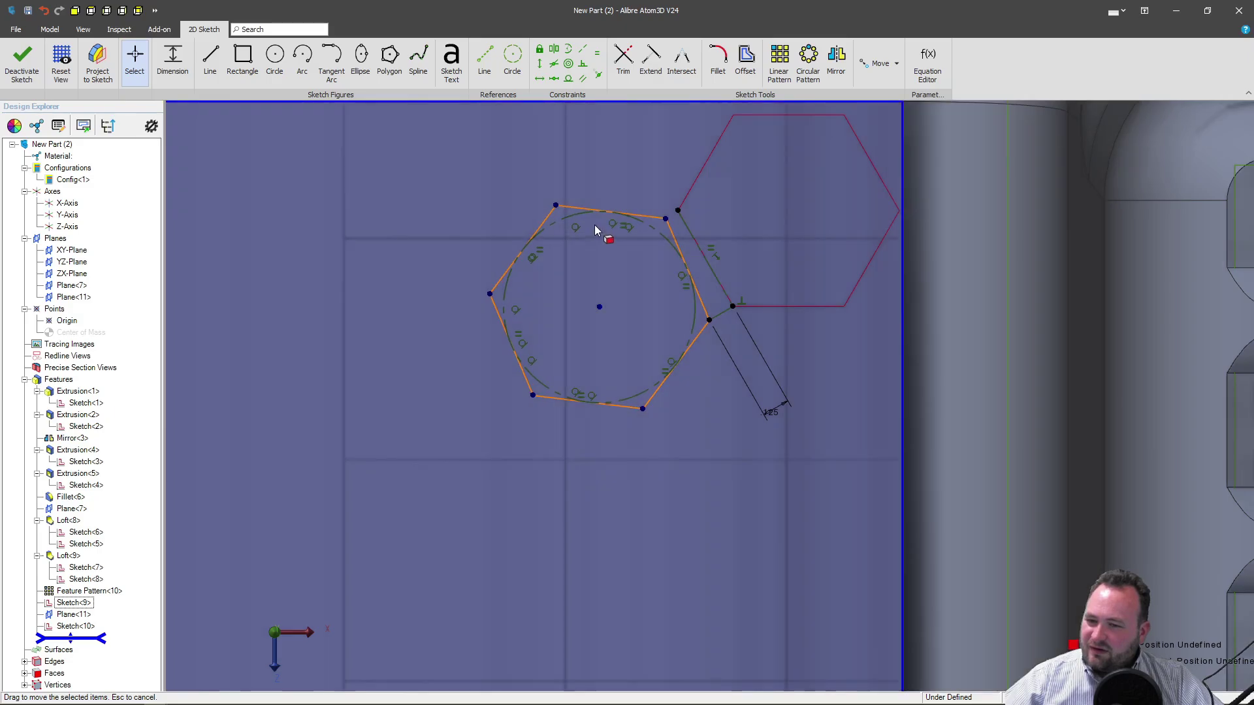
{"action": "left_click", "coordinate": [540, 78]}
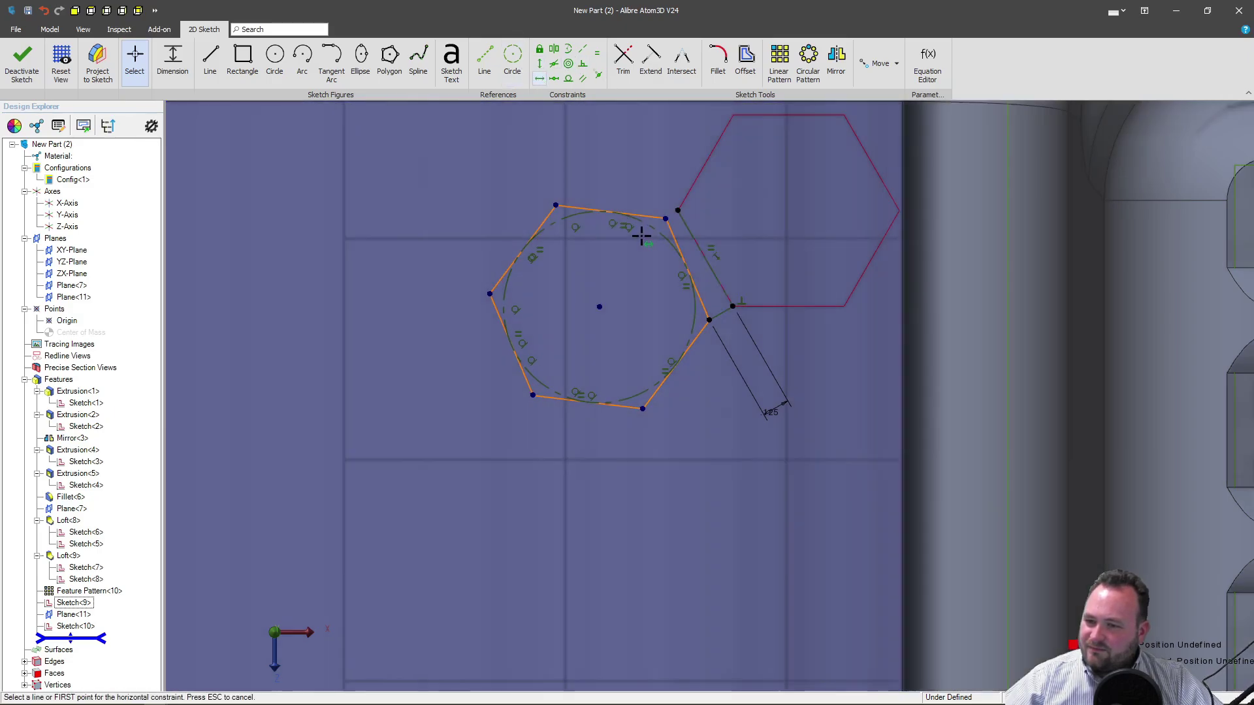
{"action": "left_click", "coordinate": [656, 216]}
{"action": "key", "text": "Escape"}
{"action": "scroll", "coordinate": [547, 302], "scroll_direction": "down", "scroll_amount": 4}
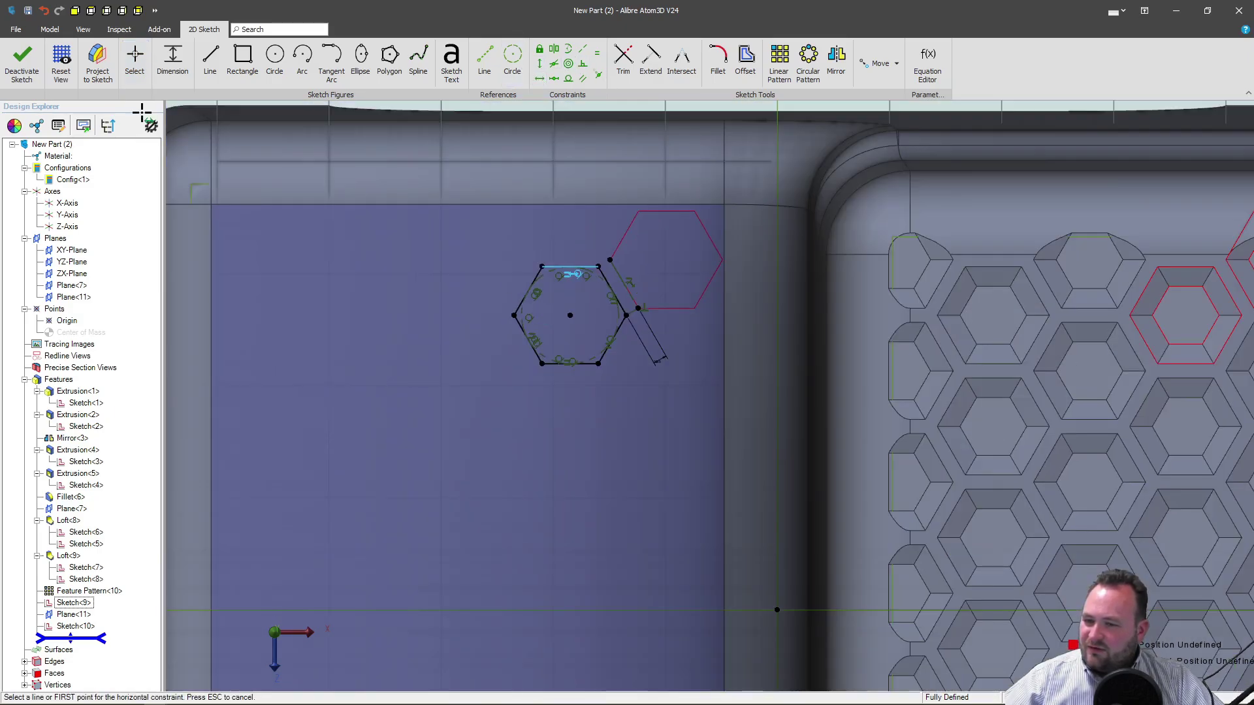
{"action": "key", "text": "Escape"}
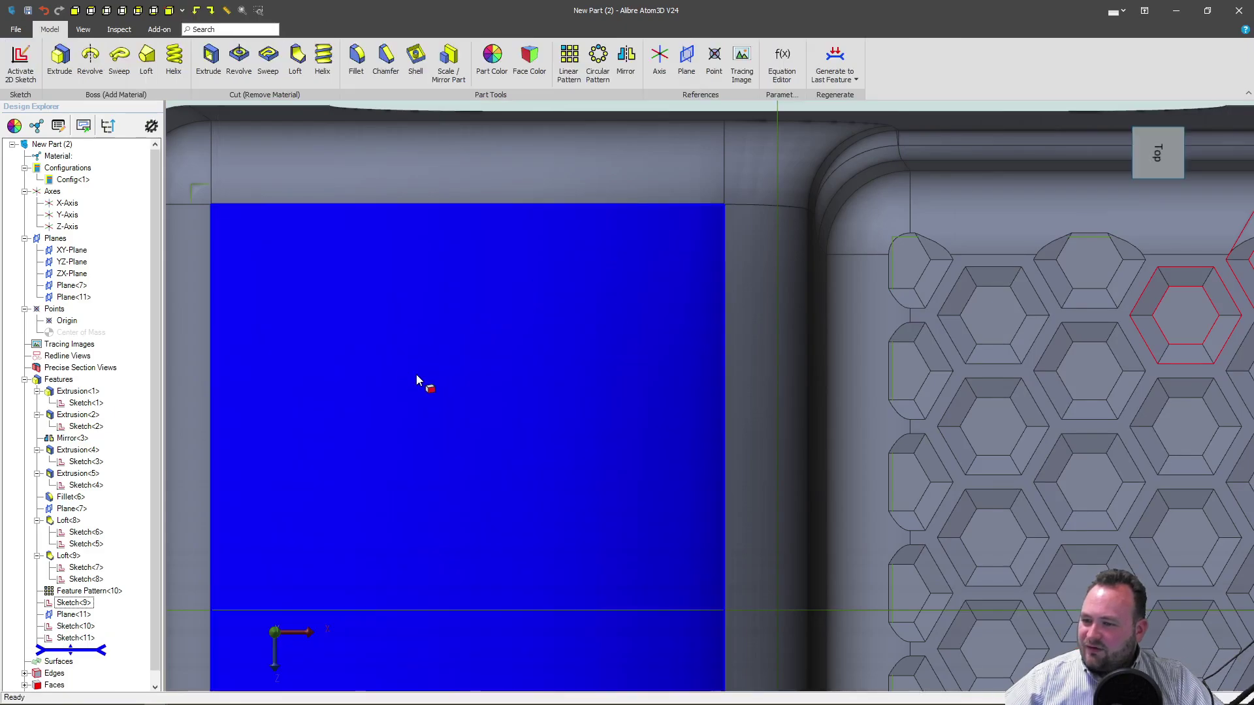
Start a sketch on Plane<11> and project Sketch<11> into it as reference figures.
{"action": "left_click", "coordinate": [402, 362]}
{"action": "left_click", "coordinate": [74, 614]}
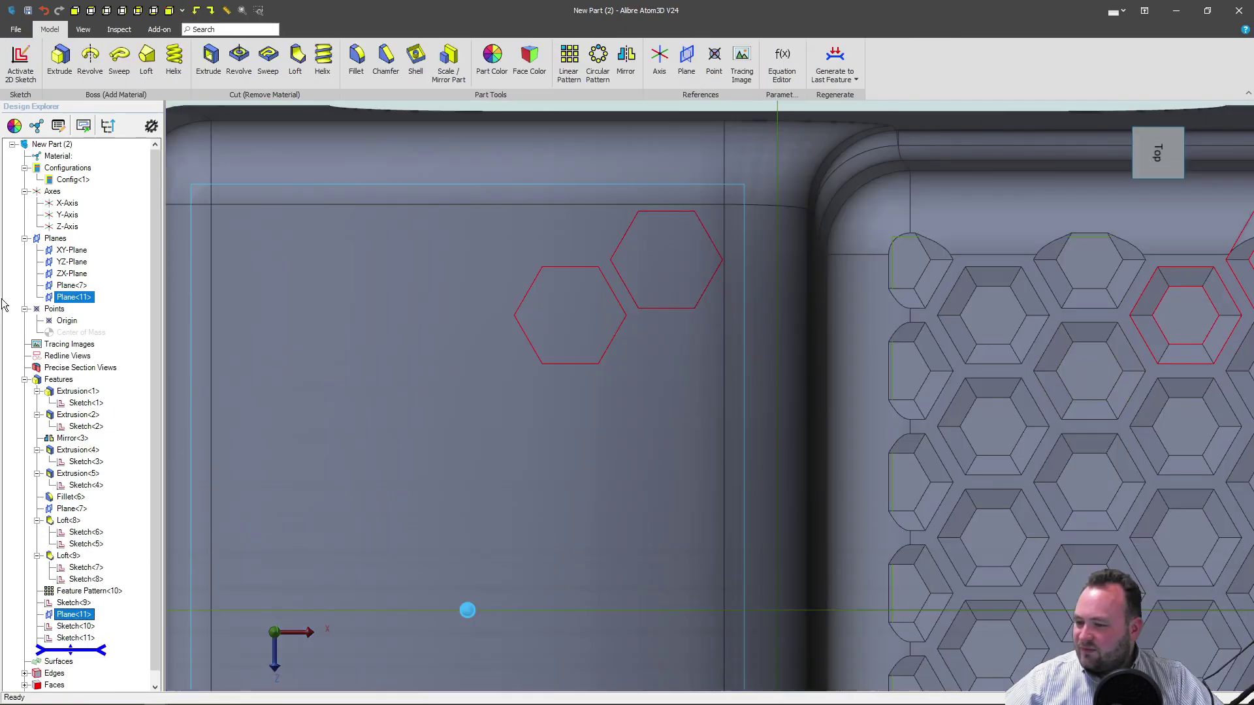
{"action": "left_click", "coordinate": [21, 70]}
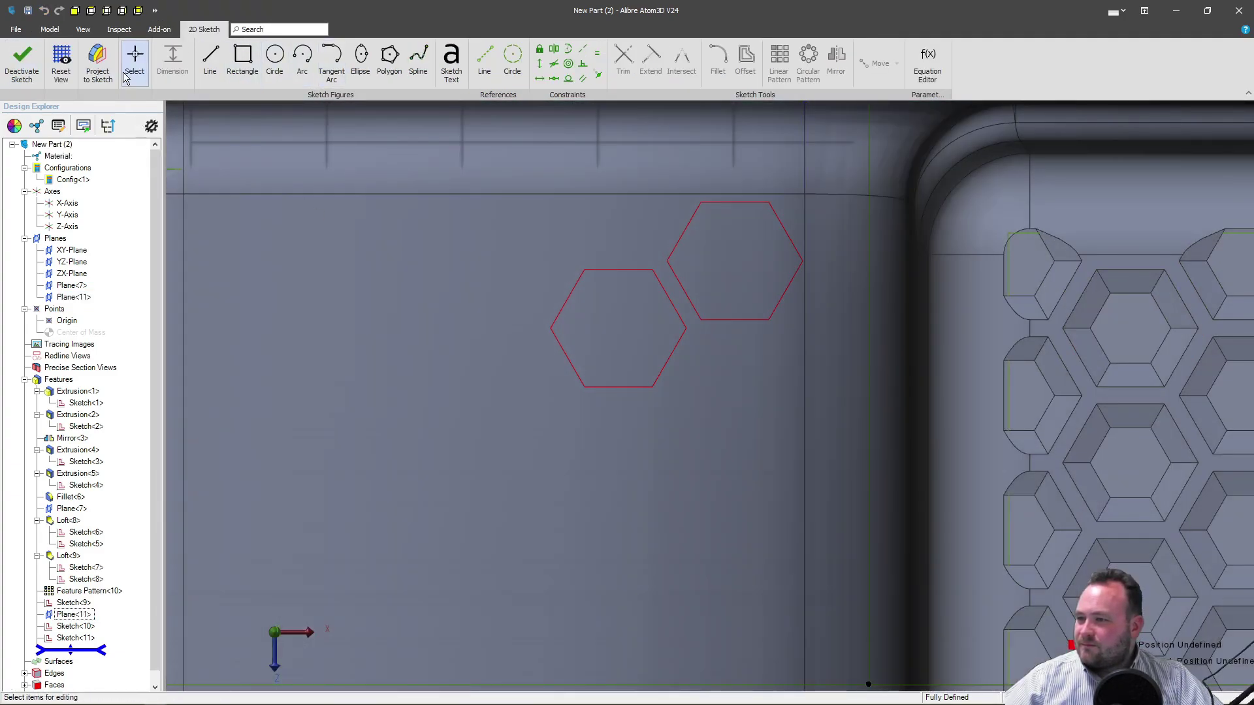
{"action": "left_click", "coordinate": [98, 62]}
{"action": "left_click", "coordinate": [66, 645]}
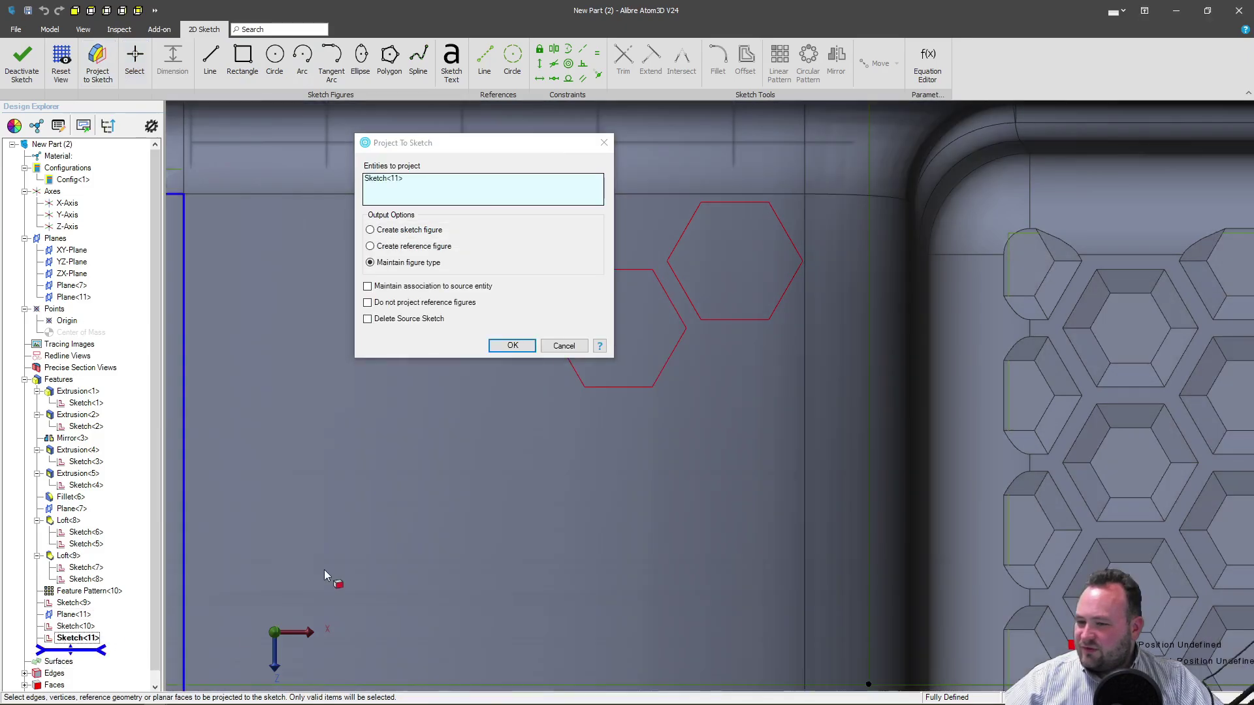
{"action": "left_click", "coordinate": [370, 246]}
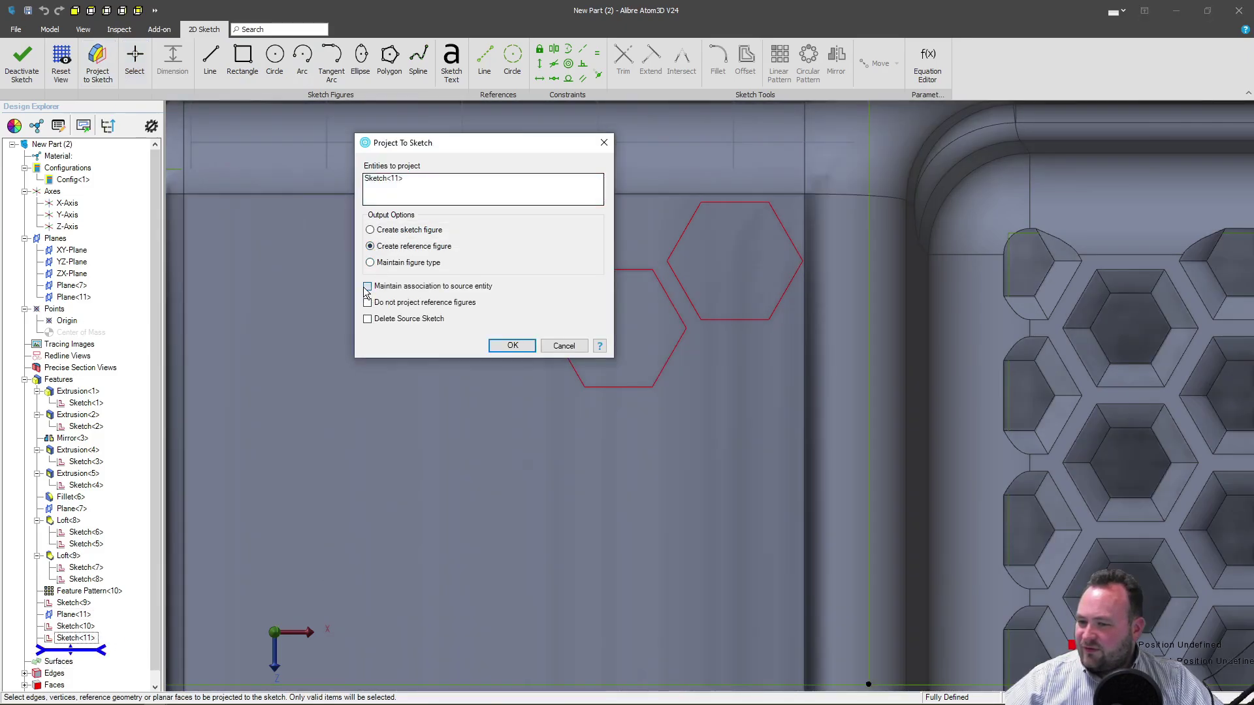
{"action": "left_click", "coordinate": [491, 345]}
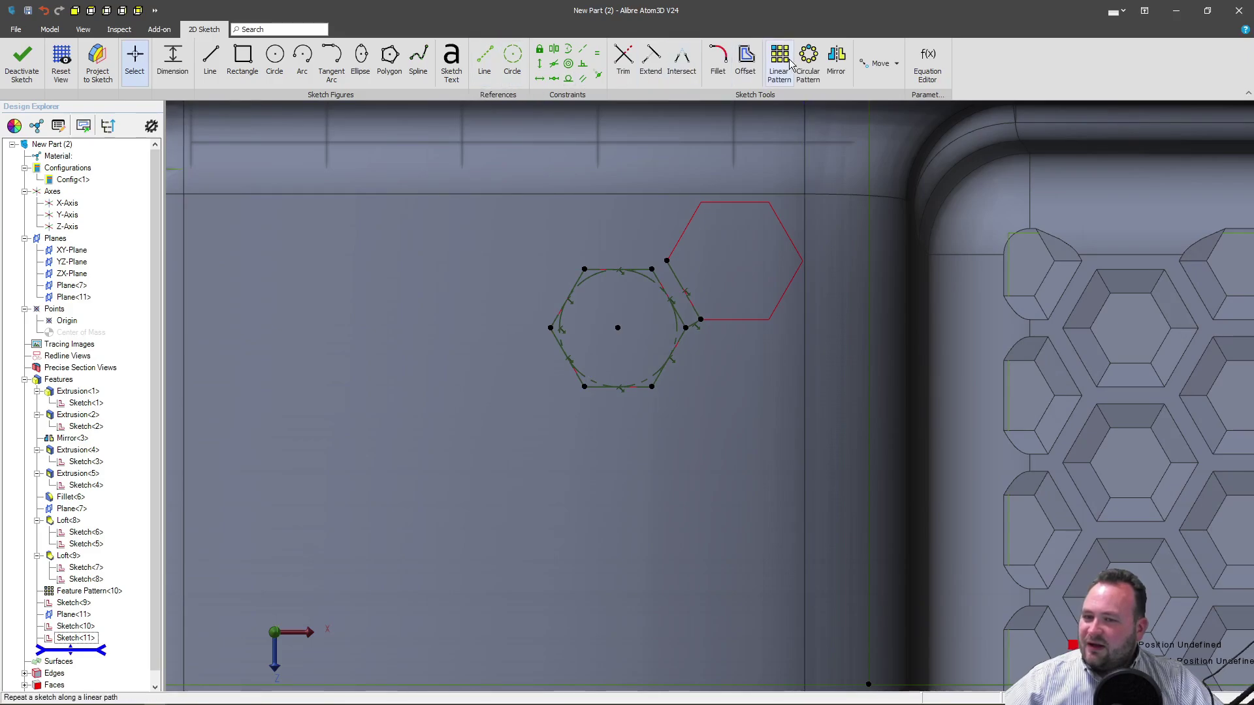
Offset the projected hexagon and its circle inward by .175 in, excluding the line along the neighbouring hexagon.
{"action": "left_click", "coordinate": [746, 60]}
{"action": "left_click_drag", "start_coordinate": [415, 461], "coordinate": [744, 262]}
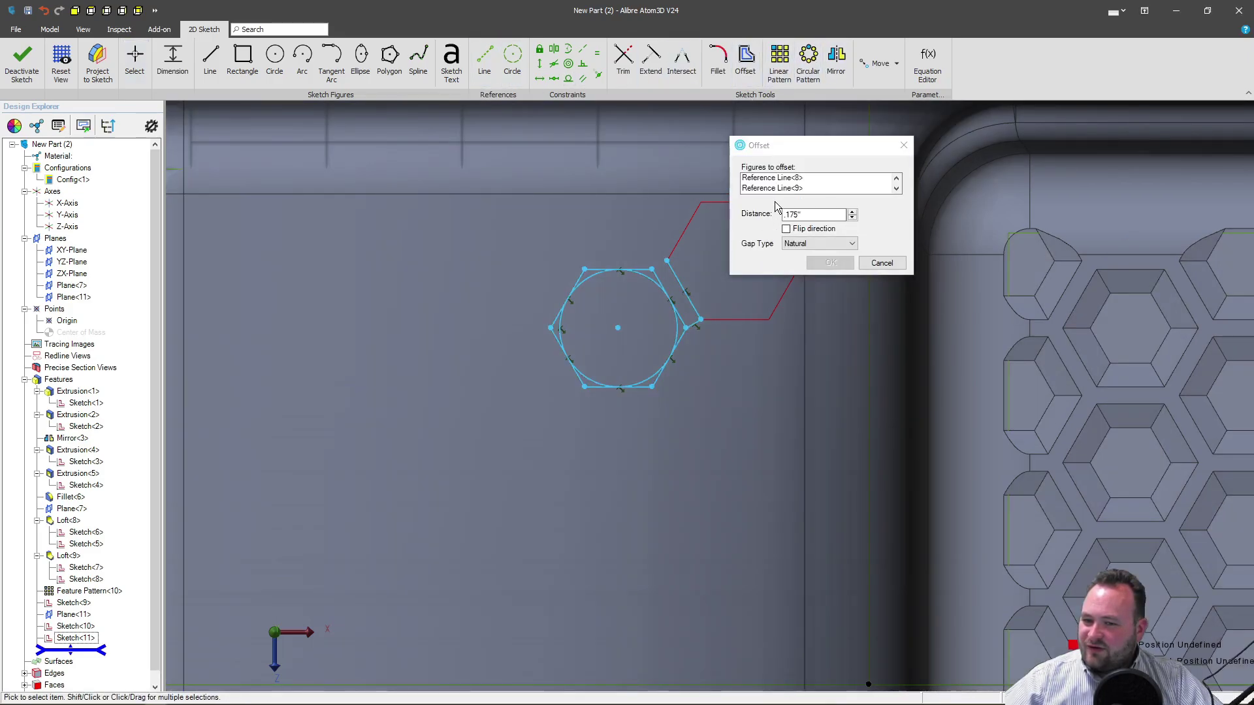
{"action": "scroll", "coordinate": [708, 304], "scroll_direction": "up", "scroll_amount": 2}
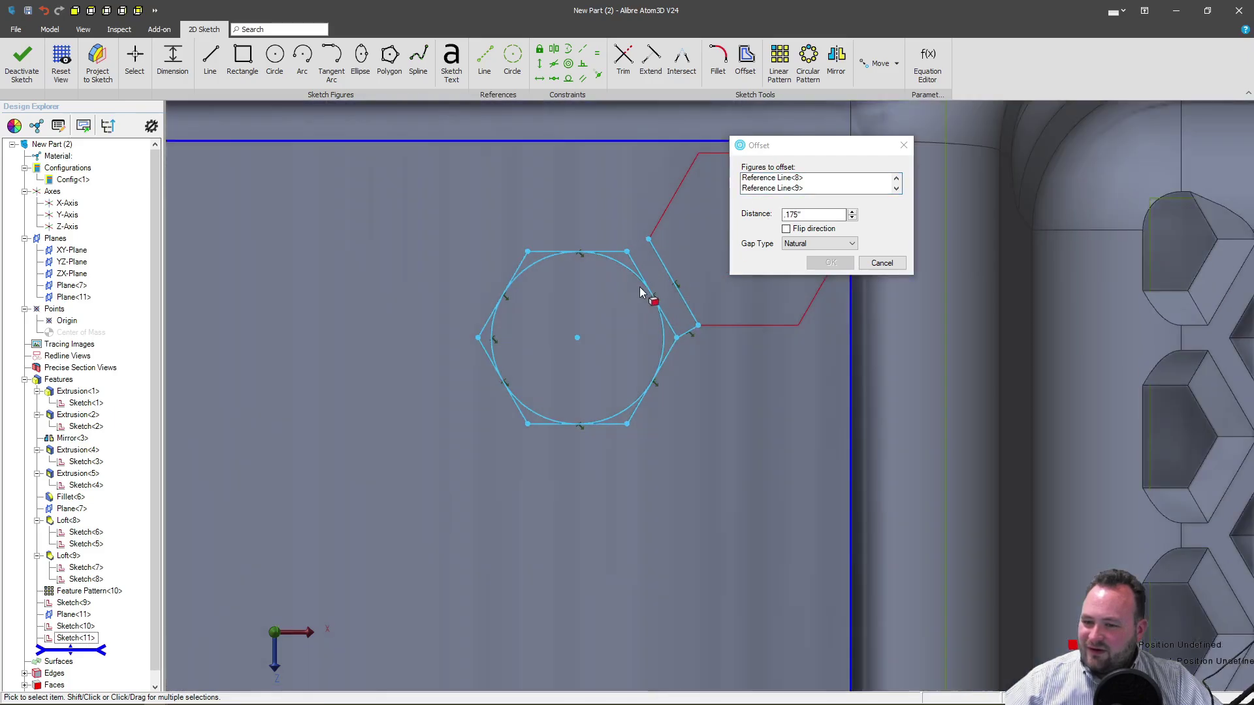
{"action": "left_click", "coordinate": [686, 330]}
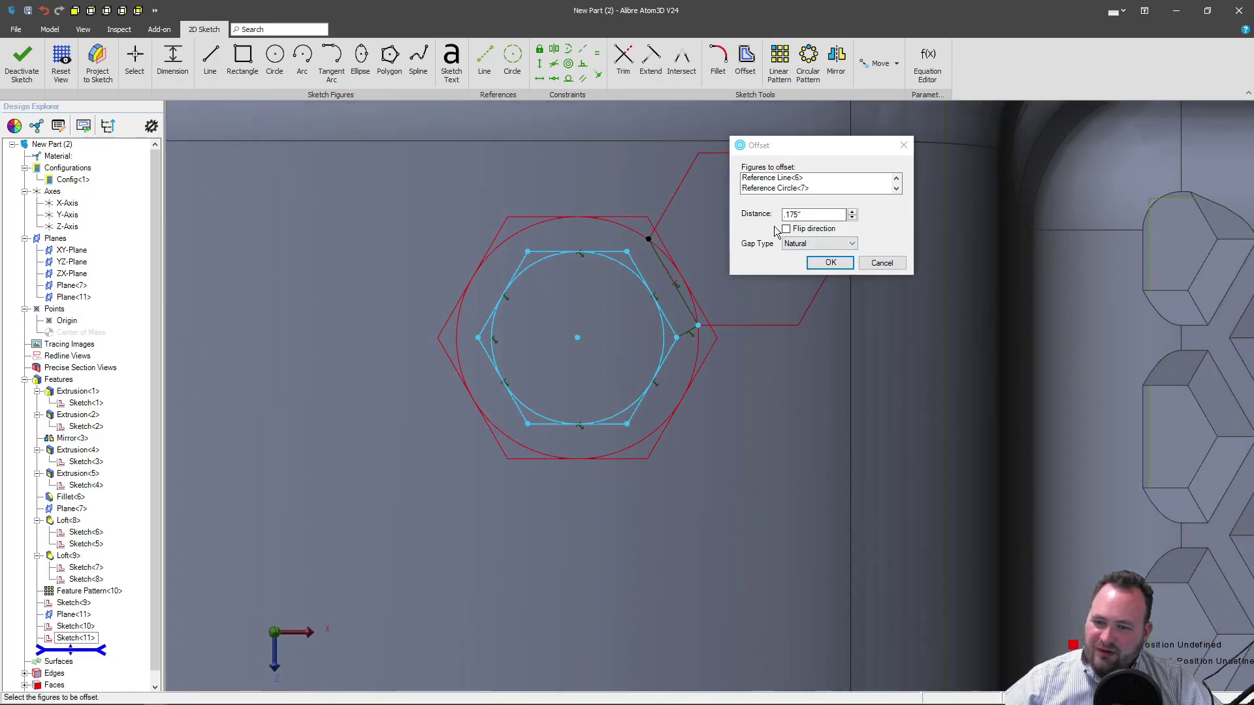
{"action": "left_click", "coordinate": [787, 229]}
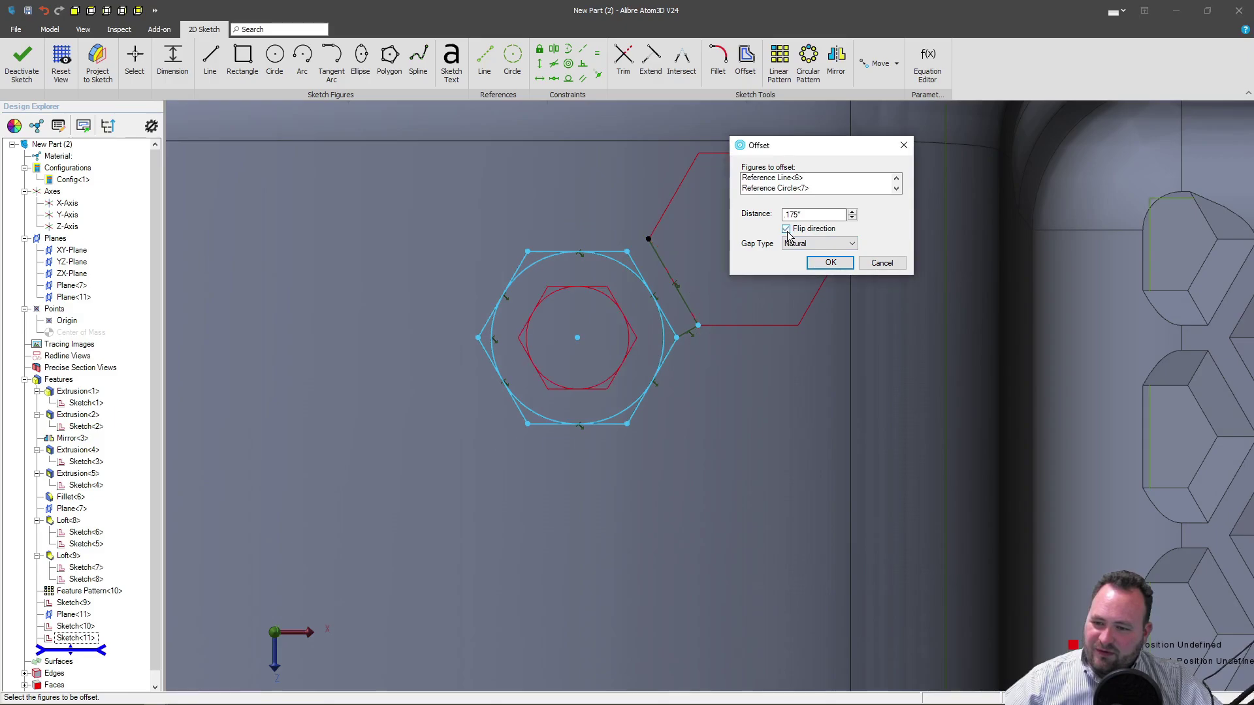
{"action": "left_click", "coordinate": [829, 263]}
{"action": "scroll", "coordinate": [532, 338], "scroll_direction": "down", "scroll_amount": 3}
{"action": "scroll", "coordinate": [619, 339], "scroll_direction": "up", "scroll_amount": 6}
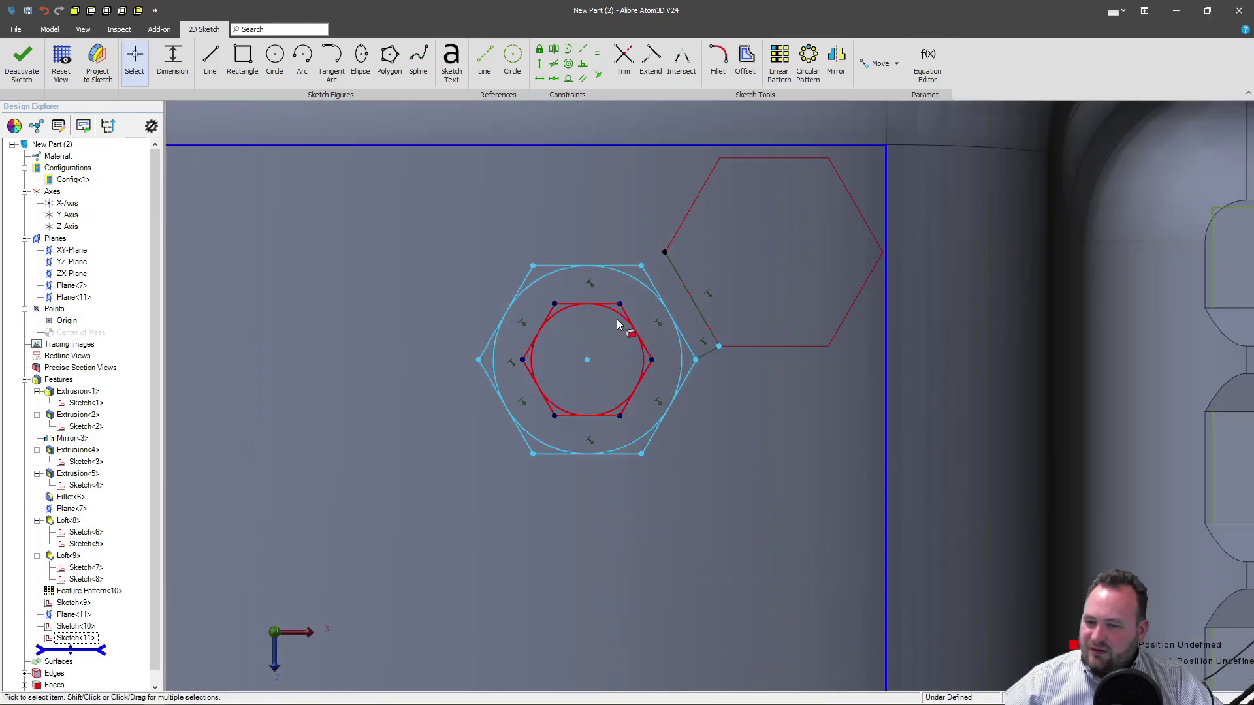
Convert the inner offset circle to a reference figure and finish the sketch.
{"action": "left_click", "coordinate": [622, 312]}
{"action": "right_click", "coordinate": [620, 312]}
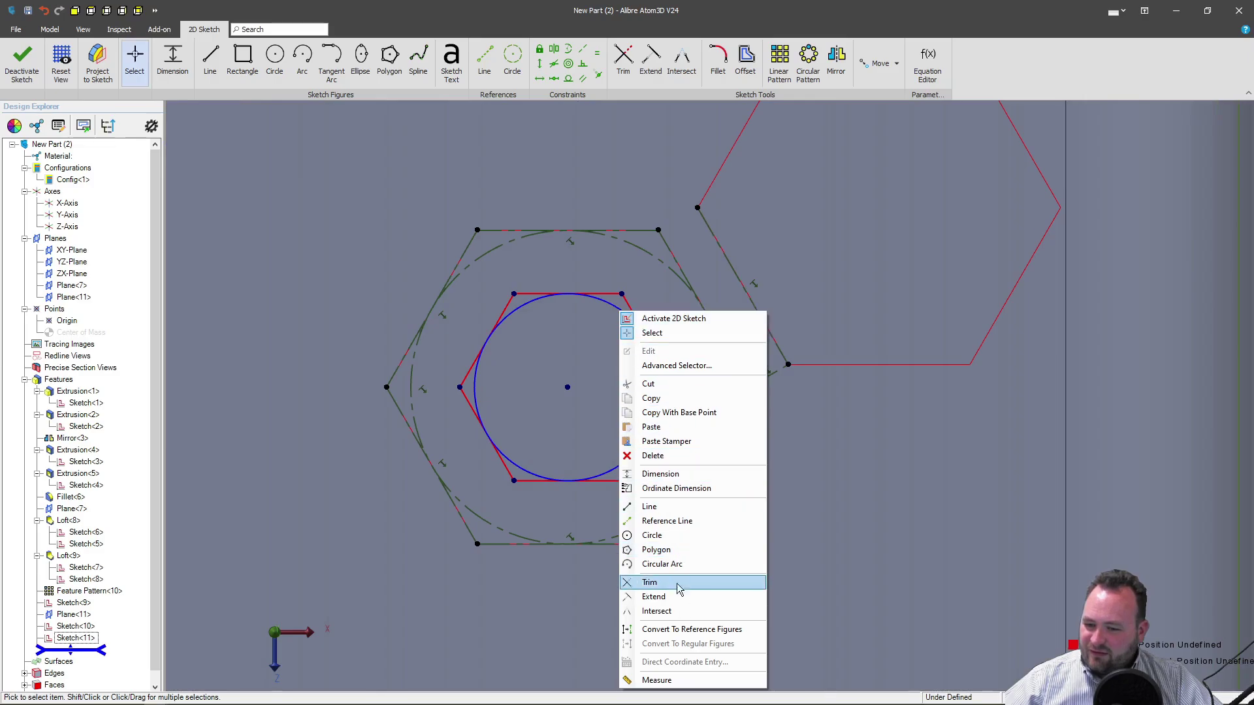
{"action": "left_click", "coordinate": [692, 629]}
{"action": "scroll", "coordinate": [546, 457], "scroll_direction": "down", "scroll_amount": 4}
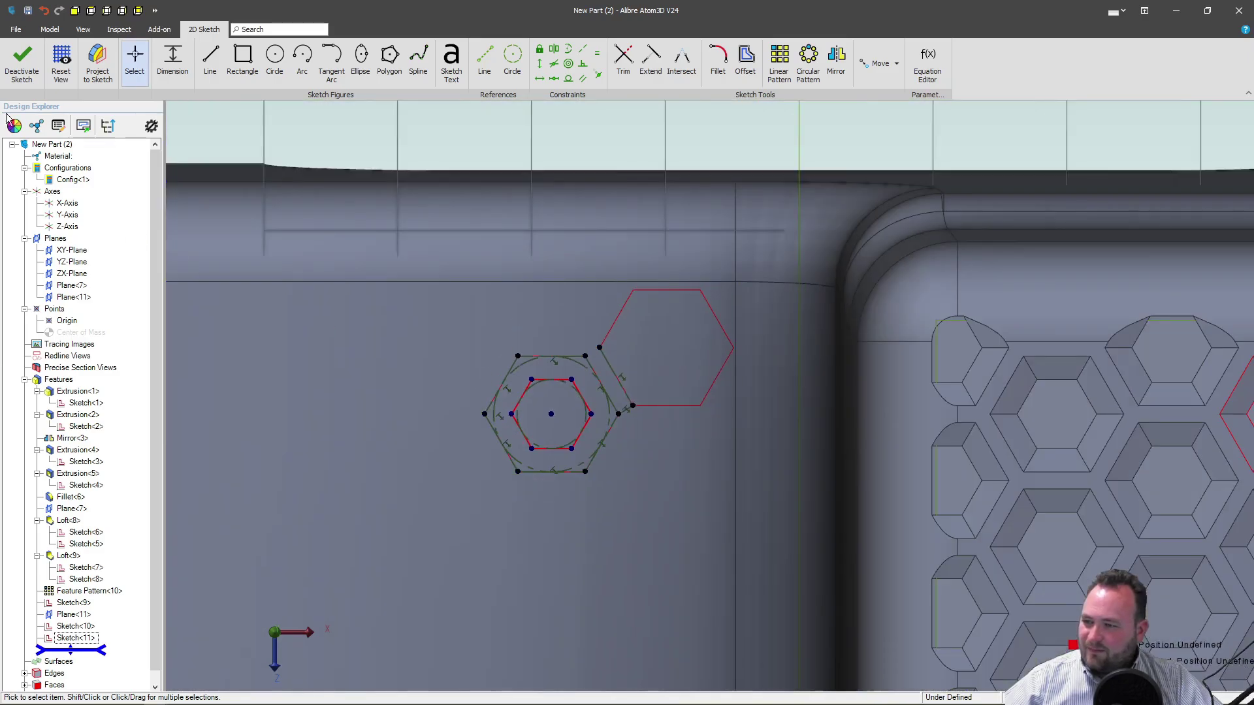
{"action": "scroll", "coordinate": [527, 292], "scroll_direction": "down", "scroll_amount": 4}
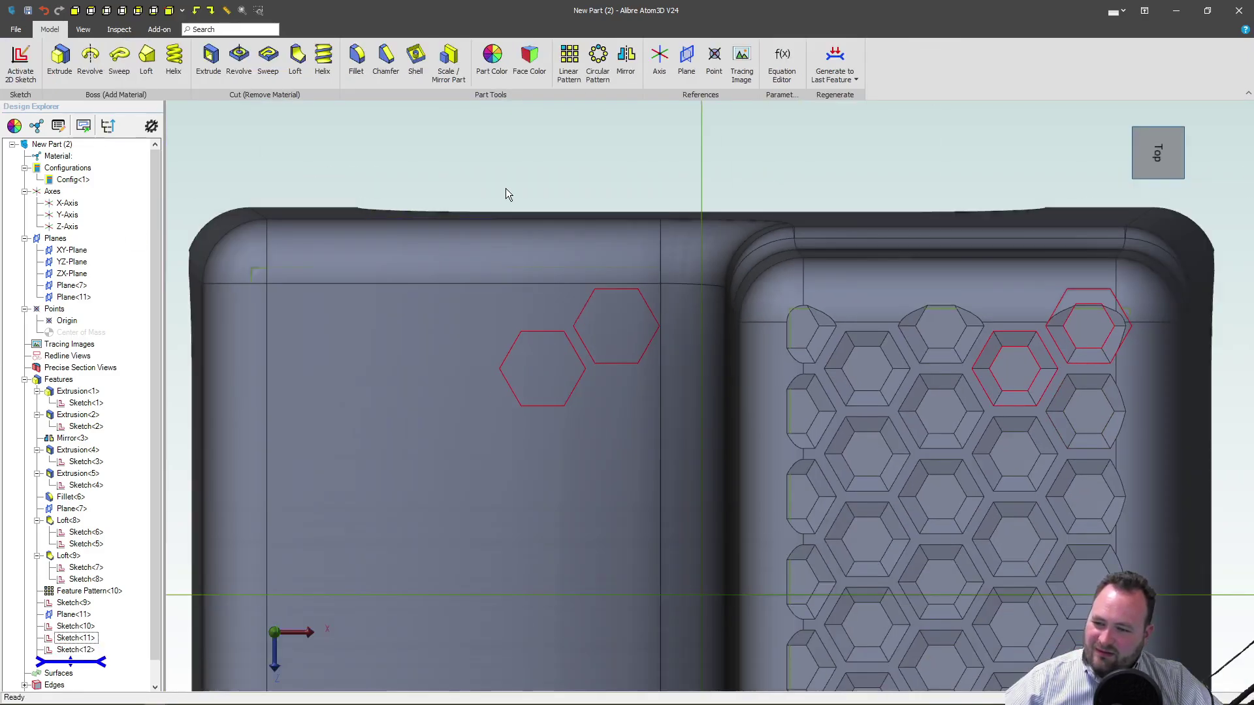
{"action": "mouse_move", "coordinate": [507, 193]}
{"action": "middle_mouse_down"}
{"action": "mouse_move", "coordinate": [650, 378]}
{"action": "mouse_move", "coordinate": [696, 377]}
{"action": "mouse_move", "coordinate": [698, 366]}
{"action": "middle_mouse_up"}
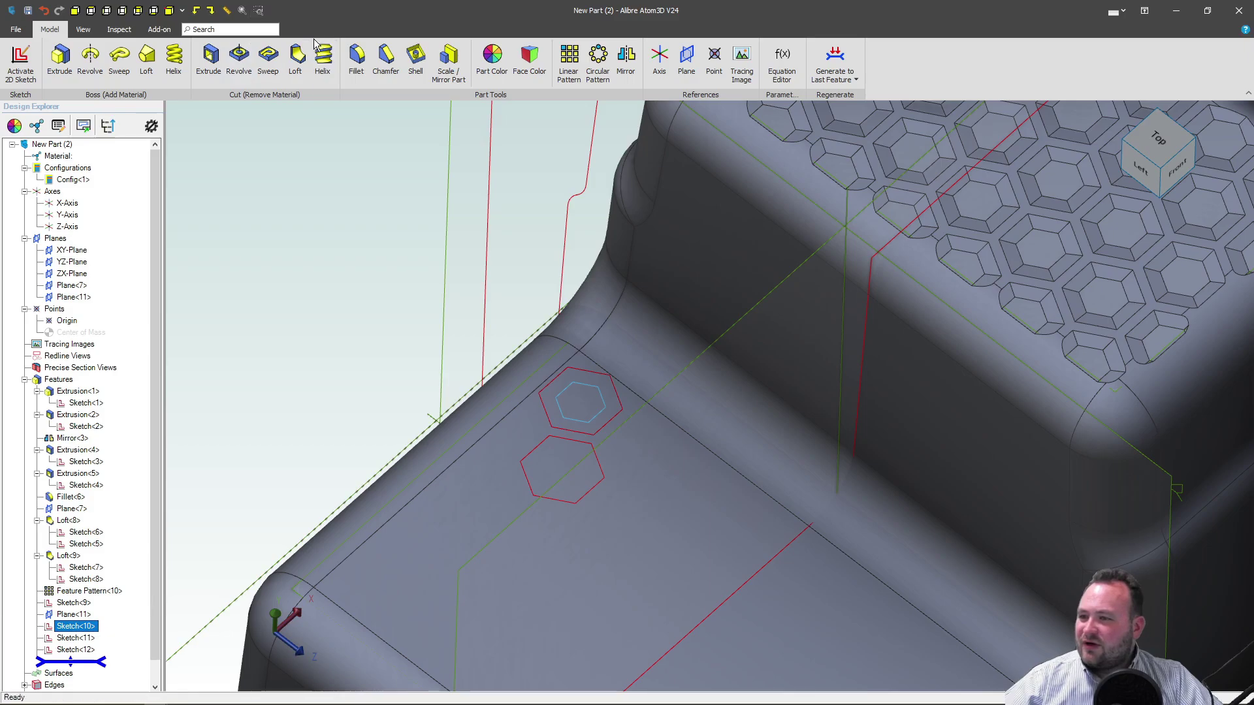
{"action": "left_click", "coordinate": [295, 59]}
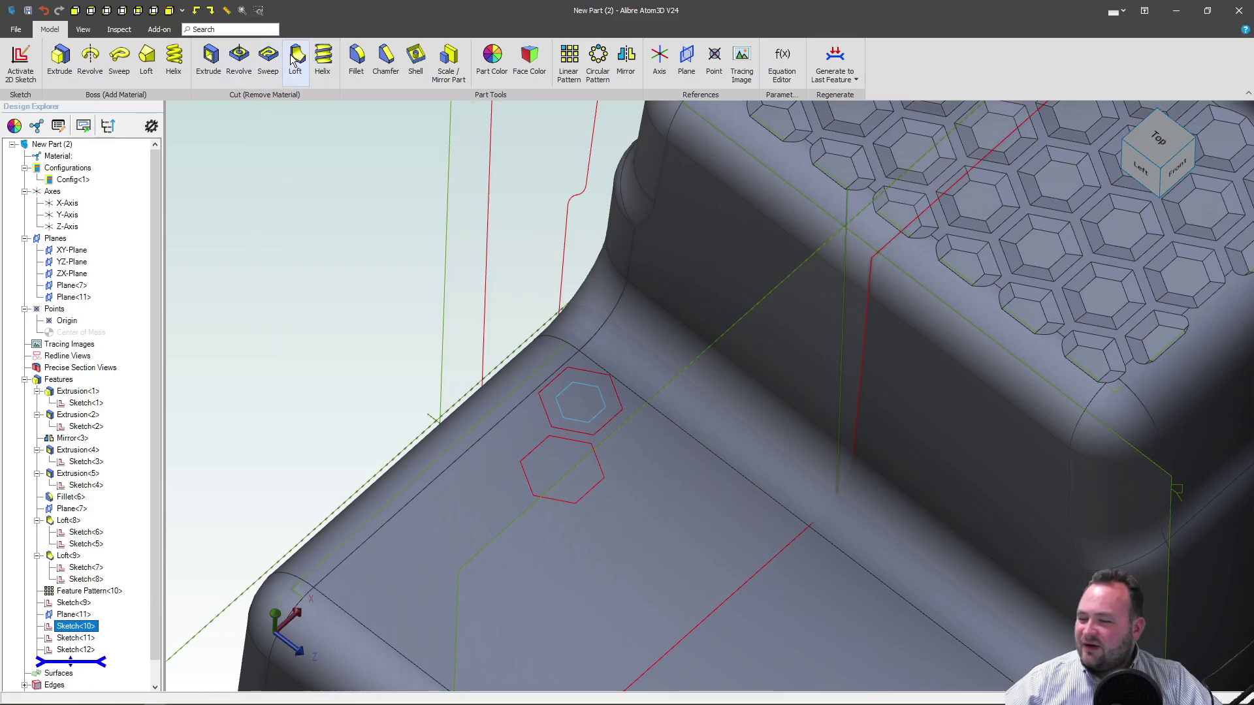
{"action": "left_click", "coordinate": [79, 639]}
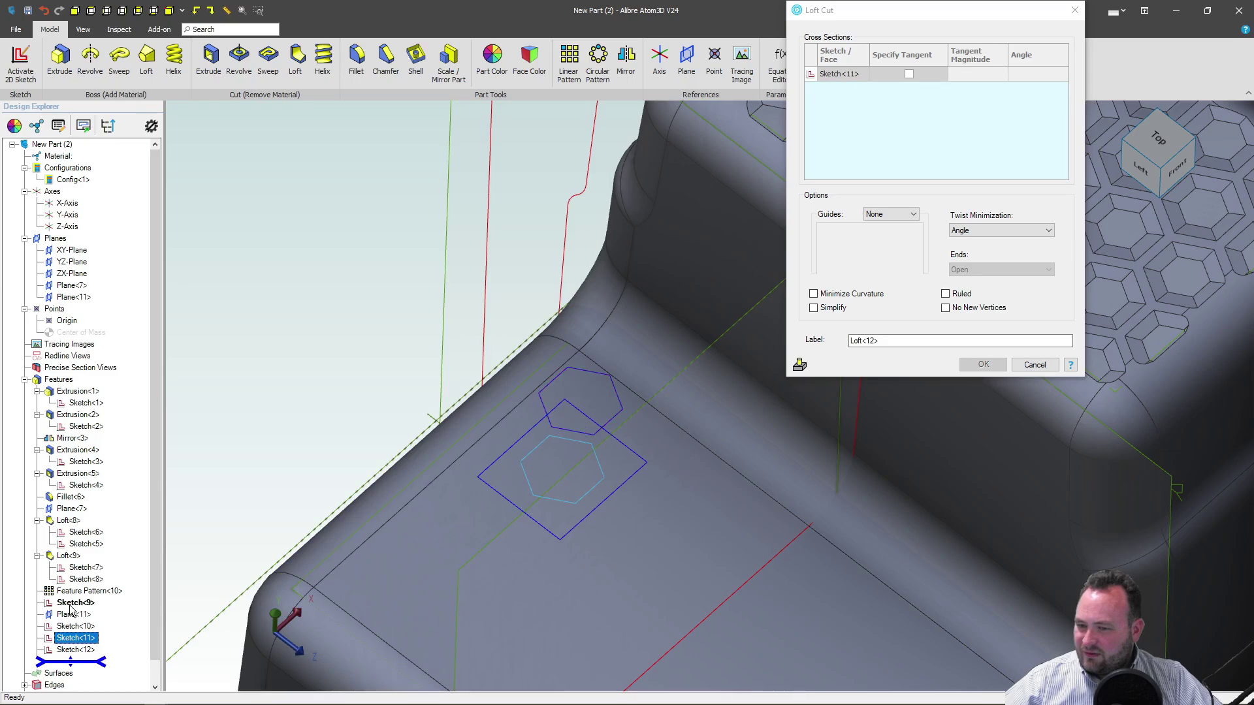
{"action": "left_click", "coordinate": [70, 604]}
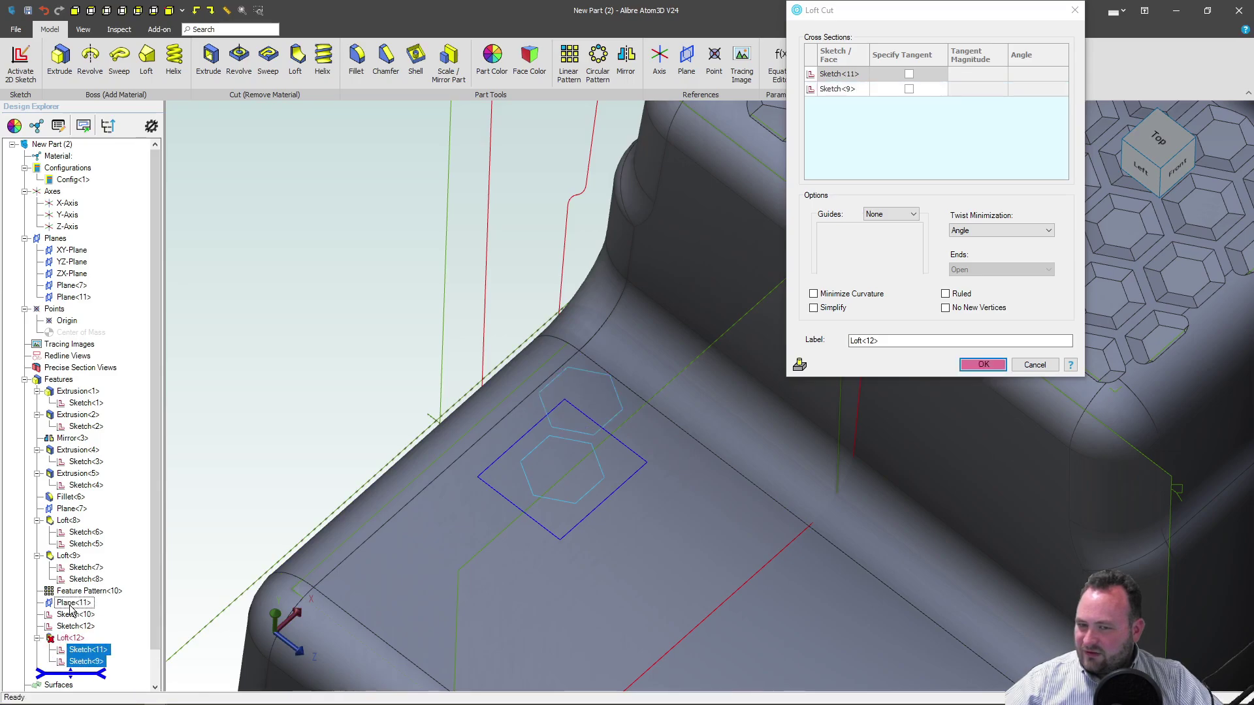
{"action": "left_click", "coordinate": [889, 150]}
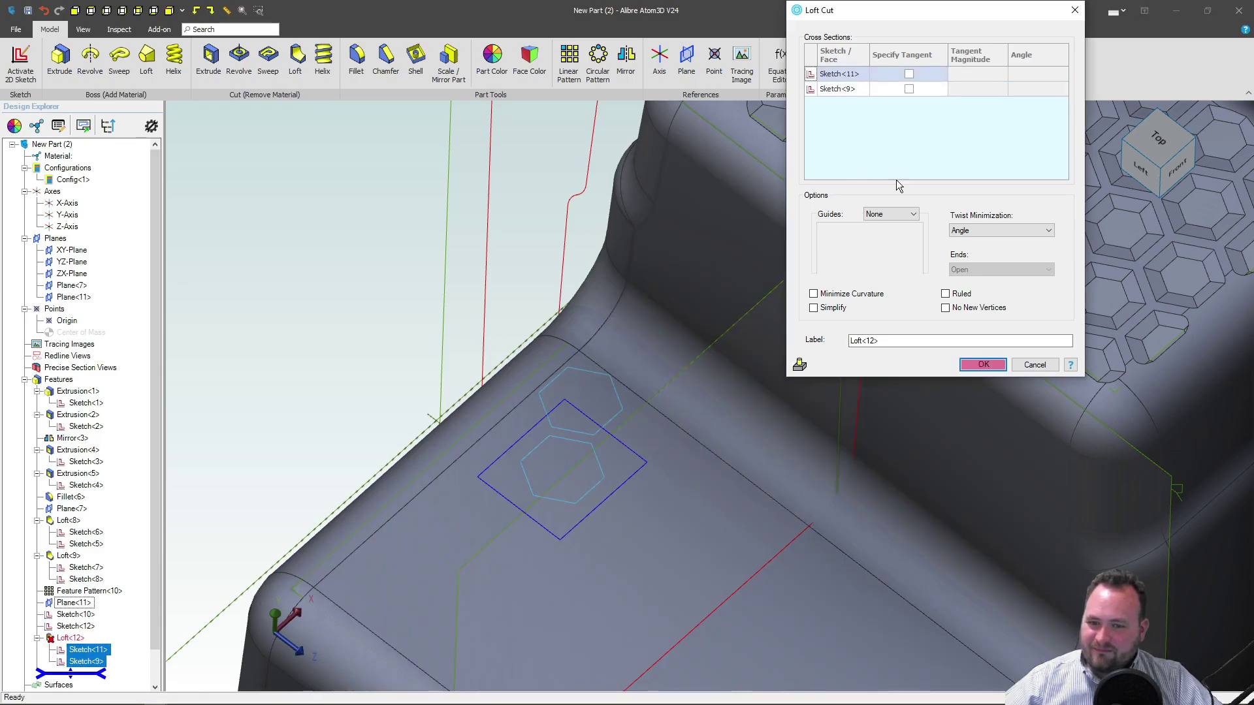
{"action": "left_click", "coordinate": [1030, 368]}
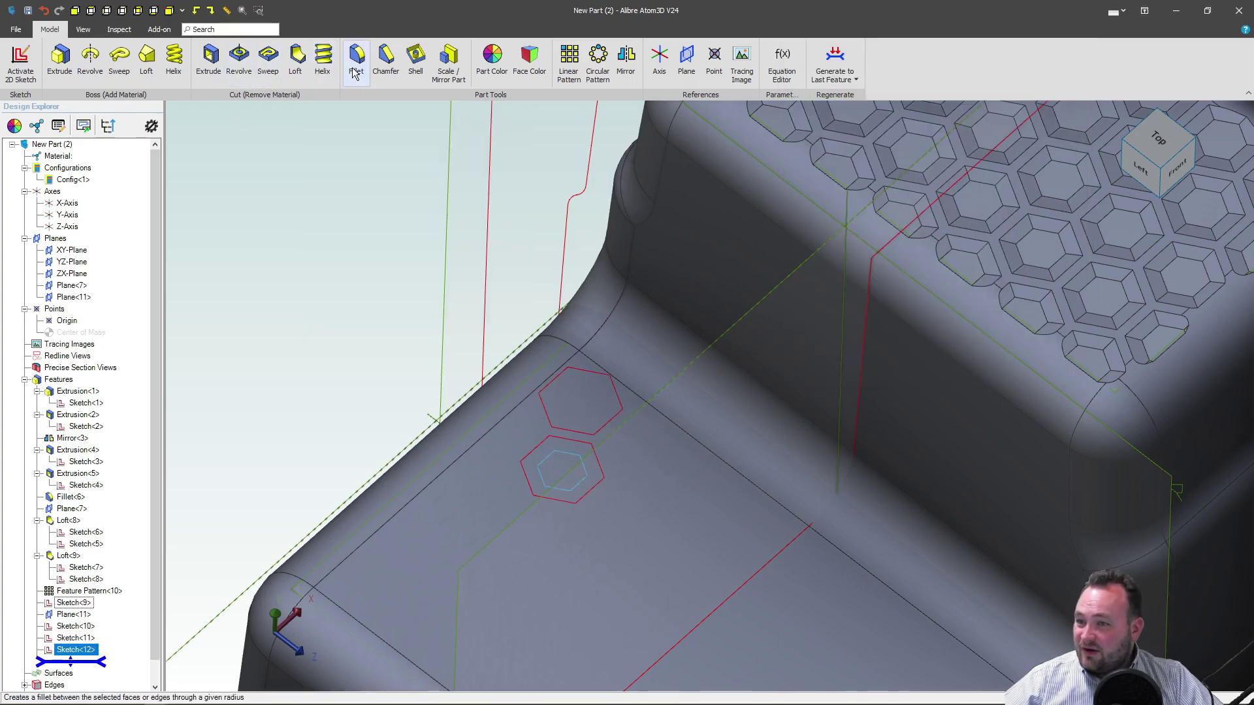
Loft-cut between Sketch<9> and Sketch<10> to form the first tapered hexagonal recess on the lower surface.
{"action": "left_click", "coordinate": [298, 59]}
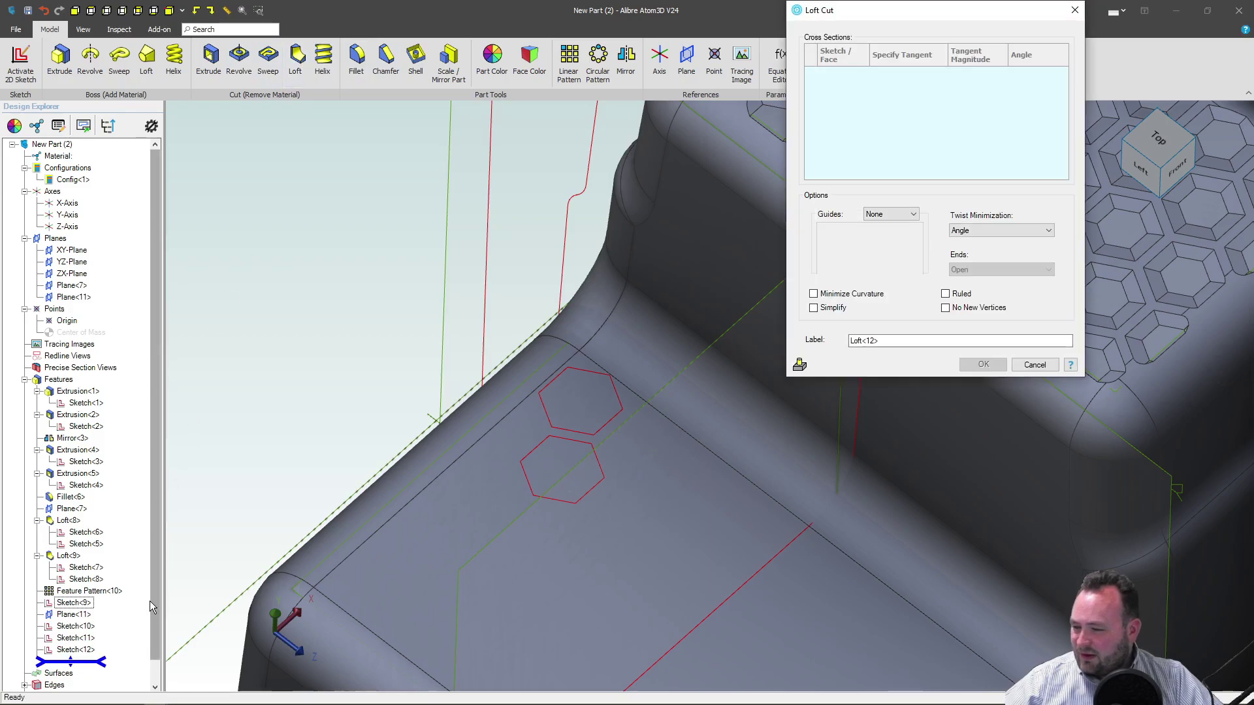
{"action": "left_click", "coordinate": [73, 603]}
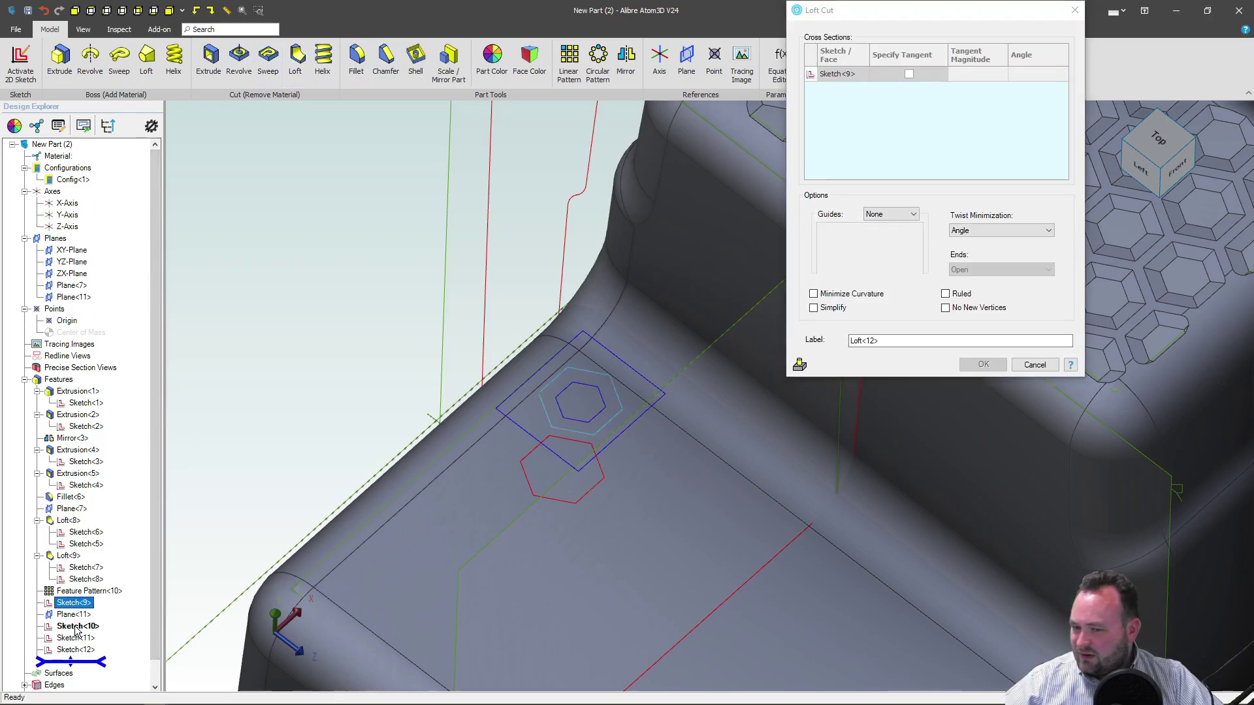
{"action": "left_click", "coordinate": [78, 626]}
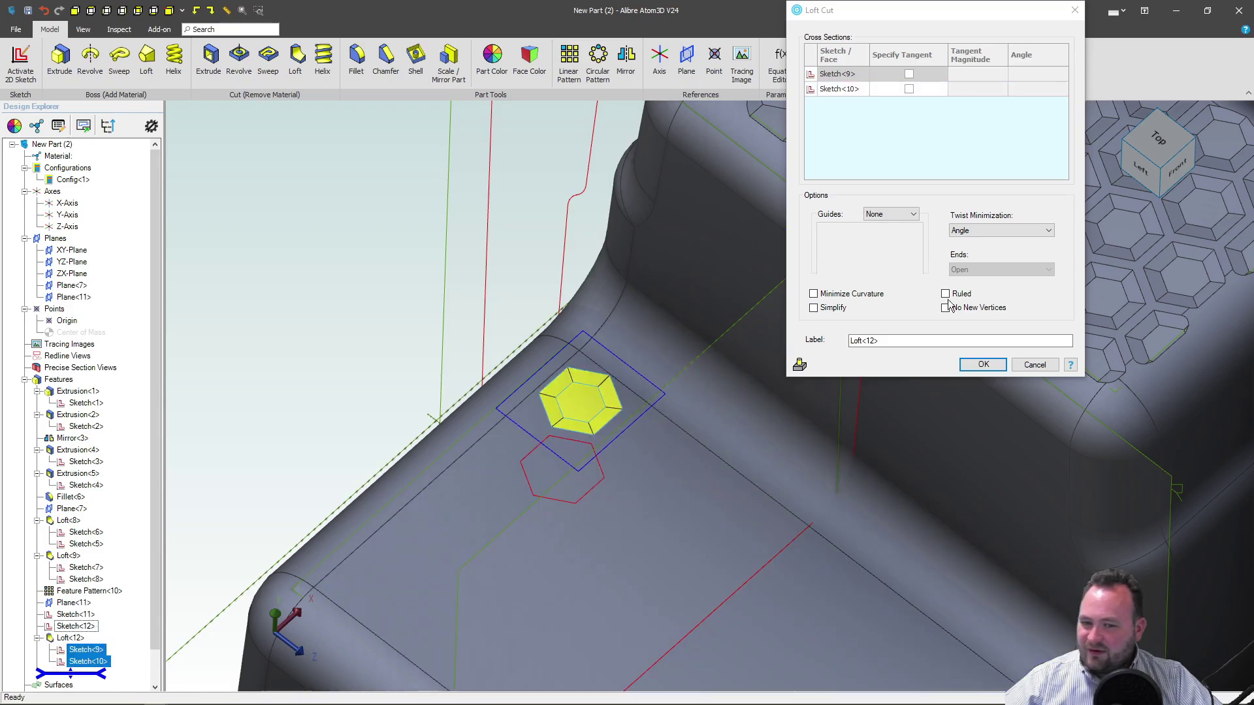
{"action": "left_click", "coordinate": [983, 365]}
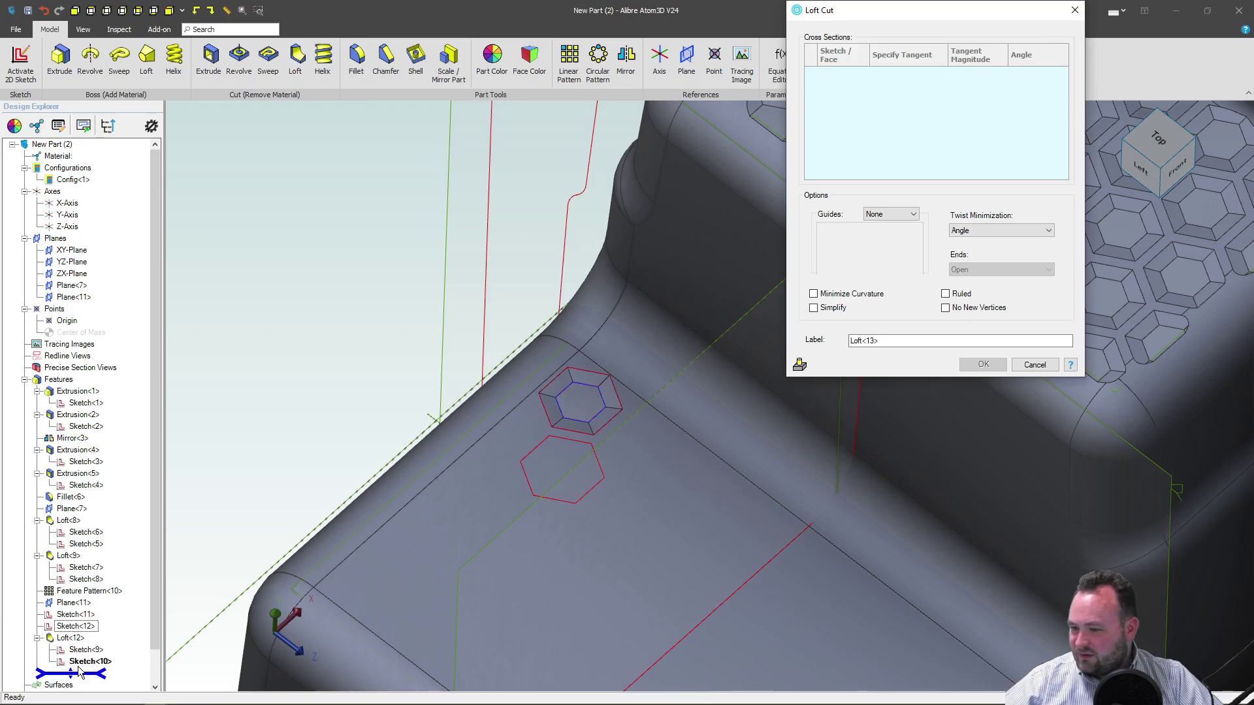
Loft-cut between Sketch<11> and Sketch<12> to form the adjacent tapered hexagonal recess on the lower surface.
{"action": "scroll", "coordinate": [78, 663], "scroll_direction": "down", "scroll_amount": 1}
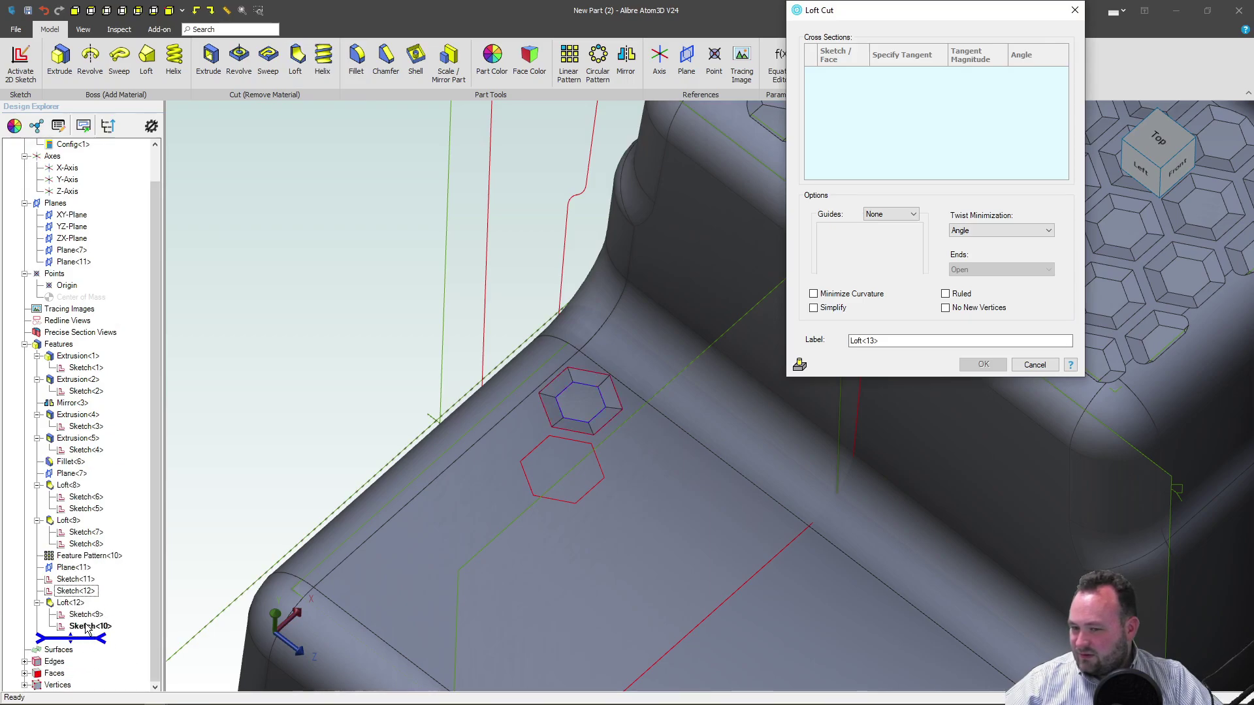
{"action": "left_click", "coordinate": [67, 580]}
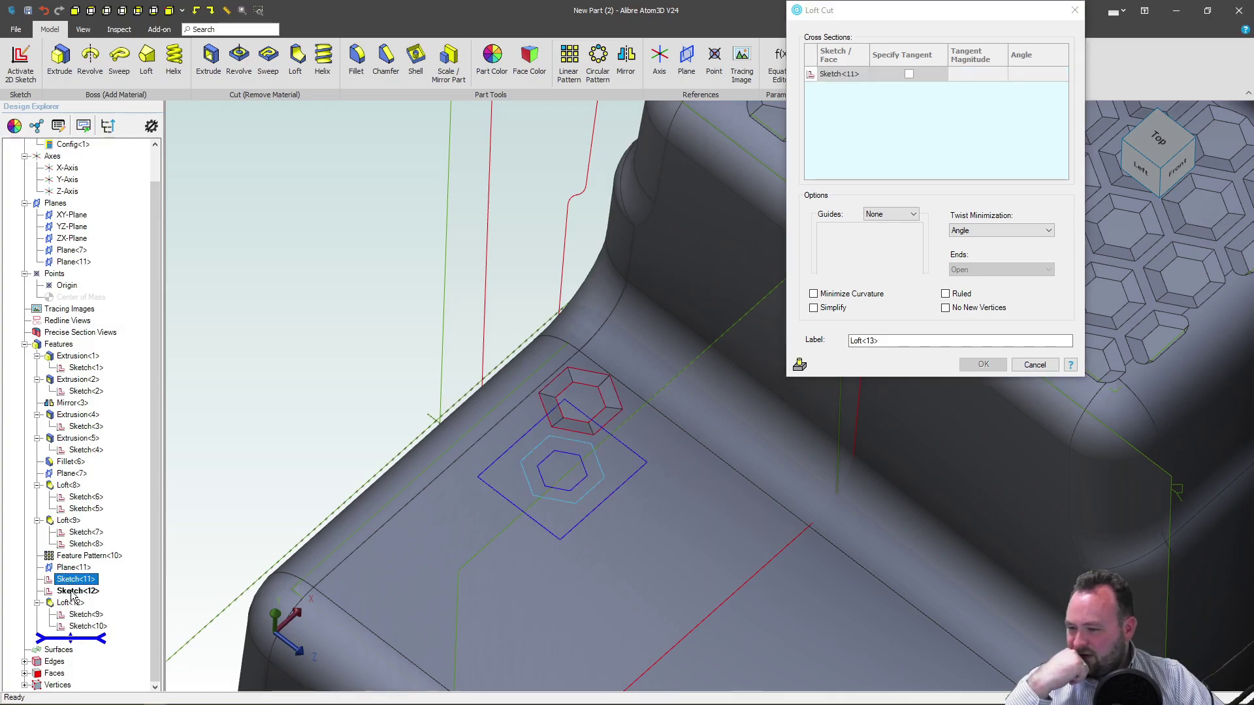
{"action": "left_click", "coordinate": [72, 592]}
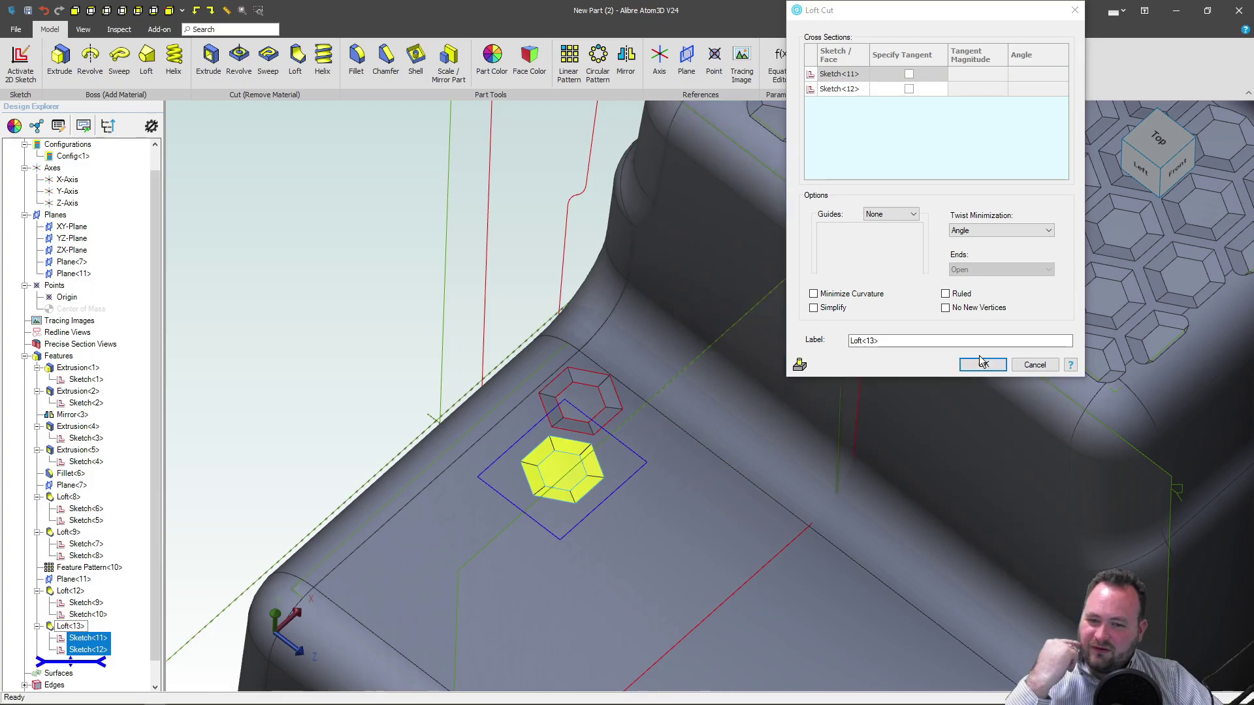
{"action": "left_click", "coordinate": [981, 364]}
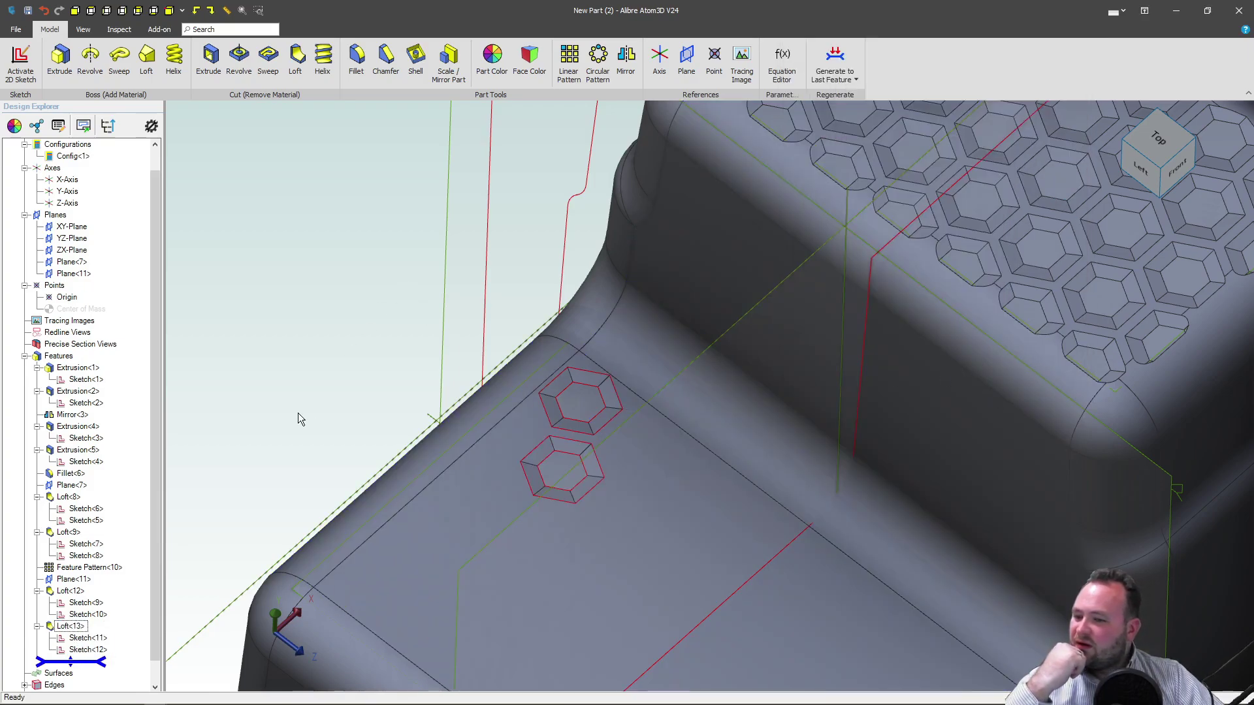
Reorder Feature Pattern<10> to the end of the feature history, after Loft<13>.
{"action": "scroll", "coordinate": [736, 482], "scroll_direction": "down", "scroll_amount": 5}
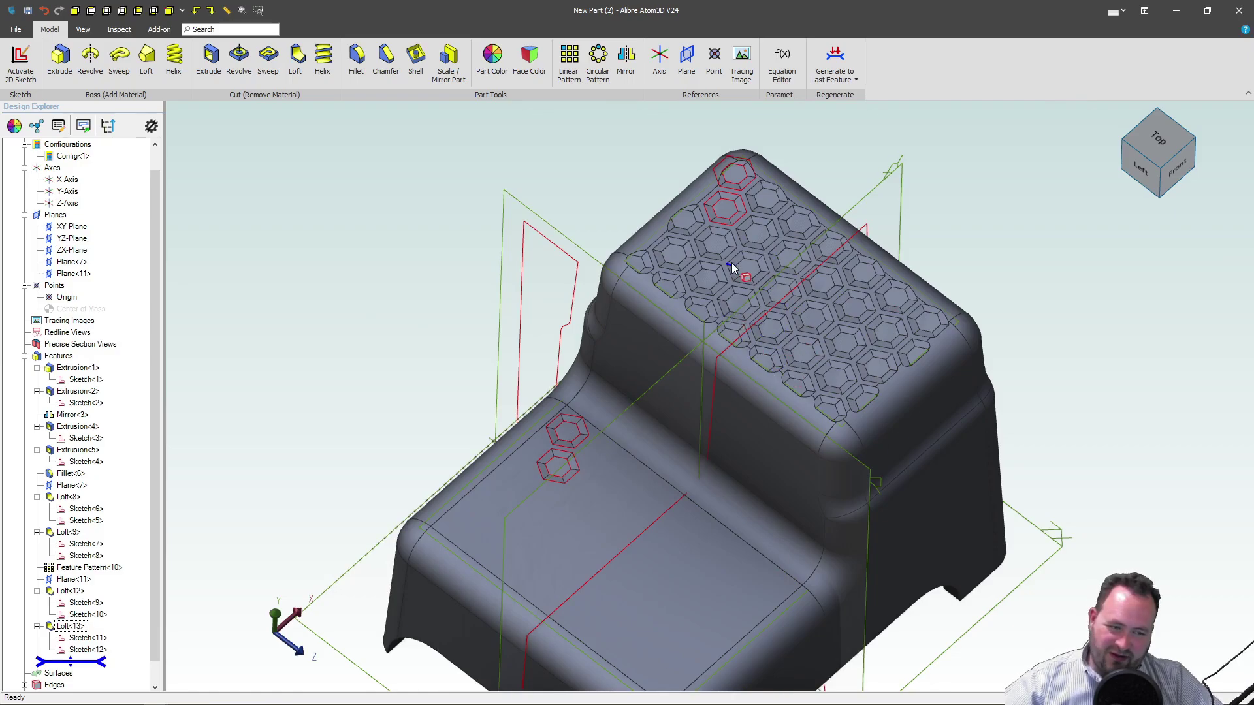
{"action": "middle_click_drag", "start_coordinate": [731, 286], "coordinate": [739, 321]}
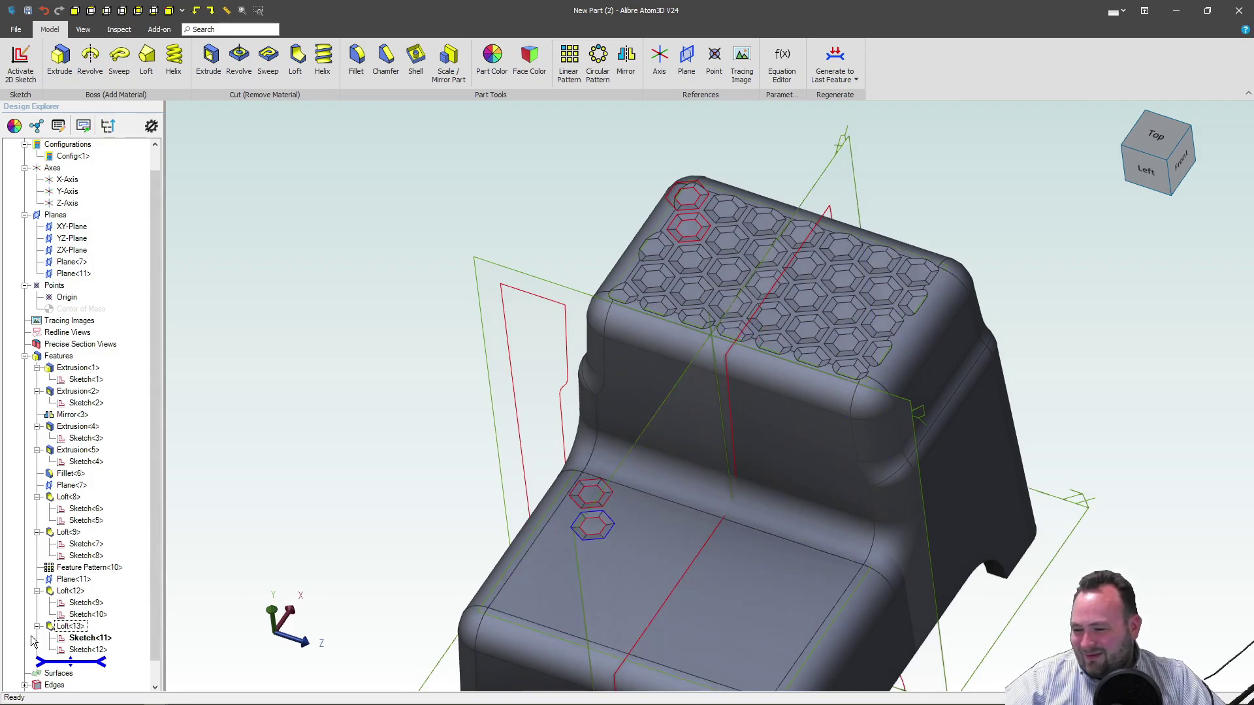
{"action": "left_click", "coordinate": [81, 567]}
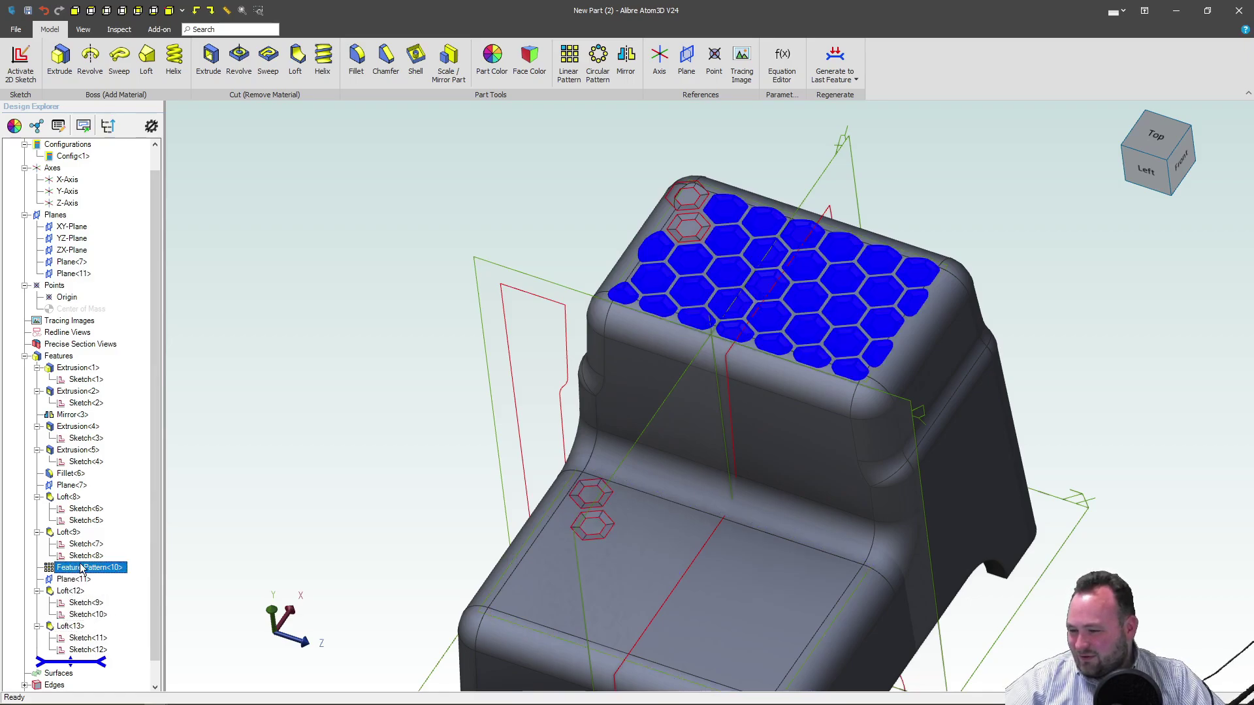
{"action": "left_click_drag", "start_coordinate": [82, 569], "coordinate": [81, 655]}
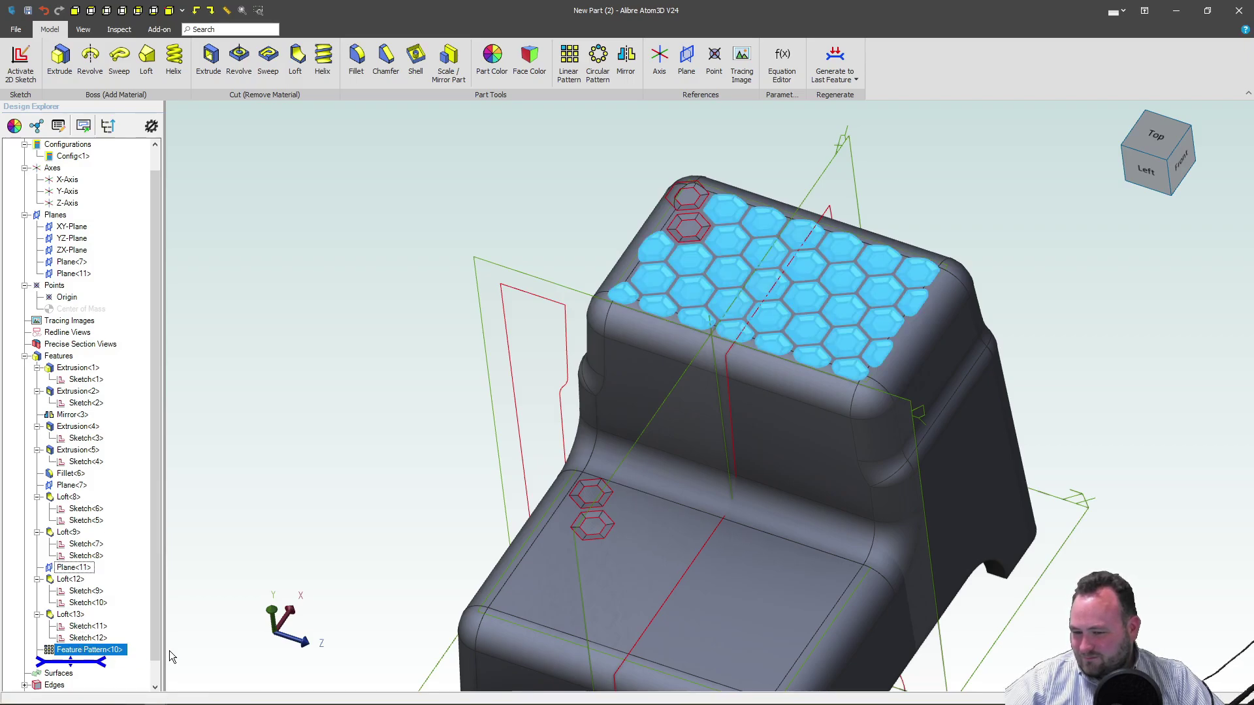
Edit Feature Pattern<10> to also include the two lower-surface recesses, Loft<12> and Loft<13>.
{"action": "right_click", "coordinate": [78, 658]}
{"action": "left_click", "coordinate": [105, 660]}
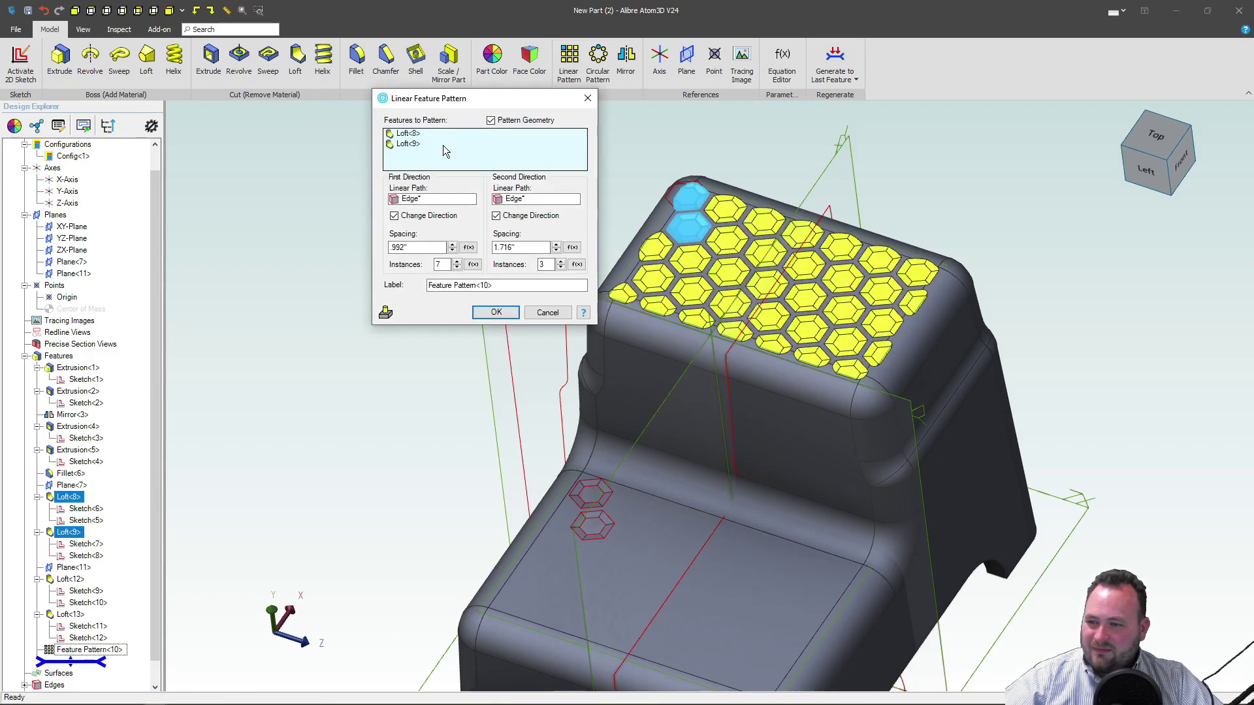
{"action": "left_click", "coordinate": [590, 500]}
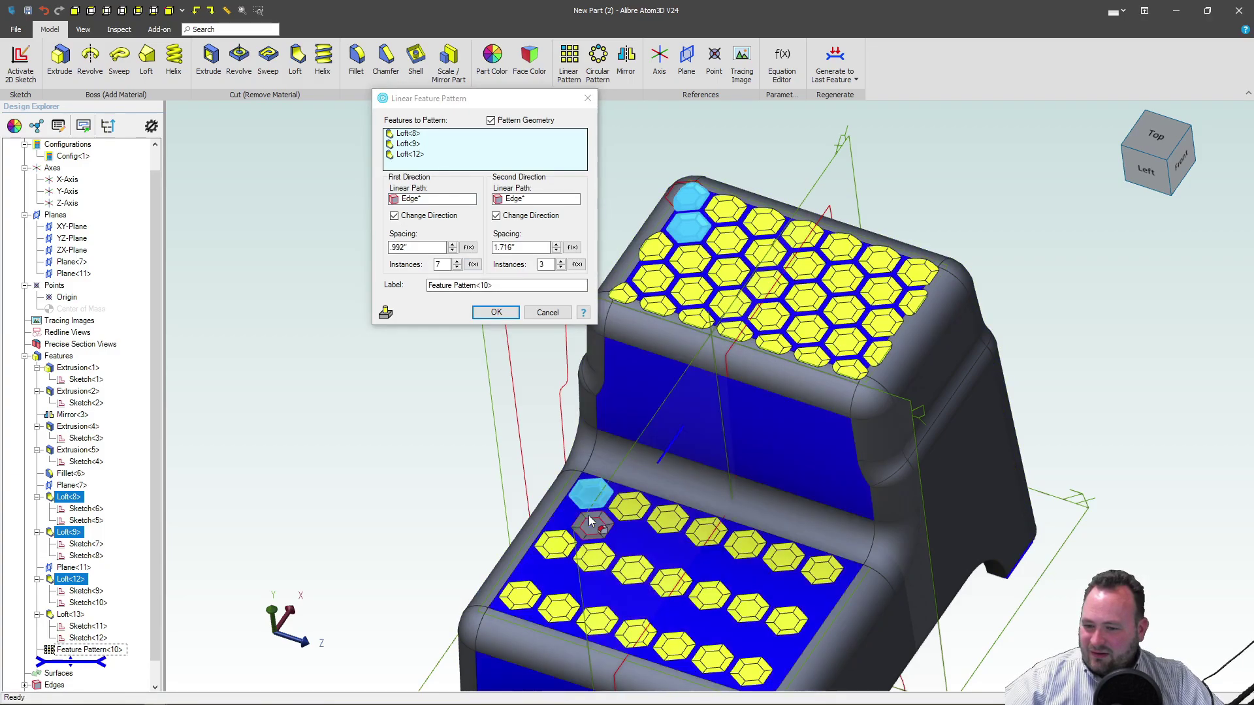
{"action": "left_click", "coordinate": [588, 519]}
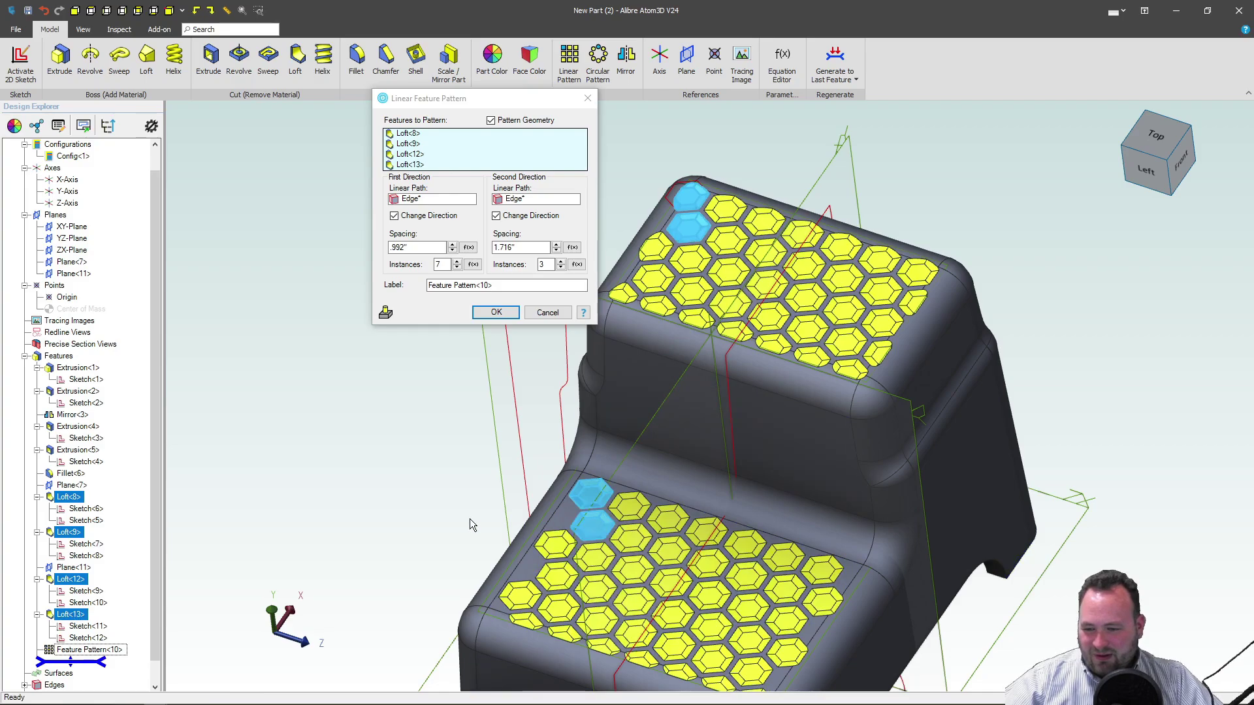
{"action": "mouse_move", "coordinate": [444, 537]}
{"action": "middle_mouse_down"}
{"action": "mouse_move", "coordinate": [436, 528]}
{"action": "mouse_move", "coordinate": [447, 566]}
{"action": "mouse_move", "coordinate": [441, 546]}
{"action": "middle_mouse_up"}
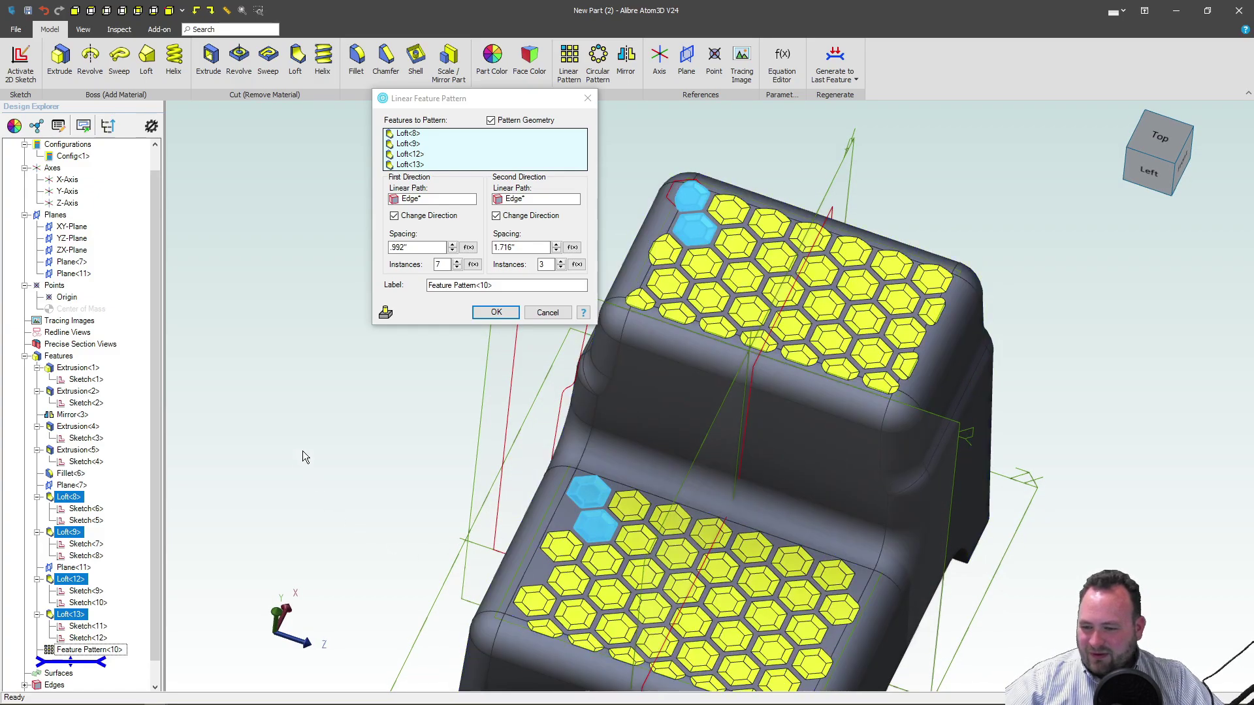
{"action": "left_click", "coordinate": [497, 312]}
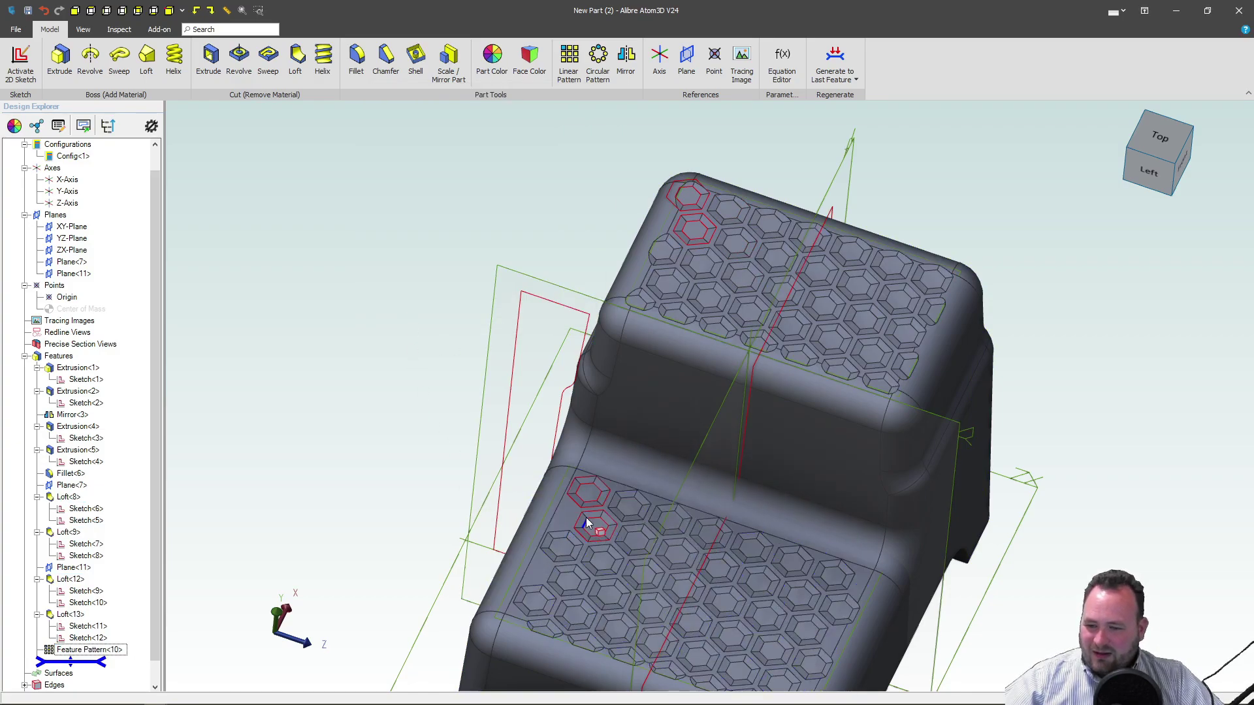
{"action": "scroll", "coordinate": [586, 518], "scroll_direction": "up", "scroll_amount": 2}
{"action": "scroll", "coordinate": [586, 518], "scroll_direction": "up", "scroll_amount": 2}
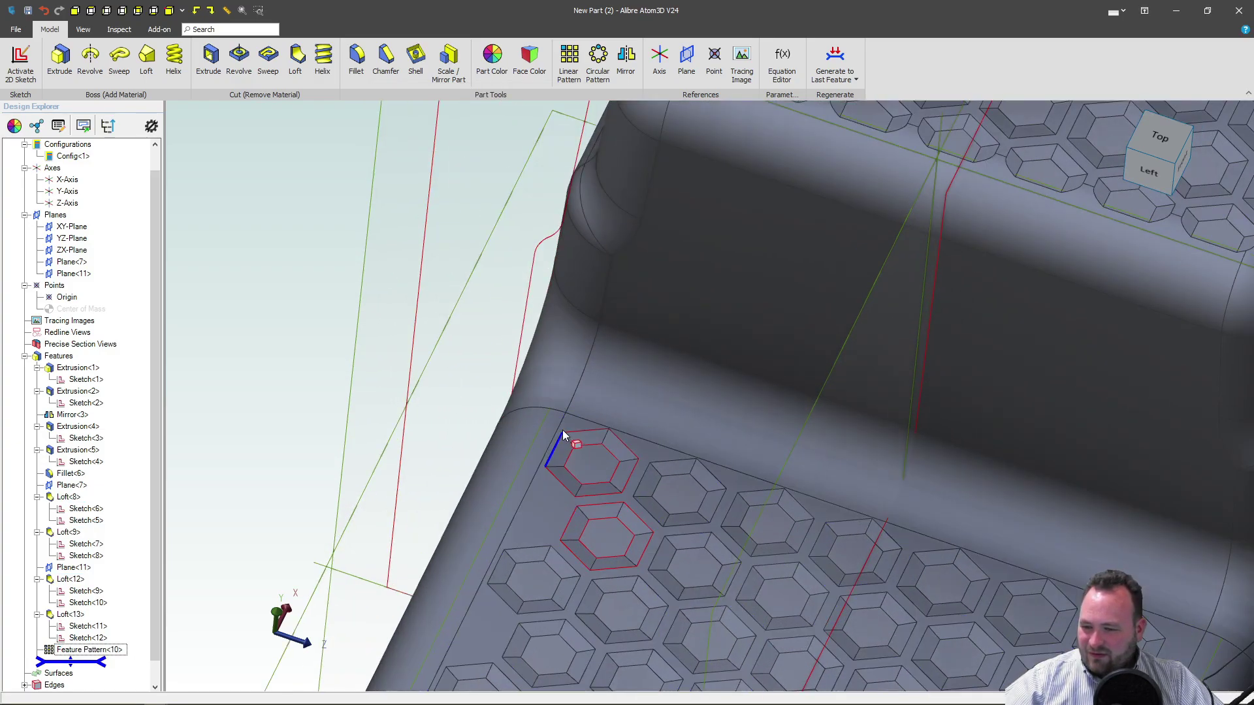
{"action": "left_click", "coordinate": [579, 431]}
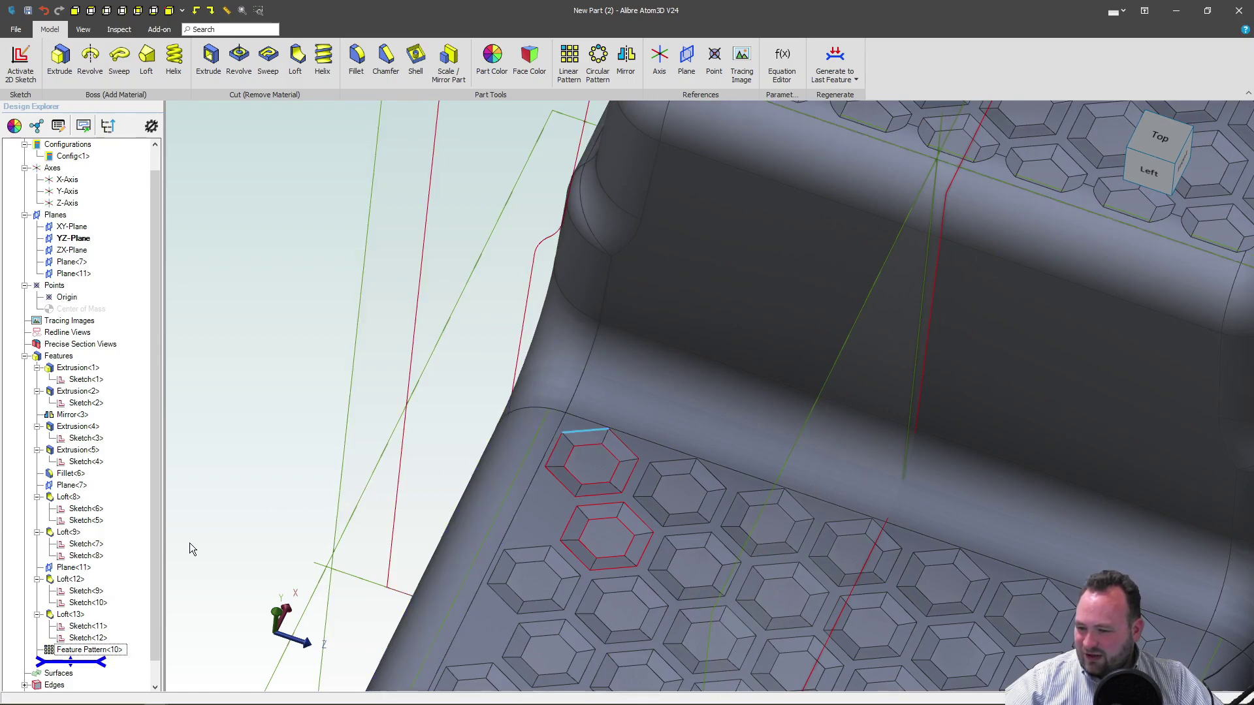
{"action": "left_click", "coordinate": [81, 627]}
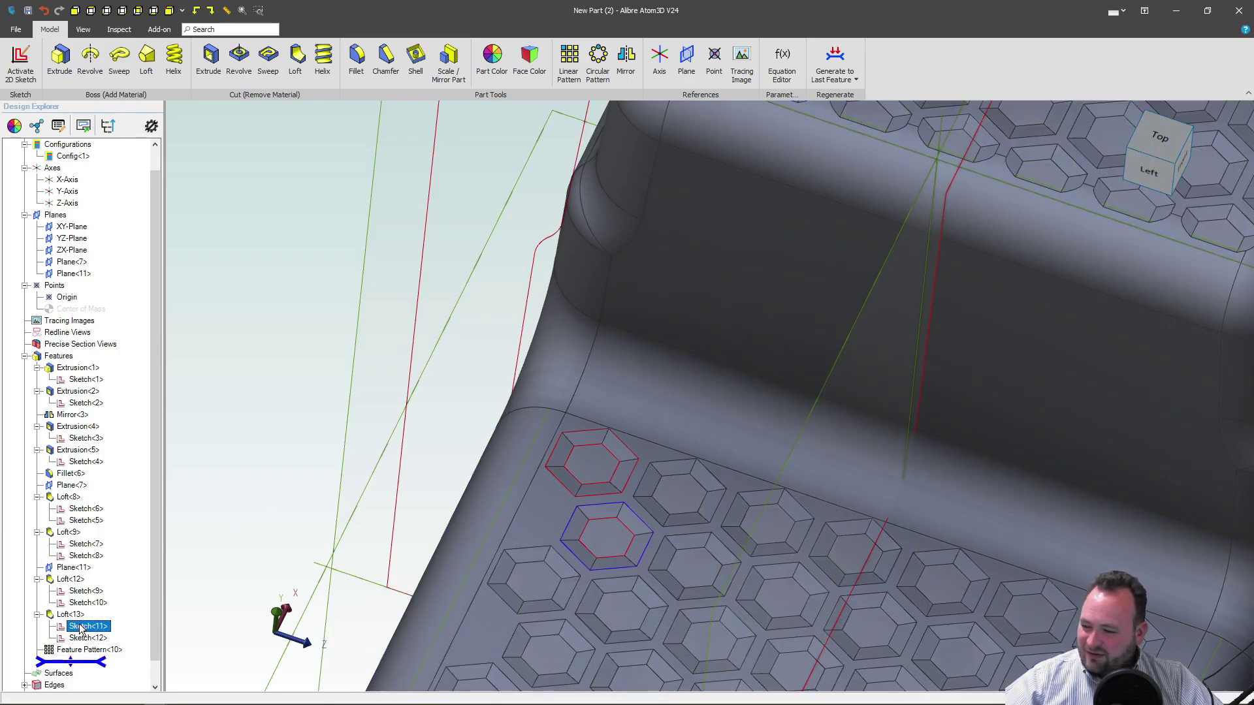
{"action": "left_click", "coordinate": [83, 591]}
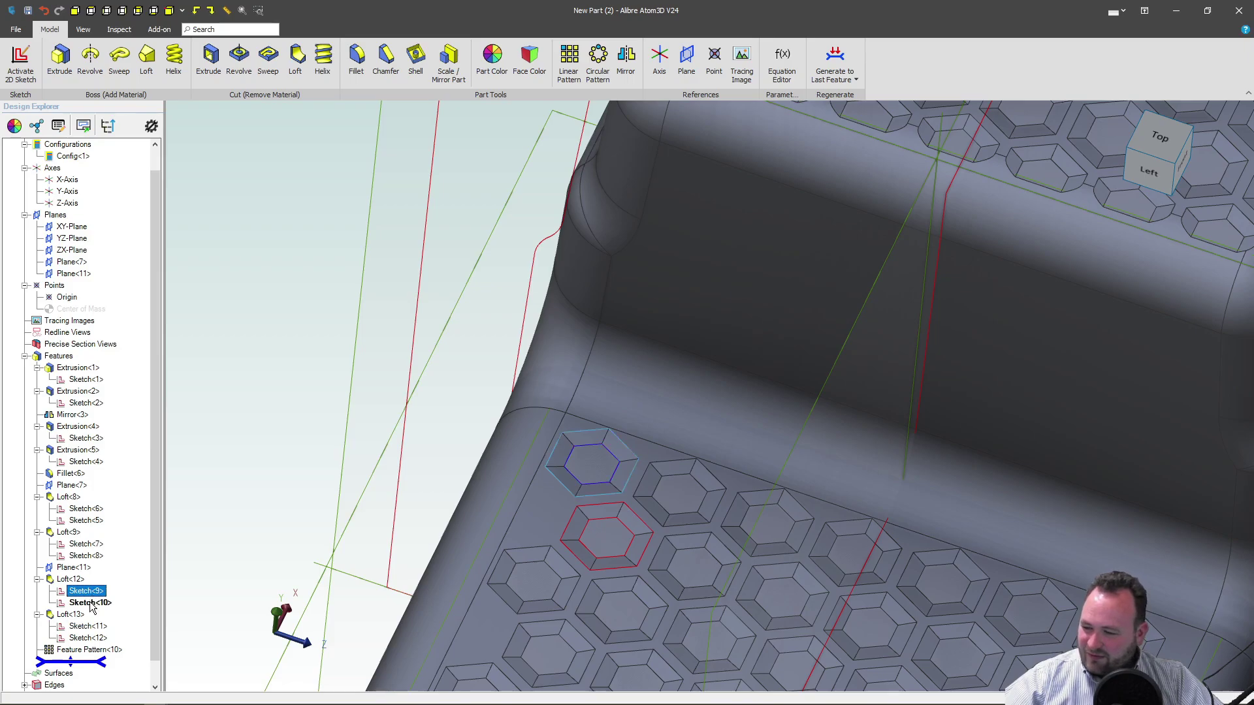
{"action": "left_click", "coordinate": [92, 603]}
{"action": "left_click", "coordinate": [89, 593]}
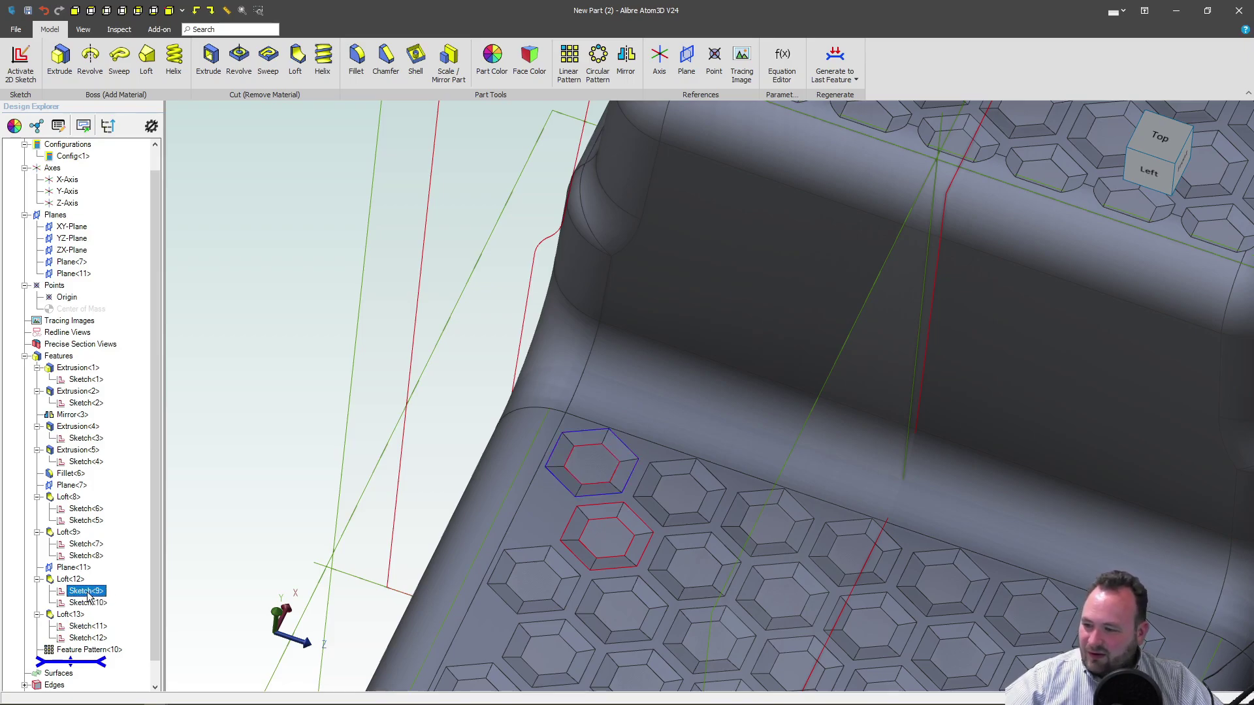
{"action": "right_click", "coordinate": [84, 603]}
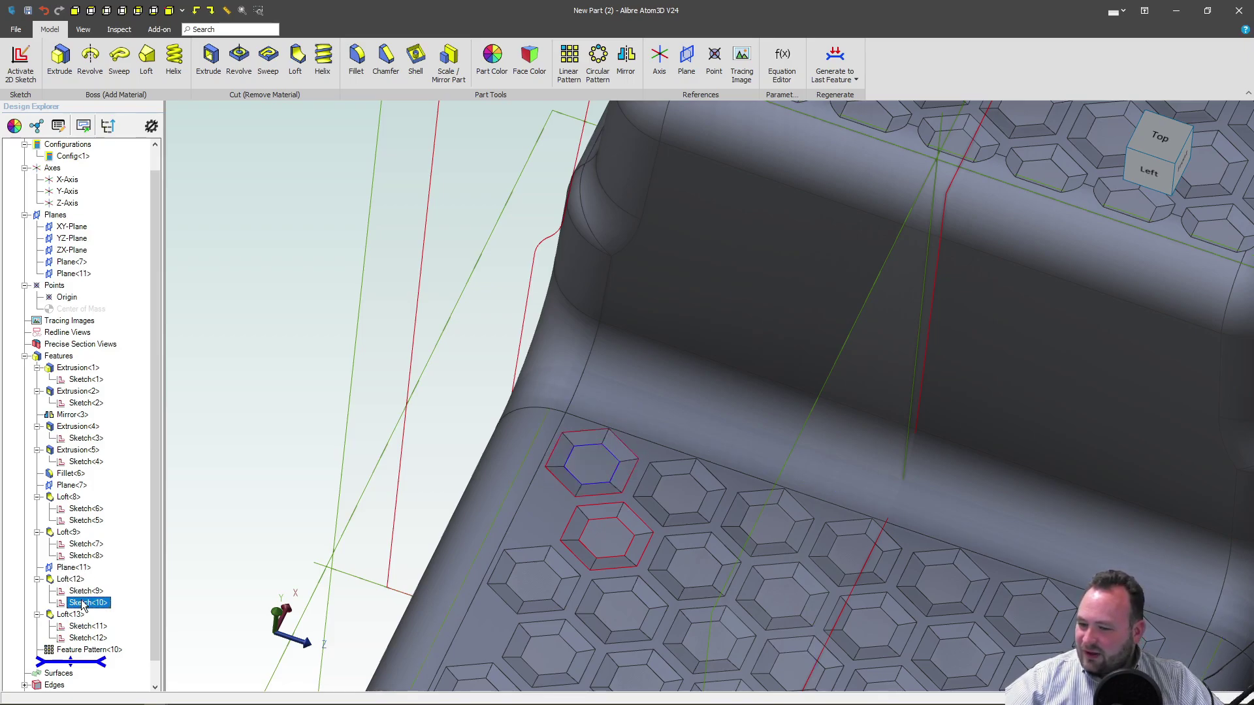
{"action": "left_click", "coordinate": [111, 608]}
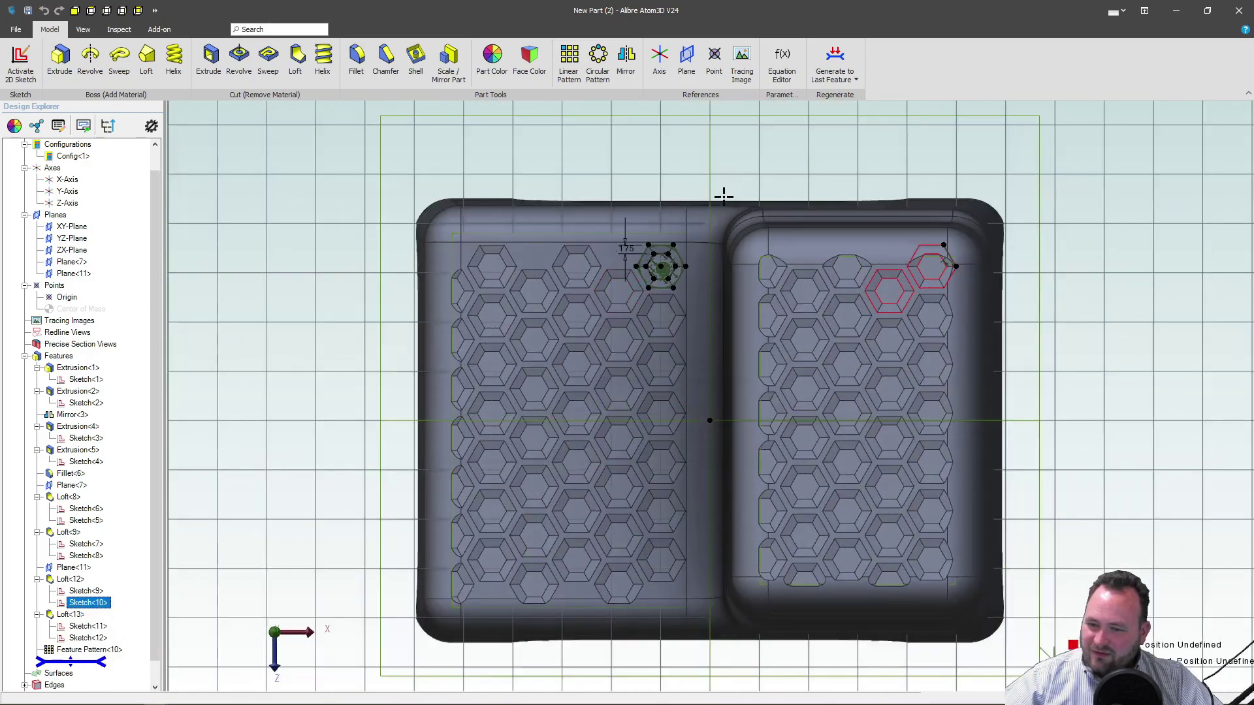
{"action": "scroll", "coordinate": [673, 199], "scroll_direction": "up", "scroll_amount": 5}
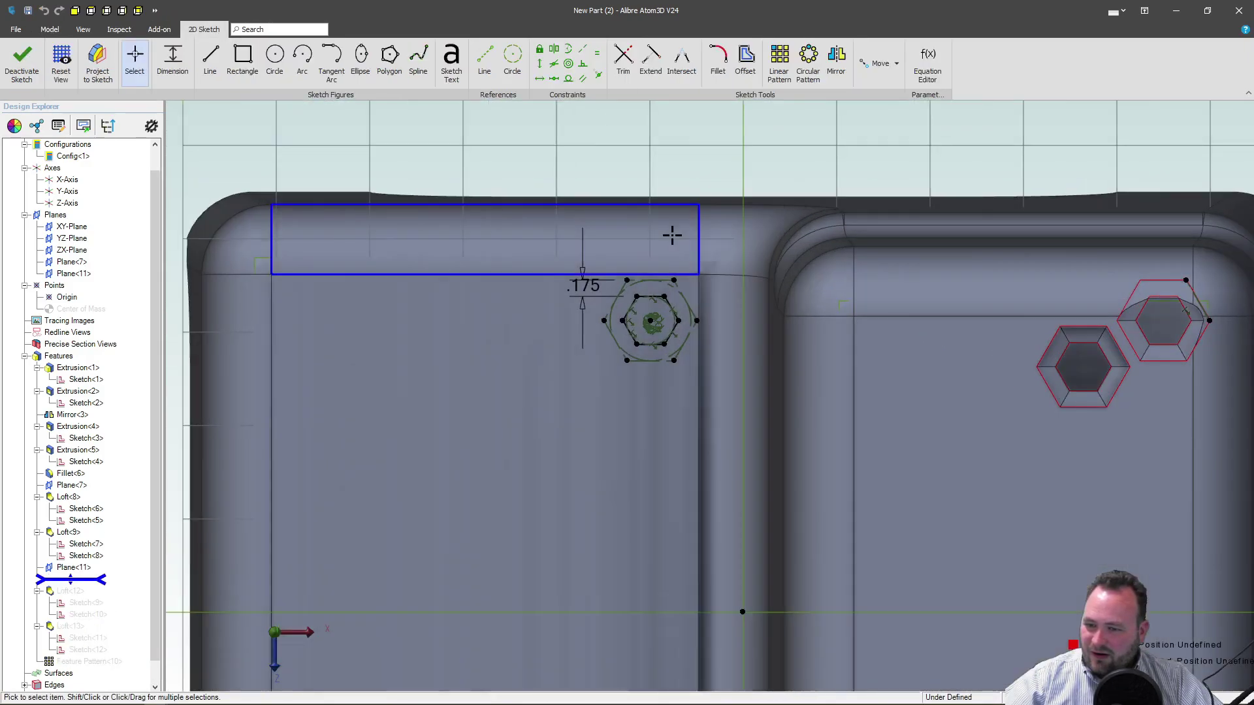
{"action": "scroll", "coordinate": [636, 177], "scroll_direction": "down", "scroll_amount": 1}
{"action": "left_click", "coordinate": [21, 62]}
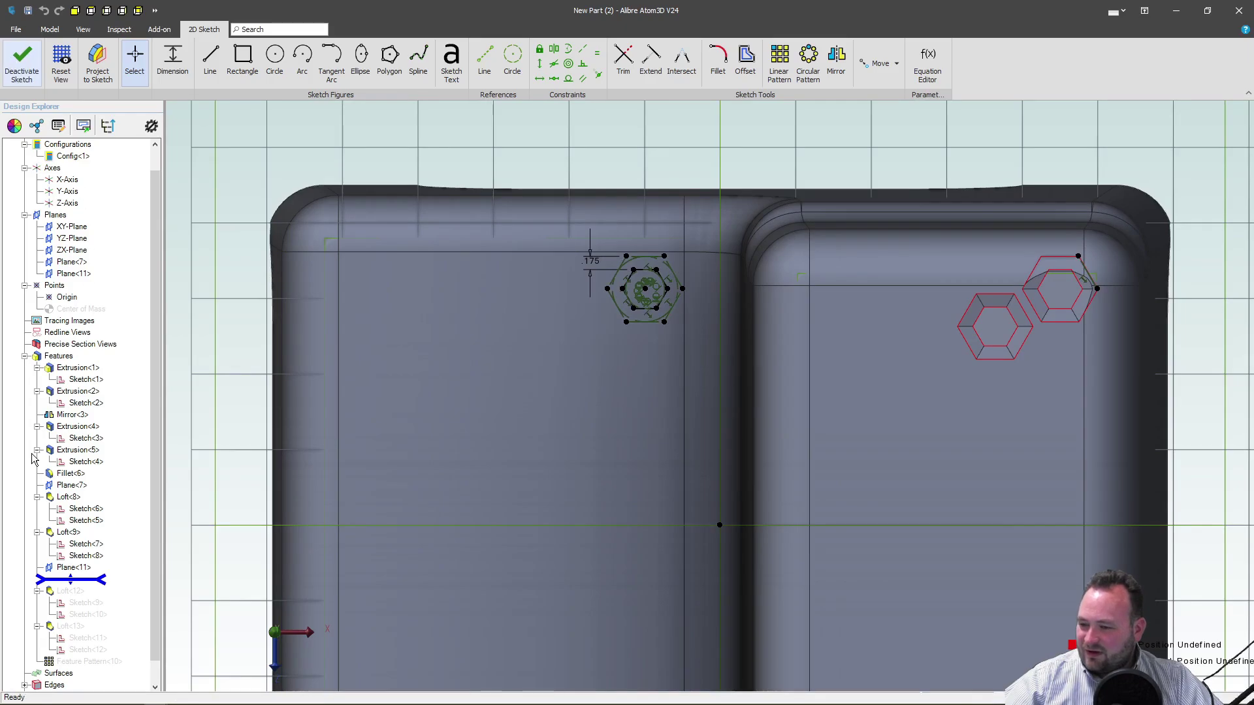
Edit Sketch<9> and move its whole hexagon by the centre straight towards the part's outer edge, overlapping the border of the lower flat face.
{"action": "left_click", "coordinate": [71, 580]}
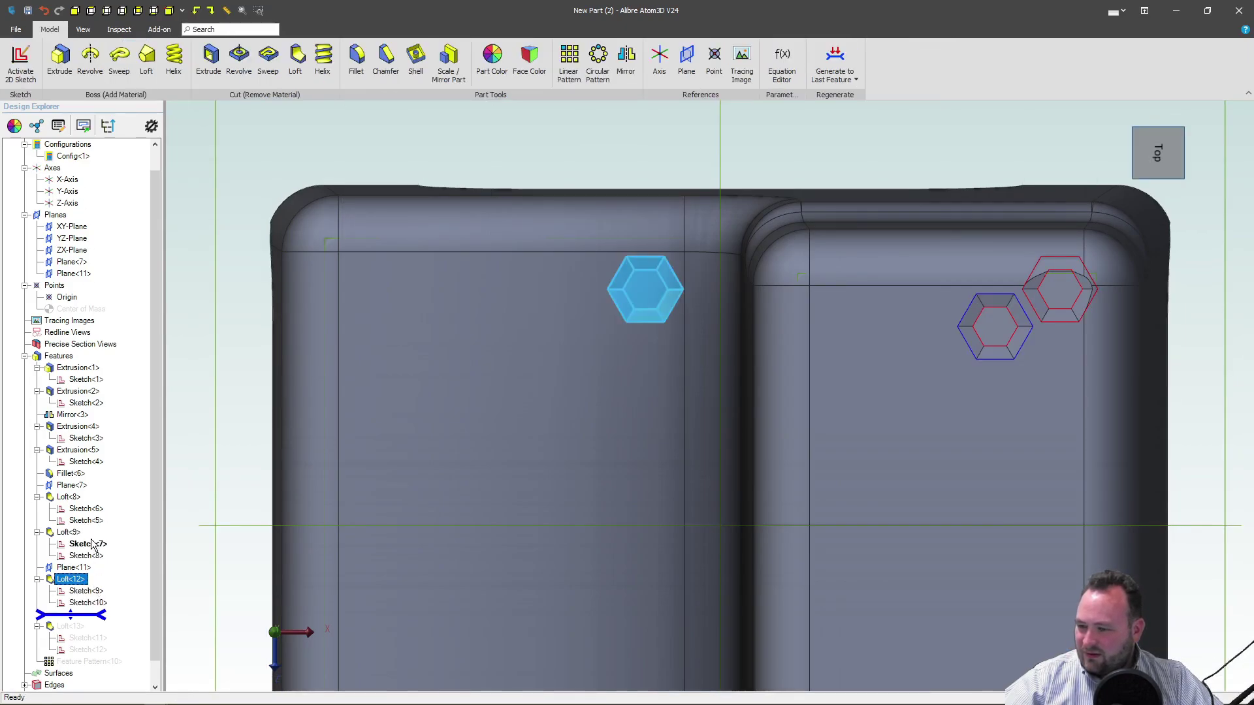
{"action": "left_click", "coordinate": [91, 544]}
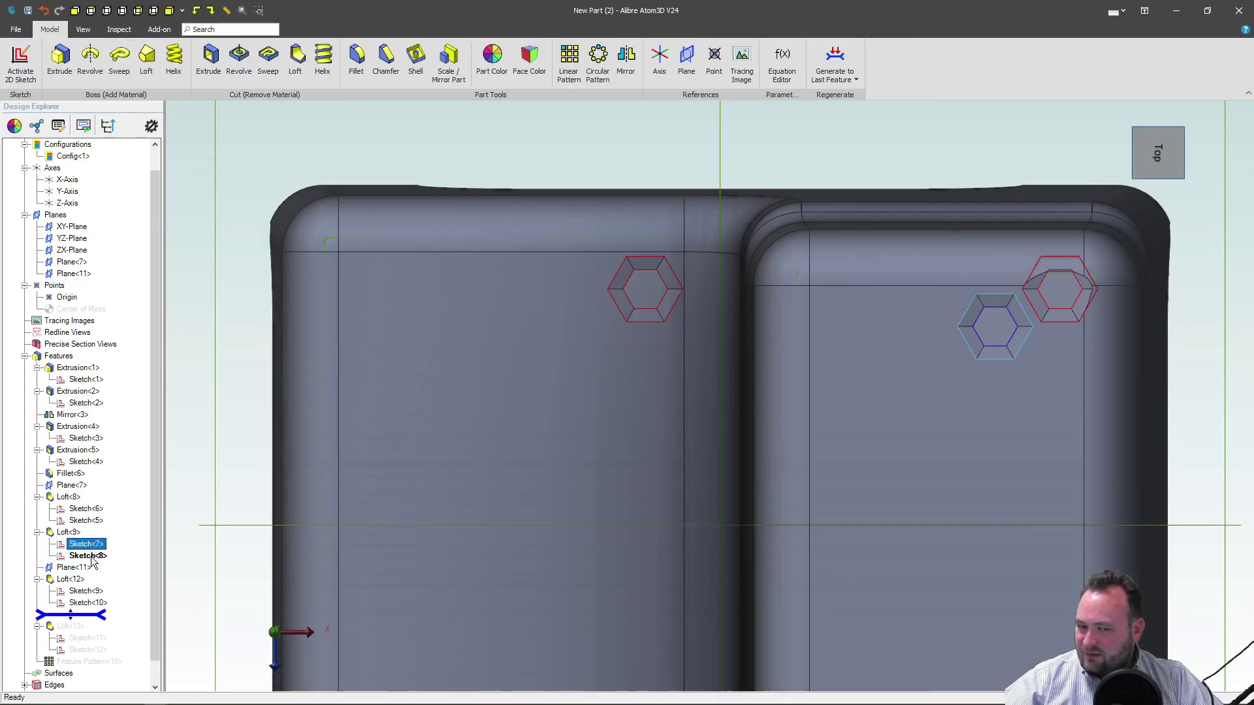
{"action": "left_click", "coordinate": [92, 555]}
{"action": "right_click", "coordinate": [90, 592]}
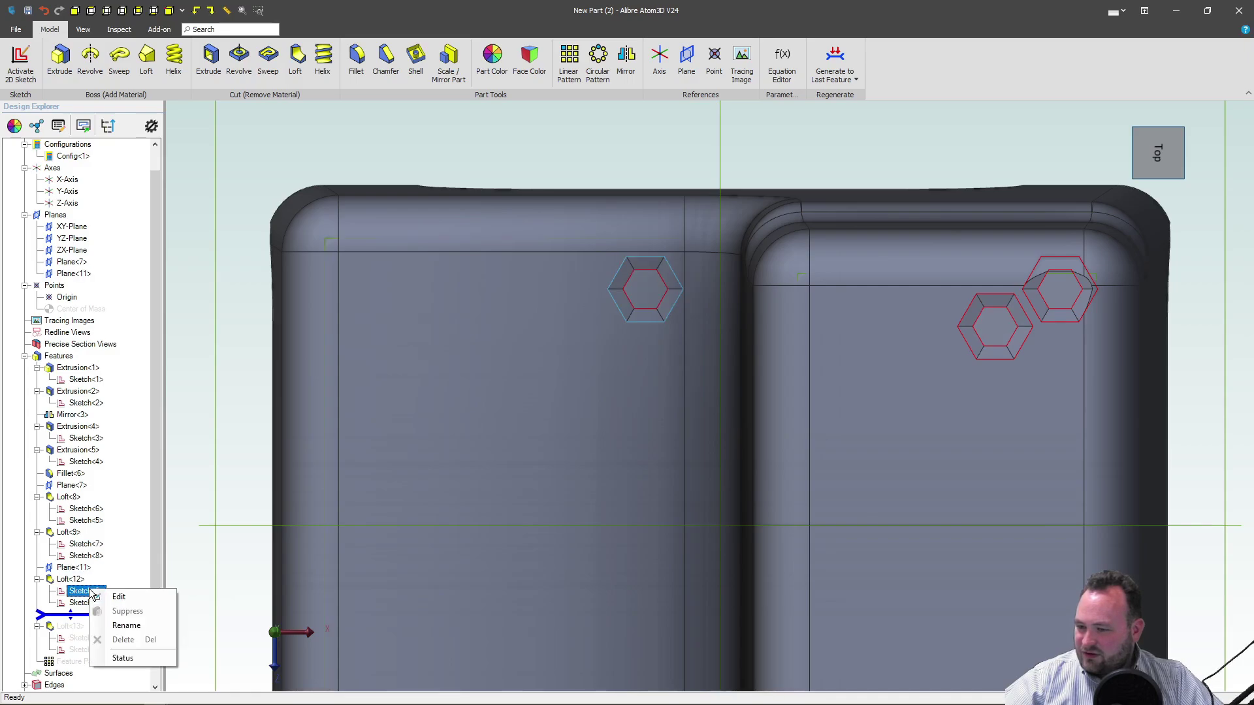
{"action": "left_click", "coordinate": [117, 597]}
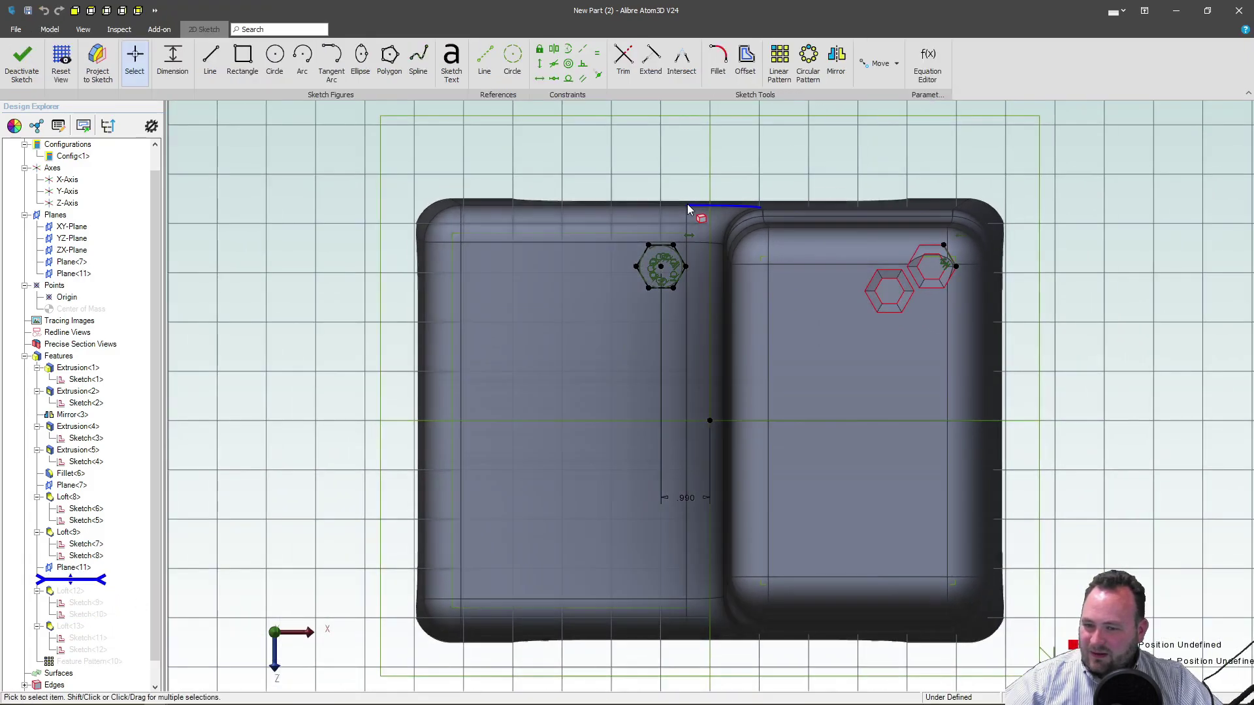
{"action": "scroll", "coordinate": [686, 216], "scroll_direction": "up", "scroll_amount": 5}
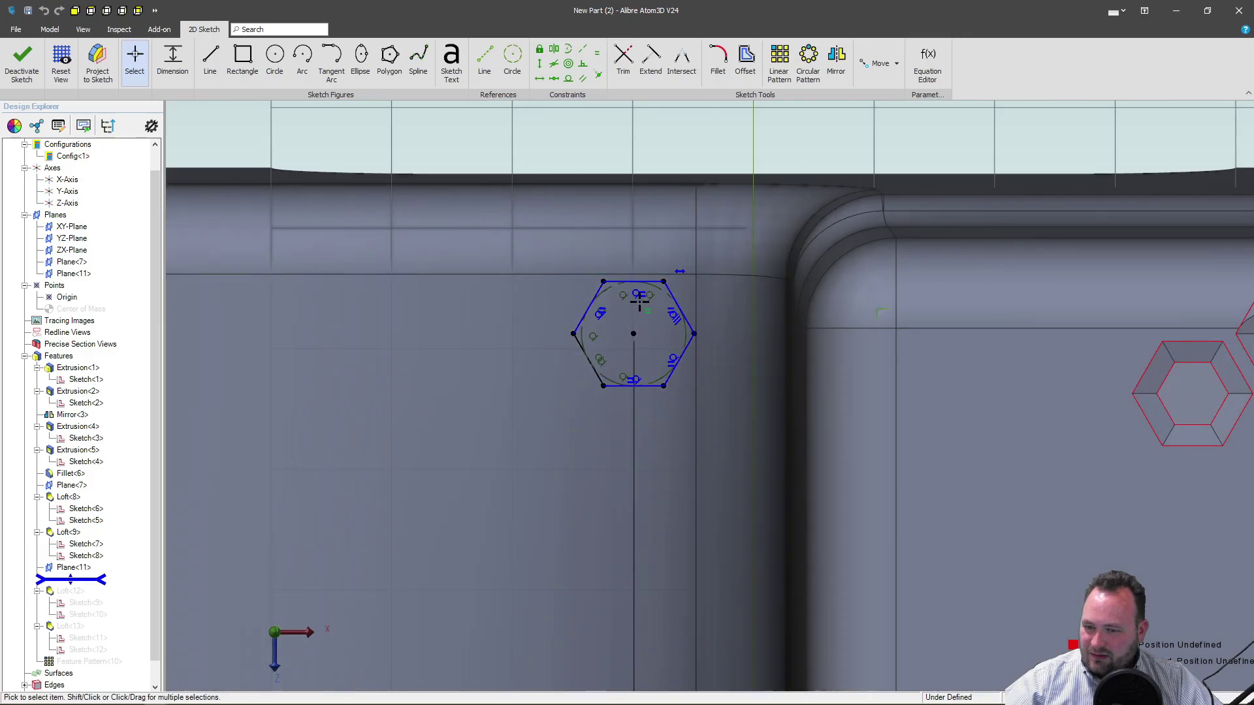
{"action": "scroll", "coordinate": [663, 289], "scroll_direction": "down", "scroll_amount": 6}
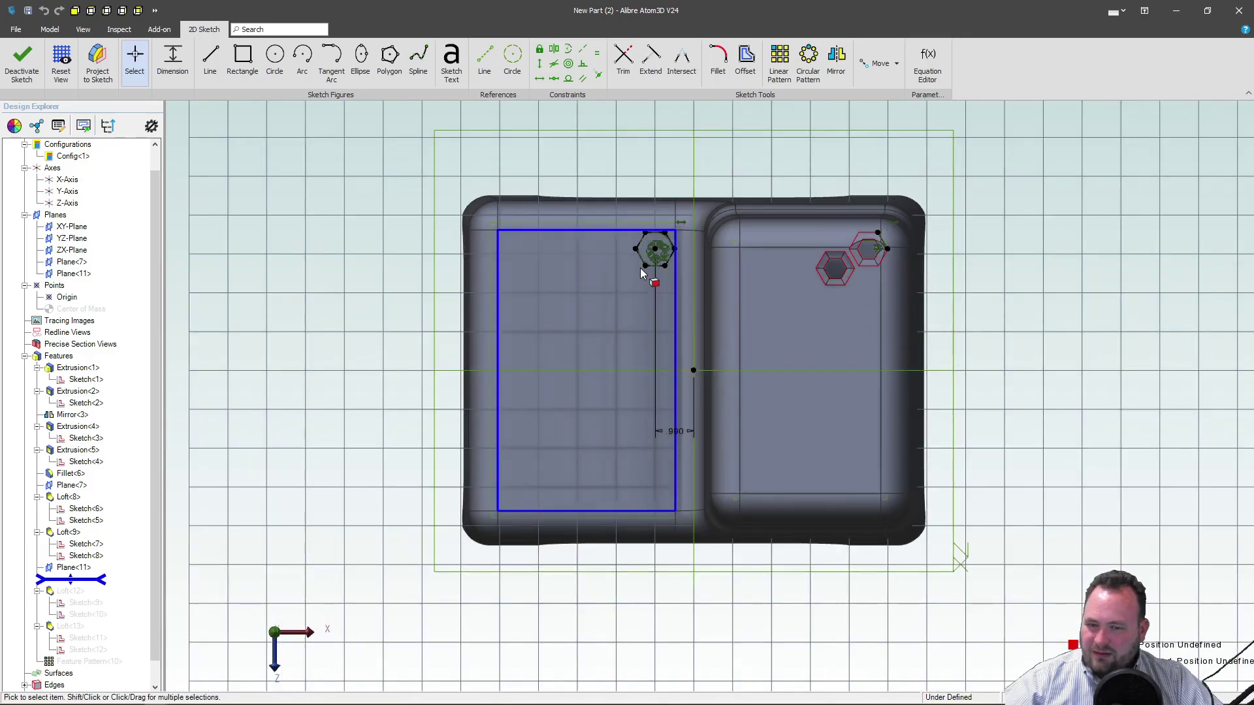
{"action": "scroll", "coordinate": [660, 248], "scroll_direction": "up", "scroll_amount": 5}
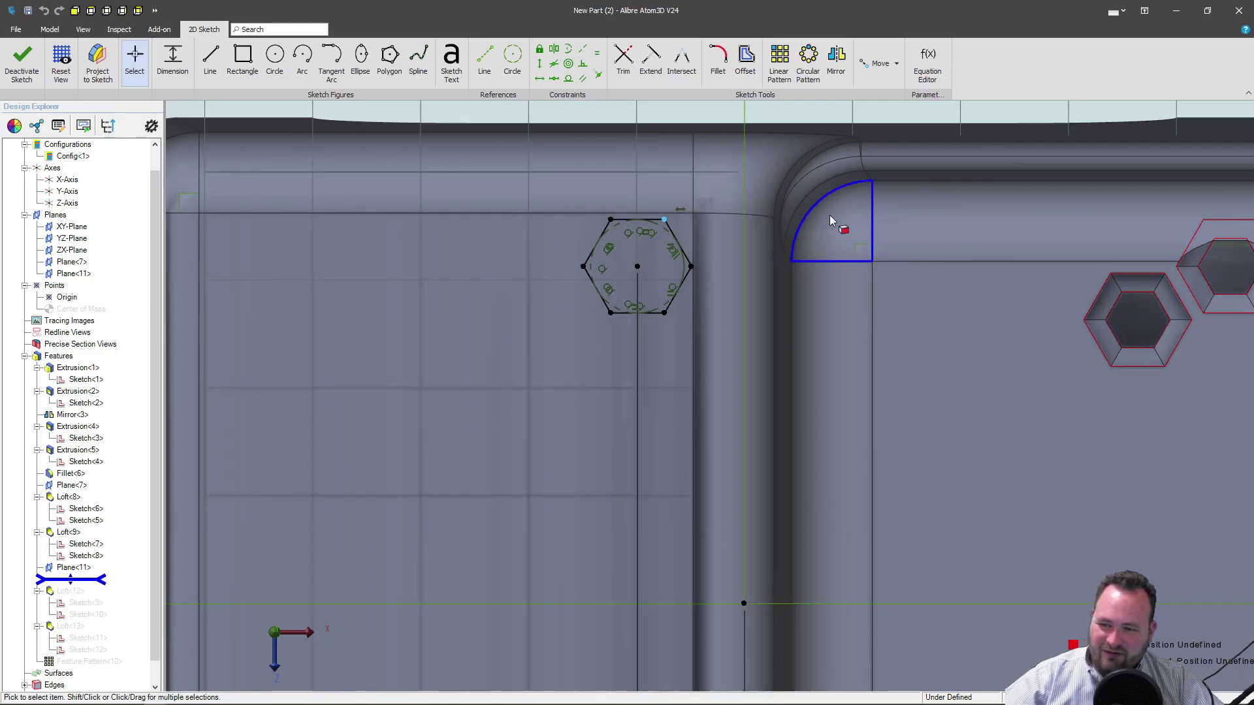
{"action": "left_click", "coordinate": [597, 244]}
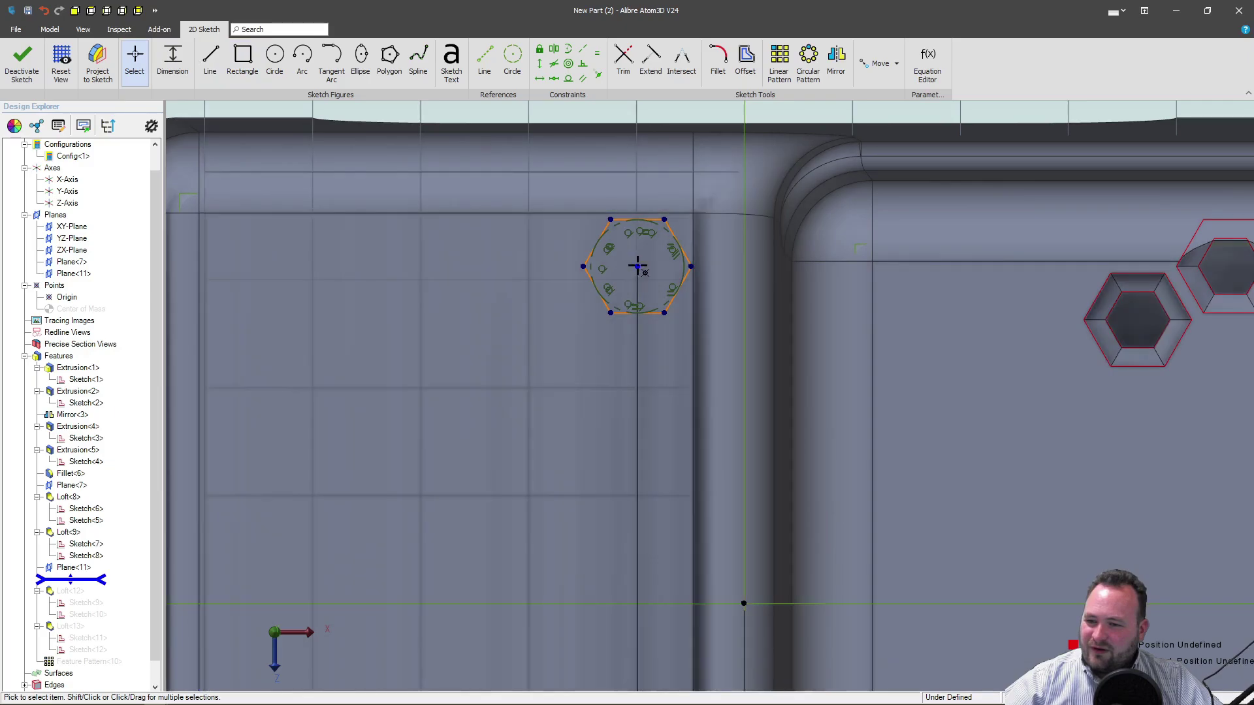
{"action": "left_click_drag", "start_coordinate": [638, 266], "coordinate": [640, 239]}
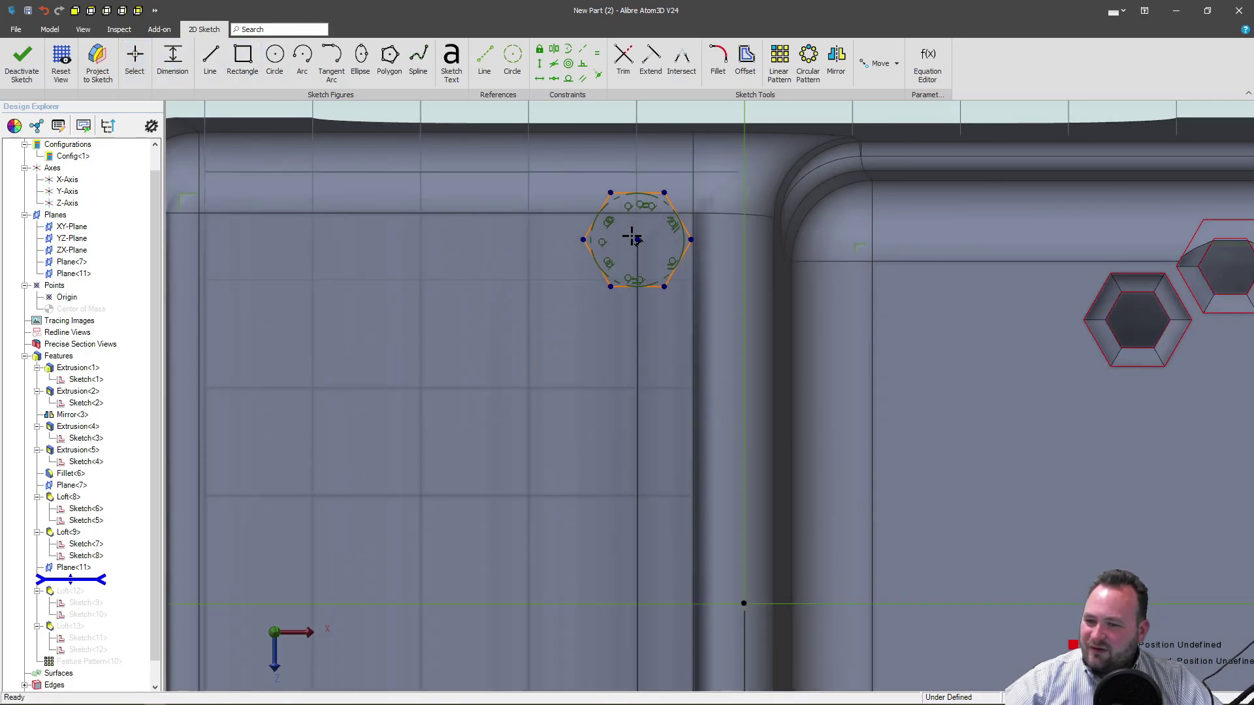
Dimension the vertical distance from the hexagon's centre to the origin at 3.375 in.
{"action": "scroll", "coordinate": [632, 237], "scroll_direction": "down", "scroll_amount": 5}
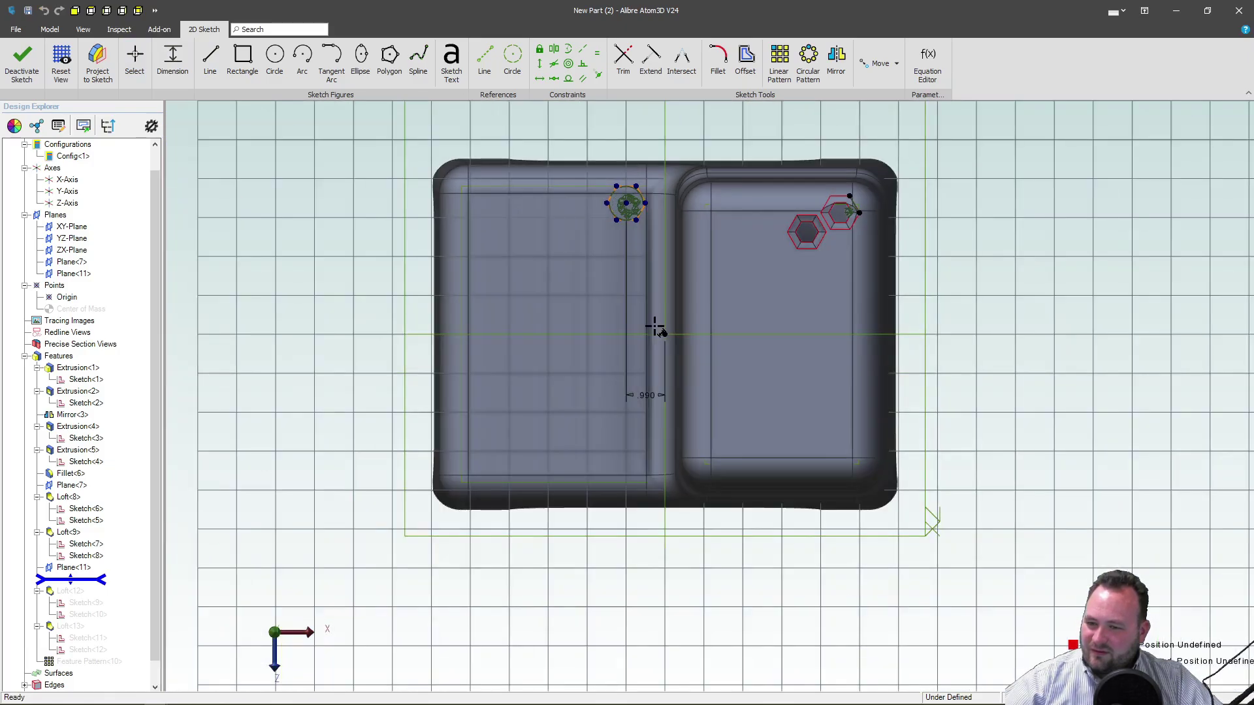
{"action": "left_click", "coordinate": [665, 335]}
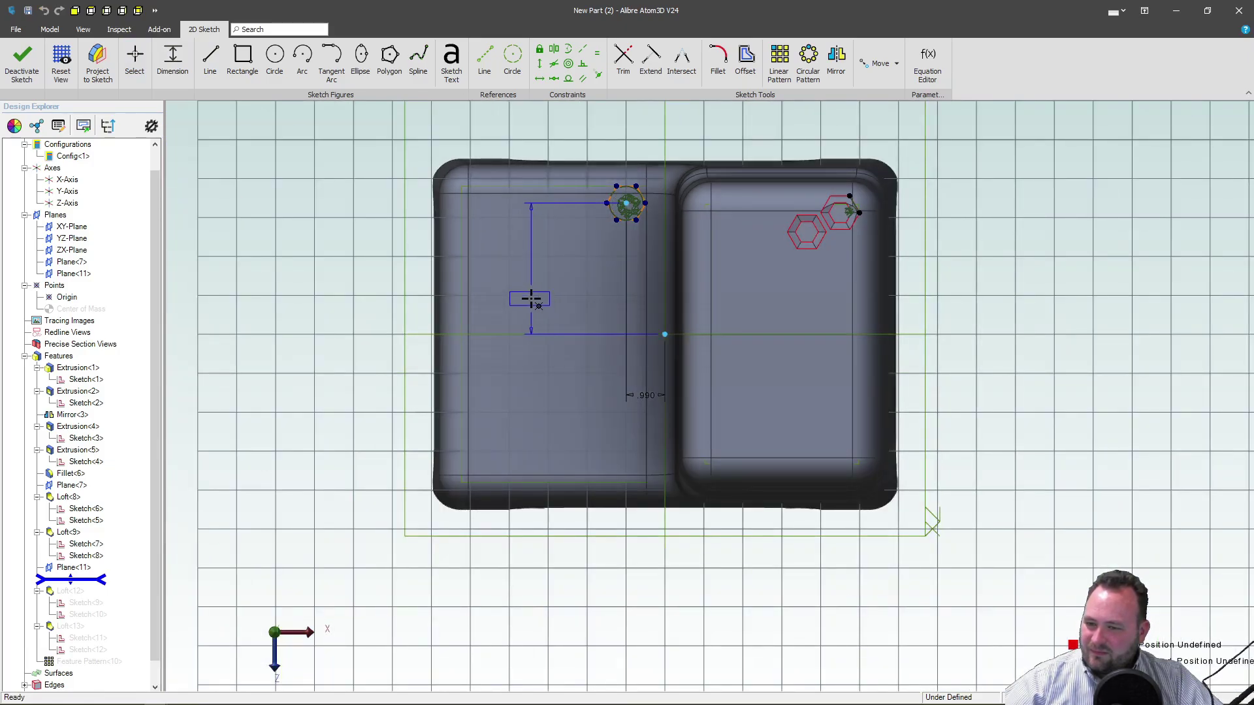
{"action": "left_click", "coordinate": [534, 301]}
{"action": "type", "text": "3"}
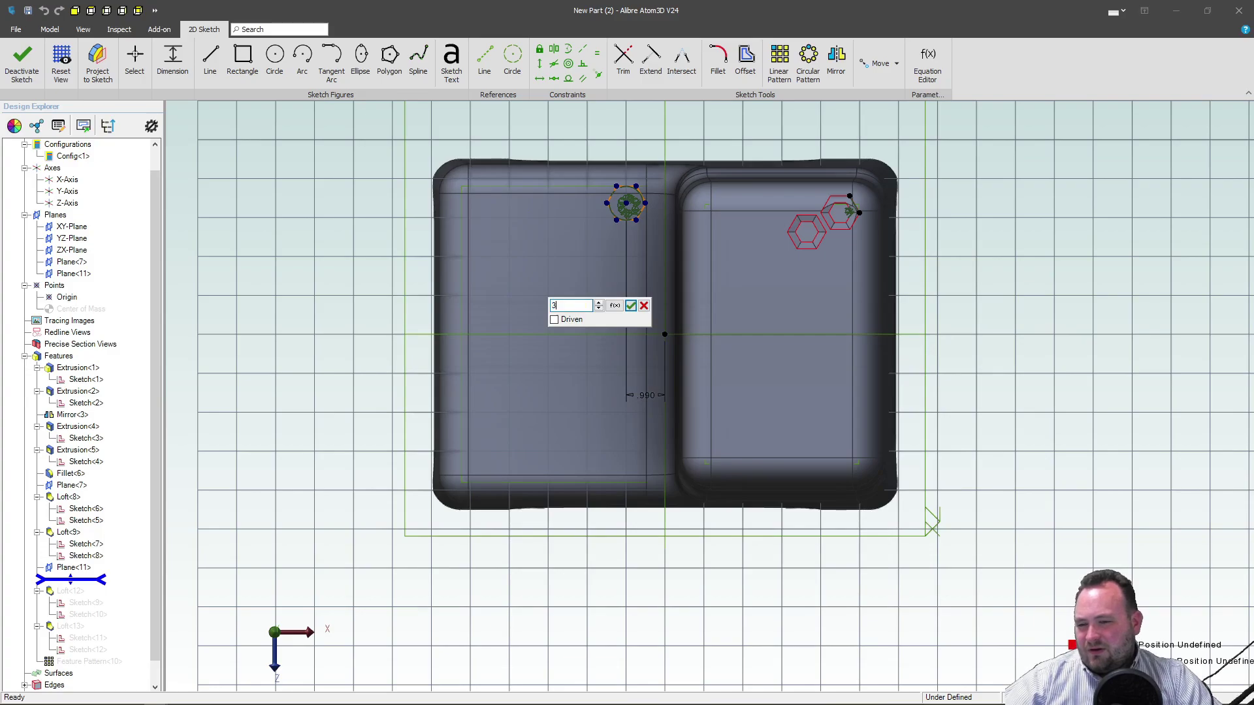
{"action": "type", "text": ".375"}
{"action": "key", "text": "Return"}
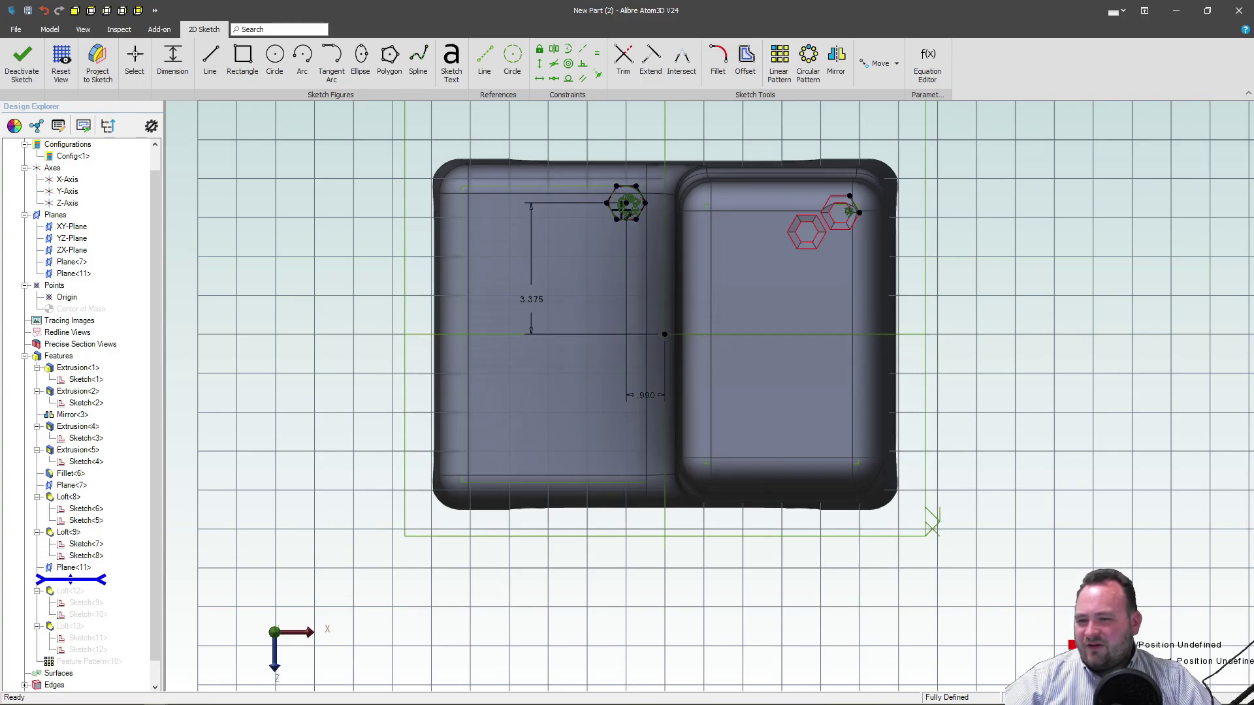
Set the vertical distance between the hexagon's centre and the origin to 3.85 in.
{"action": "scroll", "coordinate": [580, 246], "scroll_direction": "down", "scroll_amount": 2}
{"action": "scroll", "coordinate": [579, 261], "scroll_direction": "up", "scroll_amount": 3}
{"action": "double_click", "coordinate": [521, 273]}
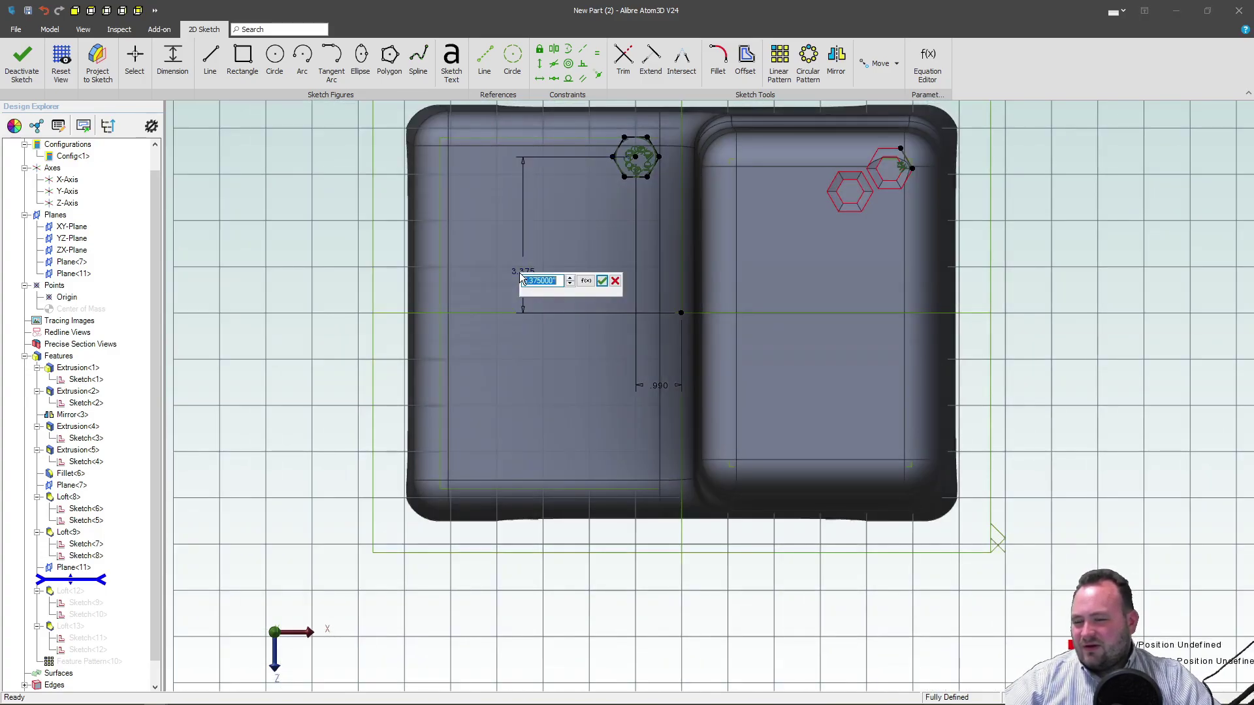
{"action": "type", "text": "3"}
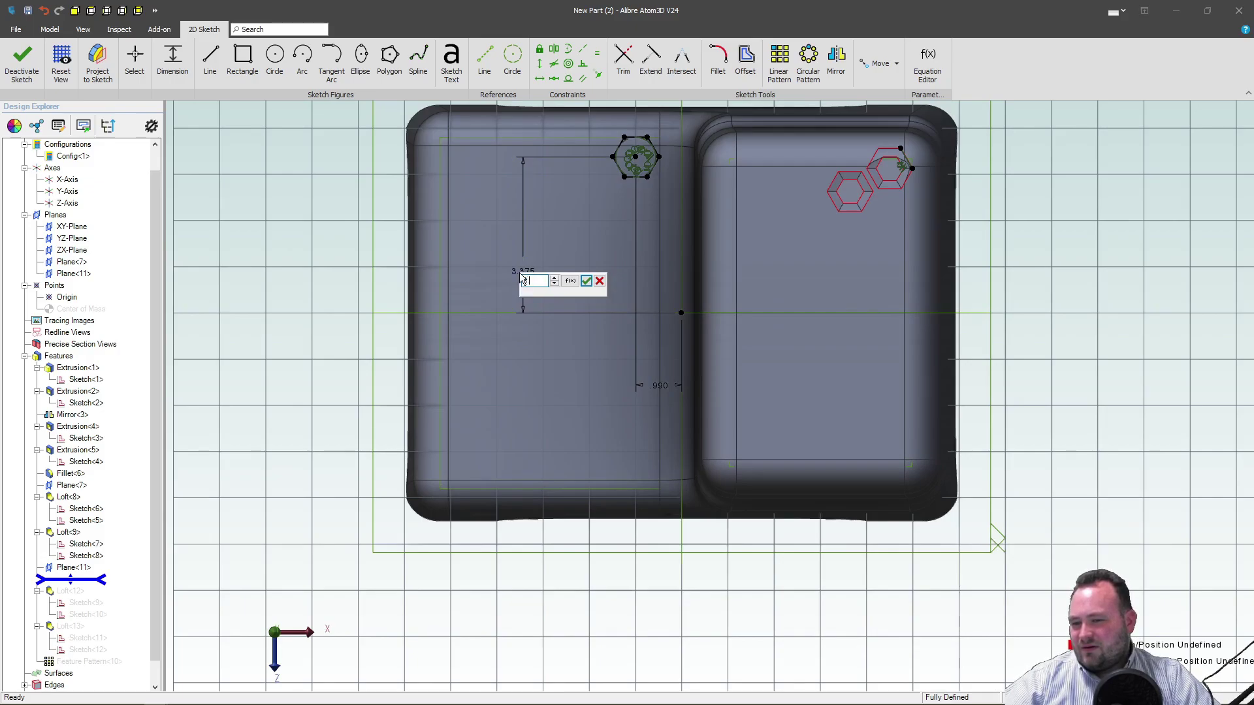
{"action": "type", "text": ".85"}
{"action": "key", "text": "Return"}
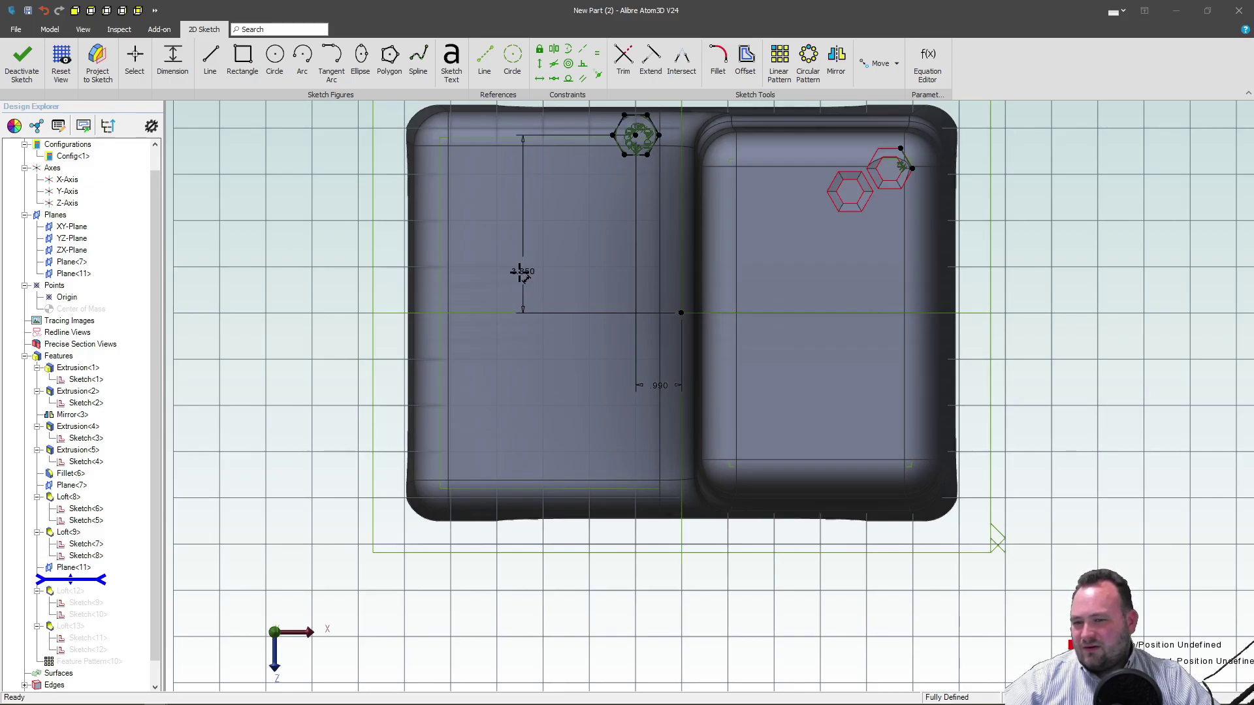
Set the hexagon centre's vertical distance from the origin to 3.5 in and finish the sketch.
{"action": "double_click", "coordinate": [539, 279]}
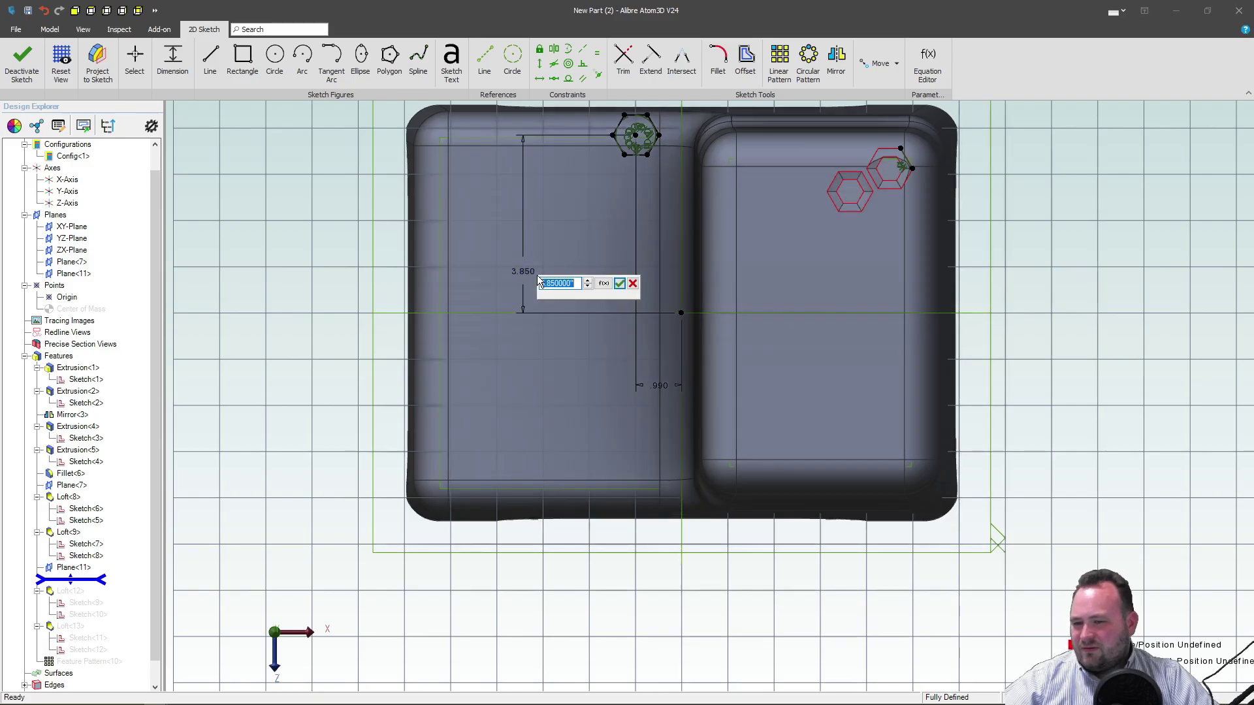
{"action": "type", "text": "3.5"}
{"action": "key", "text": "Return"}
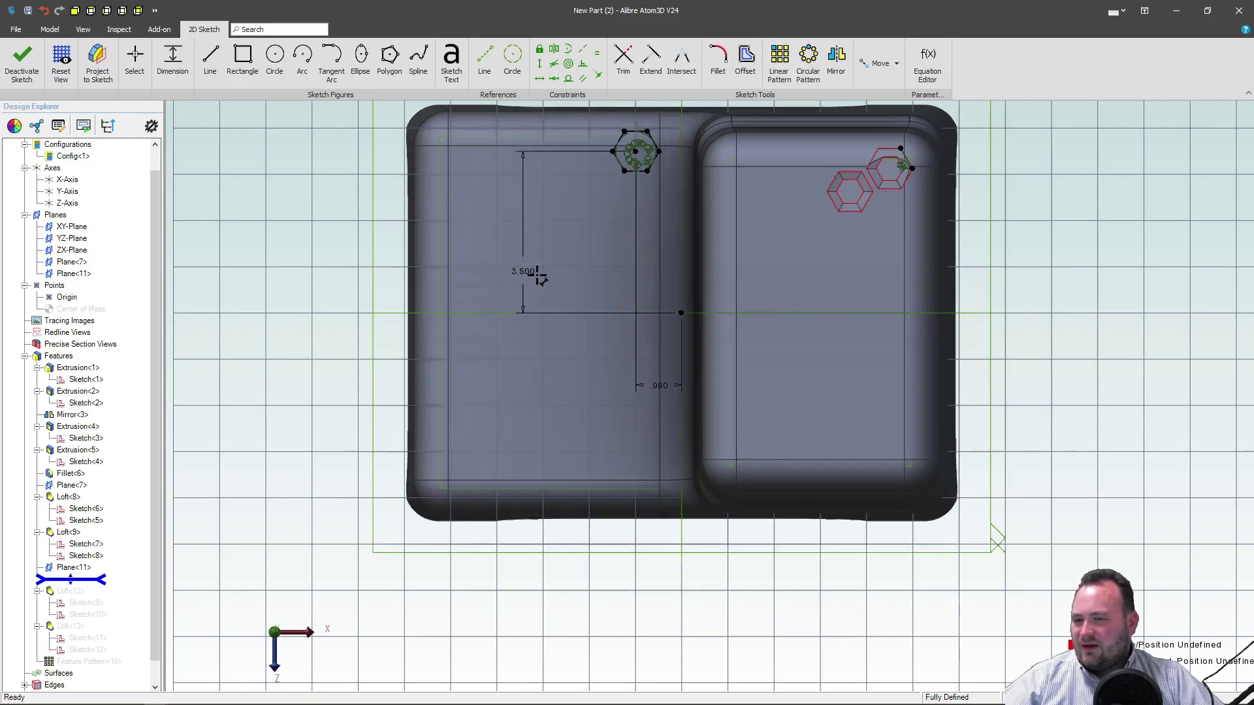
{"action": "left_click", "coordinate": [22, 62]}
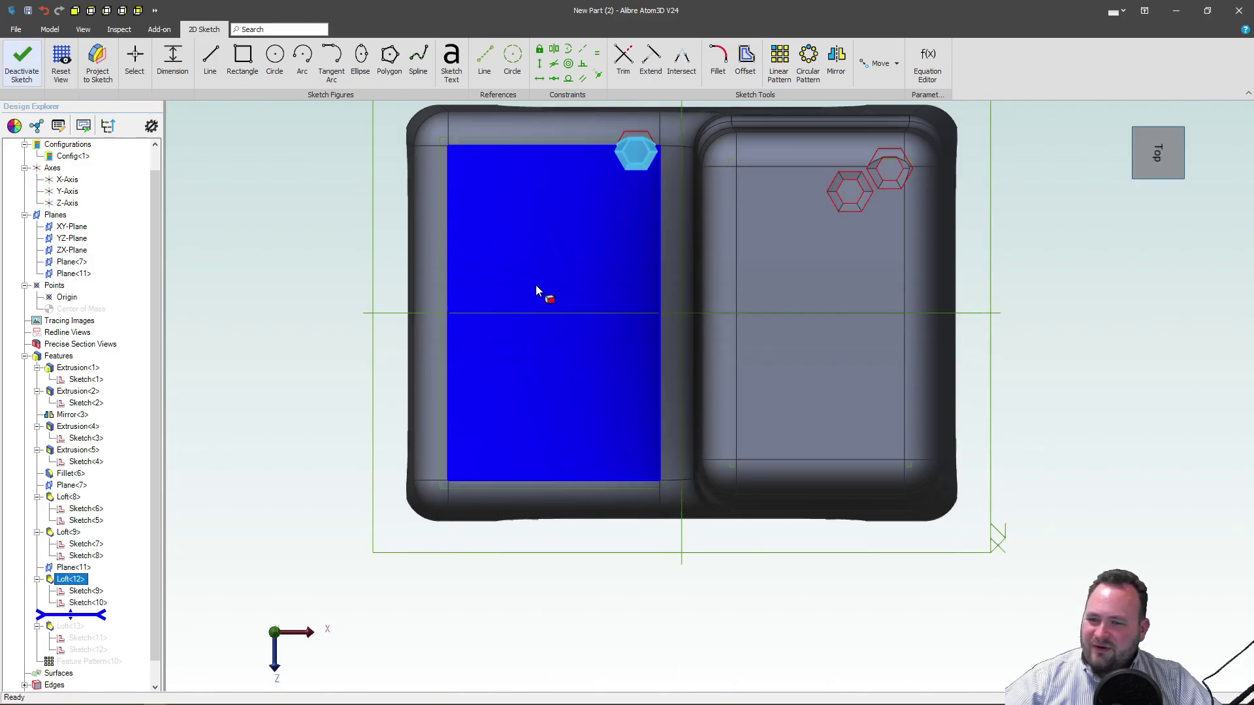
Roll the feature history forward to include Loft<13> and open its Sketch<12> for editing.
{"action": "middle_click_drag", "start_coordinate": [617, 211], "coordinate": [191, 325]}
{"action": "scroll", "coordinate": [617, 166], "scroll_direction": "up", "scroll_amount": 5}
{"action": "left_click_drag", "start_coordinate": [94, 622], "coordinate": [94, 650]}
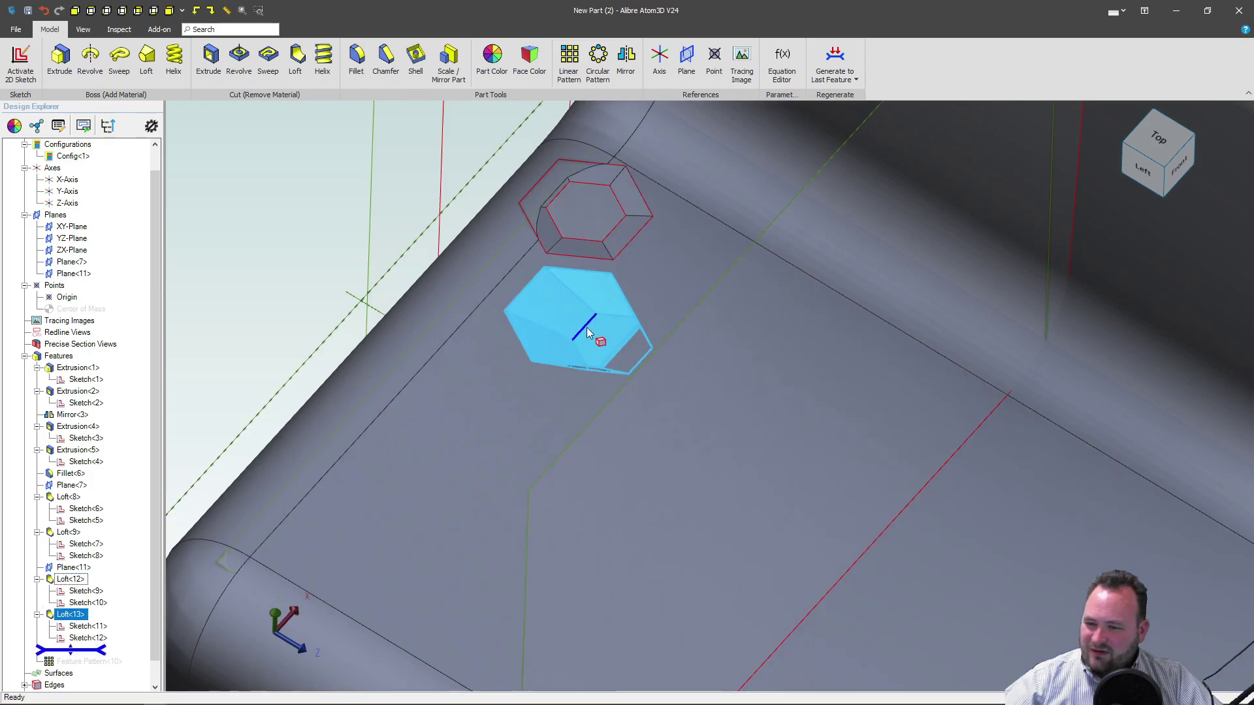
{"action": "left_click", "coordinate": [591, 335]}
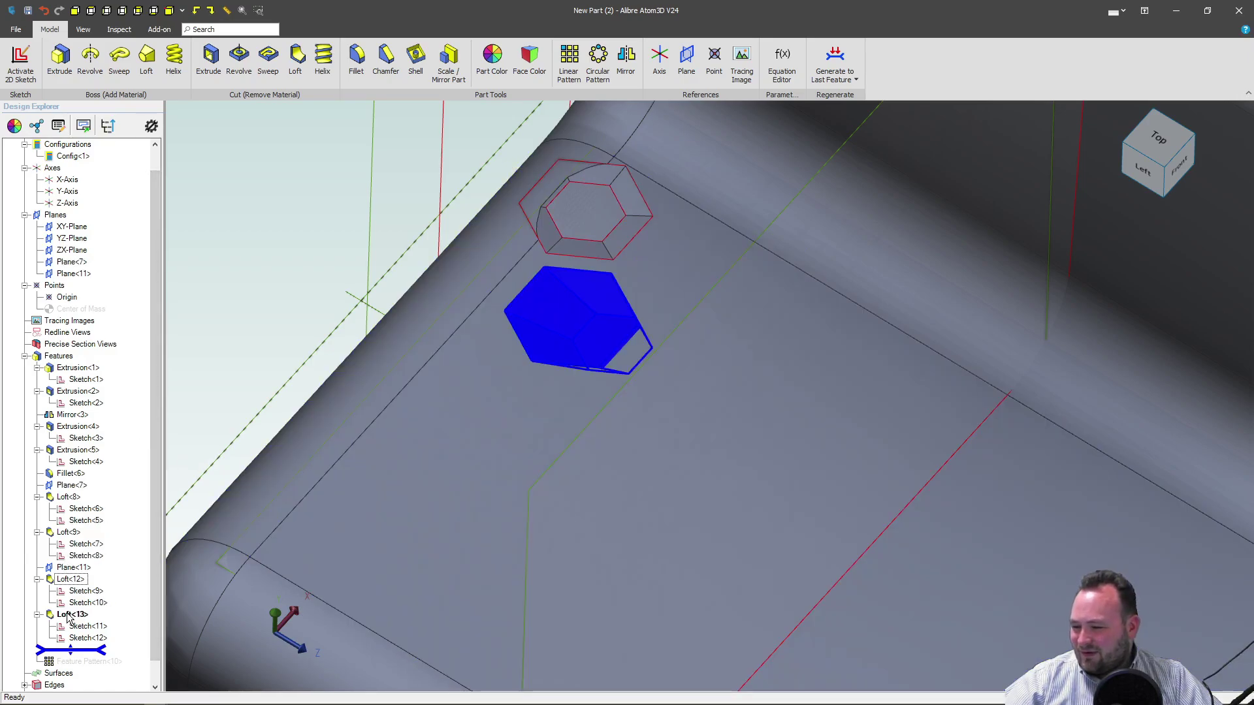
{"action": "left_click", "coordinate": [84, 628]}
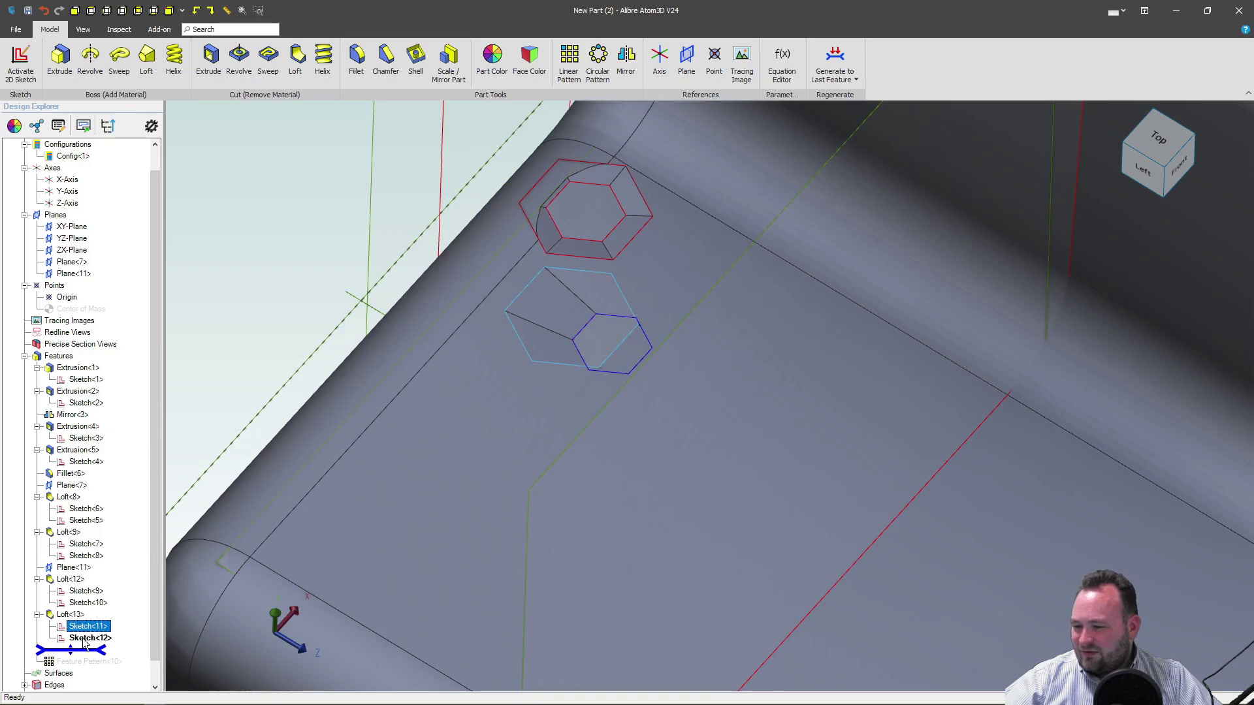
{"action": "right_click", "coordinate": [83, 637]}
{"action": "left_click", "coordinate": [116, 645]}
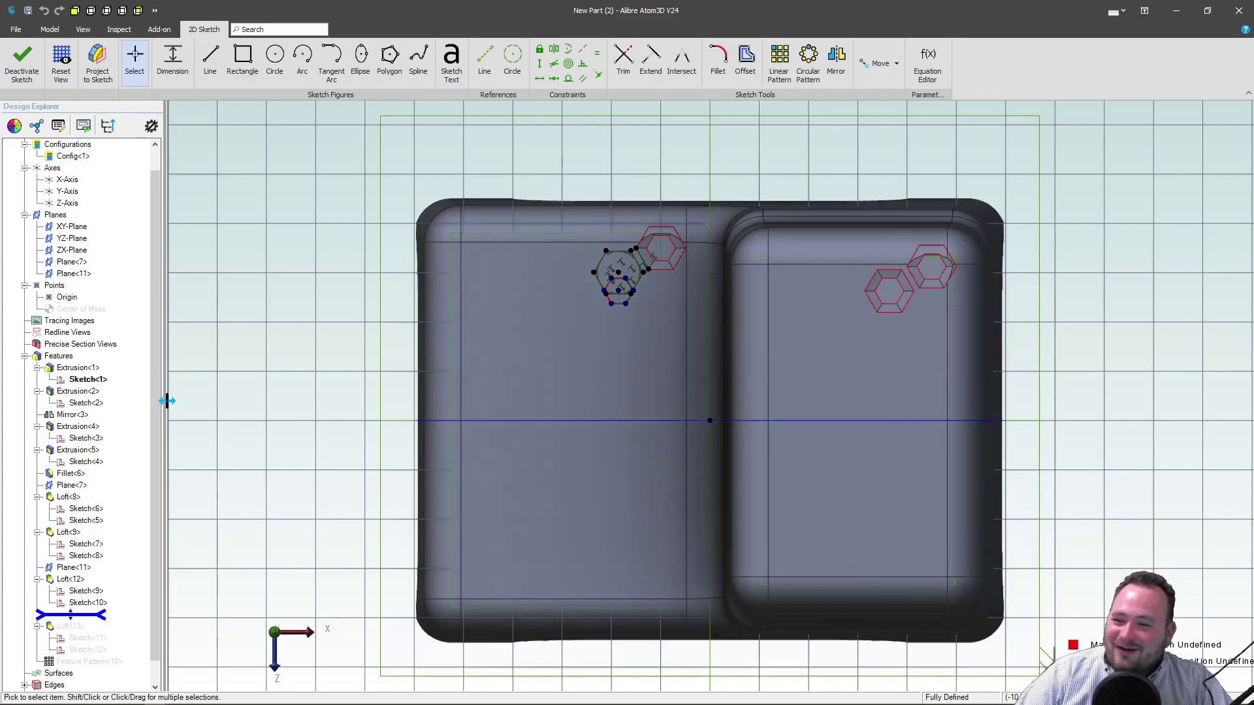
Delete the misaligned small hexagon from Sketch<12>, including all six sides and its reference circle.
{"action": "scroll", "coordinate": [644, 283], "scroll_direction": "up", "scroll_amount": 2}
{"action": "scroll", "coordinate": [644, 282], "scroll_direction": "up", "scroll_amount": 3}
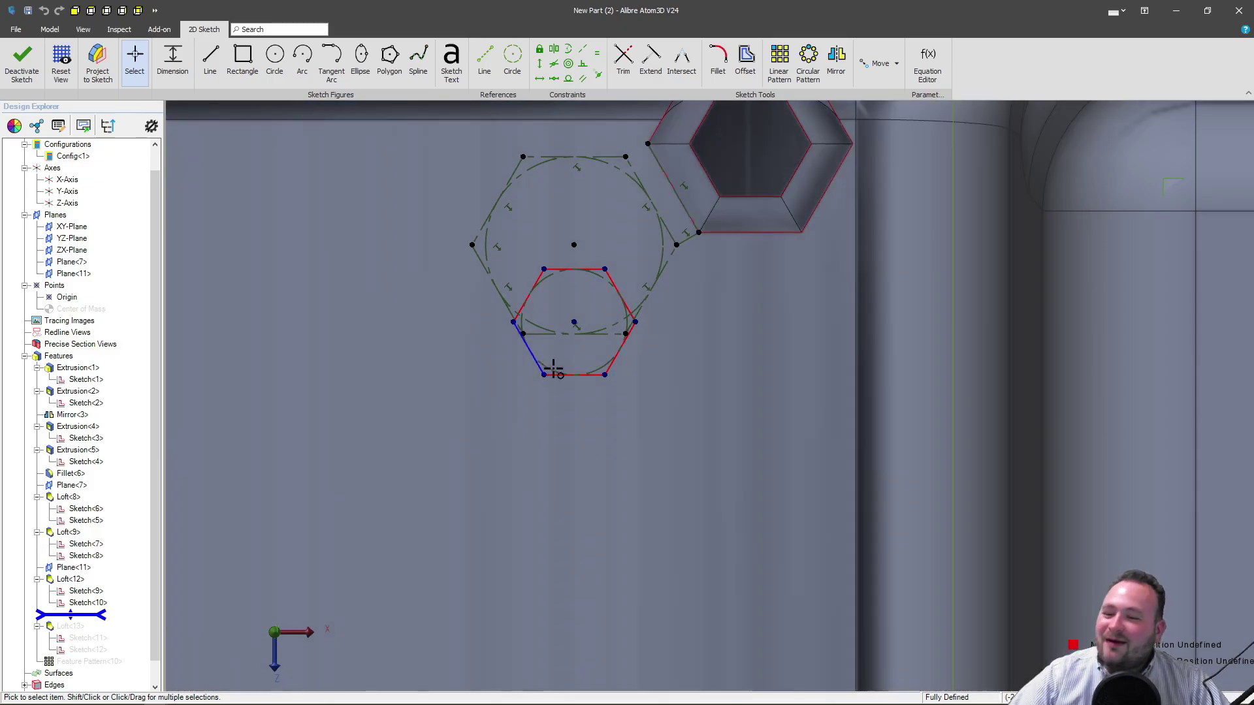
{"action": "left_click", "coordinate": [553, 369]}
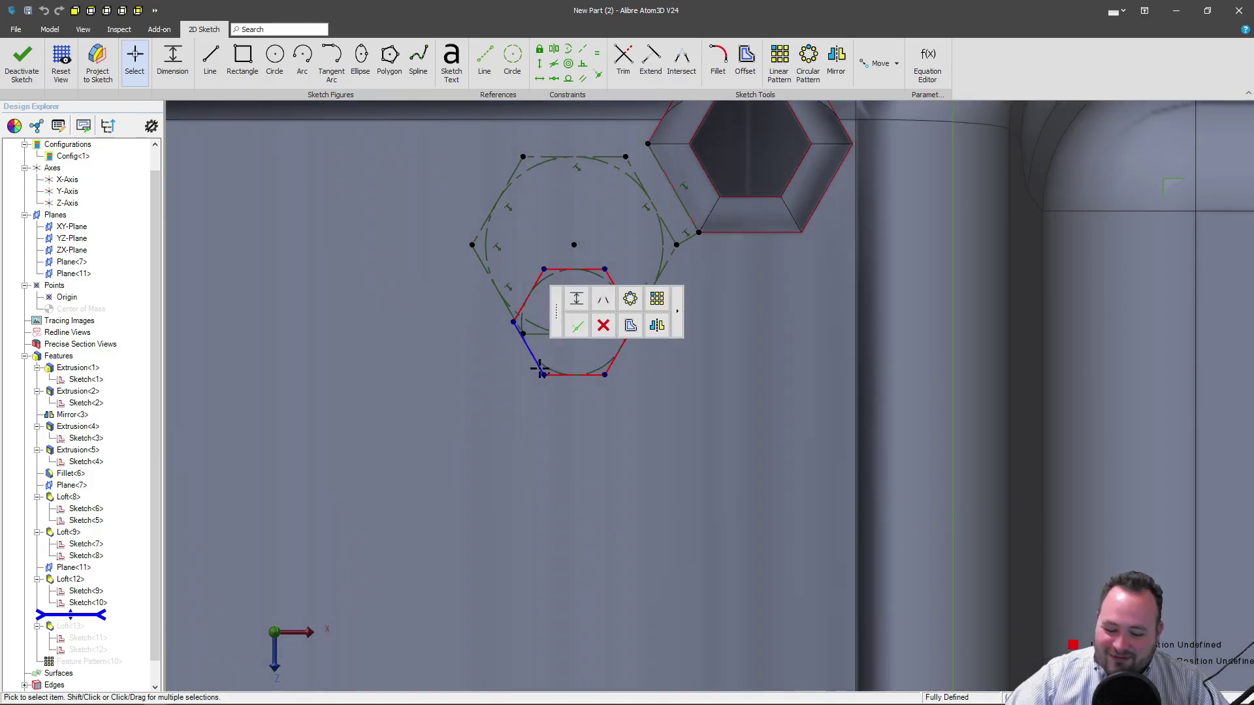
{"action": "key", "text": "Delete"}
{"action": "left_click", "coordinate": [593, 373]}
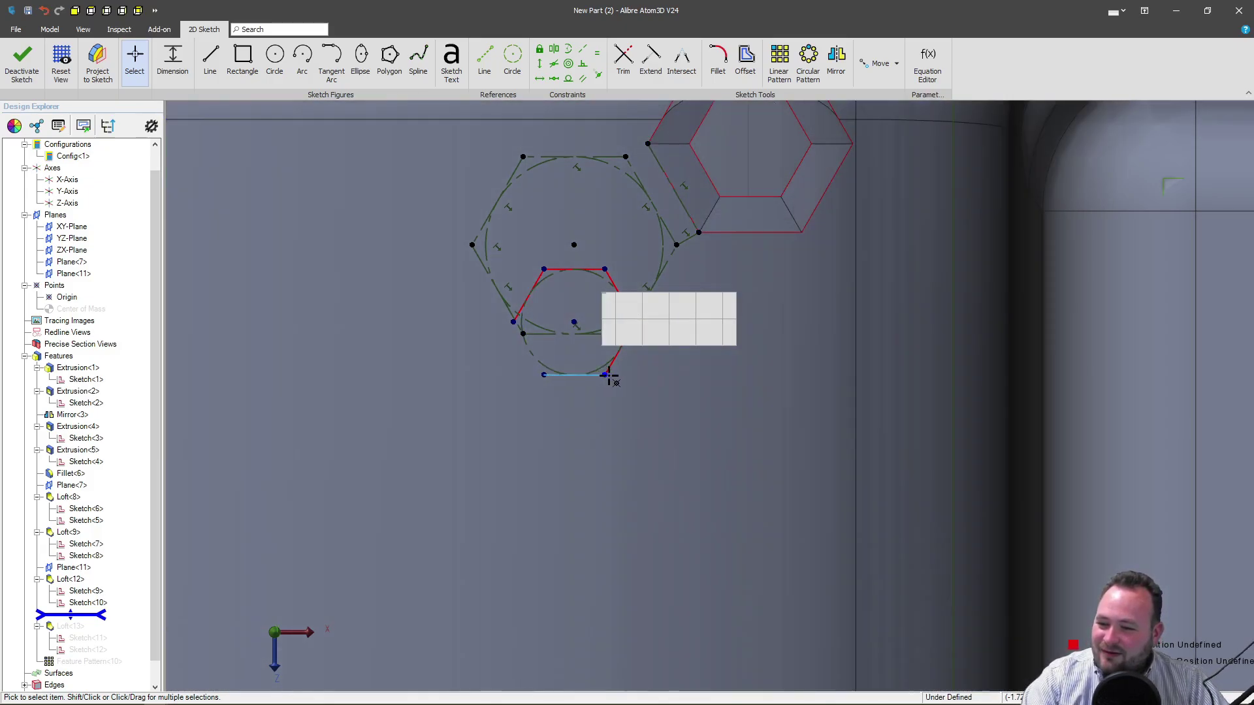
{"action": "key", "text": "Delete"}
{"action": "left_click", "coordinate": [610, 363]}
{"action": "key", "text": "Delete"}
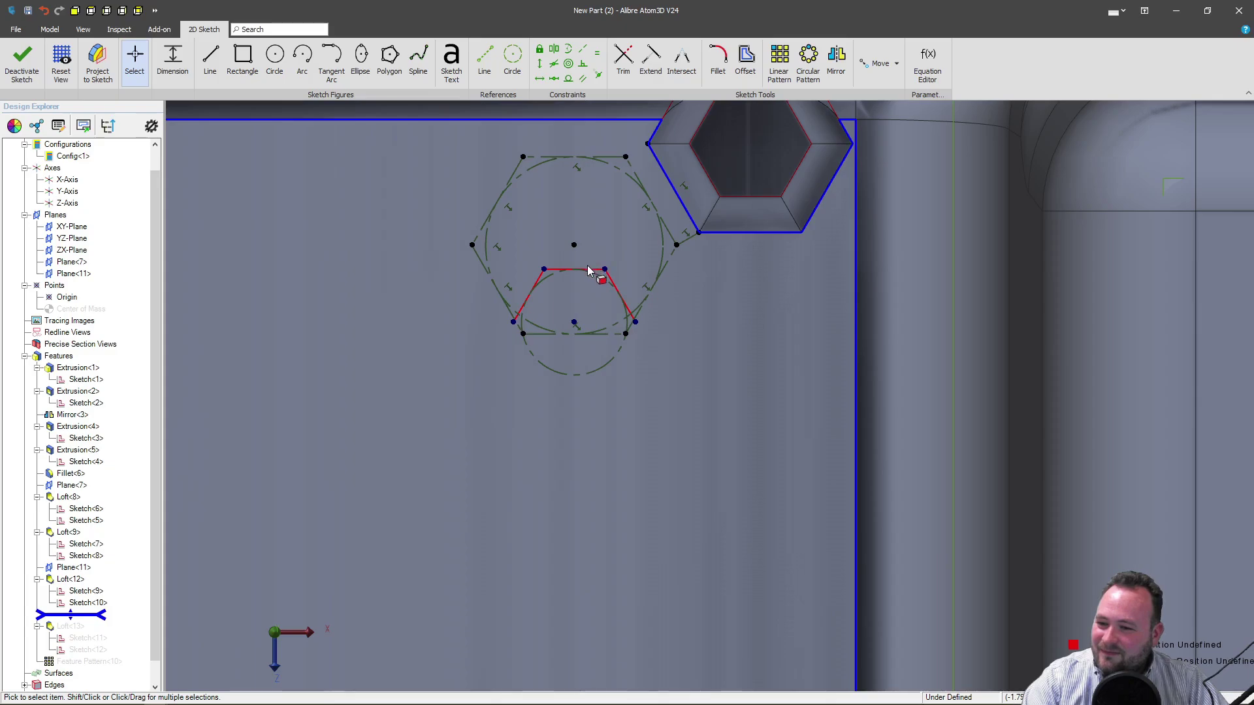
{"action": "left_click", "coordinate": [588, 271]}
{"action": "key", "text": "Delete"}
{"action": "left_click", "coordinate": [602, 273]}
{"action": "key", "text": "Delete"}
{"action": "left_click", "coordinate": [578, 282]}
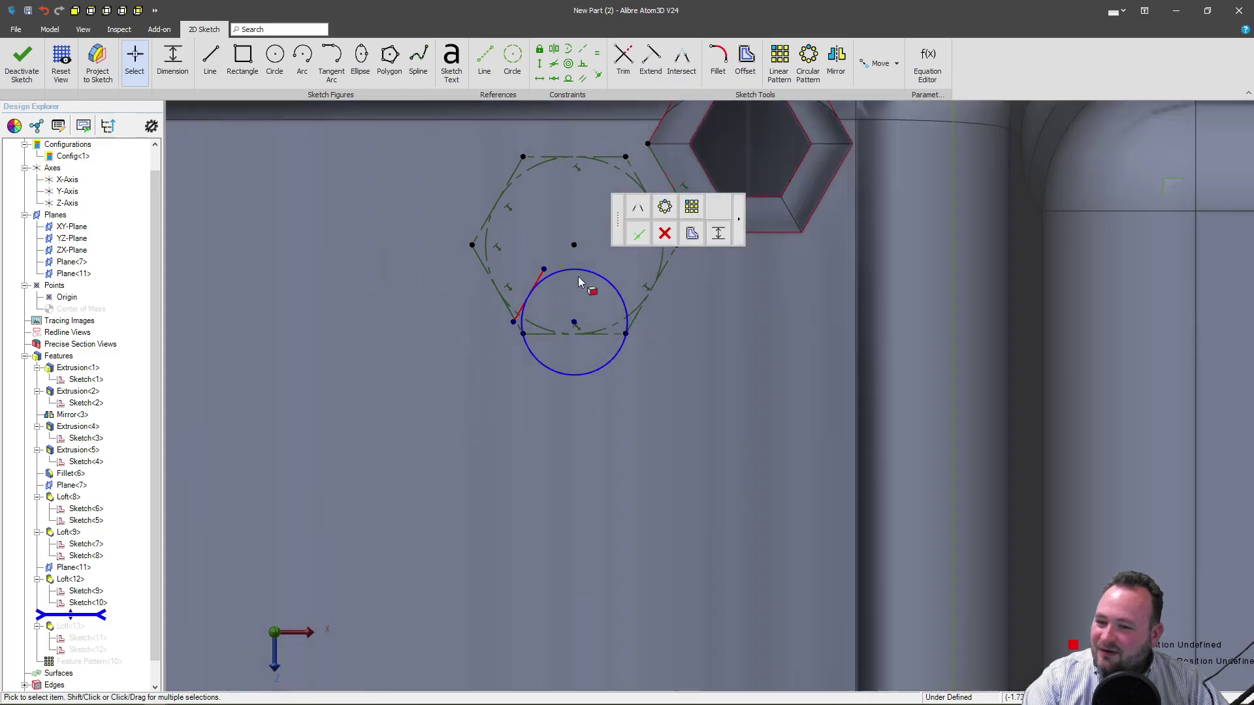
{"action": "key", "text": "Delete"}
{"action": "left_click", "coordinate": [541, 275]}
{"action": "key", "text": "Delete"}
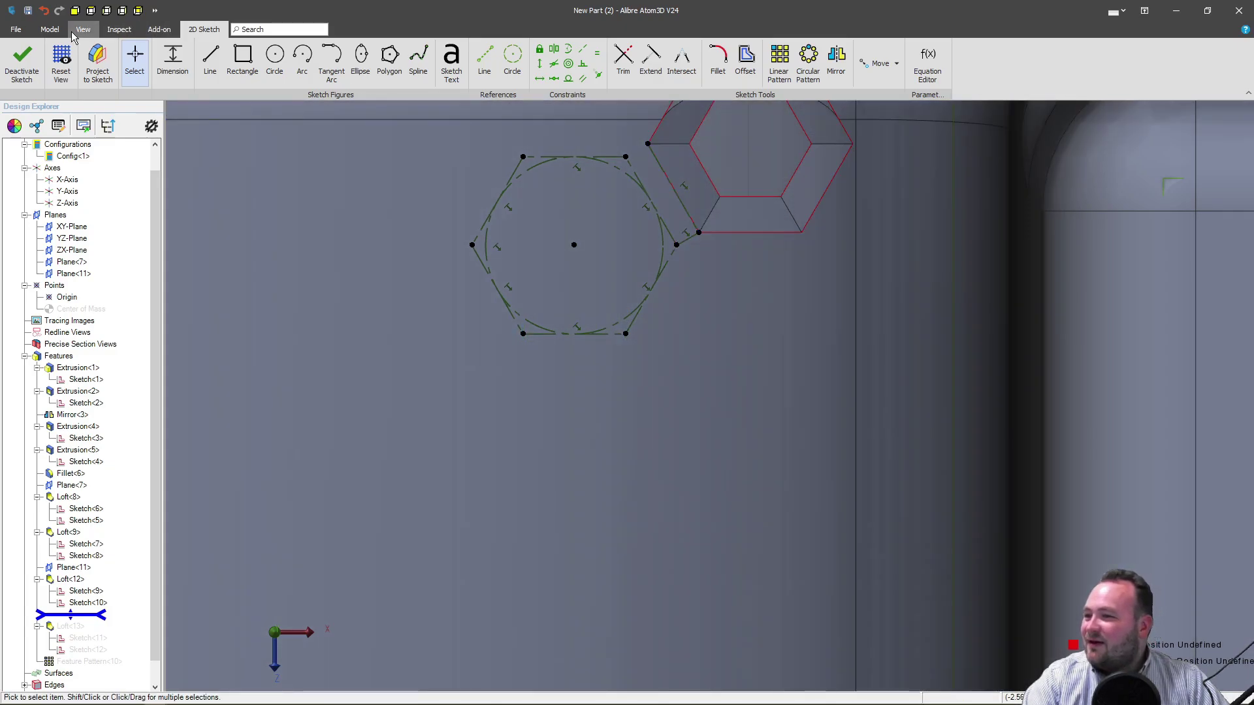
Draw a six-sided polygon centred inside the larger reference hexagon and constrain its upper edge horizontal.
{"action": "left_click", "coordinate": [389, 59]}
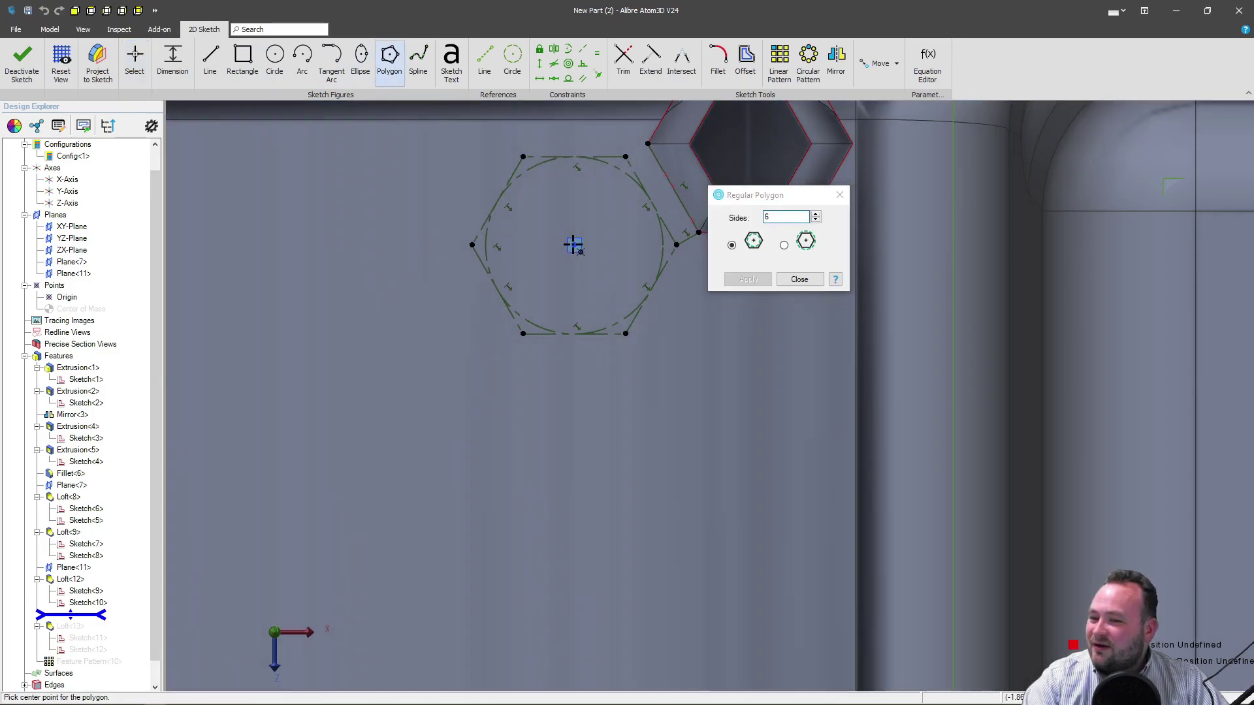
{"action": "left_click", "coordinate": [574, 244]}
{"action": "left_click", "coordinate": [559, 198]}
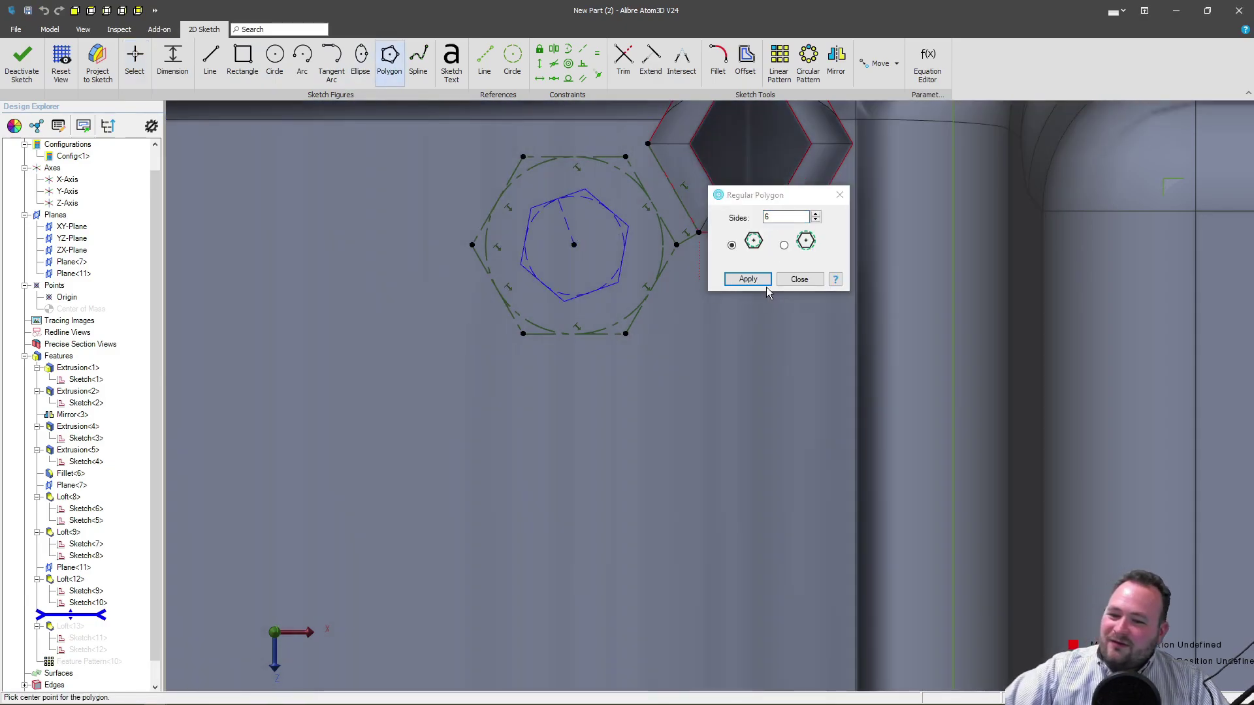
{"action": "left_click", "coordinate": [747, 280]}
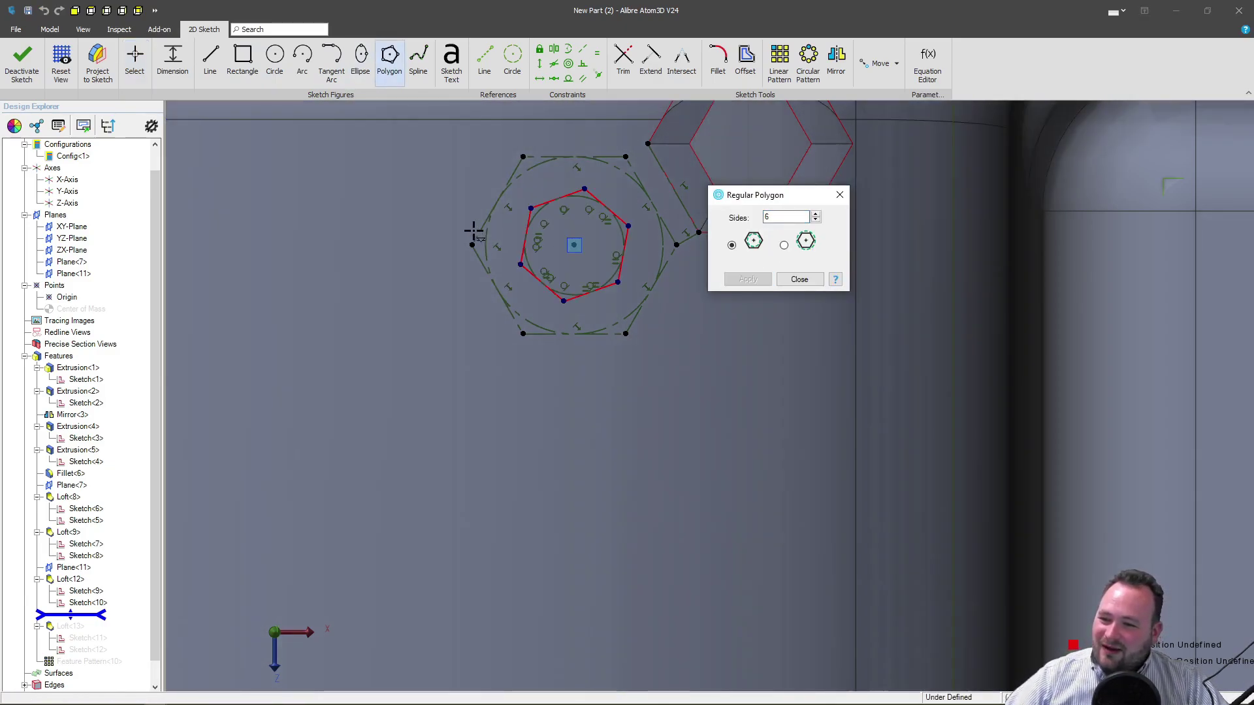
{"action": "left_click", "coordinate": [803, 284]}
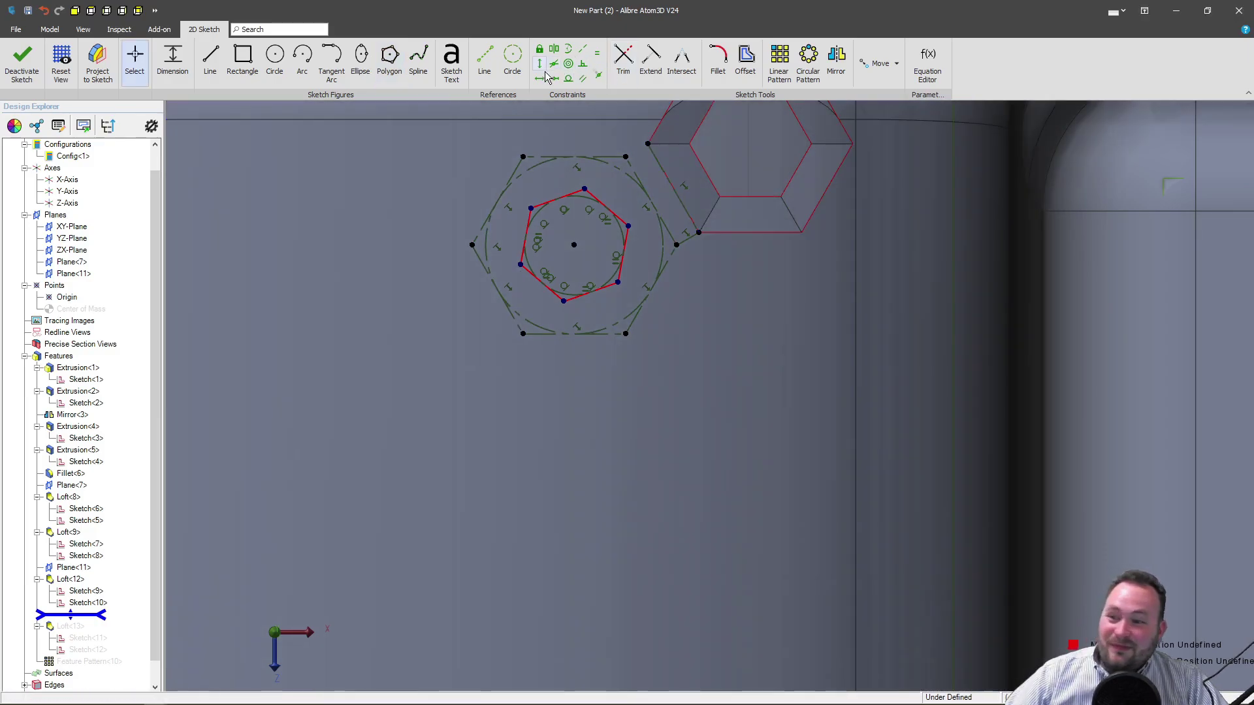
{"action": "left_click", "coordinate": [546, 76]}
{"action": "left_click", "coordinate": [558, 199]}
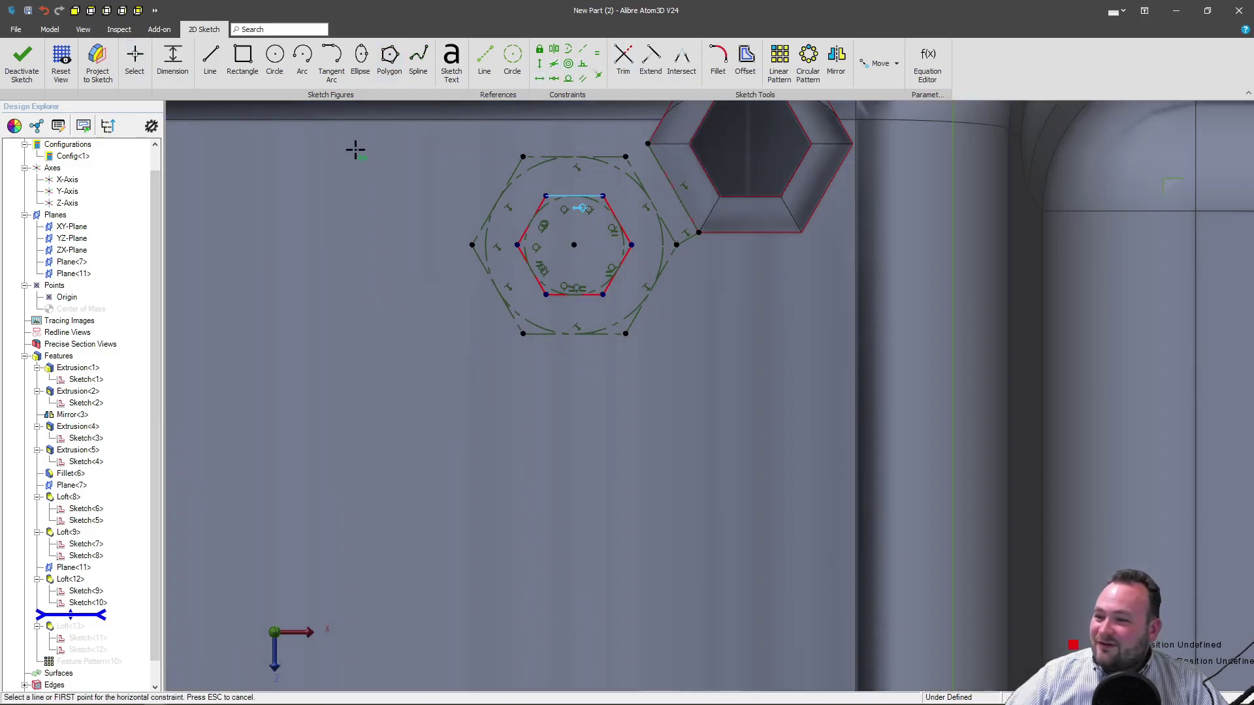
Dimension the gap between the upper edges of the inner and reference hexagons at .175 in and finish the sketch.
{"action": "left_click", "coordinate": [172, 57]}
{"action": "left_click", "coordinate": [574, 196]}
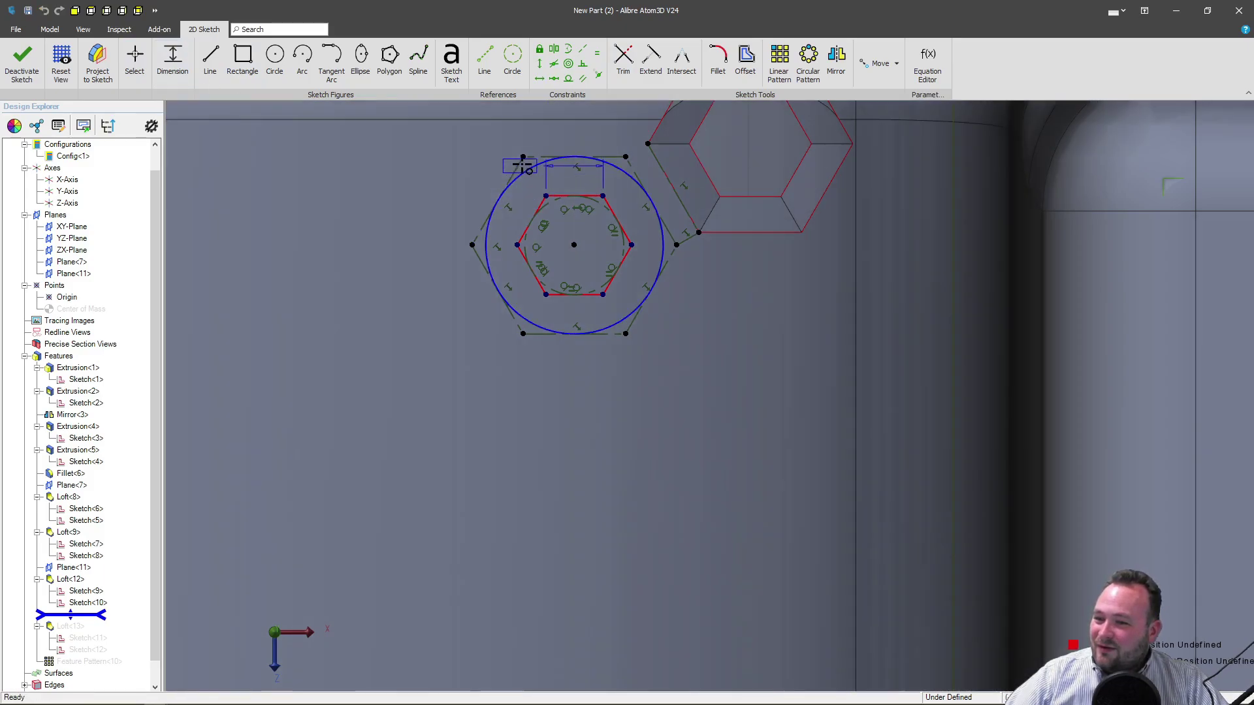
{"action": "left_click", "coordinate": [525, 165]}
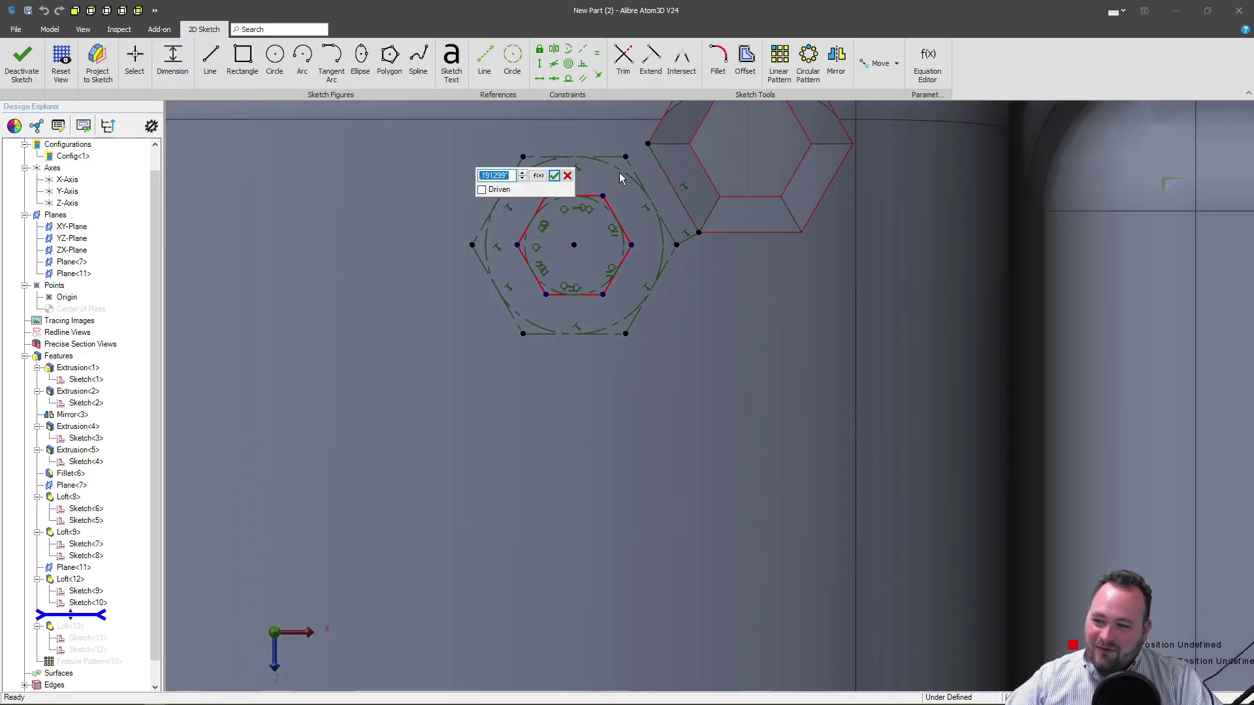
{"action": "type", "text": "."}
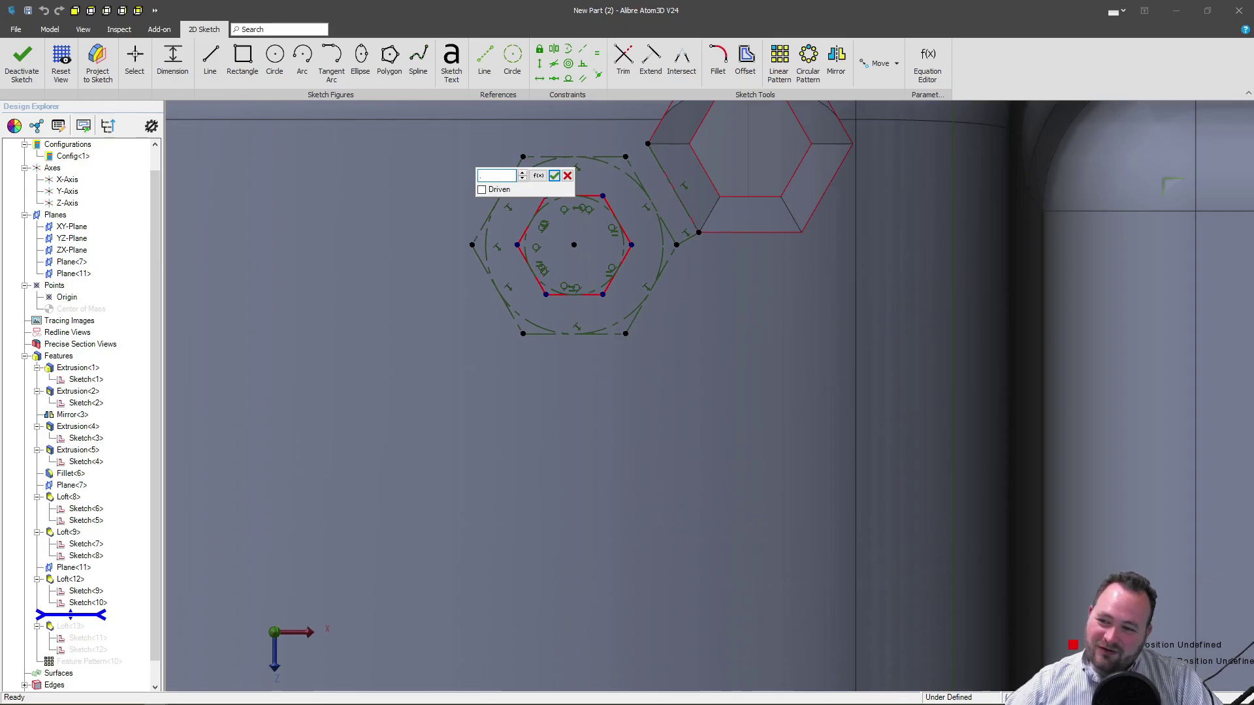
{"action": "type", "text": "175"}
{"action": "key", "text": "Return"}
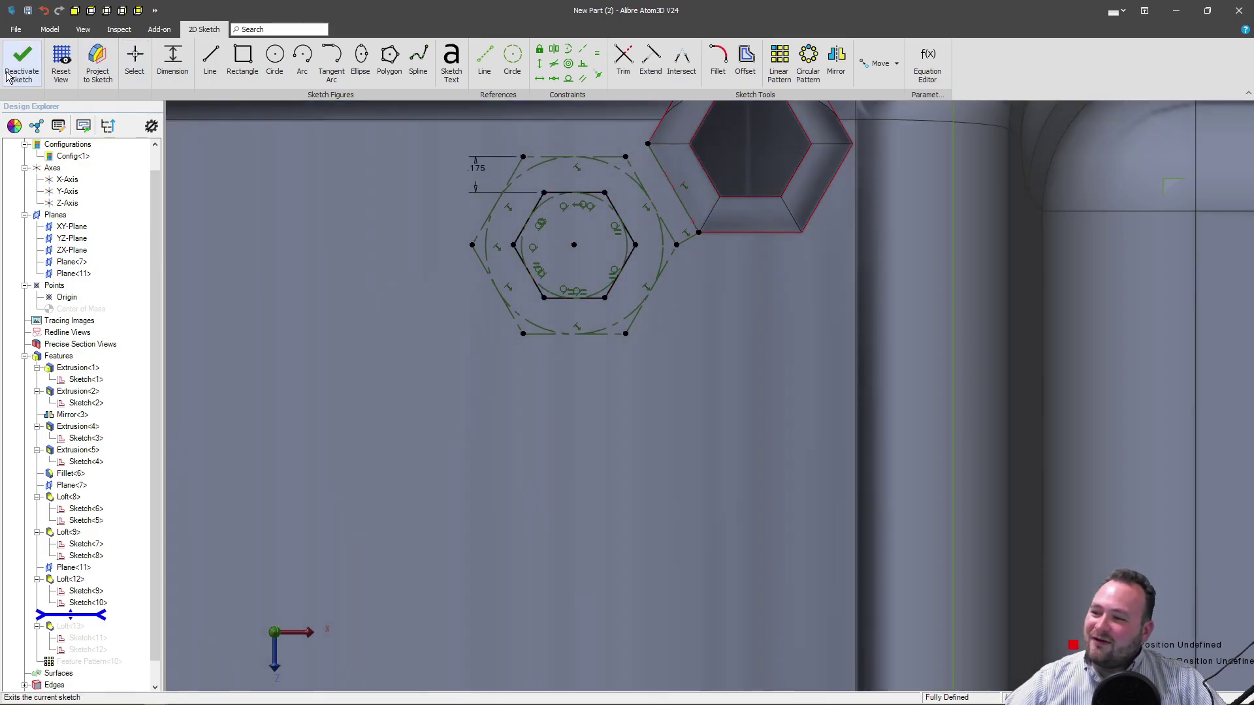
{"action": "left_click", "coordinate": [21, 62]}
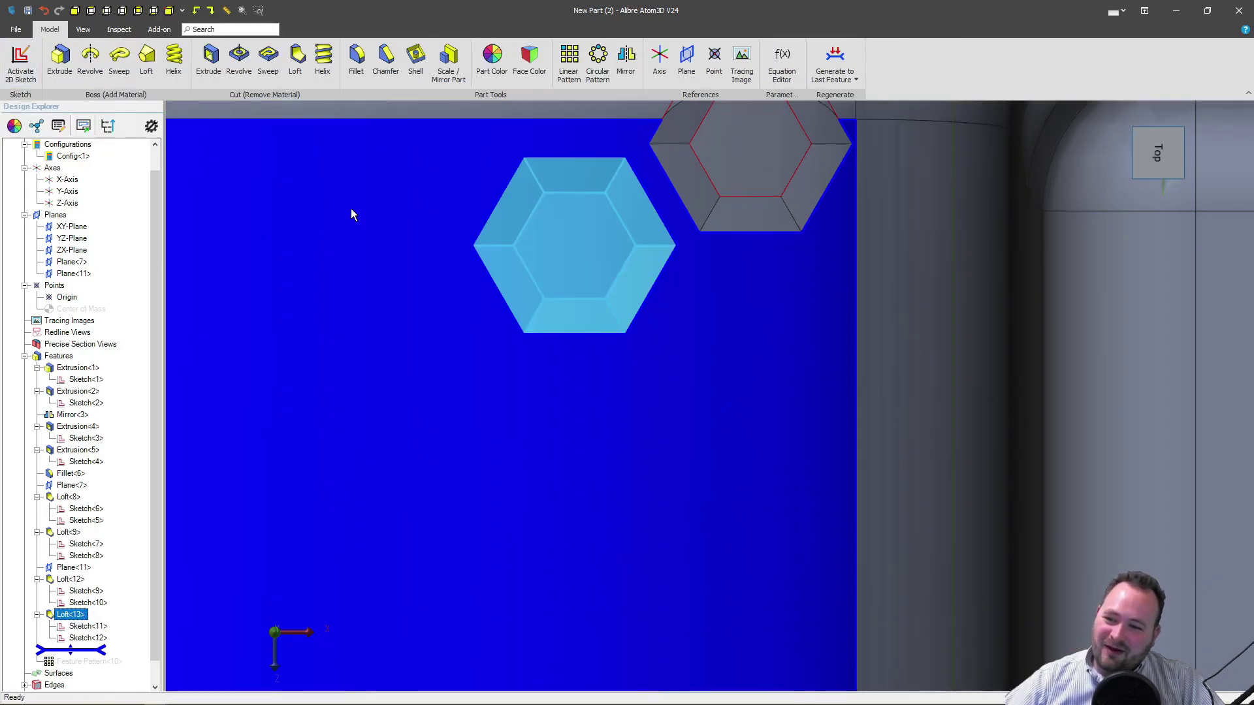
{"action": "scroll", "coordinate": [351, 215], "scroll_direction": "down", "scroll_amount": 5}
{"action": "left_click", "coordinate": [463, 139]}
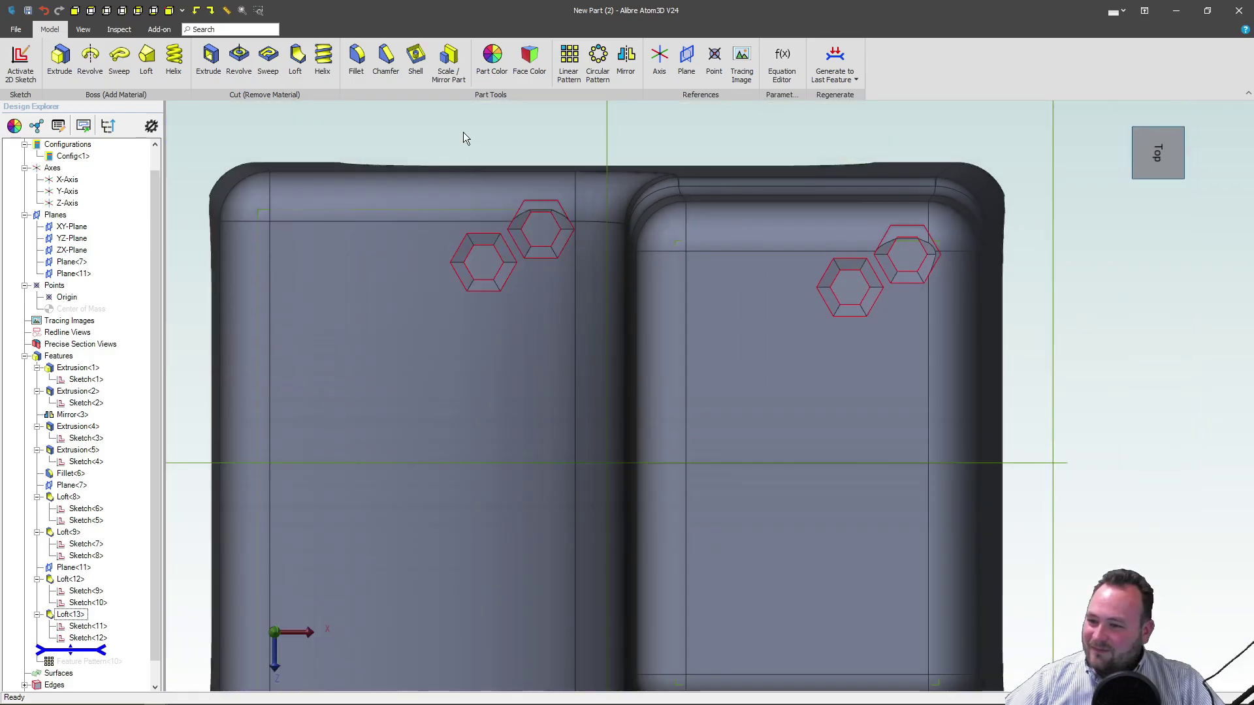
Edit Sketch<9> and set the hexagon centre's vertical distance from the origin to 3.6 in.
{"action": "scroll", "coordinate": [532, 210], "scroll_direction": "up", "scroll_amount": 1}
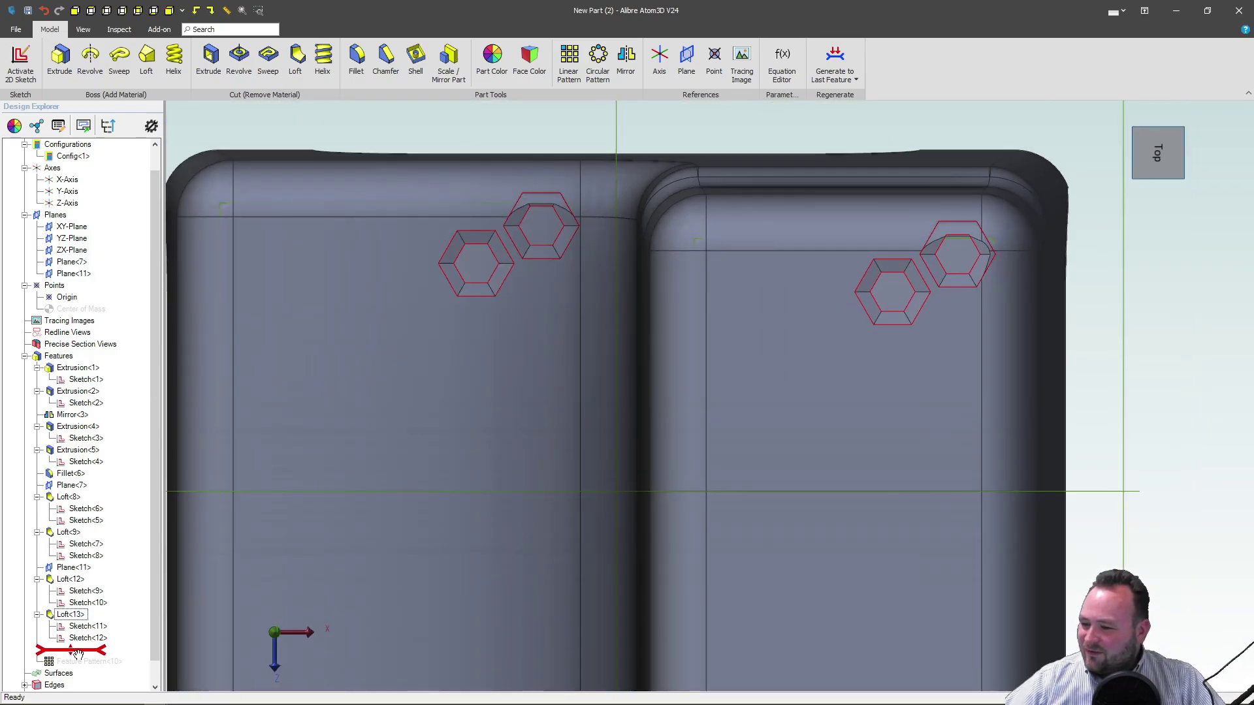
{"action": "right_click", "coordinate": [85, 591]}
{"action": "left_click", "coordinate": [105, 610]}
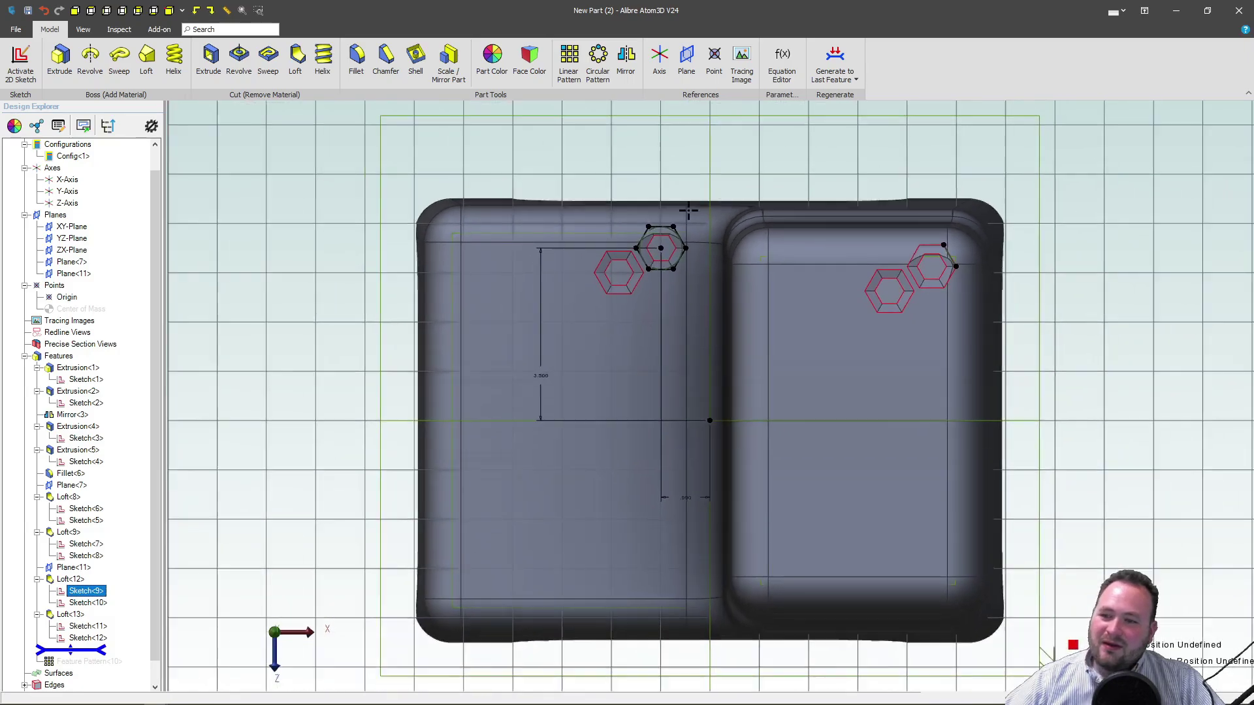
{"action": "double_click", "coordinate": [542, 378]}
{"action": "type", "text": "3"}
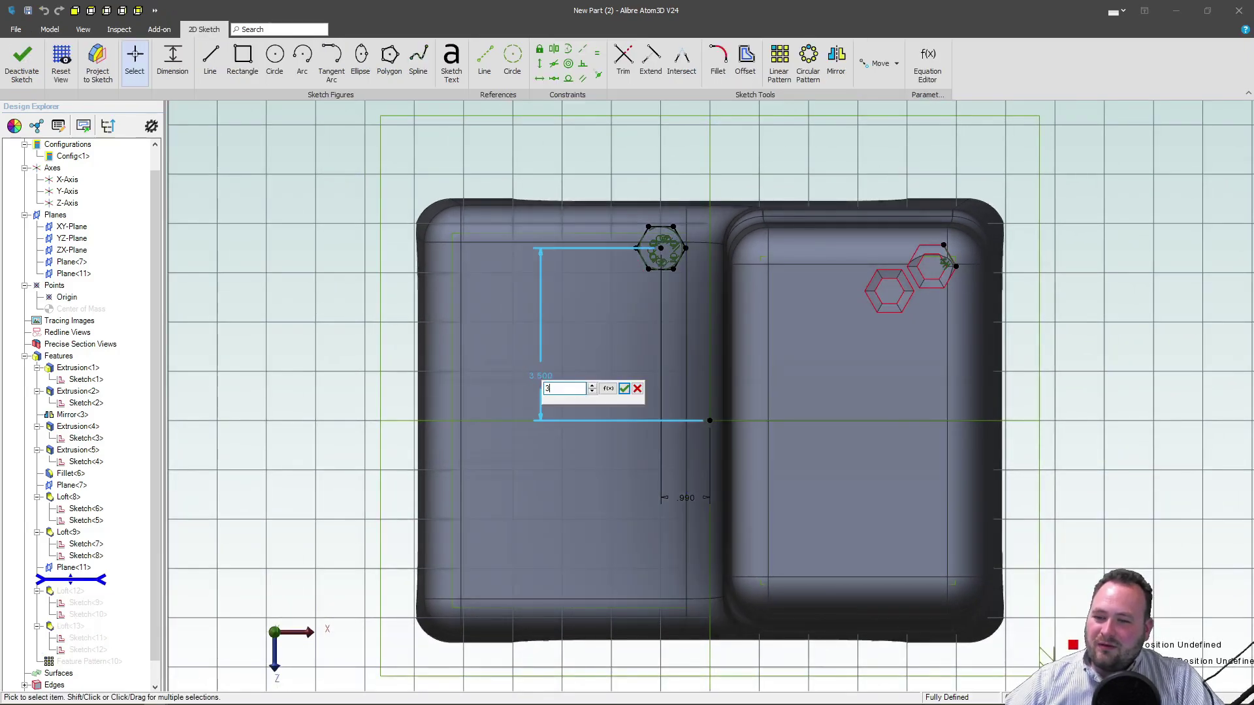
{"action": "type", "text": ".6"}
{"action": "key", "text": "Return"}
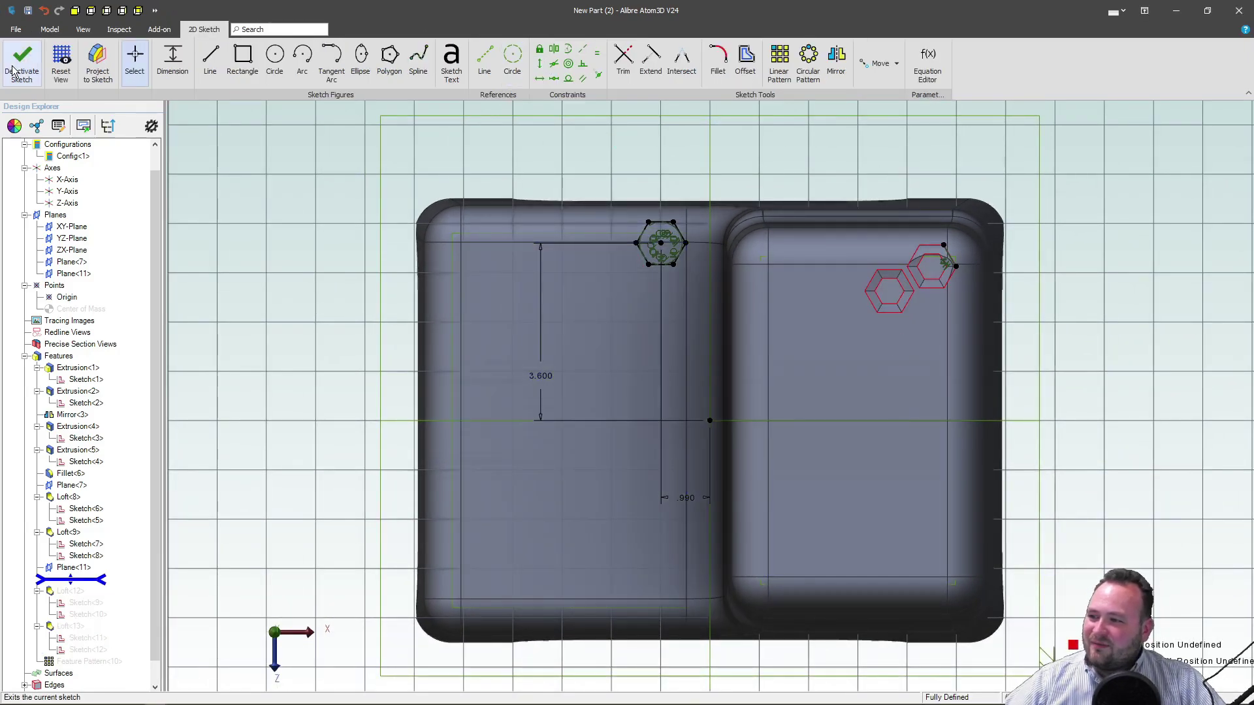
Finish editing the lower starting hexagon's sketch and regenerate the part through Feature Pattern<10>.
{"action": "left_click", "coordinate": [15, 70]}
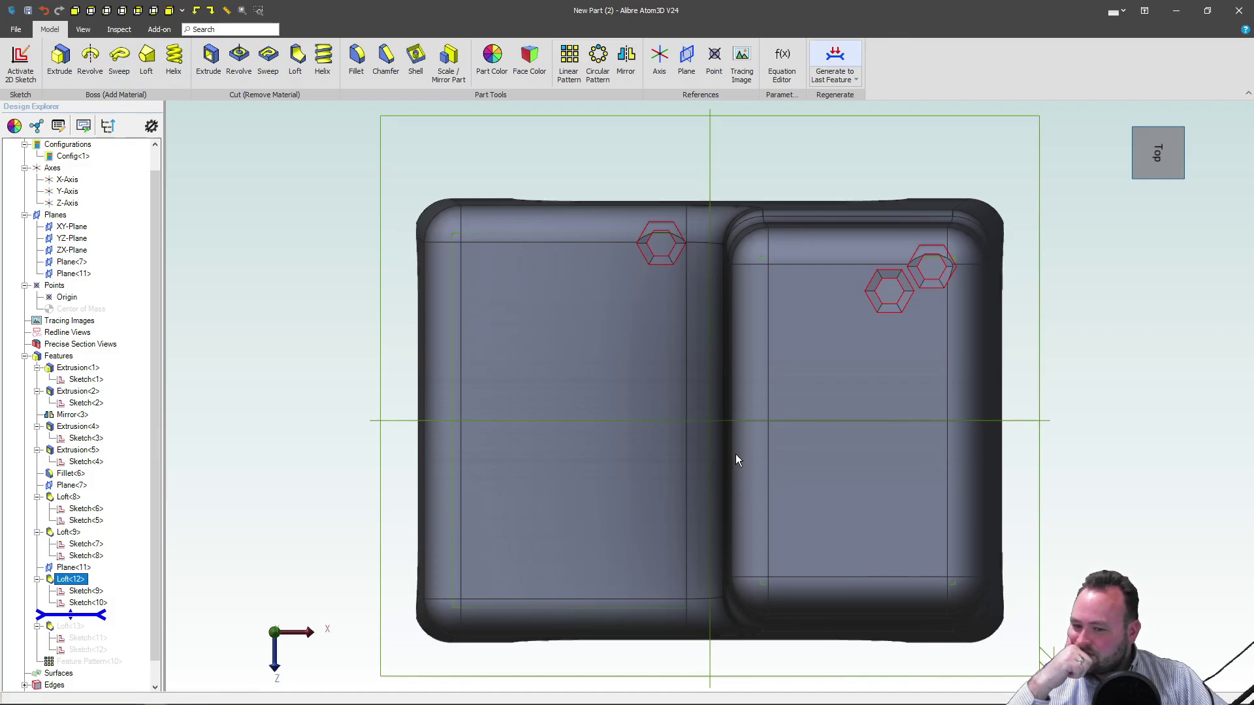
{"action": "middle_click_drag", "start_coordinate": [735, 481], "coordinate": [723, 510]}
{"action": "scroll", "coordinate": [722, 511], "scroll_direction": "up", "scroll_amount": 3}
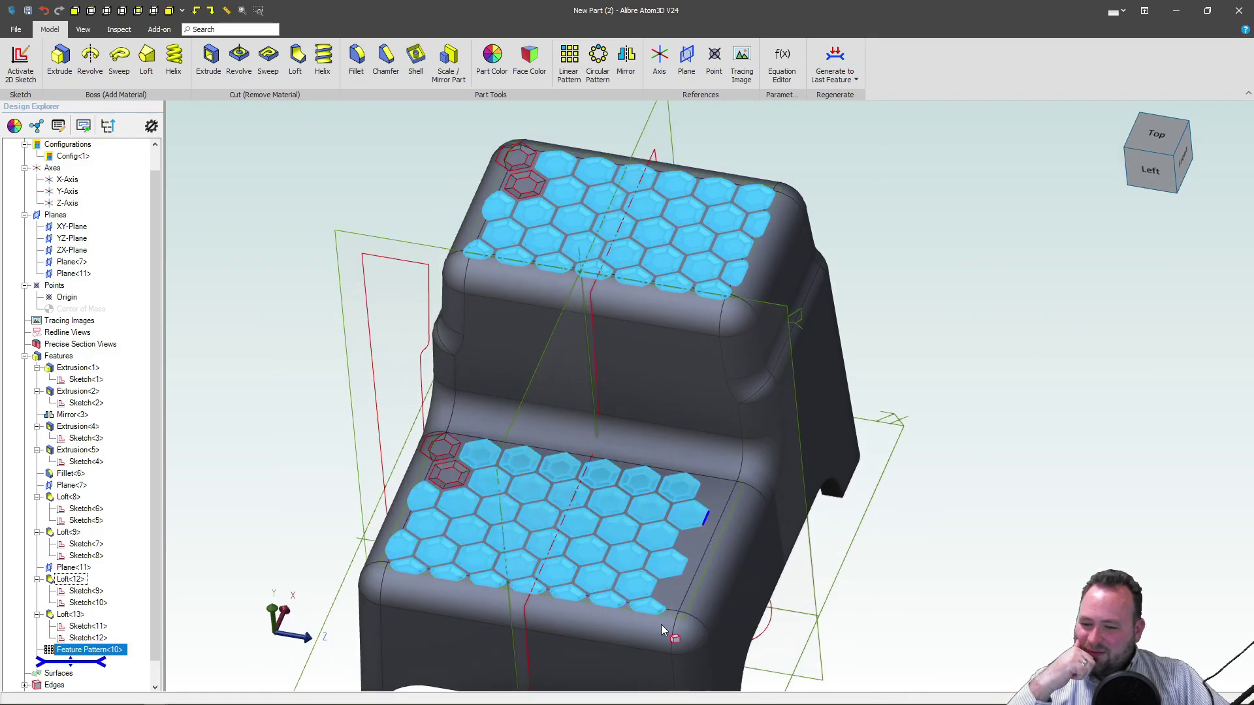
Edit Feature Pattern<10> and set the first direction's instance count to 8.
{"action": "right_click", "coordinate": [107, 641]}
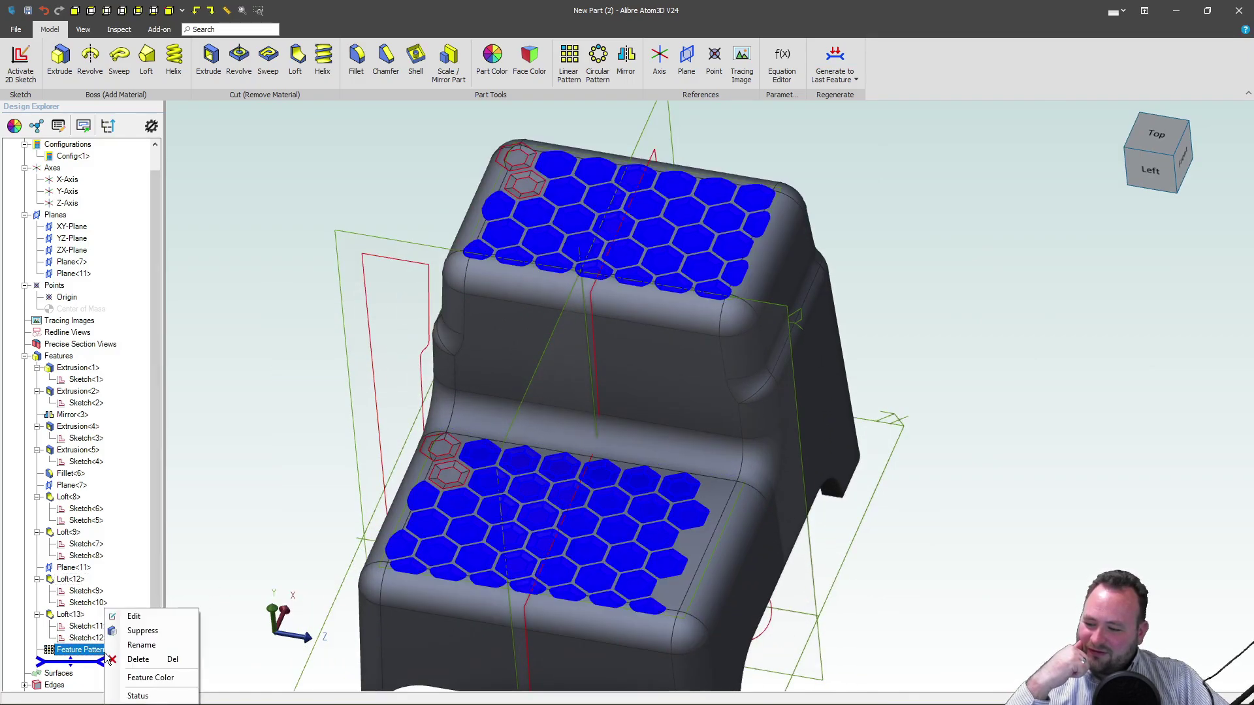
{"action": "left_click", "coordinate": [124, 616]}
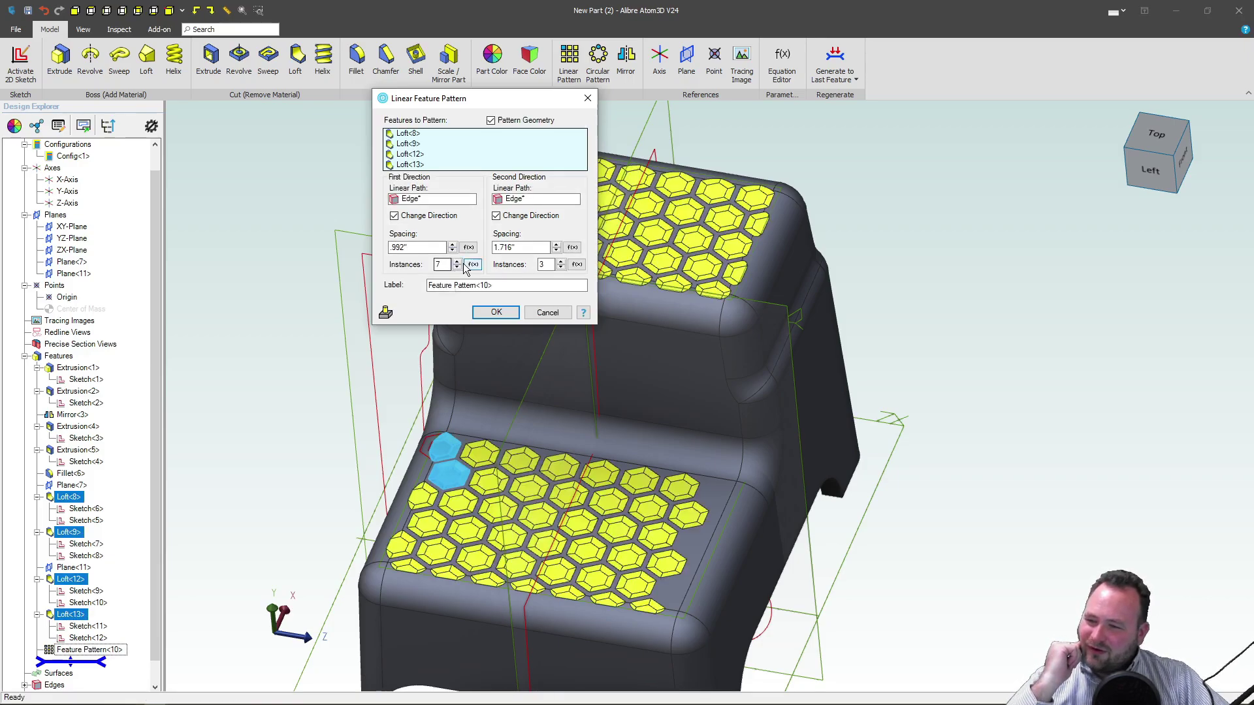
{"action": "left_click", "coordinate": [457, 263]}
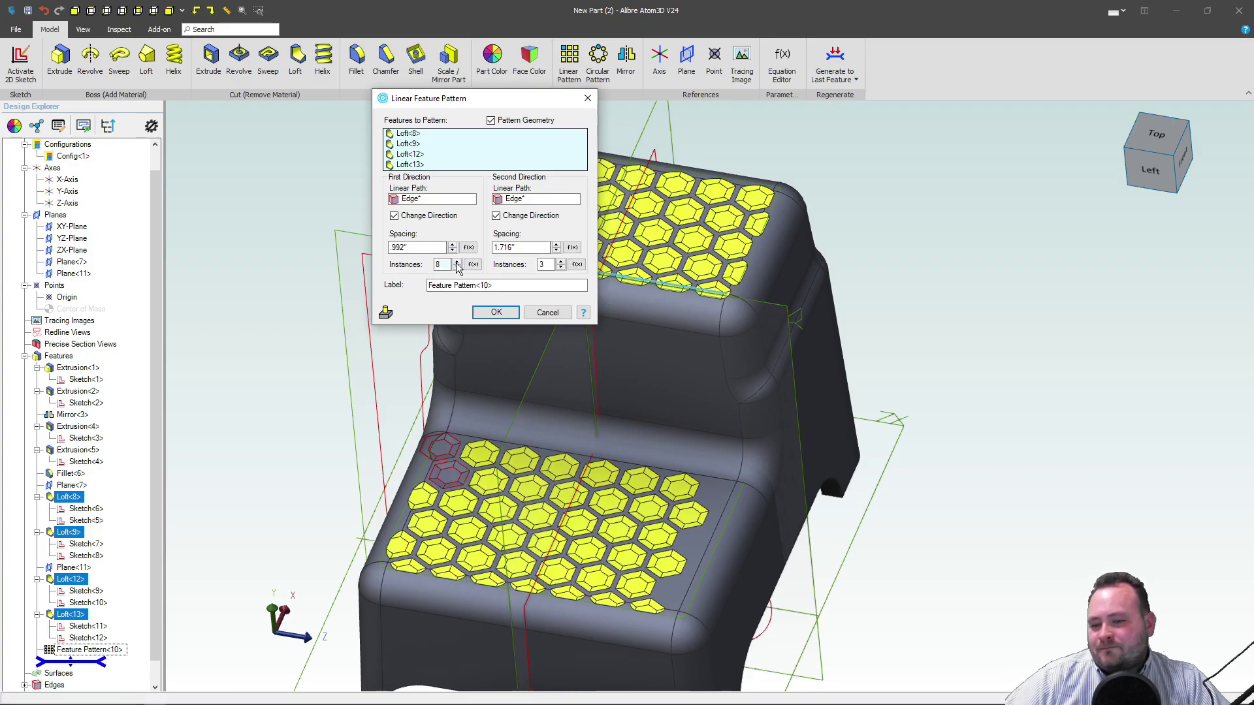
{"action": "left_click", "coordinate": [457, 261]}
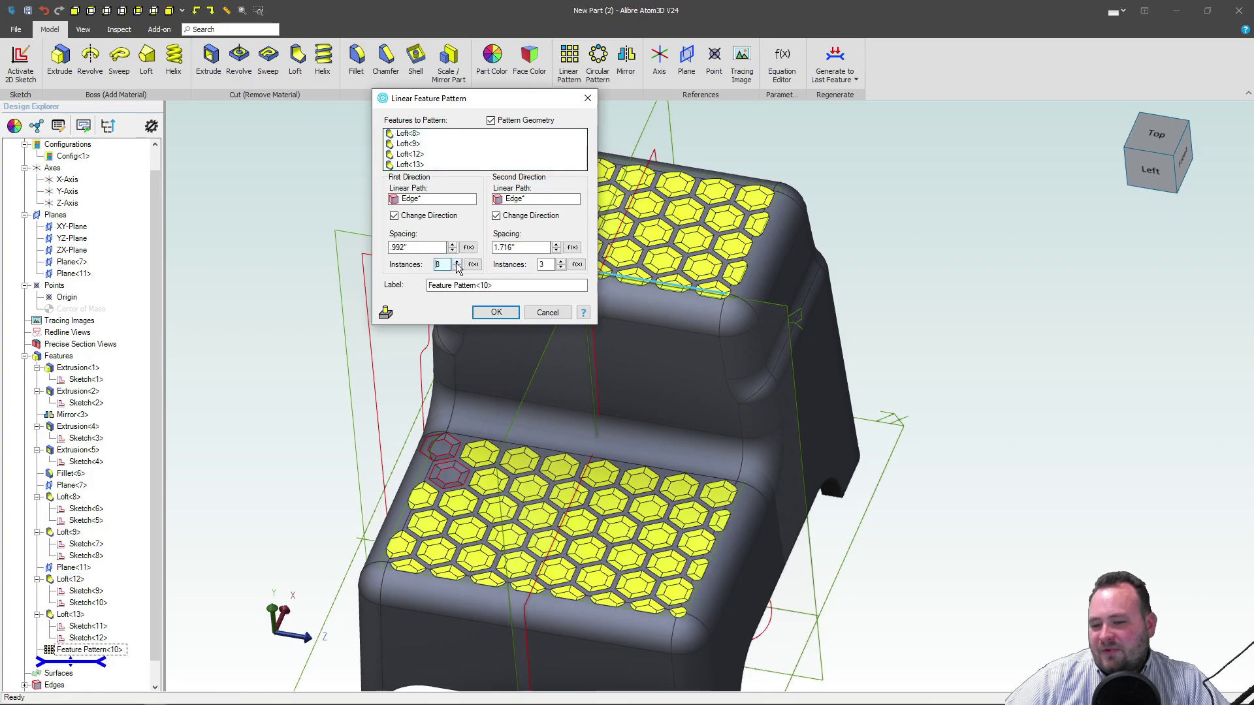
{"action": "left_click", "coordinate": [497, 313]}
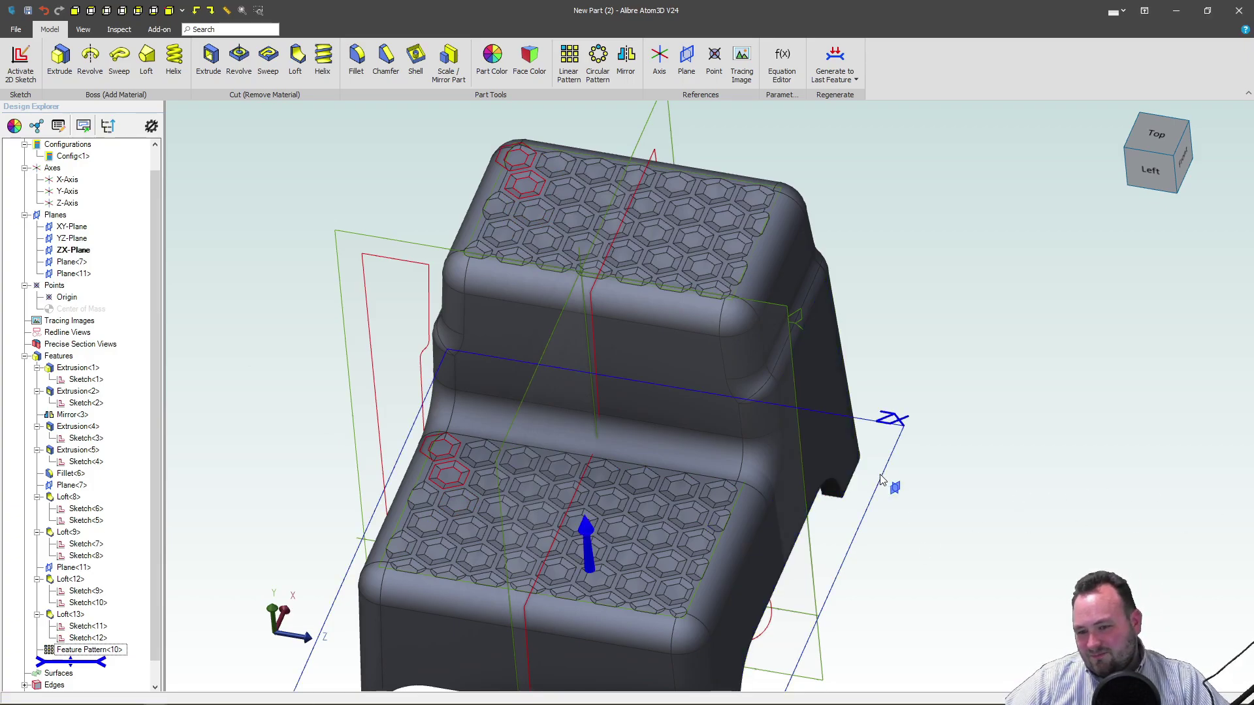
Try to shell the part at .200 in thickness, removing one foot's bottom face and its adjoining curved face, and undo the shell.
{"action": "middle_click_drag", "start_coordinate": [825, 457], "coordinate": [880, 490]}
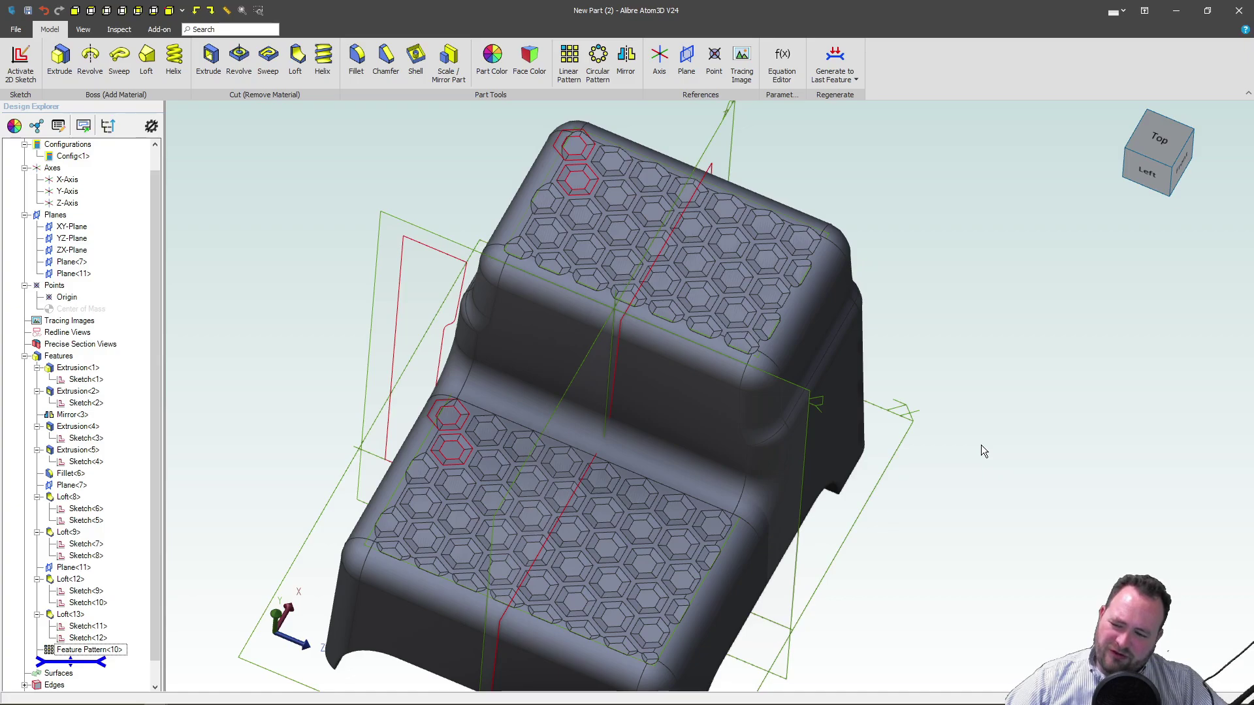
{"action": "middle_click_drag", "start_coordinate": [947, 482], "coordinate": [905, 392]}
{"action": "middle_click_drag", "start_coordinate": [817, 410], "coordinate": [730, 363]}
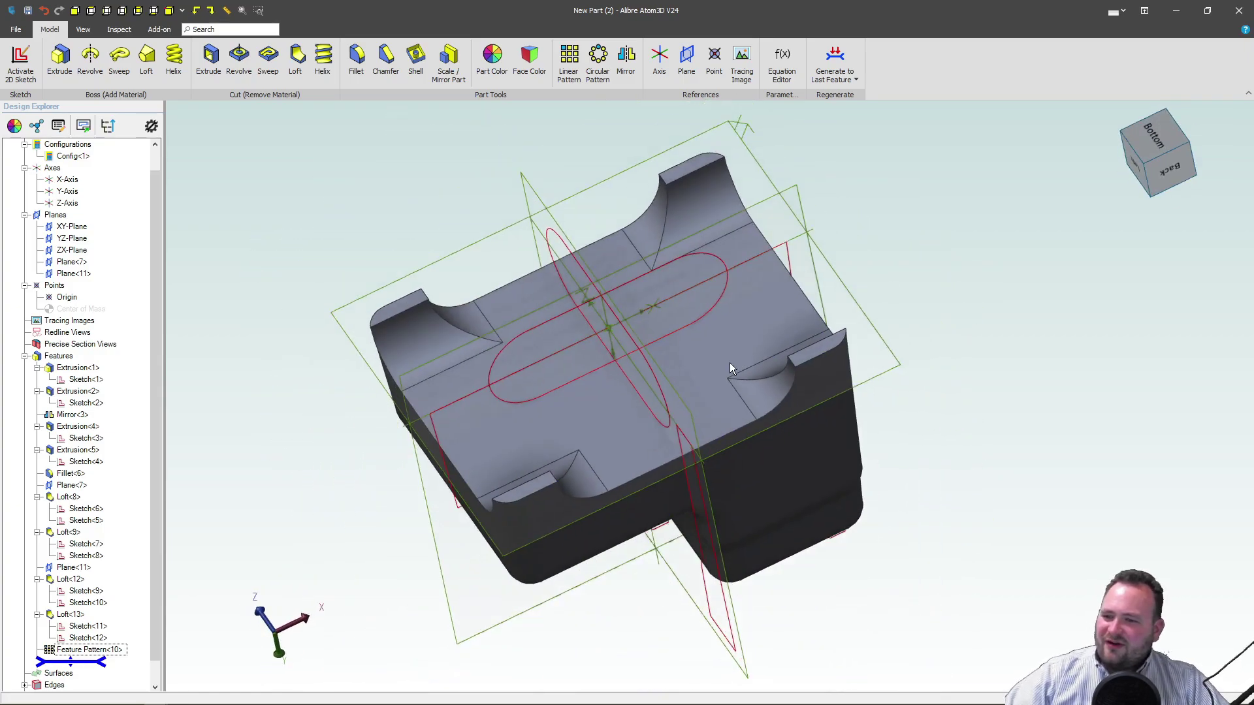
{"action": "scroll", "coordinate": [641, 155], "scroll_direction": "up", "scroll_amount": 3}
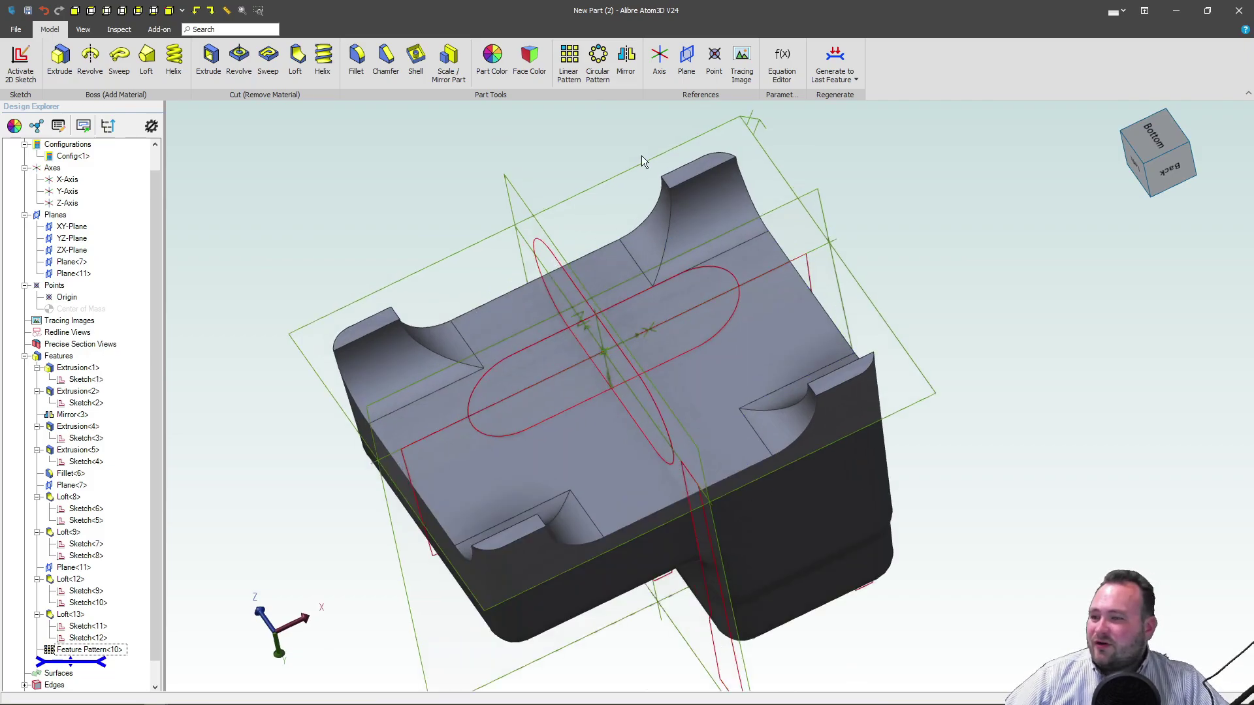
{"action": "left_click", "coordinate": [415, 57]}
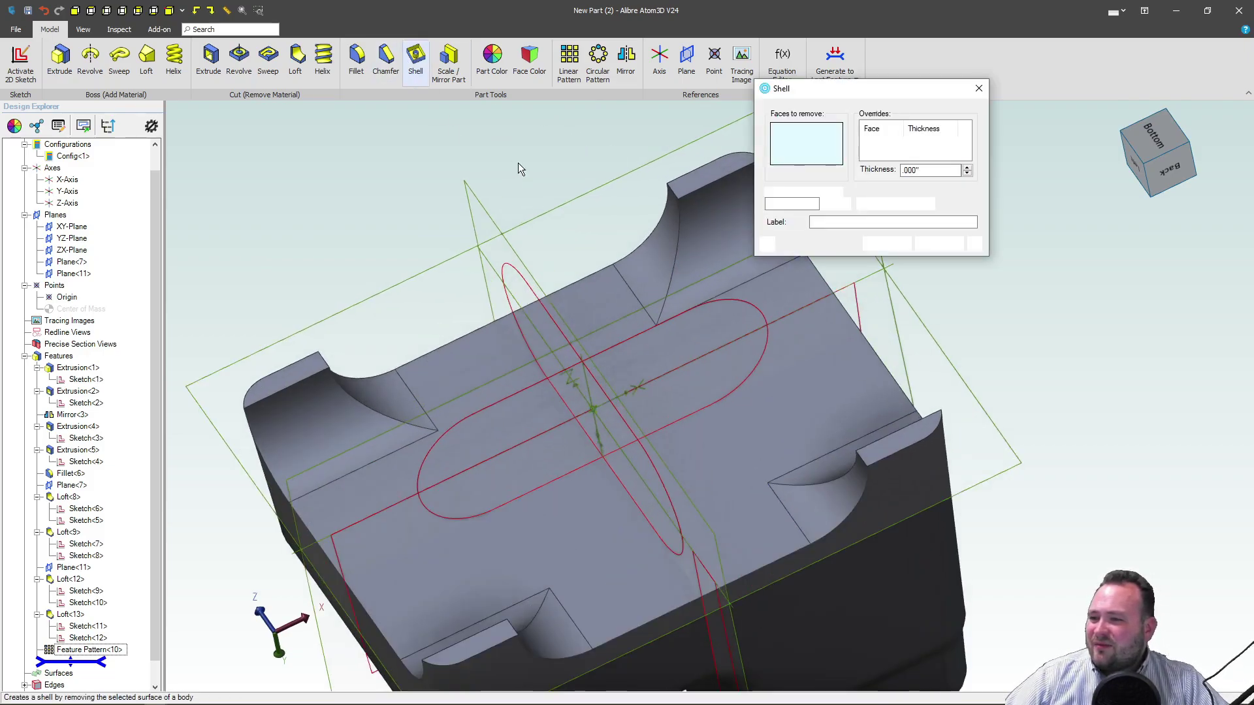
{"action": "left_click", "coordinate": [695, 190]}
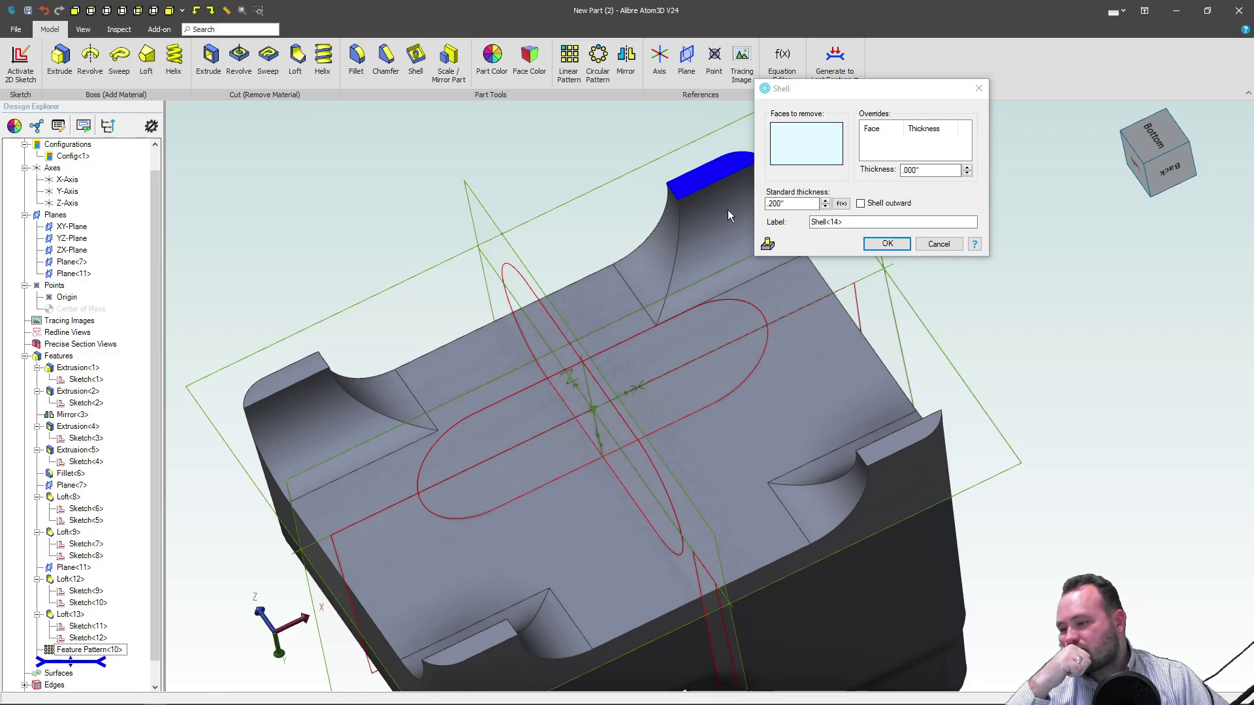
{"action": "left_click", "coordinate": [729, 216]}
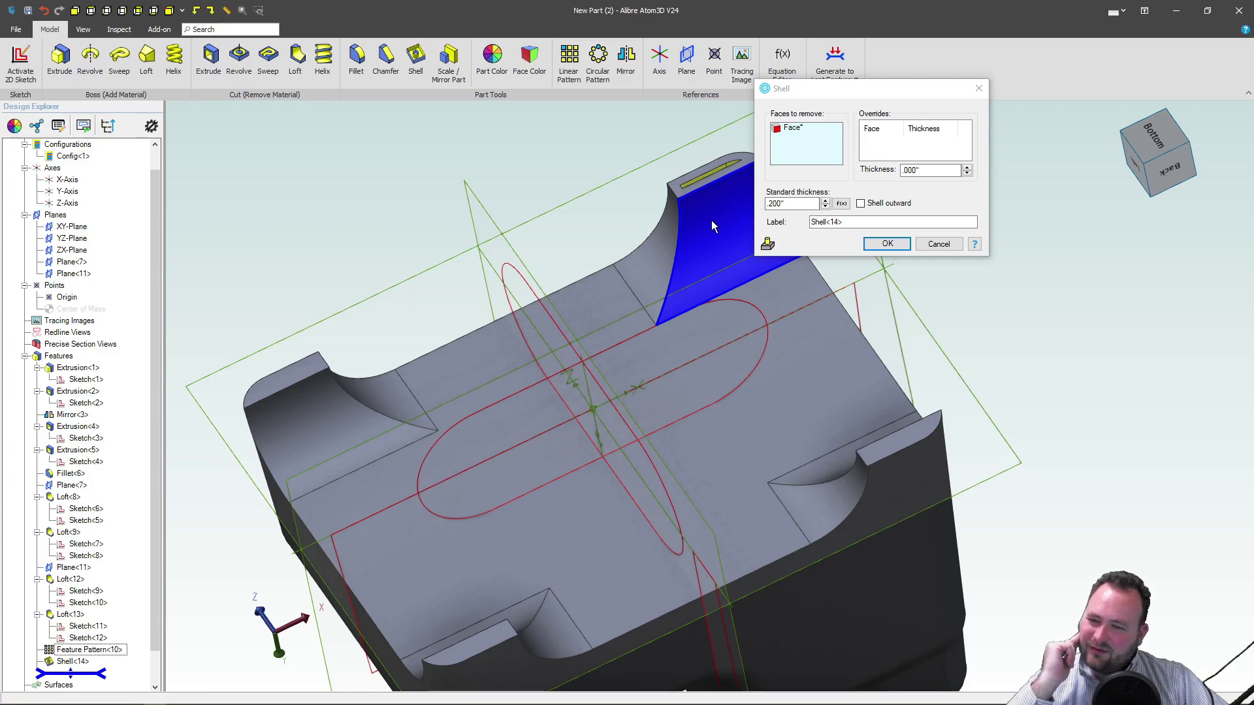
{"action": "left_click", "coordinate": [713, 226]}
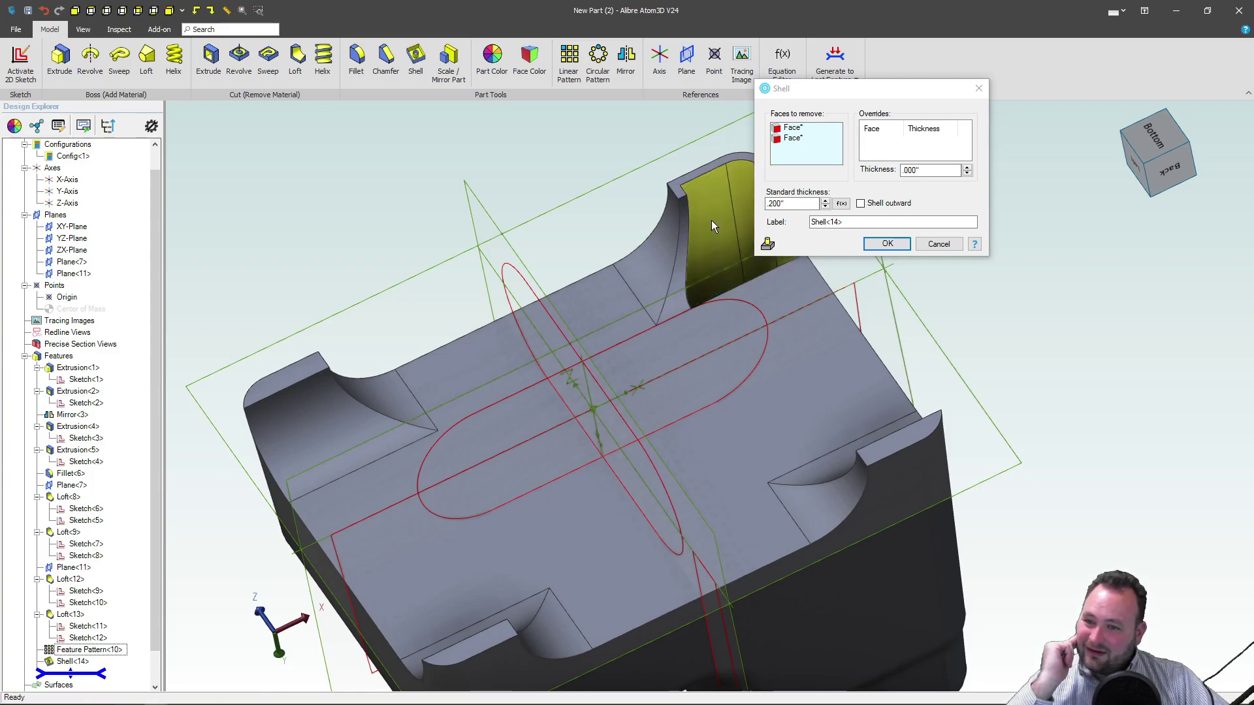
{"action": "right_click_drag", "start_coordinate": [712, 249], "coordinate": [724, 328]}
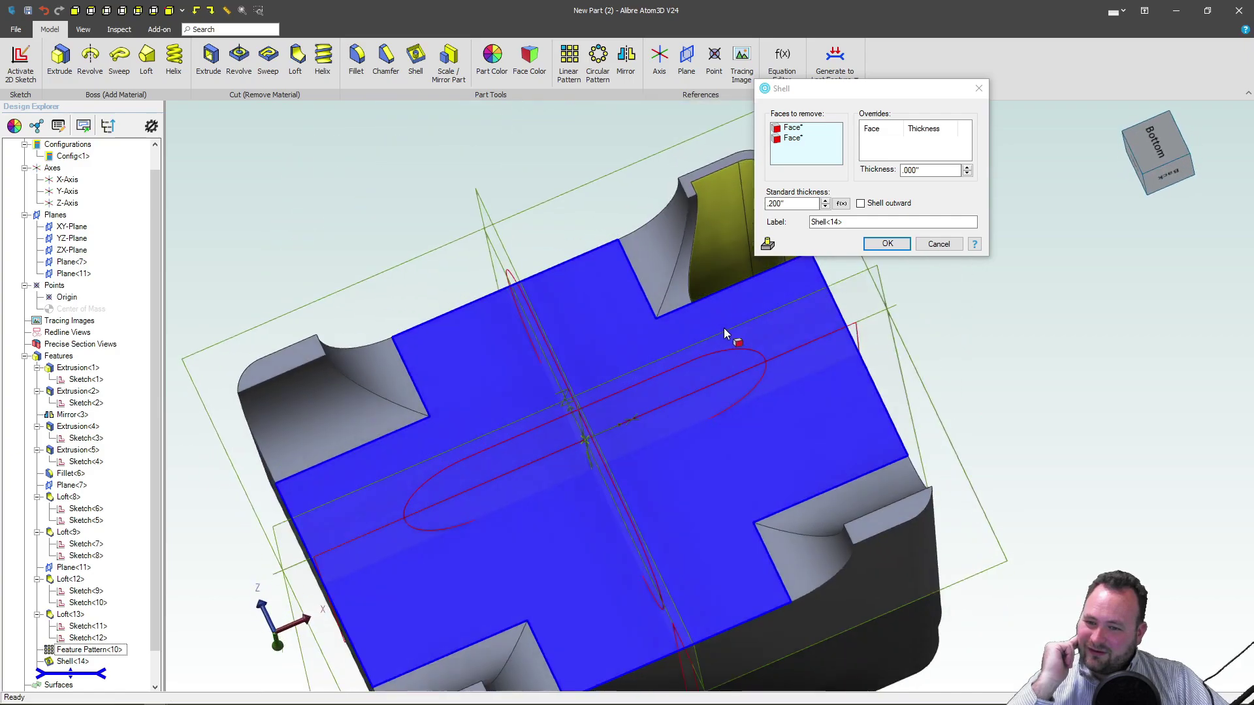
{"action": "left_click", "coordinate": [887, 244]}
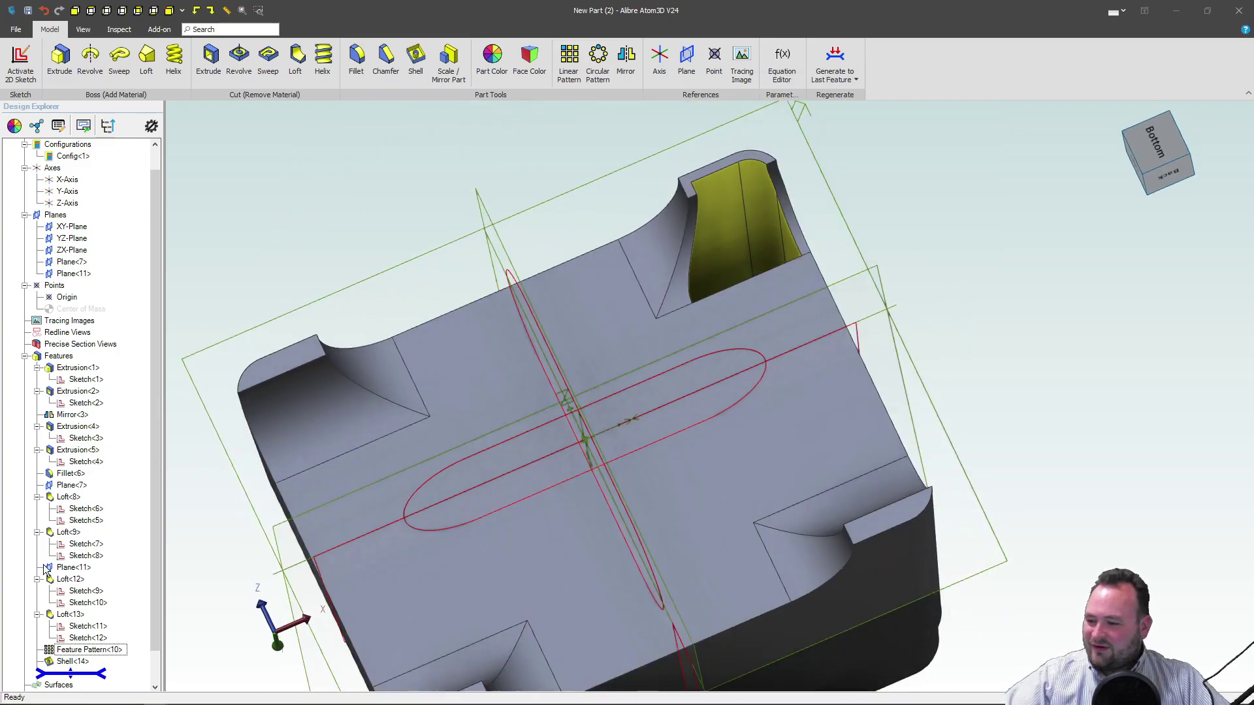
{"action": "key", "text": "ctrl+z"}
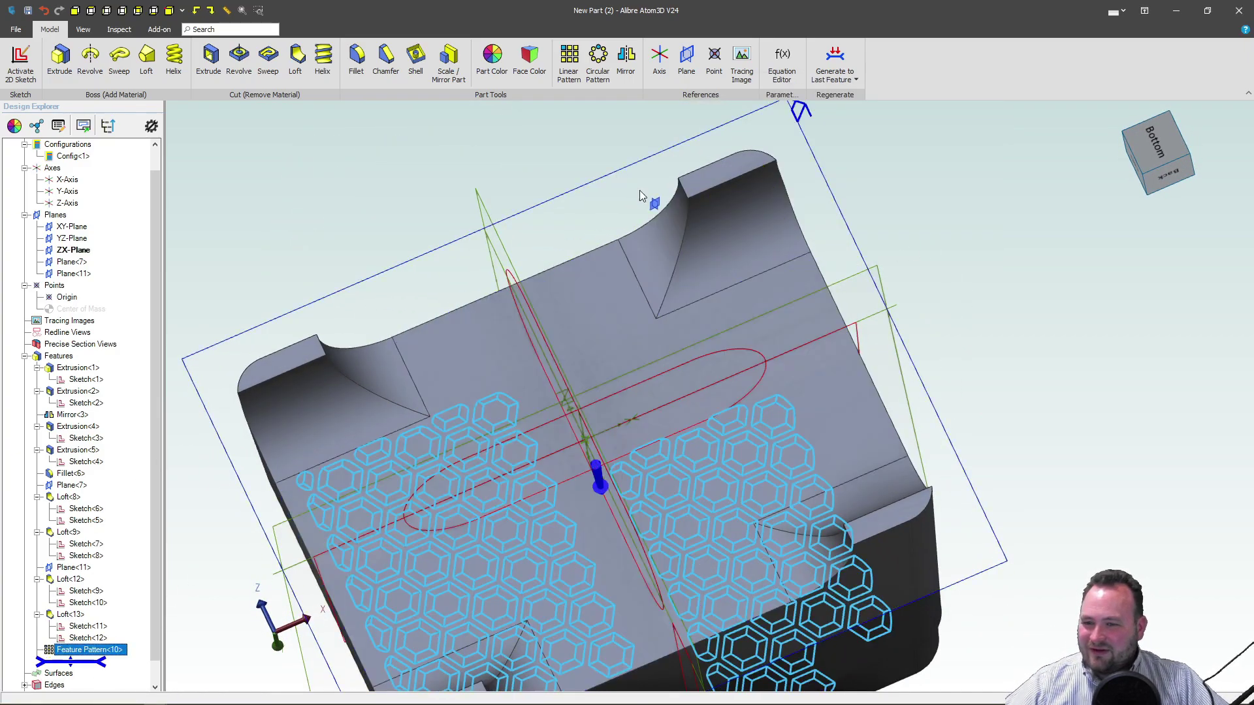
Shell the part inward at .200 in standard thickness, removing the main underside face plus the bottom and curved inner faces of all four feet.
{"action": "left_click", "coordinate": [640, 190]}
{"action": "left_click", "coordinate": [712, 179]}
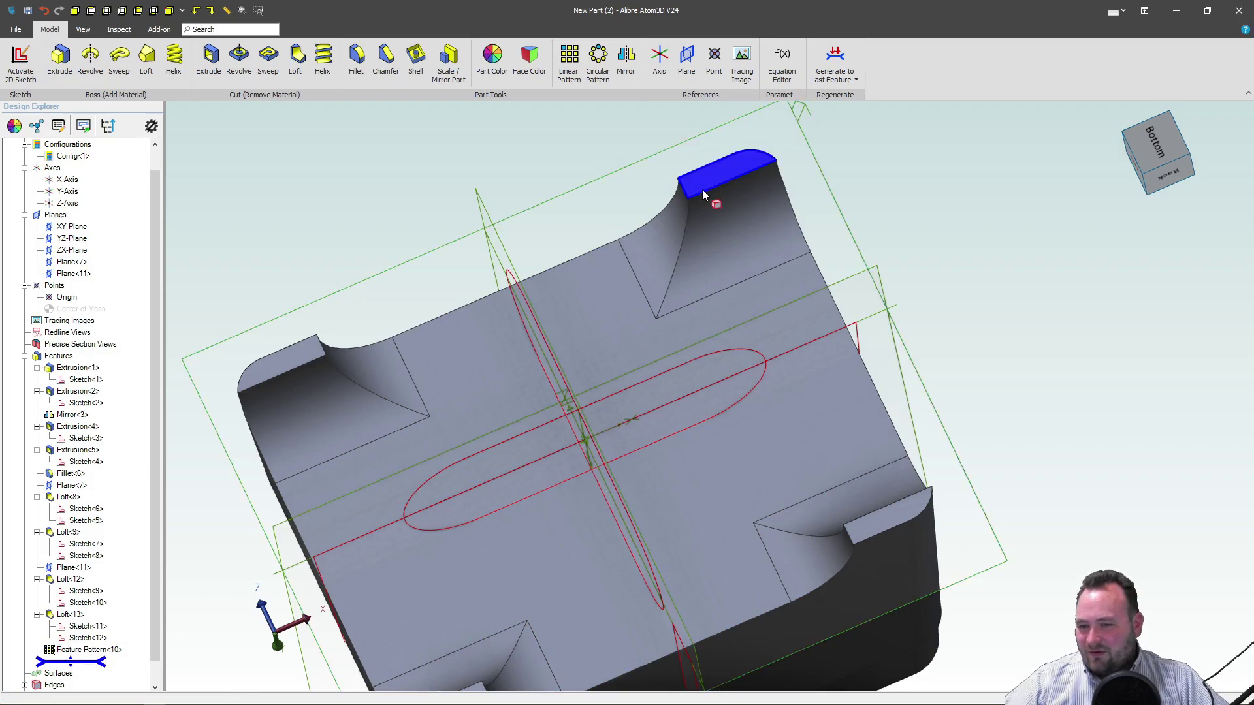
{"action": "left_click", "coordinate": [701, 232]}
{"action": "left_click", "coordinate": [665, 230]}
{"action": "left_click", "coordinate": [723, 322]}
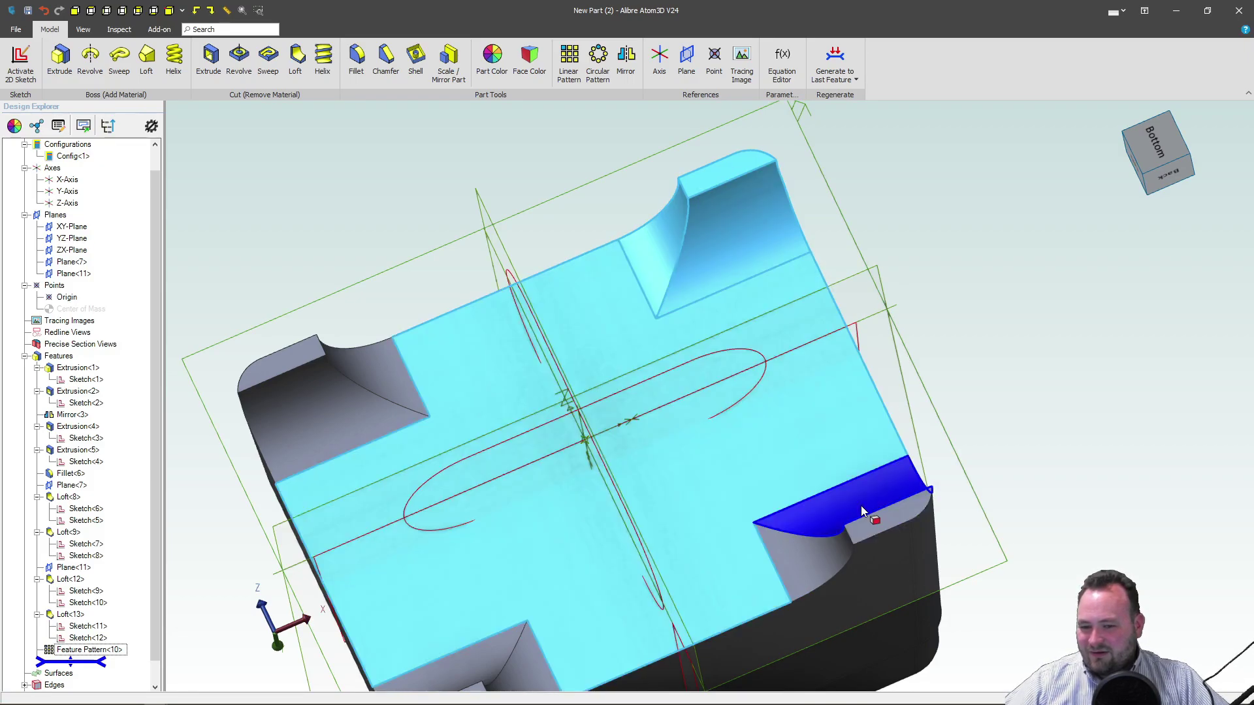
{"action": "left_click", "coordinate": [861, 507]}
{"action": "left_click", "coordinate": [868, 519]}
{"action": "left_click", "coordinate": [807, 563]}
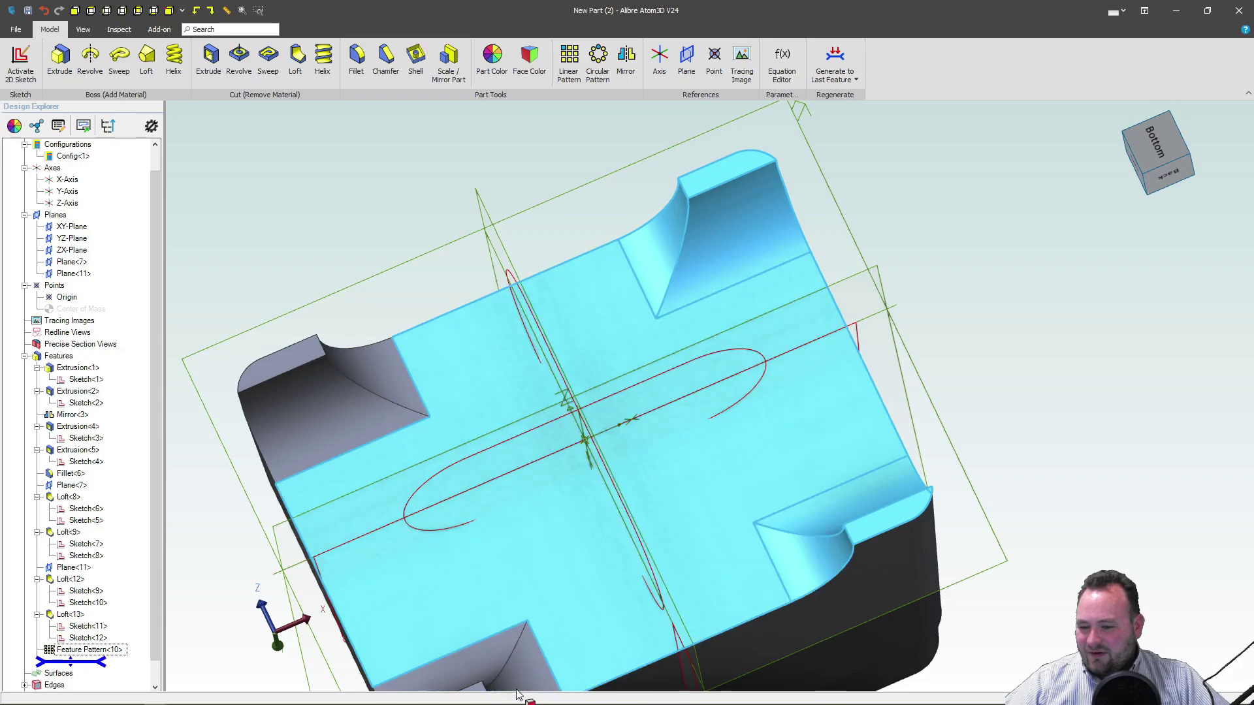
{"action": "middle_click_drag", "start_coordinate": [498, 587], "coordinate": [545, 421]}
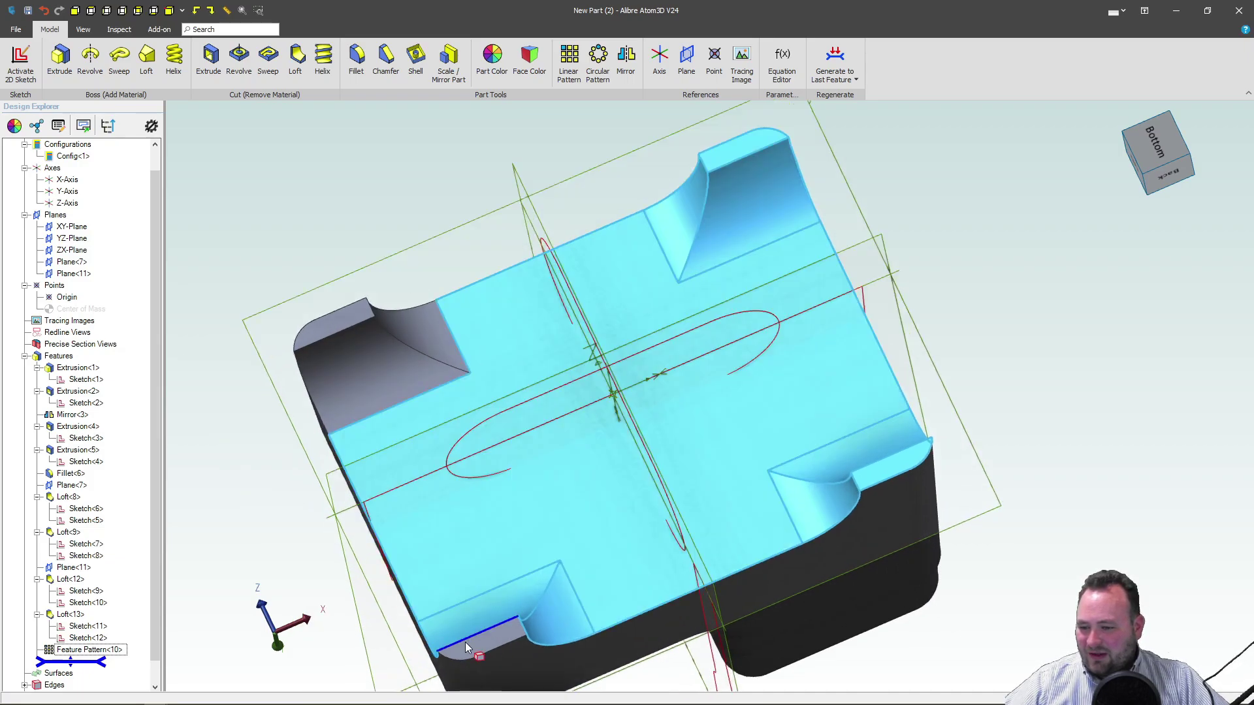
{"action": "left_click", "coordinate": [486, 640]}
{"action": "left_click", "coordinate": [361, 405]}
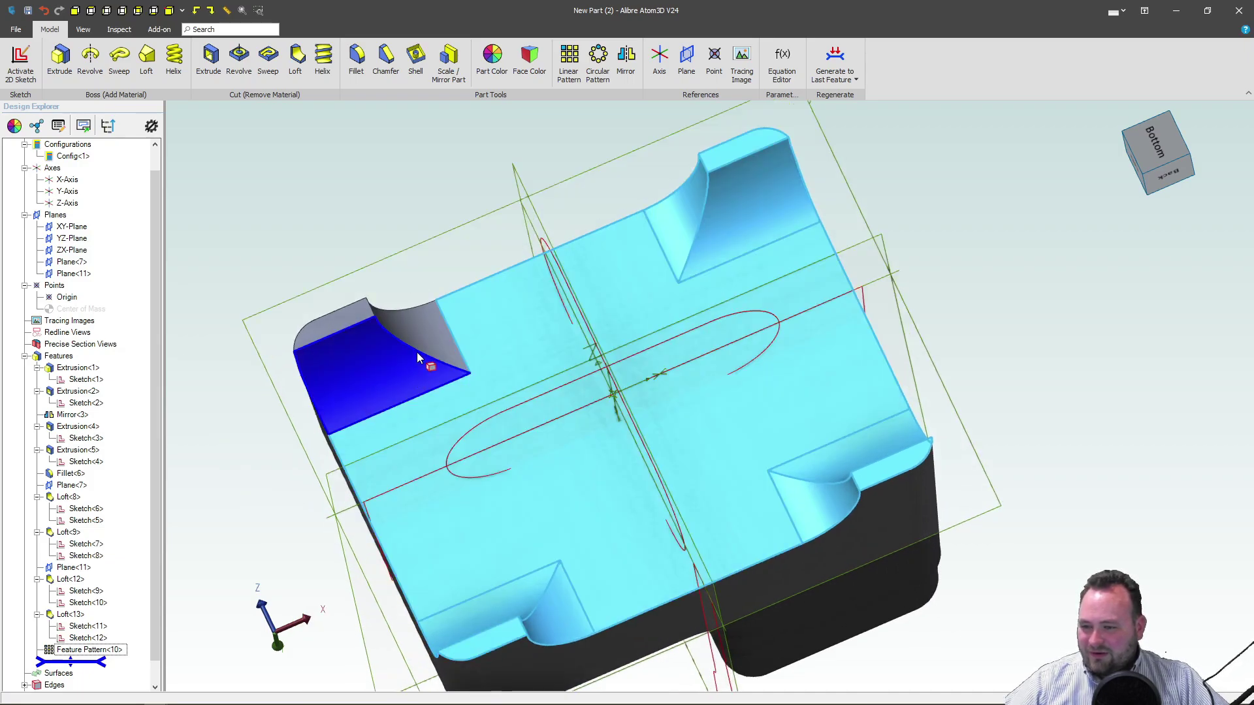
{"action": "left_click", "coordinate": [377, 328]}
{"action": "left_click", "coordinate": [335, 321]}
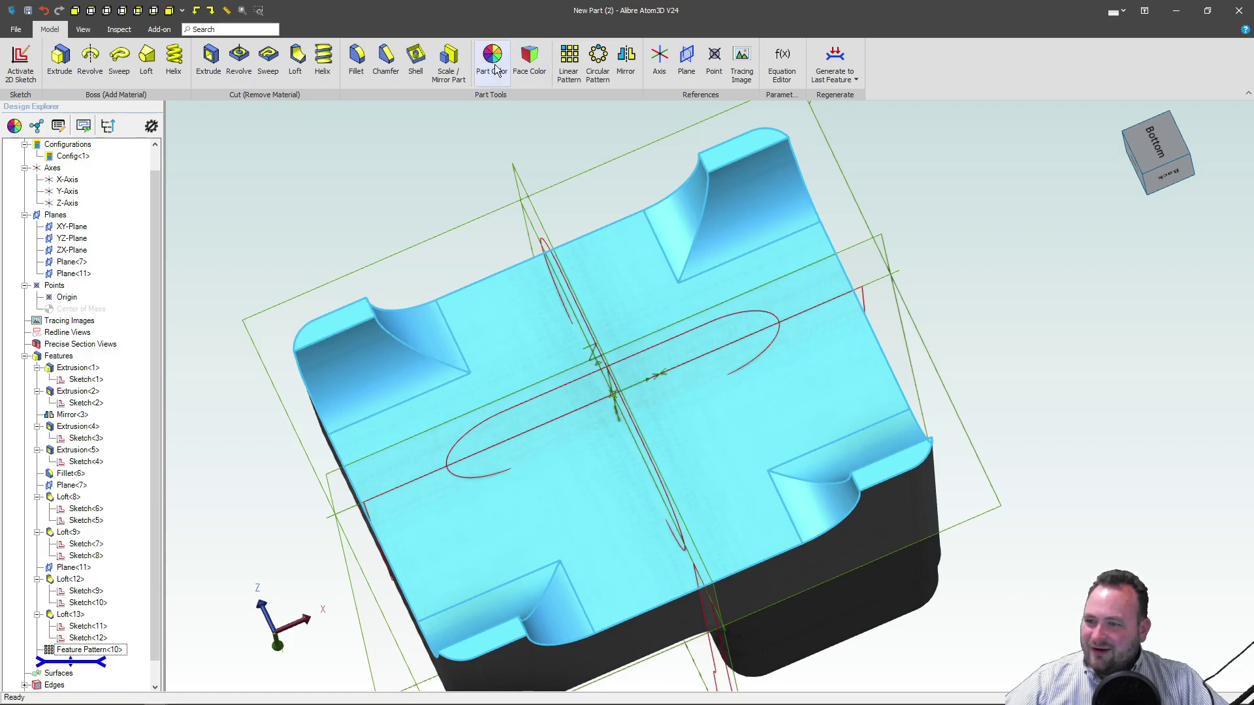
{"action": "left_click", "coordinate": [416, 59]}
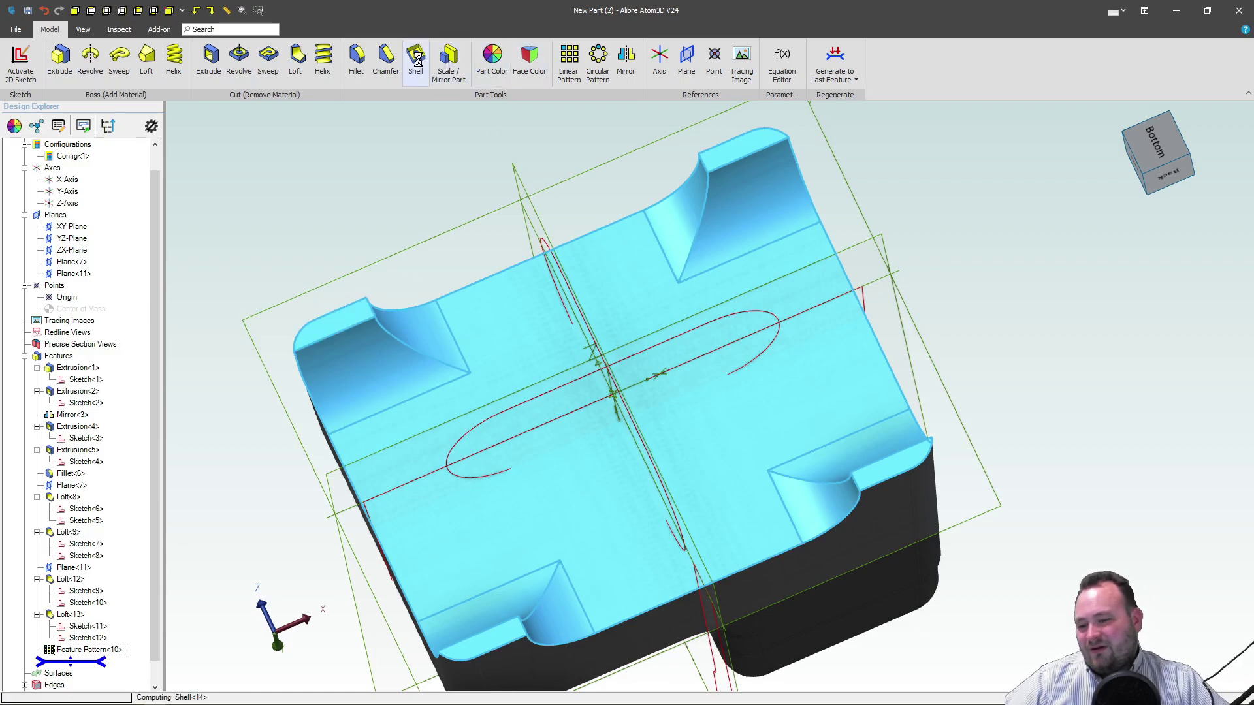
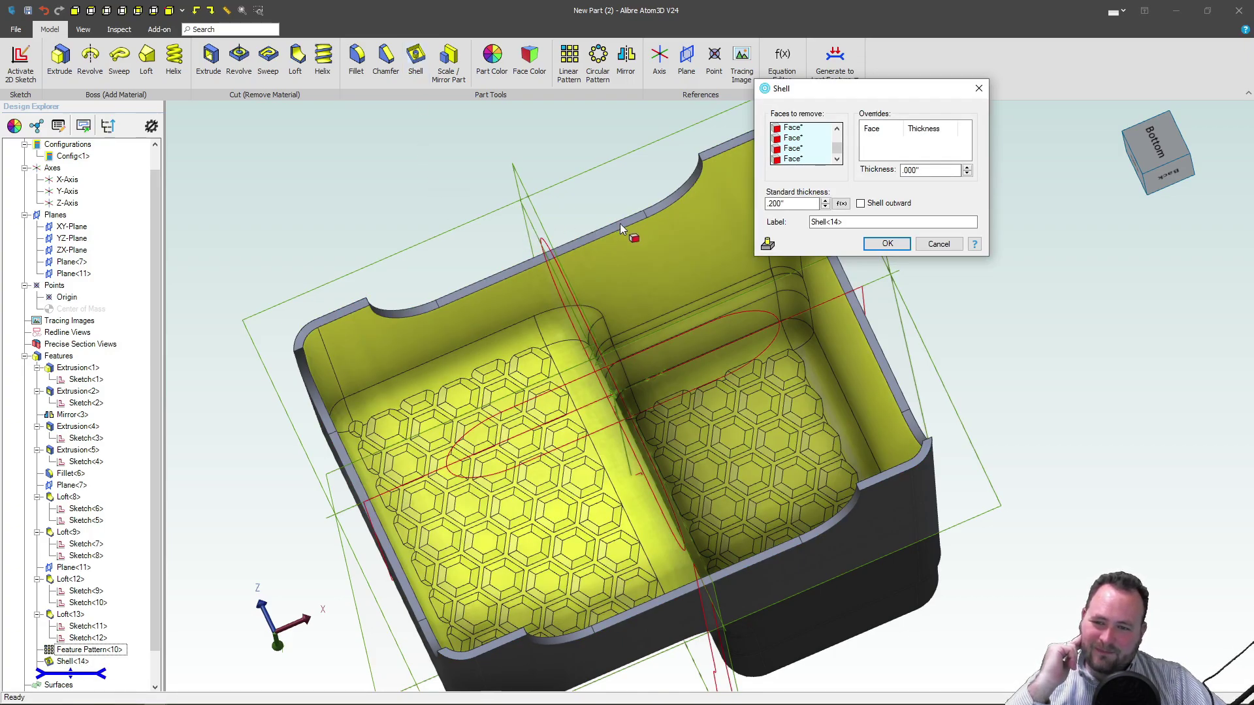
{"action": "left_click", "coordinate": [883, 246]}
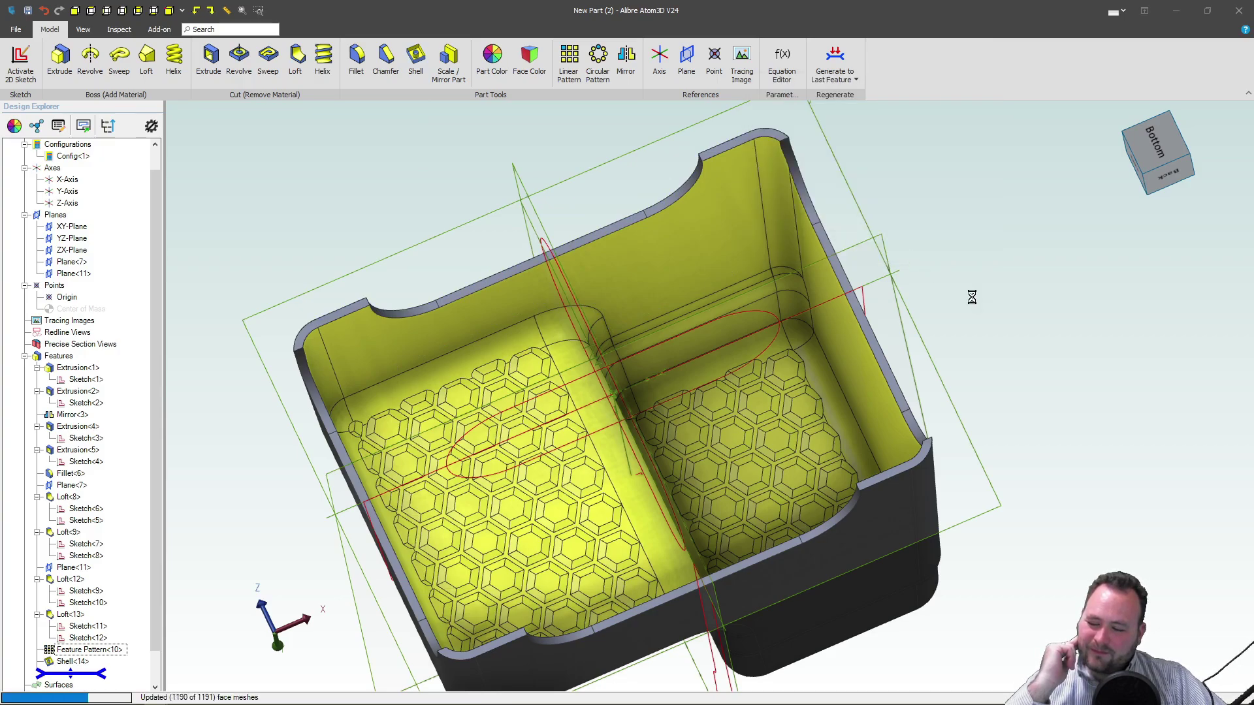
Create a precise section view of the shelled part on the XY-Plane with .000 in offset, unreversed.
{"action": "mouse_move", "coordinate": [972, 297]}
{"action": "middle_mouse_down"}
{"action": "mouse_move", "coordinate": [935, 407]}
{"action": "mouse_move", "coordinate": [869, 305]}
{"action": "mouse_move", "coordinate": [916, 281]}
{"action": "mouse_move", "coordinate": [1001, 283]}
{"action": "mouse_move", "coordinate": [1039, 321]}
{"action": "middle_mouse_up"}
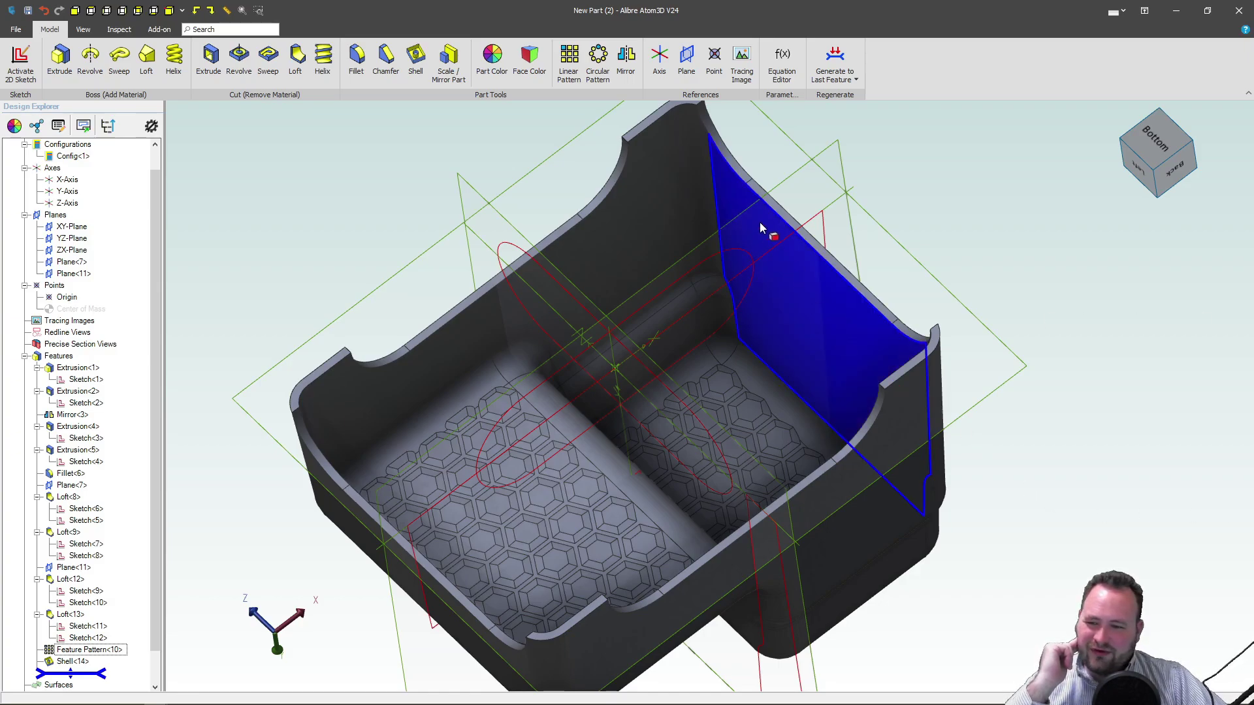
{"action": "left_click", "coordinate": [776, 178]}
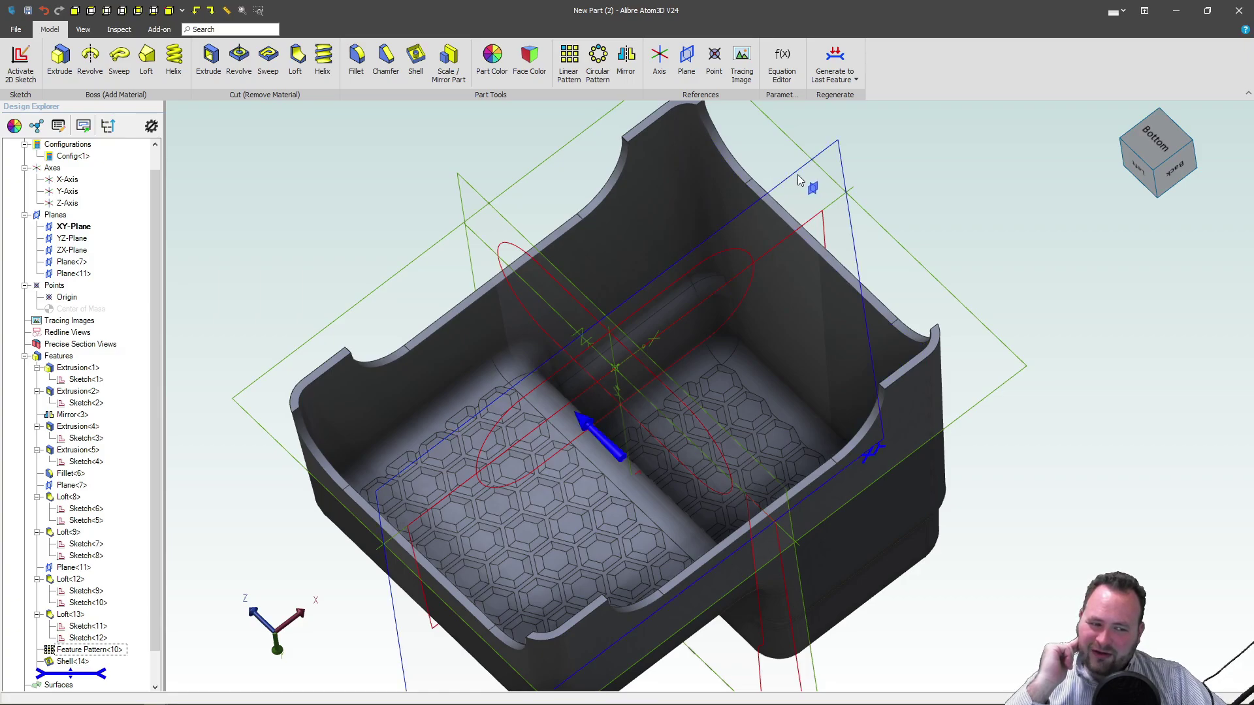
{"action": "left_click", "coordinate": [799, 181]}
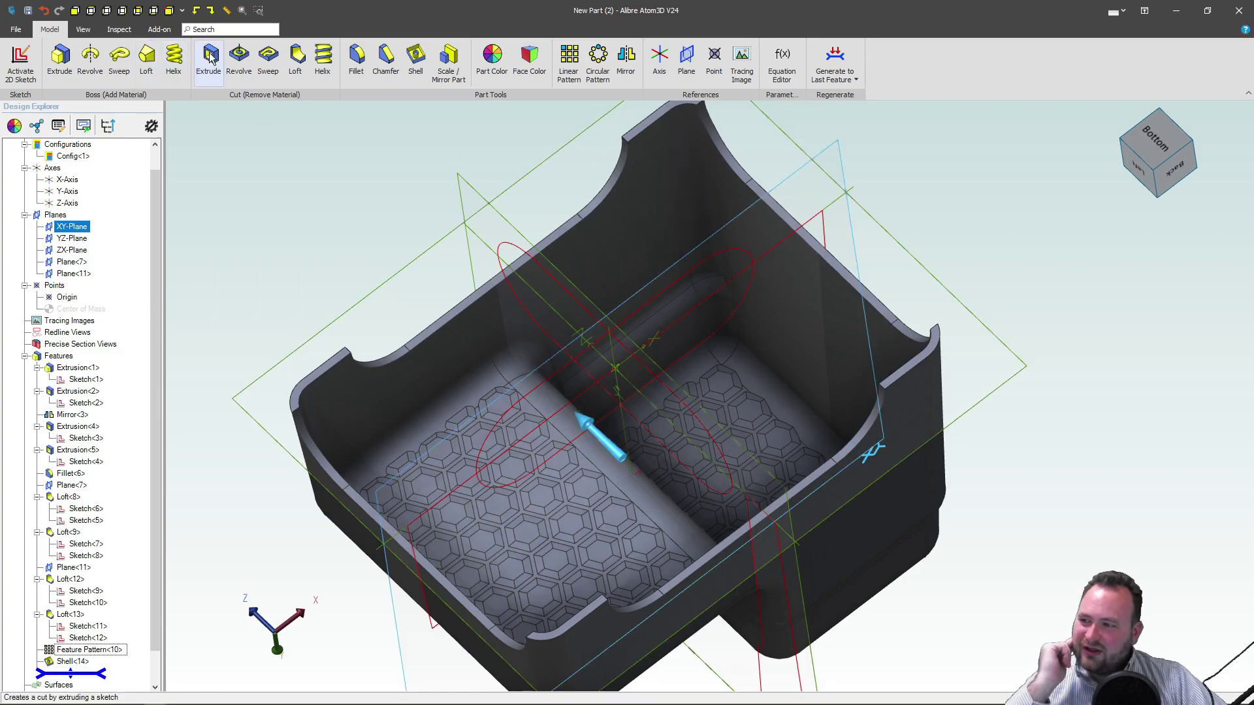
{"action": "left_click", "coordinate": [118, 29]}
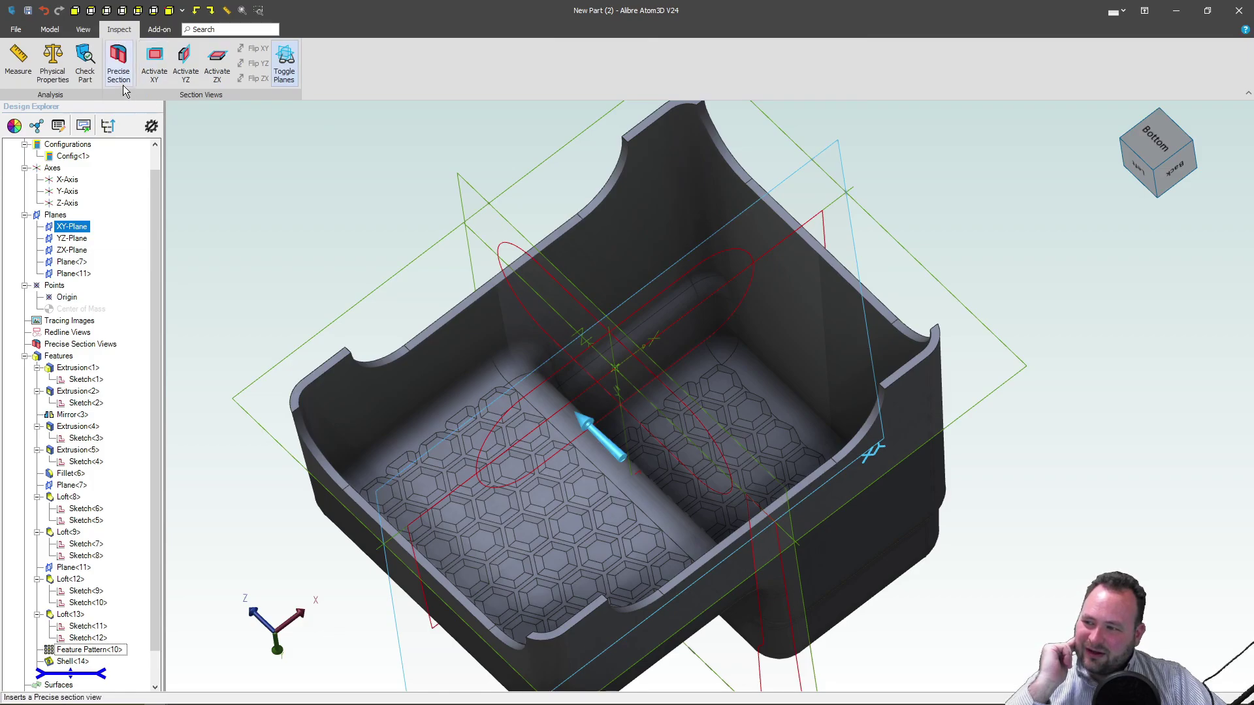
{"action": "left_click", "coordinate": [119, 60]}
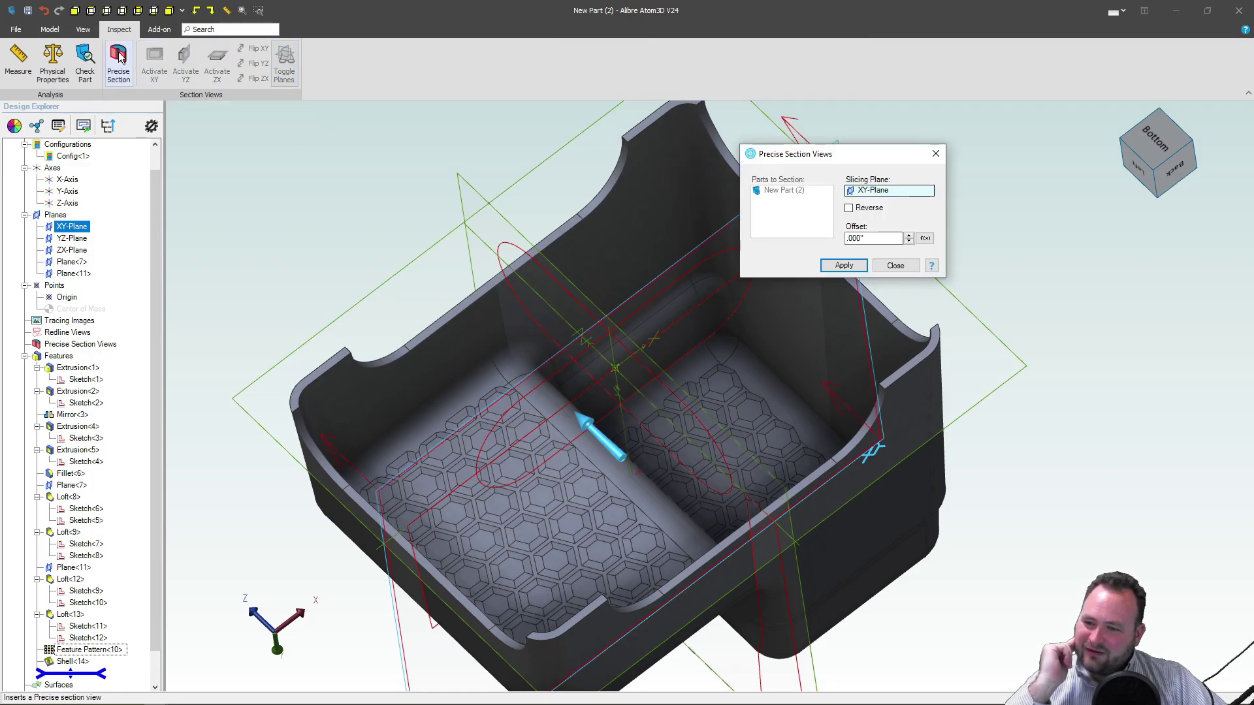
{"action": "left_click", "coordinate": [849, 208]}
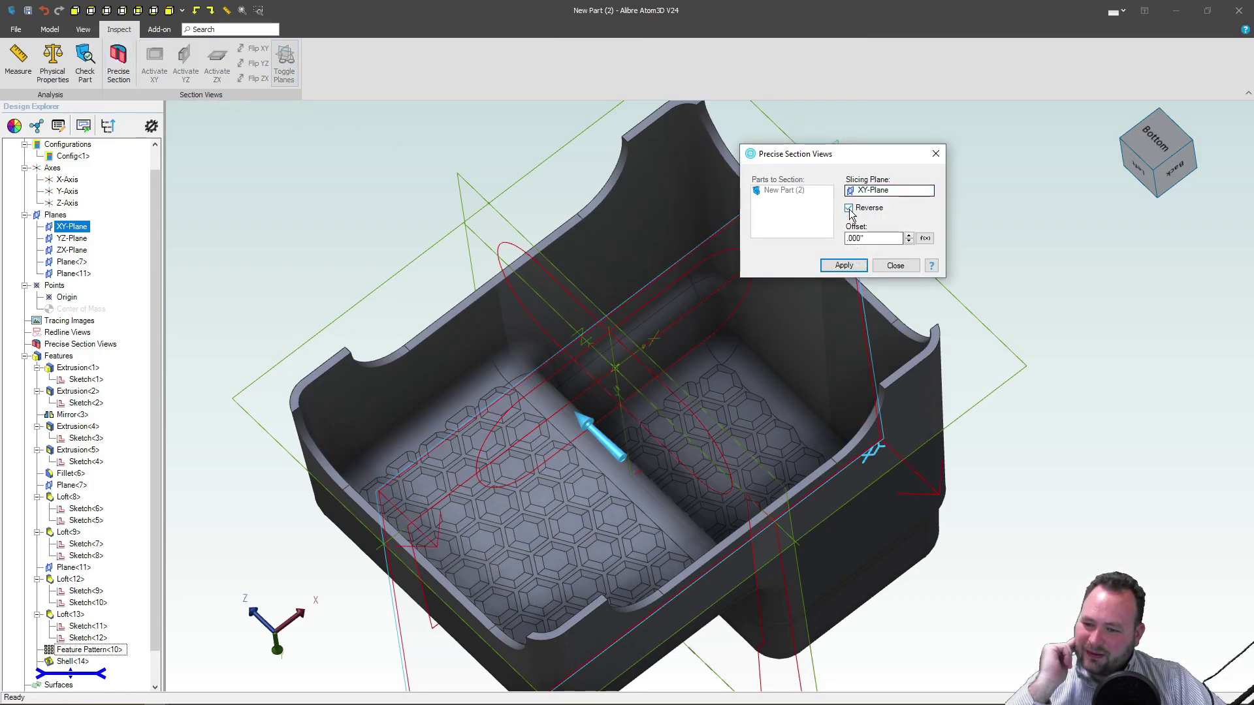
{"action": "left_click", "coordinate": [849, 208]}
{"action": "left_click", "coordinate": [837, 266]}
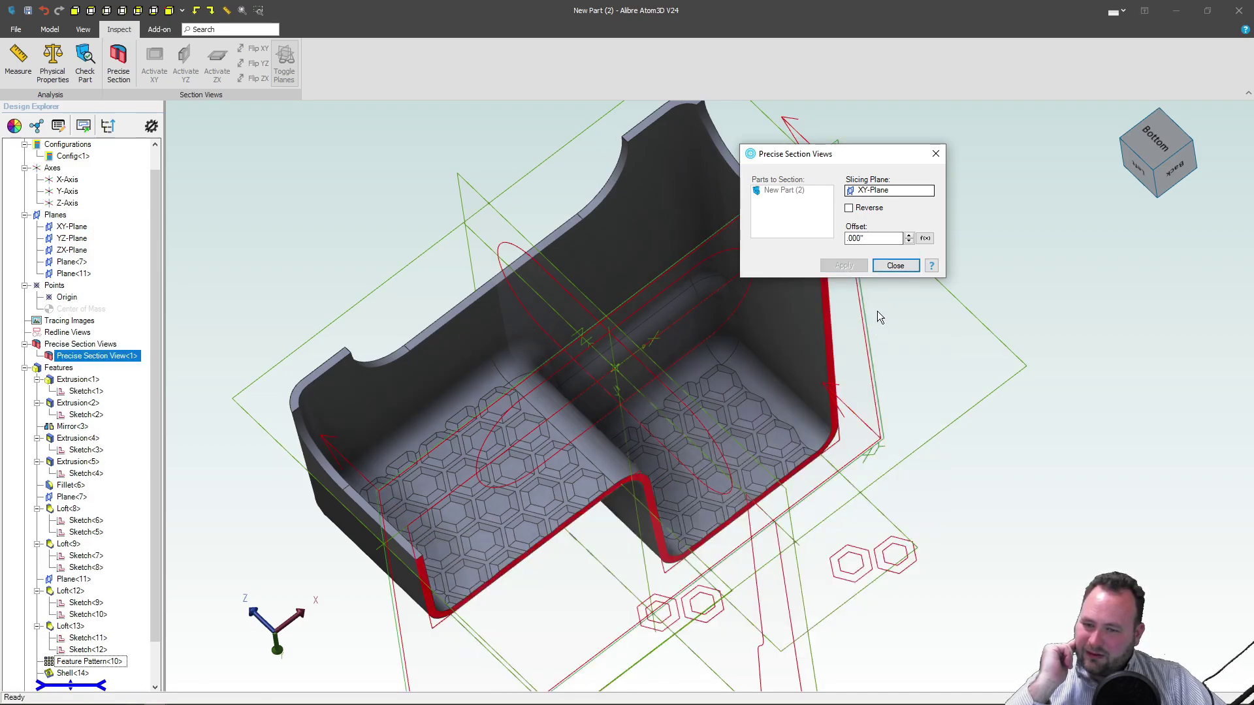
{"action": "left_click", "coordinate": [895, 265]}
Start a 2D sketch on the XY-Plane and orient the view square to the sectioned part.
{"action": "left_click", "coordinate": [778, 183]}
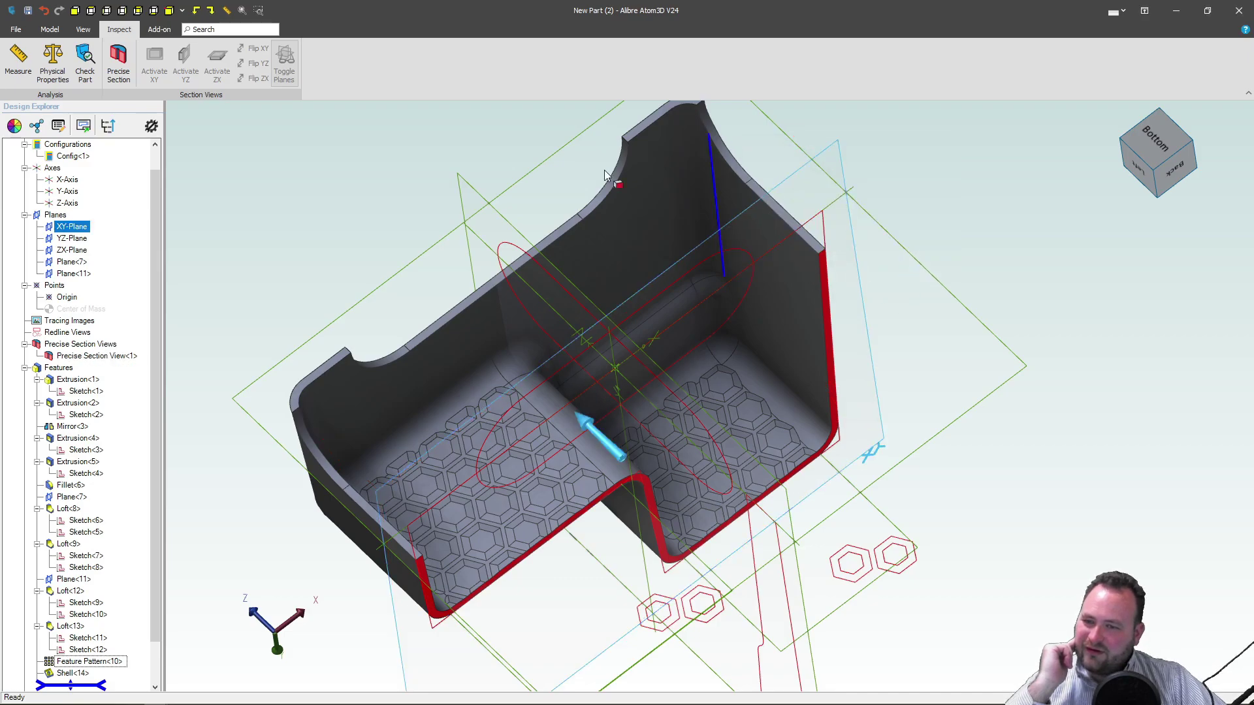
{"action": "left_click", "coordinate": [49, 29]}
{"action": "left_click", "coordinate": [20, 60]}
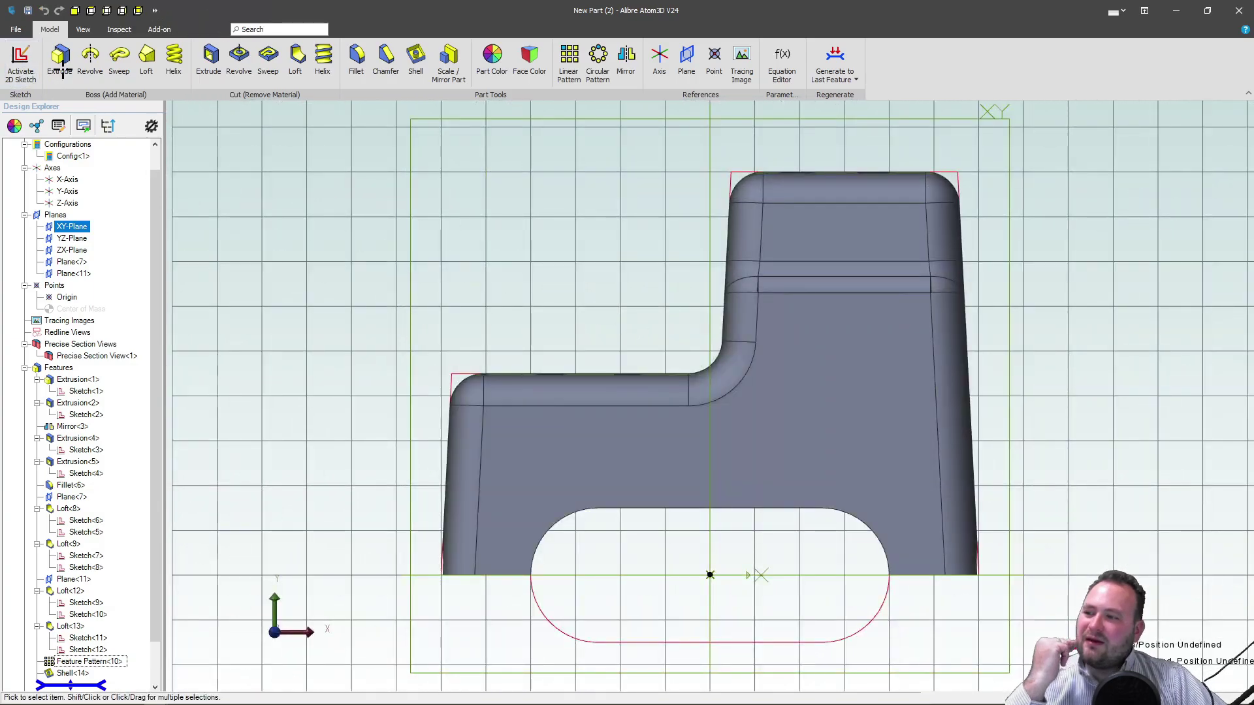
{"action": "left_click", "coordinate": [61, 65]}
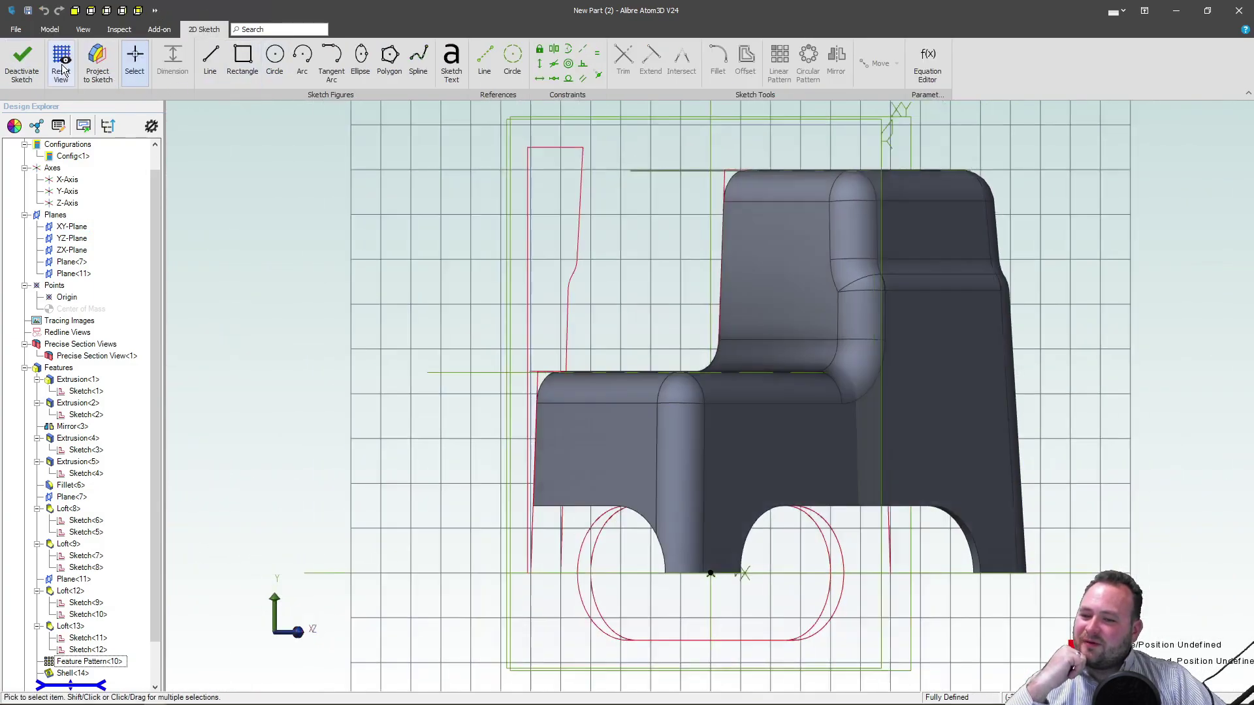
Sketch a closed, downward-tapering four-sided profile about .95 in tall, starting inside the lower step's top wall near the inner bend.
{"action": "scroll", "coordinate": [932, 364], "scroll_direction": "up", "scroll_amount": 5}
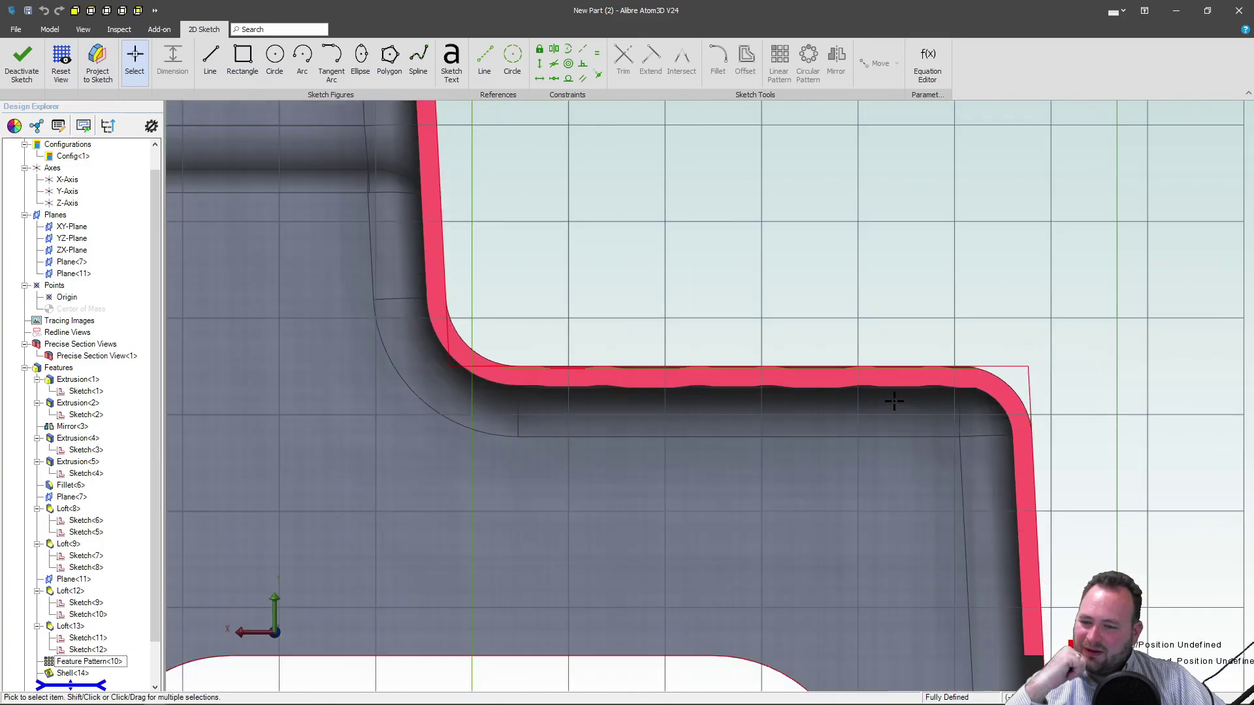
{"action": "scroll", "coordinate": [631, 402], "scroll_direction": "up", "scroll_amount": 2}
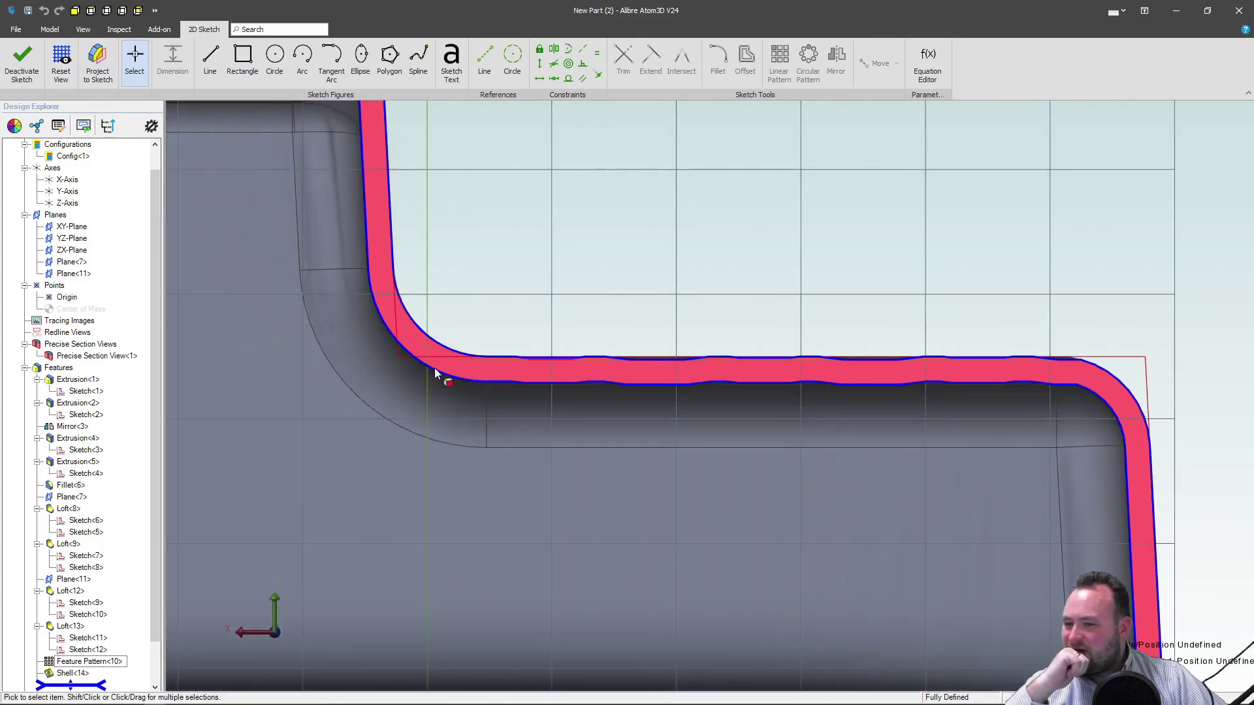
{"action": "scroll", "coordinate": [436, 374], "scroll_direction": "up", "scroll_amount": 1}
{"action": "key", "text": "l"}
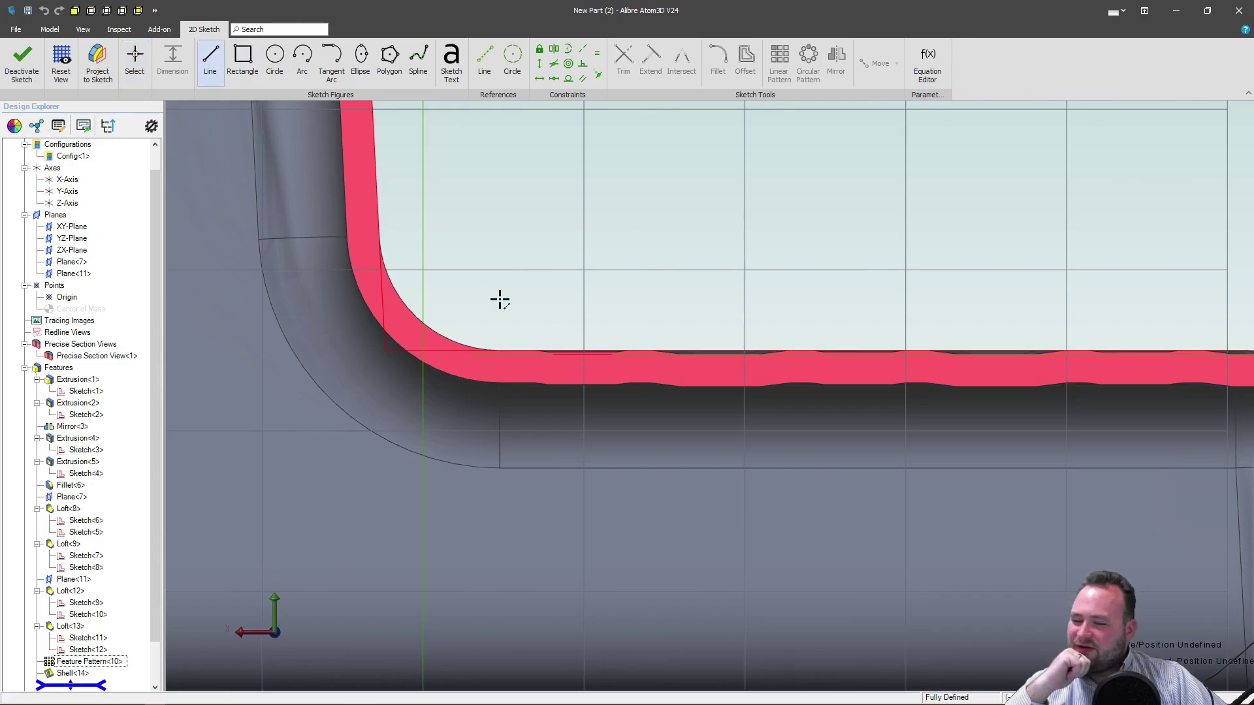
{"action": "left_click", "coordinate": [549, 374]}
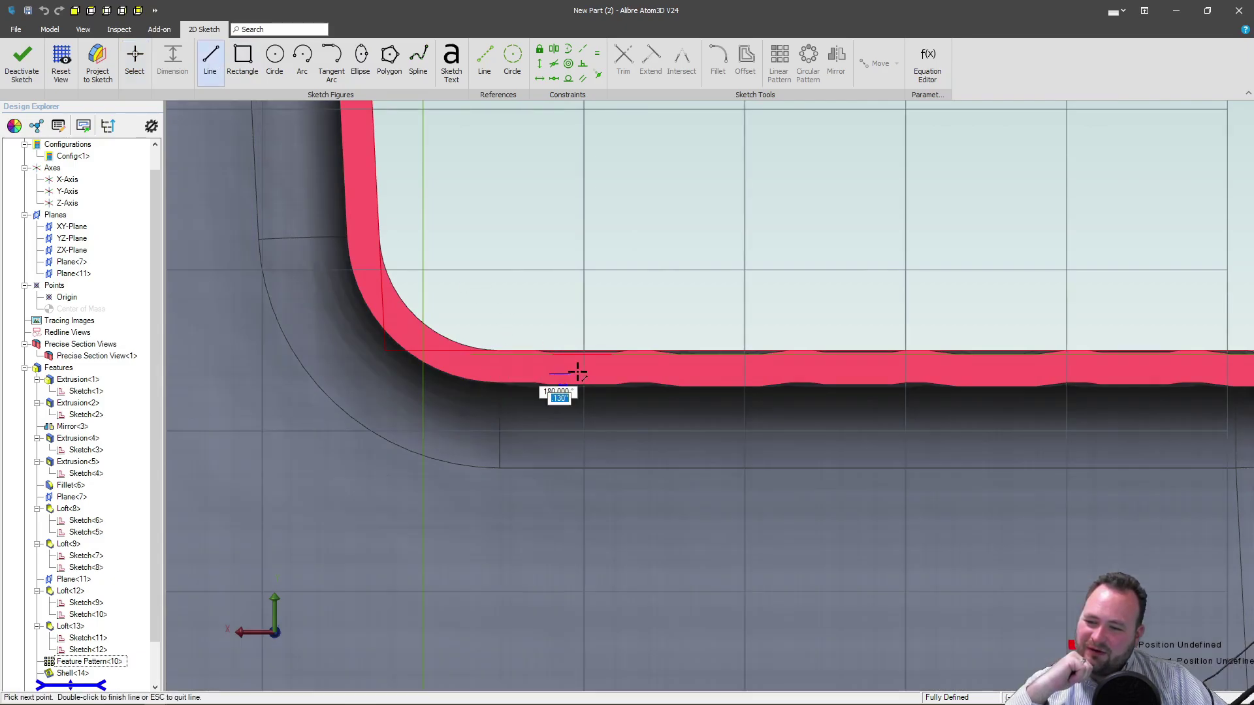
{"action": "left_click", "coordinate": [606, 374]}
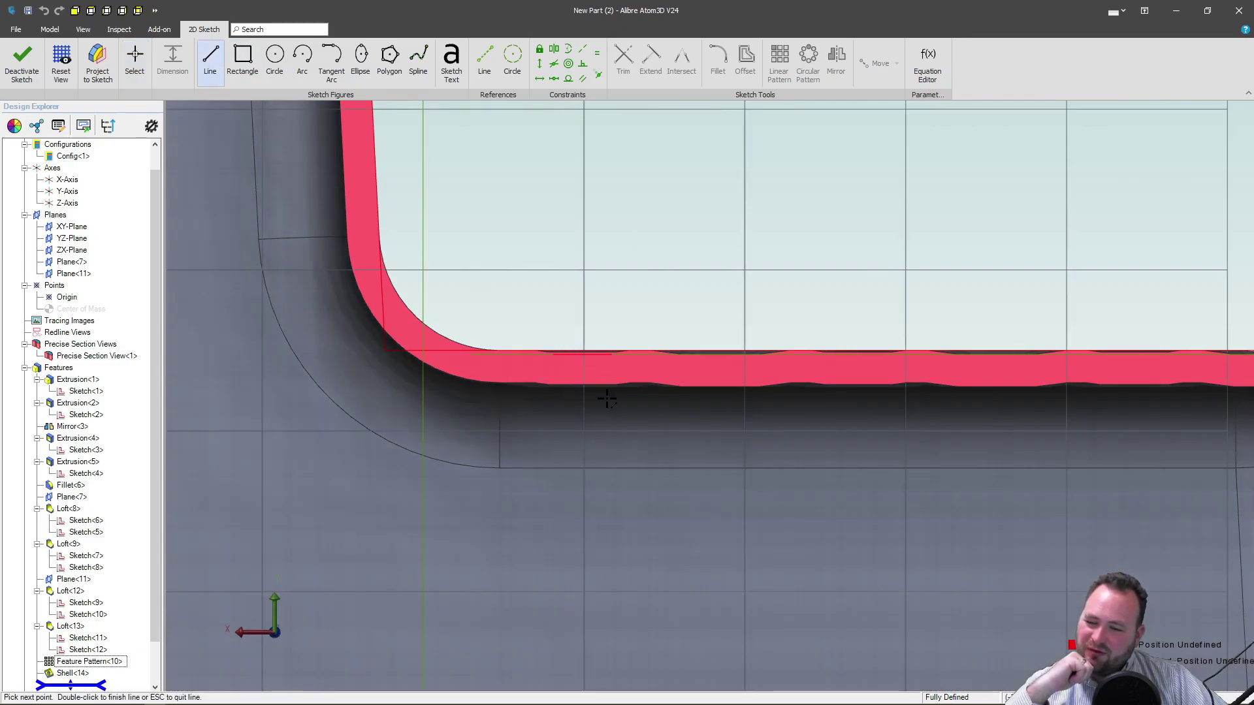
{"action": "left_click", "coordinate": [590, 522]}
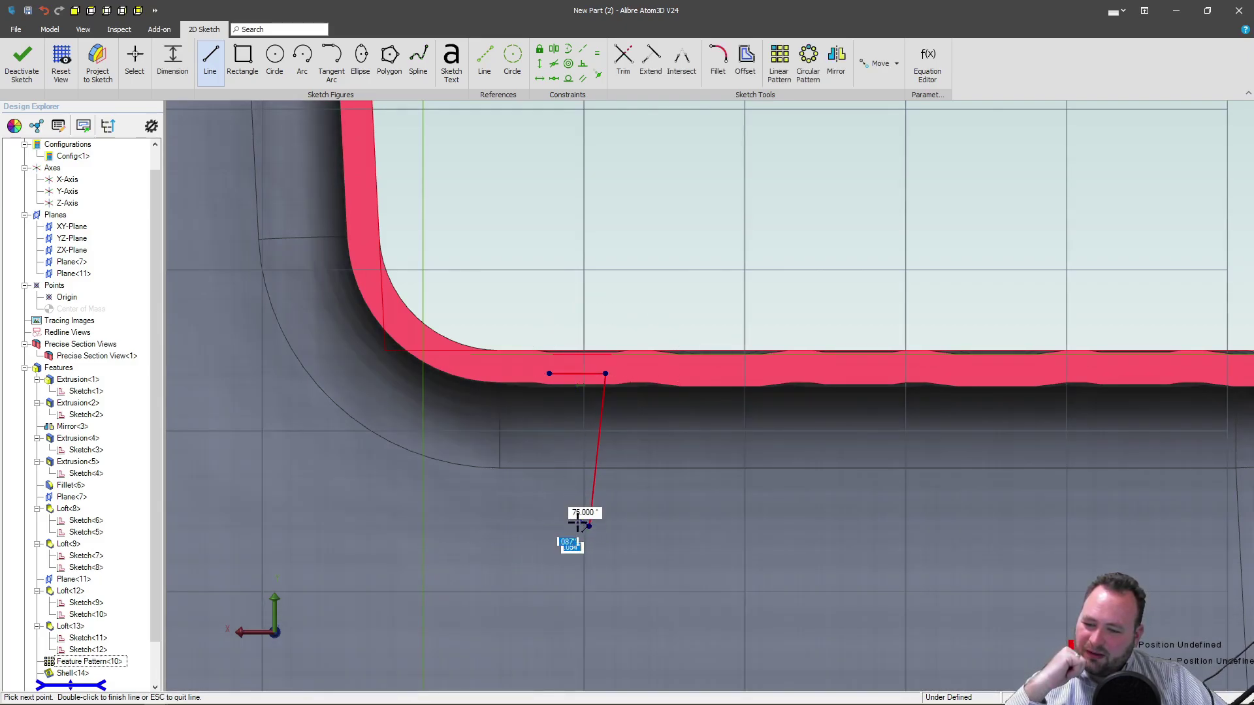
{"action": "left_click", "coordinate": [563, 527]}
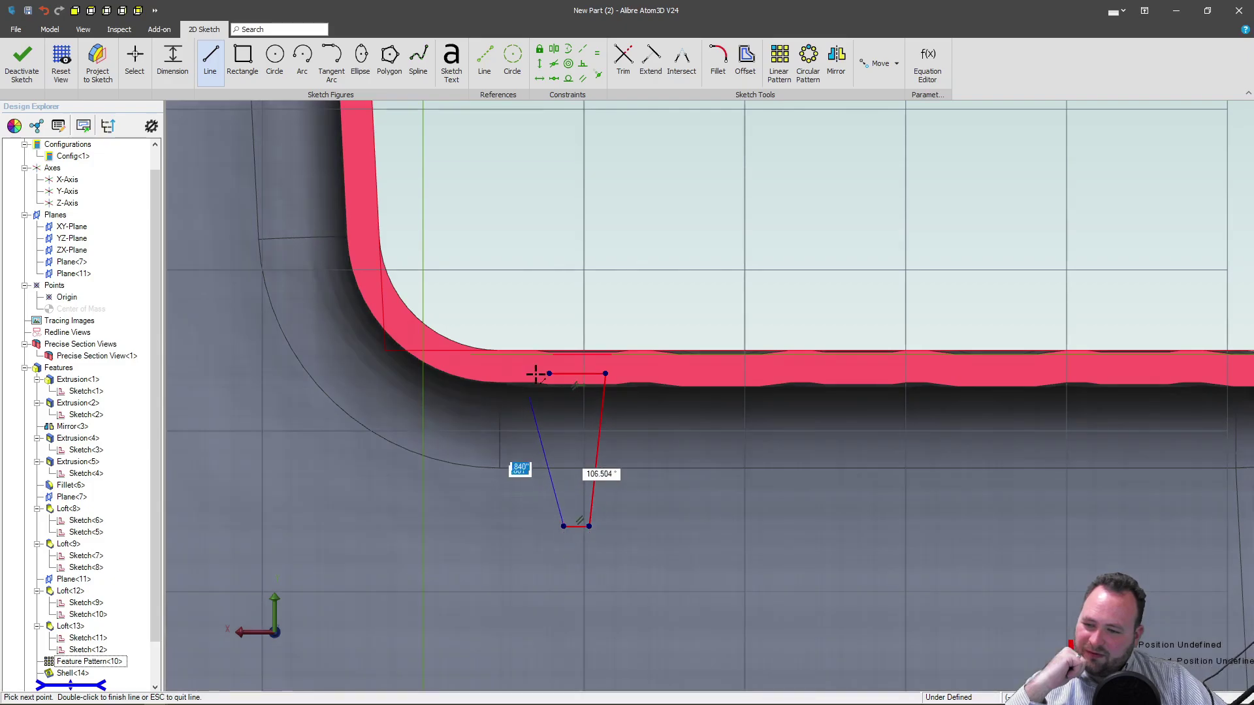
{"action": "left_click", "coordinate": [449, 381]}
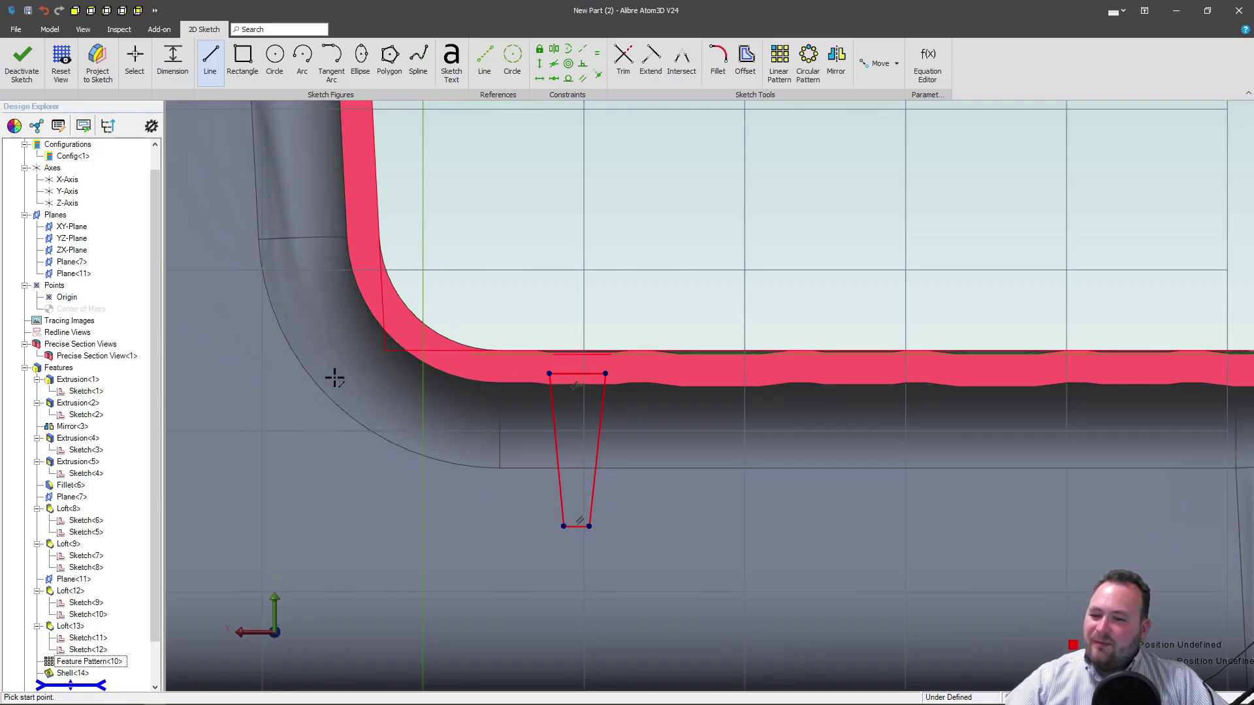
{"action": "key", "text": "Escape"}
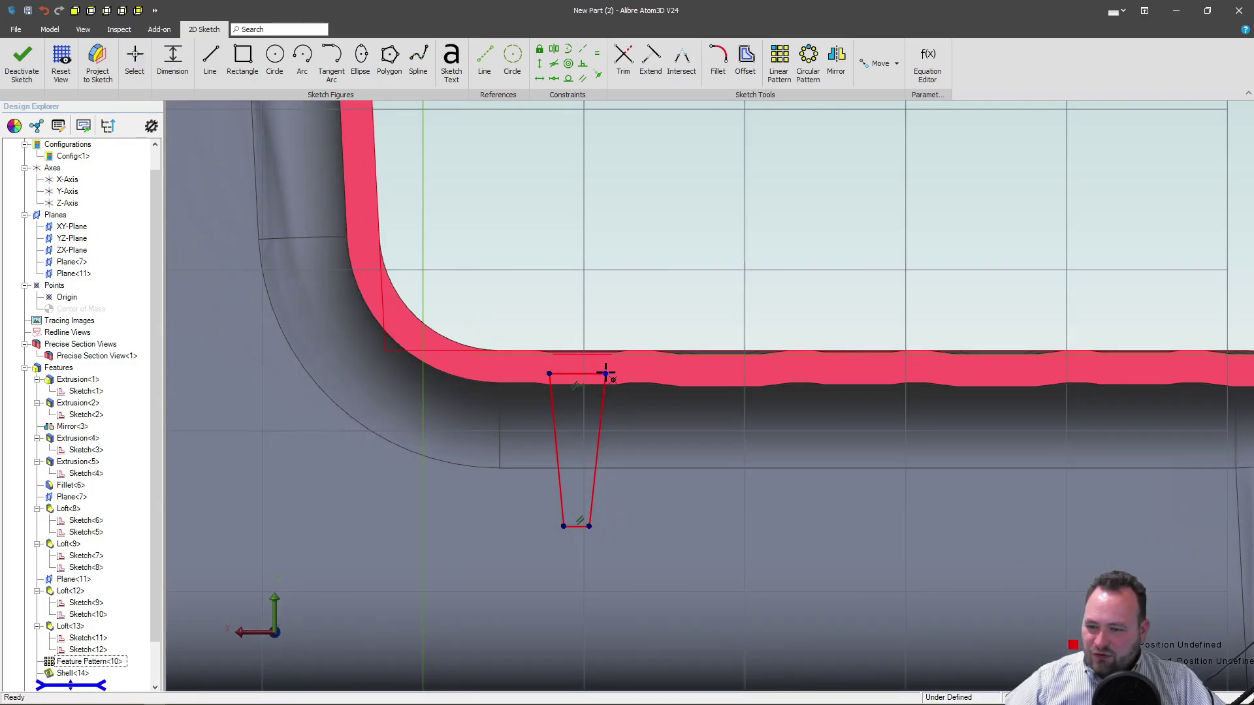
Dimension the tapered profile's vertical height as .2*2.5 in.
{"action": "left_click", "coordinate": [606, 373]}
{"action": "left_click", "coordinate": [589, 526]}
{"action": "left_click", "coordinate": [659, 424]}
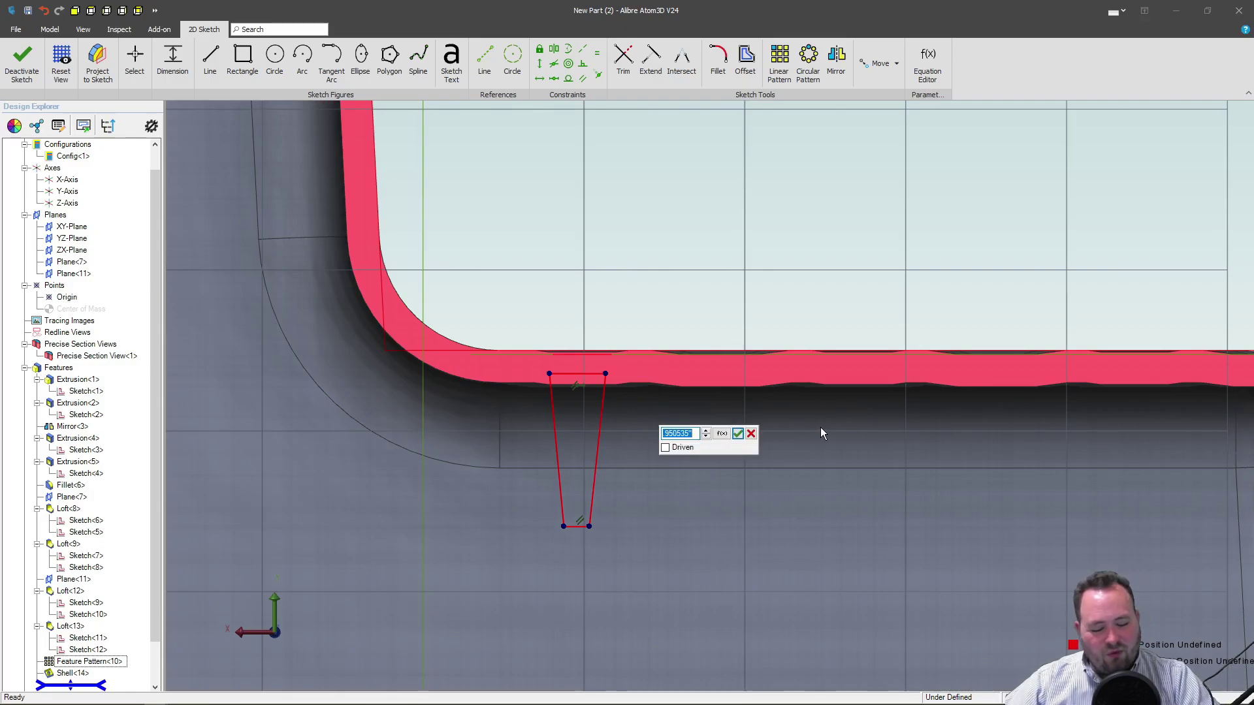
{"action": "type", "text": ".2"}
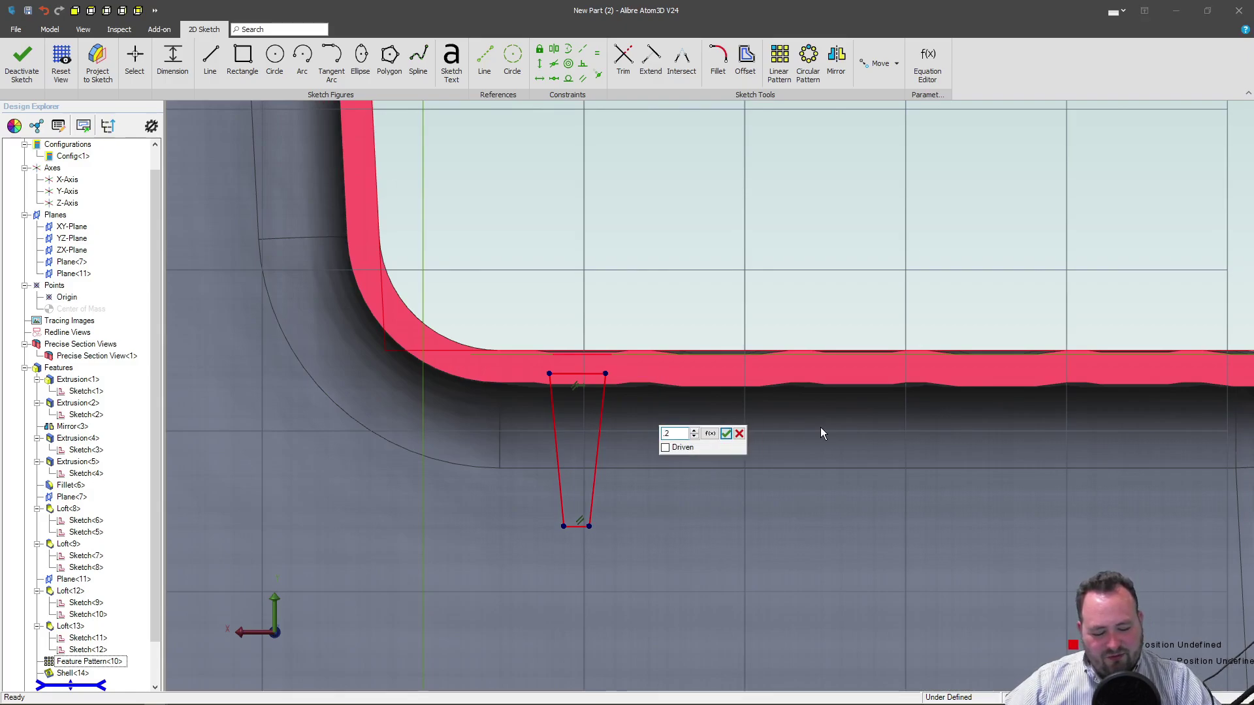
{"action": "type", "text": "\"2.5"}
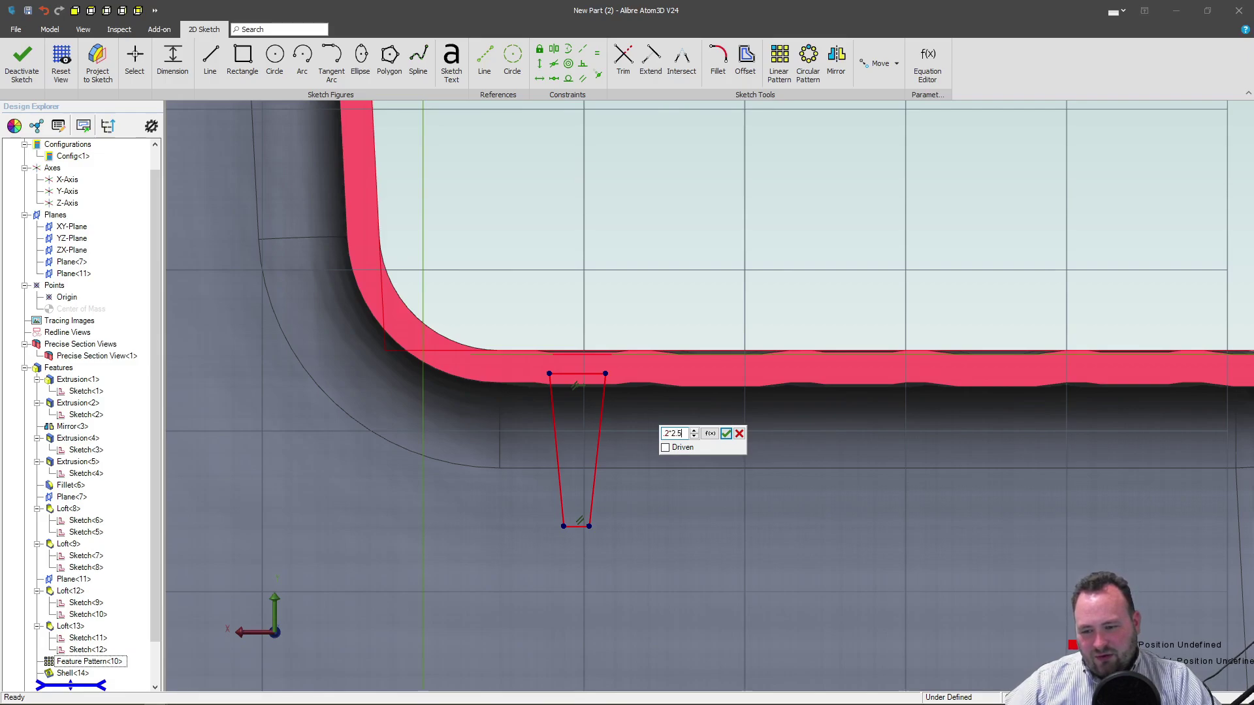
{"action": "key", "text": "Return"}
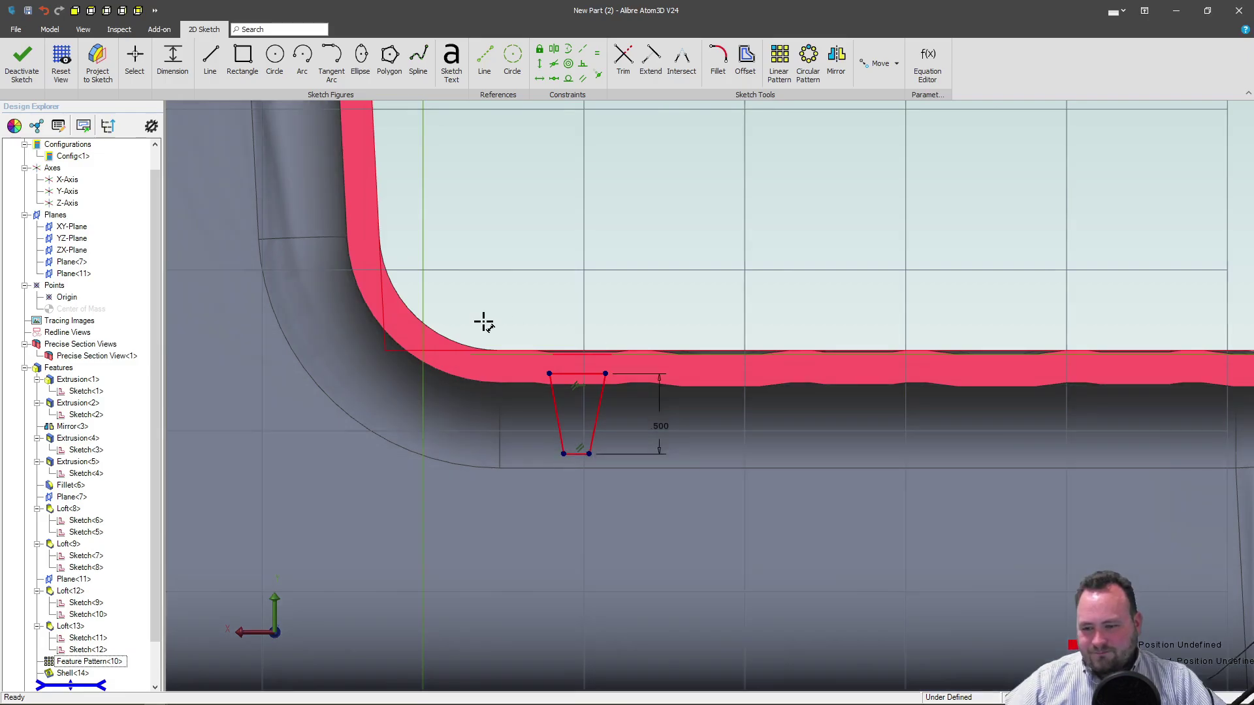
Dimension the angle between the profile's two slanted sides at 4° and widen the profile by moving its lower corner outward.
{"action": "left_click", "coordinate": [560, 374]}
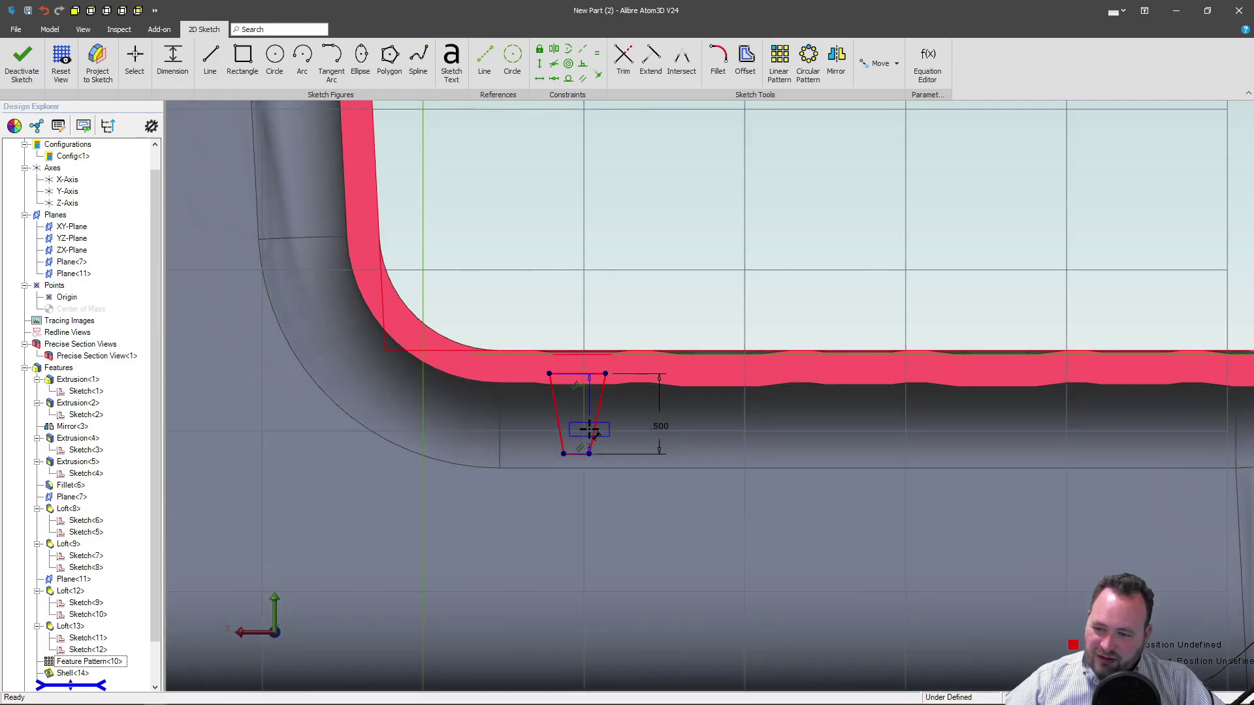
{"action": "left_click", "coordinate": [588, 374]}
{"action": "left_click", "coordinate": [619, 326]}
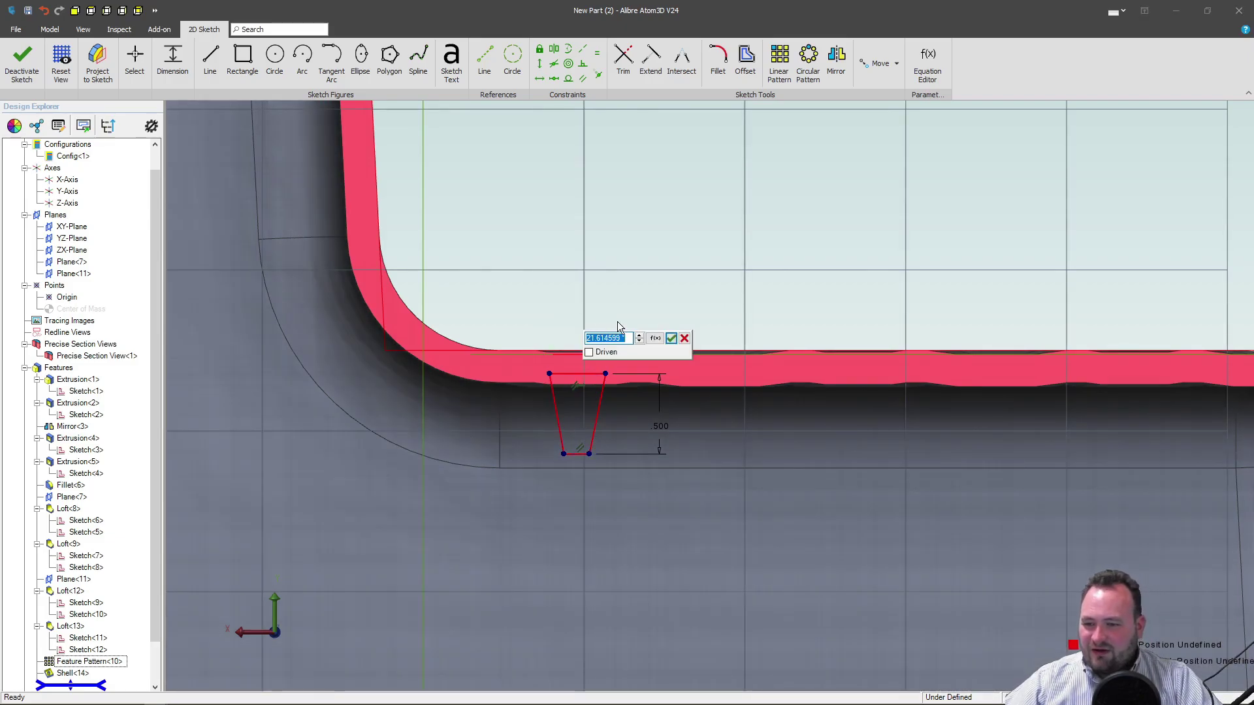
{"action": "type", "text": "4"}
{"action": "key", "text": "Return"}
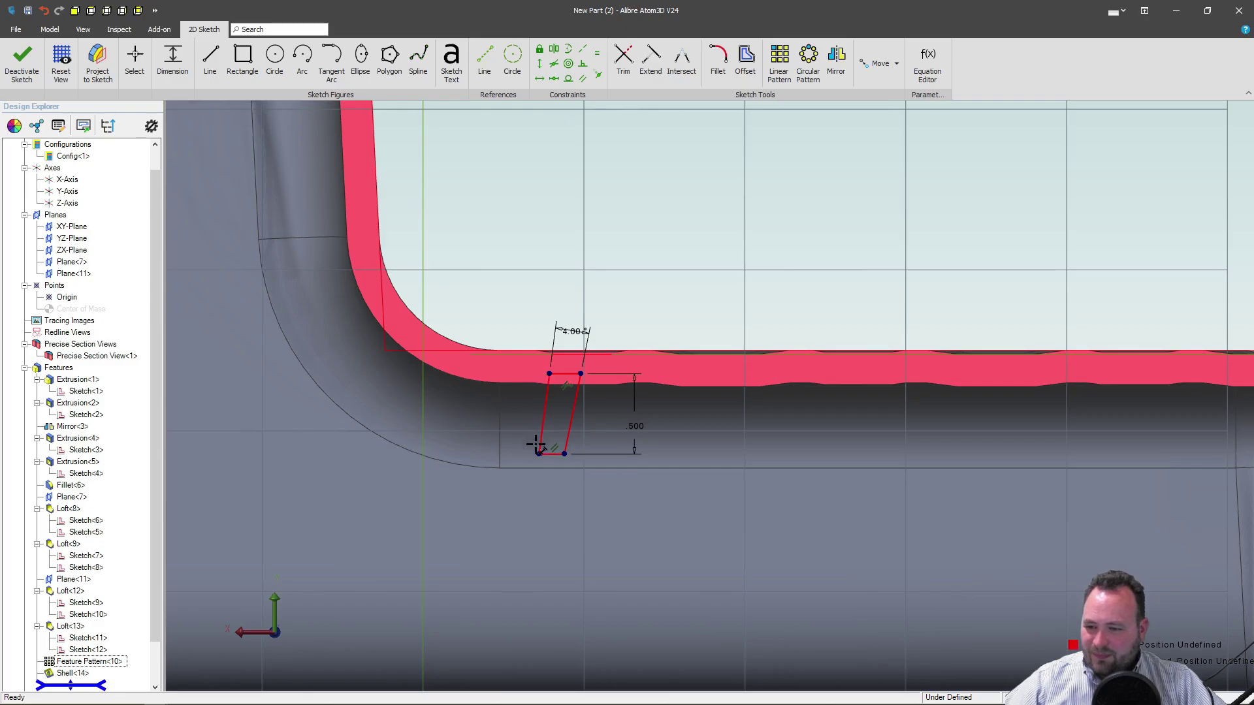
{"action": "key", "text": "Escape"}
{"action": "left_click_drag", "start_coordinate": [565, 454], "coordinate": [623, 452]}
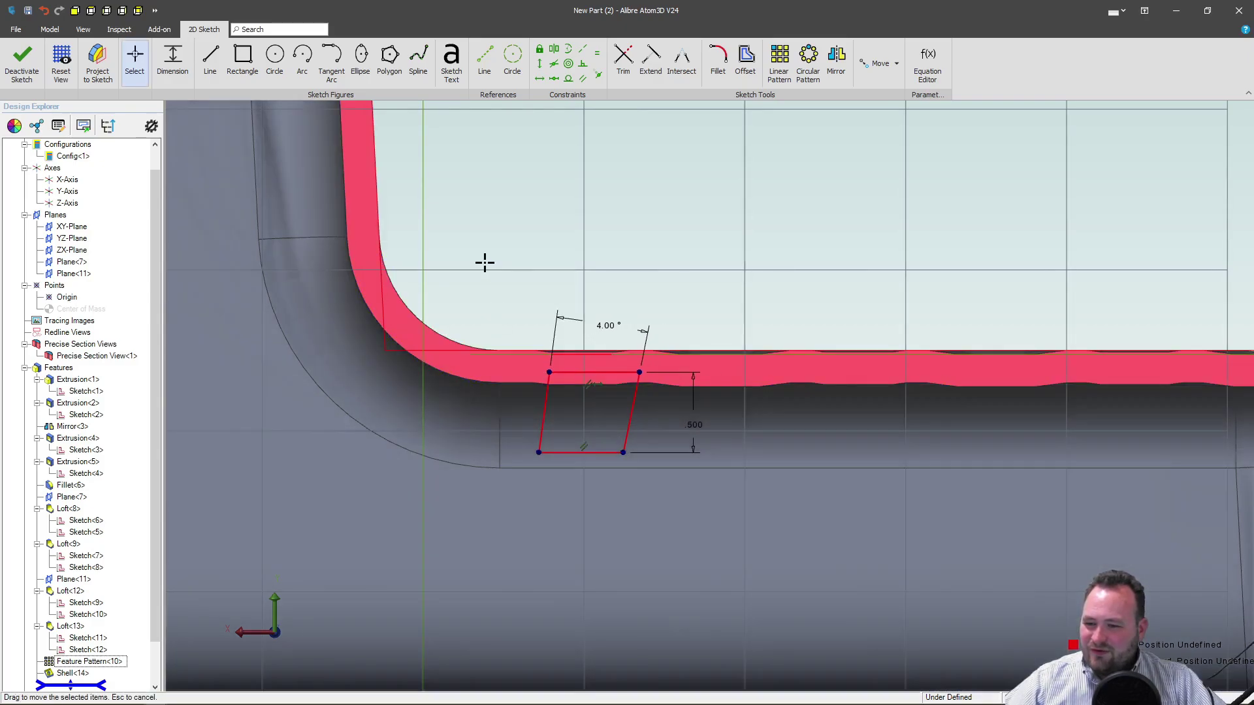
Dimension the horizontal distance from the vertical axis to the profile's nearest upper corner at .5 in.
{"action": "scroll", "coordinate": [482, 261], "scroll_direction": "down", "scroll_amount": 5}
{"action": "scroll", "coordinate": [554, 294], "scroll_direction": "down", "scroll_amount": 2}
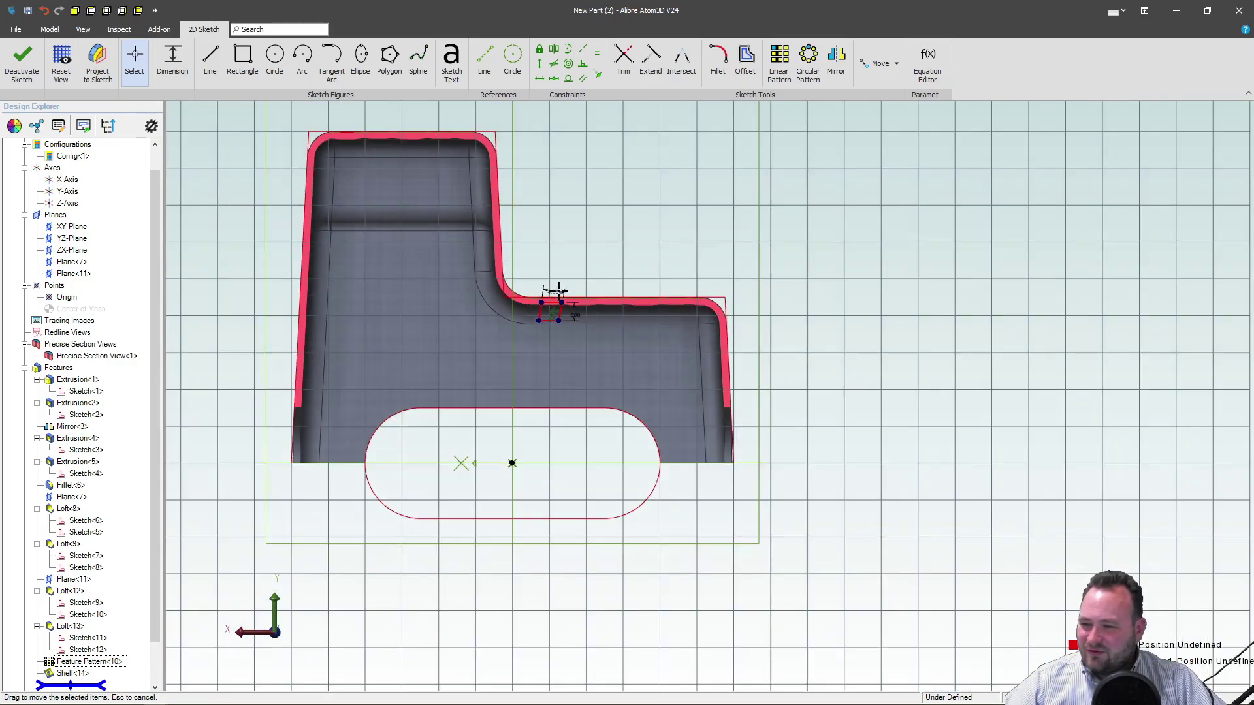
{"action": "scroll", "coordinate": [575, 288], "scroll_direction": "up", "scroll_amount": 4}
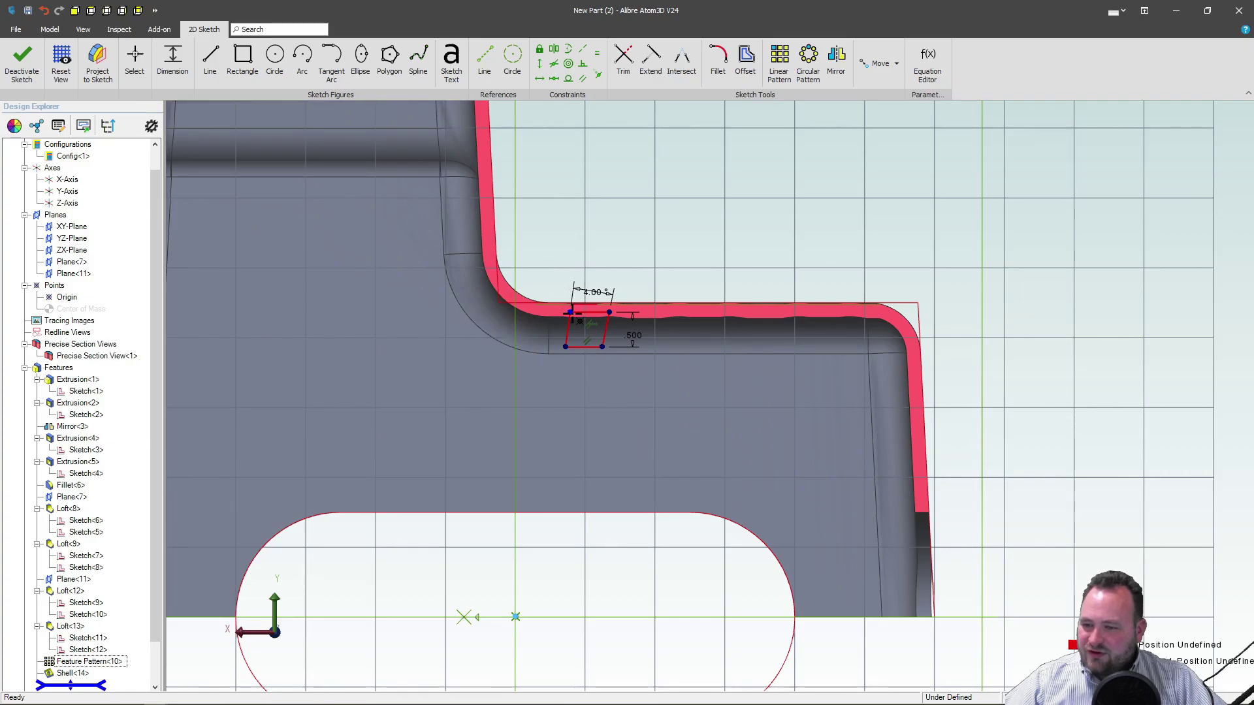
{"action": "left_click", "coordinate": [516, 262]}
{"action": "left_click", "coordinate": [568, 232]}
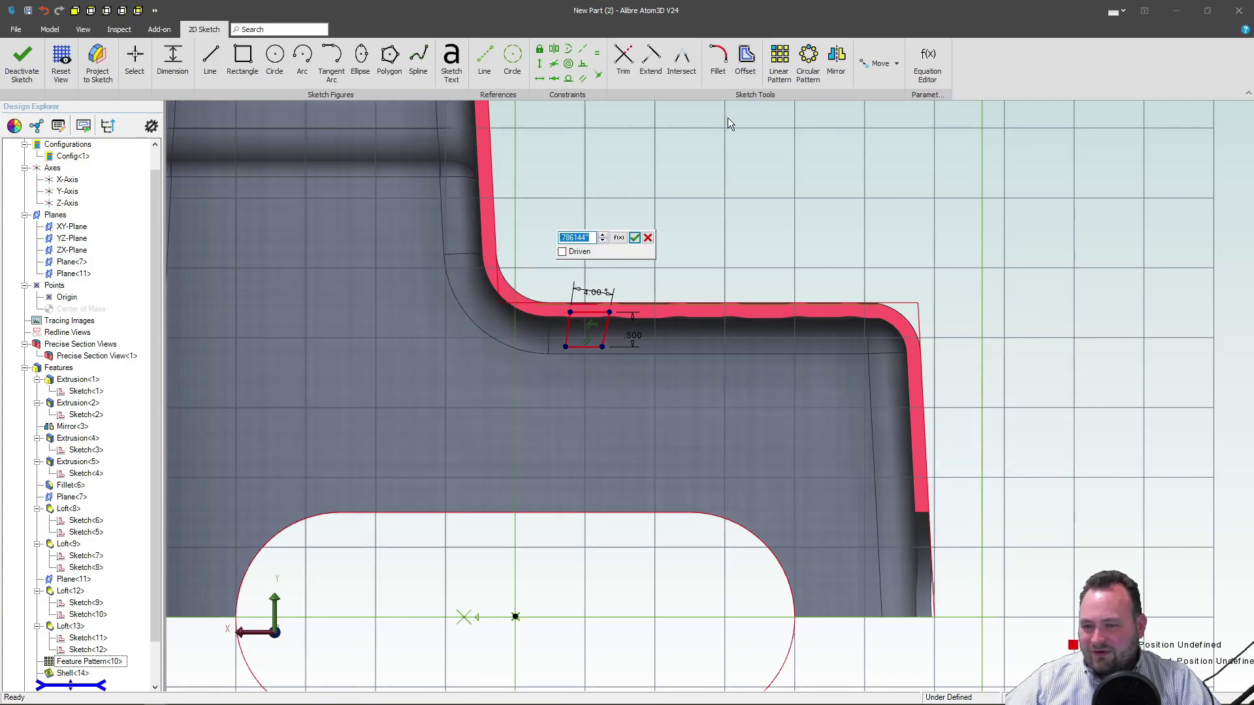
{"action": "key", "text": "BackSpace"}
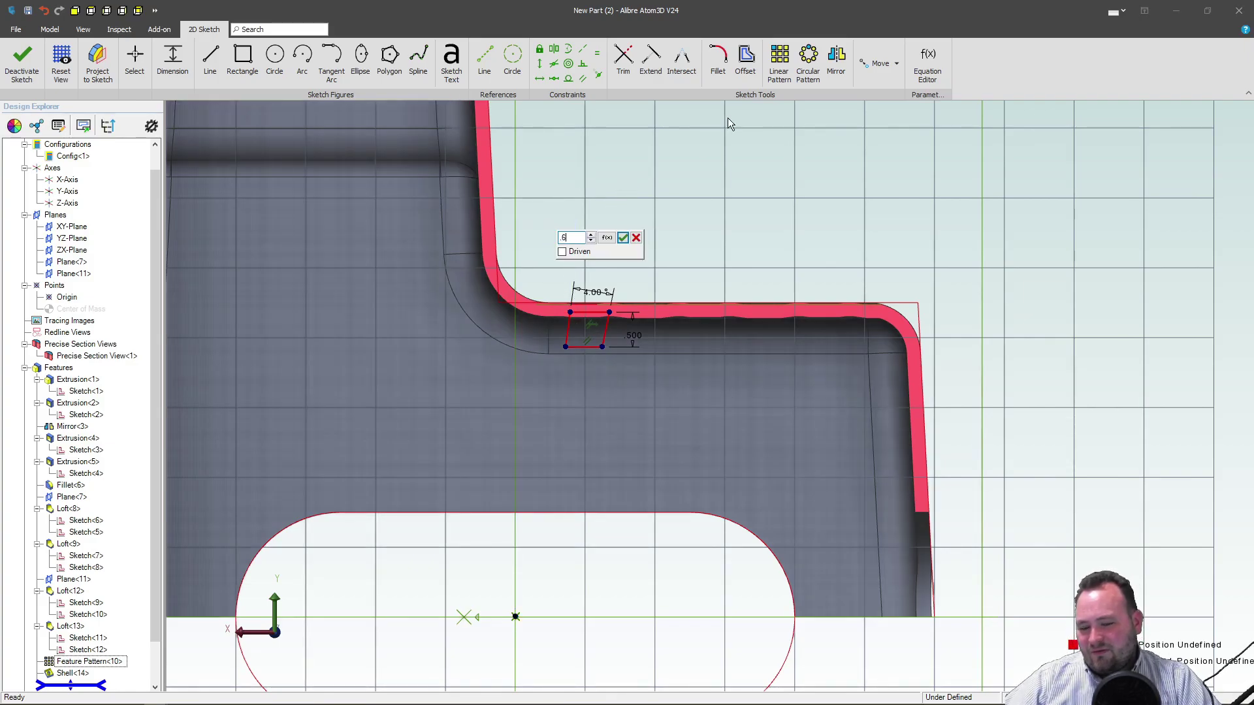
{"action": "type", "text": ".5"}
{"action": "key", "text": "Return"}
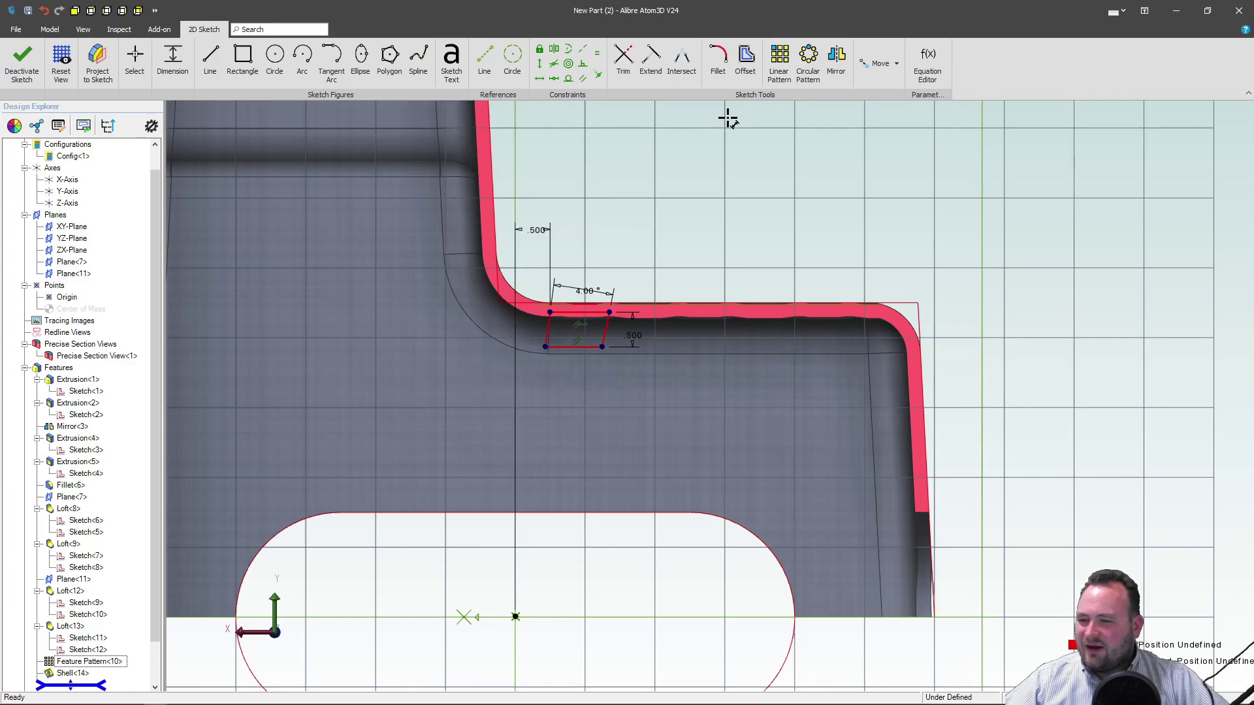
Constrain the profile's two slanted sides to equal length and reshape it into a narrow, downward-tapering rib section.
{"action": "scroll", "coordinate": [579, 322], "scroll_direction": "up", "scroll_amount": 4}
{"action": "key", "text": "Escape"}
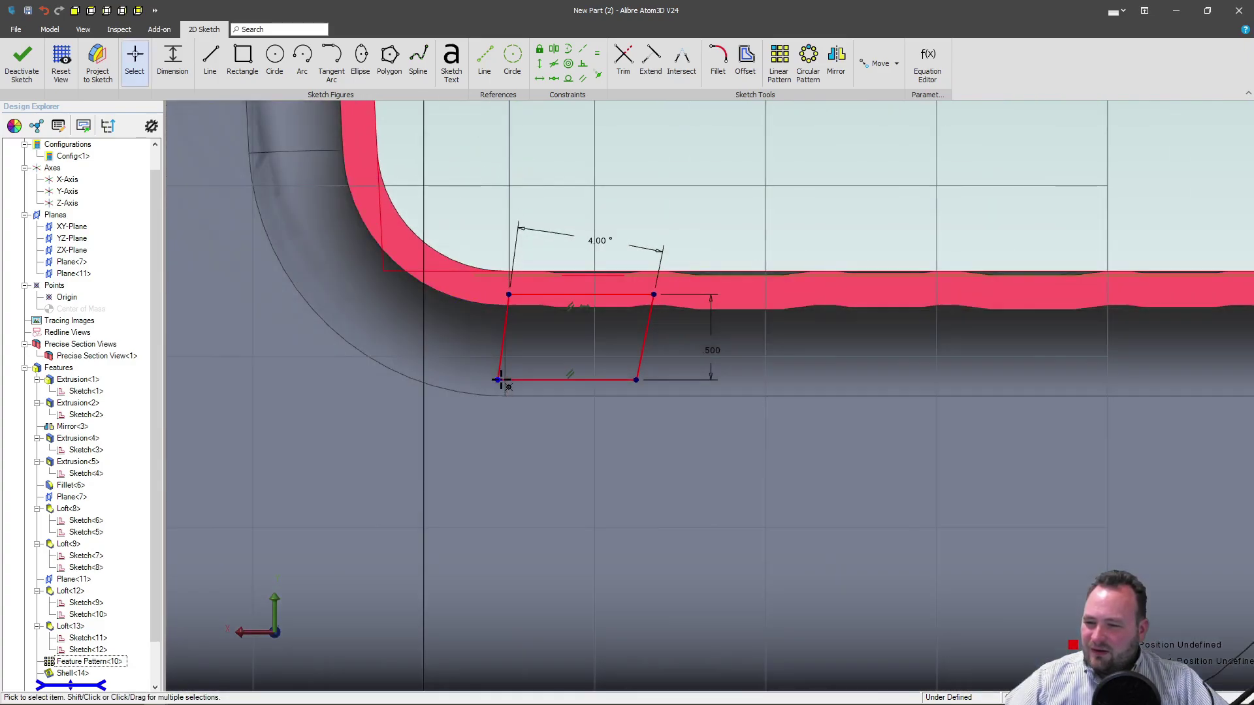
{"action": "mouse_move", "coordinate": [512, 379]}
{"action": "left_mouse_down"}
{"action": "mouse_move", "coordinate": [540, 372]}
{"action": "mouse_move", "coordinate": [512, 369]}
{"action": "left_mouse_up"}
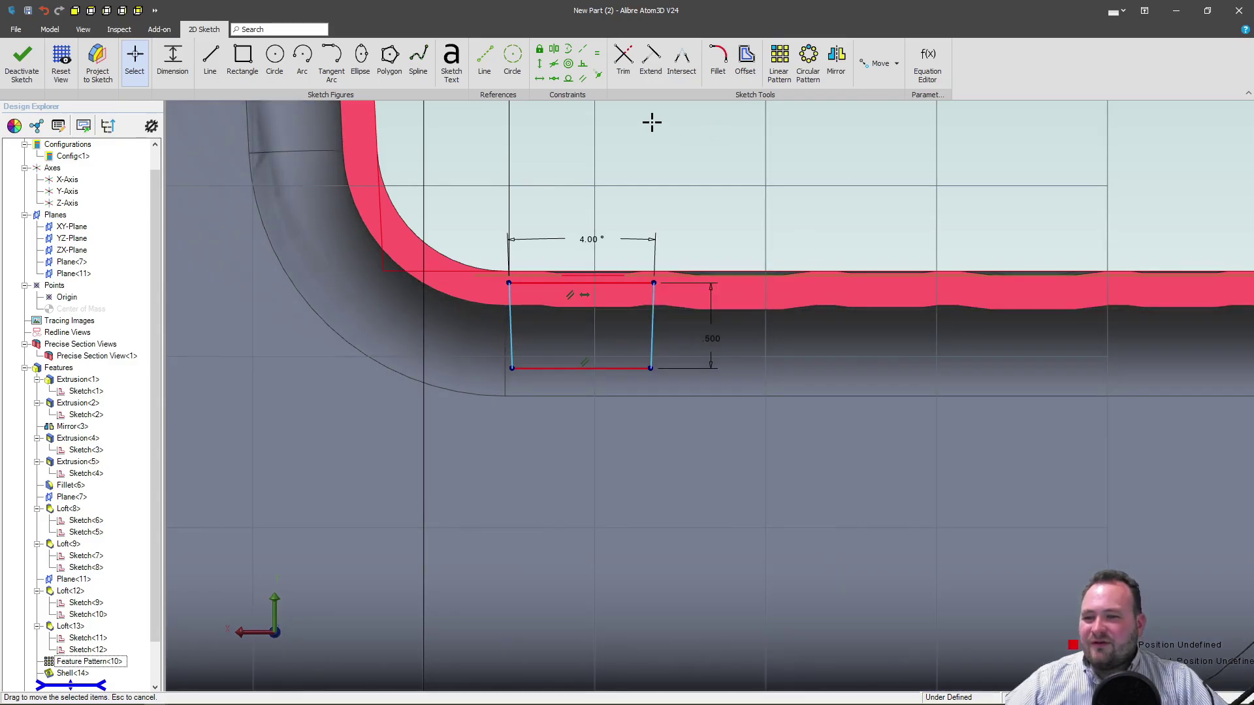
{"action": "left_click", "coordinate": [597, 54]}
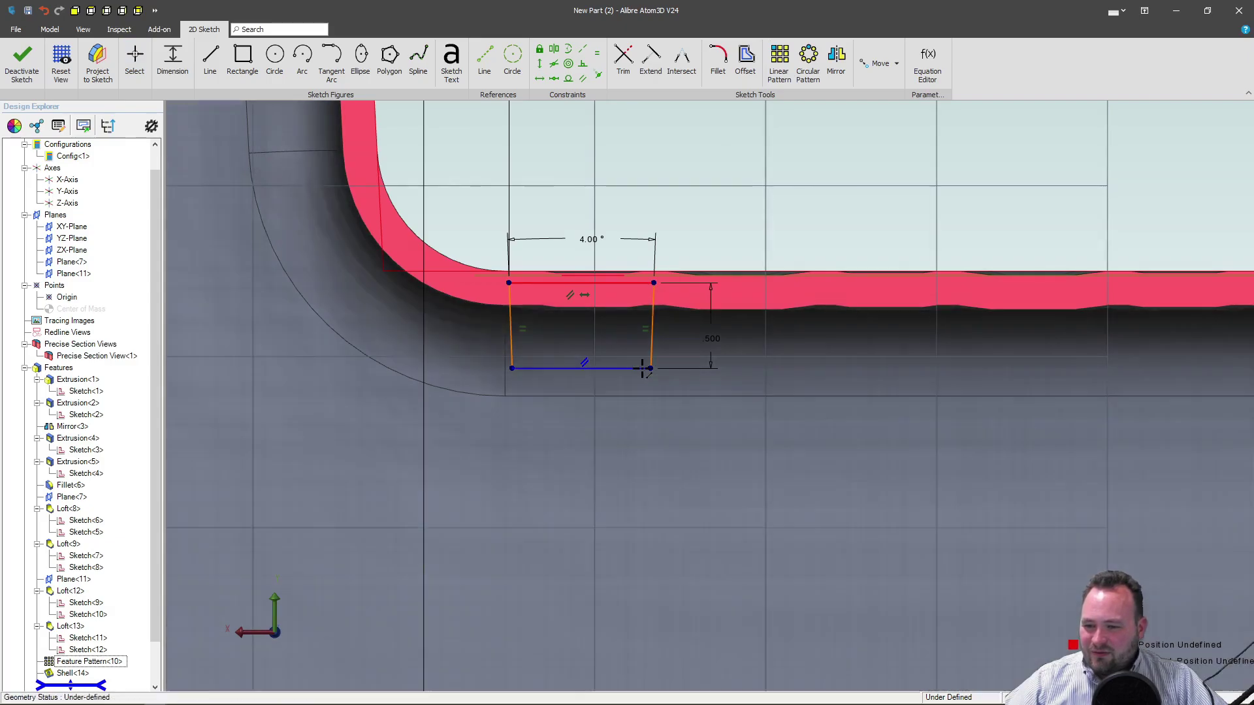
{"action": "key", "text": "Escape"}
{"action": "mouse_move", "coordinate": [652, 367]}
{"action": "left_mouse_down"}
{"action": "mouse_move", "coordinate": [544, 372]}
{"action": "mouse_move", "coordinate": [599, 420]}
{"action": "mouse_move", "coordinate": [570, 367]}
{"action": "mouse_move", "coordinate": [526, 367]}
{"action": "mouse_move", "coordinate": [532, 383]}
{"action": "left_mouse_up"}
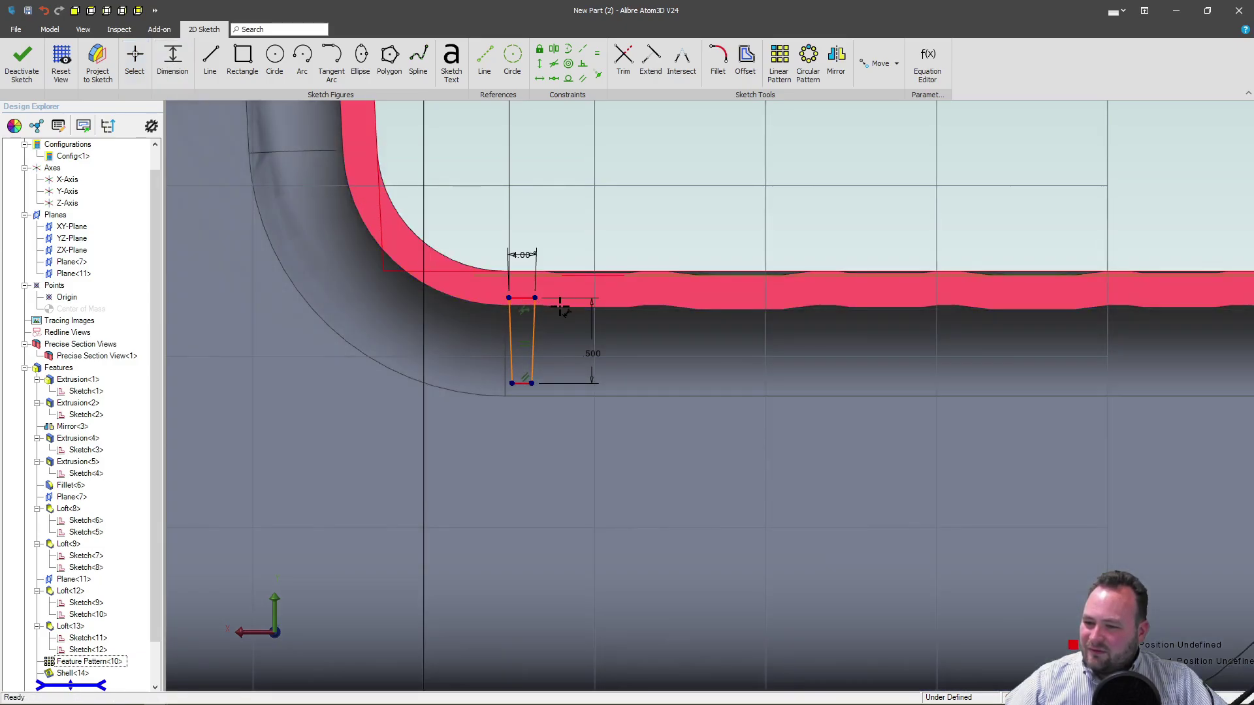
Dimension the vertical distance from the origin to the rib profile's top edge at 4.35 in.
{"action": "scroll", "coordinate": [554, 310], "scroll_direction": "down", "scroll_amount": 5}
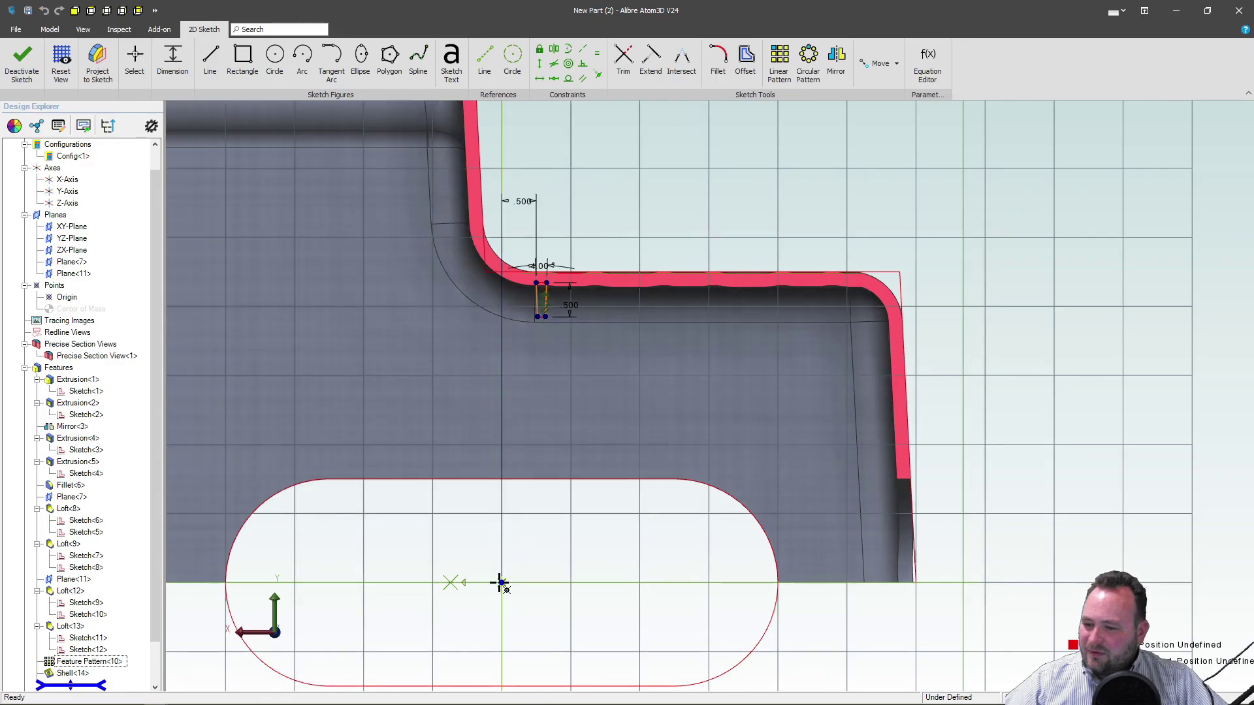
{"action": "left_click", "coordinate": [503, 584]}
{"action": "left_click", "coordinate": [421, 448]}
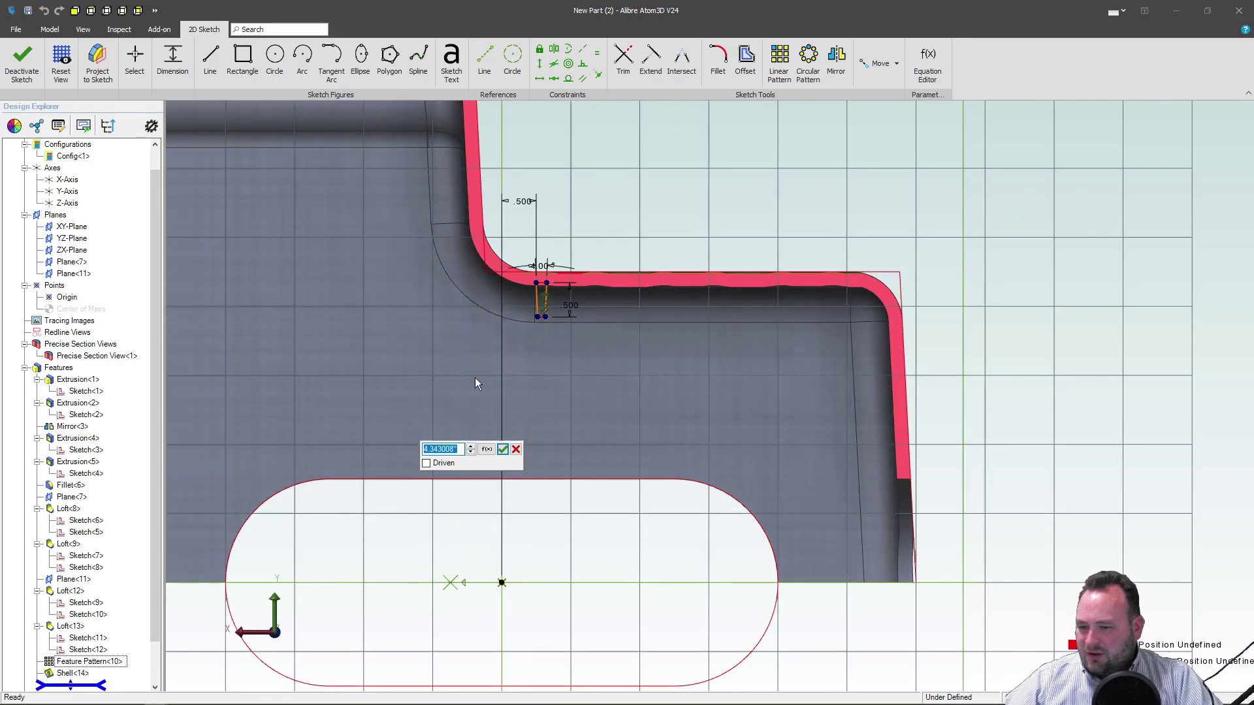
{"action": "type", "text": "4.35"}
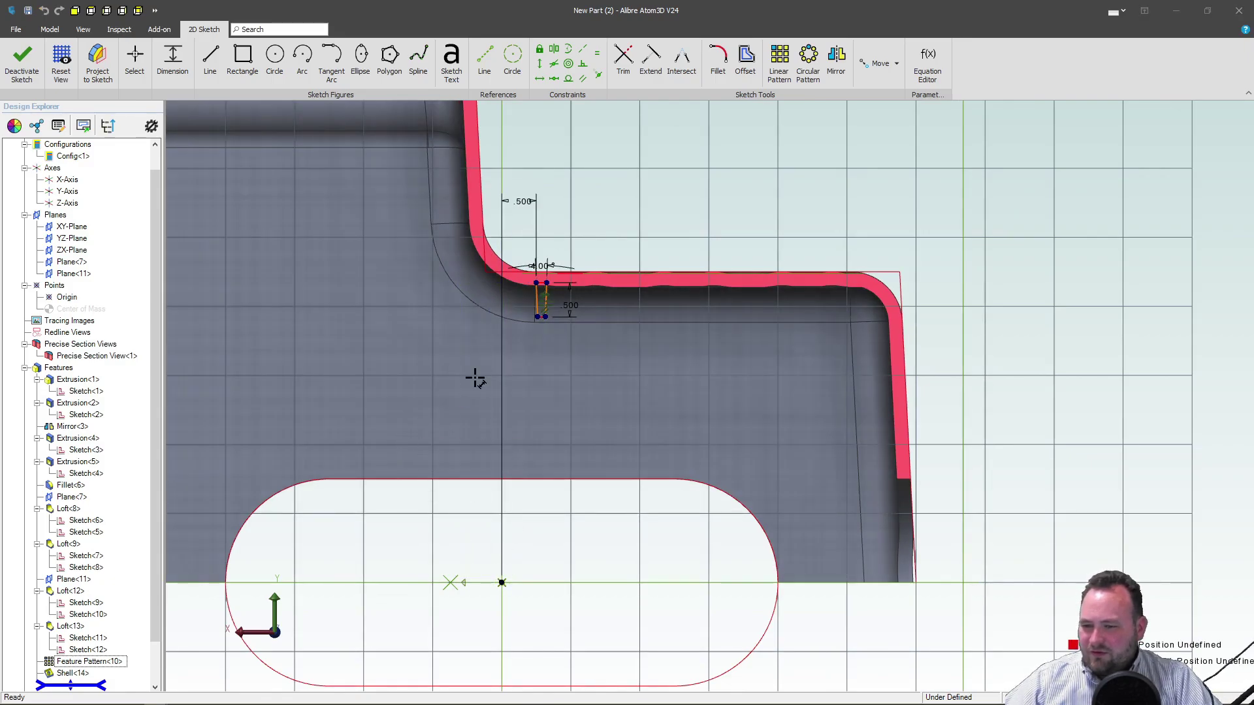
{"action": "key", "text": "Return"}
{"action": "scroll", "coordinate": [562, 315], "scroll_direction": "up", "scroll_amount": 5}
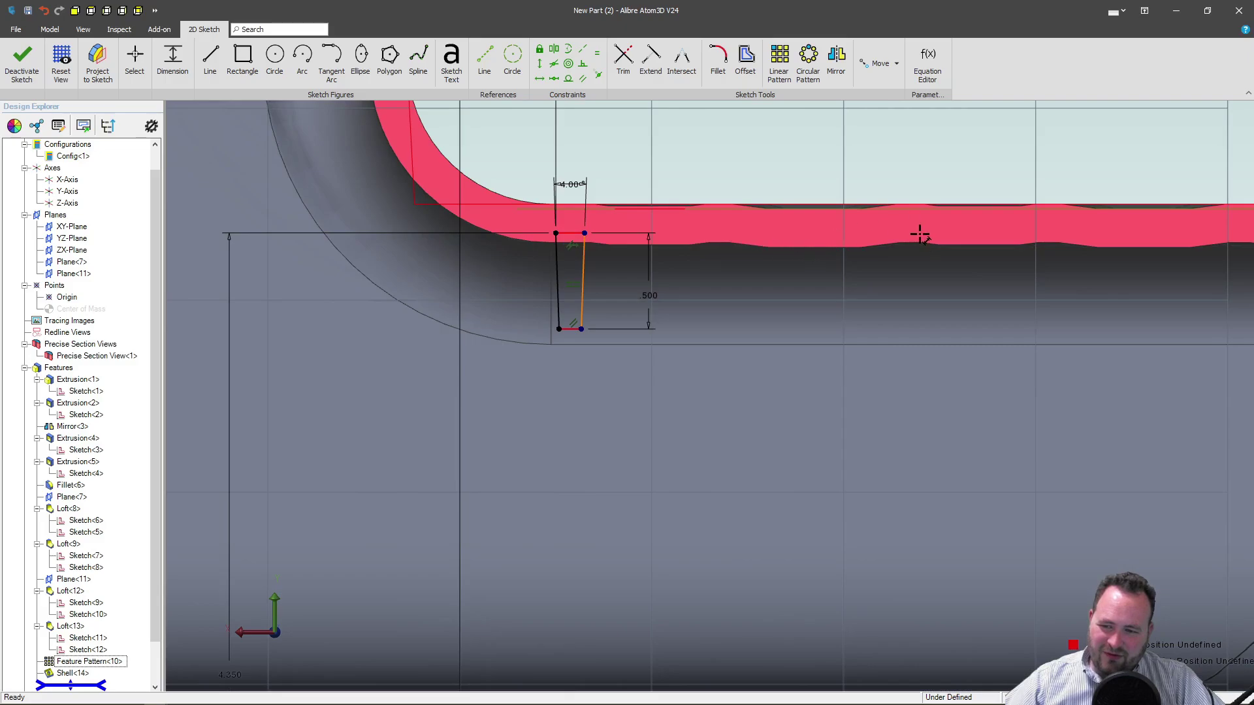
{"action": "scroll", "coordinate": [550, 268], "scroll_direction": "up", "scroll_amount": 3}
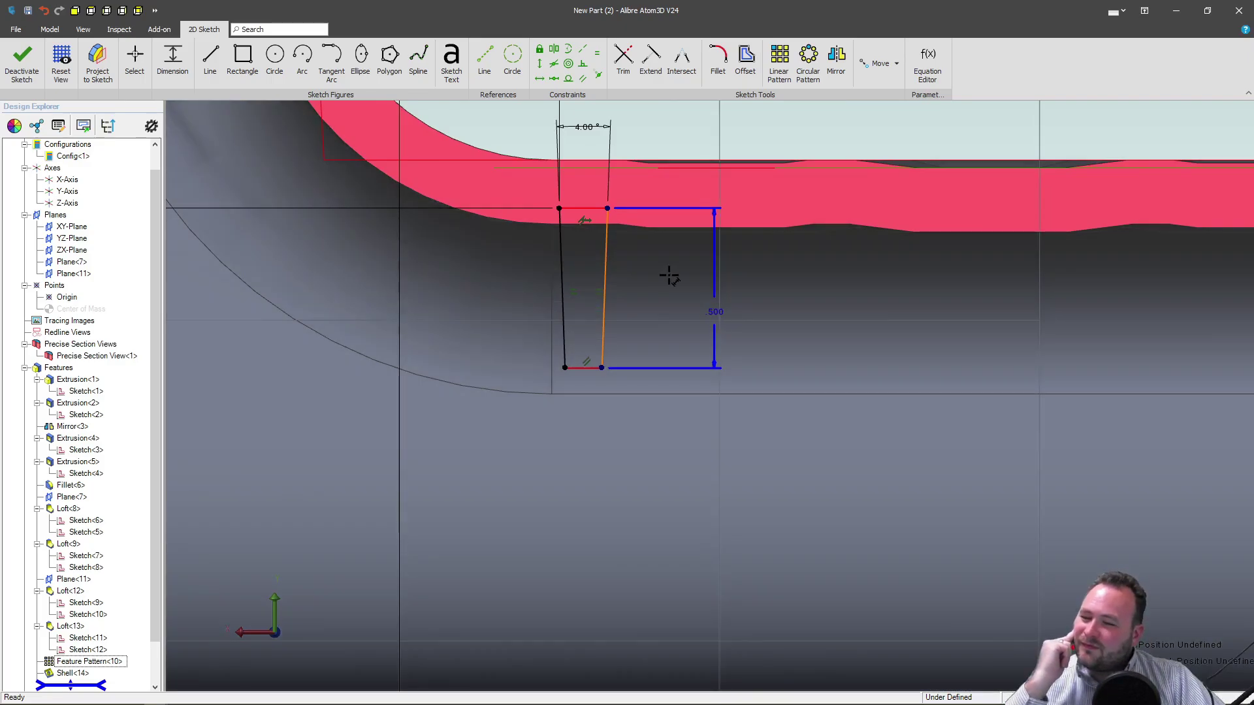
{"action": "scroll", "coordinate": [641, 238], "scroll_direction": "down", "scroll_amount": 2}
{"action": "scroll", "coordinate": [631, 243], "scroll_direction": "up", "scroll_amount": 2}
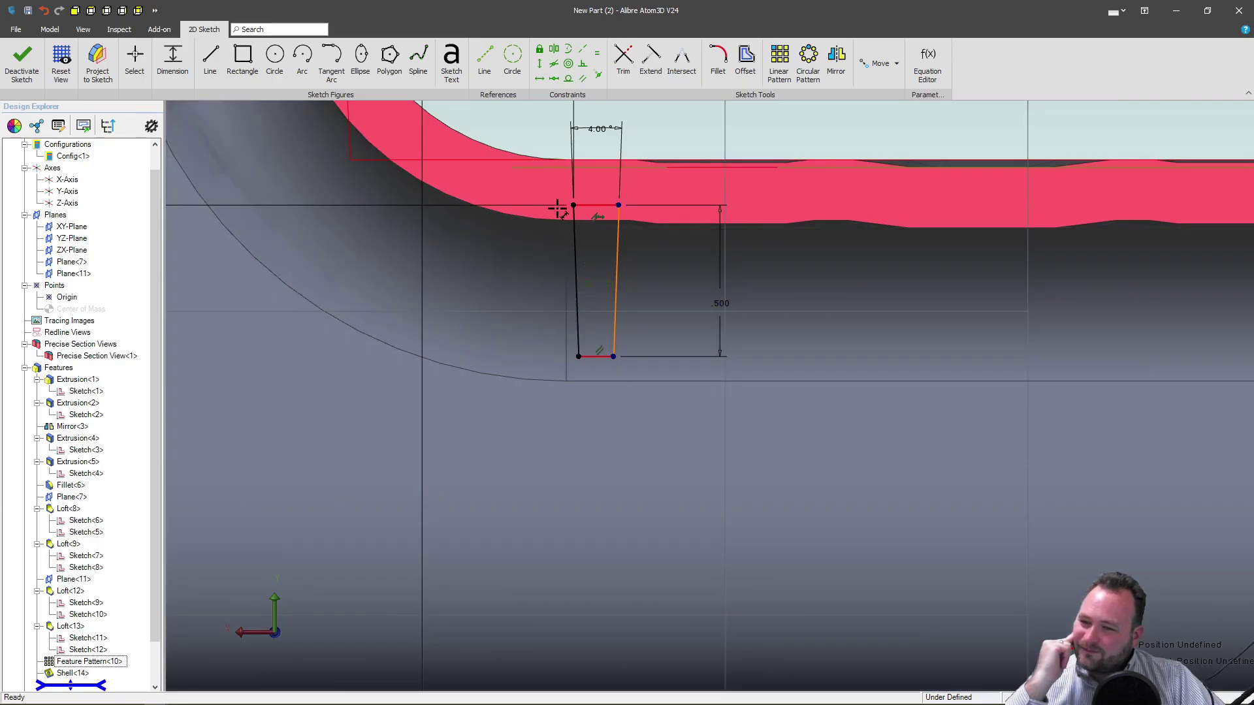
Narrow the rib profile by moving its lower outer corner inward and reposition the 4° angle dimension between the slanted sides.
{"action": "key", "text": "Escape"}
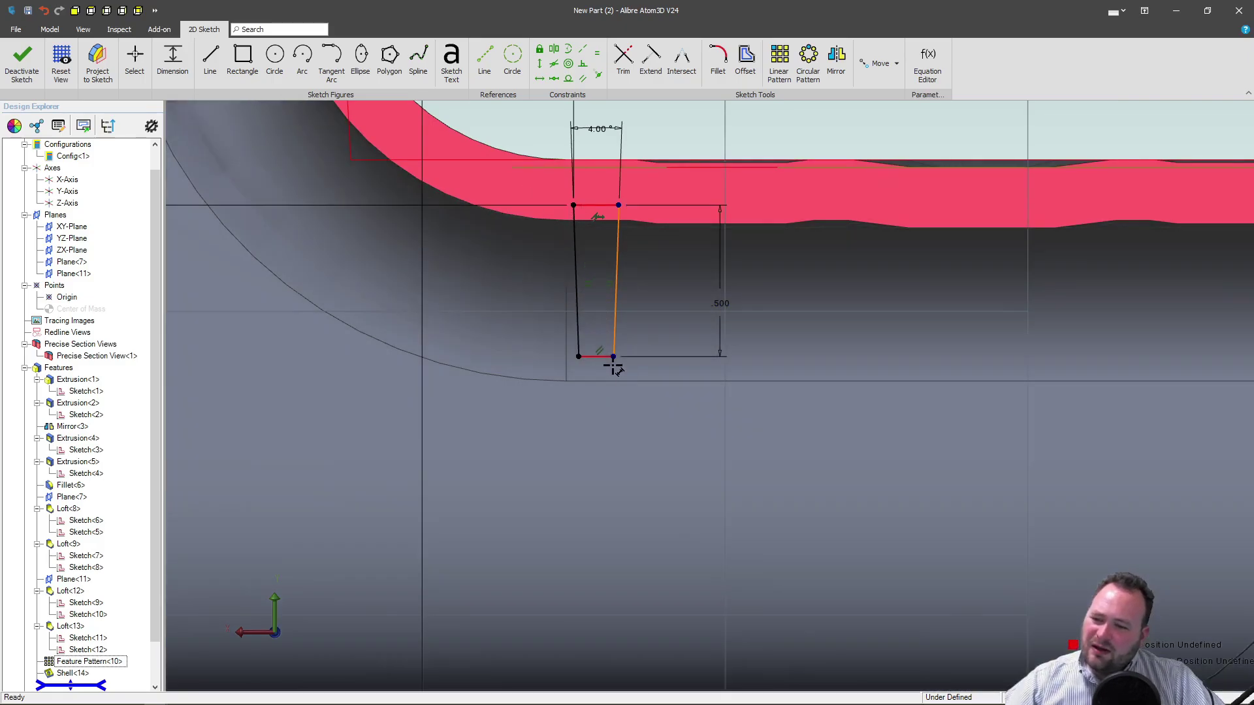
{"action": "mouse_move", "coordinate": [614, 357]}
{"action": "left_mouse_down"}
{"action": "mouse_move", "coordinate": [672, 355]}
{"action": "mouse_move", "coordinate": [599, 358]}
{"action": "left_mouse_up"}
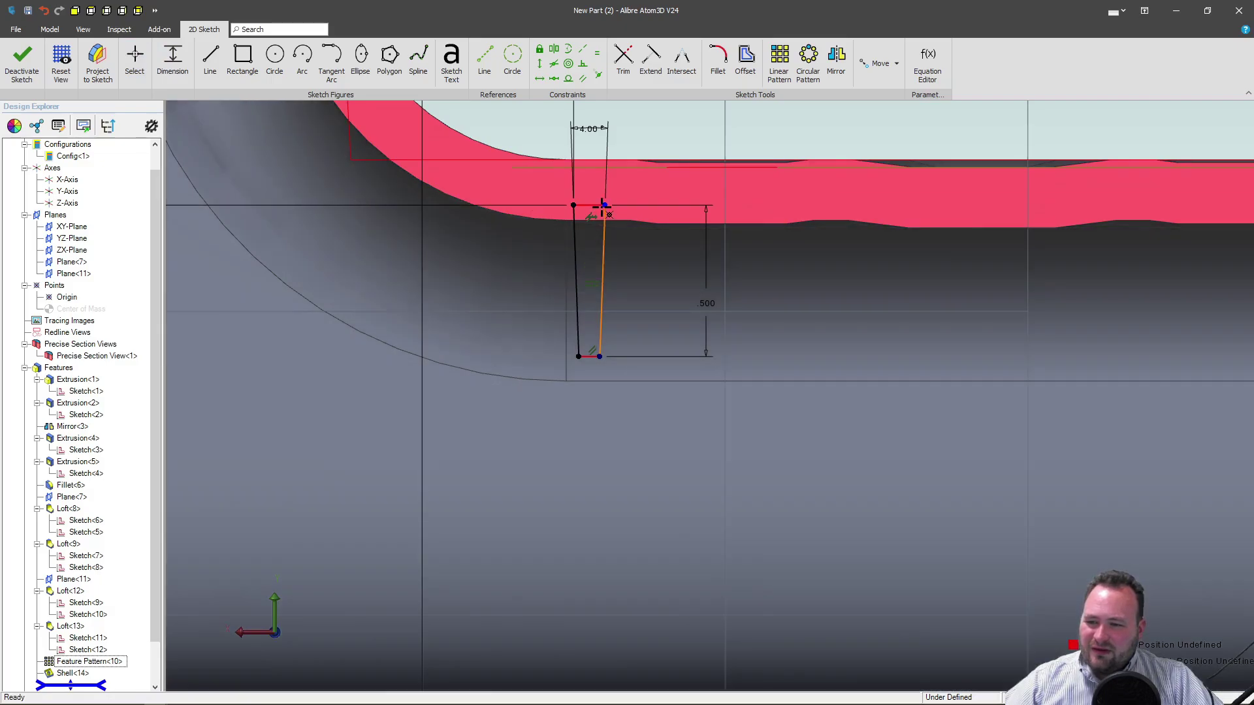
{"action": "left_click", "coordinate": [602, 206]}
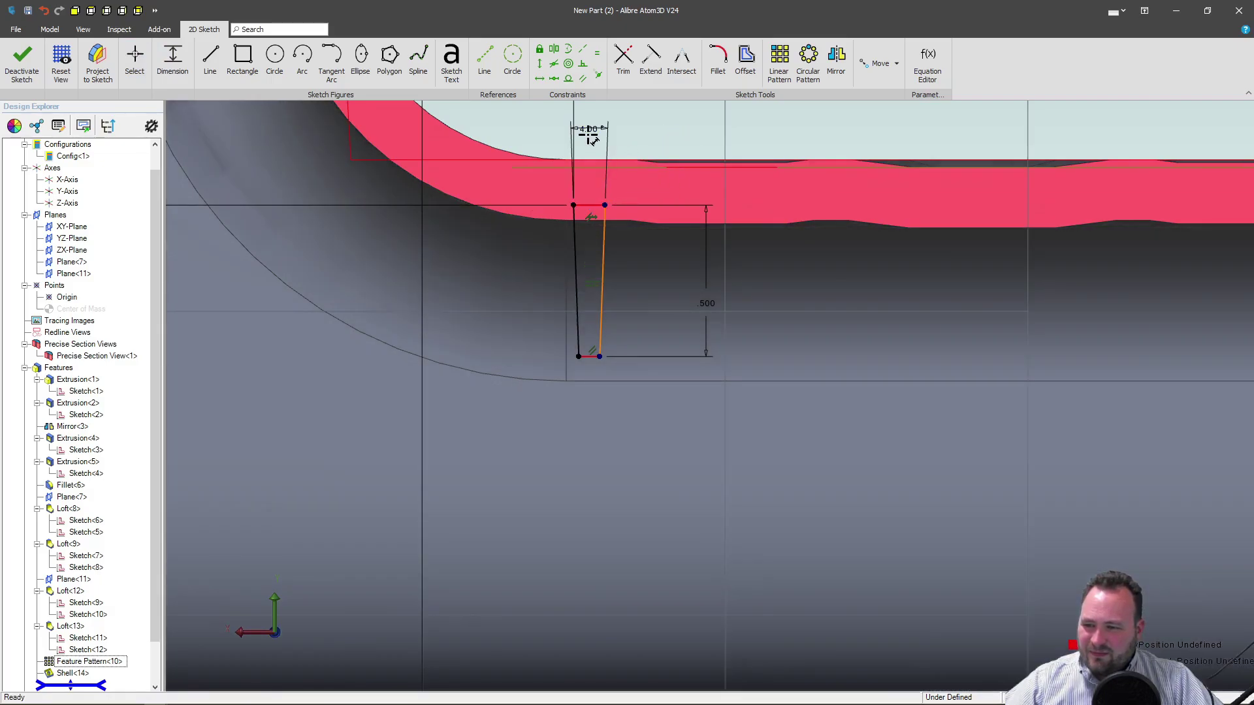
{"action": "left_click", "coordinate": [589, 133]}
{"action": "key", "text": "Escape"}
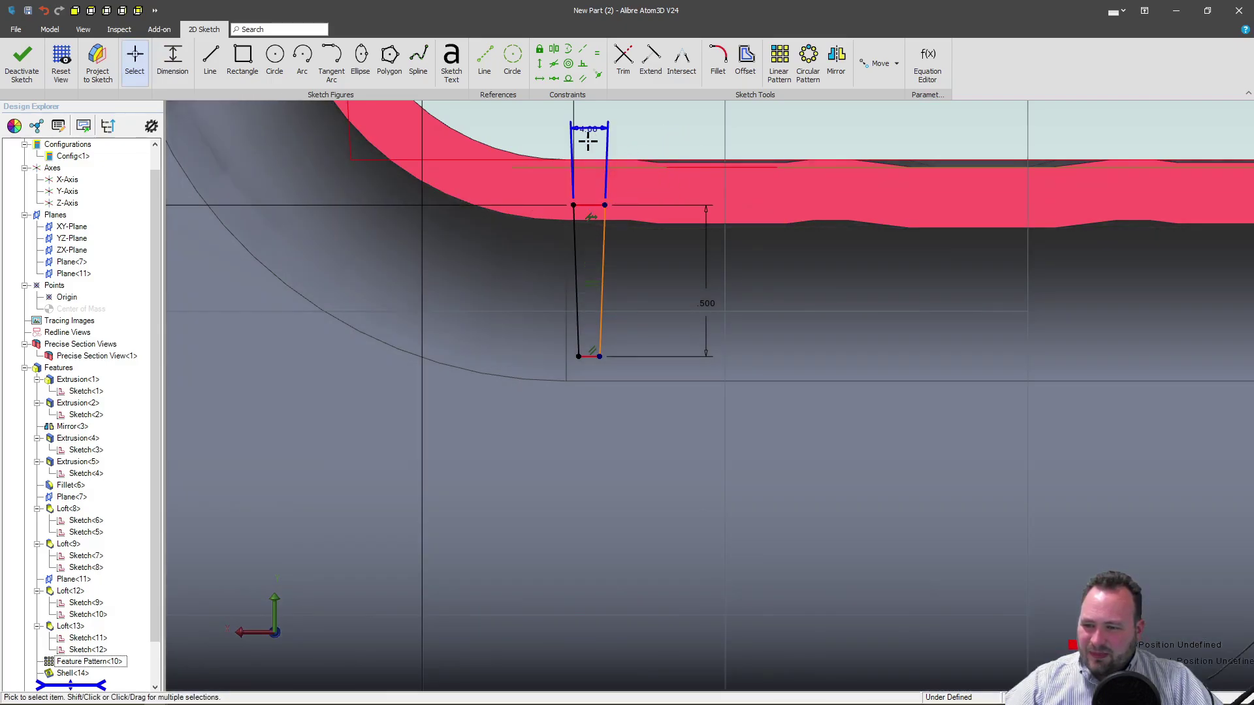
{"action": "left_click_drag", "start_coordinate": [603, 263], "coordinate": [603, 263]}
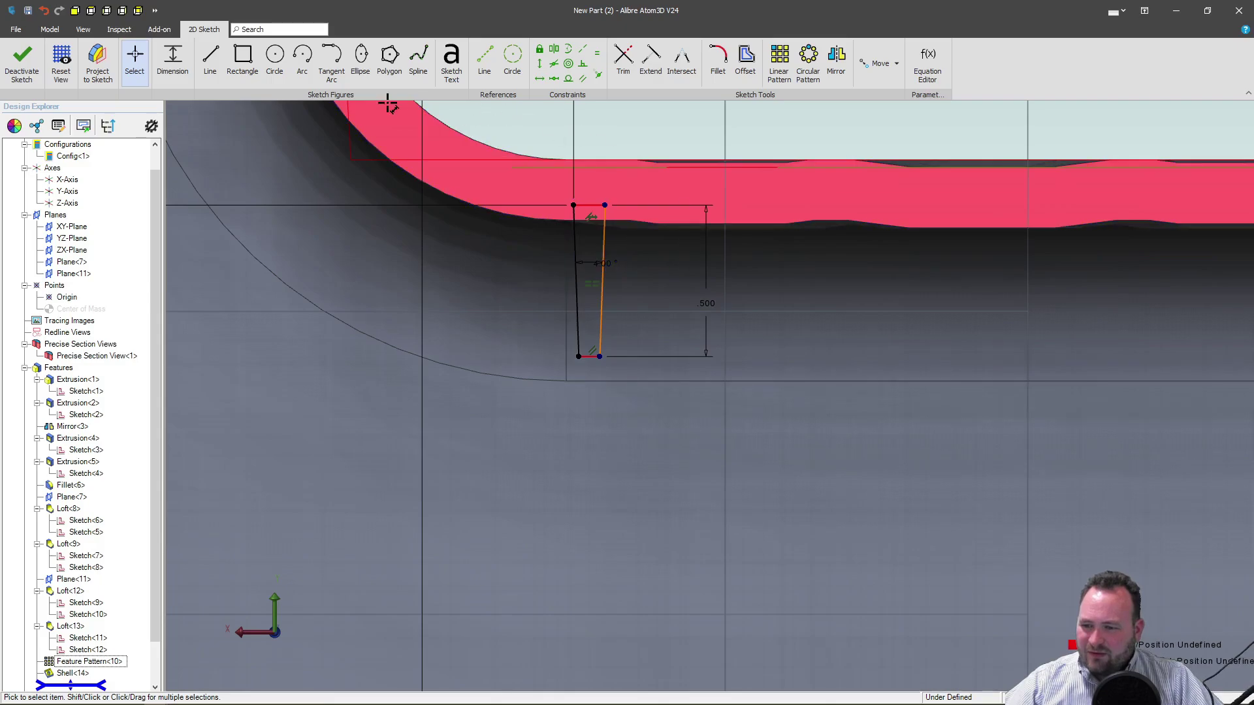
Dimension the width of the rib profile's top edge as .2*.5 in.
{"action": "left_click", "coordinate": [175, 55]}
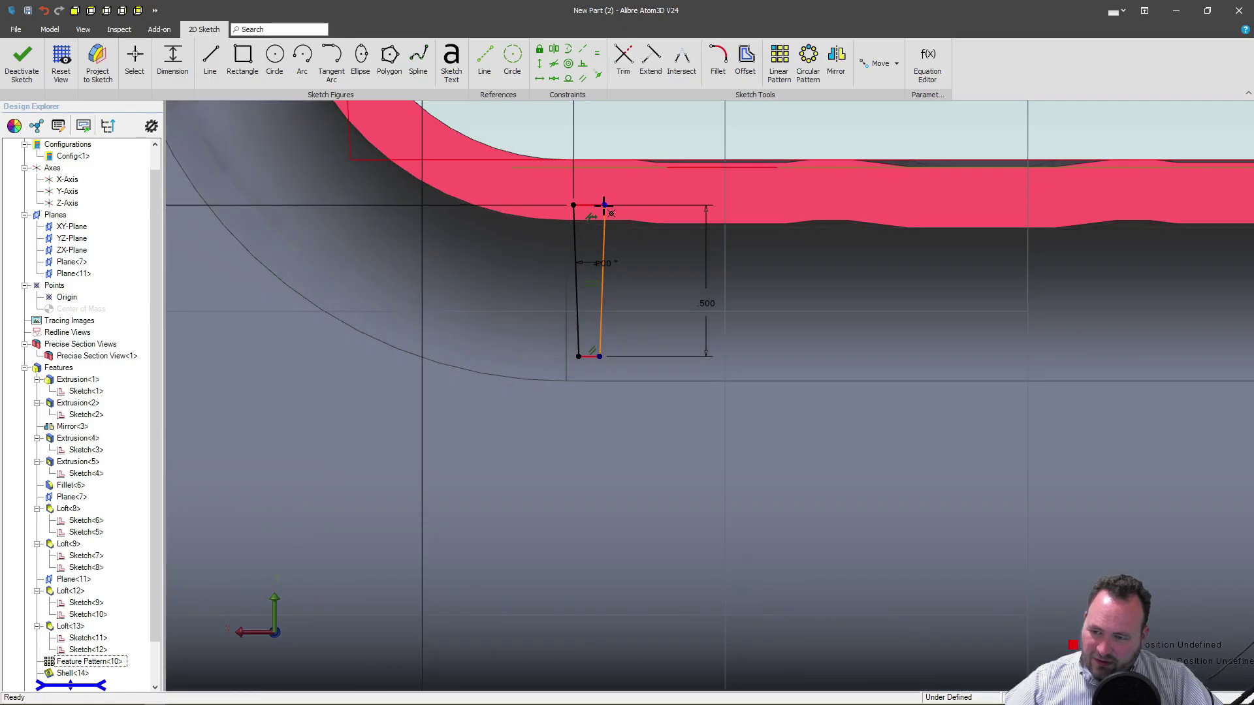
{"action": "left_click", "coordinate": [601, 204]}
{"action": "left_click", "coordinate": [650, 135]}
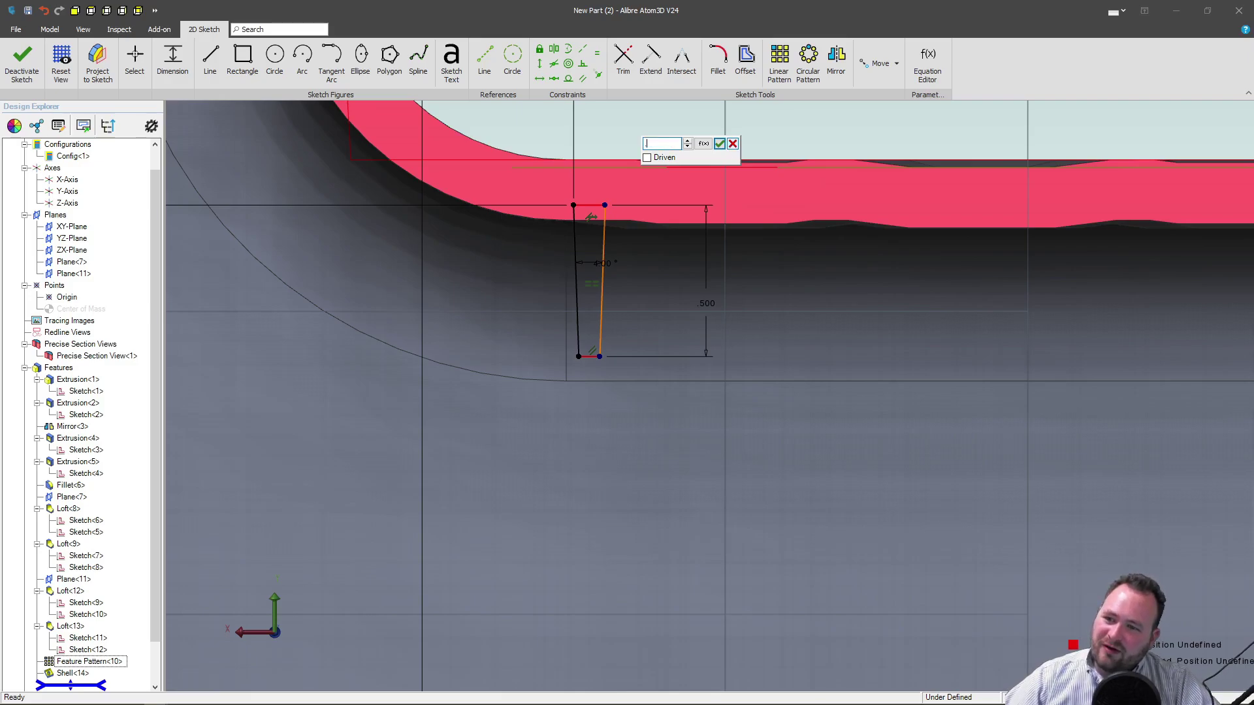
{"action": "type", "text": "5"}
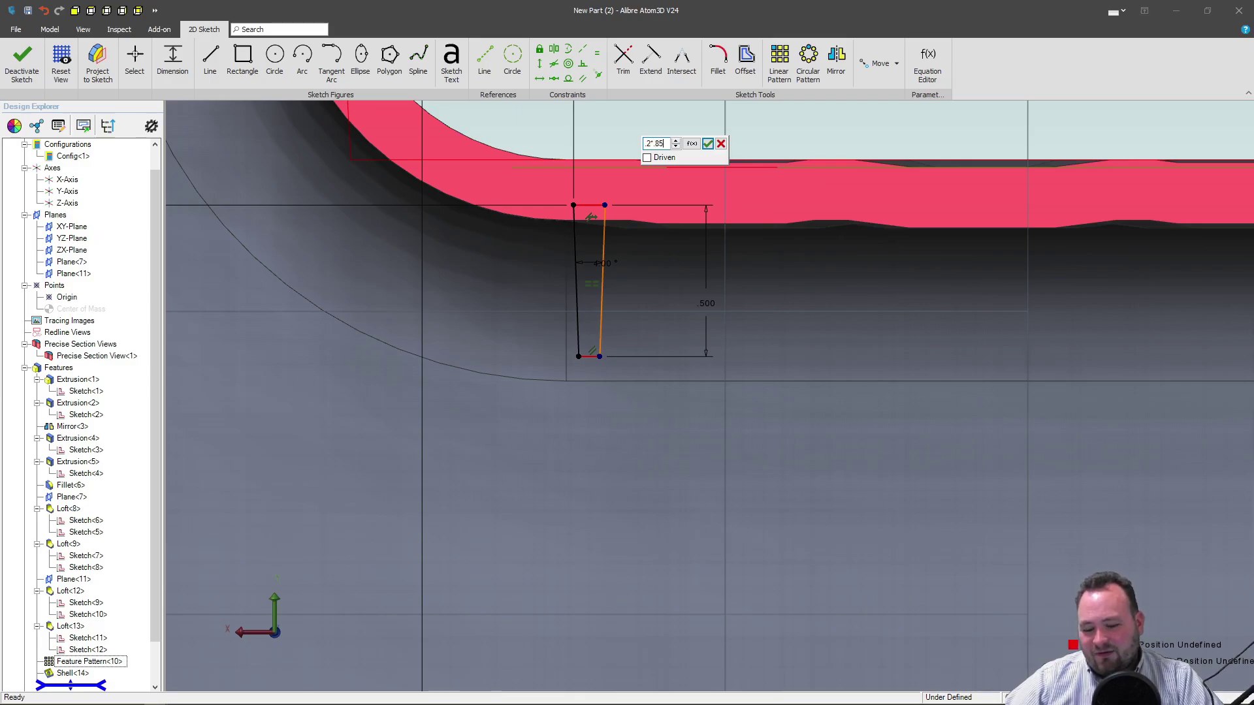
{"action": "key", "text": "BackSpace"}
{"action": "key", "text": "BackSpace"}
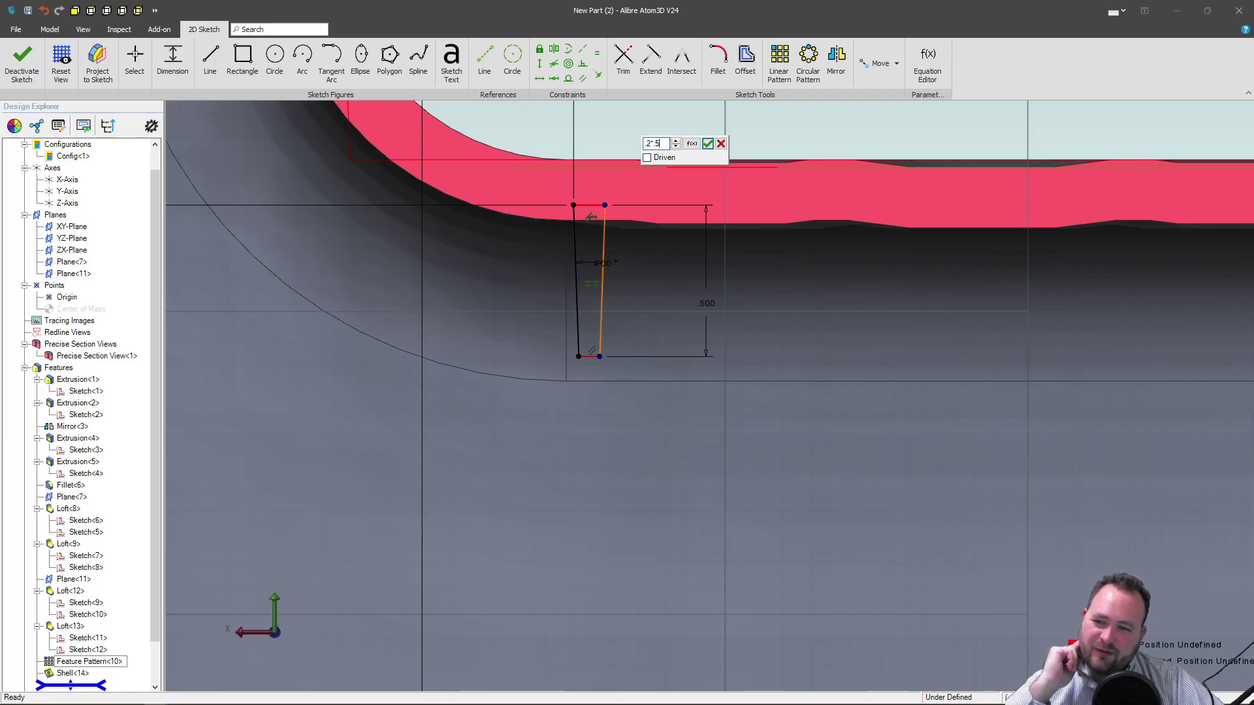
{"action": "key", "text": "Return"}
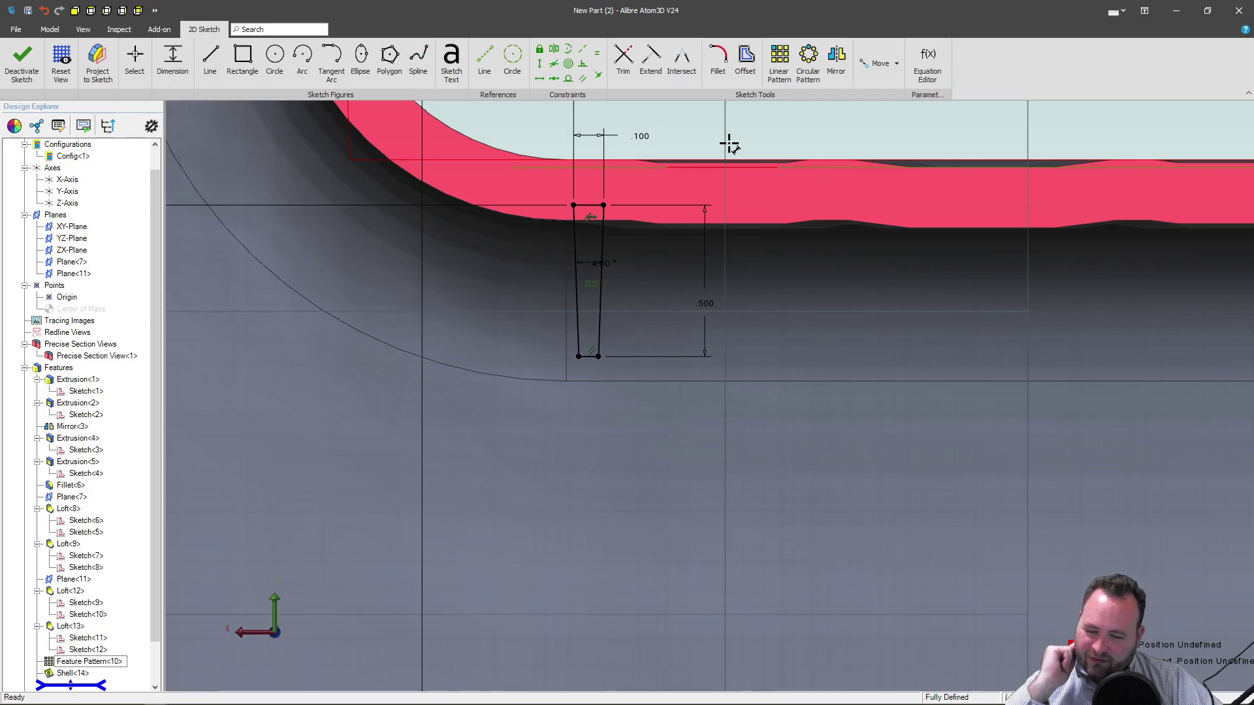
Begin an Extrude Boss of the rib profile and turn off Reverse so it runs from the section plane into the stool's interior.
{"action": "scroll", "coordinate": [669, 210], "scroll_direction": "down", "scroll_amount": 3}
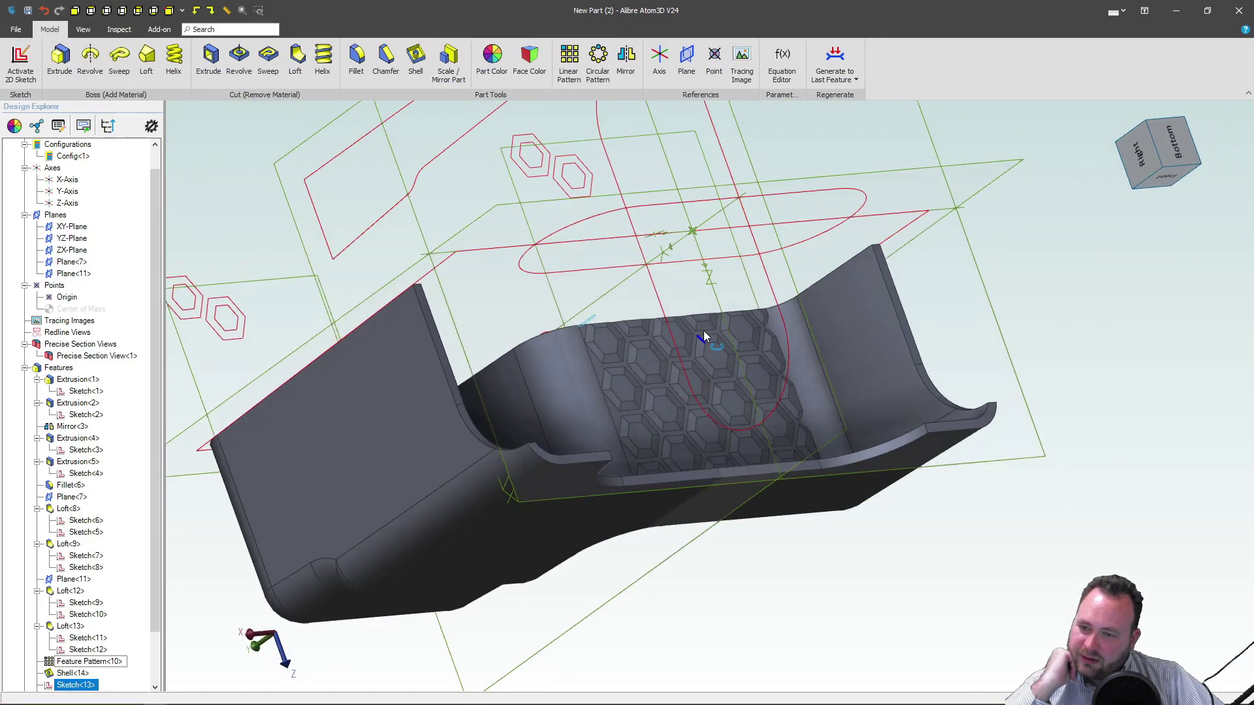
{"action": "middle_click_drag", "start_coordinate": [704, 337], "coordinate": [757, 362]}
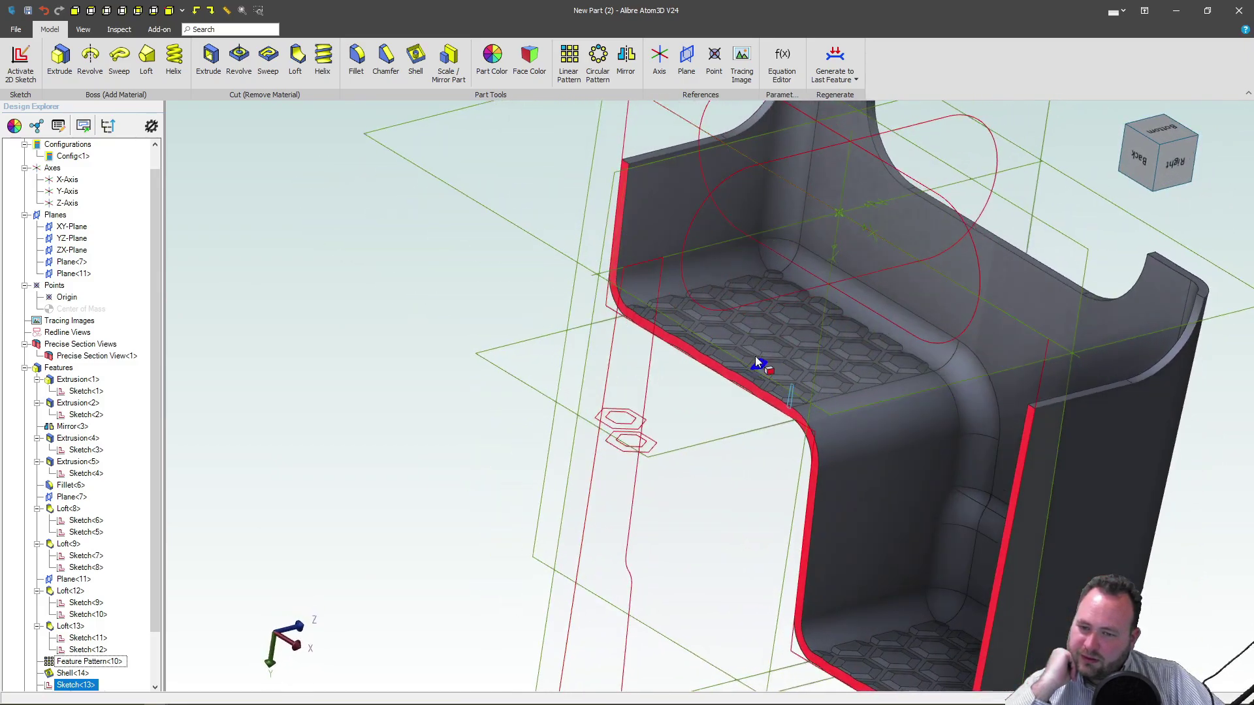
{"action": "scroll", "coordinate": [908, 346], "scroll_direction": "up", "scroll_amount": 3}
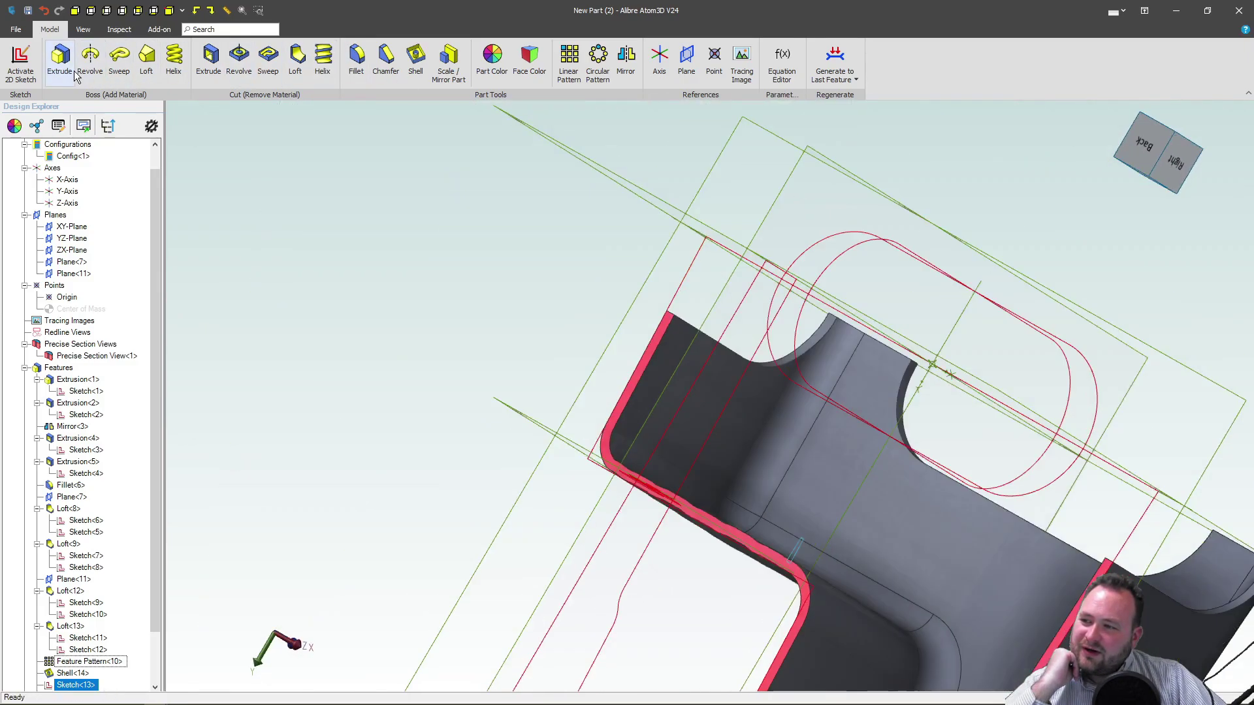
{"action": "left_click", "coordinate": [75, 75]}
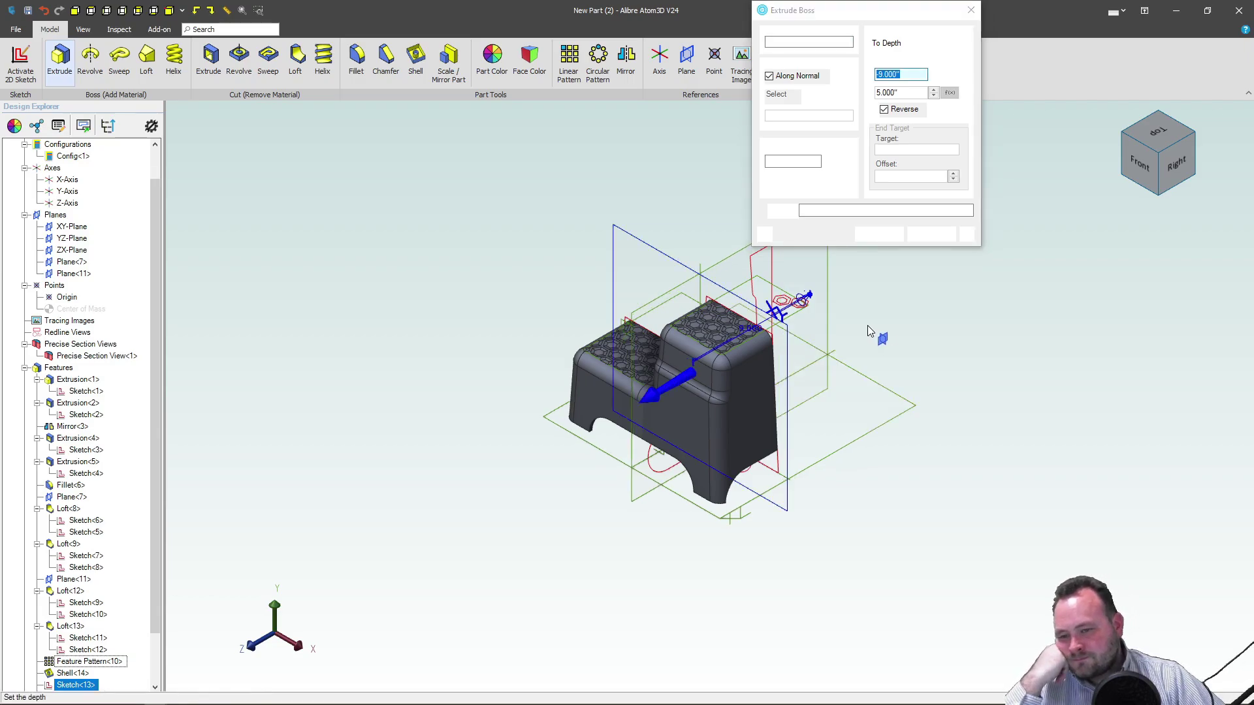
{"action": "scroll", "coordinate": [665, 413], "scroll_direction": "up", "scroll_amount": 3}
{"action": "scroll", "coordinate": [692, 392], "scroll_direction": "up", "scroll_amount": 3}
{"action": "middle_click_drag", "start_coordinate": [717, 366], "coordinate": [672, 358]}
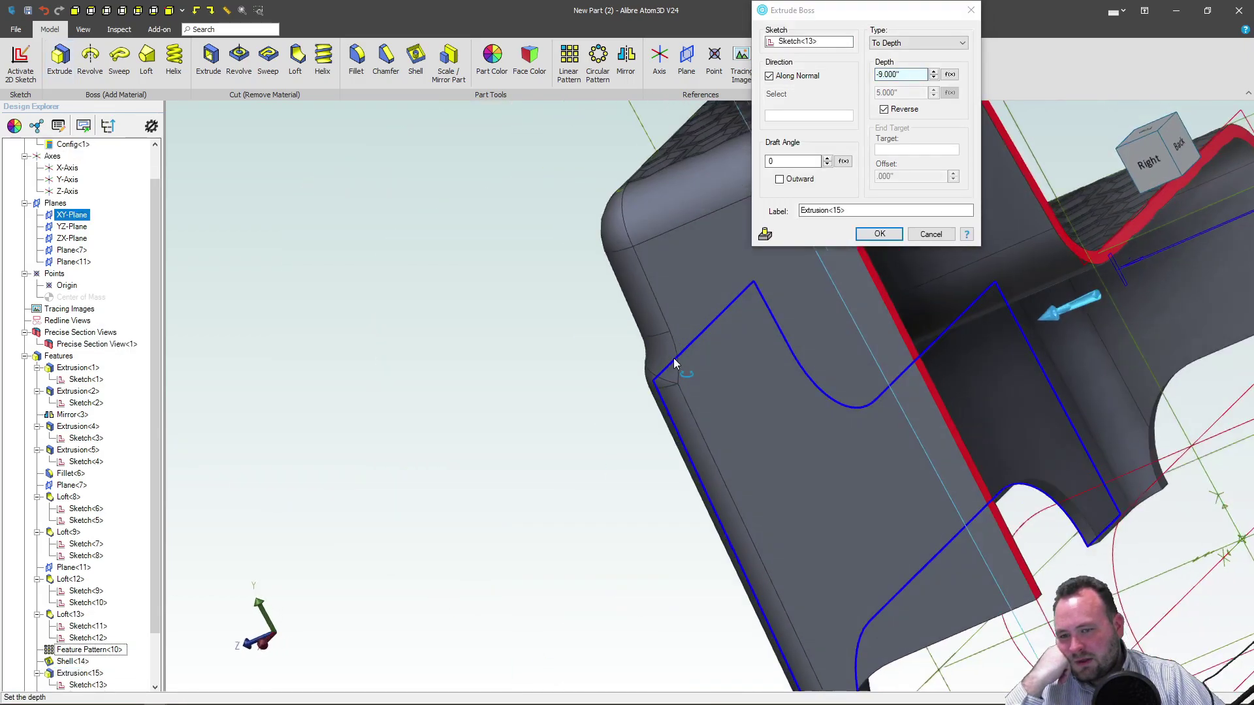
{"action": "scroll", "coordinate": [679, 359], "scroll_direction": "up", "scroll_amount": 3}
{"action": "scroll", "coordinate": [672, 372], "scroll_direction": "down", "scroll_amount": 3}
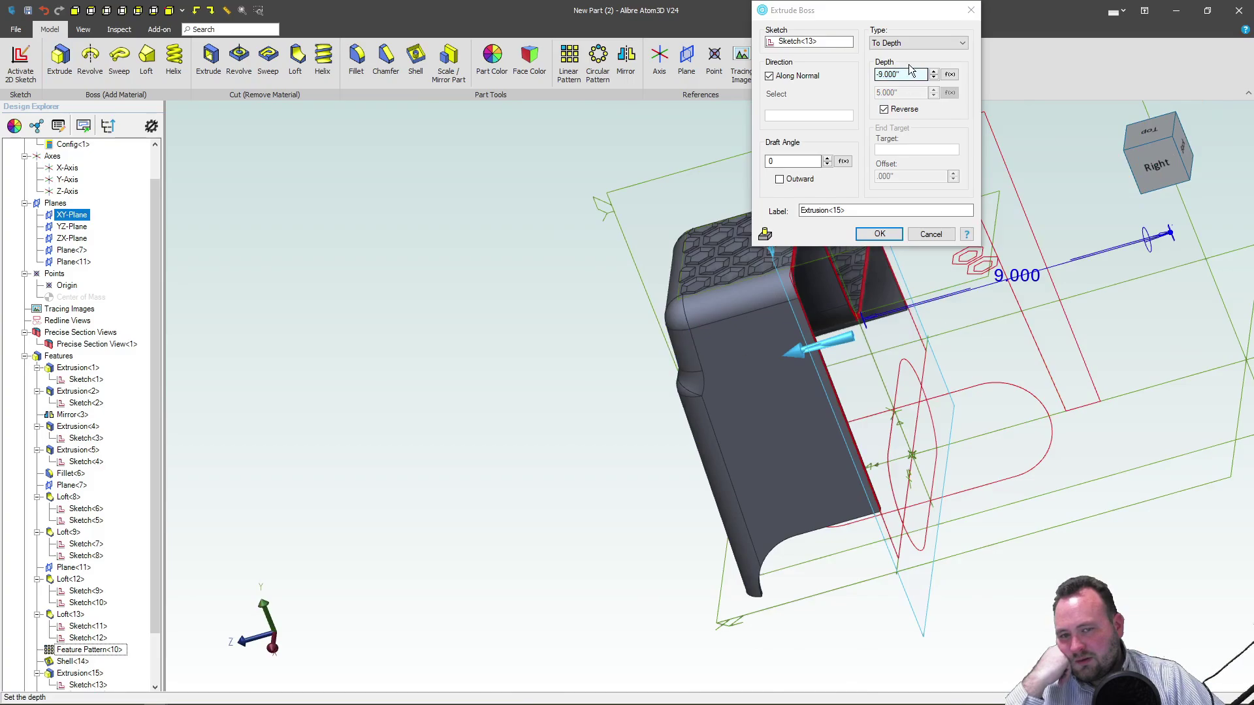
{"action": "left_click", "coordinate": [878, 111]}
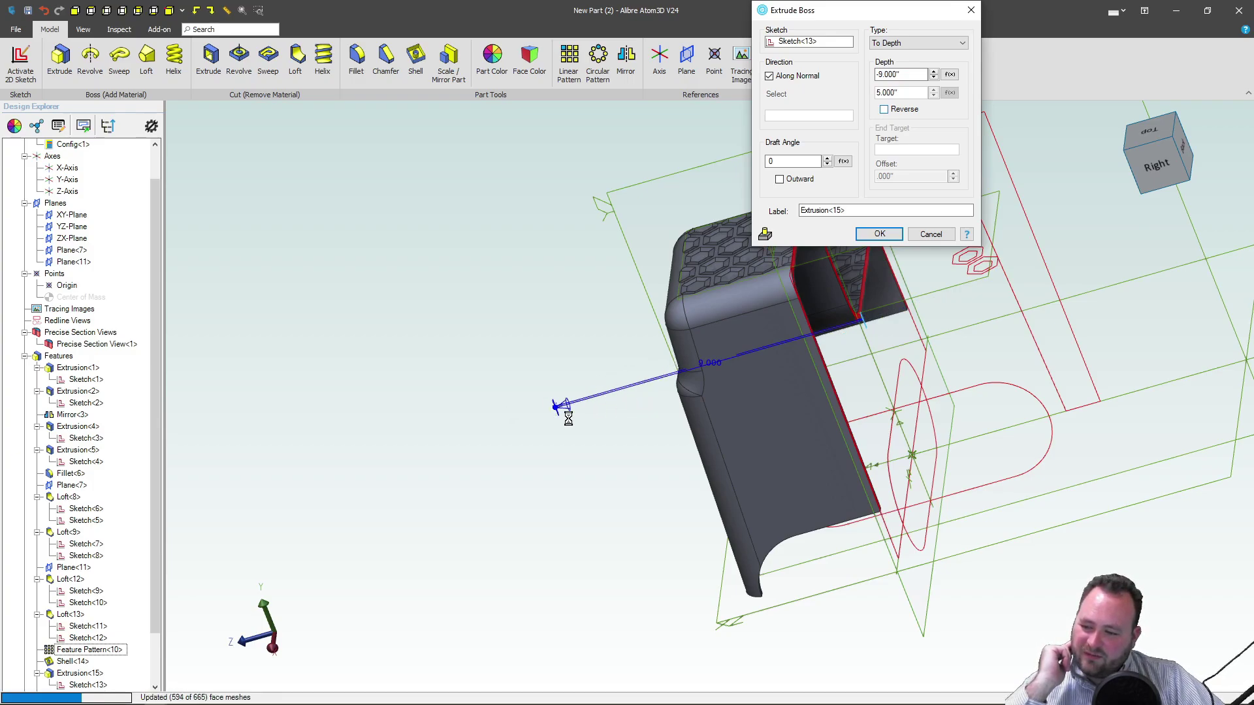
{"action": "middle_click_drag", "start_coordinate": [568, 418], "coordinate": [971, 283]}
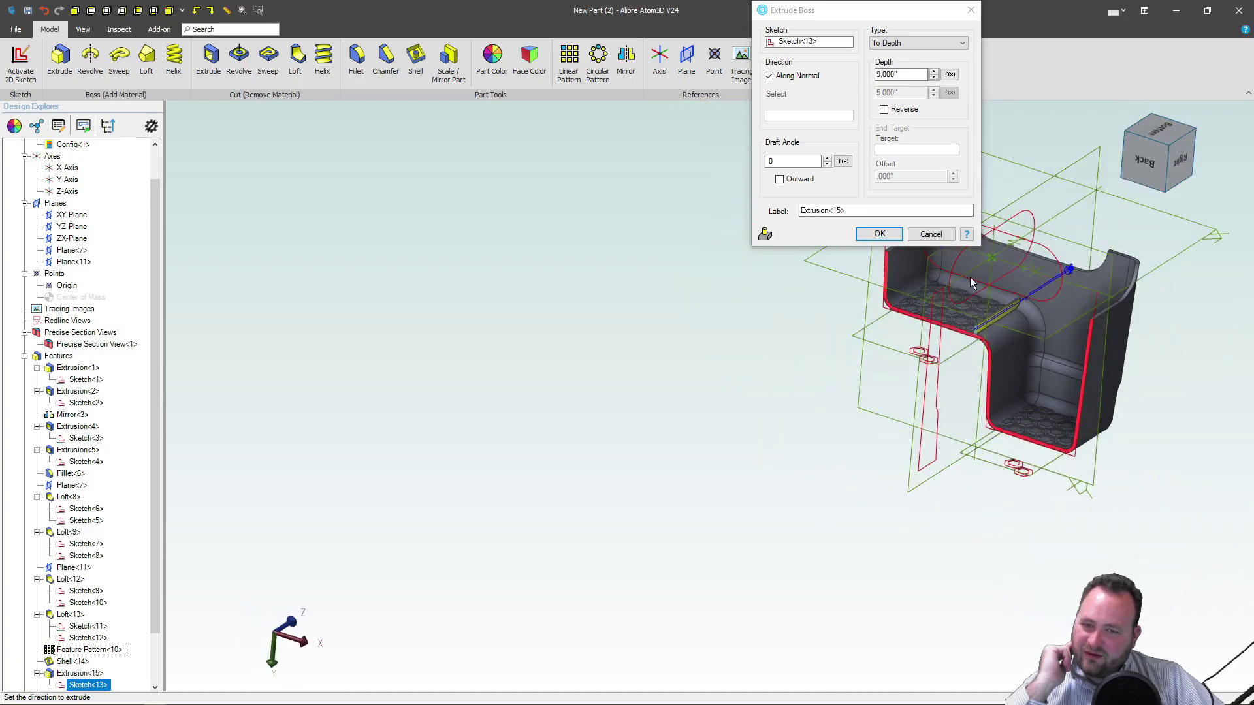
{"action": "scroll", "coordinate": [972, 283], "scroll_direction": "up", "scroll_amount": 5}
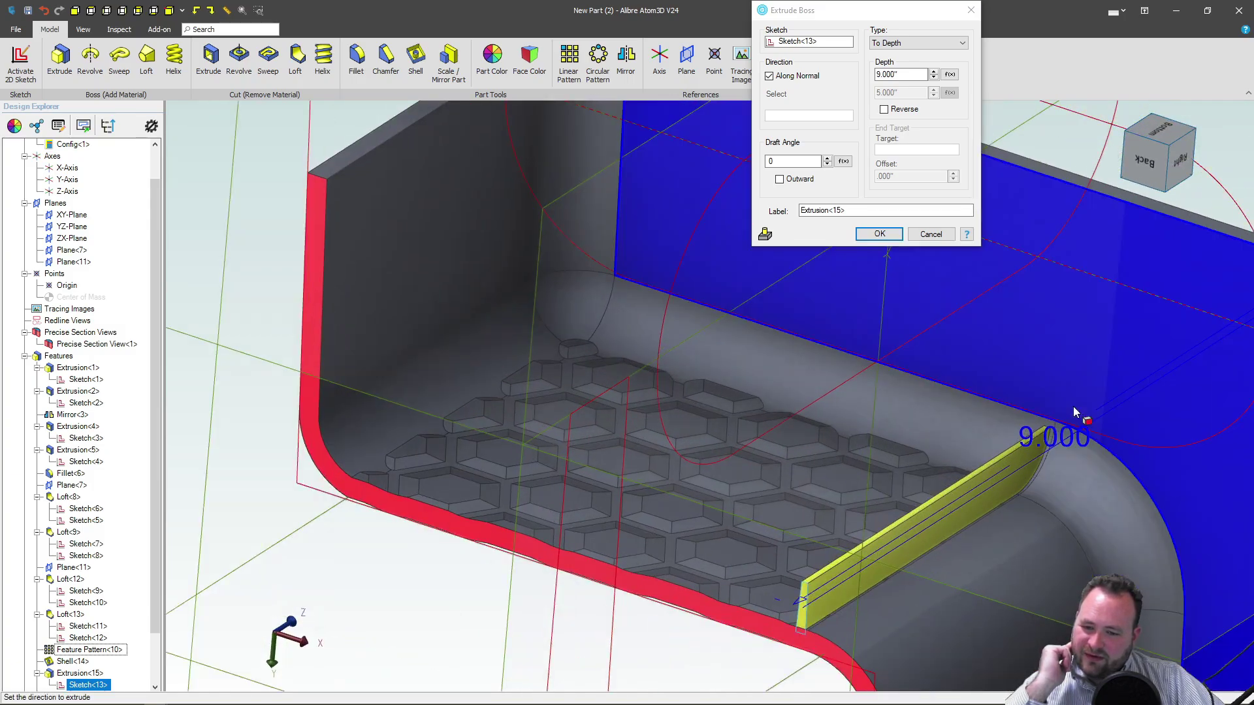
Set the rib extrusion's type to To Next and create the rib.
{"action": "left_click", "coordinate": [914, 43]}
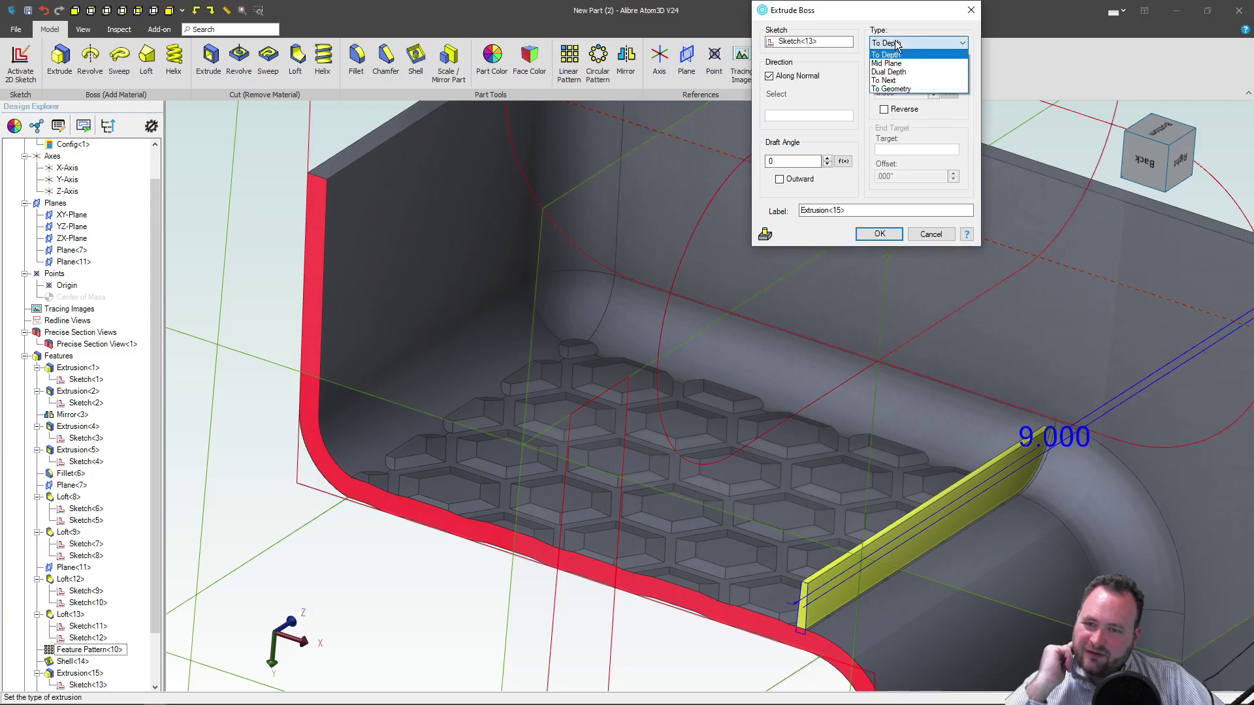
{"action": "left_click", "coordinate": [888, 80]}
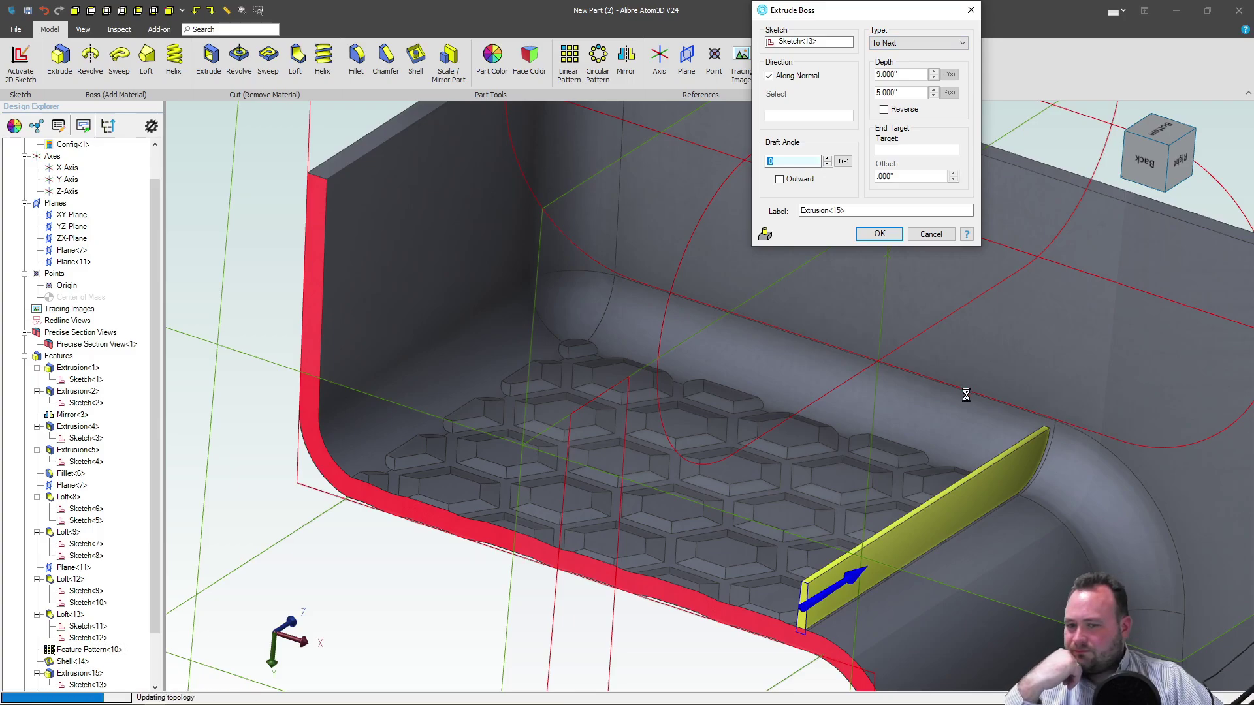
{"action": "mouse_move", "coordinate": [966, 394]}
{"action": "middle_mouse_down"}
{"action": "mouse_move", "coordinate": [923, 394]}
{"action": "mouse_move", "coordinate": [943, 397]}
{"action": "middle_mouse_up"}
{"action": "scroll", "coordinate": [1136, 523], "scroll_direction": "down", "scroll_amount": 3}
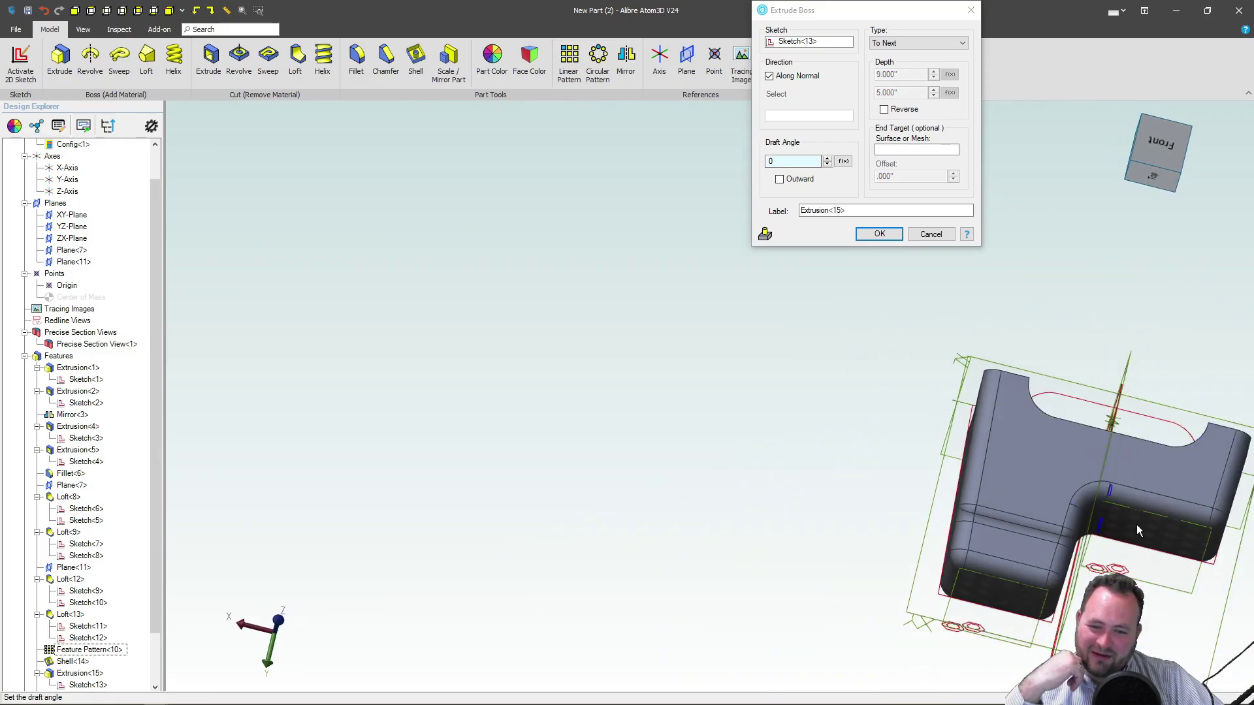
{"action": "scroll", "coordinate": [1125, 496], "scroll_direction": "up", "scroll_amount": 8}
{"action": "middle_click_drag", "start_coordinate": [1078, 352], "coordinate": [1167, 416]}
{"action": "scroll", "coordinate": [1166, 414], "scroll_direction": "down", "scroll_amount": 5}
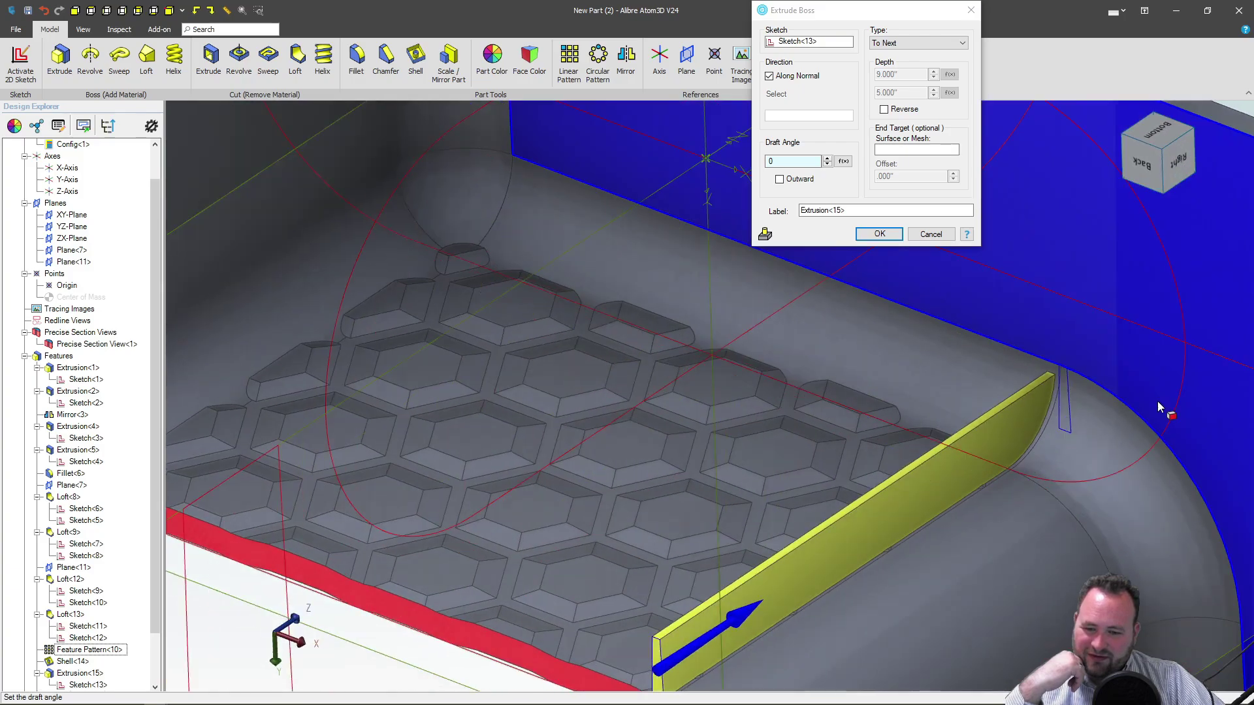
{"action": "left_click", "coordinate": [872, 234]}
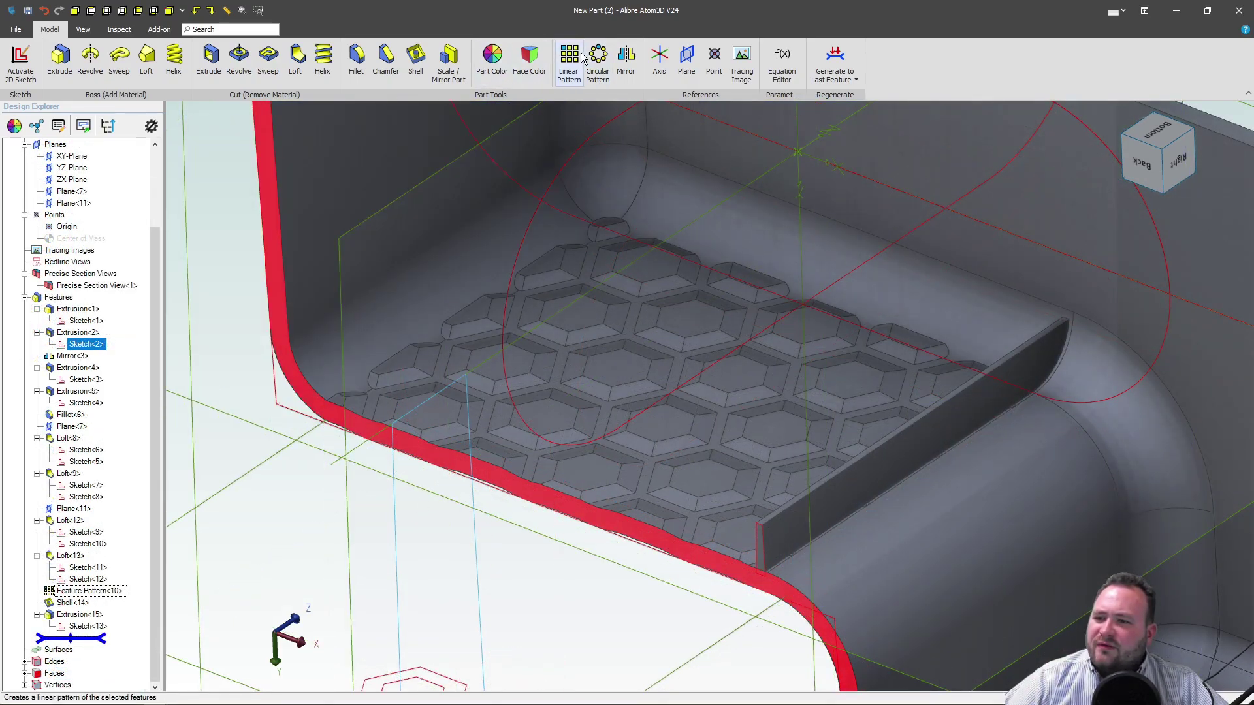
Set up a linear pattern of the rib along the long straight inner wall edge, with its first direction reversed across the hexagon-textured step.
{"action": "left_click", "coordinate": [570, 60]}
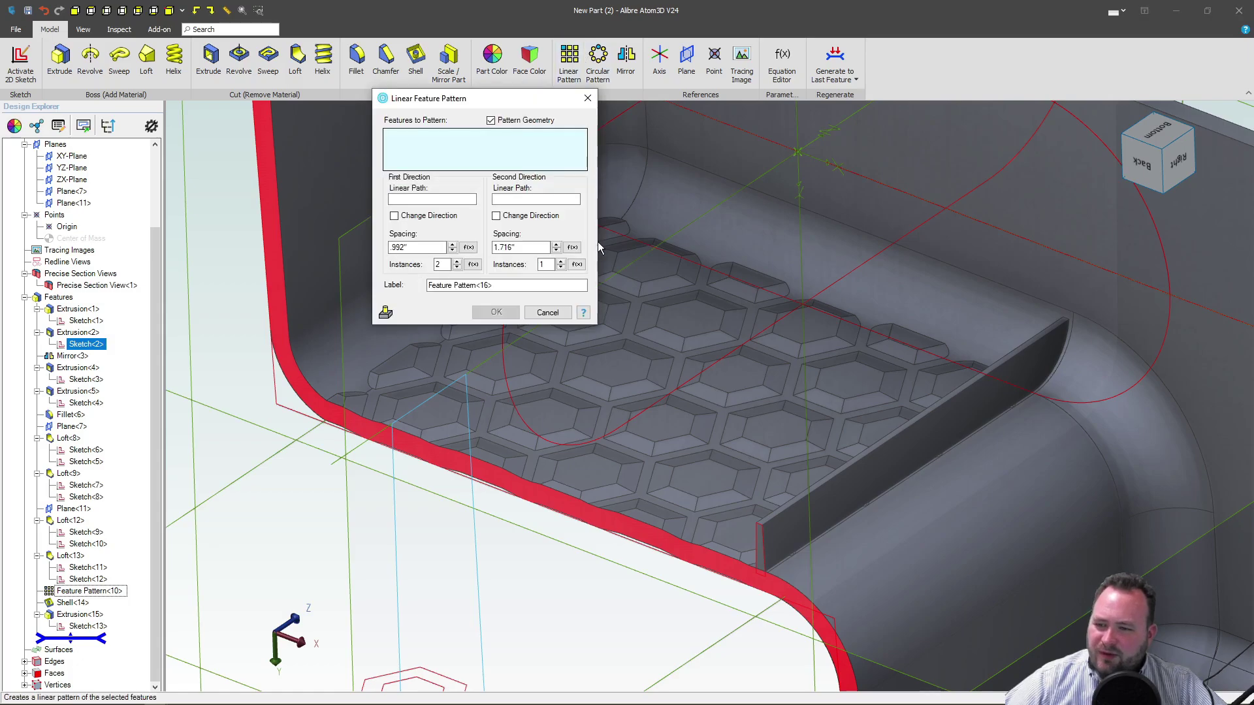
{"action": "left_click", "coordinate": [435, 199]}
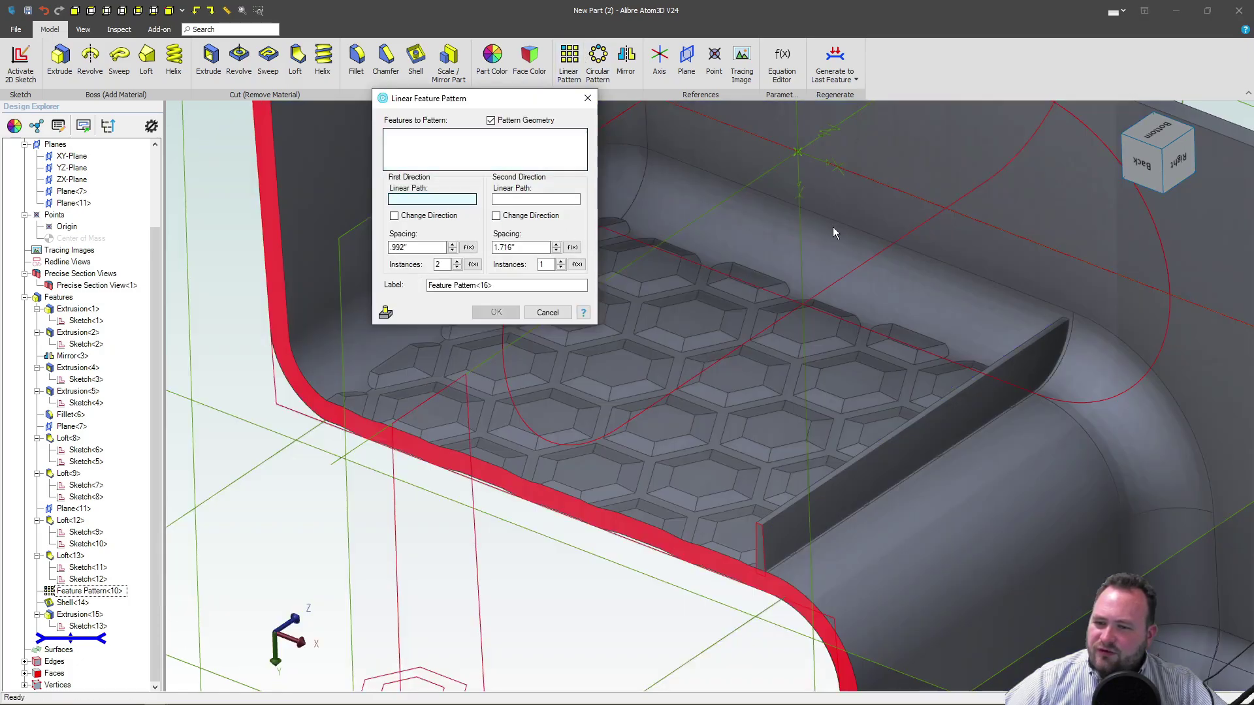
{"action": "left_click", "coordinate": [867, 235]}
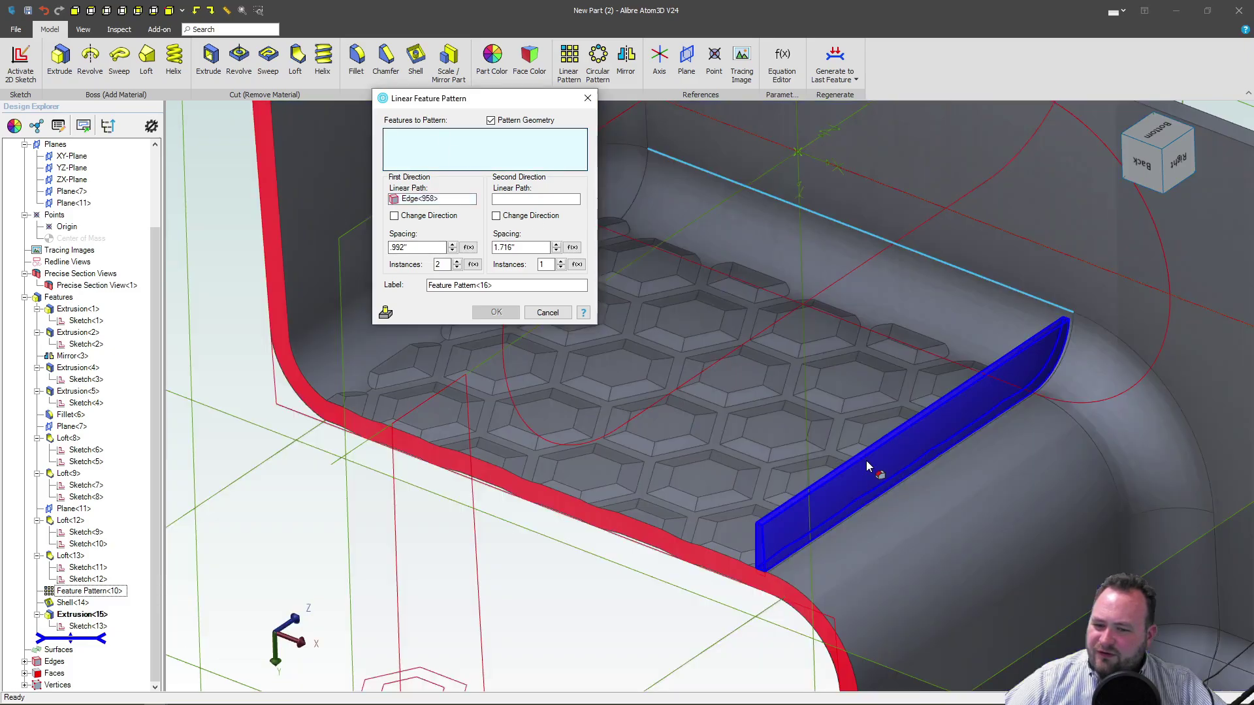
{"action": "left_click", "coordinate": [866, 462]}
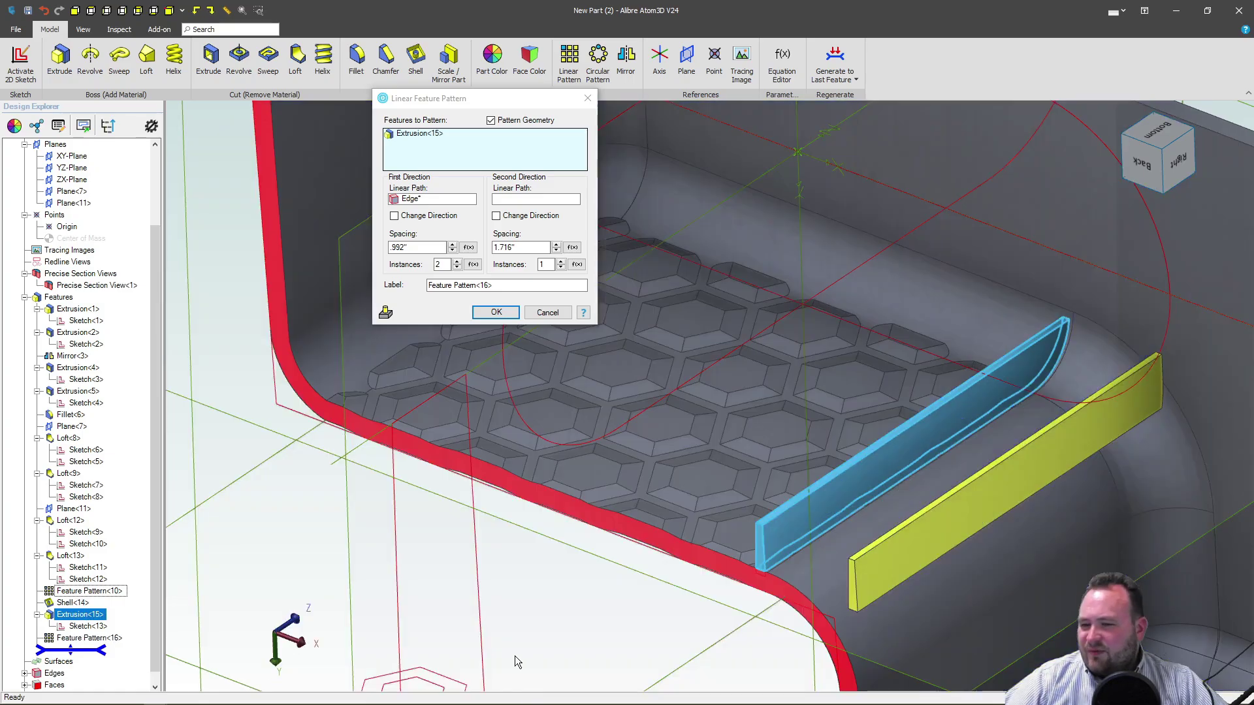
{"action": "double_click", "coordinate": [544, 264]}
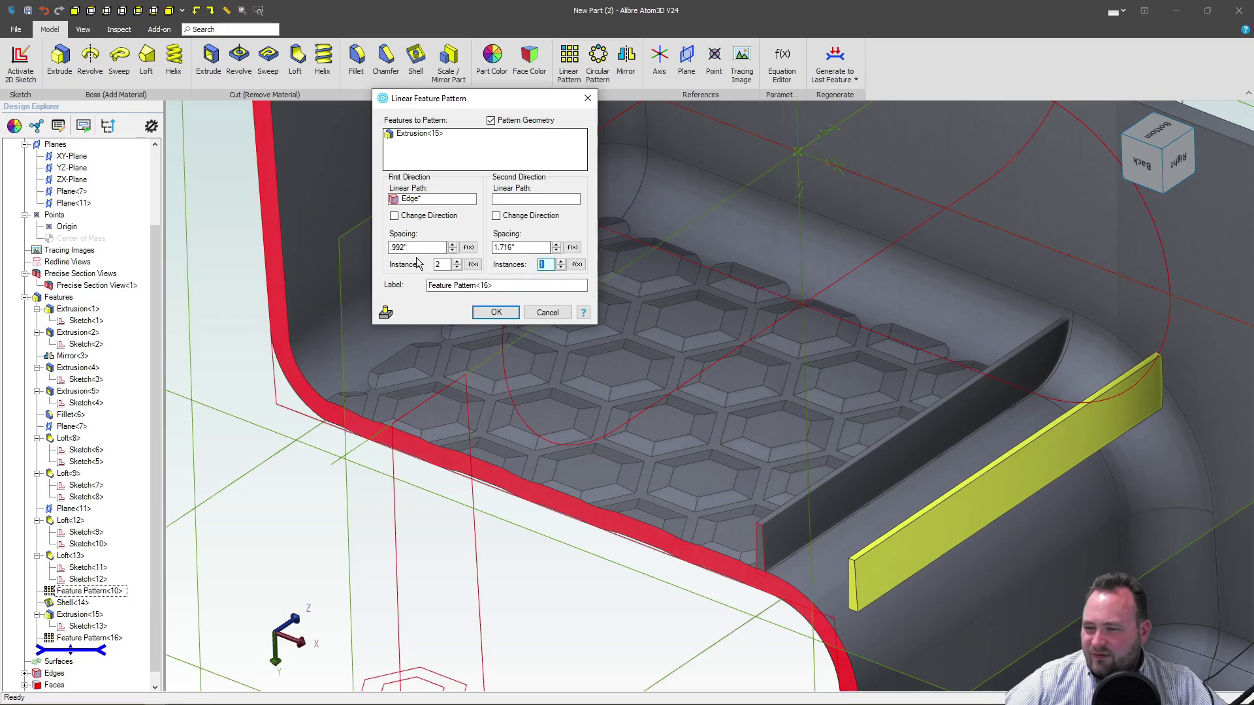
{"action": "left_click", "coordinate": [395, 216]}
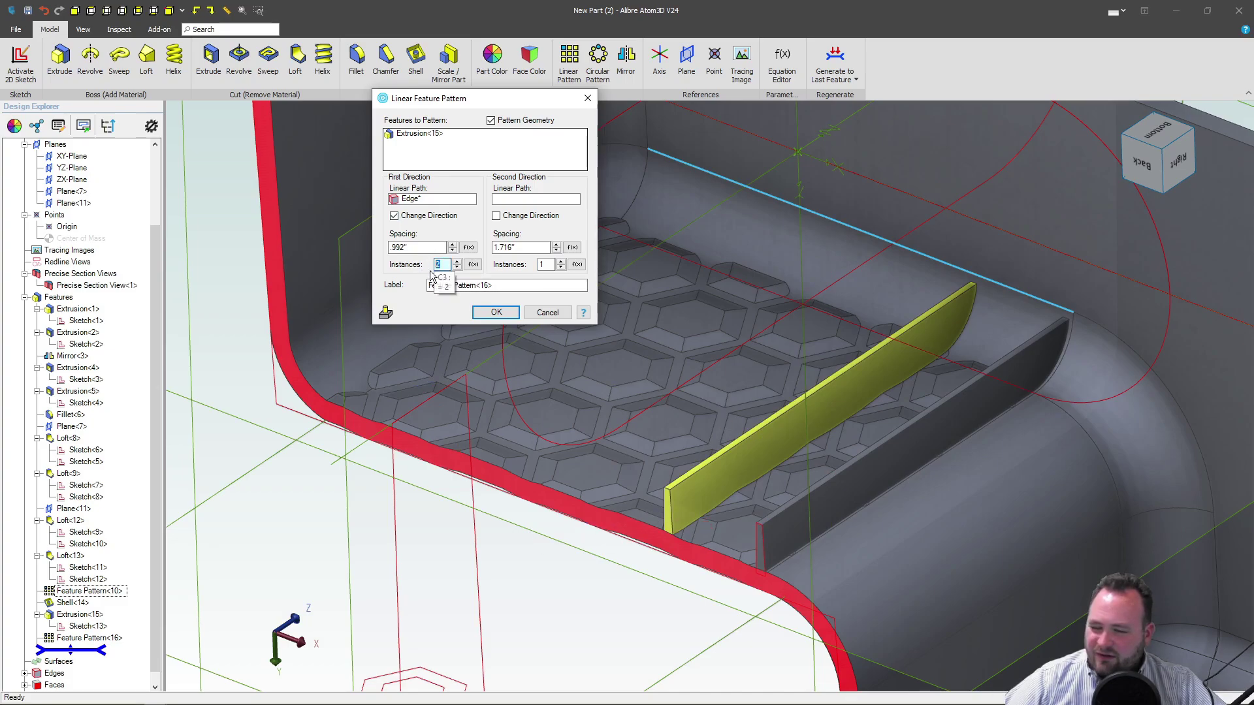
Try the linear rib pattern with 7 and with 6 instances in the first direction.
{"action": "type", "text": "7"}
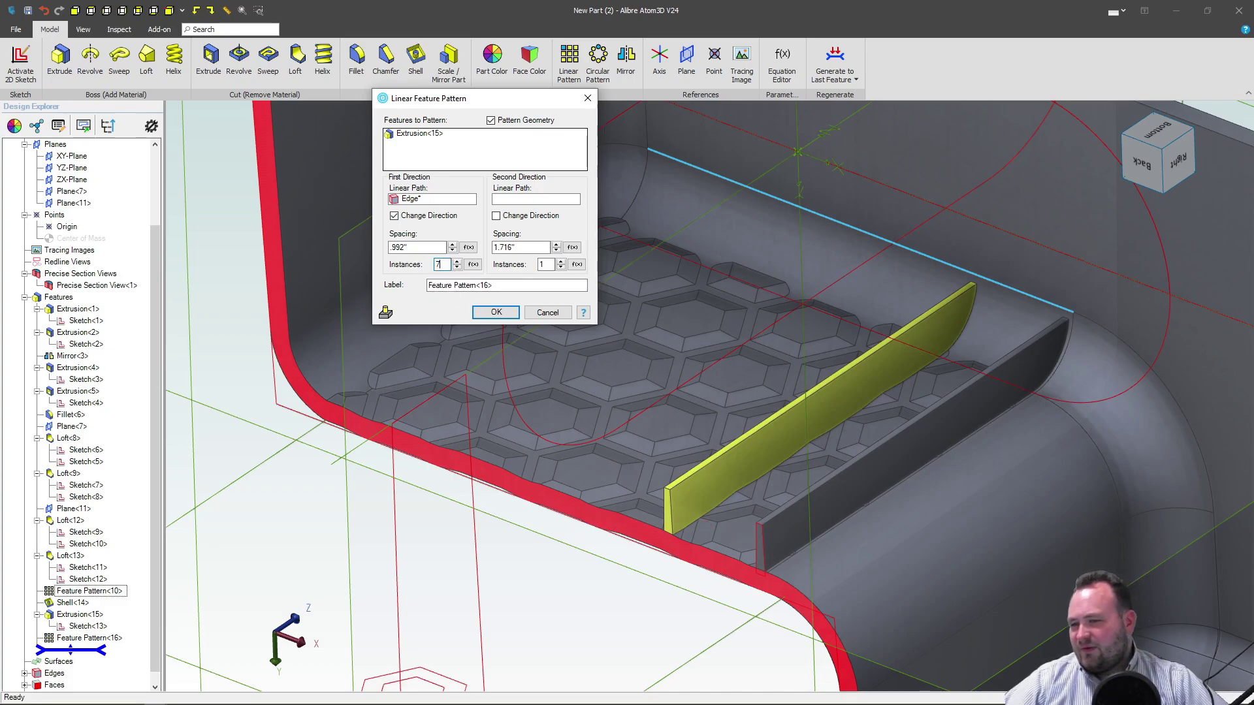
{"action": "left_click", "coordinate": [452, 152]}
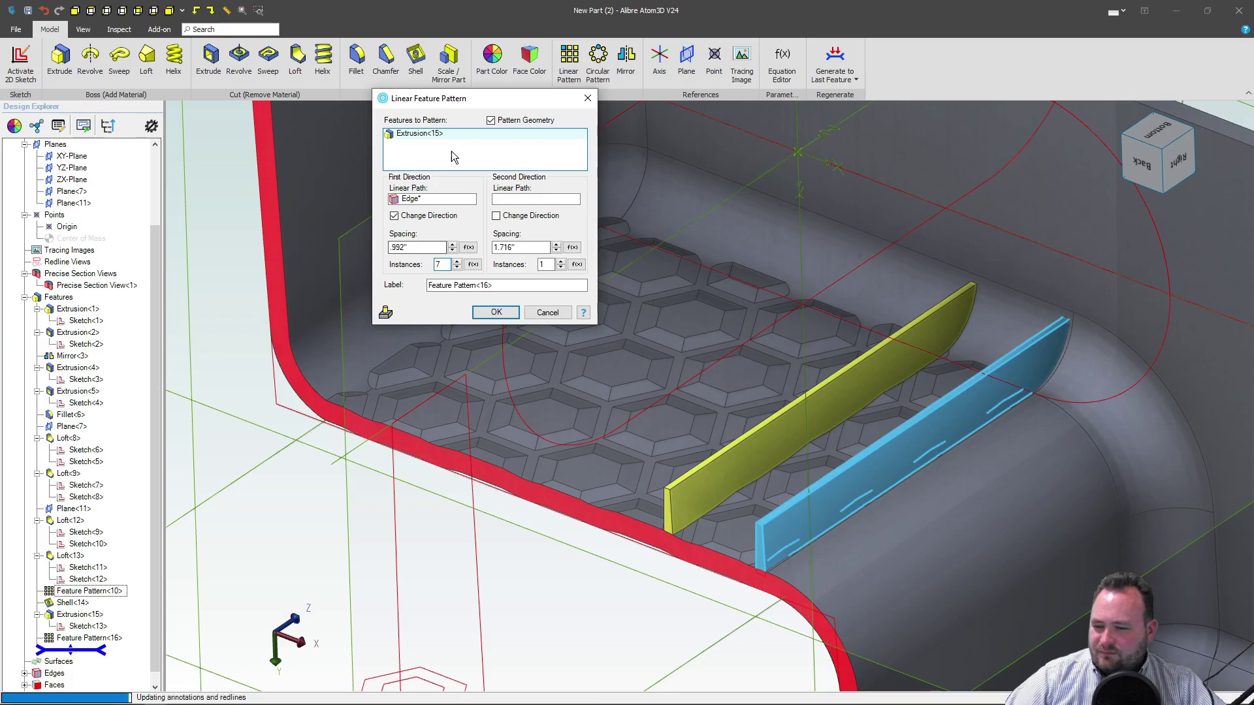
{"action": "double_click", "coordinate": [447, 263]}
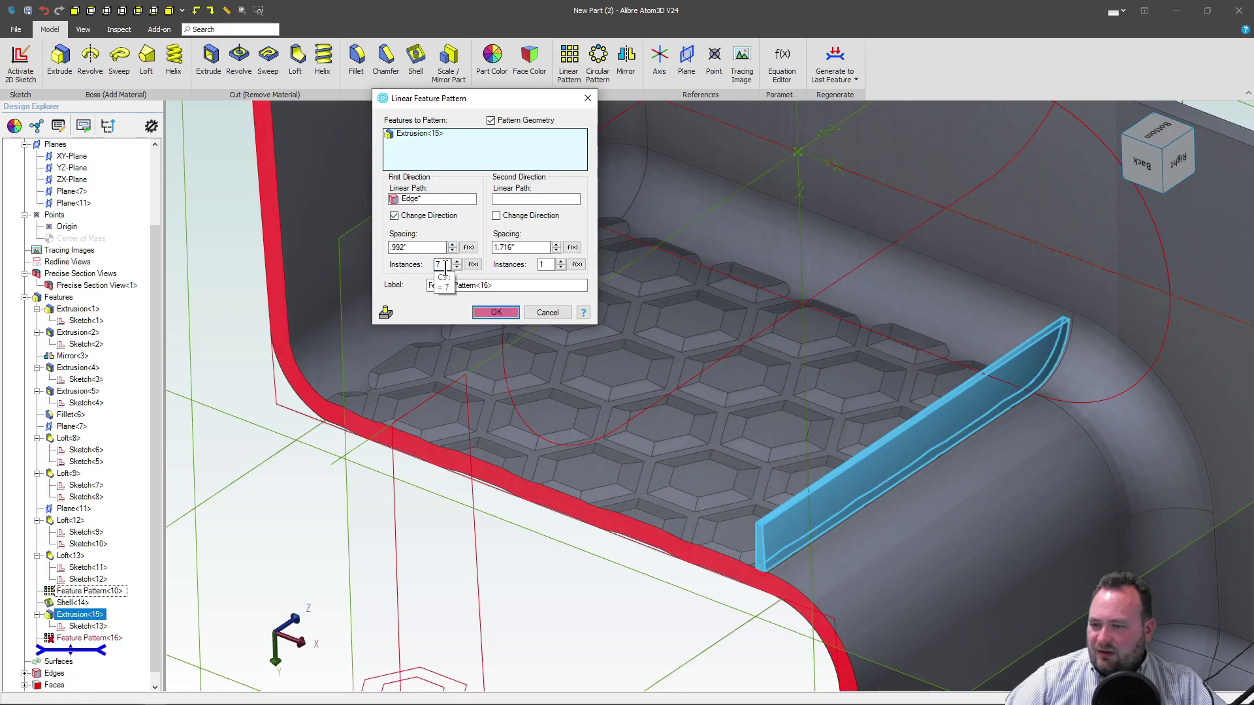
{"action": "type", "text": "6"}
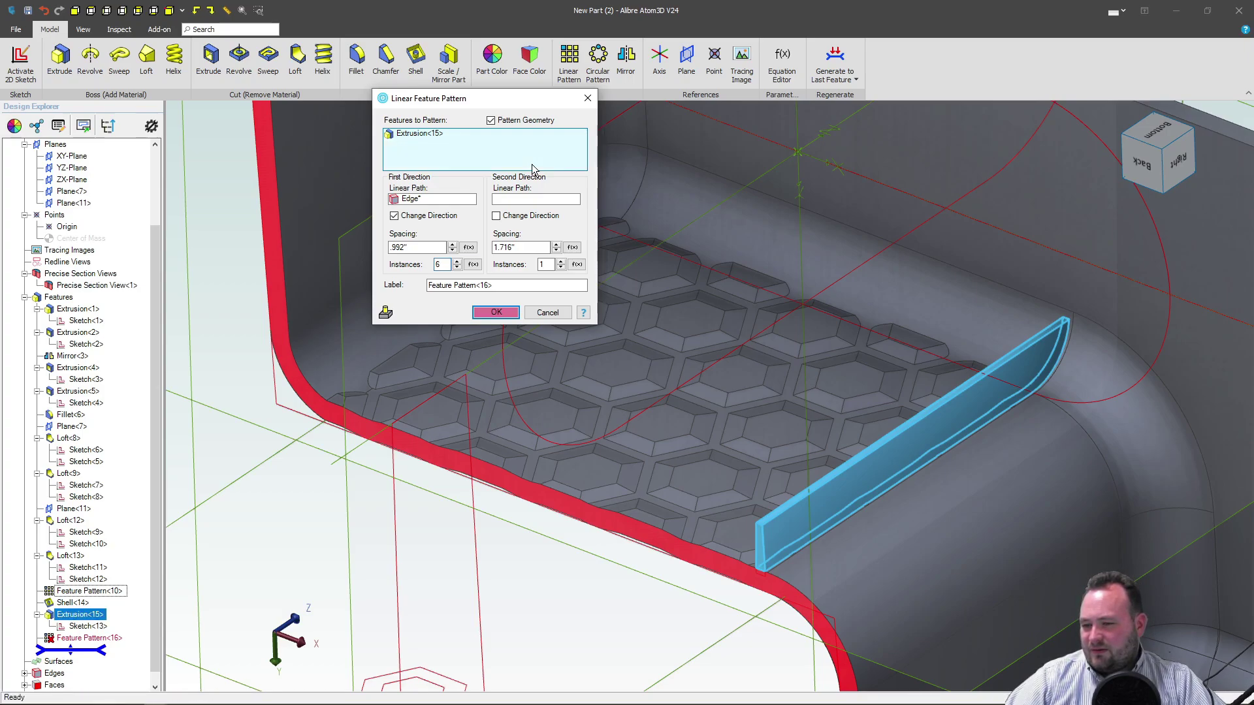
Set the rib pattern's first-direction instances to 5 and create the pattern.
{"action": "double_click", "coordinate": [441, 265]}
{"action": "key", "text": "BackSpace"}
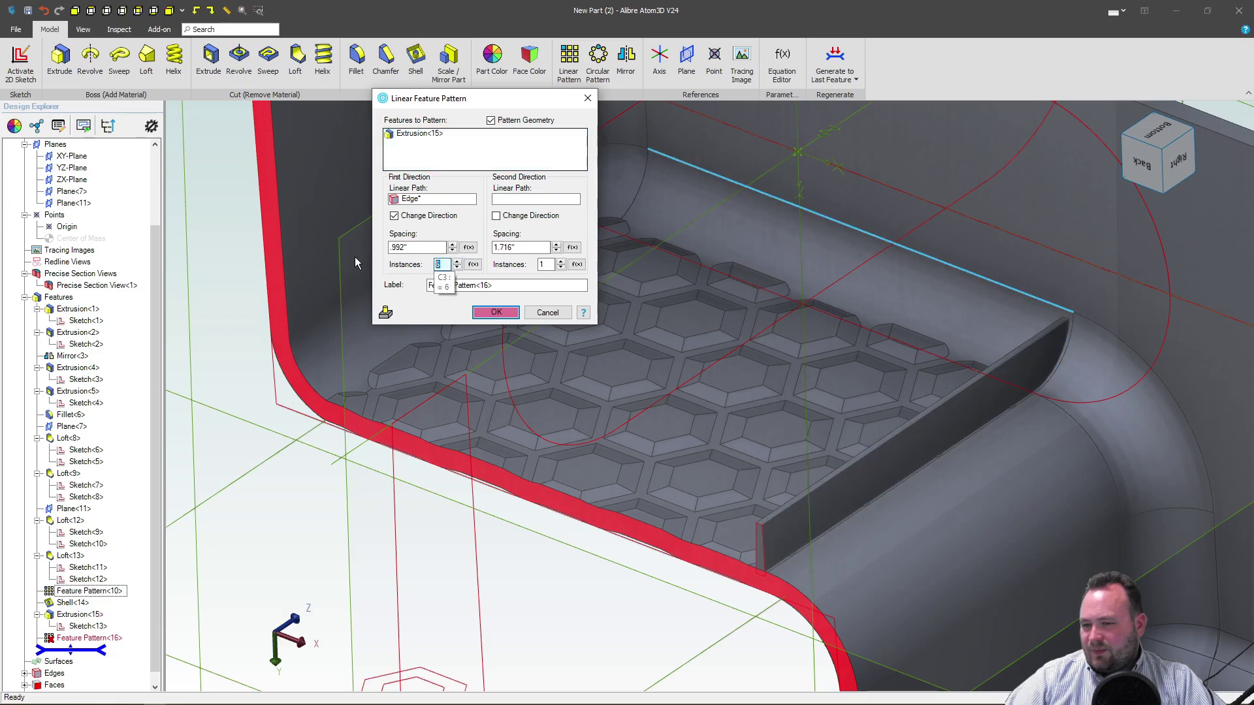
{"action": "type", "text": "5"}
{"action": "left_click", "coordinate": [469, 150]}
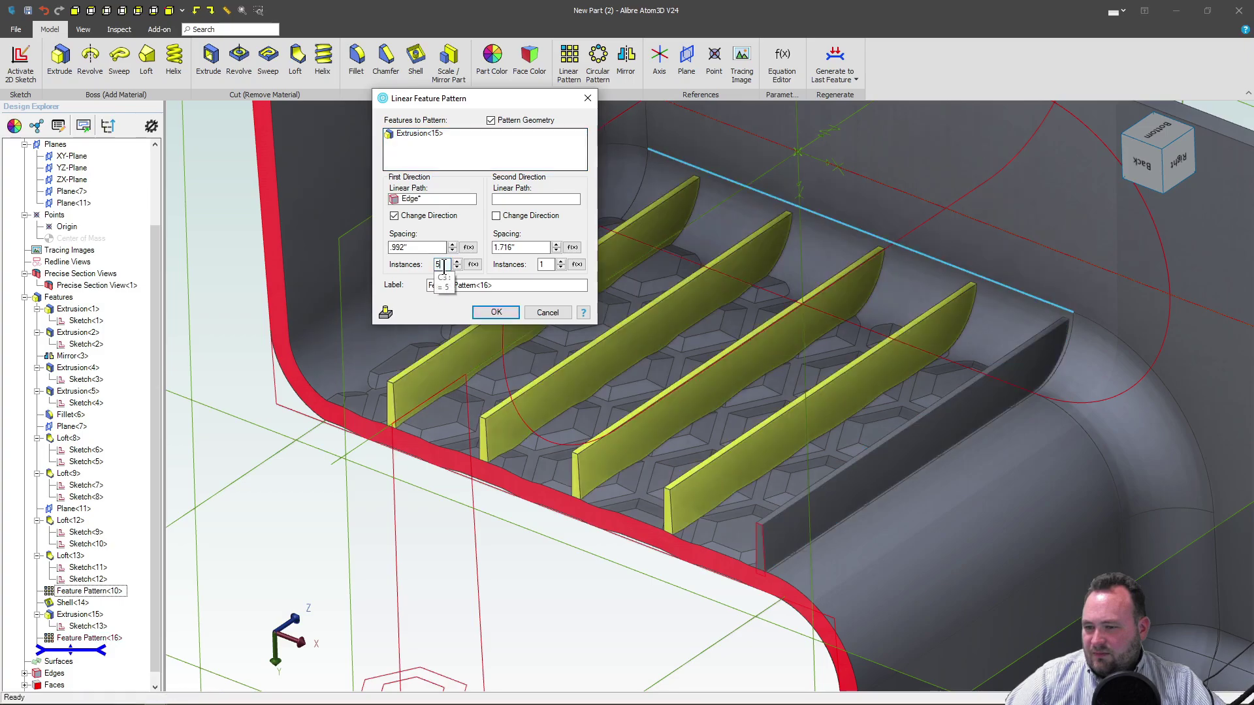
{"action": "scroll", "coordinate": [303, 567], "scroll_direction": "down", "scroll_amount": 3}
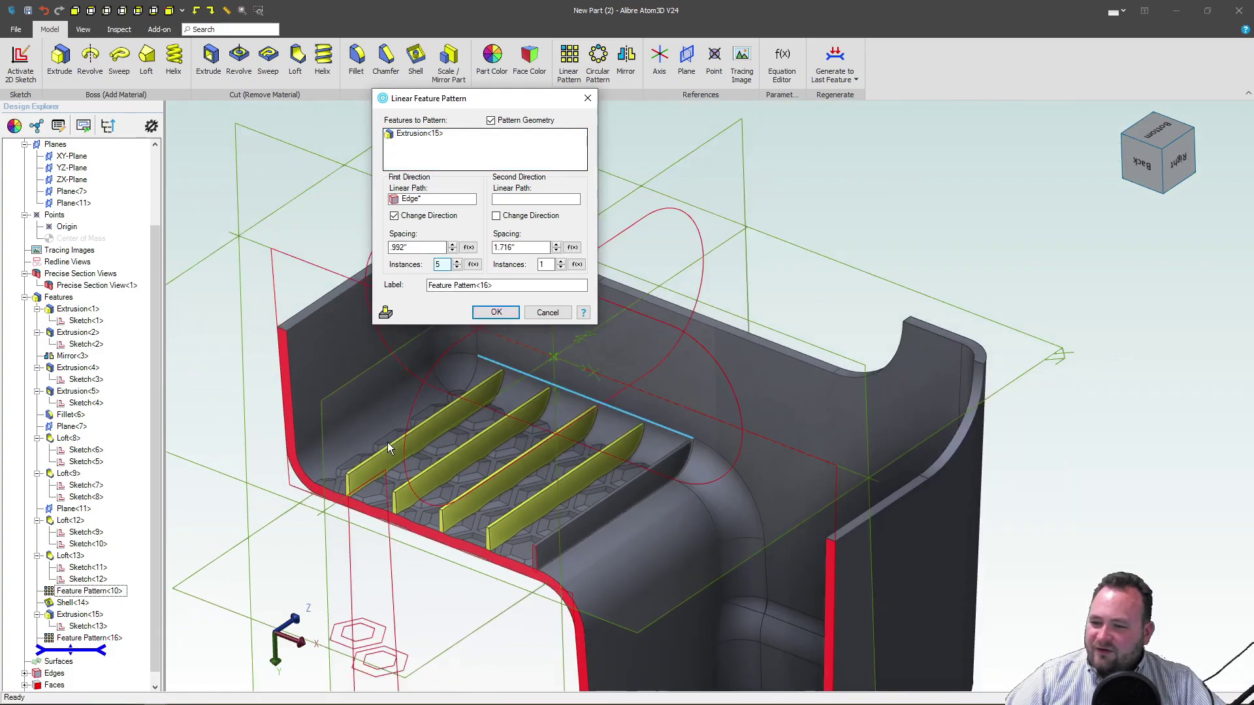
{"action": "scroll", "coordinate": [388, 441], "scroll_direction": "up", "scroll_amount": 3}
{"action": "scroll", "coordinate": [902, 324], "scroll_direction": "down", "scroll_amount": 2}
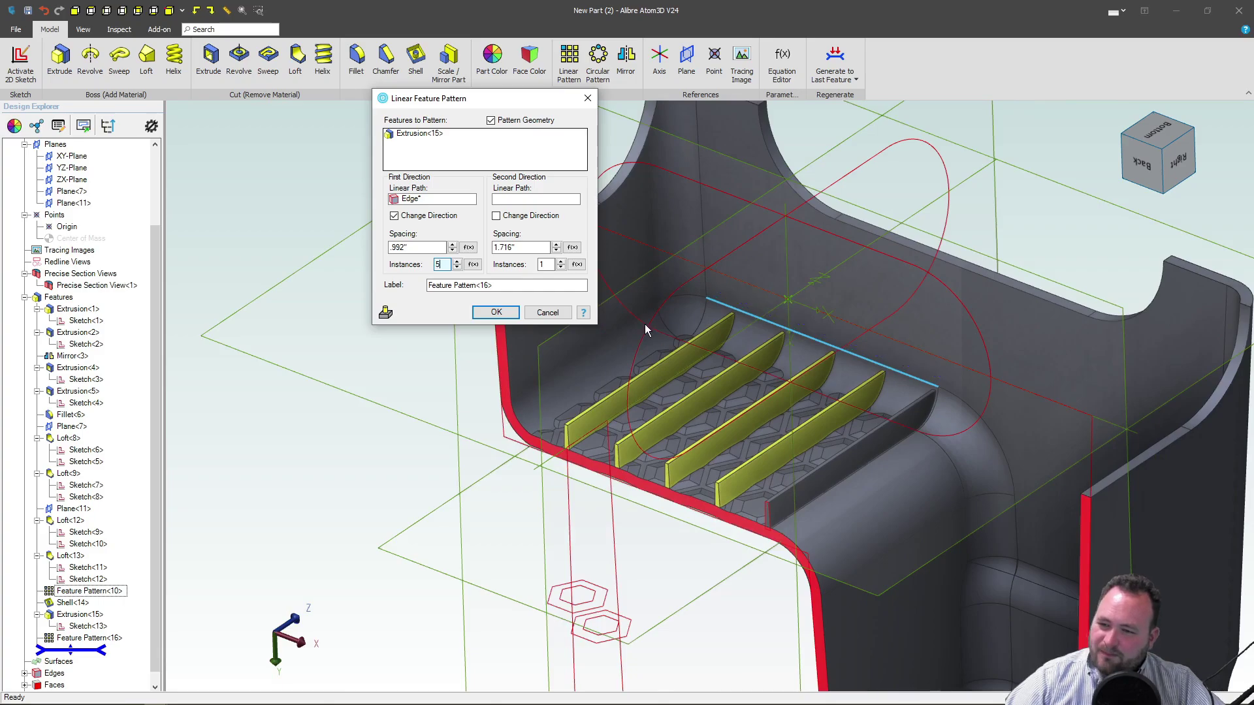
{"action": "left_click", "coordinate": [496, 312]}
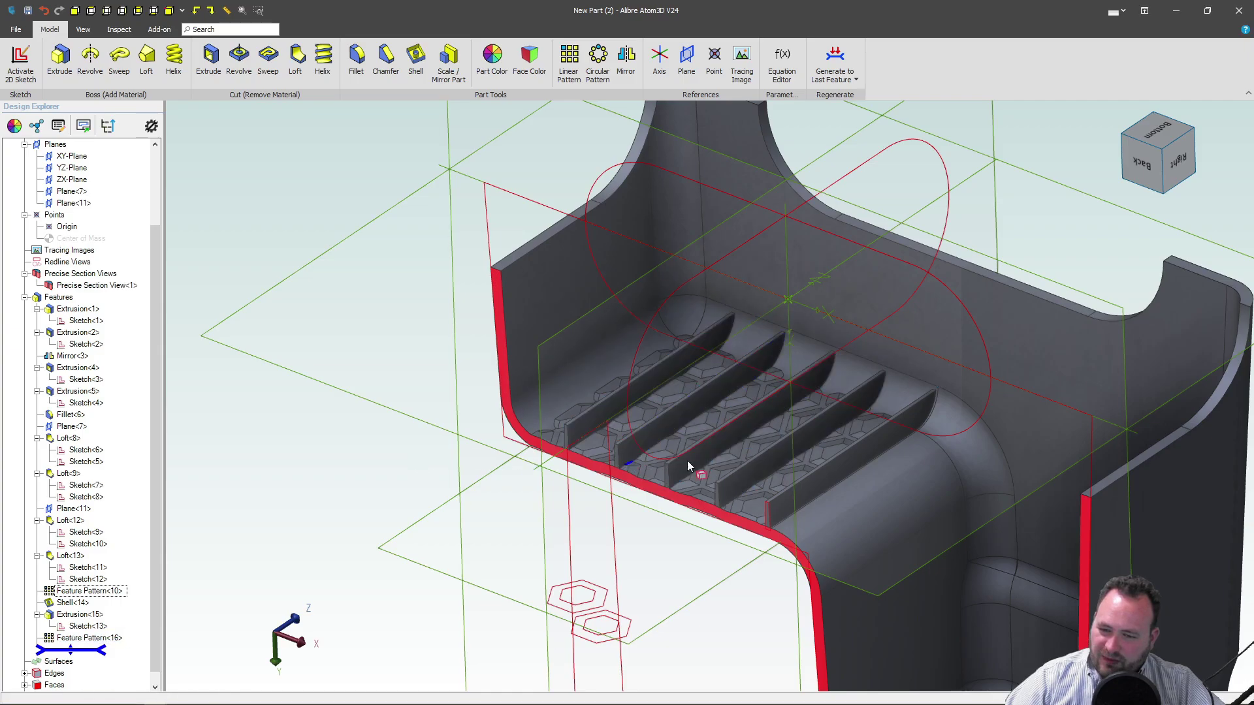
Turn off the precise section view so the whole stool is displayed from its underside.
{"action": "scroll", "coordinate": [728, 444], "scroll_direction": "down", "scroll_amount": 3}
{"action": "scroll", "coordinate": [725, 451], "scroll_direction": "up", "scroll_amount": 3}
{"action": "mouse_move", "coordinate": [715, 470]}
{"action": "middle_mouse_down"}
{"action": "mouse_move", "coordinate": [687, 496]}
{"action": "mouse_move", "coordinate": [715, 473]}
{"action": "middle_mouse_up"}
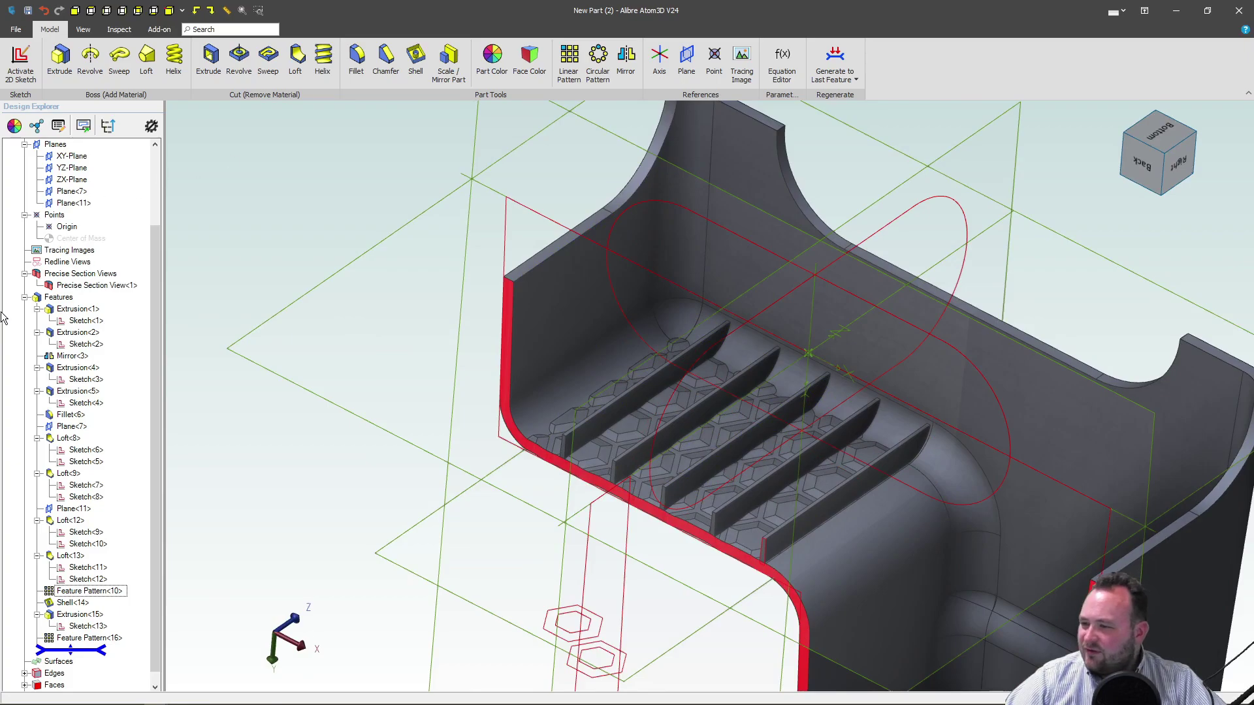
{"action": "right_click", "coordinate": [79, 286]}
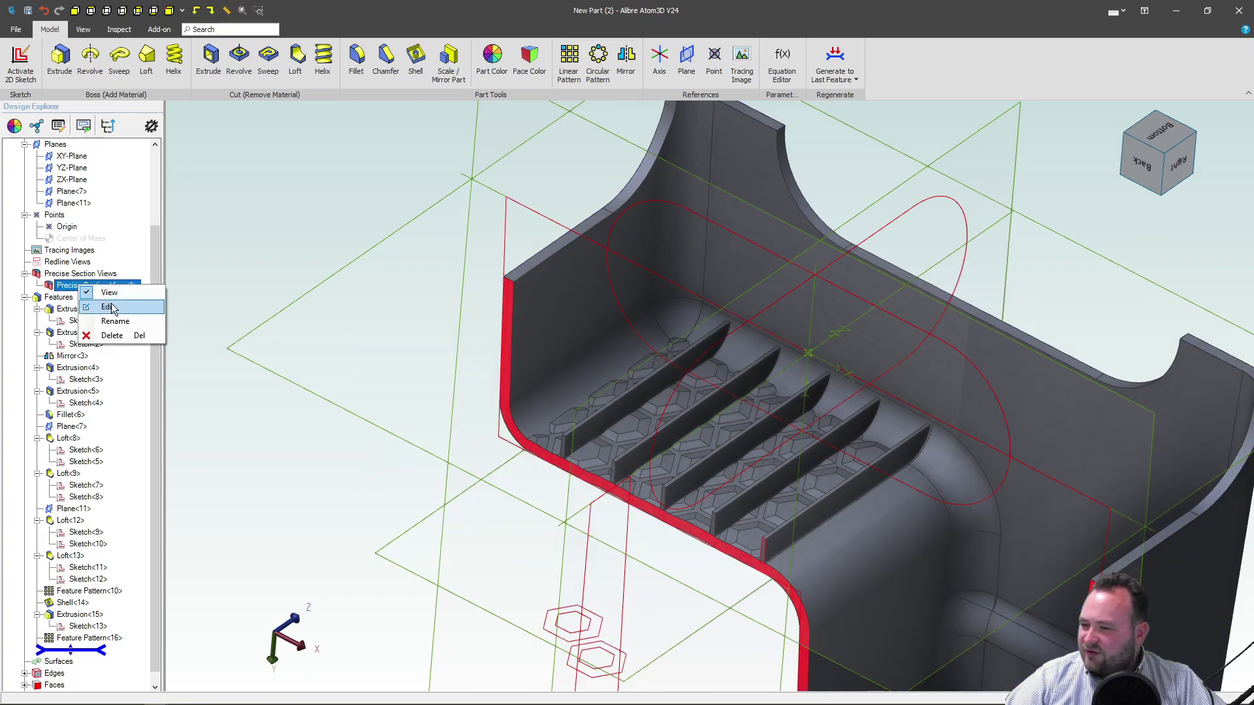
{"action": "key", "text": "Escape"}
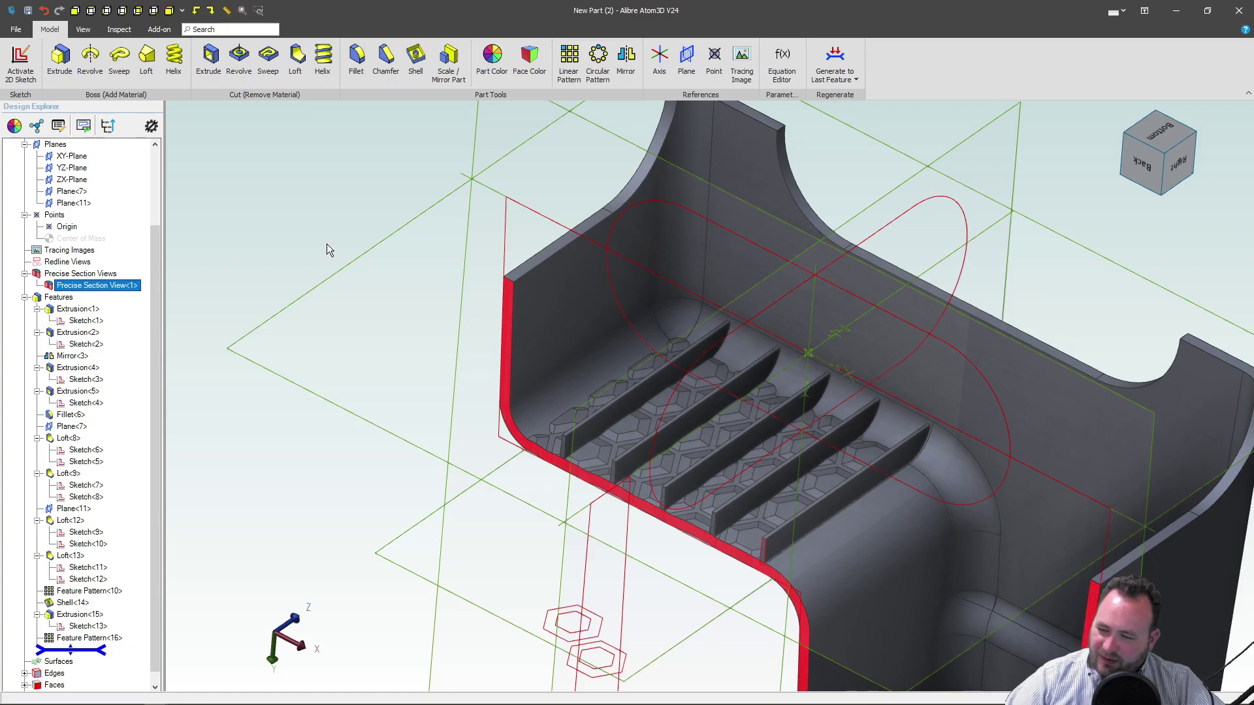
{"action": "middle_click_drag", "start_coordinate": [328, 248], "coordinate": [515, 412]}
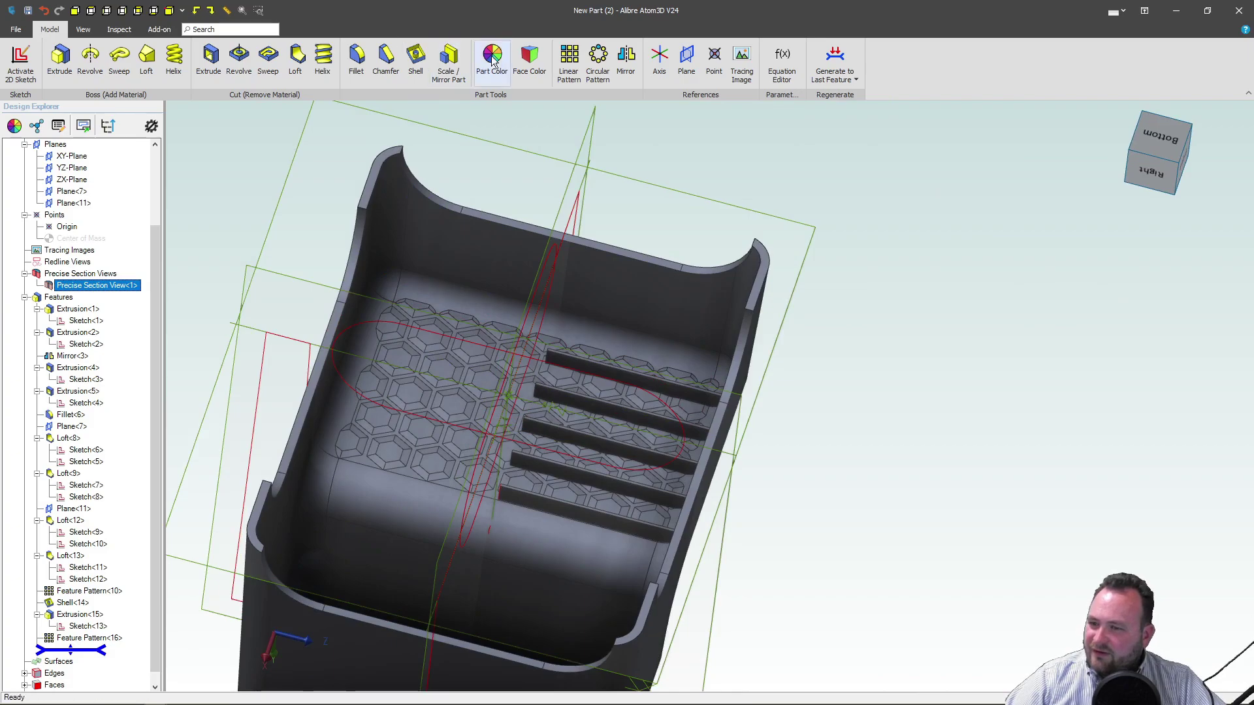
{"action": "left_click", "coordinate": [346, 116]}
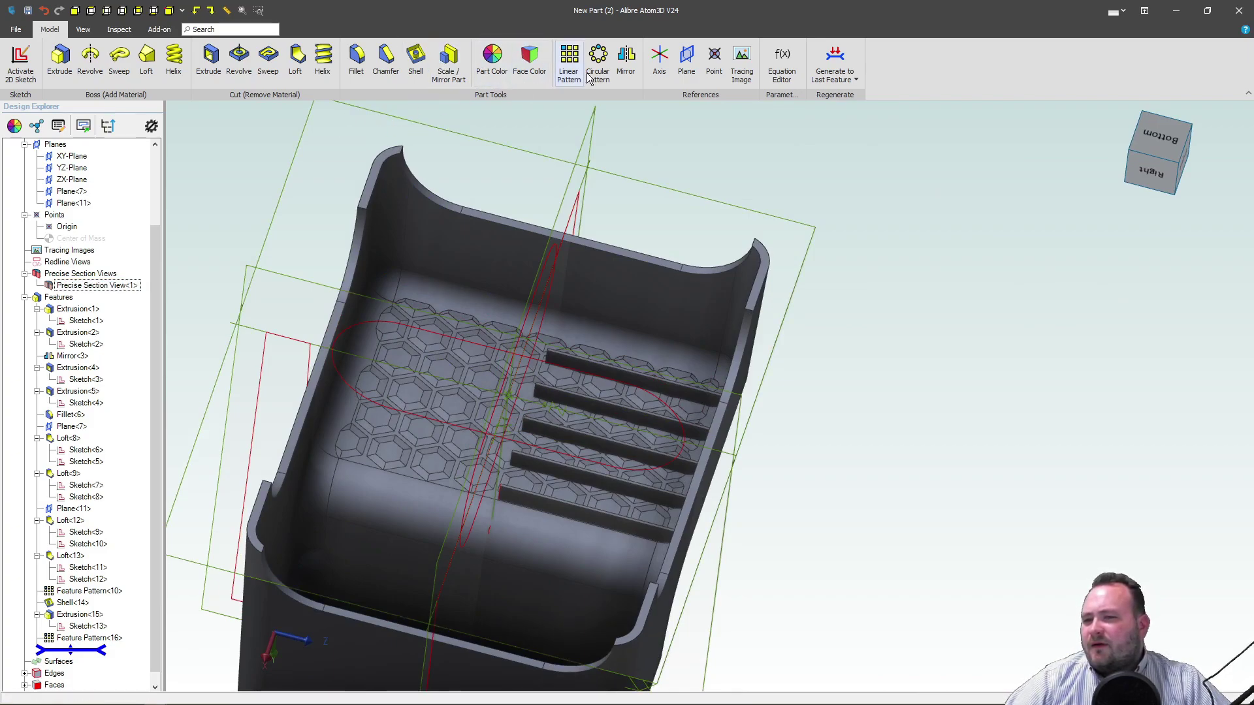
Mirror the rib extrusion and its linear feature pattern across the XY-Plane.
{"action": "left_click", "coordinate": [627, 60]}
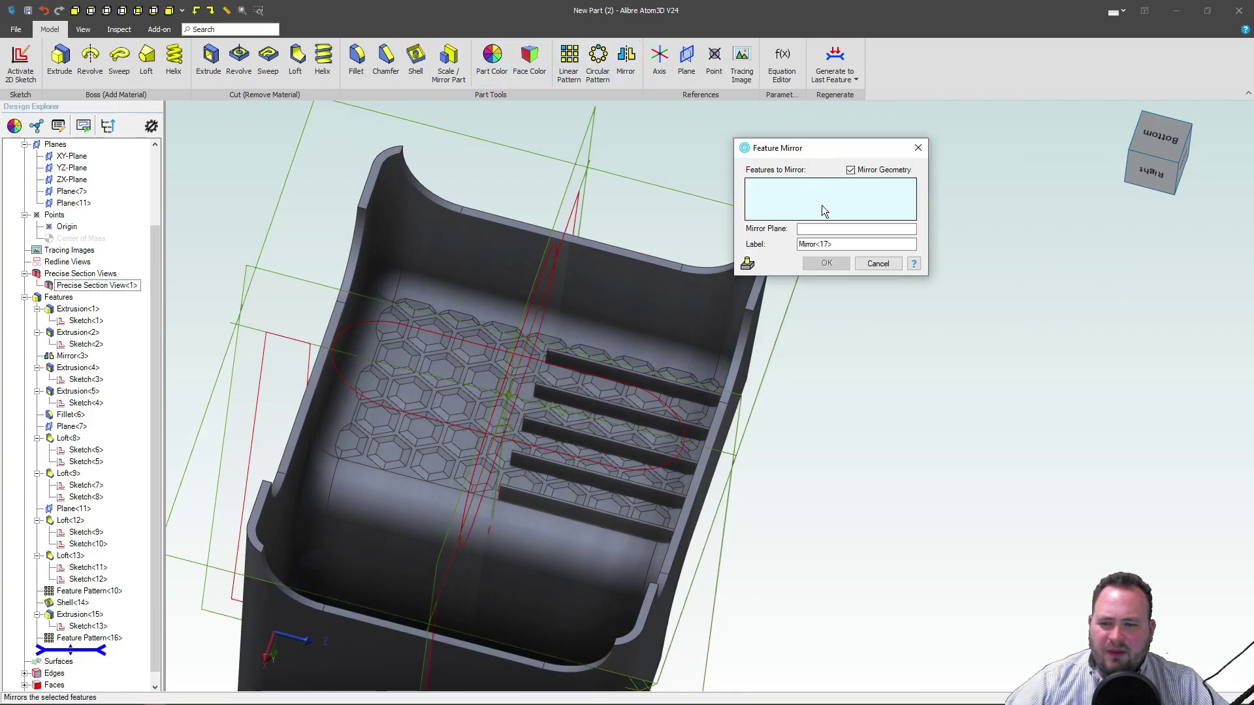
{"action": "left_click", "coordinate": [820, 231]}
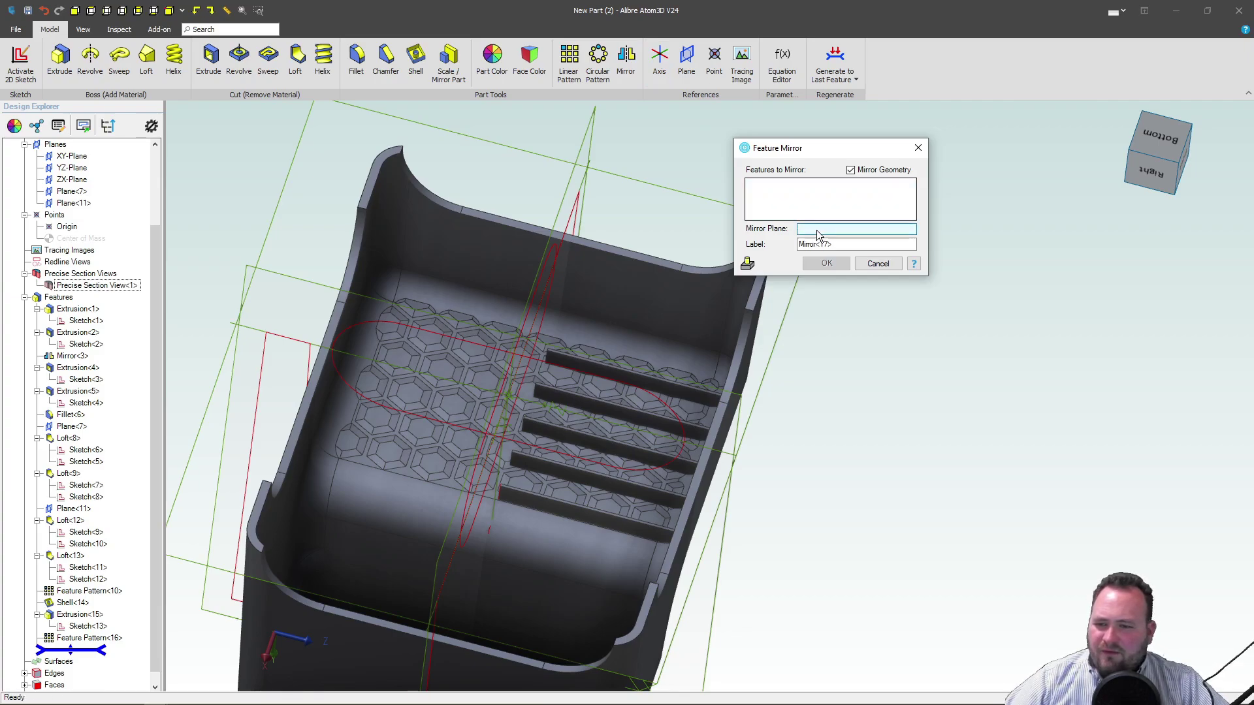
{"action": "left_click", "coordinate": [84, 637]}
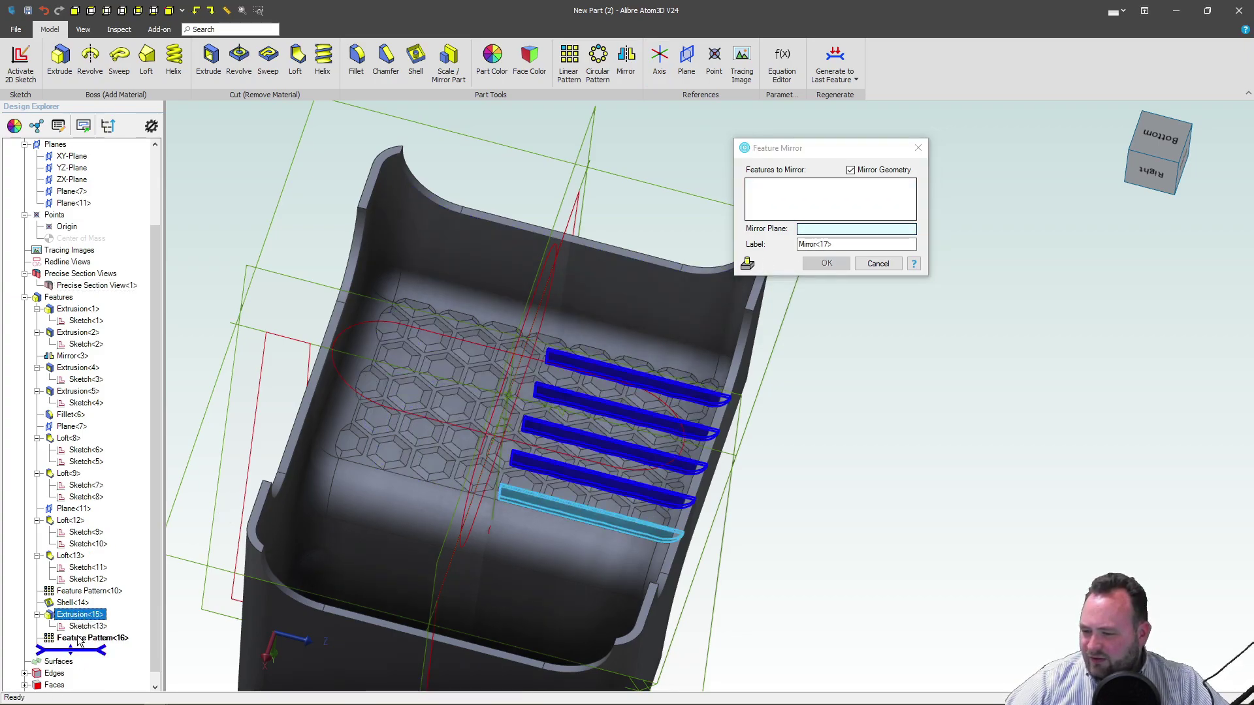
{"action": "left_click", "coordinate": [833, 200]}
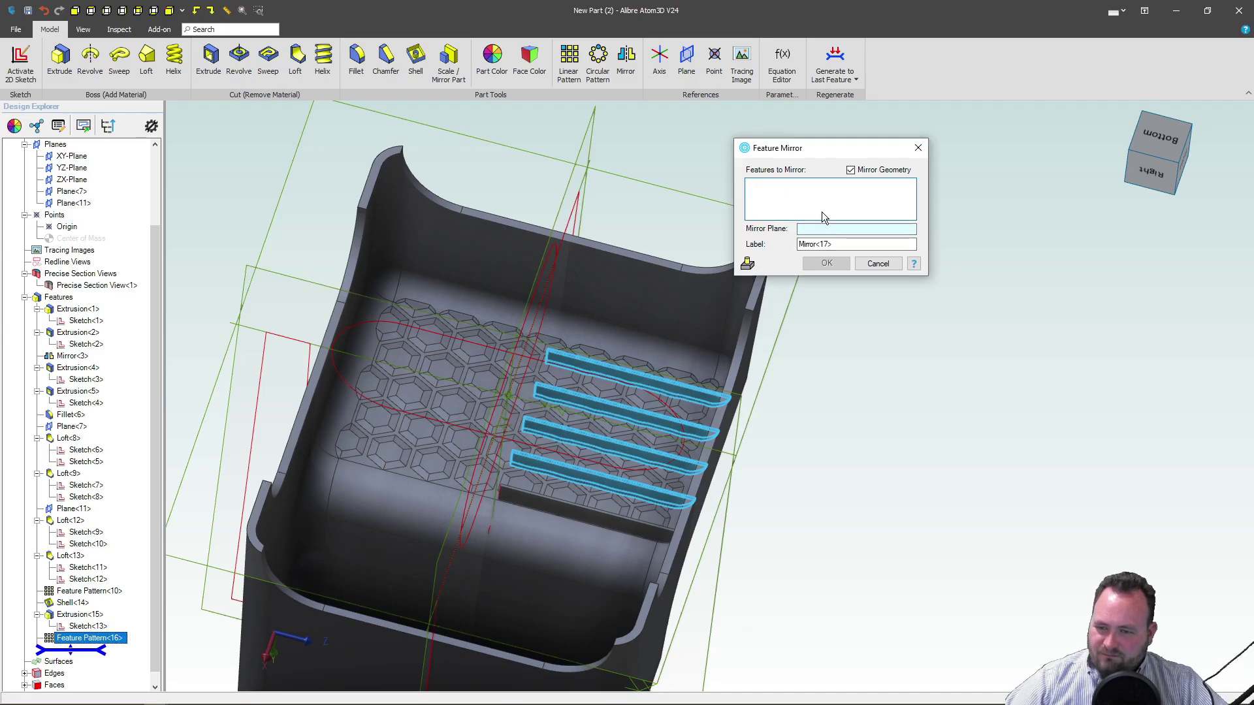
{"action": "left_click", "coordinate": [90, 638]}
{"action": "left_click", "coordinate": [79, 614]}
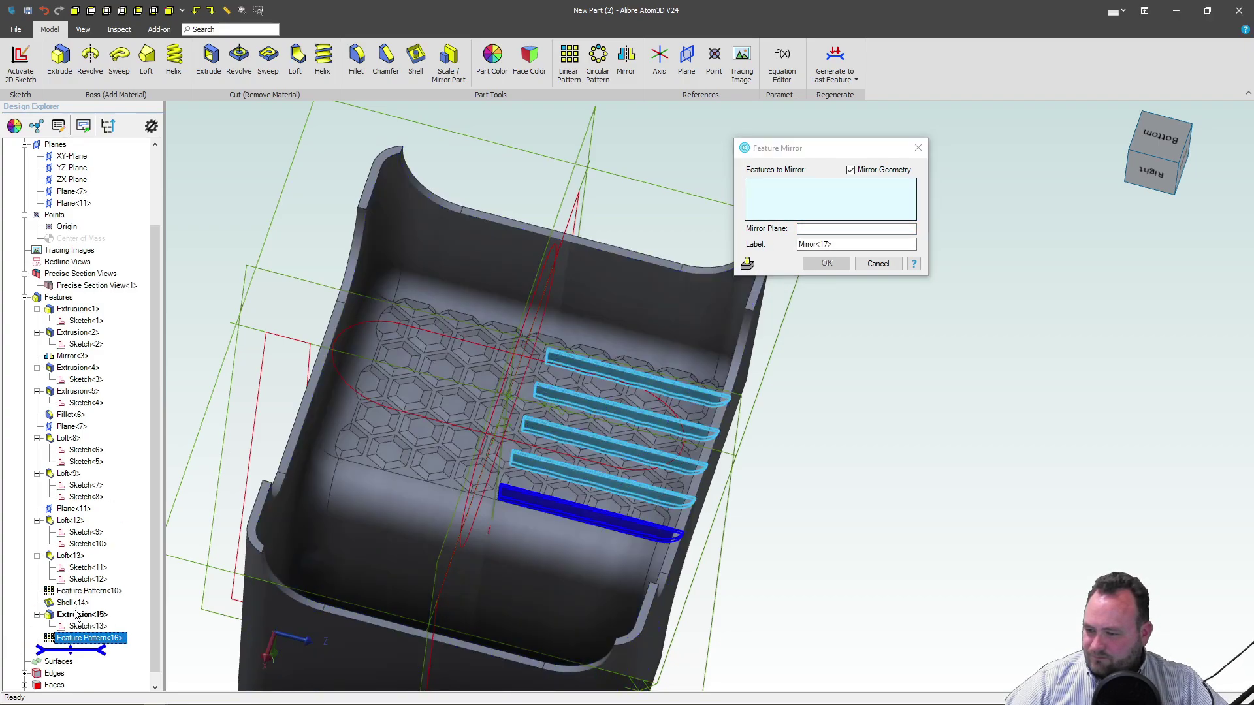
{"action": "left_click", "coordinate": [82, 637]}
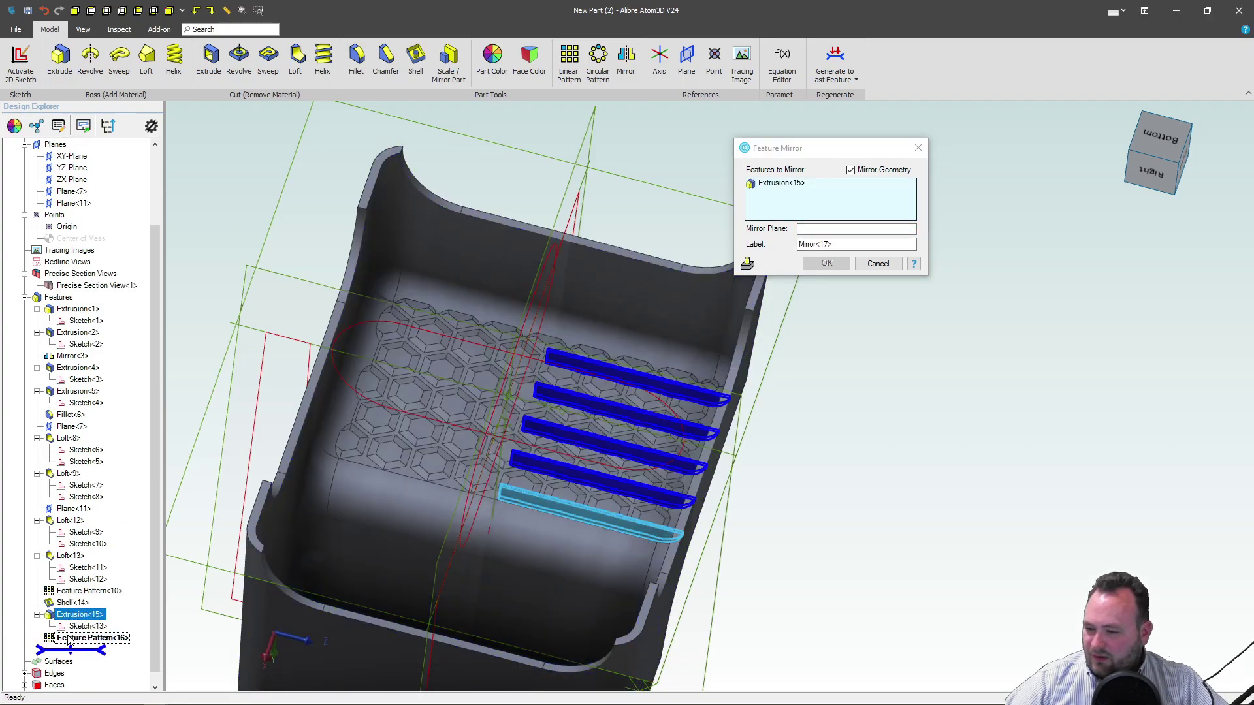
{"action": "left_click", "coordinate": [516, 462]}
{"action": "left_click", "coordinate": [841, 229]}
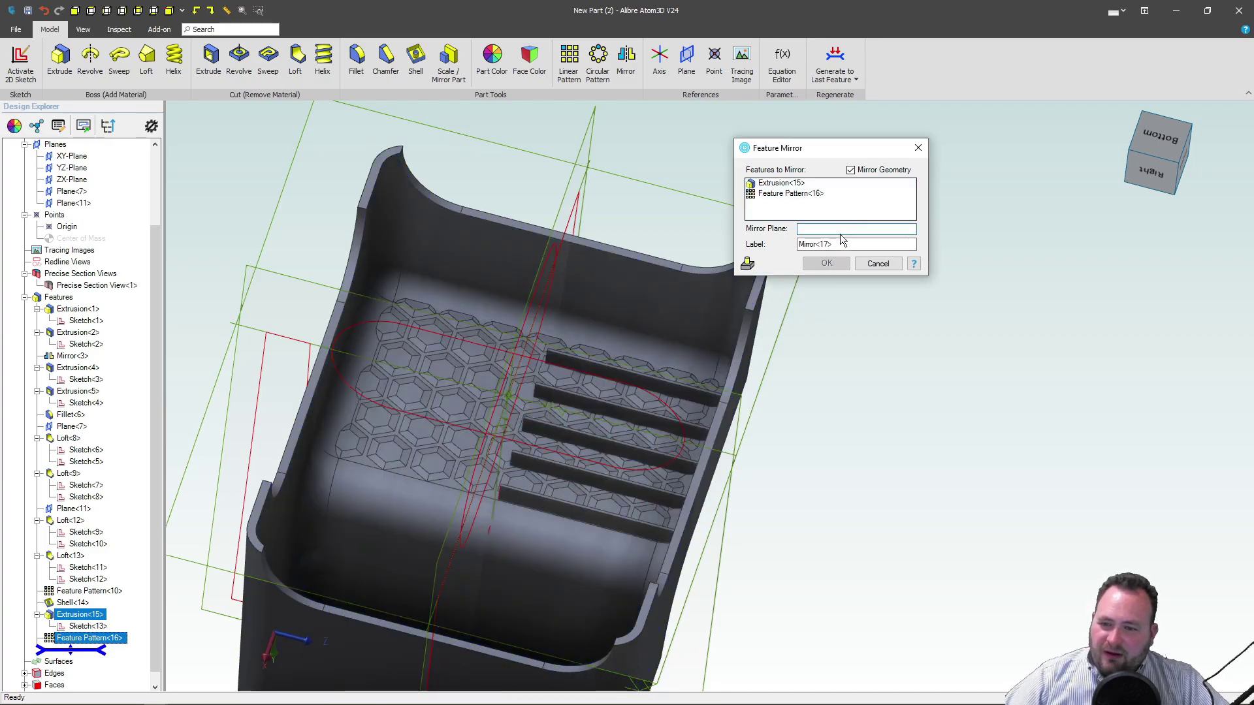
{"action": "left_click", "coordinate": [584, 248]}
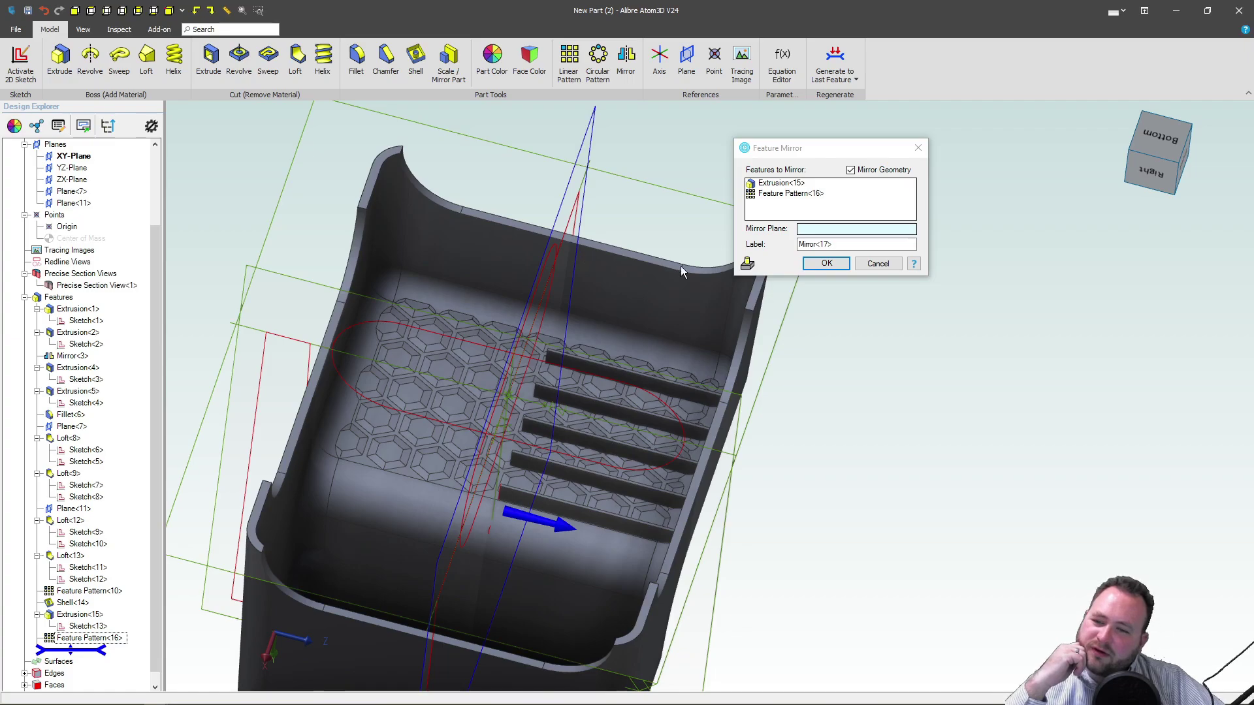
{"action": "left_click", "coordinate": [842, 268]}
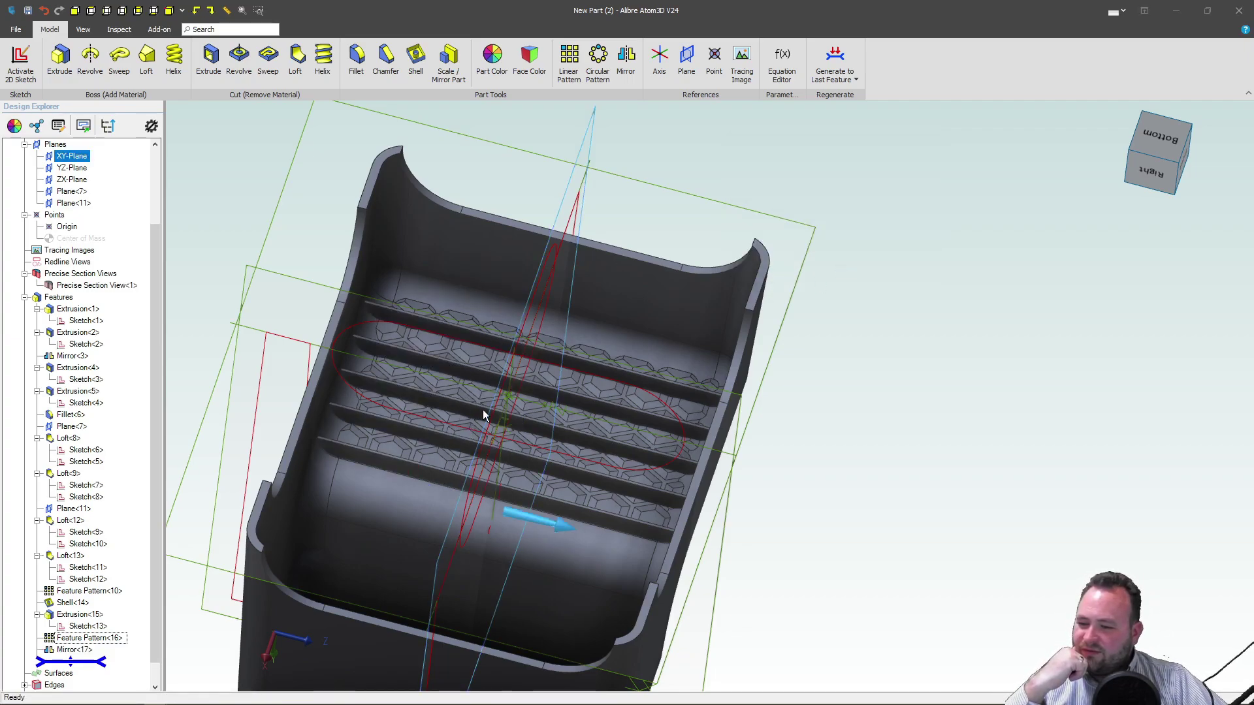
Begin inserting a reference plane based on the YZ-Plane.
{"action": "left_click", "coordinate": [430, 462]}
{"action": "middle_click_drag", "start_coordinate": [430, 462], "coordinate": [454, 400]}
{"action": "scroll", "coordinate": [455, 400], "scroll_direction": "up", "scroll_amount": 3}
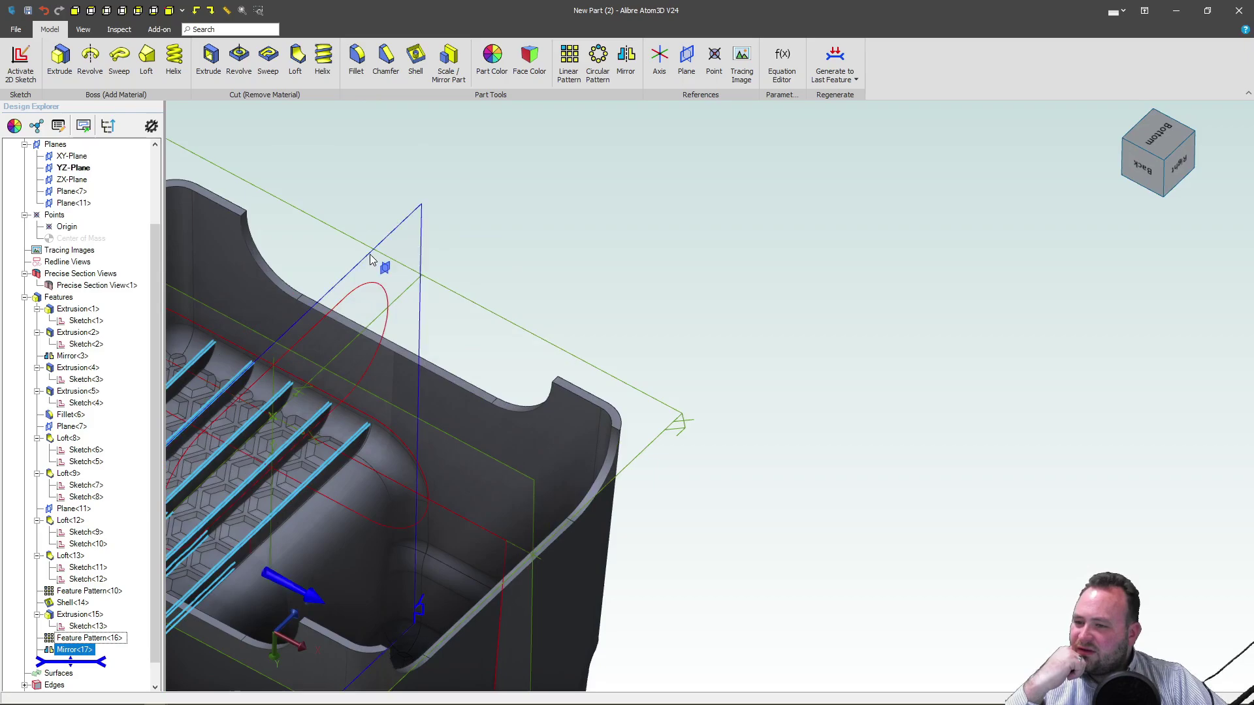
{"action": "left_click", "coordinate": [363, 221]}
{"action": "mouse_move", "coordinate": [447, 324]}
{"action": "middle_mouse_down"}
{"action": "mouse_move", "coordinate": [472, 323]}
{"action": "mouse_move", "coordinate": [462, 335]}
{"action": "middle_mouse_up"}
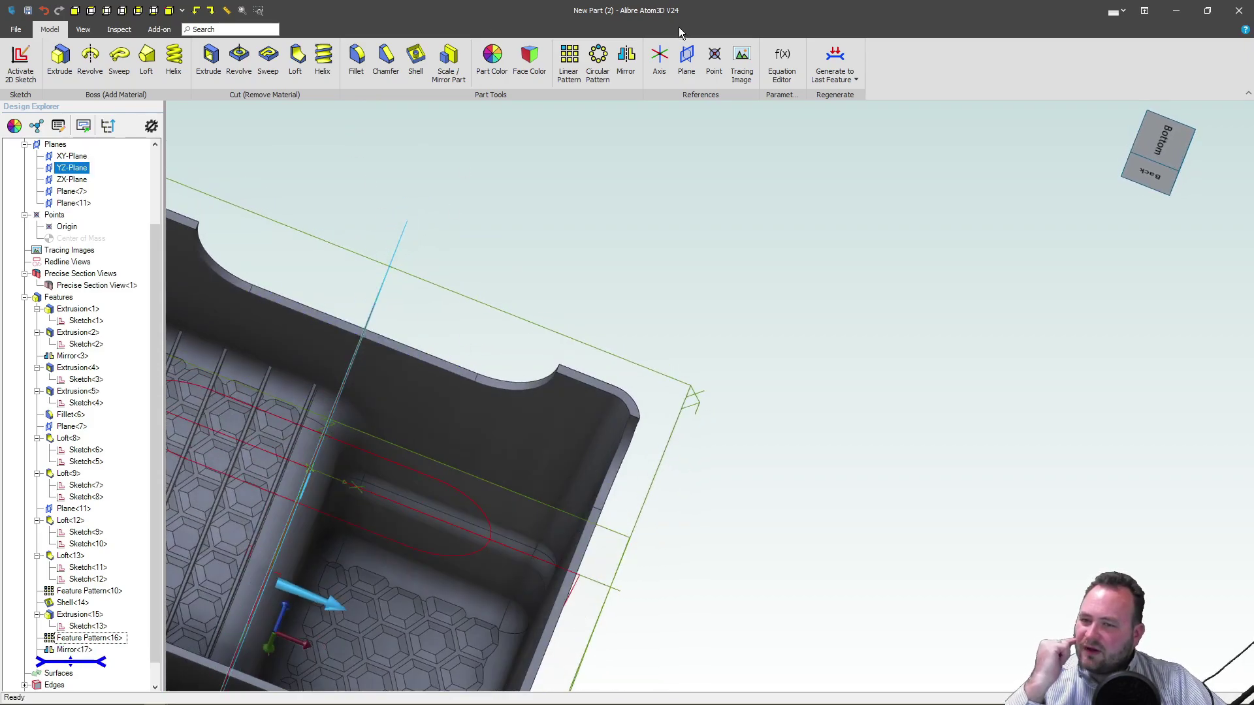
{"action": "left_click", "coordinate": [686, 59]}
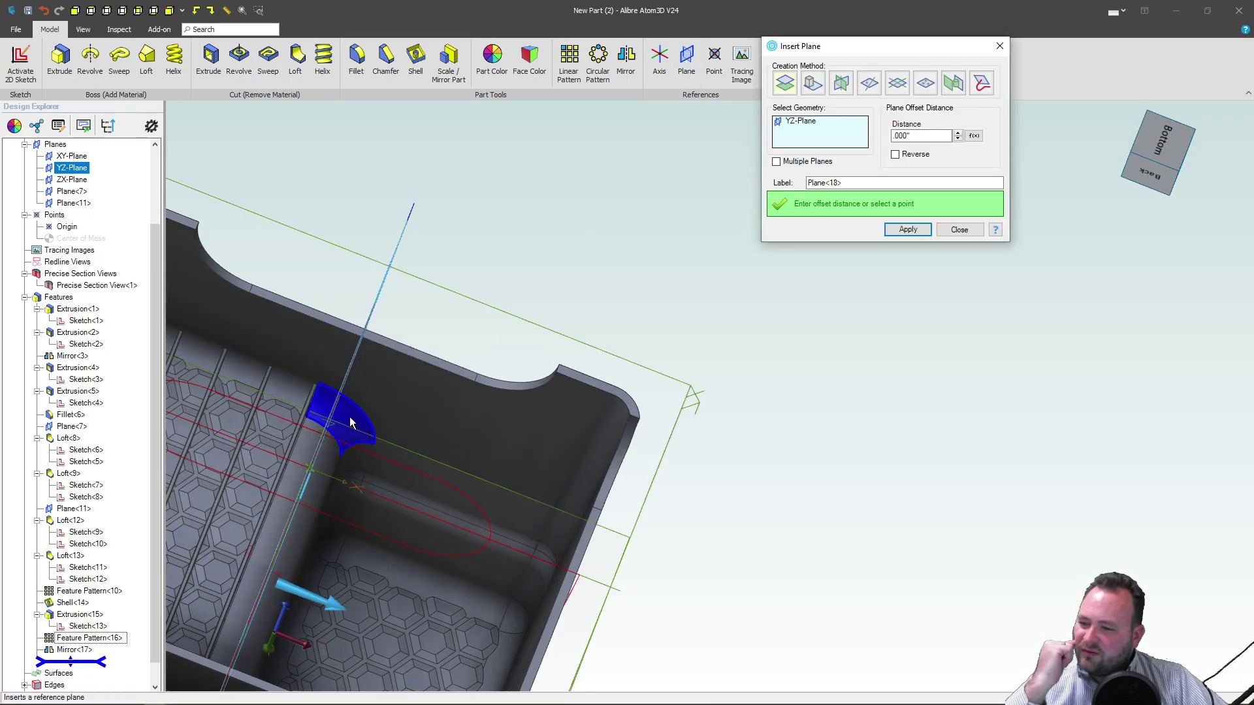
Try a reference plane offset of -.600 in from the YZ-Plane, toward the patterned ribs.
{"action": "scroll", "coordinate": [350, 417], "scroll_direction": "up", "scroll_amount": 2}
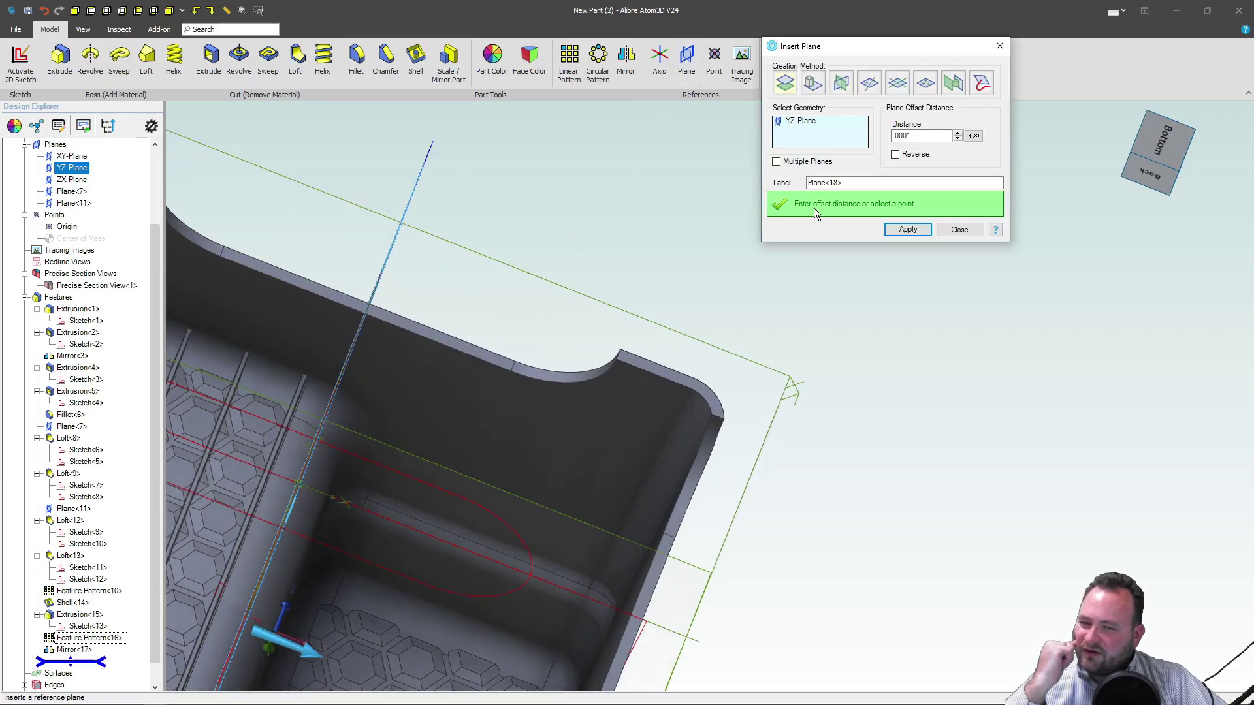
{"action": "left_click", "coordinate": [958, 132]}
{"action": "left_click", "coordinate": [955, 138]}
{"action": "left_click", "coordinate": [956, 139]}
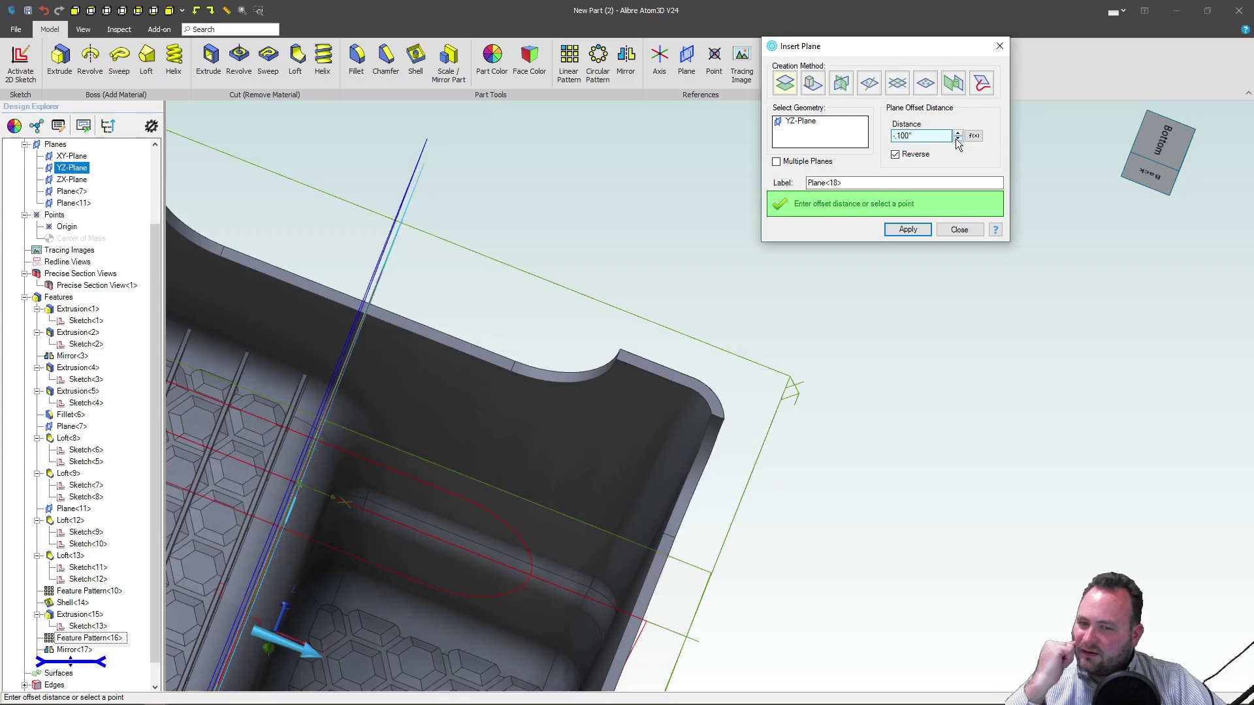
{"action": "left_click", "coordinate": [956, 138]}
{"action": "left_click", "coordinate": [956, 139]}
{"action": "left_click", "coordinate": [956, 138]}
{"action": "left_click", "coordinate": [955, 139]}
{"action": "left_click", "coordinate": [956, 139]}
{"action": "scroll", "coordinate": [241, 468], "scroll_direction": "up", "scroll_amount": 5}
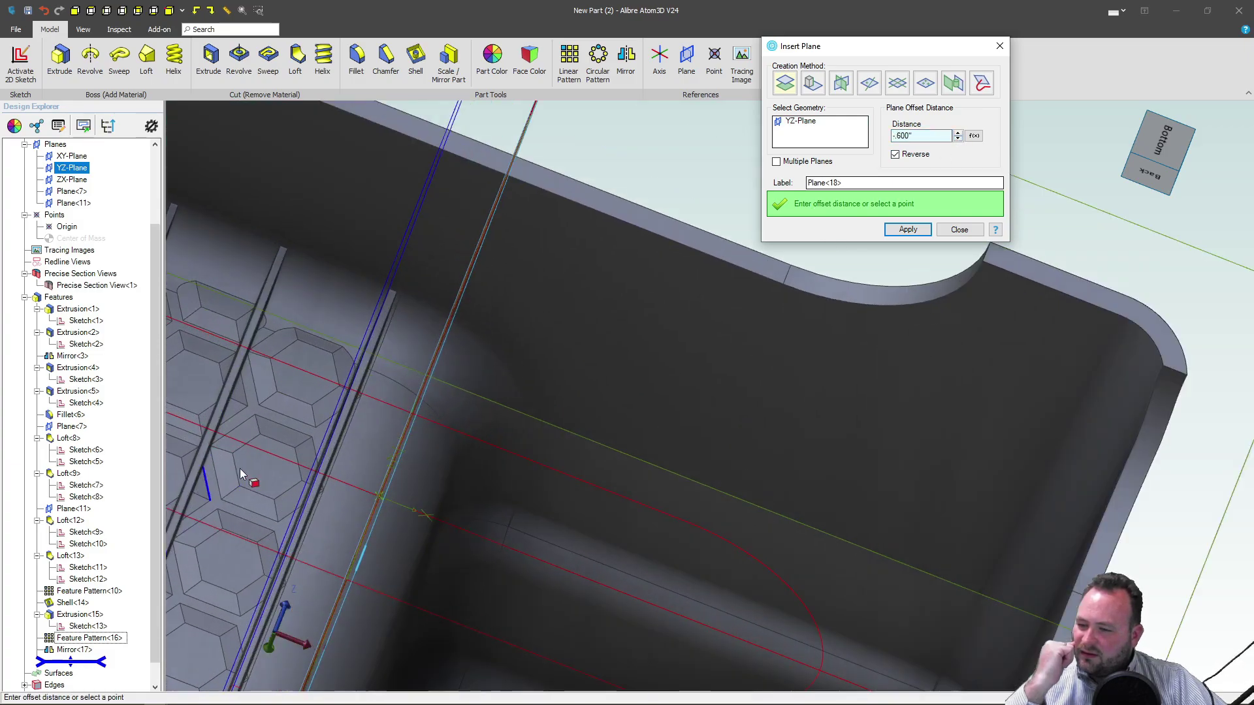
Set the plane's offset from the YZ-Plane to -.55 in, create it and close plane insertion.
{"action": "double_click", "coordinate": [937, 136]}
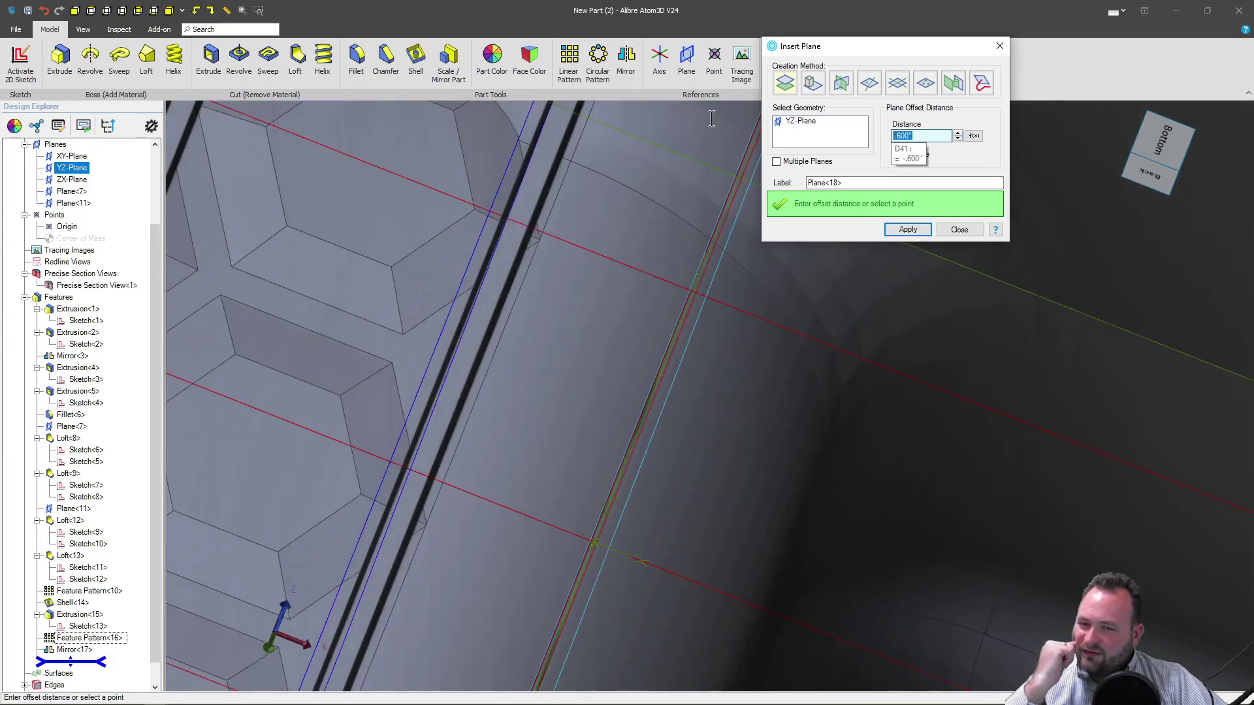
{"action": "type", "text": "-.55"}
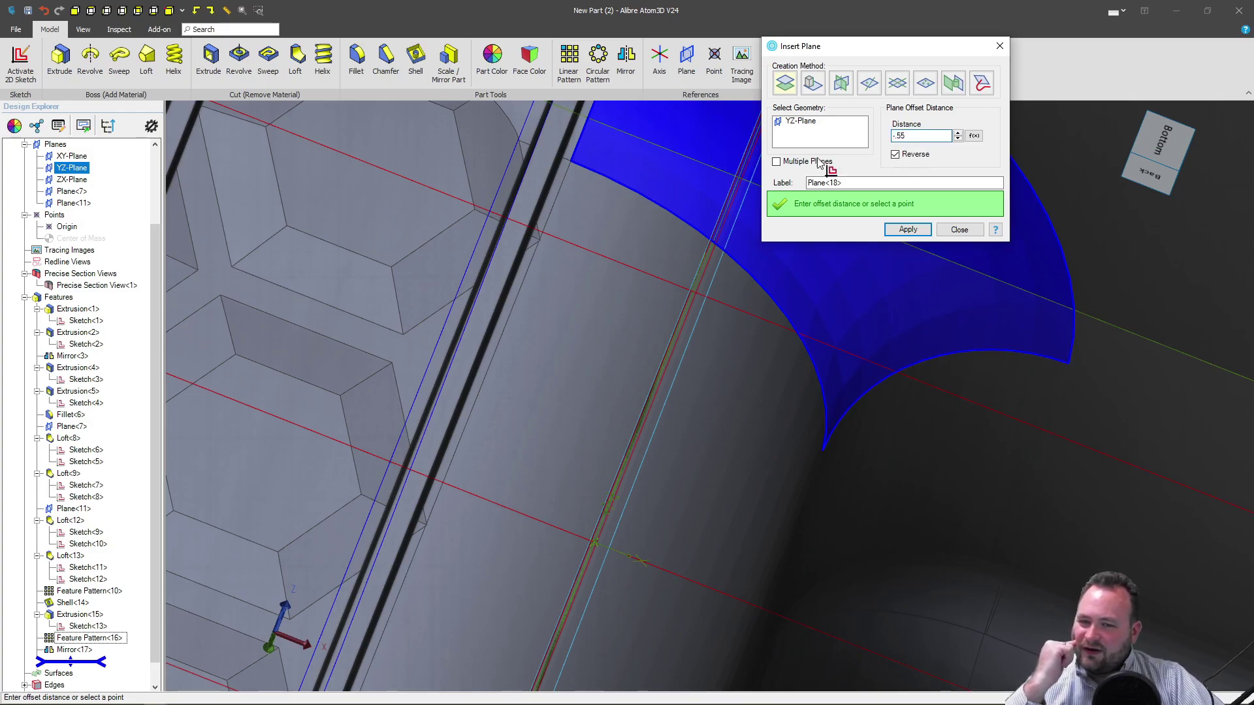
{"action": "left_click", "coordinate": [824, 132]}
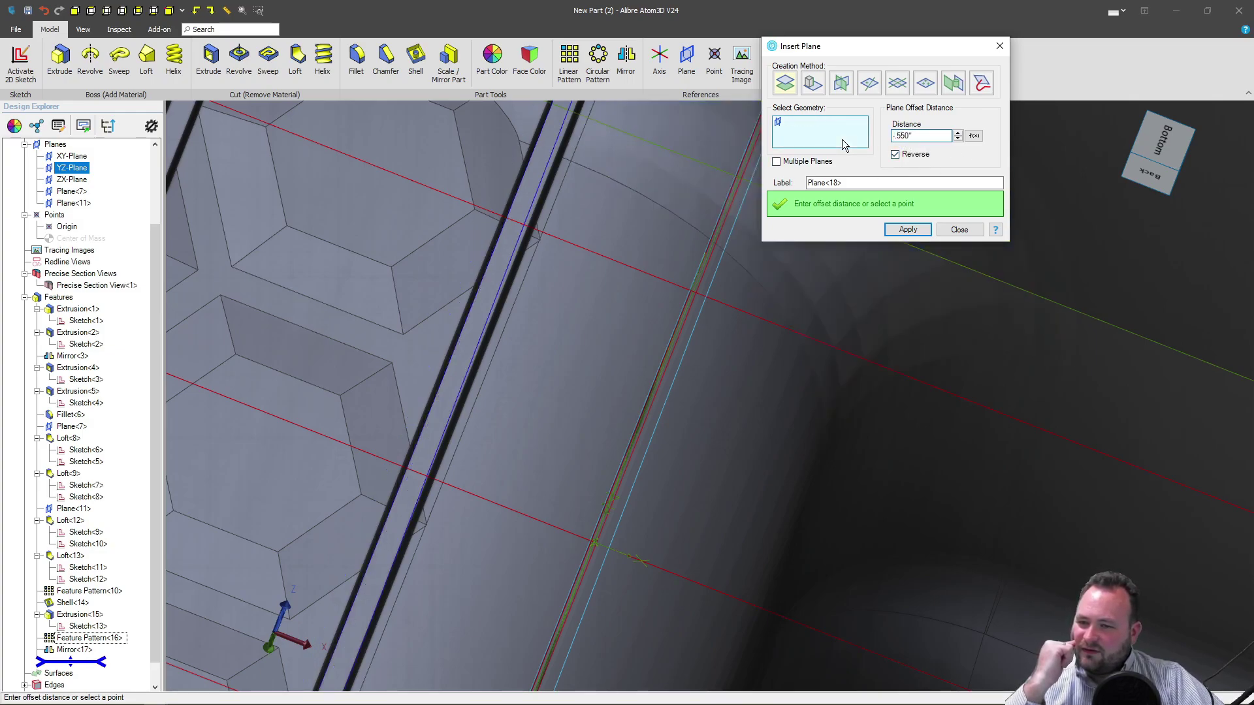
{"action": "middle_click_drag", "start_coordinate": [516, 374], "coordinate": [416, 317]}
{"action": "scroll", "coordinate": [414, 334], "scroll_direction": "down", "scroll_amount": 5}
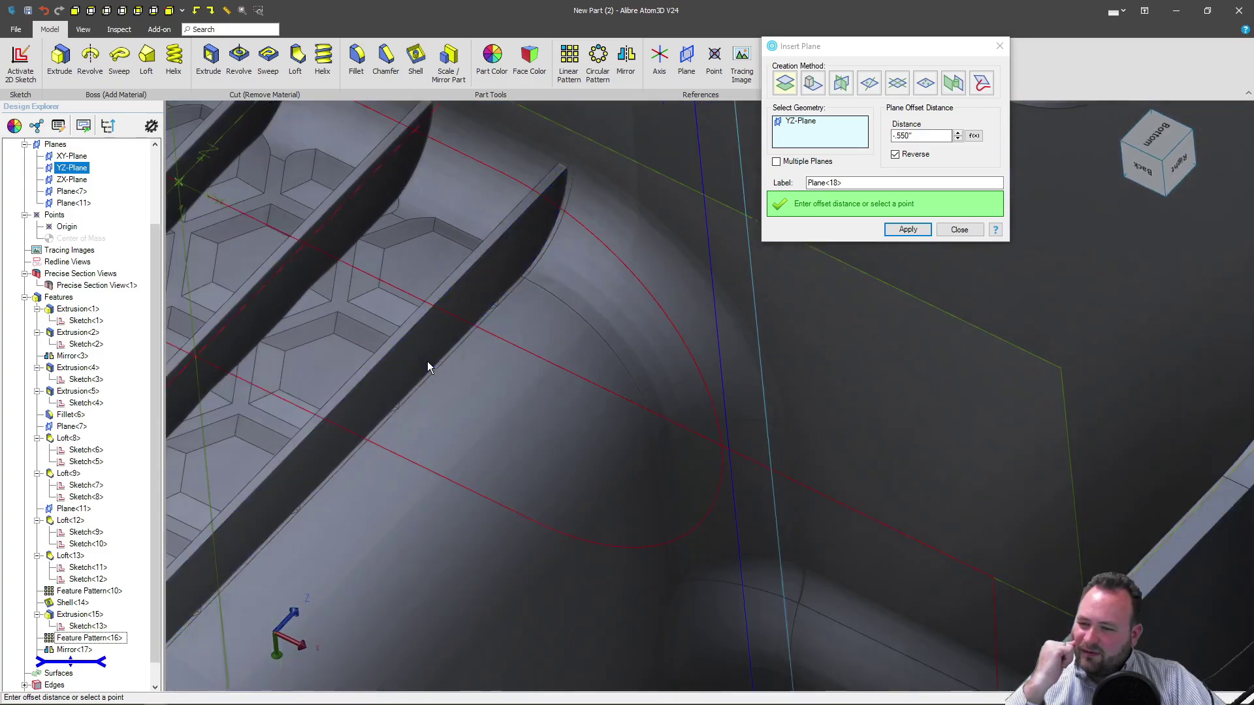
{"action": "left_click", "coordinate": [908, 229]}
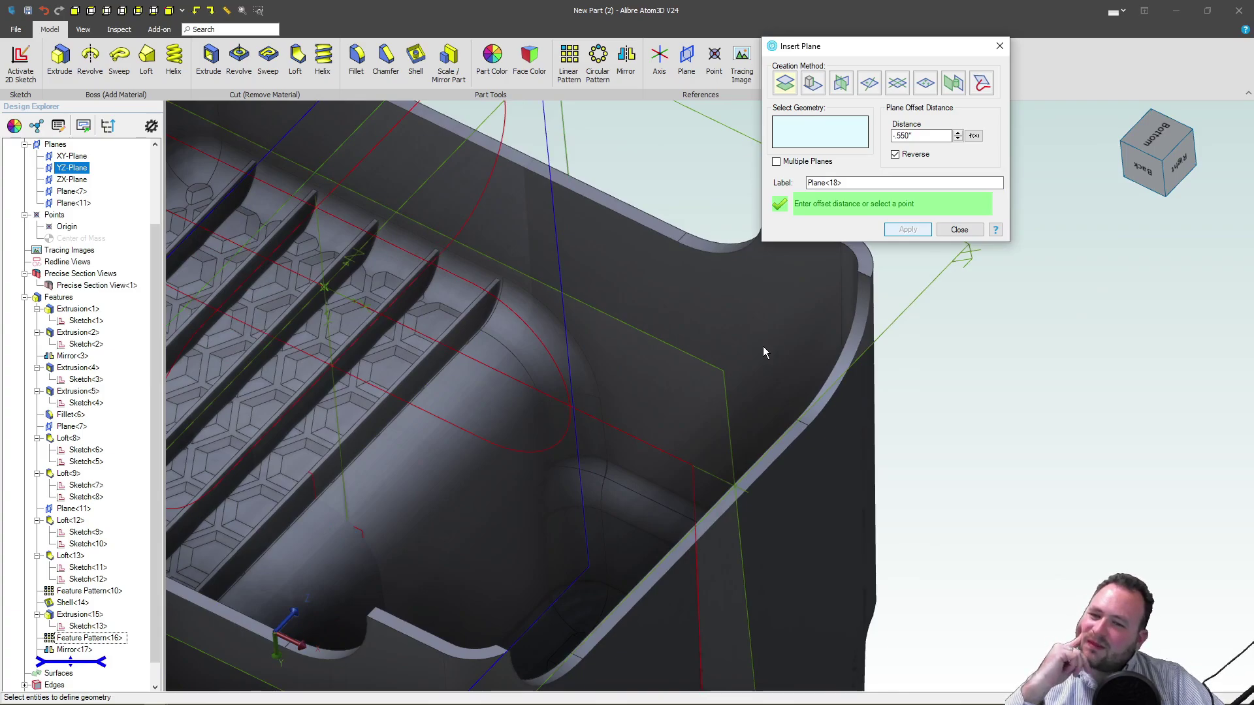
{"action": "scroll", "coordinate": [763, 350], "scroll_direction": "down", "scroll_amount": 4}
{"action": "key", "text": "Escape"}
{"action": "scroll", "coordinate": [552, 252], "scroll_direction": "down", "scroll_amount": 4}
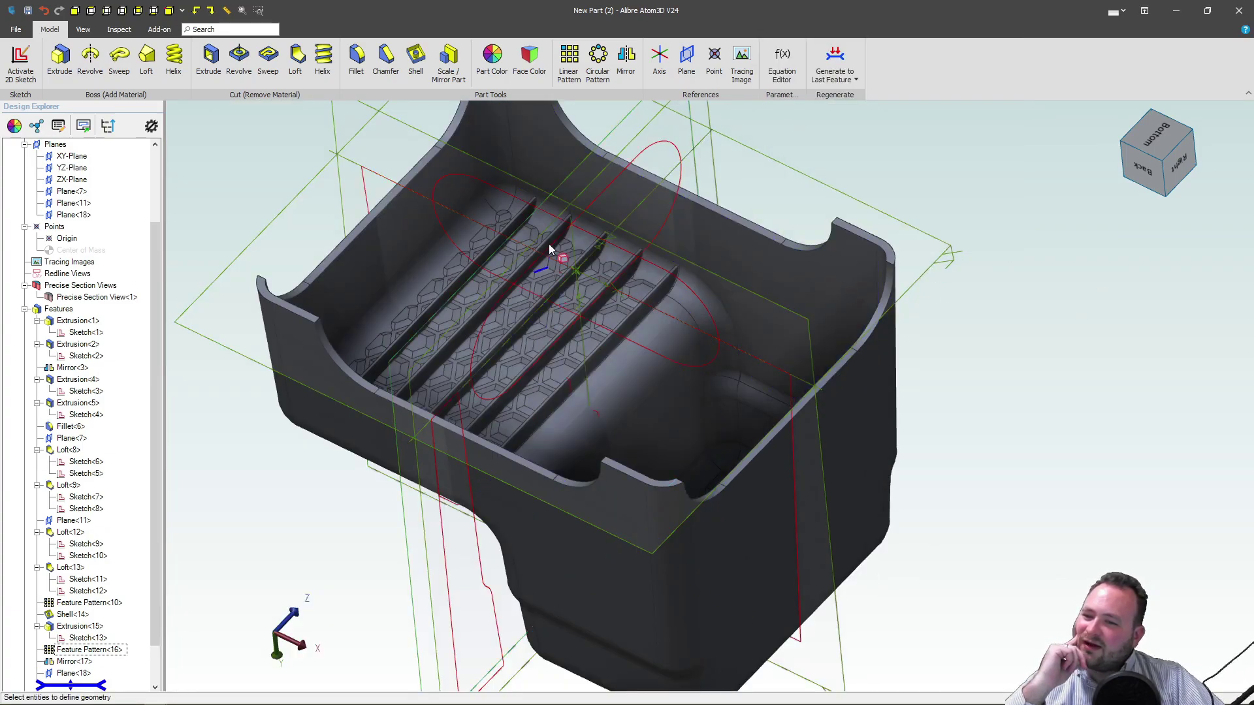
{"action": "scroll", "coordinate": [651, 162], "scroll_direction": "up", "scroll_amount": 6}
{"action": "left_click", "coordinate": [74, 214]}
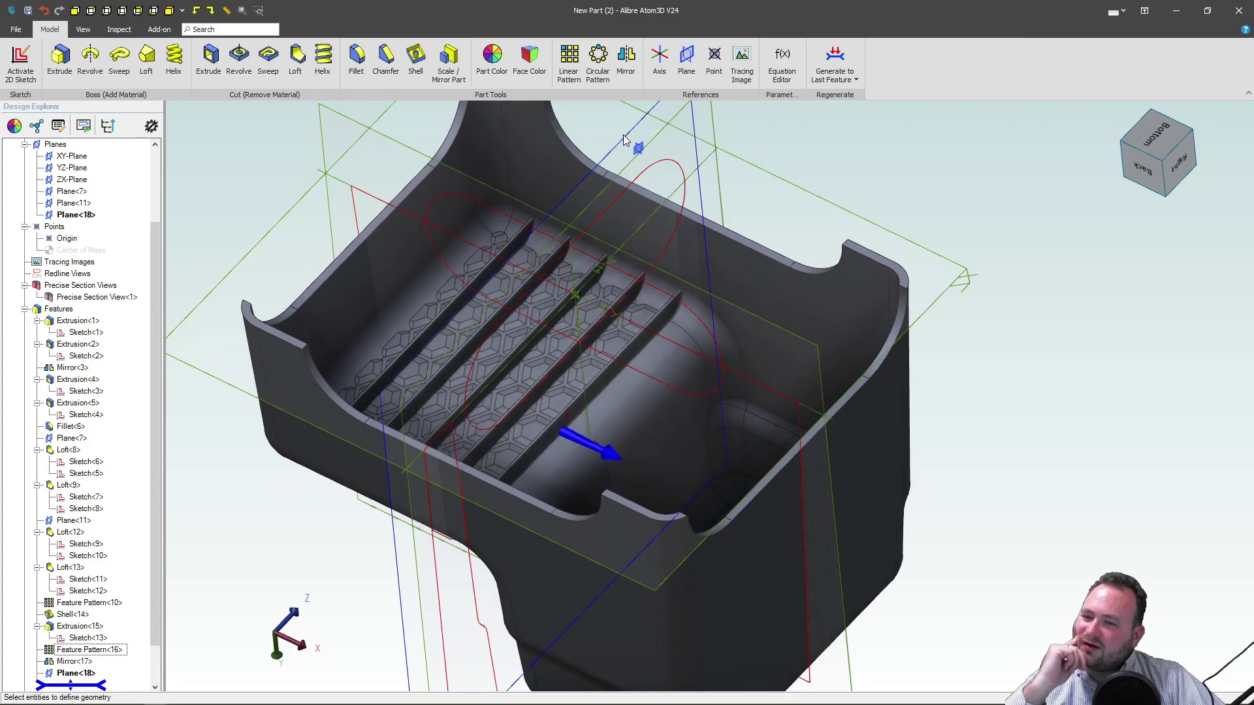
{"action": "left_click", "coordinate": [19, 62]}
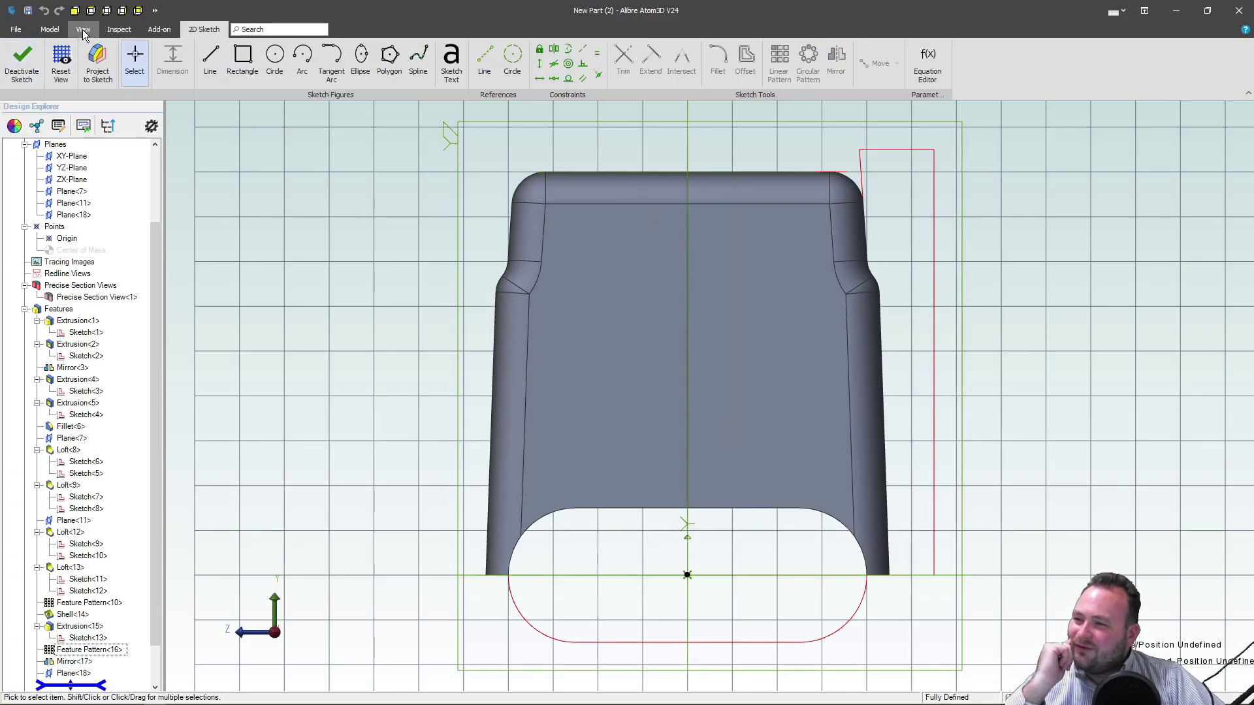
Create a reversed precise section view sliced at Plane<18> with zero offset, exposing the inside of the lower step.
{"action": "left_click", "coordinate": [119, 30]}
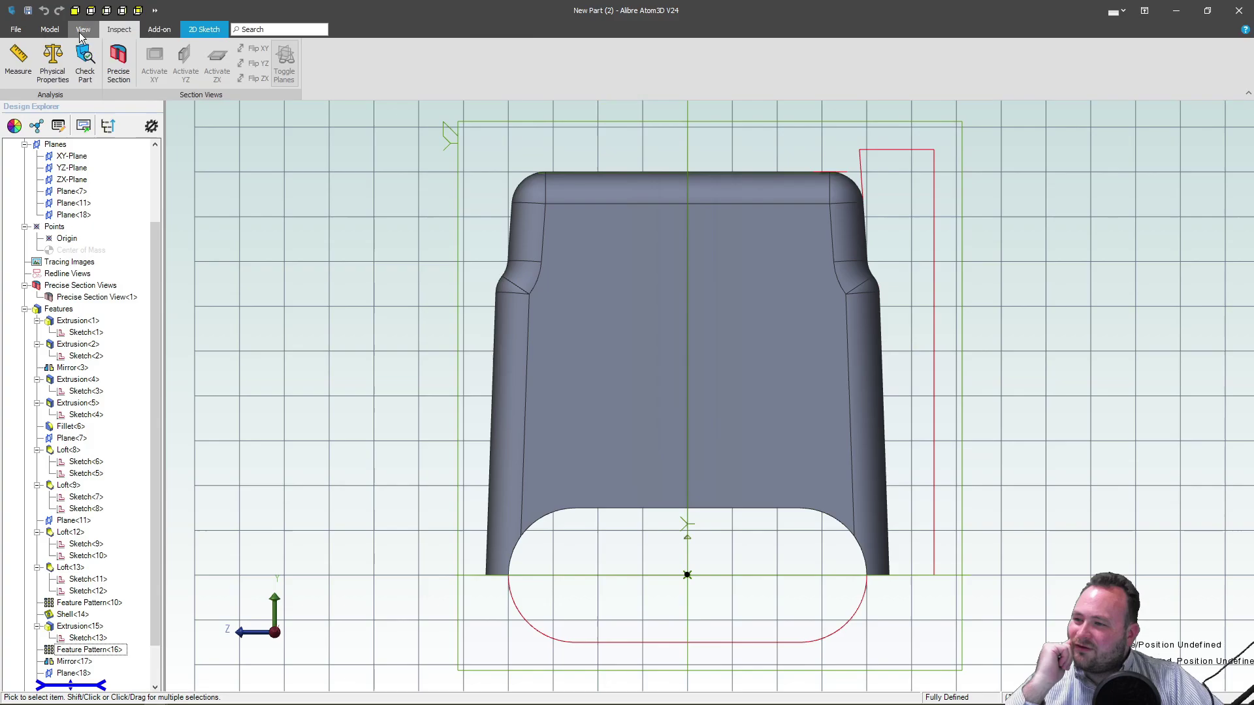
{"action": "left_click", "coordinate": [119, 60]}
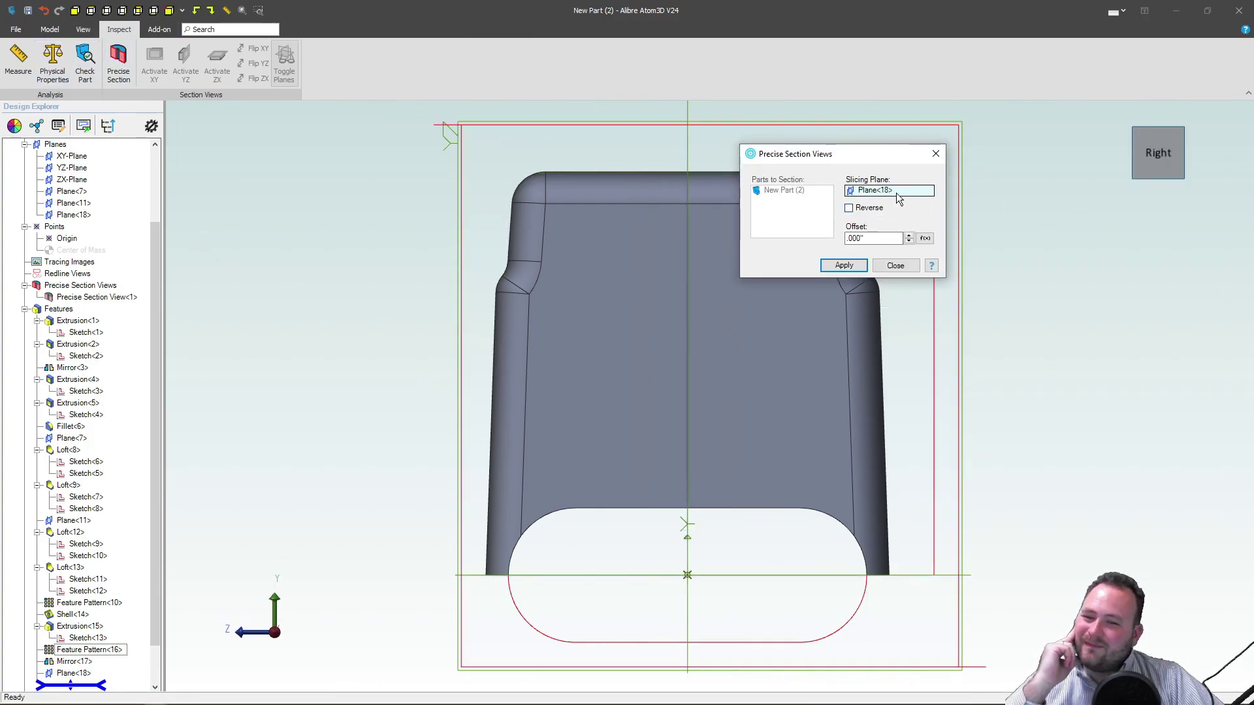
{"action": "middle_click_drag", "start_coordinate": [1048, 300], "coordinate": [1084, 305]}
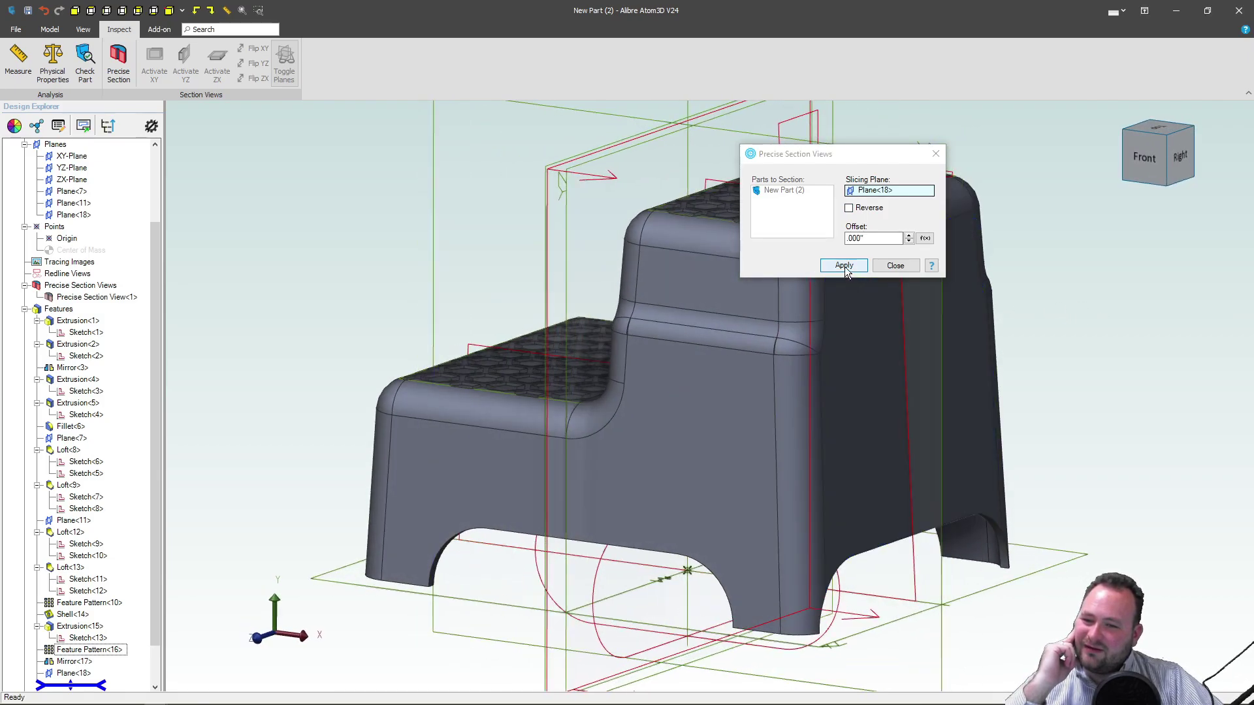
{"action": "left_click", "coordinate": [849, 208]}
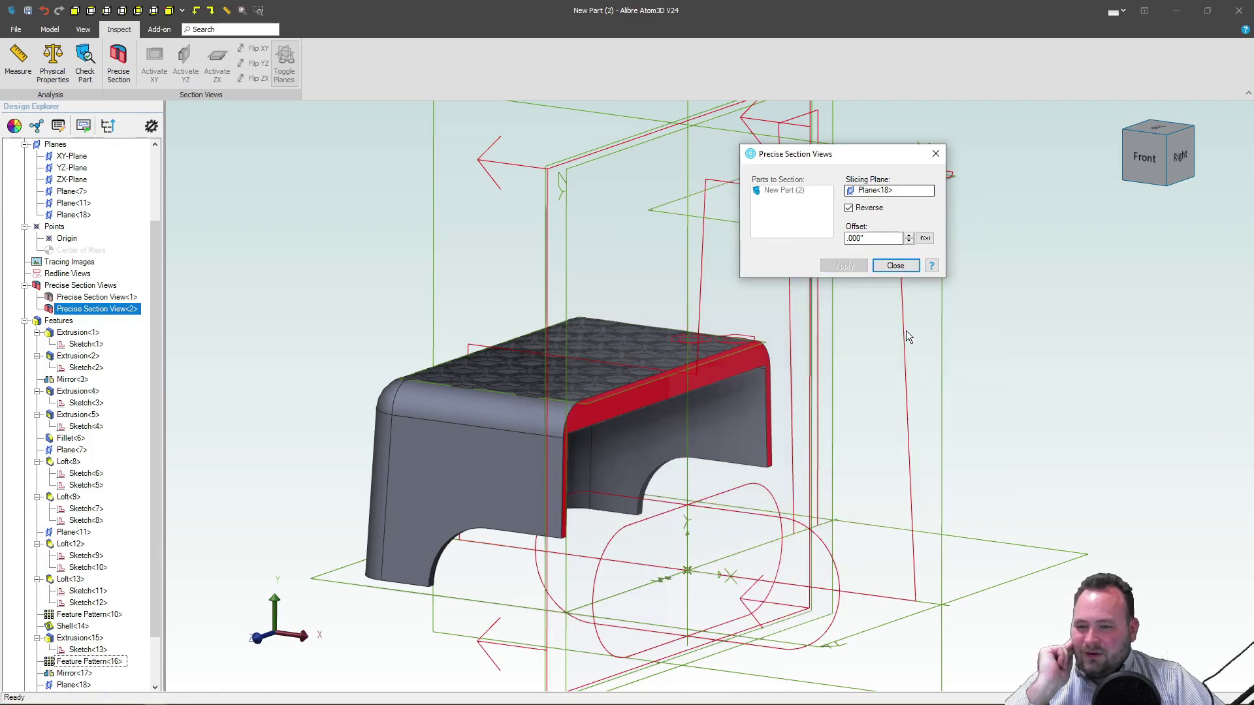
{"action": "left_click", "coordinate": [892, 264]}
{"action": "middle_click_drag", "start_coordinate": [883, 292], "coordinate": [729, 379]}
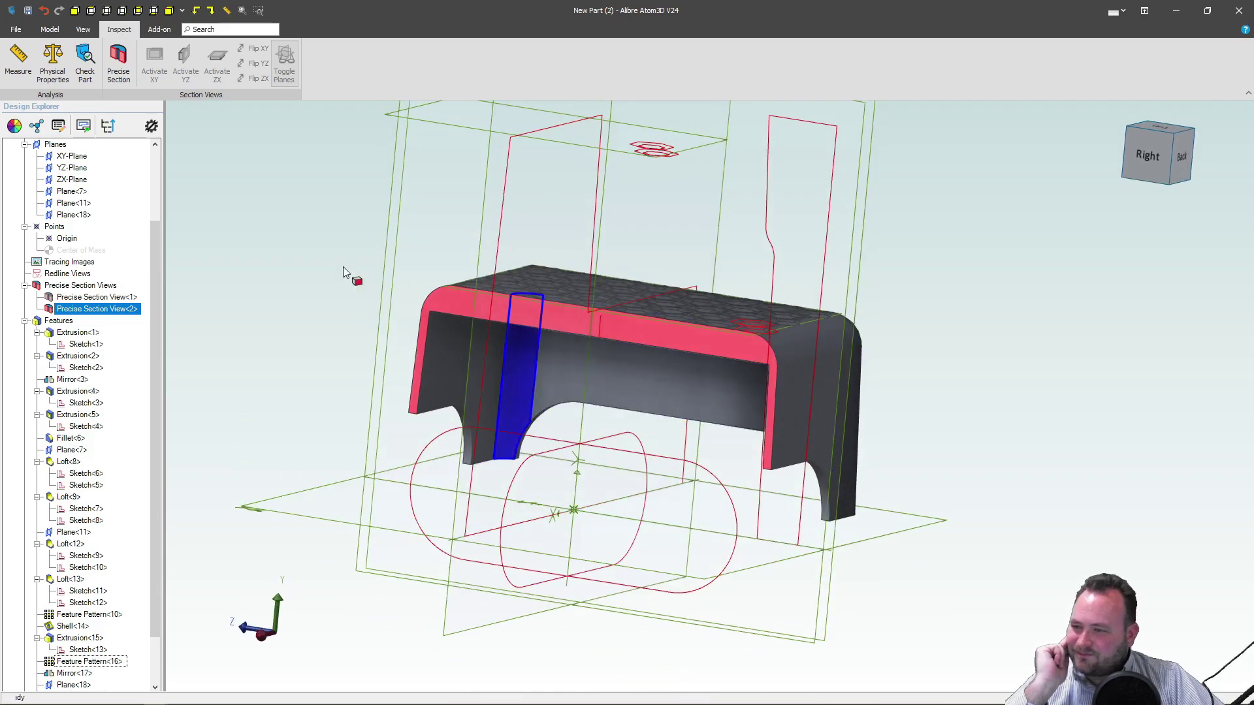
Display the sectioned part in wireframe and view the lower step straight from the right side.
{"action": "left_click", "coordinate": [82, 29]}
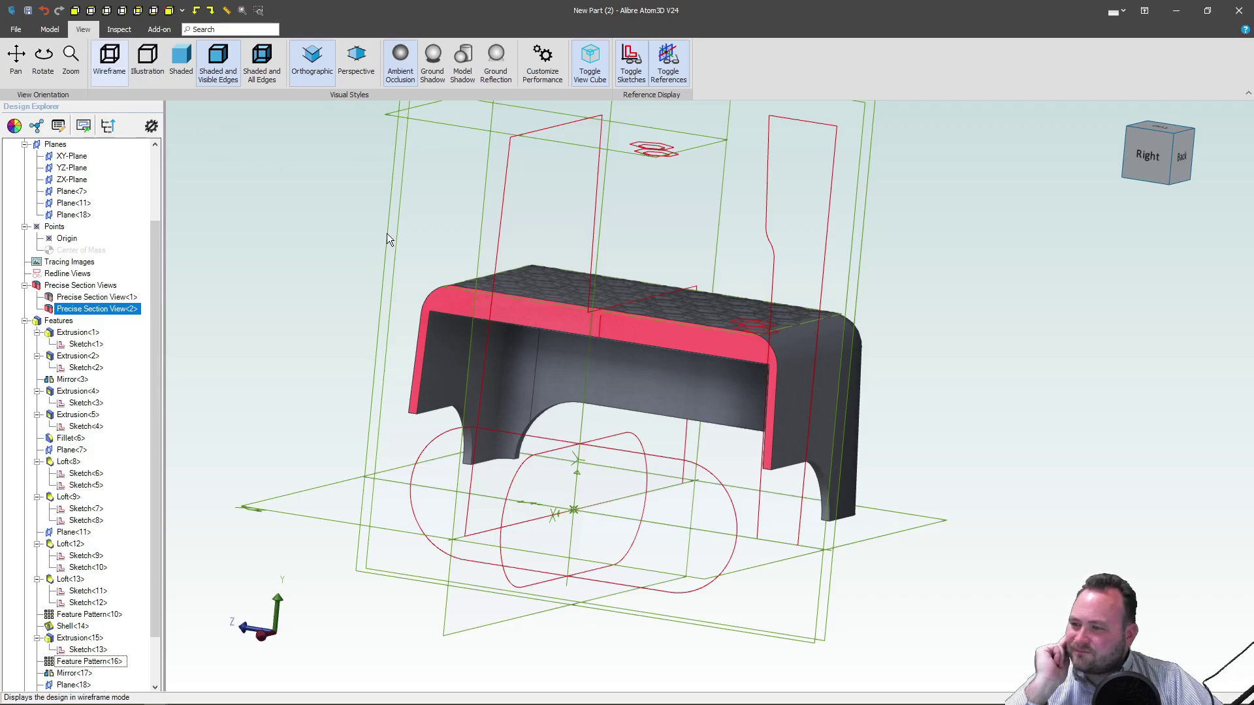
{"action": "left_click", "coordinate": [1166, 157]}
{"action": "scroll", "coordinate": [816, 411], "scroll_direction": "up", "scroll_amount": 6}
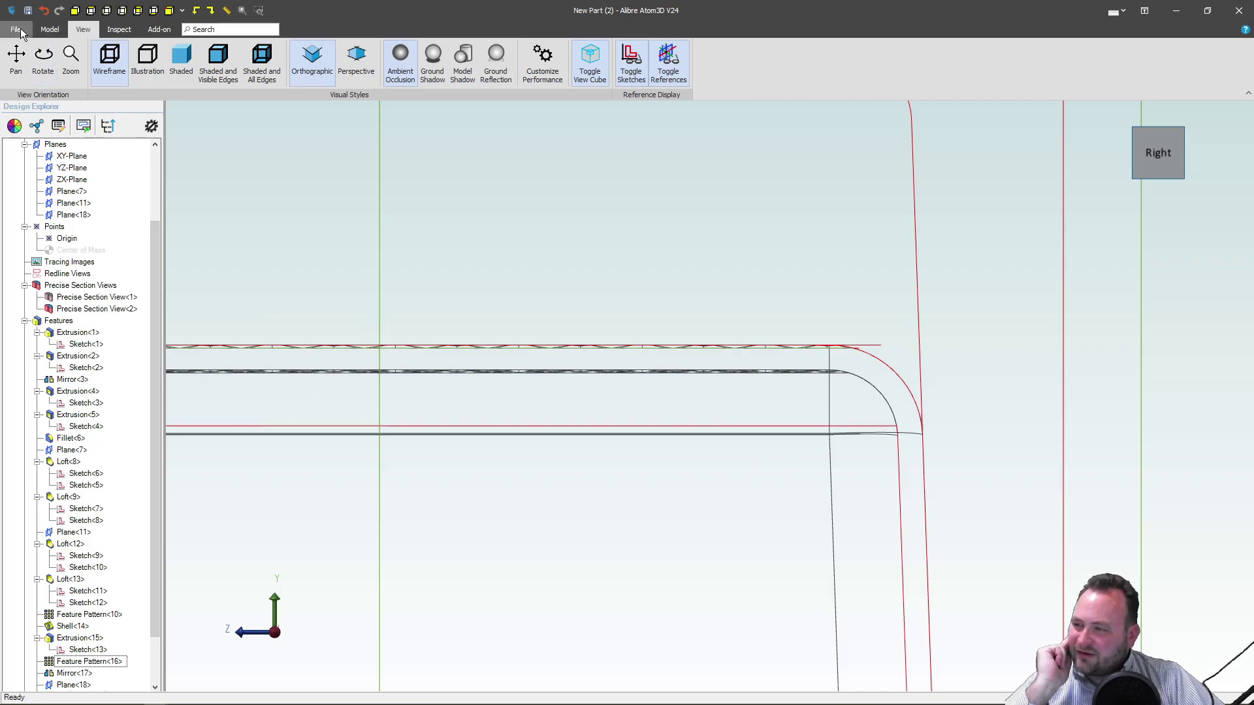
Start a sketch on Plane<18> and draw a closed, downward-tapering four-sided profile across the ribs, its lower edge about .16 in wide.
{"action": "left_click", "coordinate": [47, 30]}
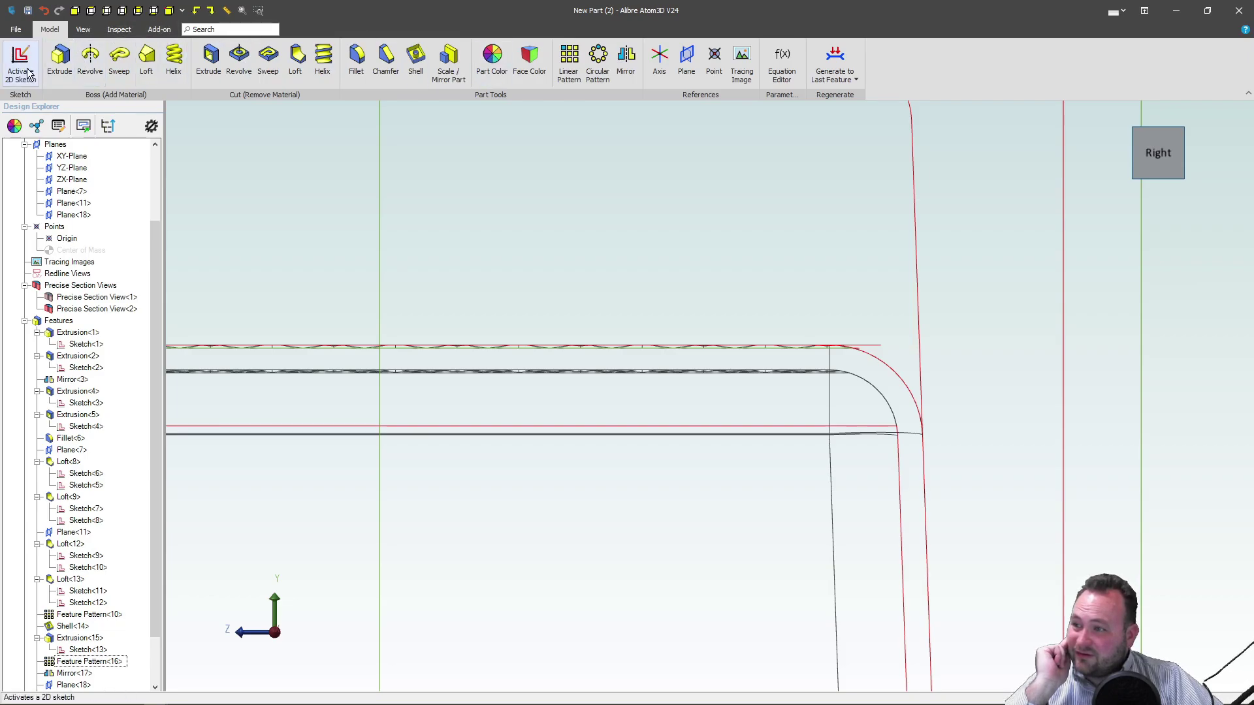
{"action": "scroll", "coordinate": [1014, 382], "scroll_direction": "down", "scroll_amount": 5}
{"action": "middle_click_drag", "start_coordinate": [1017, 390], "coordinate": [757, 216]}
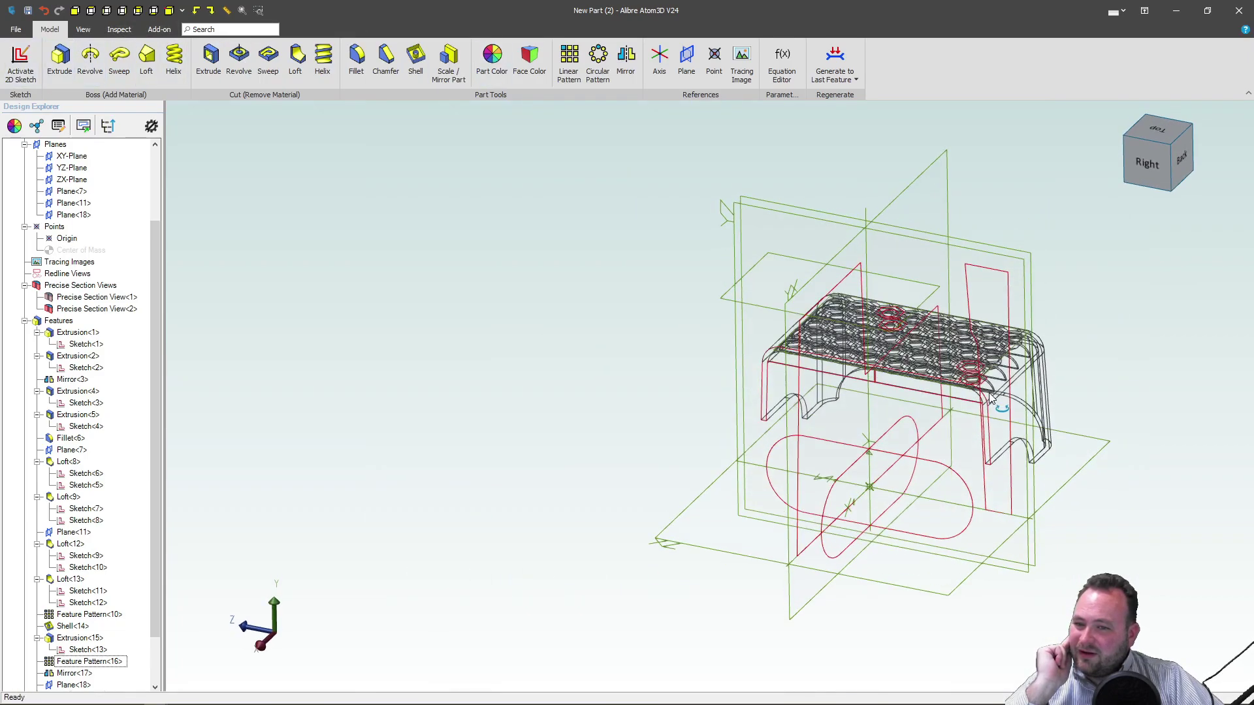
{"action": "left_click", "coordinate": [750, 206]}
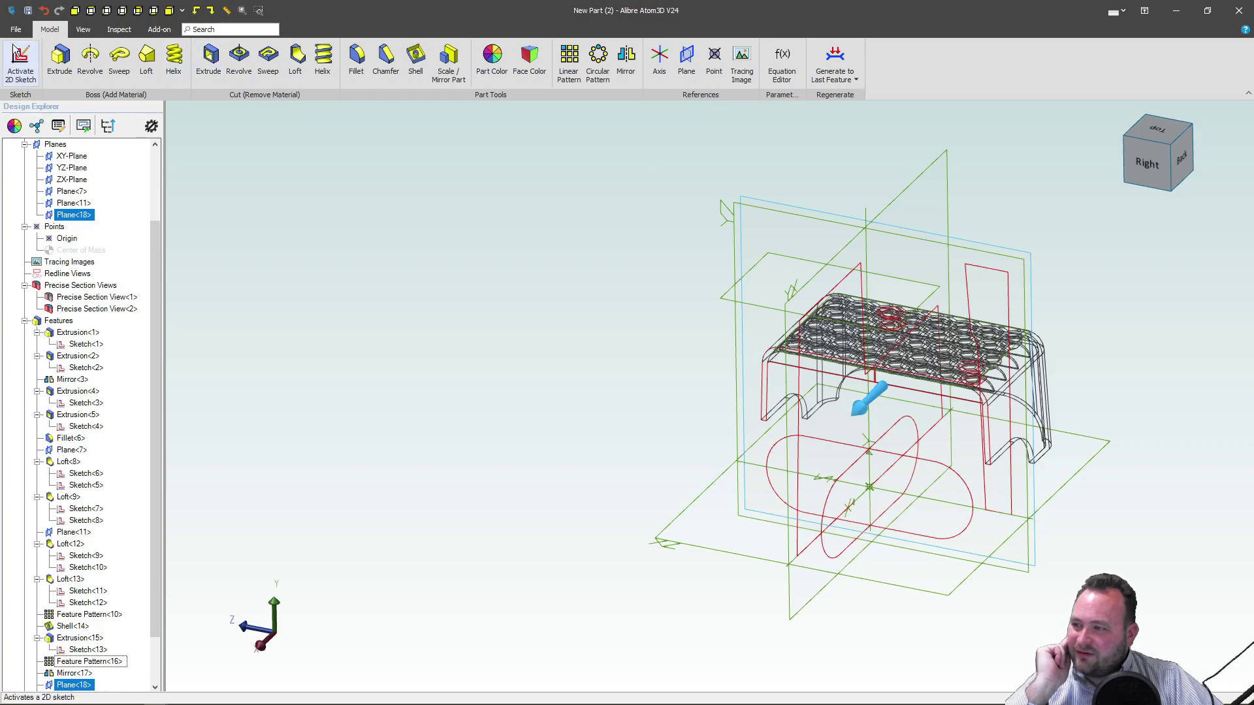
{"action": "left_click", "coordinate": [28, 69]}
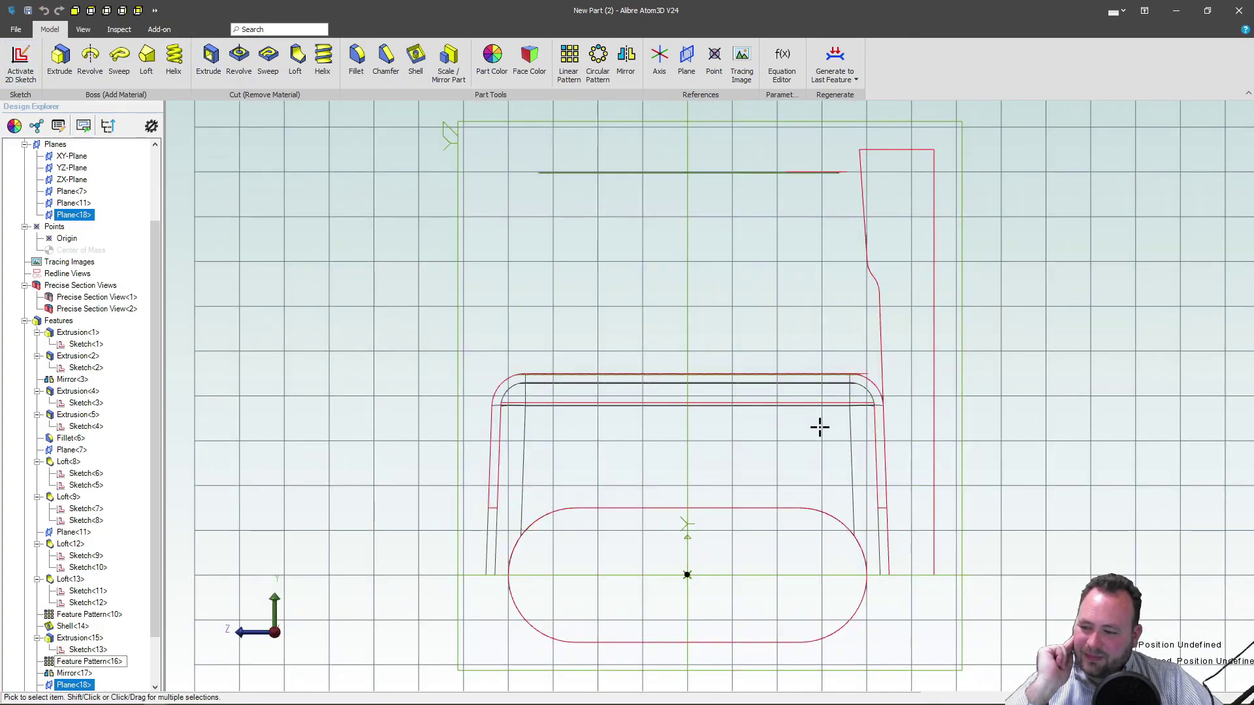
{"action": "scroll", "coordinate": [821, 426], "scroll_direction": "up", "scroll_amount": 5}
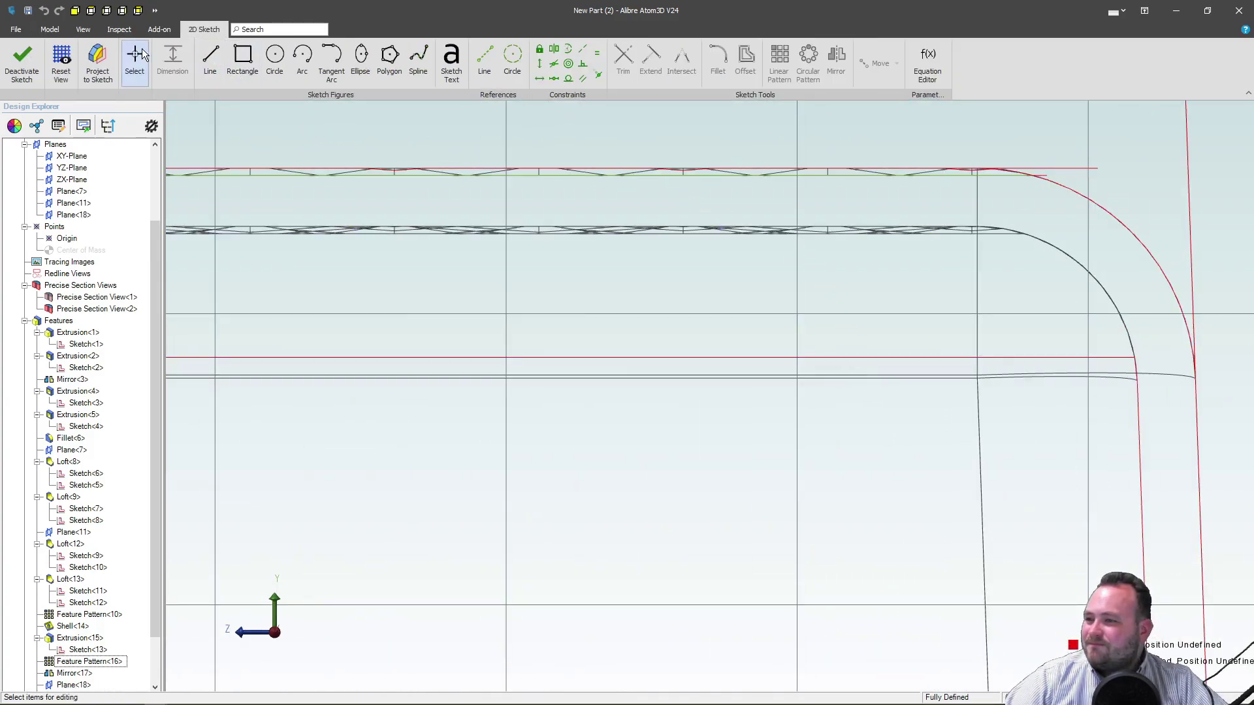
{"action": "left_click", "coordinate": [209, 61]}
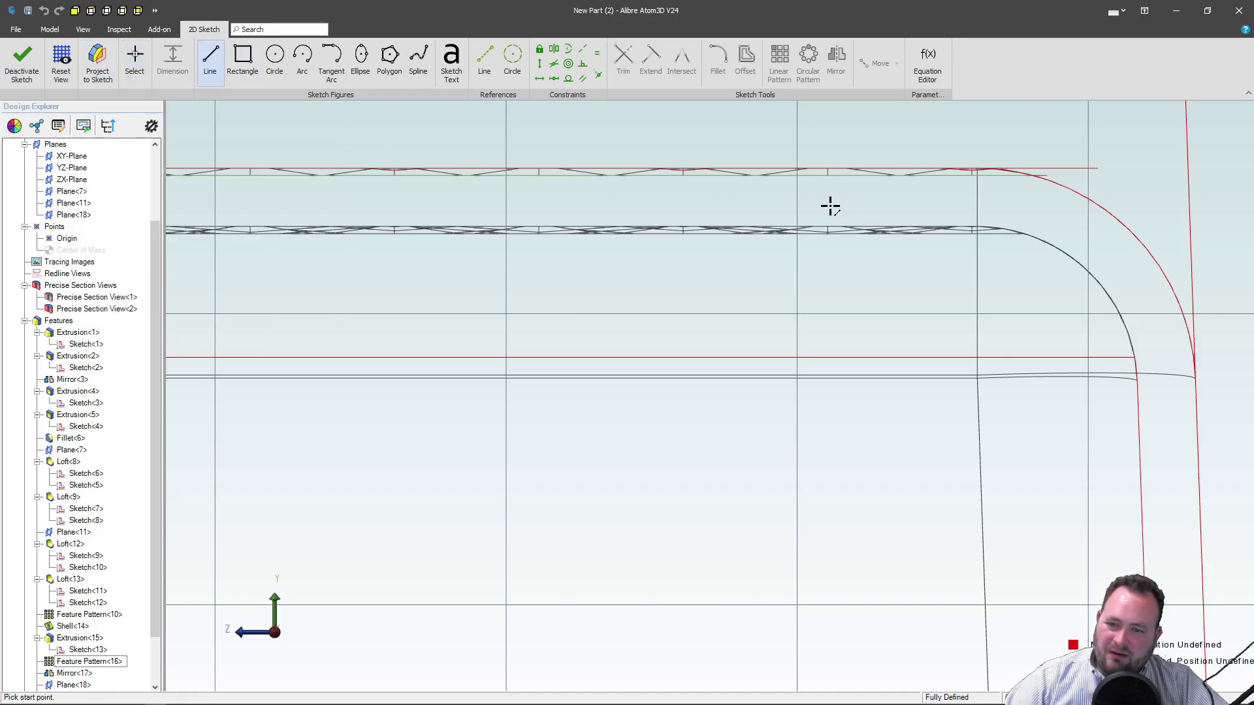
{"action": "left_click", "coordinate": [831, 207]}
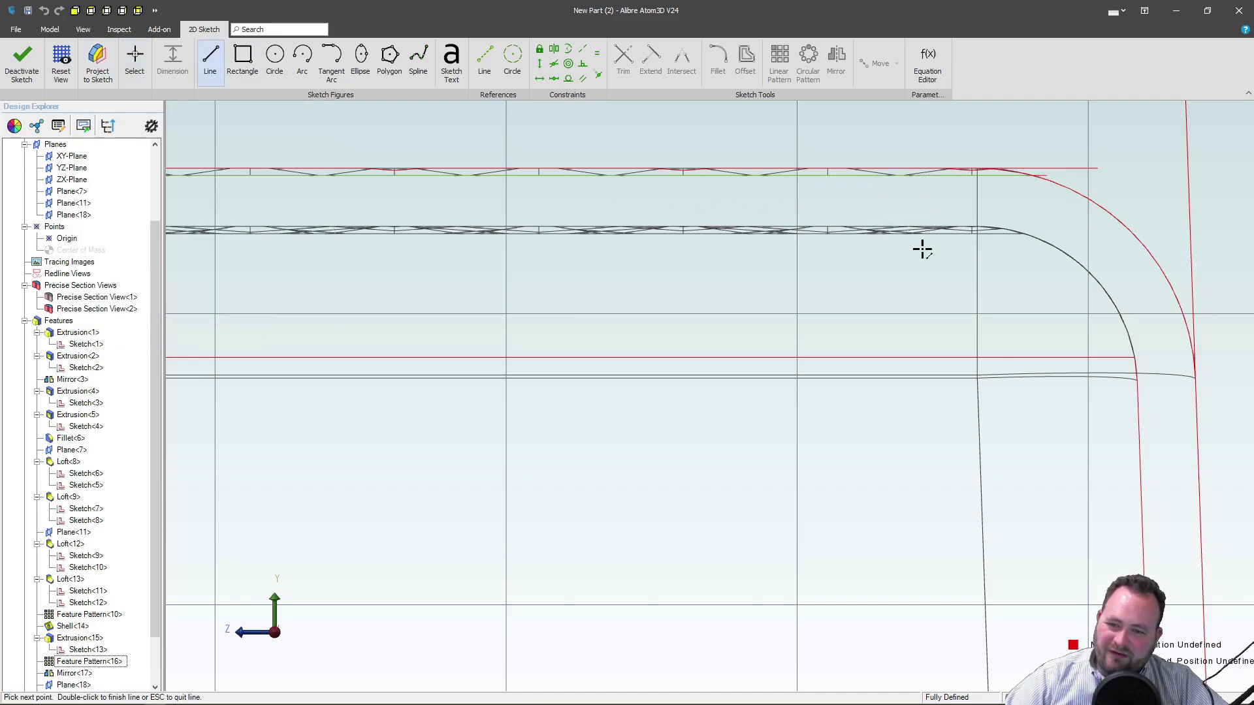
{"action": "left_click", "coordinate": [927, 206]}
{"action": "left_click", "coordinate": [906, 395]}
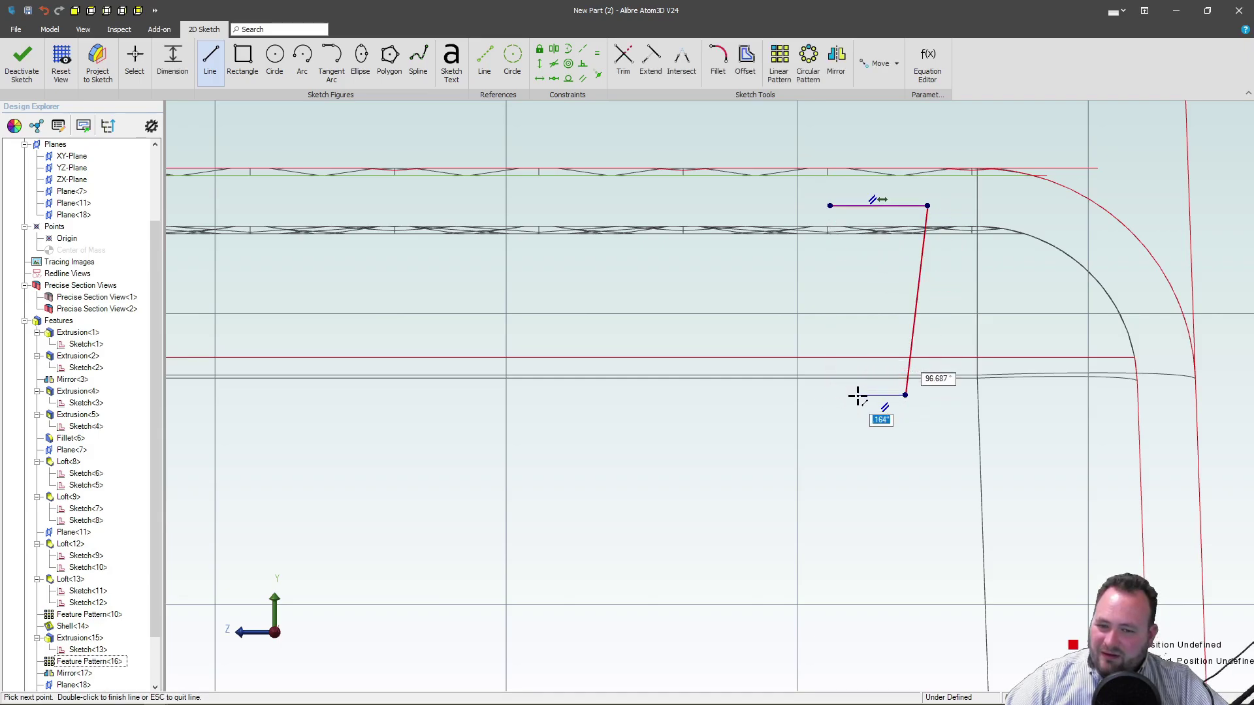
{"action": "left_click", "coordinate": [857, 395]}
{"action": "left_click", "coordinate": [799, 243]}
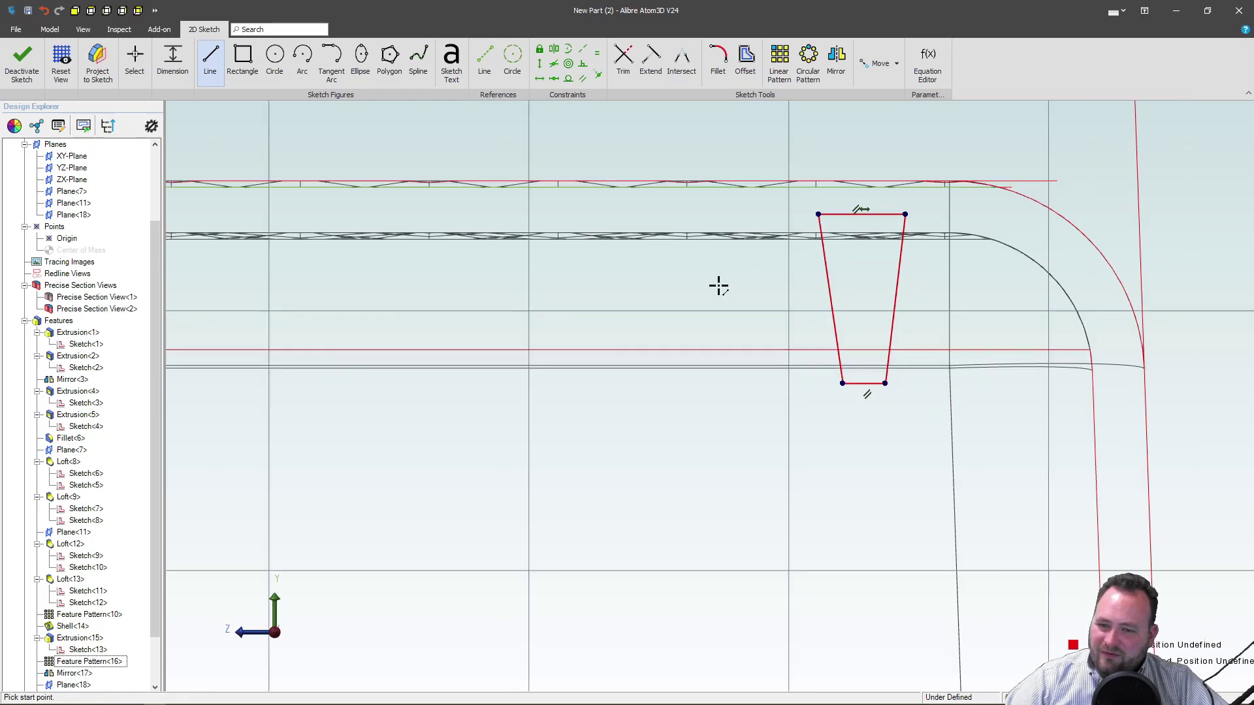
Make the profile's lower corner nearest the rounded wall coincident with the horizontal bottom edge of the ribs.
{"action": "middle_click_drag", "start_coordinate": [717, 283], "coordinate": [944, 147]}
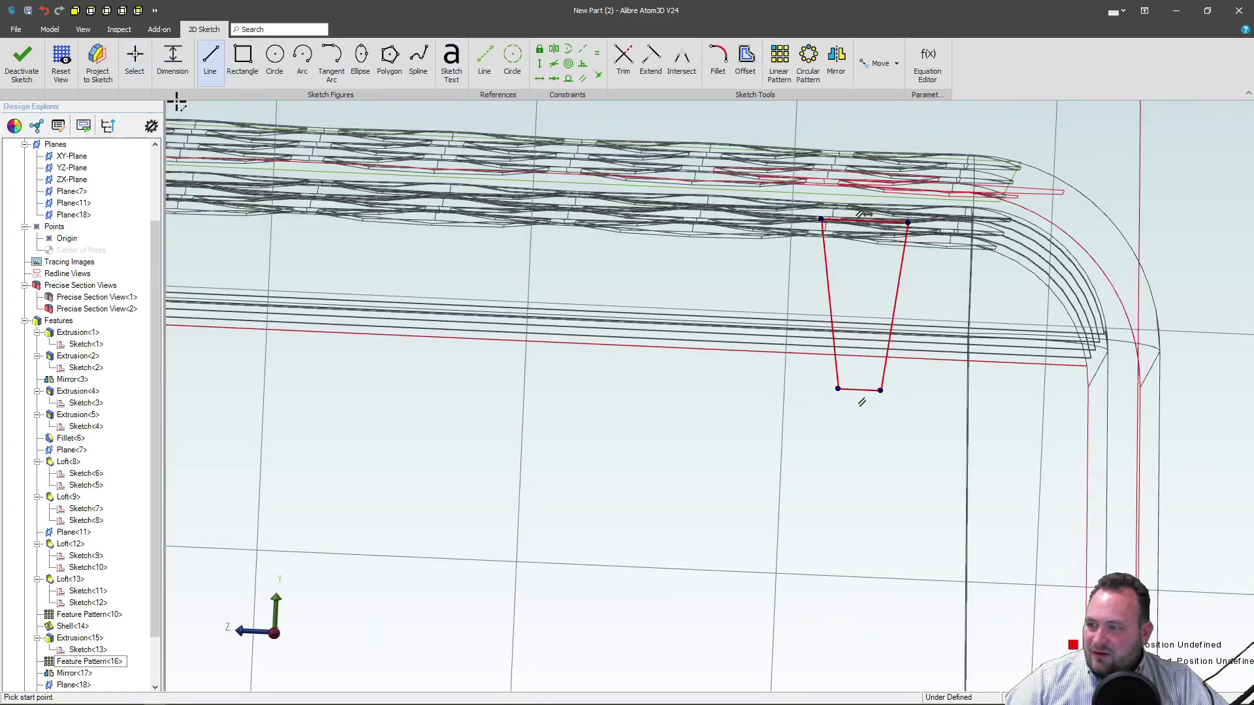
{"action": "left_click", "coordinate": [61, 62]}
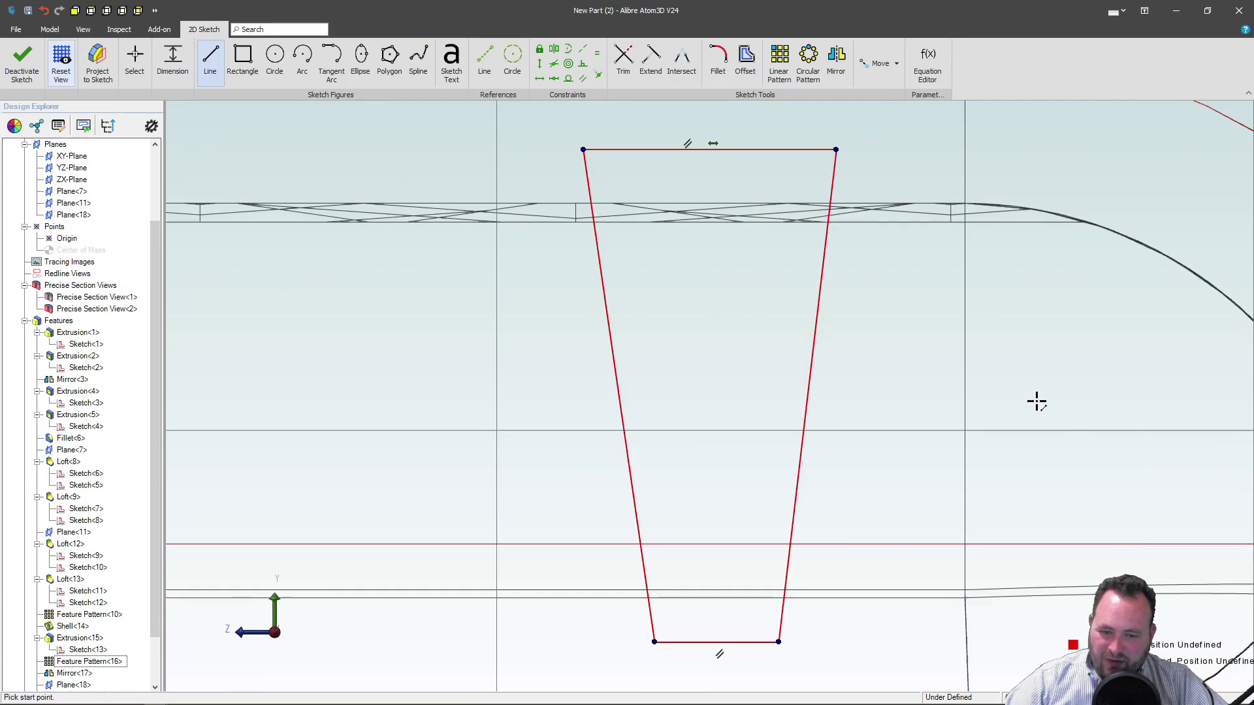
{"action": "scroll", "coordinate": [1037, 401], "scroll_direction": "down", "scroll_amount": 5}
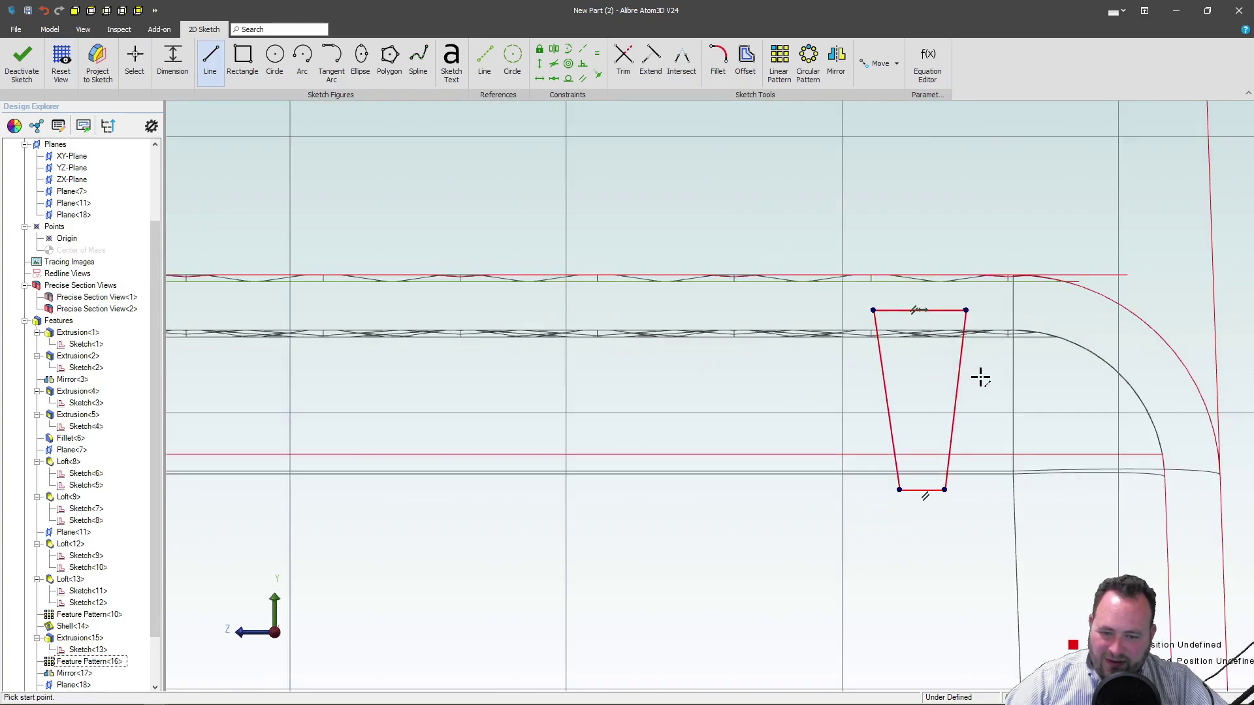
{"action": "left_click", "coordinate": [598, 74]}
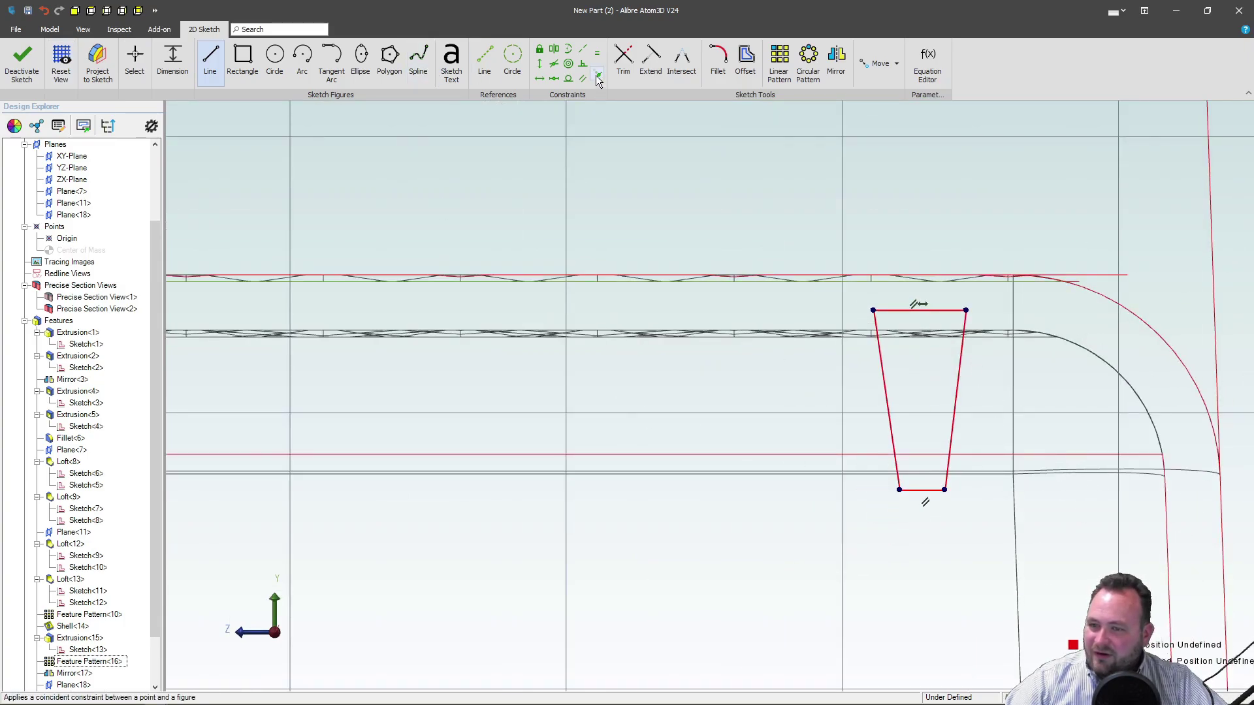
{"action": "left_click", "coordinate": [945, 490]}
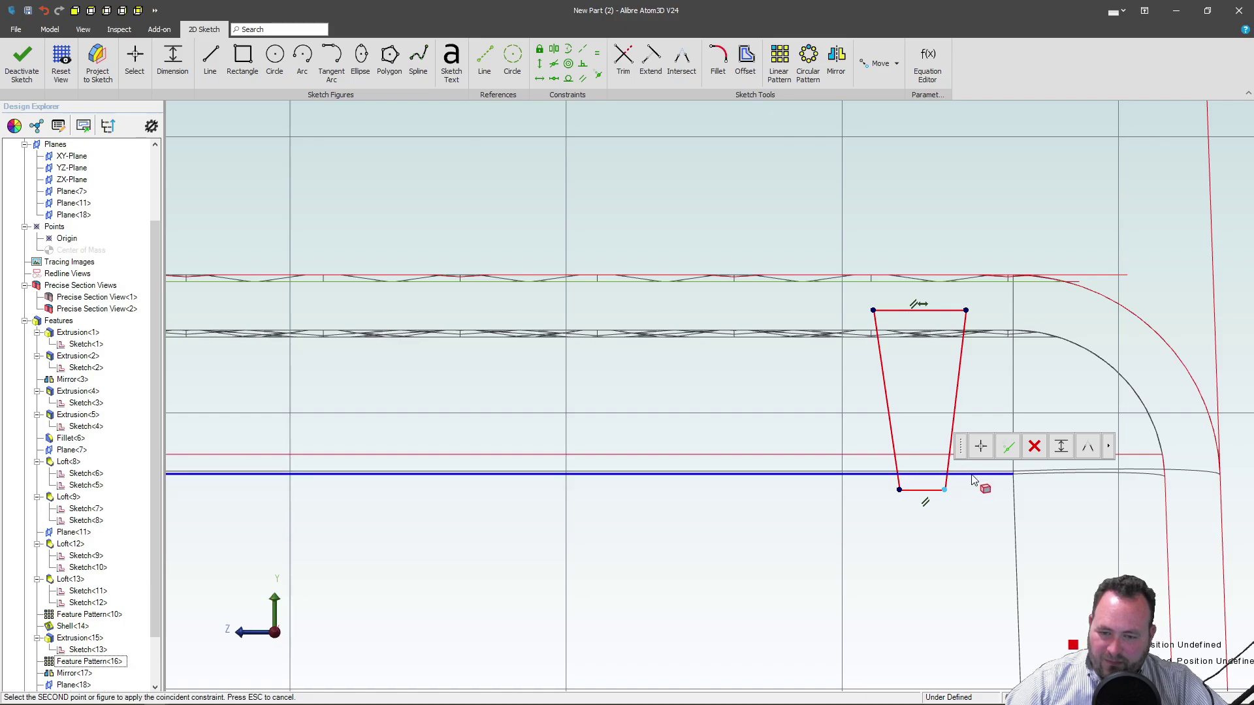
{"action": "left_click", "coordinate": [978, 472]}
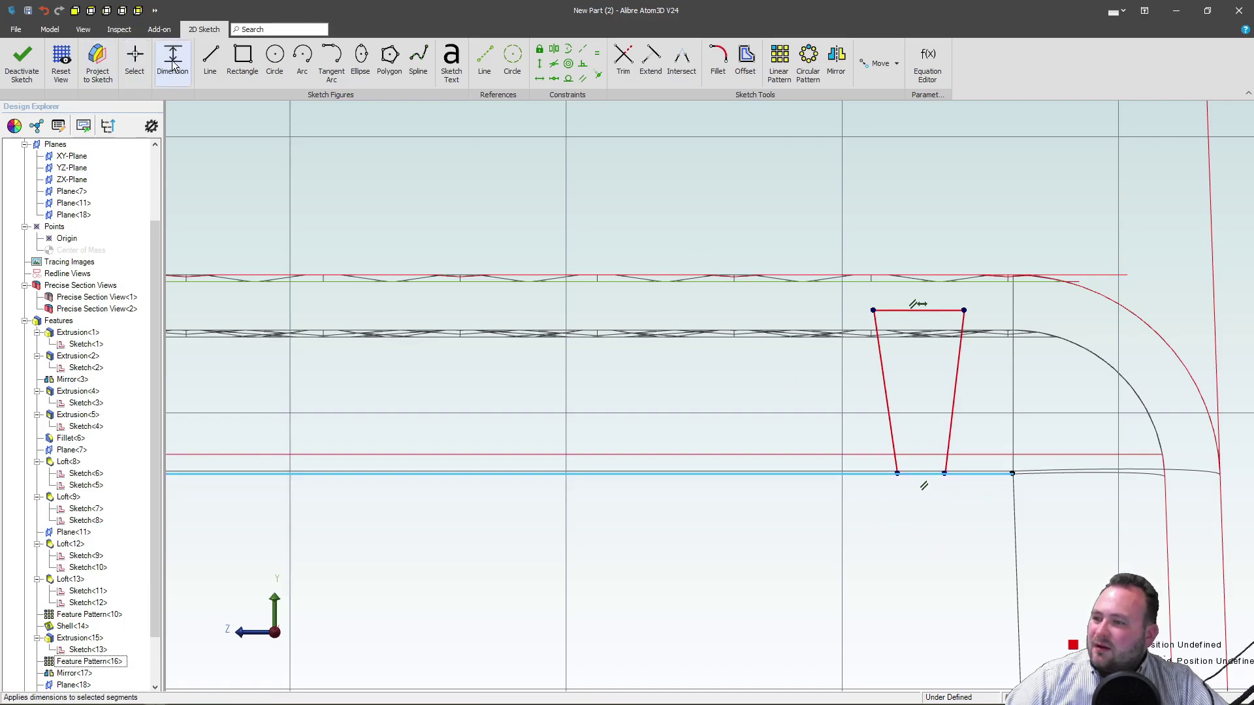
{"action": "key", "text": "Escape"}
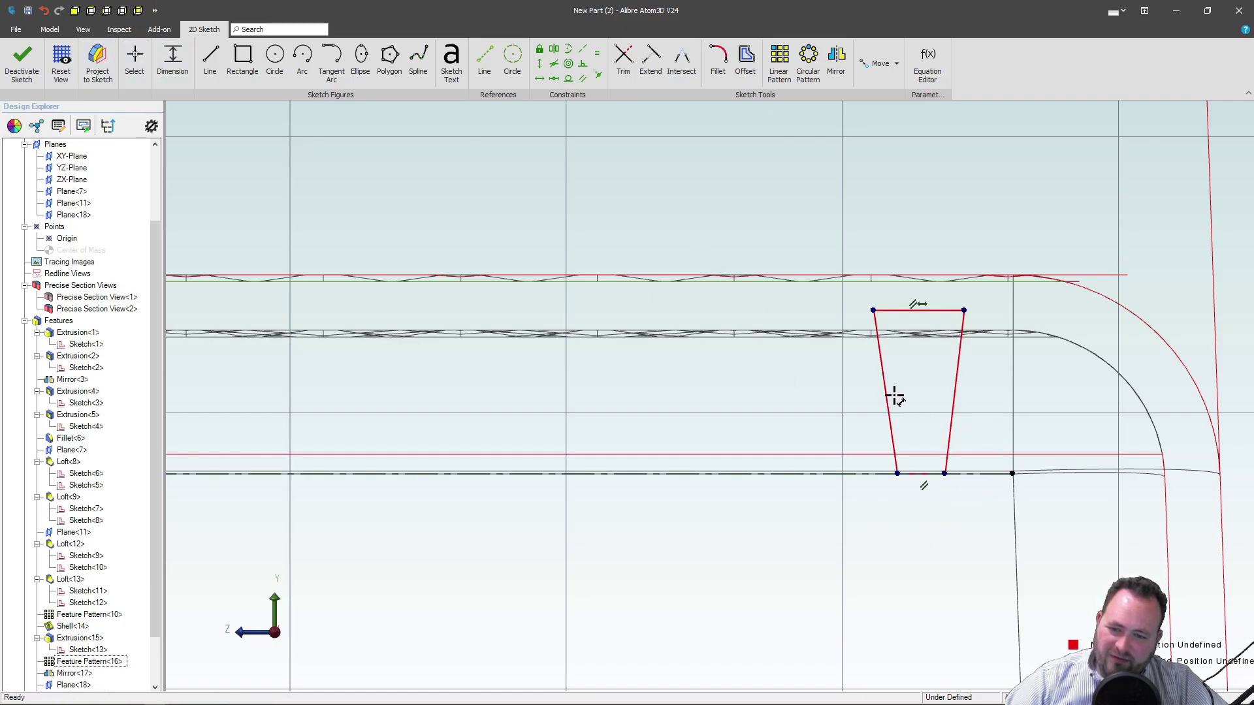
Constrain the profile's two slanted sides to equal length.
{"action": "left_click", "coordinate": [597, 53]}
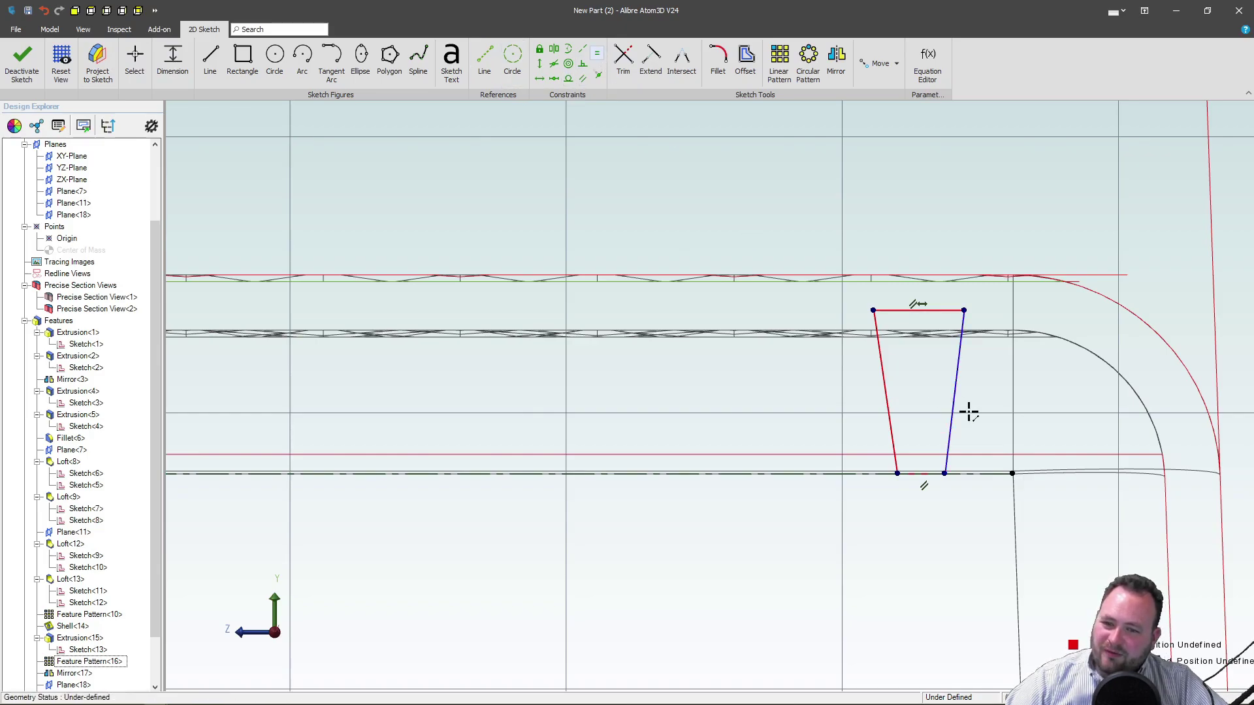
{"action": "left_click", "coordinate": [890, 405]}
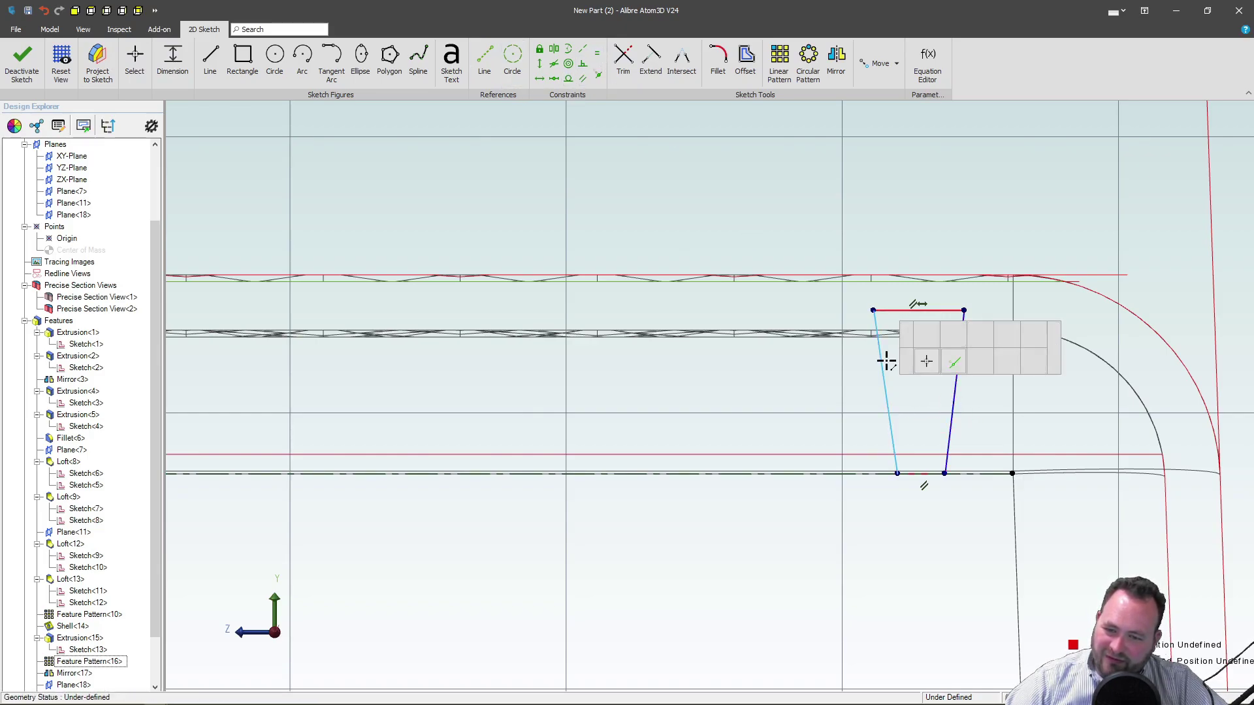
{"action": "left_click", "coordinate": [951, 406]}
Dimension the angle between the profile's two slanted sides as 4 degrees.
{"action": "left_click", "coordinate": [186, 62]}
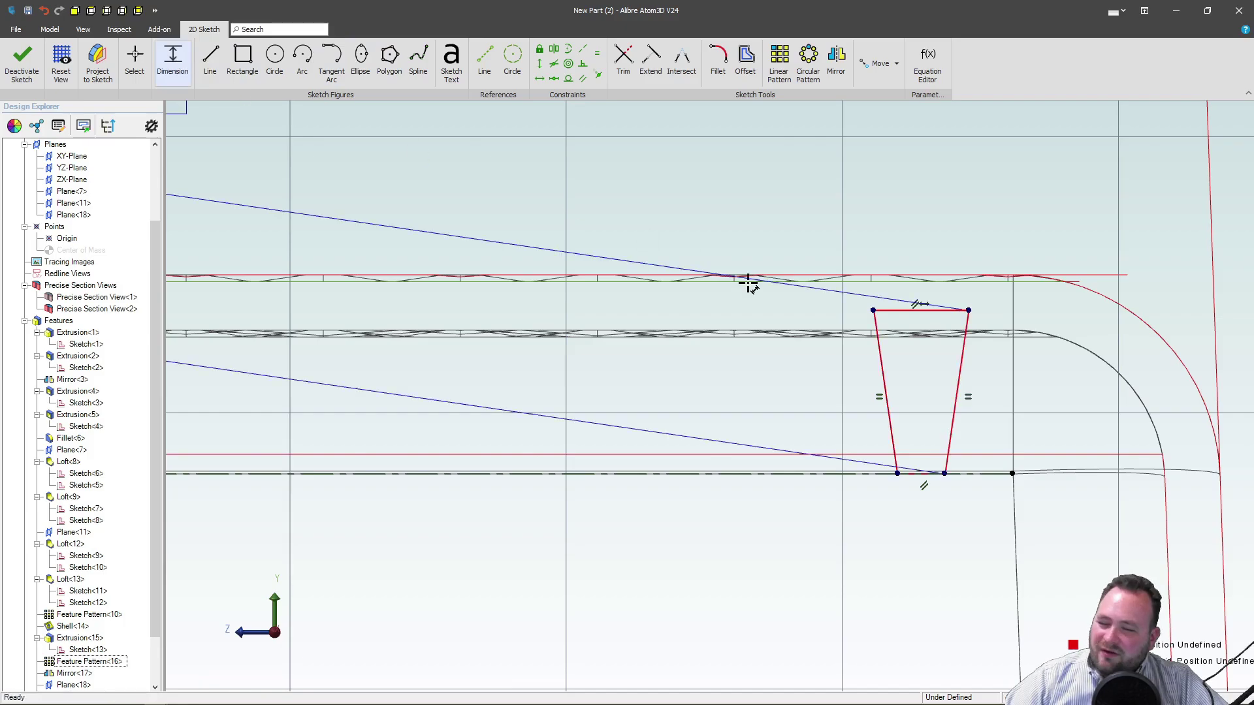
{"action": "left_click", "coordinate": [879, 353]}
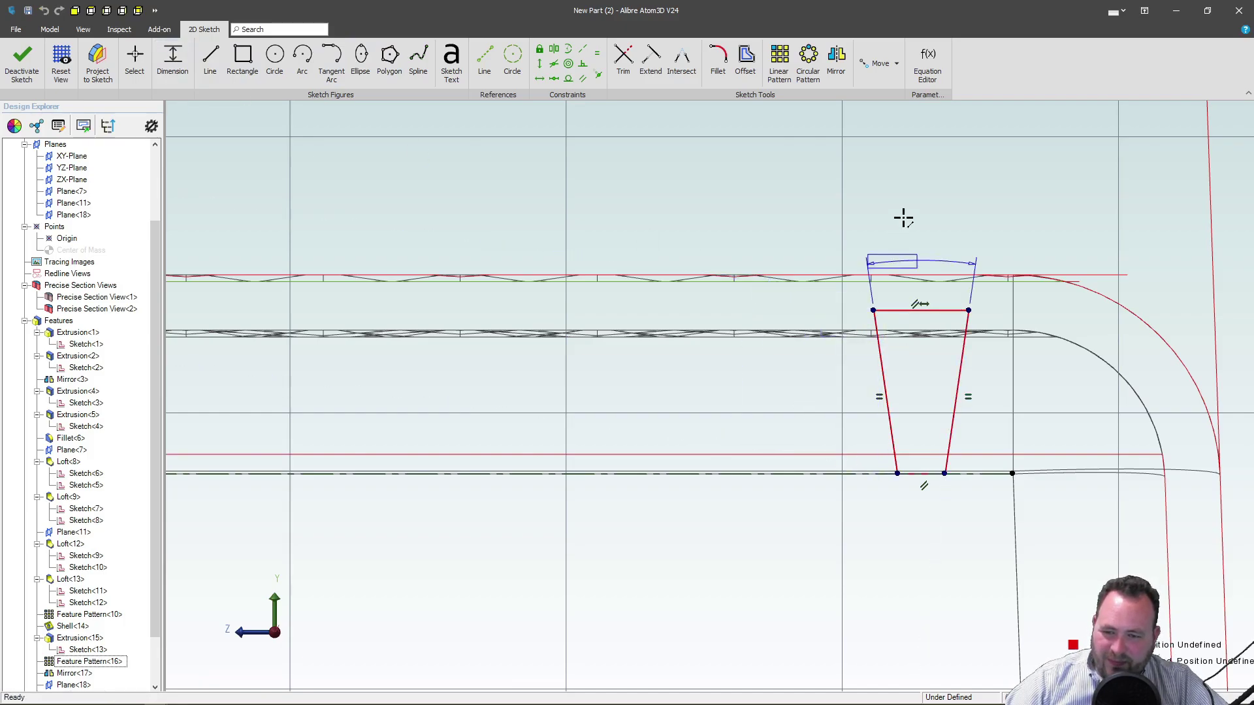
{"action": "left_click", "coordinate": [926, 215]}
{"action": "type", "text": "4"}
{"action": "key", "text": "Return"}
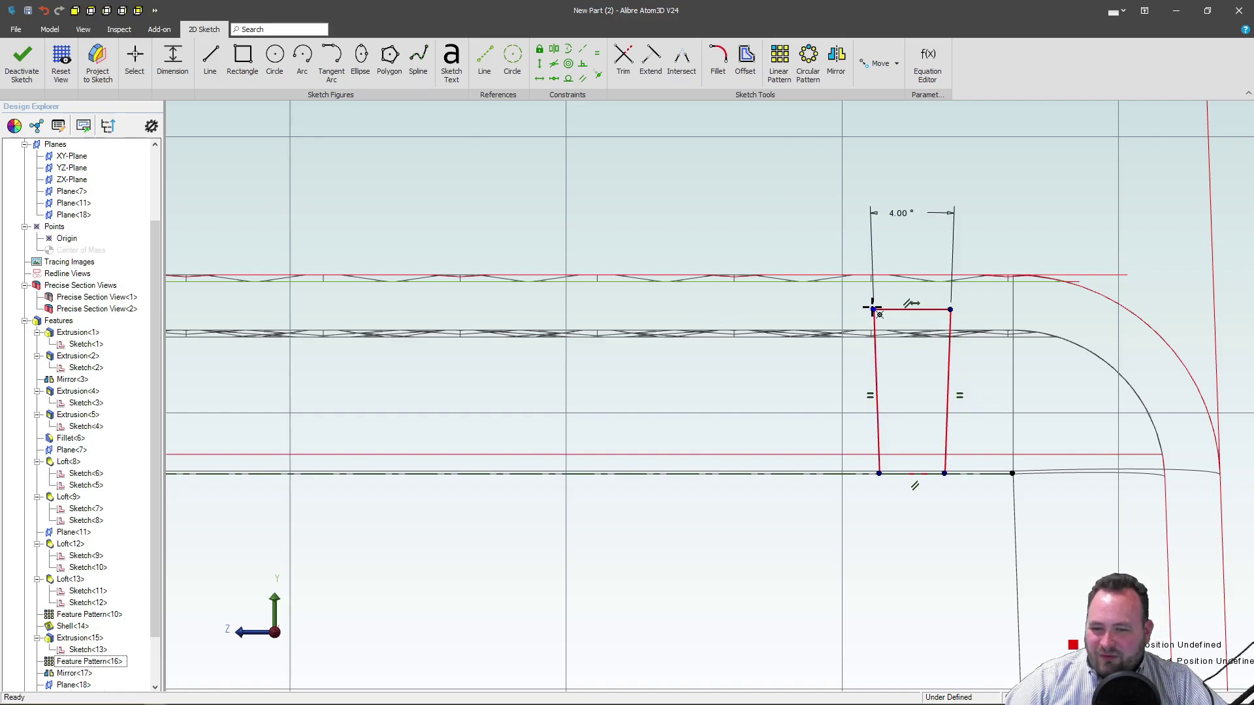
Dimension the vertical distance between the profile's upper and lower corners as .6 in.
{"action": "left_click", "coordinate": [881, 475]}
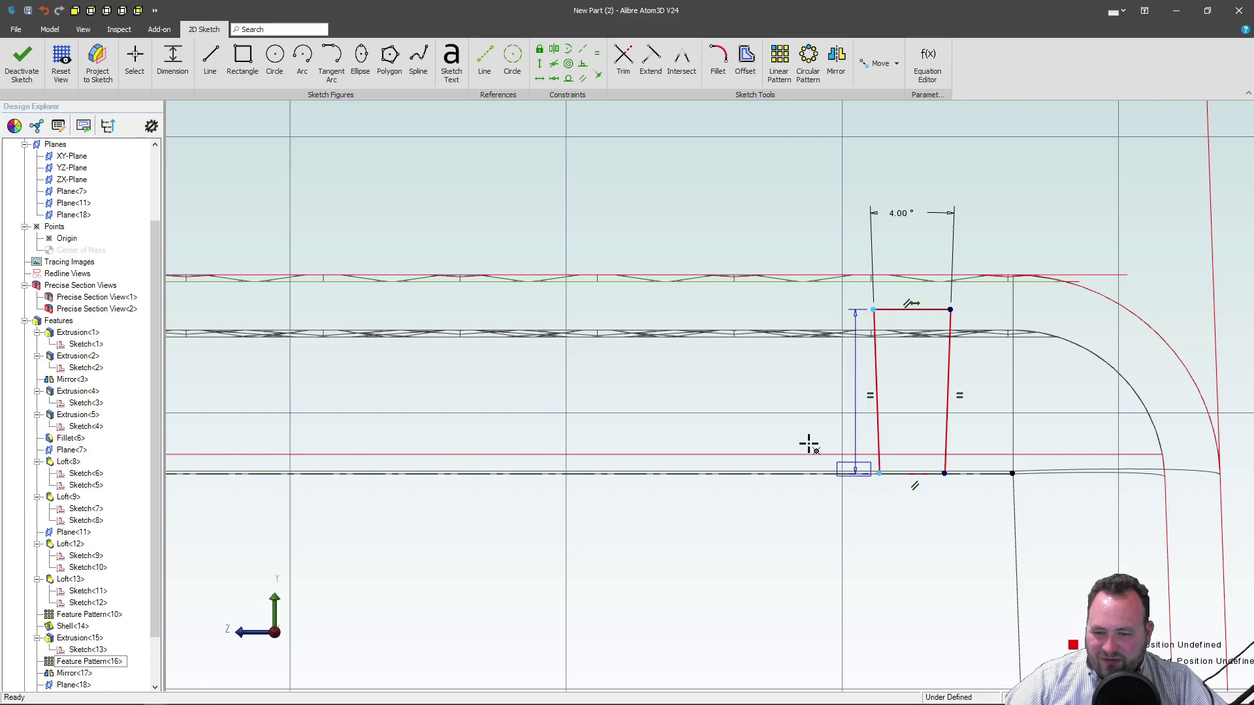
{"action": "left_click", "coordinate": [810, 413]}
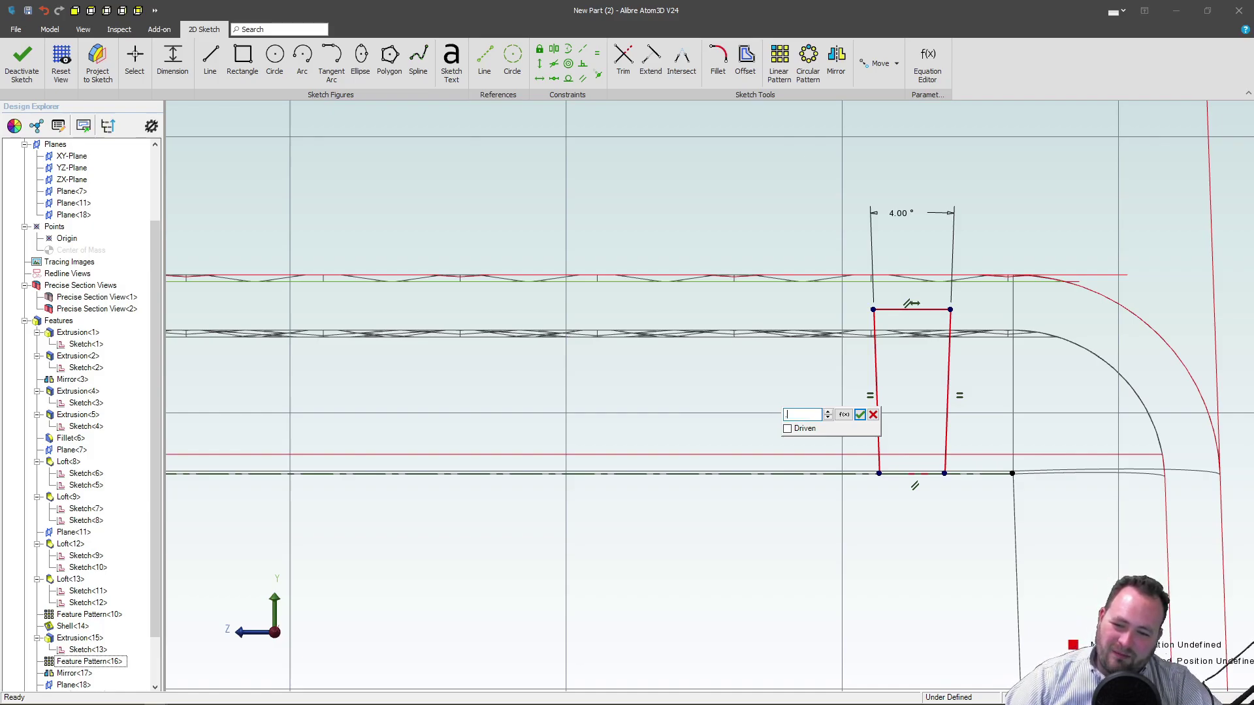
{"action": "type", "text": ".6"}
{"action": "key", "text": "Return"}
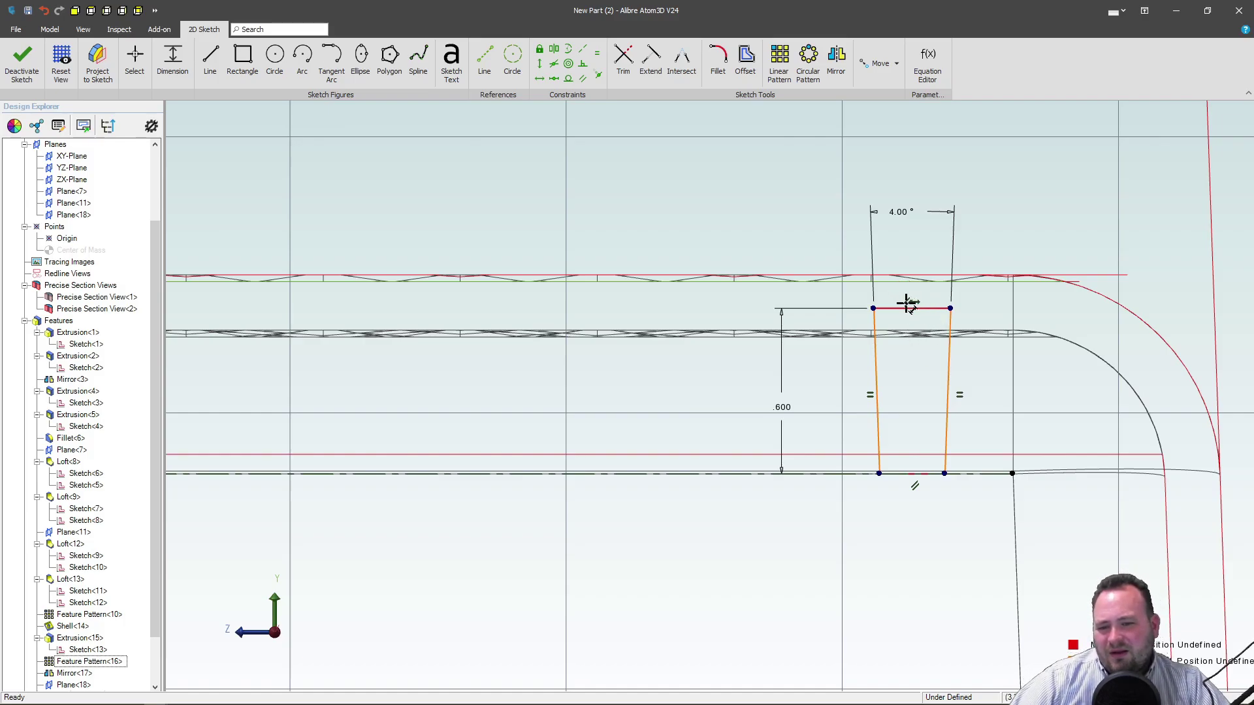
Dimension the width of the profile's upper edge as .1 in.
{"action": "left_click", "coordinate": [950, 308]}
{"action": "left_click", "coordinate": [915, 189]}
{"action": "type", "text": "."}
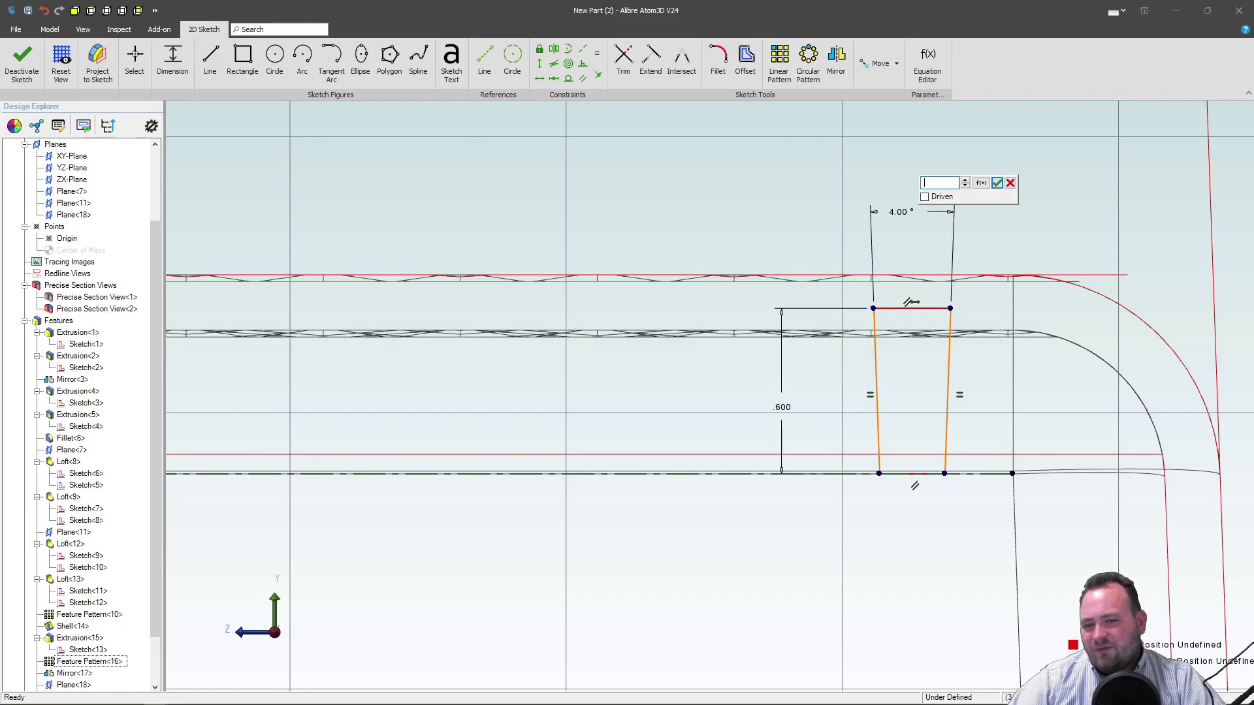
{"action": "type", "text": "5"}
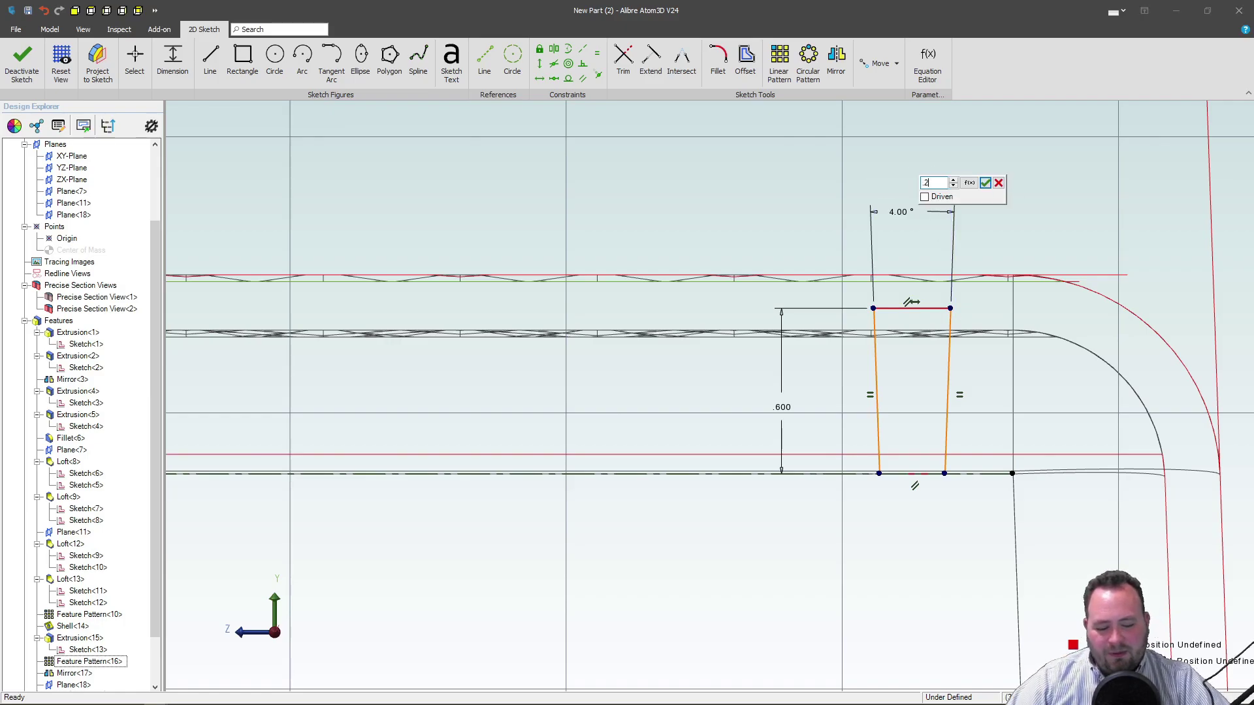
{"action": "key", "text": "Return"}
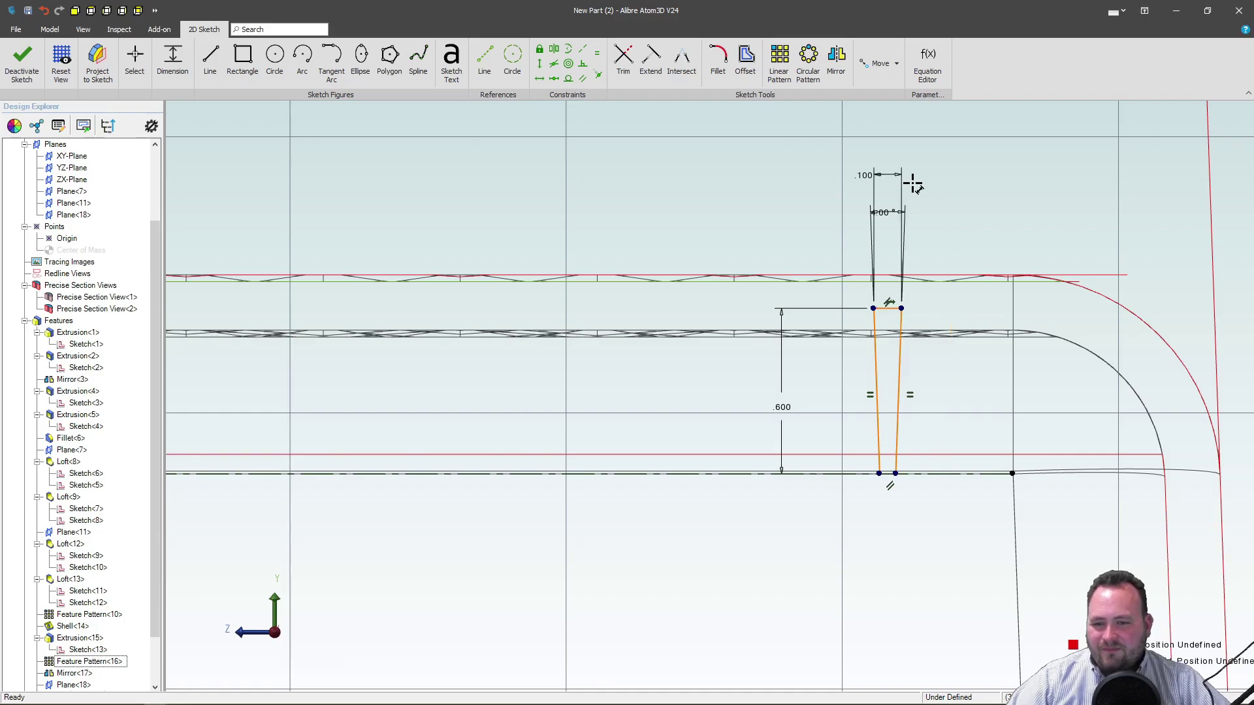
Dimension the horizontal distance from the origin to the profile's upper corner nearest the rounded wall as 3.5 in.
{"action": "scroll", "coordinate": [898, 300], "scroll_direction": "down", "scroll_amount": 3}
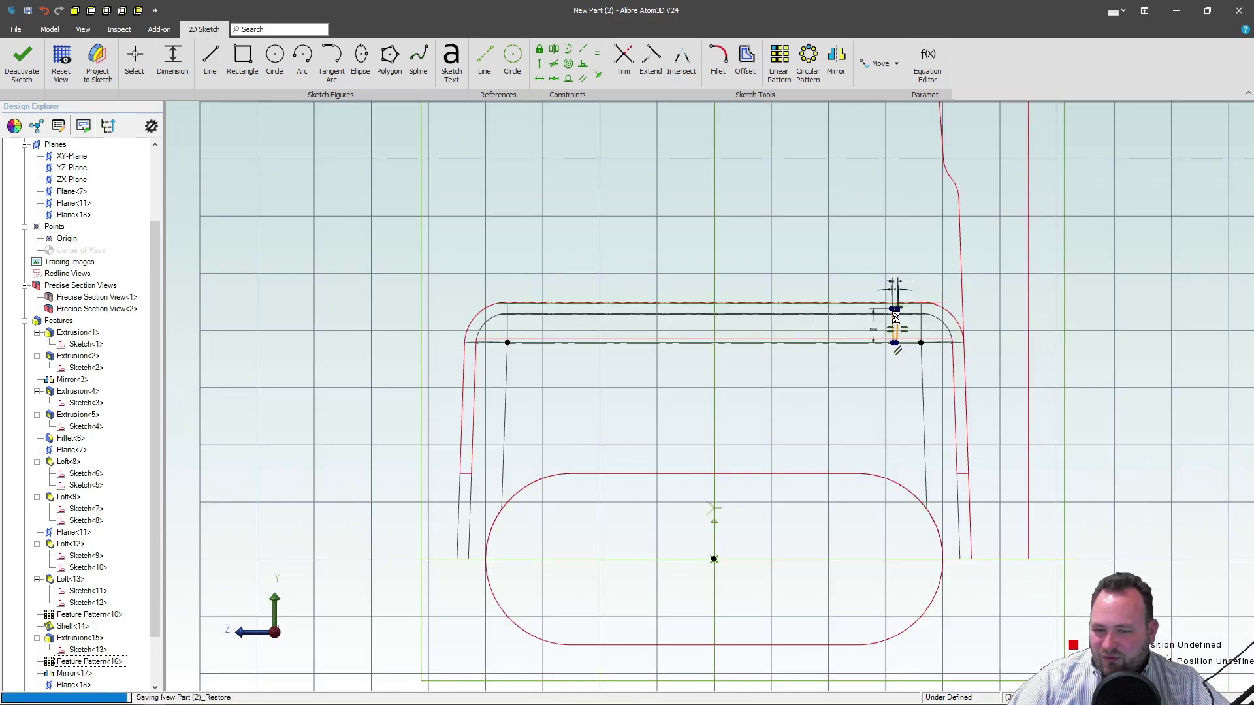
{"action": "scroll", "coordinate": [896, 318], "scroll_direction": "up", "scroll_amount": 3}
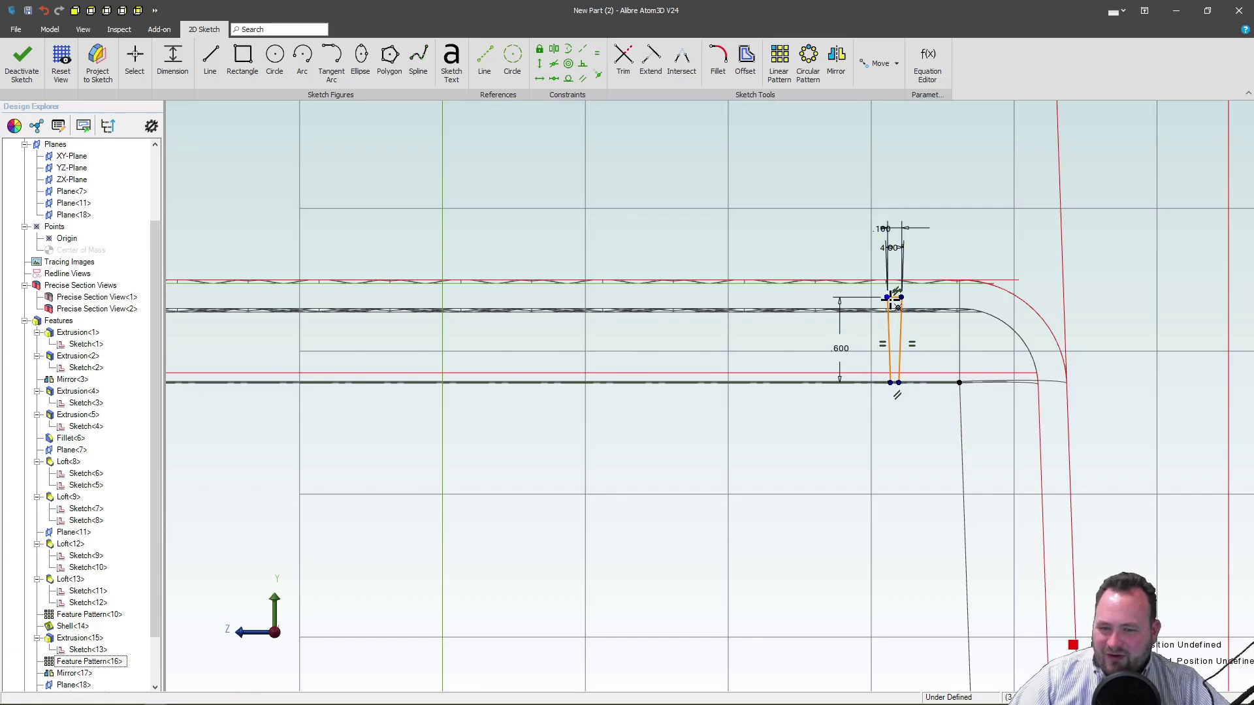
{"action": "left_click", "coordinate": [893, 304]}
{"action": "left_click_drag", "start_coordinate": [891, 347], "coordinate": [940, 371]}
{"action": "scroll", "coordinate": [965, 318], "scroll_direction": "down", "scroll_amount": 6}
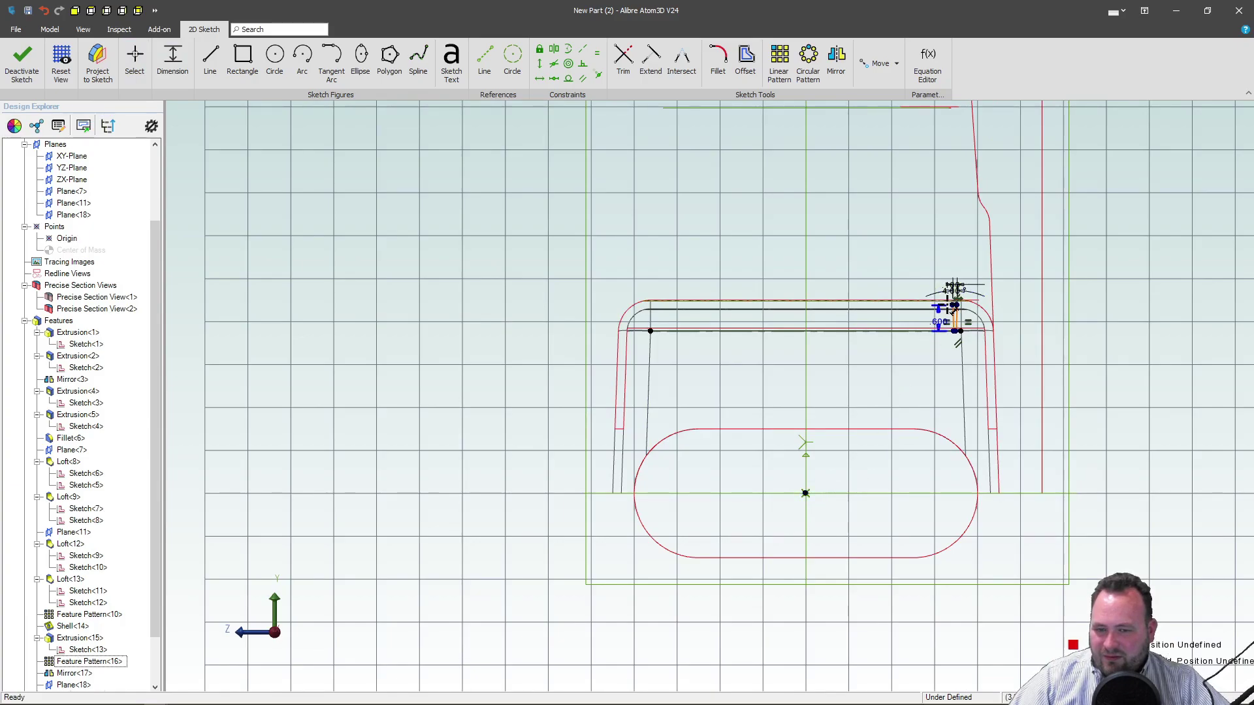
{"action": "left_click", "coordinate": [956, 305]}
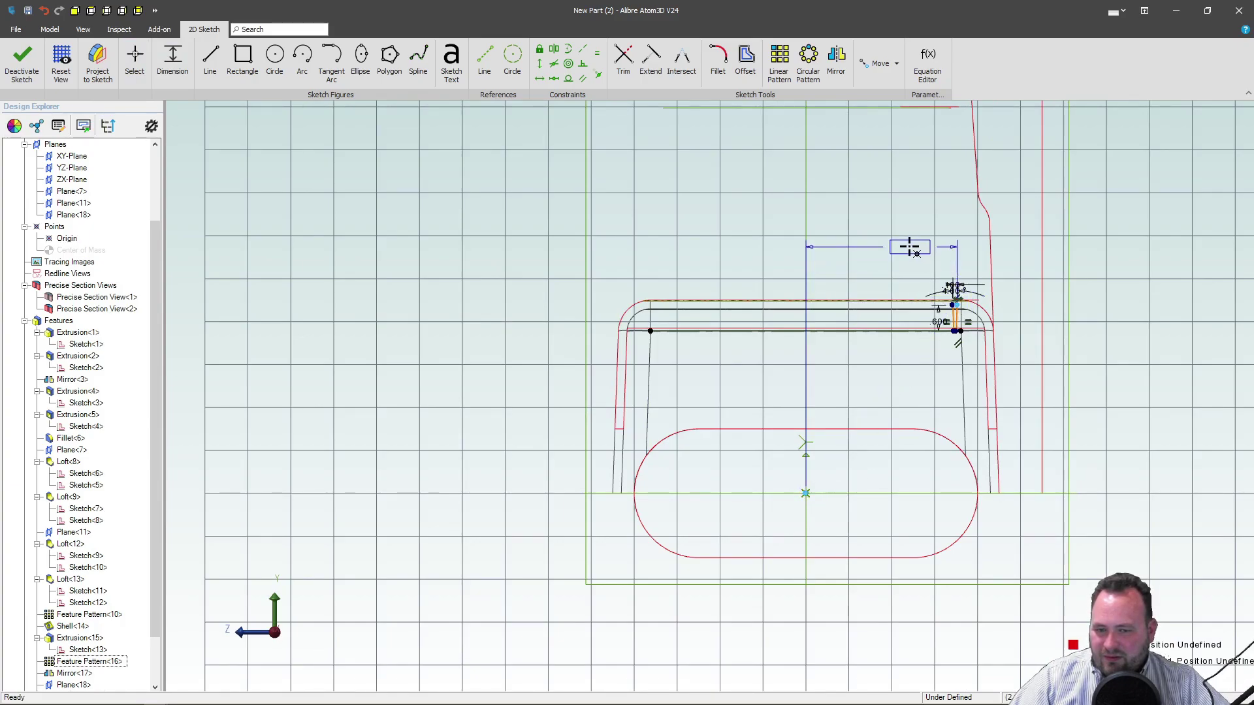
{"action": "left_click", "coordinate": [928, 255]}
{"action": "type", "text": "3.5"}
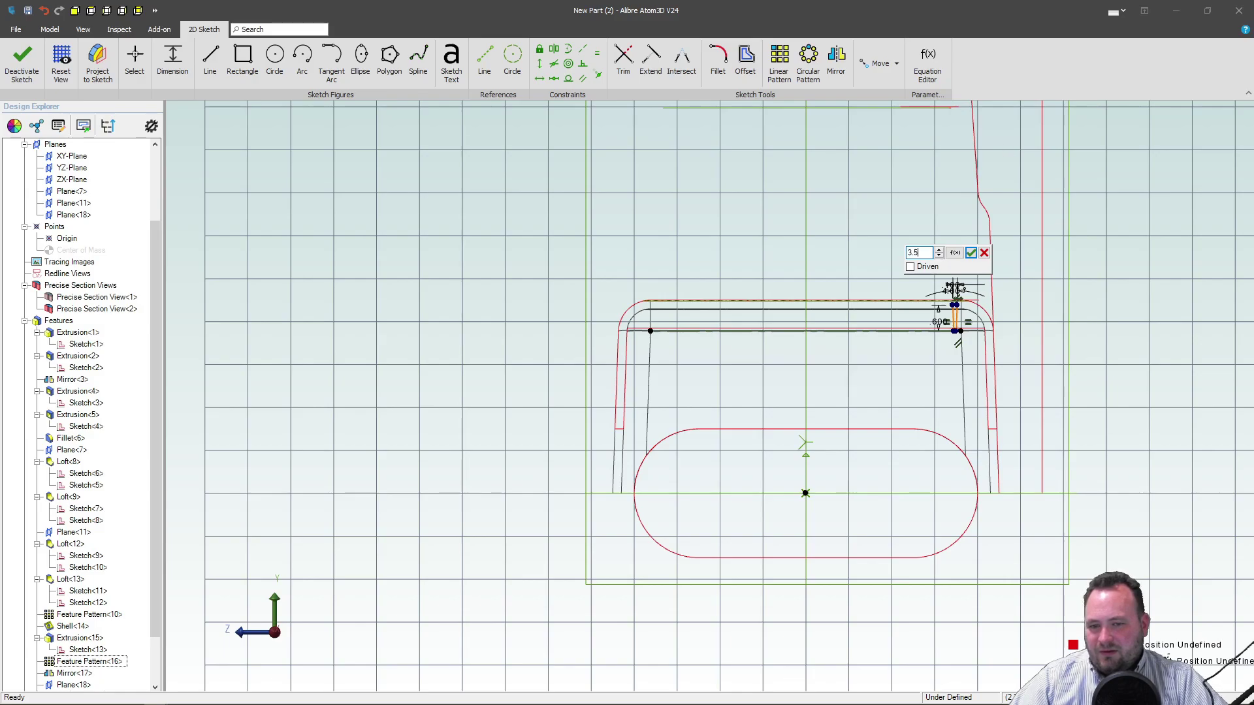
{"action": "key", "text": "Return"}
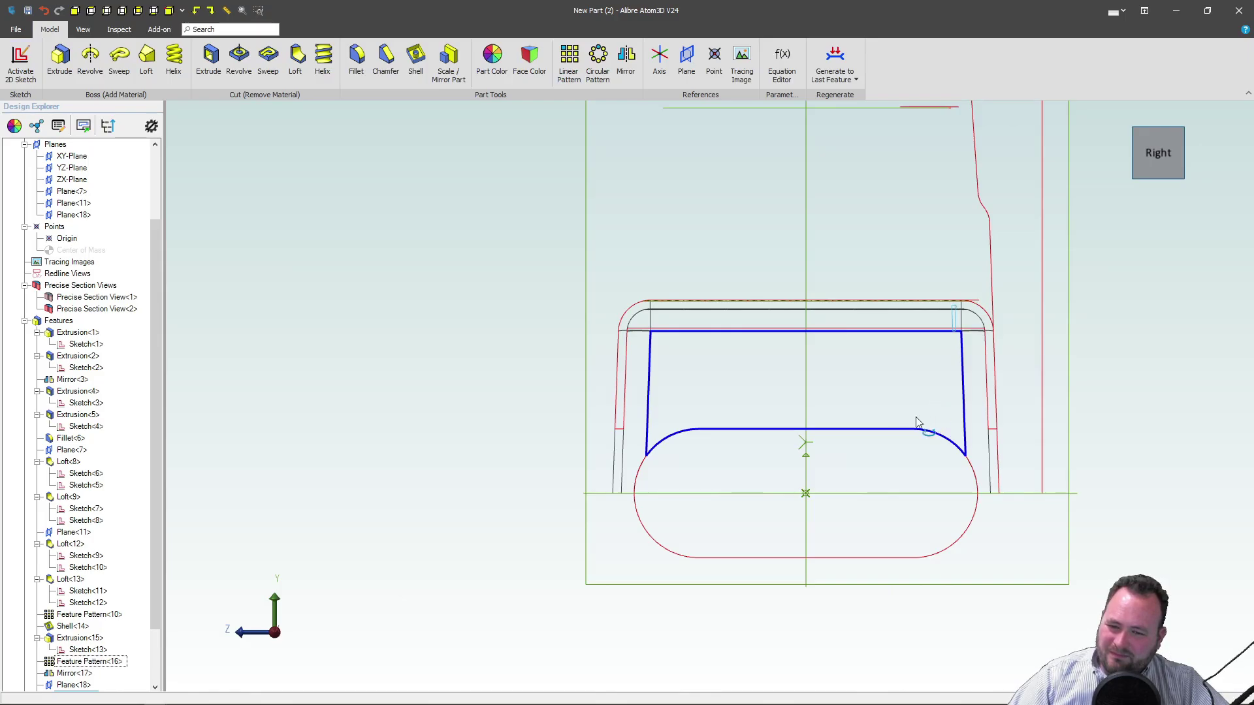
Orient the part to show its underside ribs and display it shaded with visible edges.
{"action": "middle_click_drag", "start_coordinate": [915, 425], "coordinate": [924, 323]}
{"action": "scroll", "coordinate": [471, 202], "scroll_direction": "down", "scroll_amount": 5}
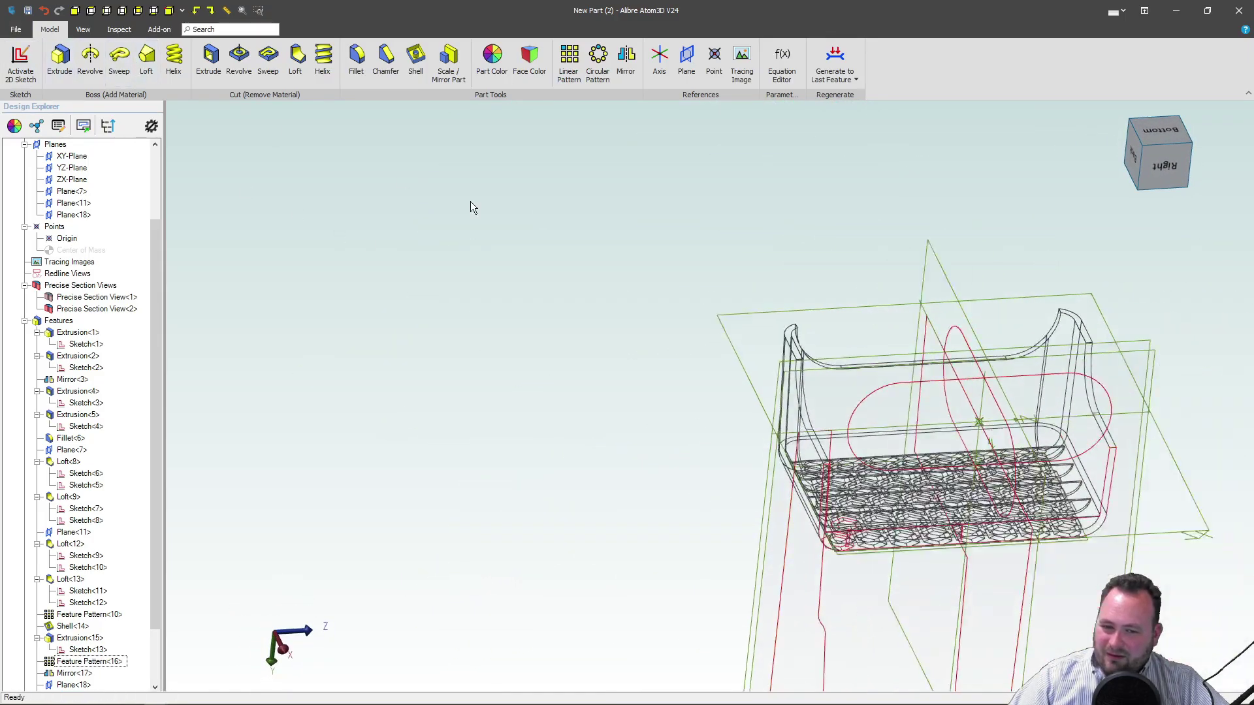
{"action": "scroll", "coordinate": [898, 424], "scroll_direction": "up", "scroll_amount": 7}
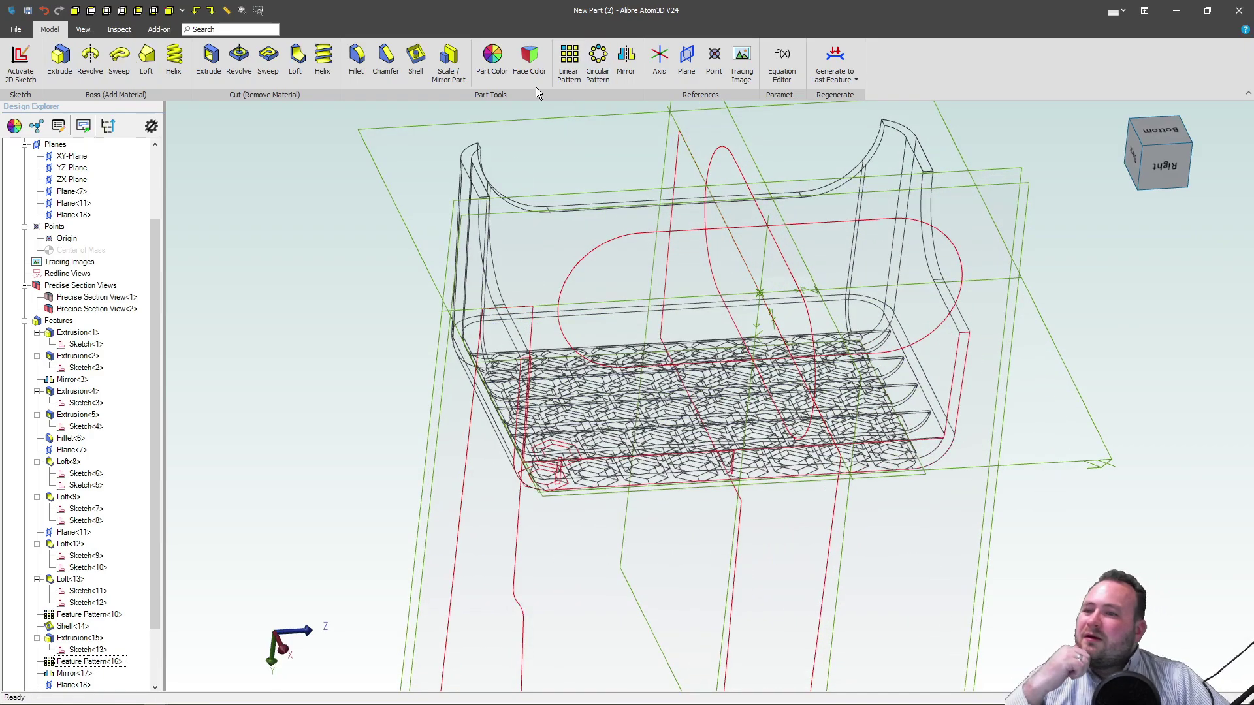
{"action": "left_click", "coordinate": [83, 30]}
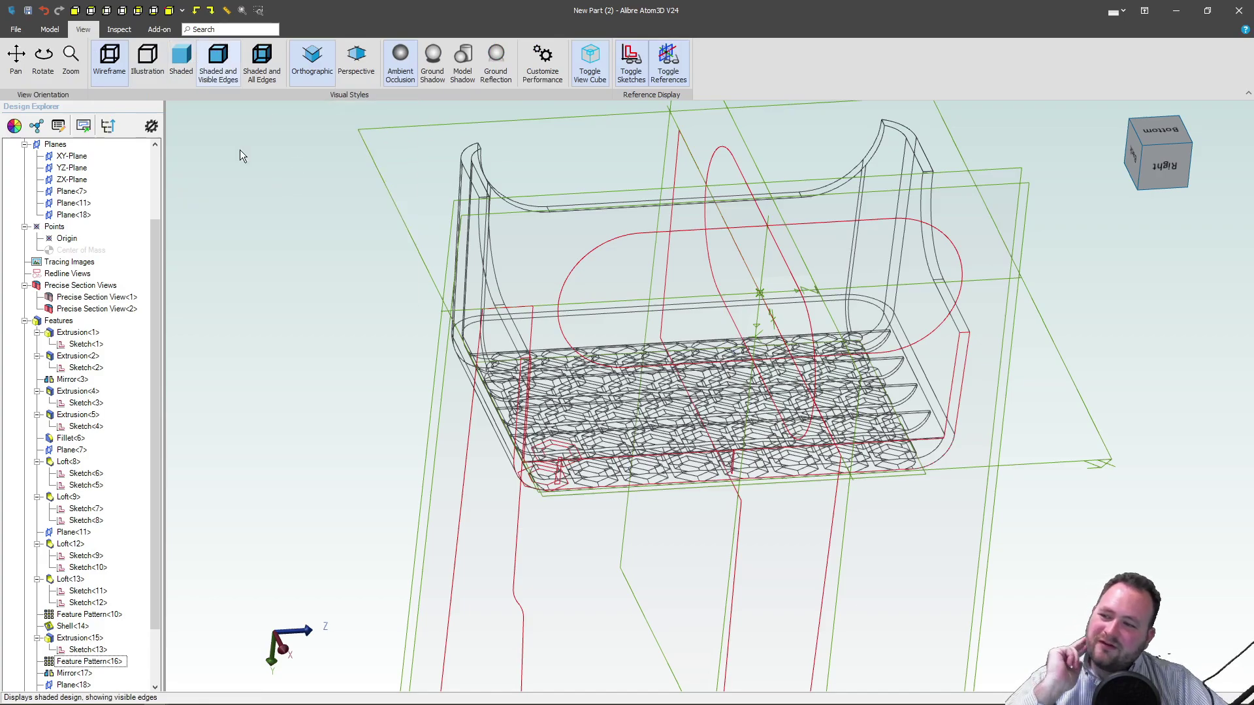
{"action": "left_click", "coordinate": [211, 64]}
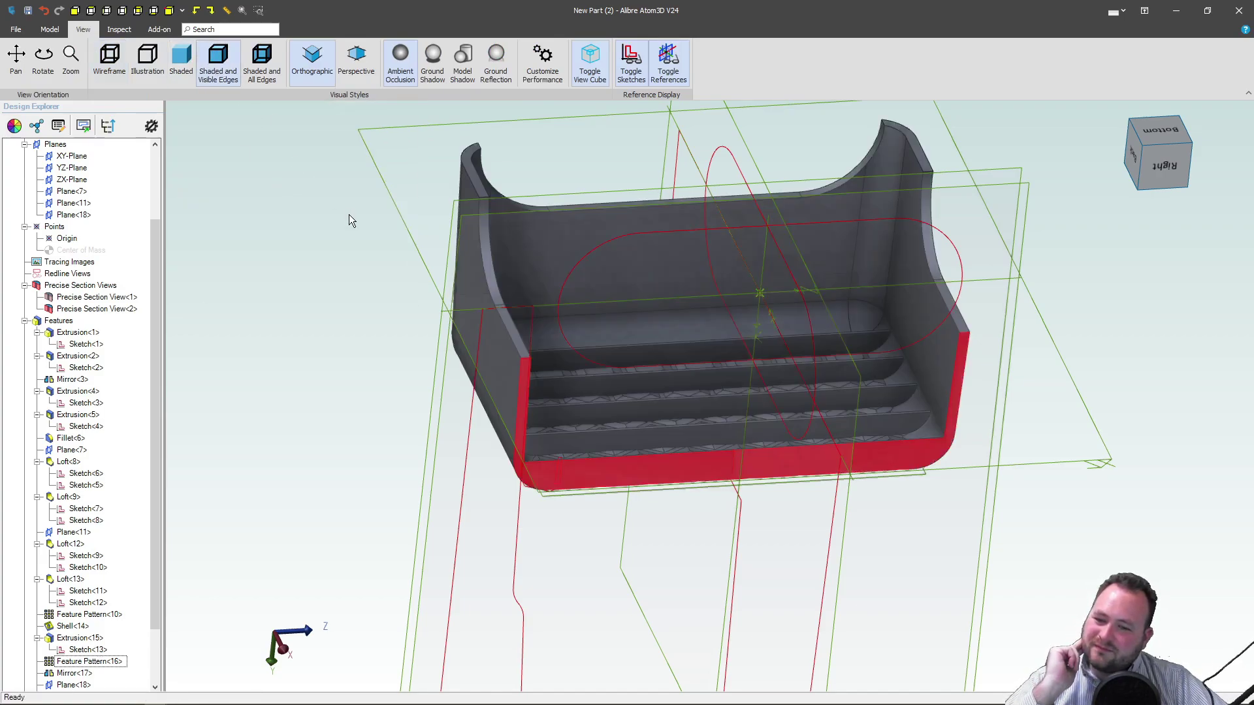
{"action": "left_click", "coordinate": [43, 28]}
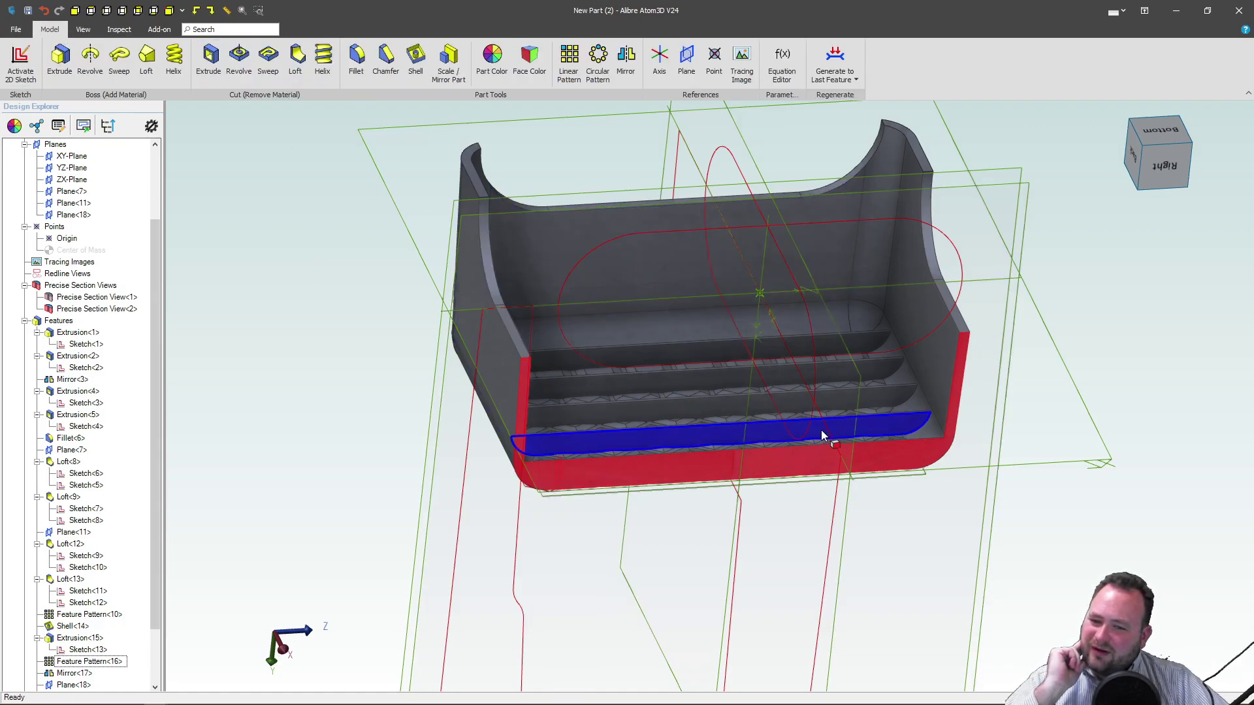
Reopen the tapered cross-rib profile sketch, Sketch<14>, for editing.
{"action": "mouse_move", "coordinate": [822, 431]}
{"action": "middle_mouse_down"}
{"action": "mouse_move", "coordinate": [797, 425]}
{"action": "mouse_move", "coordinate": [842, 420]}
{"action": "mouse_move", "coordinate": [824, 428]}
{"action": "middle_mouse_up"}
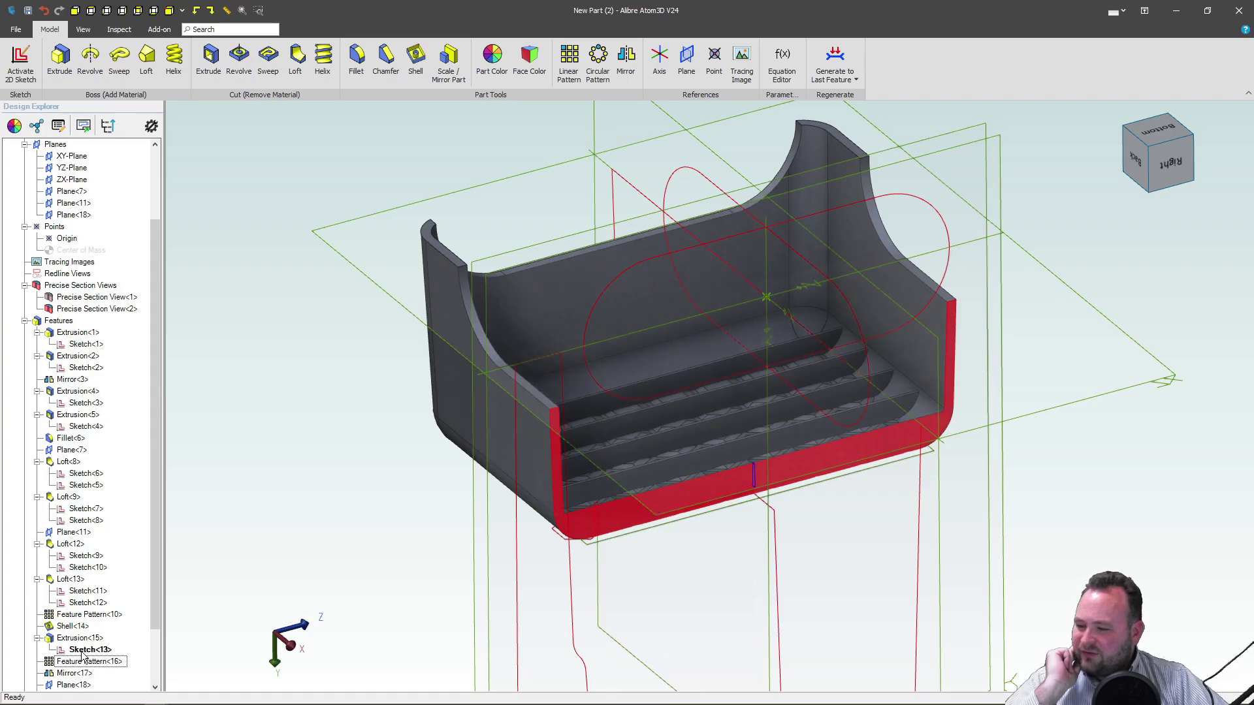
{"action": "left_click", "coordinate": [84, 651]}
{"action": "scroll", "coordinate": [72, 621], "scroll_direction": "down", "scroll_amount": 2}
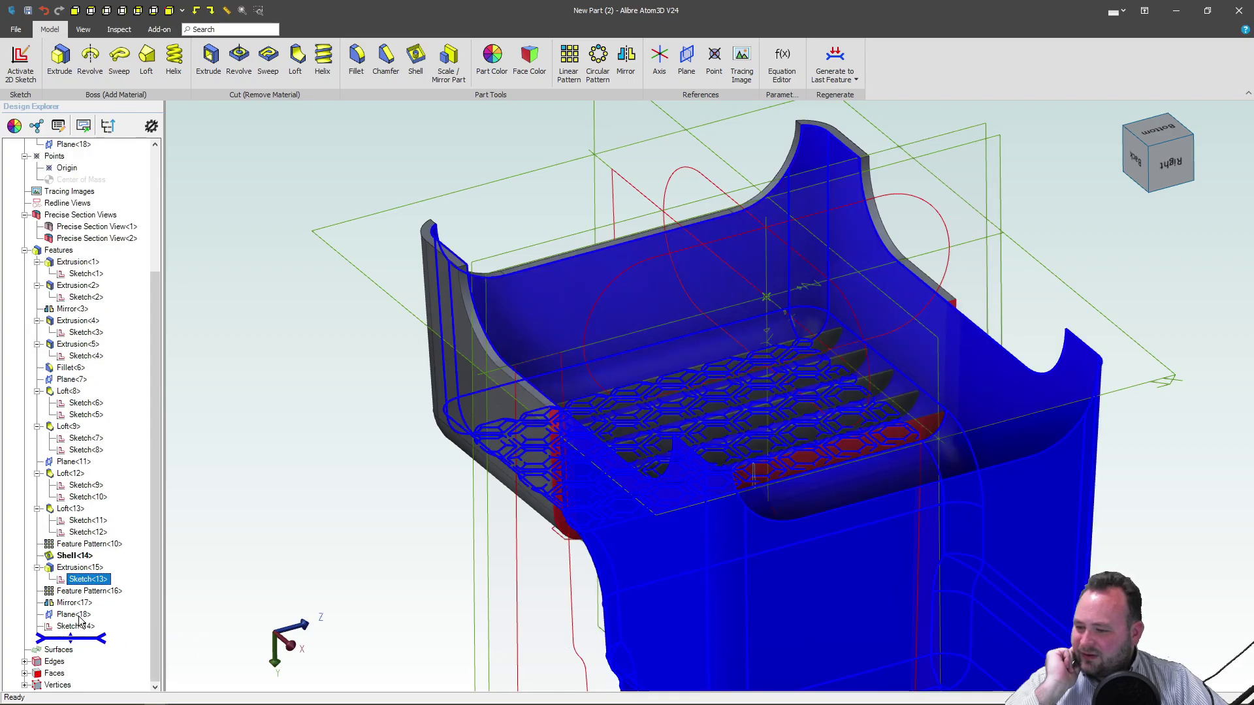
{"action": "left_click", "coordinate": [73, 625]}
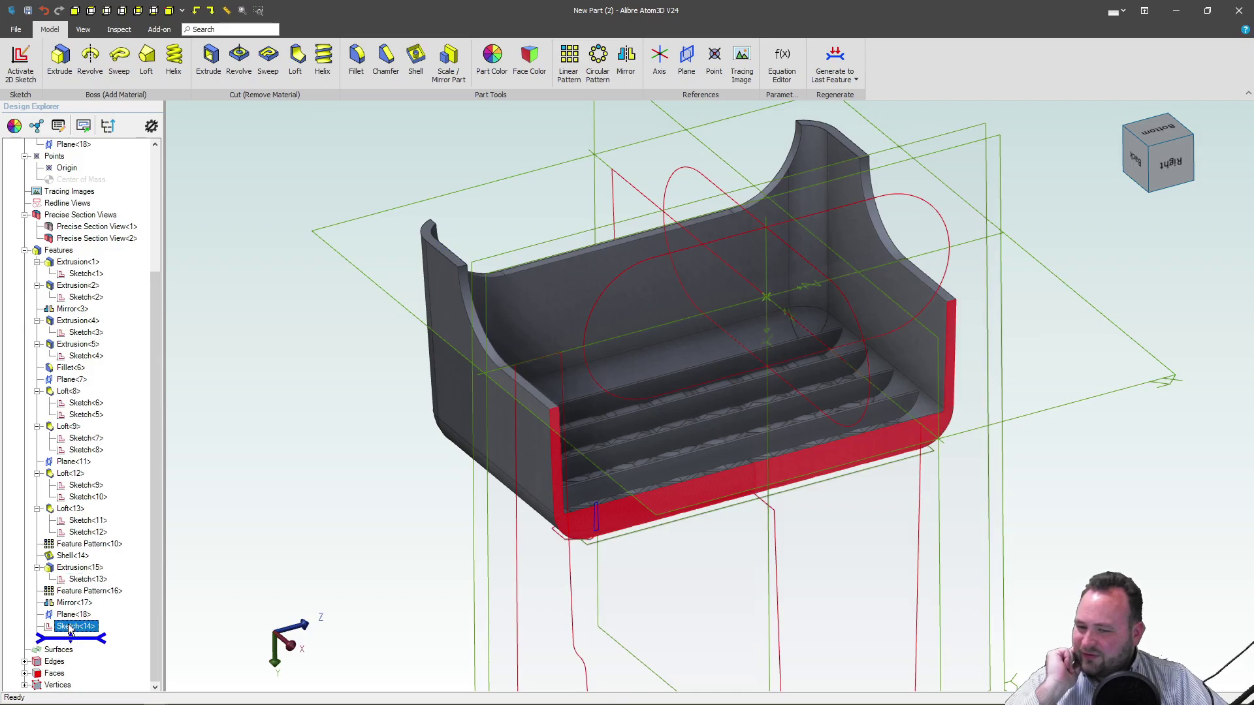
{"action": "scroll", "coordinate": [714, 563], "scroll_direction": "up", "scroll_amount": 2}
{"action": "key", "text": "F7"}
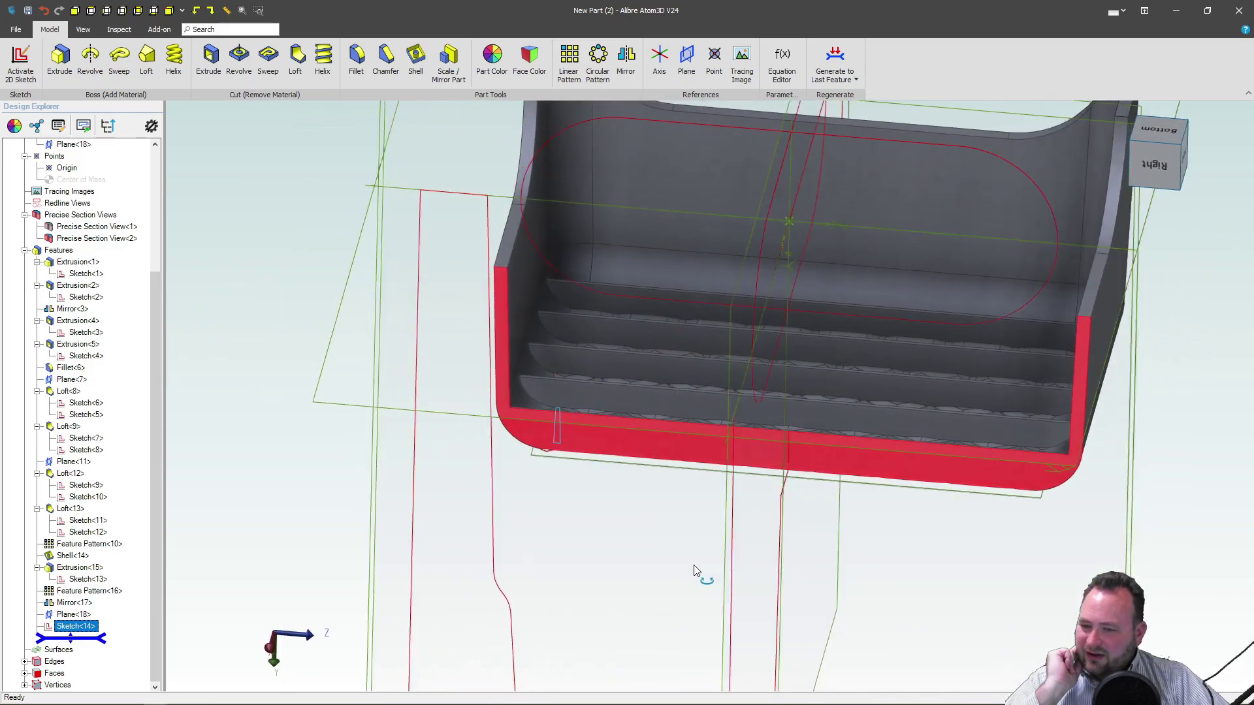
{"action": "scroll", "coordinate": [540, 405], "scroll_direction": "up", "scroll_amount": 3}
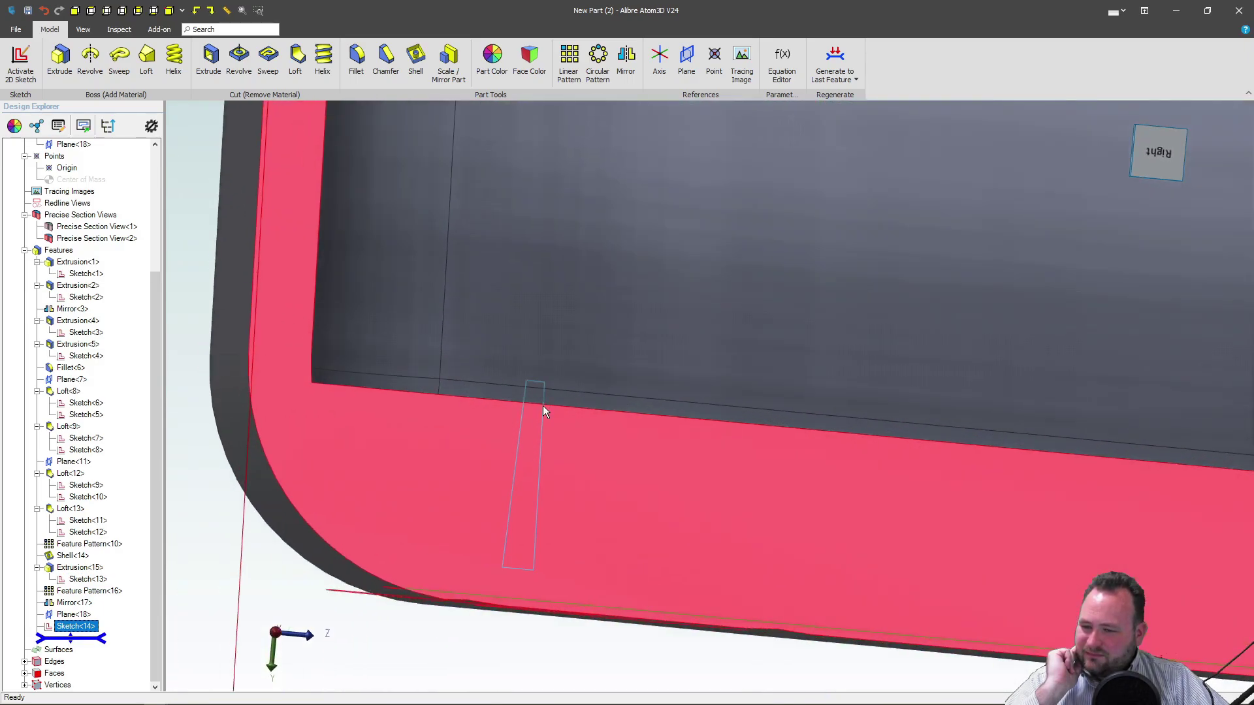
{"action": "scroll", "coordinate": [484, 401], "scroll_direction": "up", "scroll_amount": 3}
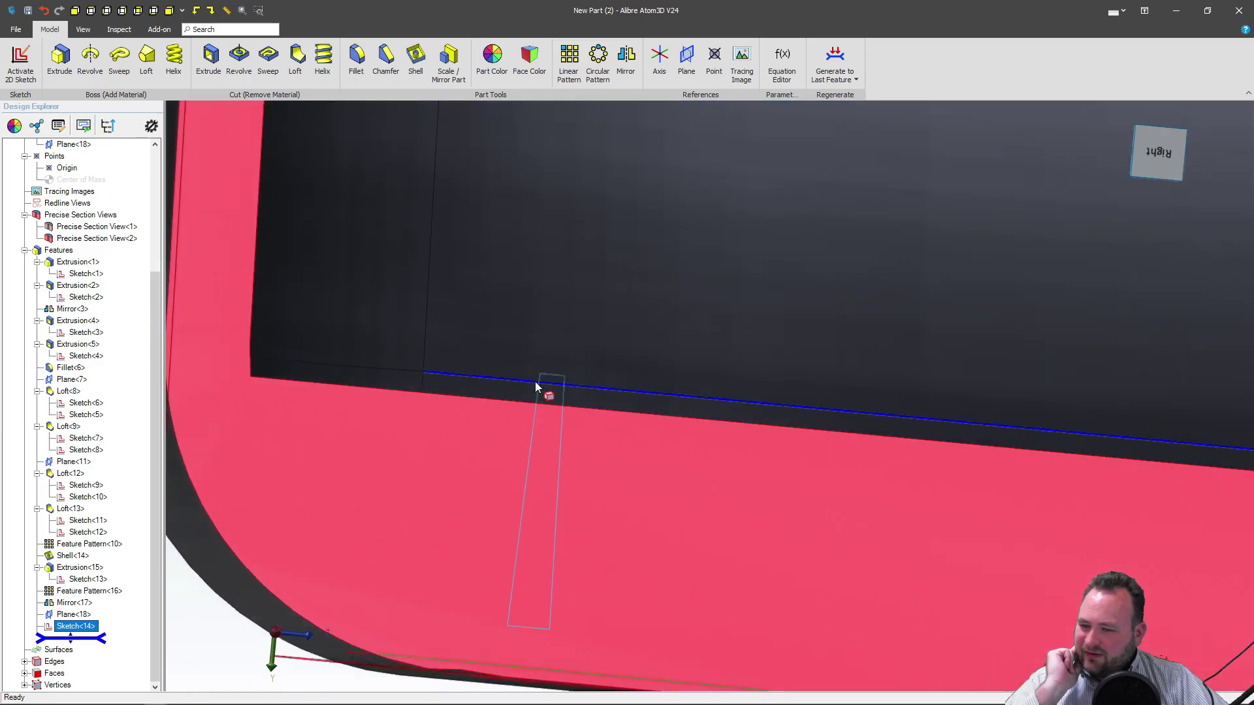
{"action": "right_click", "coordinate": [535, 382]}
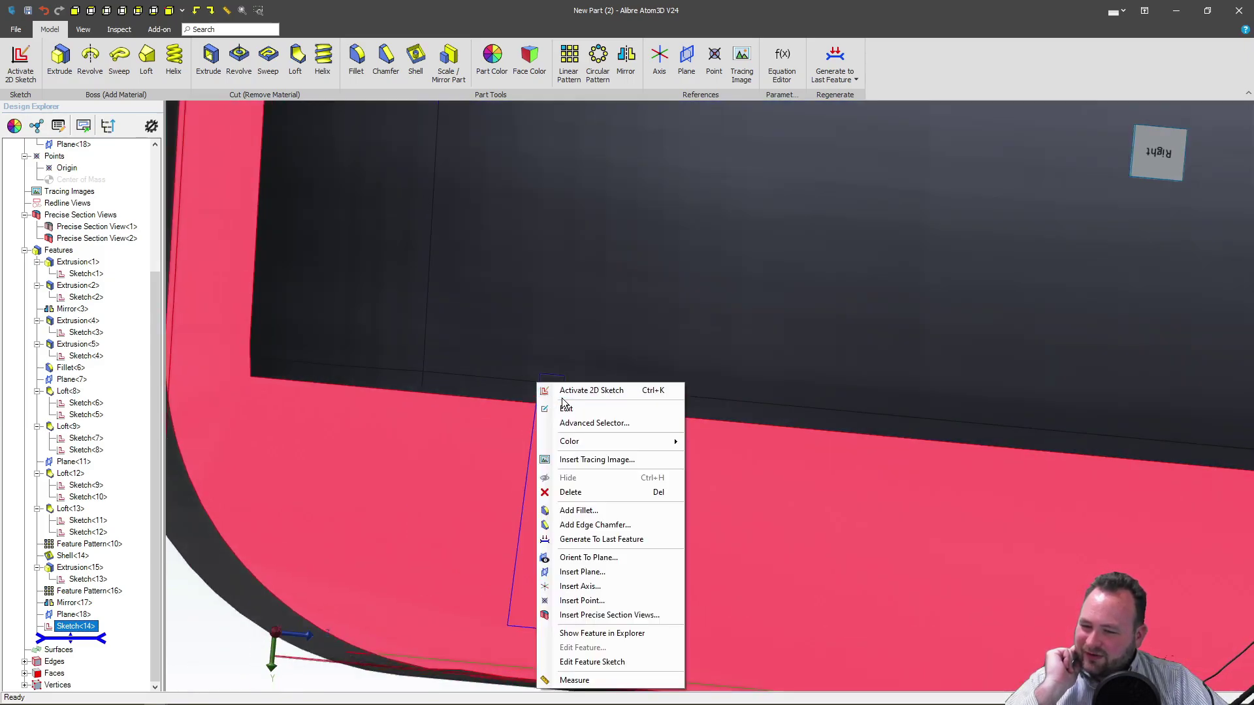
{"action": "left_click", "coordinate": [573, 392]}
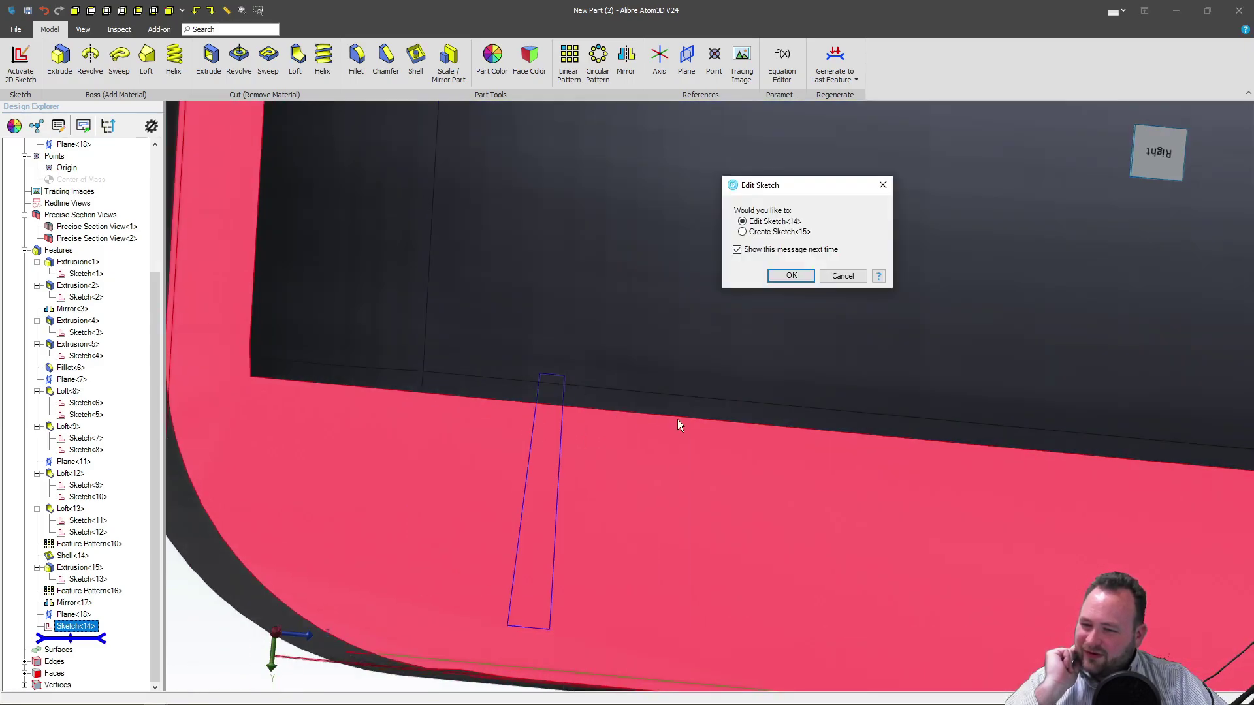
{"action": "left_click", "coordinate": [789, 272]}
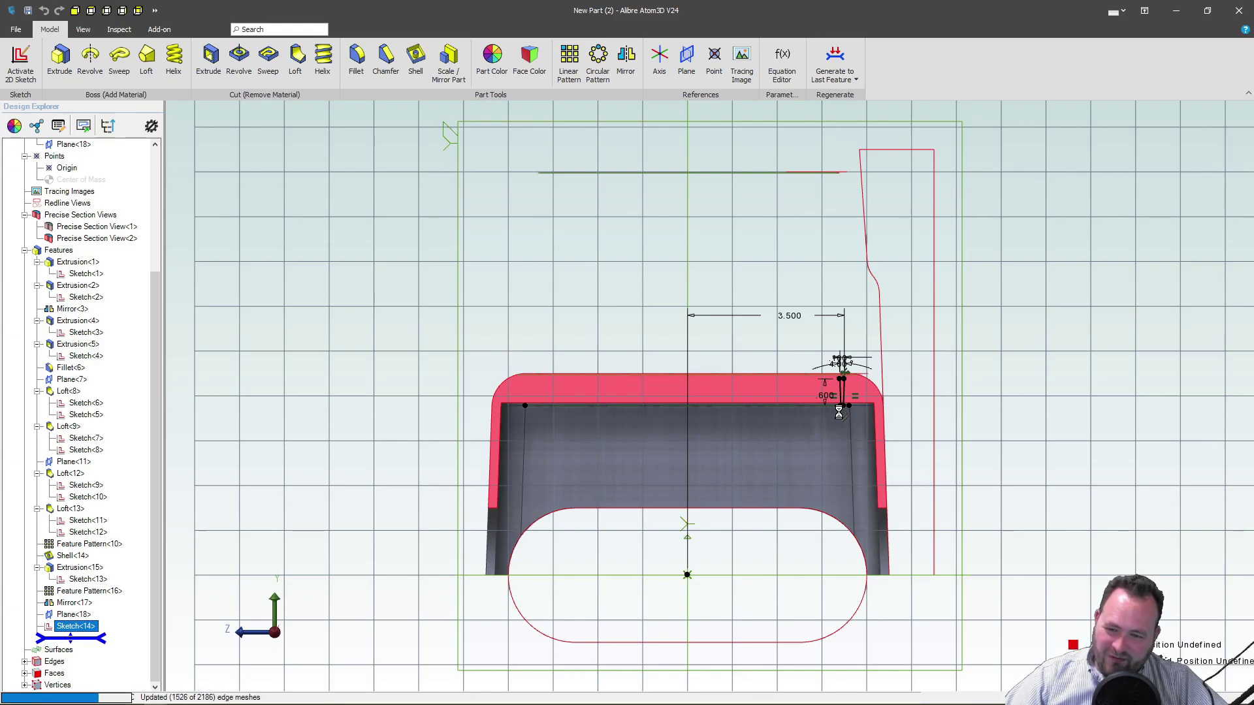
Delete the horizontal reference line that runs along the wall edge through the profile's narrow end.
{"action": "scroll", "coordinate": [839, 413], "scroll_direction": "up", "scroll_amount": 10}
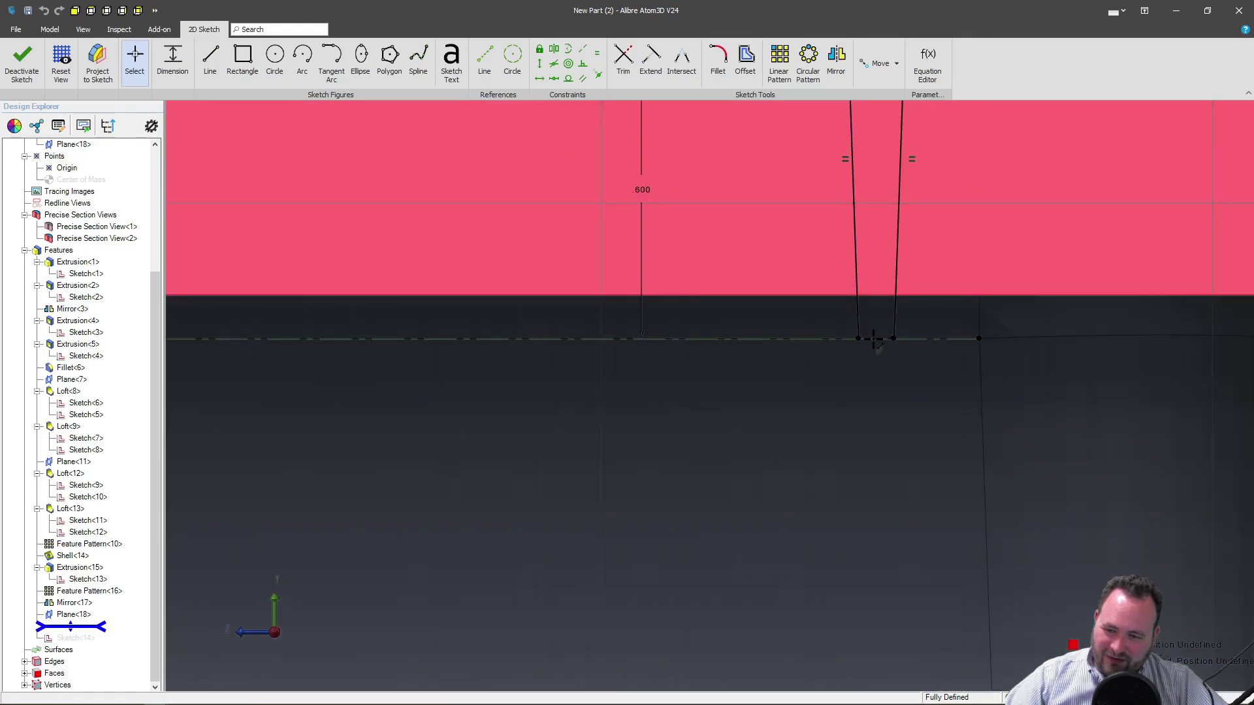
{"action": "left_click", "coordinate": [874, 339]}
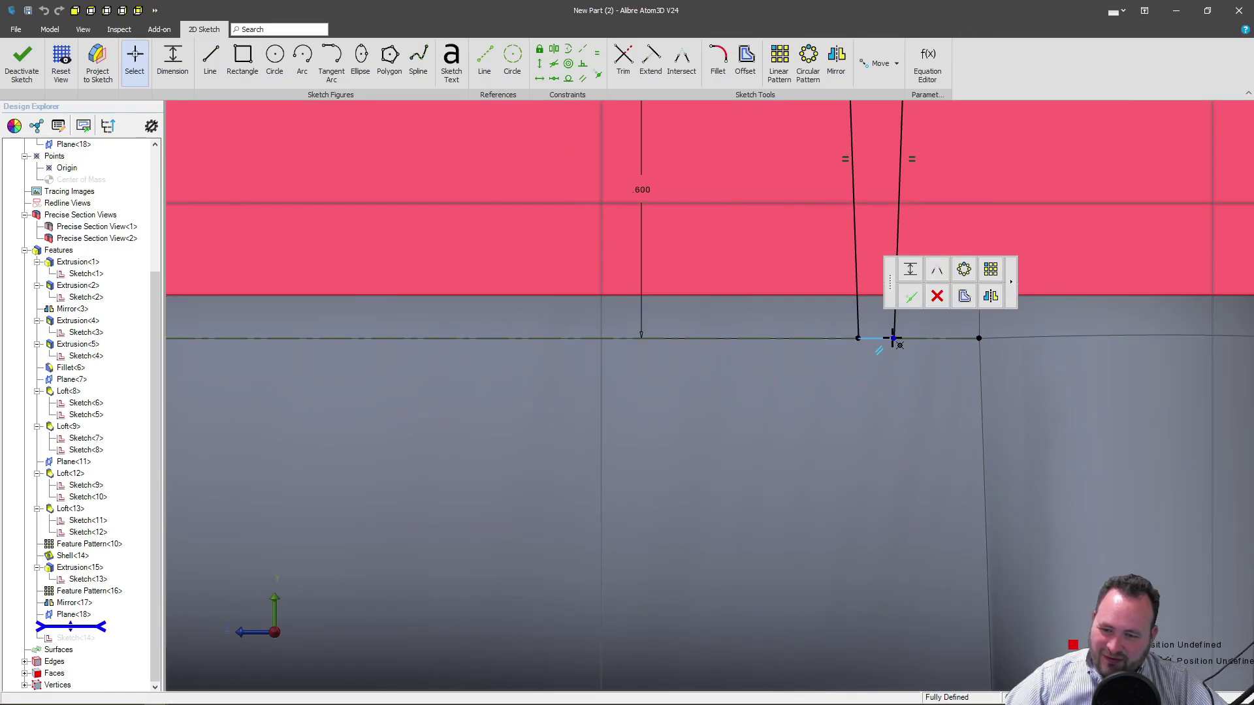
{"action": "left_click", "coordinate": [892, 339]}
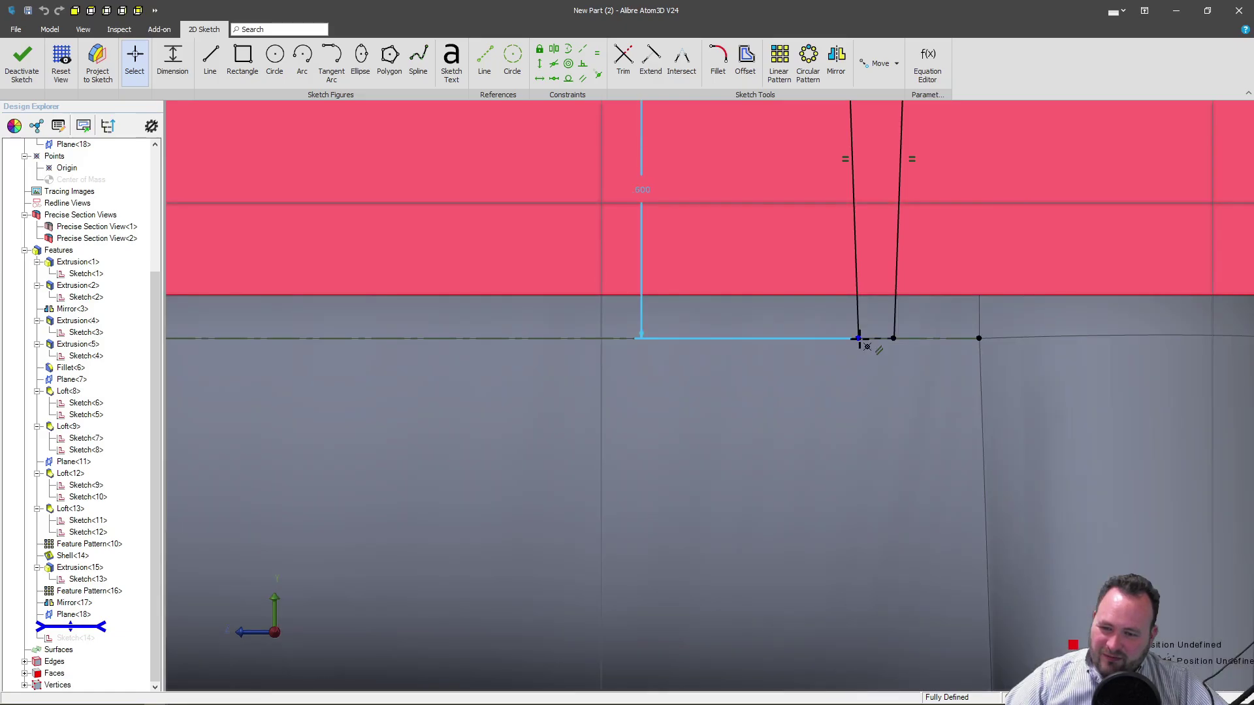
{"action": "left_click", "coordinate": [858, 339]}
{"action": "left_click", "coordinate": [529, 339]}
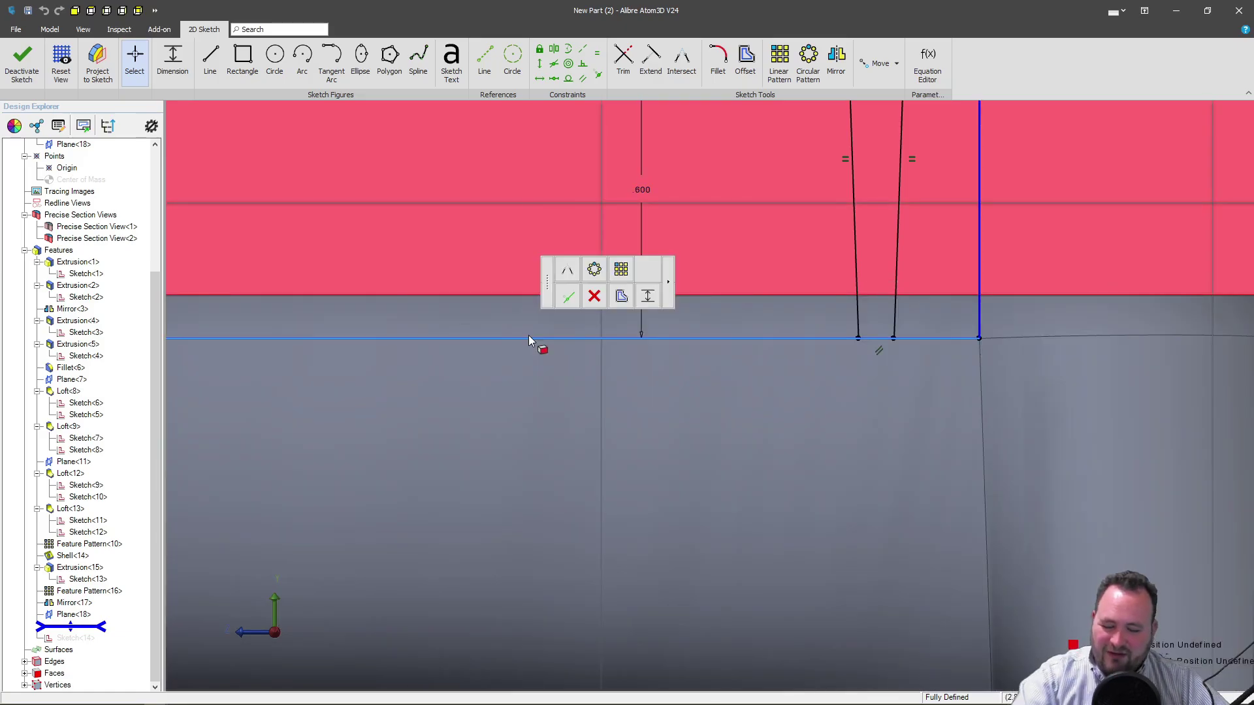
{"action": "key", "text": "Delete"}
{"action": "left_click", "coordinate": [586, 387]}
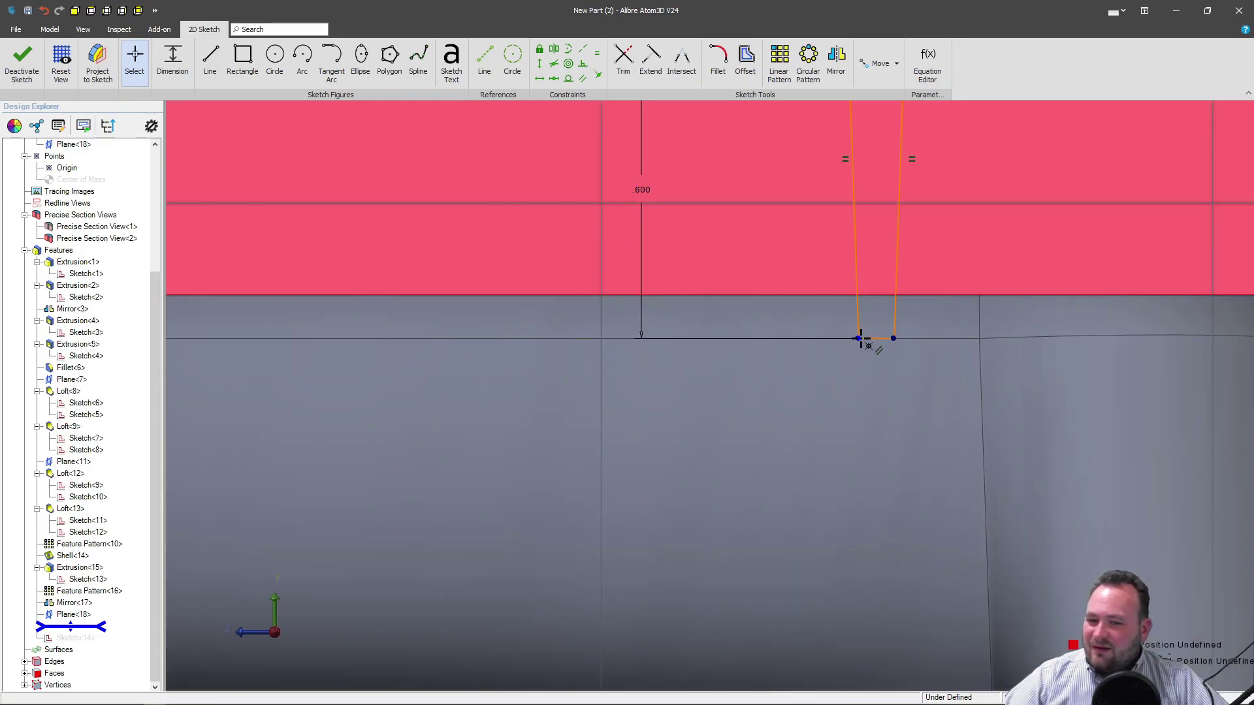
Move the profile's narrow end up close to the sectioned rib's edge and try to make its corner coincident with that edge.
{"action": "left_click_drag", "start_coordinate": [859, 339], "coordinate": [857, 307]}
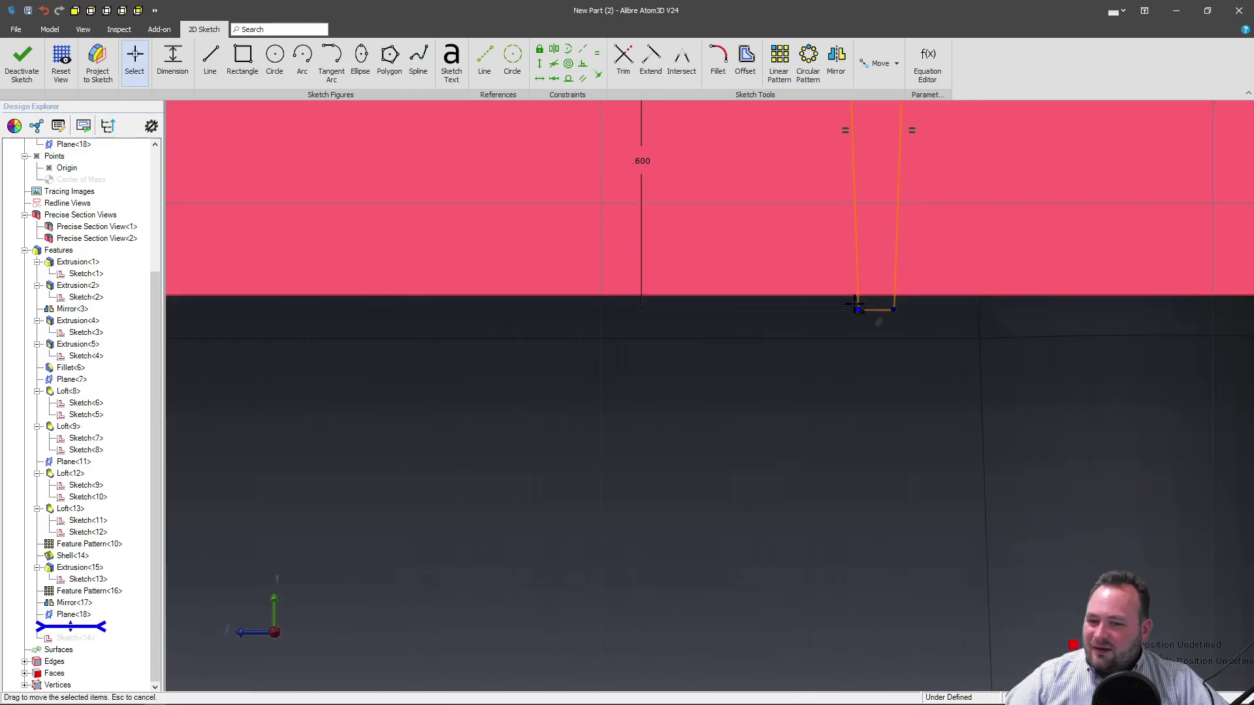
{"action": "left_click", "coordinate": [586, 73]}
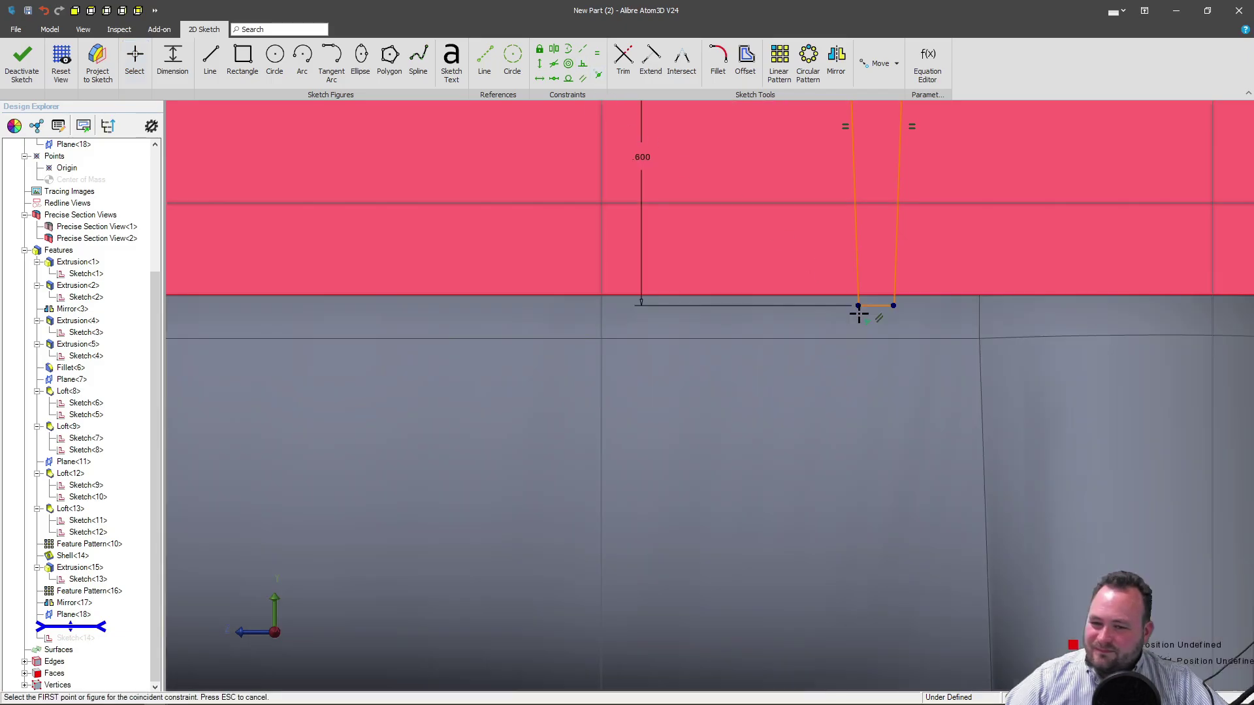
{"action": "left_click", "coordinate": [858, 306]}
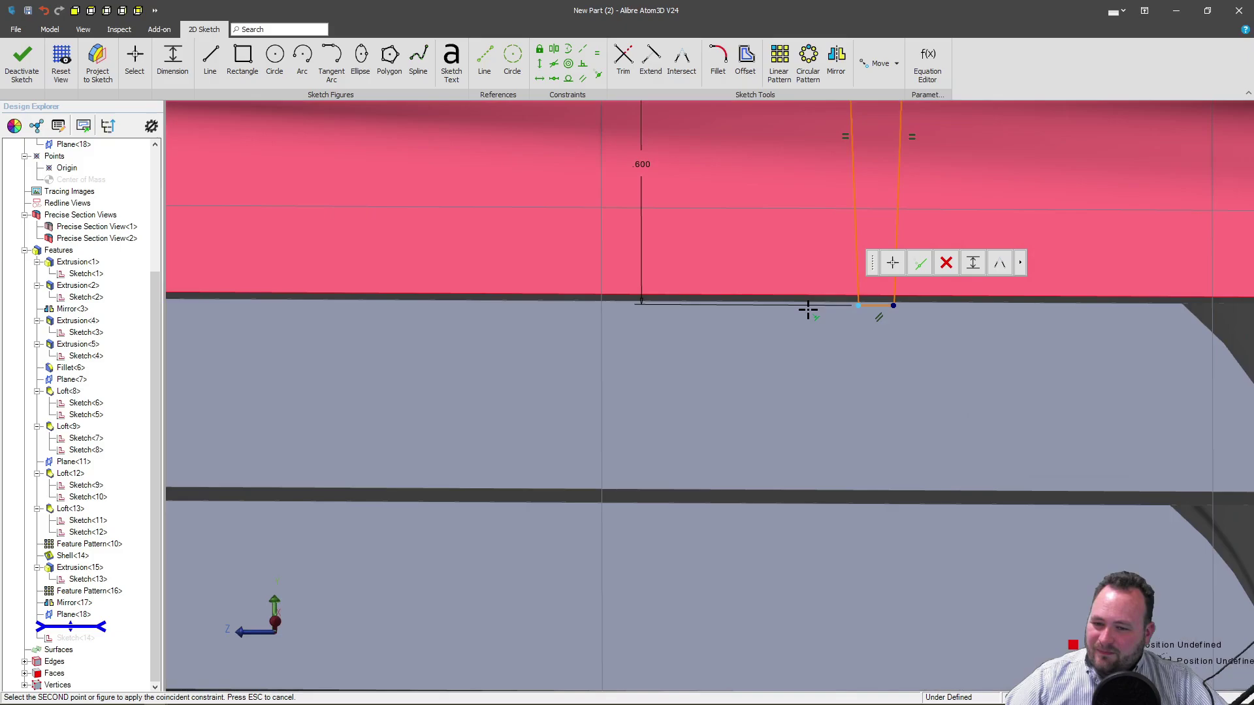
{"action": "left_click", "coordinate": [799, 298]}
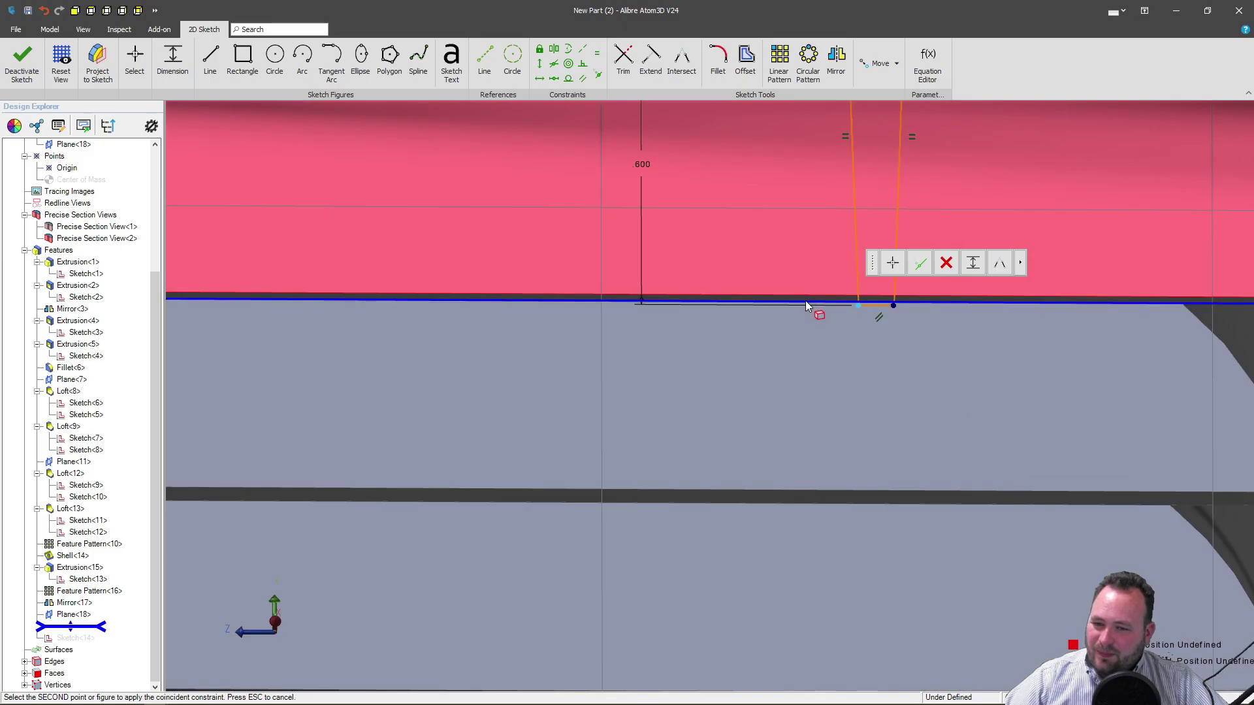
{"action": "key", "text": "Escape"}
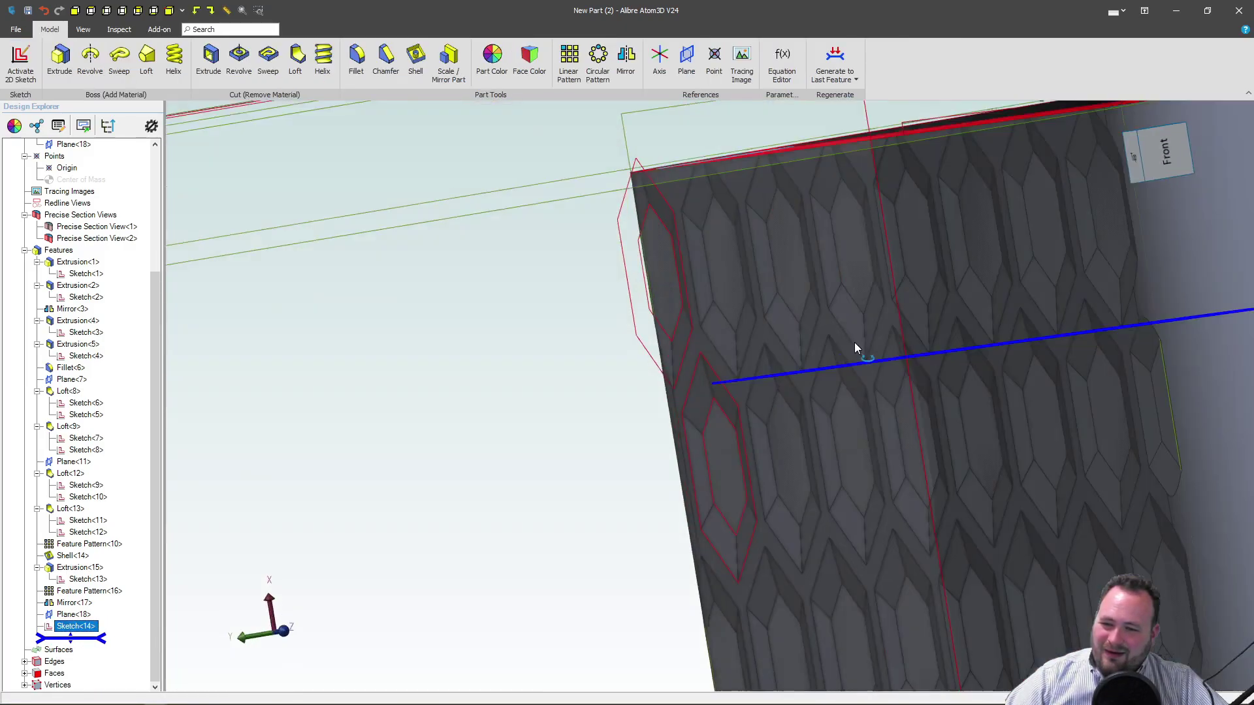
{"action": "middle_click_drag", "start_coordinate": [854, 346], "coordinate": [827, 390]}
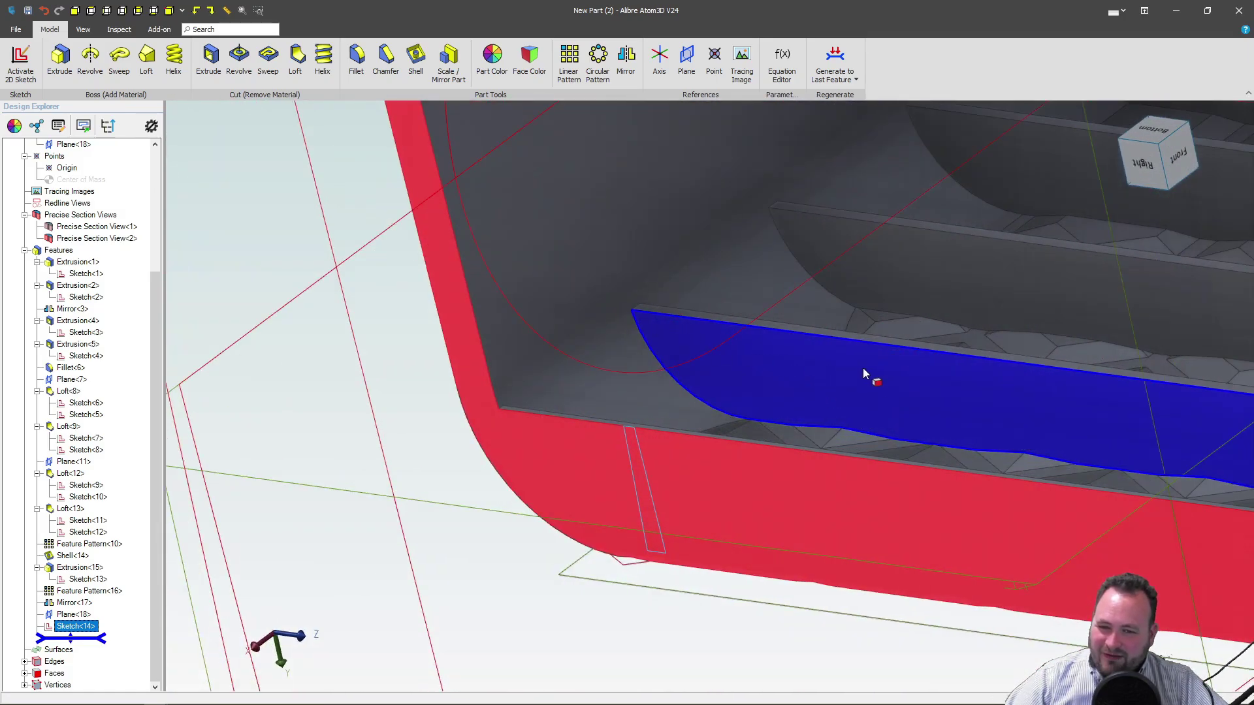
{"action": "scroll", "coordinate": [864, 367], "scroll_direction": "down", "scroll_amount": 3}
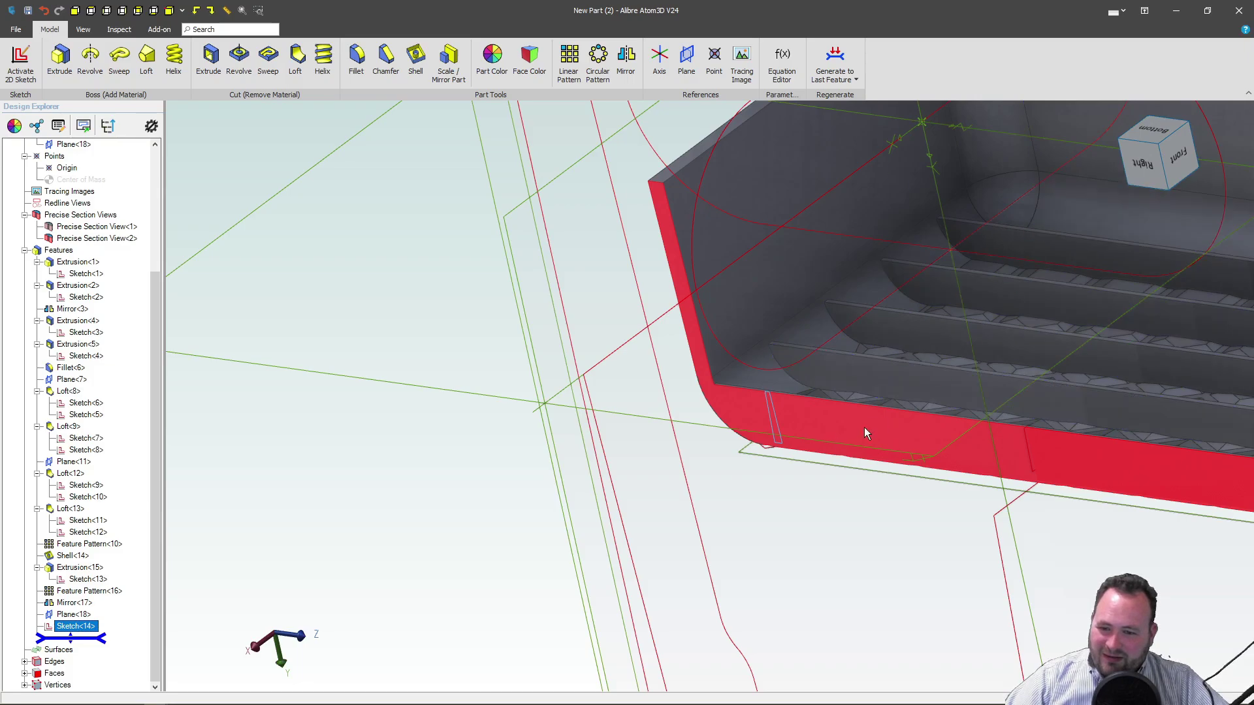
Try to extrude Sketch<14> as a boss with the To Next type in the reversed direction across the ribs.
{"action": "scroll", "coordinate": [768, 409], "scroll_direction": "up", "scroll_amount": 3}
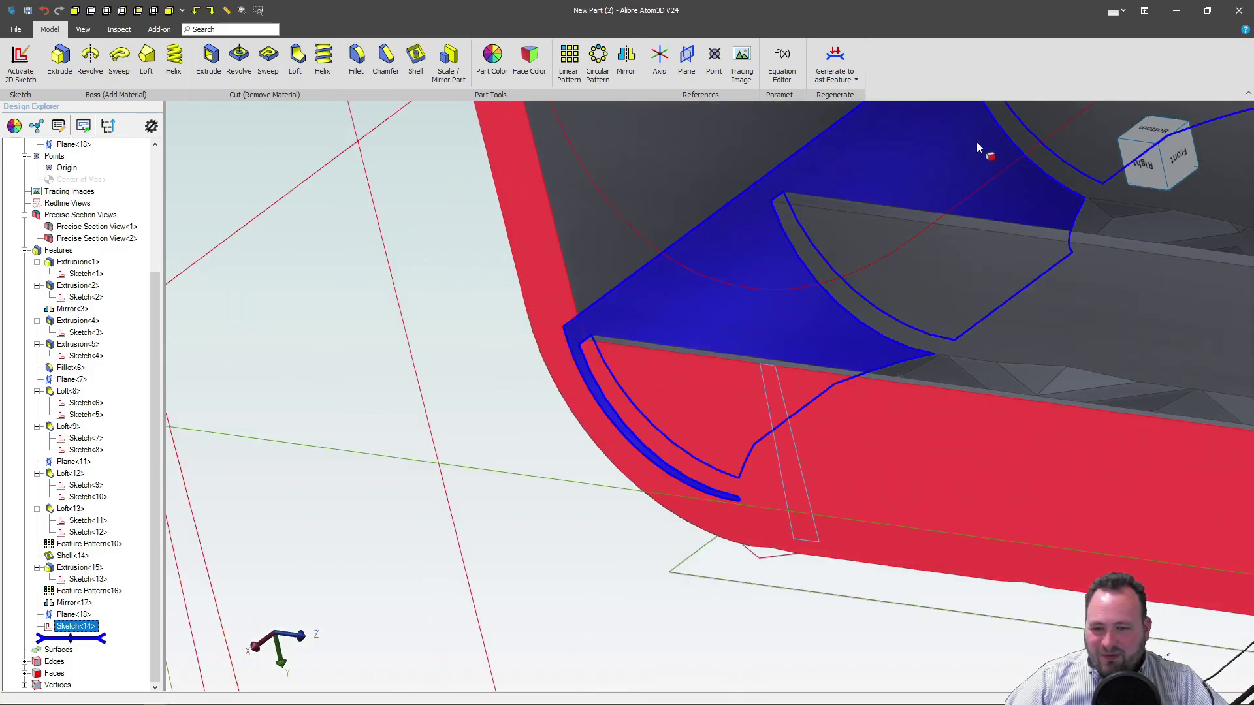
{"action": "scroll", "coordinate": [842, 385], "scroll_direction": "down", "scroll_amount": 3}
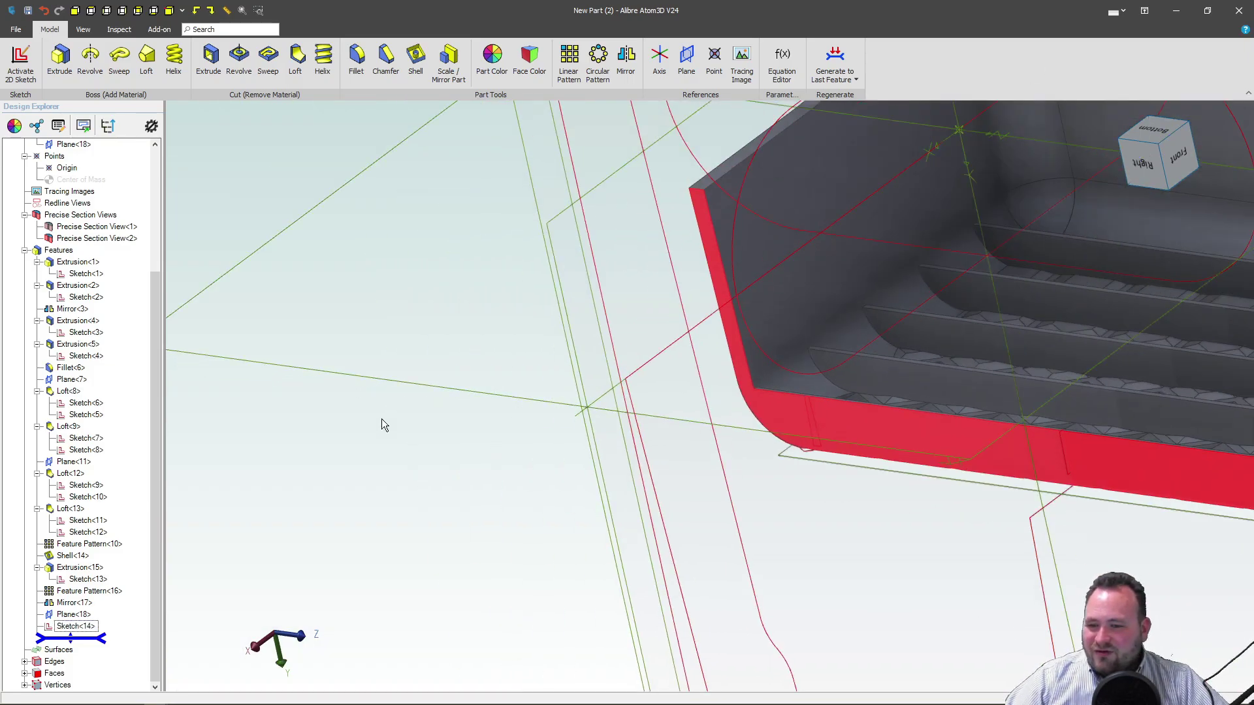
{"action": "left_click", "coordinate": [72, 630]}
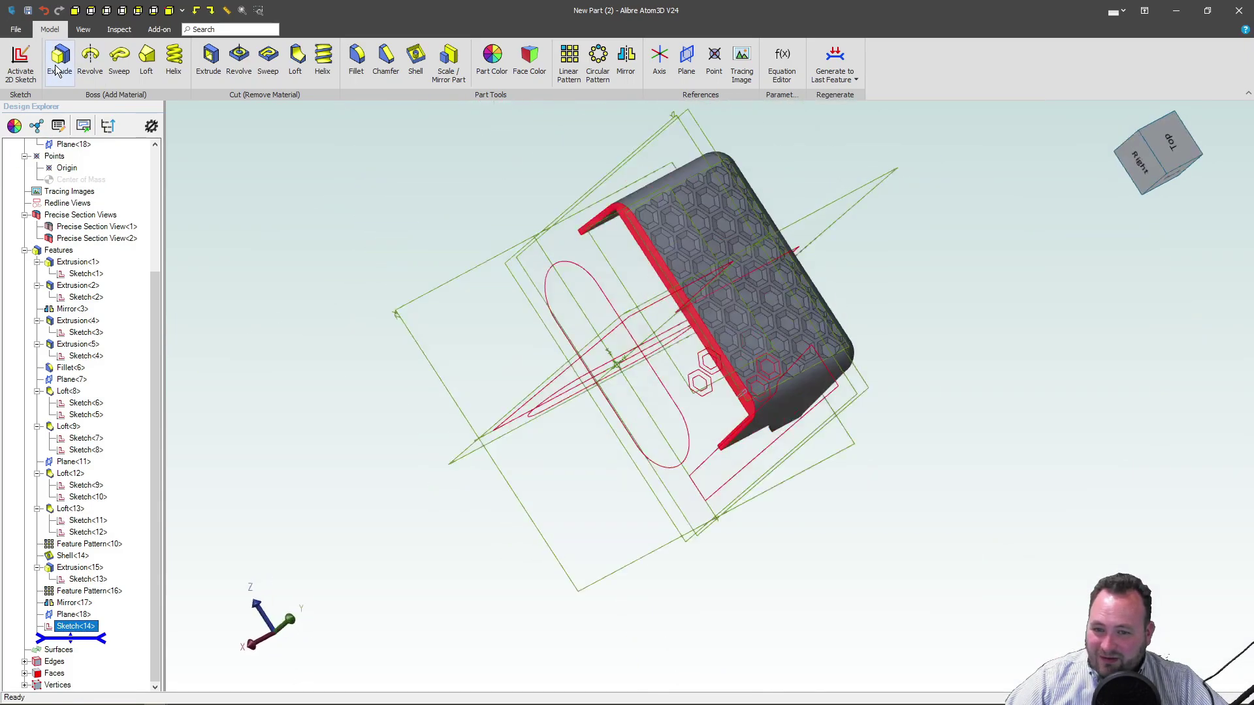
{"action": "left_click", "coordinate": [58, 65]}
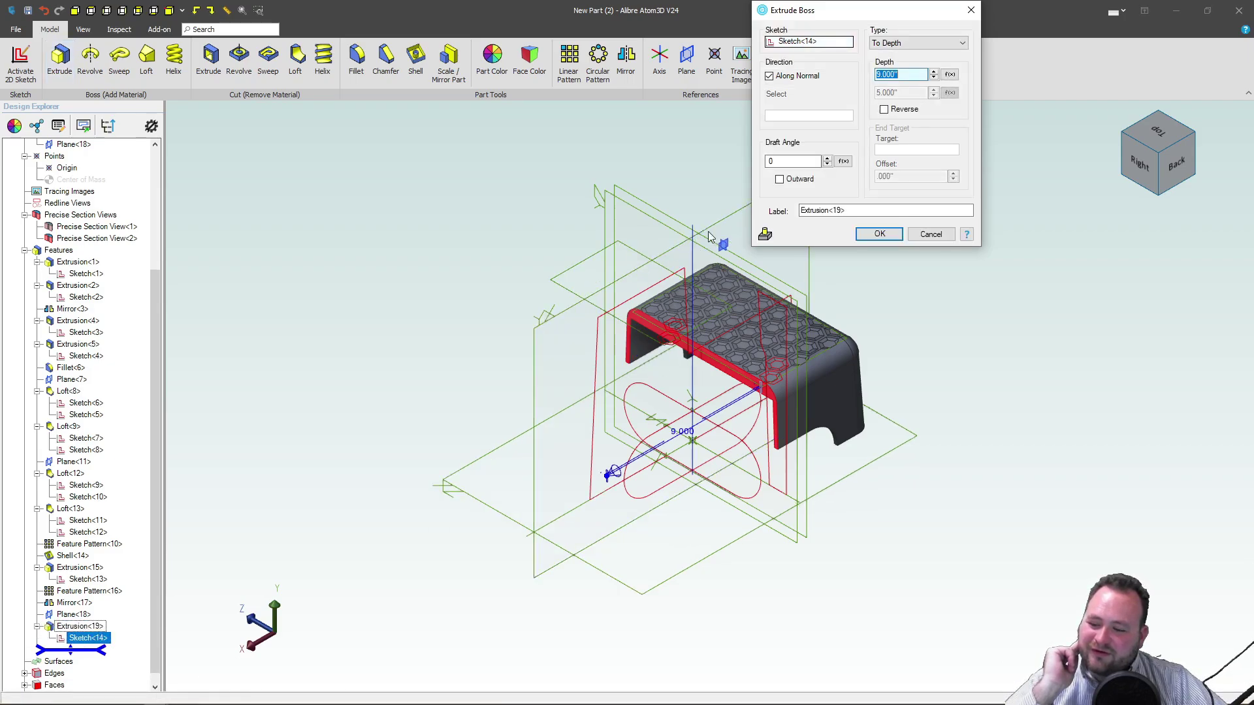
{"action": "left_click", "coordinate": [923, 43]}
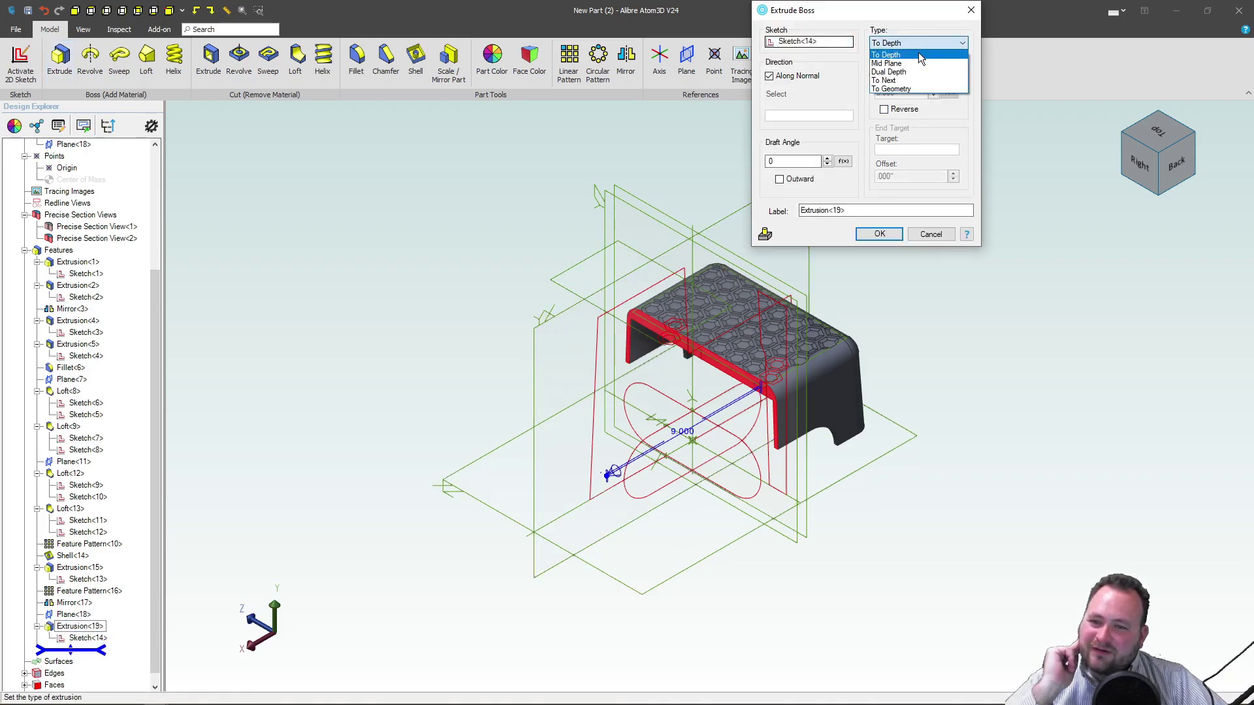
{"action": "left_click", "coordinate": [906, 84]}
{"action": "key", "text": "Tab"}
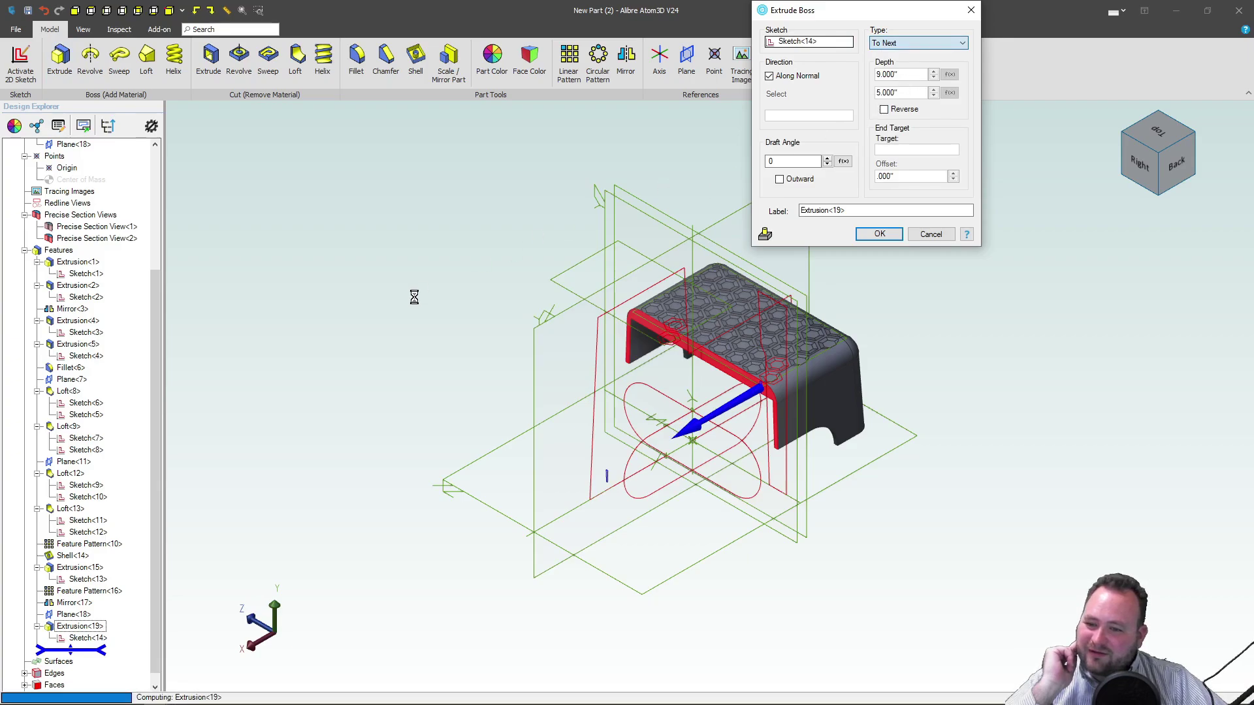
{"action": "left_click", "coordinate": [884, 110]}
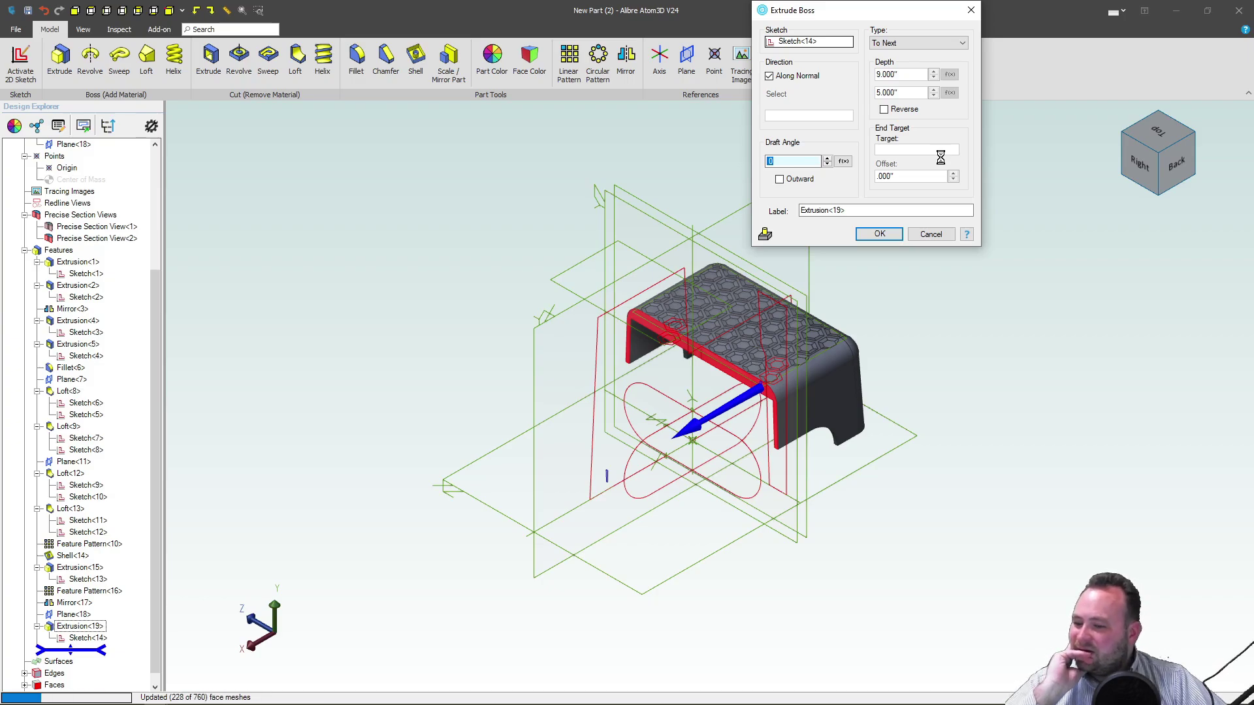
{"action": "left_click", "coordinate": [763, 386]}
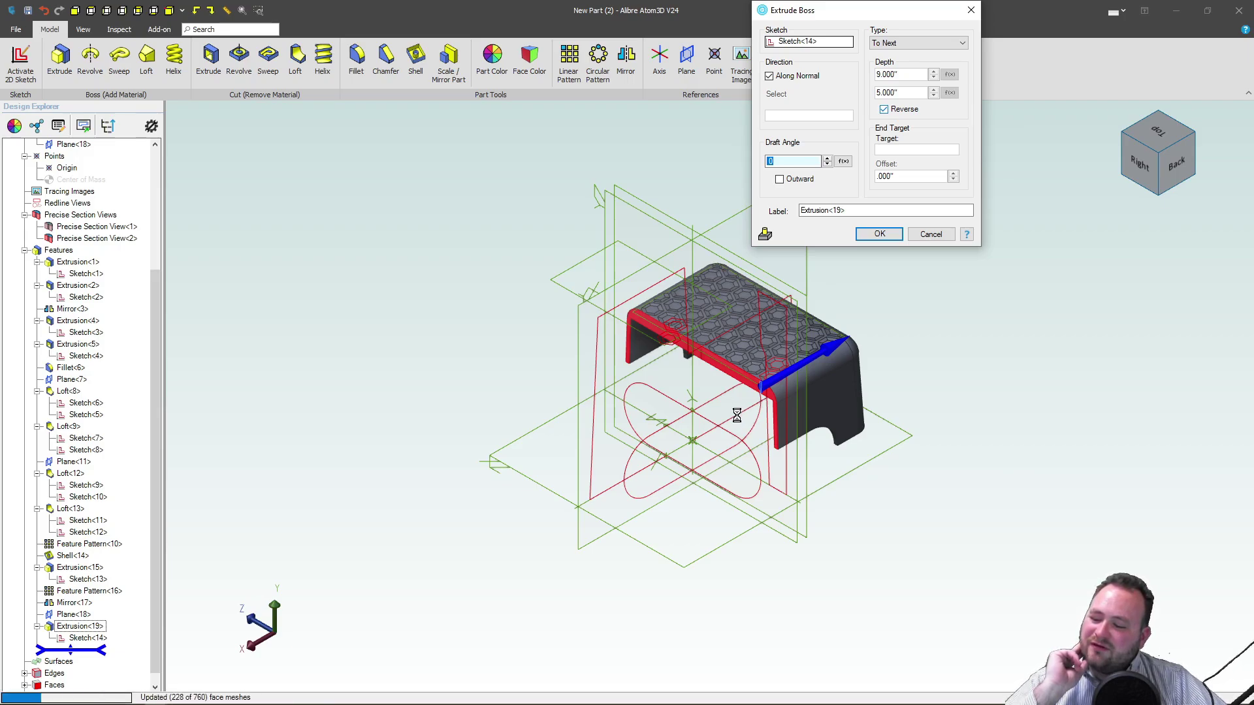
{"action": "left_click", "coordinate": [761, 387]}
{"action": "middle_click_drag", "start_coordinate": [546, 350], "coordinate": [640, 307]}
{"action": "left_click", "coordinate": [884, 110]}
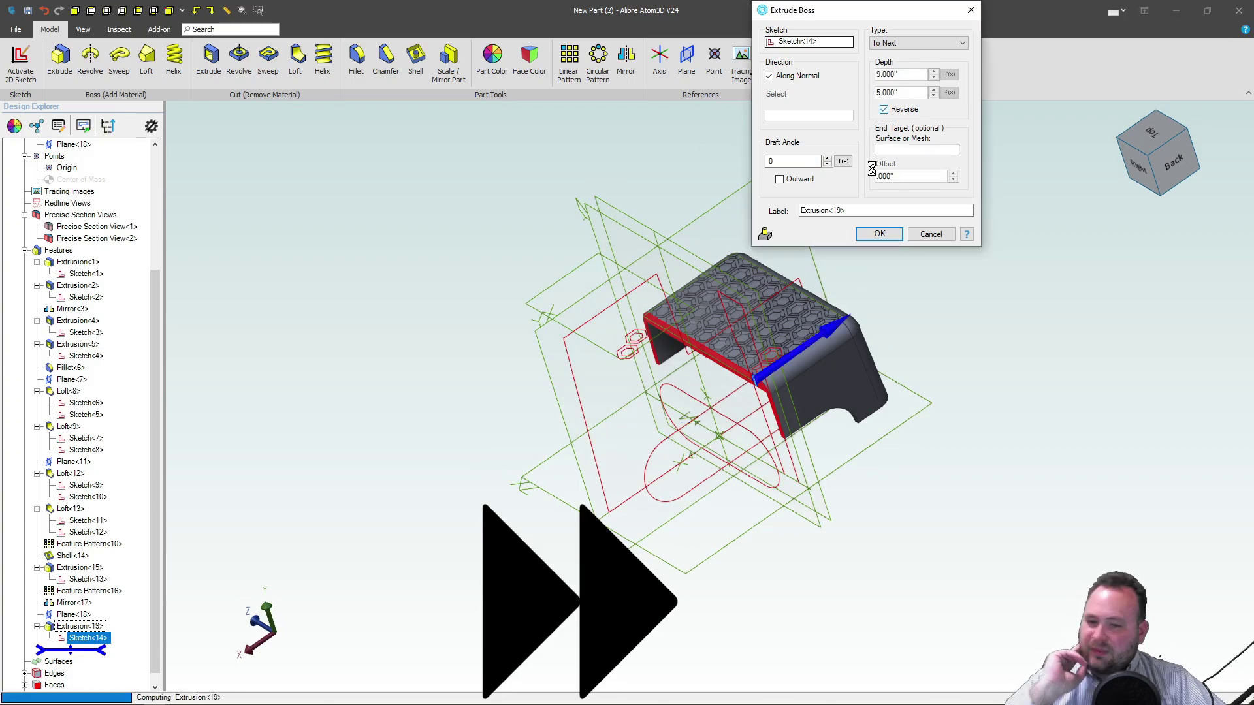
{"action": "middle_click_drag", "start_coordinate": [848, 284], "coordinate": [810, 288]}
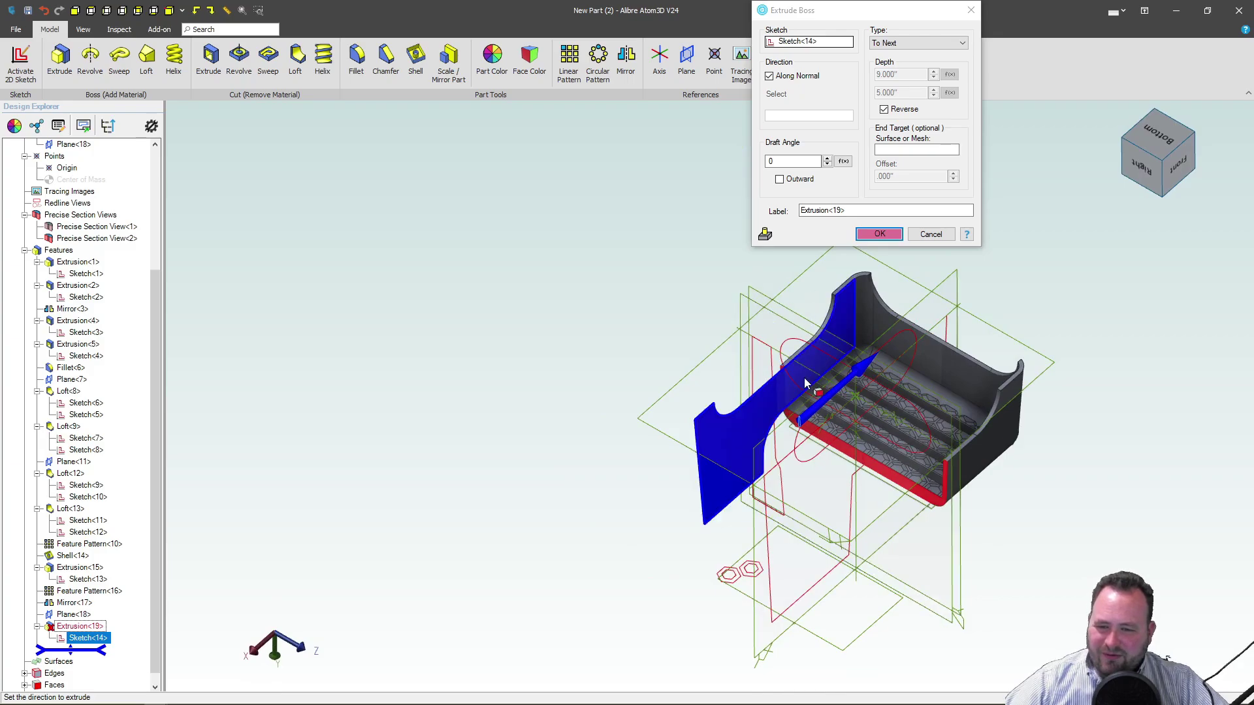
Try the Sketch<14> boss extrusion as To Geometry, targeting the stool's far inner wall face, and discard it.
{"action": "scroll", "coordinate": [860, 377], "scroll_direction": "up", "scroll_amount": 8}
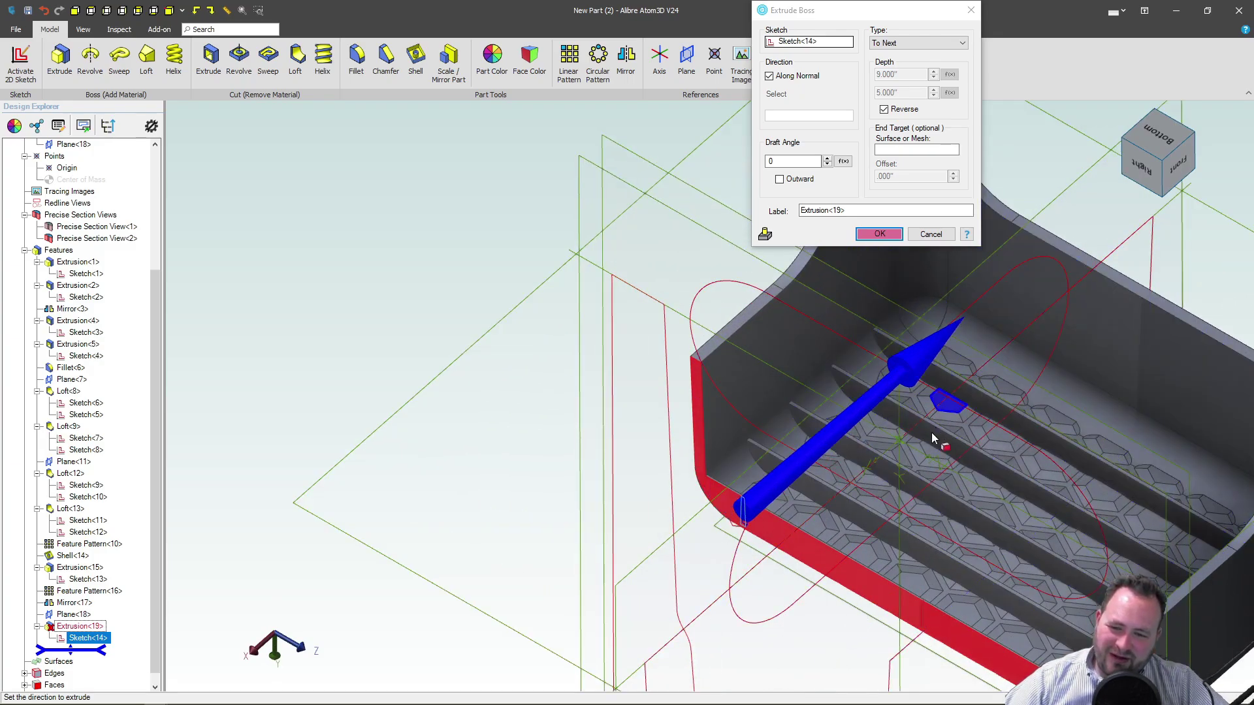
{"action": "left_click", "coordinate": [935, 46]}
{"action": "left_click", "coordinate": [906, 89]}
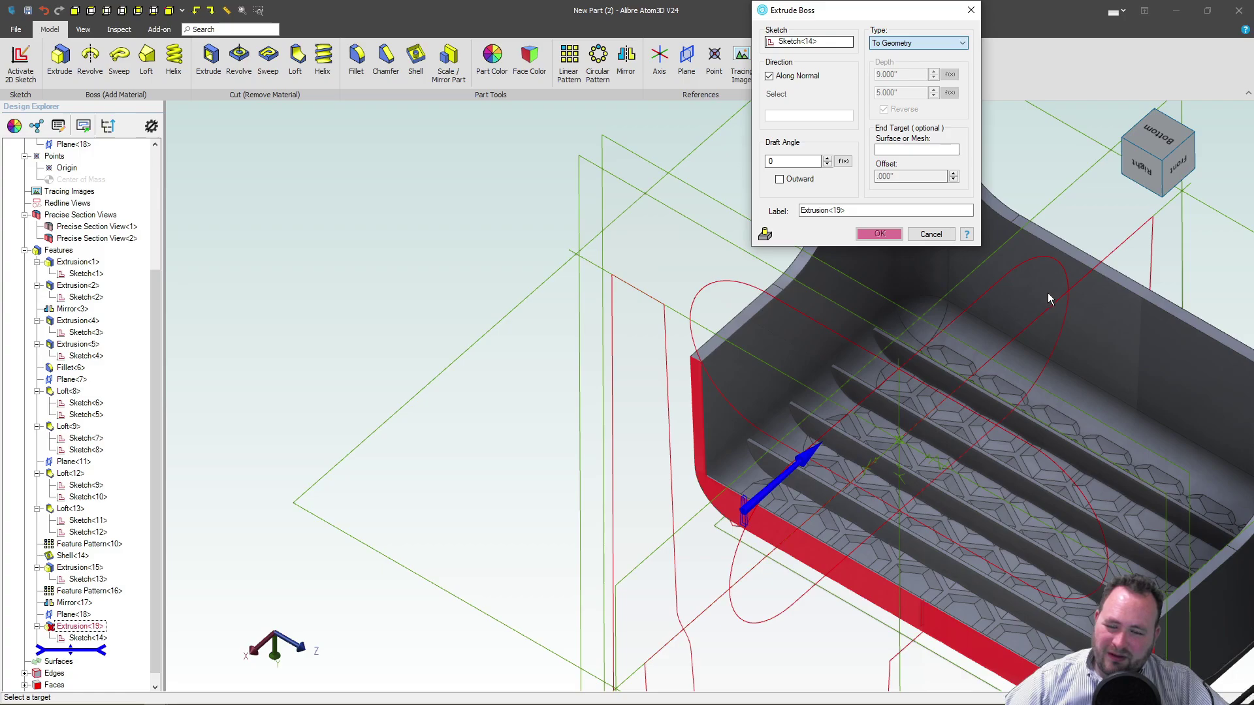
{"action": "left_click", "coordinate": [1049, 295]}
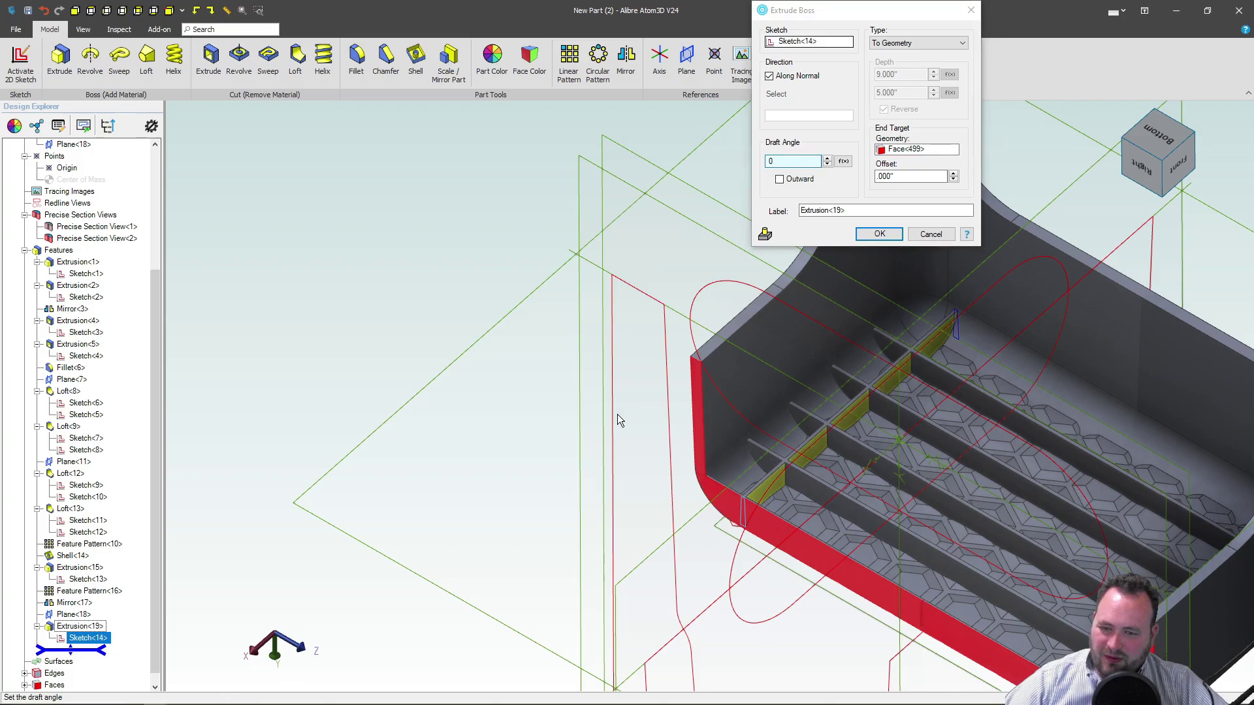
{"action": "mouse_move", "coordinate": [617, 414]}
{"action": "middle_mouse_down"}
{"action": "mouse_move", "coordinate": [575, 416]}
{"action": "mouse_move", "coordinate": [630, 406]}
{"action": "mouse_move", "coordinate": [618, 401]}
{"action": "middle_mouse_up"}
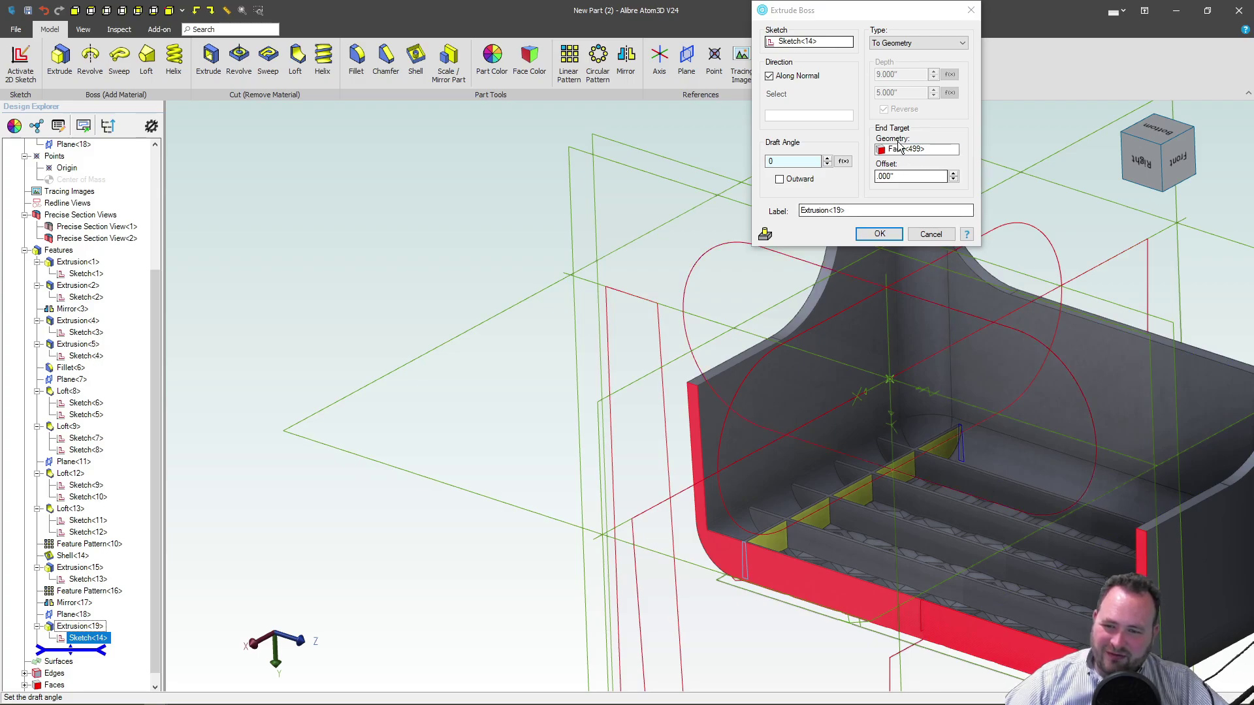
{"action": "left_click", "coordinate": [904, 44]}
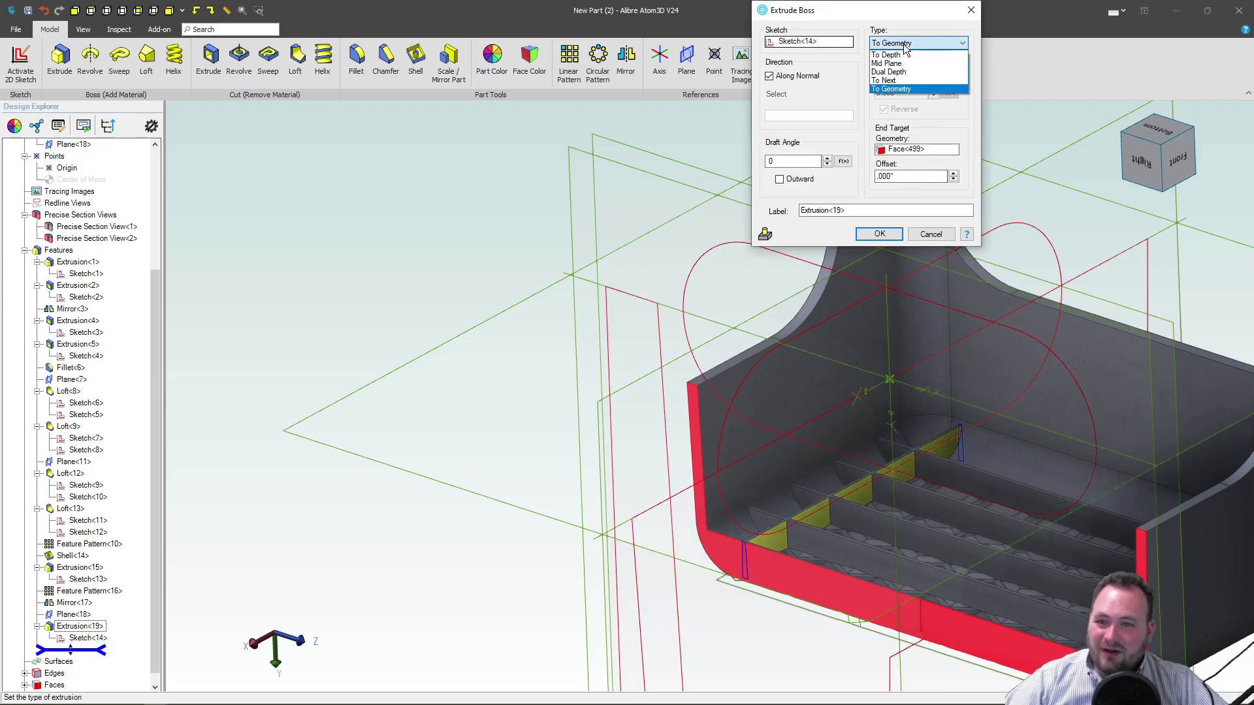
{"action": "key", "text": "Return"}
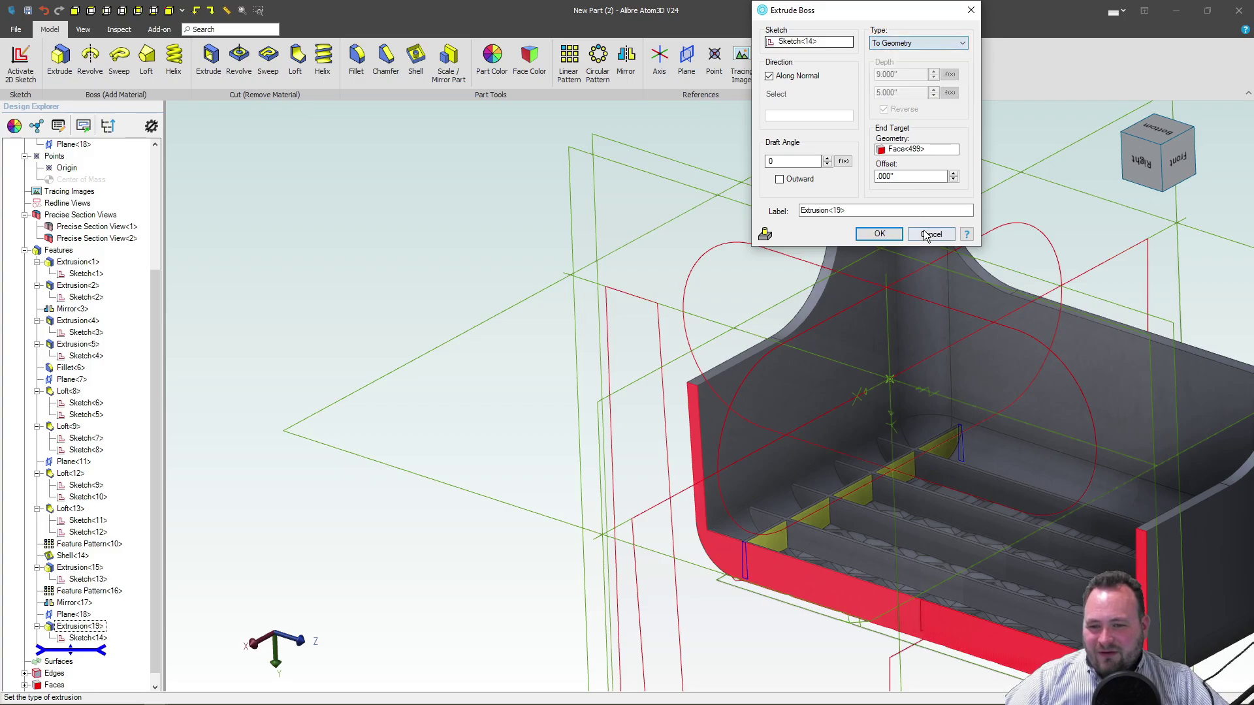
{"action": "key", "text": "Return"}
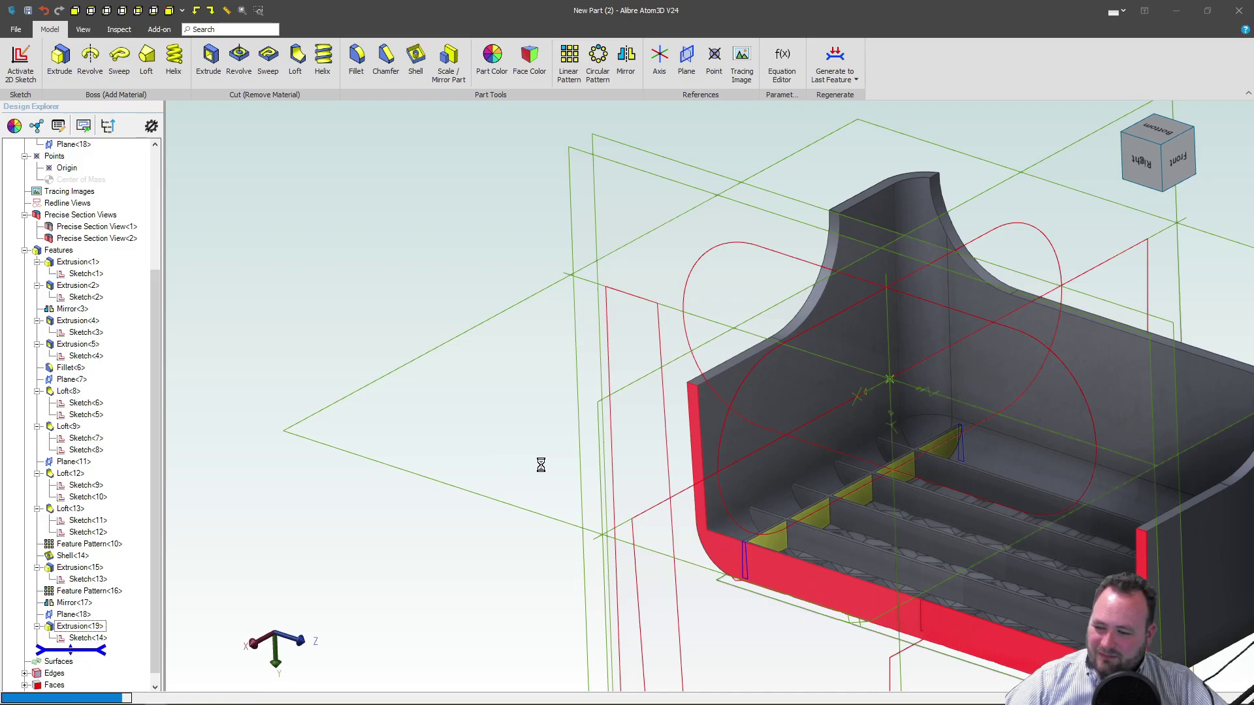
{"action": "key", "text": "ctrl+z"}
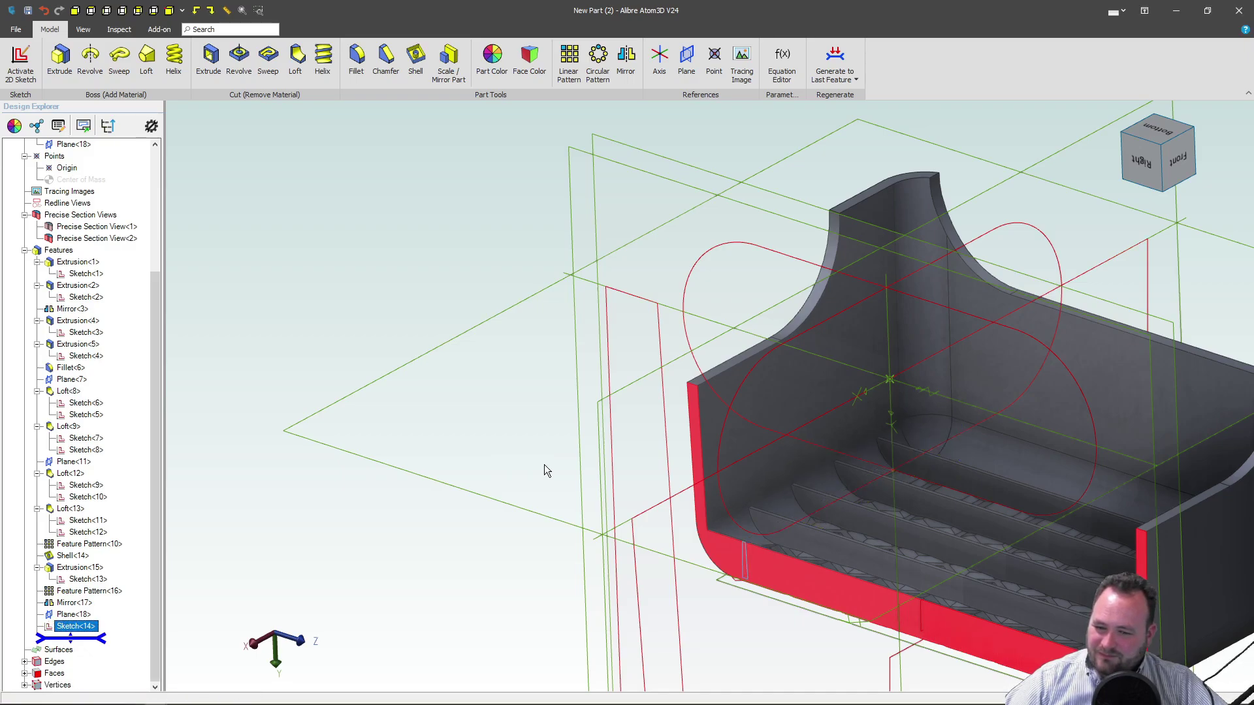
Extrude a cut from Sketch<14> to a depth of 4.4" in the reversed direction, crossing all the underside ribs.
{"action": "left_click", "coordinate": [208, 62]}
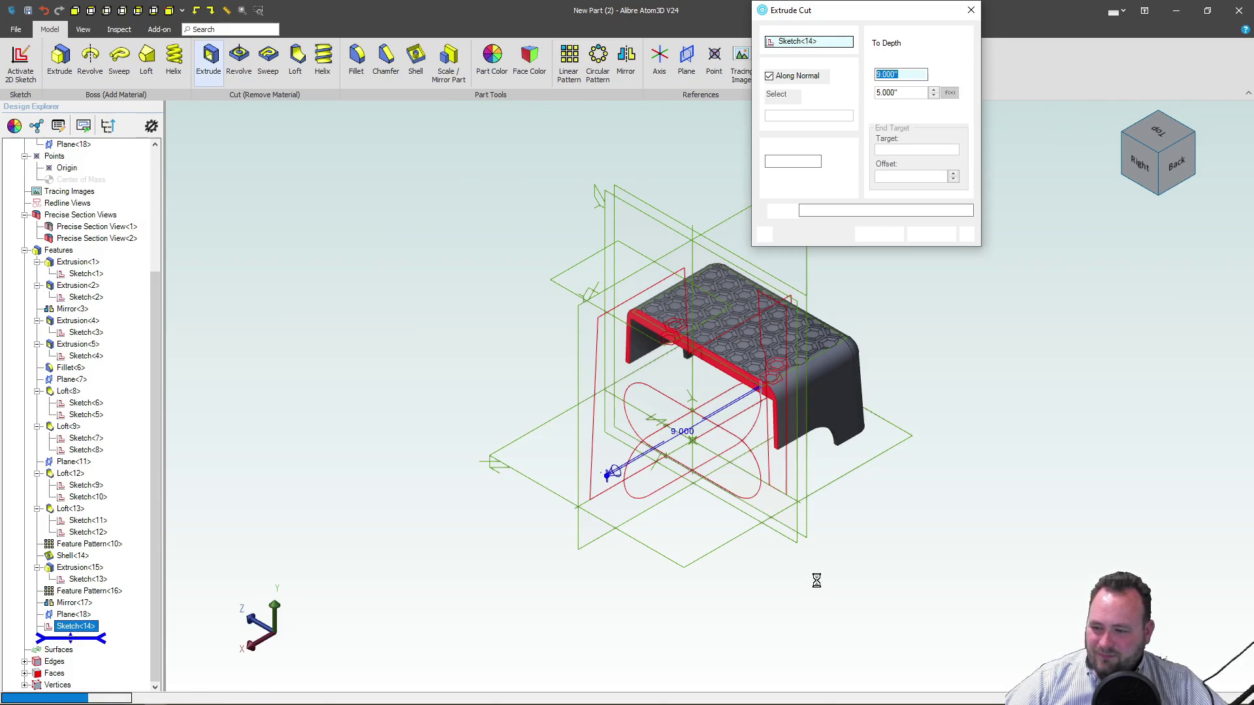
{"action": "right_click", "coordinate": [815, 565]}
{"action": "key", "text": "Escape"}
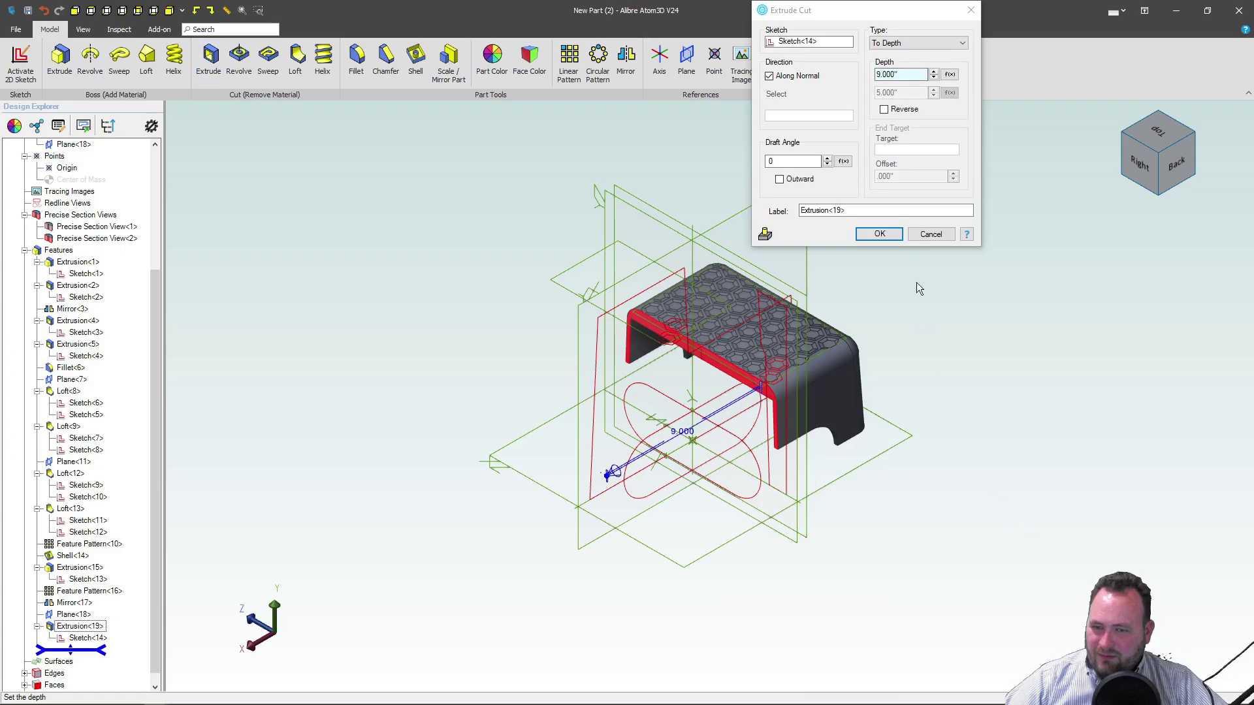
{"action": "mouse_move", "coordinate": [998, 445]}
{"action": "middle_mouse_down"}
{"action": "mouse_move", "coordinate": [966, 342]}
{"action": "mouse_move", "coordinate": [989, 320]}
{"action": "mouse_move", "coordinate": [1027, 314]}
{"action": "mouse_move", "coordinate": [686, 280]}
{"action": "mouse_move", "coordinate": [390, 586]}
{"action": "middle_mouse_up"}
{"action": "left_click_drag", "start_coordinate": [420, 594], "coordinate": [742, 418]}
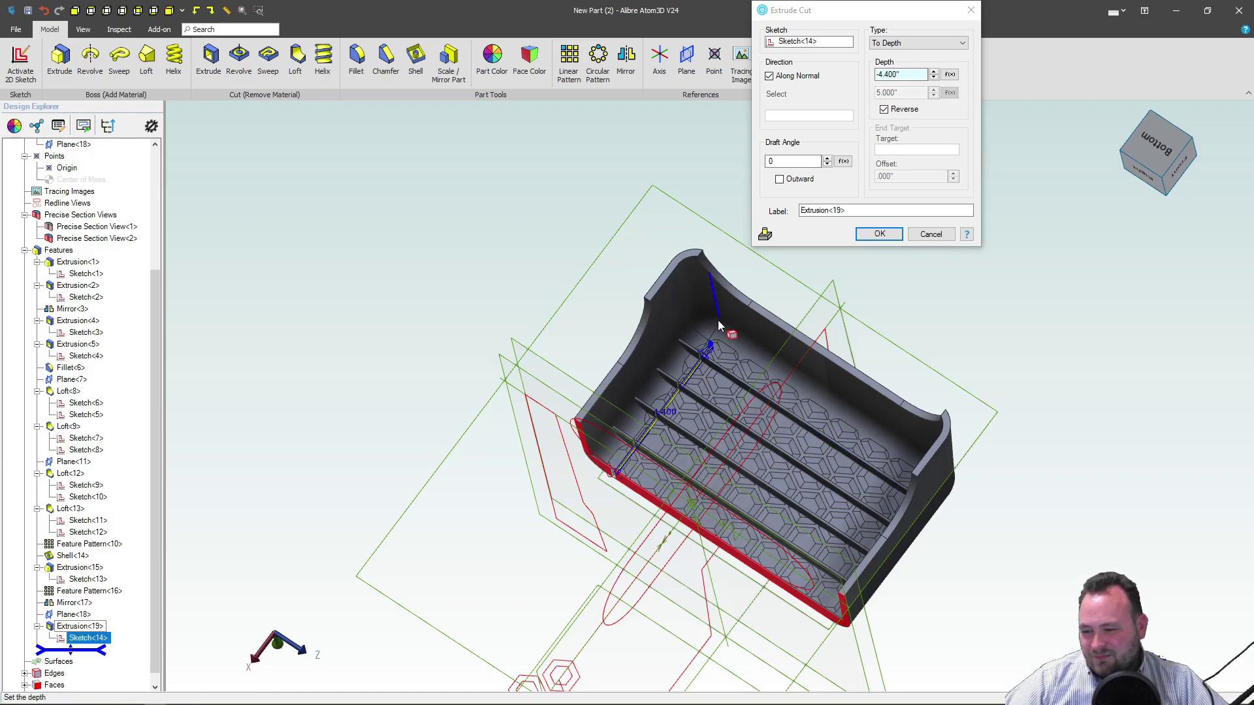
{"action": "scroll", "coordinate": [713, 320], "scroll_direction": "up", "scroll_amount": 5}
{"action": "middle_click_drag", "start_coordinate": [734, 419], "coordinate": [868, 272]}
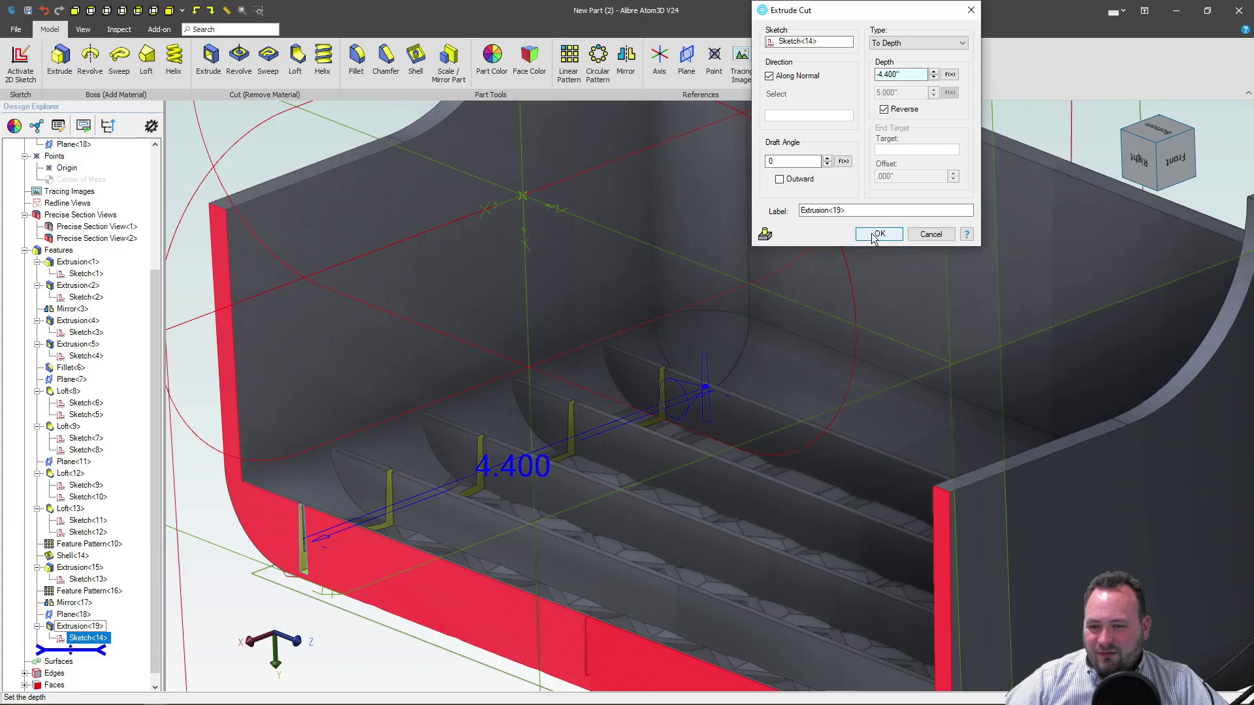
{"action": "left_click", "coordinate": [880, 234]}
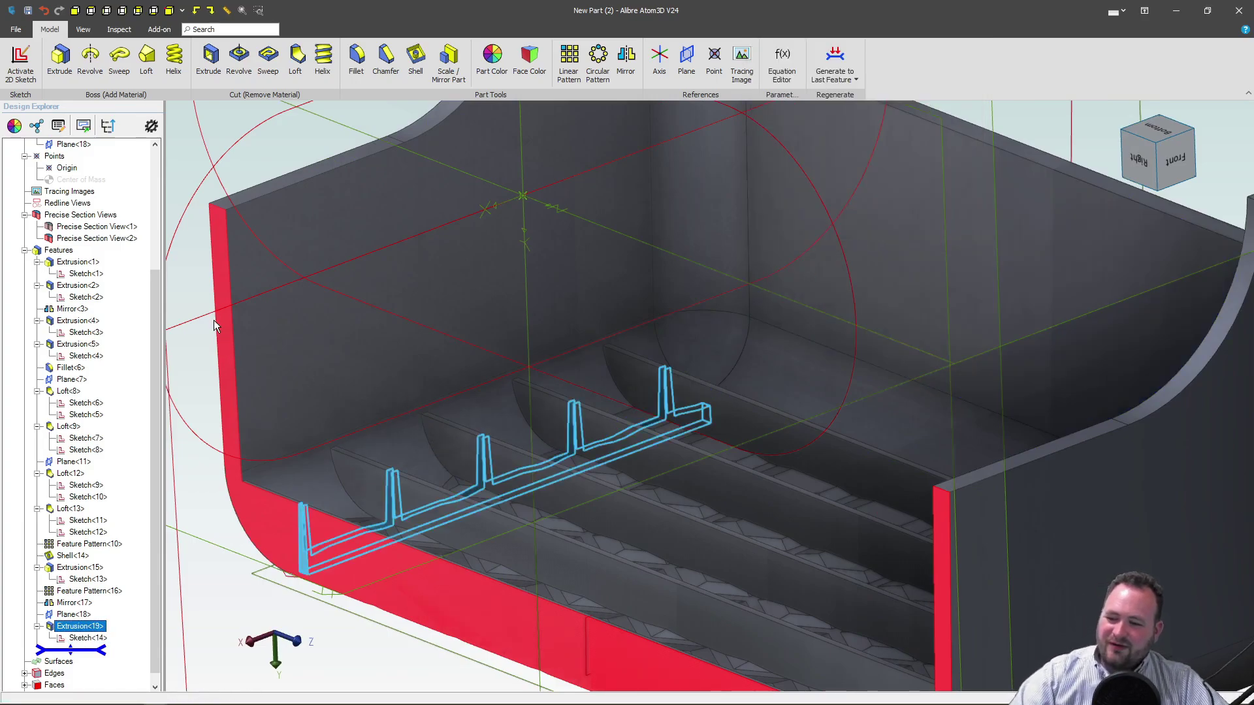
Create a new sketch on the cut profile's plane and project Sketch<14> into it, maintaining figure type and association to the source.
{"action": "scroll", "coordinate": [582, 523], "scroll_direction": "down", "scroll_amount": 5}
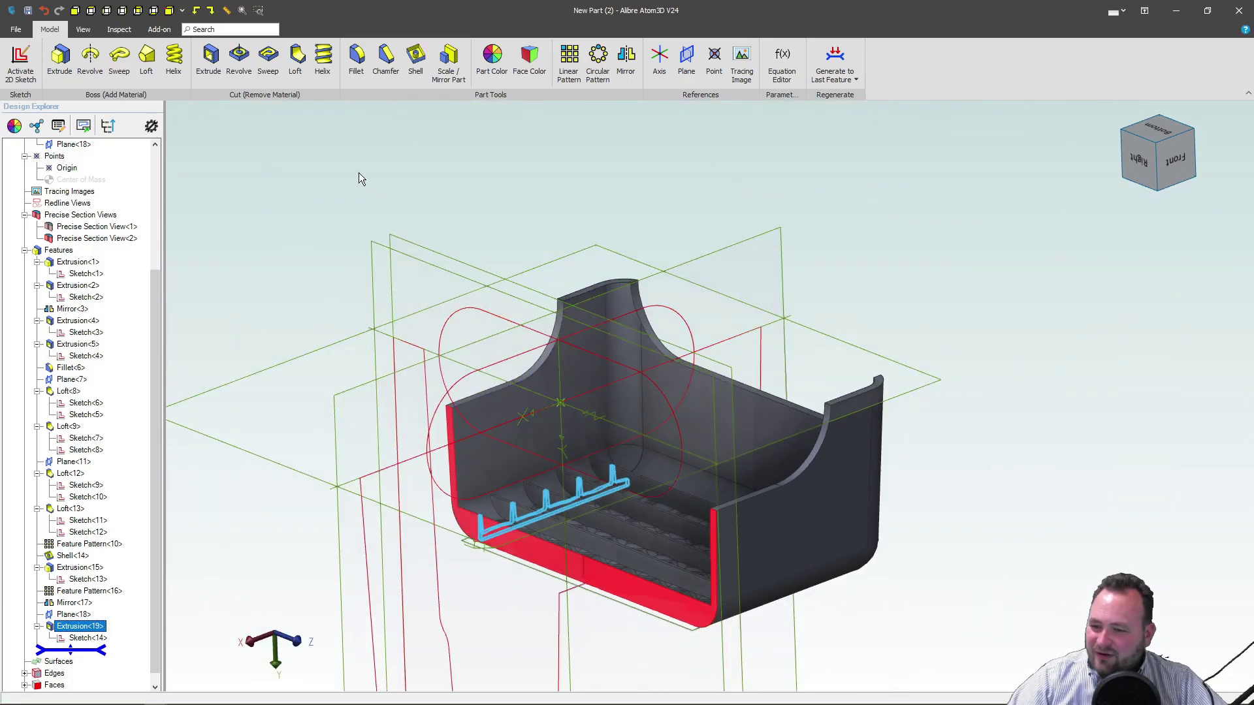
{"action": "left_click", "coordinate": [427, 236]}
{"action": "left_click", "coordinate": [435, 255]}
{"action": "middle_click_drag", "start_coordinate": [435, 255], "coordinate": [418, 307]}
{"action": "left_click", "coordinate": [20, 62]}
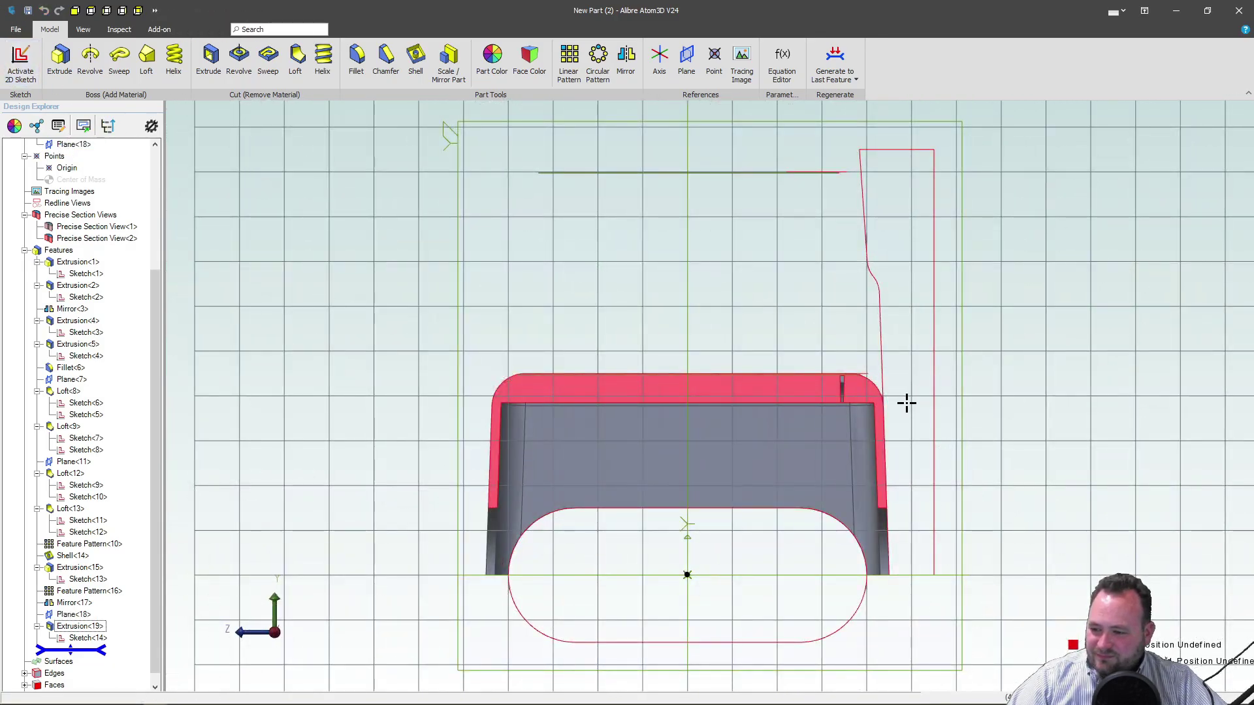
{"action": "scroll", "coordinate": [907, 403], "scroll_direction": "up", "scroll_amount": 5}
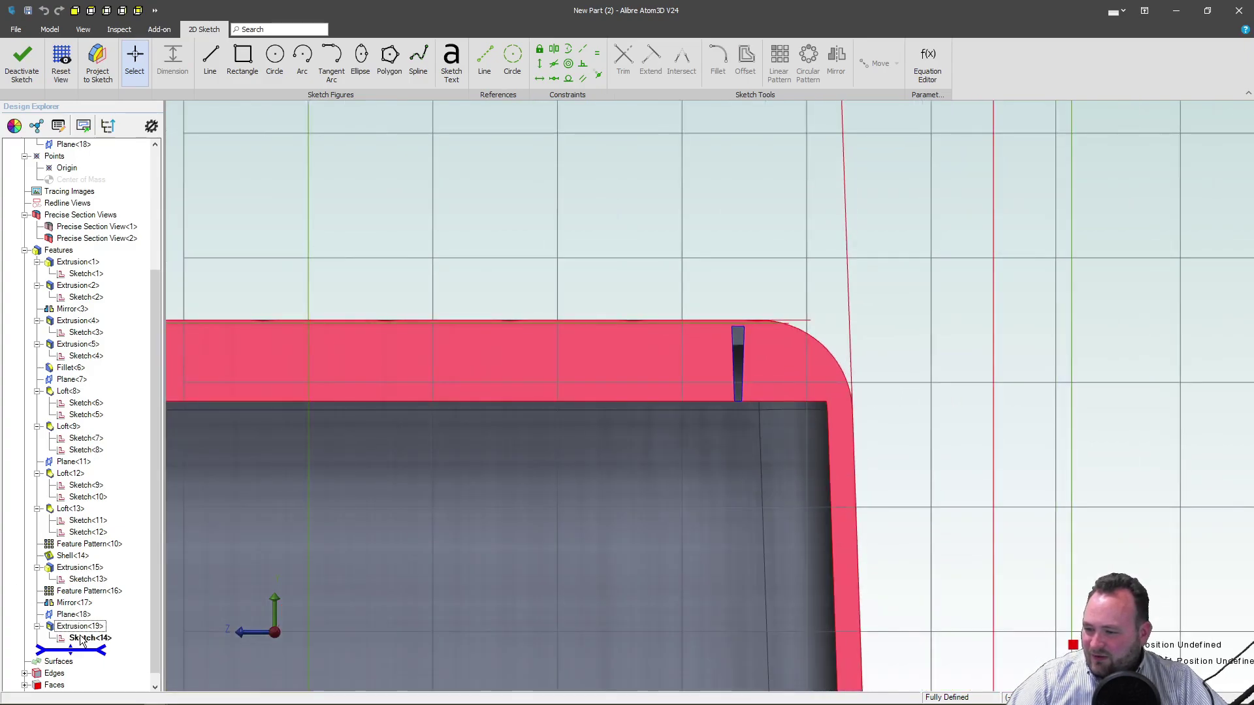
{"action": "left_click", "coordinate": [102, 65]}
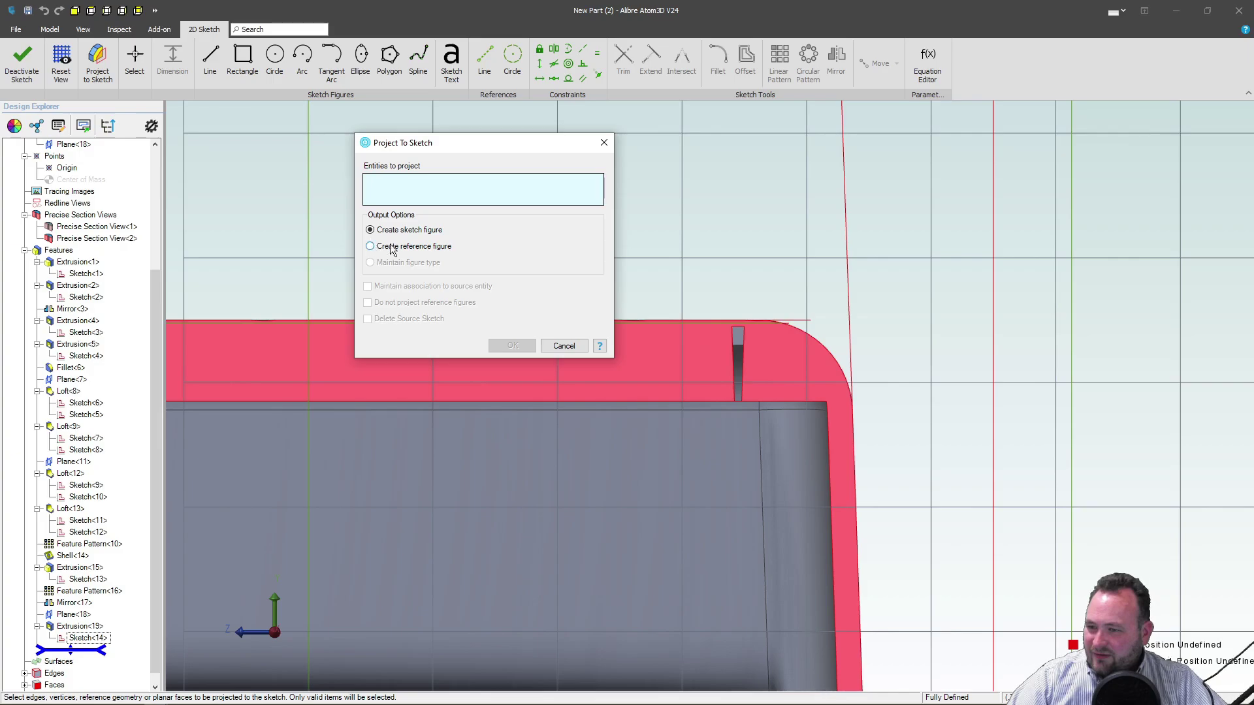
{"action": "left_click", "coordinate": [87, 638]}
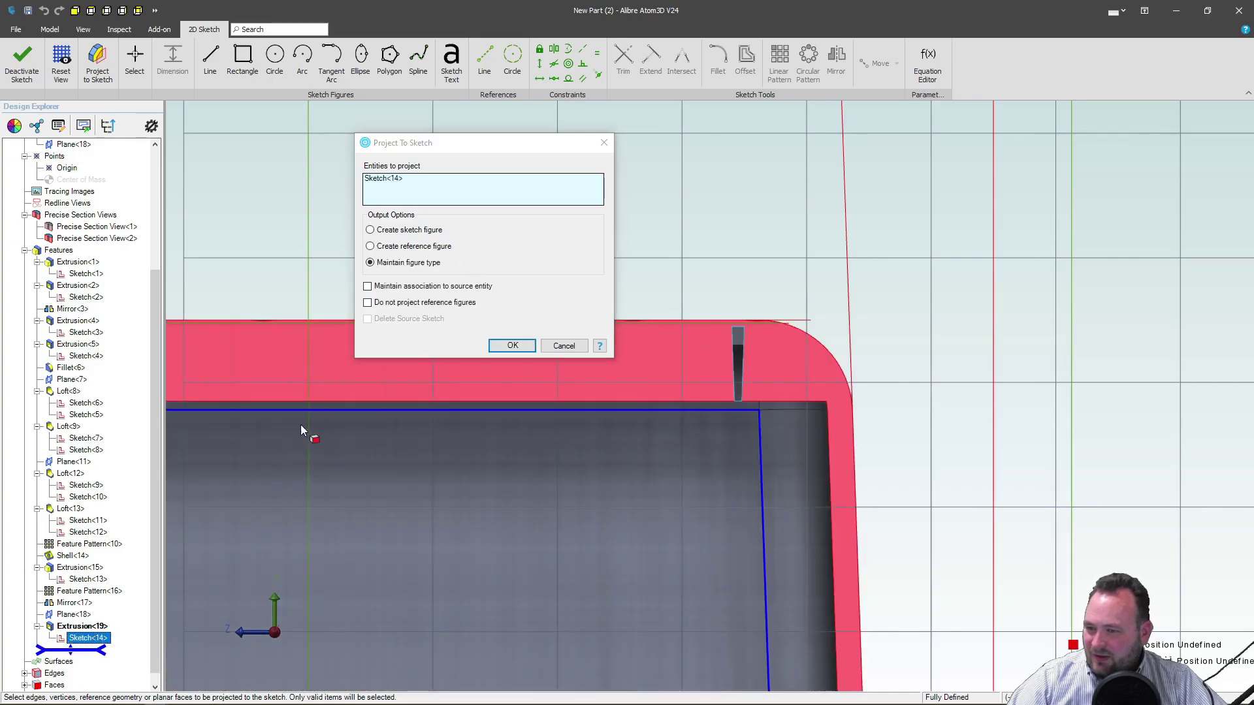
{"action": "left_click", "coordinate": [367, 287]}
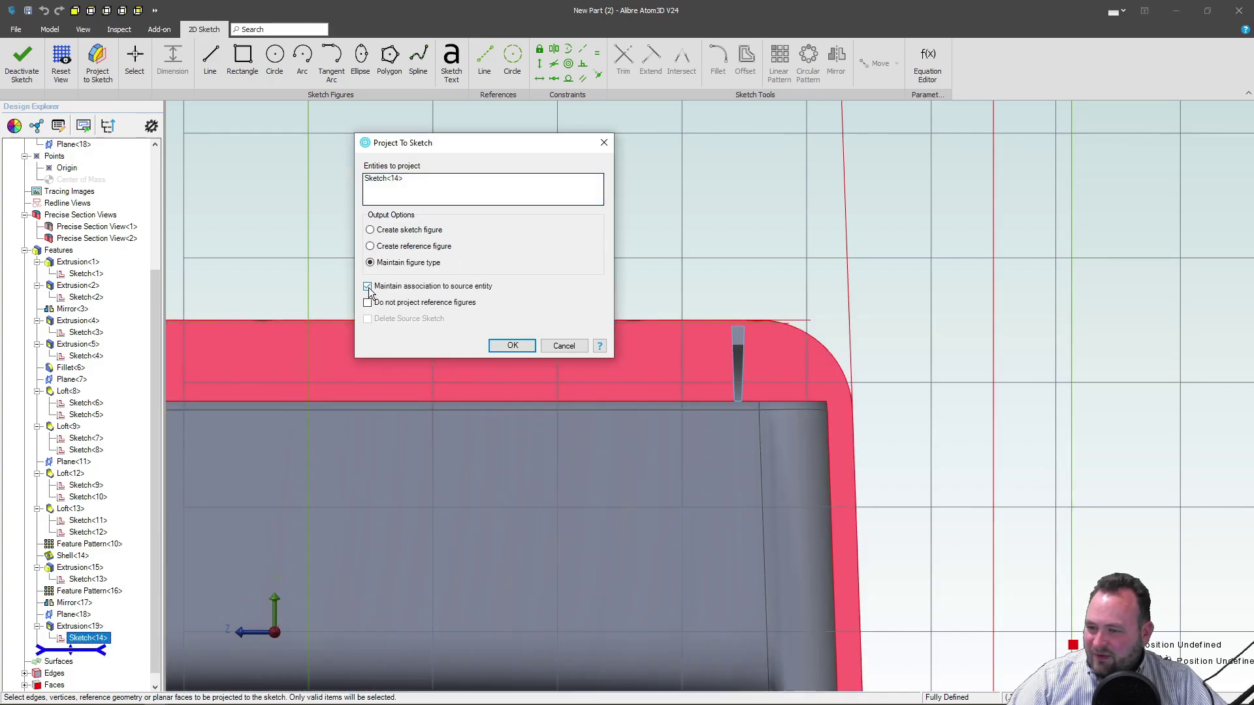
{"action": "left_click", "coordinate": [512, 345]}
{"action": "middle_click_drag", "start_coordinate": [615, 283], "coordinate": [646, 225]}
{"action": "left_click", "coordinate": [20, 60]}
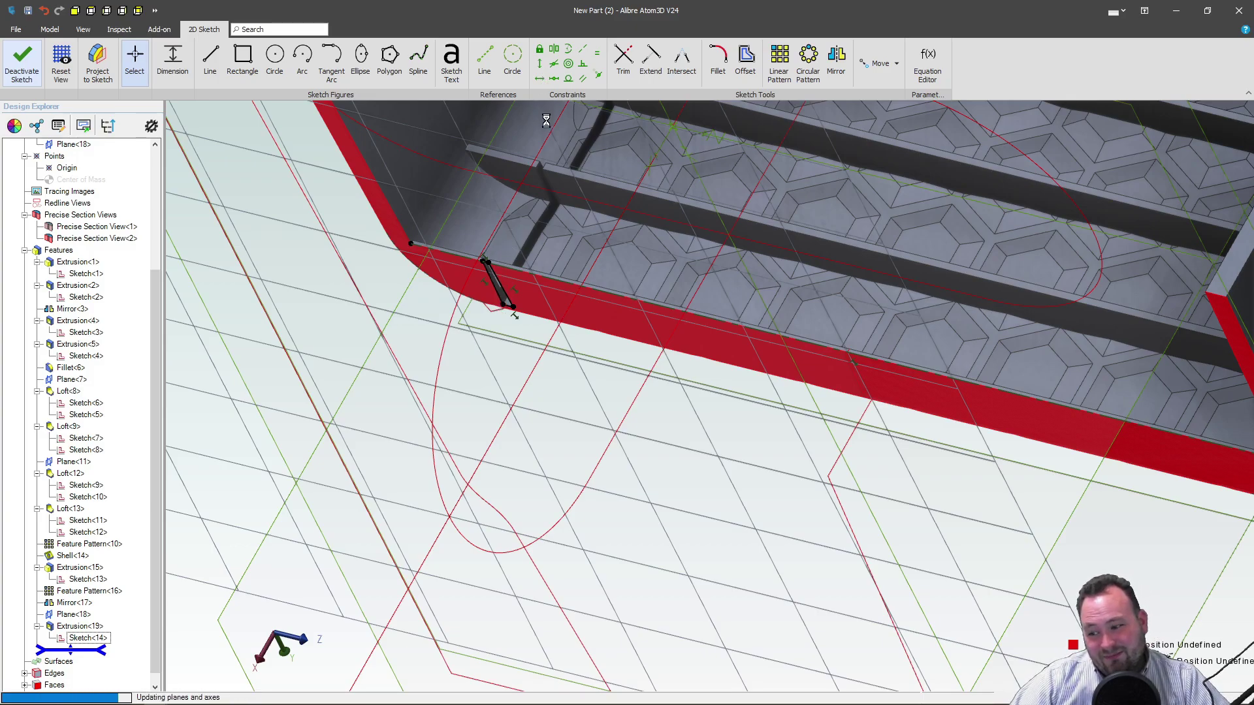
Extrude Sketch<15> as a boss with the To Next type in the reversed direction to form the solid cross rib.
{"action": "scroll", "coordinate": [552, 141], "scroll_direction": "down", "scroll_amount": 5}
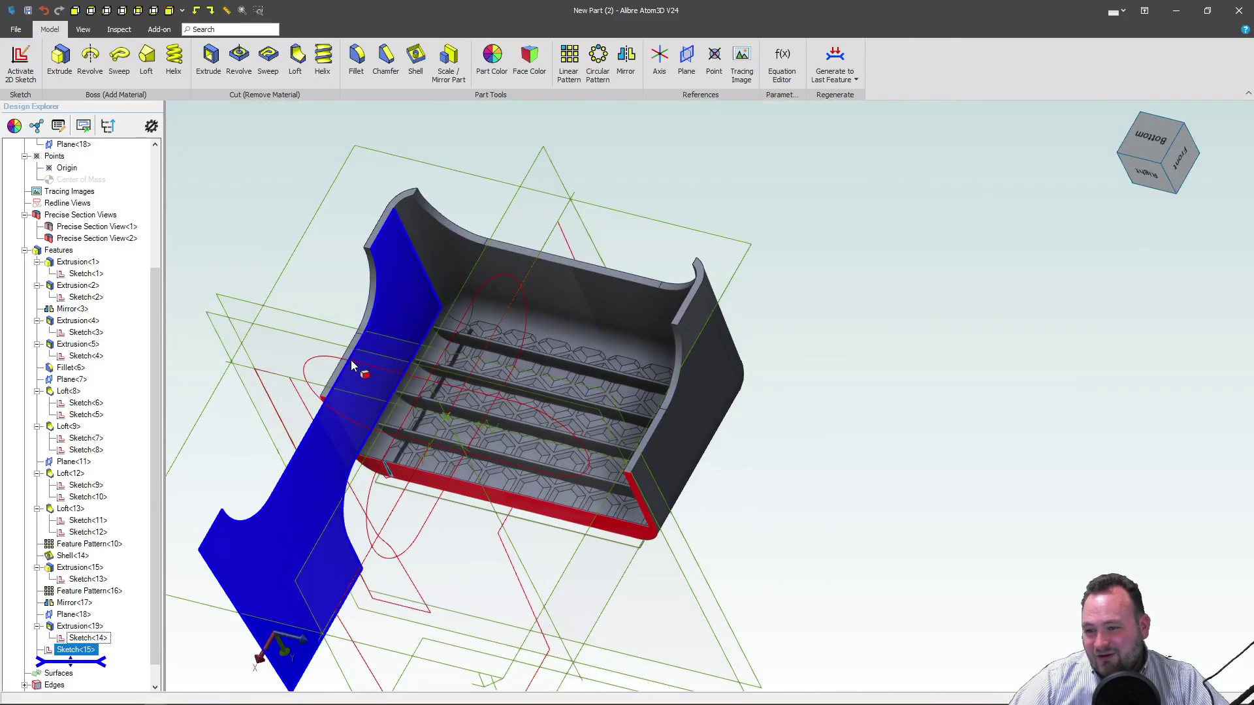
{"action": "scroll", "coordinate": [510, 345], "scroll_direction": "up", "scroll_amount": 2}
{"action": "middle_click_drag", "start_coordinate": [509, 345], "coordinate": [478, 312]}
{"action": "scroll", "coordinate": [480, 450], "scroll_direction": "down", "scroll_amount": 3}
{"action": "scroll", "coordinate": [505, 469], "scroll_direction": "up", "scroll_amount": 3}
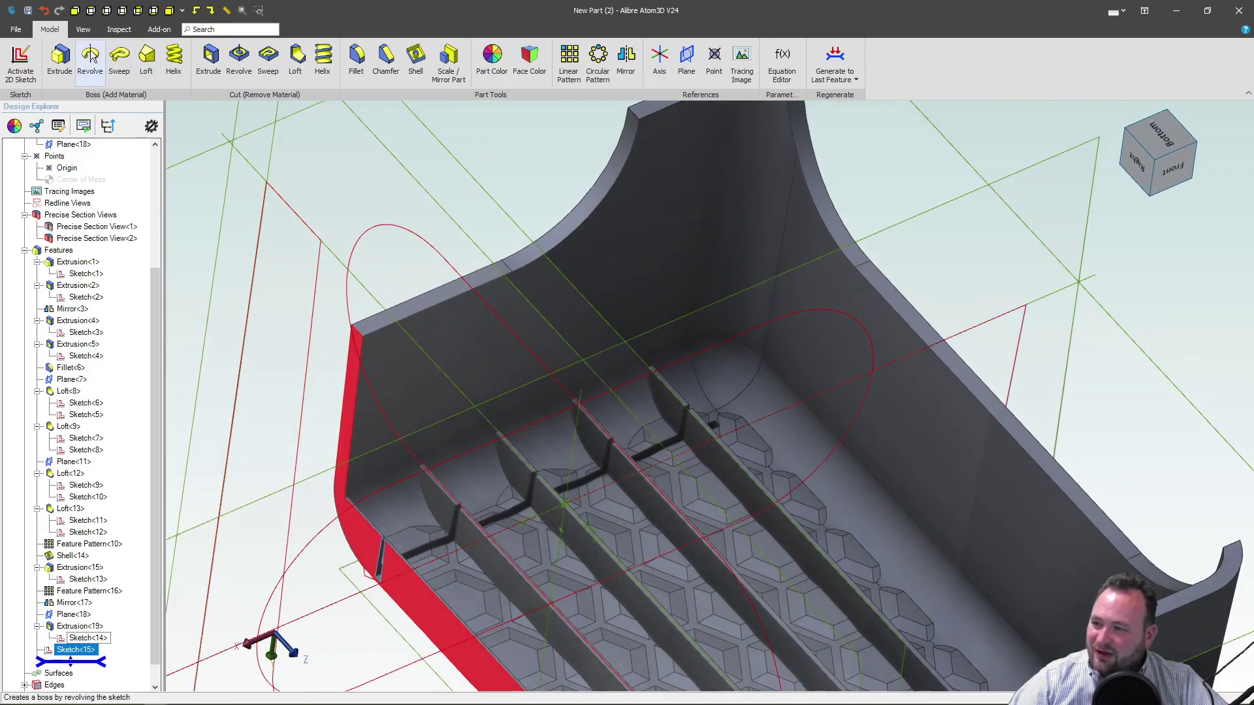
{"action": "left_click", "coordinate": [60, 59]}
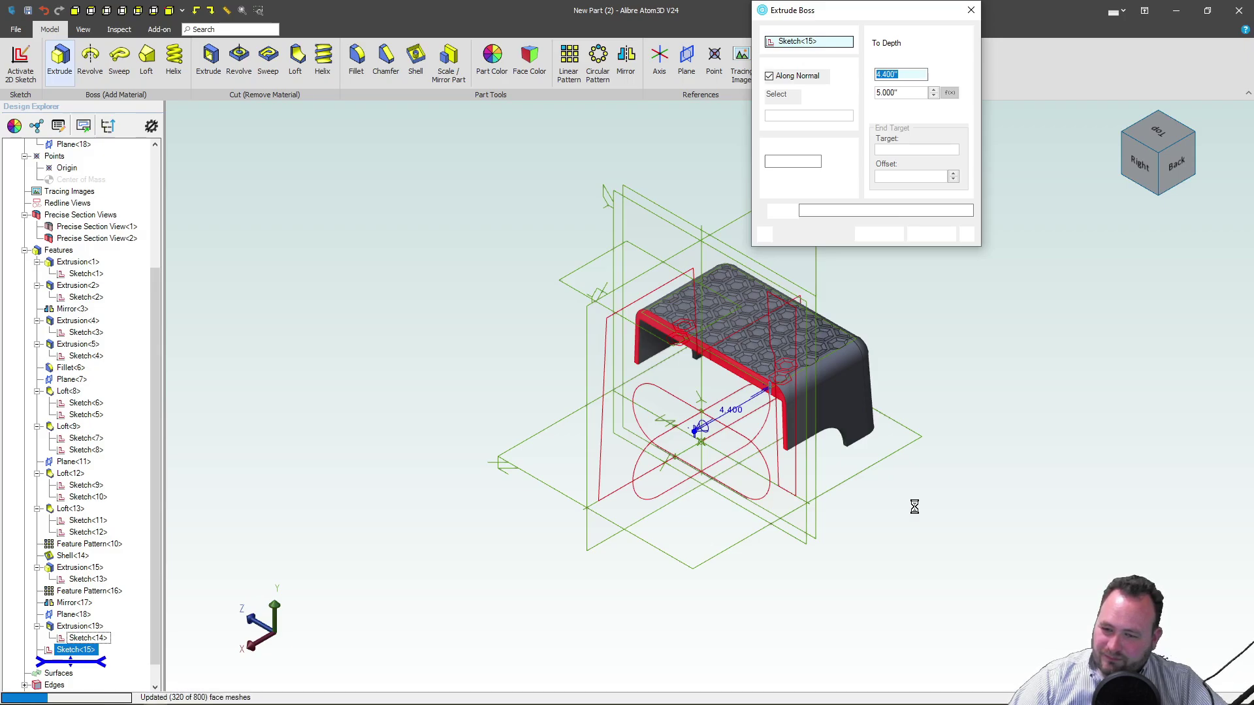
{"action": "middle_click_drag", "start_coordinate": [720, 637], "coordinate": [713, 316]}
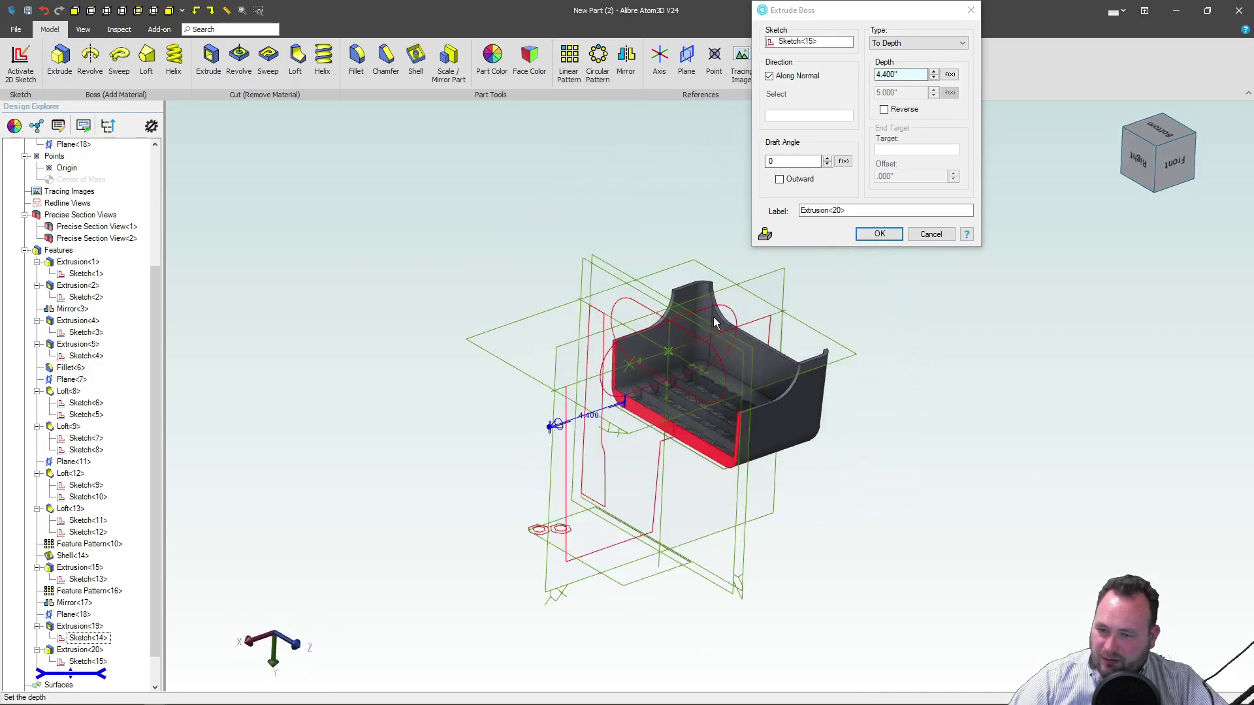
{"action": "scroll", "coordinate": [714, 316], "scroll_direction": "up", "scroll_amount": 5}
{"action": "left_click", "coordinate": [886, 110]}
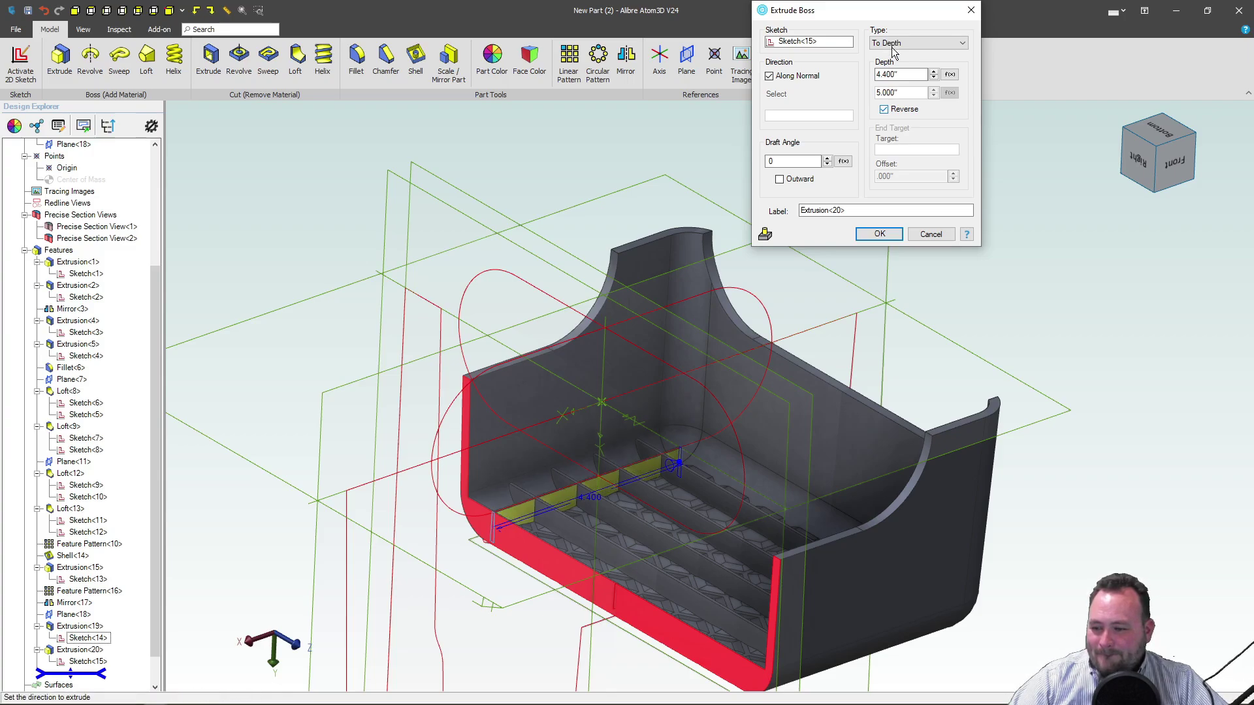
{"action": "left_click", "coordinate": [892, 44]}
{"action": "left_click", "coordinate": [886, 81]}
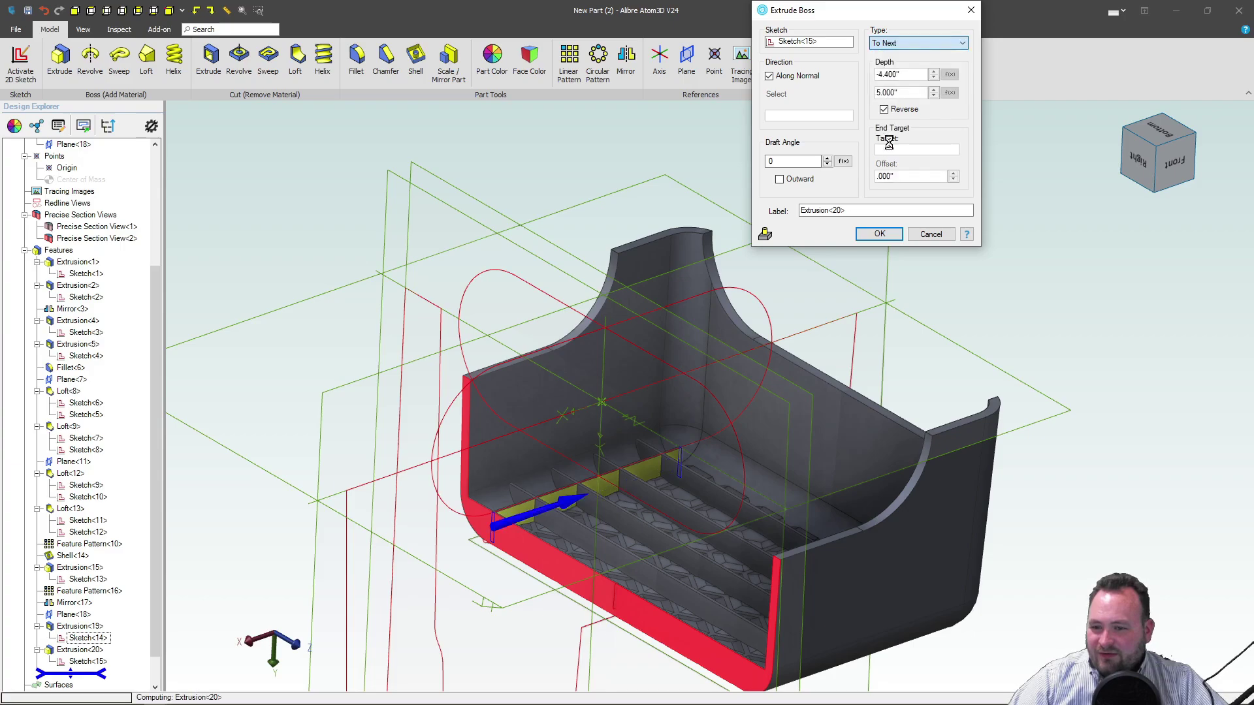
{"action": "left_click", "coordinate": [878, 236]}
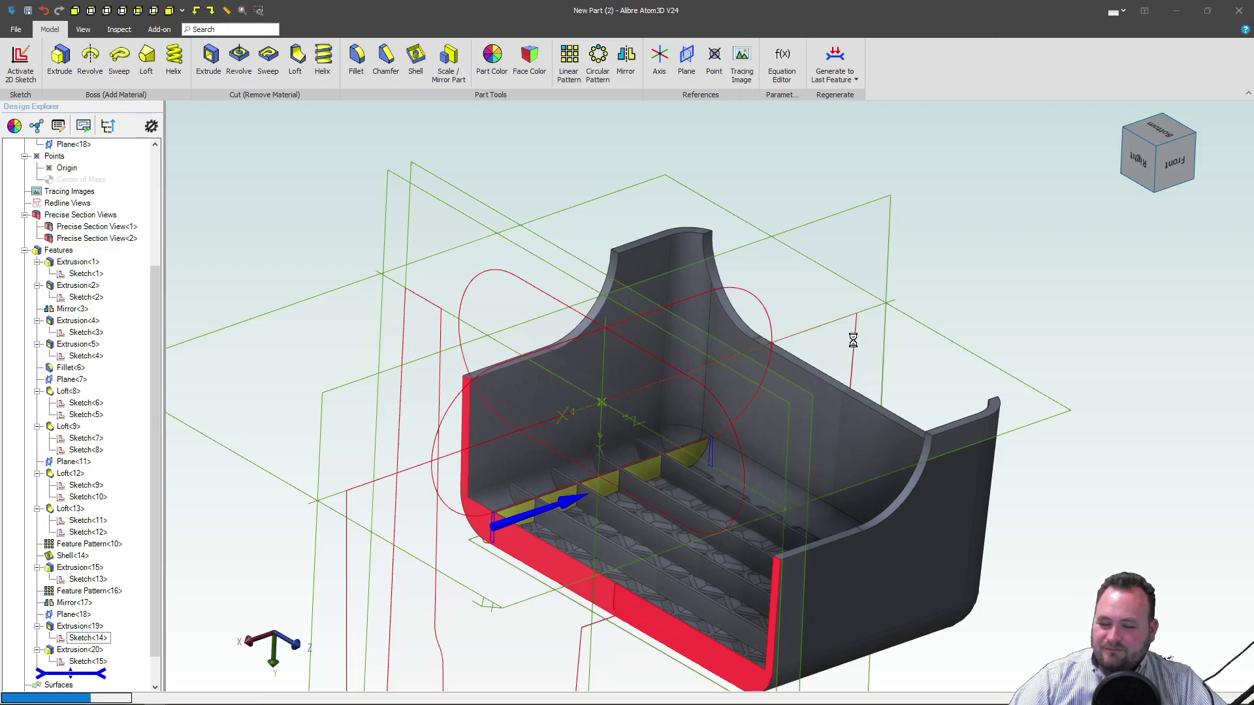
Turn off Precise Section View<2> so that the whole stool underside is displayed.
{"action": "left_click", "coordinate": [80, 650]}
{"action": "mouse_move", "coordinate": [849, 346]}
{"action": "middle_mouse_down"}
{"action": "mouse_move", "coordinate": [834, 356]}
{"action": "mouse_move", "coordinate": [791, 336]}
{"action": "mouse_move", "coordinate": [849, 367]}
{"action": "mouse_move", "coordinate": [849, 354]}
{"action": "middle_mouse_up"}
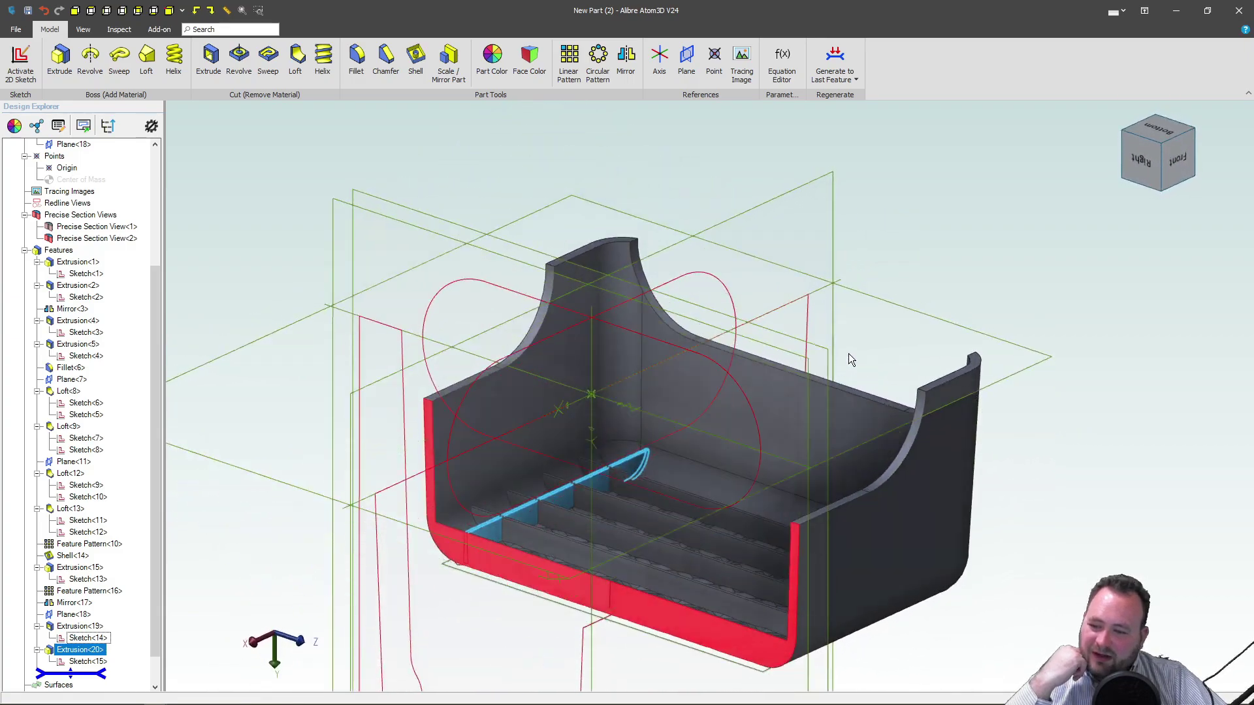
{"action": "right_click", "coordinate": [68, 239]}
{"action": "left_click", "coordinate": [128, 253]}
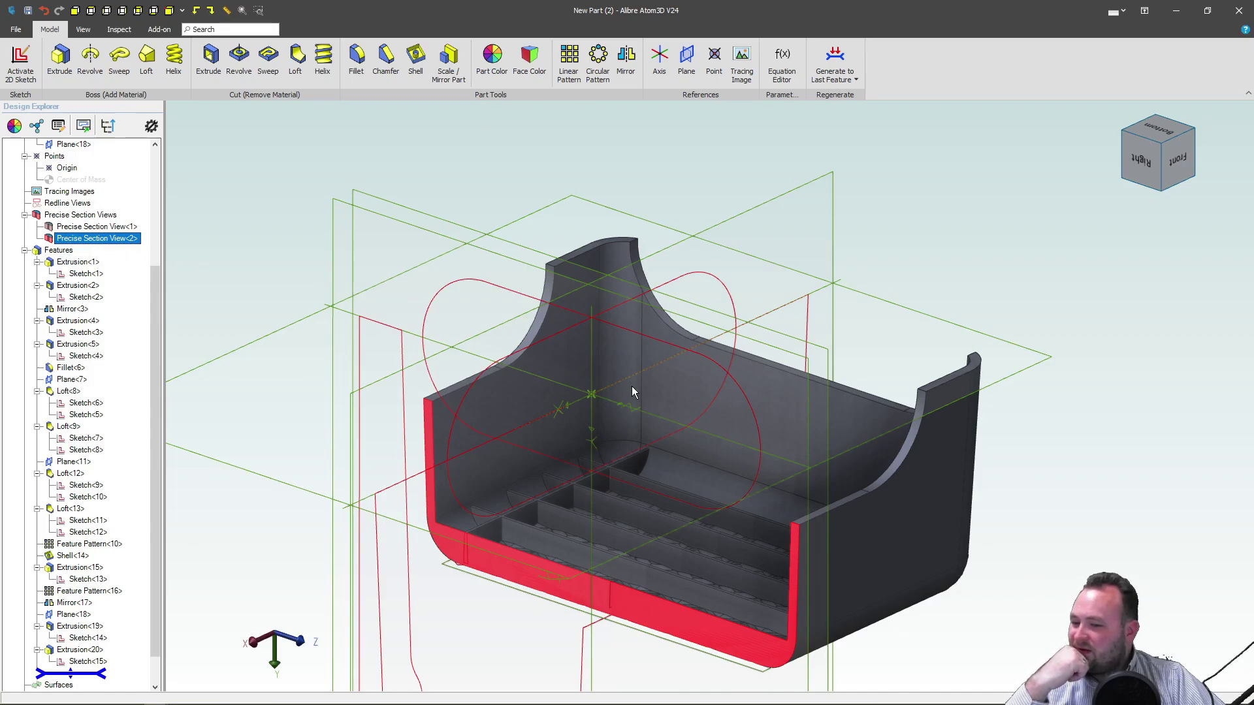
{"action": "middle_click_drag", "start_coordinate": [633, 395], "coordinate": [576, 397]}
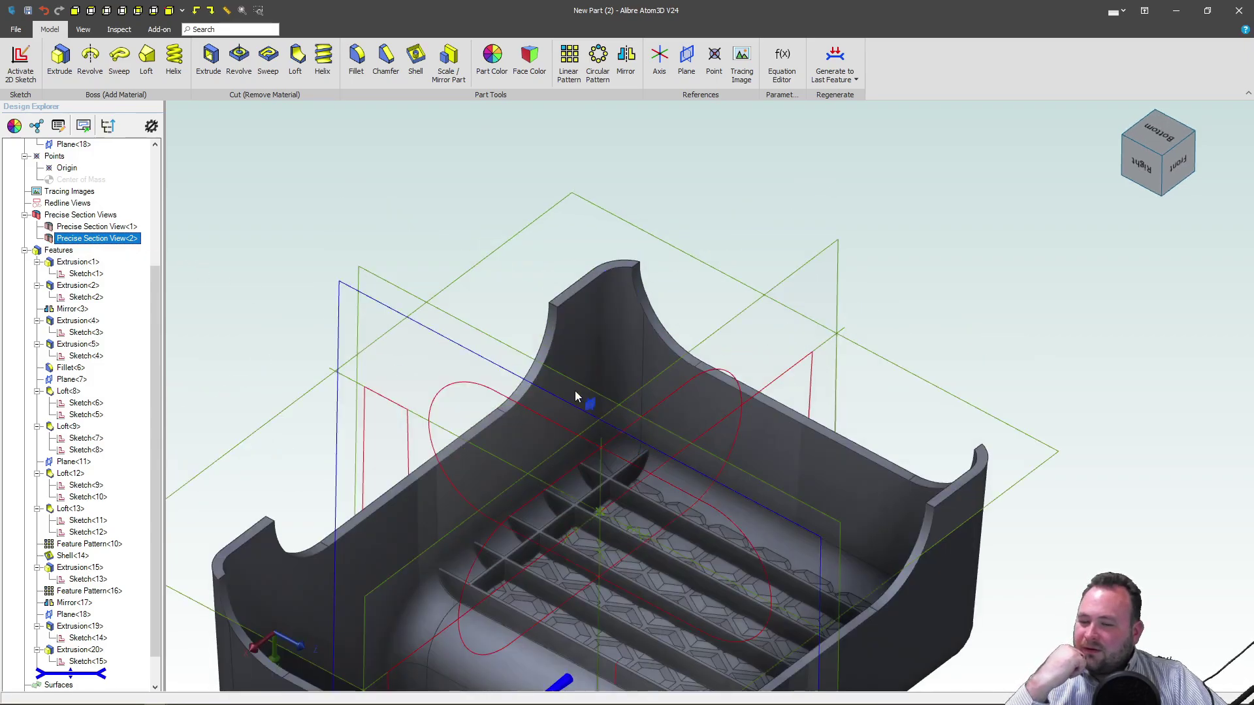
Set up a linear feature pattern of Extrusion<19> and Extrusion<20> with the Z-Axis as the first direction.
{"action": "left_click", "coordinate": [577, 68]}
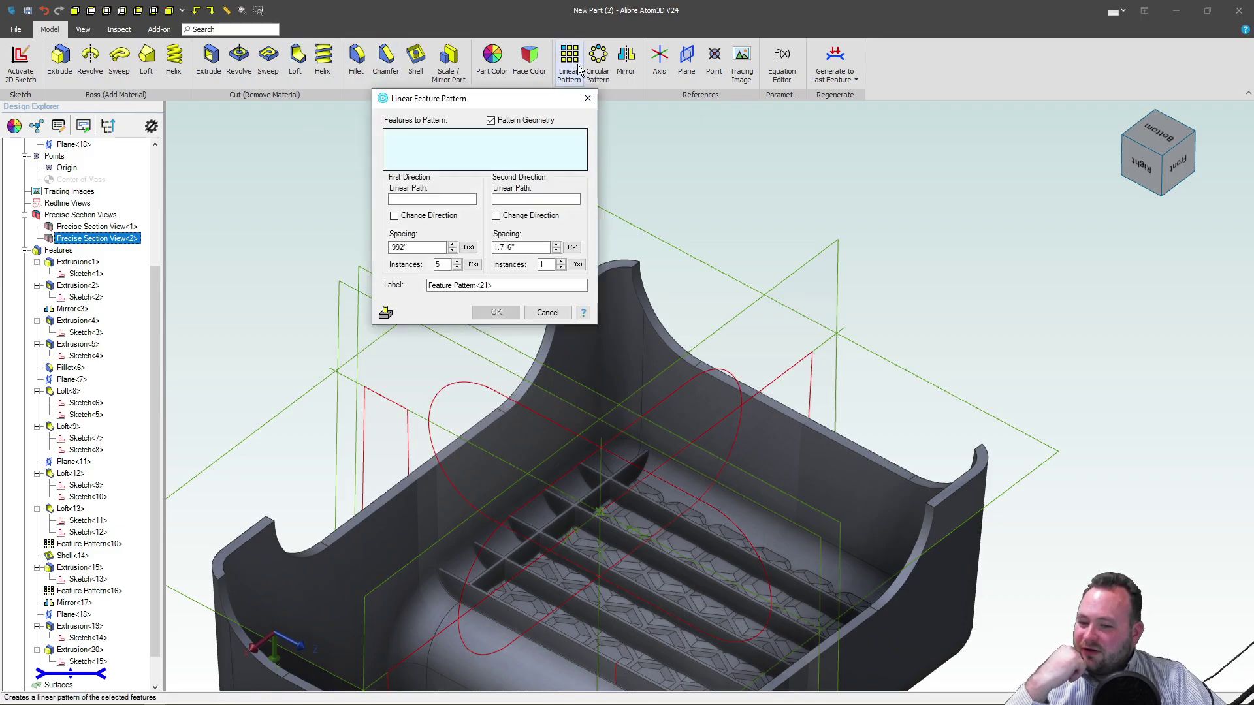
{"action": "left_click", "coordinate": [79, 627]}
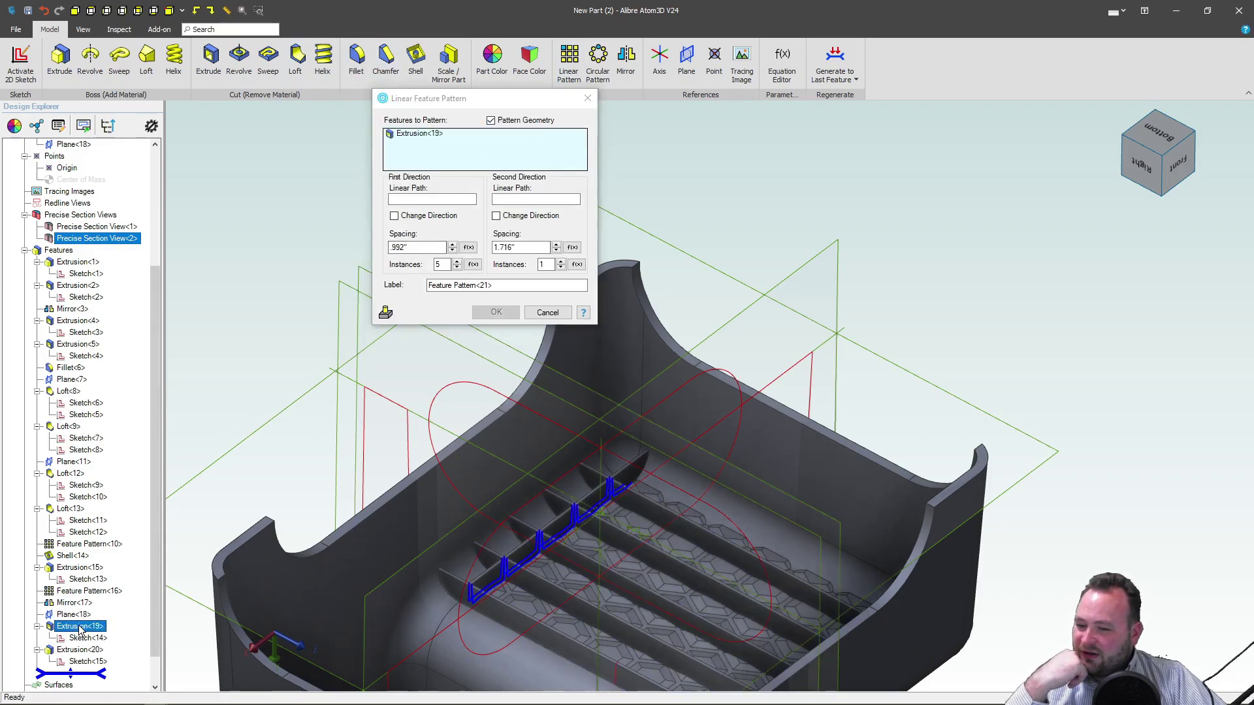
{"action": "left_click", "coordinate": [80, 651]}
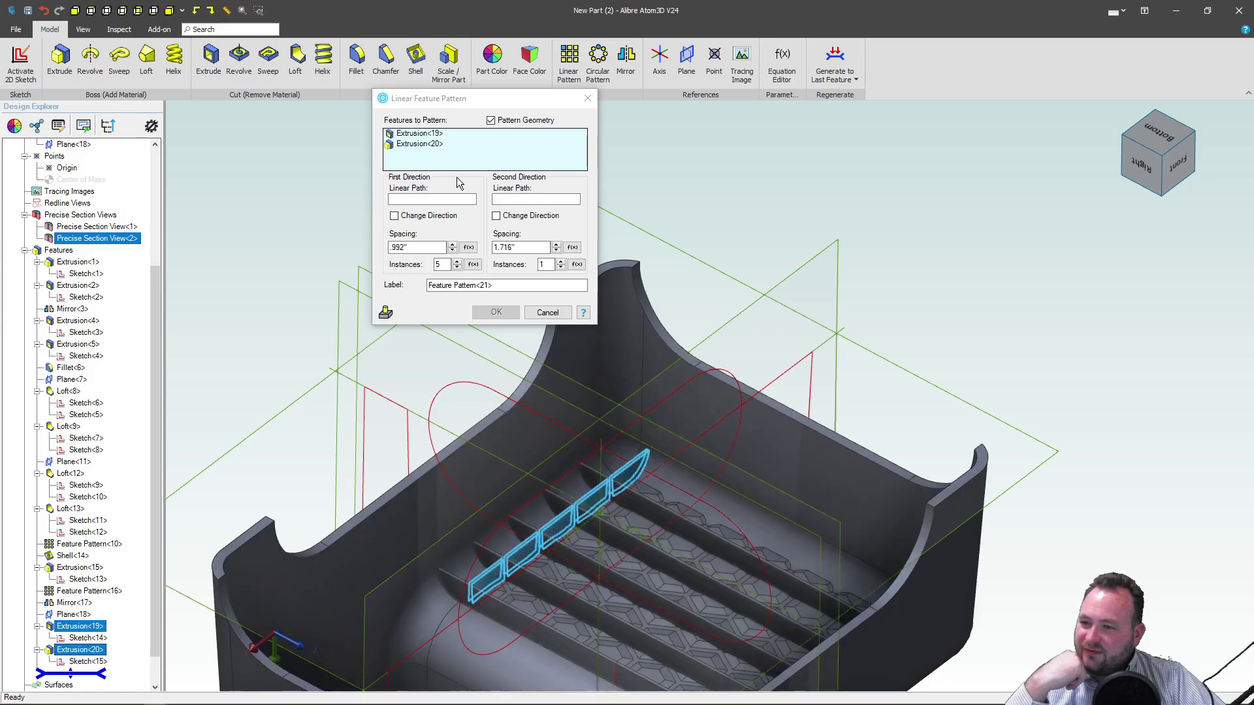
{"action": "left_click", "coordinate": [426, 199]}
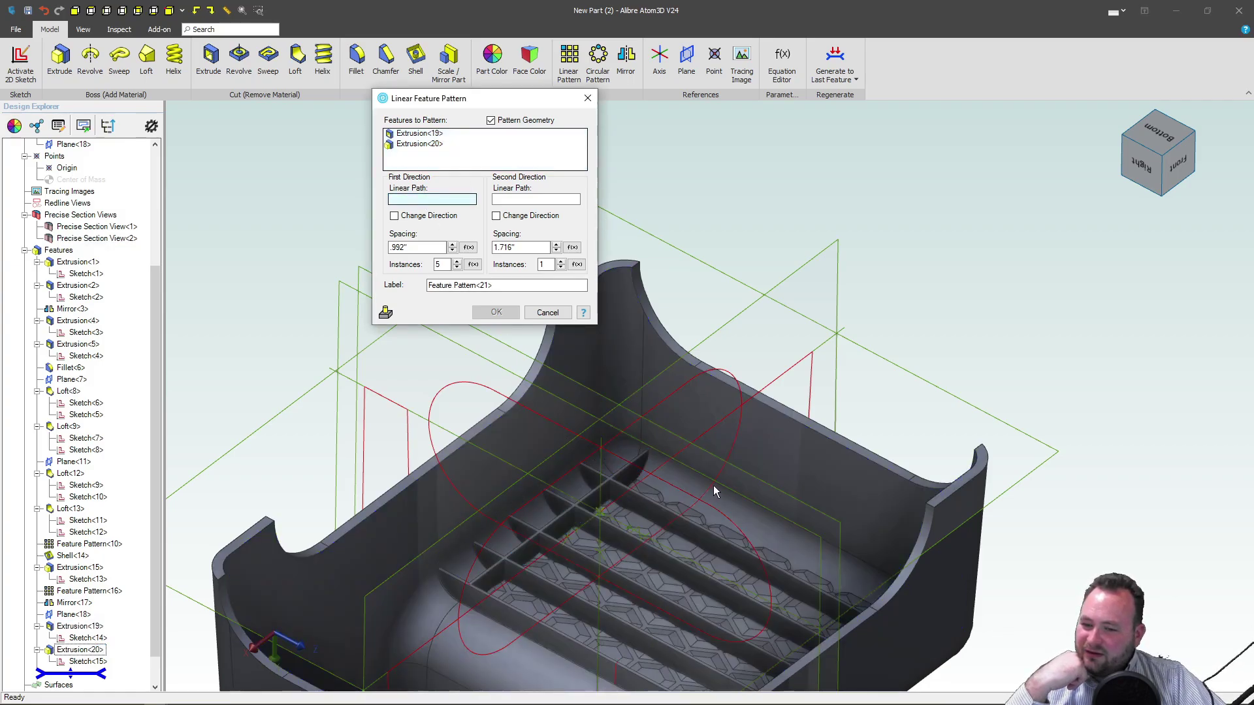
{"action": "left_click", "coordinate": [608, 515]}
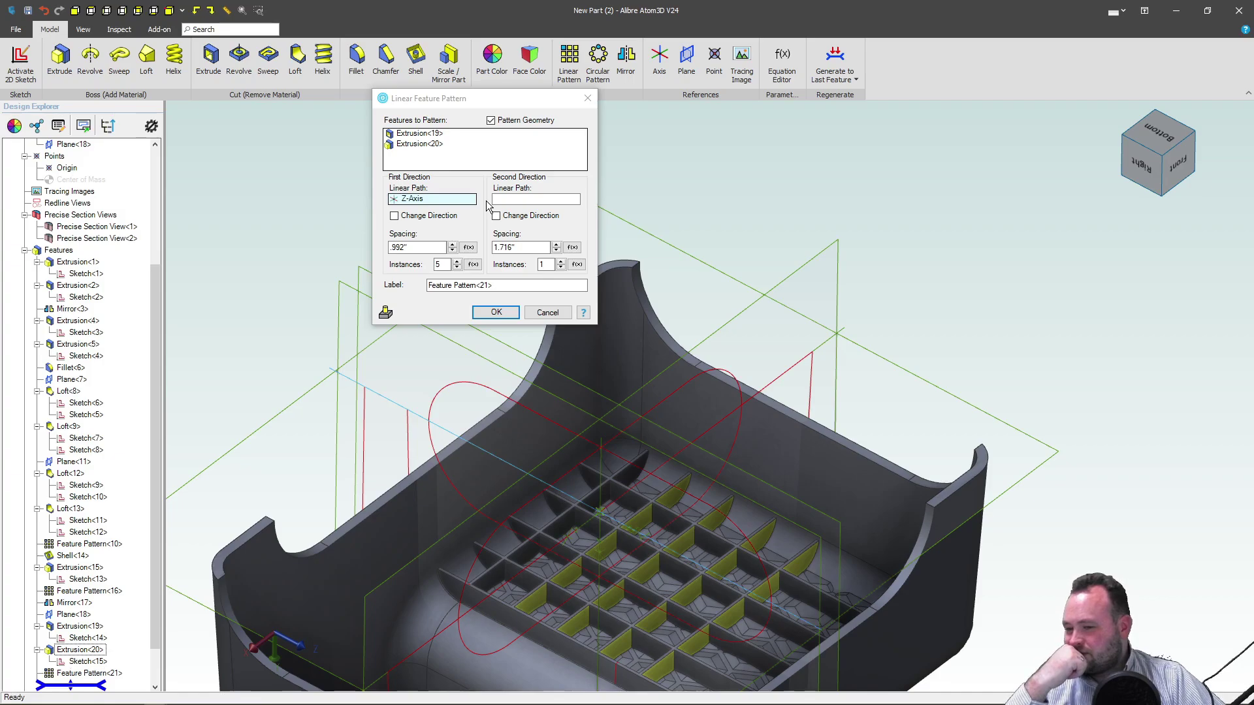
{"action": "middle_click_drag", "start_coordinate": [610, 414], "coordinate": [760, 629]}
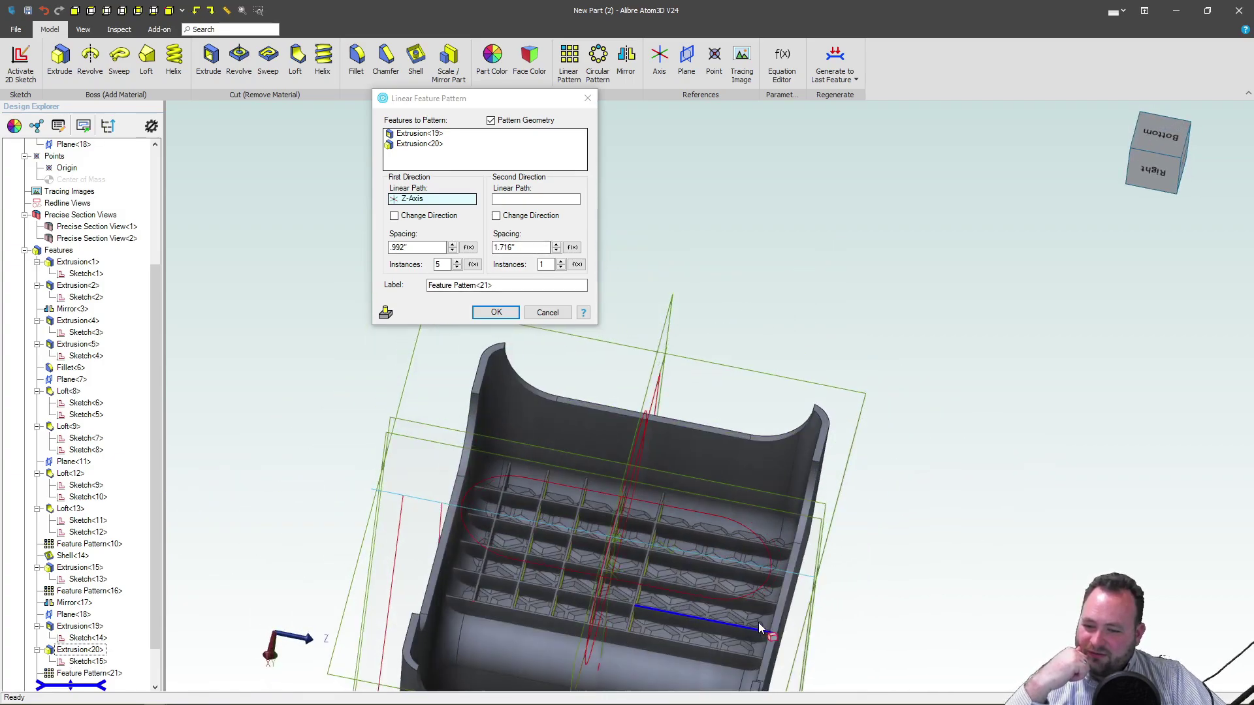
Set the cross-rib pattern to 8 instances at .992" spacing and create it.
{"action": "double_click", "coordinate": [444, 264]}
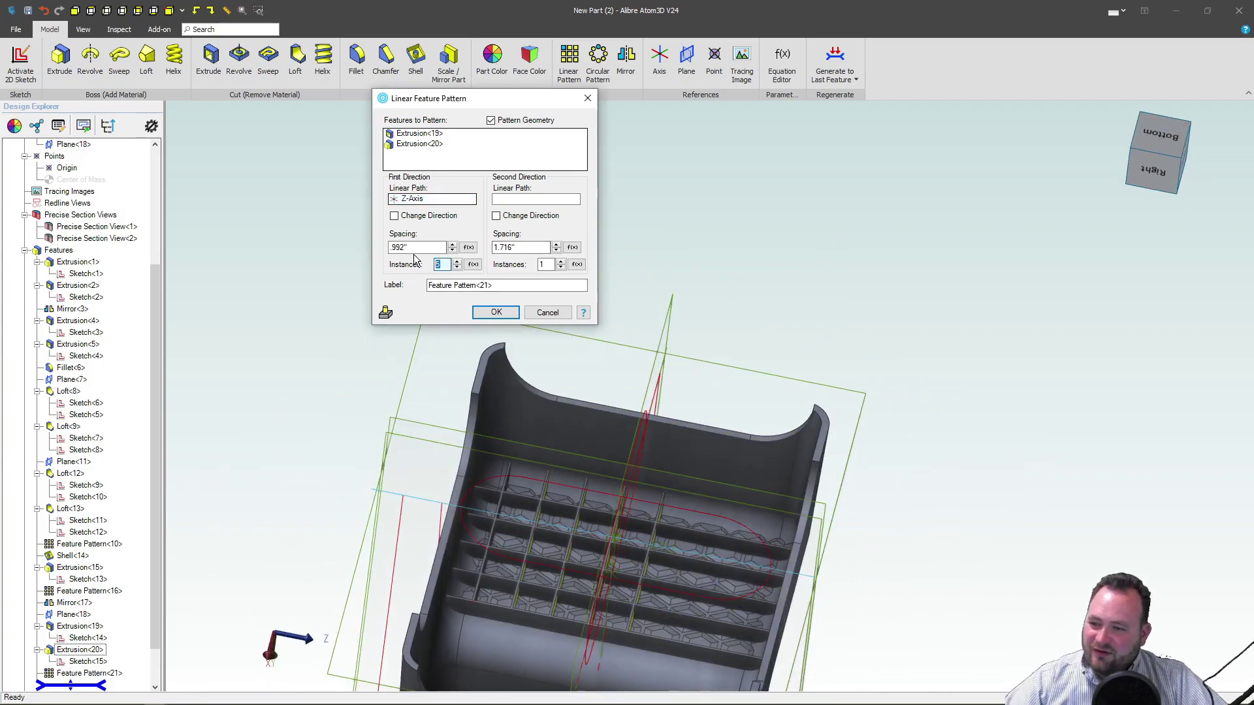
{"action": "type", "text": "8"}
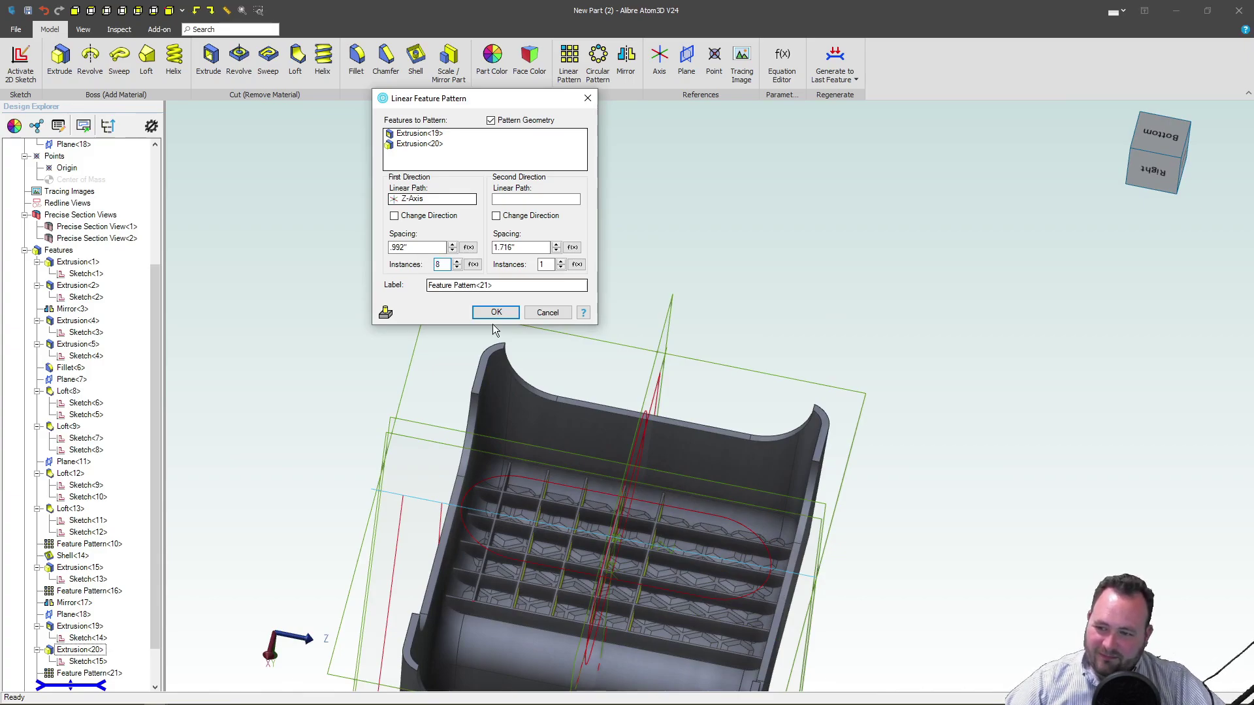
{"action": "key", "text": "Return"}
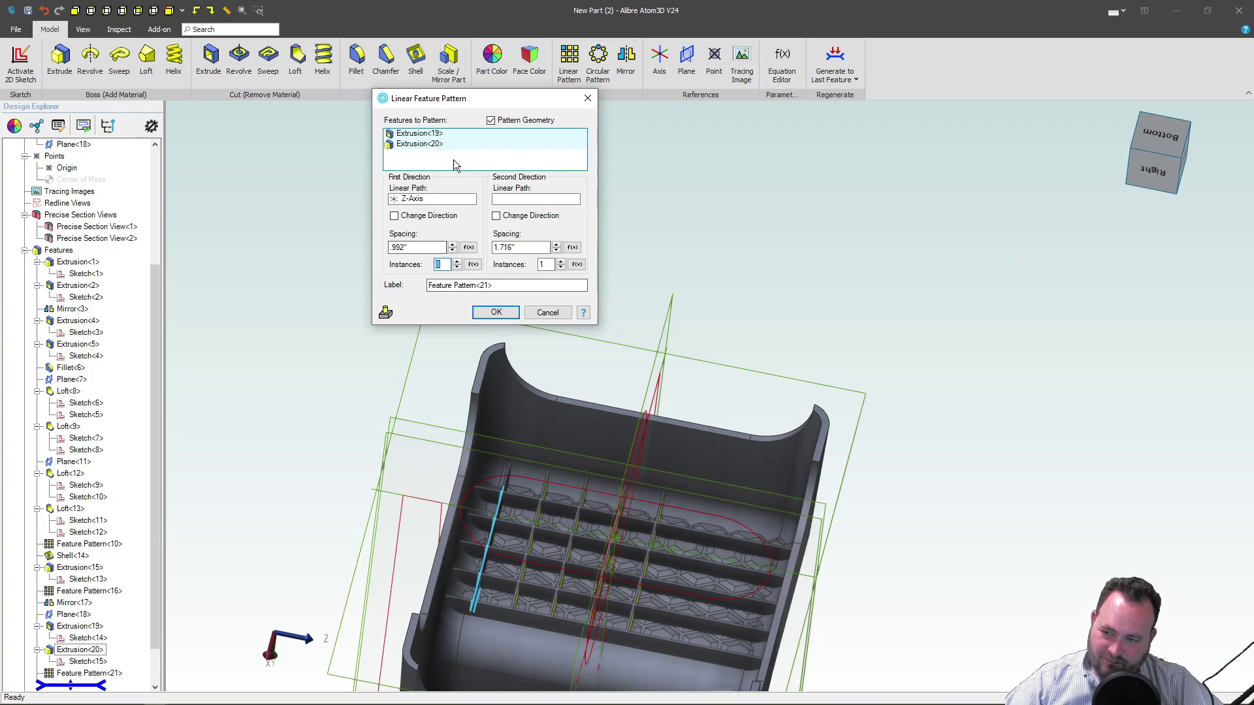
{"action": "left_click", "coordinate": [453, 159]}
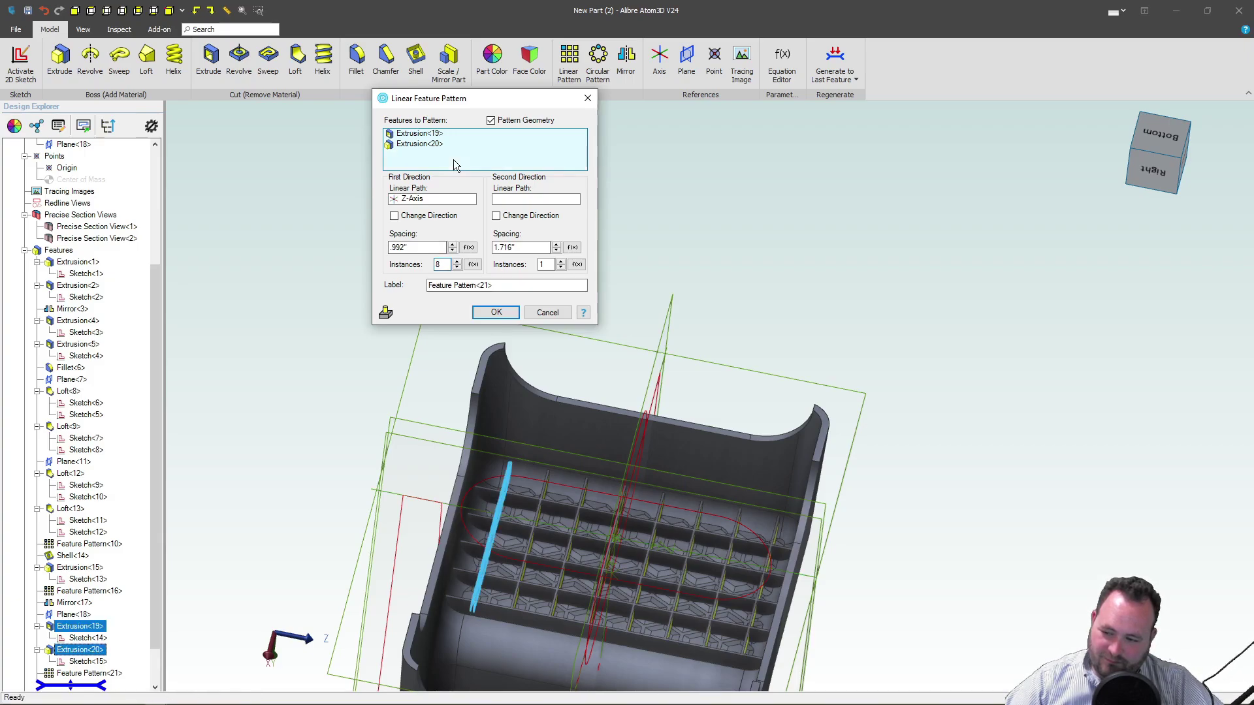
{"action": "scroll", "coordinate": [763, 422], "scroll_direction": "down", "scroll_amount": 3}
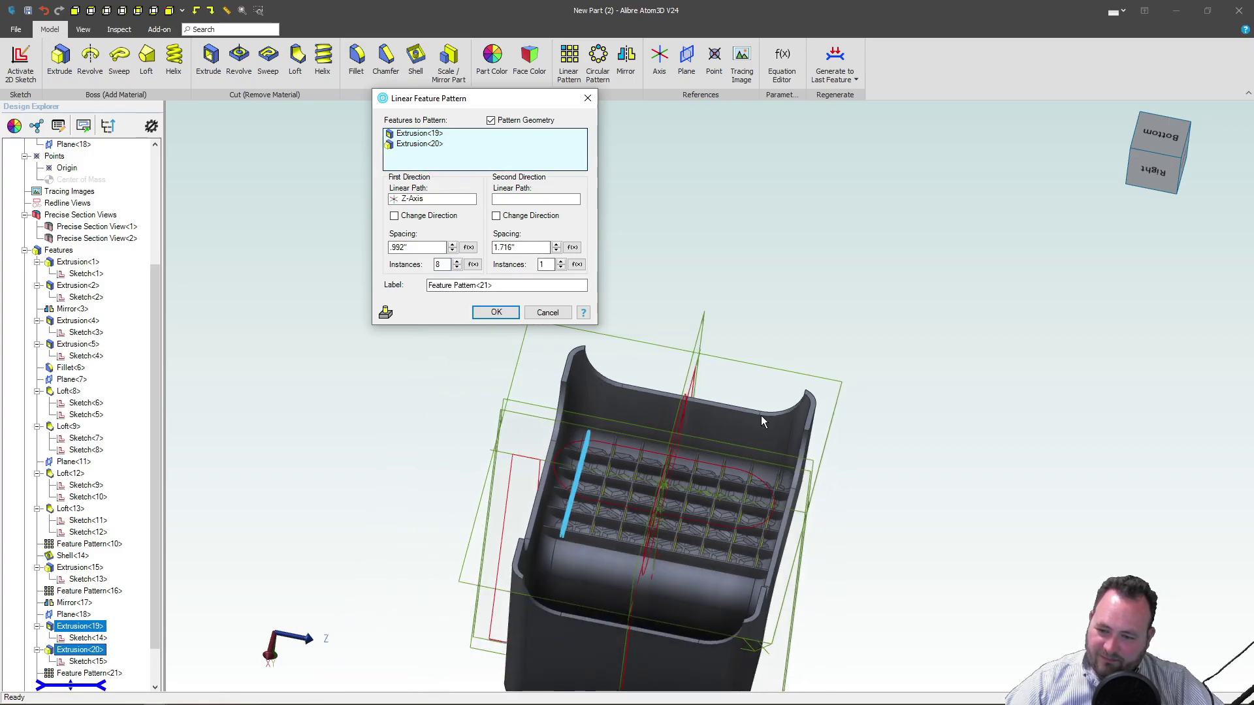
{"action": "middle_click_drag", "start_coordinate": [763, 421], "coordinate": [744, 448]}
{"action": "left_click", "coordinate": [495, 312]}
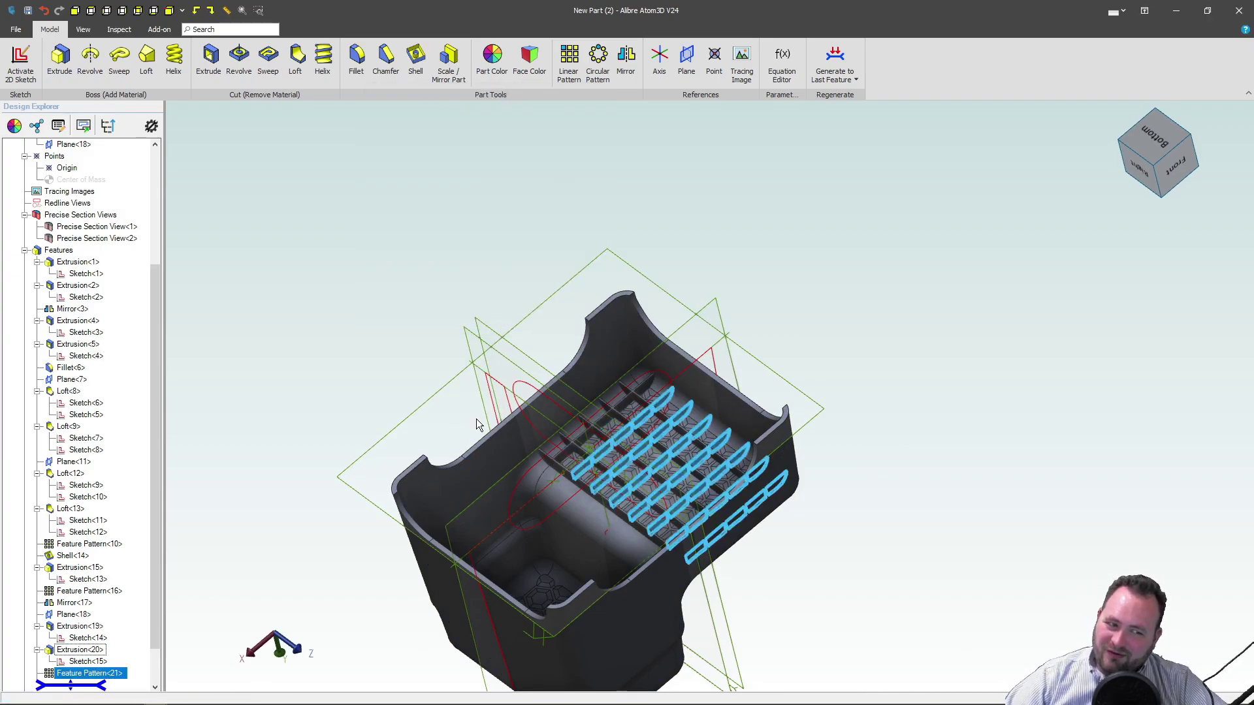
{"action": "left_click", "coordinate": [423, 444]}
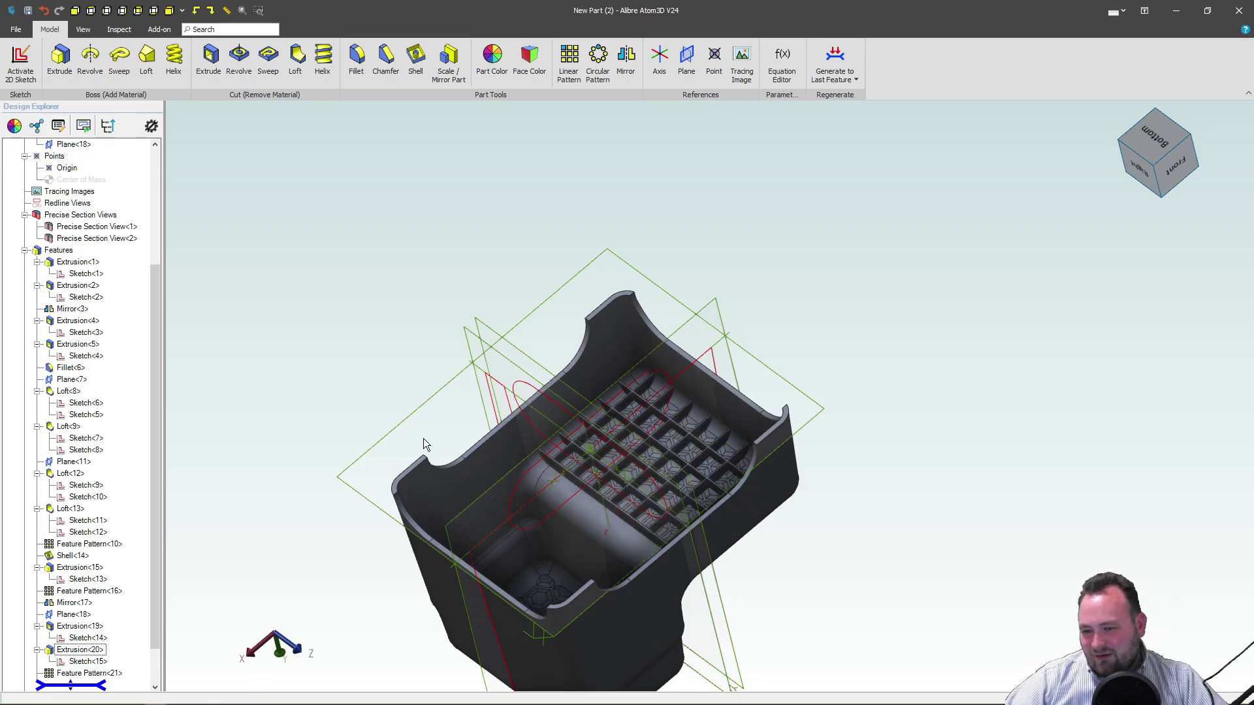
Insert a reference plane offset 2.8" from the YZ-Plane, through the unribbed half of the stool, and select it.
{"action": "scroll", "coordinate": [578, 534], "scroll_direction": "up", "scroll_amount": 5}
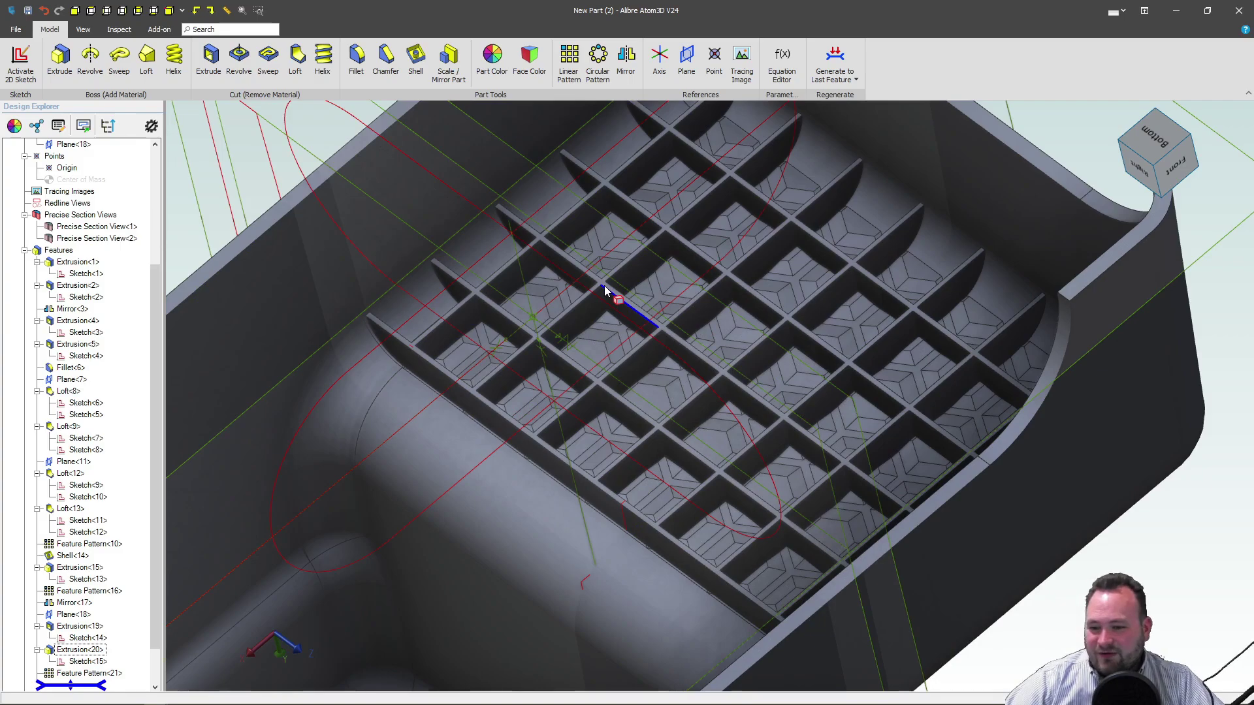
{"action": "scroll", "coordinate": [575, 323], "scroll_direction": "down", "scroll_amount": 5}
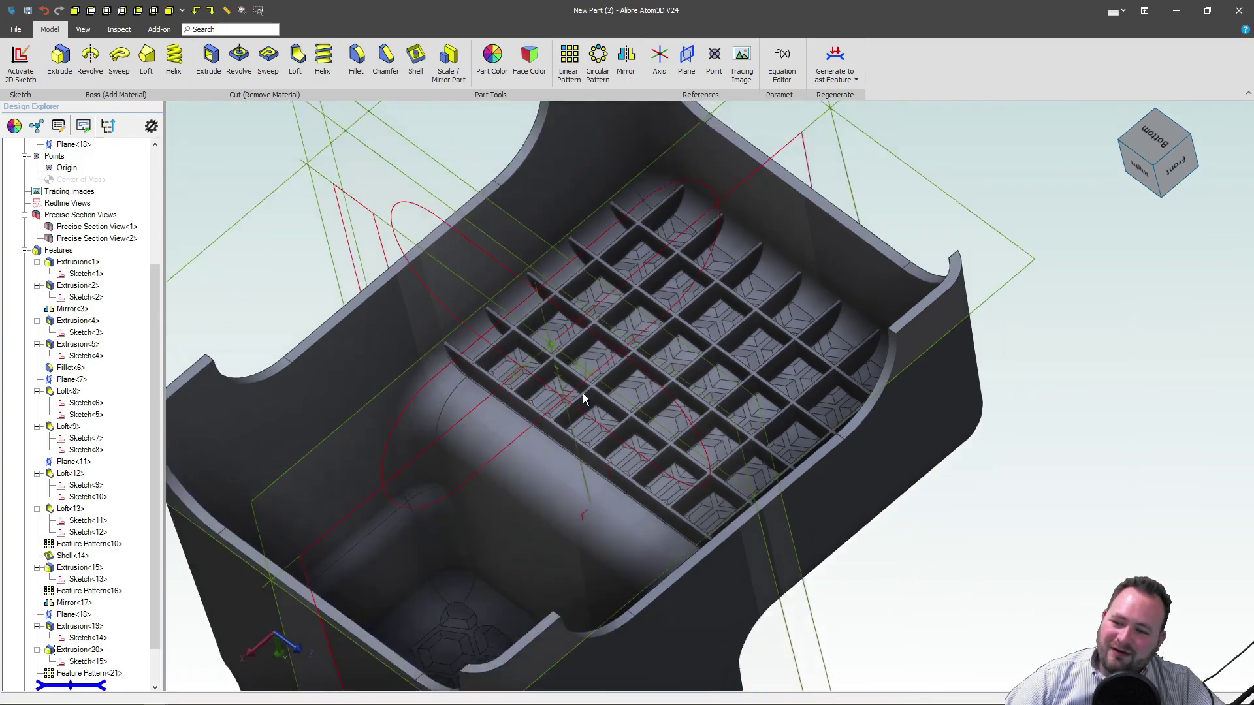
{"action": "middle_click_drag", "start_coordinate": [519, 514], "coordinate": [492, 500]}
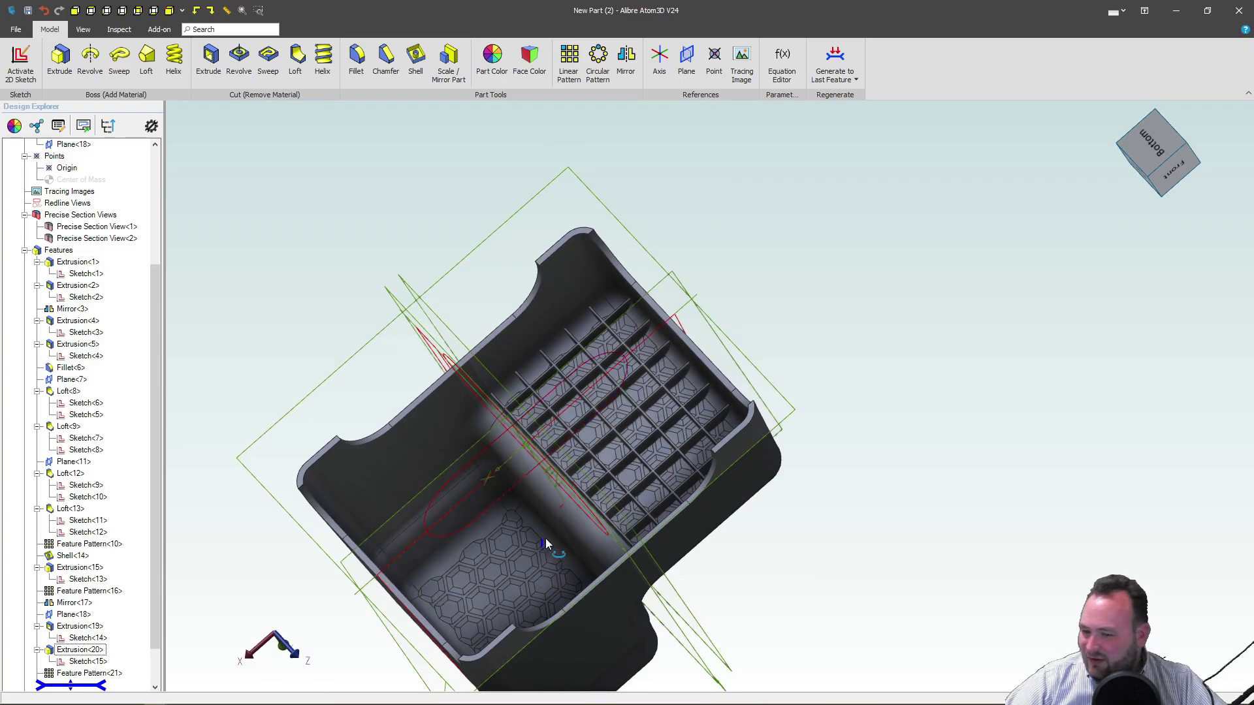
{"action": "middle_click_drag", "start_coordinate": [546, 539], "coordinate": [458, 595]}
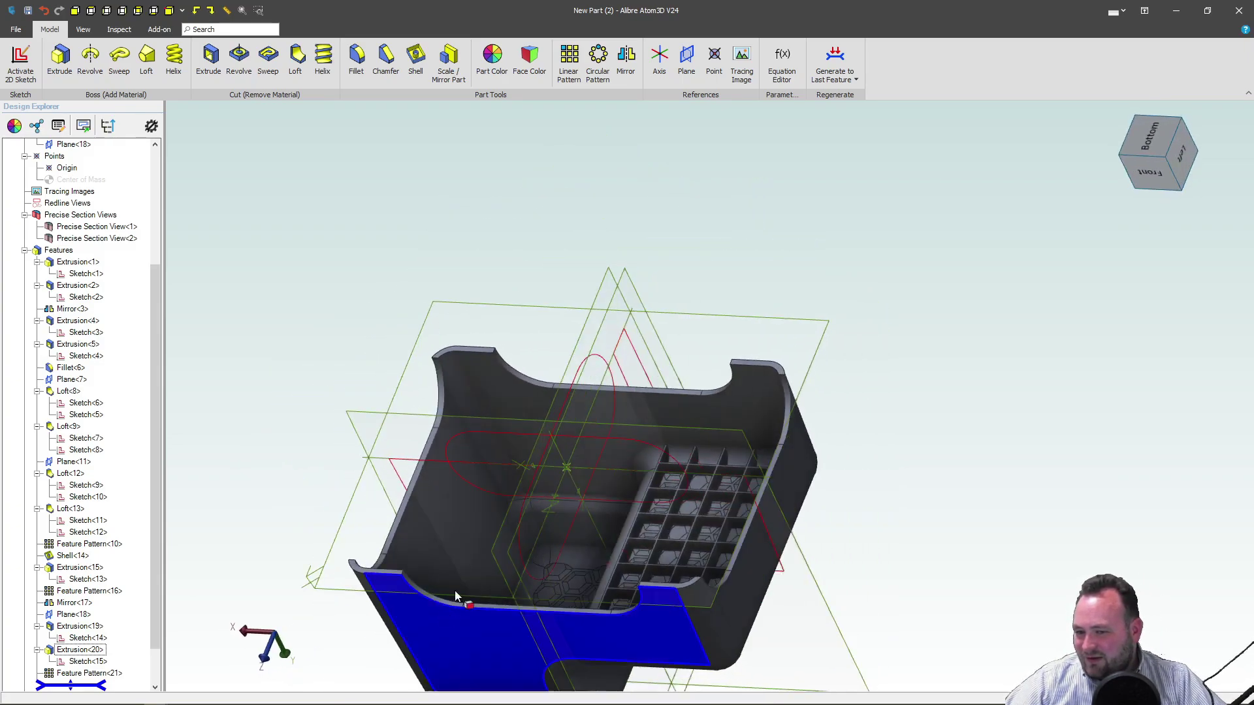
{"action": "left_click", "coordinate": [593, 296]}
{"action": "left_click", "coordinate": [687, 59]}
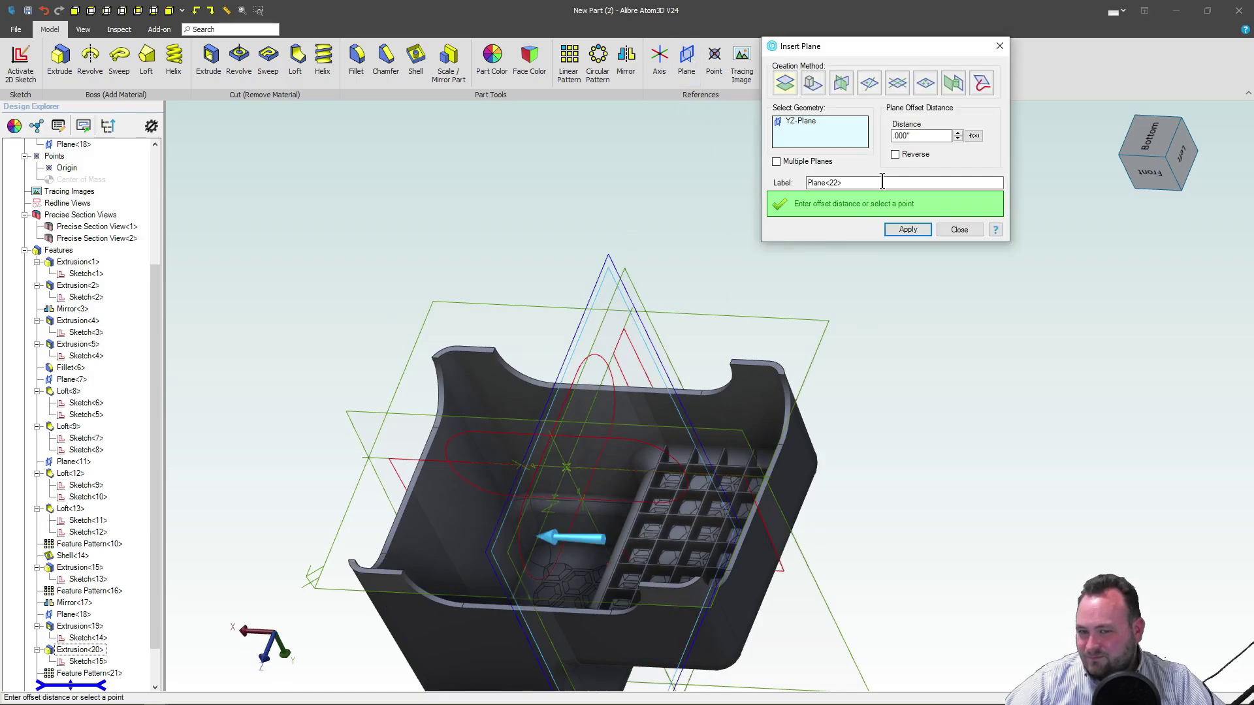
{"action": "middle_click_drag", "start_coordinate": [823, 304], "coordinate": [843, 311]}
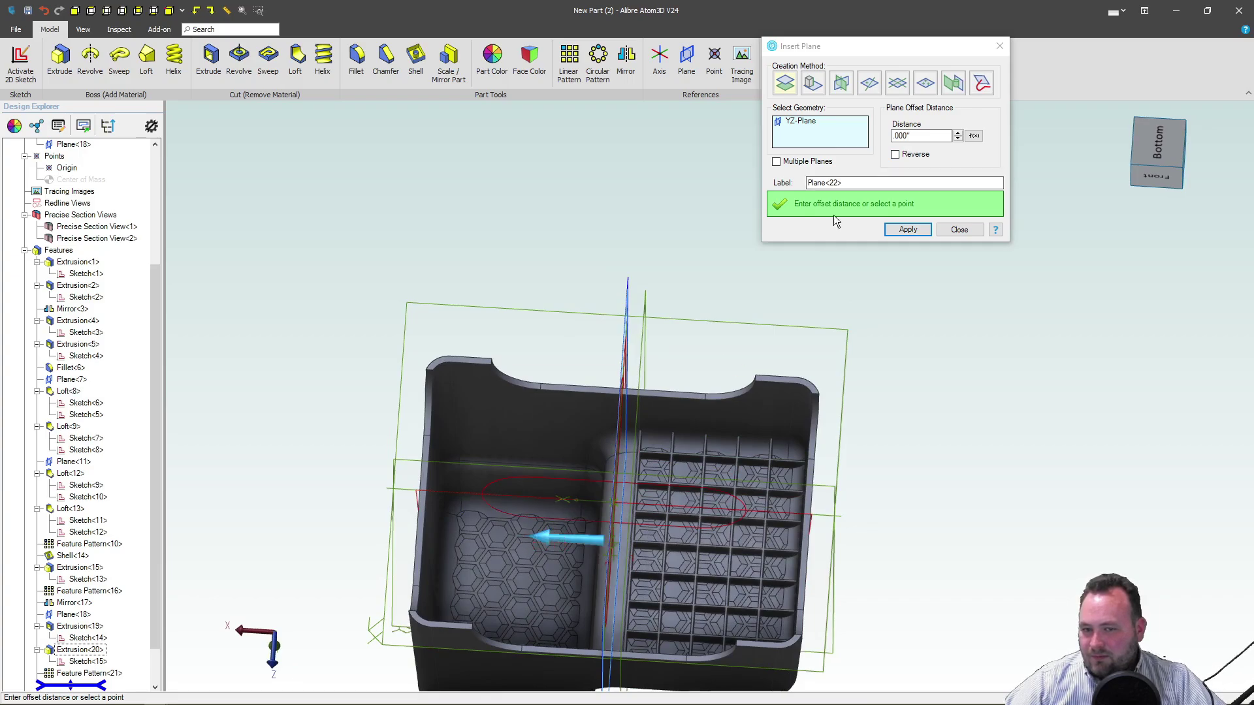
{"action": "left_click", "coordinate": [958, 132]}
{"action": "left_click", "coordinate": [957, 133]}
{"action": "left_click", "coordinate": [958, 133]}
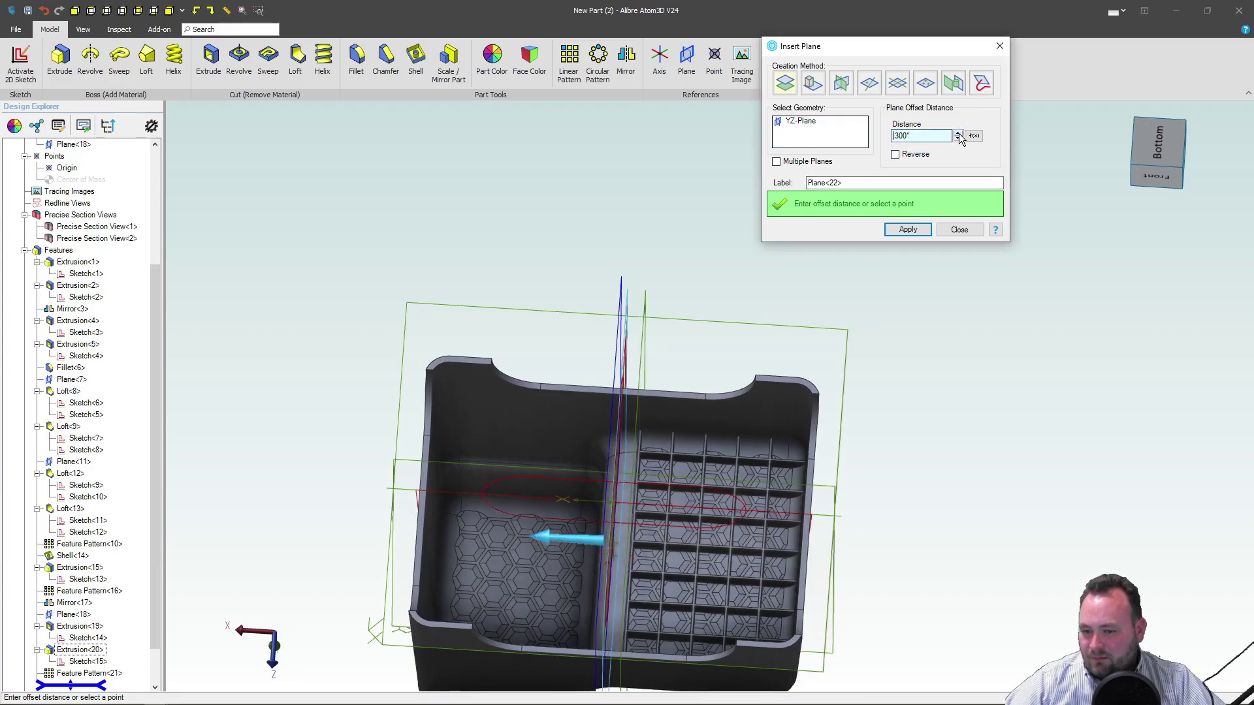
{"action": "left_click_drag", "start_coordinate": [957, 133], "coordinate": [958, 133]}
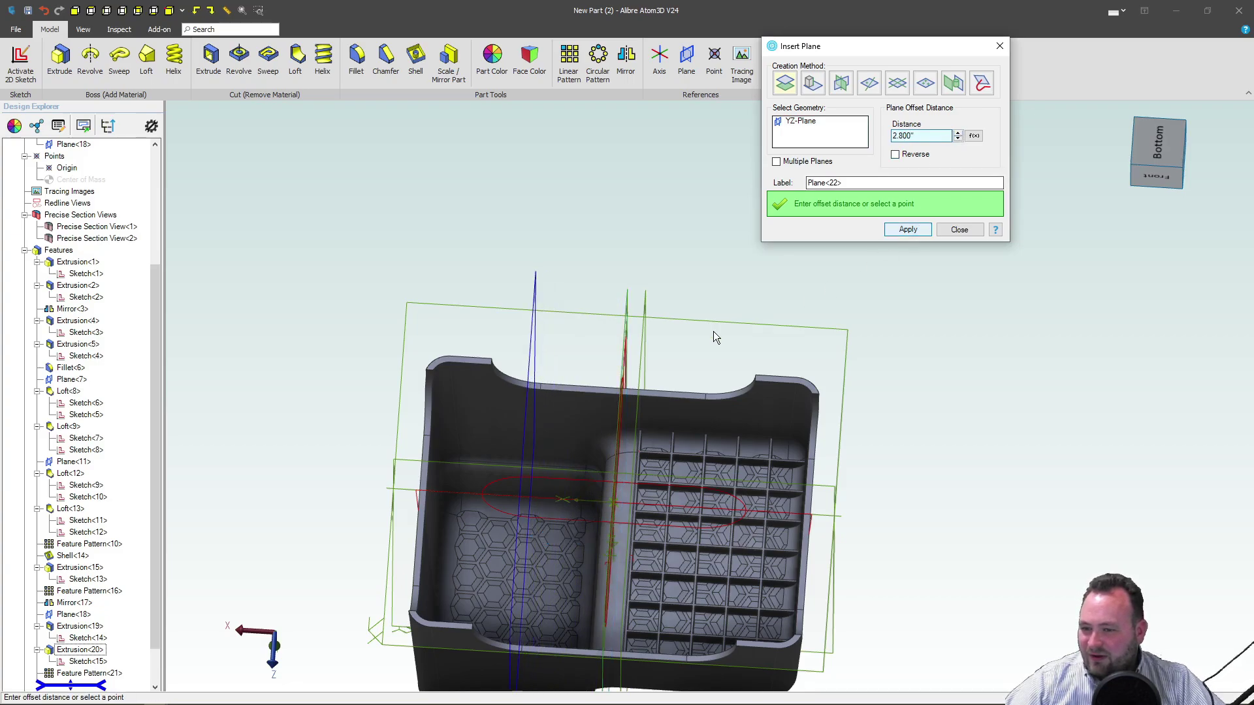
{"action": "left_click", "coordinate": [909, 234]}
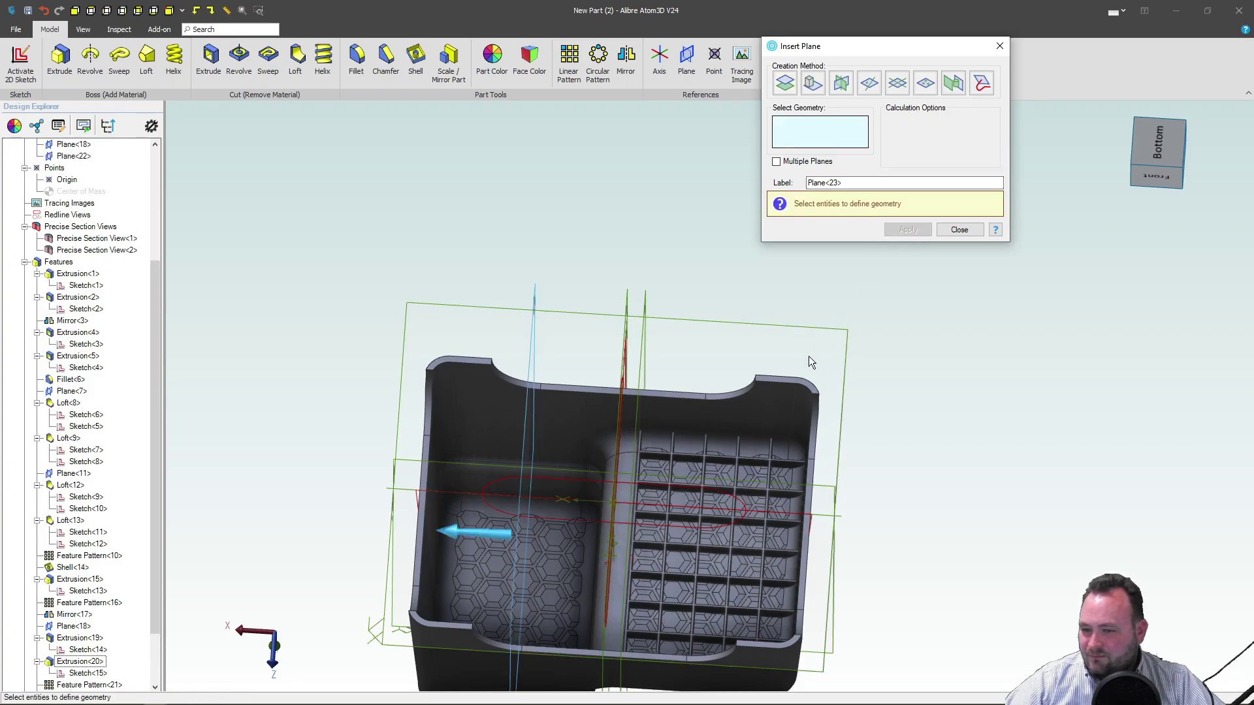
{"action": "left_click", "coordinate": [962, 234]}
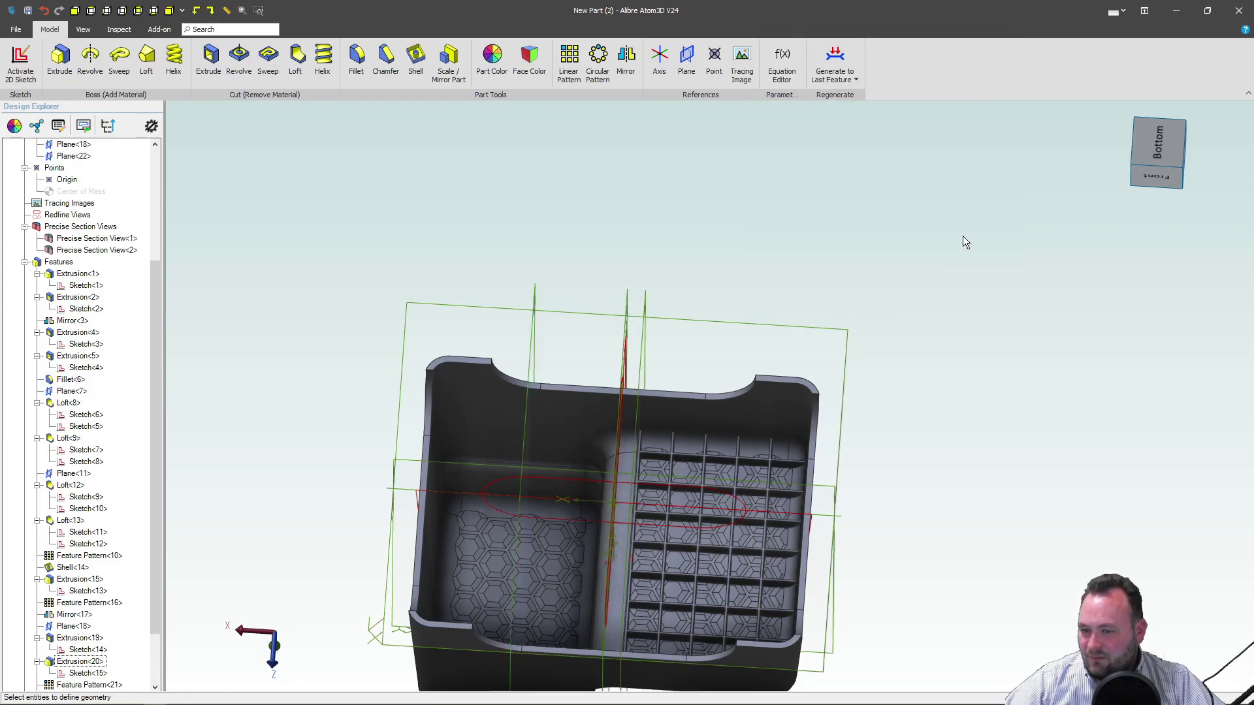
{"action": "left_click", "coordinate": [523, 453]}
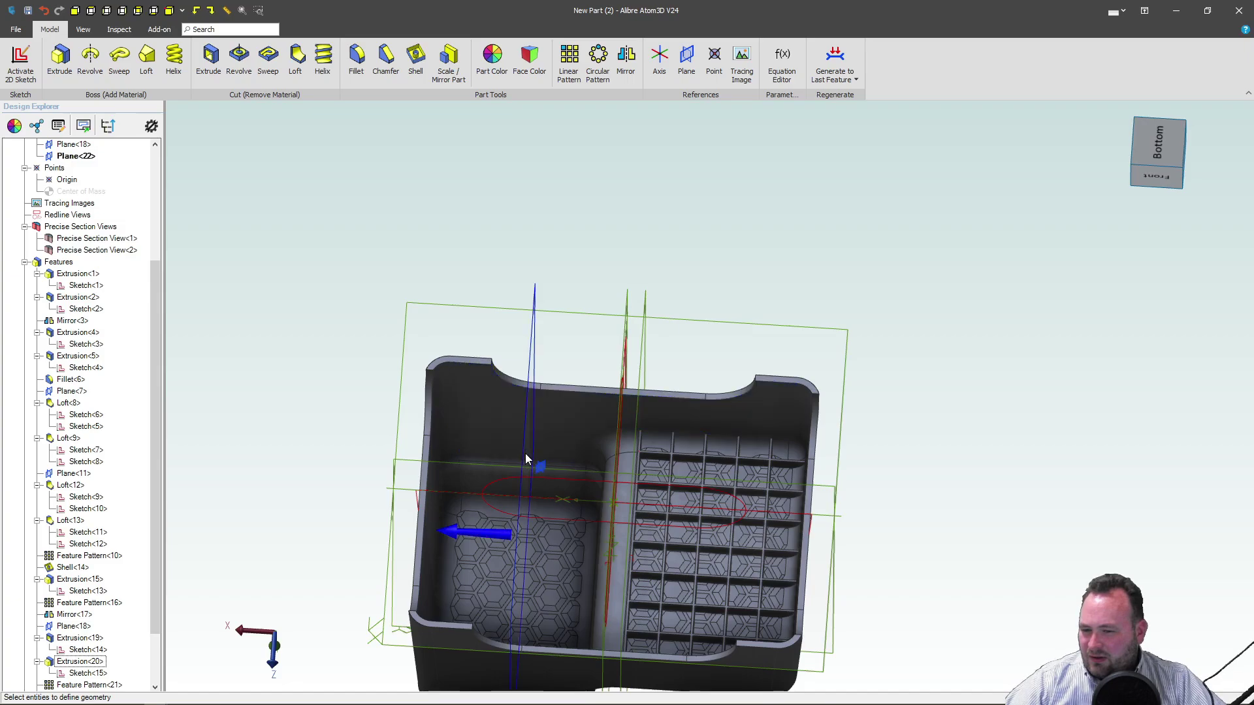
{"action": "middle_click_drag", "start_coordinate": [496, 482], "coordinate": [490, 481]}
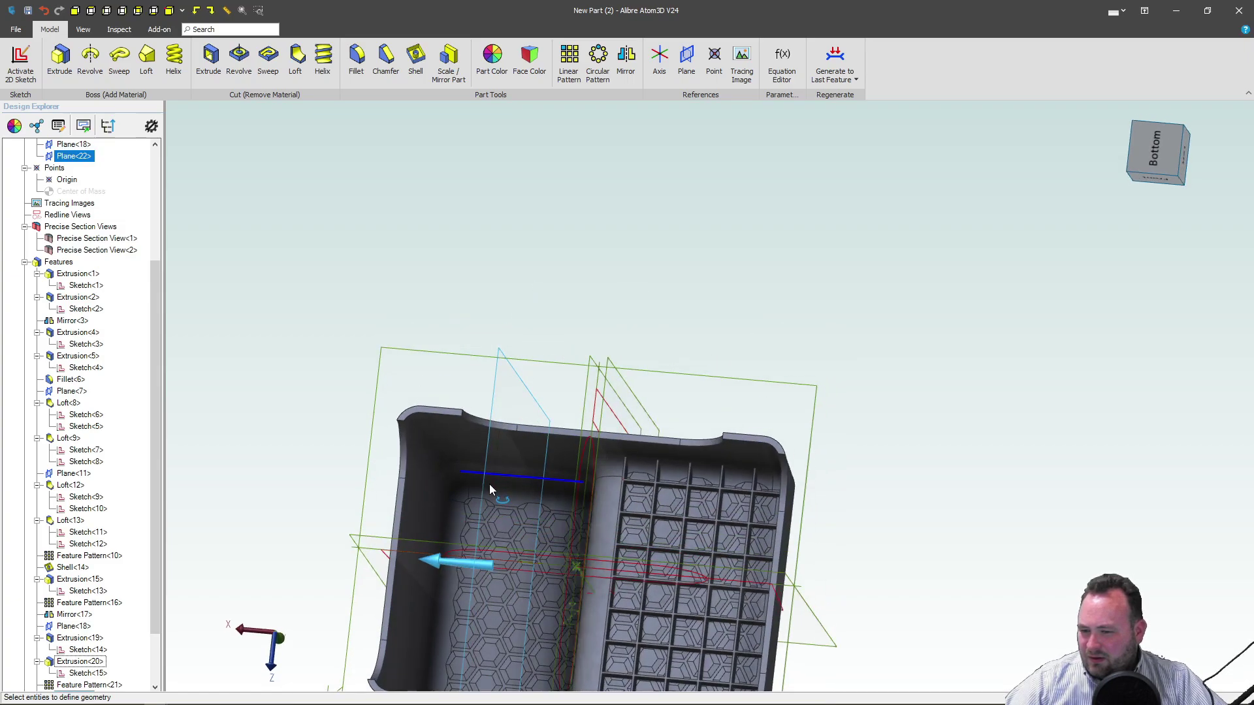
Turn on Precise Section View<1> to cut the stool open along the XY-Plane.
{"action": "left_click", "coordinate": [338, 506]}
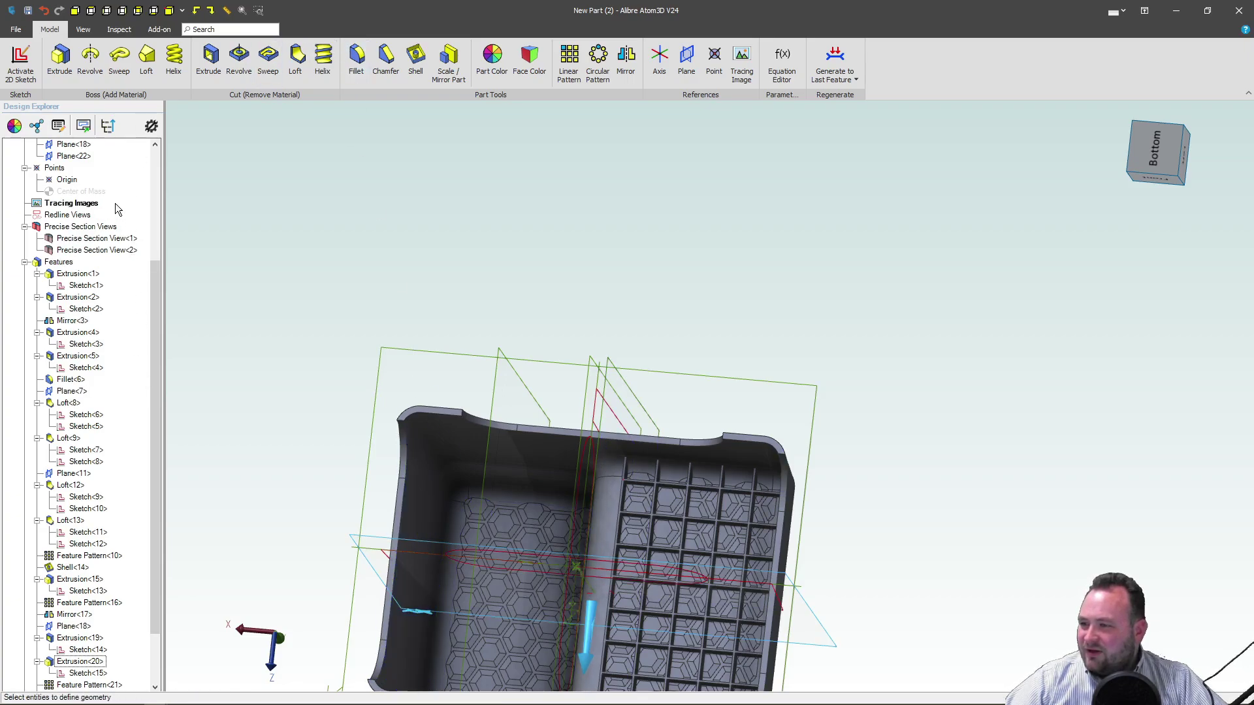
{"action": "left_click", "coordinate": [98, 252]}
{"action": "right_click", "coordinate": [99, 256]}
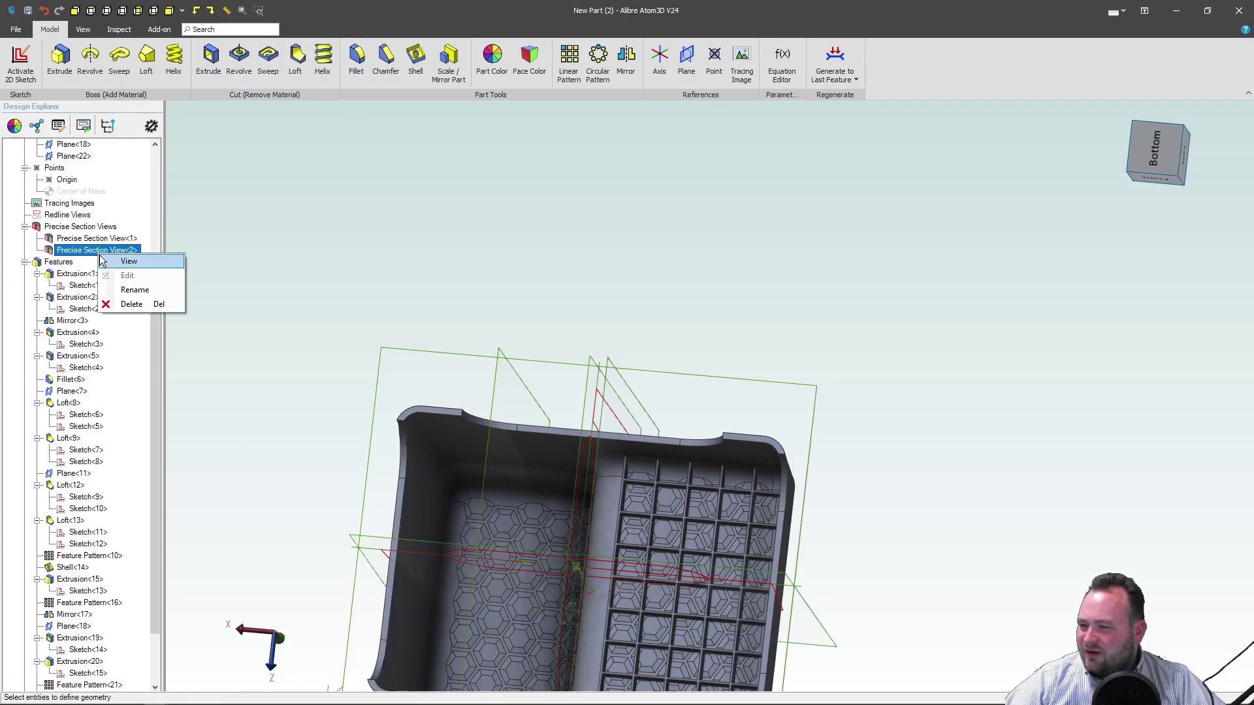
{"action": "key", "text": "Escape"}
{"action": "key", "text": "Up"}
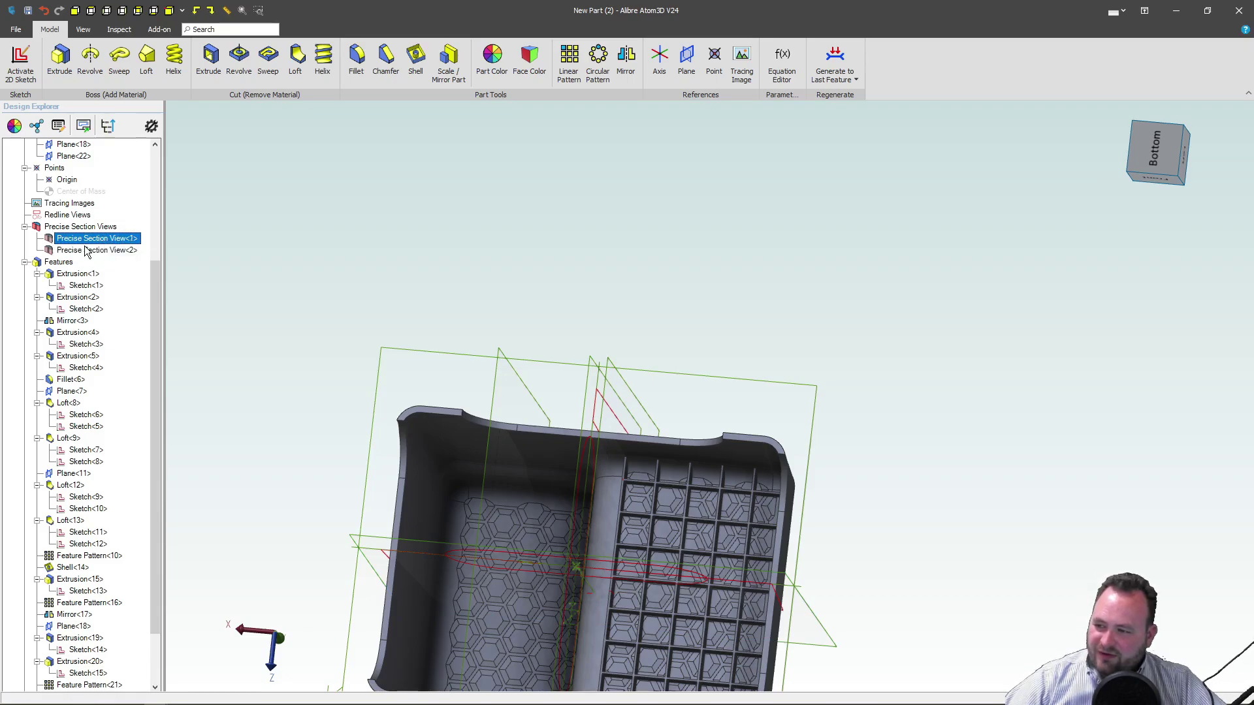
{"action": "double_click", "coordinate": [85, 245]}
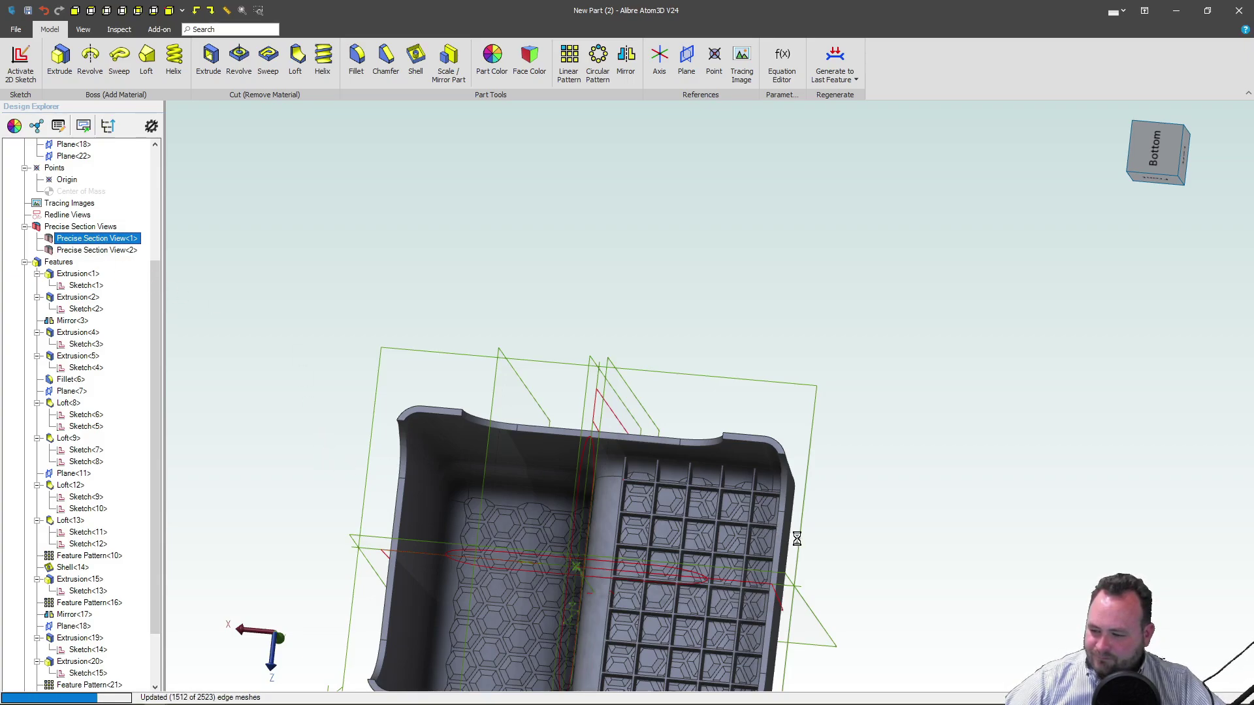
Start a 2D sketch on the XY-Plane and face the sectioned side of the stool square-on.
{"action": "left_click", "coordinate": [832, 618]}
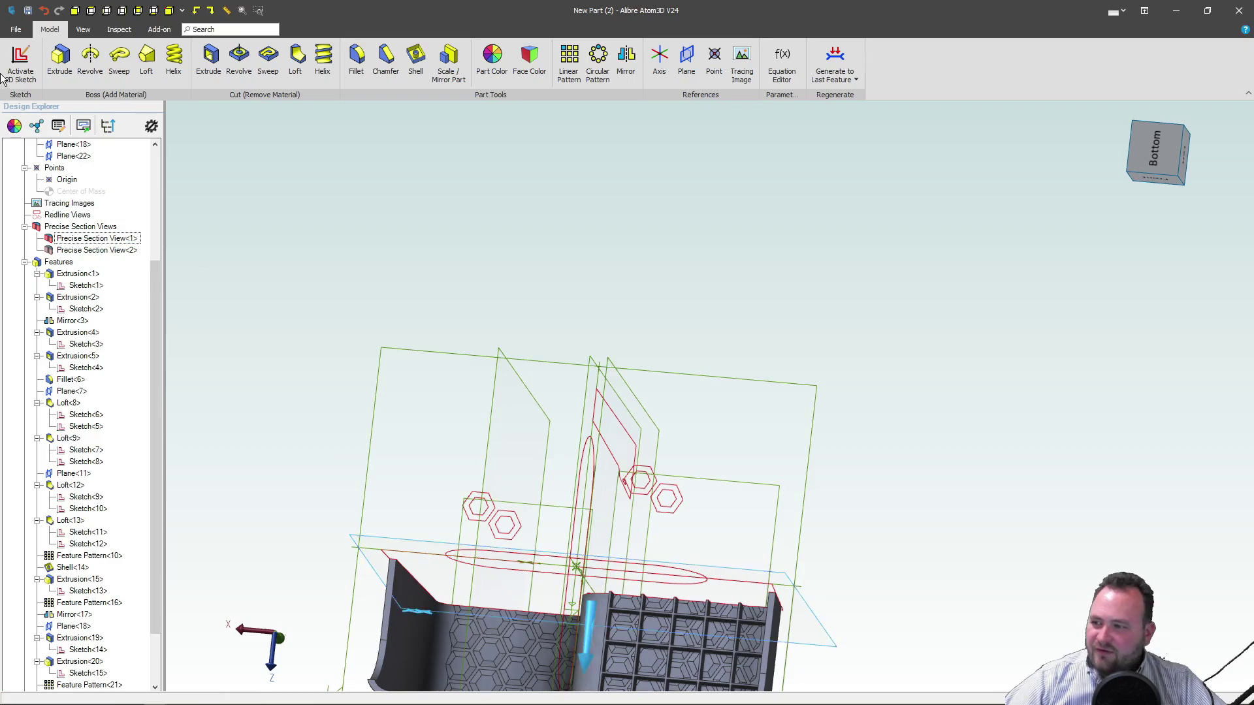
{"action": "left_click", "coordinate": [20, 59]}
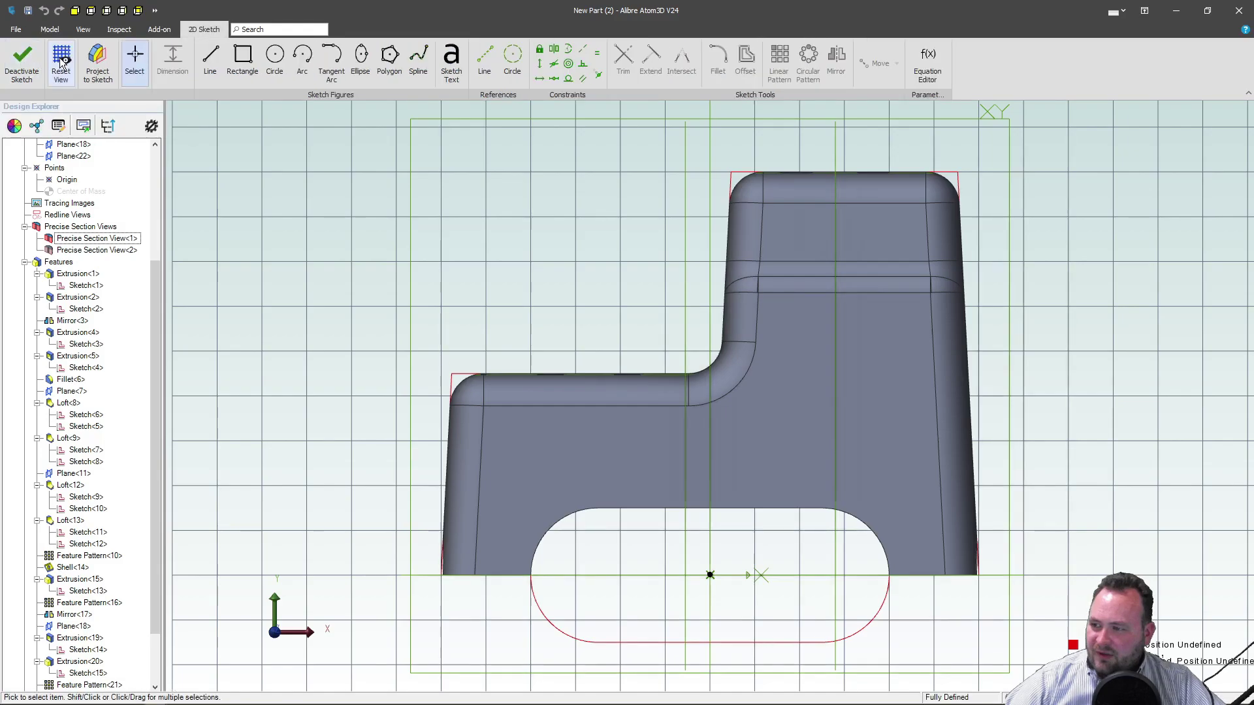
{"action": "left_click", "coordinate": [60, 62]}
Sketch a closed, downward-tapering rib profile about .79" deep, starting inside the upper step's top wall near the inner corner.
{"action": "scroll", "coordinate": [535, 176], "scroll_direction": "up", "scroll_amount": 3}
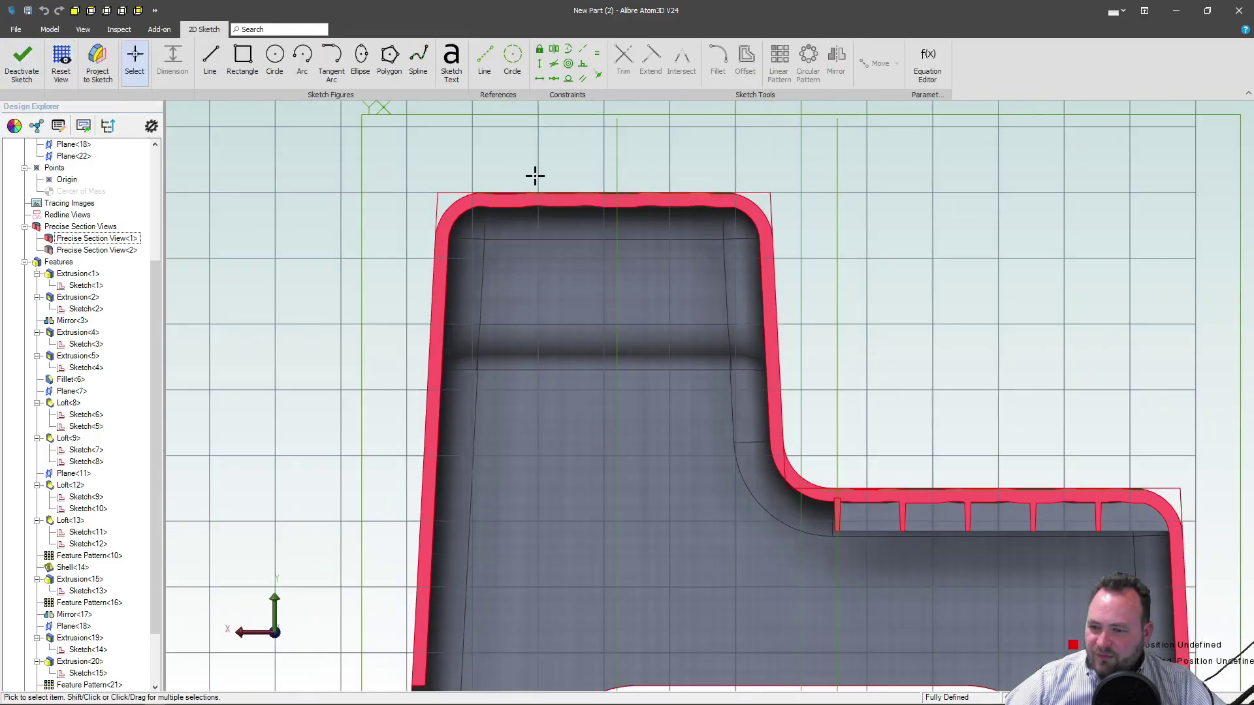
{"action": "scroll", "coordinate": [694, 196], "scroll_direction": "up", "scroll_amount": 4}
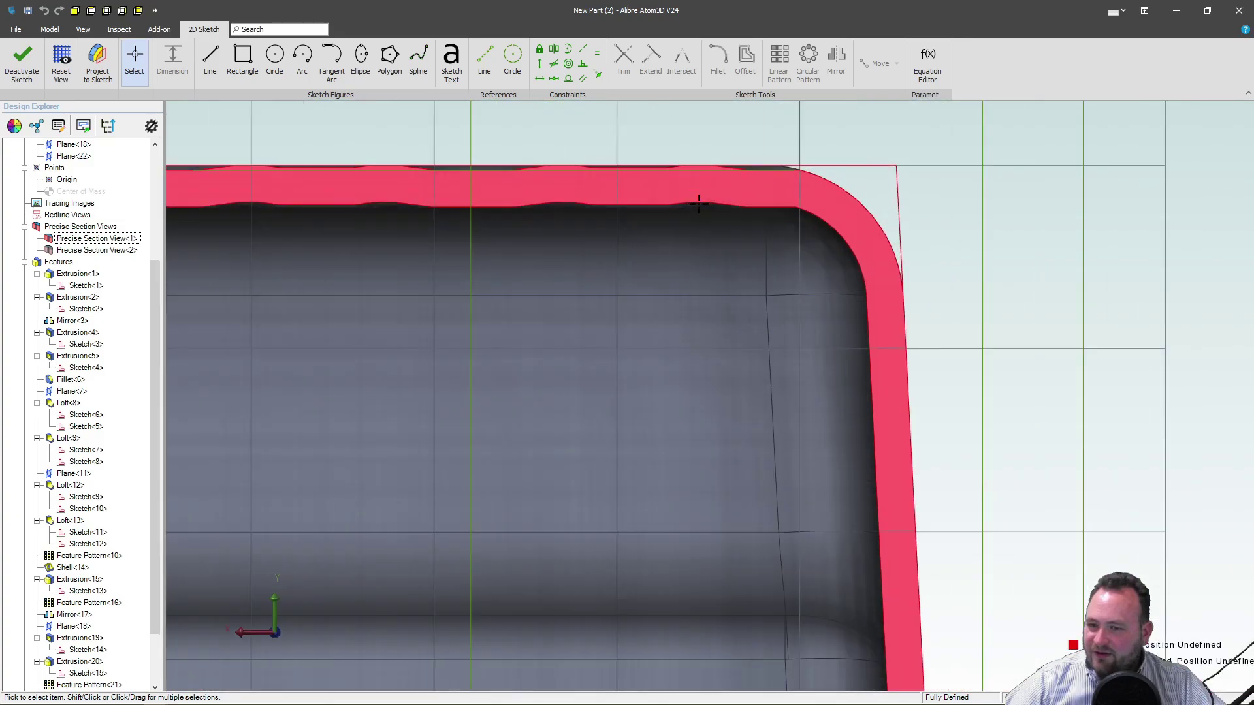
{"action": "key", "text": "l"}
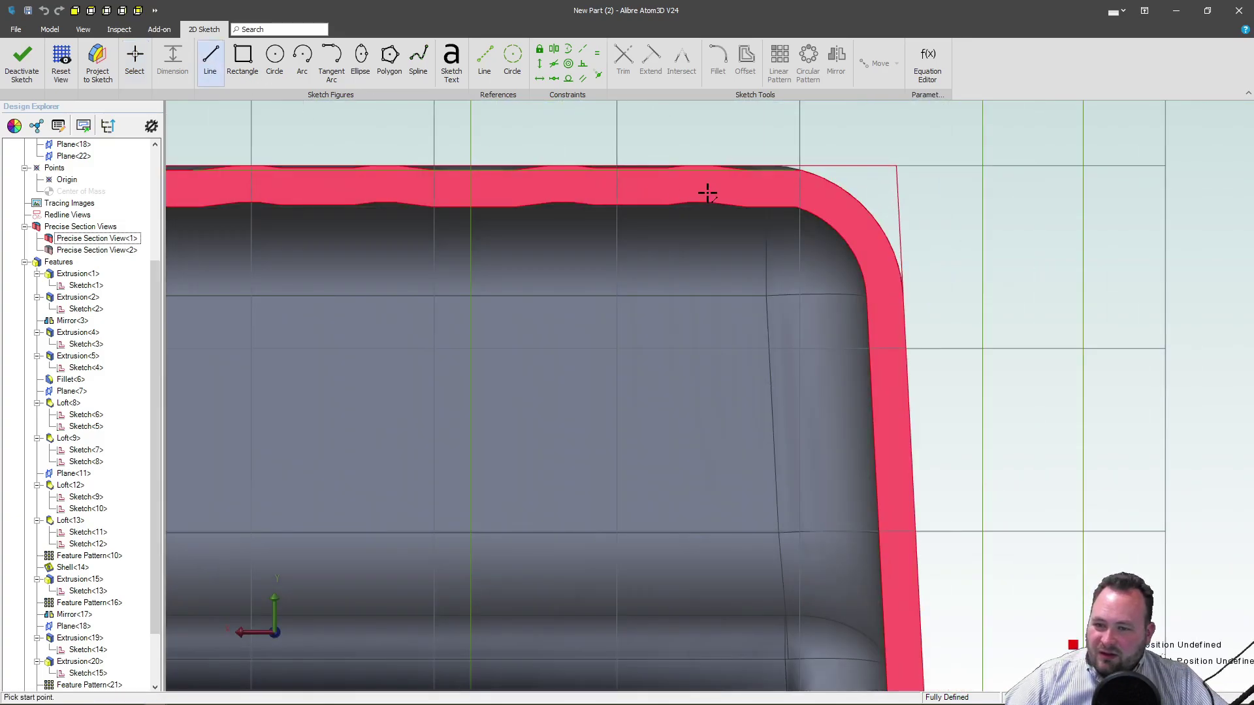
{"action": "left_click", "coordinate": [684, 191]}
{"action": "left_click", "coordinate": [744, 191]}
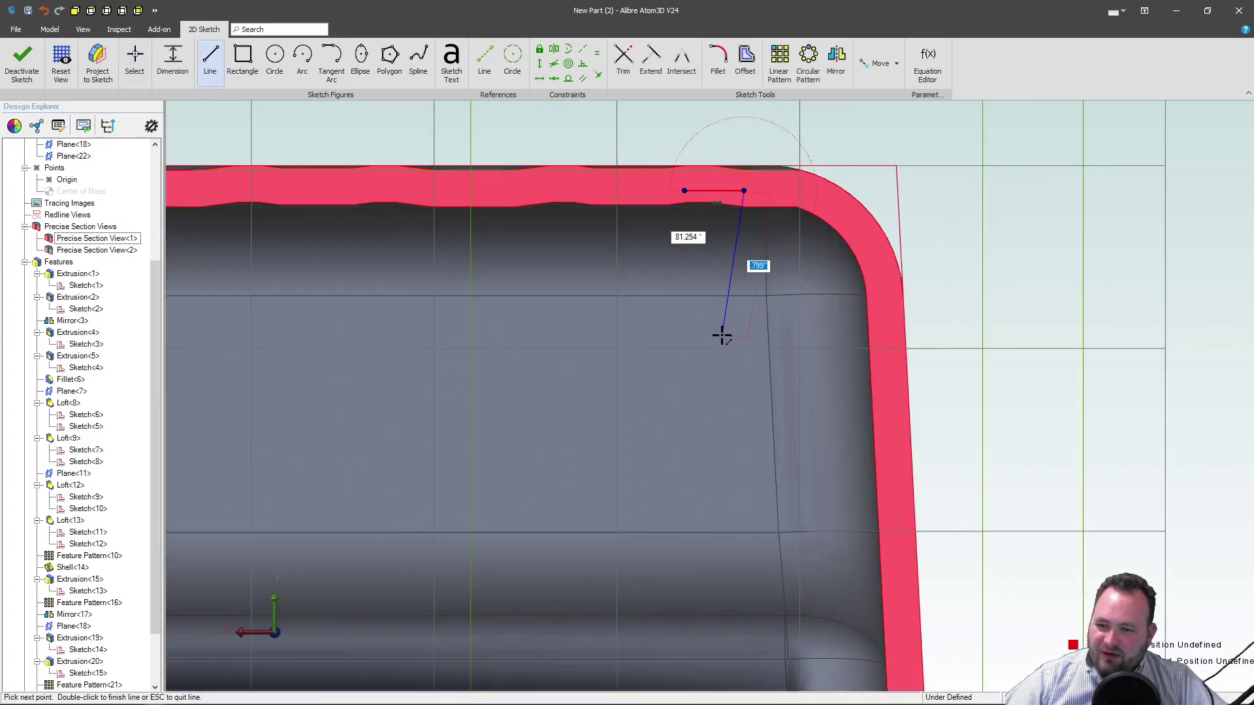
{"action": "left_click", "coordinate": [722, 335]}
{"action": "left_click", "coordinate": [707, 335]}
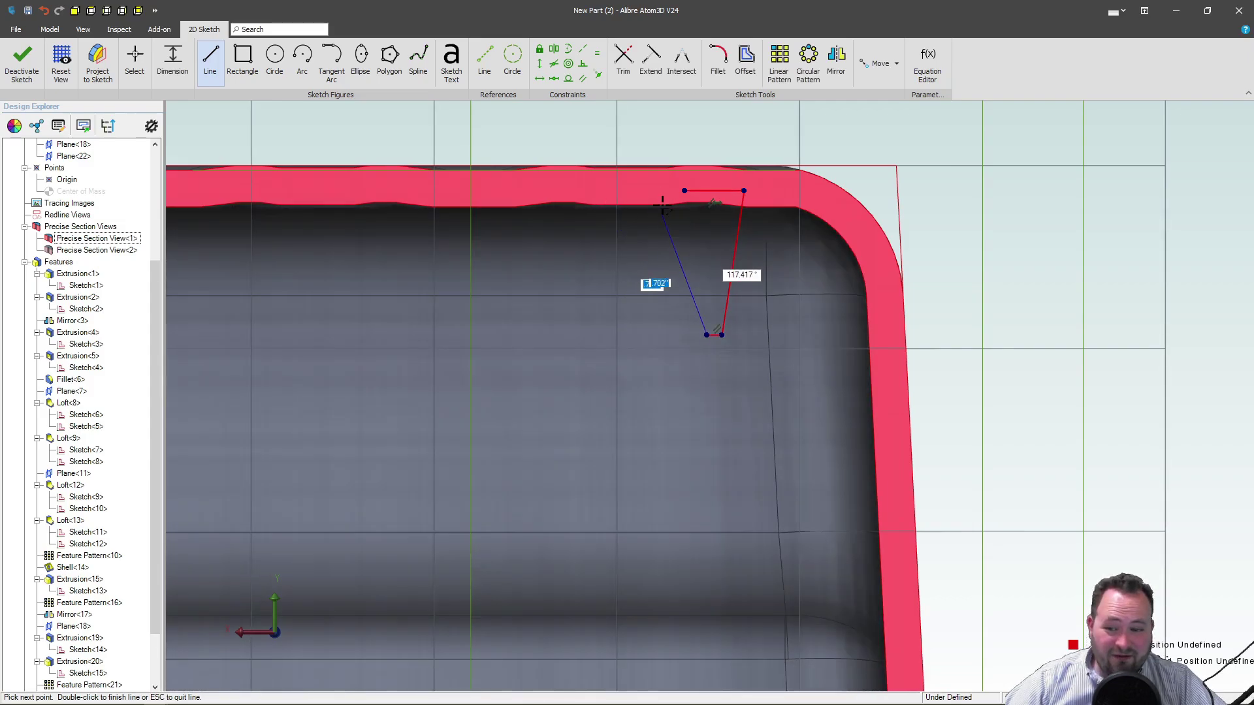
{"action": "left_click", "coordinate": [685, 190]}
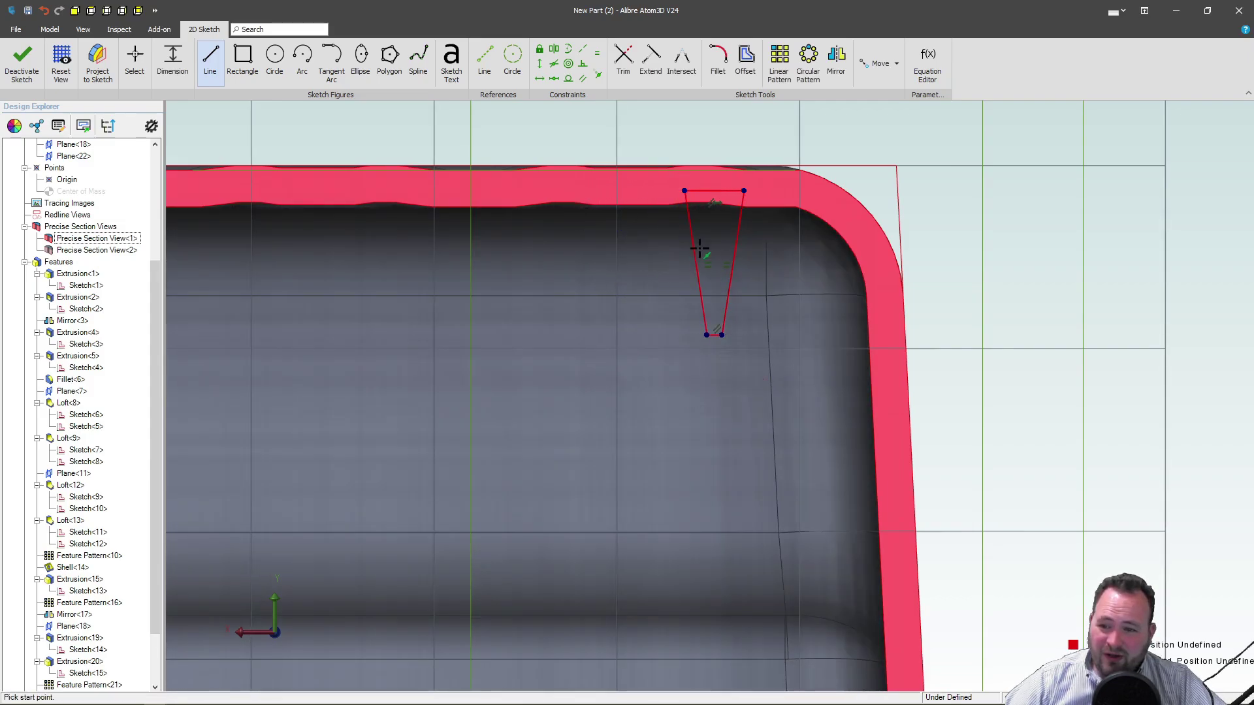
{"action": "key", "text": "Escape"}
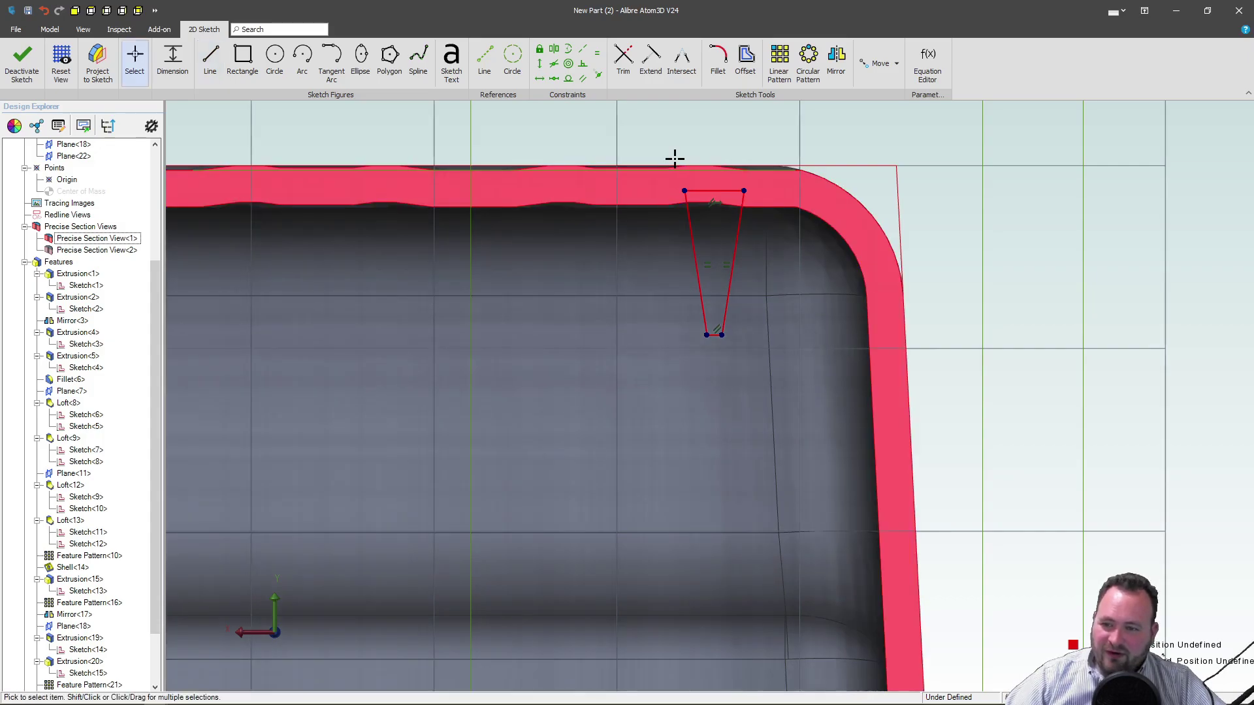
Place a dimension between the upper and lower corners on the left side of the tapered rib profile.
{"action": "scroll", "coordinate": [691, 165], "scroll_direction": "up", "scroll_amount": 2}
{"action": "key", "text": "Escape"}
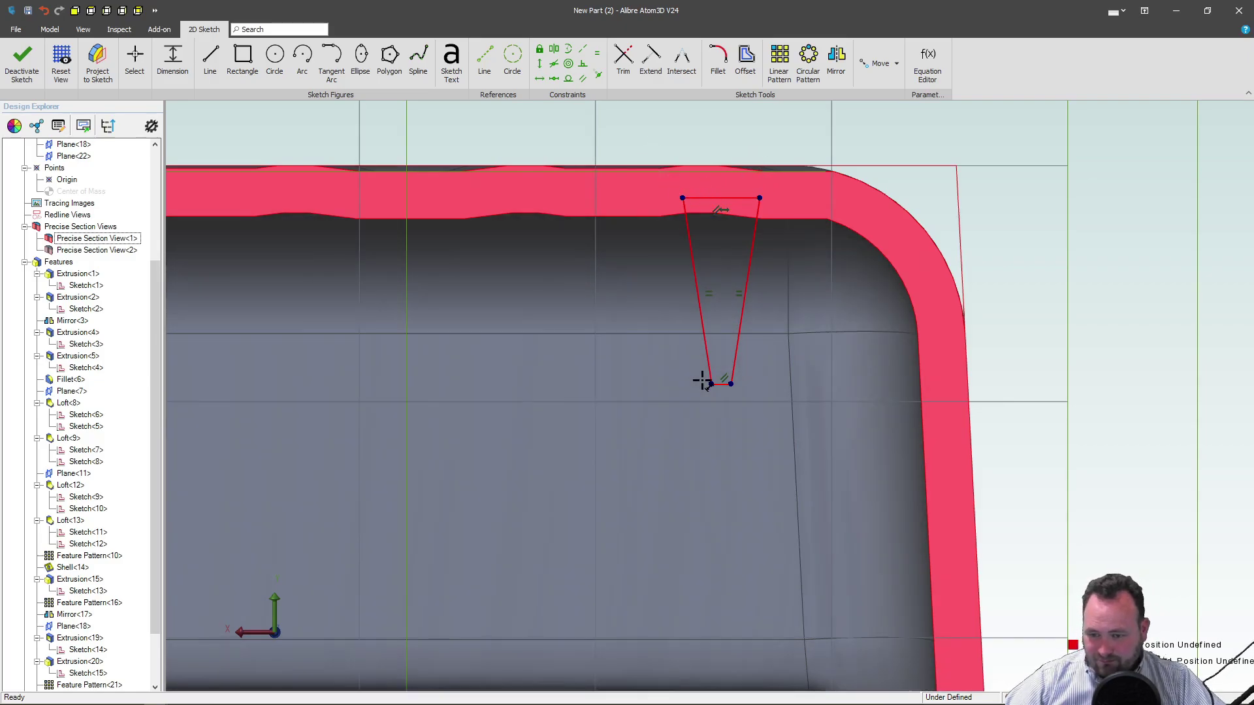
{"action": "left_click", "coordinate": [680, 198]}
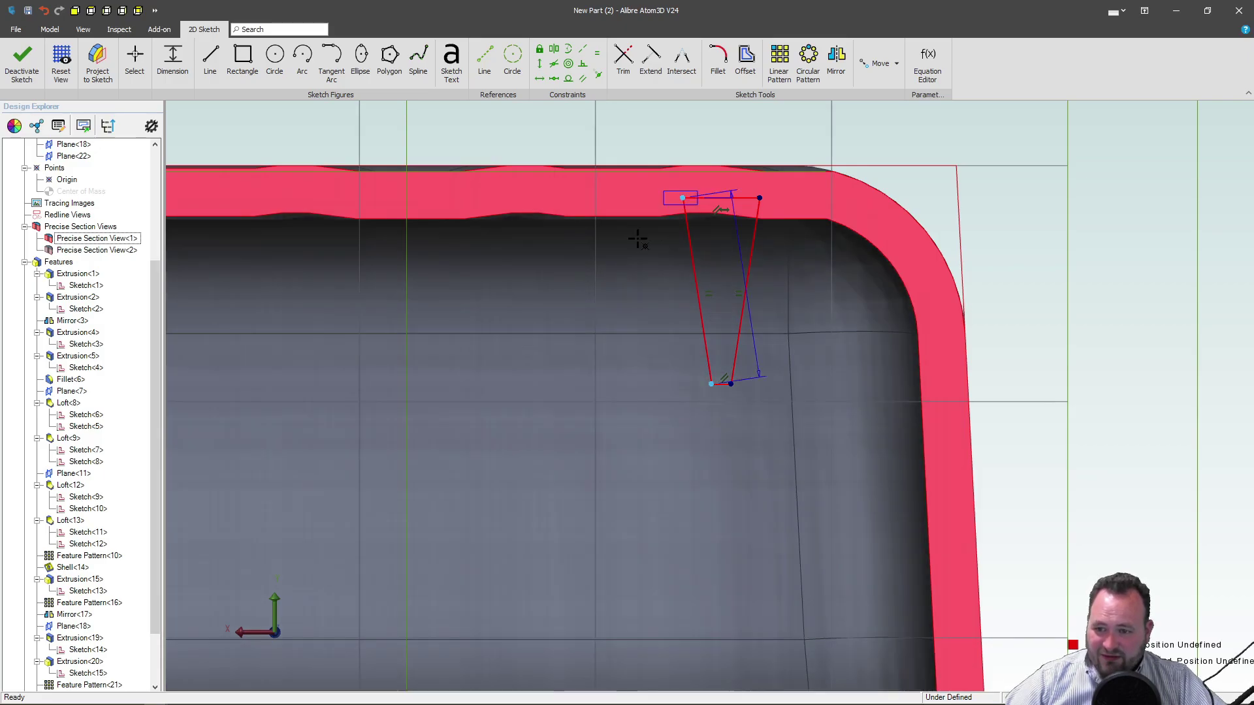
{"action": "left_click", "coordinate": [569, 285]}
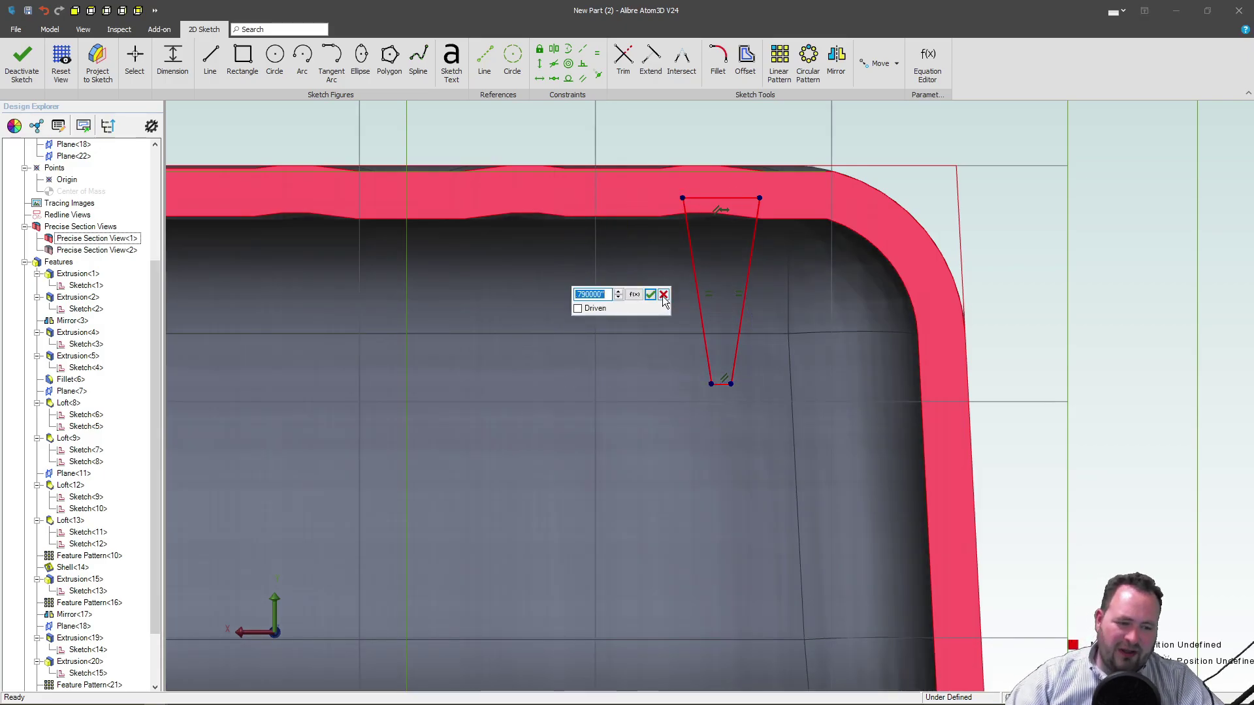
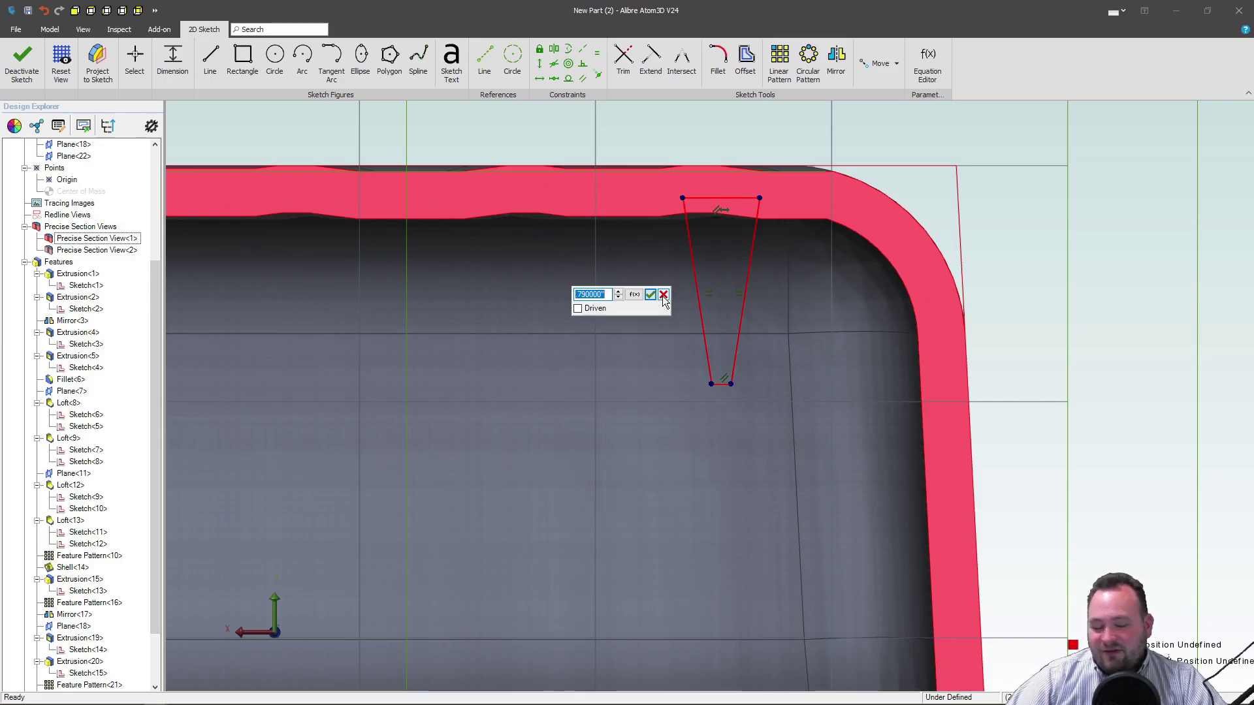
Set the tapered rib profile's height to 0.5 in.
{"action": "key", "text": "BackSpace"}
{"action": "type", "text": ".2"}
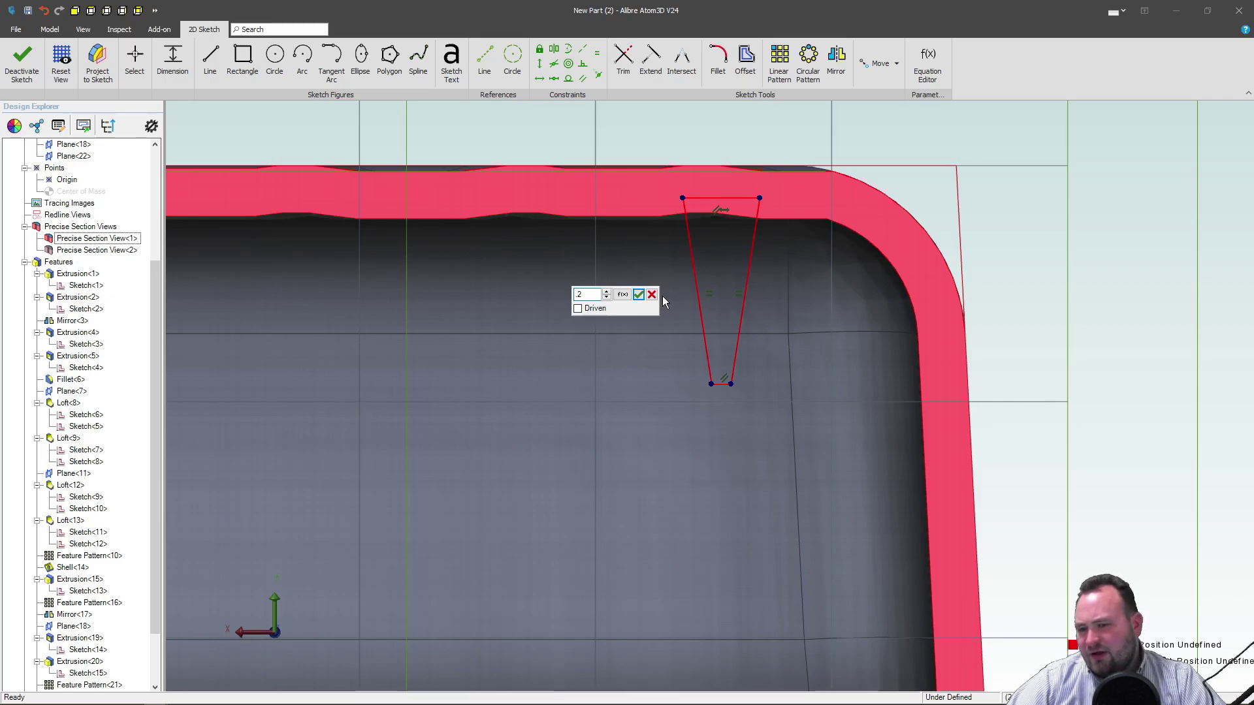
{"action": "type", "text": "*2"}
{"action": "key", "text": "Return"}
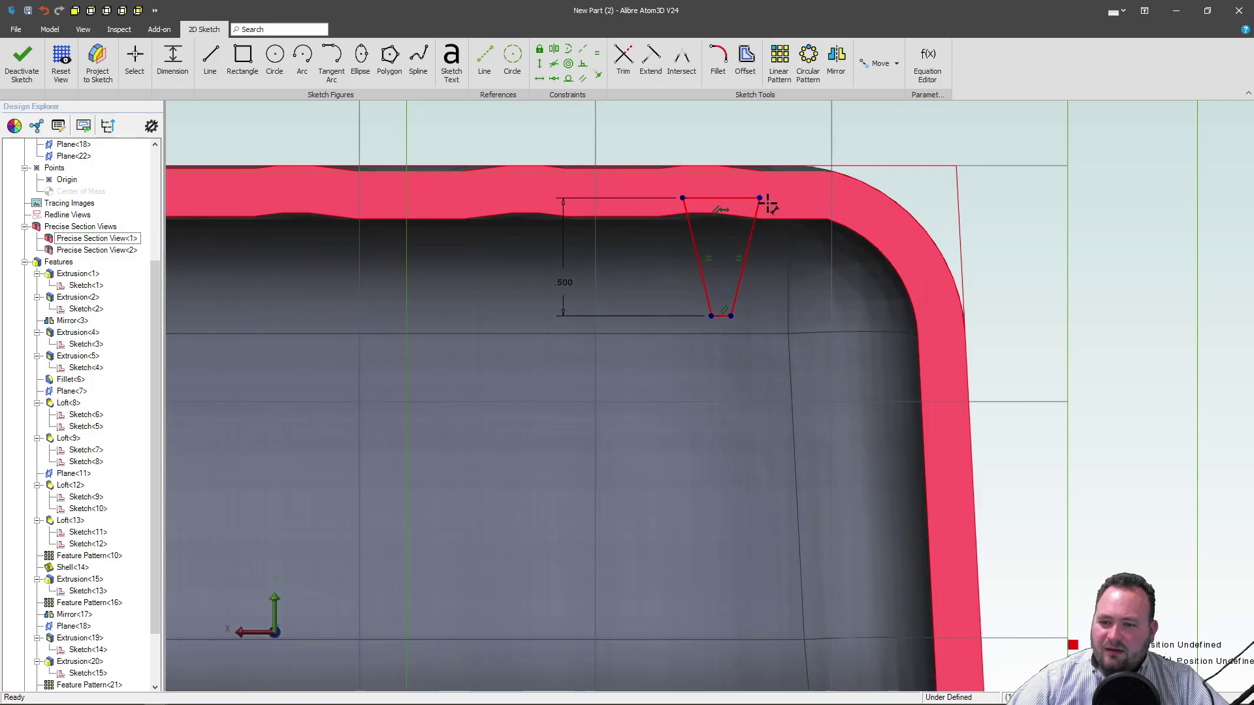
Dimension the vertical distance from the origin point to the rib profile's top edge as 8.86 in.
{"action": "scroll", "coordinate": [761, 205], "scroll_direction": "down", "scroll_amount": 3}
{"action": "scroll", "coordinate": [770, 171], "scroll_direction": "up", "scroll_amount": 5}
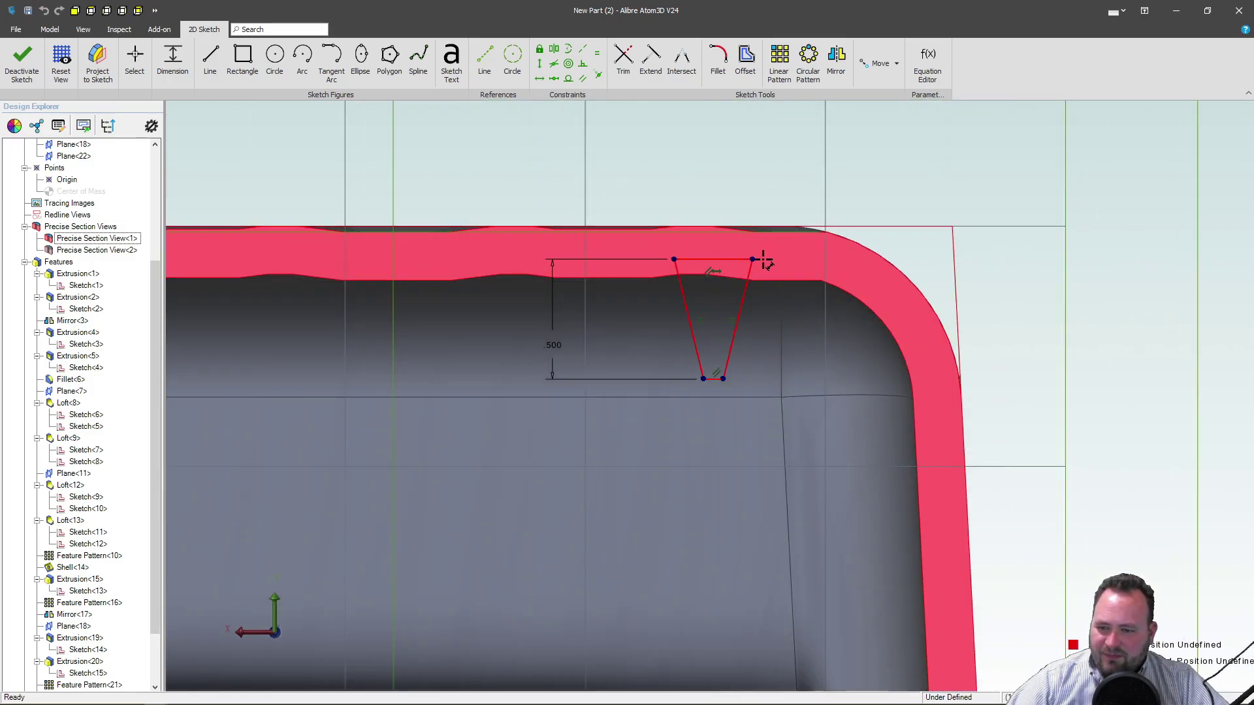
{"action": "scroll", "coordinate": [765, 261], "scroll_direction": "down", "scroll_amount": 5}
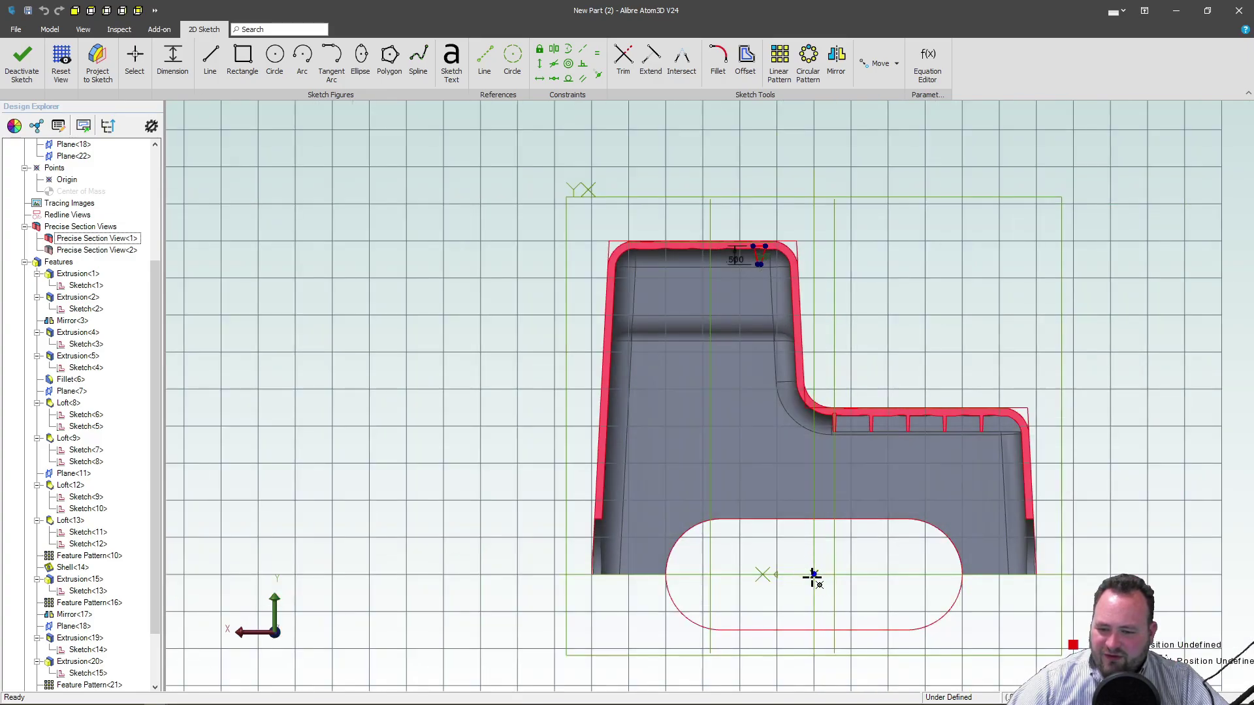
{"action": "left_click", "coordinate": [813, 574]}
{"action": "left_click", "coordinate": [915, 496]}
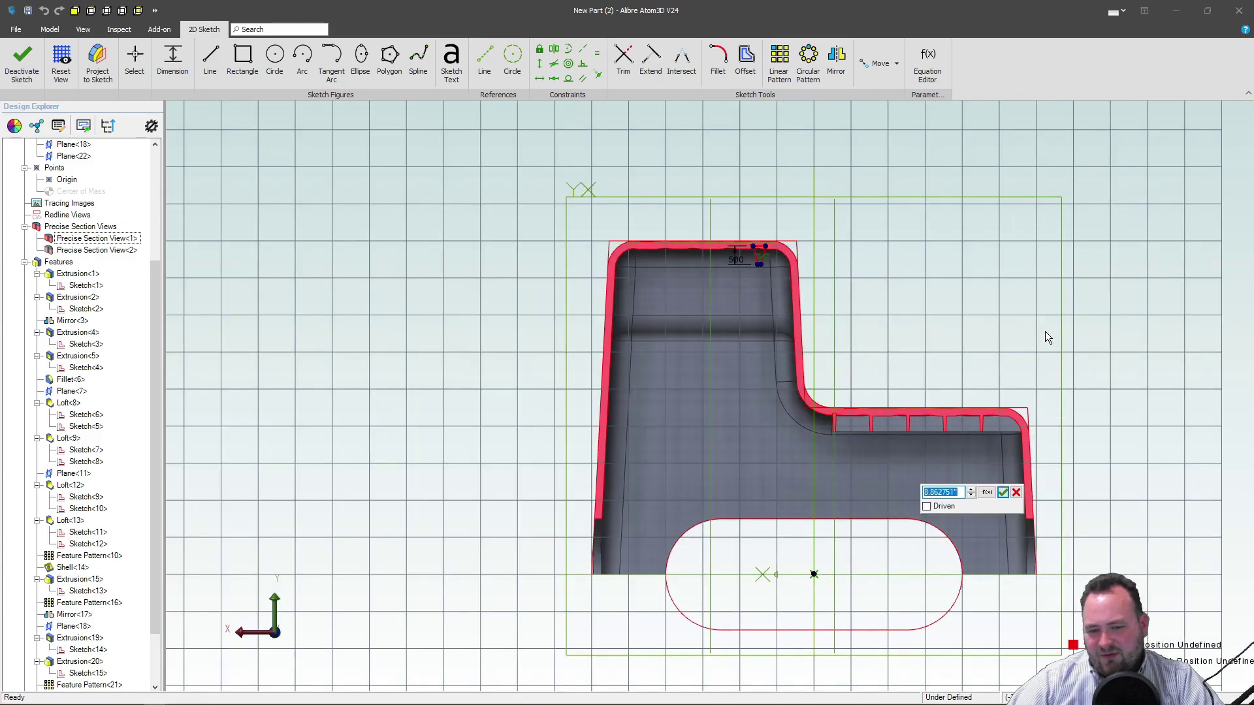
{"action": "type", "text": "8.86"}
{"action": "key", "text": "Return"}
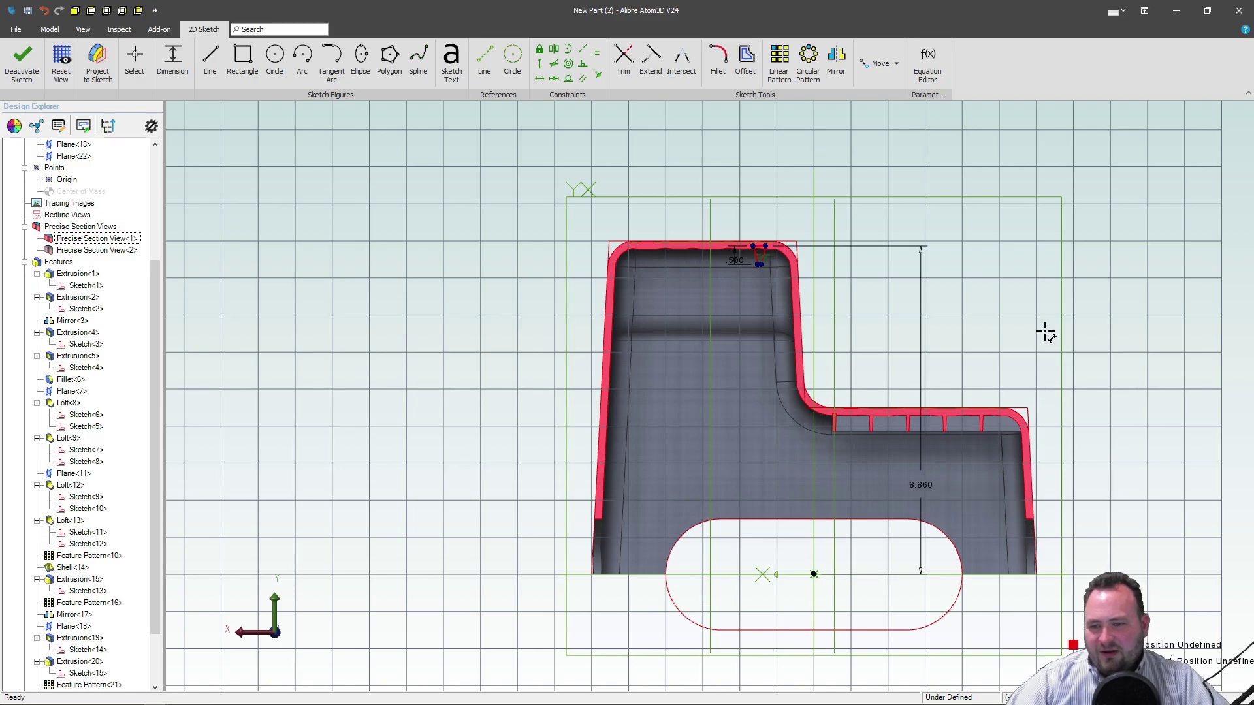
Dimension the rib profile's top edge between its two corner points as 0.1 in wide.
{"action": "scroll", "coordinate": [757, 255], "scroll_direction": "up", "scroll_amount": 8}
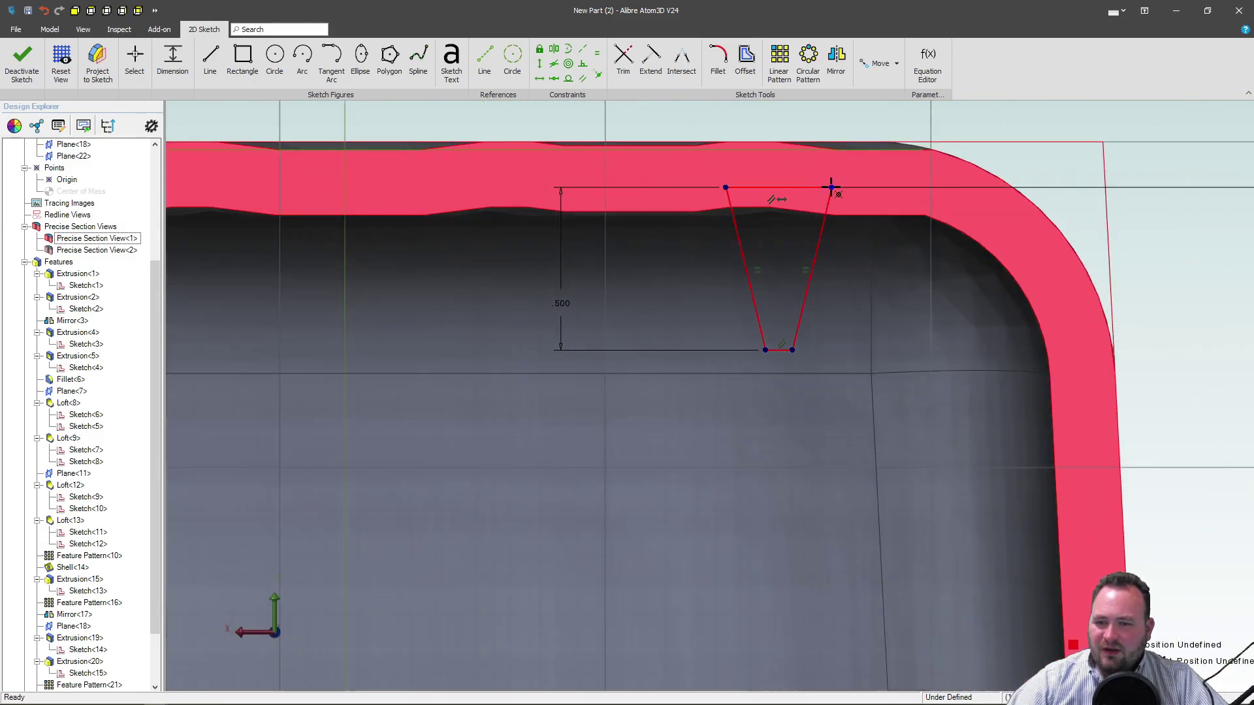
{"action": "left_click", "coordinate": [831, 187]}
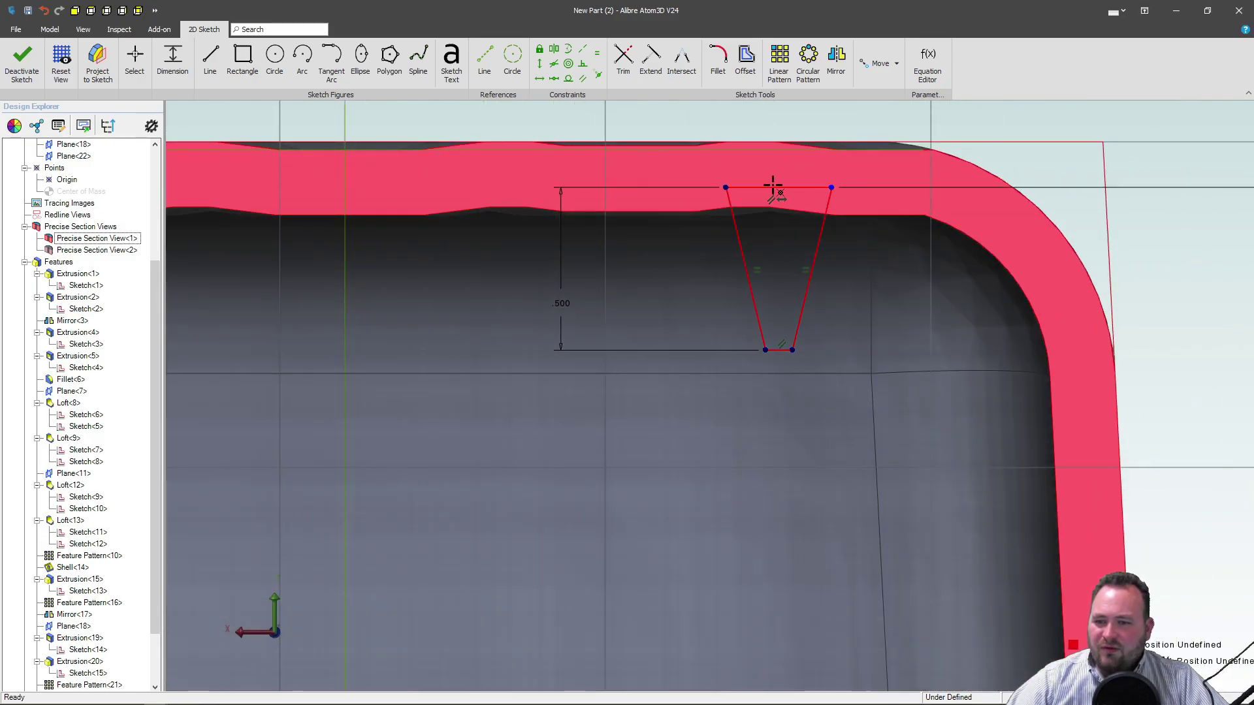
{"action": "left_click", "coordinate": [728, 187]}
{"action": "left_click", "coordinate": [833, 139]}
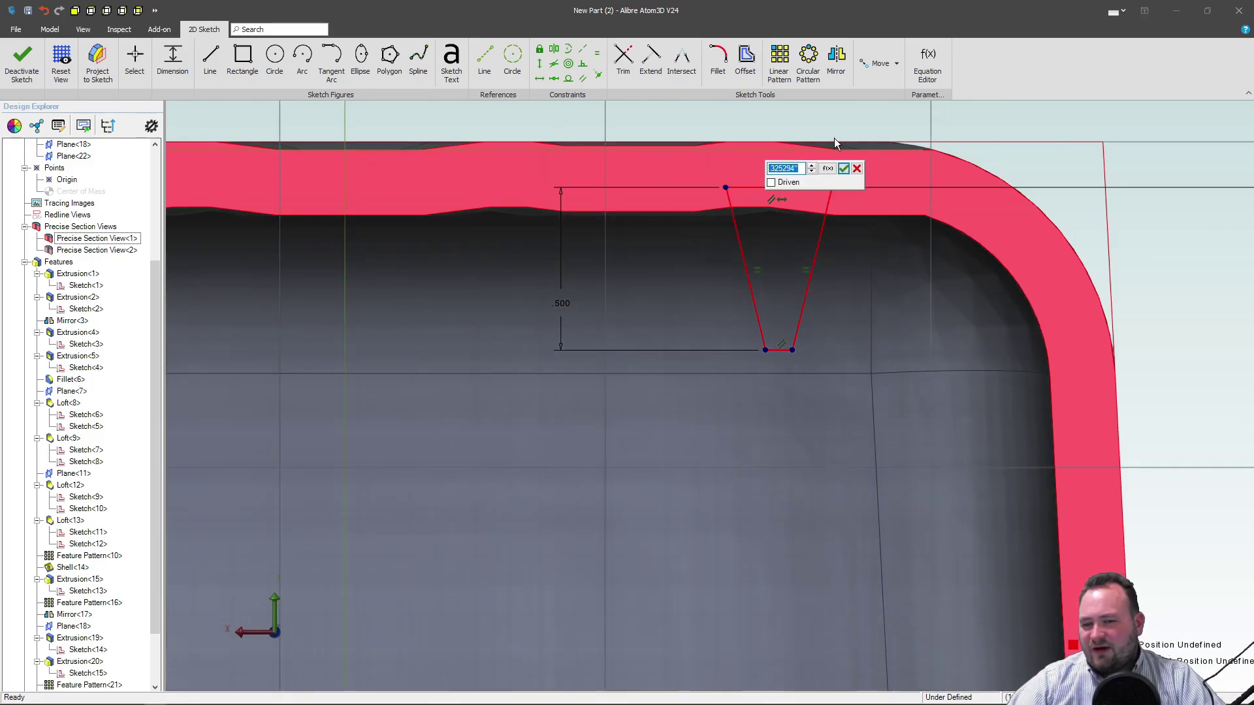
{"action": "type", "text": ".1"}
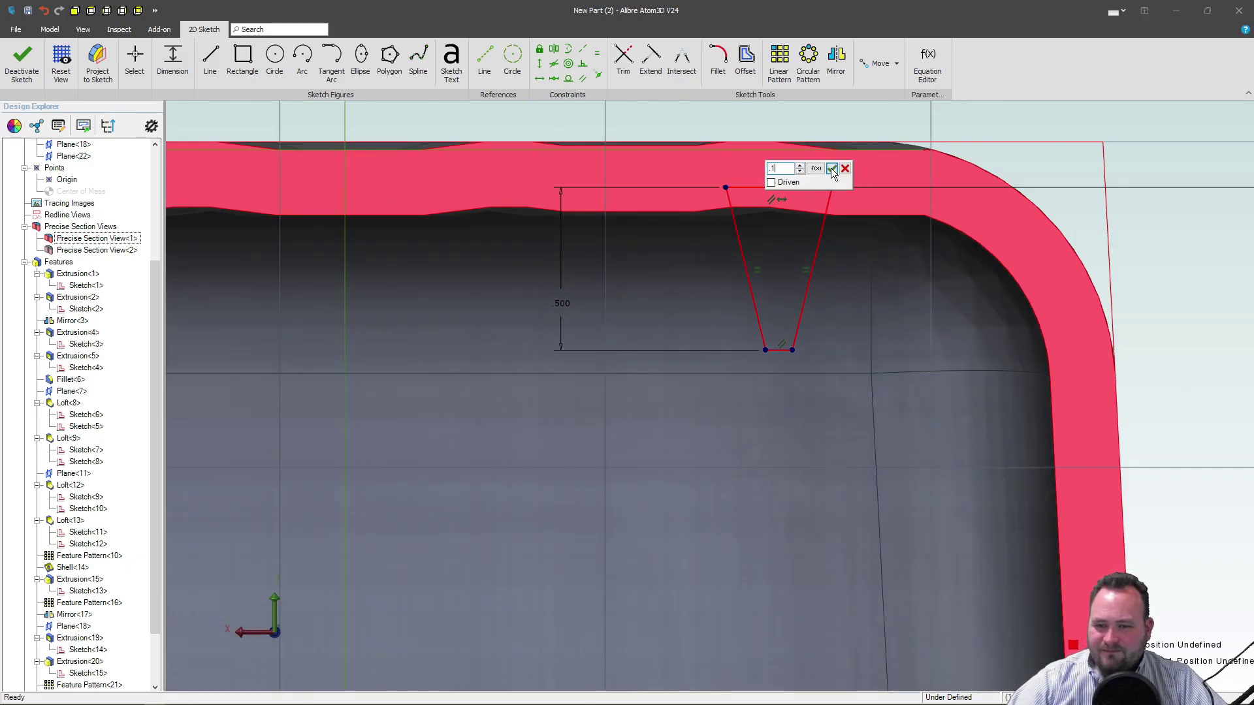
{"action": "left_click", "coordinate": [832, 169]}
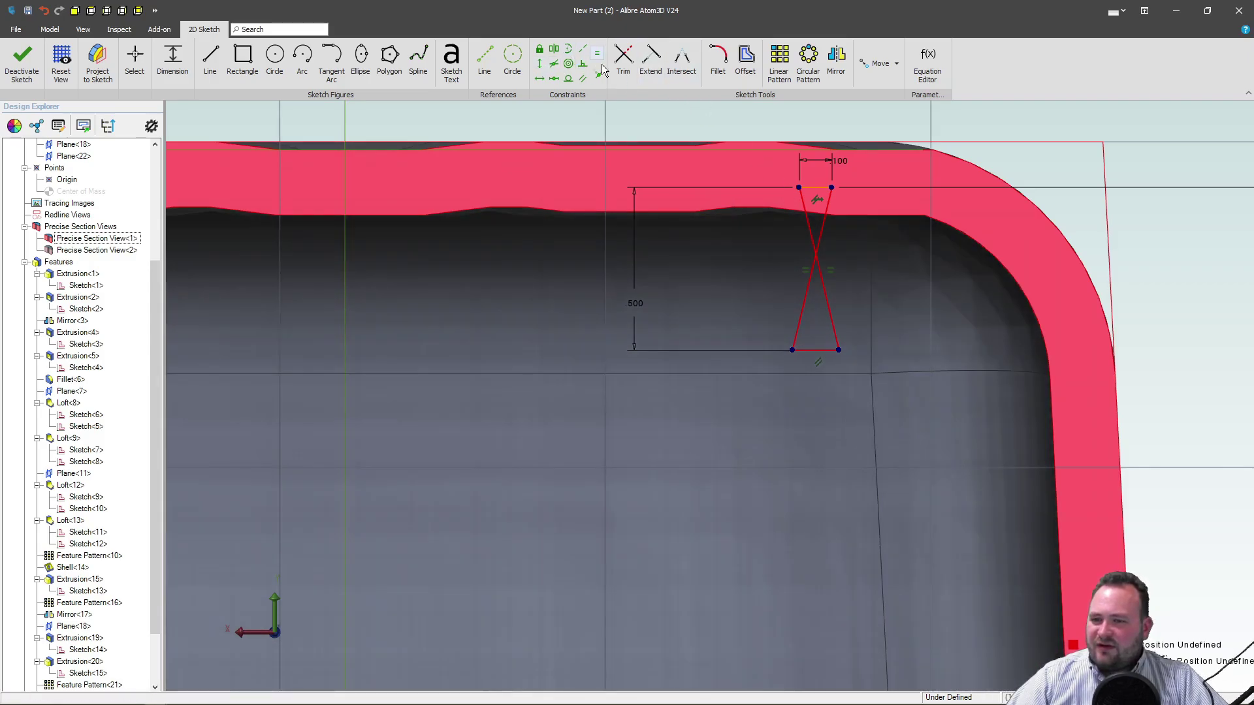
Try to add an equal constraint between the rib profile's two slanted sides.
{"action": "left_click", "coordinate": [597, 53]}
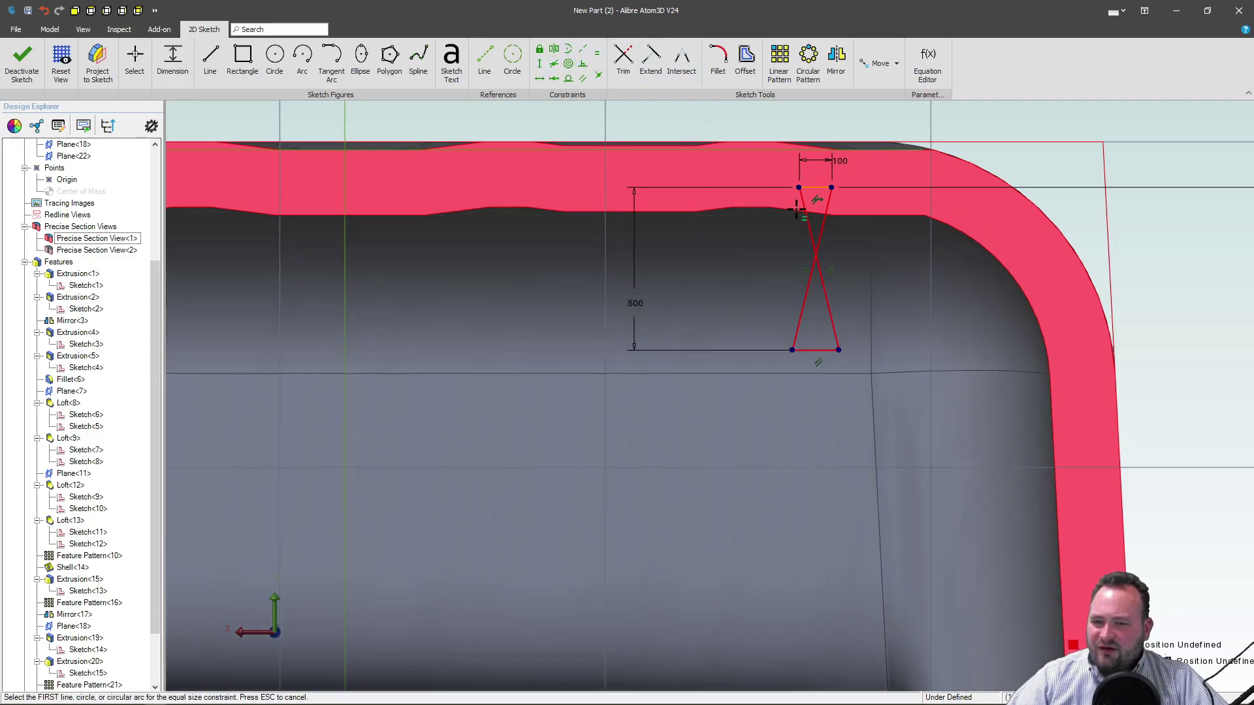
{"action": "left_click", "coordinate": [820, 274]}
{"action": "left_click", "coordinate": [824, 227]}
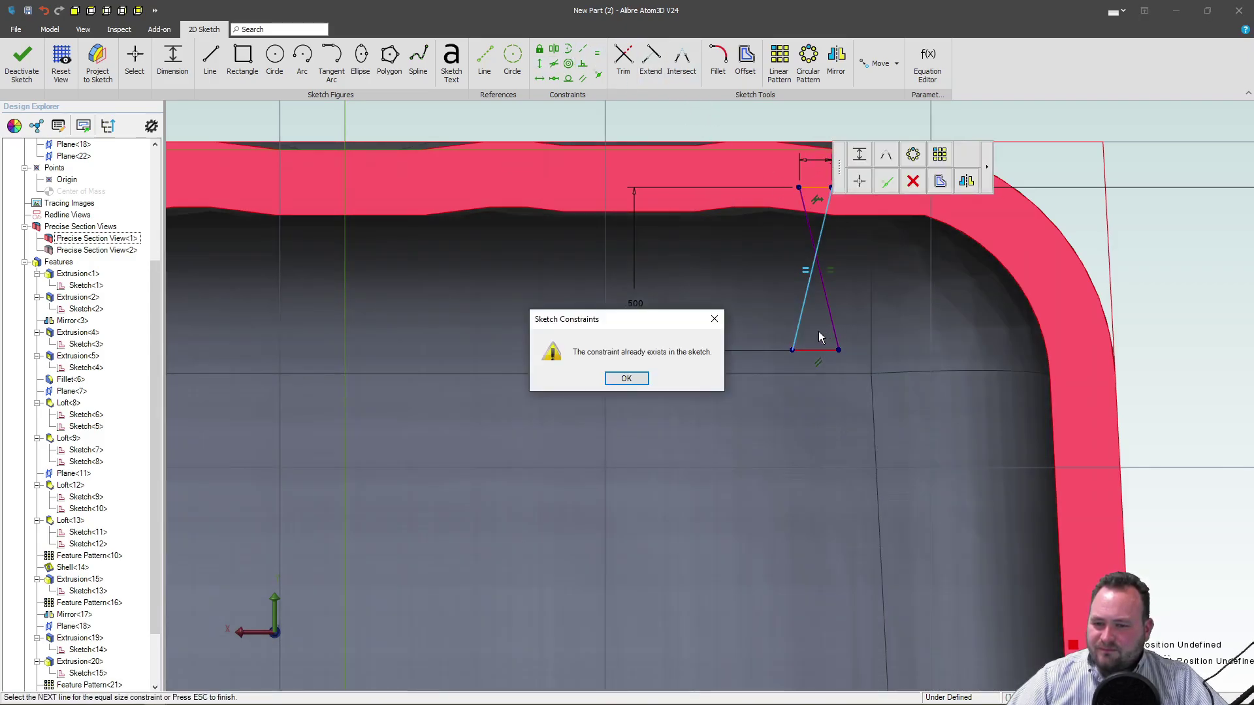
{"action": "left_click", "coordinate": [626, 378]}
{"action": "scroll", "coordinate": [672, 297], "scroll_direction": "down", "scroll_amount": 2}
{"action": "scroll", "coordinate": [741, 168], "scroll_direction": "up", "scroll_amount": 2}
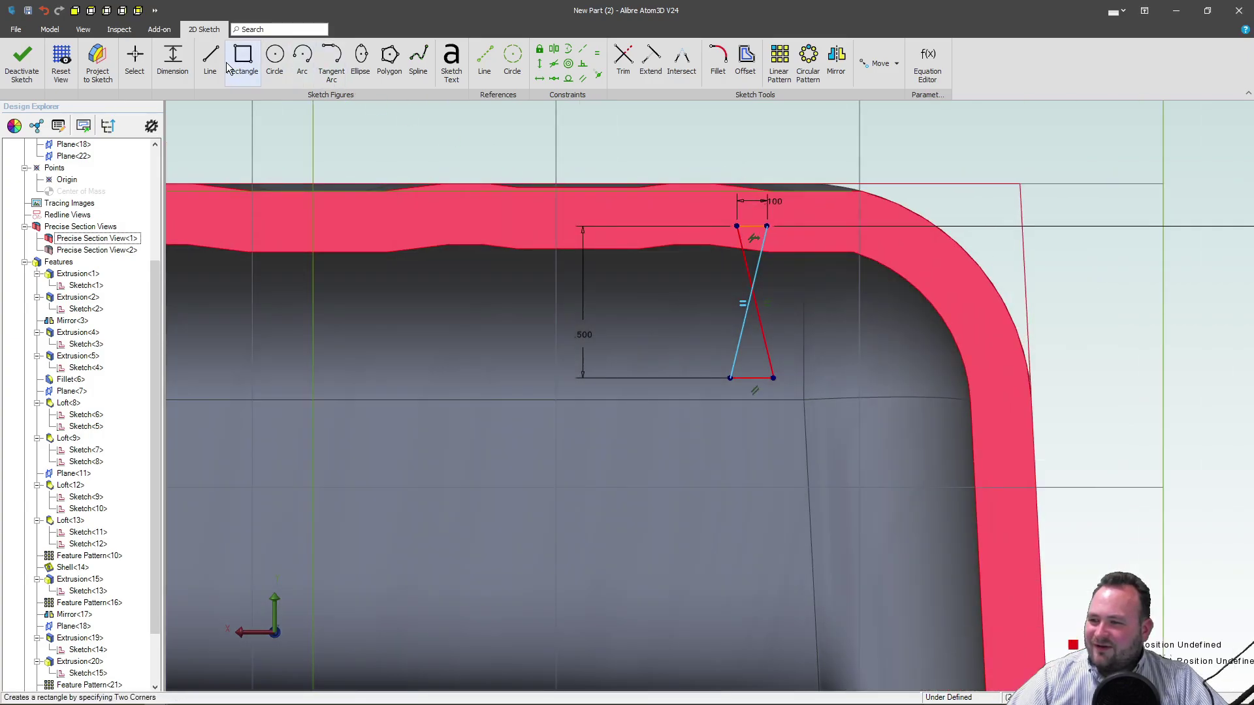
Dimension the angle between the rib profile's two slanted sides as 4°.
{"action": "left_click", "coordinate": [173, 59]}
{"action": "left_click", "coordinate": [749, 300]}
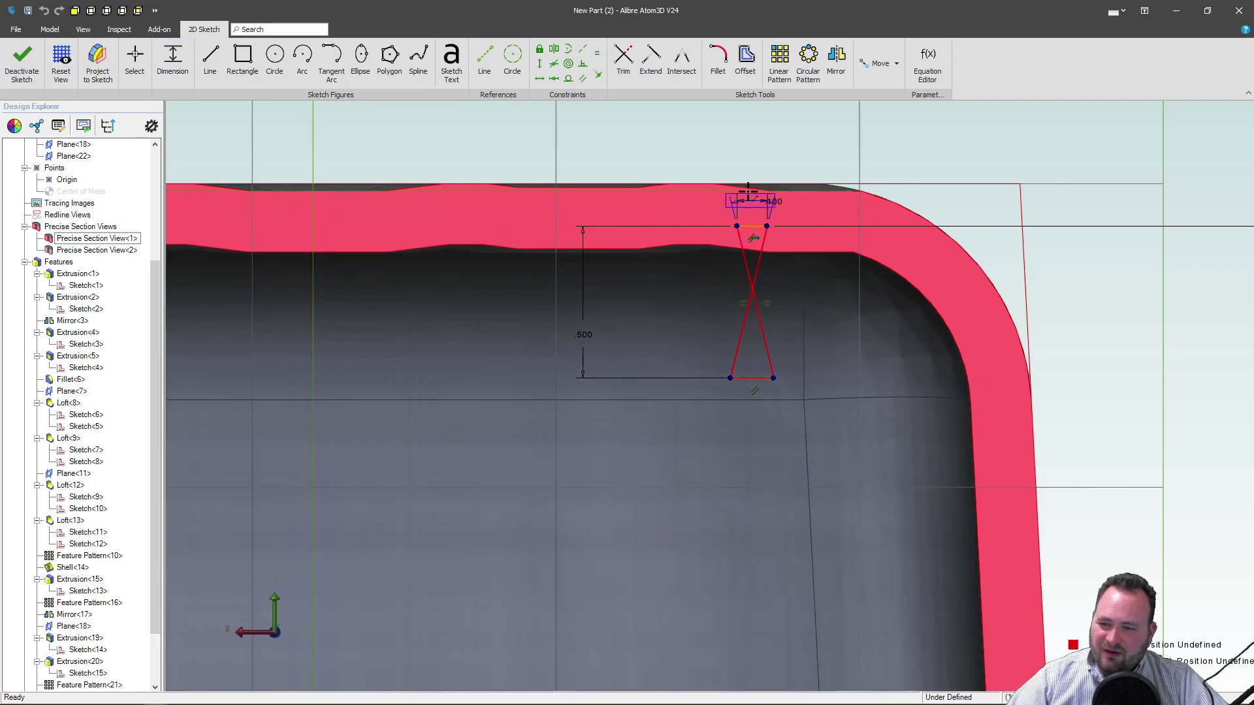
{"action": "left_click", "coordinate": [765, 125]}
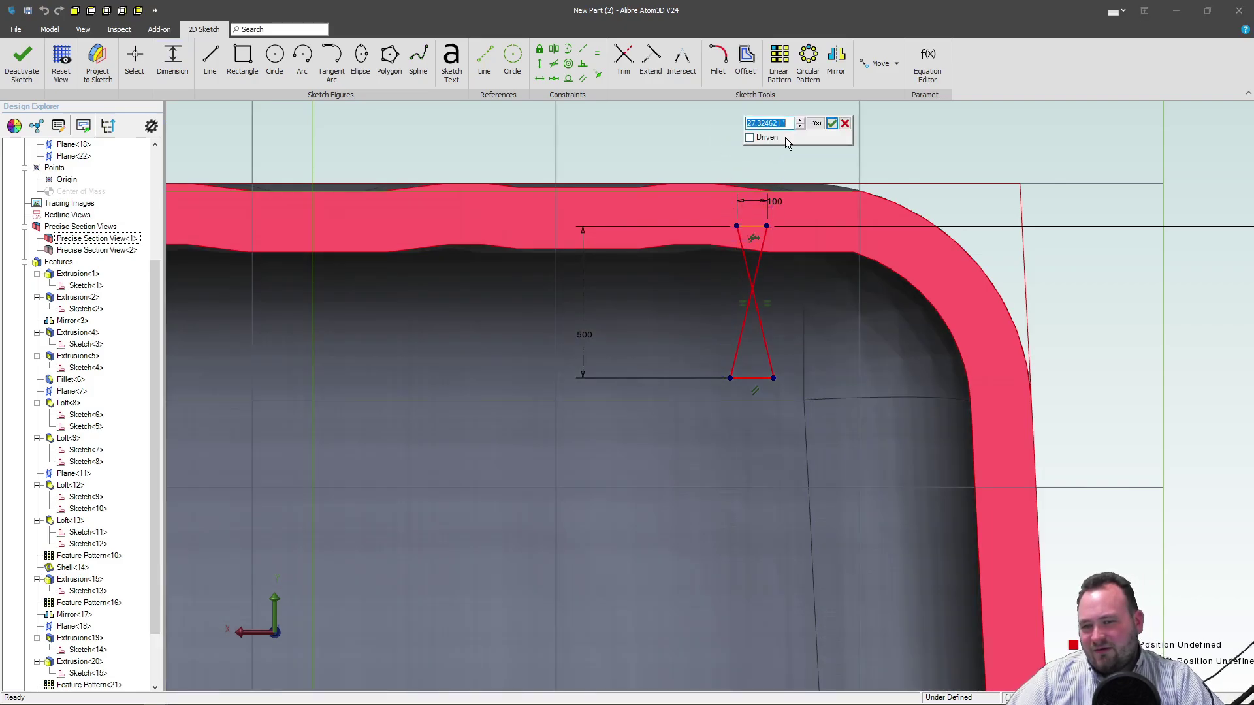
{"action": "type", "text": "4"}
{"action": "key", "text": "Return"}
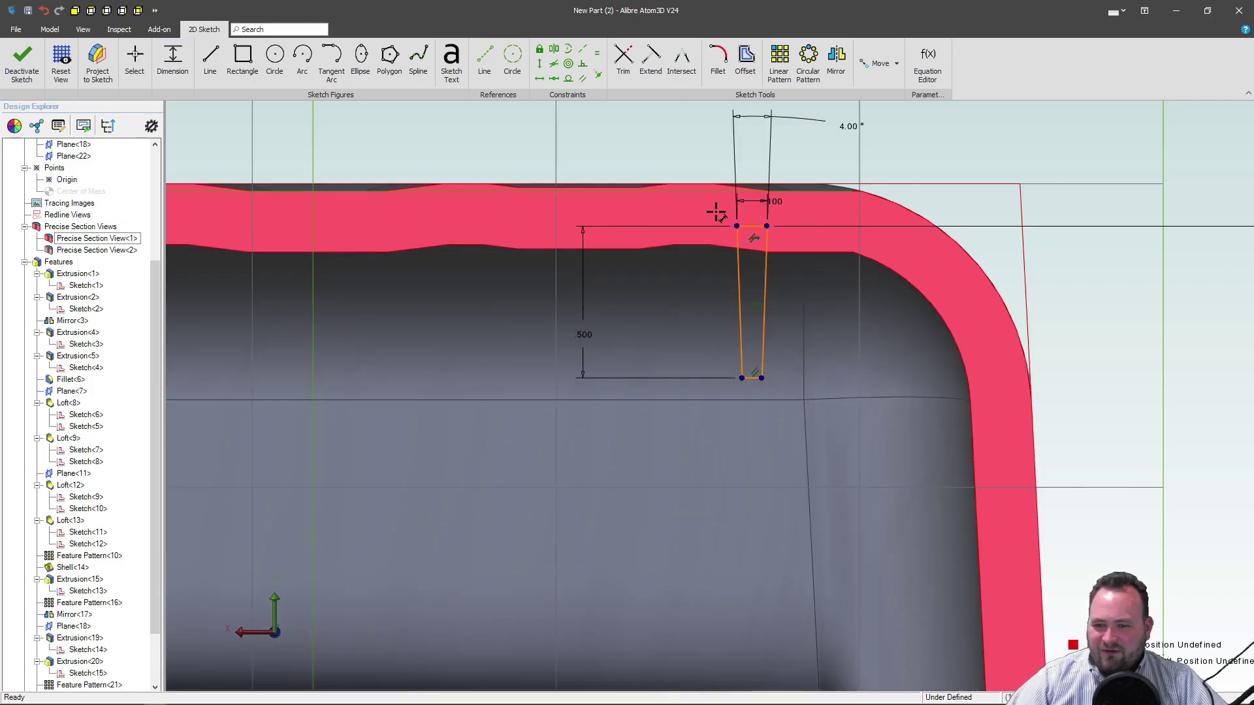
{"action": "scroll", "coordinate": [716, 212], "scroll_direction": "down", "scroll_amount": 5}
{"action": "key", "text": "Escape"}
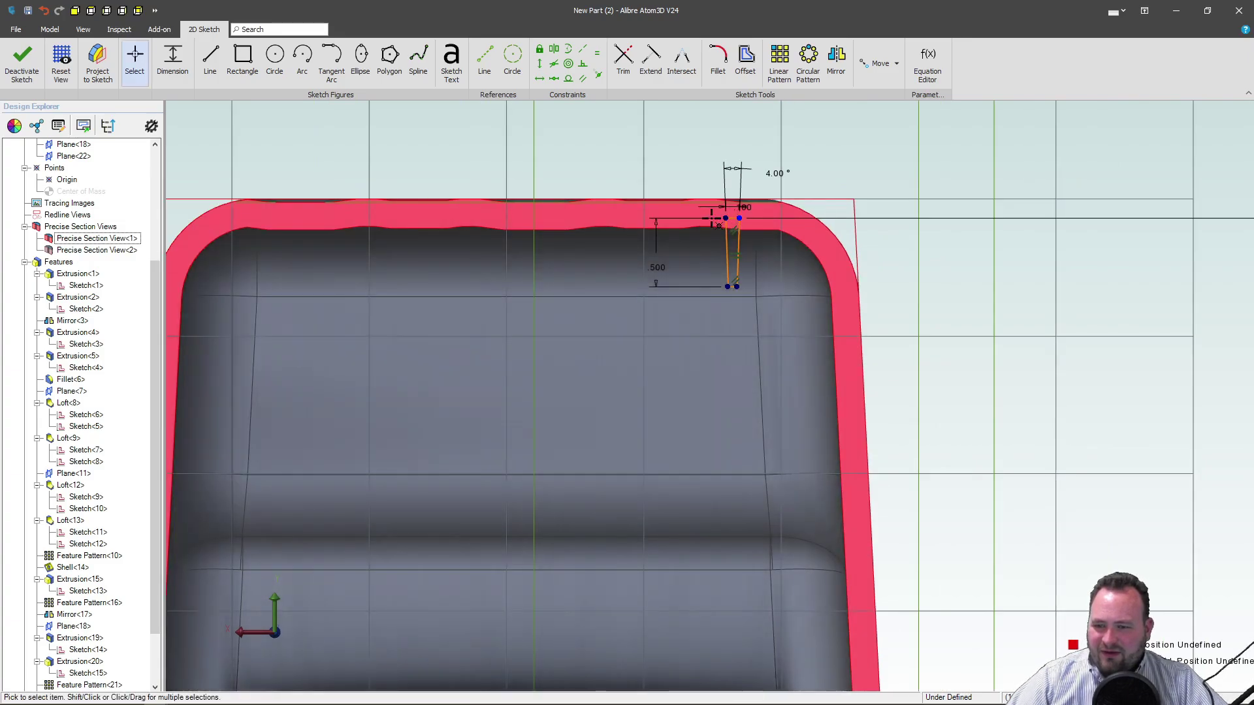
Shift the rib profile toward the inner wall and dimension it horizontally 1.25 in from the origin point.
{"action": "mouse_move", "coordinate": [713, 220]}
{"action": "left_mouse_down"}
{"action": "mouse_move", "coordinate": [611, 225]}
{"action": "mouse_move", "coordinate": [769, 227]}
{"action": "left_mouse_up"}
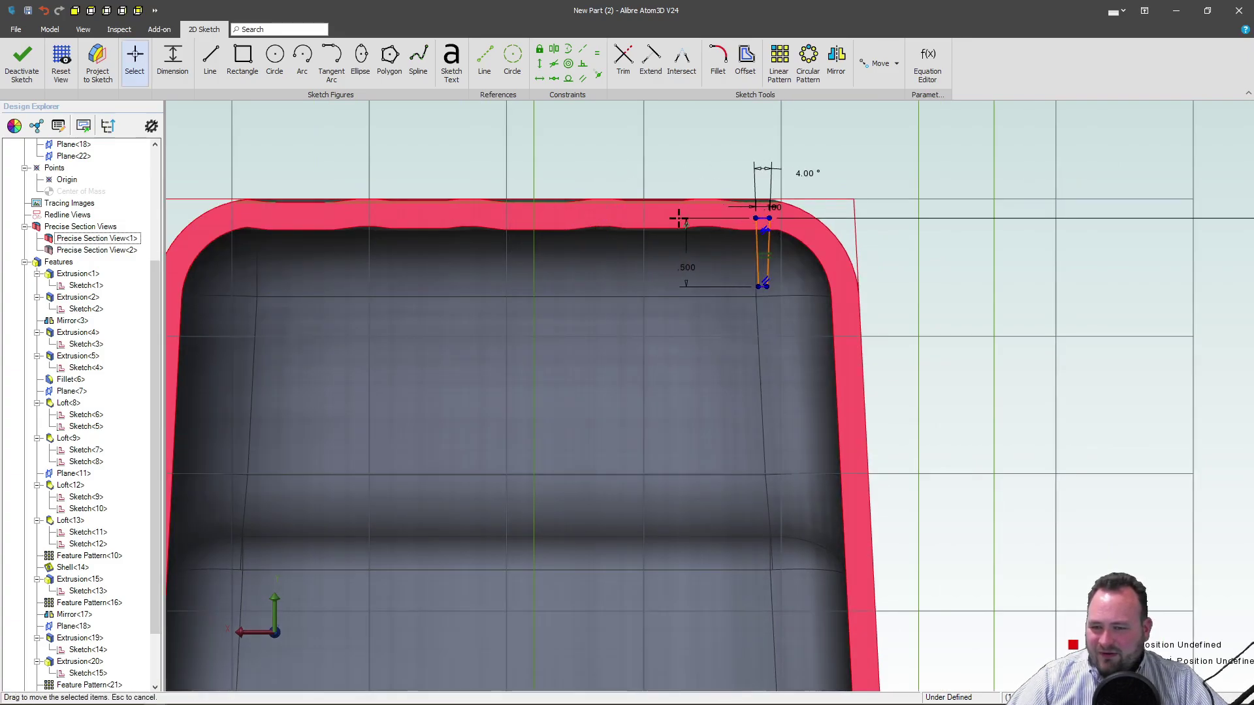
{"action": "scroll", "coordinate": [607, 202], "scroll_direction": "down", "scroll_amount": 3}
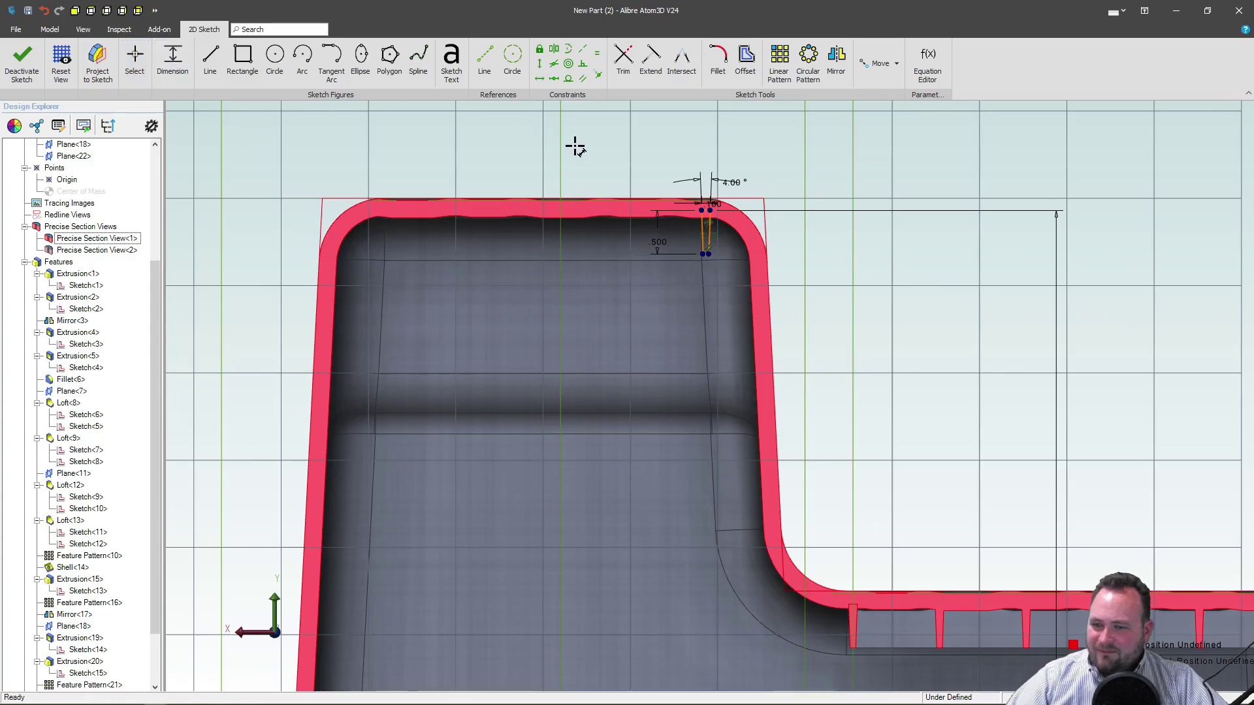
{"action": "scroll", "coordinate": [739, 132], "scroll_direction": "down", "scroll_amount": 3}
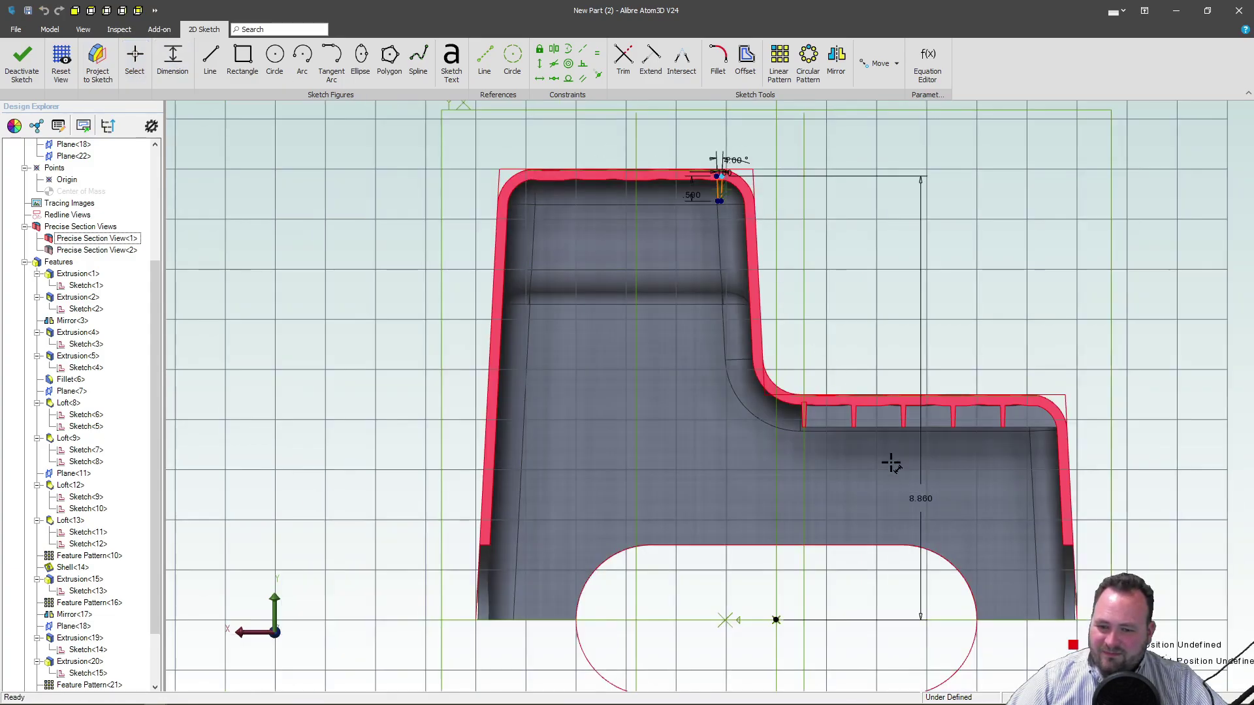
{"action": "left_click", "coordinate": [777, 620]}
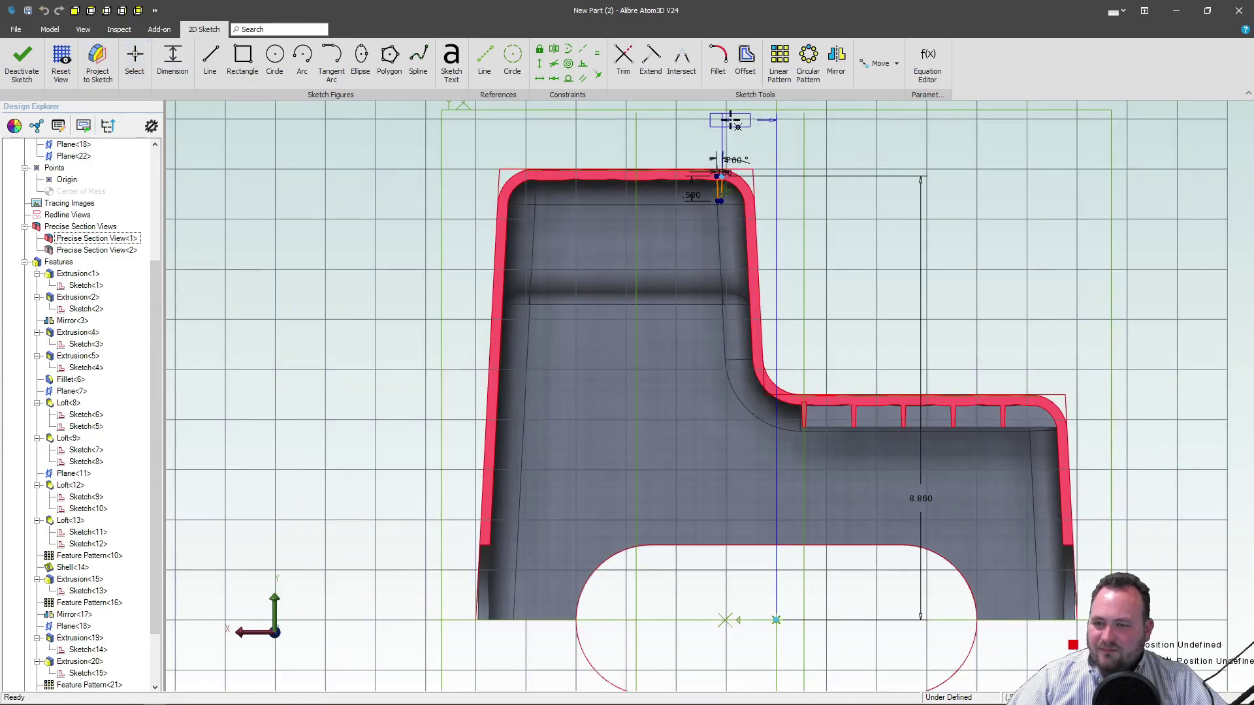
{"action": "left_click", "coordinate": [758, 124]}
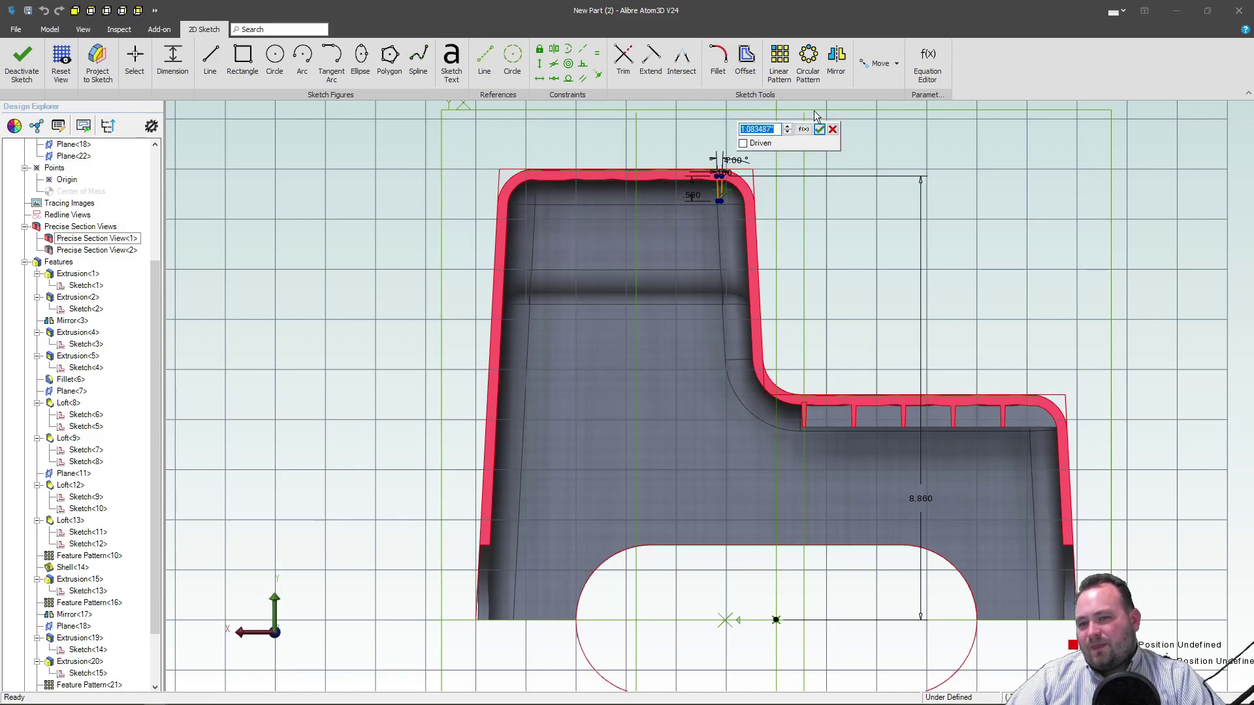
{"action": "type", "text": "1.25"}
{"action": "left_click", "coordinate": [820, 129]}
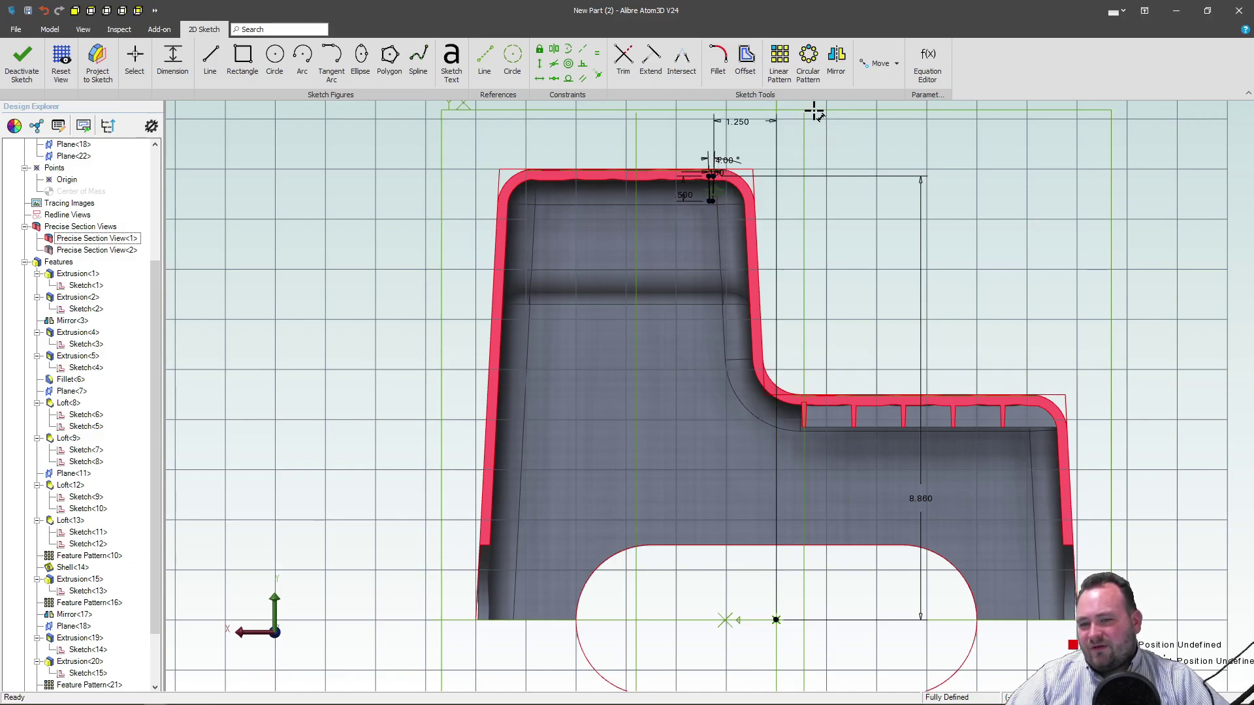
Finish the sketch and extrude the rib profile as a boss with the To Next type.
{"action": "scroll", "coordinate": [747, 160], "scroll_direction": "up", "scroll_amount": 3}
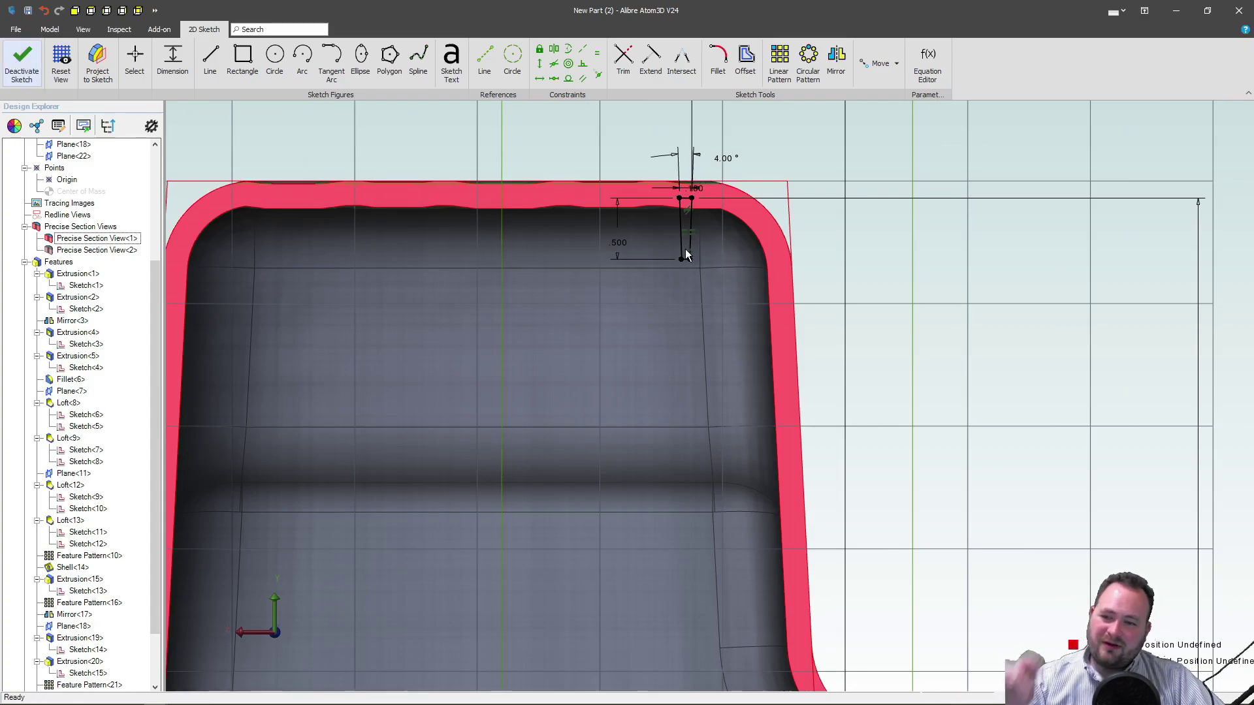
{"action": "left_click", "coordinate": [676, 190]}
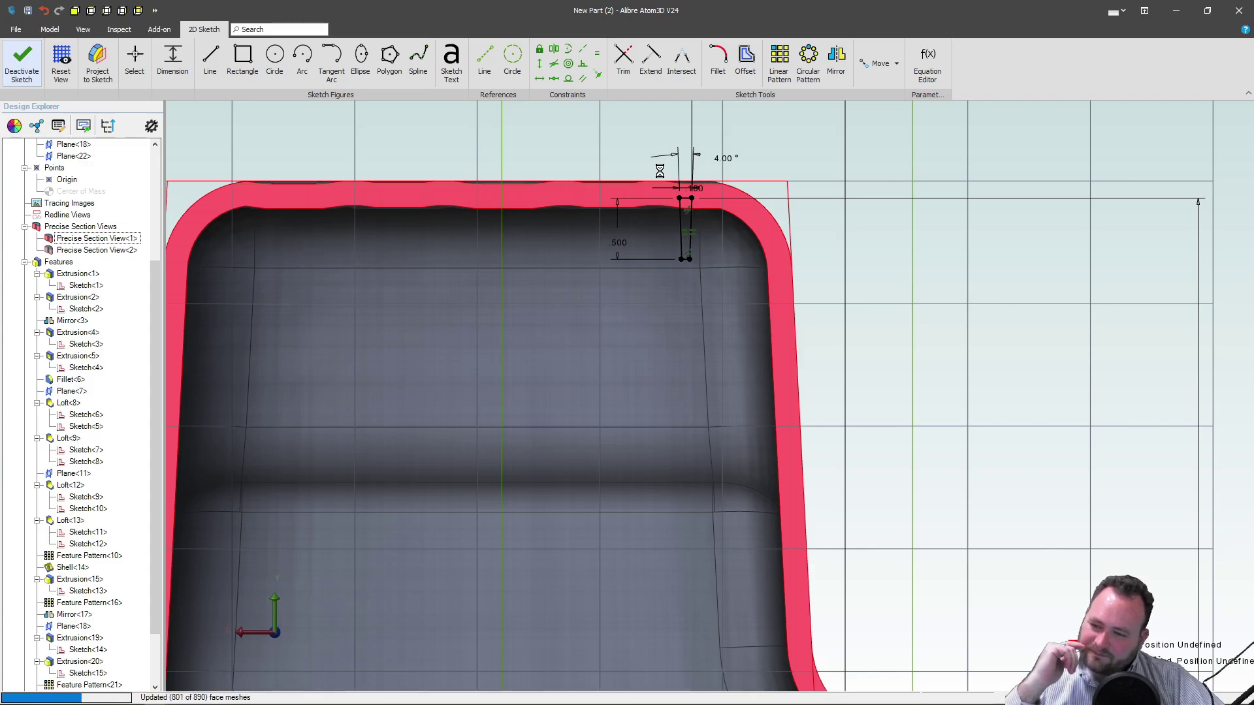
{"action": "mouse_move", "coordinate": [559, 395]}
{"action": "middle_mouse_down"}
{"action": "mouse_move", "coordinate": [539, 365]}
{"action": "mouse_move", "coordinate": [556, 282]}
{"action": "mouse_move", "coordinate": [594, 307]}
{"action": "mouse_move", "coordinate": [524, 190]}
{"action": "mouse_move", "coordinate": [513, 414]}
{"action": "middle_mouse_up"}
{"action": "scroll", "coordinate": [511, 411], "scroll_direction": "up", "scroll_amount": 5}
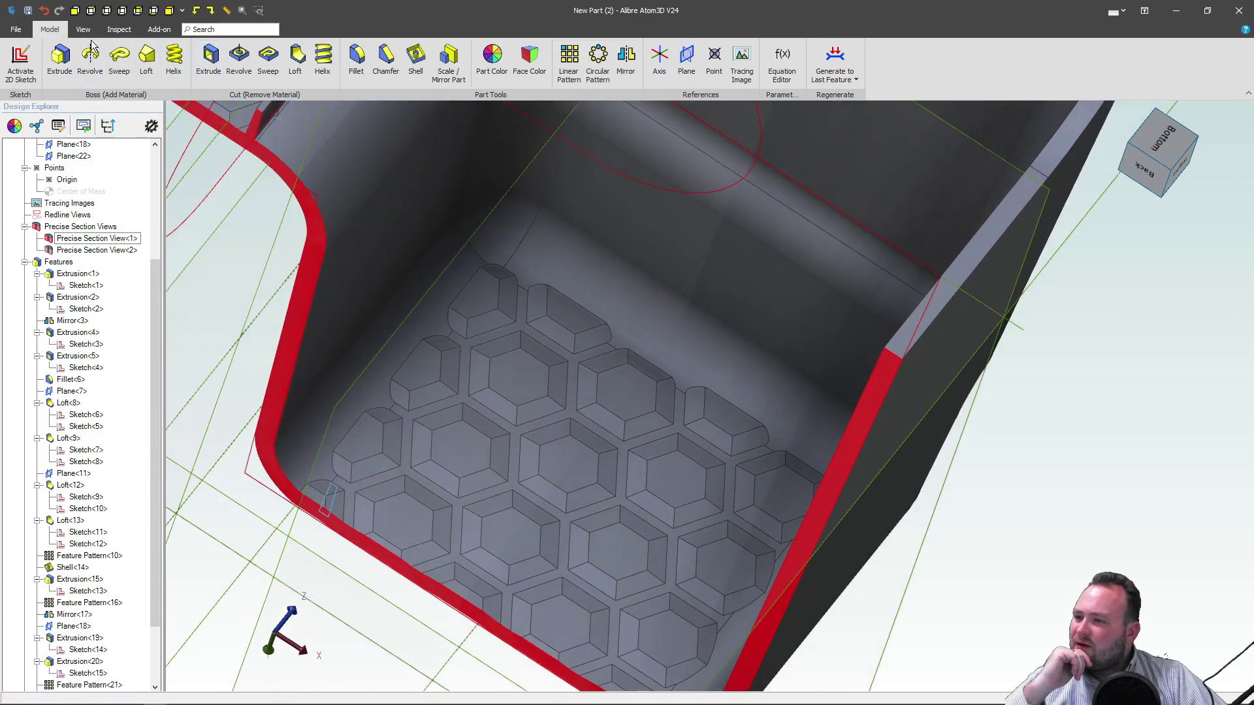
{"action": "left_click", "coordinate": [53, 65]}
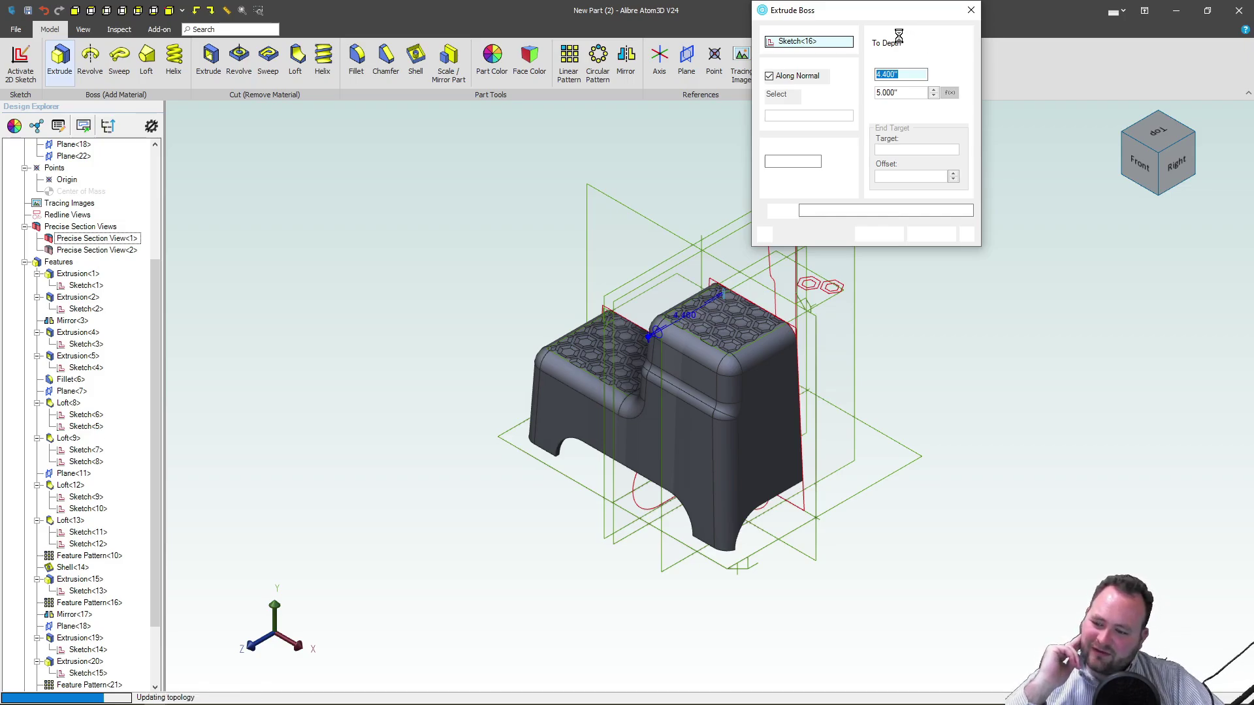
{"action": "left_click", "coordinate": [962, 42]}
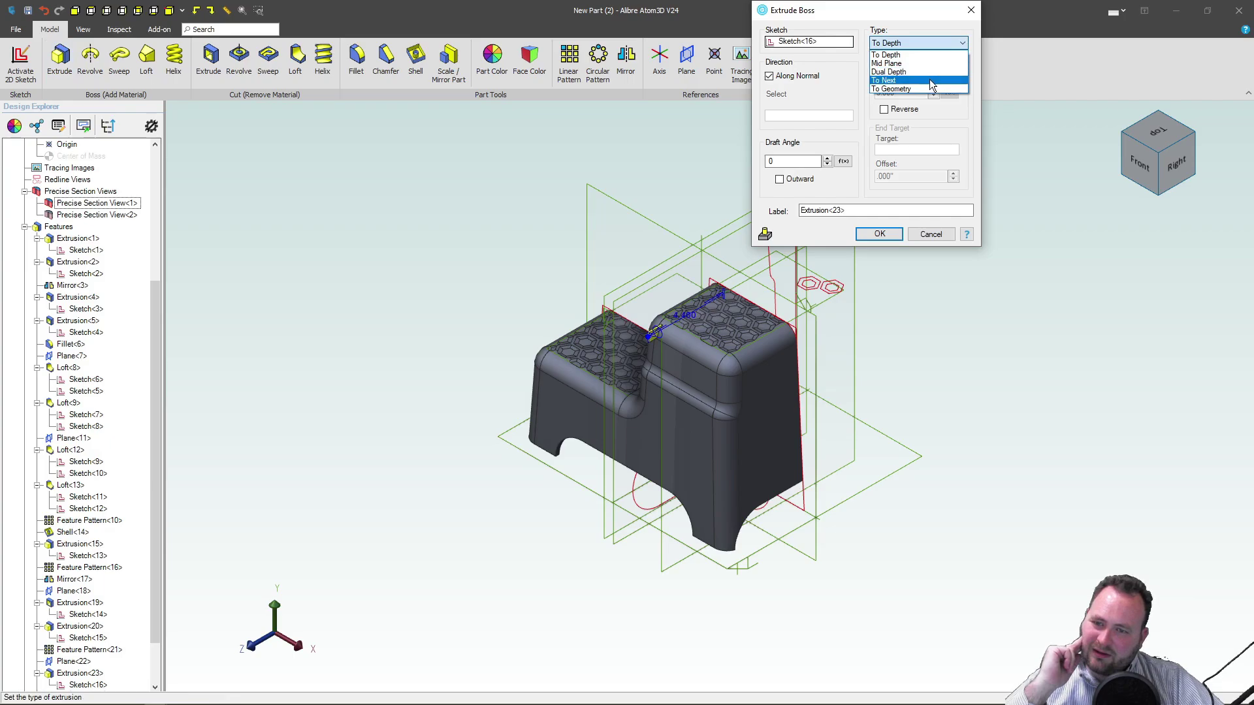
{"action": "left_click", "coordinate": [930, 84]}
{"action": "key", "text": "Tab"}
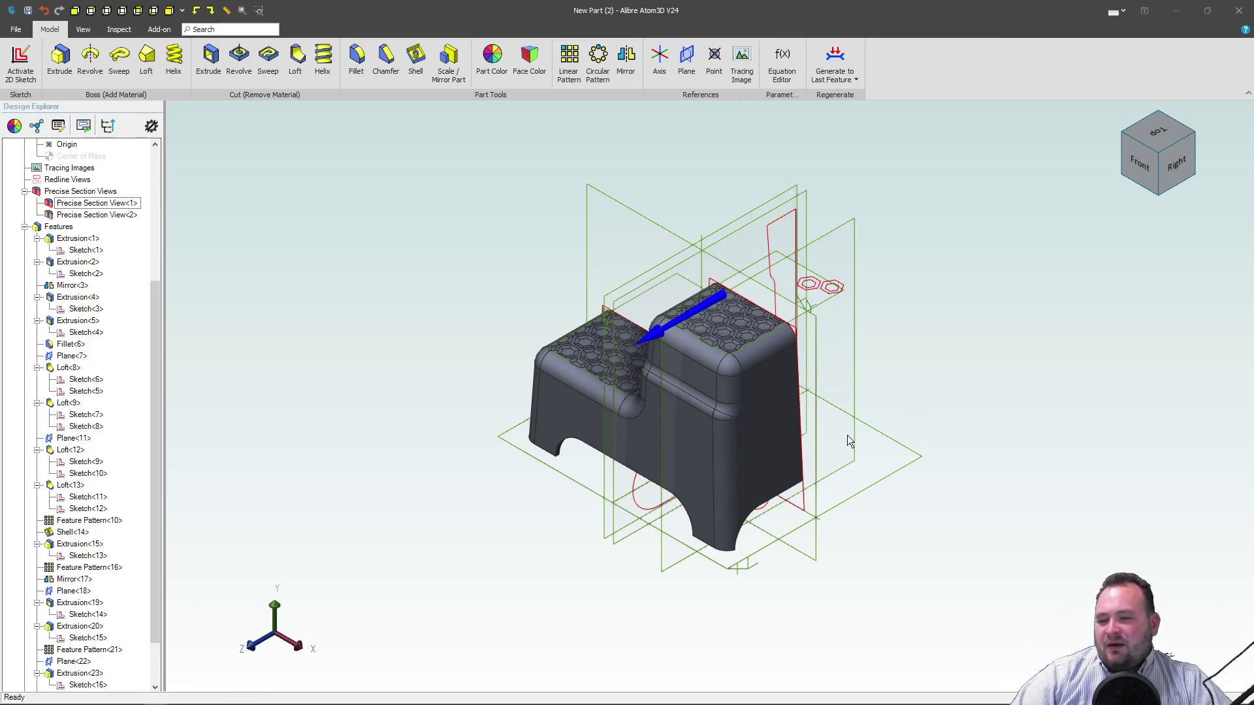
Set up a linear pattern of the extruded rib, using the straight horizontal edge on the inner wall beyond the ribs as its direction.
{"action": "middle_click_drag", "start_coordinate": [848, 435], "coordinate": [855, 393]}
{"action": "scroll", "coordinate": [954, 605], "scroll_direction": "up", "scroll_amount": 5}
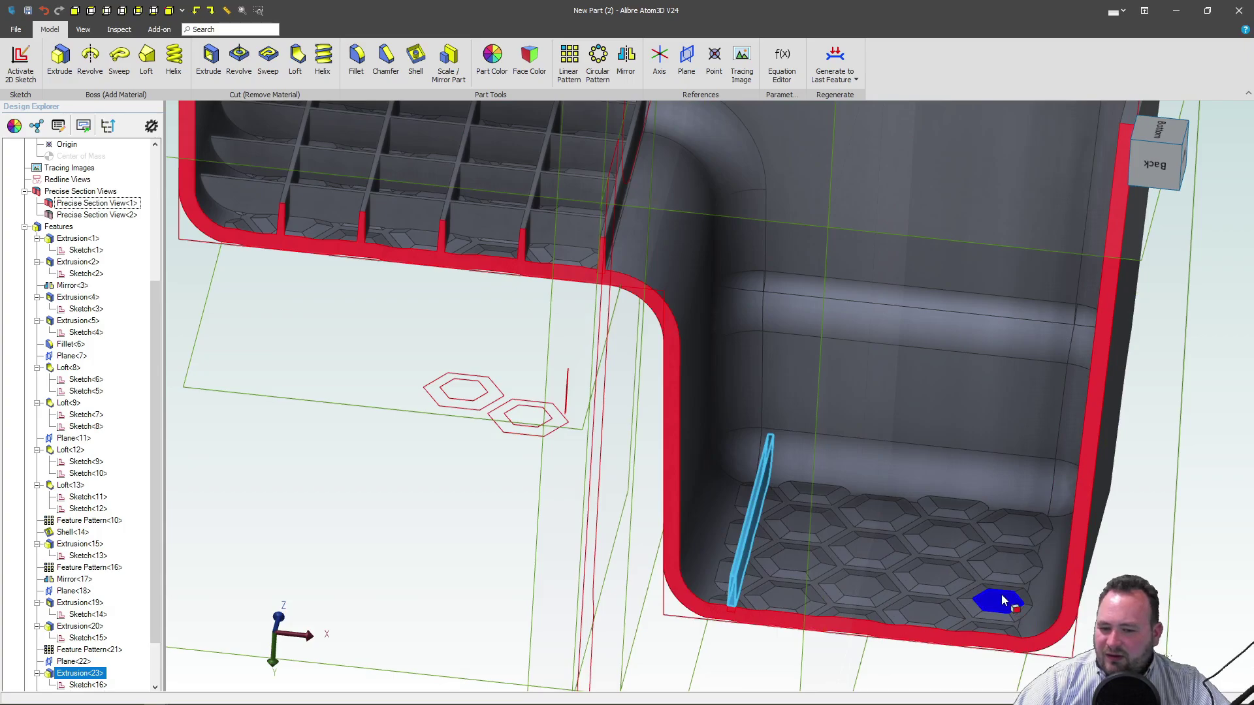
{"action": "middle_click_drag", "start_coordinate": [1004, 600], "coordinate": [725, 638], "text": "ctrl"}
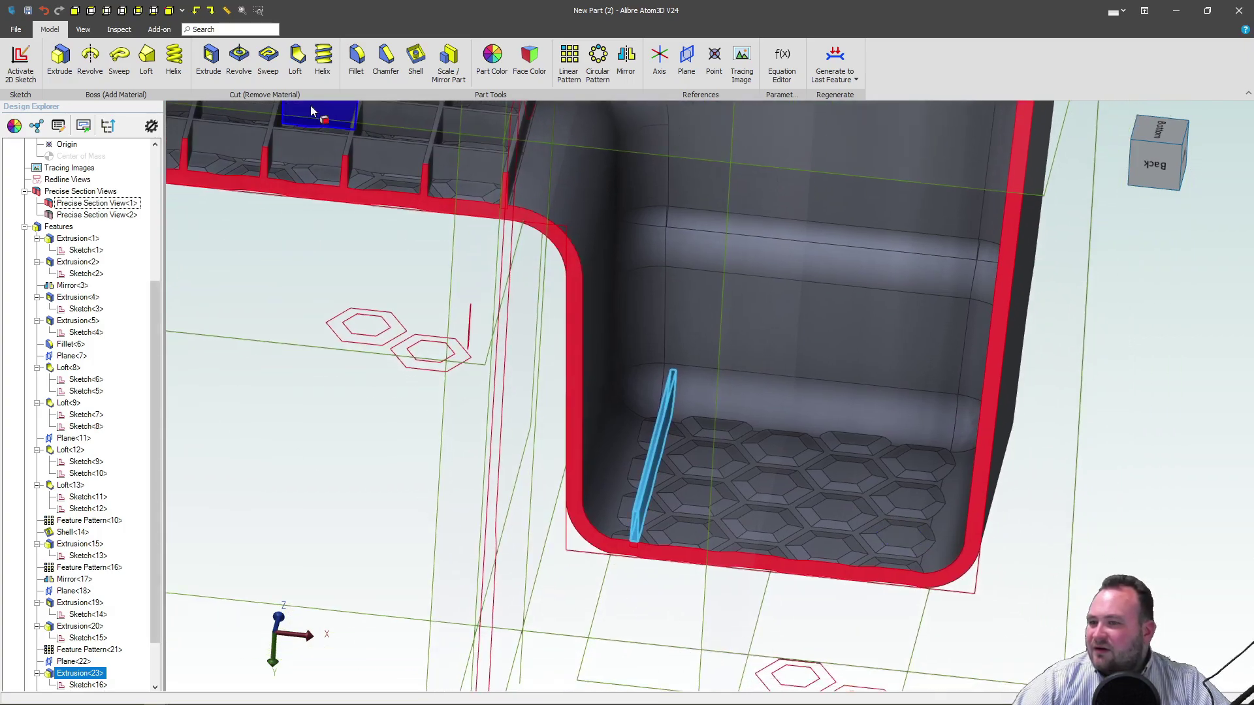
{"action": "left_click", "coordinate": [562, 74]}
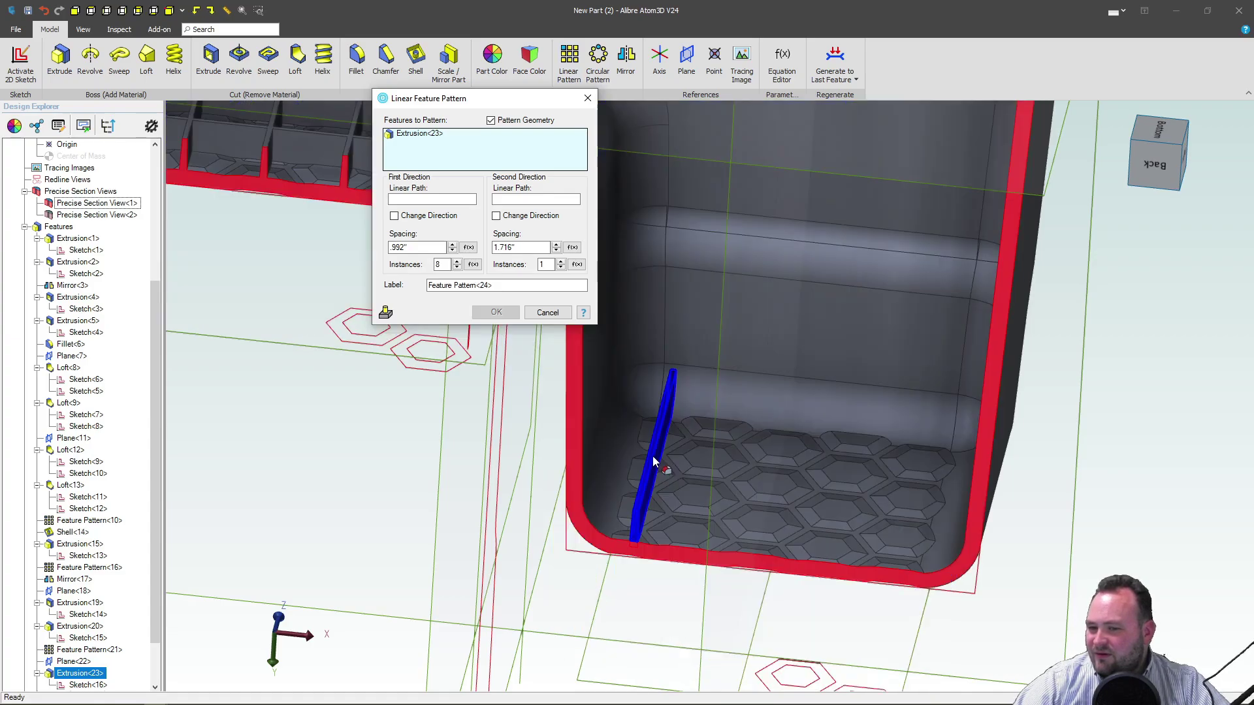
{"action": "left_click", "coordinate": [653, 461]}
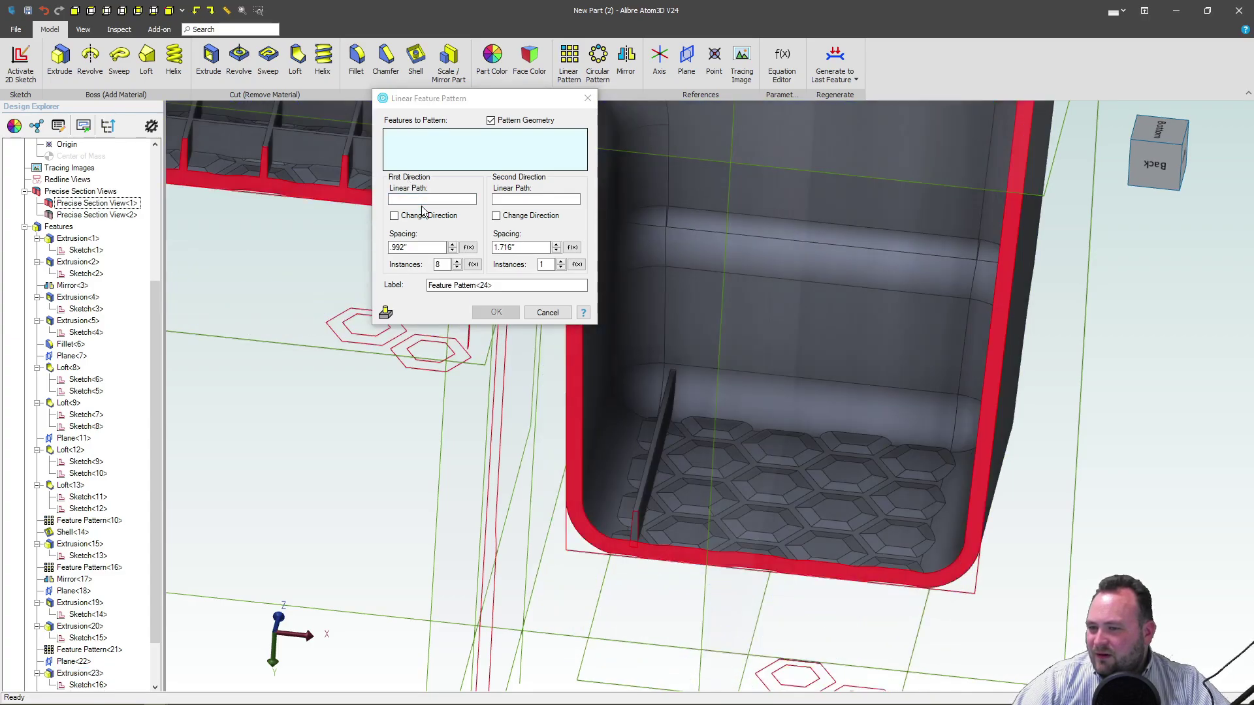
{"action": "left_click", "coordinate": [424, 199]}
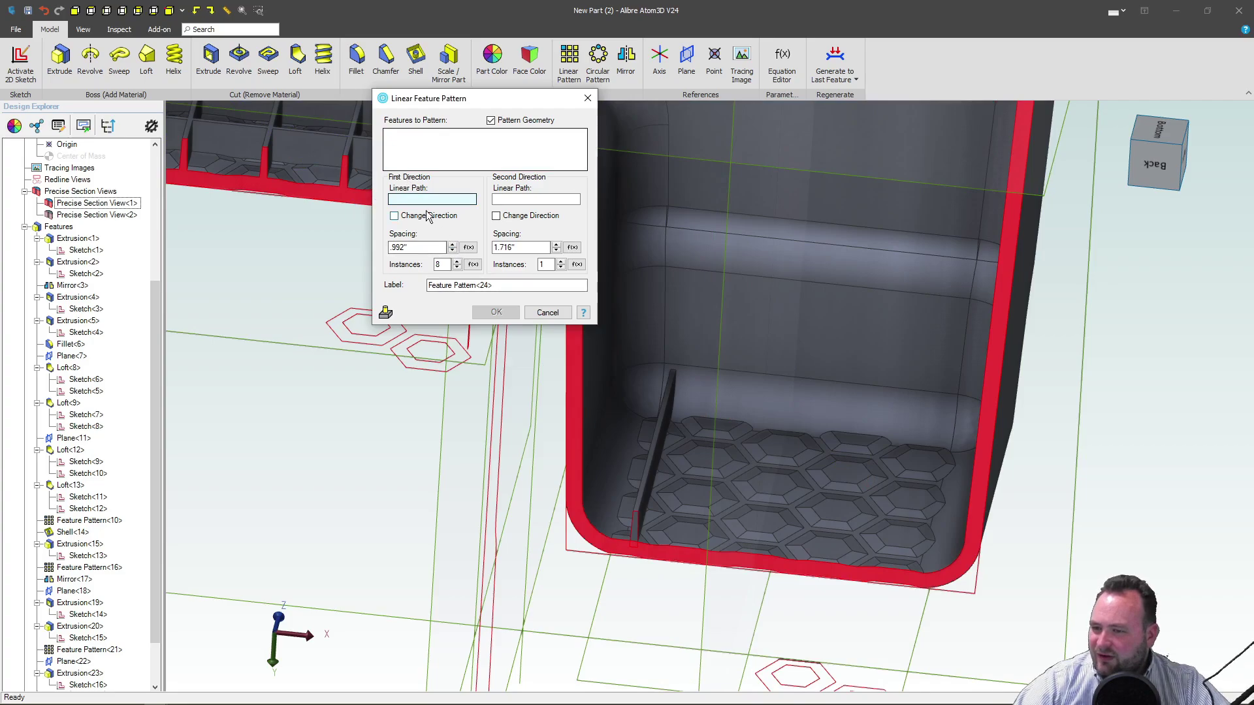
{"action": "left_click", "coordinate": [428, 154]}
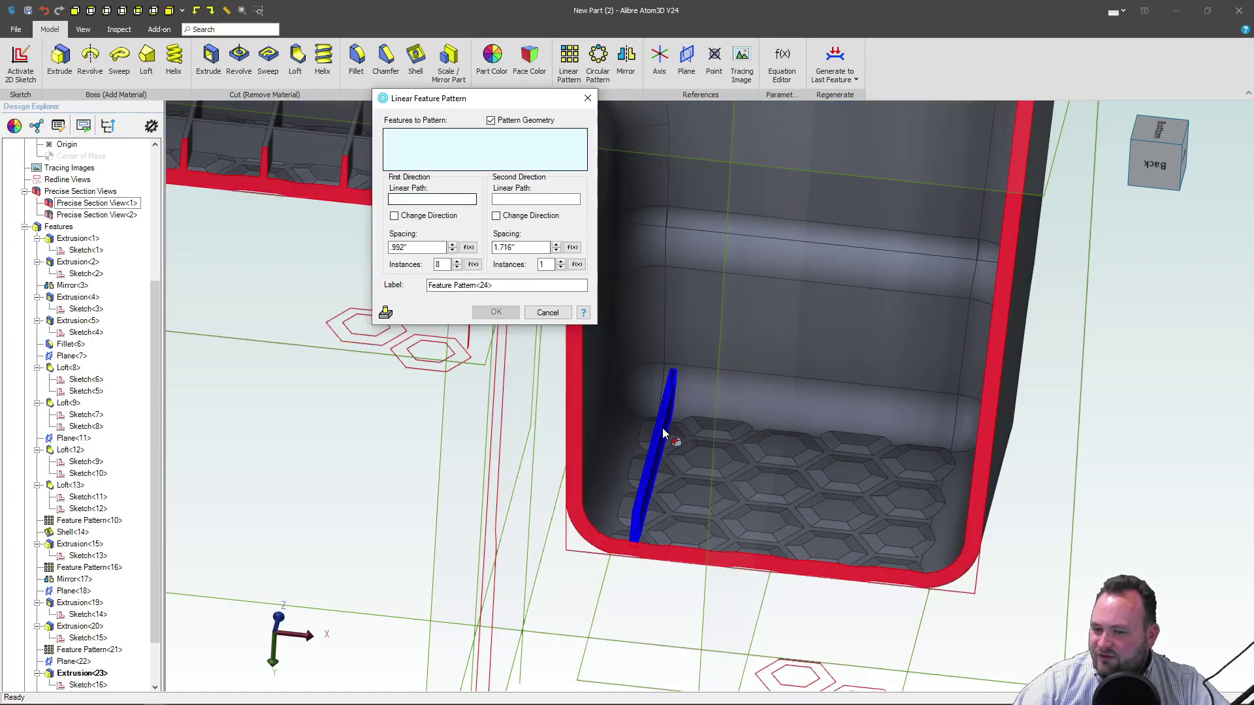
{"action": "left_click", "coordinate": [666, 443]}
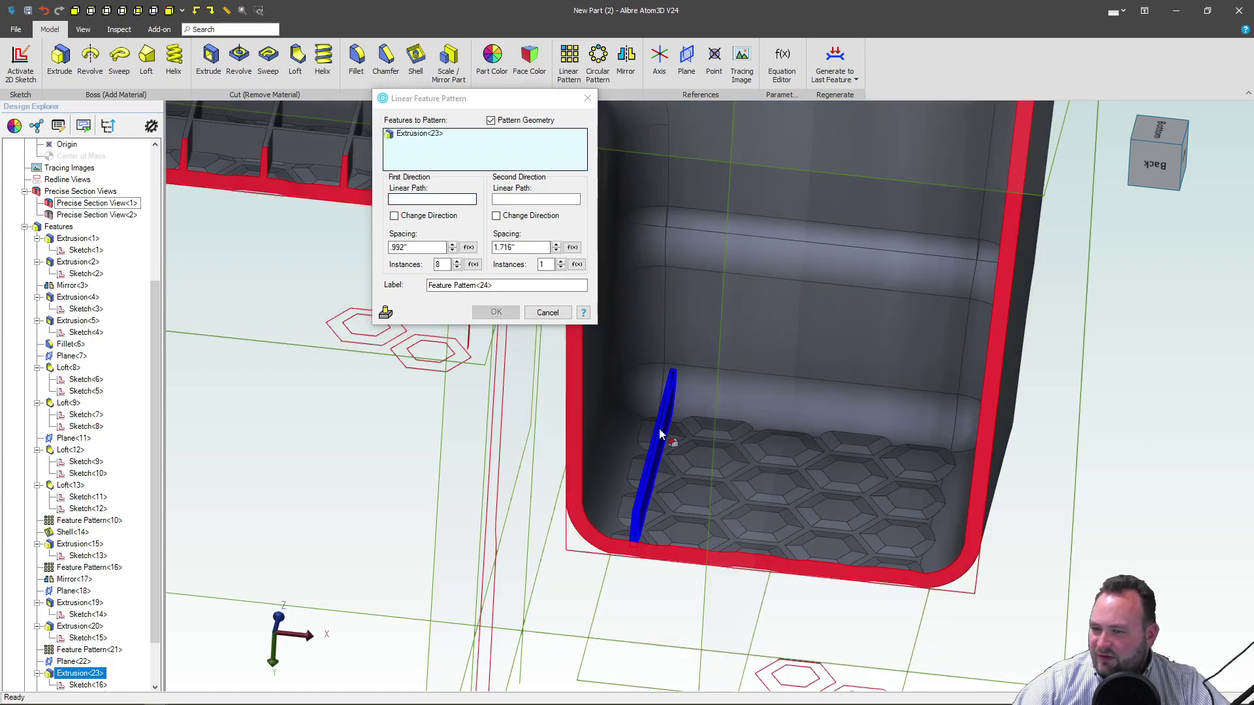
{"action": "left_click", "coordinate": [432, 199]}
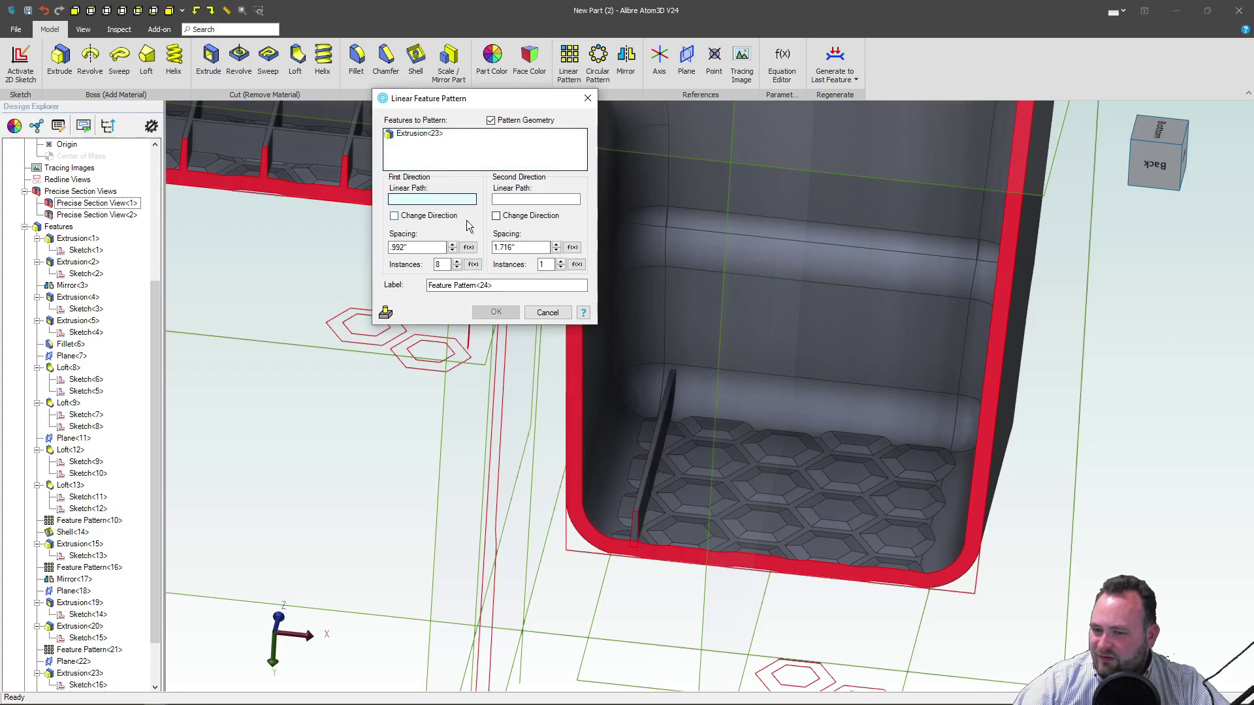
{"action": "left_click", "coordinate": [785, 379]}
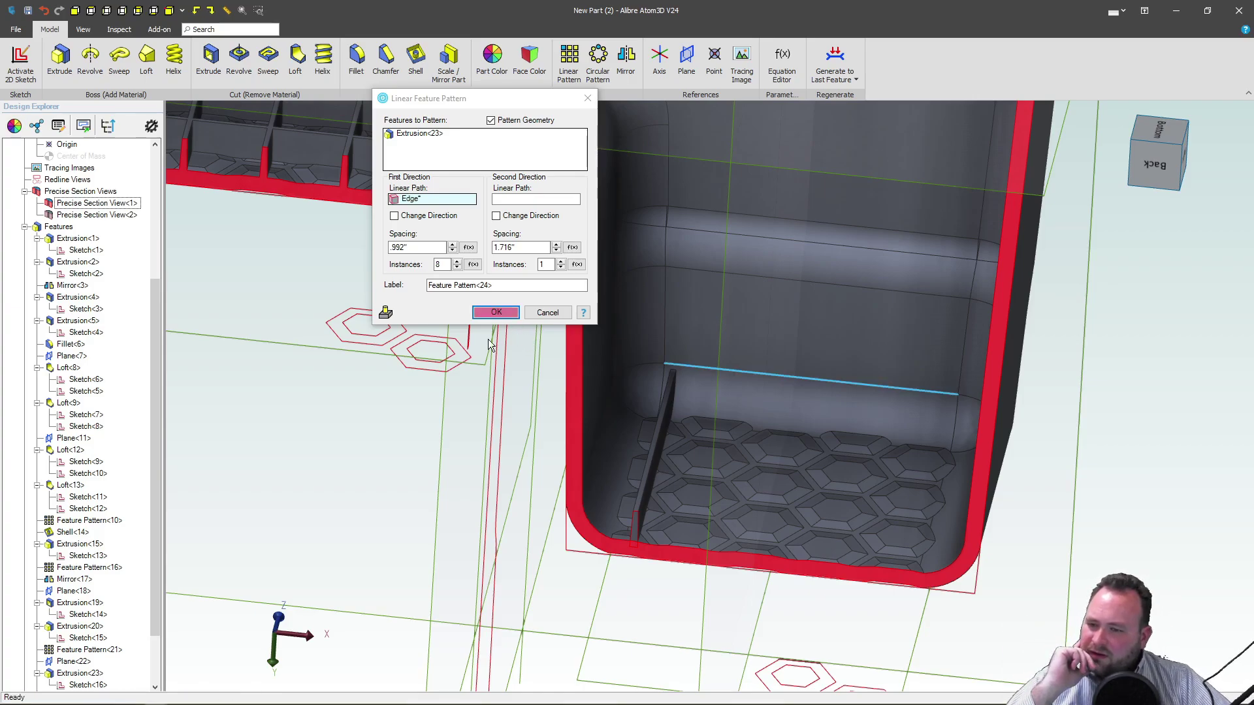
Create the rib's linear pattern with 4 instances at .992 in spacing in the first direction.
{"action": "left_click", "coordinate": [403, 262]}
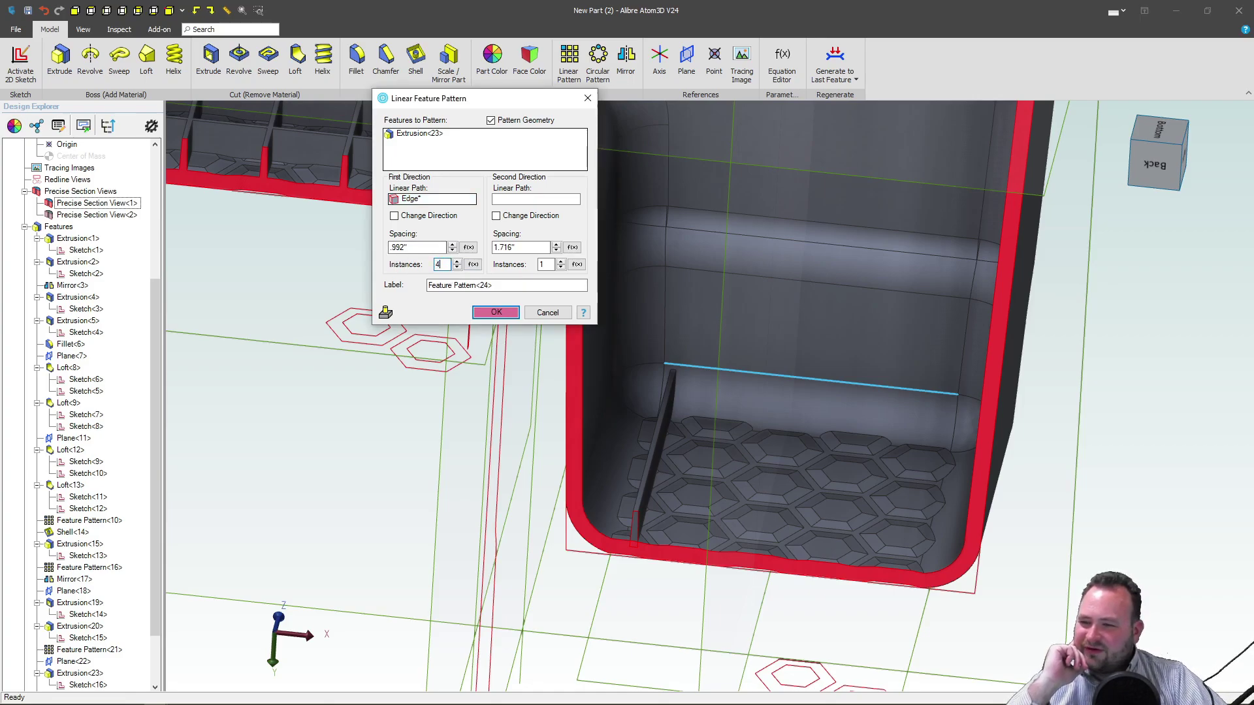
{"action": "left_click", "coordinate": [464, 150]}
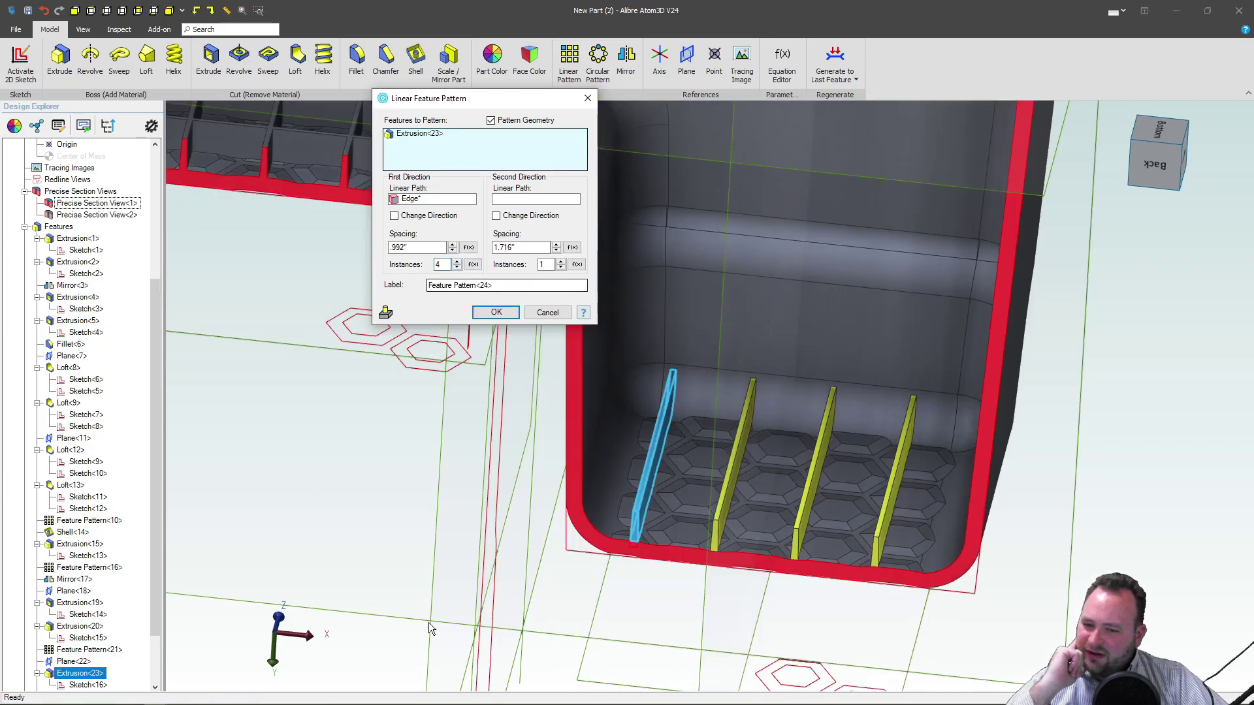
{"action": "mouse_move", "coordinate": [416, 611]}
{"action": "middle_mouse_down"}
{"action": "mouse_move", "coordinate": [436, 612]}
{"action": "mouse_move", "coordinate": [417, 629]}
{"action": "mouse_move", "coordinate": [420, 616]}
{"action": "middle_mouse_up"}
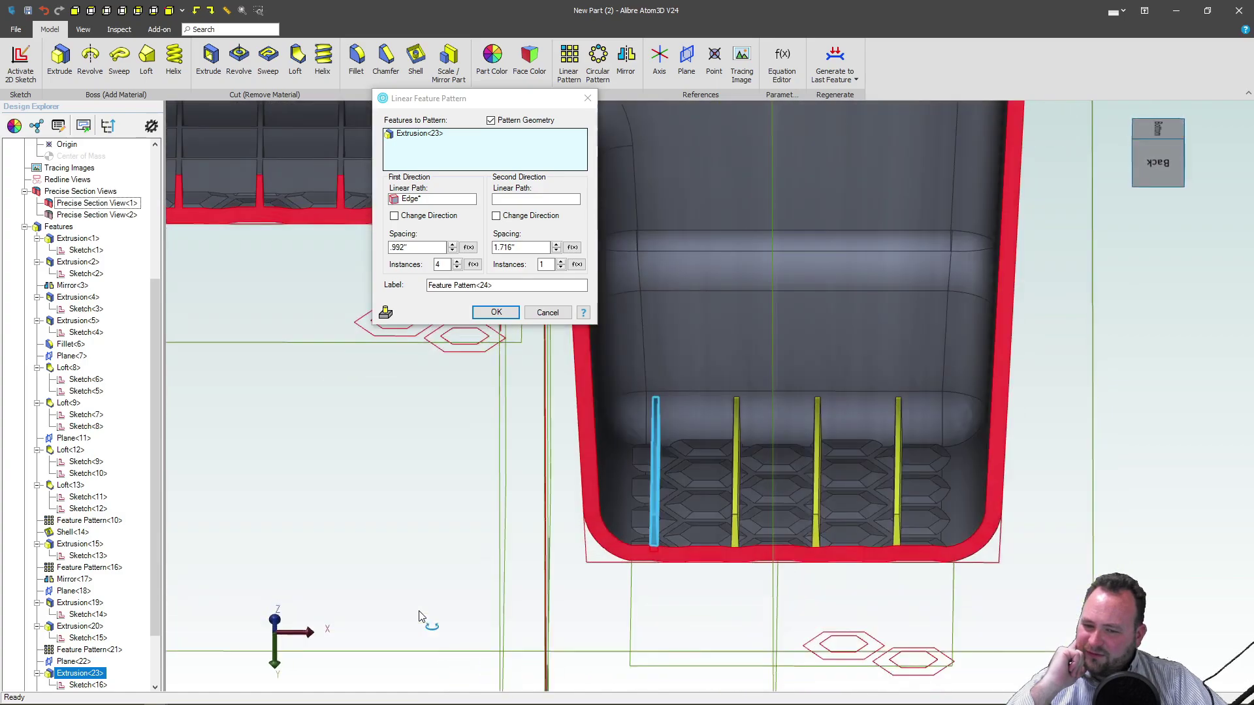
{"action": "left_click", "coordinate": [453, 261]}
{"action": "left_click", "coordinate": [457, 261]}
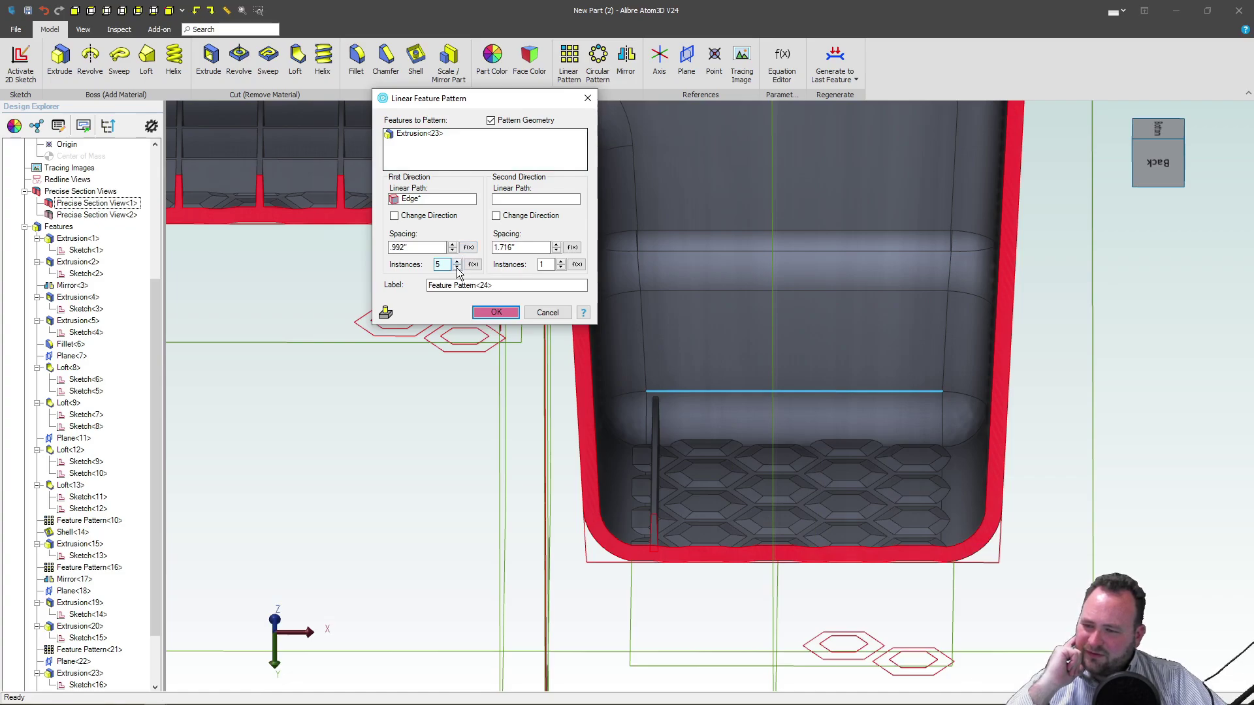
{"action": "left_click", "coordinate": [457, 268]}
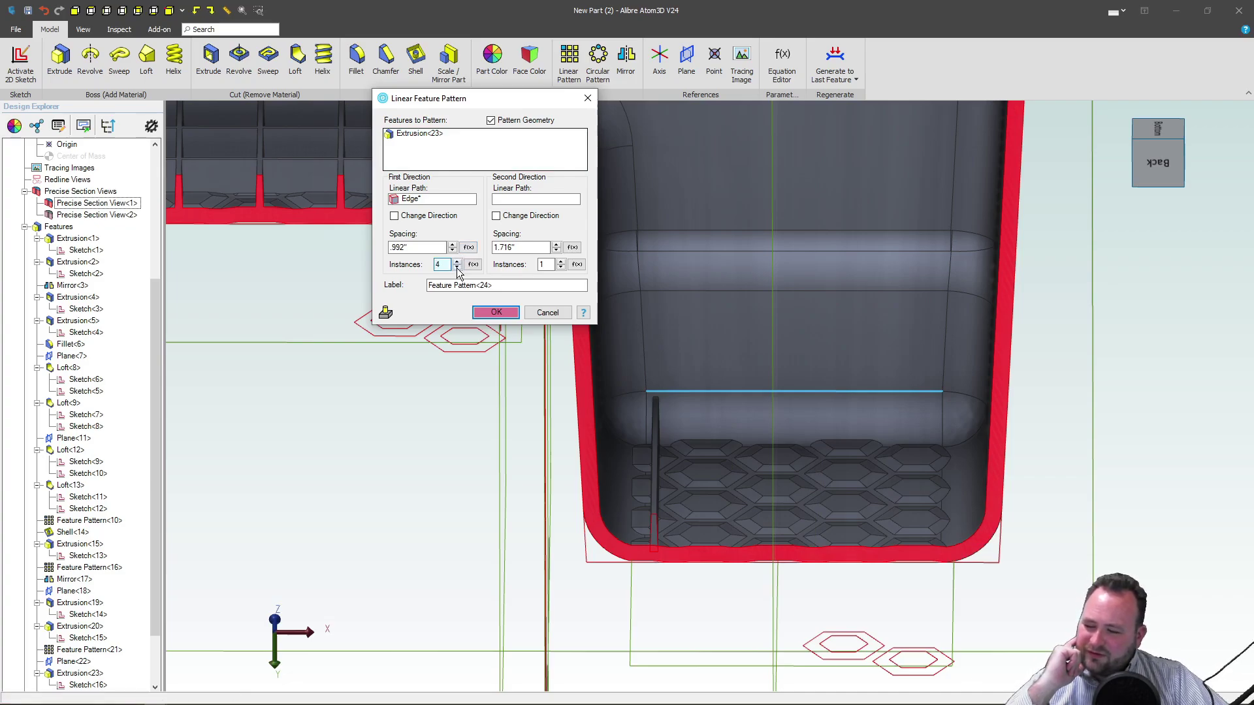
{"action": "left_click", "coordinate": [492, 316]}
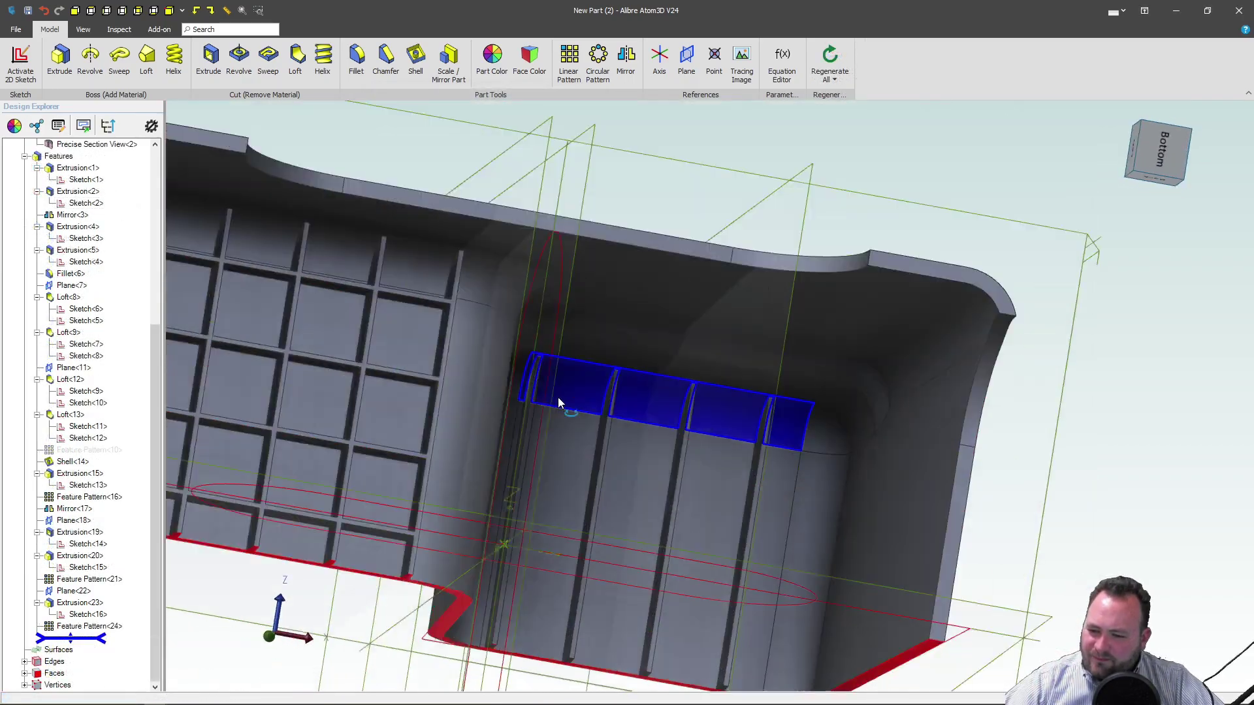
Insert a reference plane offset .001 in from the narrow free face of the second rib.
{"action": "middle_click_drag", "start_coordinate": [558, 398], "coordinate": [546, 367]}
{"action": "scroll", "coordinate": [542, 369], "scroll_direction": "up", "scroll_amount": 5}
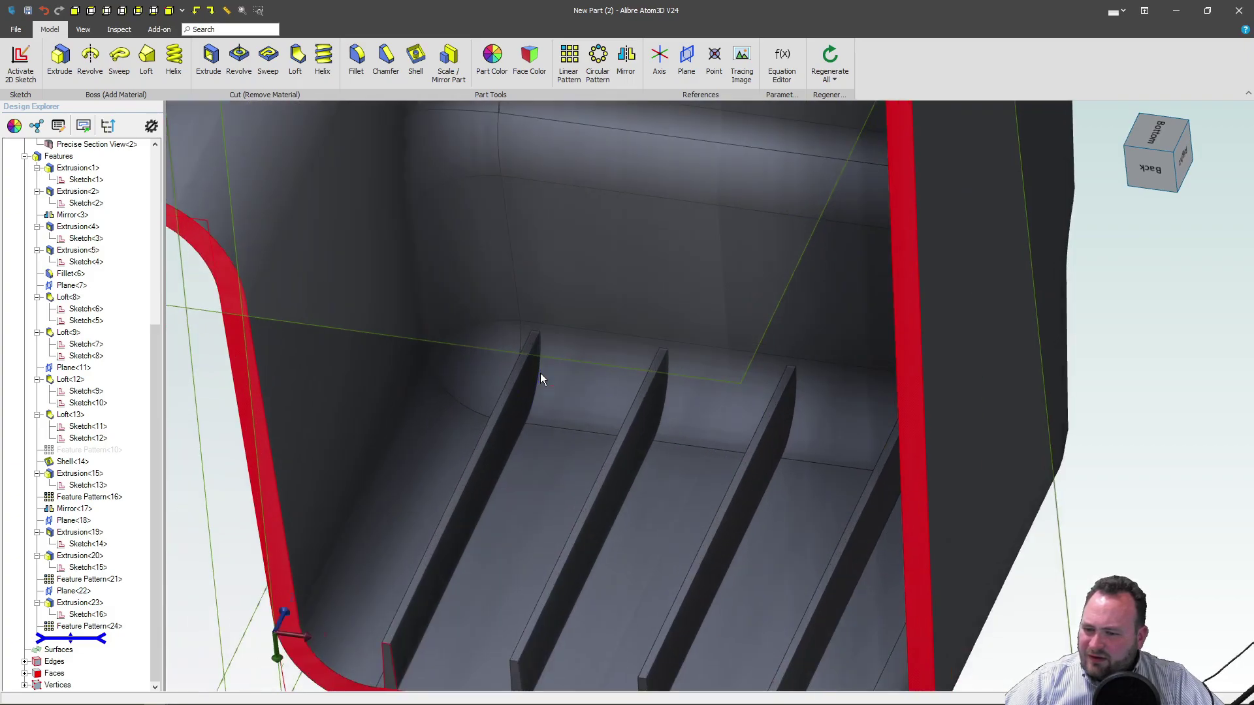
{"action": "scroll", "coordinate": [523, 390], "scroll_direction": "down", "scroll_amount": 6}
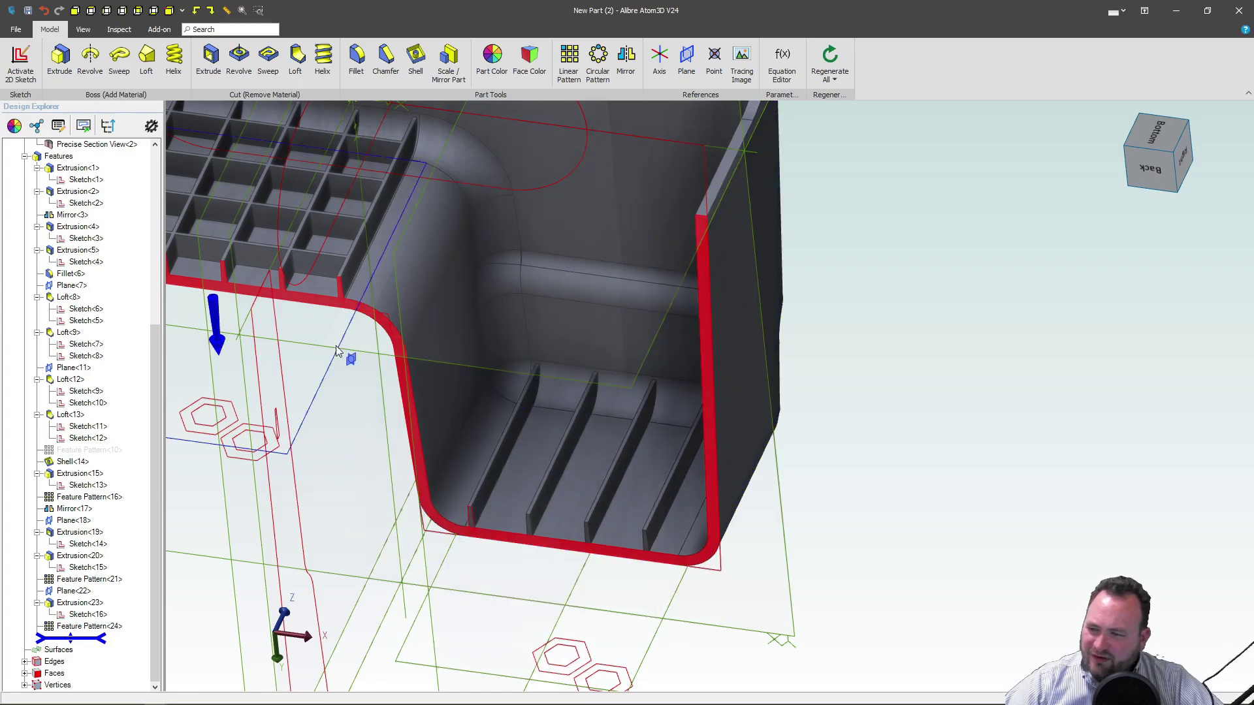
{"action": "scroll", "coordinate": [568, 422], "scroll_direction": "up", "scroll_amount": 6}
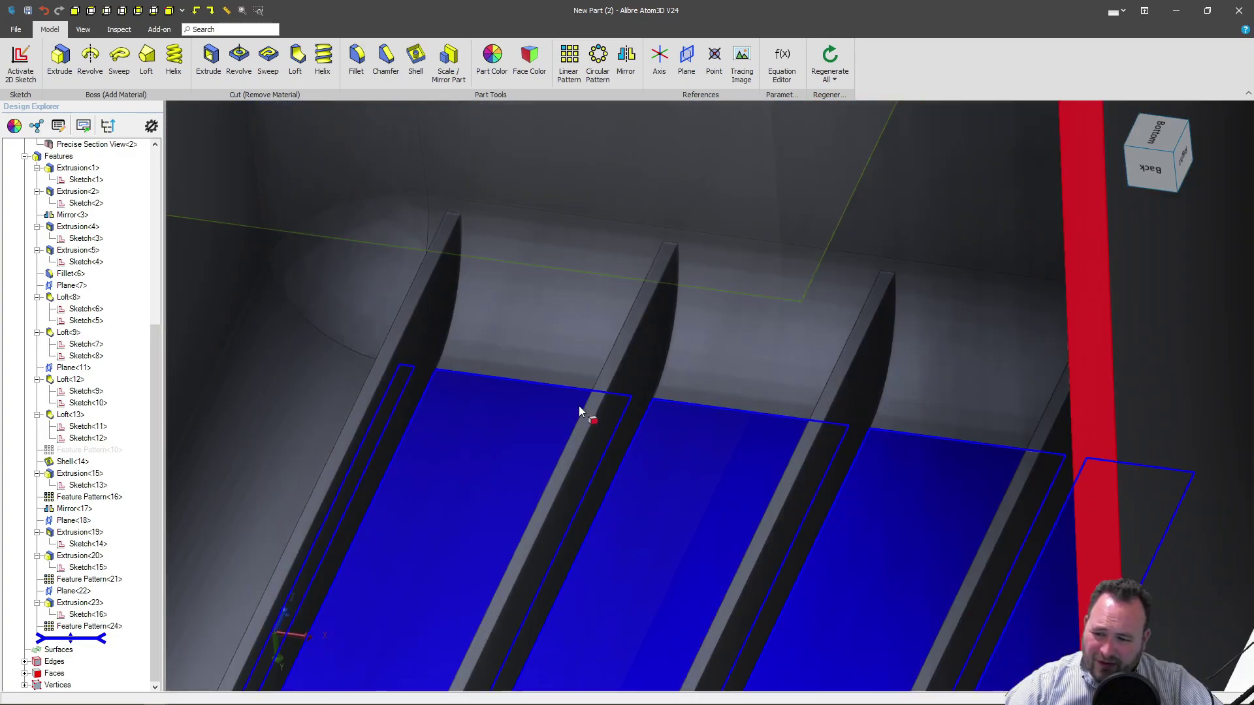
{"action": "left_click", "coordinate": [602, 389]}
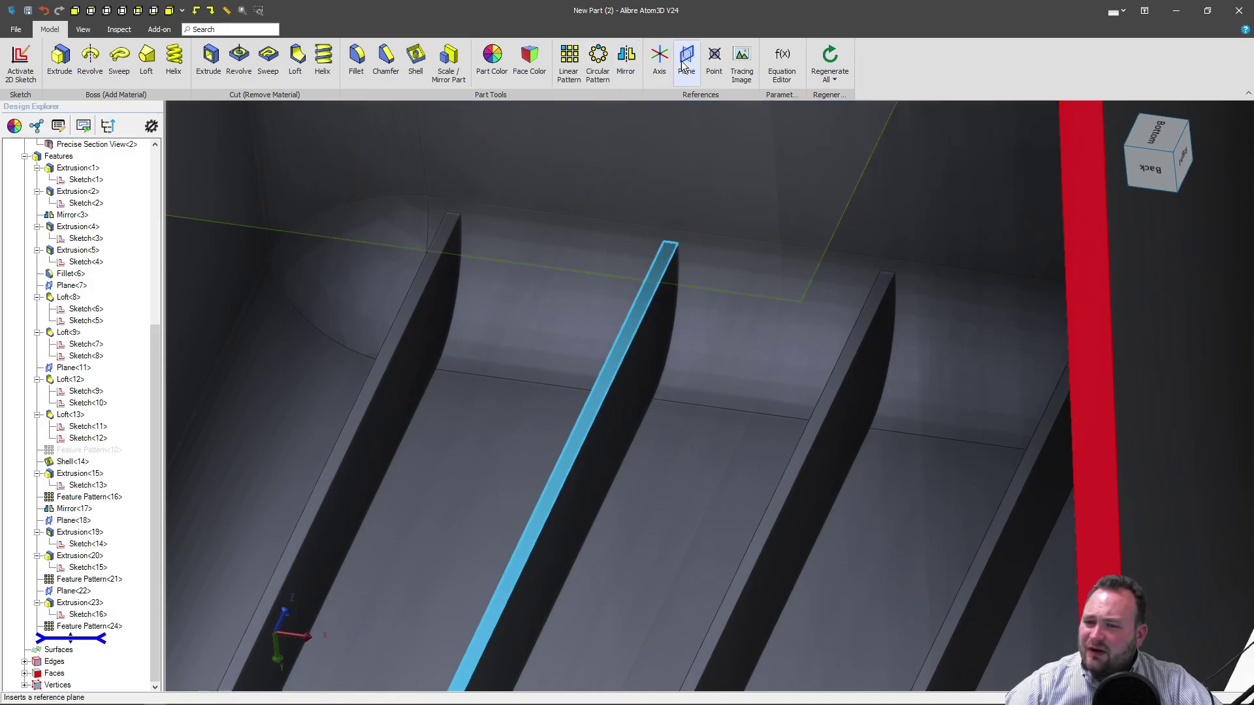
{"action": "left_click", "coordinate": [687, 62]}
{"action": "left_click", "coordinate": [921, 135]}
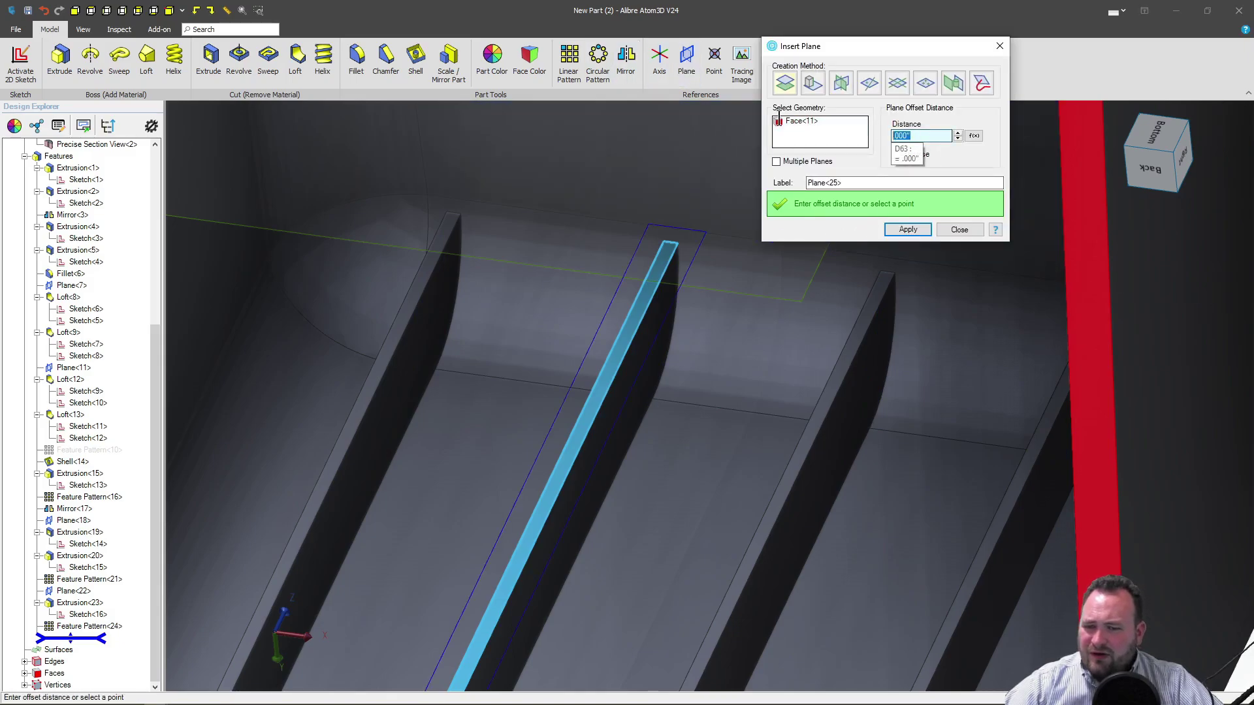
{"action": "type", "text": "."}
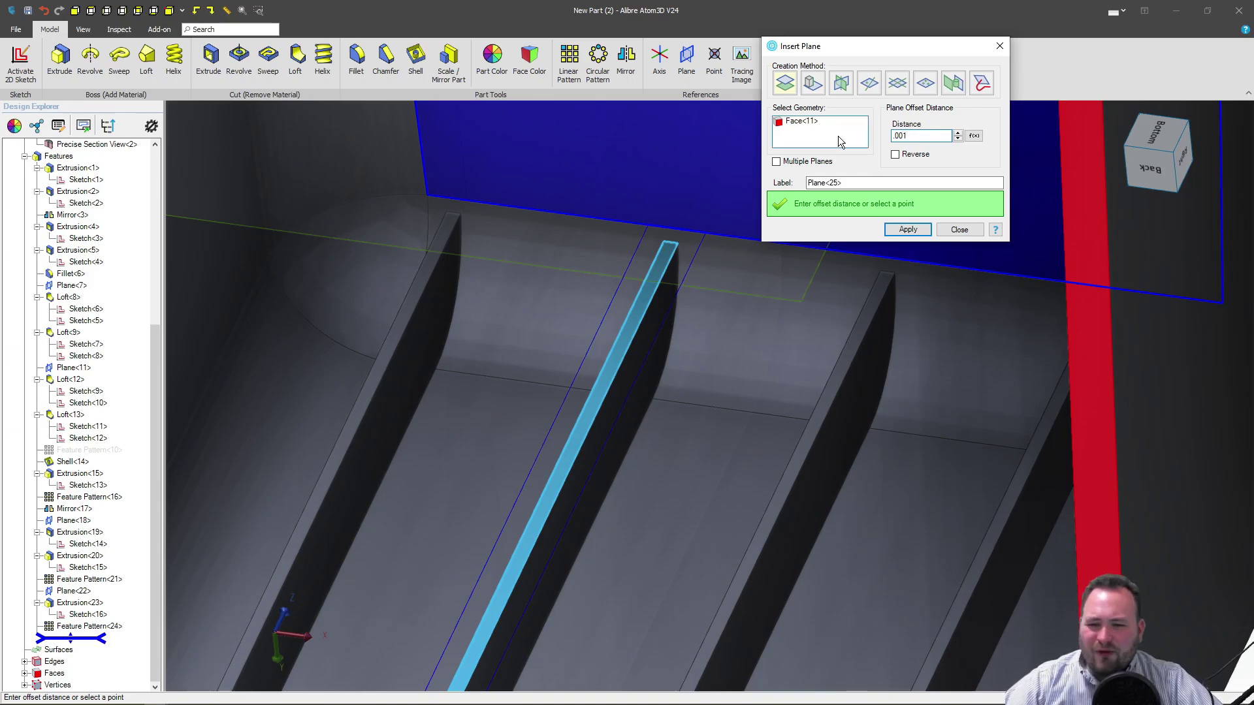
{"action": "type", "text": "001"}
{"action": "left_click", "coordinate": [909, 230]}
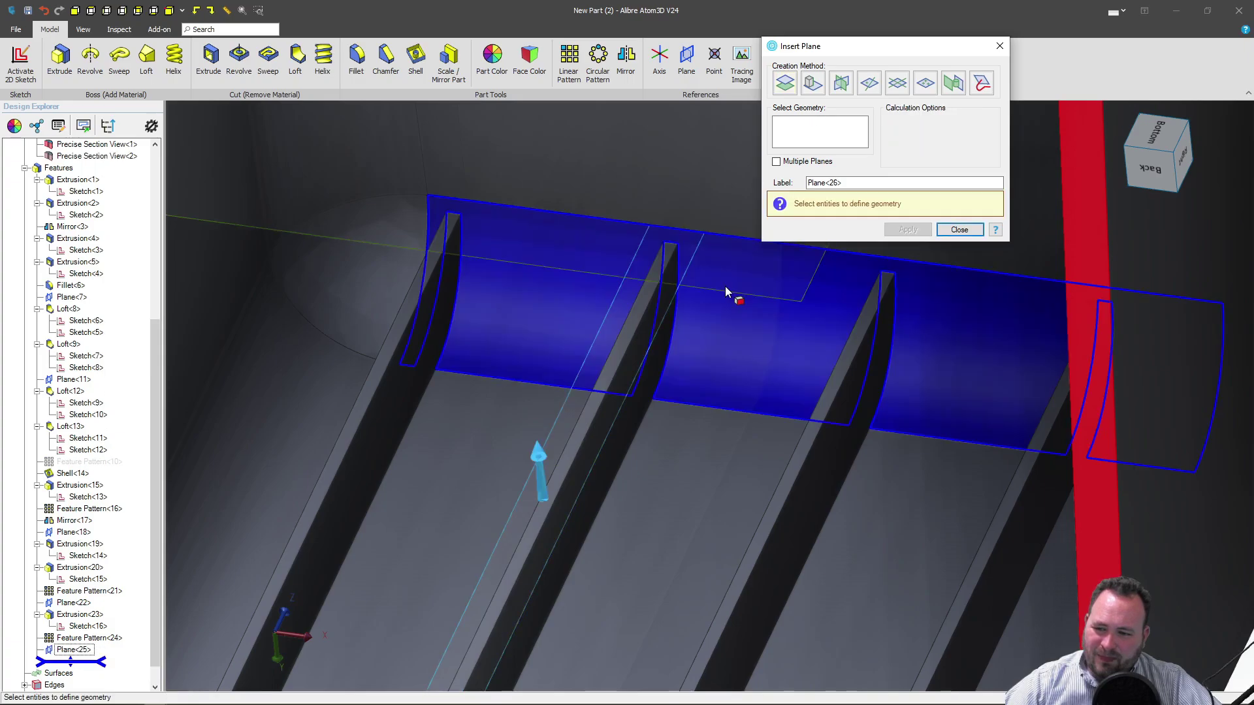
Examine the gap between the new offset plane and the rib's free face from behind and at an angle.
{"action": "scroll", "coordinate": [661, 422], "scroll_direction": "down", "scroll_amount": 5}
{"action": "middle_click_drag", "start_coordinate": [661, 422], "coordinate": [664, 395]}
{"action": "scroll", "coordinate": [650, 410], "scroll_direction": "up", "scroll_amount": 3}
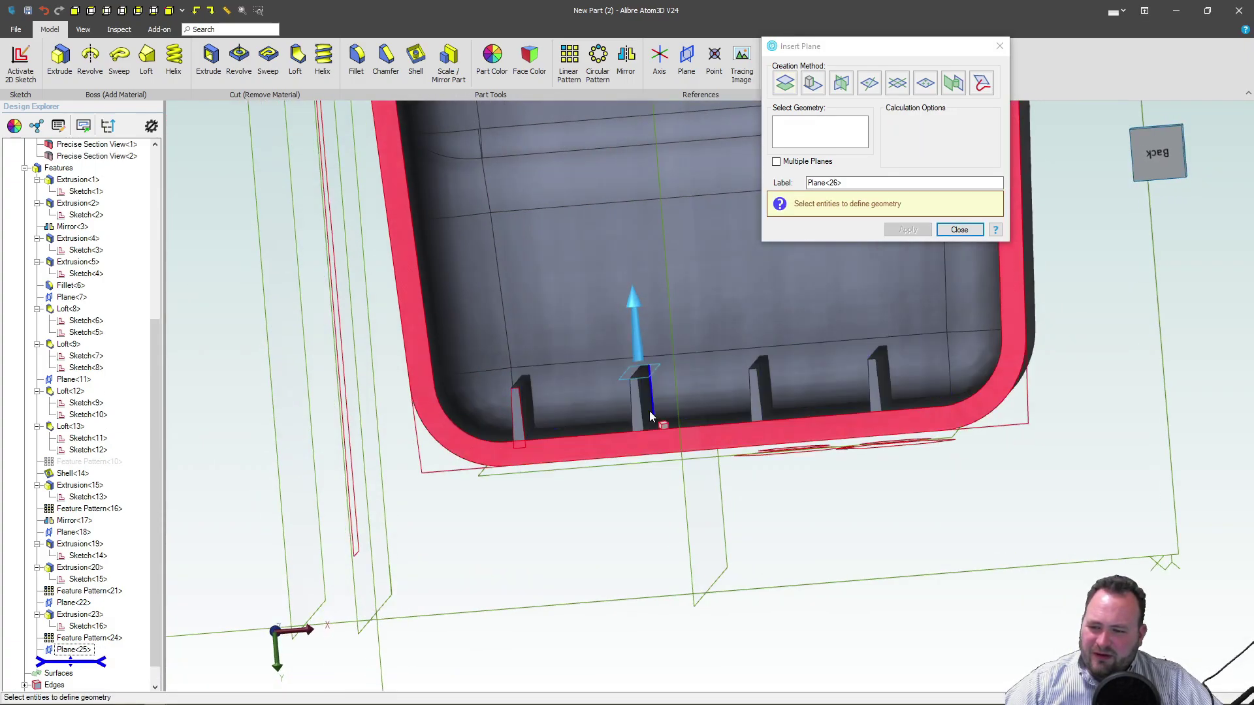
{"action": "scroll", "coordinate": [650, 414], "scroll_direction": "up", "scroll_amount": 5}
{"action": "scroll", "coordinate": [622, 316], "scroll_direction": "up", "scroll_amount": 2}
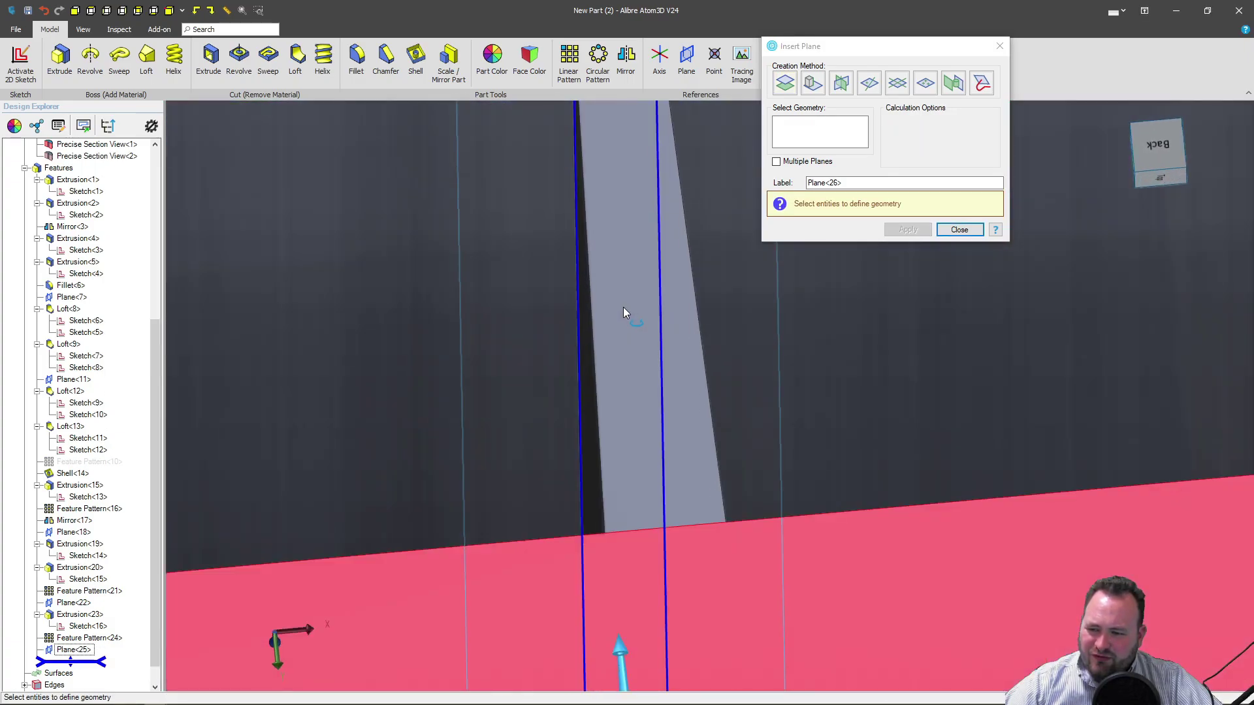
{"action": "middle_click_drag", "start_coordinate": [623, 307], "coordinate": [607, 336]}
{"action": "scroll", "coordinate": [607, 334], "scroll_direction": "down", "scroll_amount": 8}
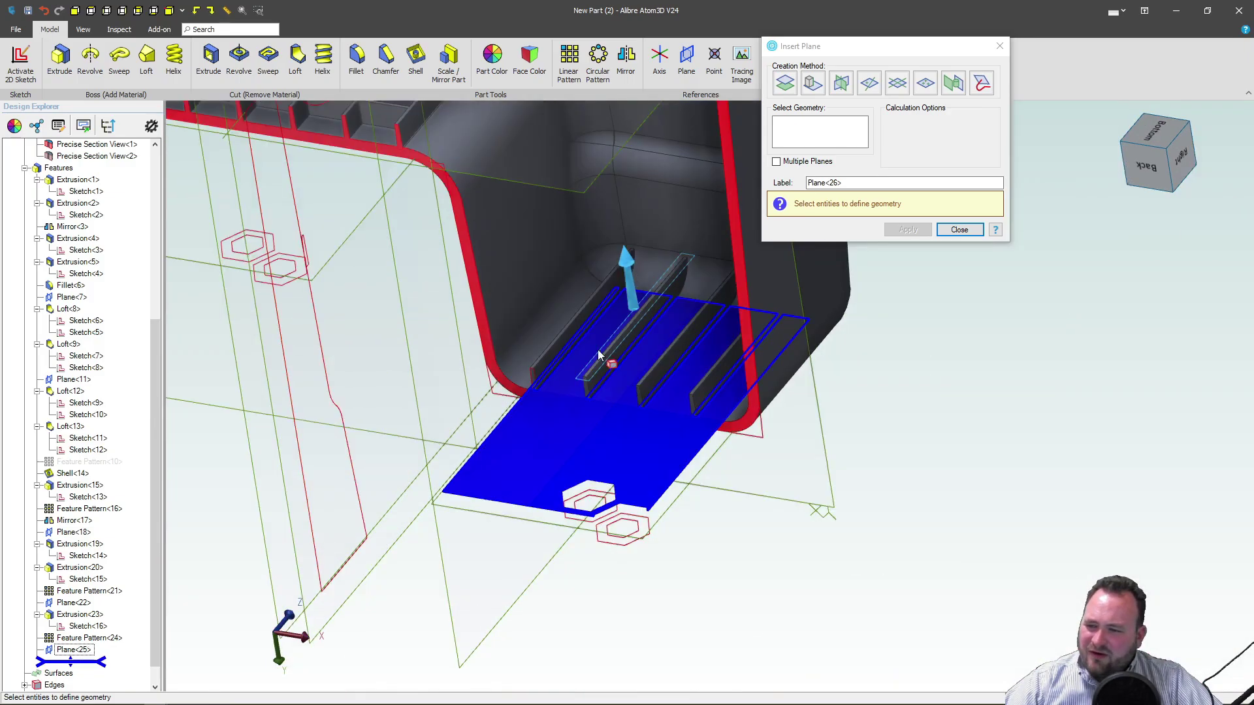
{"action": "scroll", "coordinate": [661, 363], "scroll_direction": "up", "scroll_amount": 8}
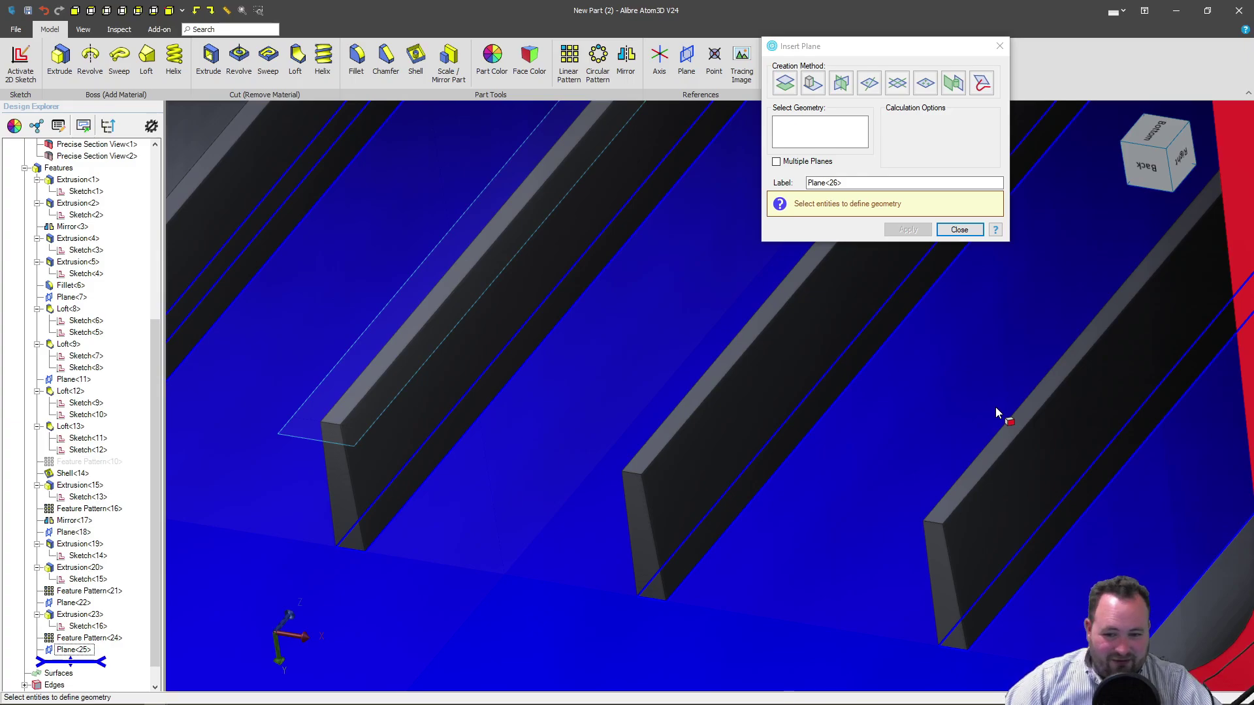
{"action": "scroll", "coordinate": [784, 438], "scroll_direction": "down", "scroll_amount": 8}
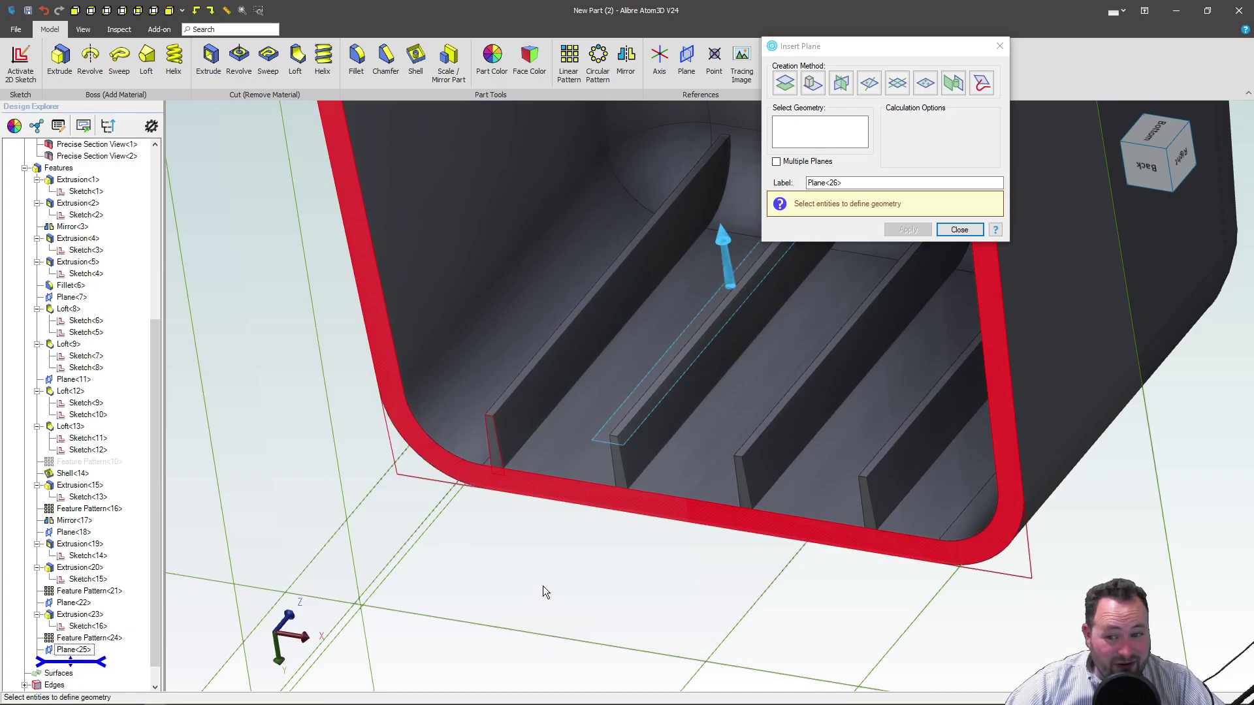
{"action": "scroll", "coordinate": [560, 442], "scroll_direction": "up", "scroll_amount": 10}
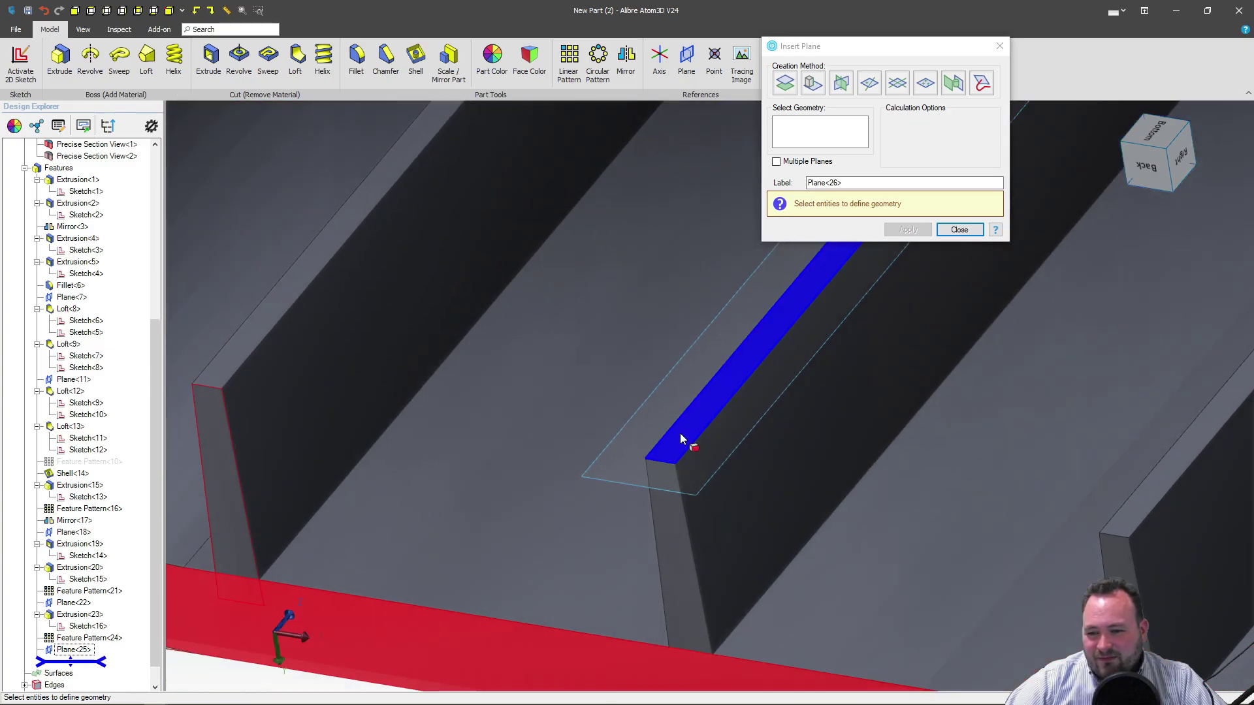
{"action": "mouse_move", "coordinate": [680, 434]}
{"action": "middle_mouse_down"}
{"action": "mouse_move", "coordinate": [698, 406]}
{"action": "mouse_move", "coordinate": [686, 416]}
{"action": "middle_mouse_up"}
{"action": "left_click", "coordinate": [1165, 154]}
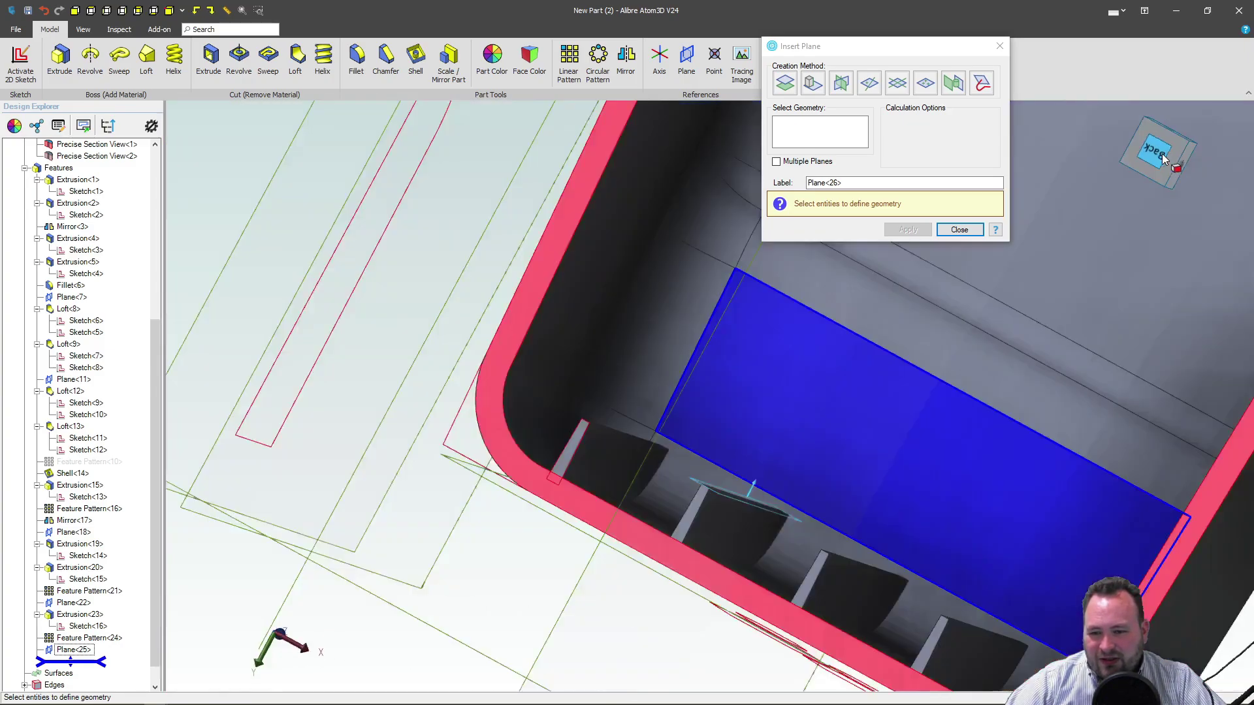
{"action": "left_click", "coordinate": [836, 392]}
{"action": "scroll", "coordinate": [665, 240], "scroll_direction": "up", "scroll_amount": 5}
{"action": "scroll", "coordinate": [643, 261], "scroll_direction": "up", "scroll_amount": 10}
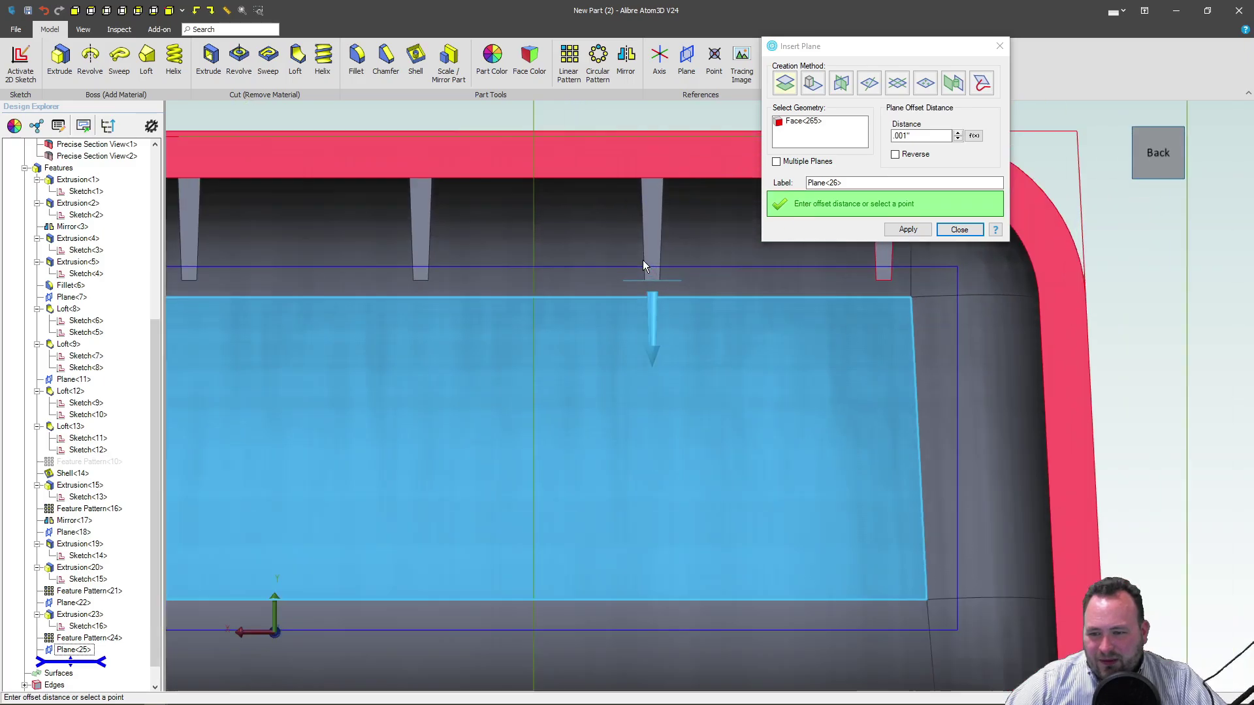
{"action": "scroll", "coordinate": [686, 326], "scroll_direction": "up", "scroll_amount": 2}
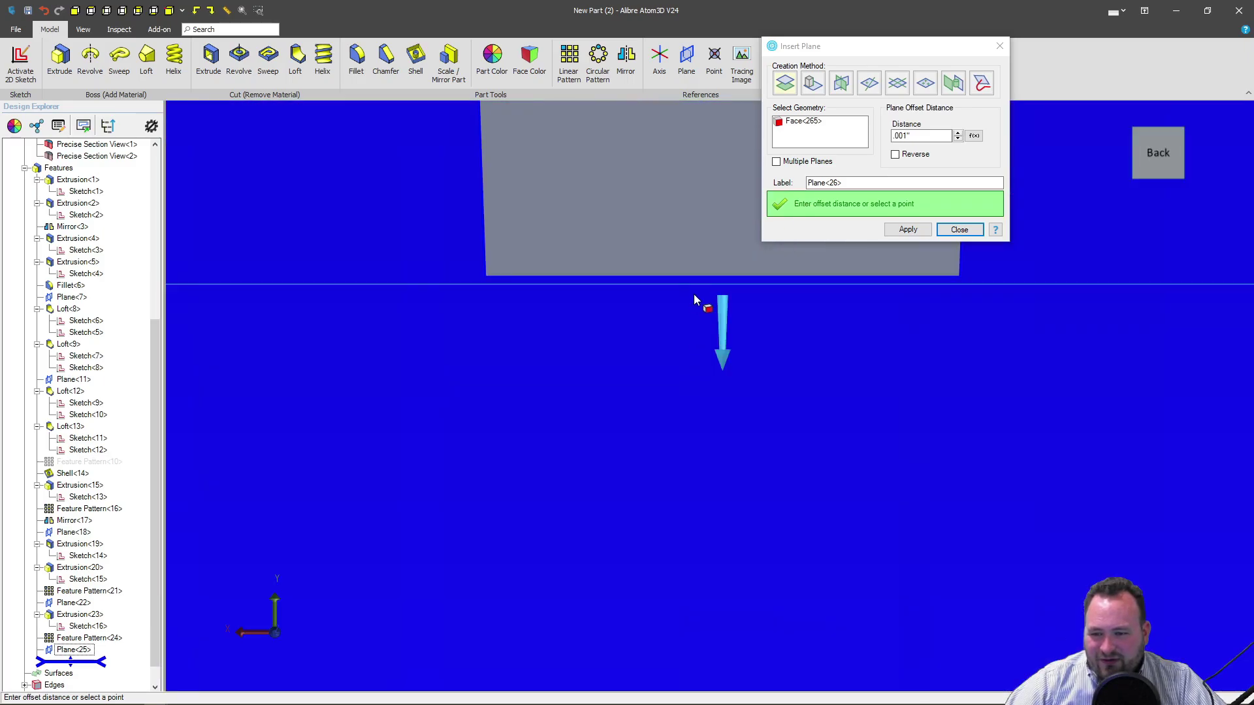
{"action": "scroll", "coordinate": [696, 276], "scroll_direction": "down", "scroll_amount": 5}
{"action": "scroll", "coordinate": [696, 294], "scroll_direction": "down", "scroll_amount": 6}
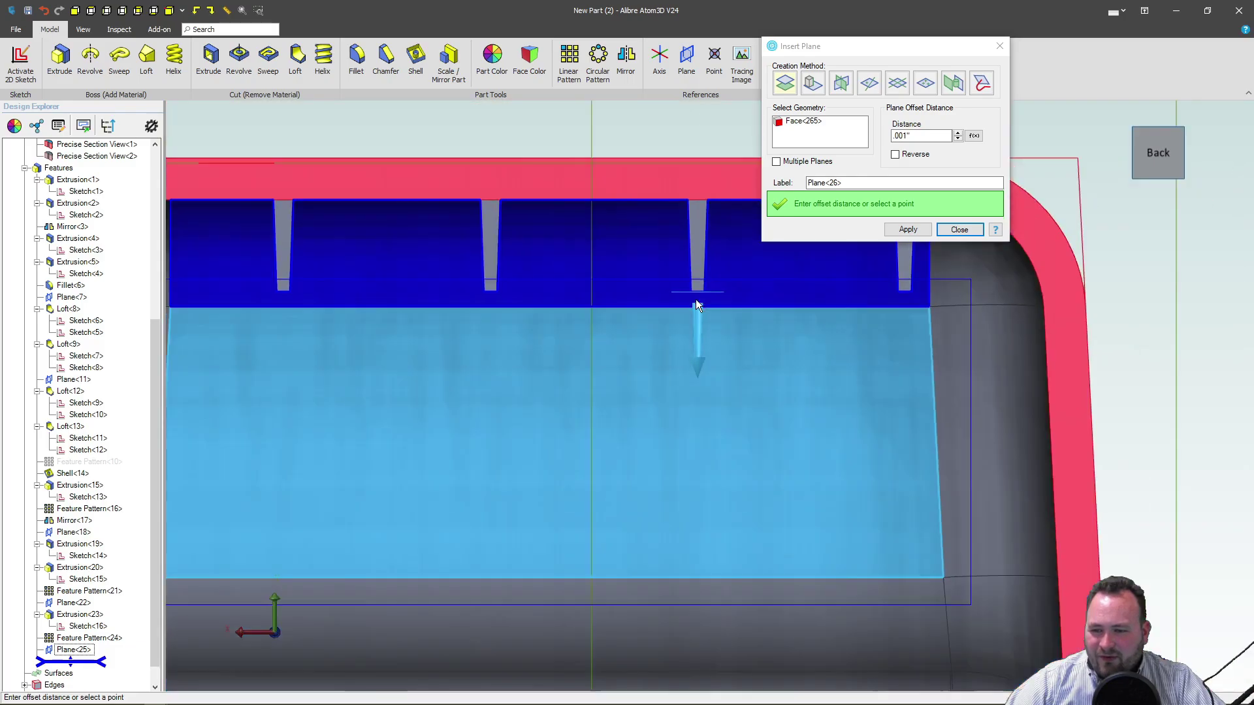
{"action": "middle_click_drag", "start_coordinate": [686, 333], "coordinate": [687, 226]}
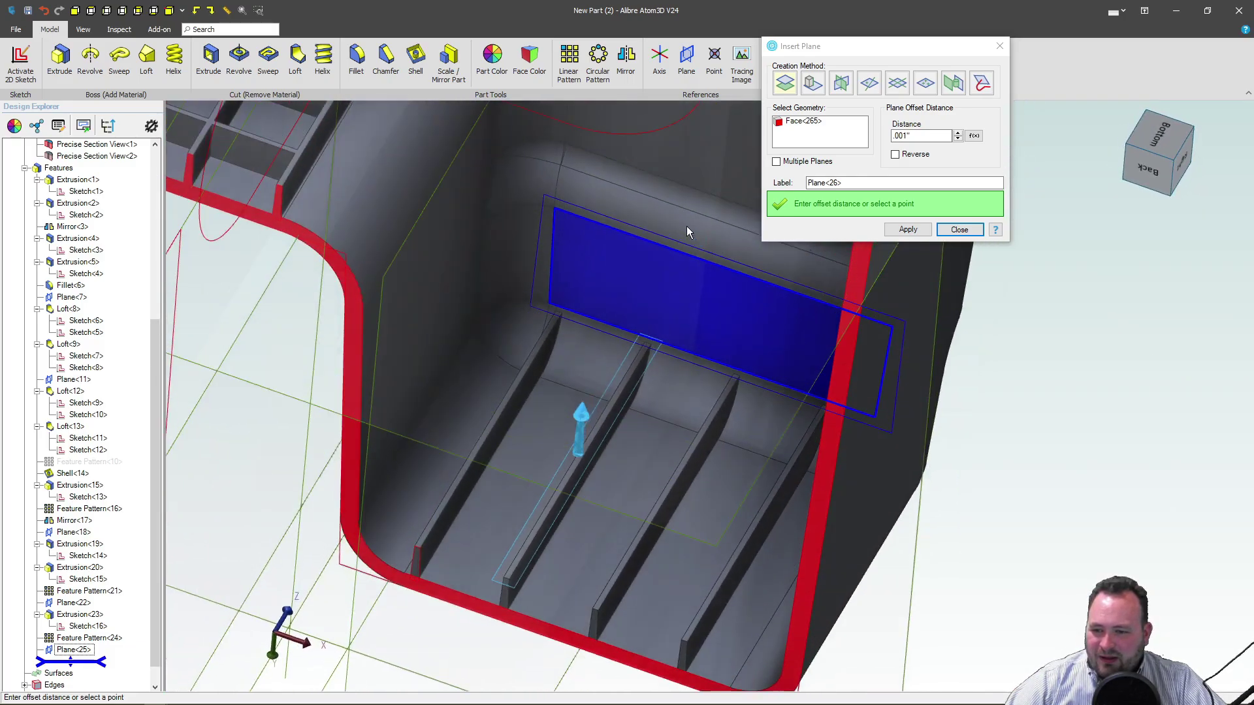
Start a sketch on the new offset plane and draw a thin horizontal rectangle about 3.49 in long across the four ribs.
{"action": "left_click", "coordinate": [966, 230]}
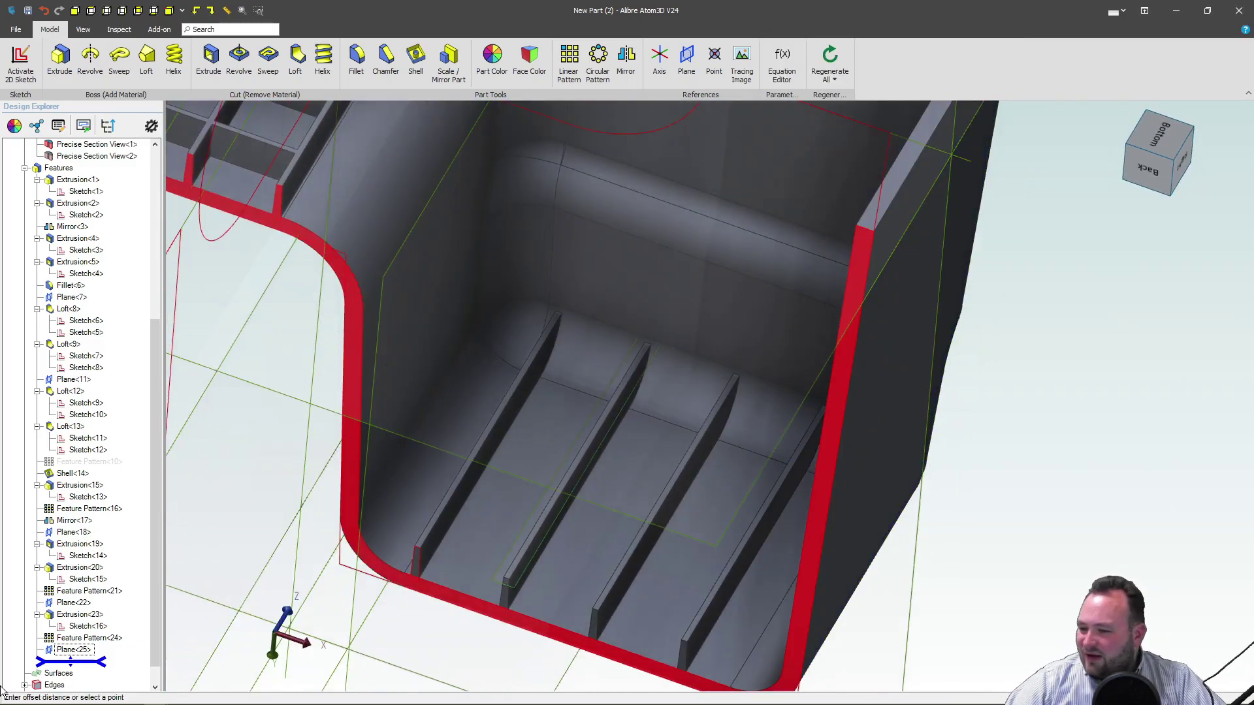
{"action": "left_click", "coordinate": [85, 661]}
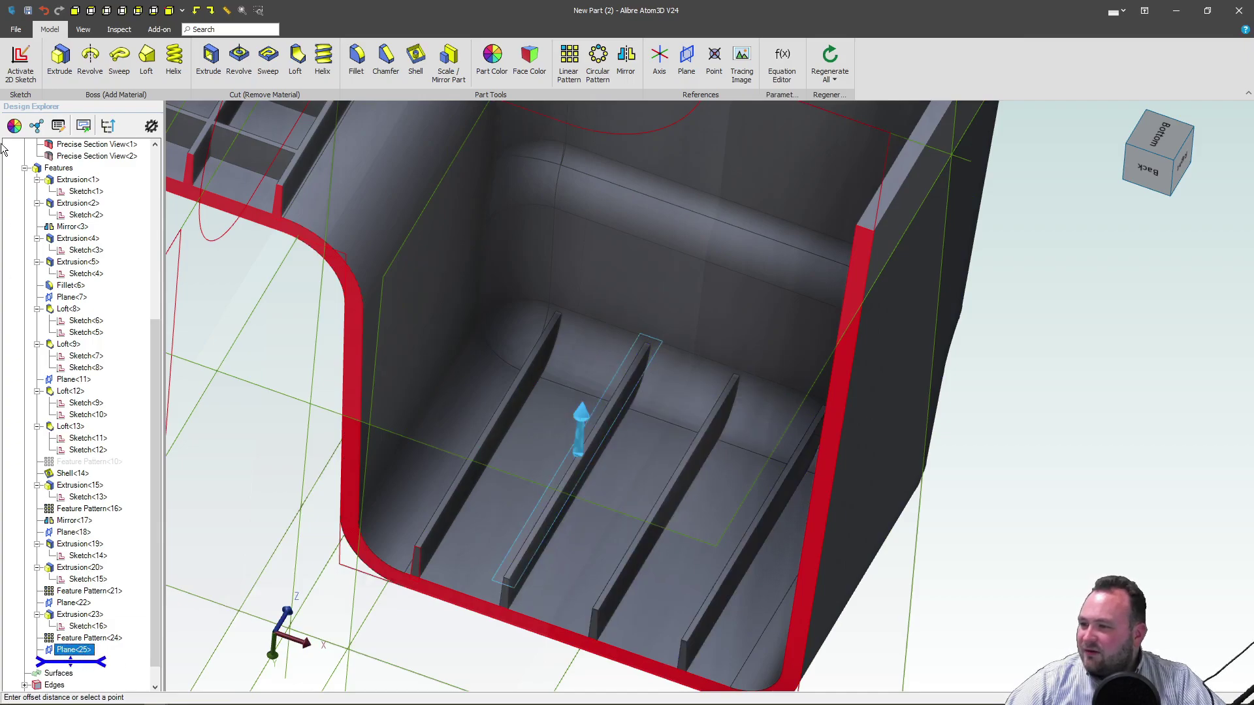
{"action": "left_click", "coordinate": [20, 60]}
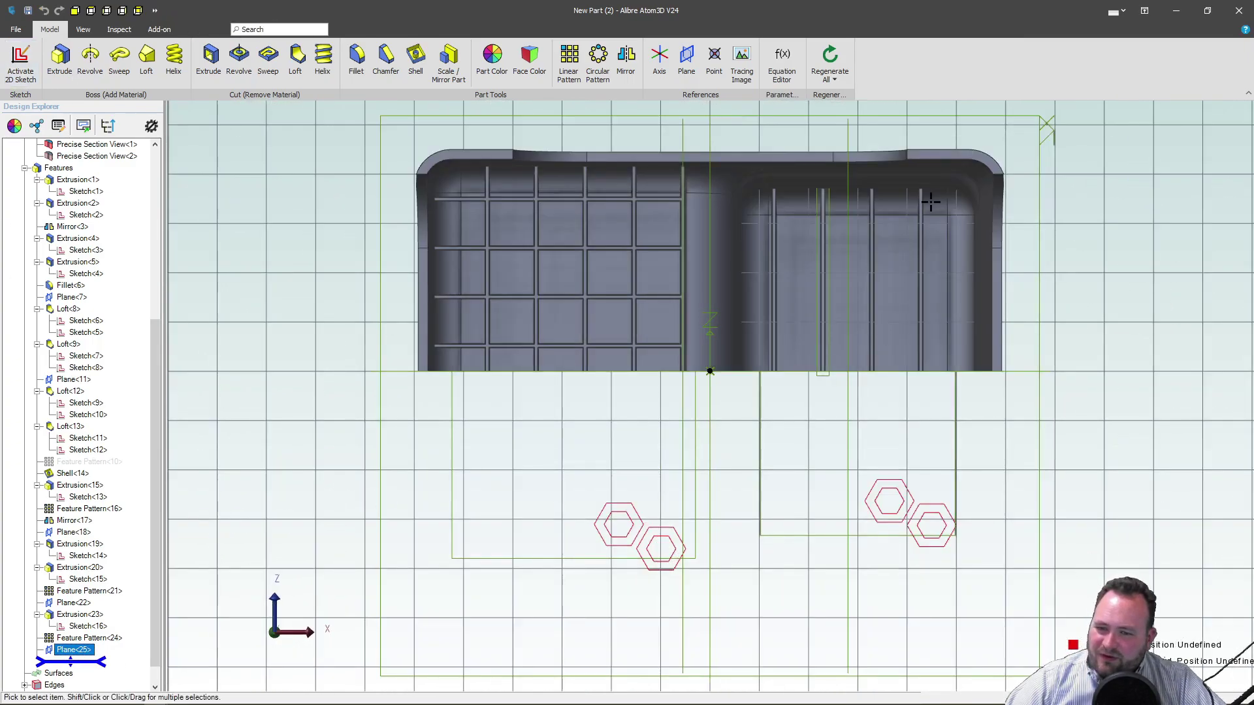
{"action": "scroll", "coordinate": [927, 181], "scroll_direction": "up", "scroll_amount": 6}
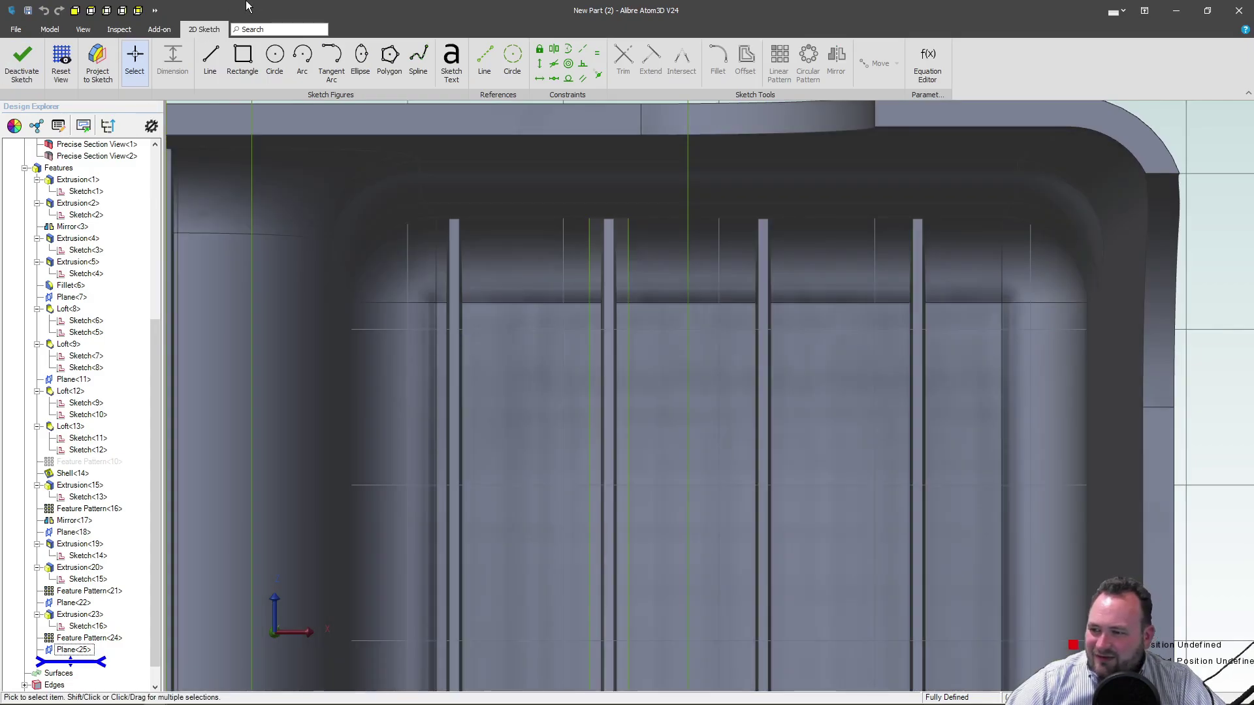
{"action": "left_click", "coordinate": [242, 62]}
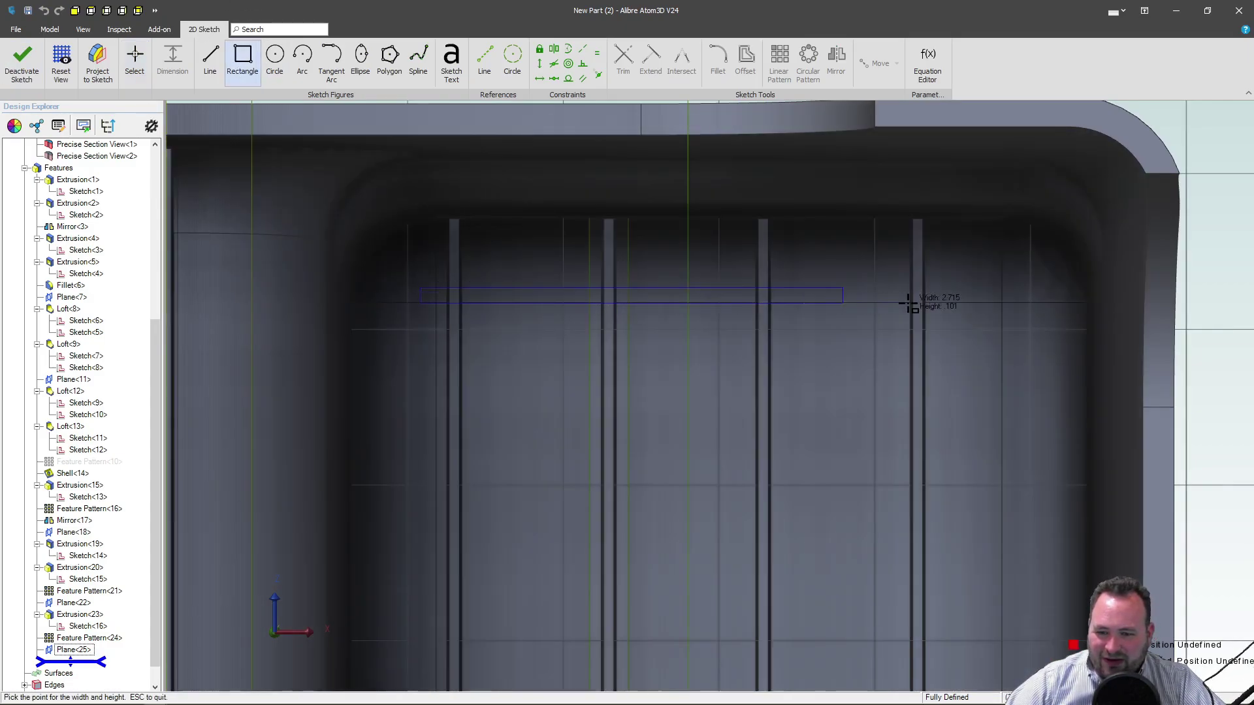
{"action": "left_click", "coordinate": [987, 310]}
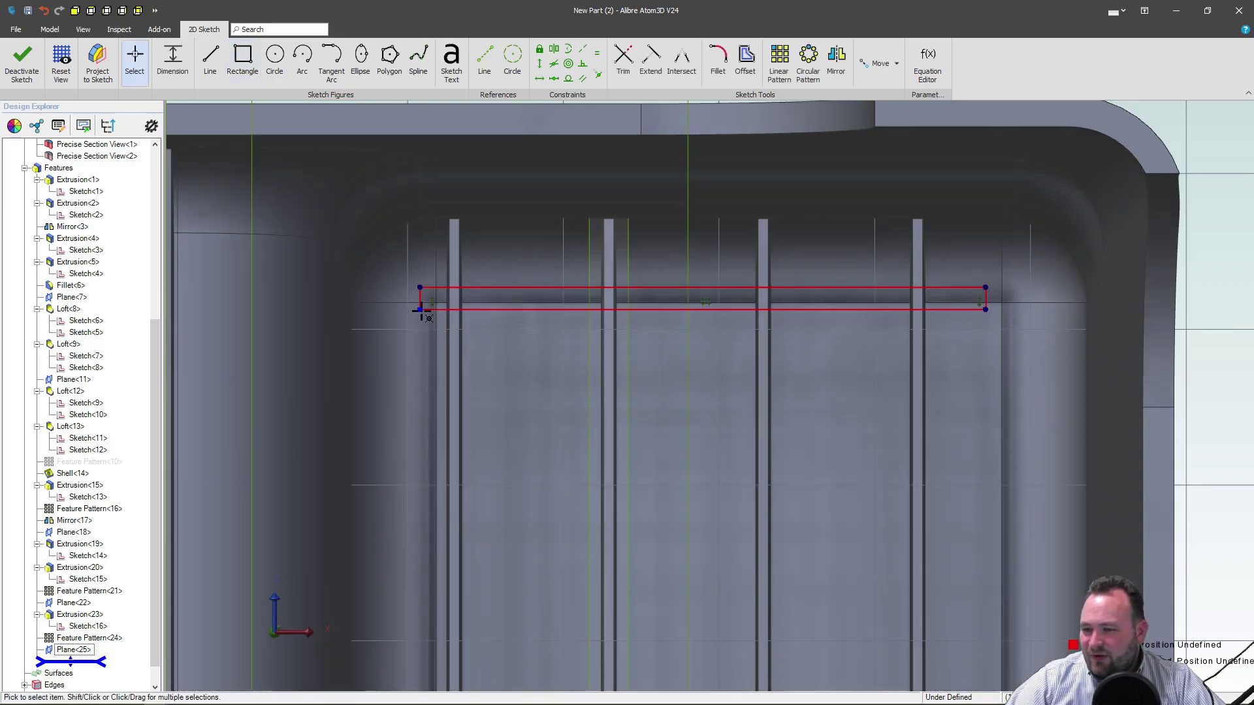
{"action": "mouse_move", "coordinate": [422, 310]}
{"action": "left_mouse_down"}
{"action": "mouse_move", "coordinate": [451, 341]}
{"action": "mouse_move", "coordinate": [437, 331]}
{"action": "mouse_move", "coordinate": [441, 288]}
{"action": "mouse_move", "coordinate": [442, 318]}
{"action": "left_mouse_up"}
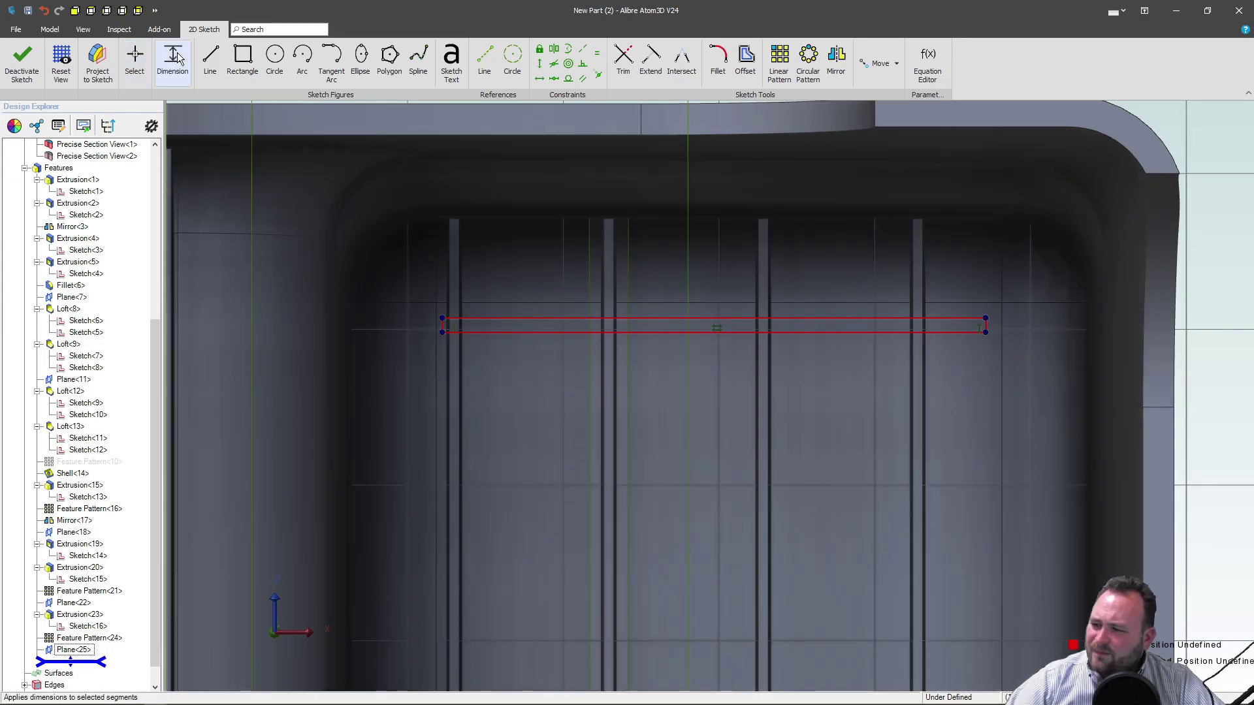
Dimension the rectangle's long side and set its length to 3.5 in.
{"action": "left_click", "coordinate": [173, 59]}
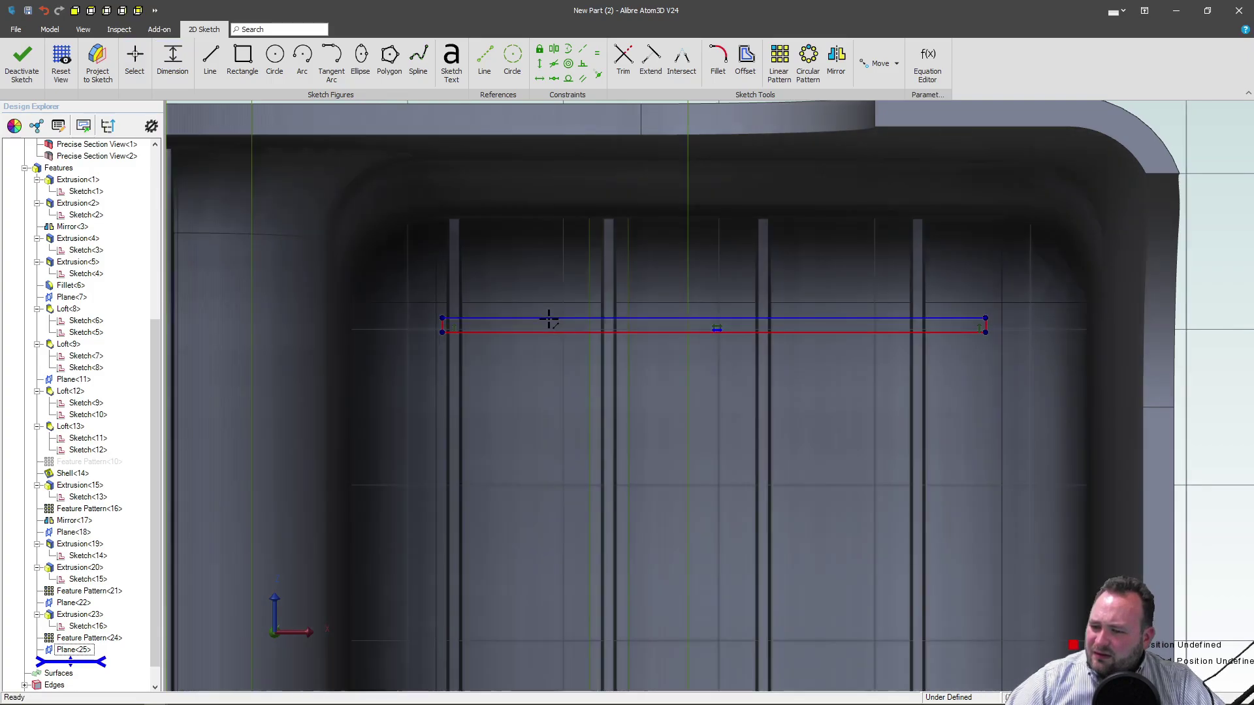
{"action": "left_click", "coordinate": [549, 319]}
{"action": "left_click", "coordinate": [552, 297]}
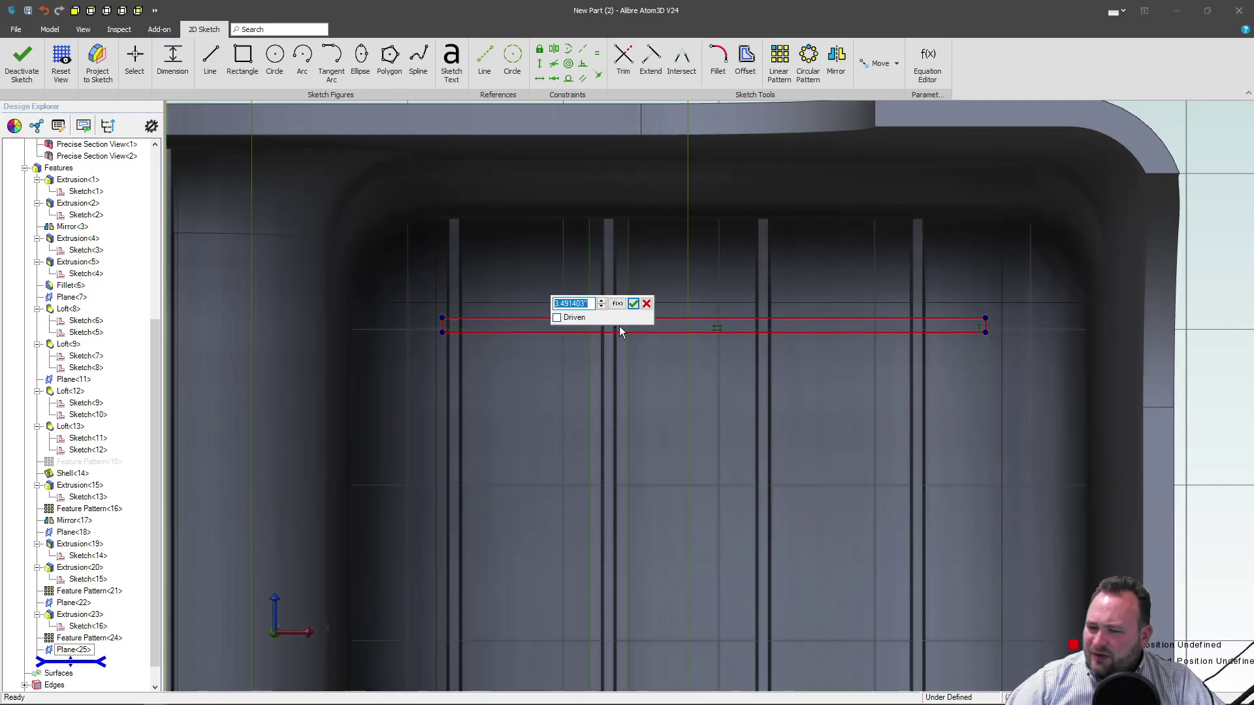
{"action": "type", "text": "3."}
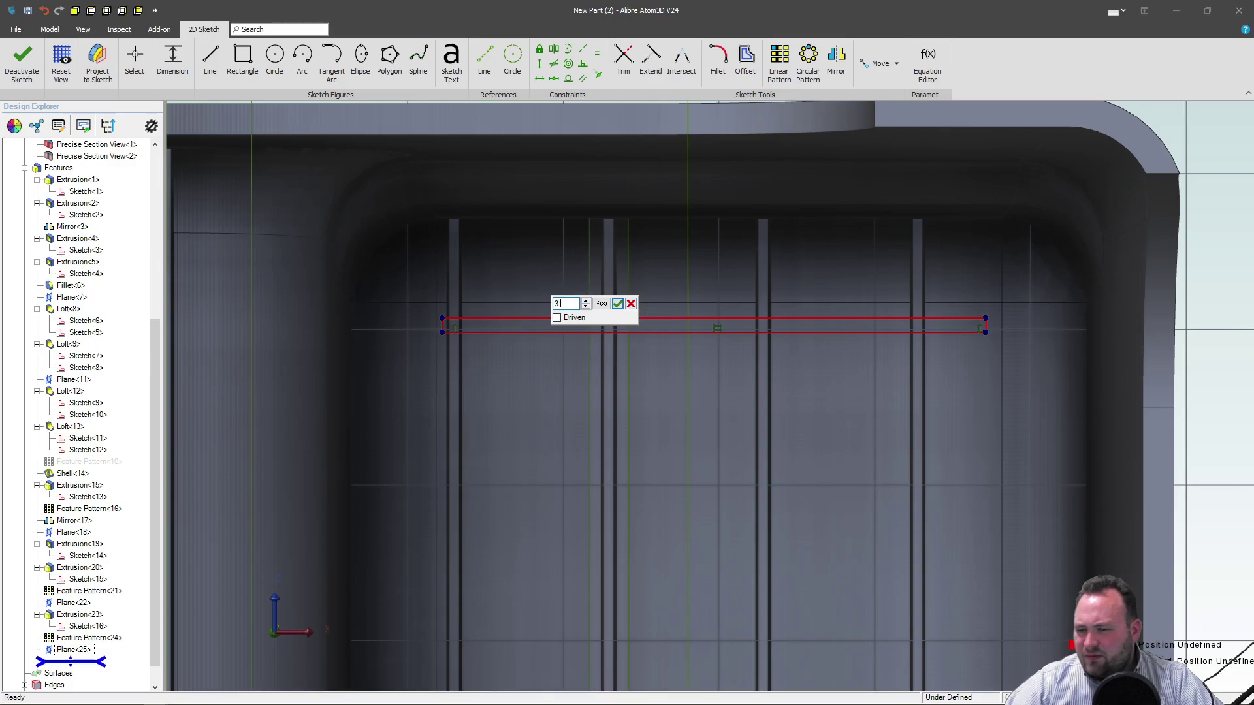
{"action": "type", "text": "5"}
{"action": "key", "text": "Return"}
Project the two long edges of the first rib's narrow free face into the sketch as reference figures.
{"action": "scroll", "coordinate": [404, 268], "scroll_direction": "up", "scroll_amount": 2}
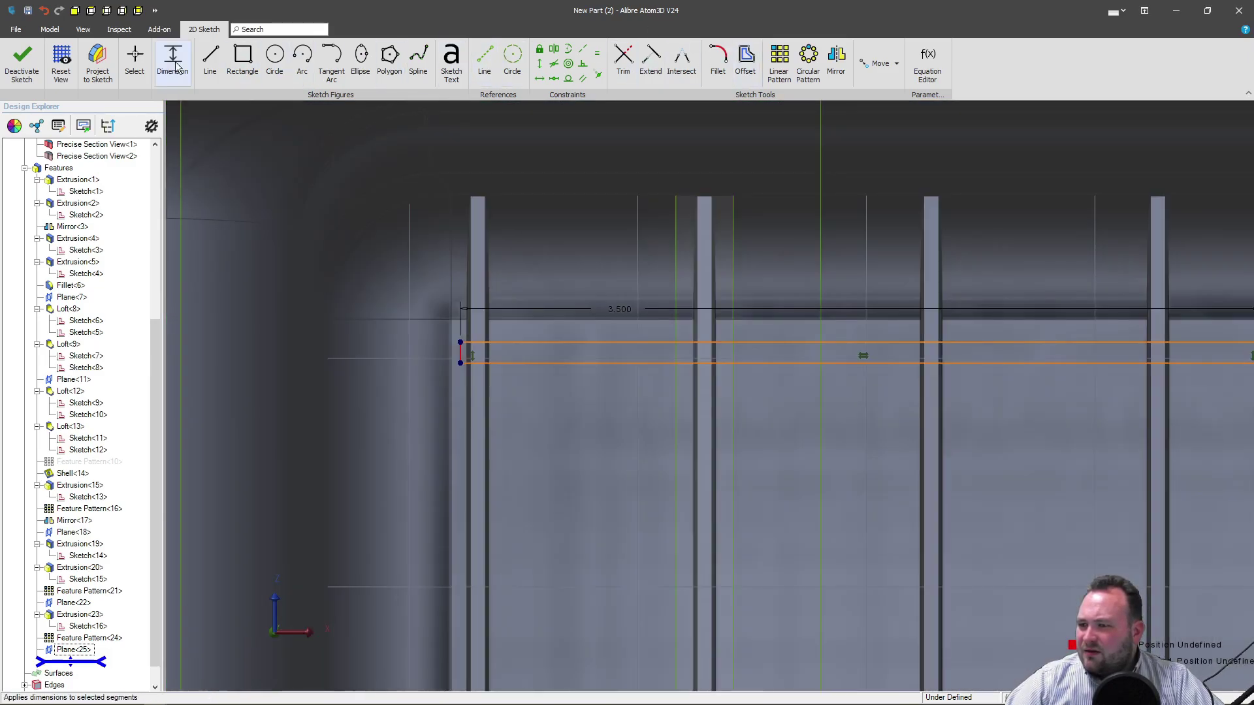
{"action": "left_click", "coordinate": [118, 59]}
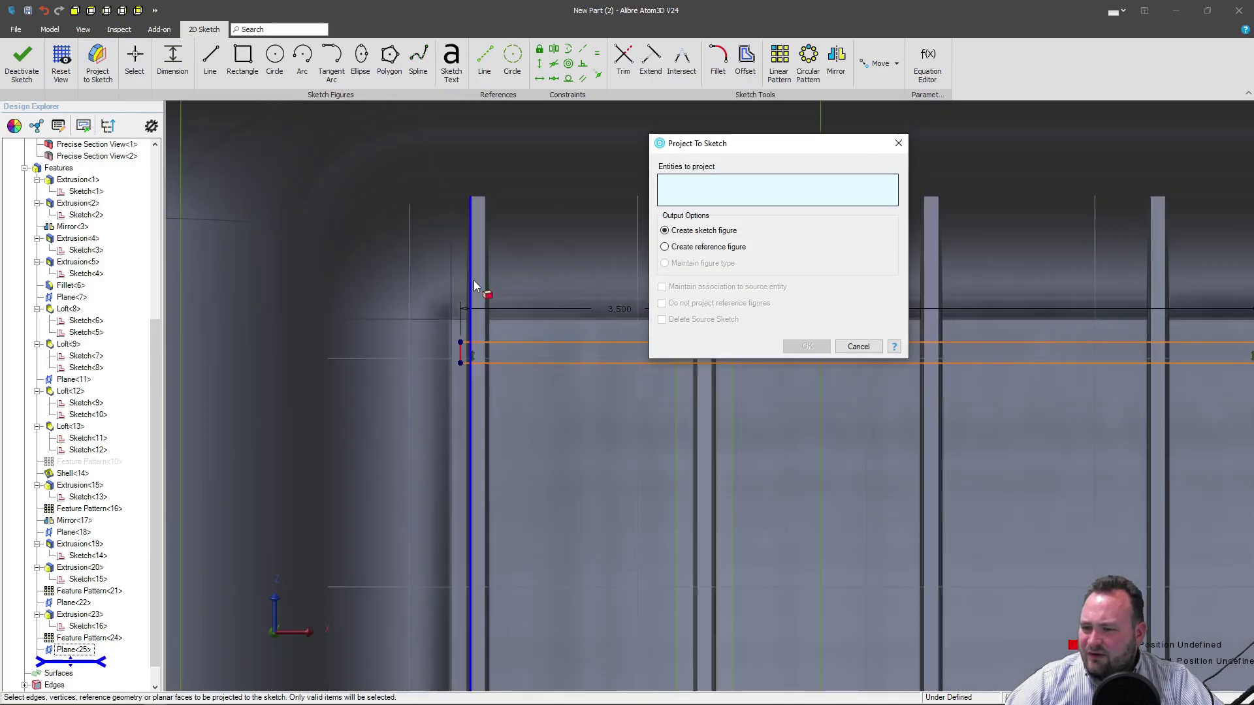
{"action": "left_click", "coordinate": [469, 286]}
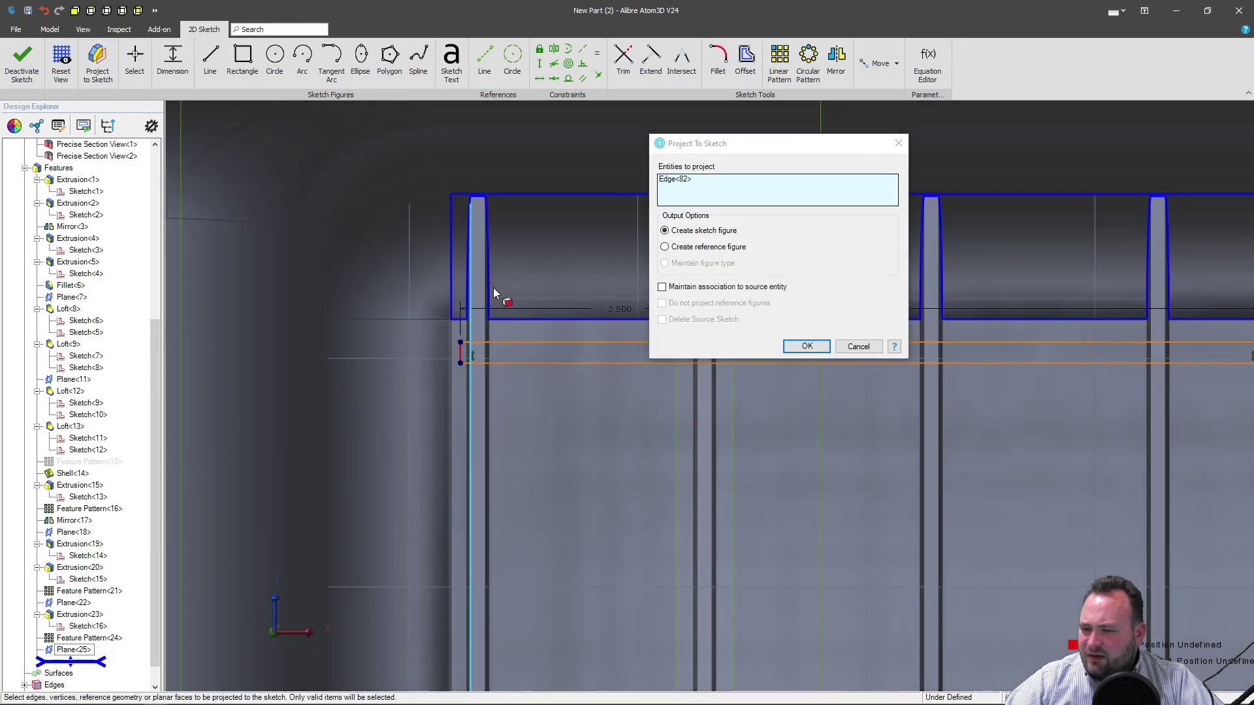
{"action": "left_click", "coordinate": [485, 295]}
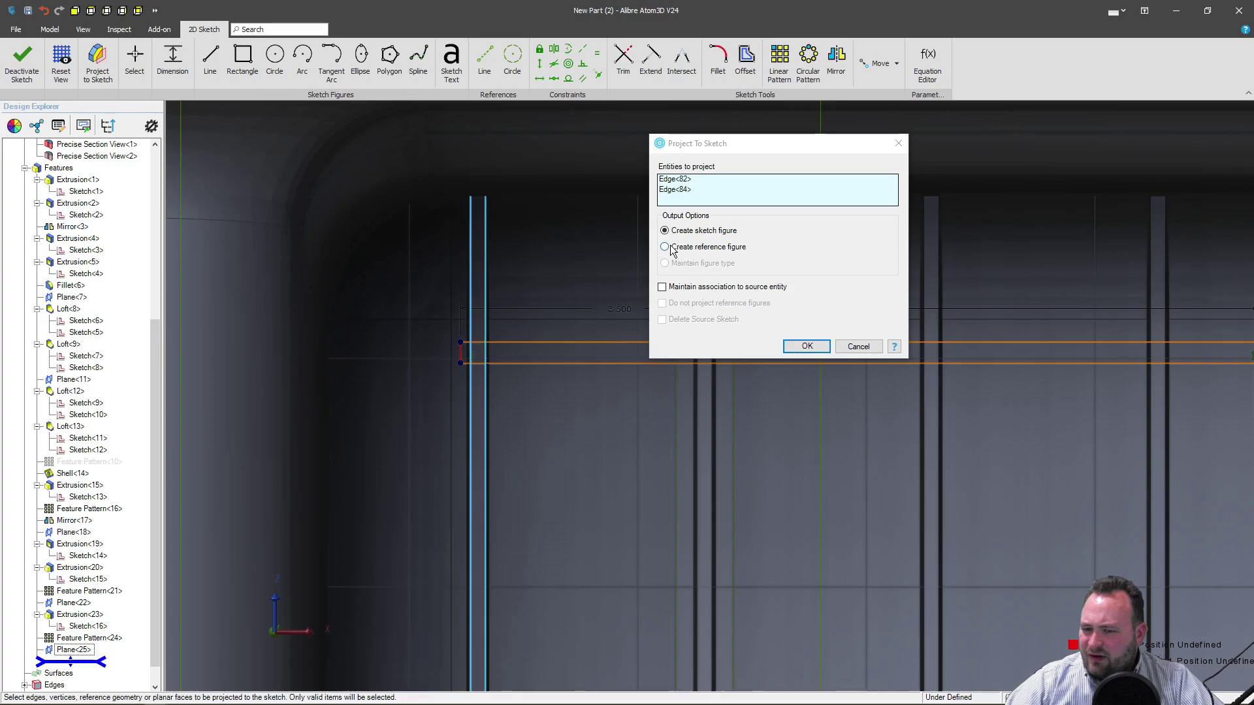
{"action": "left_click", "coordinate": [666, 249]}
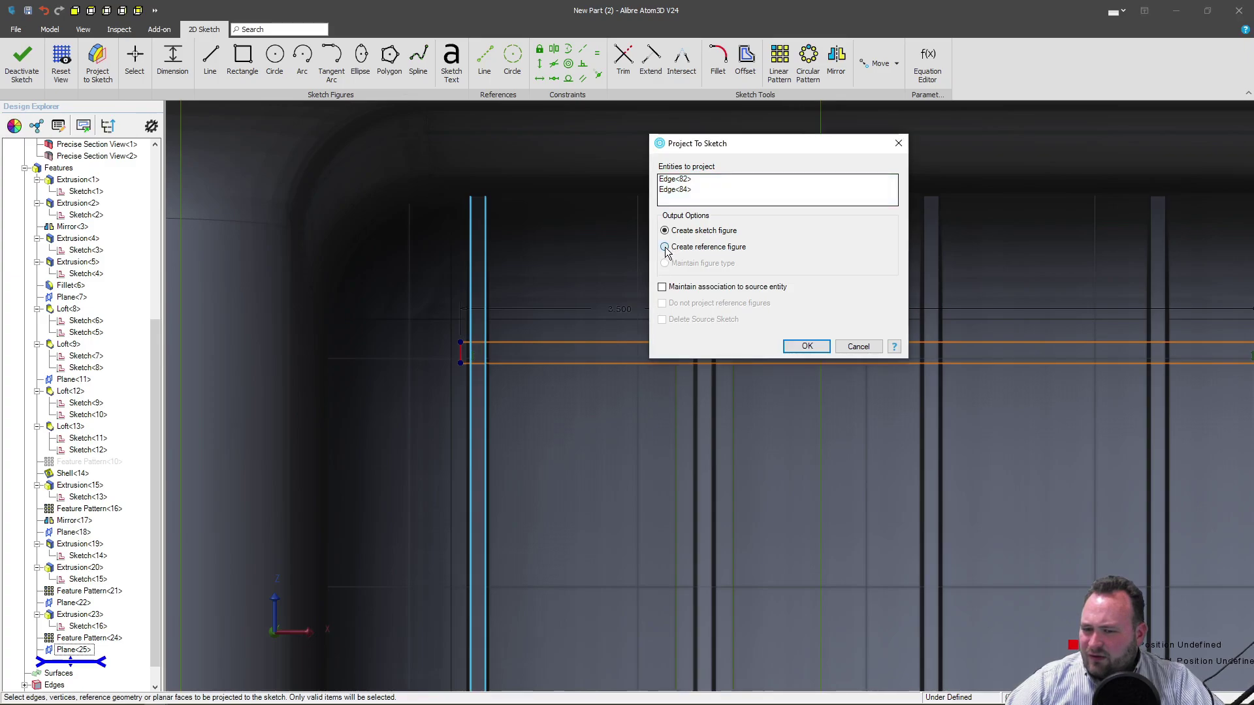
{"action": "left_click", "coordinate": [808, 347]}
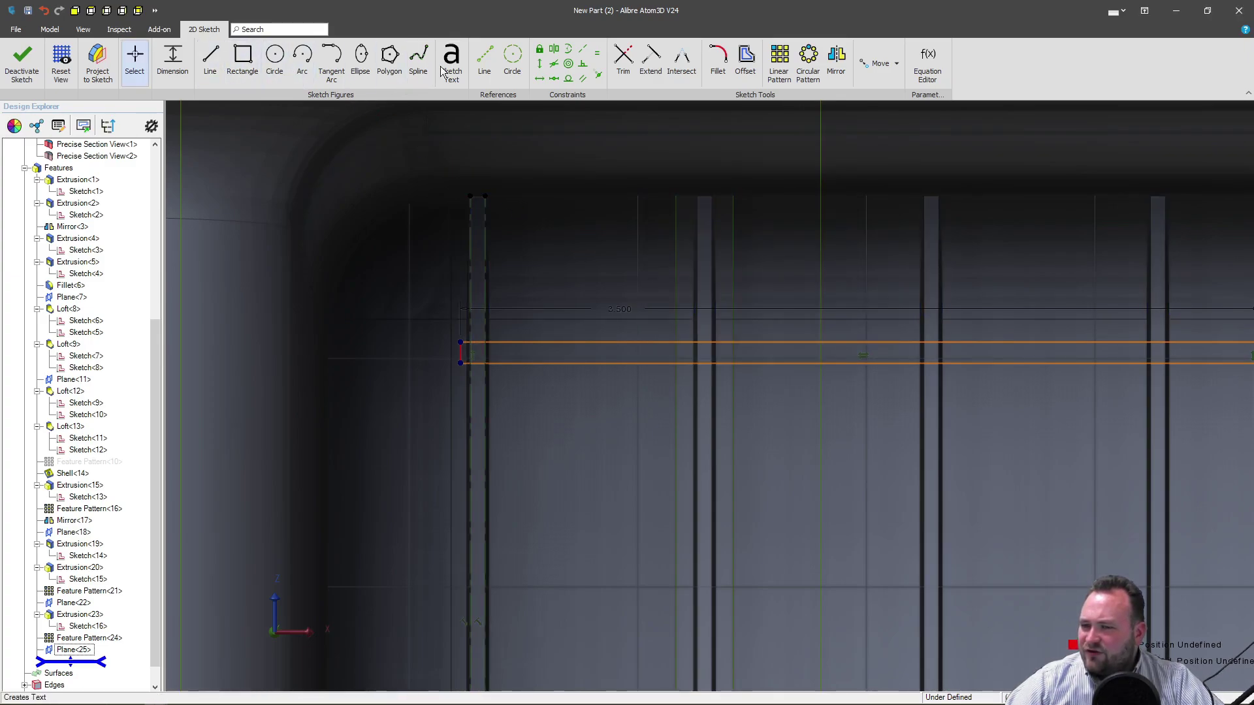
Draw a short reference line joining the far ends of the two projected rib edges.
{"action": "left_click", "coordinate": [484, 62]}
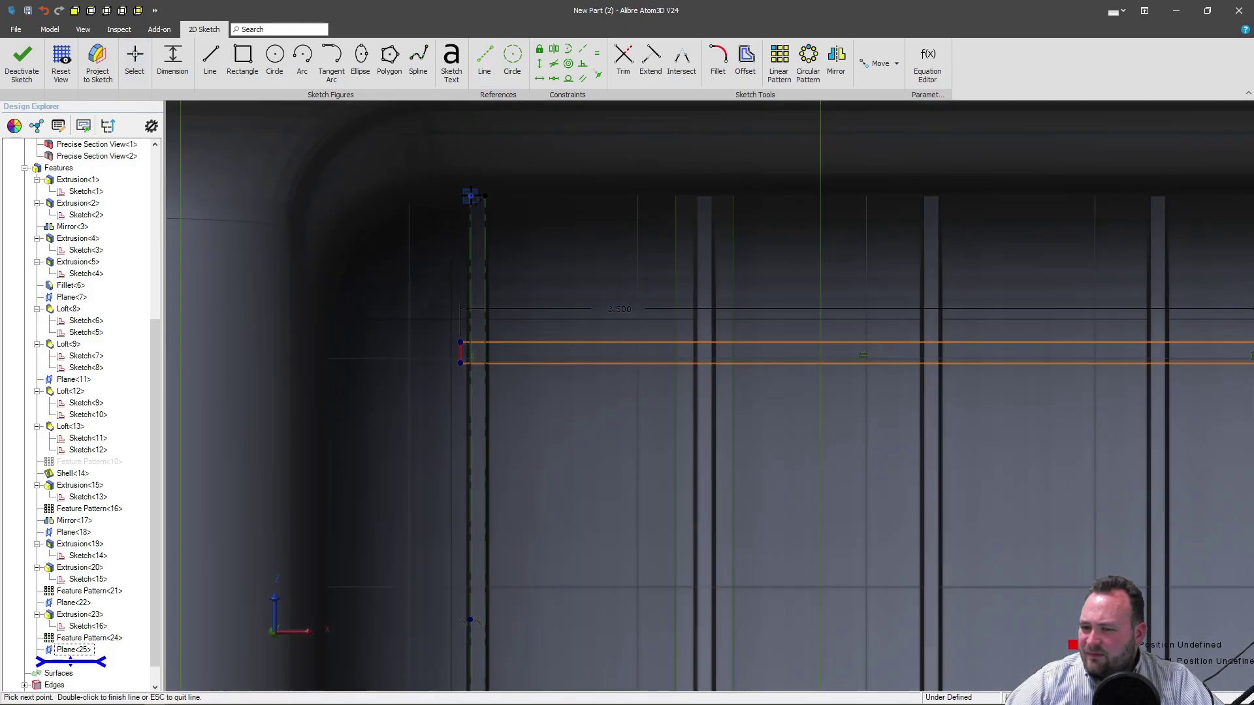
{"action": "key", "text": "Escape"}
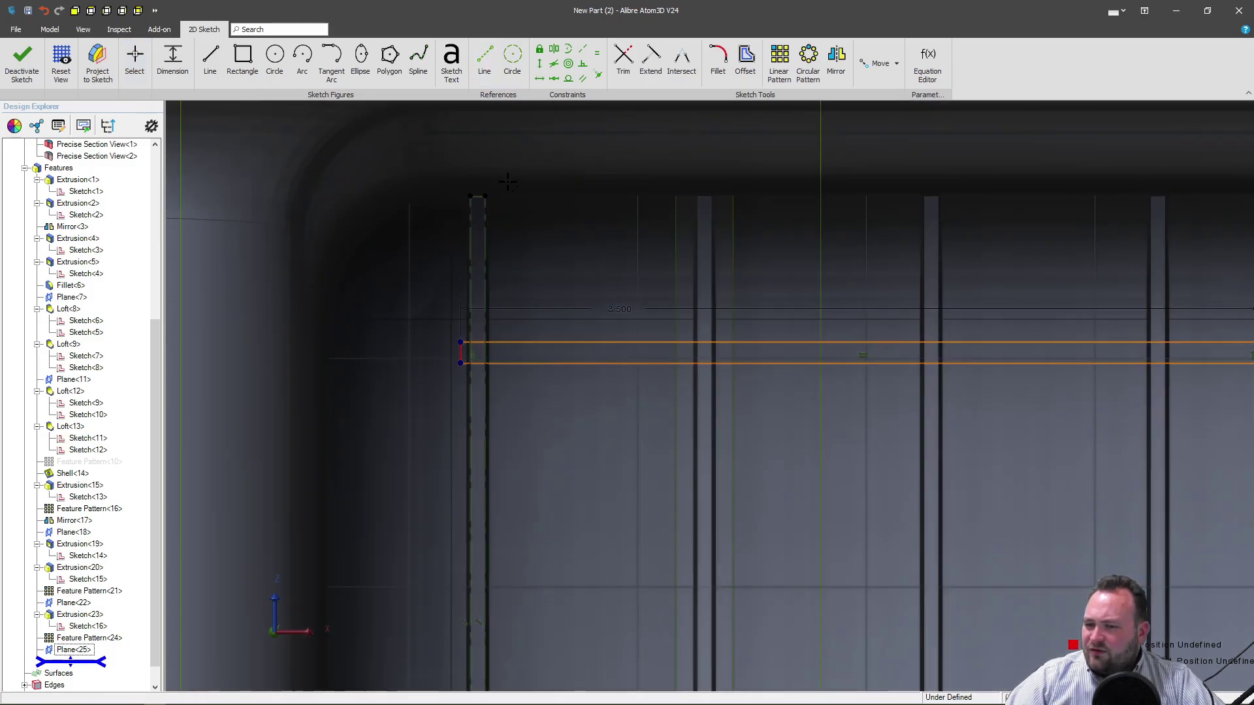
{"action": "scroll", "coordinate": [555, 168], "scroll_direction": "up", "scroll_amount": 5}
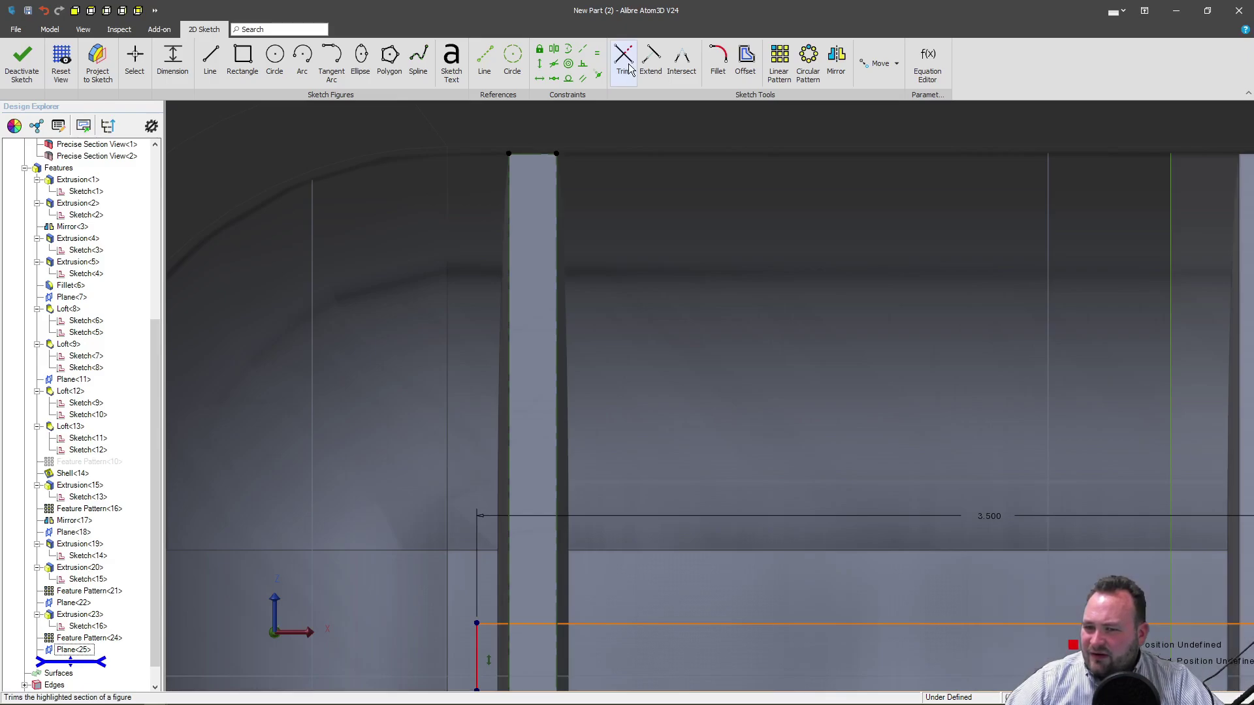
{"action": "scroll", "coordinate": [765, 215], "scroll_direction": "up", "scroll_amount": 5}
{"action": "scroll", "coordinate": [751, 261], "scroll_direction": "down", "scroll_amount": 3}
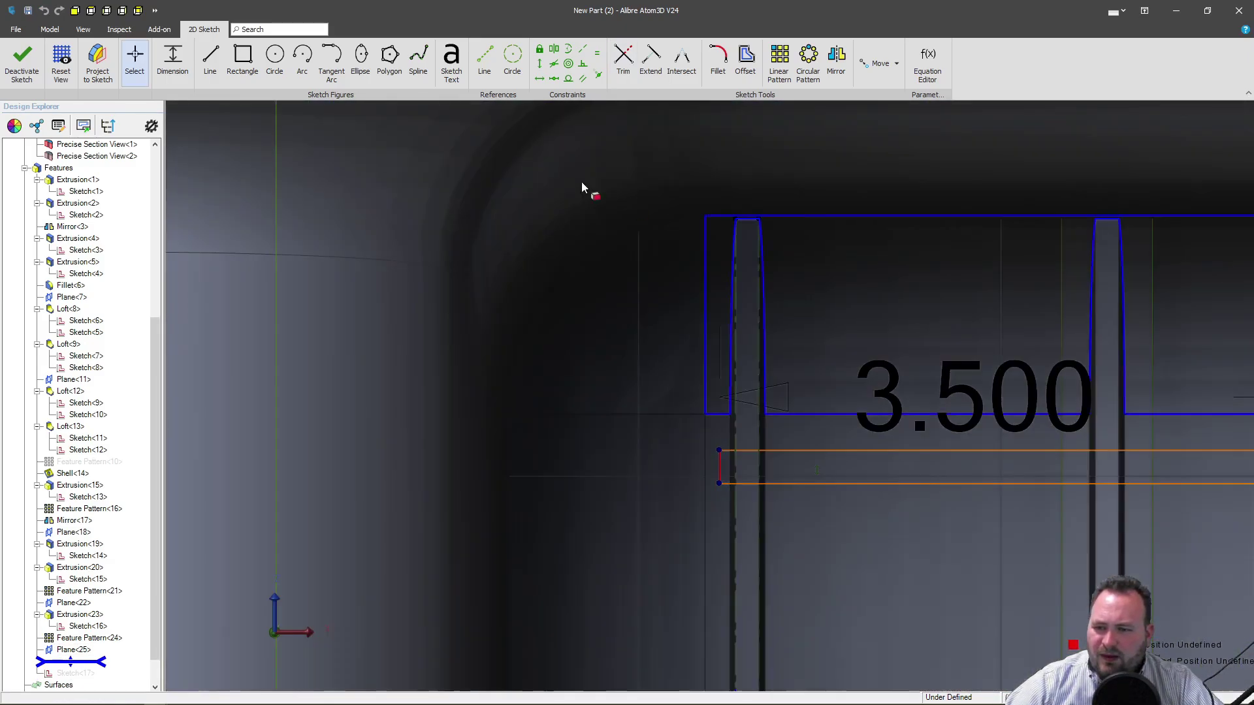
Apply an equal constraint between the rectangle's short side and the short reference line across the rib's end.
{"action": "left_click", "coordinate": [594, 56]}
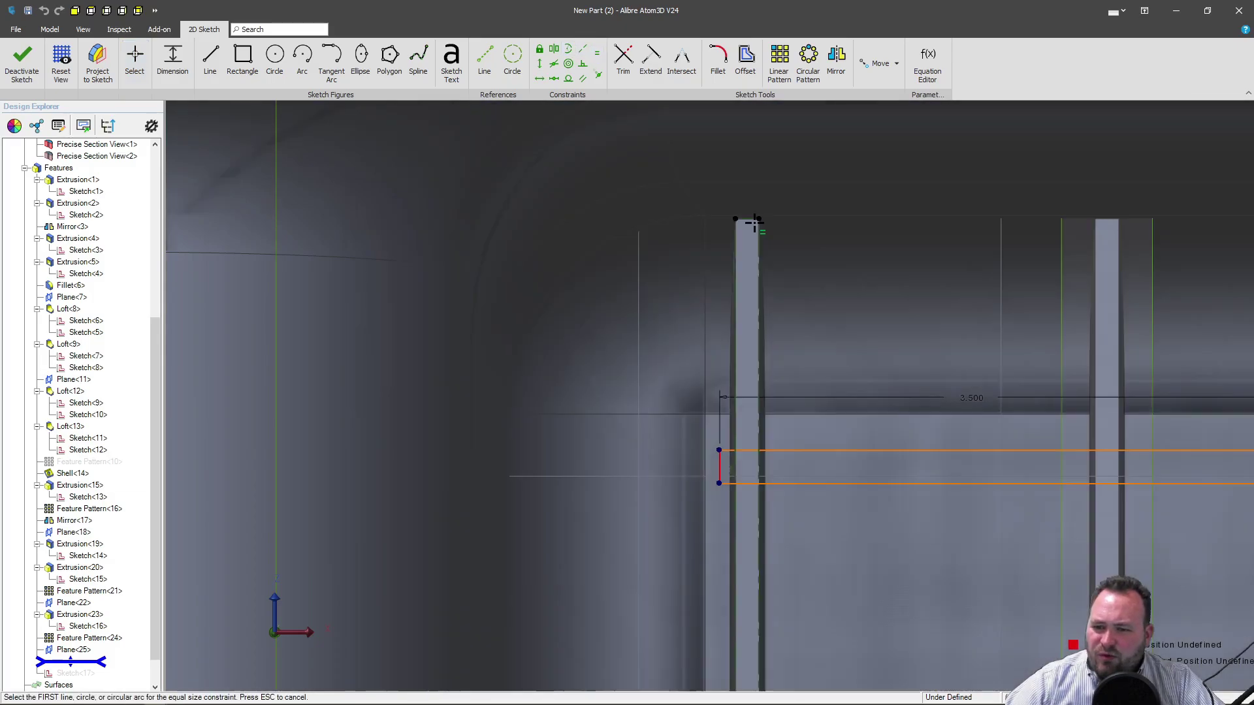
{"action": "left_click", "coordinate": [751, 219]}
{"action": "left_click", "coordinate": [750, 222]}
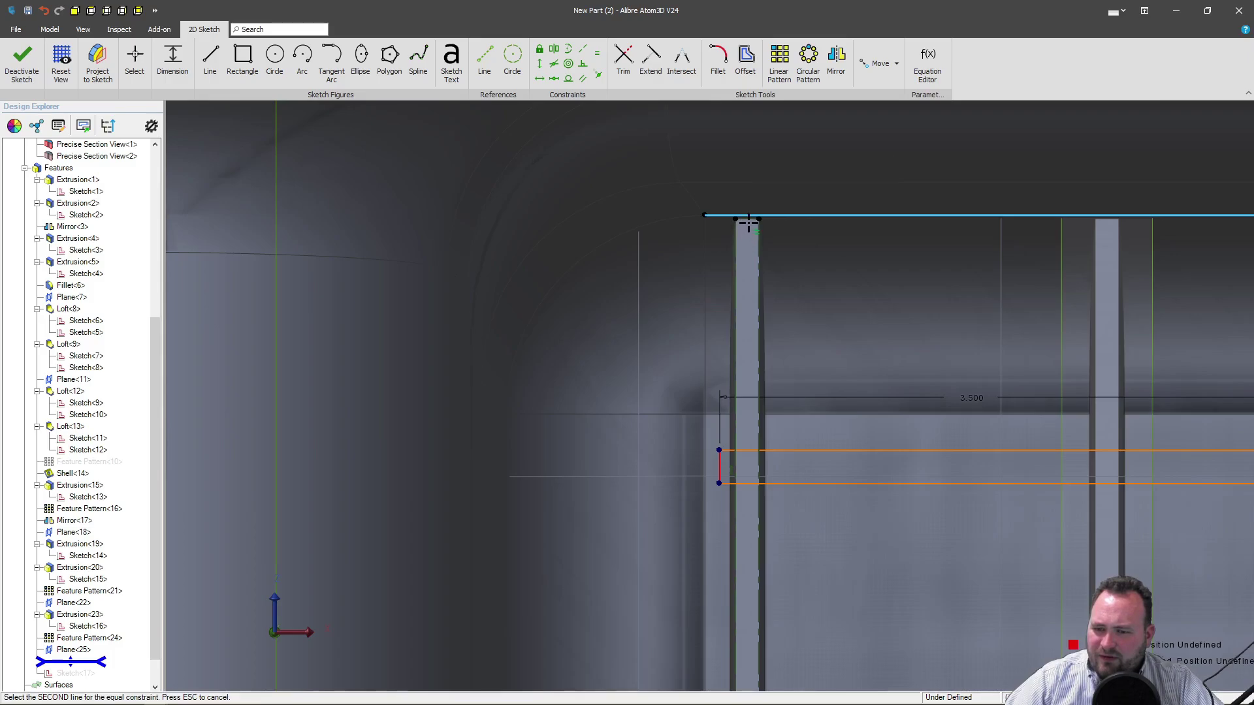
{"action": "left_click", "coordinate": [742, 226]}
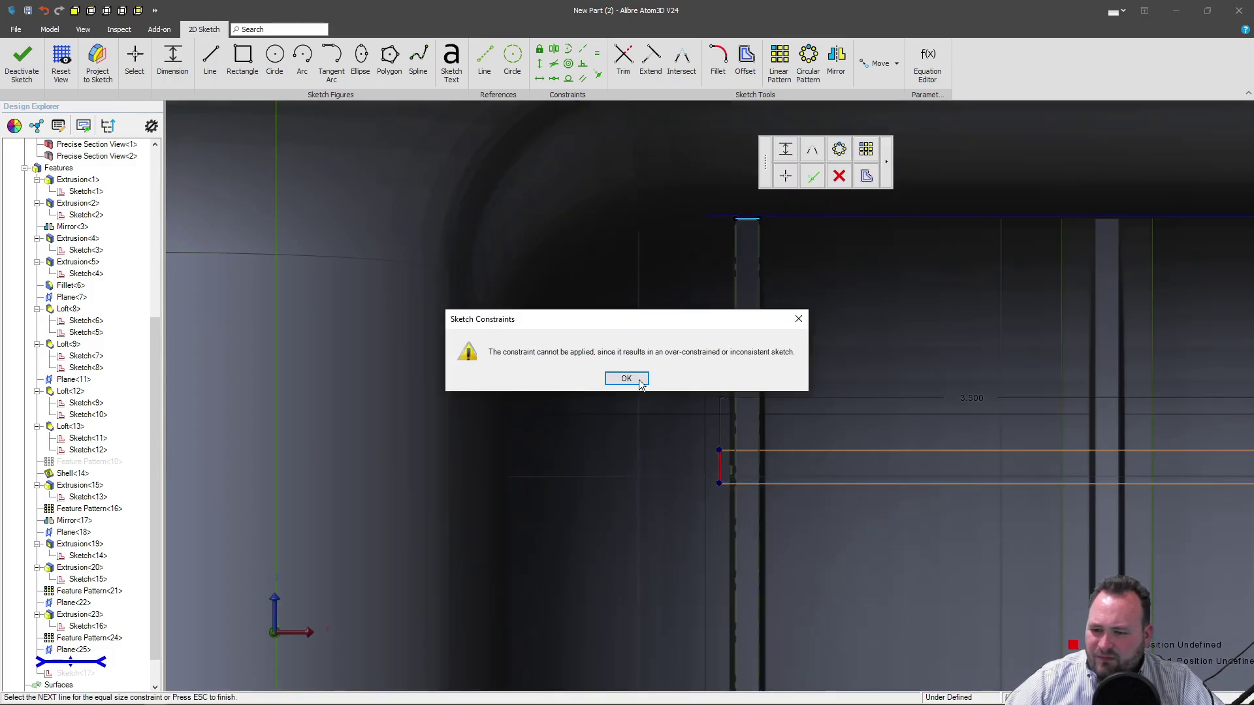
{"action": "left_click", "coordinate": [638, 381]}
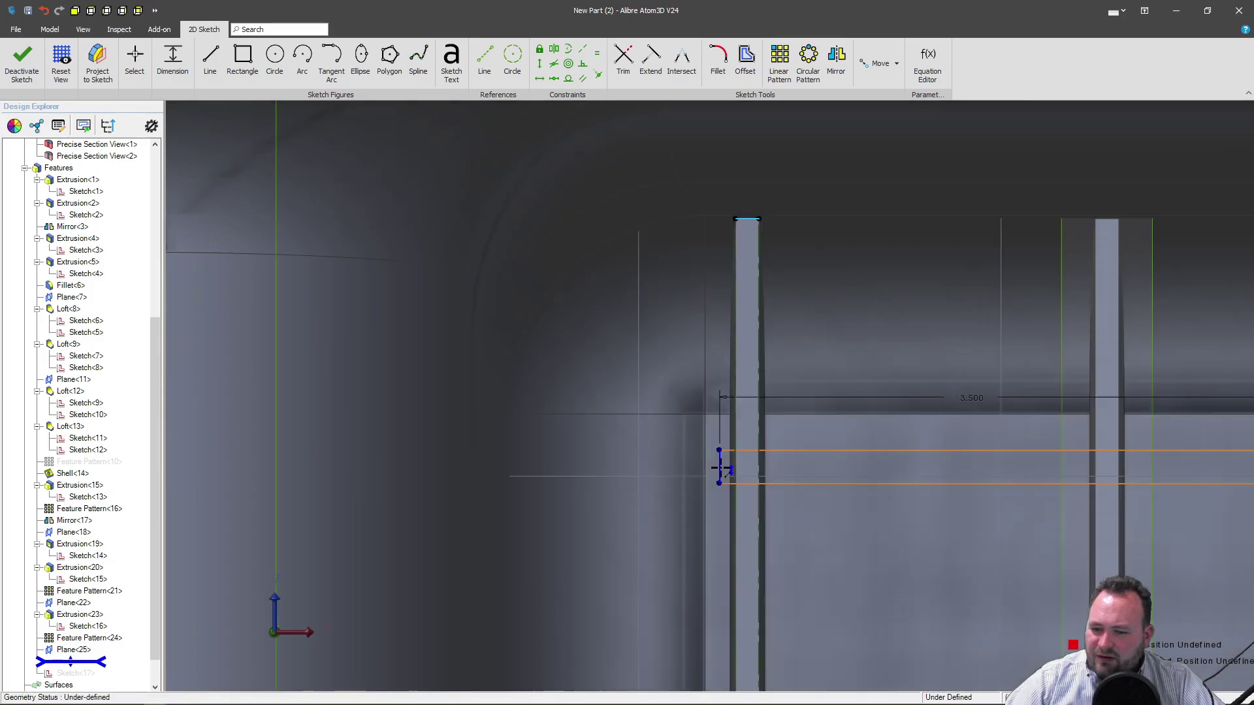
{"action": "left_click", "coordinate": [721, 468]}
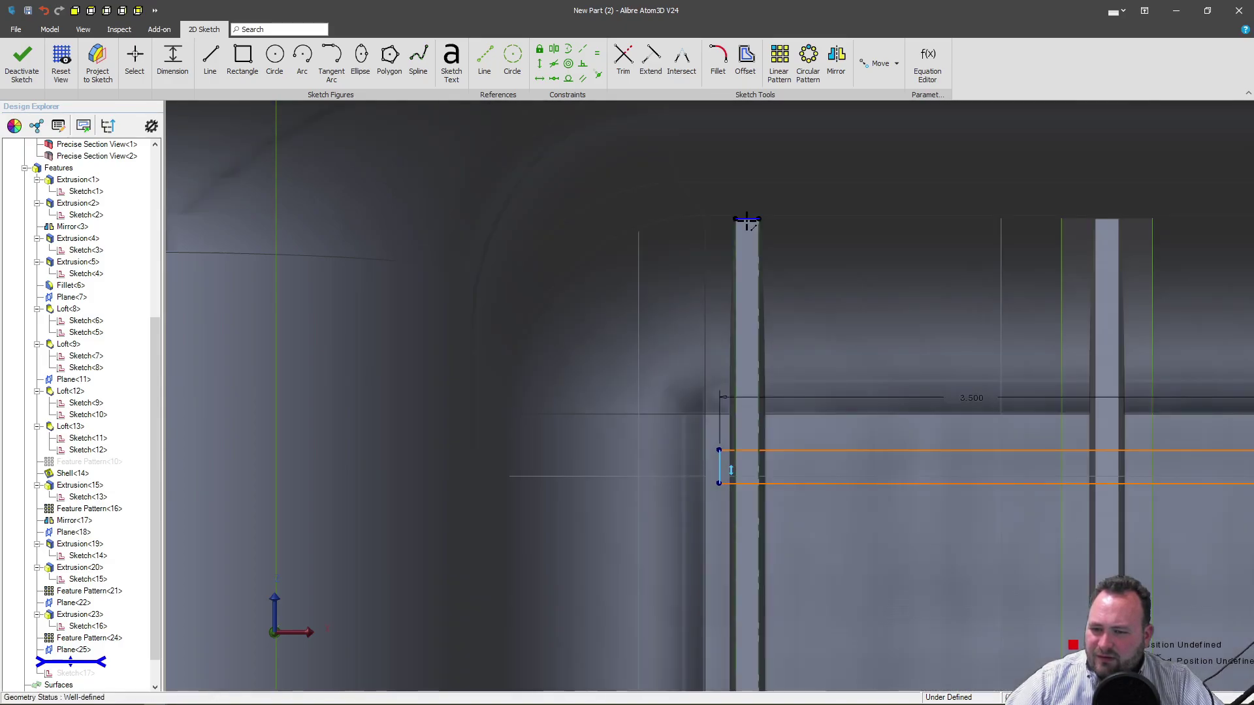
{"action": "left_click", "coordinate": [747, 219]}
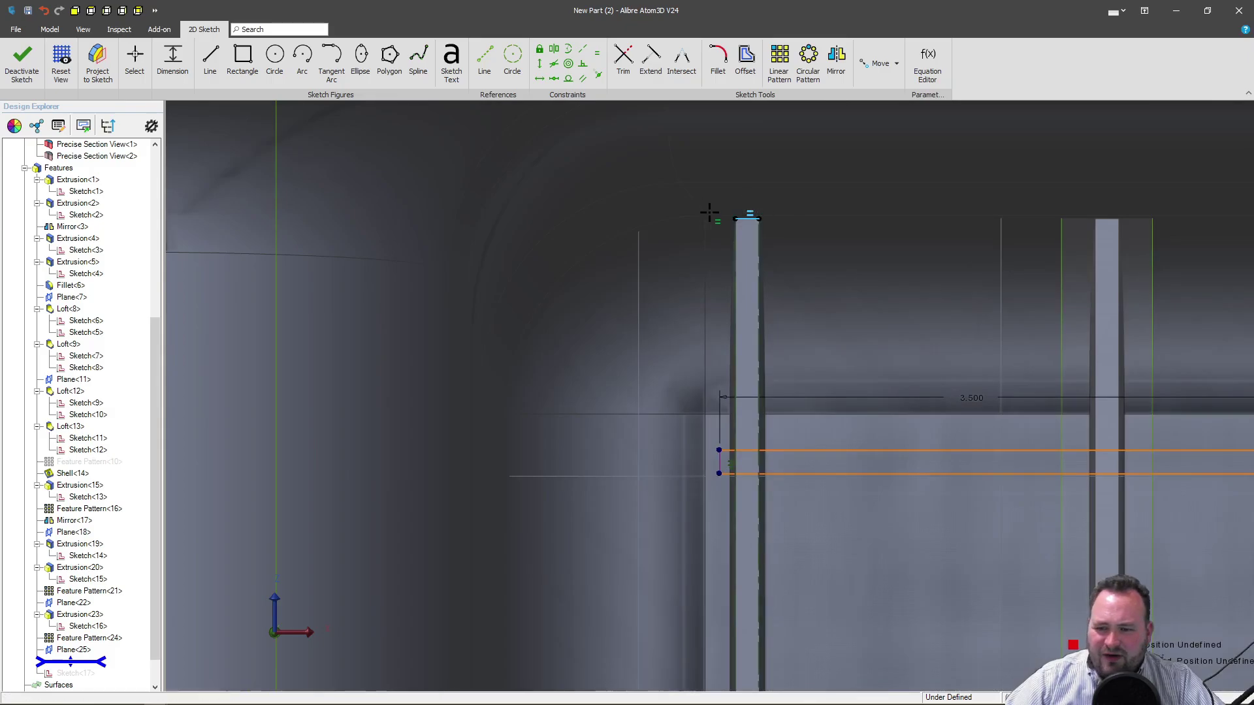
Check the thin rectangle's placement over the ribs from several angles and leave the sketch.
{"action": "scroll", "coordinate": [700, 358], "scroll_direction": "down", "scroll_amount": 3}
{"action": "scroll", "coordinate": [694, 361], "scroll_direction": "up", "scroll_amount": 2}
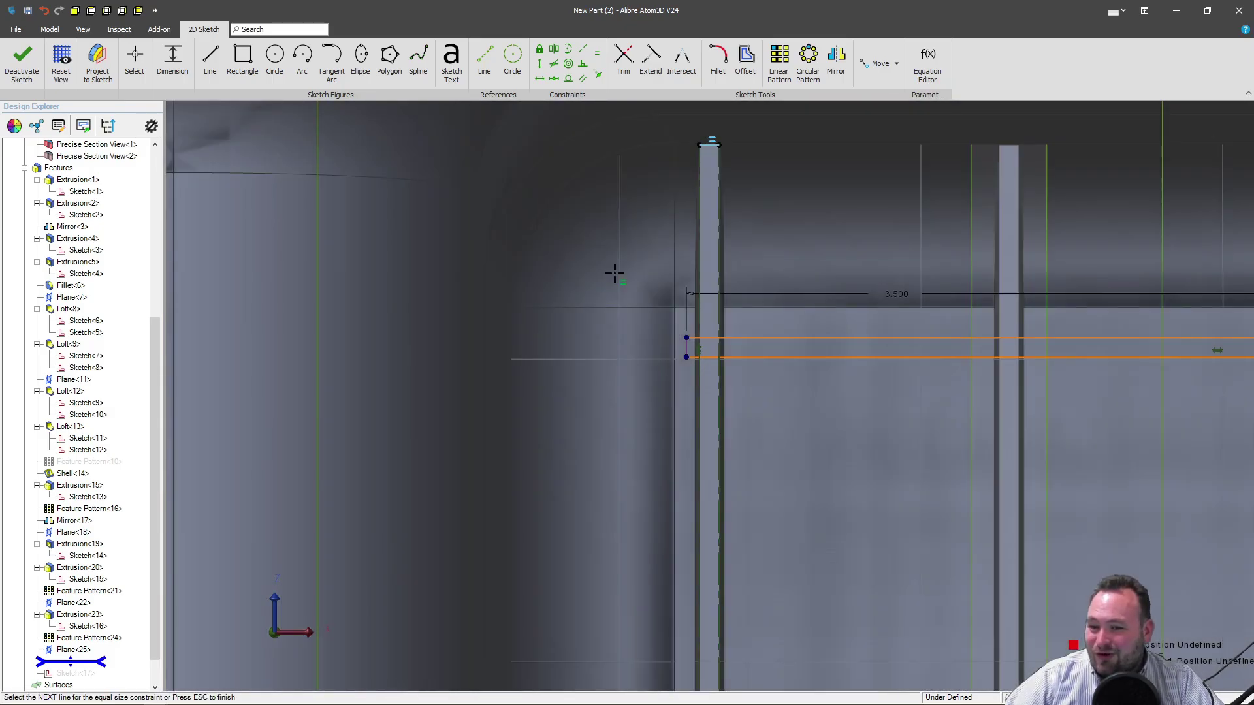
{"action": "scroll", "coordinate": [546, 286], "scroll_direction": "down", "scroll_amount": 2}
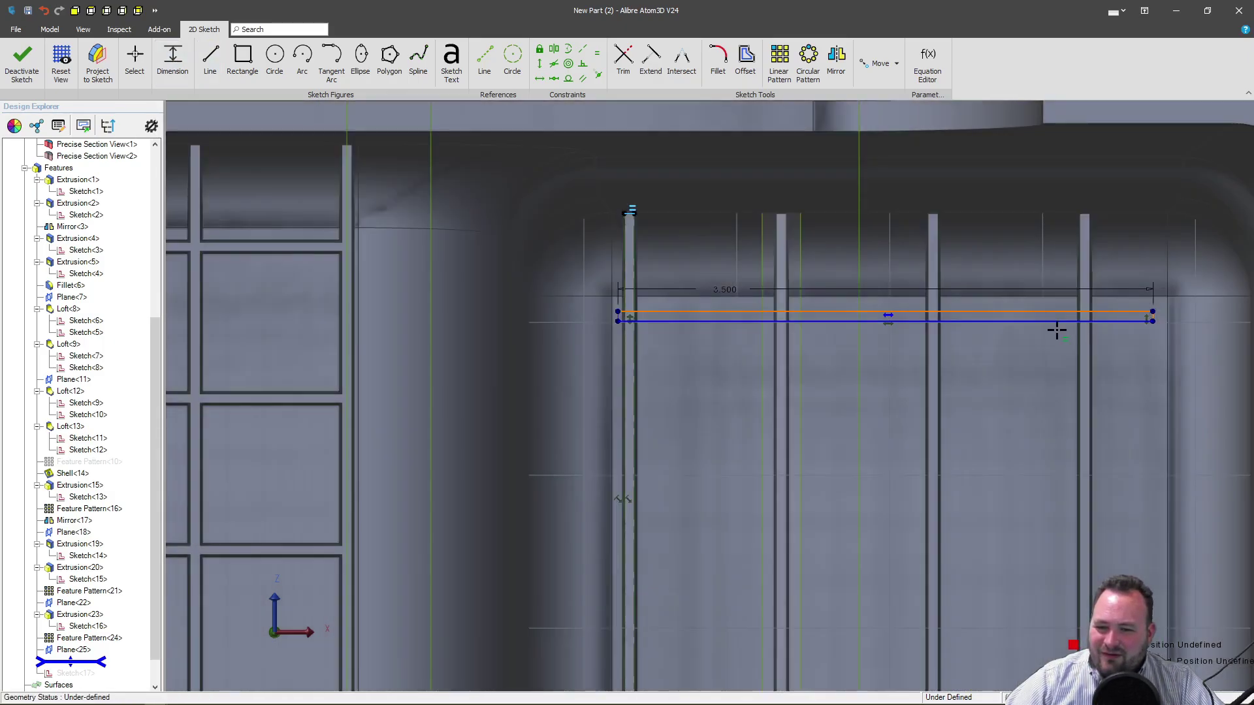
{"action": "mouse_move", "coordinate": [1056, 327]}
{"action": "right_mouse_down"}
{"action": "mouse_move", "coordinate": [1030, 333]}
{"action": "mouse_move", "coordinate": [1020, 318]}
{"action": "right_mouse_up"}
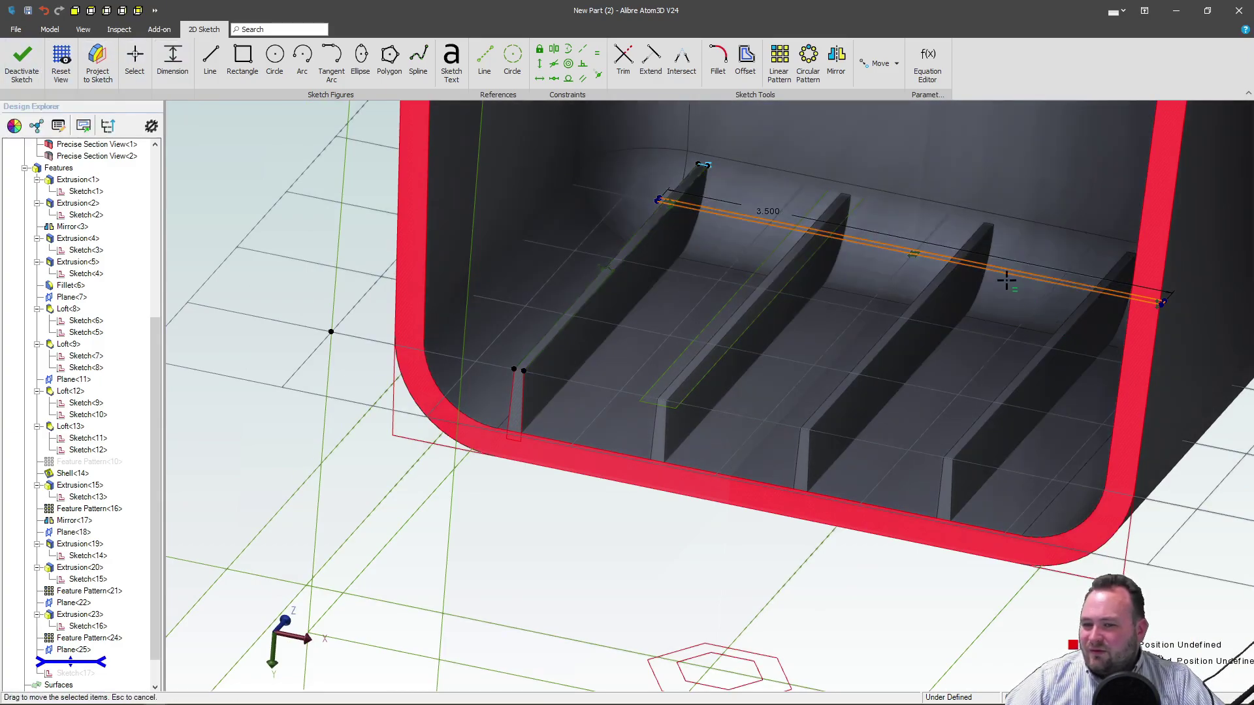
{"action": "mouse_move", "coordinate": [1002, 277]}
{"action": "right_mouse_down"}
{"action": "mouse_move", "coordinate": [1022, 328]}
{"action": "mouse_move", "coordinate": [1016, 302]}
{"action": "mouse_move", "coordinate": [1000, 306]}
{"action": "right_mouse_up"}
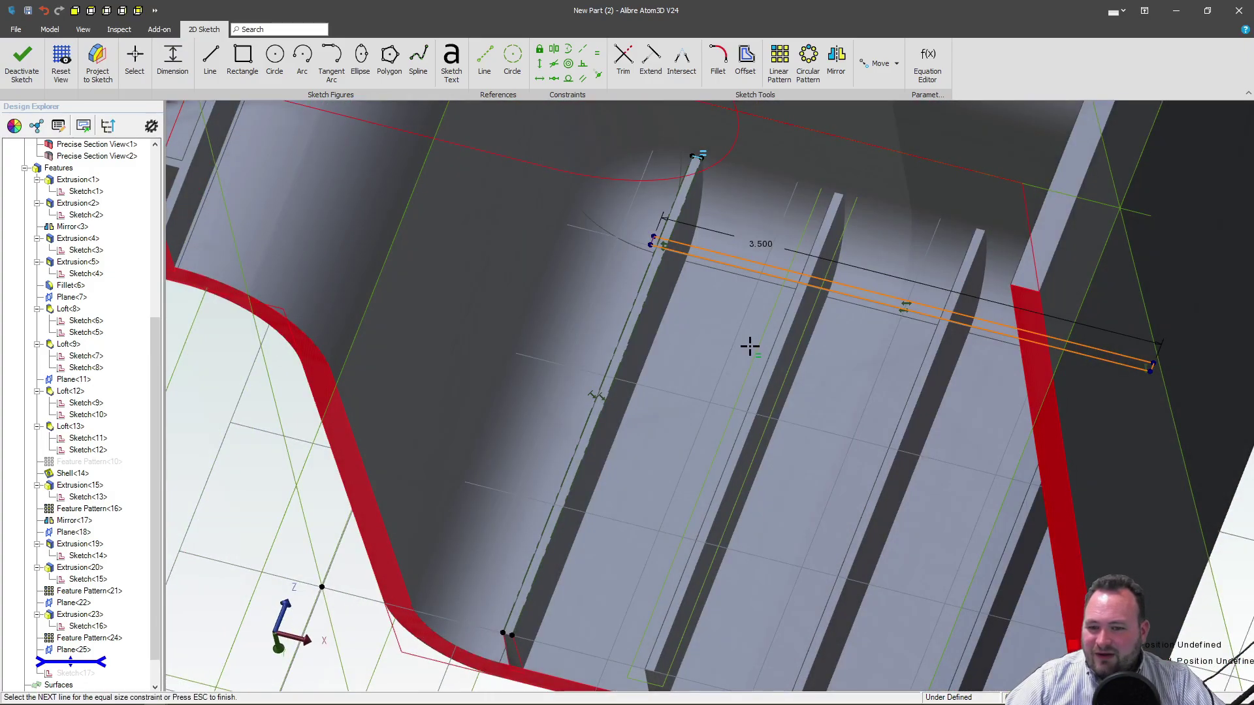
{"action": "mouse_move", "coordinate": [751, 344]}
{"action": "right_mouse_down"}
{"action": "mouse_move", "coordinate": [753, 363]}
{"action": "mouse_move", "coordinate": [751, 340]}
{"action": "right_mouse_up"}
{"action": "key", "text": "Escape"}
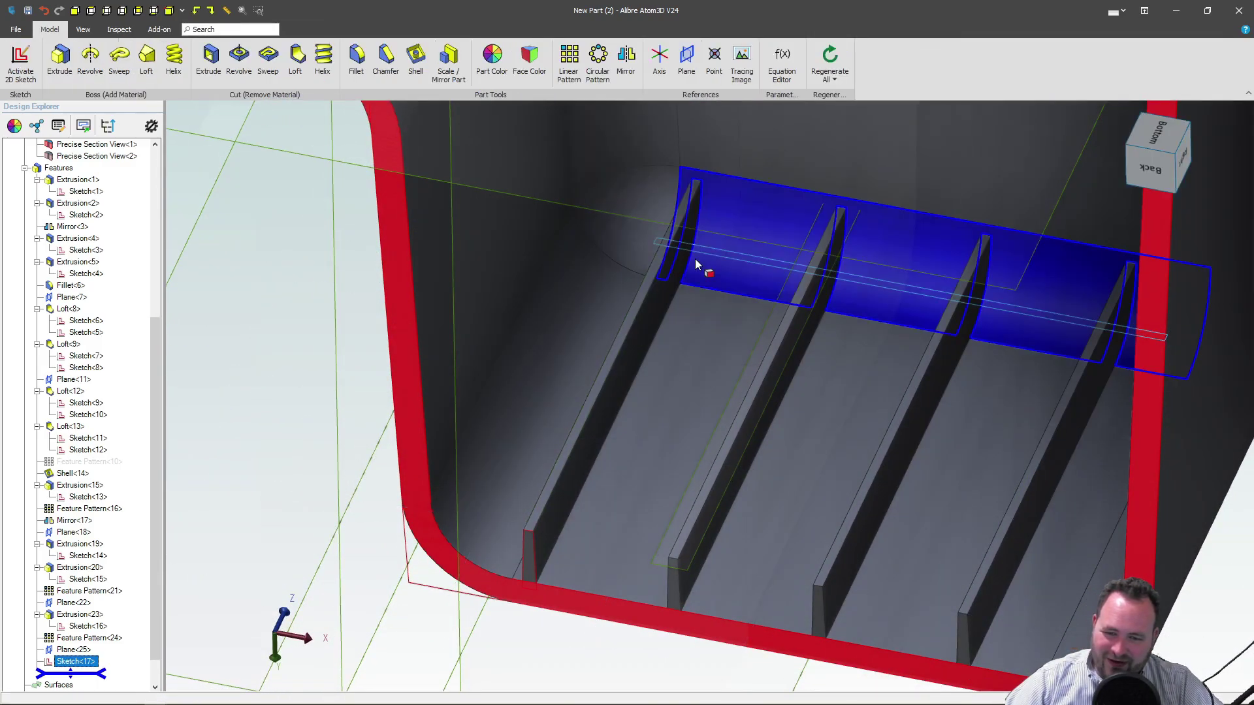
Extrude the thin rectangle sketched on the offset plane into a cross rib, with reversed direction and the To Next type.
{"action": "left_click", "coordinate": [60, 58]}
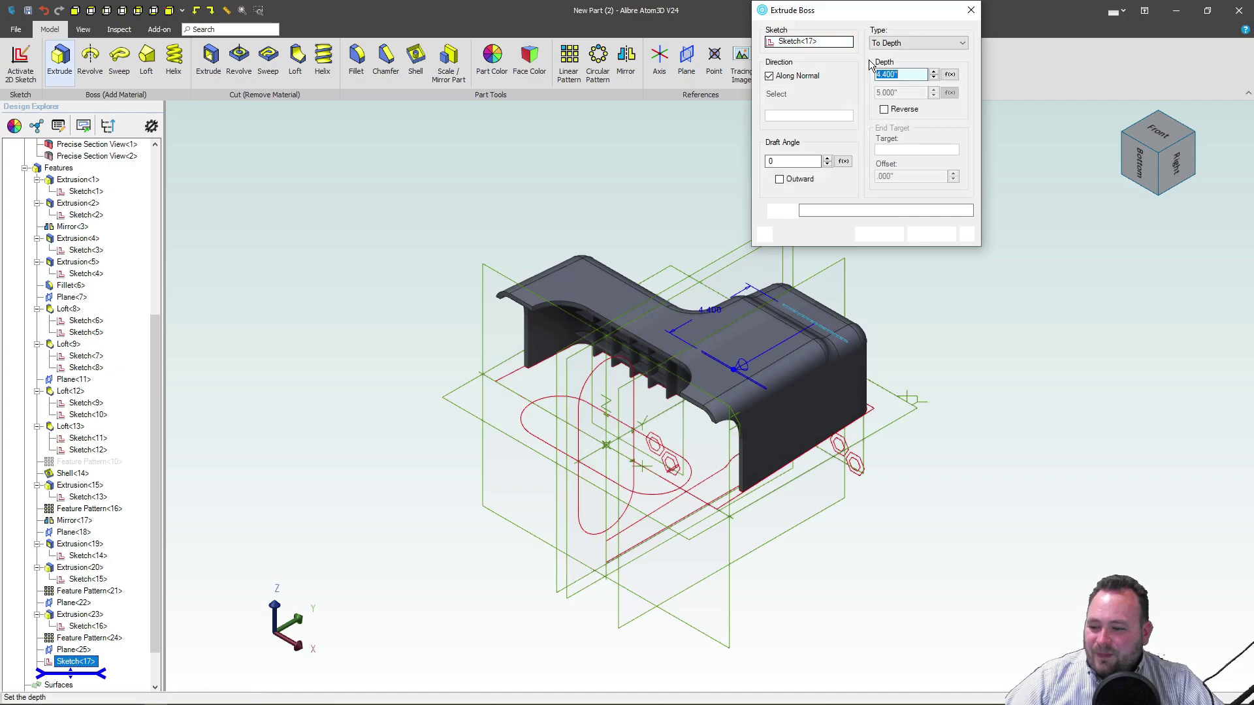
{"action": "right_click_drag", "start_coordinate": [495, 496], "coordinate": [513, 427]}
{"action": "scroll", "coordinate": [794, 487], "scroll_direction": "up", "scroll_amount": 5}
{"action": "scroll", "coordinate": [791, 446], "scroll_direction": "up", "scroll_amount": 3}
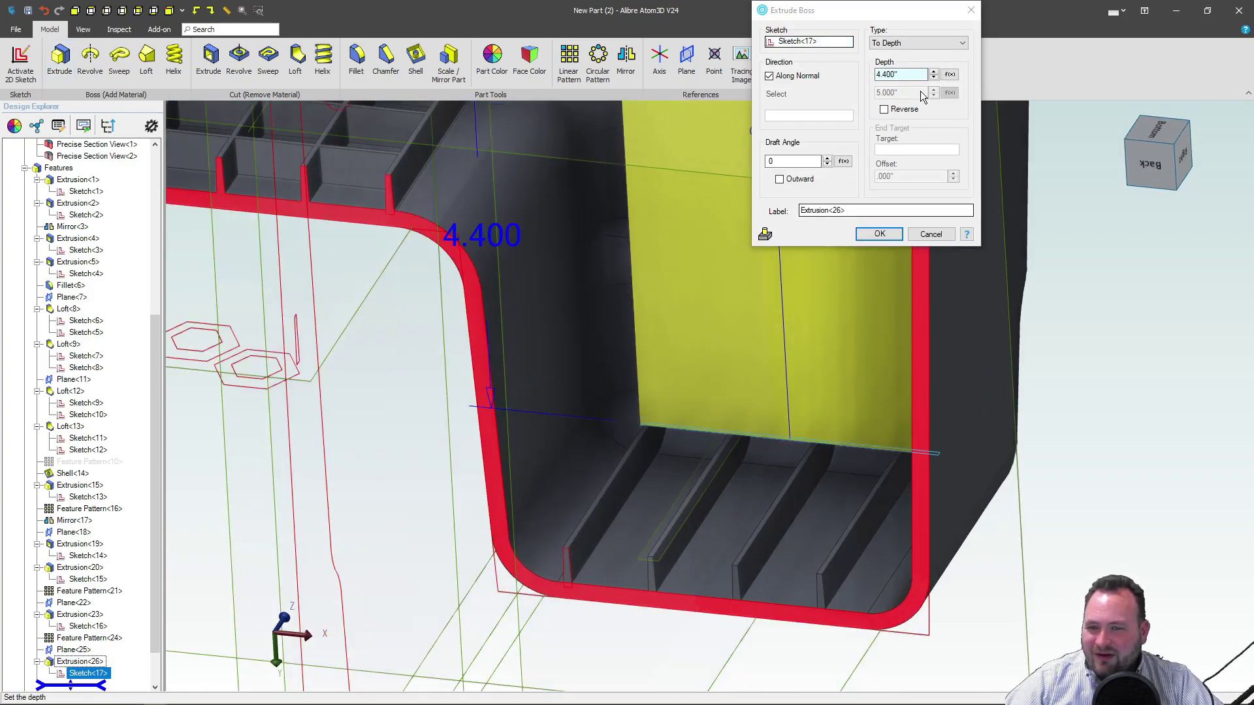
{"action": "left_click", "coordinate": [885, 110]}
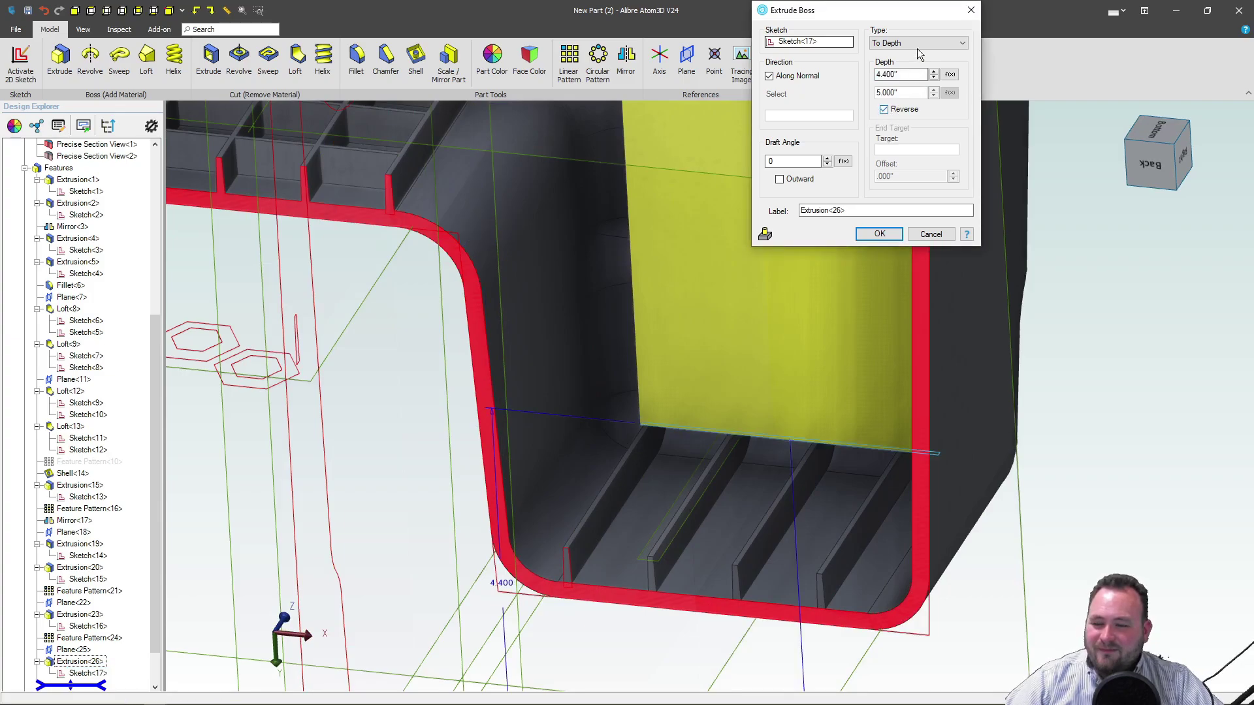
{"action": "left_click", "coordinate": [919, 44]}
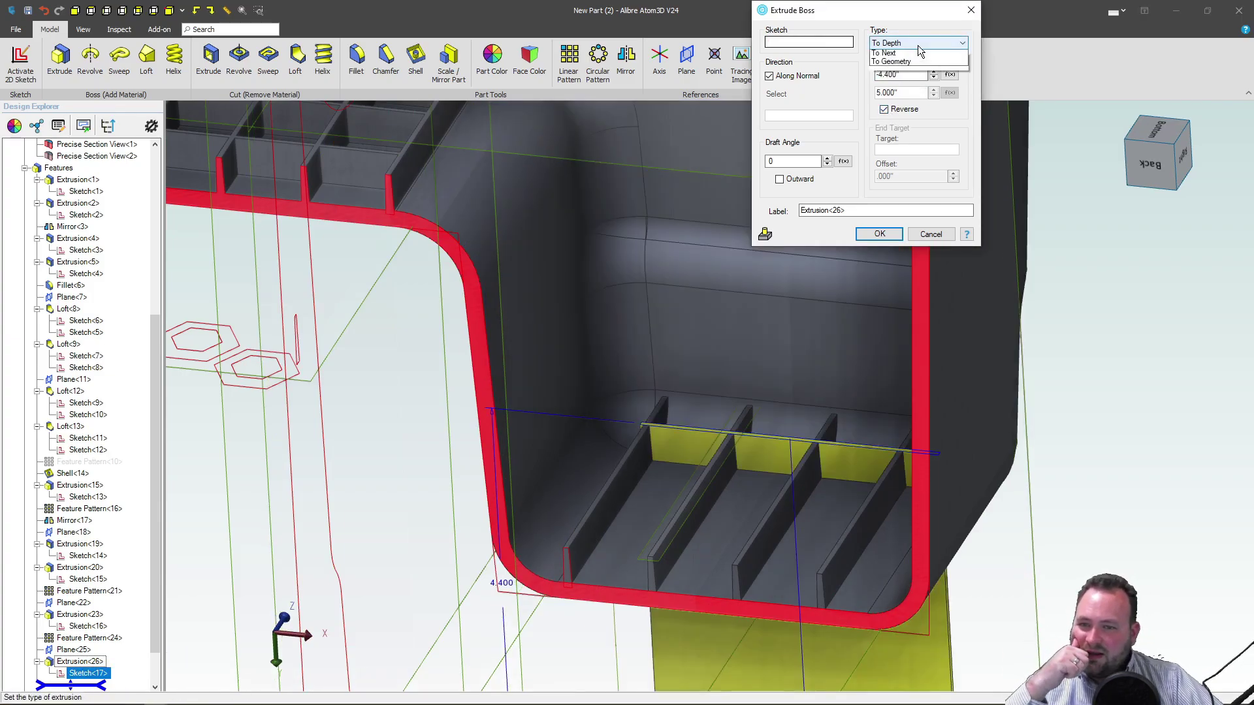
{"action": "left_click", "coordinate": [909, 82]}
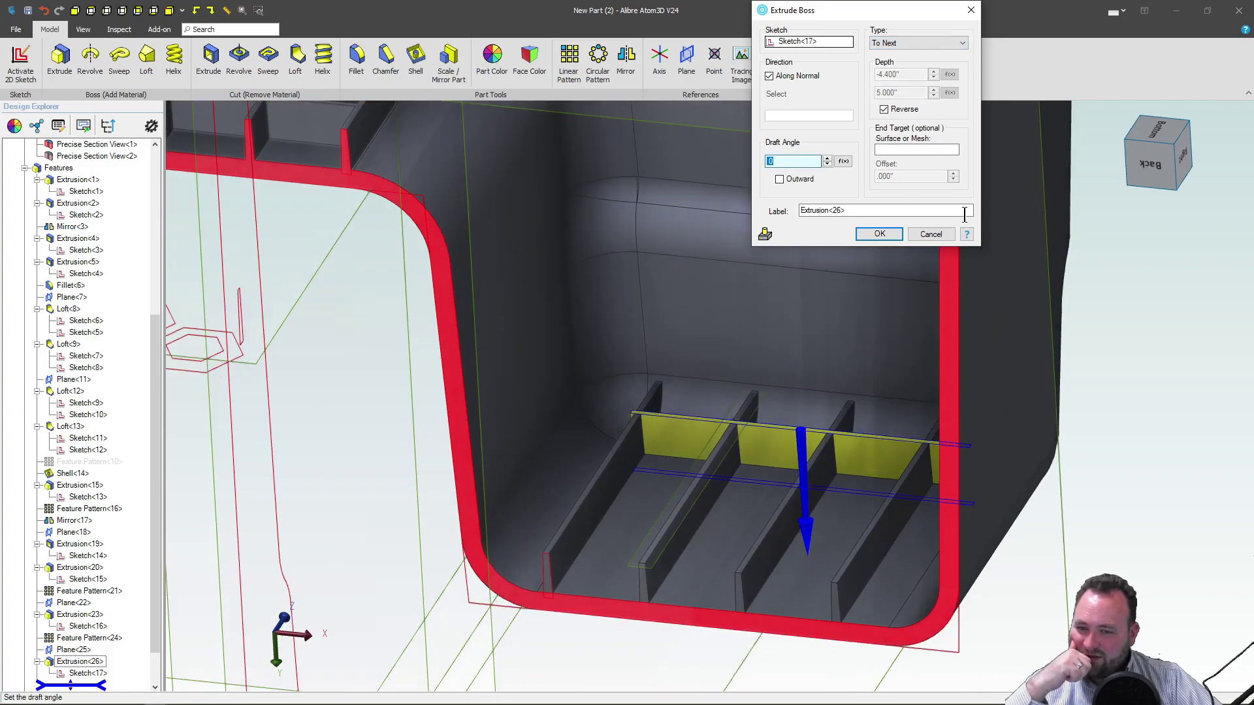
{"action": "left_click", "coordinate": [865, 236]}
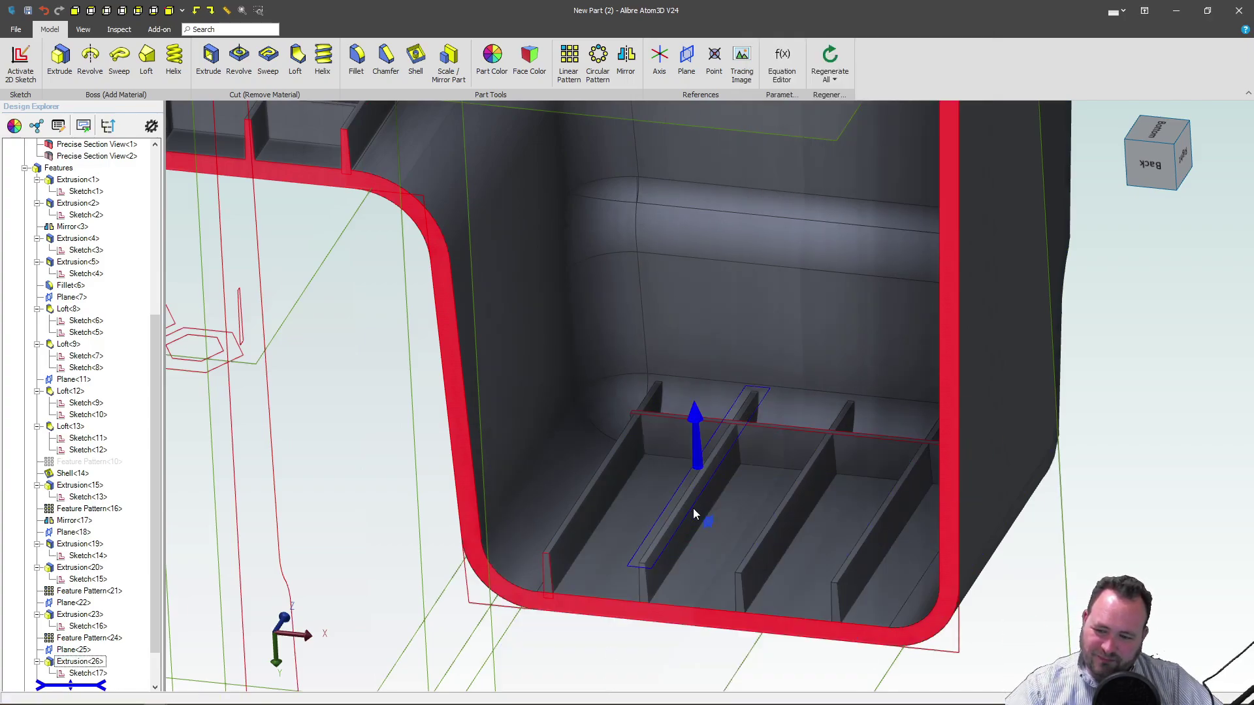
Sketch a thin rectangle across all four long ribs on the third rib's narrow free face, and leave the sketch.
{"action": "scroll", "coordinate": [692, 508], "scroll_direction": "up", "scroll_amount": 10}
{"action": "scroll", "coordinate": [781, 387], "scroll_direction": "up", "scroll_amount": 2}
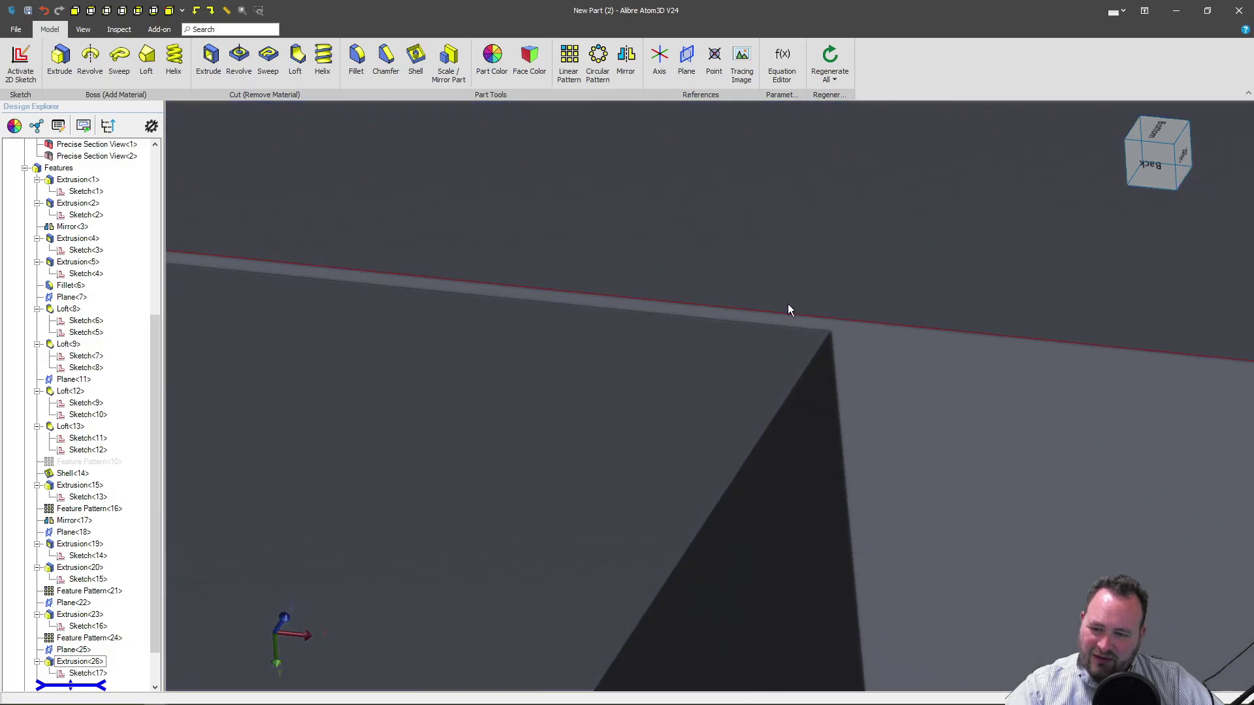
{"action": "scroll", "coordinate": [771, 335], "scroll_direction": "down", "scroll_amount": 6}
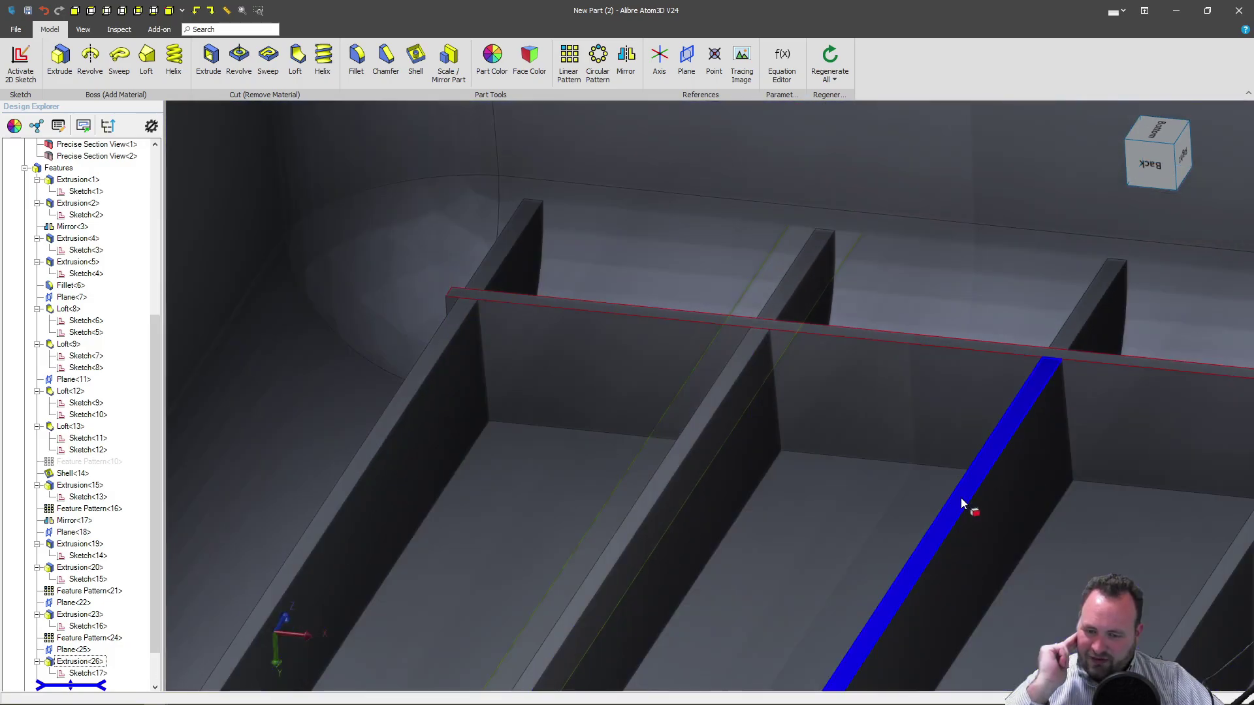
{"action": "left_click", "coordinate": [963, 505]}
{"action": "left_click", "coordinate": [21, 75]}
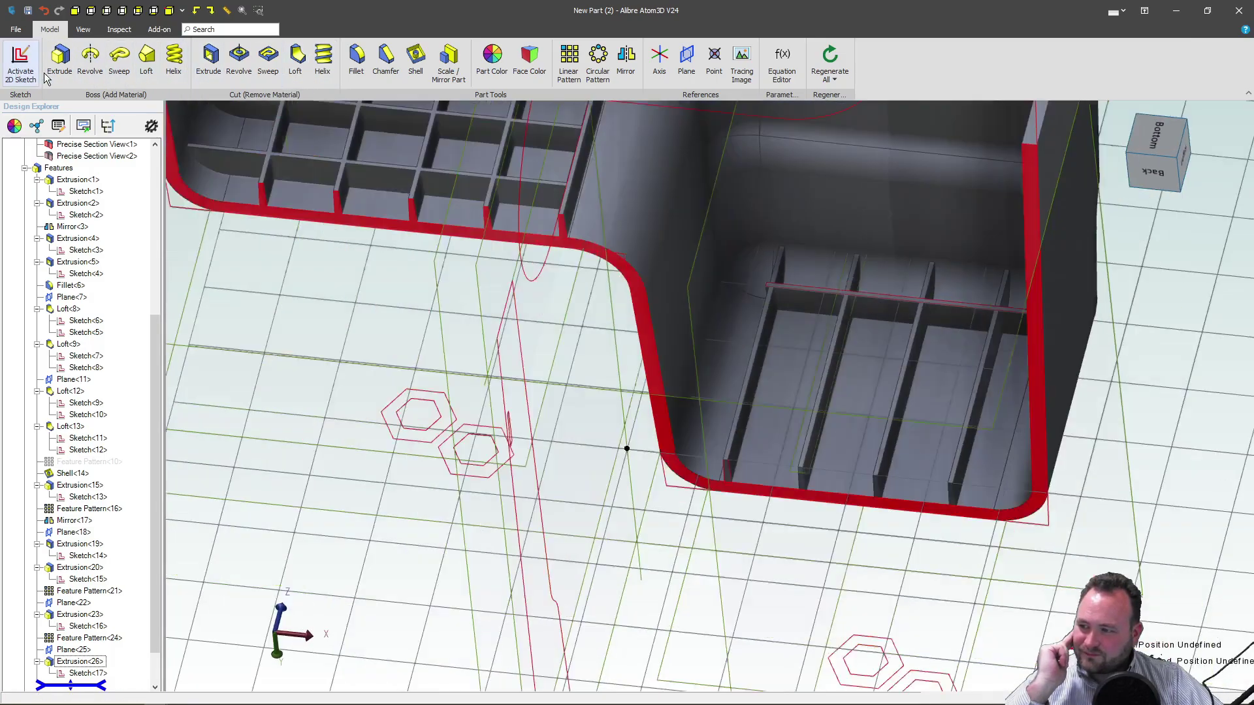
{"action": "scroll", "coordinate": [923, 217], "scroll_direction": "up", "scroll_amount": 5}
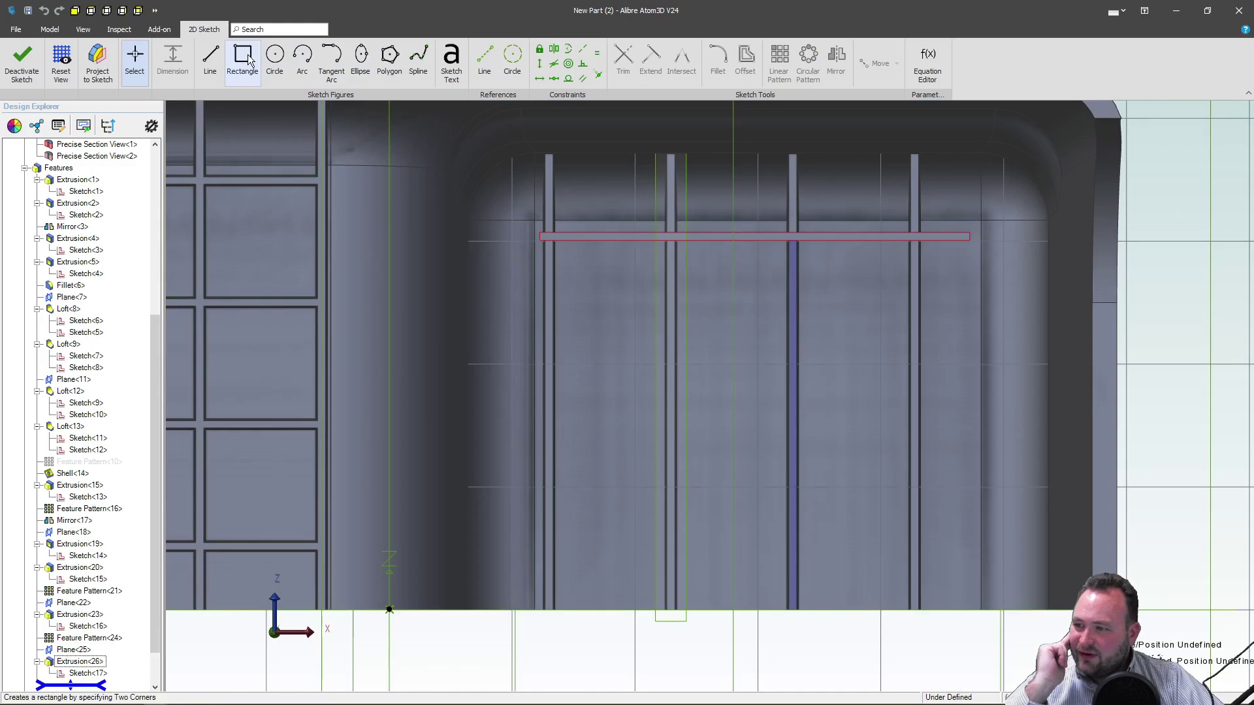
{"action": "left_click", "coordinate": [248, 60]}
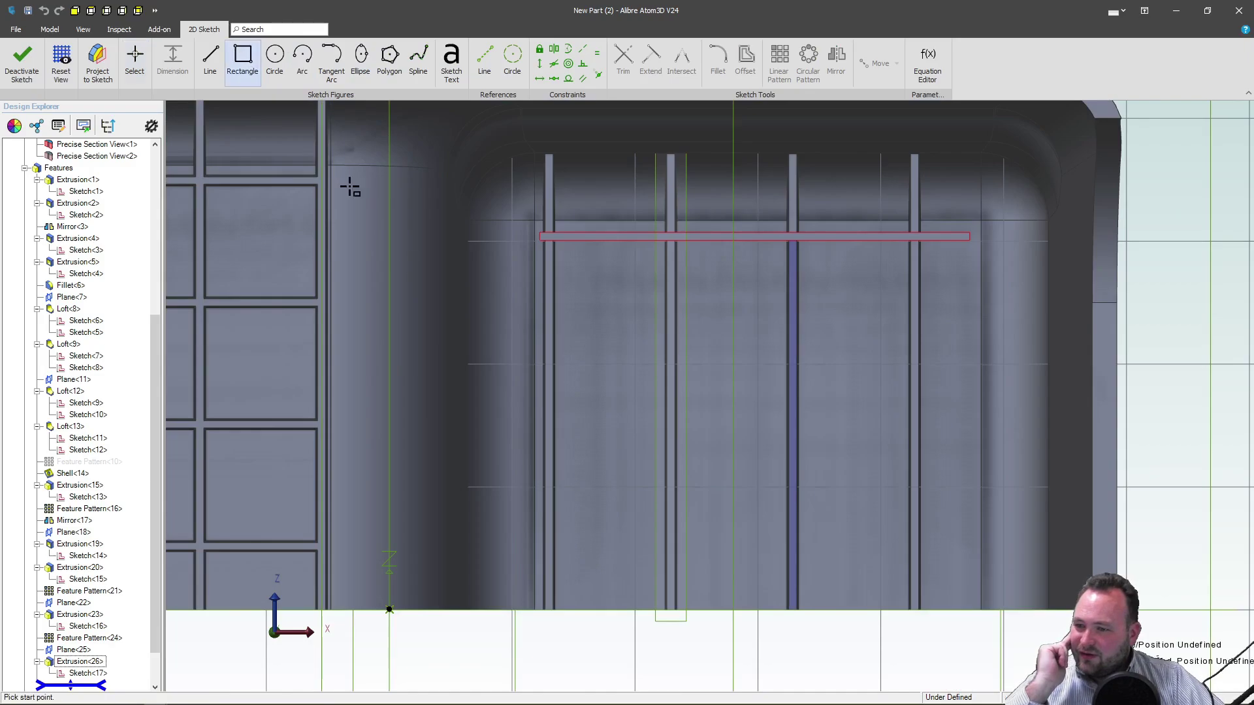
{"action": "left_click", "coordinate": [527, 451]}
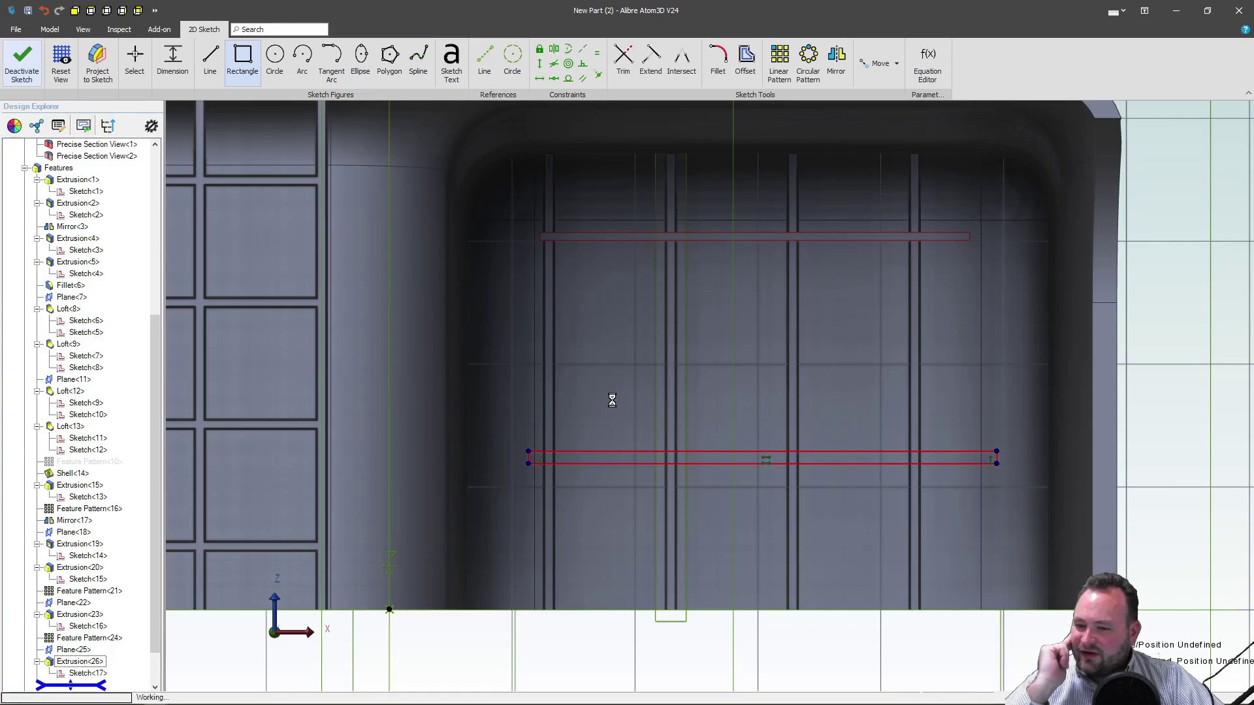
{"action": "mouse_move", "coordinate": [620, 401]}
{"action": "middle_mouse_down"}
{"action": "mouse_move", "coordinate": [628, 365]}
{"action": "mouse_move", "coordinate": [601, 358]}
{"action": "mouse_move", "coordinate": [601, 345]}
{"action": "mouse_move", "coordinate": [649, 300]}
{"action": "mouse_move", "coordinate": [621, 496]}
{"action": "middle_mouse_up"}
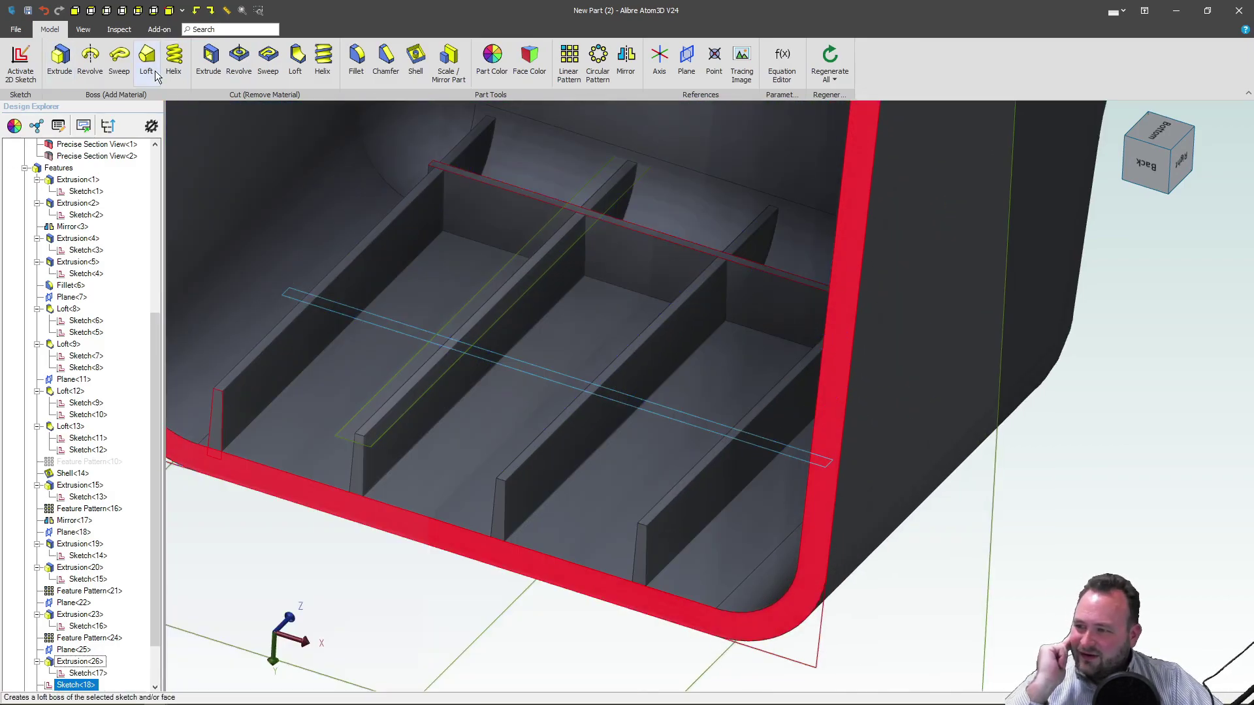
Try to extrude the rectangle on the rib face in the reversed direction, comparing the To Next and To Depth types.
{"action": "left_click", "coordinate": [59, 59]}
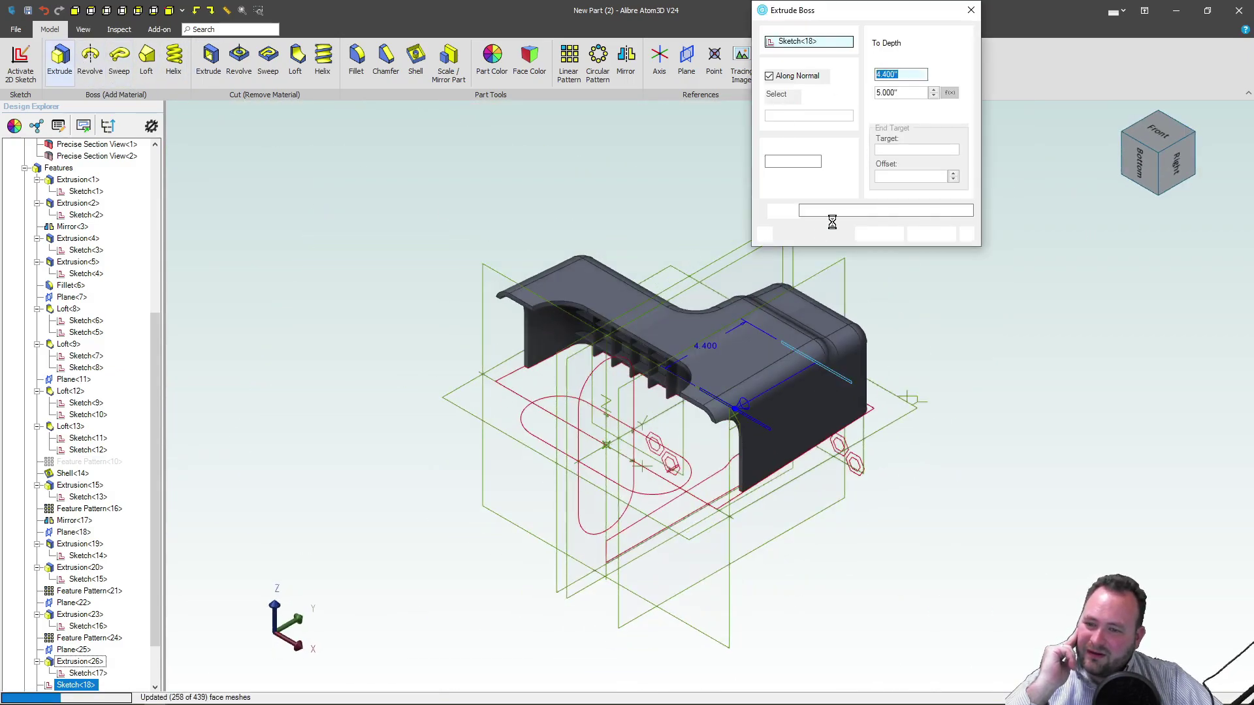
{"action": "middle_click_drag", "start_coordinate": [576, 507], "coordinate": [558, 463]}
{"action": "scroll", "coordinate": [749, 502], "scroll_direction": "up", "scroll_amount": 5}
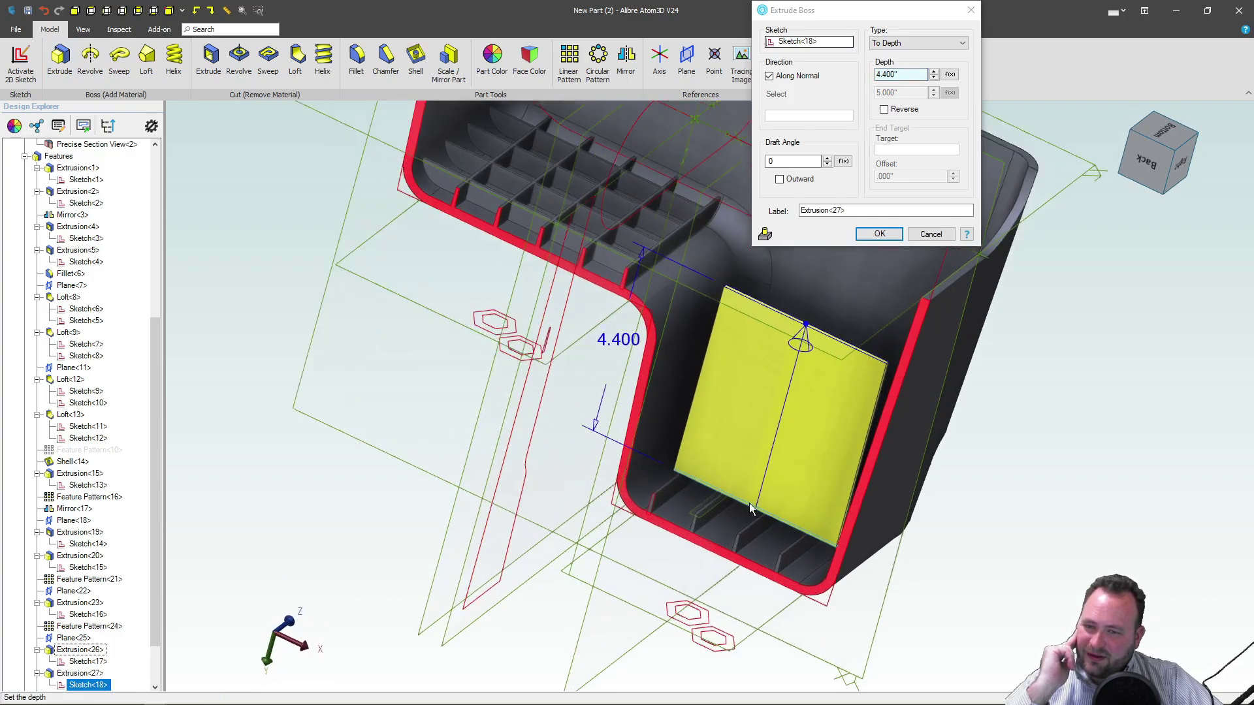
{"action": "left_click", "coordinate": [884, 109]}
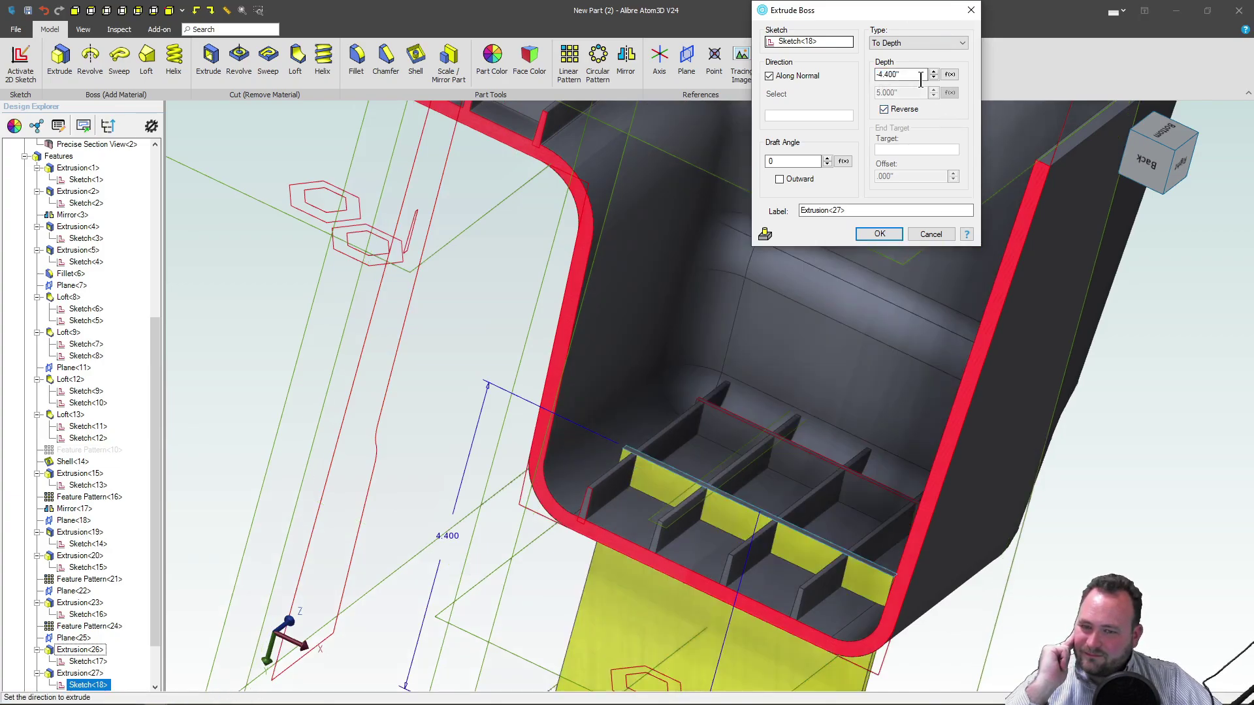
{"action": "left_click", "coordinate": [923, 41]}
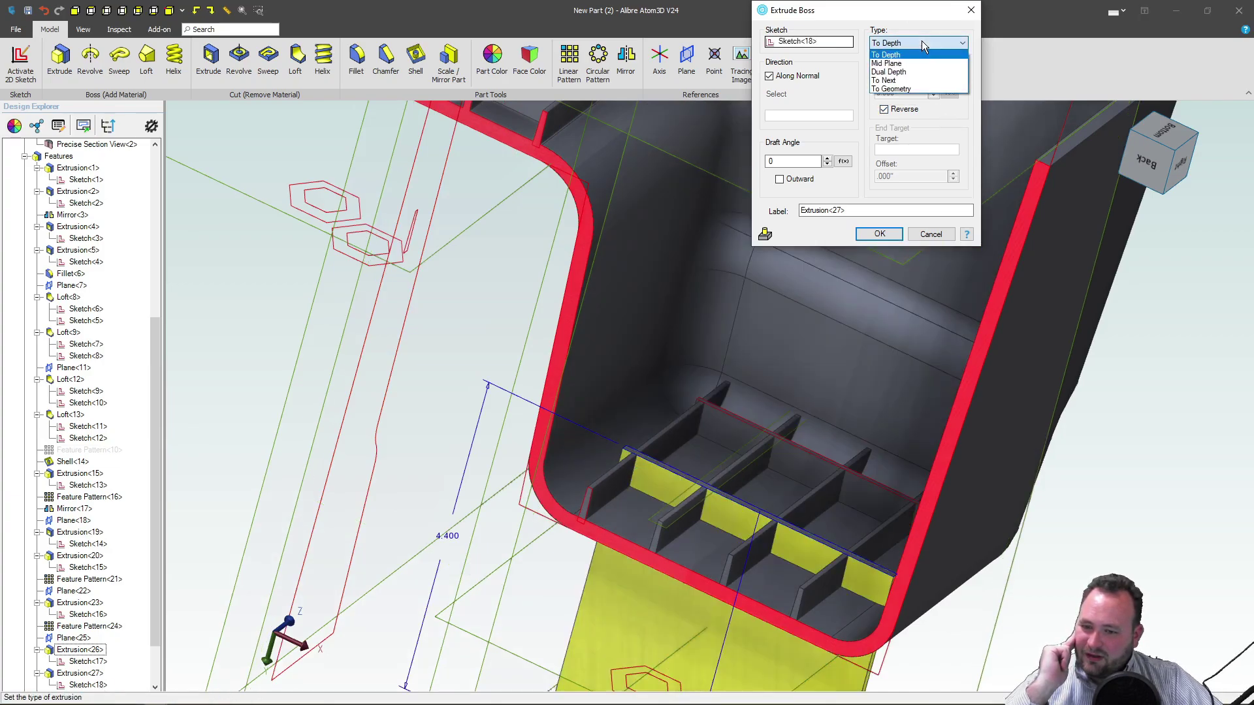
{"action": "left_click", "coordinate": [912, 80]}
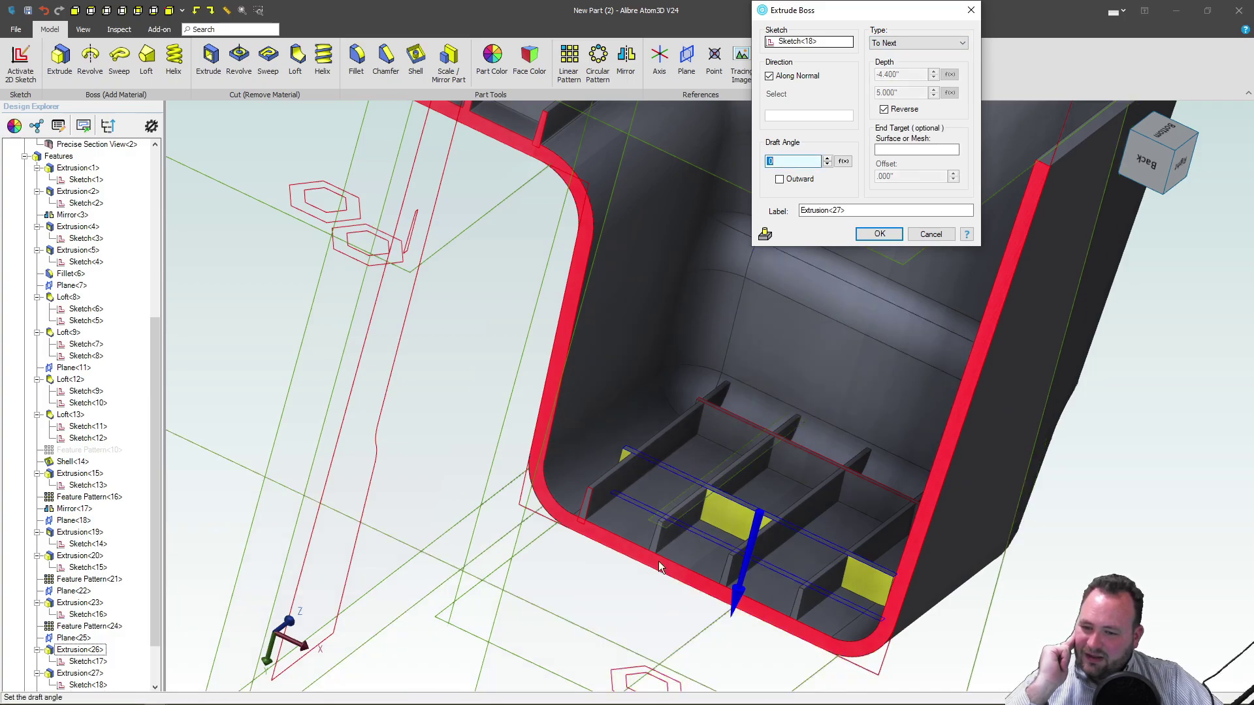
{"action": "scroll", "coordinate": [668, 535], "scroll_direction": "up", "scroll_amount": 5}
{"action": "mouse_move", "coordinate": [684, 540]}
{"action": "middle_mouse_down"}
{"action": "mouse_move", "coordinate": [723, 538]}
{"action": "mouse_move", "coordinate": [675, 550]}
{"action": "mouse_move", "coordinate": [689, 550]}
{"action": "middle_mouse_up"}
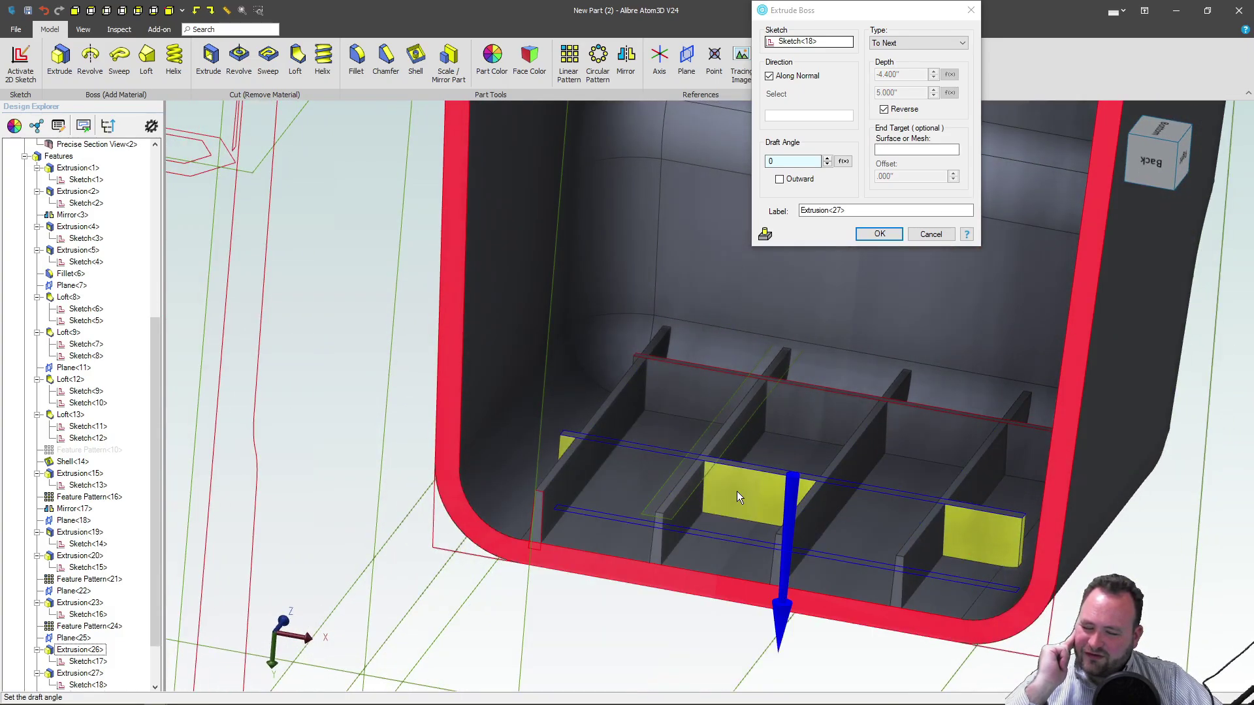
{"action": "left_click", "coordinate": [906, 43]}
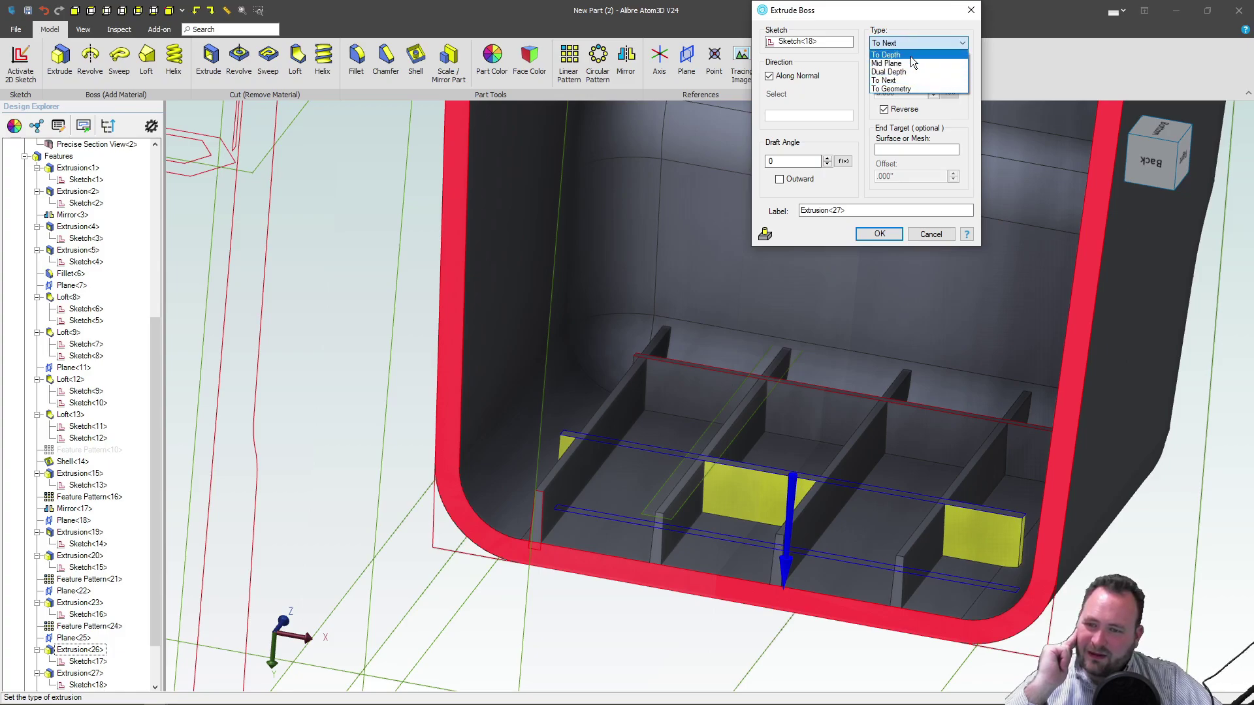
{"action": "left_click", "coordinate": [911, 55]}
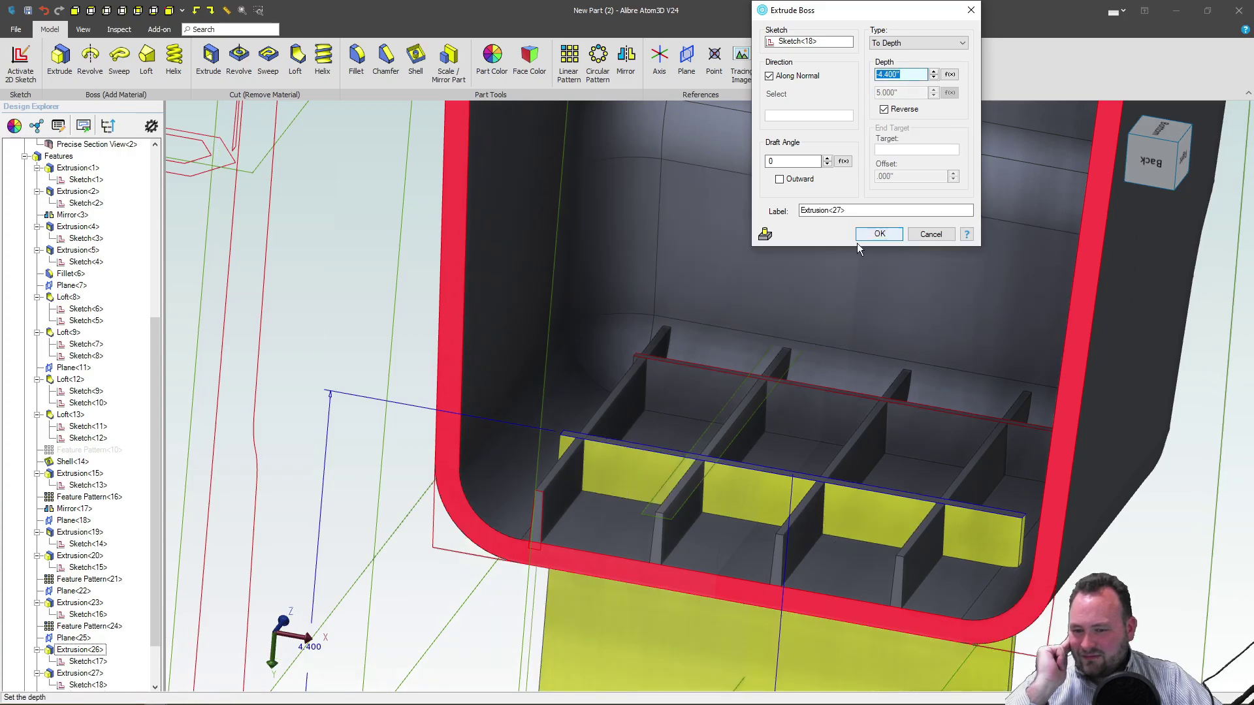
{"action": "left_click", "coordinate": [943, 238]}
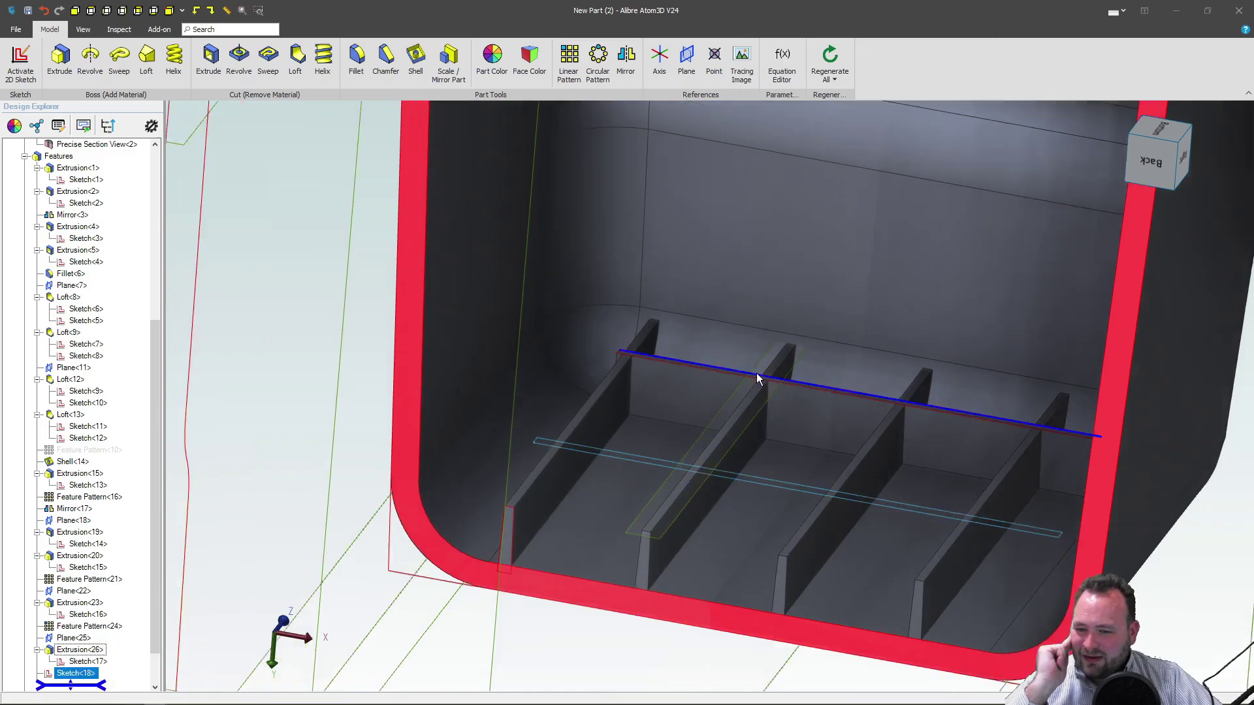
Set the offset distance of the cross rib's sketch plane to .0001" and regenerate the part to its last feature.
{"action": "scroll", "coordinate": [756, 373], "scroll_direction": "up", "scroll_amount": 8}
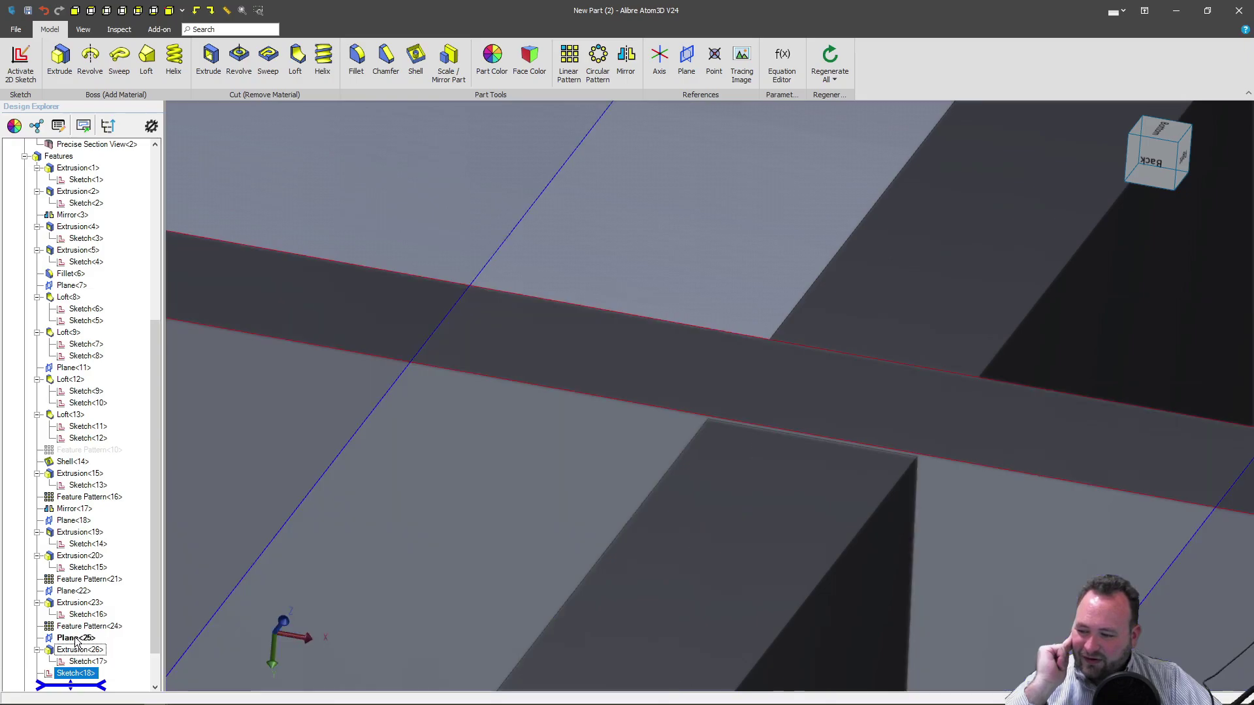
{"action": "right_click", "coordinate": [75, 639]}
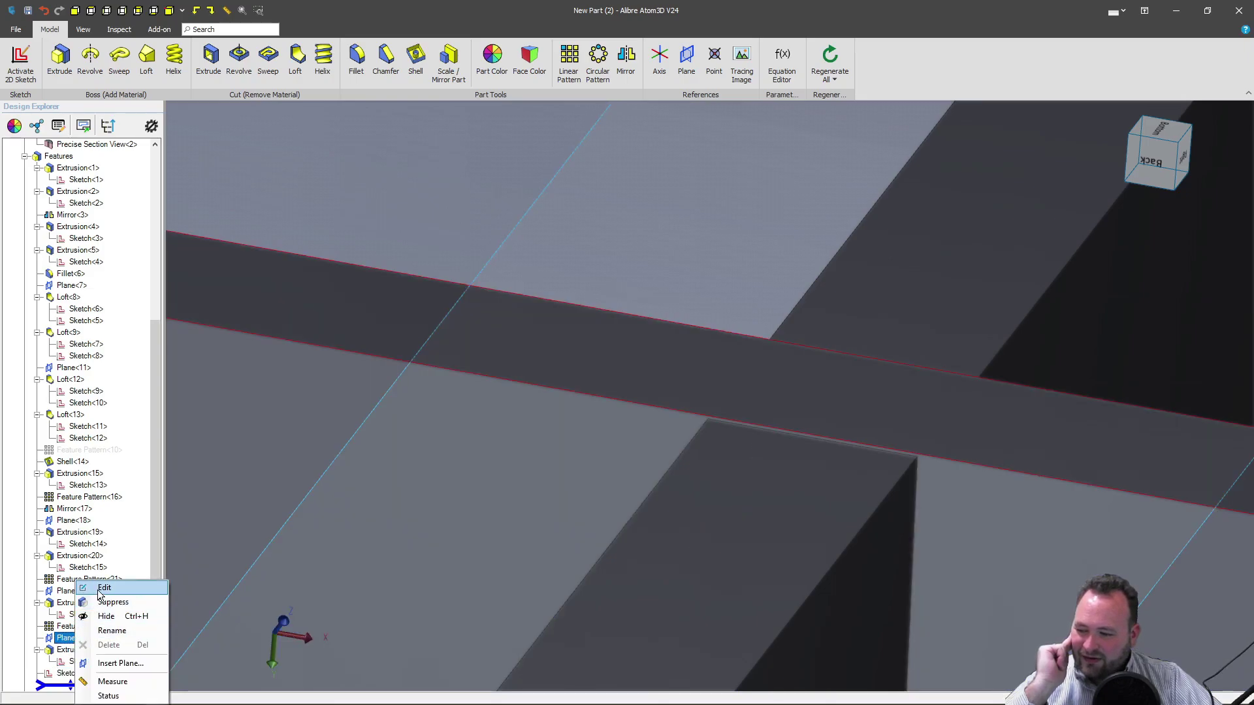
{"action": "left_click", "coordinate": [120, 663]}
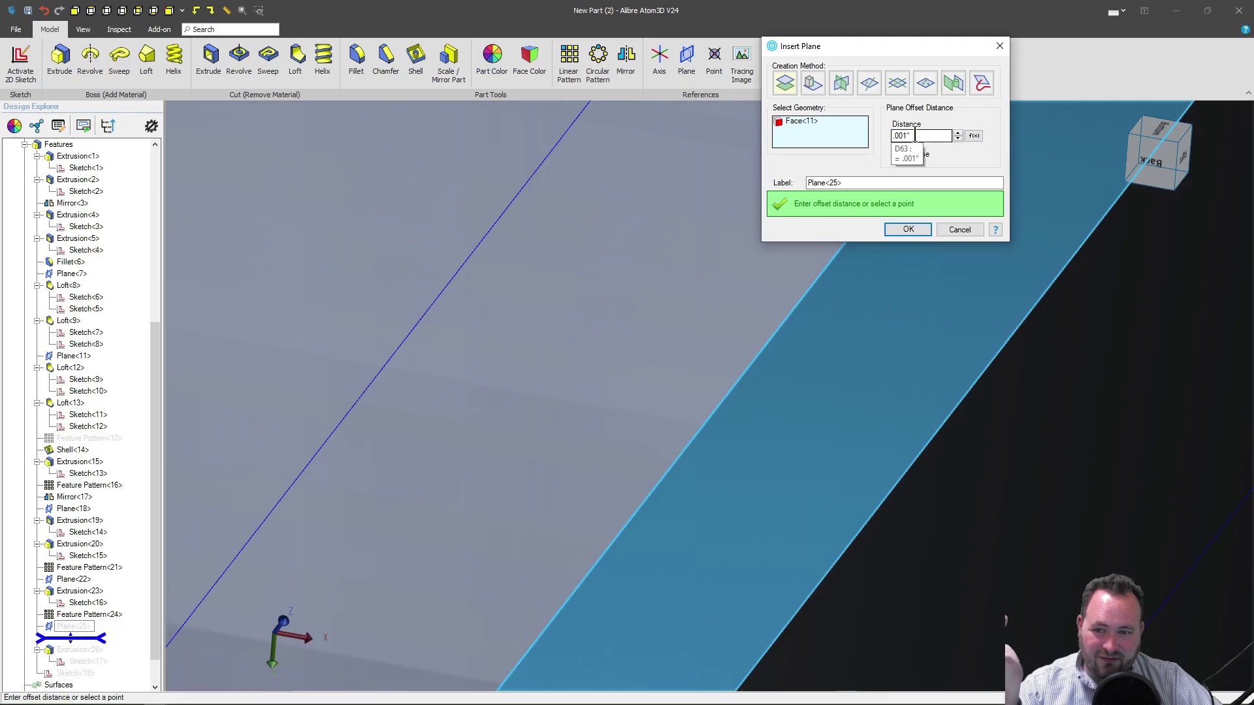
{"action": "left_click", "coordinate": [902, 136]}
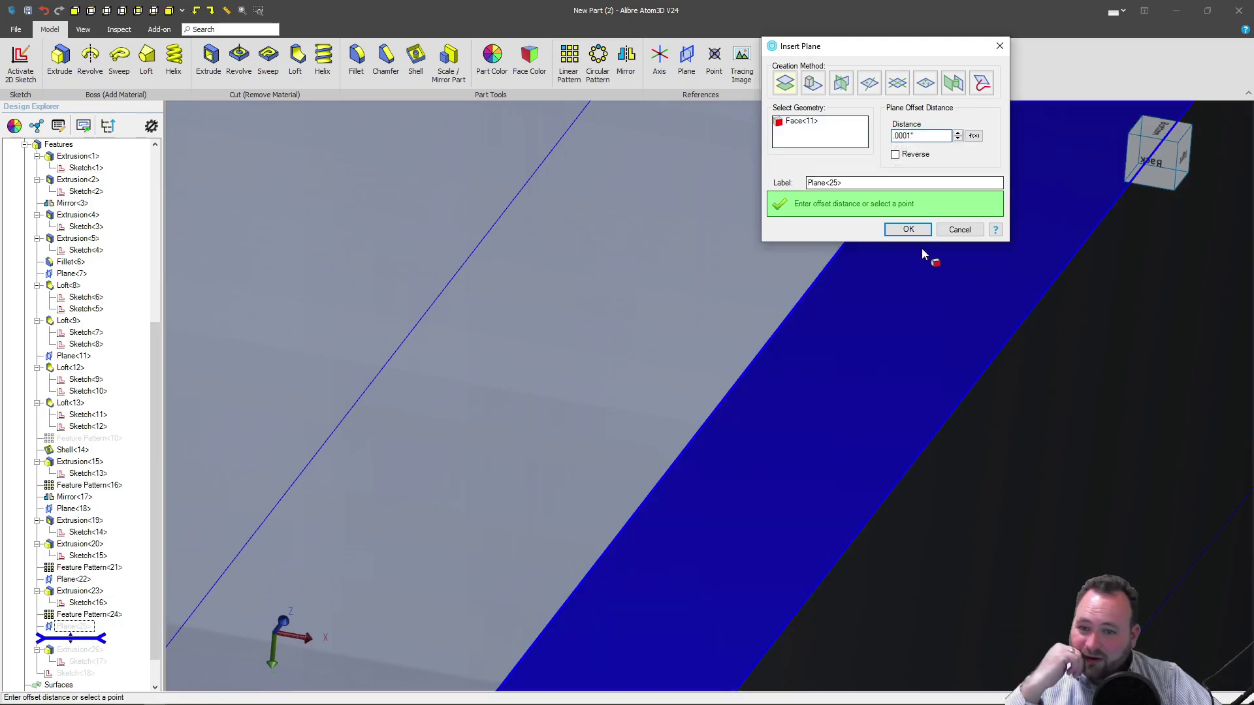
{"action": "left_click", "coordinate": [908, 229]}
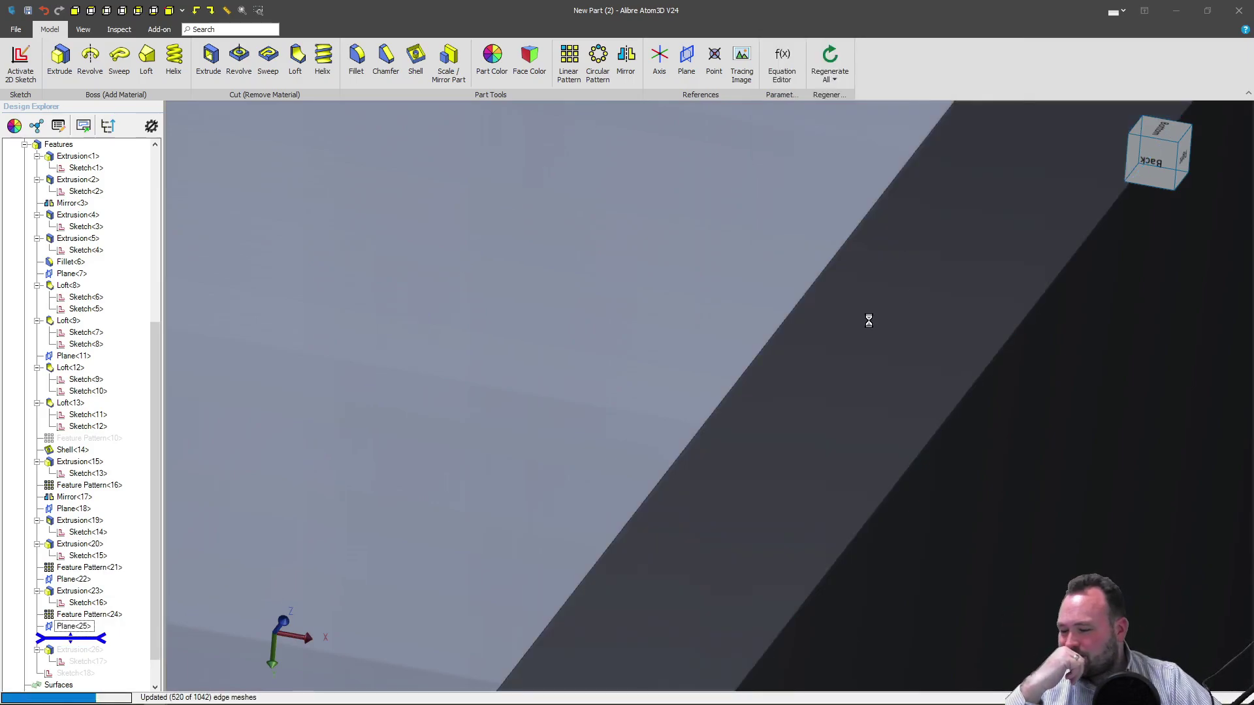
{"action": "scroll", "coordinate": [888, 353], "scroll_direction": "down", "scroll_amount": 5}
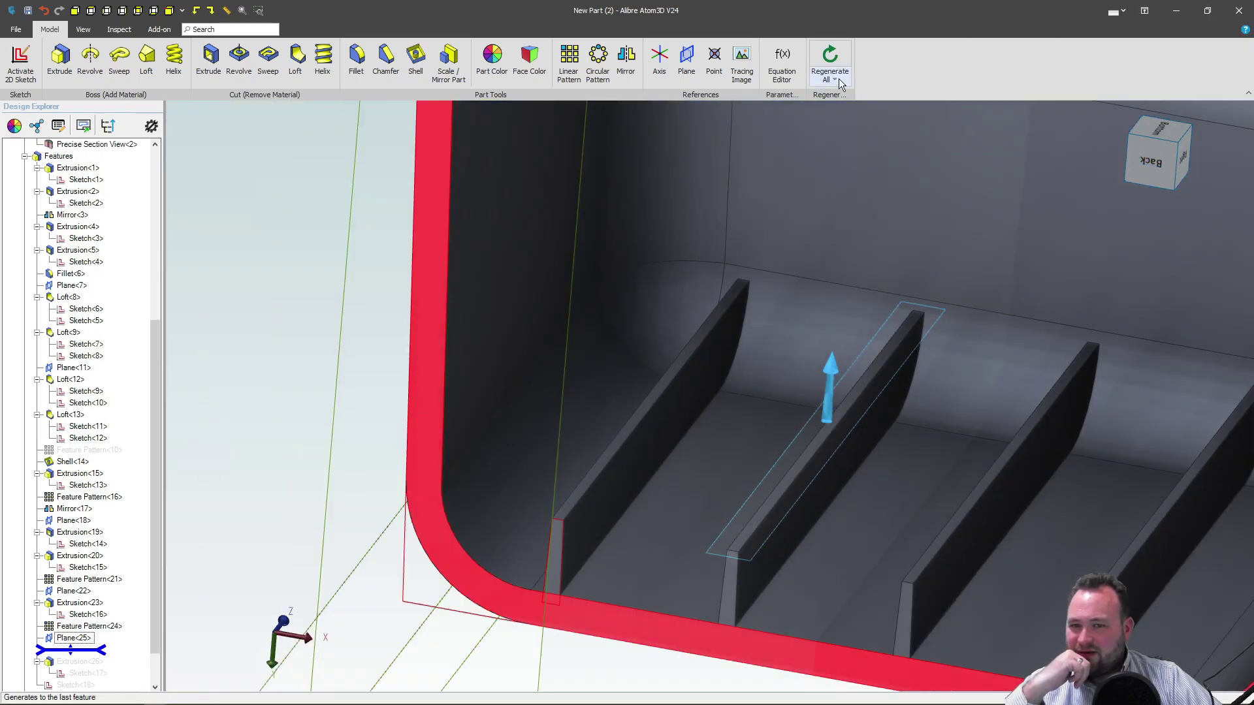
{"action": "left_click", "coordinate": [834, 80]}
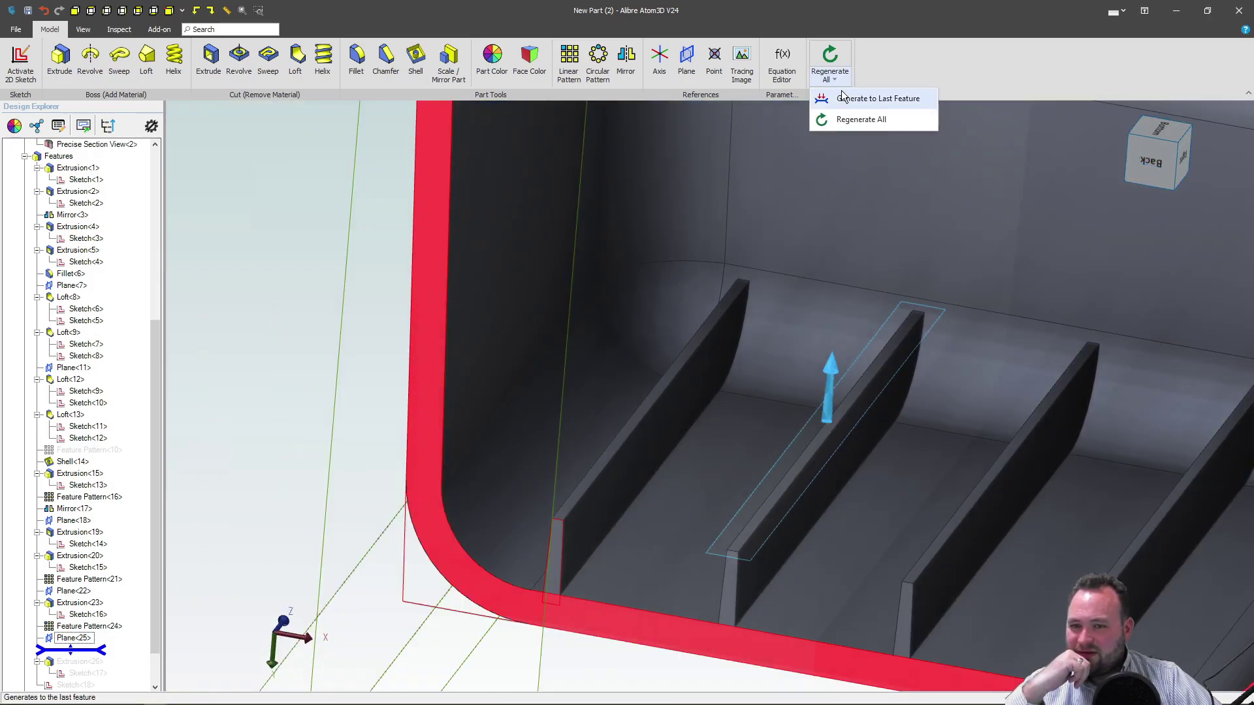
{"action": "left_click", "coordinate": [942, 186]}
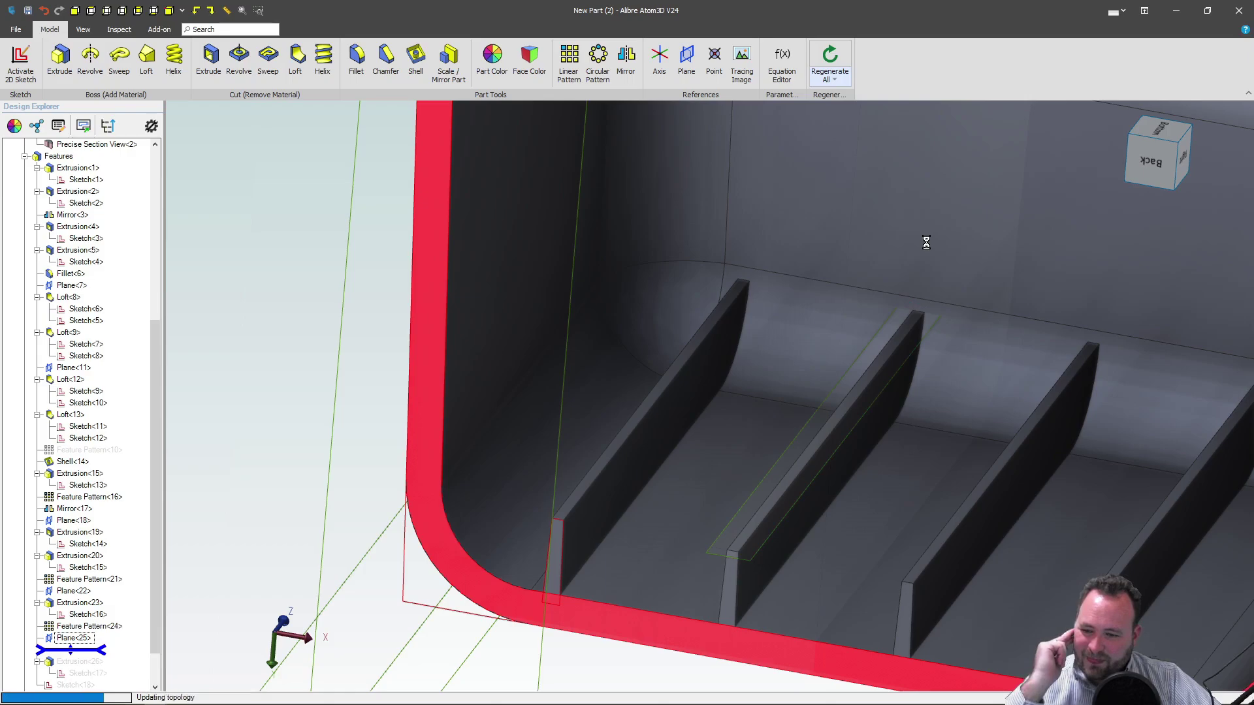
Examine the small offset where the cross rib meets the long ribs, and view the rib grid from several angles.
{"action": "scroll", "coordinate": [896, 386], "scroll_direction": "up", "scroll_amount": 6}
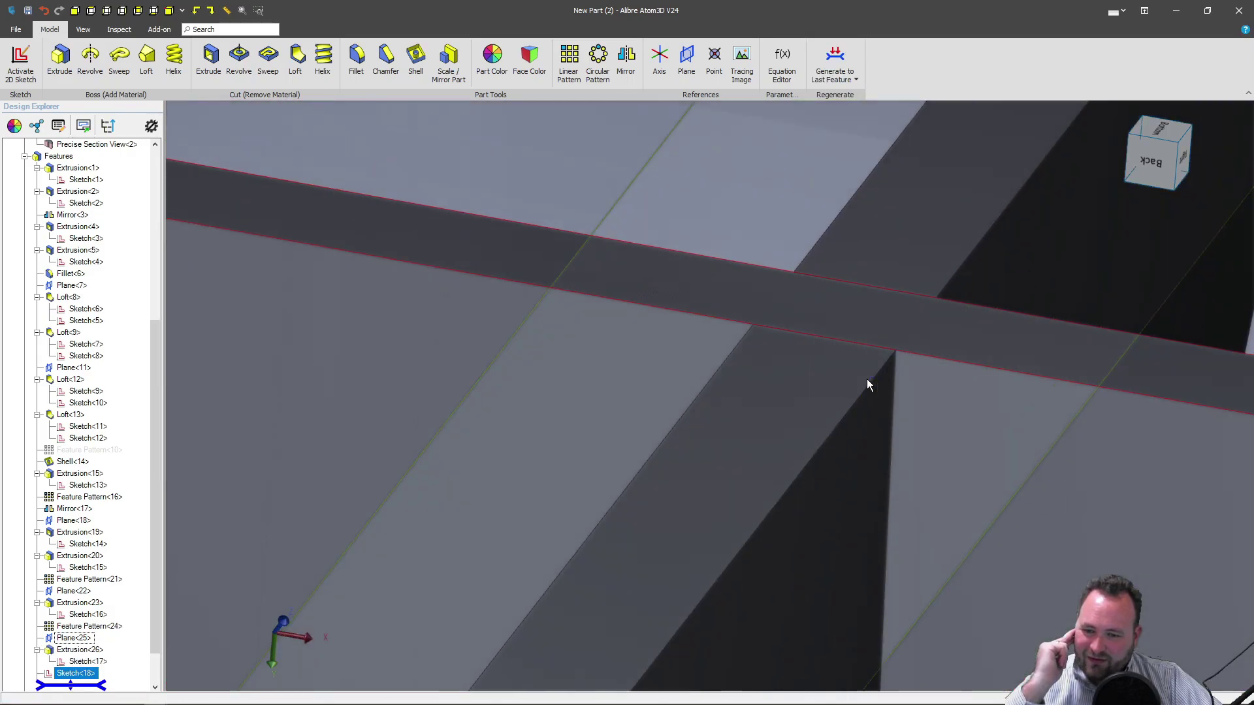
{"action": "scroll", "coordinate": [868, 379], "scroll_direction": "up", "scroll_amount": 5}
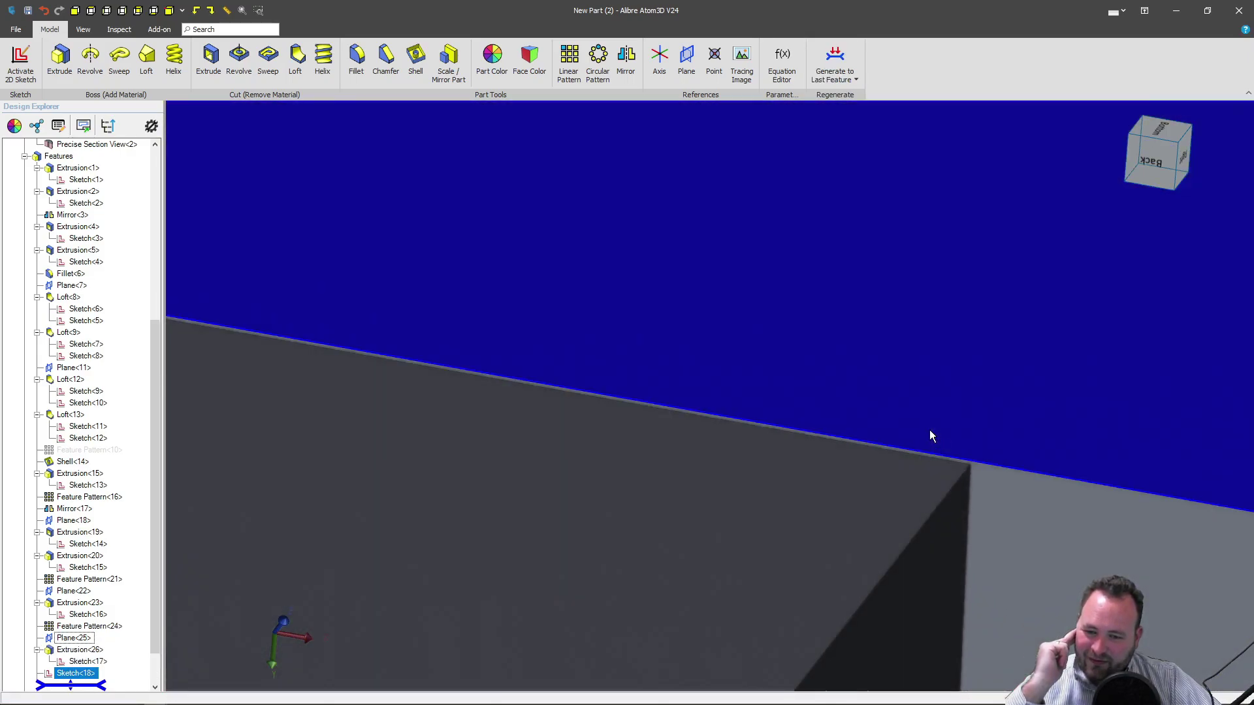
{"action": "scroll", "coordinate": [931, 434], "scroll_direction": "down", "scroll_amount": 8}
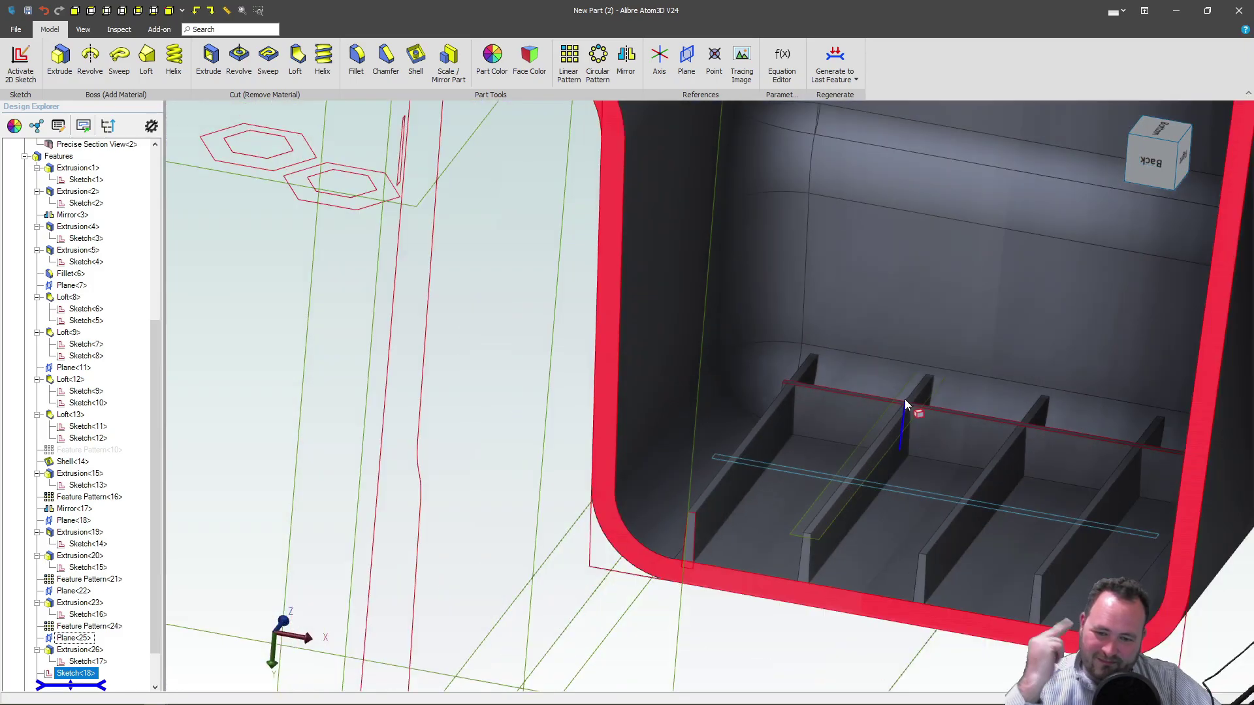
{"action": "right_click_drag", "start_coordinate": [856, 443], "coordinate": [1046, 453]}
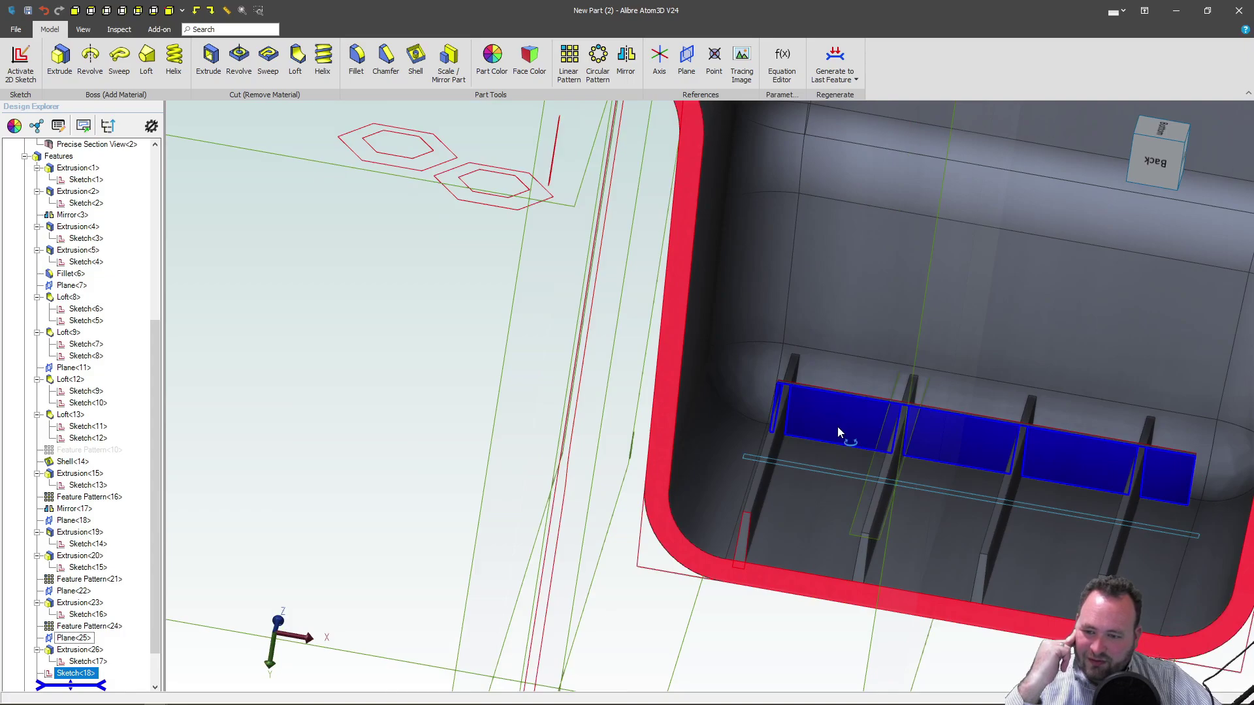
{"action": "mouse_move", "coordinate": [838, 426]}
{"action": "right_mouse_down"}
{"action": "mouse_move", "coordinate": [815, 424]}
{"action": "mouse_move", "coordinate": [814, 446]}
{"action": "right_mouse_up"}
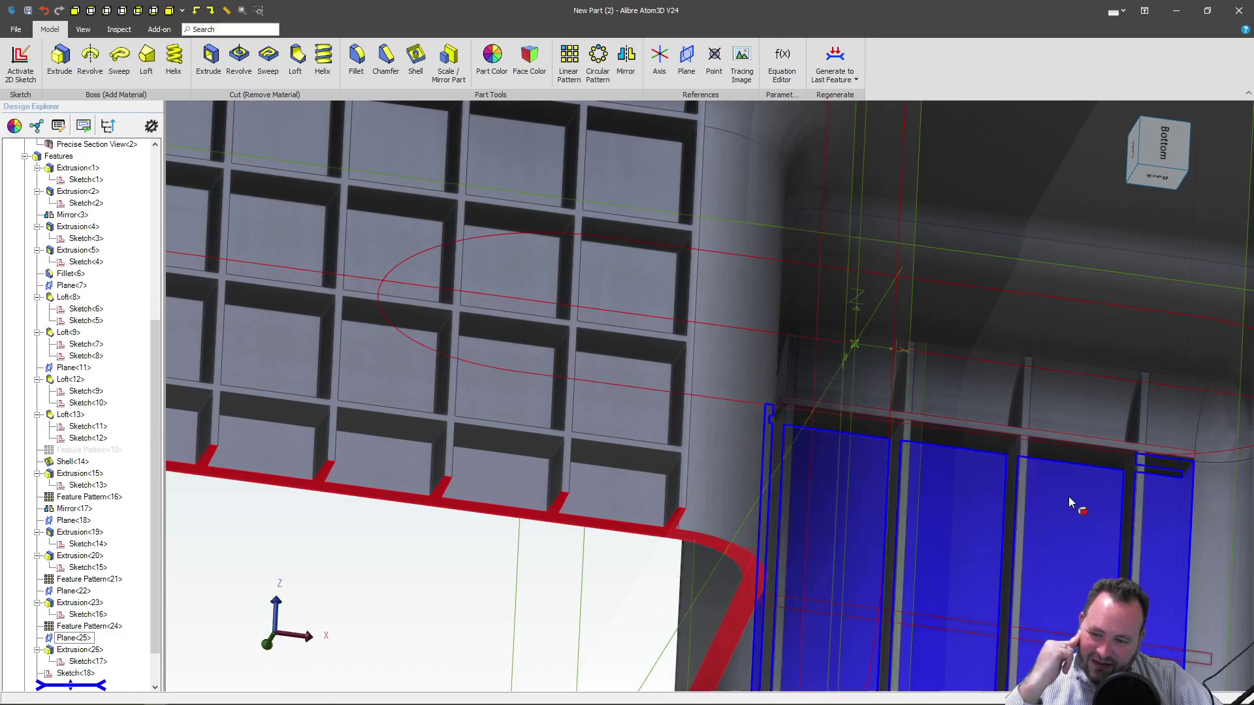
Start a 2D sketch on the narrow end face of the cross rib, beside the outermost long rib under the taller step.
{"action": "scroll", "coordinate": [861, 486], "scroll_direction": "up", "scroll_amount": 4}
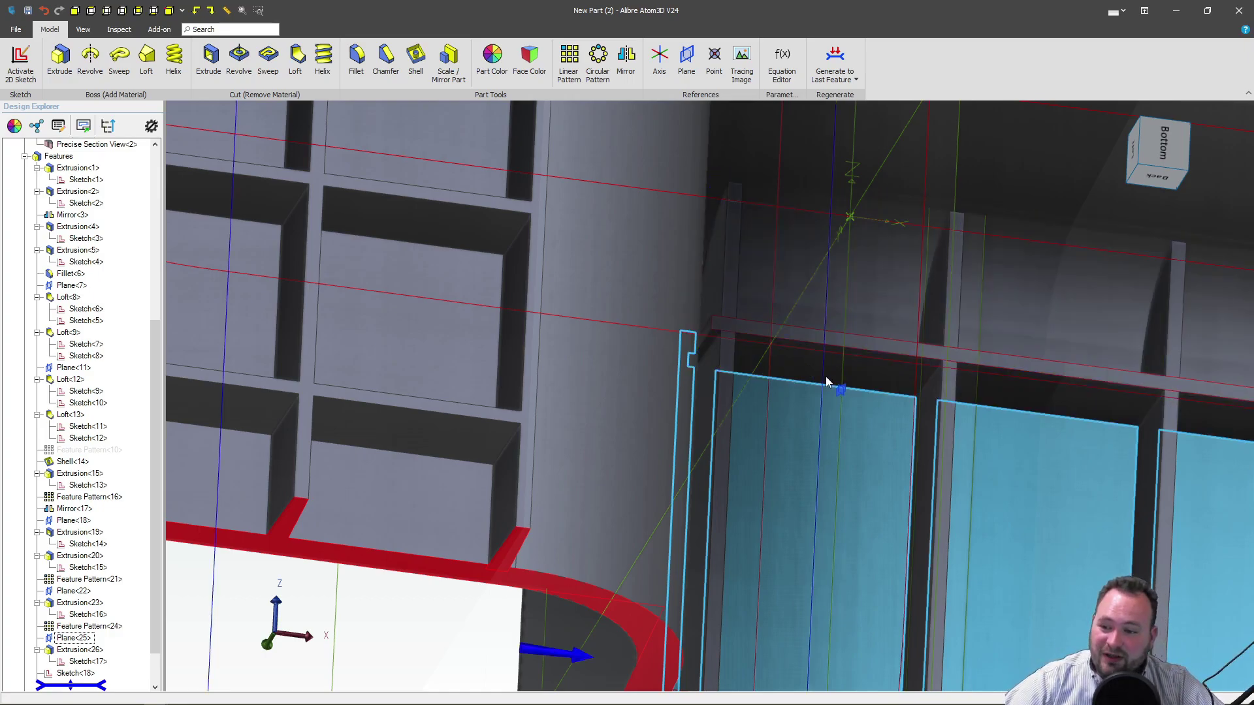
{"action": "scroll", "coordinate": [840, 406], "scroll_direction": "down", "scroll_amount": 3}
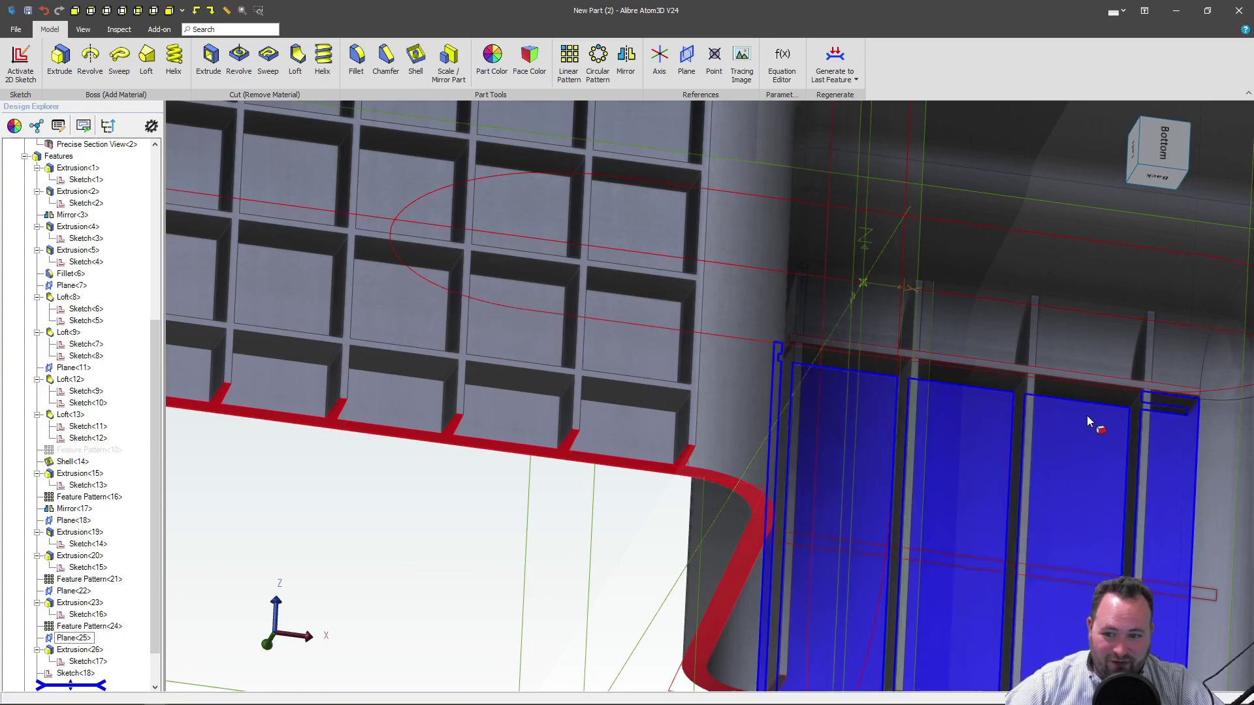
{"action": "scroll", "coordinate": [1048, 404], "scroll_direction": "up", "scroll_amount": 5}
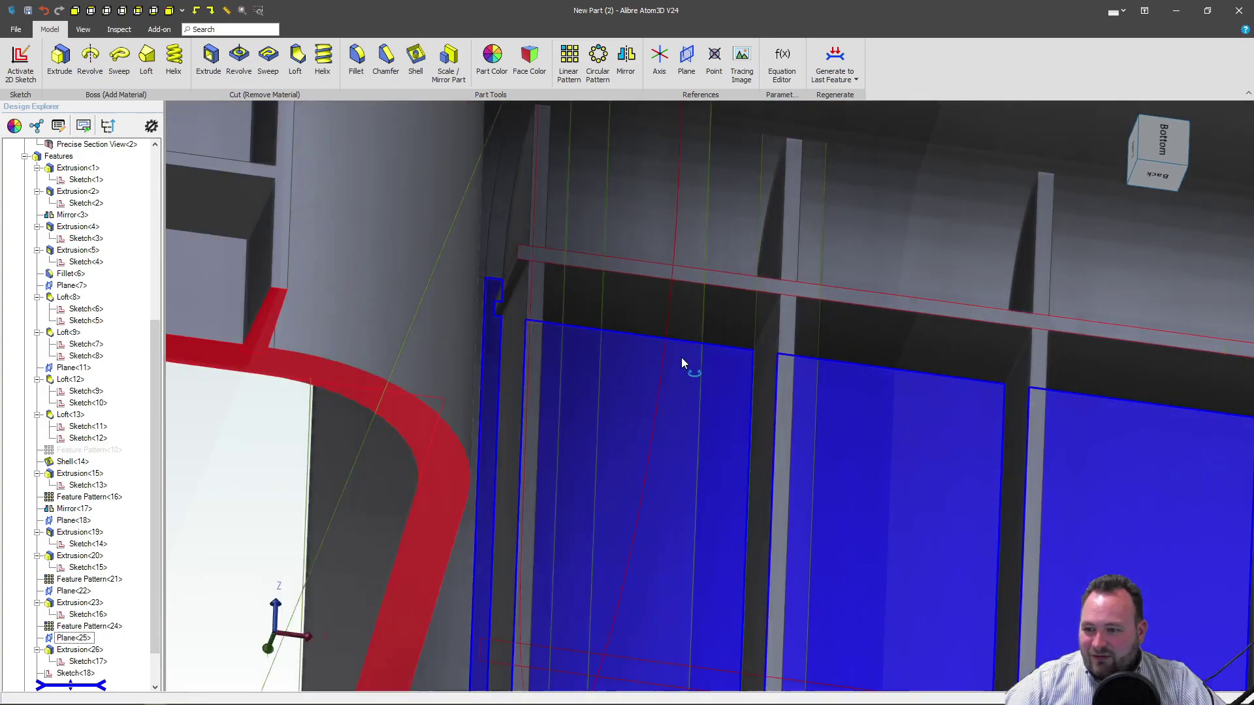
{"action": "left_click", "coordinate": [680, 359]}
{"action": "scroll", "coordinate": [507, 239], "scroll_direction": "up", "scroll_amount": 6}
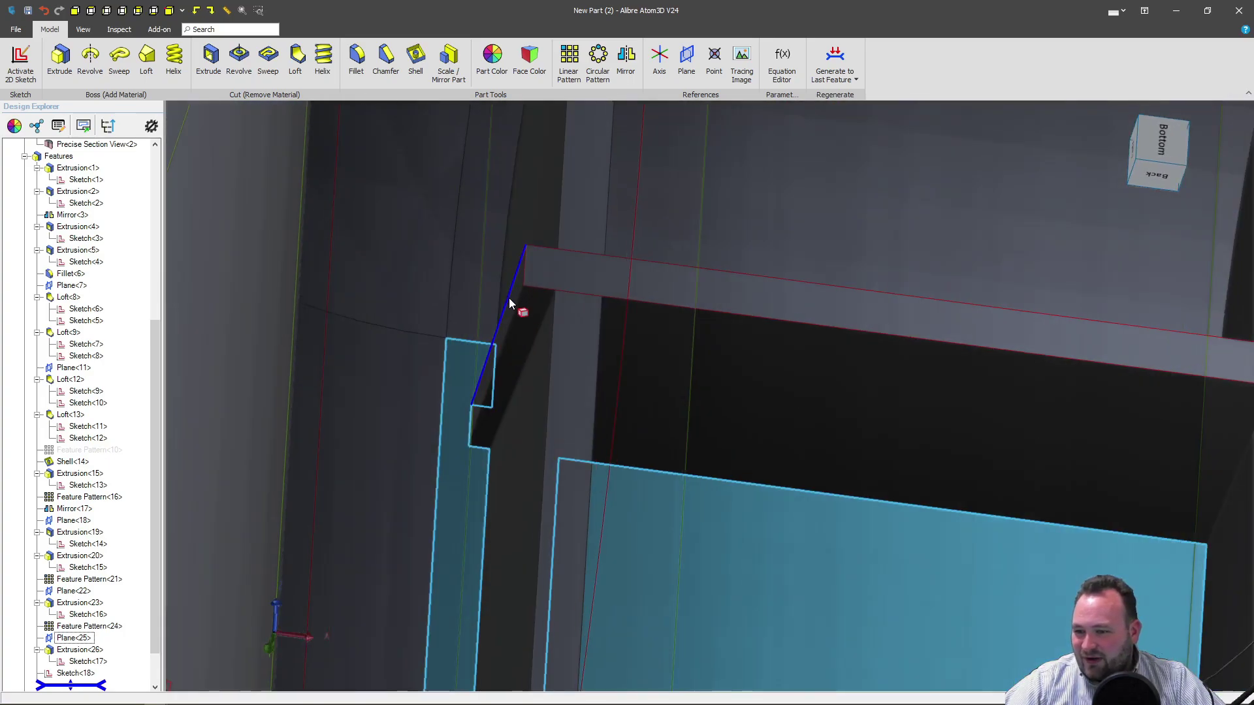
{"action": "left_click", "coordinate": [511, 303]}
{"action": "left_click", "coordinate": [21, 64]}
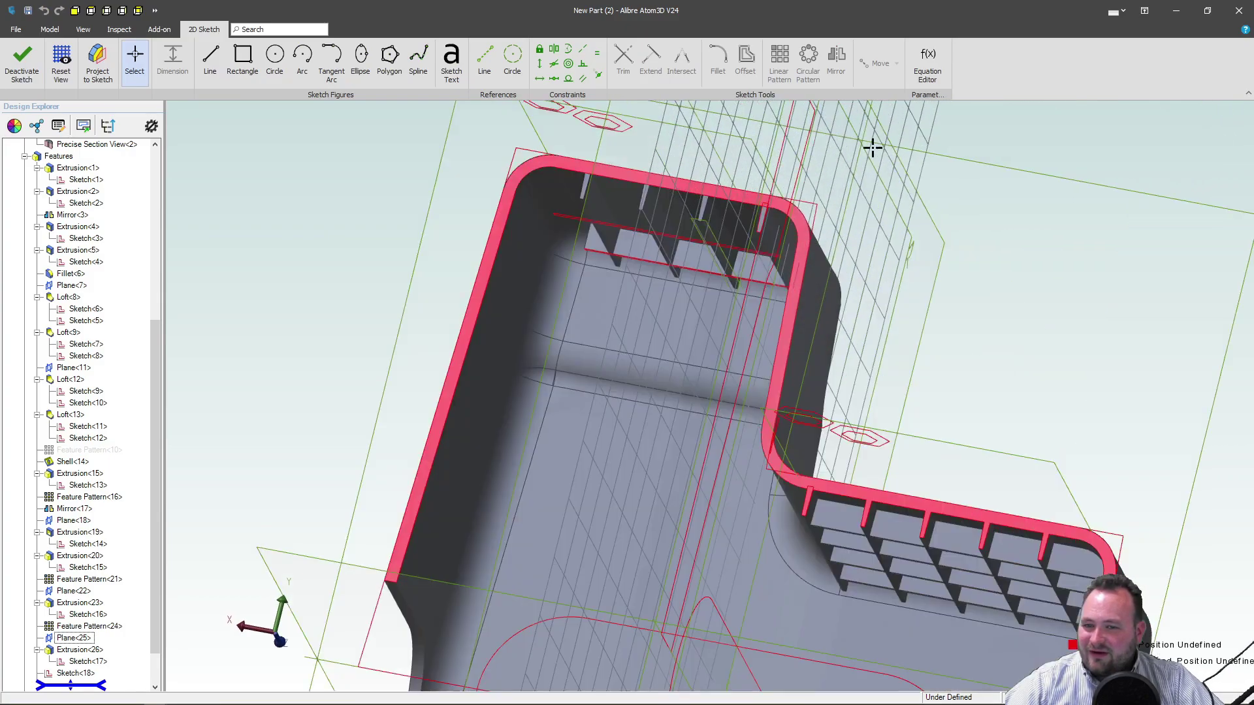
Project the cross rib's narrow end face onto the sketch as the profile for extending the rib, and leave the sketch.
{"action": "scroll", "coordinate": [793, 265], "scroll_direction": "up", "scroll_amount": 10}
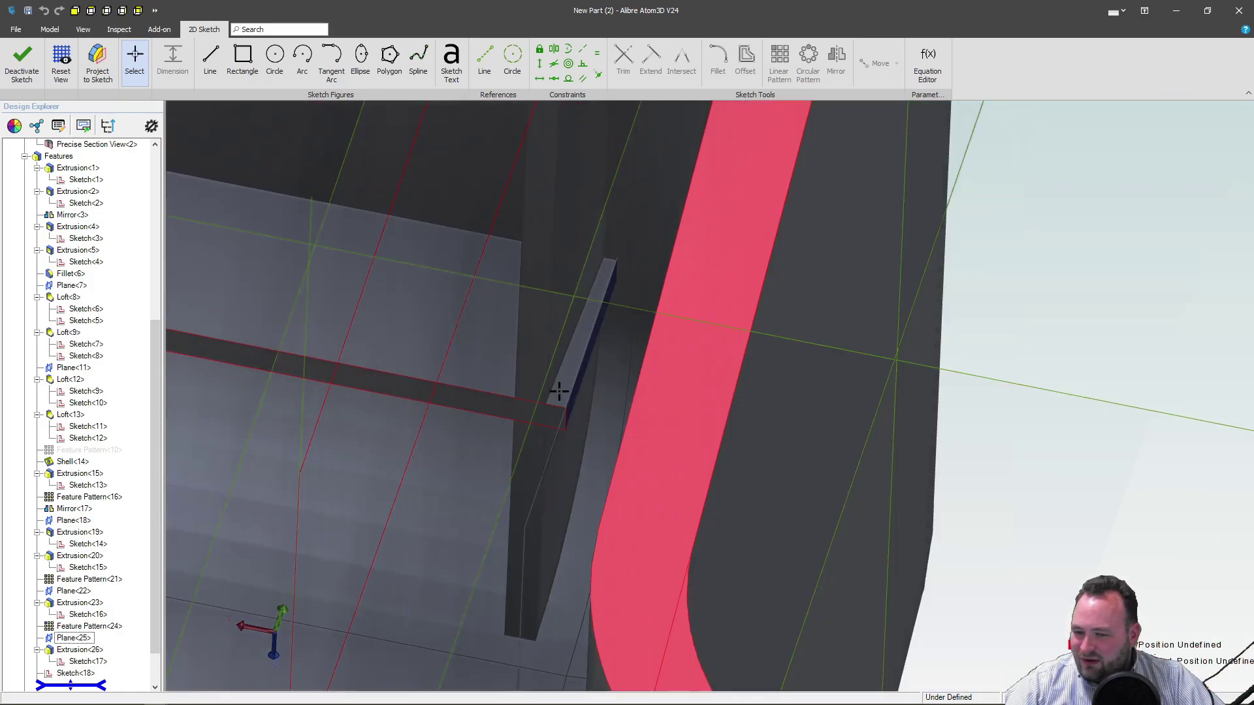
{"action": "scroll", "coordinate": [559, 391], "scroll_direction": "up", "scroll_amount": 5}
{"action": "left_click", "coordinate": [528, 354]}
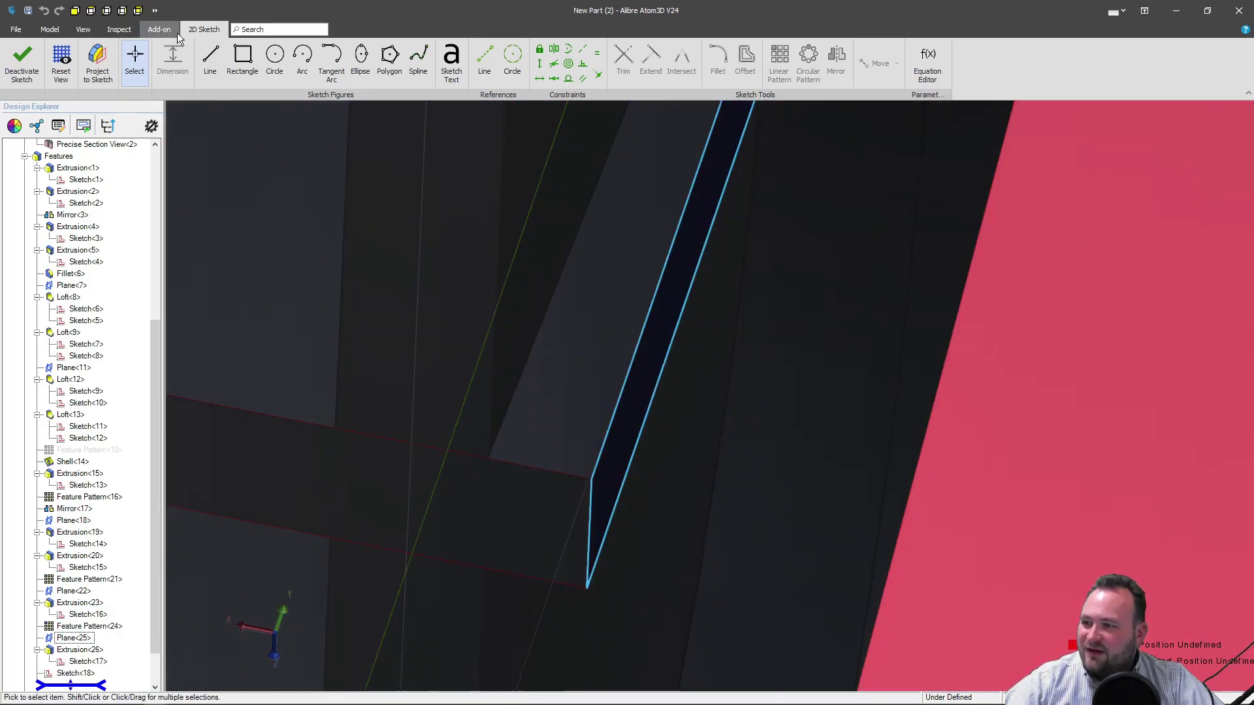
{"action": "left_click", "coordinate": [97, 61]}
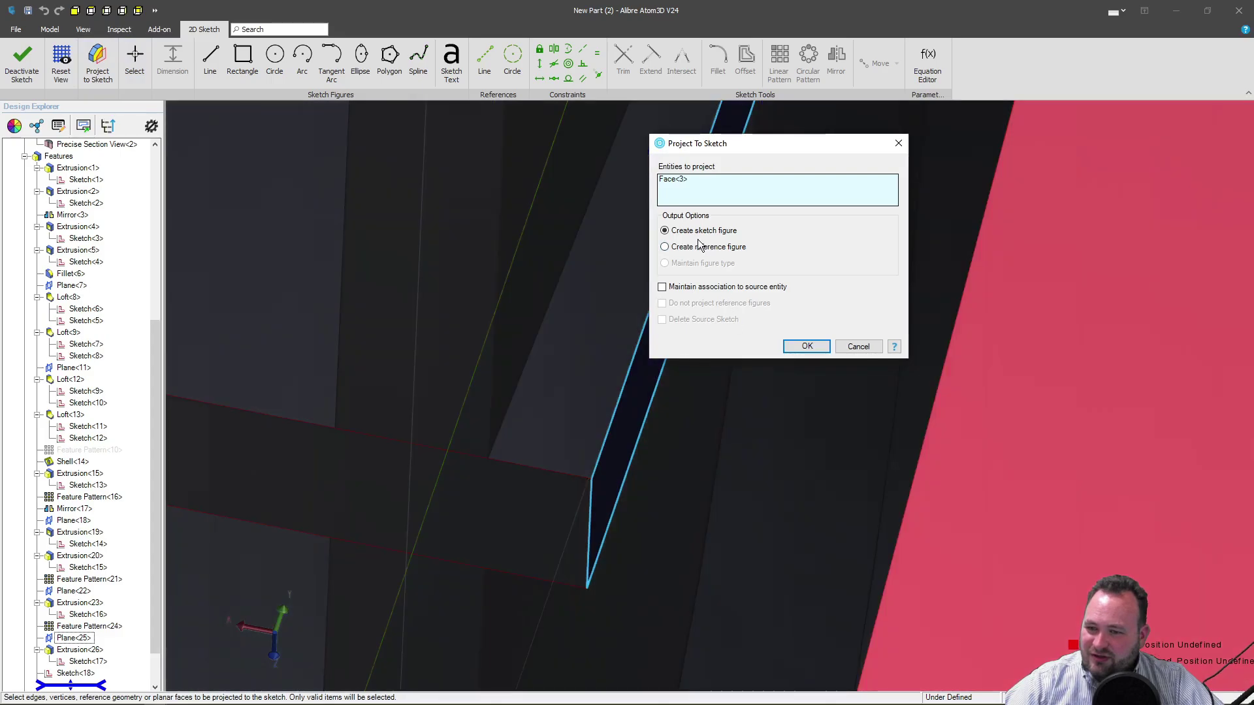
{"action": "left_click", "coordinate": [665, 249]}
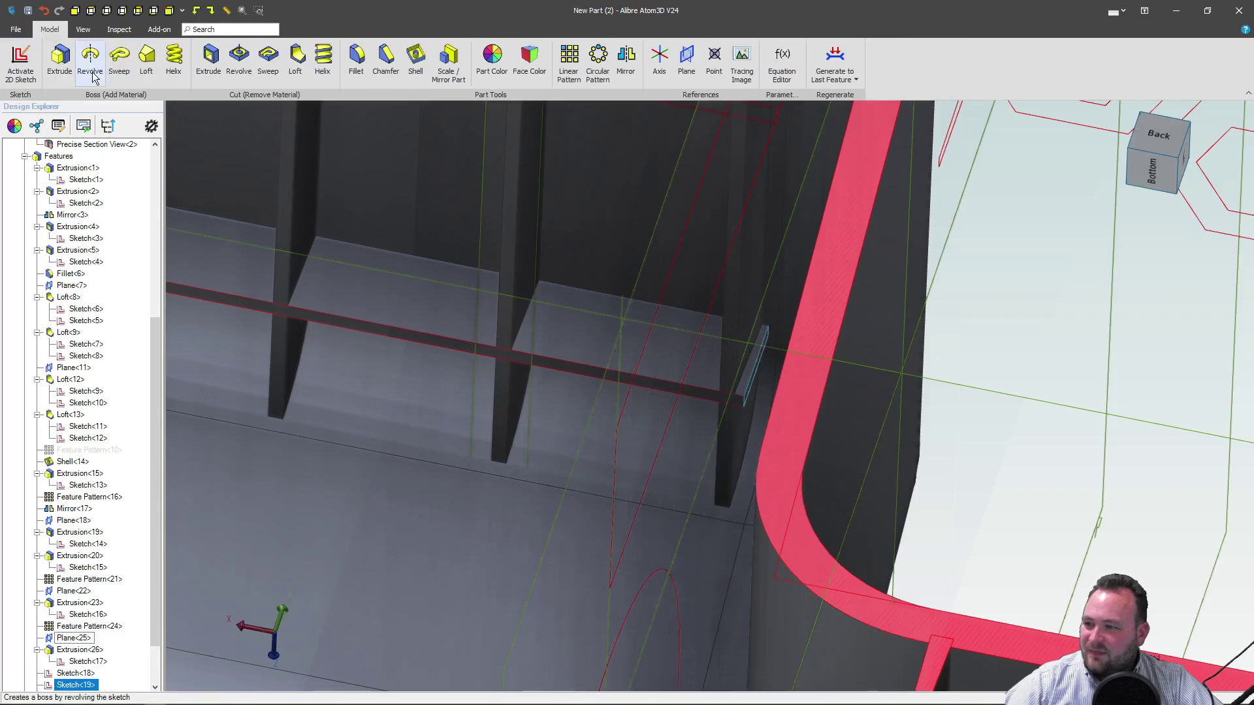
Extrude the projected end-face profile outward as a boss along its normal, using the To Next type.
{"action": "left_click", "coordinate": [59, 62]}
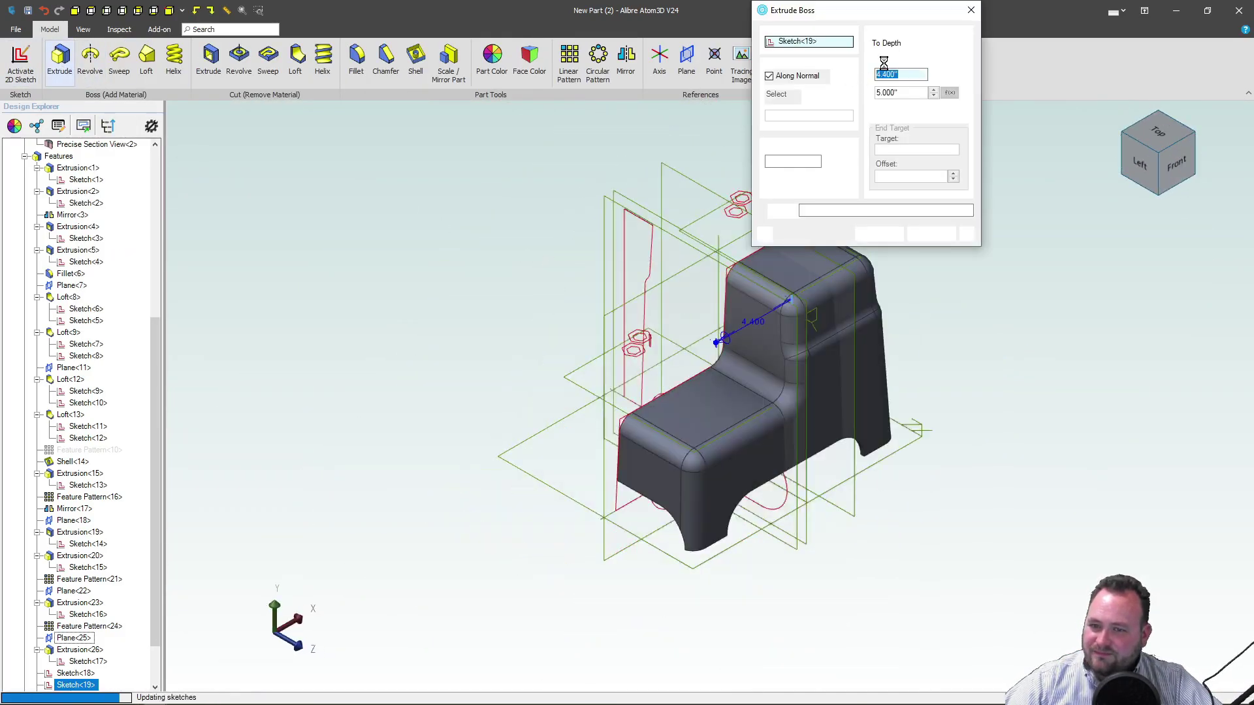
{"action": "left_click", "coordinate": [917, 43]}
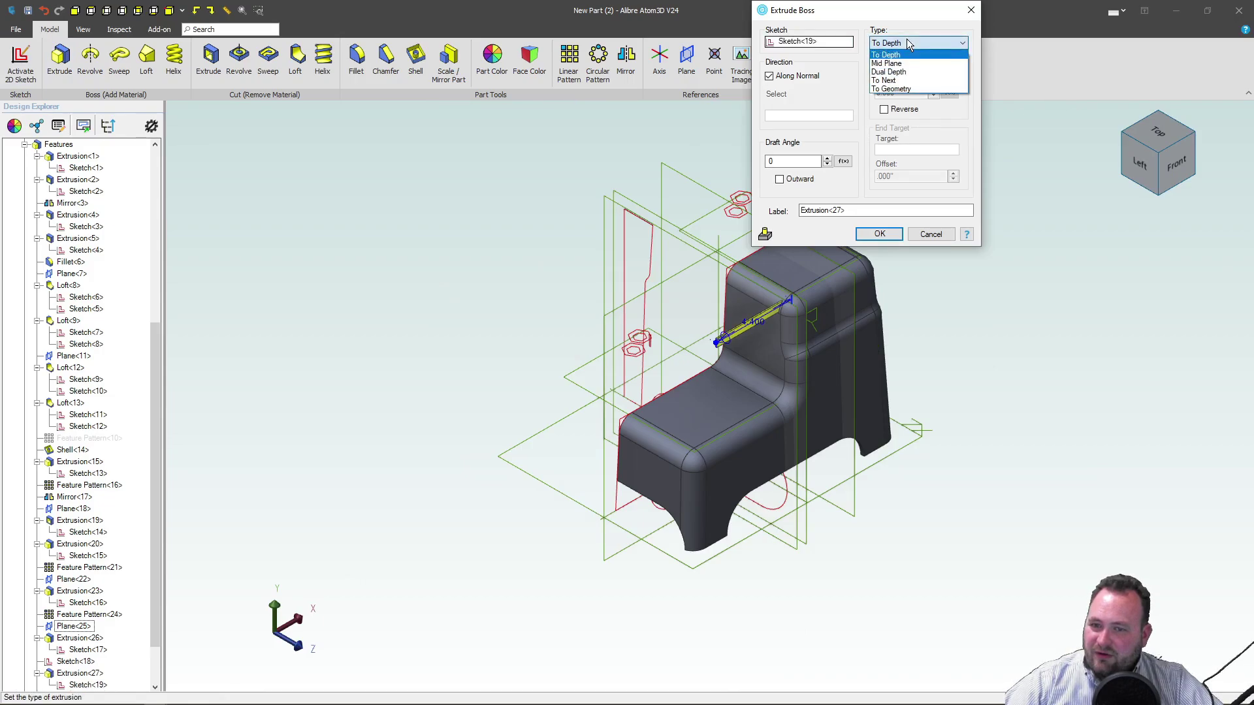
{"action": "left_click", "coordinate": [910, 84]}
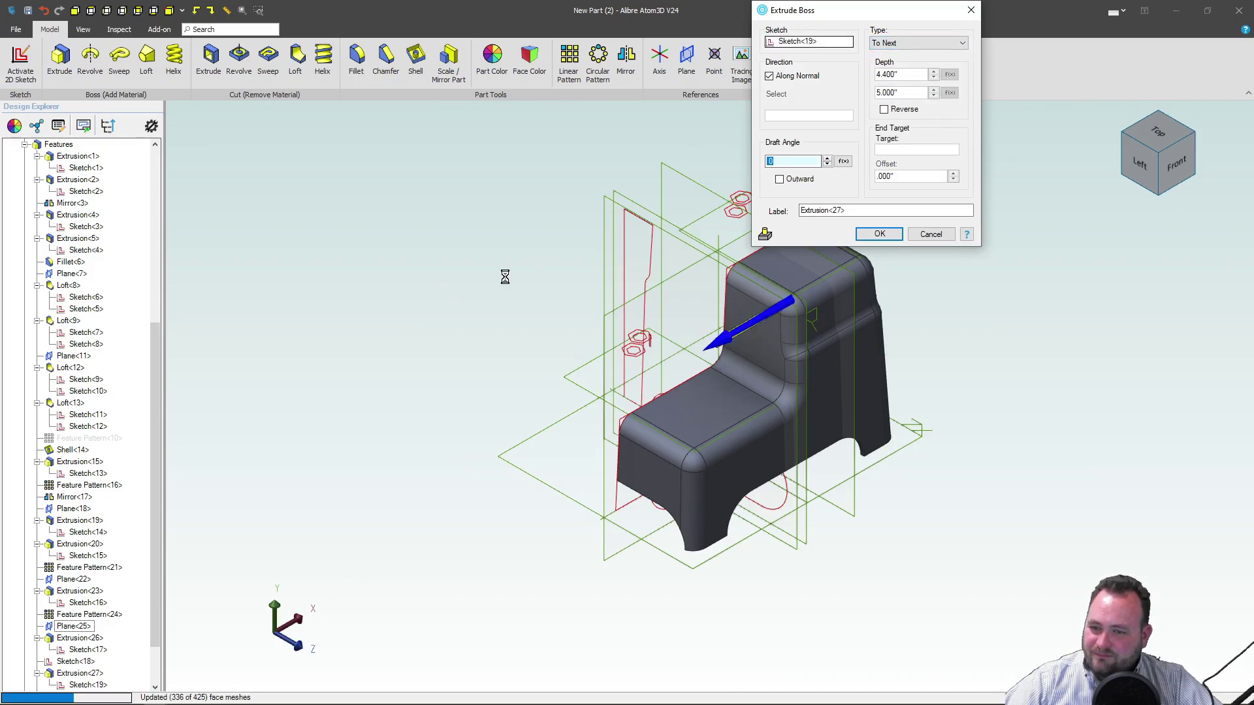
{"action": "key", "text": "Return"}
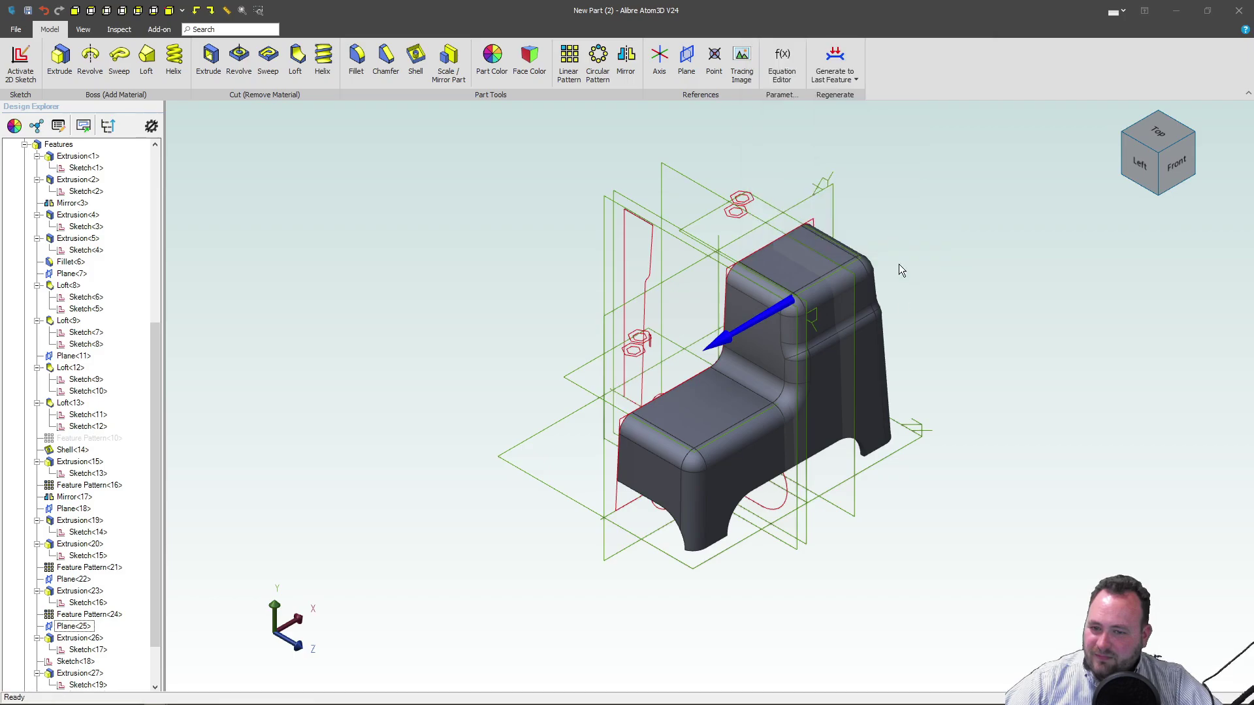
Start a 2D sketch on the narrow end face at the cross rib's opposite, still unextended end.
{"action": "left_click", "coordinate": [895, 418]}
{"action": "middle_click_drag", "start_coordinate": [898, 418], "coordinate": [838, 304]}
{"action": "scroll", "coordinate": [771, 451], "scroll_direction": "up", "scroll_amount": 10}
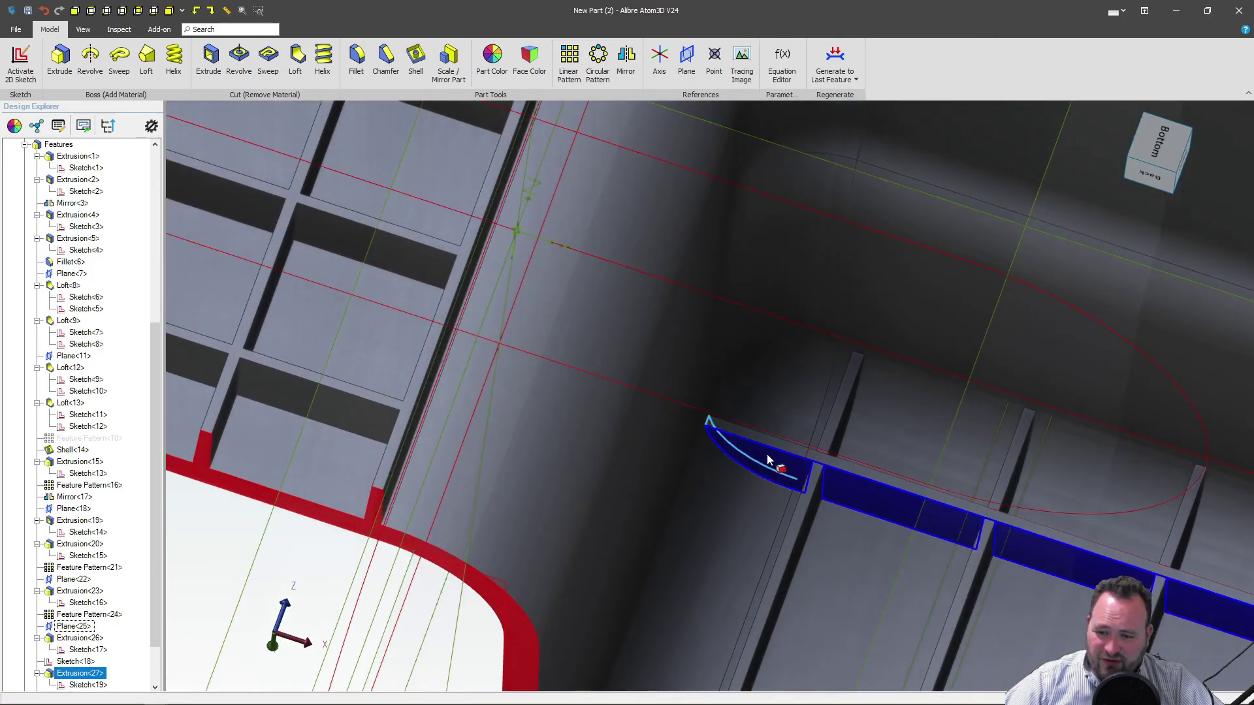
{"action": "scroll", "coordinate": [692, 398], "scroll_direction": "down", "scroll_amount": 3}
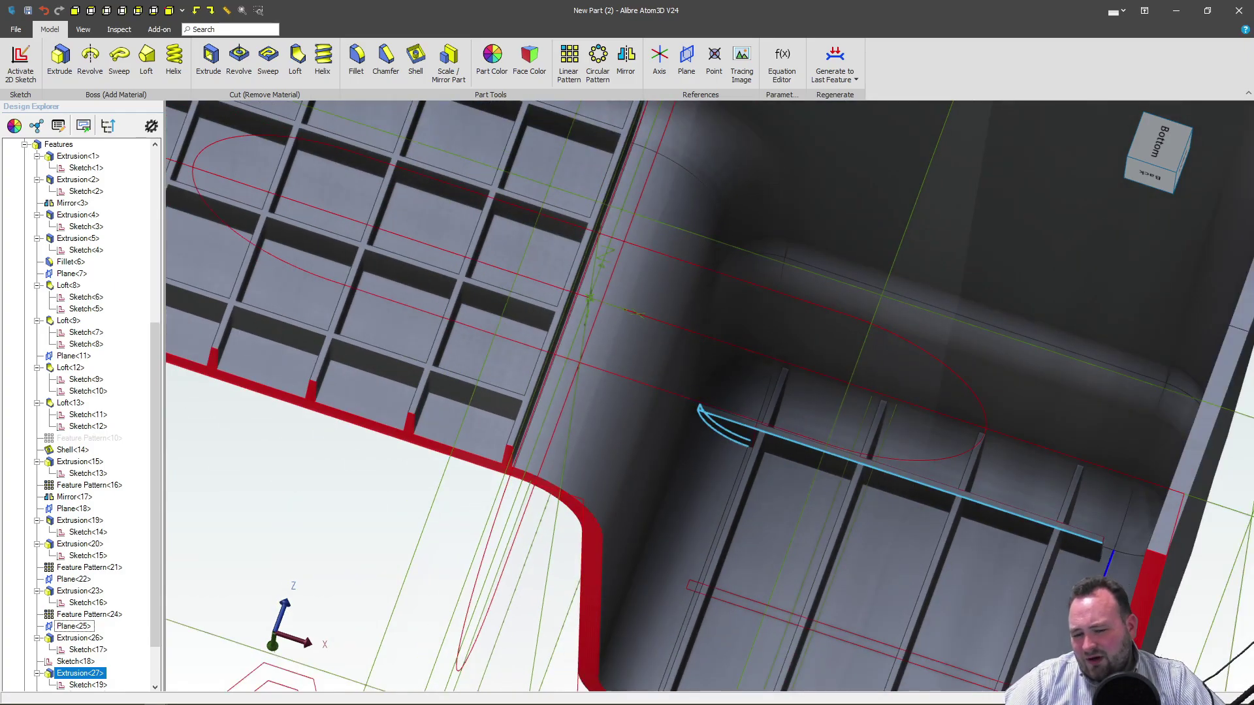
{"action": "scroll", "coordinate": [1121, 577], "scroll_direction": "up", "scroll_amount": 3}
{"action": "middle_click_drag", "start_coordinate": [1012, 551], "coordinate": [1005, 531]}
{"action": "scroll", "coordinate": [1097, 522], "scroll_direction": "up", "scroll_amount": 5}
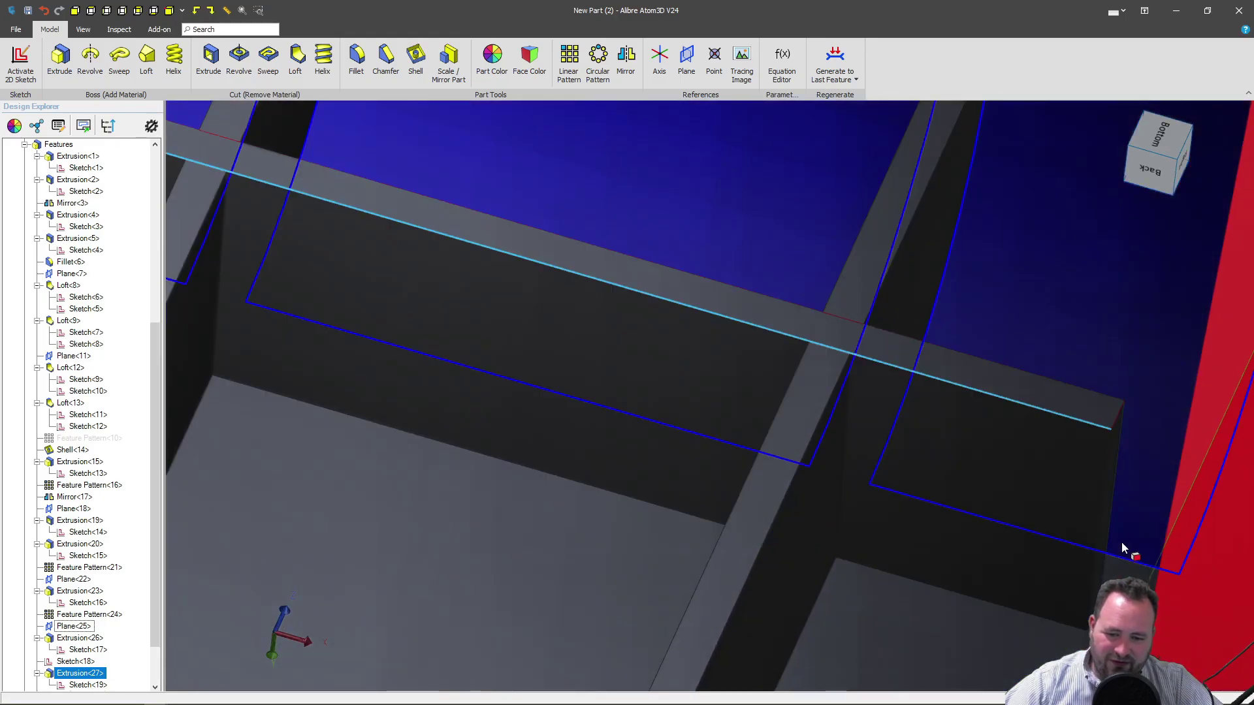
{"action": "left_click", "coordinate": [1102, 515]}
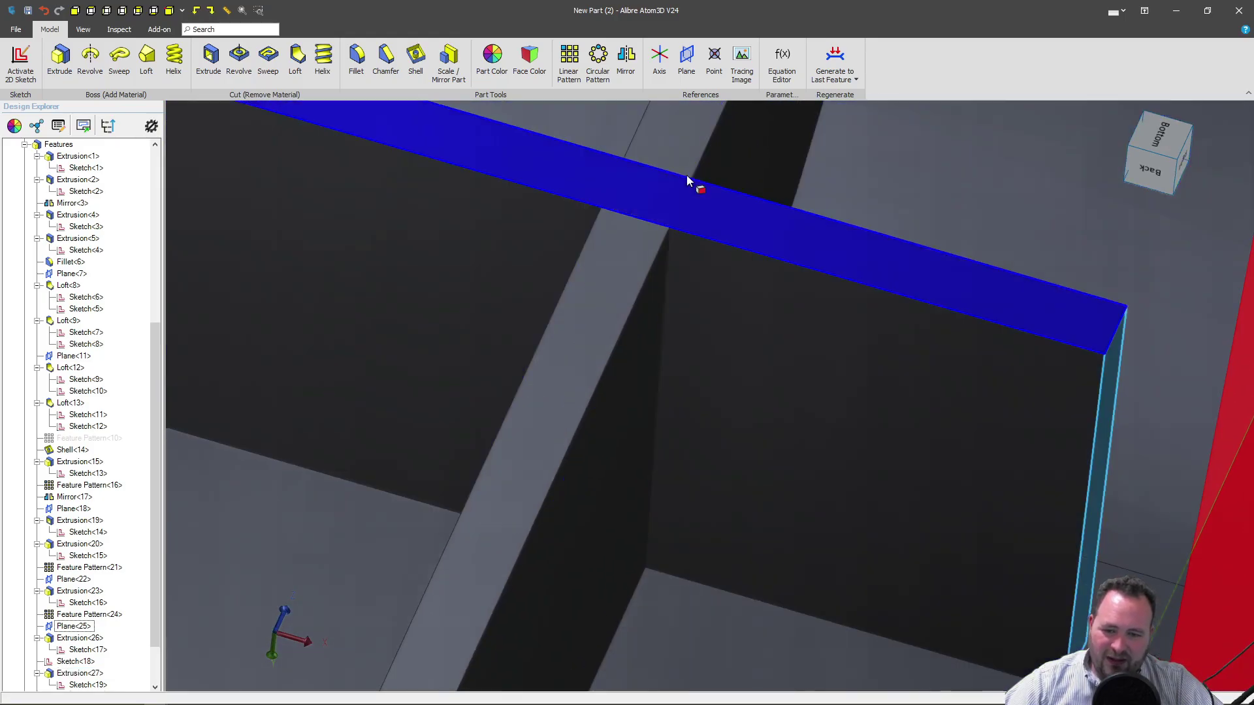
{"action": "left_click", "coordinate": [20, 62]}
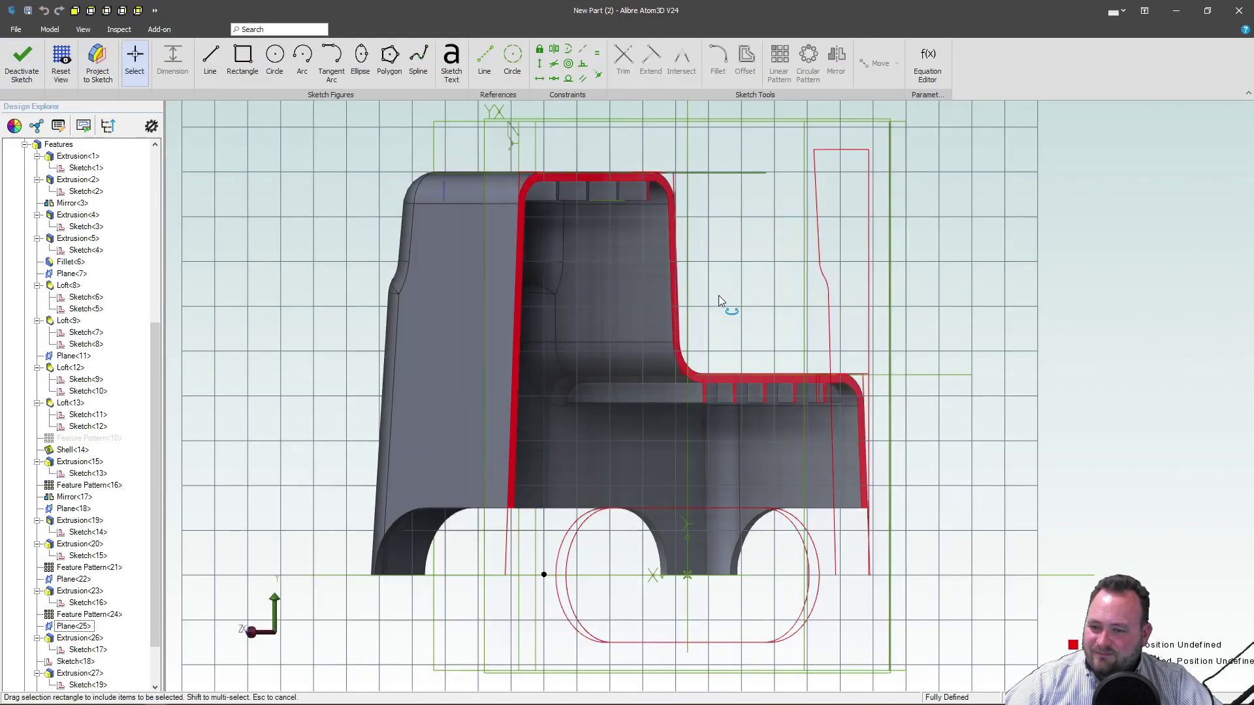
Examine the cross rib's unextended end and the surrounding inner wall from several angles with the sketch open.
{"action": "mouse_move", "coordinate": [719, 295]}
{"action": "middle_mouse_down"}
{"action": "mouse_move", "coordinate": [680, 278]}
{"action": "mouse_move", "coordinate": [693, 246]}
{"action": "middle_mouse_up"}
{"action": "scroll", "coordinate": [477, 526], "scroll_direction": "up", "scroll_amount": 3}
{"action": "scroll", "coordinate": [477, 521], "scroll_direction": "up", "scroll_amount": 6}
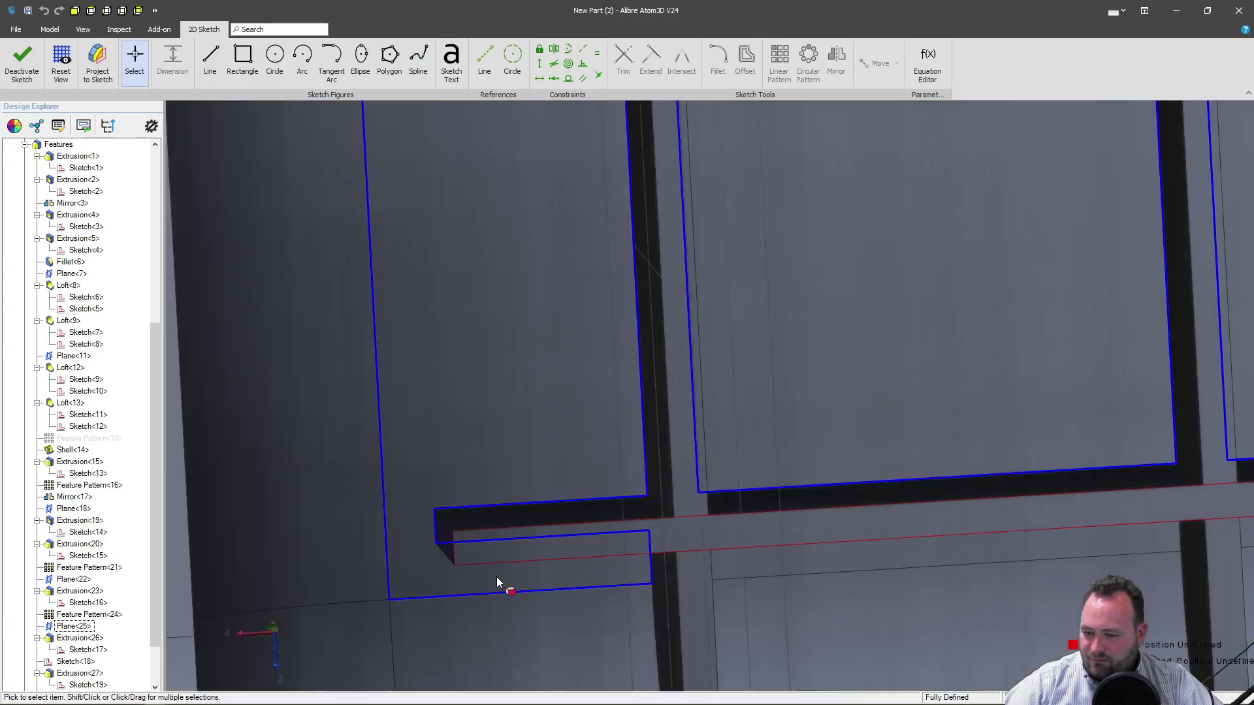
{"action": "scroll", "coordinate": [356, 421], "scroll_direction": "down", "scroll_amount": 3}
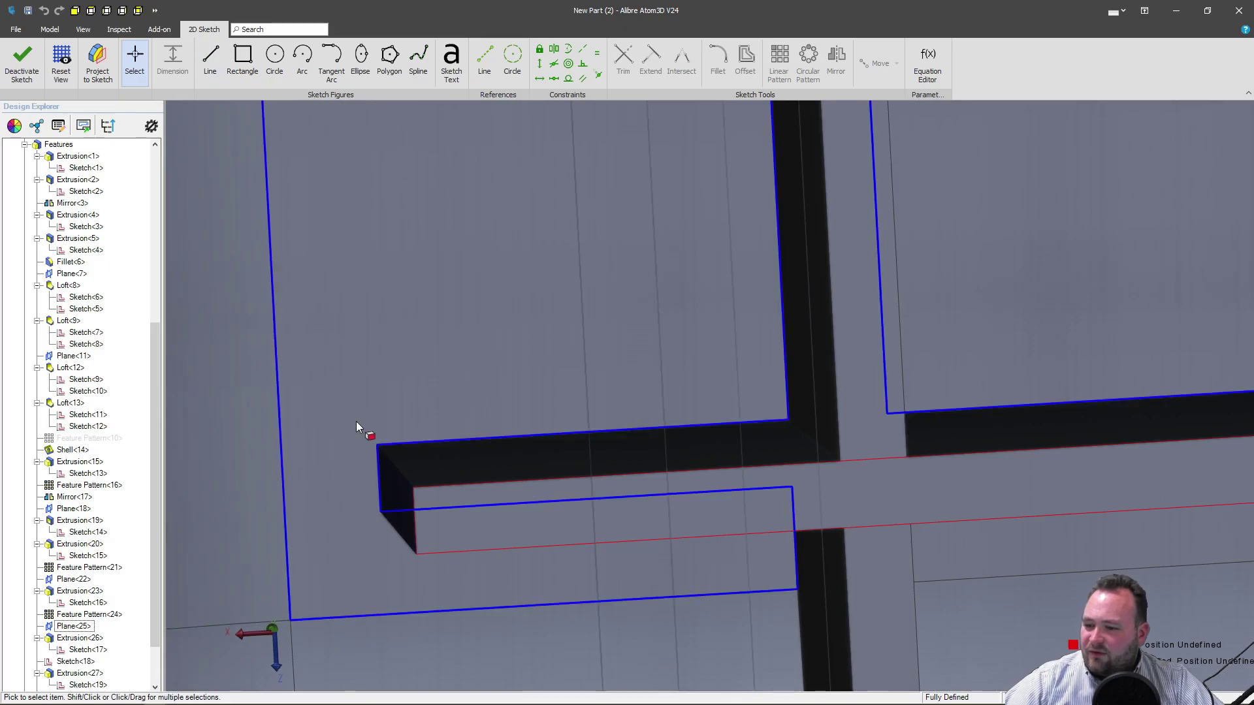
{"action": "scroll", "coordinate": [396, 514], "scroll_direction": "up", "scroll_amount": 4}
{"action": "middle_click_drag", "start_coordinate": [390, 520], "coordinate": [356, 503]}
{"action": "scroll", "coordinate": [356, 503], "scroll_direction": "down", "scroll_amount": 5}
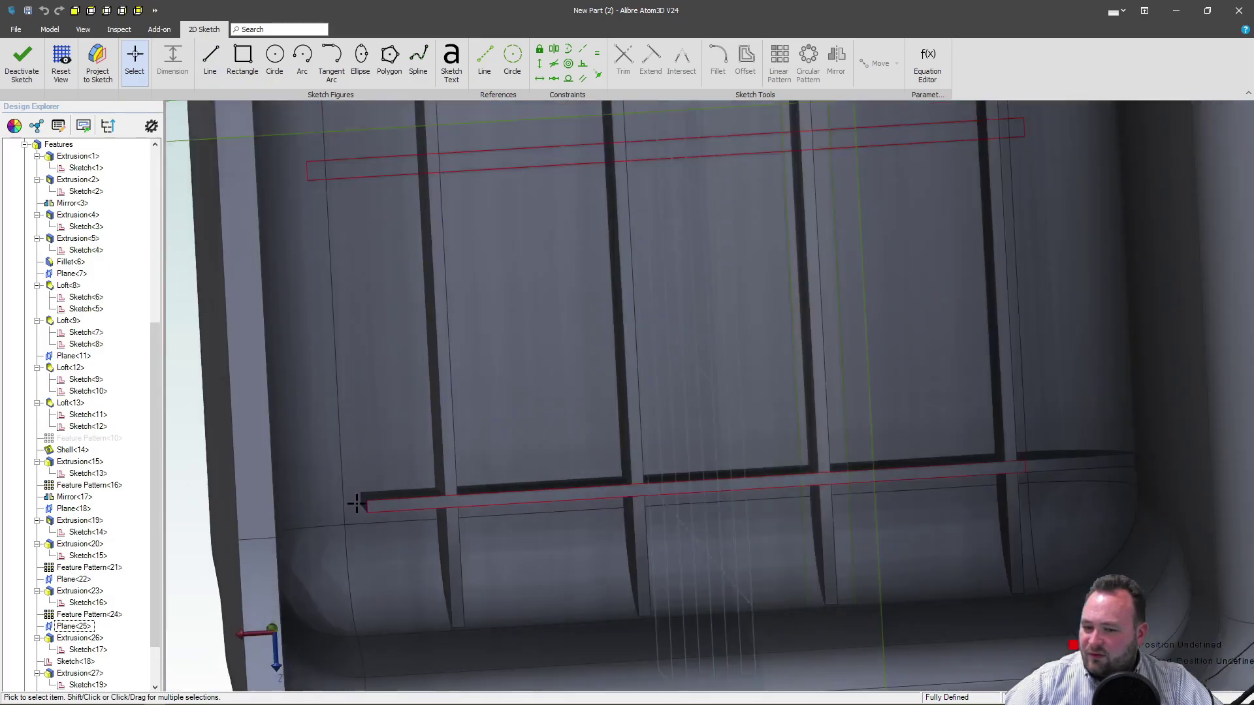
{"action": "scroll", "coordinate": [352, 504], "scroll_direction": "up", "scroll_amount": 4}
{"action": "scroll", "coordinate": [357, 498], "scroll_direction": "down", "scroll_amount": 4}
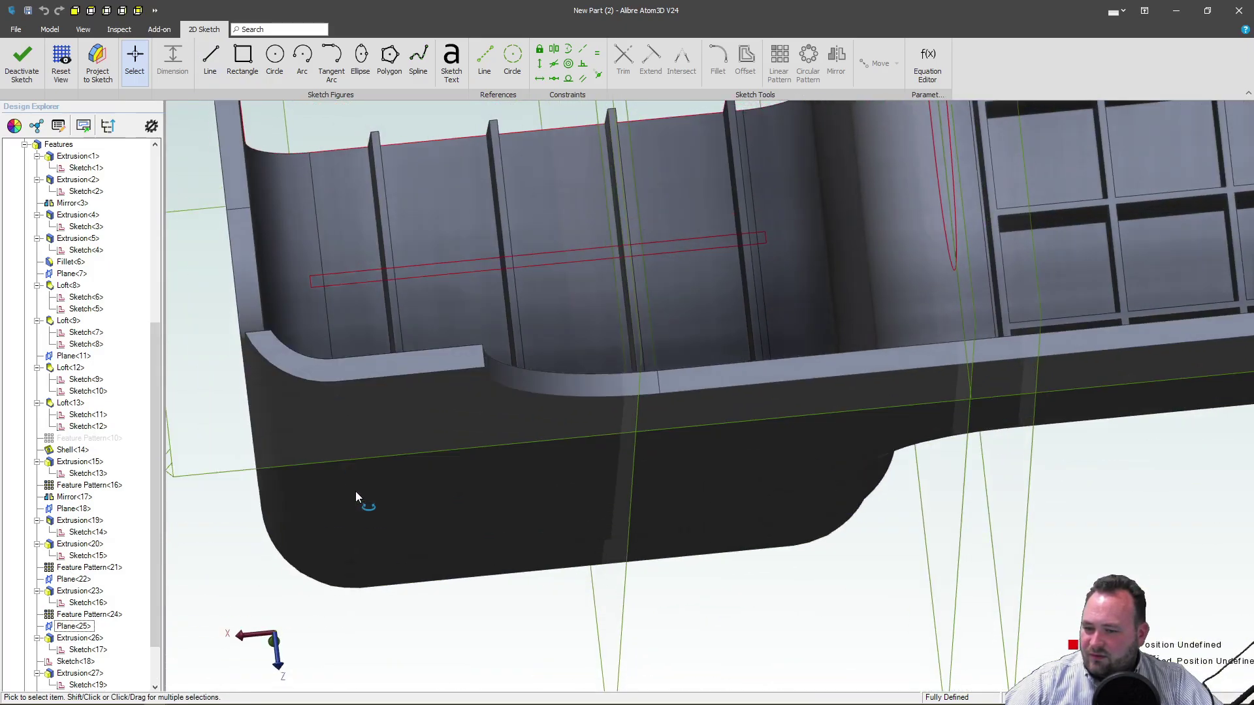
{"action": "scroll", "coordinate": [662, 463], "scroll_direction": "down", "scroll_amount": 5}
{"action": "middle_click_drag", "start_coordinate": [662, 462], "coordinate": [636, 440]}
{"action": "scroll", "coordinate": [588, 454], "scroll_direction": "down", "scroll_amount": 5}
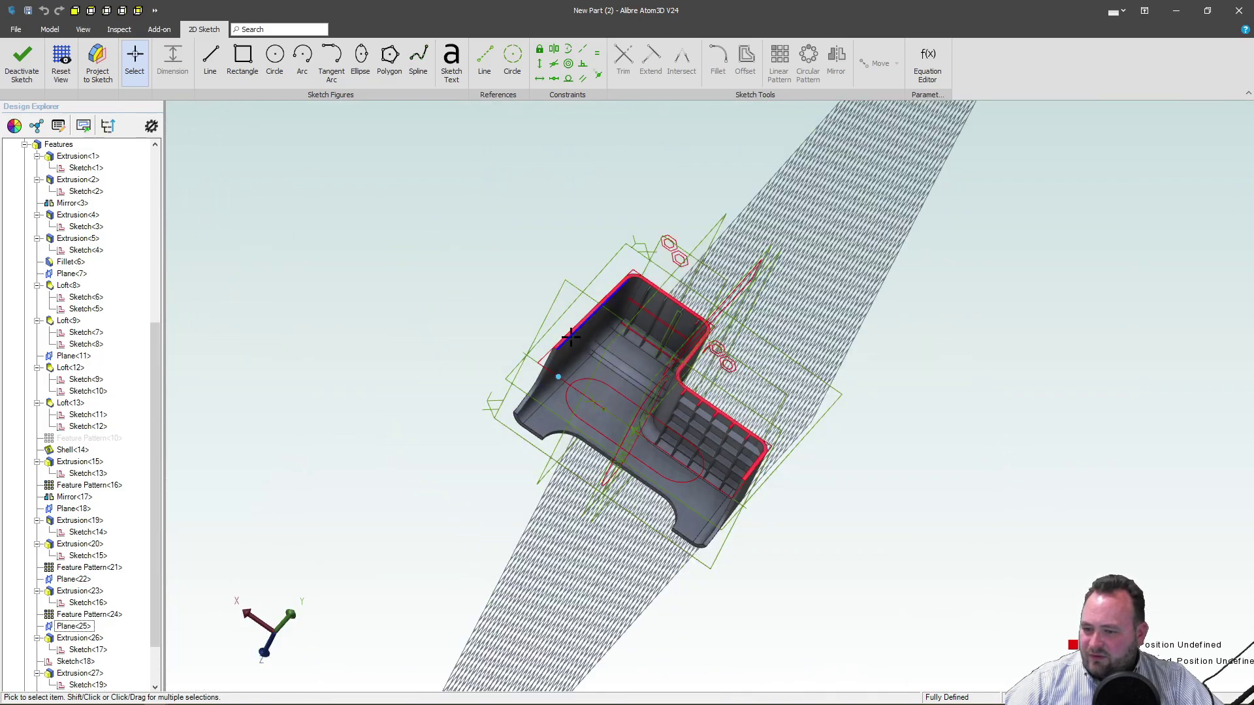
{"action": "middle_click_drag", "start_coordinate": [540, 464], "coordinate": [579, 411]}
{"action": "scroll", "coordinate": [588, 340], "scroll_direction": "up", "scroll_amount": 6}
{"action": "scroll", "coordinate": [608, 292], "scroll_direction": "up", "scroll_amount": 4}
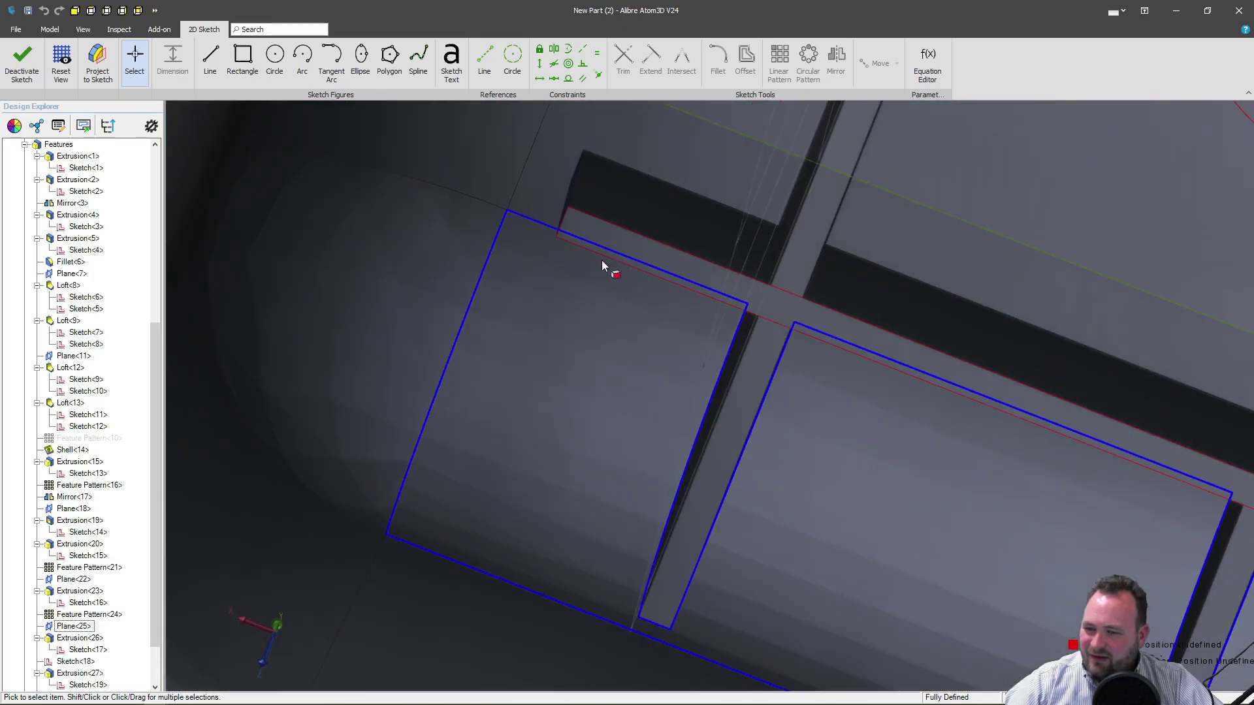
{"action": "mouse_move", "coordinate": [580, 238]}
{"action": "middle_mouse_down"}
{"action": "mouse_move", "coordinate": [601, 239]}
{"action": "mouse_move", "coordinate": [596, 223]}
{"action": "mouse_move", "coordinate": [559, 218]}
{"action": "middle_mouse_up"}
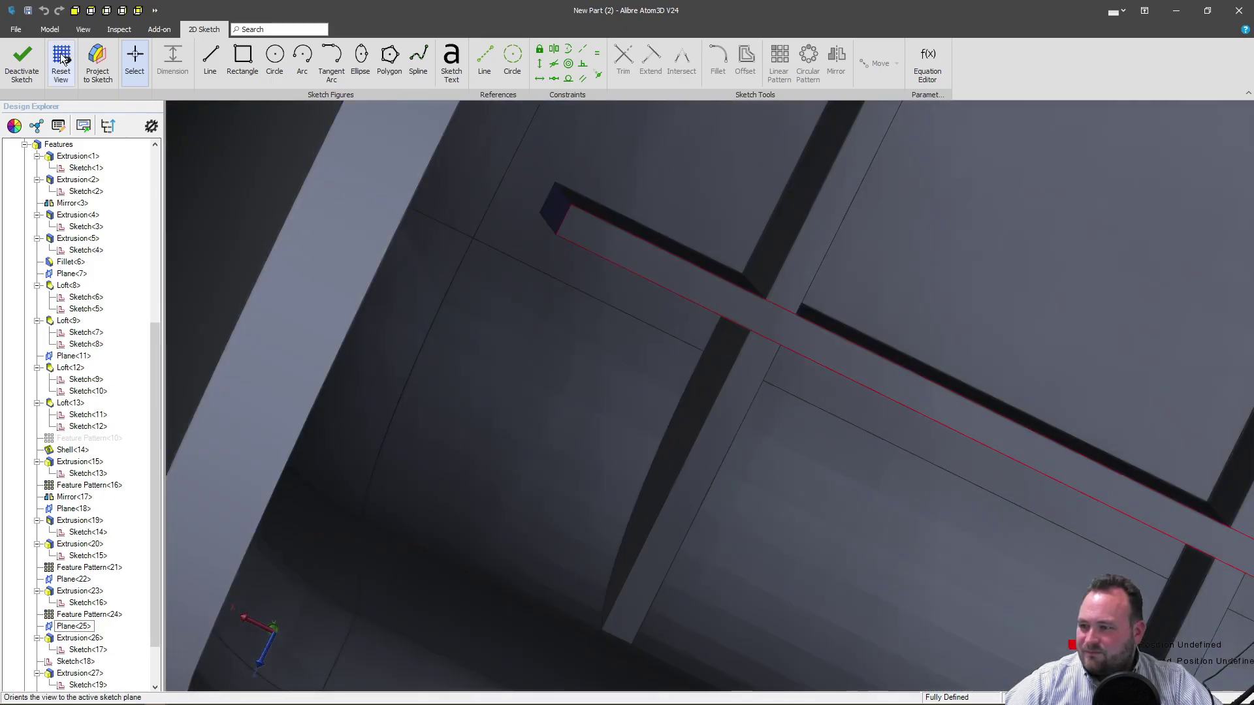
Project Sketch<19> onto the open sketch with its figure type kept and association to the source entity maintained.
{"action": "left_click", "coordinate": [97, 62]}
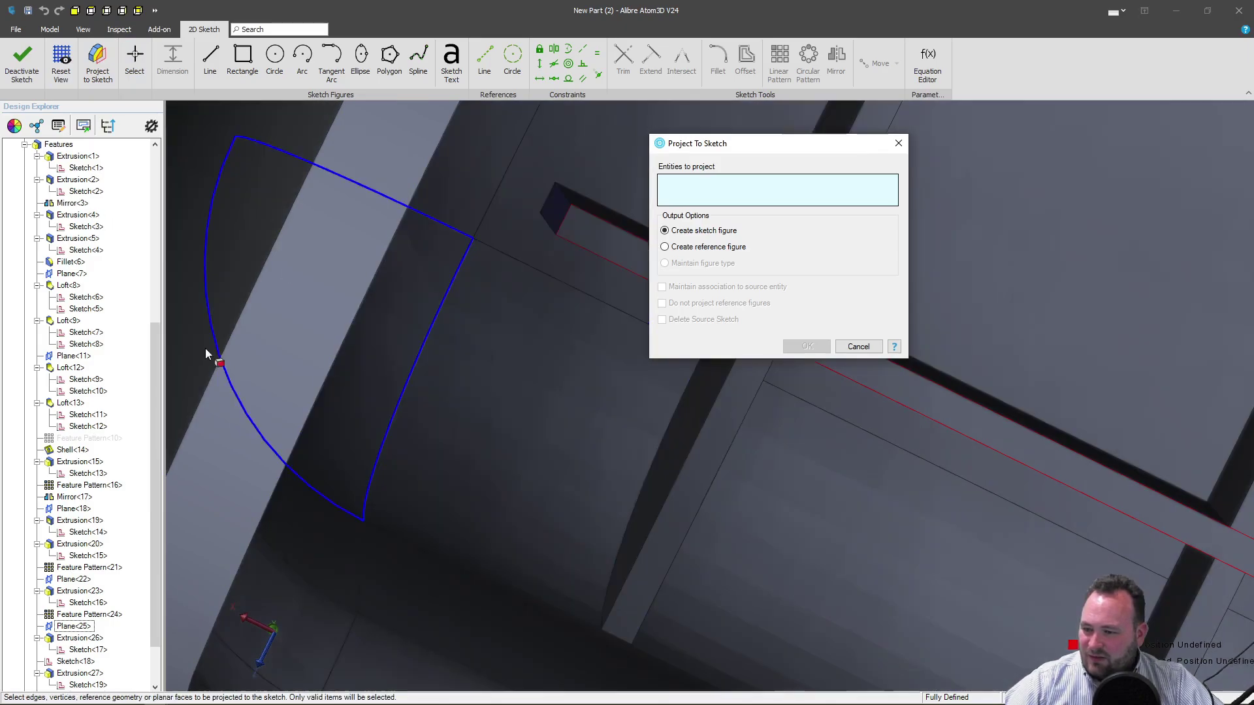
{"action": "scroll", "coordinate": [83, 639], "scroll_direction": "down", "scroll_amount": 2}
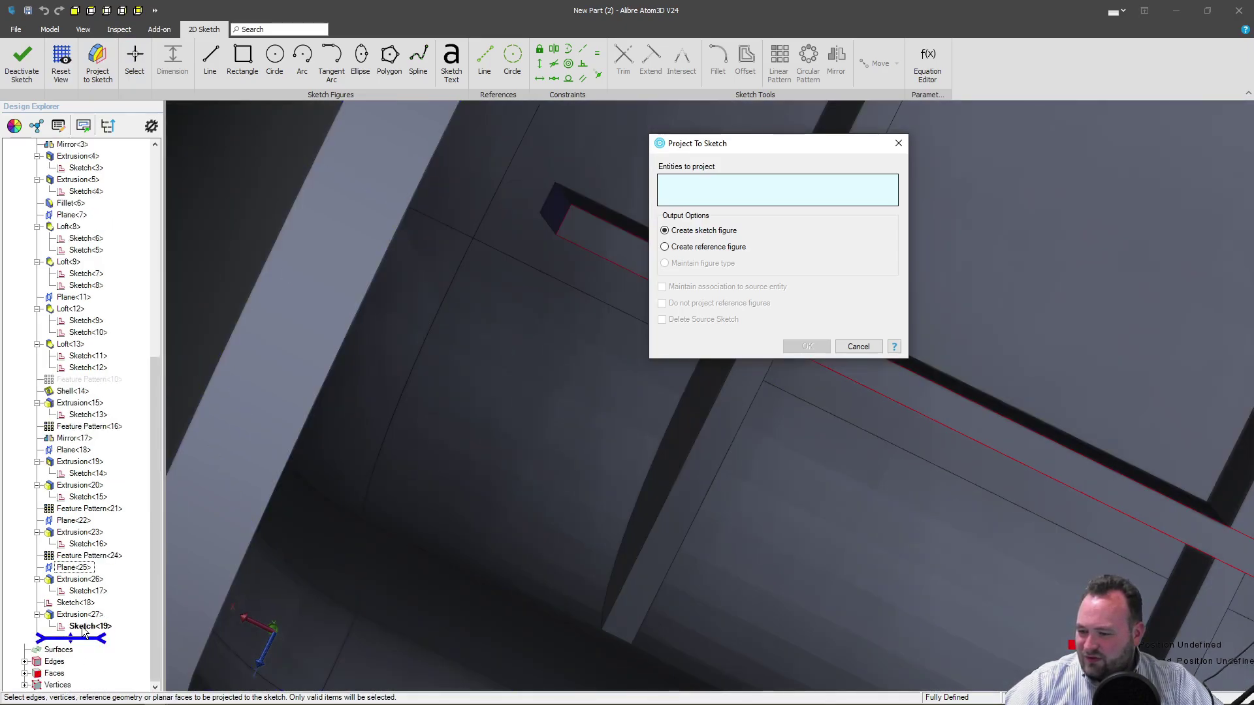
{"action": "left_click", "coordinate": [83, 628]}
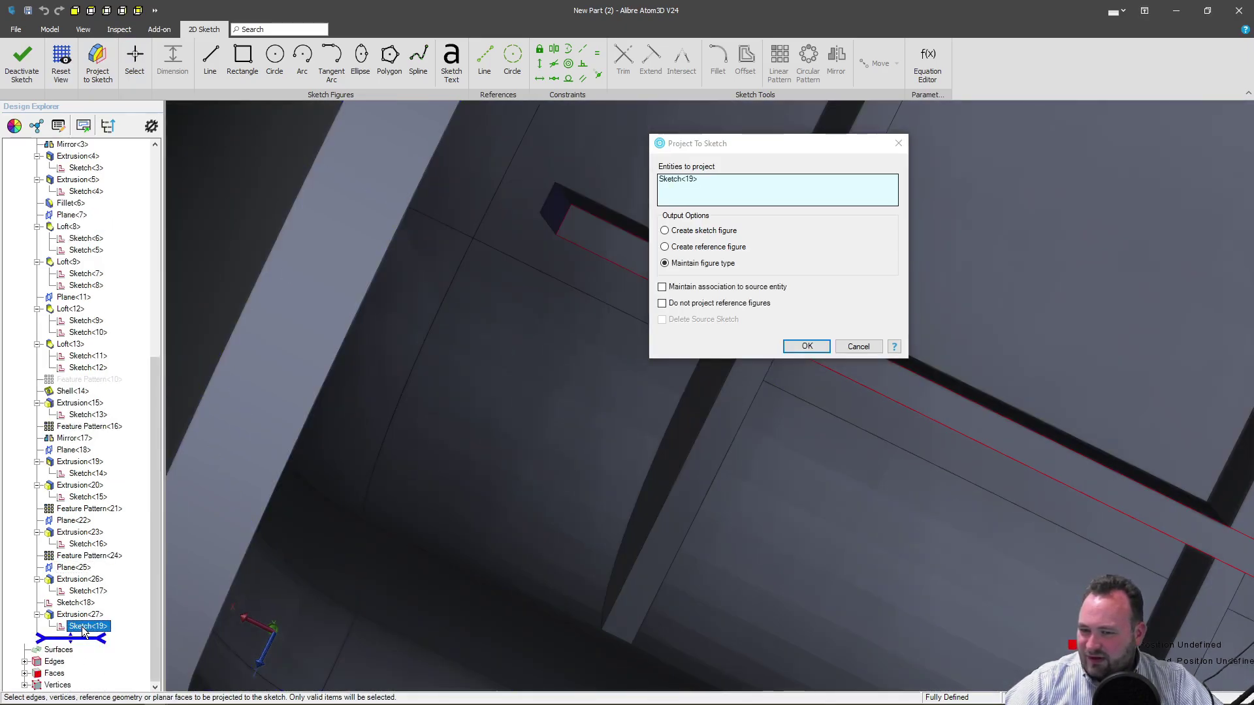
{"action": "left_click", "coordinate": [662, 287]}
{"action": "left_click", "coordinate": [801, 346]}
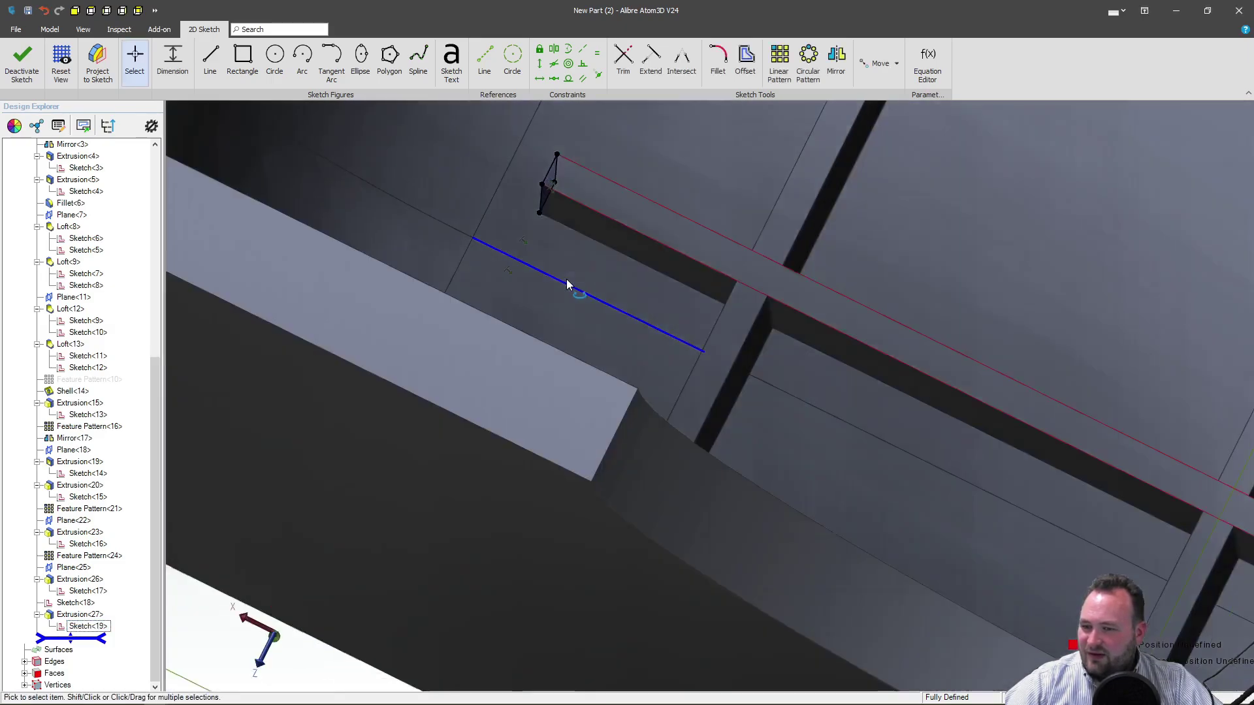
Leave the sketch and extrude the projected rectangle outward to the wall as a boss with the To Next type.
{"action": "mouse_move", "coordinate": [566, 280]}
{"action": "middle_mouse_down"}
{"action": "mouse_move", "coordinate": [542, 255]}
{"action": "mouse_move", "coordinate": [491, 270]}
{"action": "mouse_move", "coordinate": [485, 302]}
{"action": "mouse_move", "coordinate": [503, 290]}
{"action": "mouse_move", "coordinate": [520, 315]}
{"action": "mouse_move", "coordinate": [639, 243]}
{"action": "middle_mouse_up"}
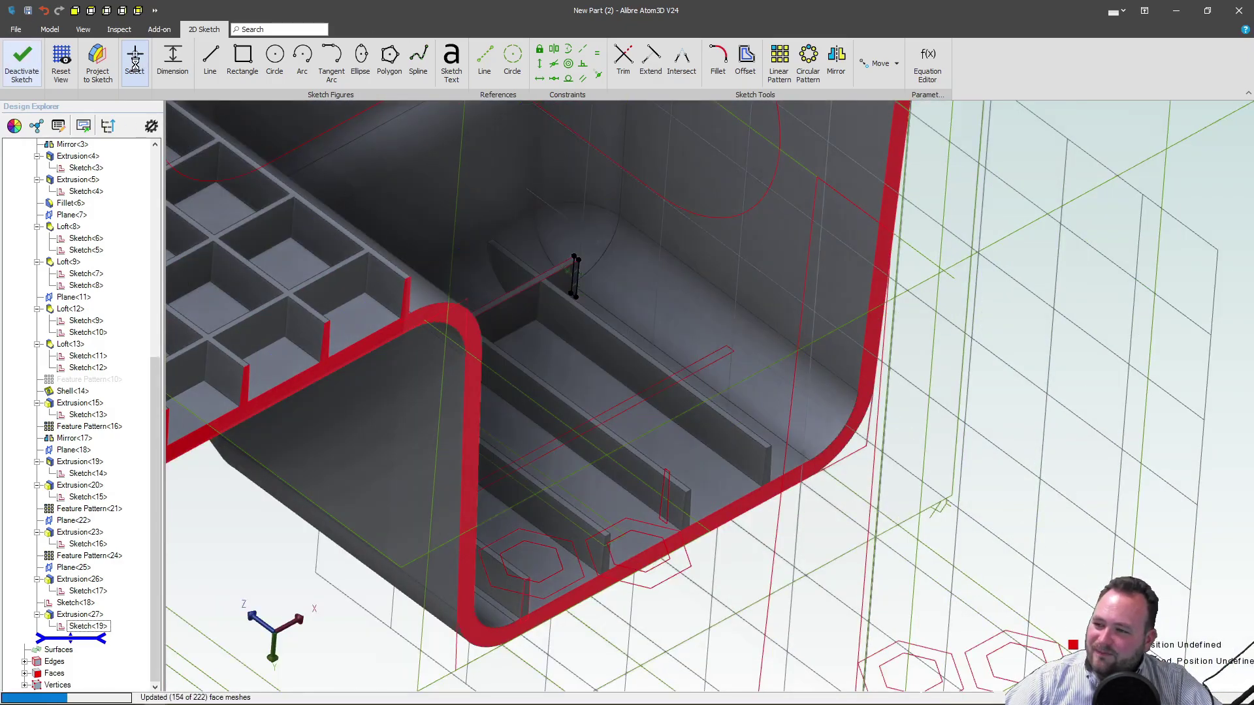
{"action": "left_click", "coordinate": [57, 64]}
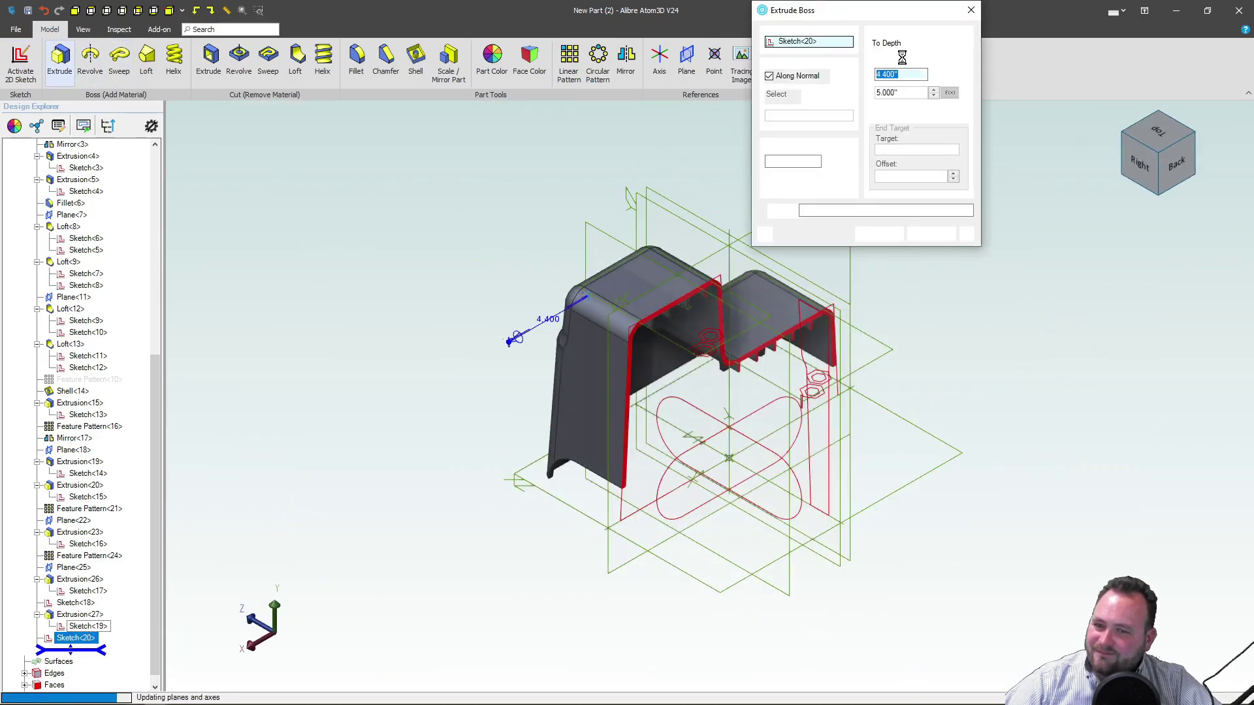
{"action": "left_click", "coordinate": [917, 43]}
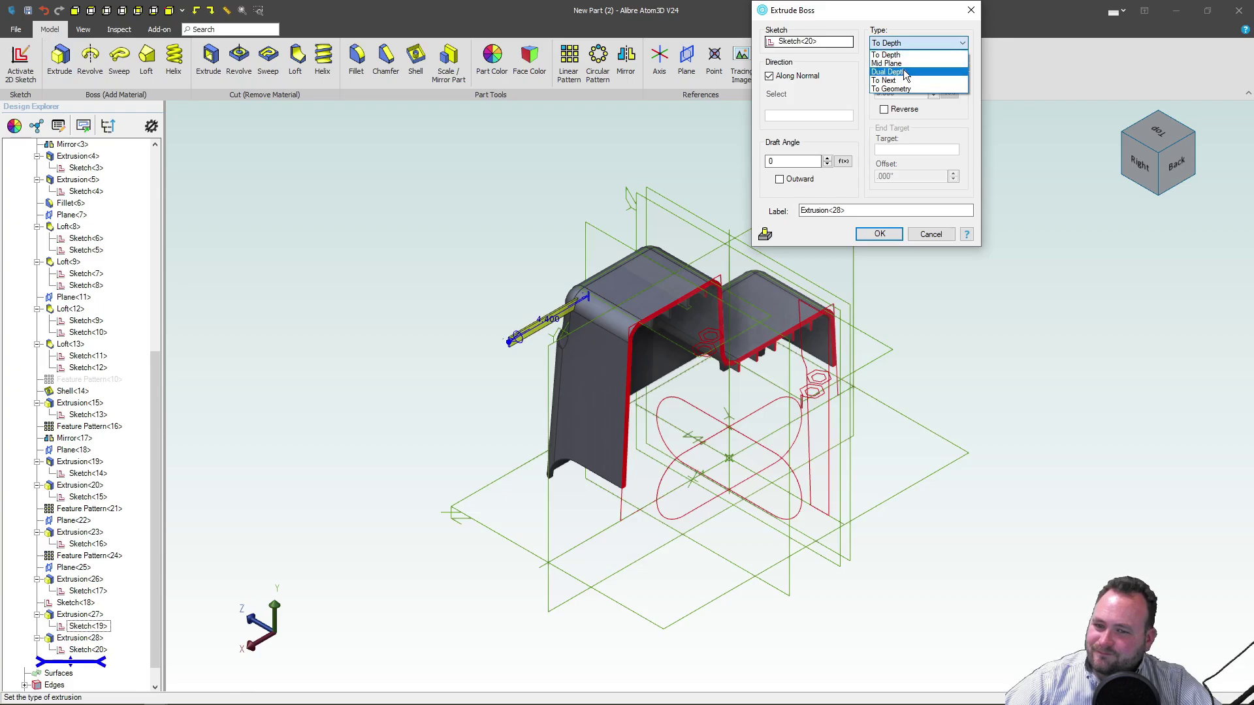
{"action": "left_click", "coordinate": [908, 64]}
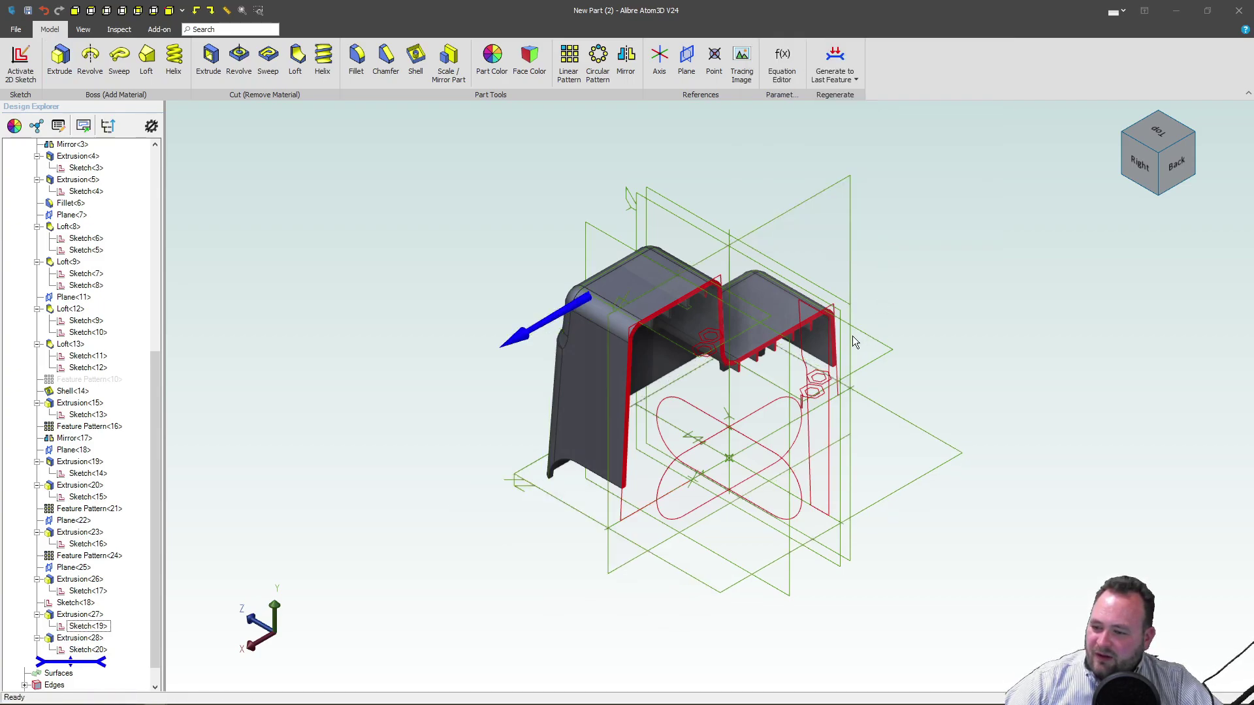
{"action": "middle_click_drag", "start_coordinate": [847, 336], "coordinate": [834, 284]}
{"action": "scroll", "coordinate": [787, 463], "scroll_direction": "up", "scroll_amount": 6}
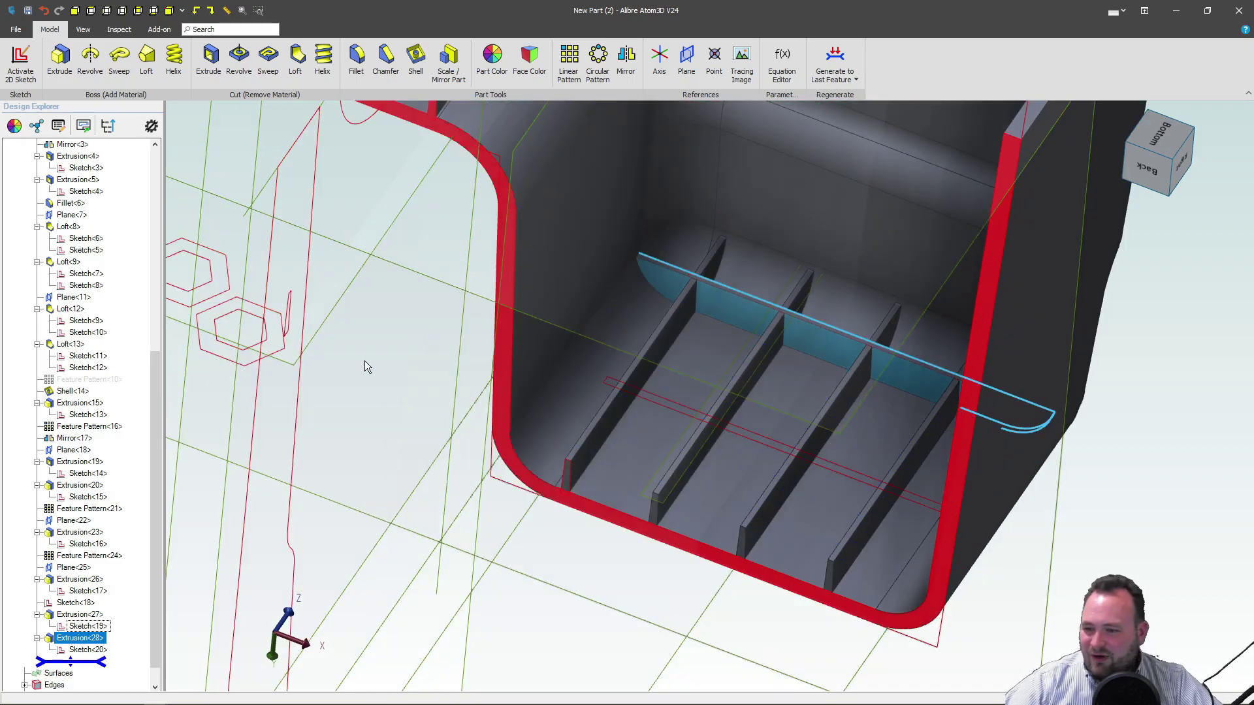
{"action": "left_click", "coordinate": [384, 346]}
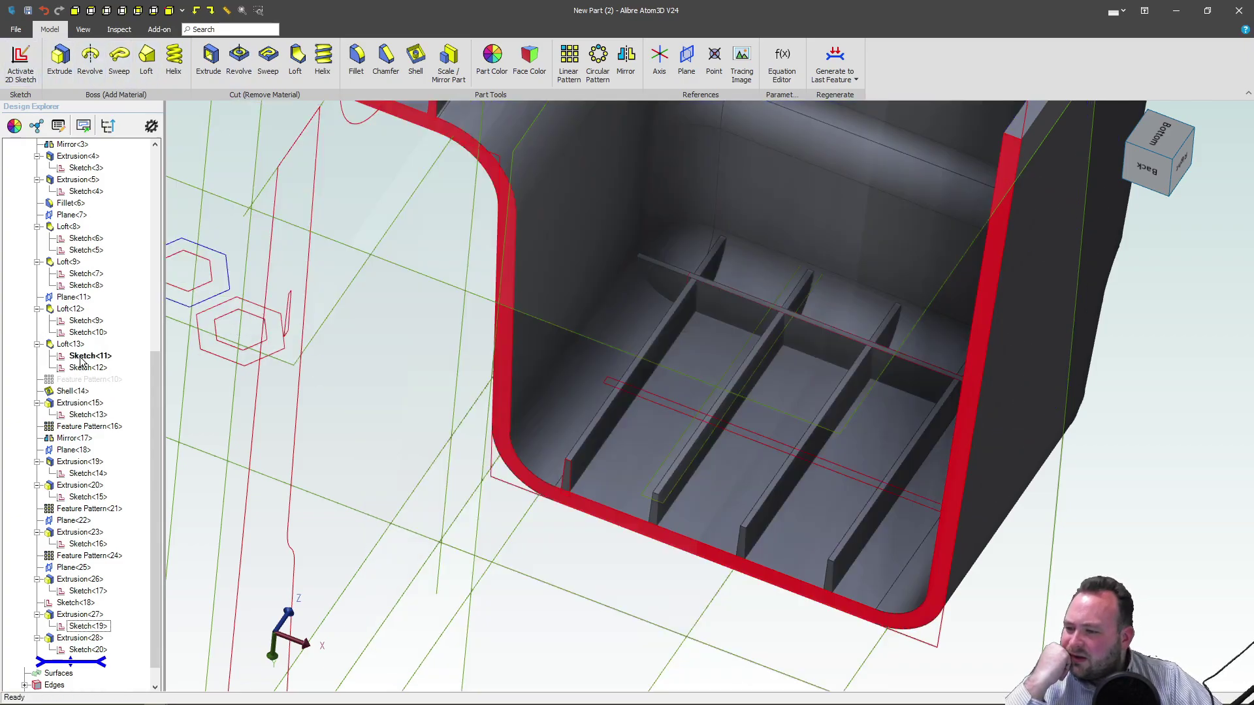
Unsuppress Feature Pattern<10> to restore the hexagon pattern on the stool's steps.
{"action": "right_click", "coordinate": [83, 385]}
{"action": "key", "text": "Escape"}
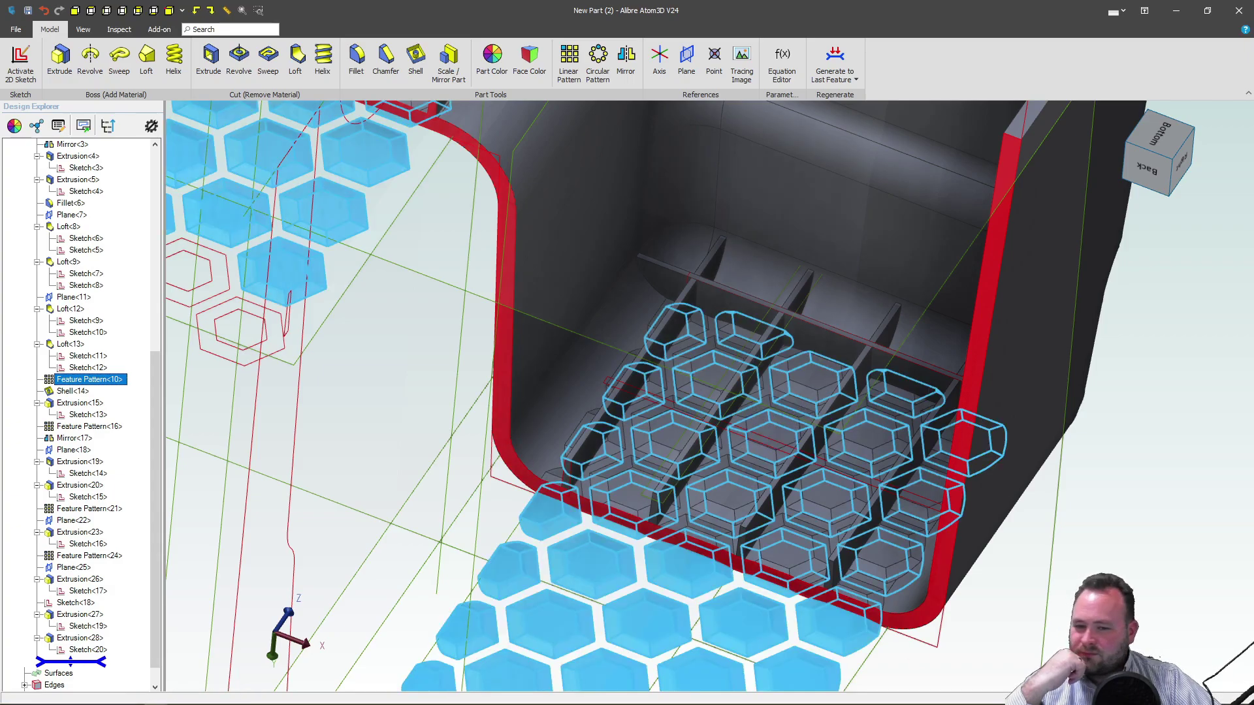
{"action": "scroll", "coordinate": [744, 338], "scroll_direction": "up", "scroll_amount": 4}
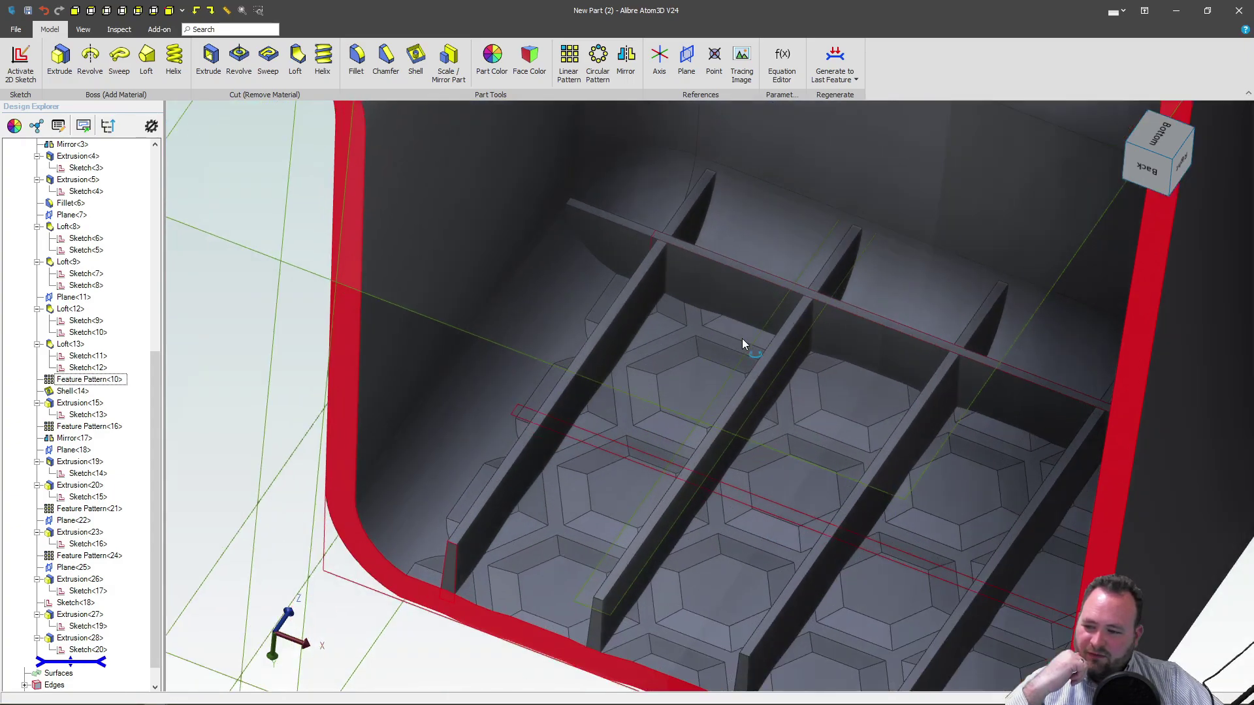
{"action": "mouse_move", "coordinate": [742, 338]}
{"action": "middle_mouse_down"}
{"action": "mouse_move", "coordinate": [736, 370]}
{"action": "mouse_move", "coordinate": [750, 323]}
{"action": "mouse_move", "coordinate": [734, 330]}
{"action": "middle_mouse_up"}
{"action": "left_click", "coordinate": [735, 330]}
{"action": "key", "text": "Escape"}
{"action": "scroll", "coordinate": [659, 201], "scroll_direction": "down", "scroll_amount": 4}
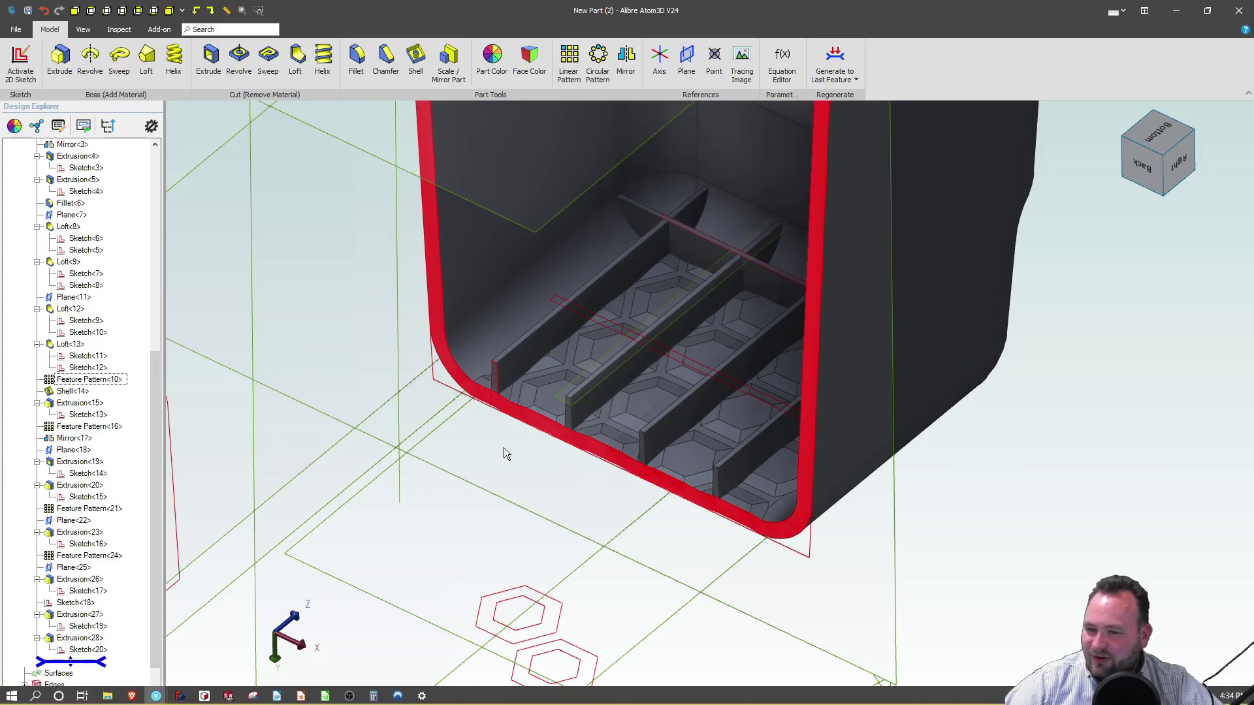
{"action": "middle_click_drag", "start_coordinate": [503, 492], "coordinate": [518, 288]}
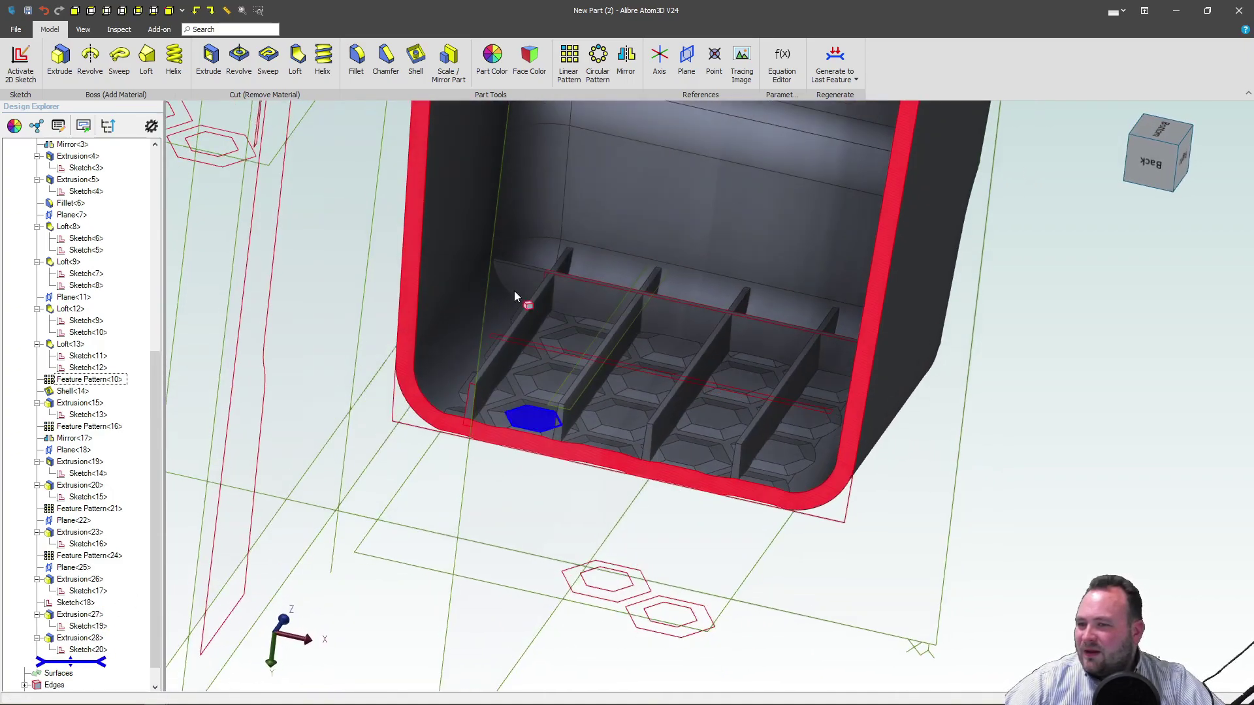
Set up a linear pattern of the cross rib Extrusion<26> along the straight edge parallel to the long ribs, spaced .992".
{"action": "left_click", "coordinate": [568, 62]}
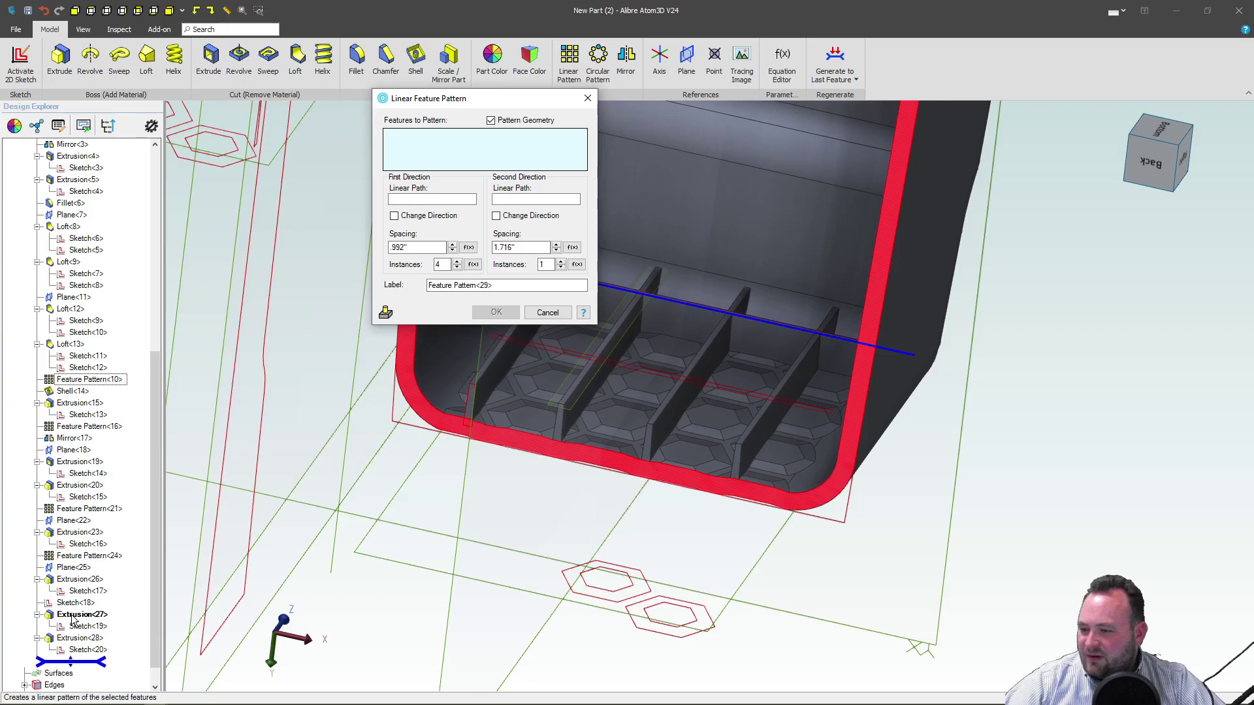
{"action": "left_click", "coordinate": [80, 580]}
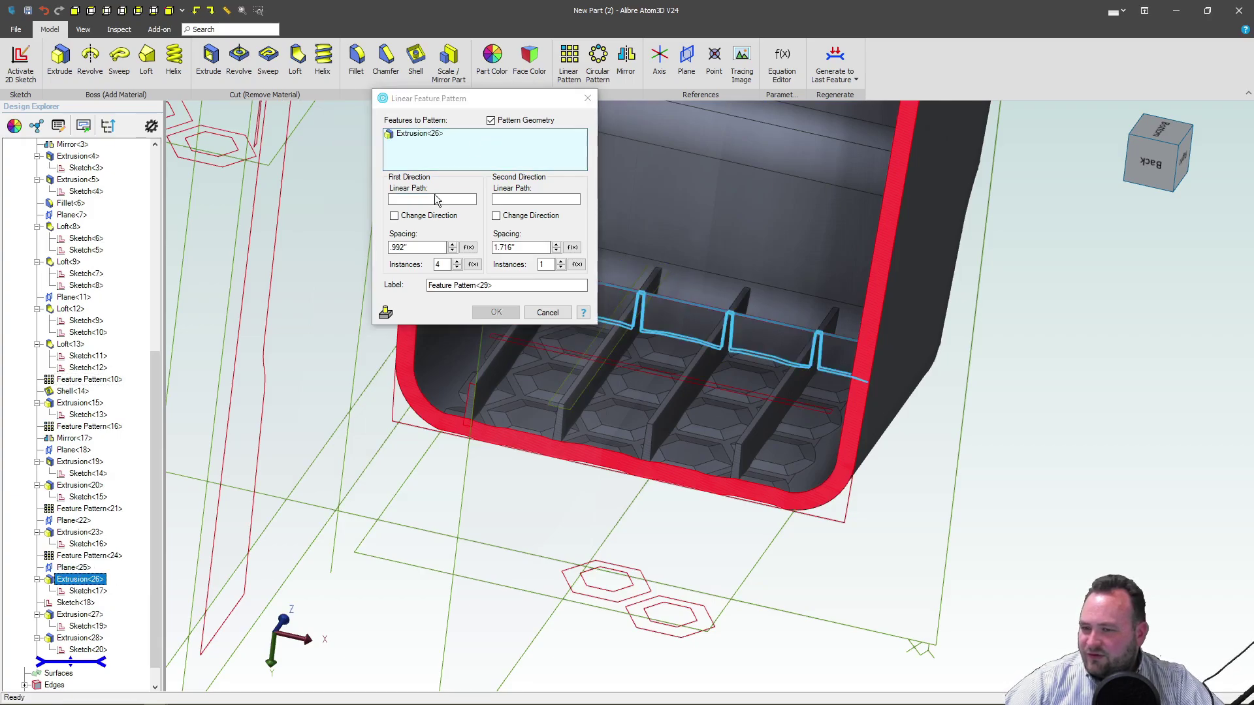
{"action": "left_click", "coordinate": [437, 200]}
{"action": "scroll", "coordinate": [661, 449], "scroll_direction": "down", "scroll_amount": 3}
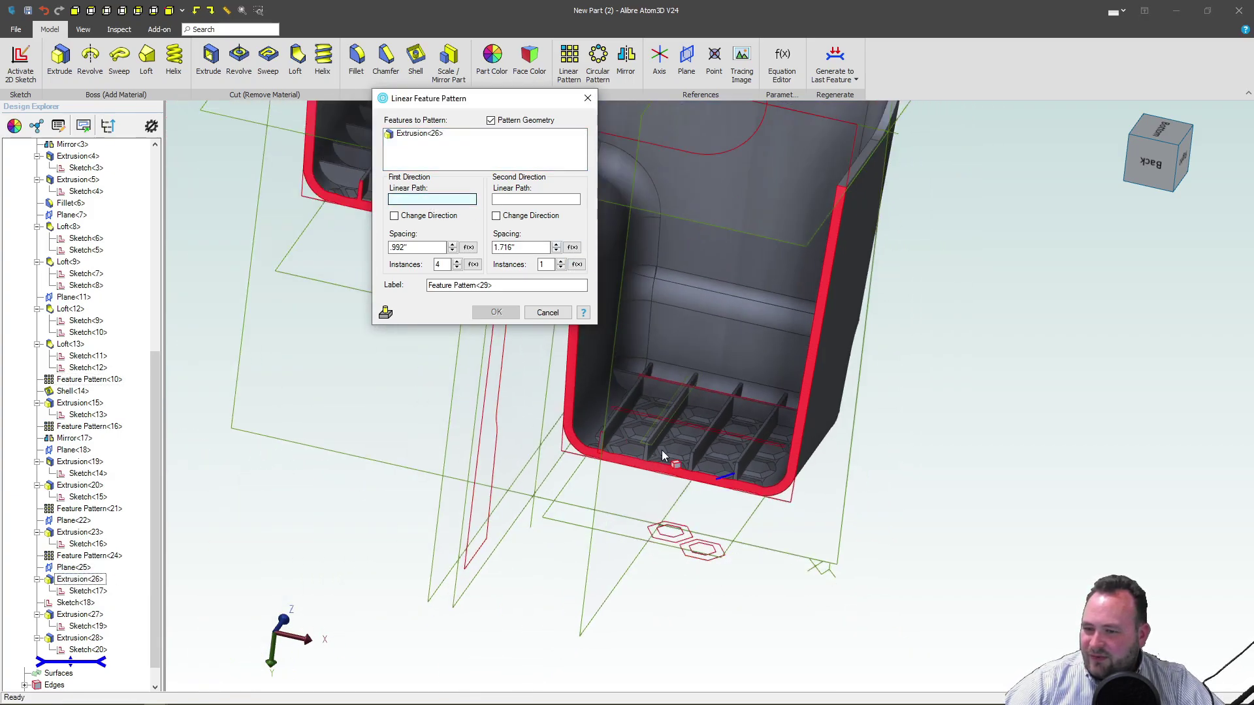
{"action": "scroll", "coordinate": [612, 404], "scroll_direction": "up", "scroll_amount": 4}
{"action": "left_click", "coordinate": [601, 394]}
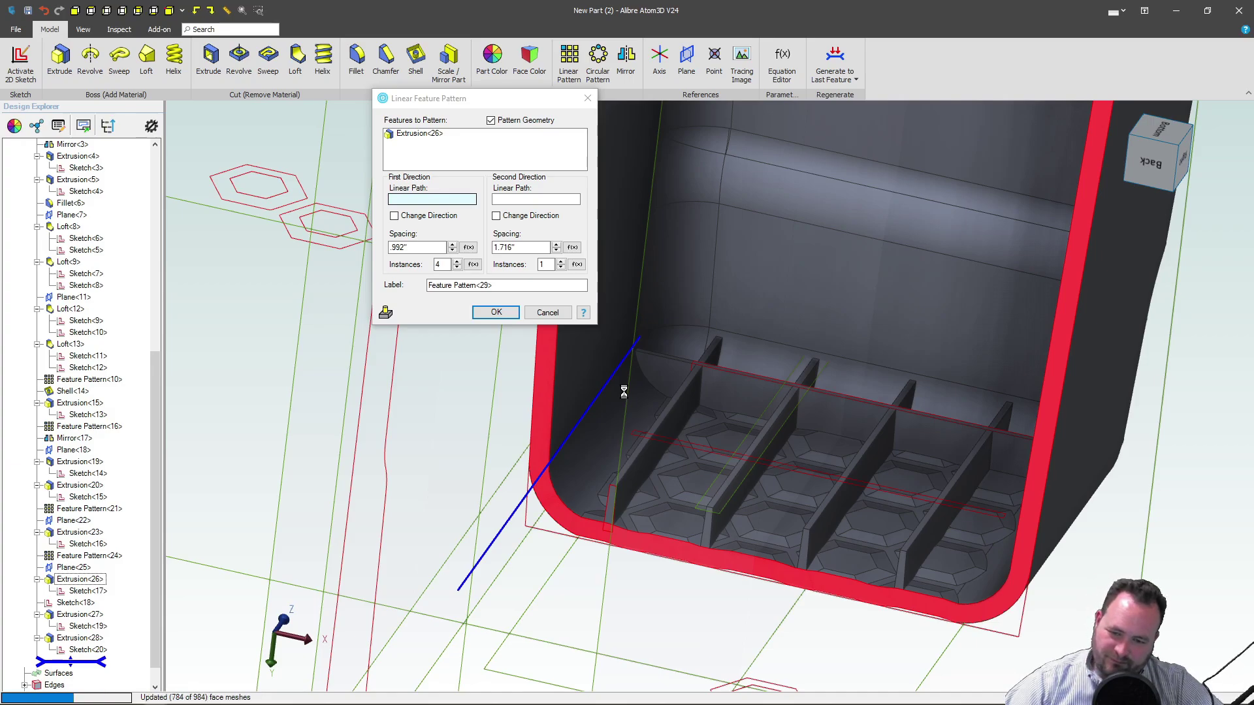
{"action": "left_click", "coordinate": [624, 391]}
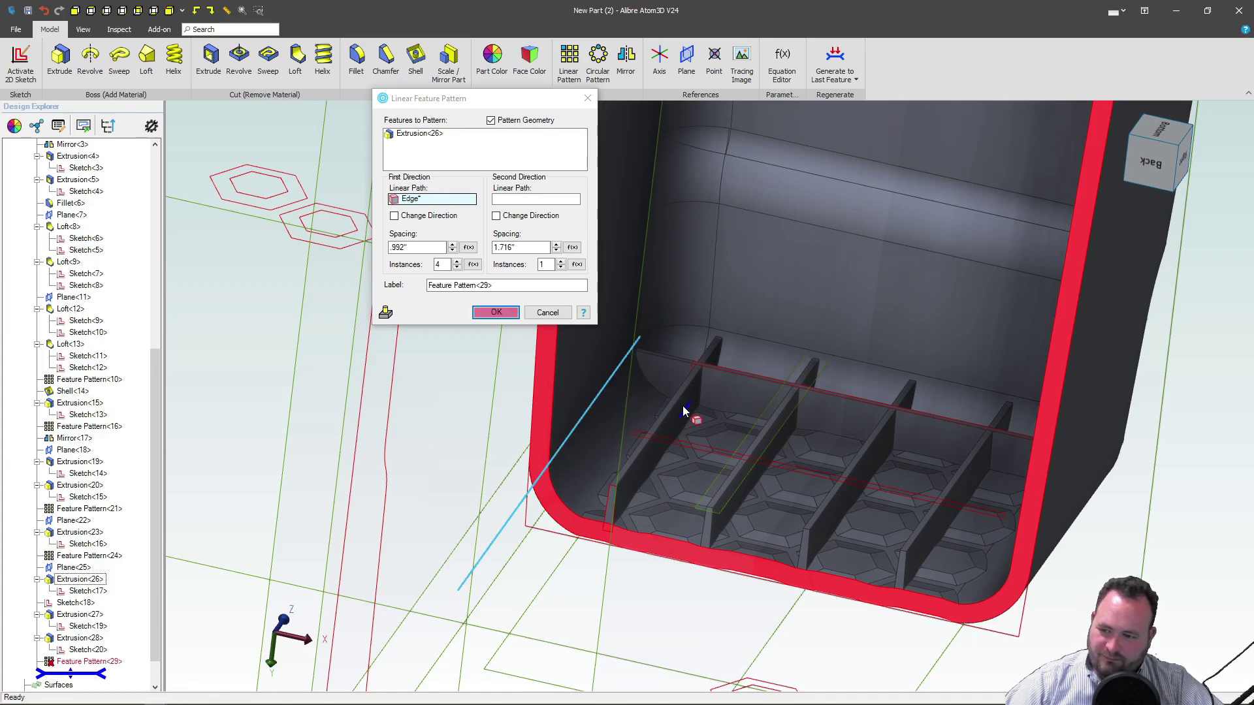
Reverse the first direction of the linear pattern so the cross rib copies run across the existing ribs.
{"action": "scroll", "coordinate": [837, 363], "scroll_direction": "down", "scroll_amount": 2}
{"action": "scroll", "coordinate": [837, 363], "scroll_direction": "up", "scroll_amount": 2}
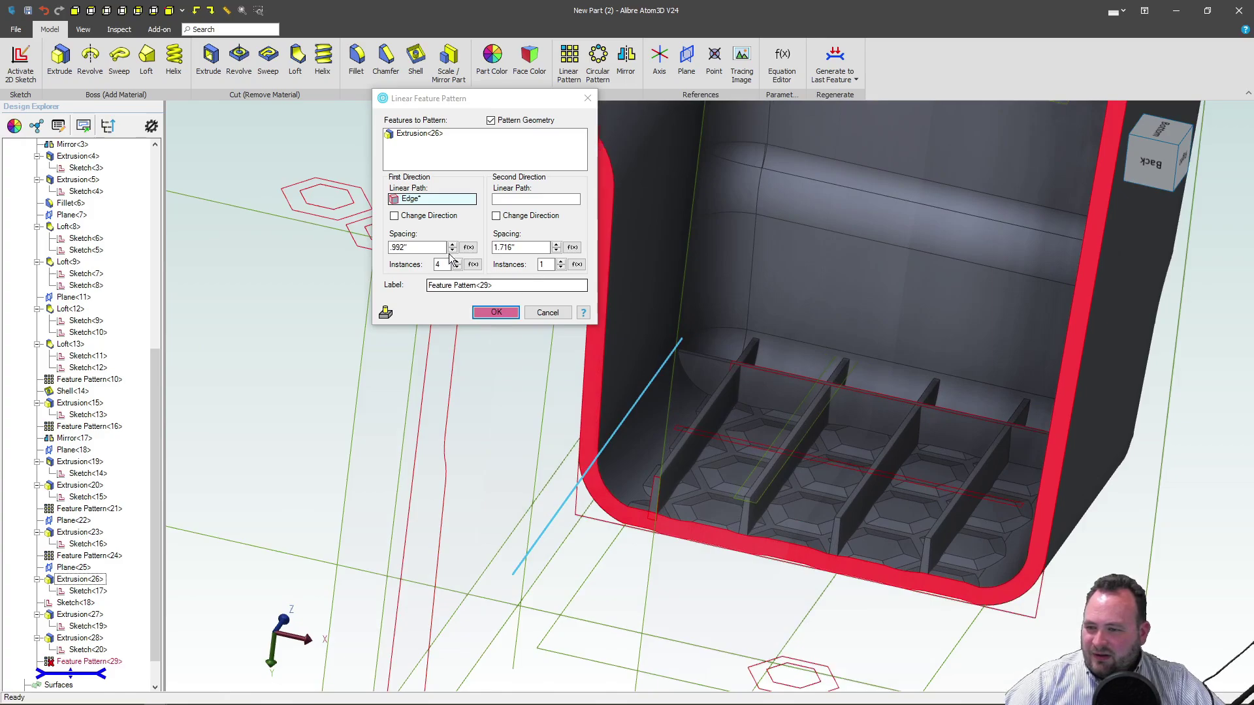
{"action": "left_click", "coordinate": [395, 216]}
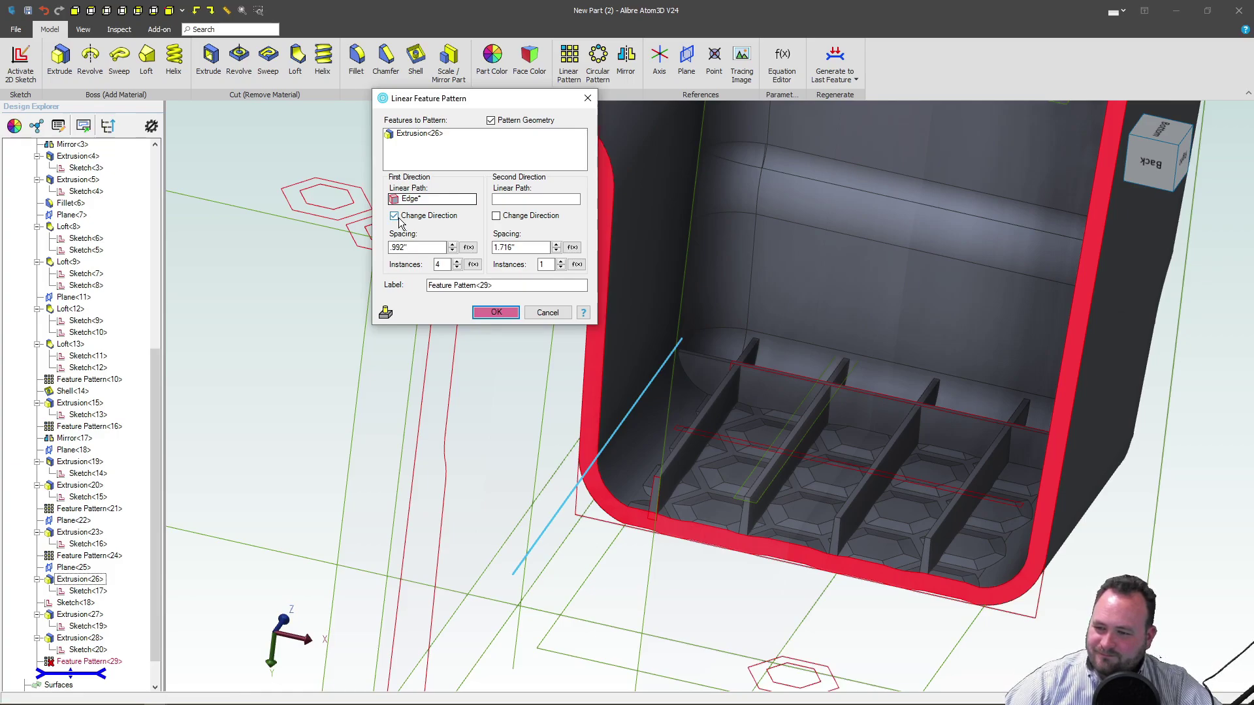
{"action": "left_click", "coordinate": [394, 216]}
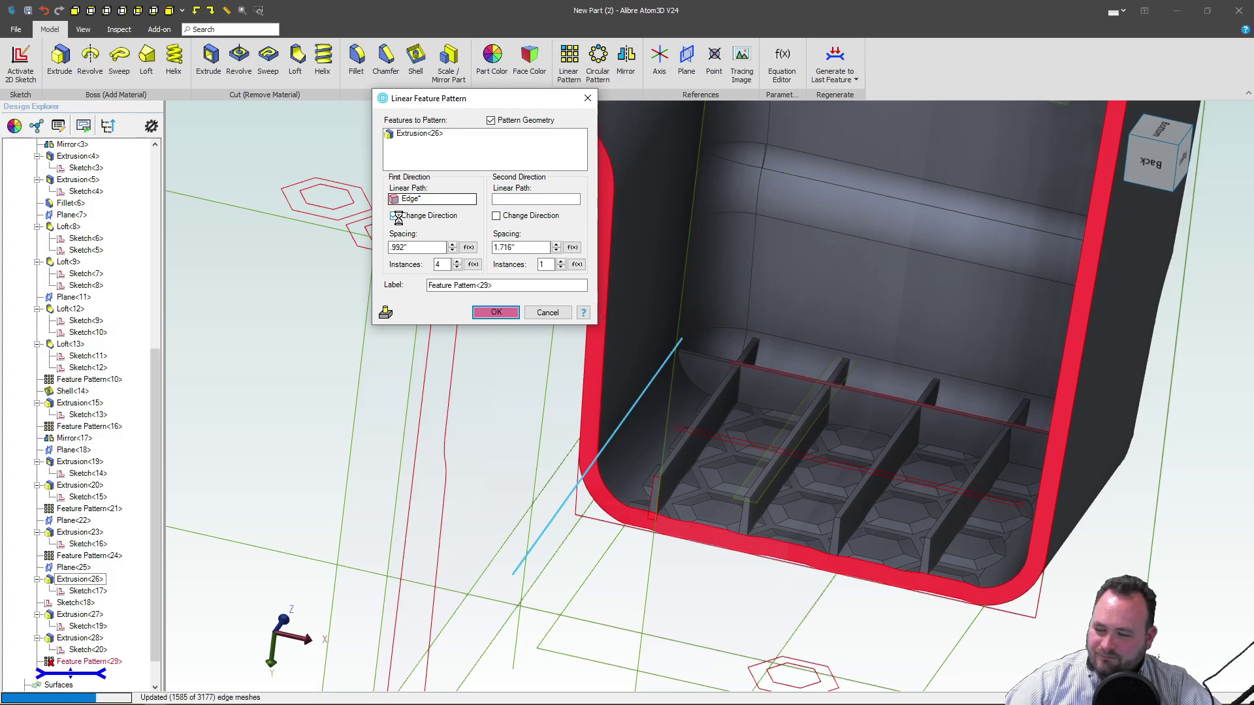
{"action": "scroll", "coordinate": [919, 469], "scroll_direction": "down", "scroll_amount": 3}
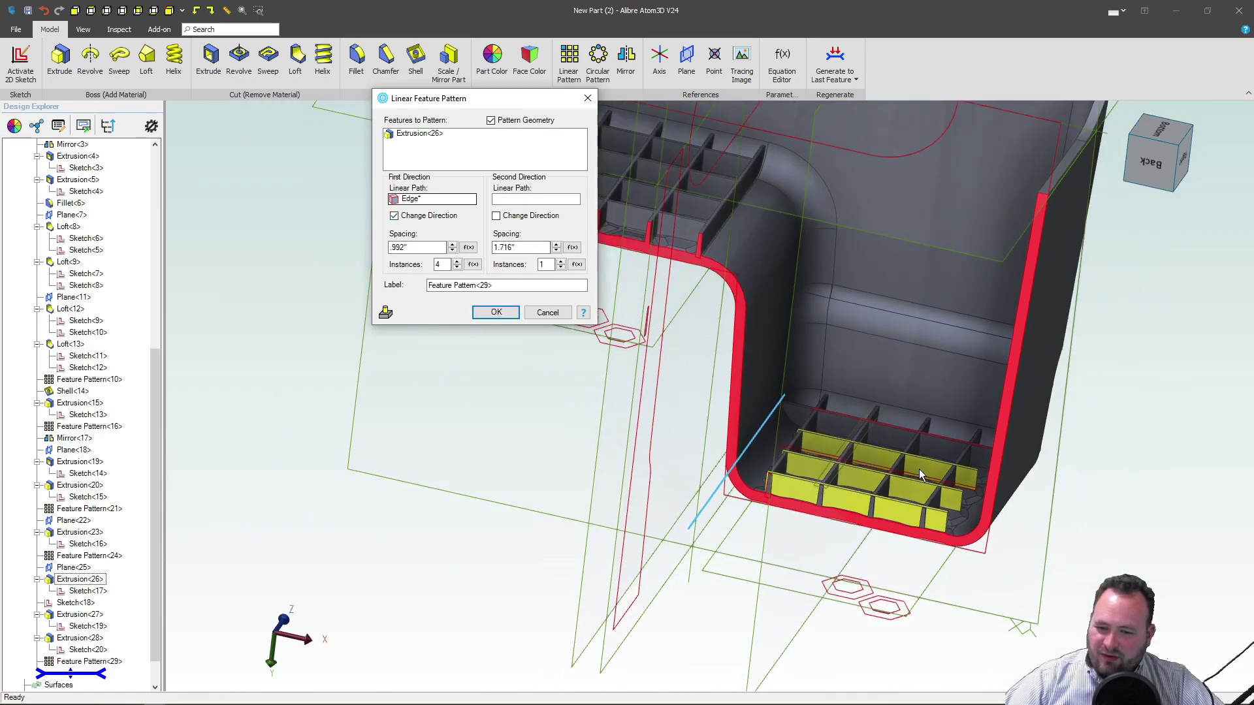
{"action": "middle_click_drag", "start_coordinate": [919, 469], "coordinate": [899, 505]}
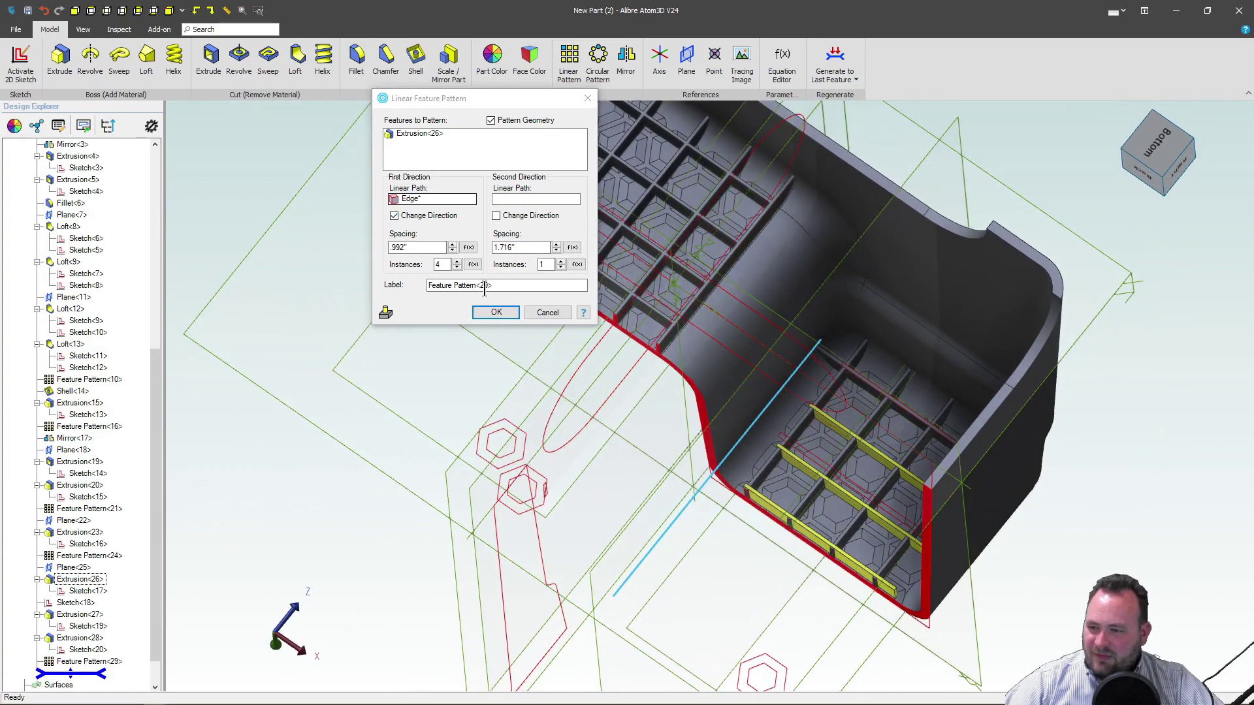
Set the cross rib pattern to 7 instances in the first direction and apply it.
{"action": "double_click", "coordinate": [440, 264]}
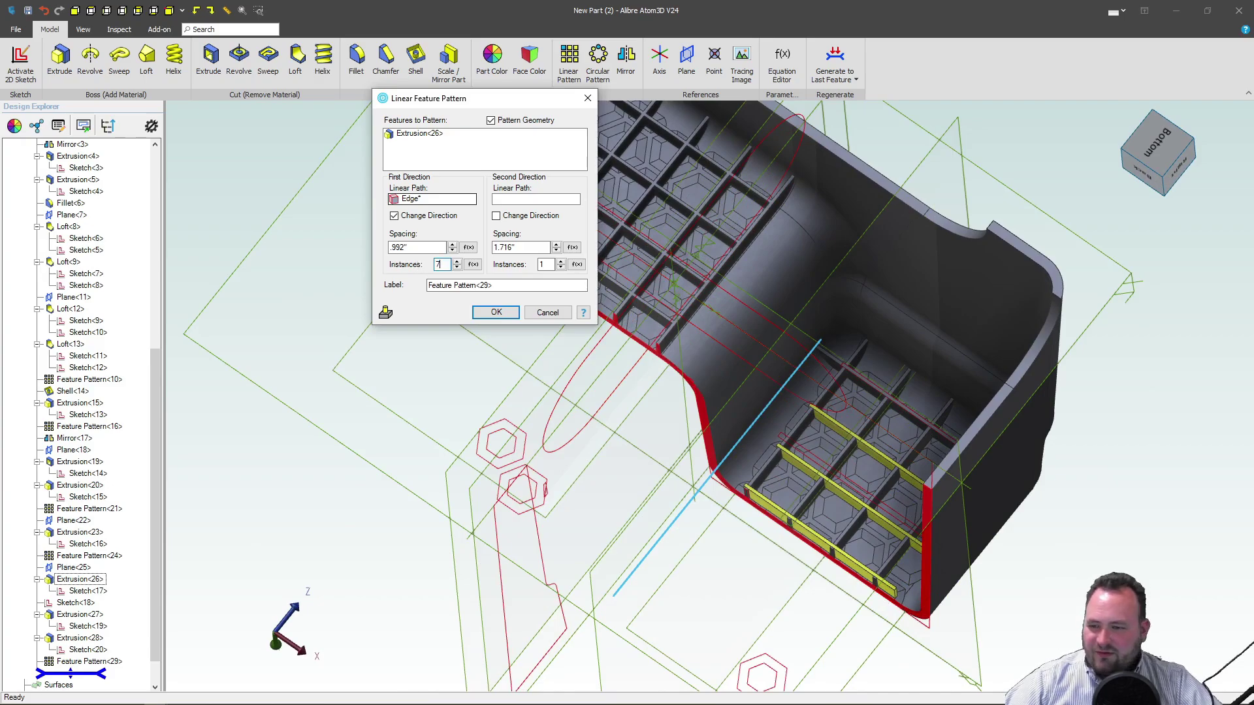
{"action": "type", "text": "7"}
{"action": "left_click", "coordinate": [490, 312]}
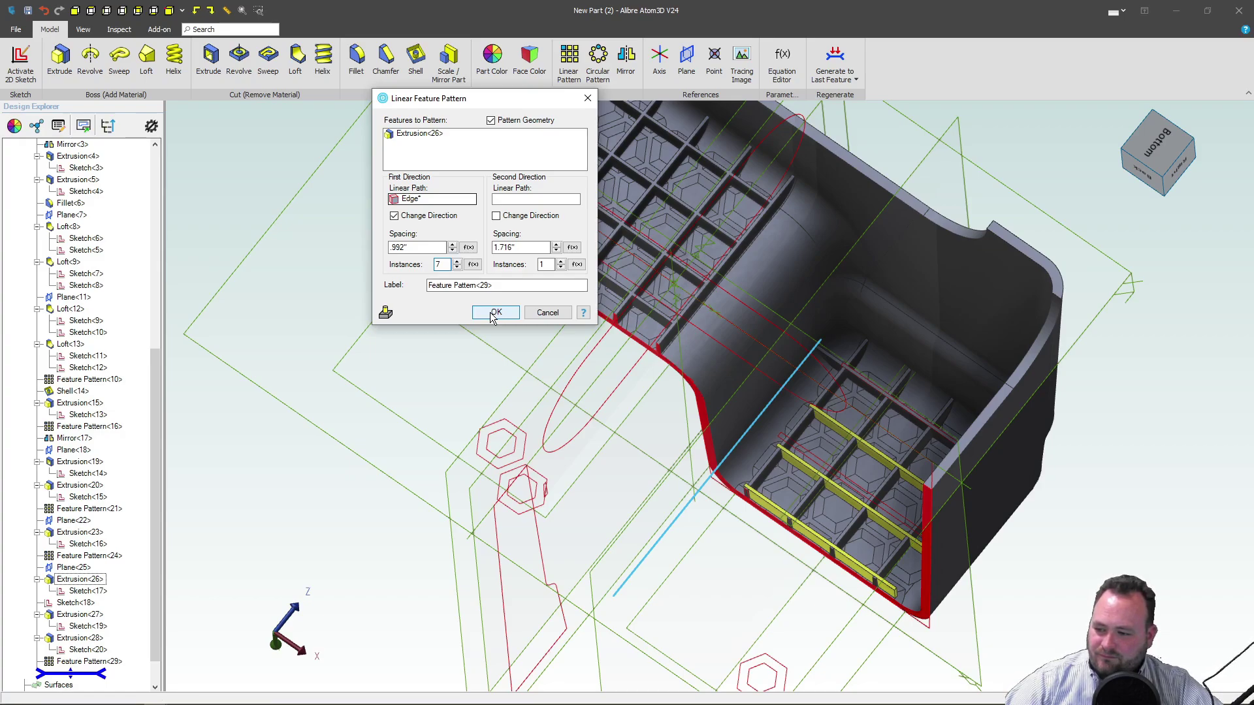
{"action": "left_click", "coordinate": [491, 314]}
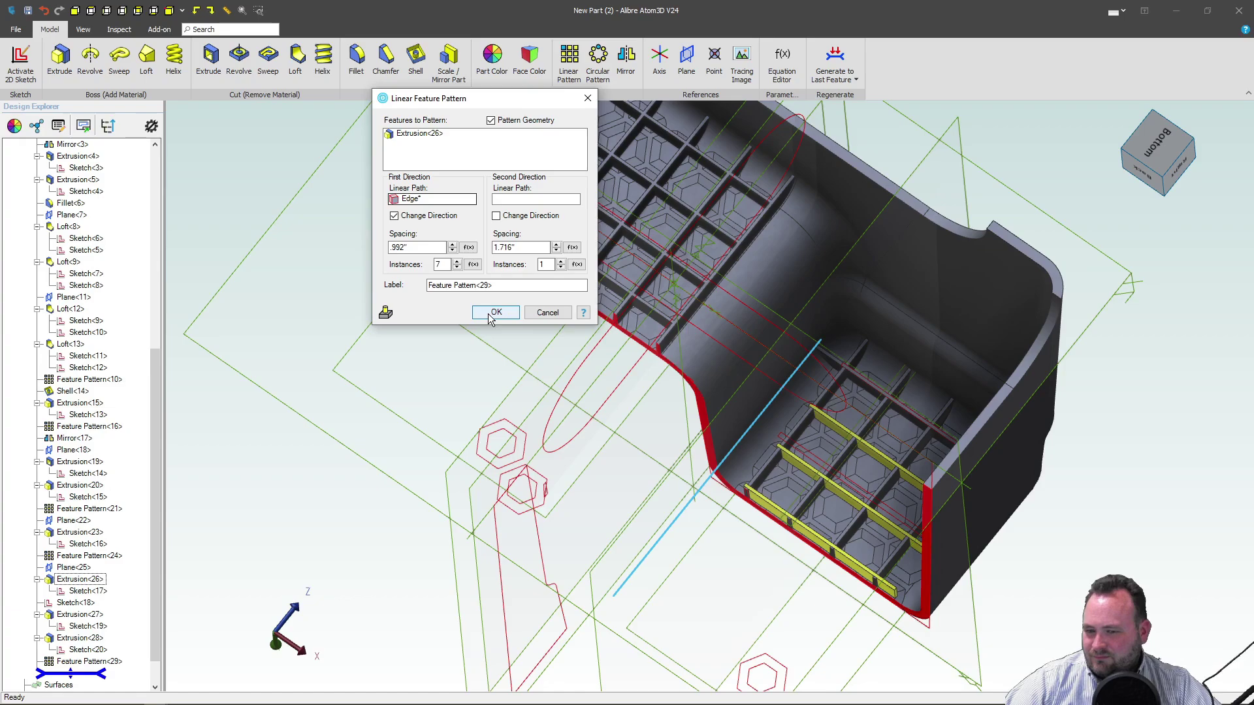
{"action": "left_click", "coordinate": [494, 313]}
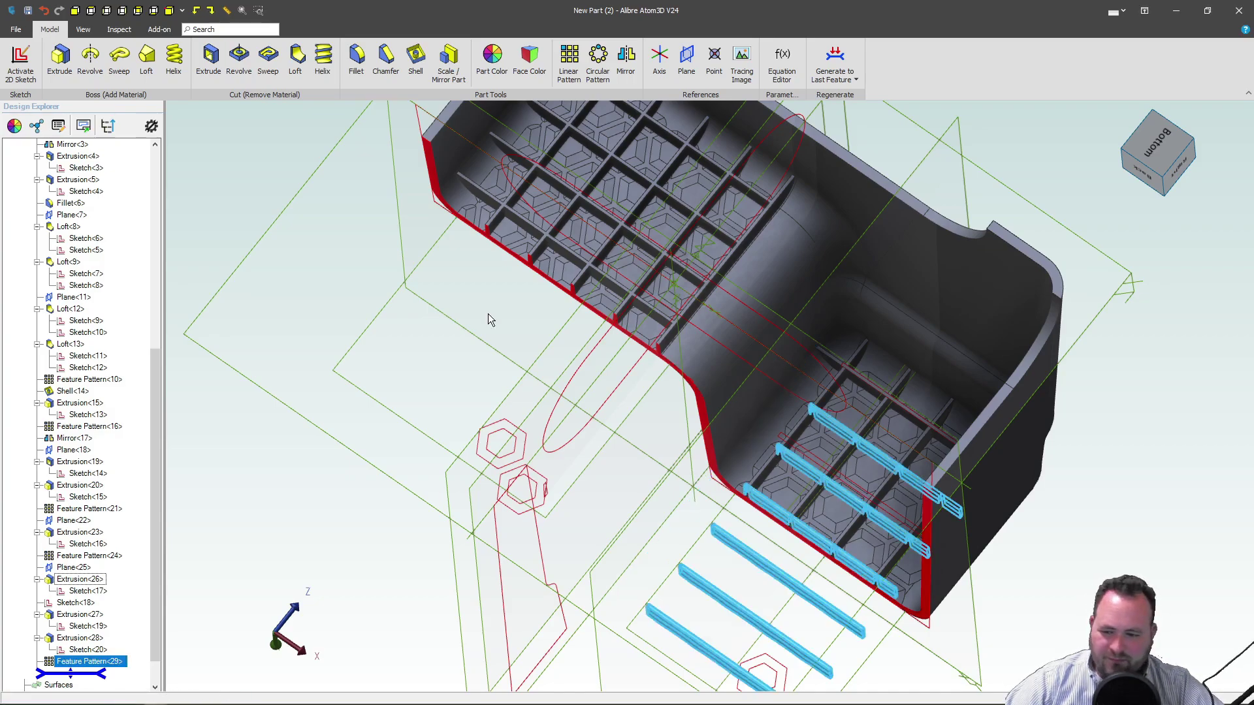
Turn off Precise Section View<1> to show the whole stool with both rib grids.
{"action": "scroll", "coordinate": [82, 313], "scroll_direction": "up", "scroll_amount": 10}
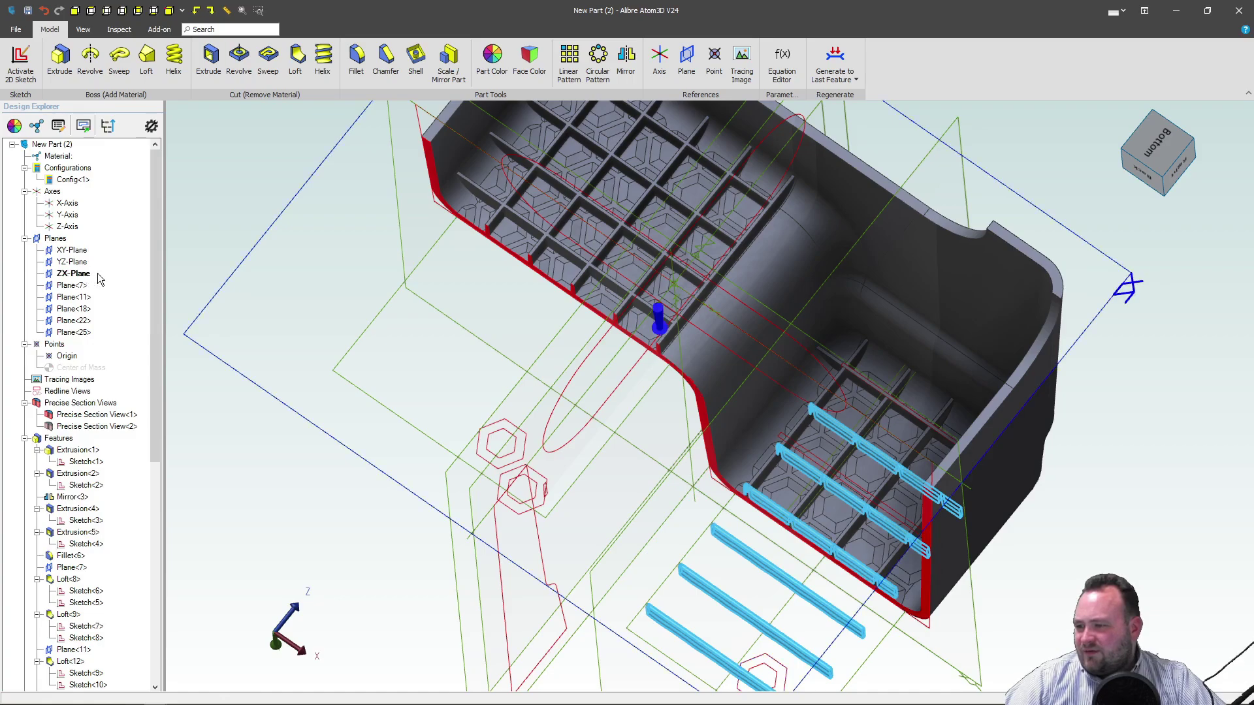
{"action": "right_click", "coordinate": [80, 418]}
{"action": "key", "text": "Escape"}
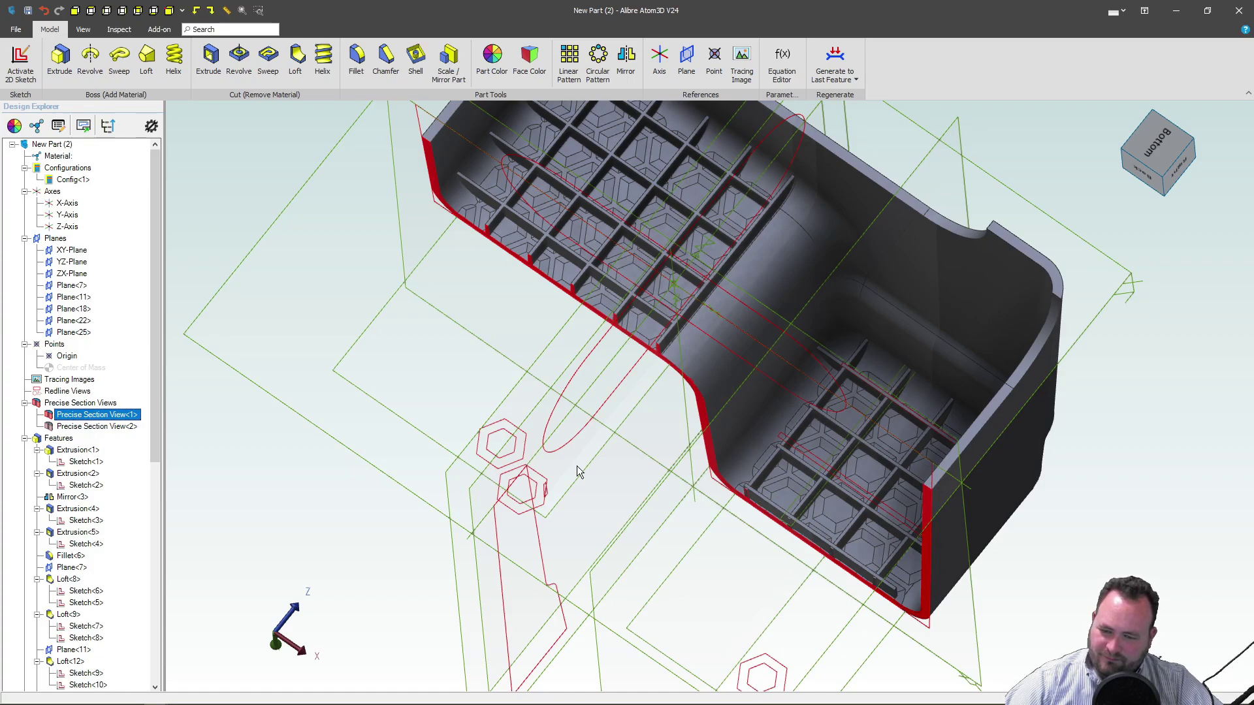
{"action": "middle_click_drag", "start_coordinate": [578, 469], "coordinate": [716, 470]}
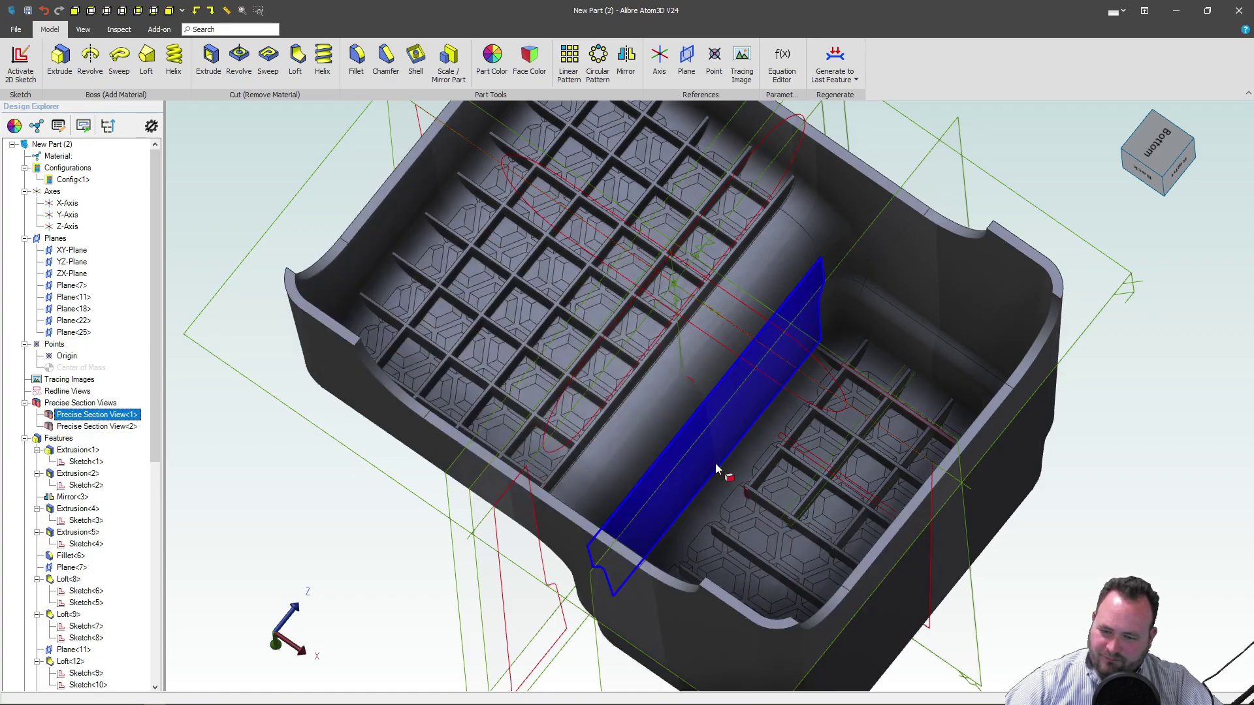
{"action": "middle_click_drag", "start_coordinate": [723, 518], "coordinate": [671, 538]}
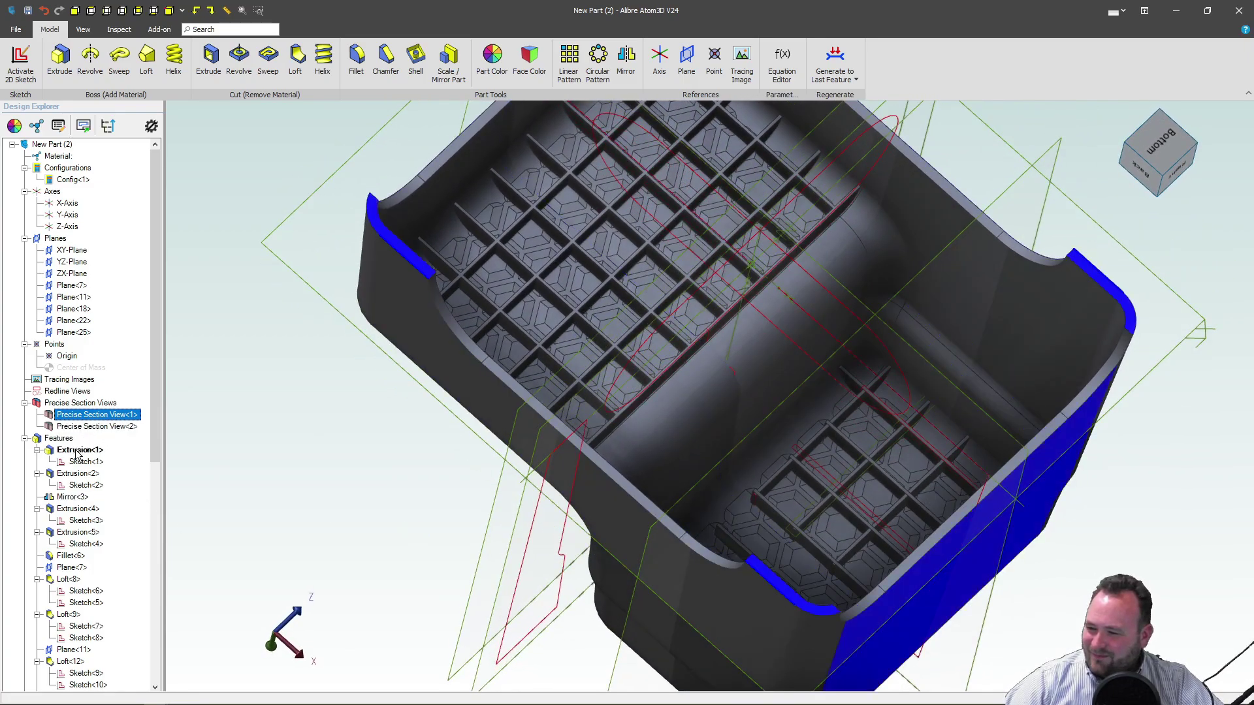
Mirror Extrusion<23> and Feature Pattern<24> across the XY-Plane with Mirror Geometry enabled.
{"action": "scroll", "coordinate": [78, 457], "scroll_direction": "down", "scroll_amount": 11}
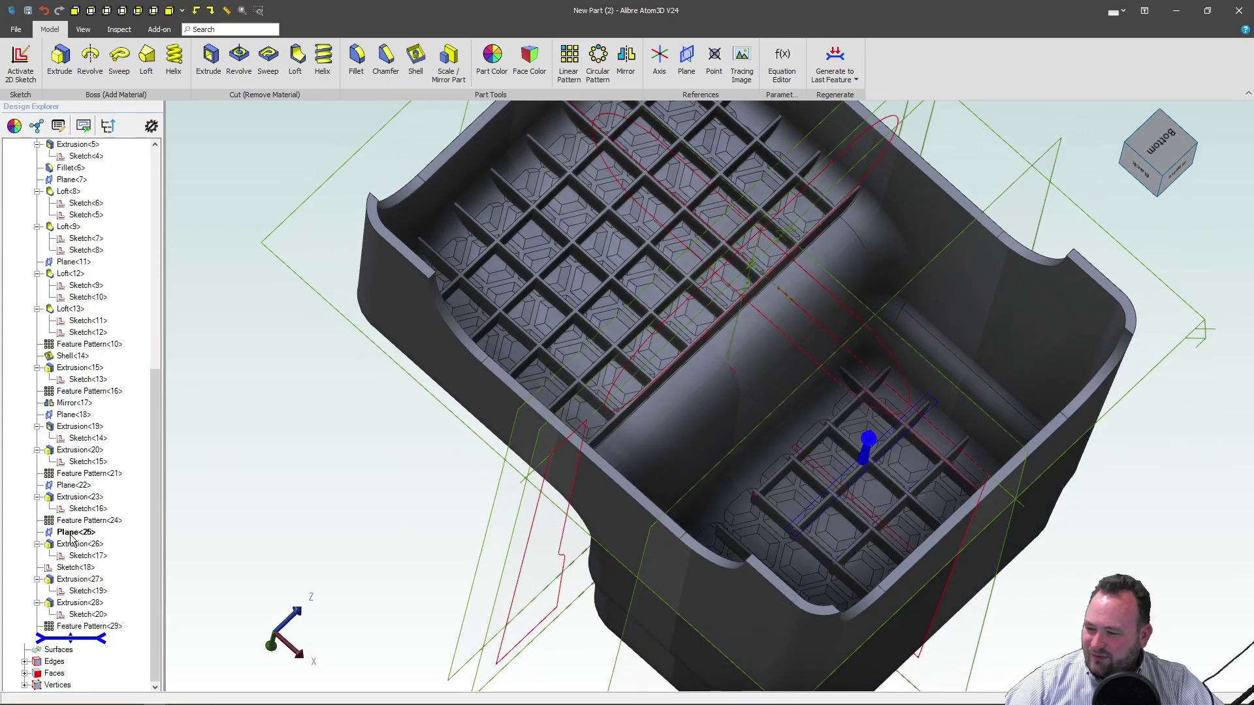
{"action": "left_click", "coordinate": [72, 500]}
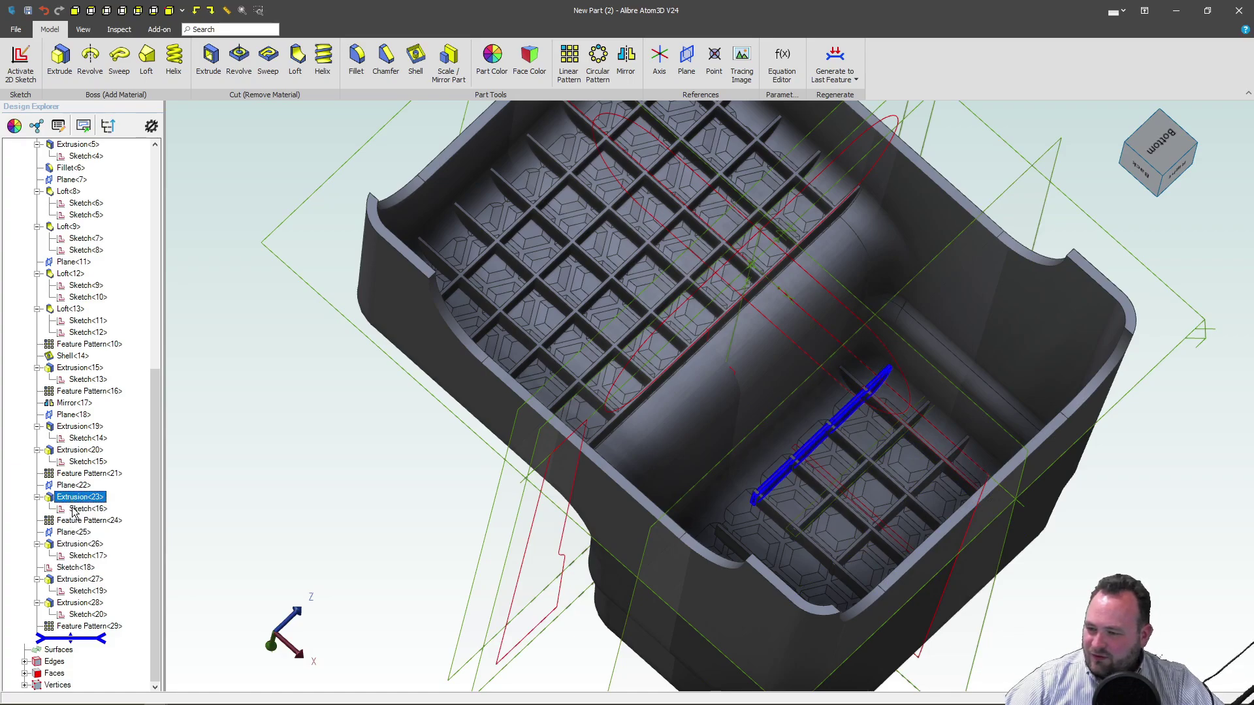
{"action": "left_click", "coordinate": [75, 520], "text": "ctrl"}
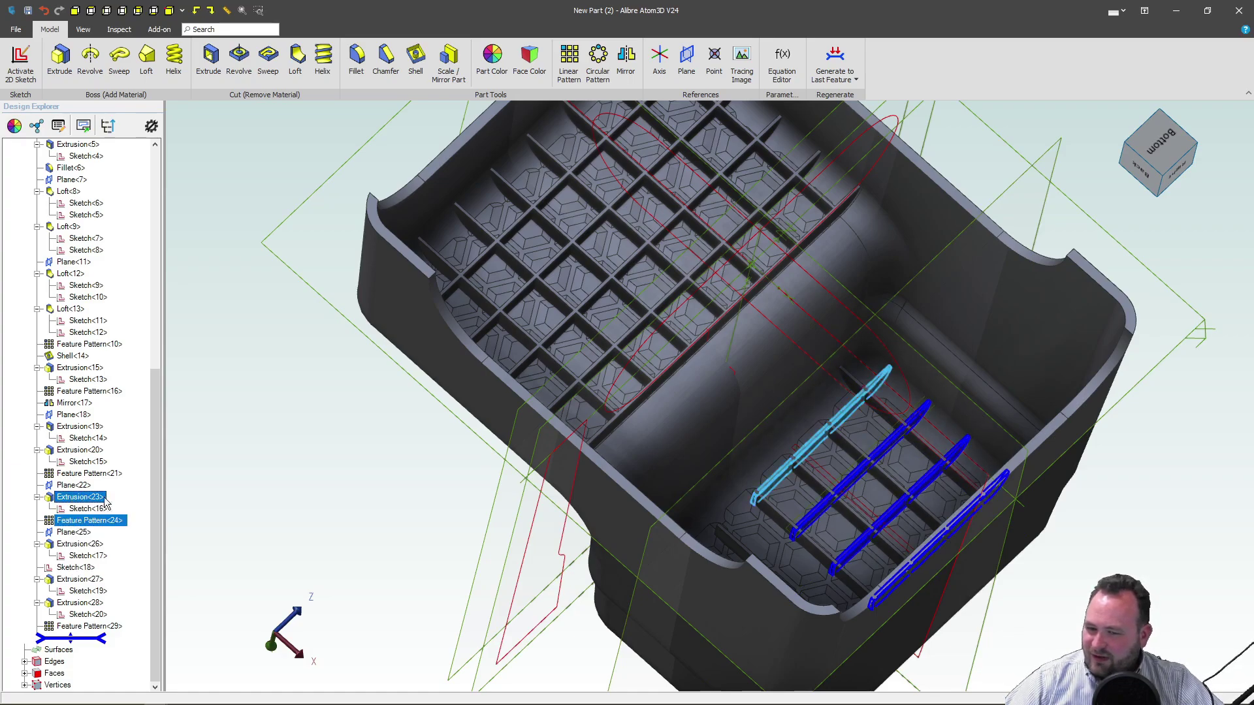
{"action": "left_click", "coordinate": [622, 52]}
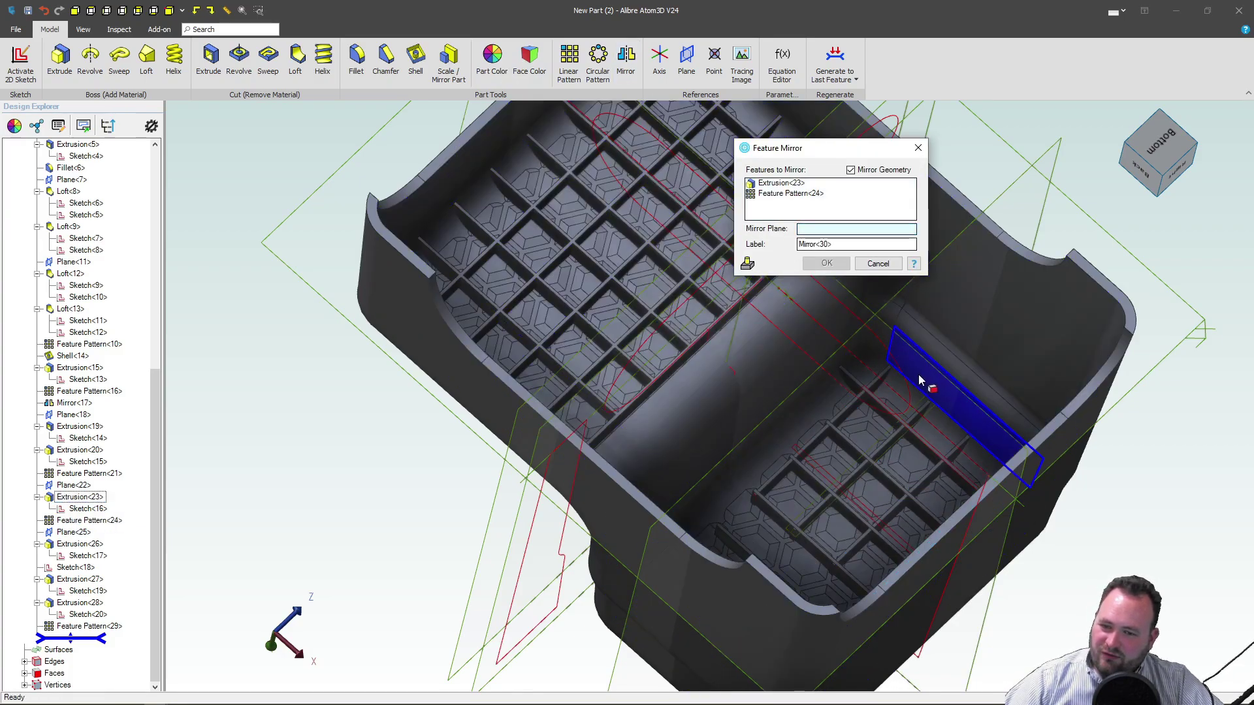
{"action": "left_click", "coordinate": [940, 369]}
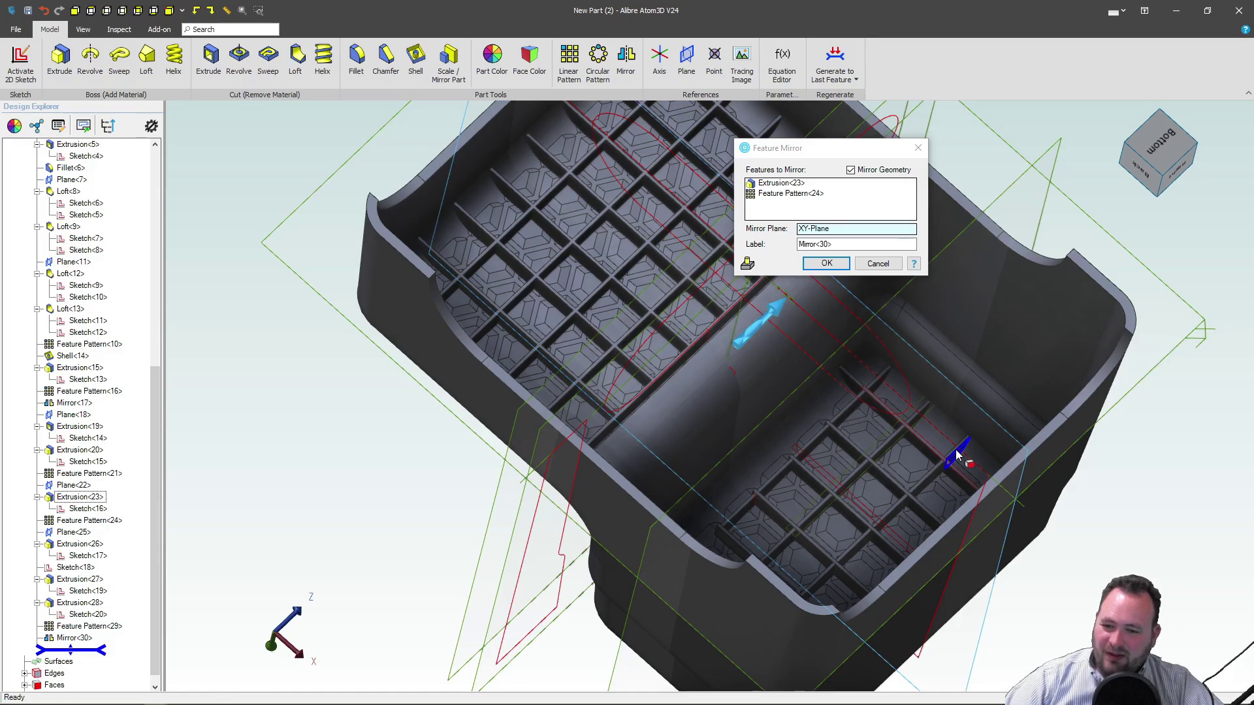
{"action": "mouse_move", "coordinate": [946, 414]}
{"action": "middle_mouse_down"}
{"action": "mouse_move", "coordinate": [924, 434]}
{"action": "mouse_move", "coordinate": [933, 441]}
{"action": "mouse_move", "coordinate": [942, 420]}
{"action": "middle_mouse_up"}
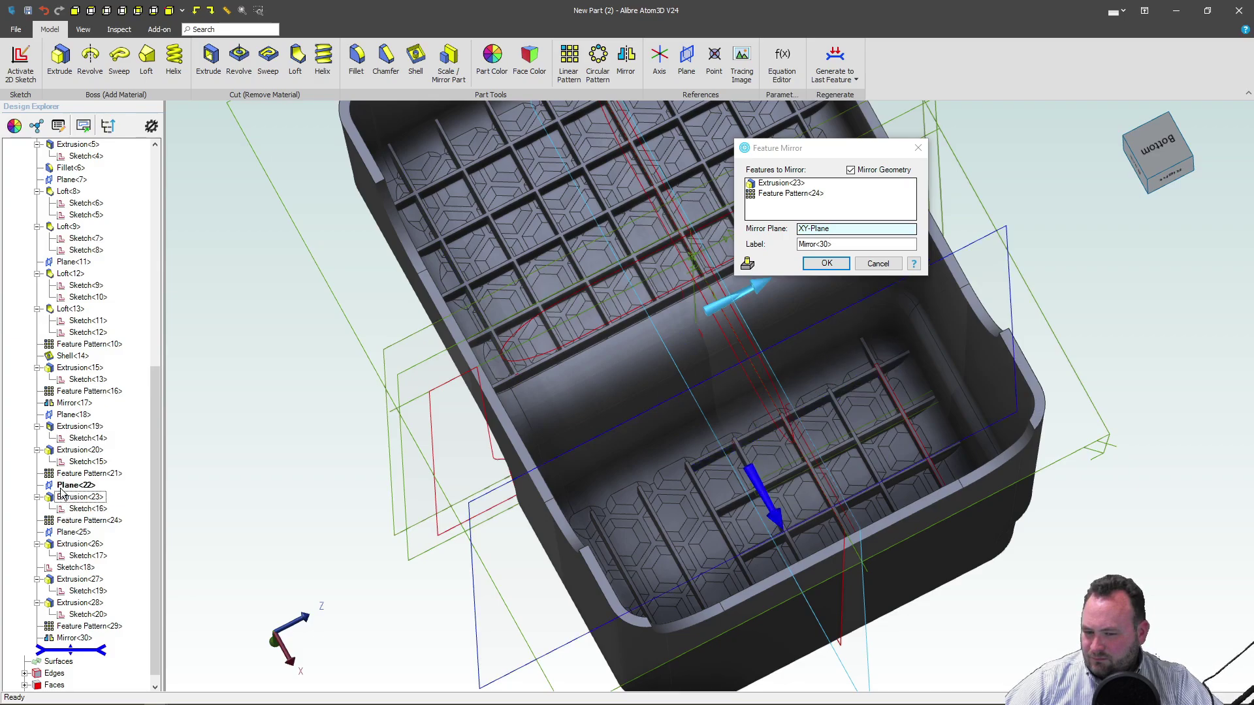
{"action": "left_click", "coordinate": [846, 266]}
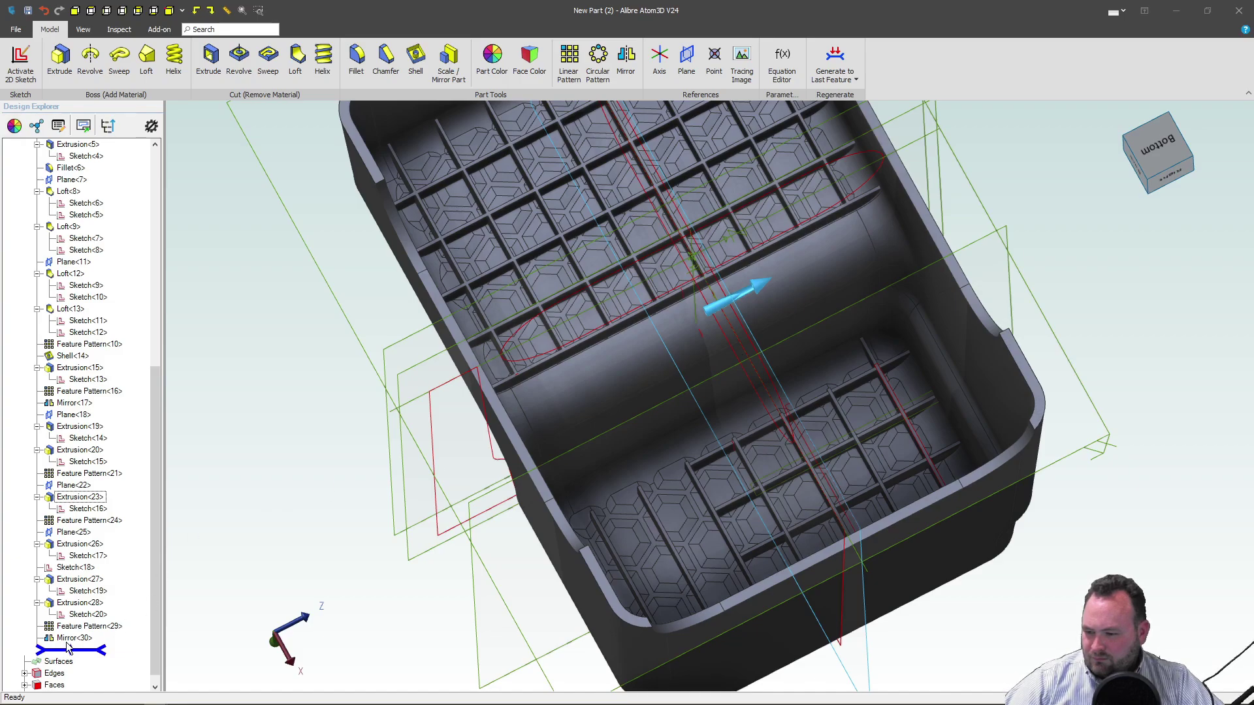
Reorder Mirror<30> in the feature history to sit directly before Extrusion<27>.
{"action": "left_click", "coordinate": [66, 640]}
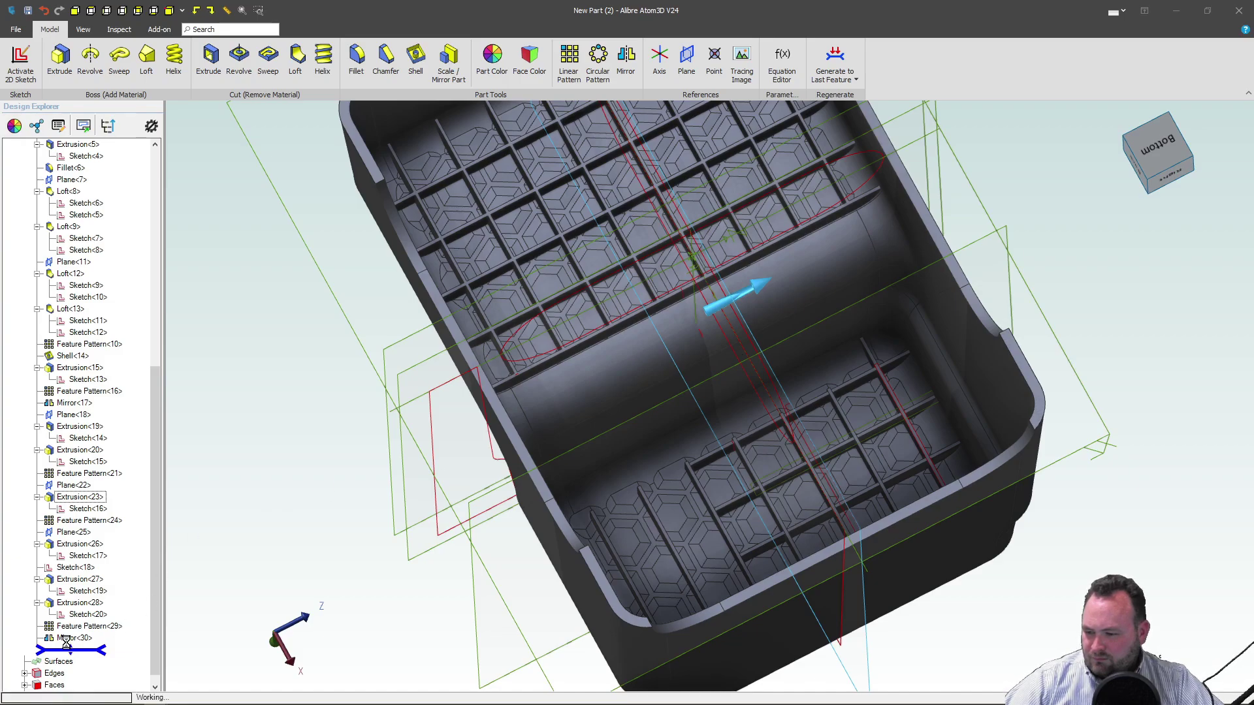
{"action": "left_click", "coordinate": [275, 520]}
{"action": "scroll", "coordinate": [692, 448], "scroll_direction": "up", "scroll_amount": 6}
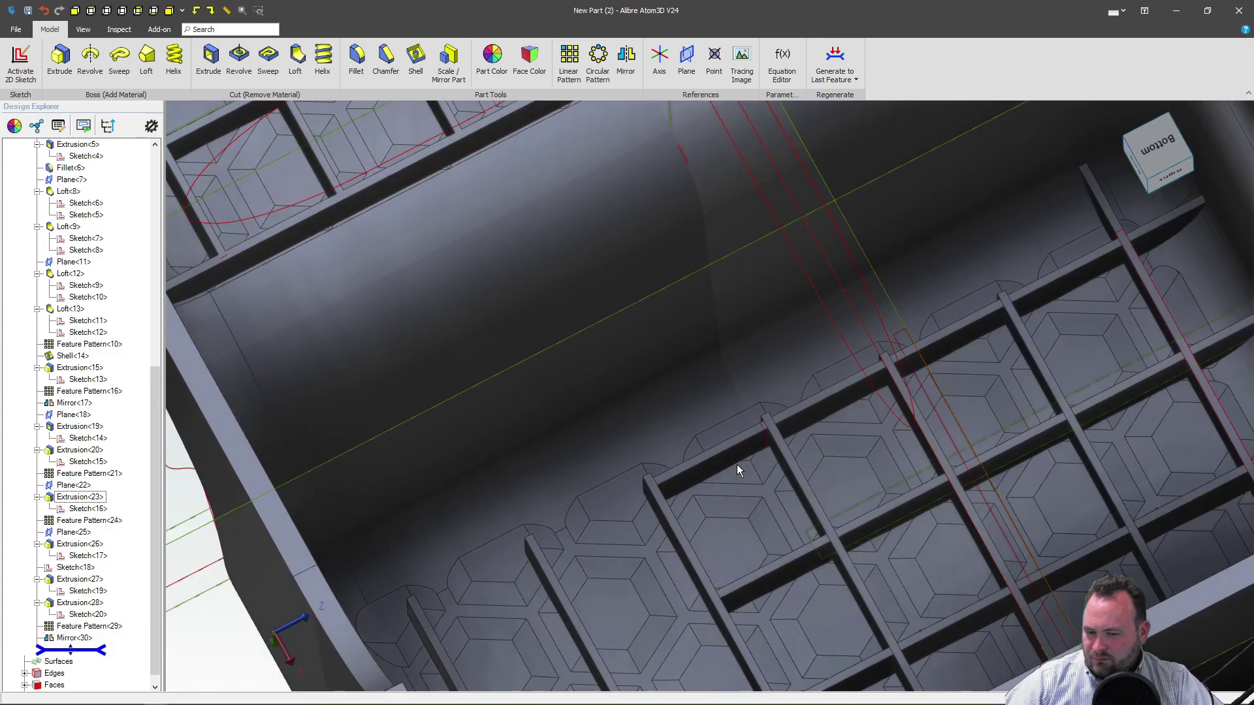
{"action": "scroll", "coordinate": [737, 465], "scroll_direction": "down", "scroll_amount": 6}
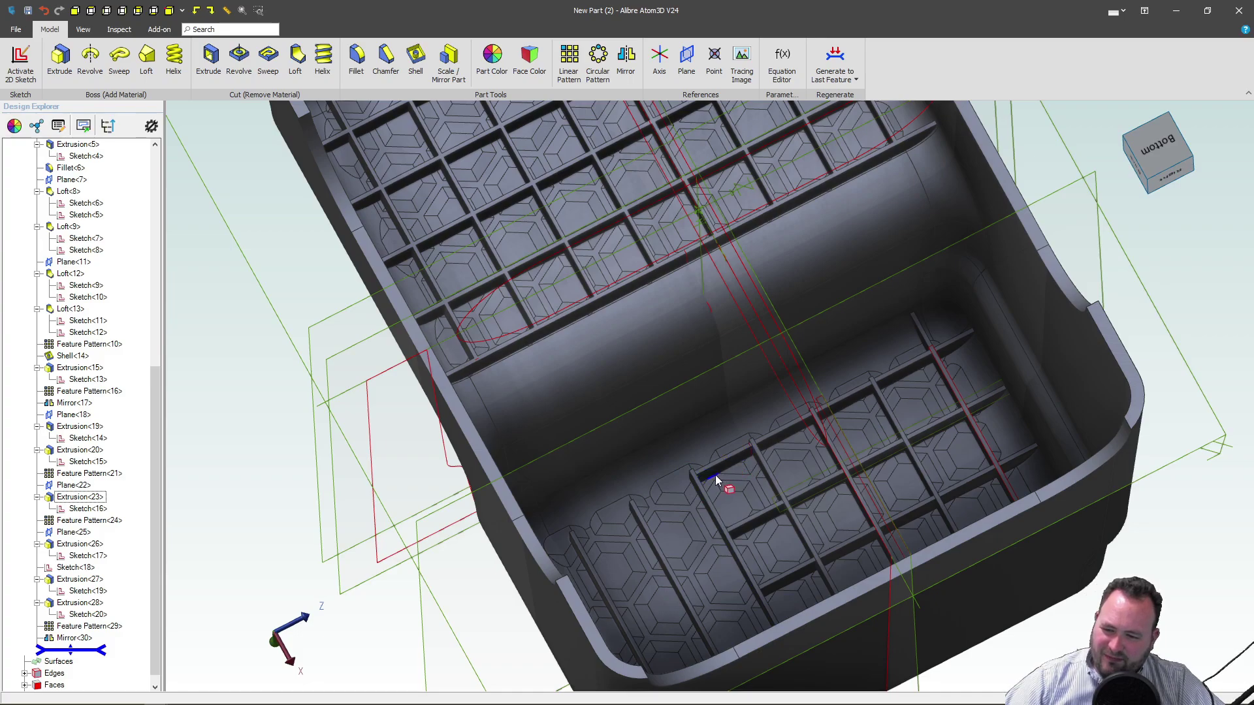
{"action": "scroll", "coordinate": [715, 476], "scroll_direction": "up", "scroll_amount": 5}
{"action": "scroll", "coordinate": [613, 472], "scroll_direction": "down", "scroll_amount": 5}
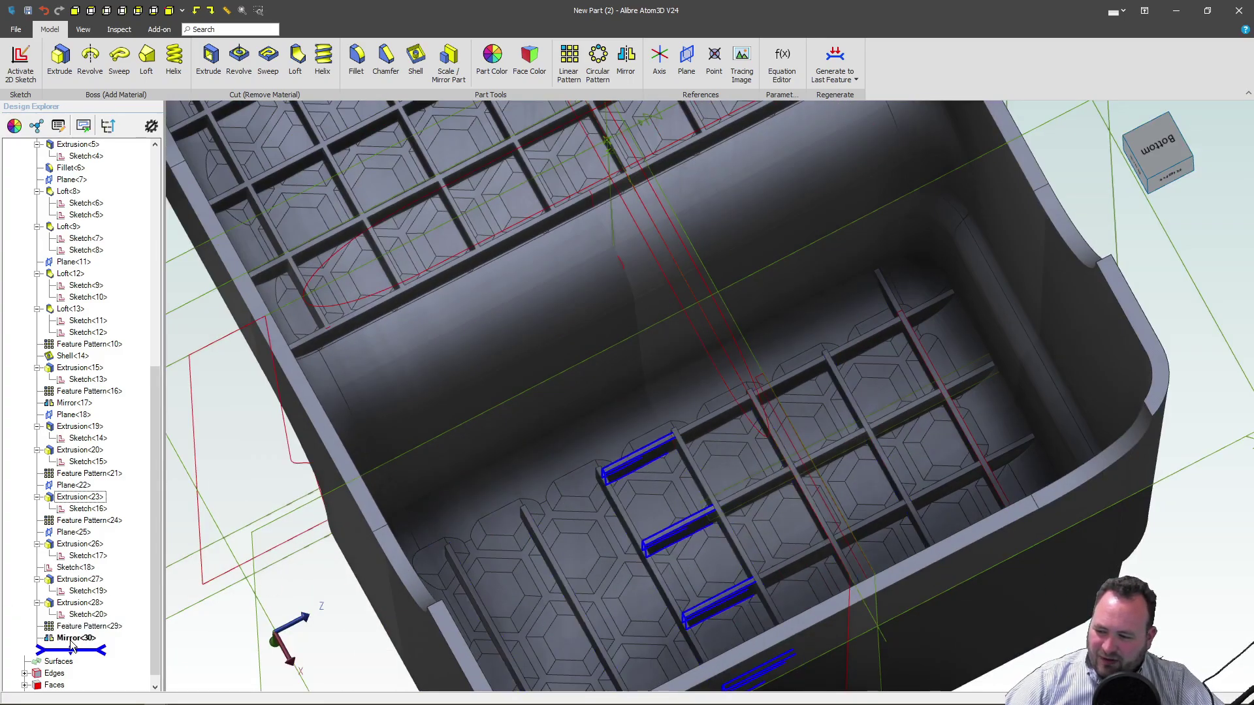
{"action": "mouse_move", "coordinate": [83, 641]}
{"action": "left_mouse_down"}
{"action": "mouse_move", "coordinate": [84, 570]}
{"action": "mouse_move", "coordinate": [85, 582]}
{"action": "left_mouse_up"}
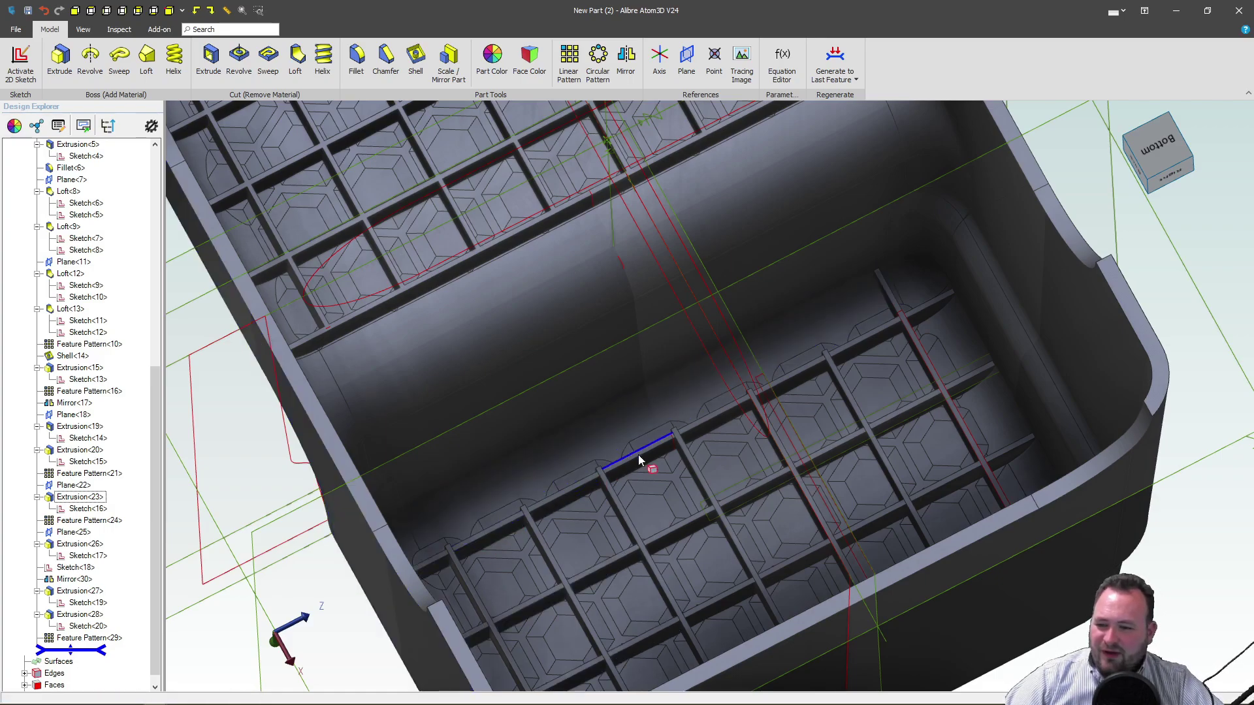
{"action": "mouse_move", "coordinate": [691, 421]}
{"action": "middle_mouse_down"}
{"action": "mouse_move", "coordinate": [654, 444]}
{"action": "mouse_move", "coordinate": [681, 434]}
{"action": "mouse_move", "coordinate": [684, 399]}
{"action": "mouse_move", "coordinate": [705, 430]}
{"action": "middle_mouse_up"}
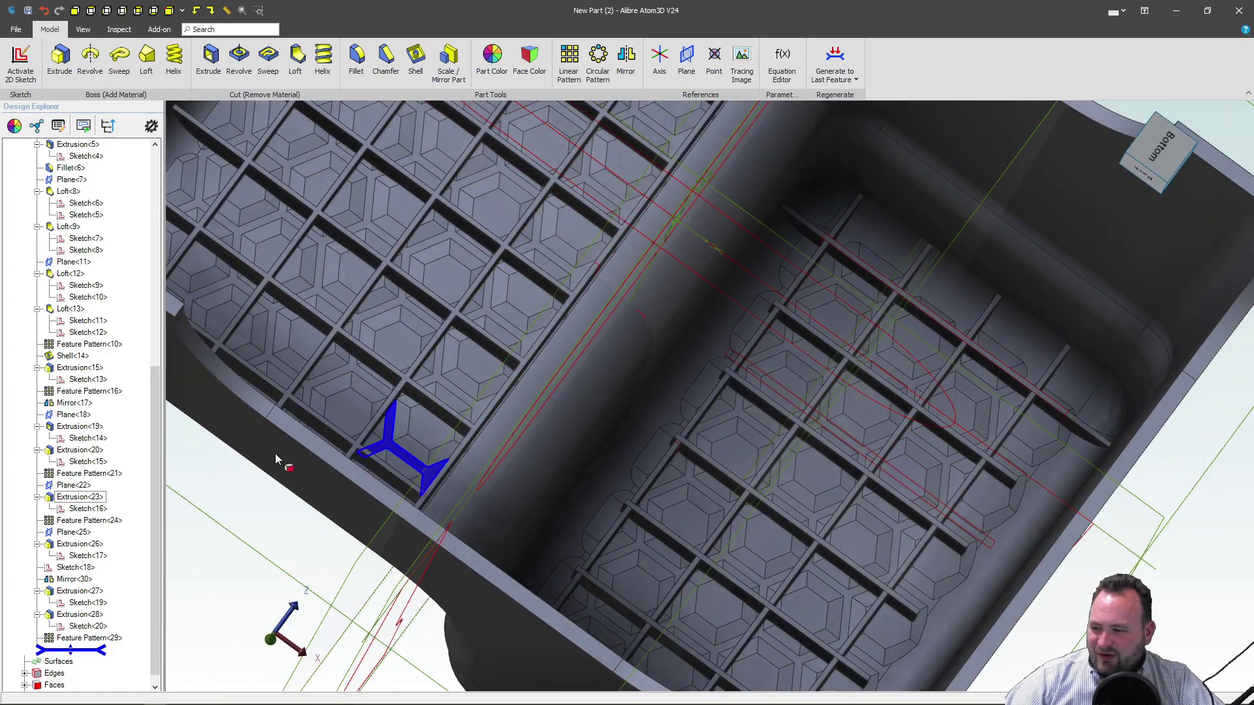
Add Extrusion<28> and Extrusion<27> to the features repeated by Feature Pattern<29> and apply the edited pattern.
{"action": "left_click", "coordinate": [79, 639]}
{"action": "right_click", "coordinate": [79, 638]}
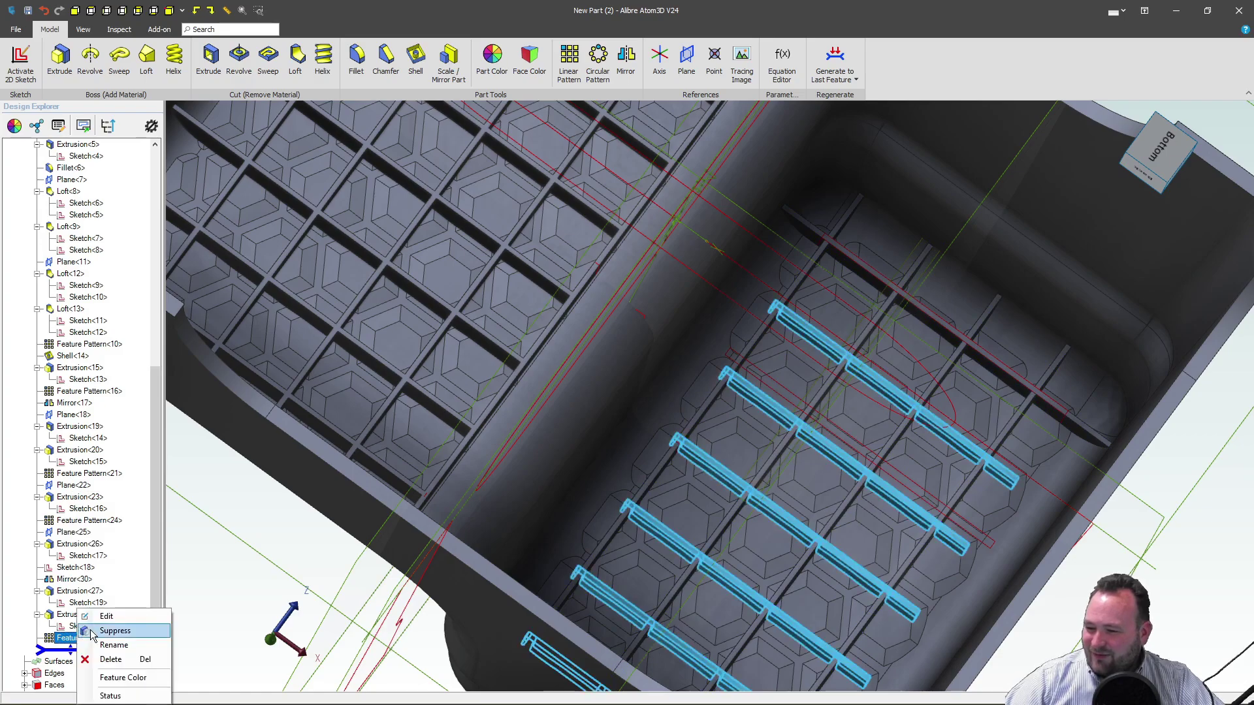
{"action": "left_click", "coordinate": [108, 655]}
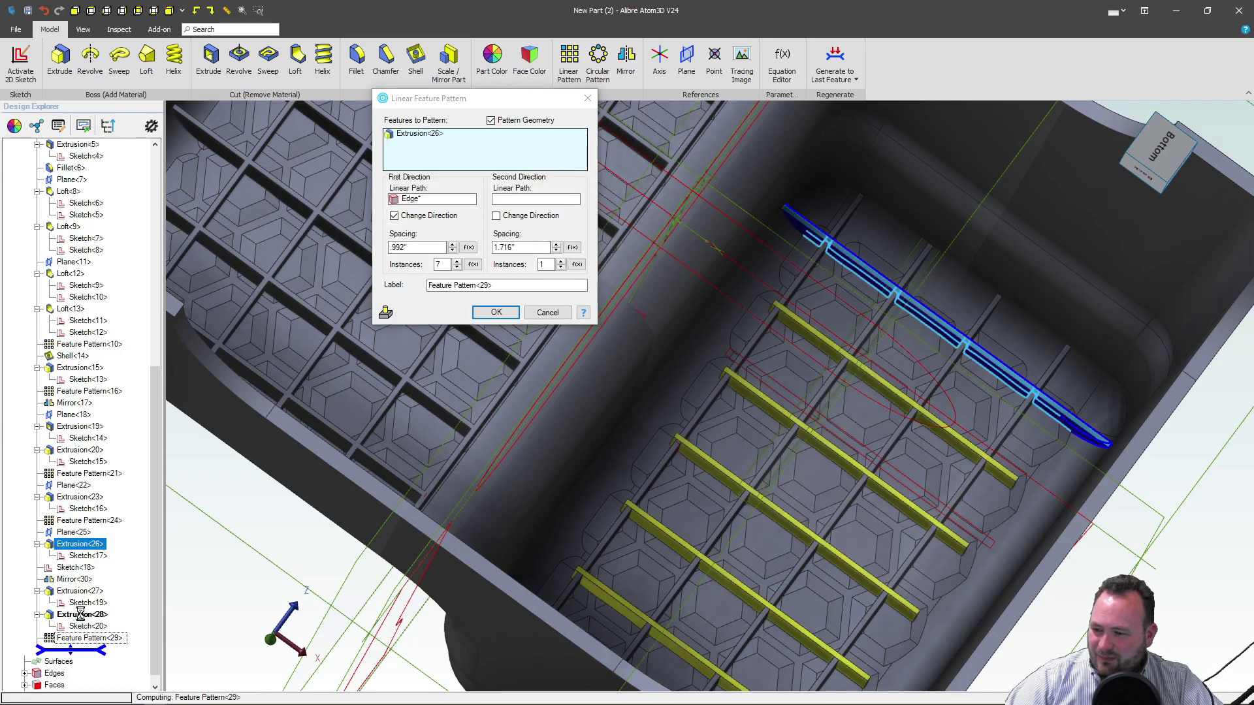
{"action": "left_click", "coordinate": [82, 615]}
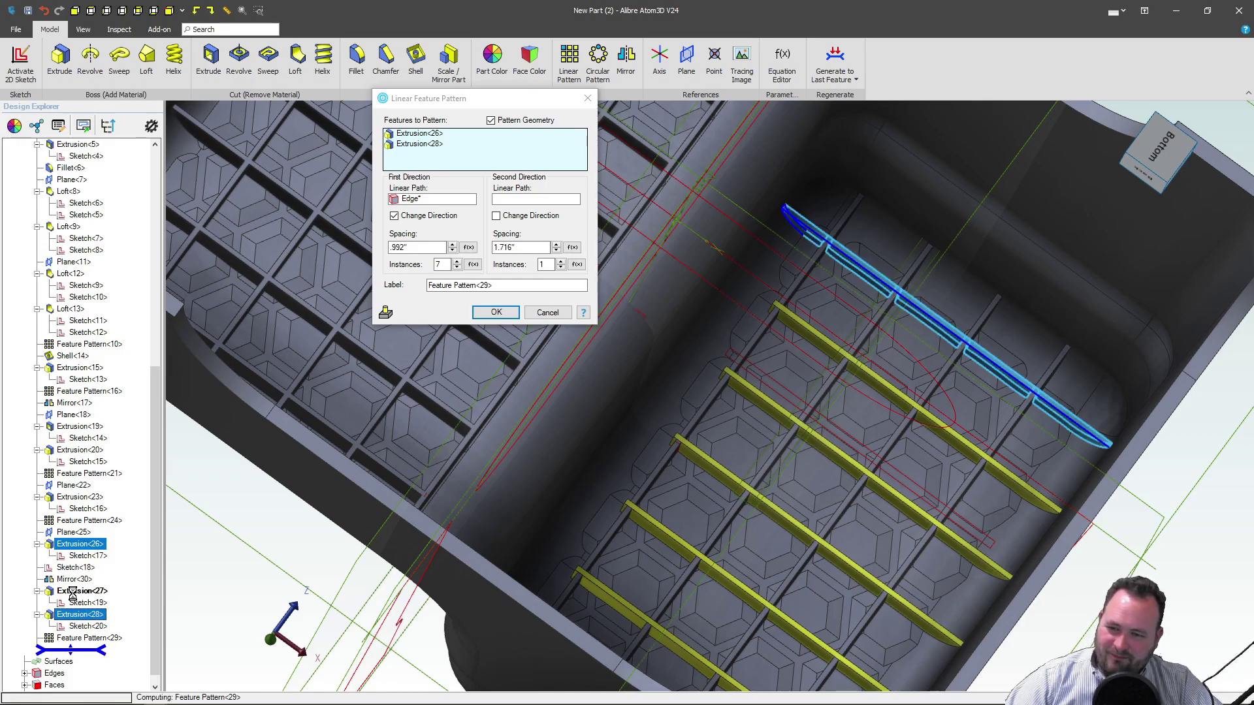
{"action": "left_click", "coordinate": [73, 592], "text": "ctrl"}
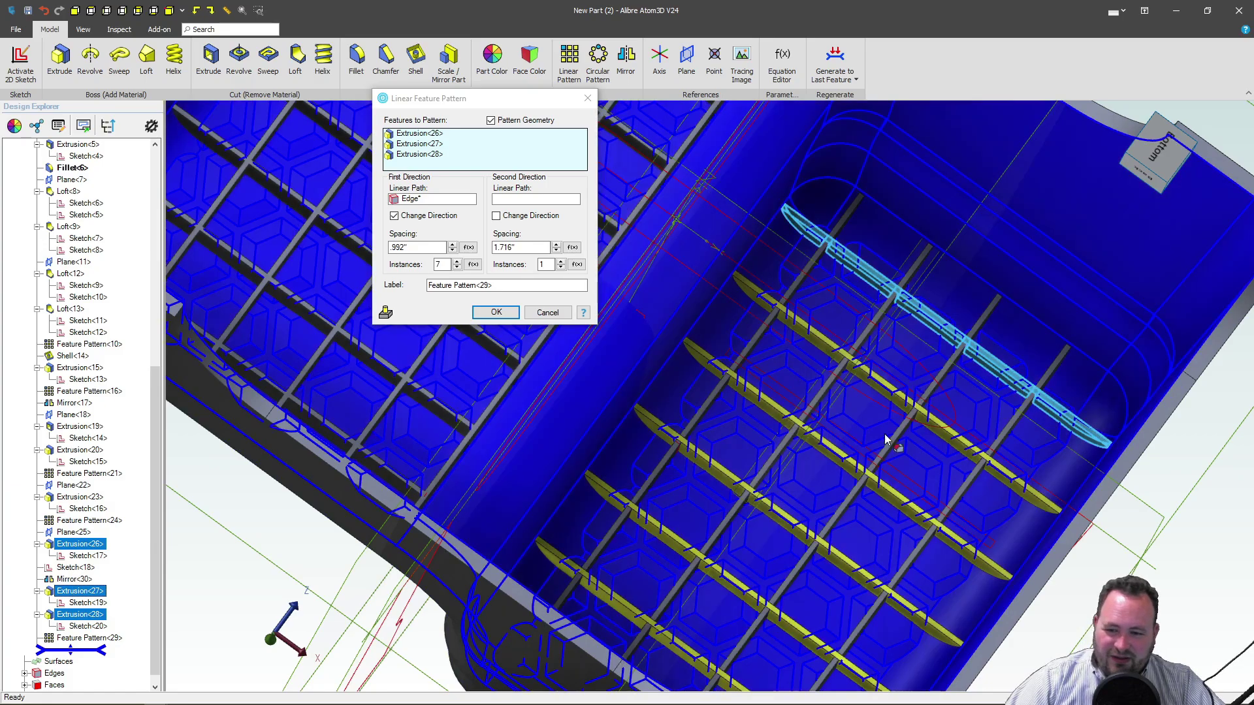
{"action": "scroll", "coordinate": [886, 440], "scroll_direction": "down", "scroll_amount": 2}
{"action": "left_click", "coordinate": [476, 312]}
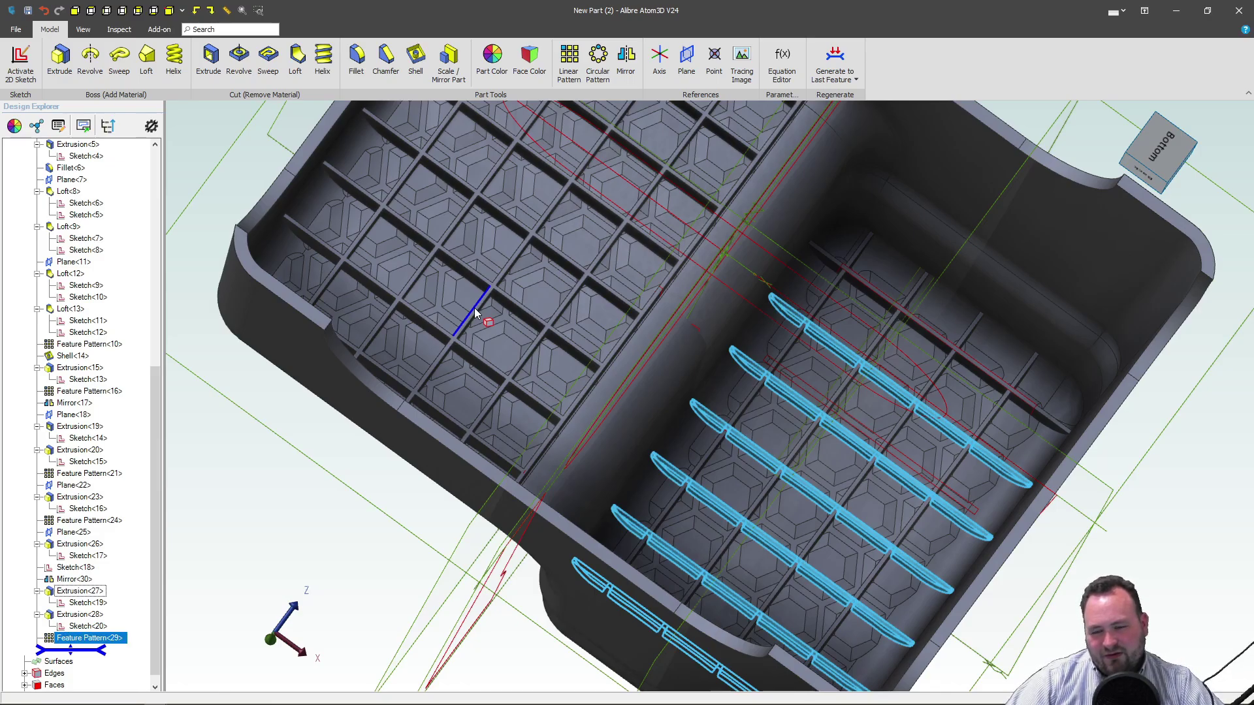
Start a new 2D sketch on the horizontal plane at the stool's base, viewed from the underside.
{"action": "middle_click_drag", "start_coordinate": [893, 330], "coordinate": [863, 308]}
{"action": "scroll", "coordinate": [801, 301], "scroll_direction": "down", "scroll_amount": 5}
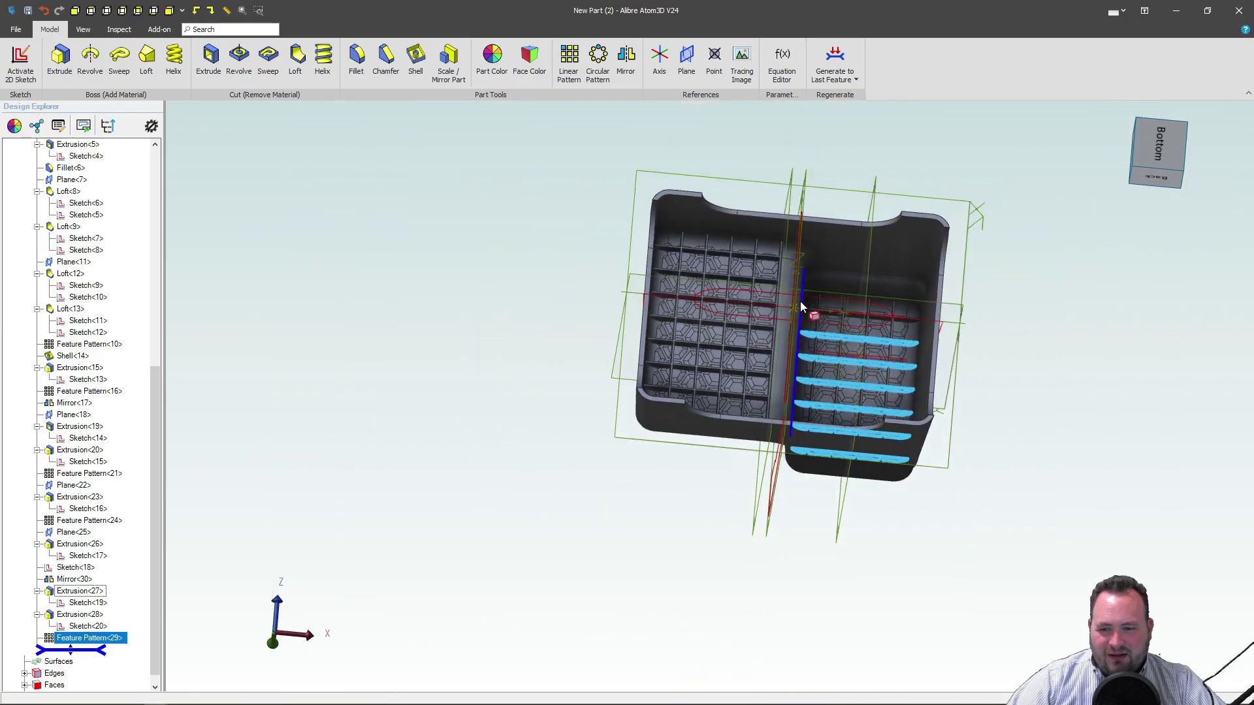
{"action": "scroll", "coordinate": [924, 239], "scroll_direction": "up", "scroll_amount": 4}
{"action": "left_click", "coordinate": [868, 153]}
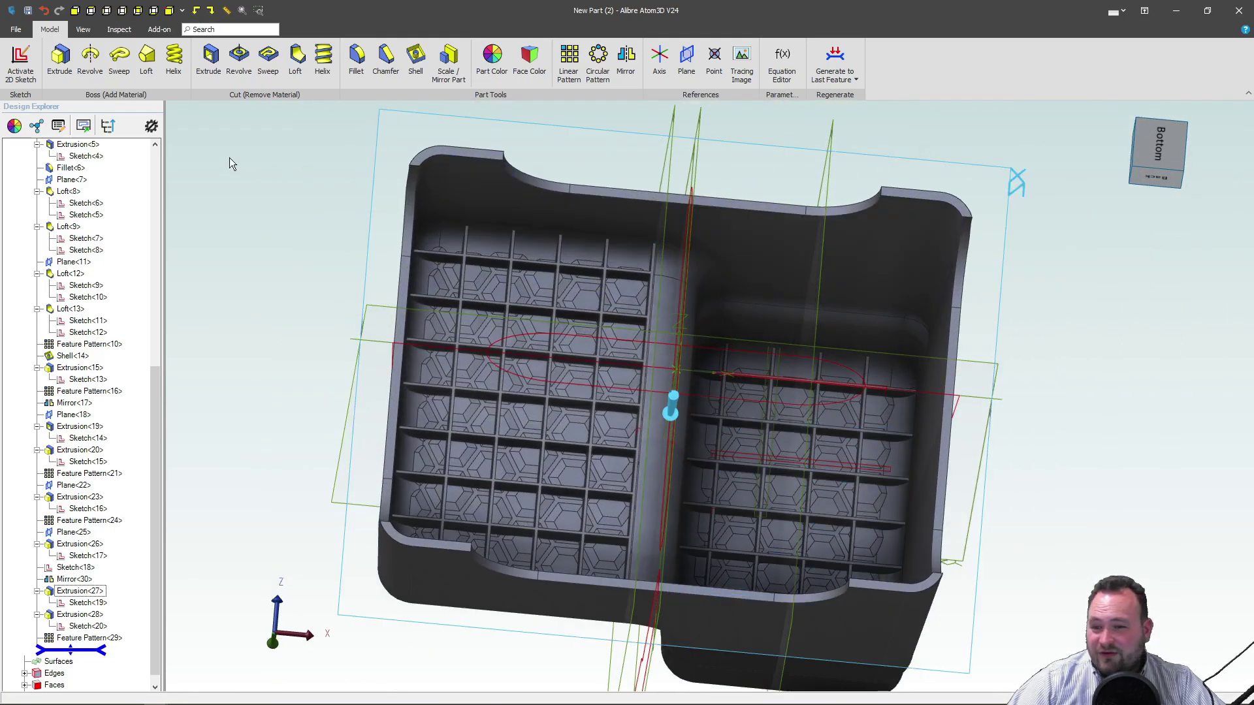
{"action": "left_click", "coordinate": [21, 62]}
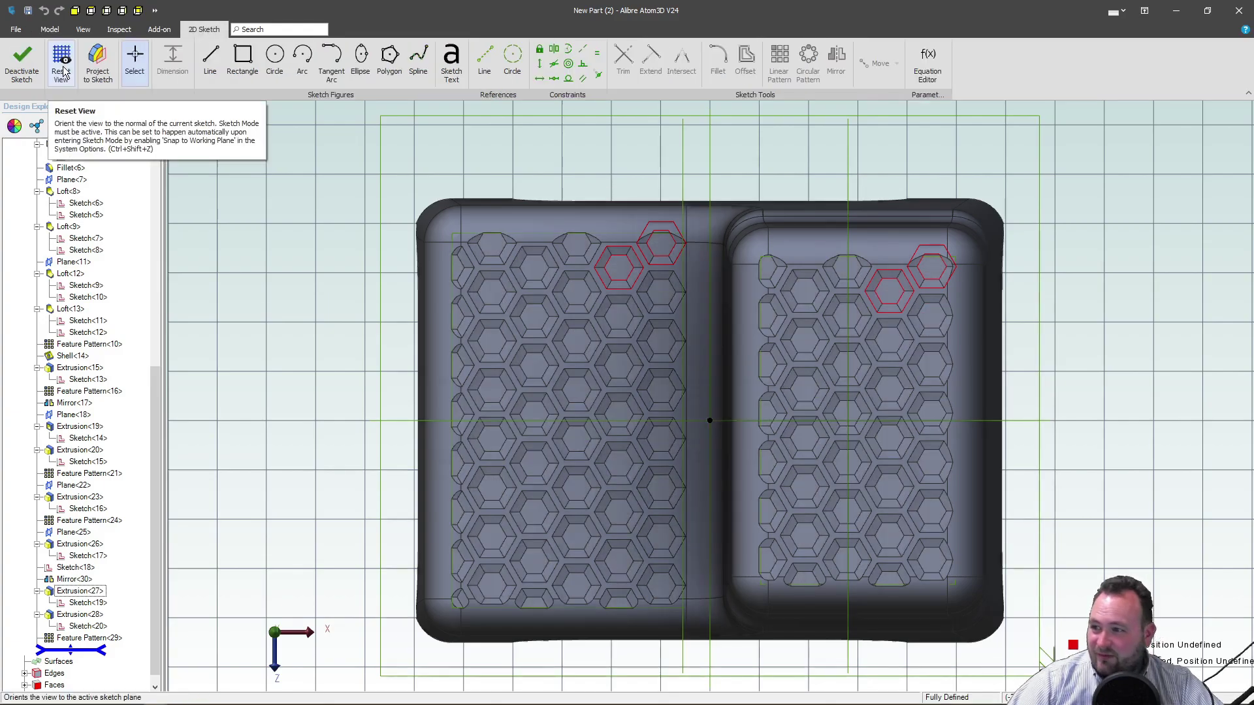
{"action": "left_click", "coordinate": [62, 66]}
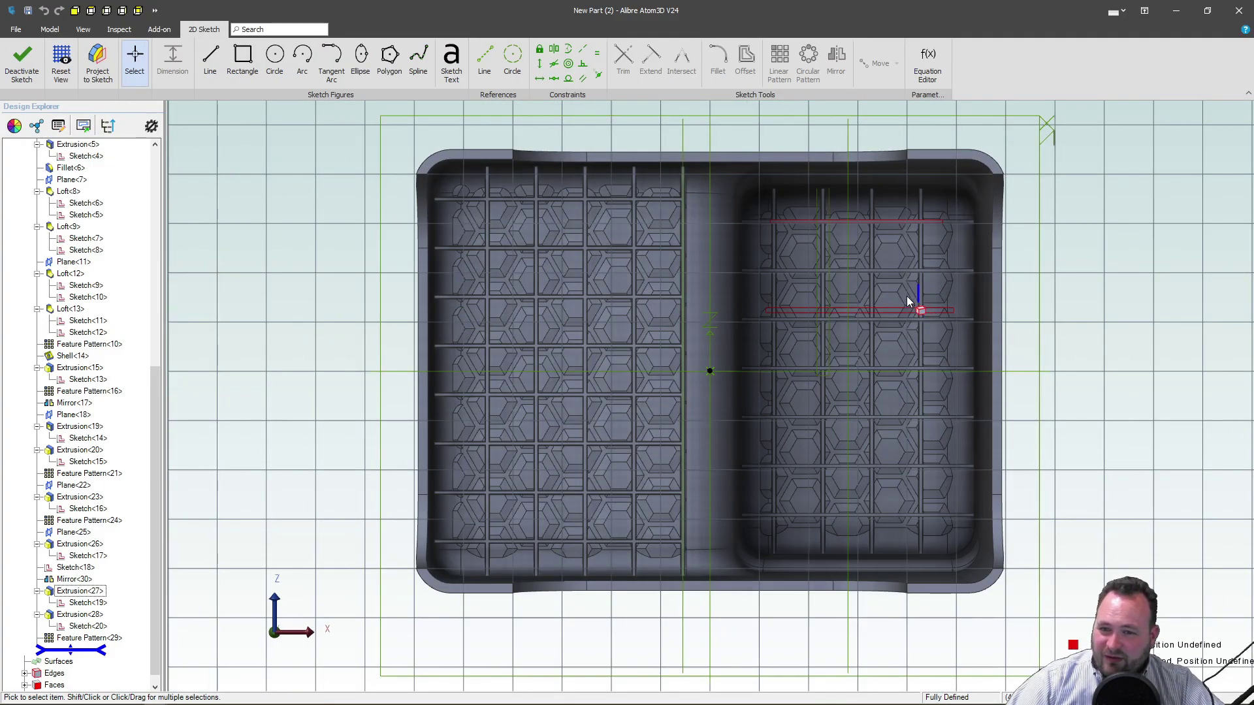
{"action": "scroll", "coordinate": [902, 125], "scroll_direction": "up", "scroll_amount": 2}
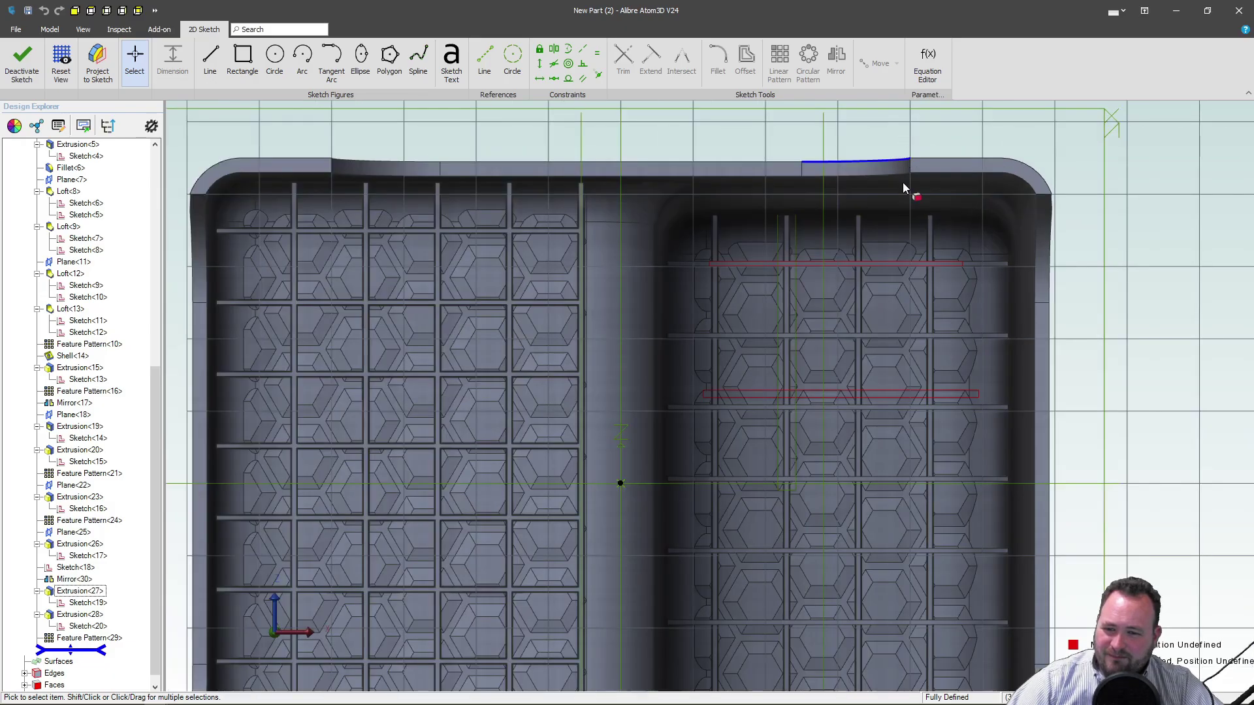
{"action": "scroll", "coordinate": [903, 189], "scroll_direction": "up", "scroll_amount": 1}
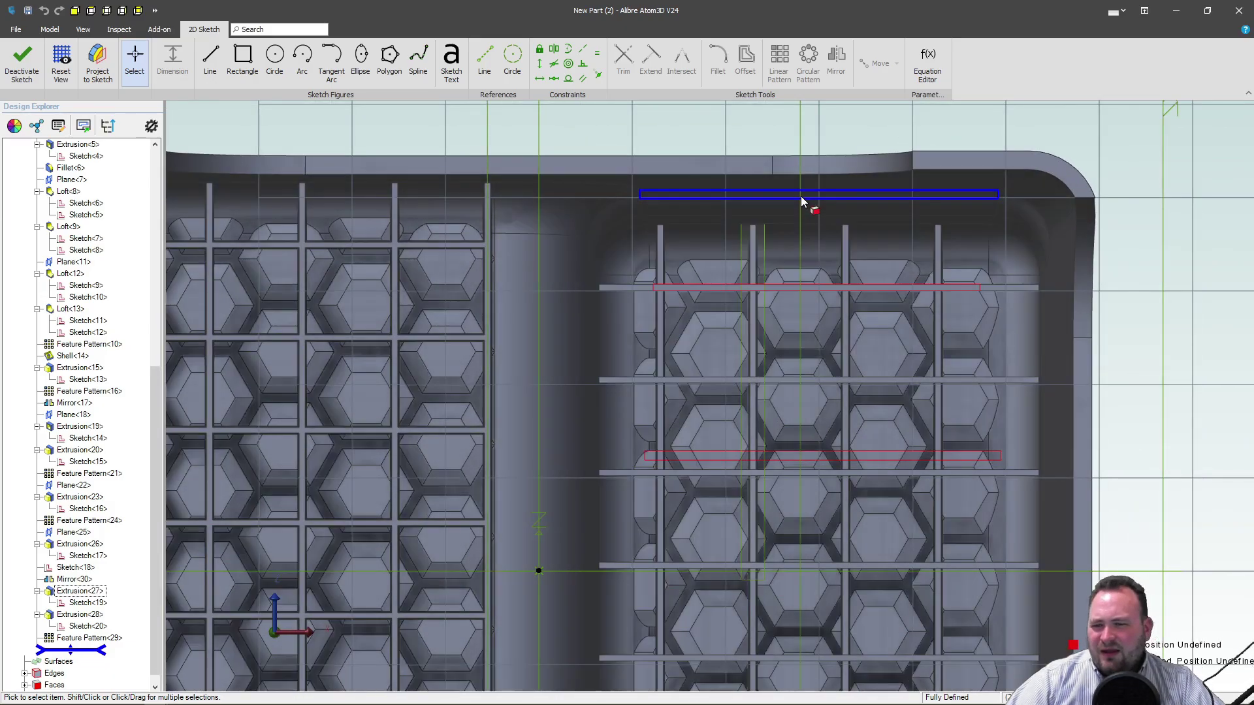
{"action": "mouse_move", "coordinate": [803, 202]}
{"action": "middle_mouse_down"}
{"action": "mouse_move", "coordinate": [806, 177]}
{"action": "mouse_move", "coordinate": [803, 224]}
{"action": "mouse_move", "coordinate": [758, 304]}
{"action": "middle_mouse_up"}
{"action": "left_click", "coordinate": [60, 62]}
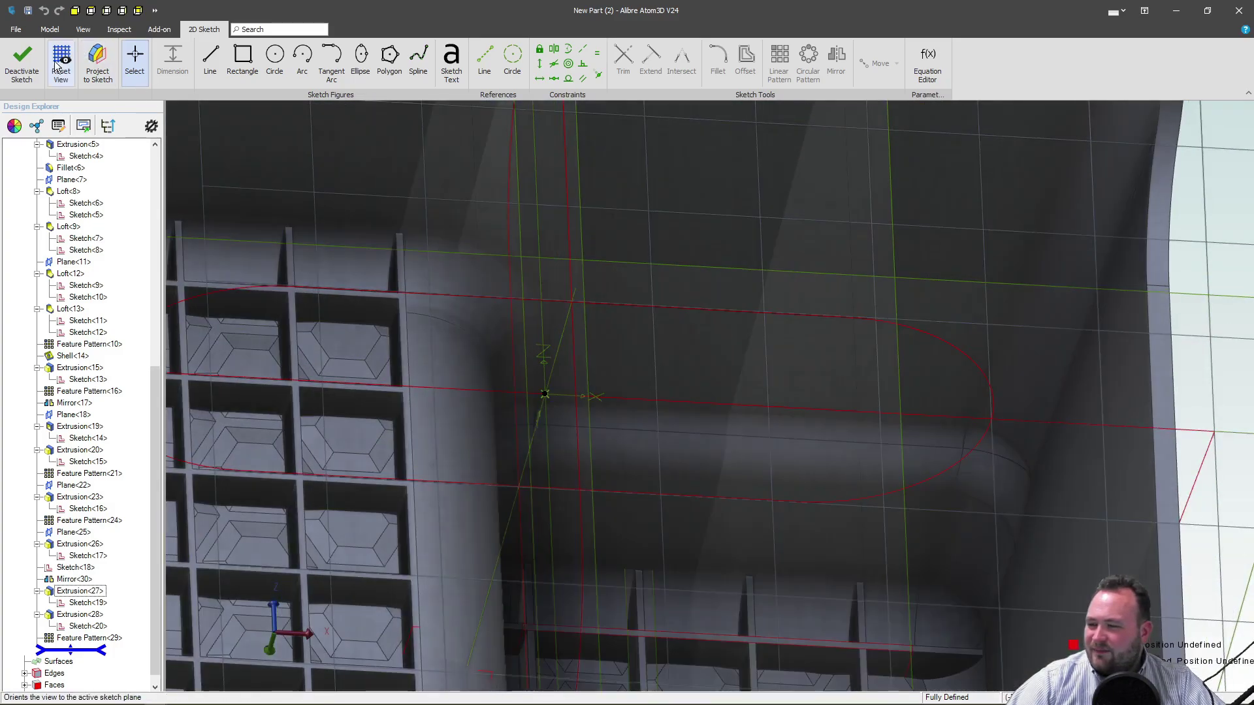
Project the two long edges of the ledge on the taller section's inner side wall into the sketch as reference figures.
{"action": "left_click", "coordinate": [98, 62]}
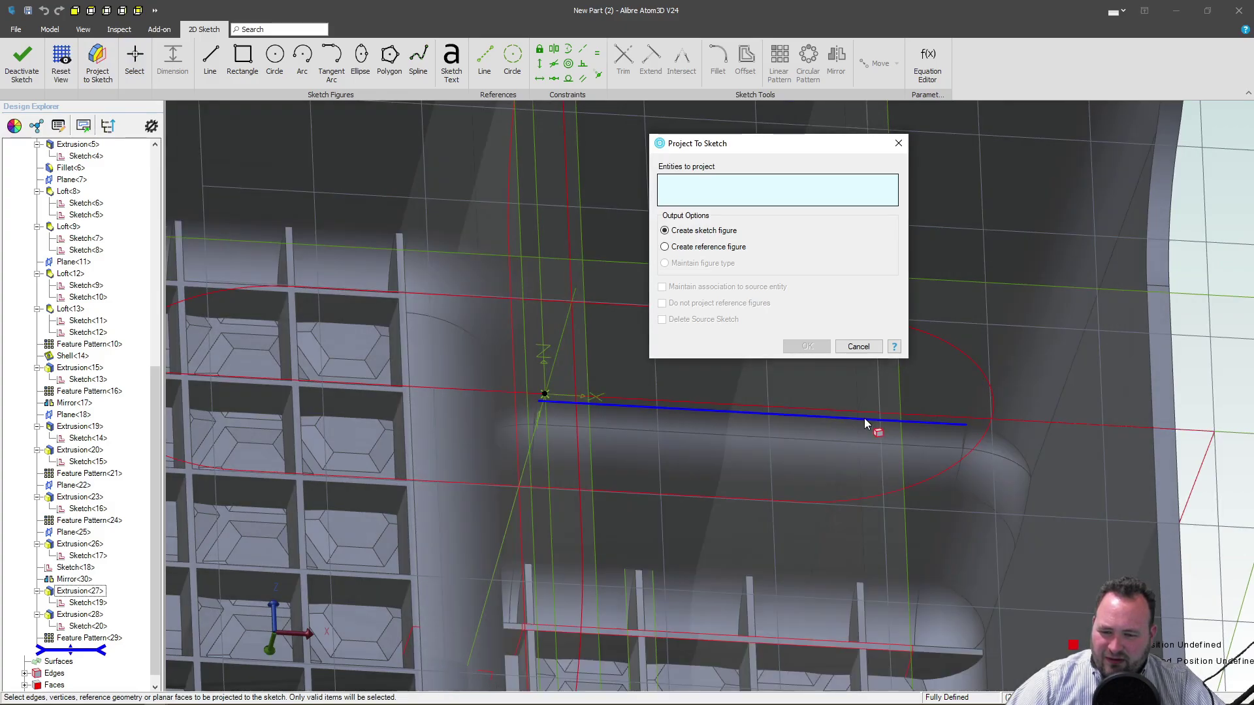
{"action": "left_click", "coordinate": [864, 418]}
{"action": "mouse_move", "coordinate": [946, 422]}
{"action": "middle_mouse_down"}
{"action": "mouse_move", "coordinate": [758, 393]}
{"action": "mouse_move", "coordinate": [579, 407]}
{"action": "mouse_move", "coordinate": [628, 407]}
{"action": "middle_mouse_up"}
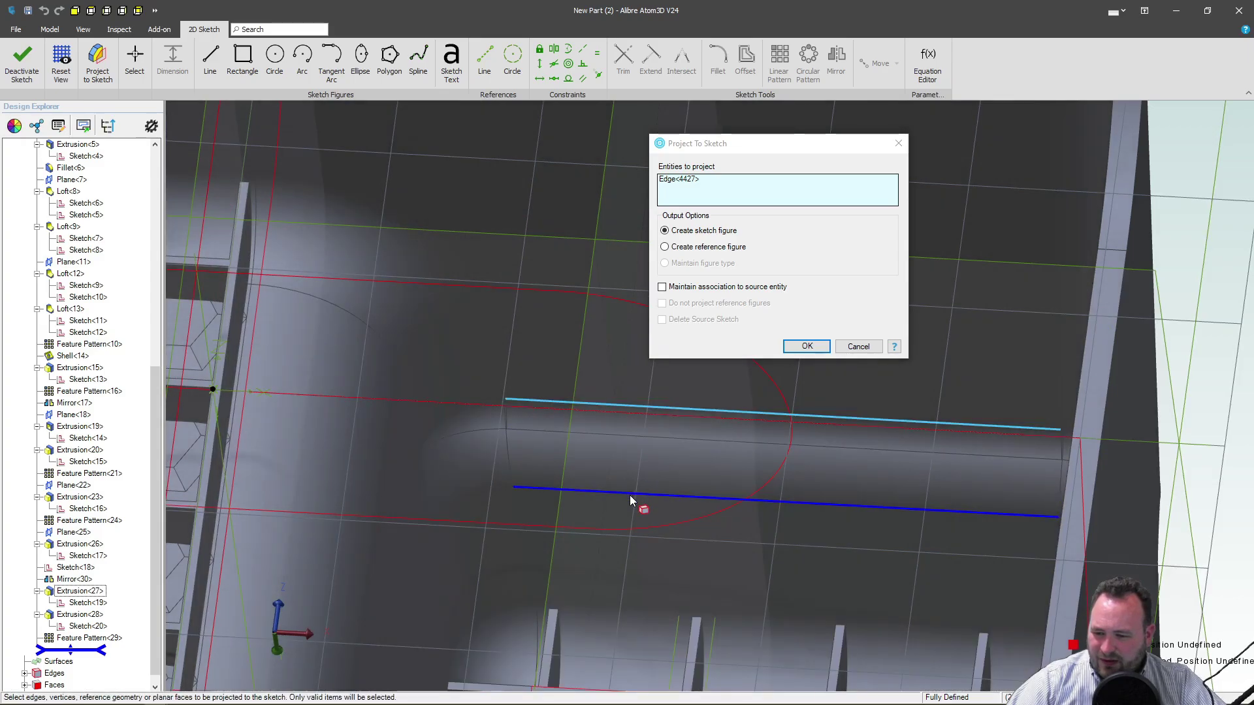
{"action": "left_click", "coordinate": [631, 499]}
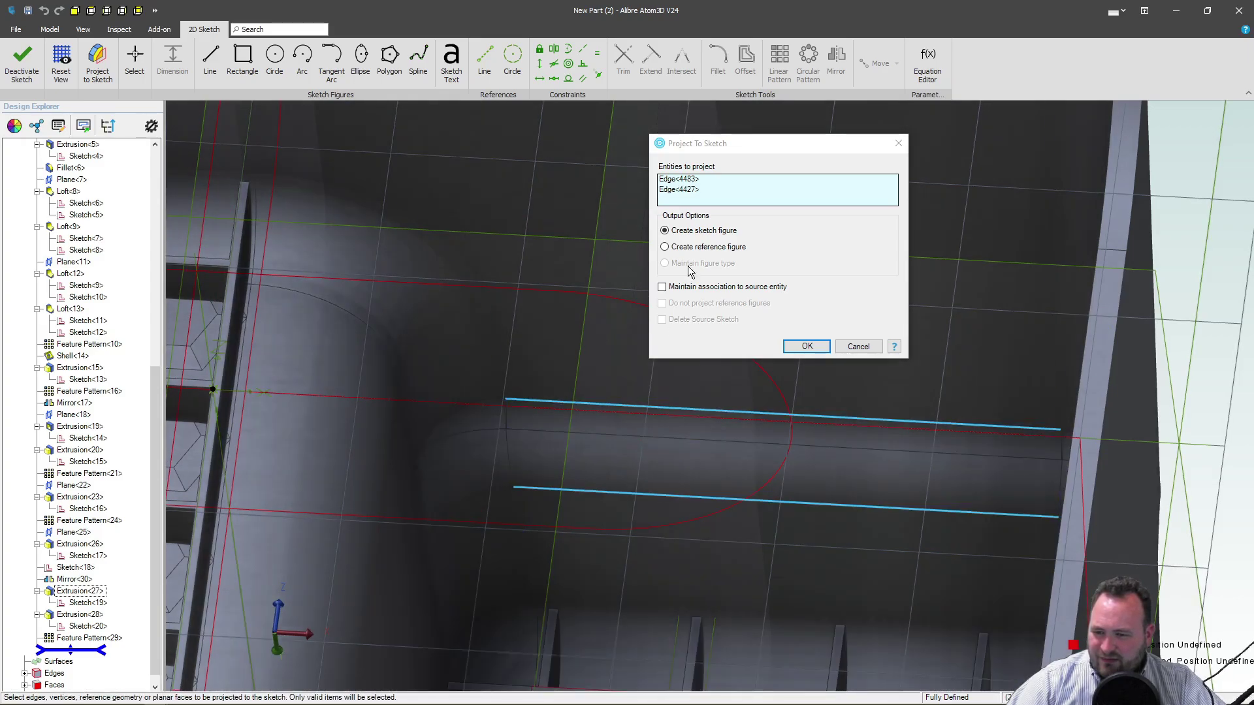
{"action": "left_click", "coordinate": [665, 249]}
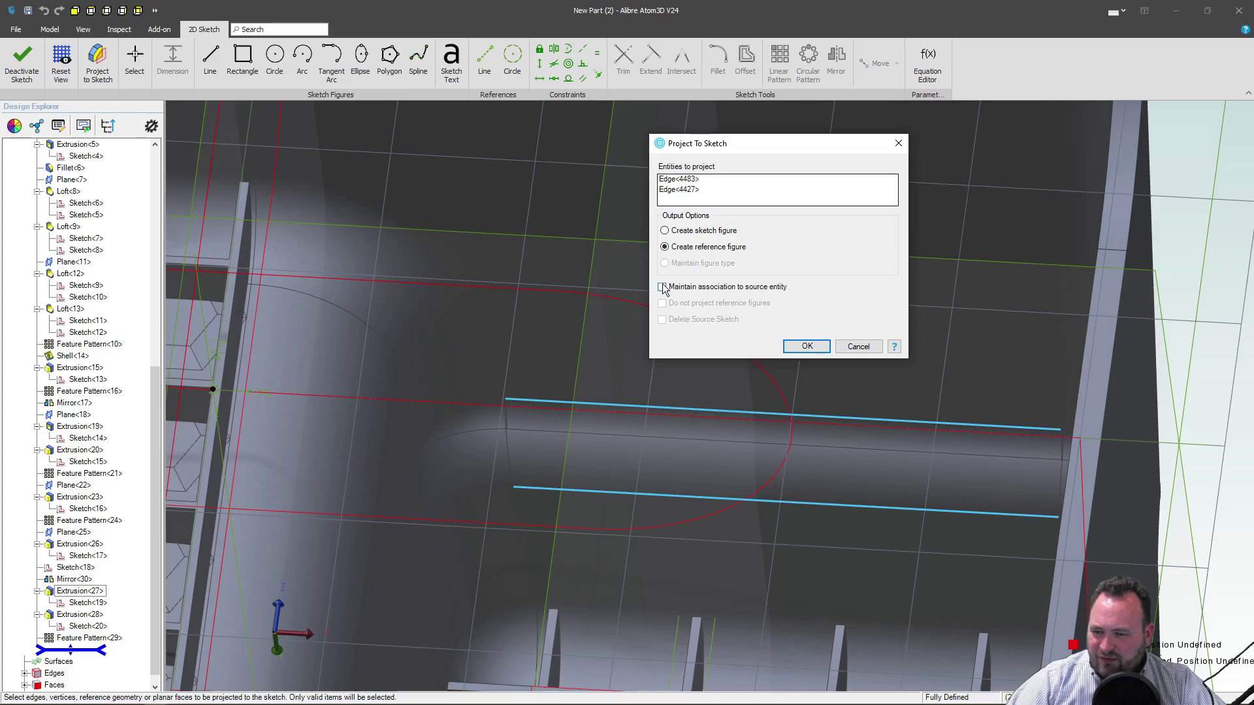
{"action": "left_click", "coordinate": [805, 347]}
{"action": "middle_click_drag", "start_coordinate": [848, 465], "coordinate": [784, 443]}
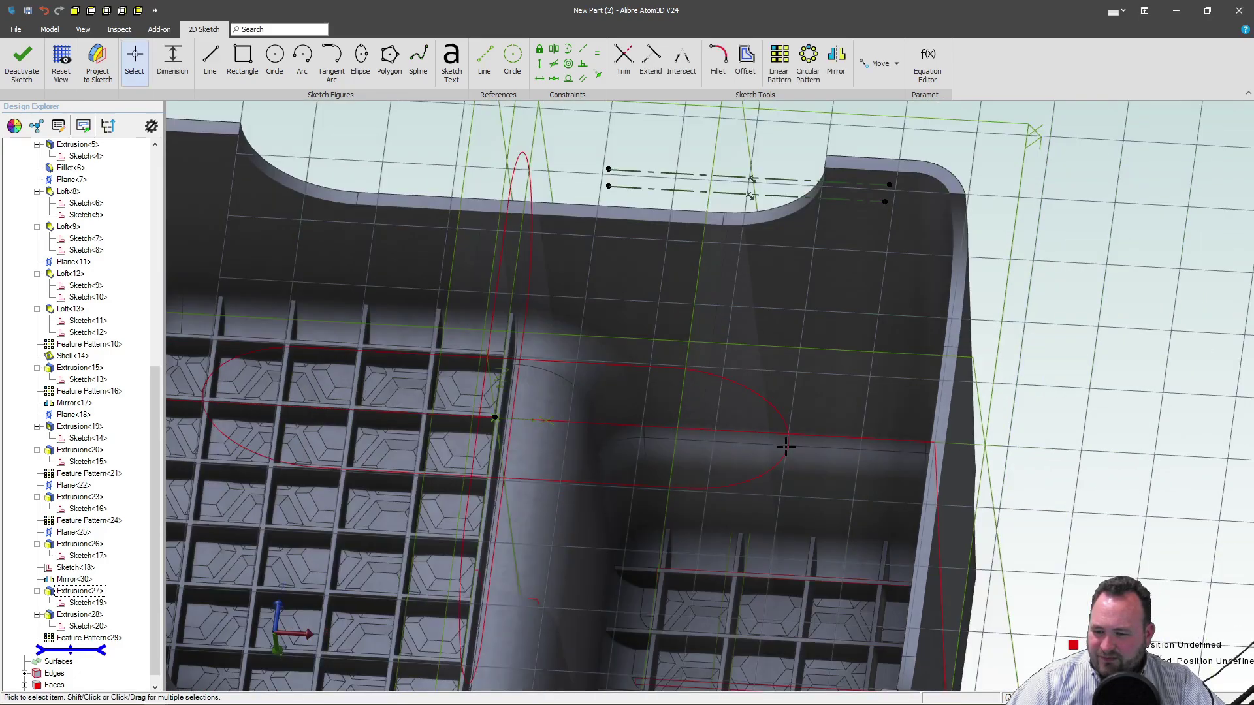
{"action": "left_click", "coordinate": [61, 62]}
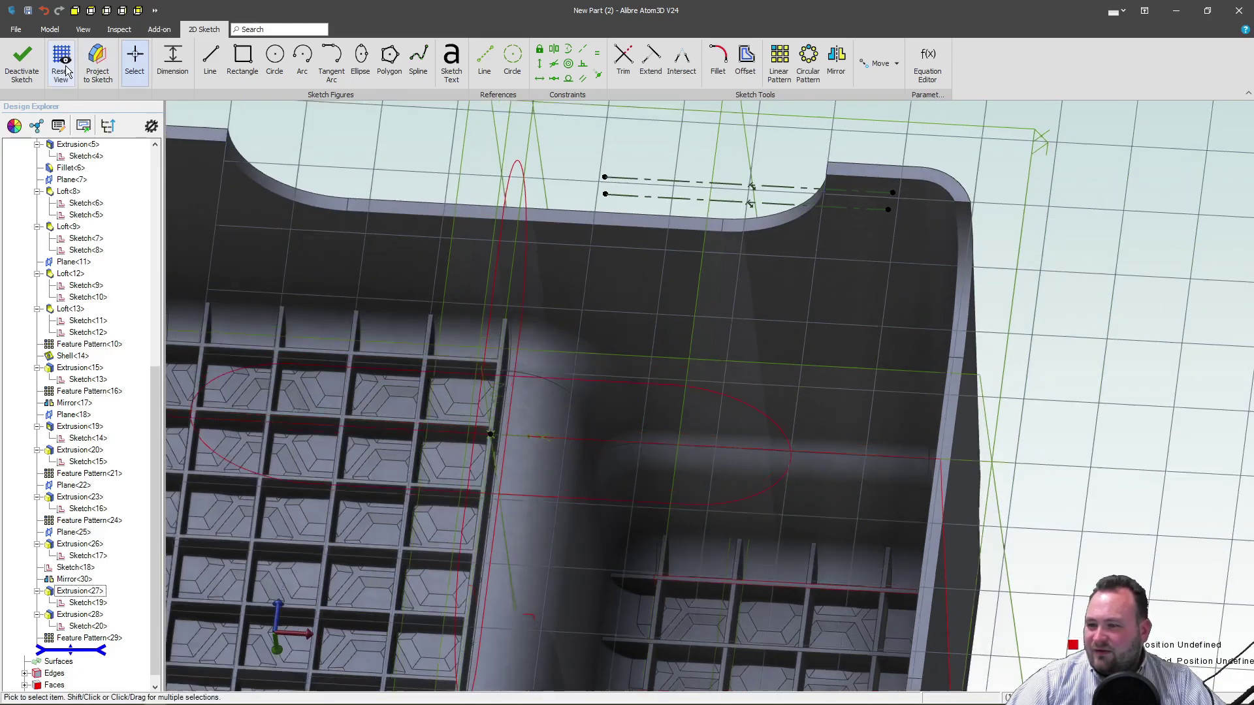
Draw a rectangle spanning between the two projected reference lines, near the middle of their length.
{"action": "scroll", "coordinate": [706, 233], "scroll_direction": "down", "scroll_amount": 5}
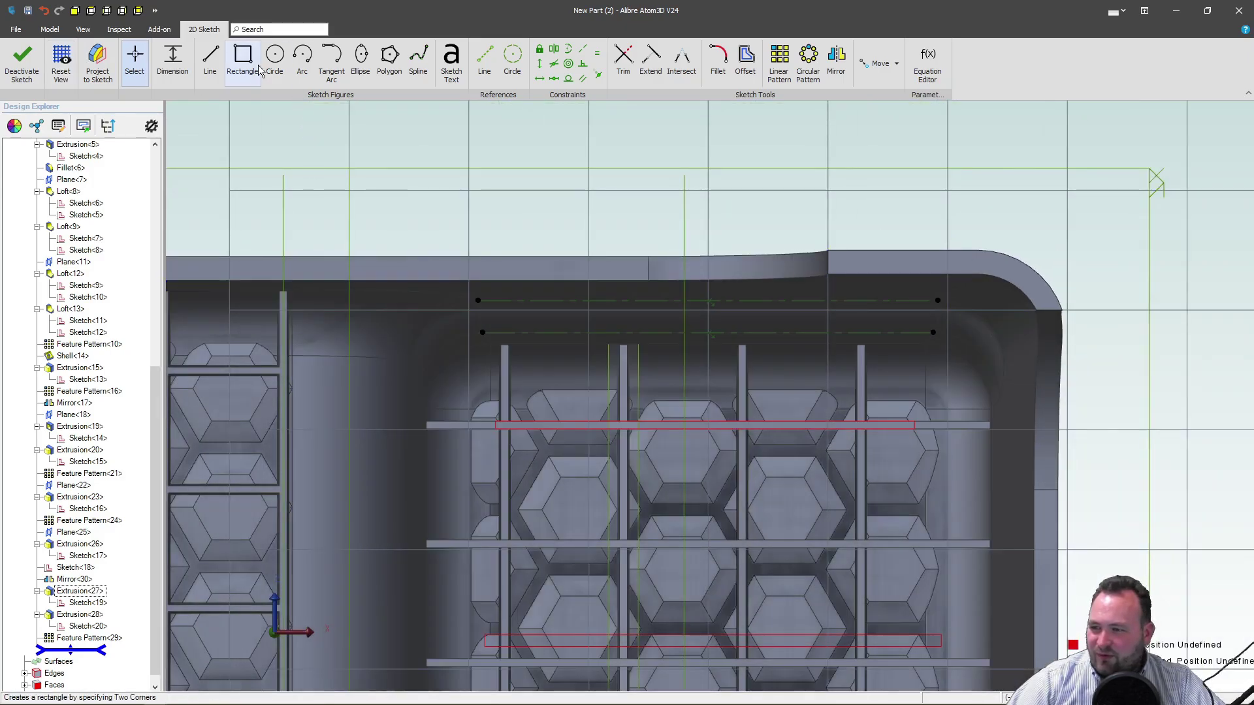
{"action": "left_click", "coordinate": [244, 62]}
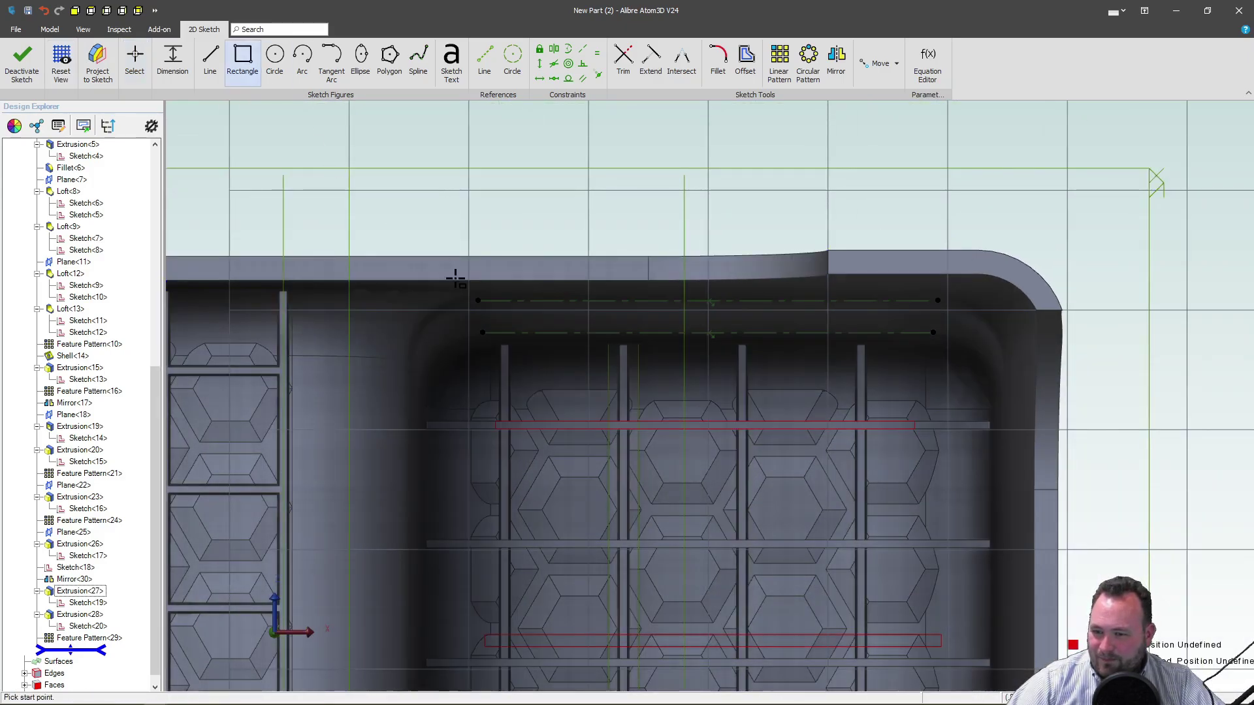
{"action": "left_click", "coordinate": [614, 300]}
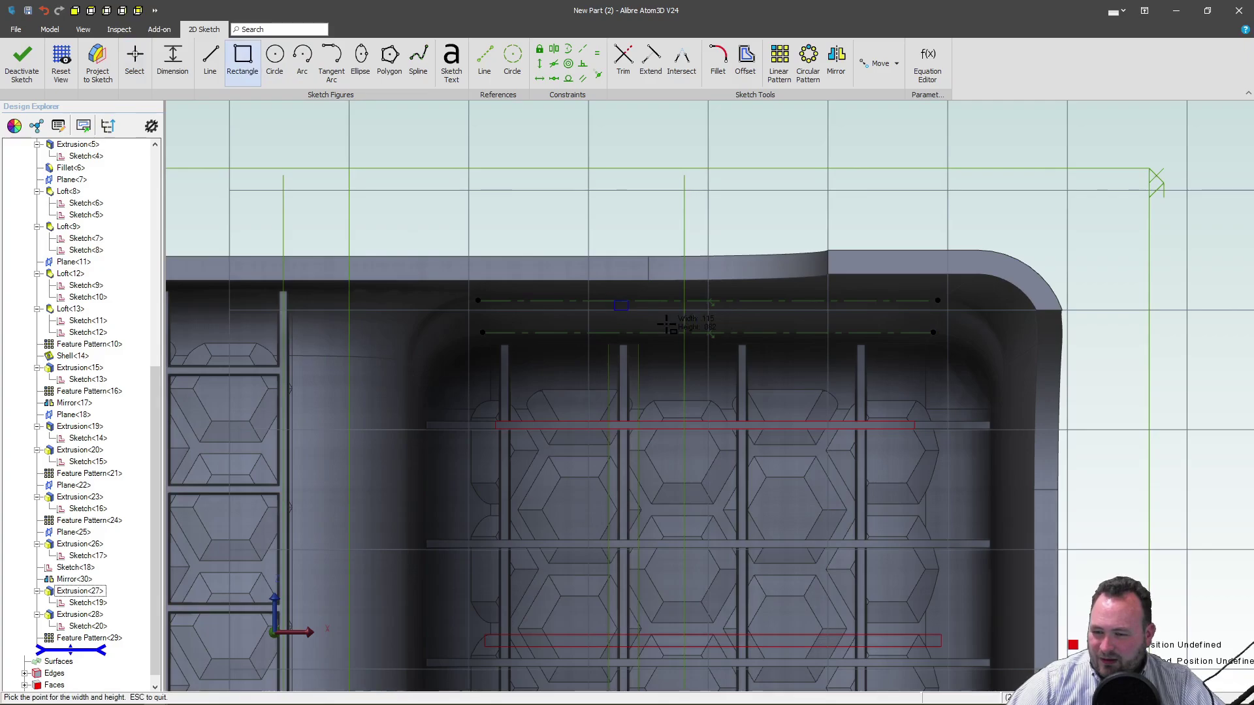
{"action": "left_click", "coordinate": [838, 334]}
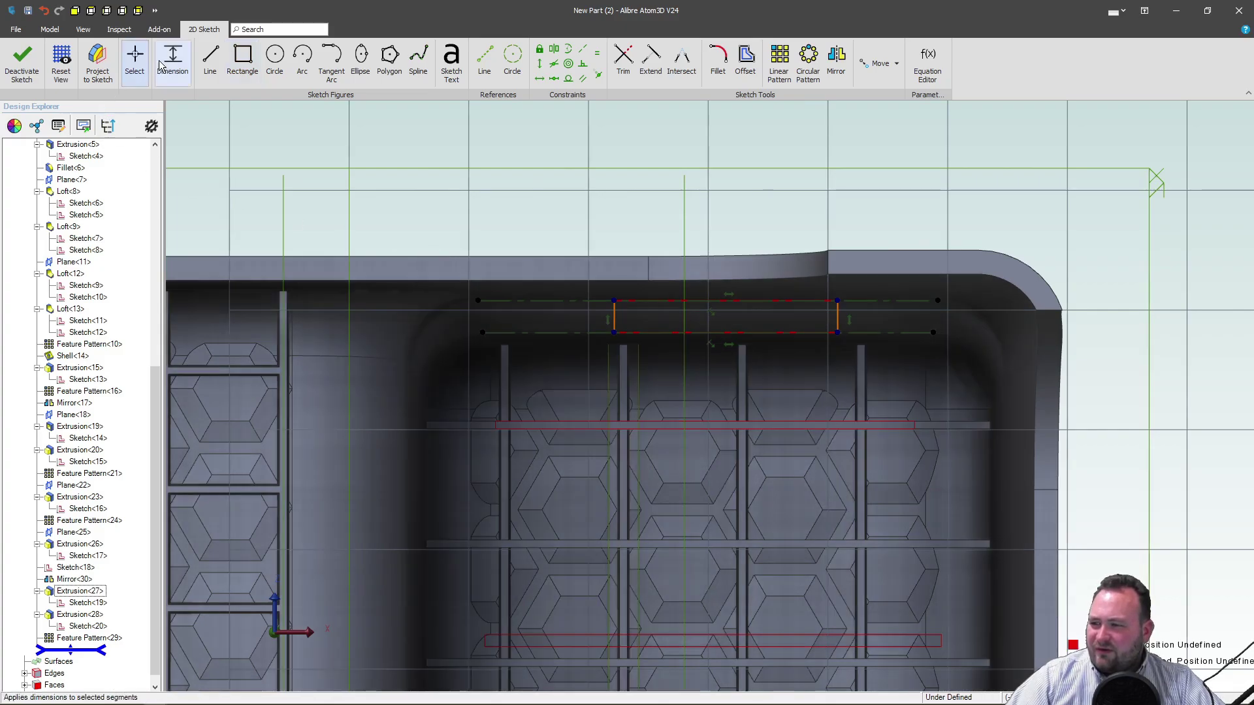
Dimension the horizontal distance from the origin to the rectangle's nearer corner as 2.25 in.
{"action": "left_click", "coordinate": [135, 62]}
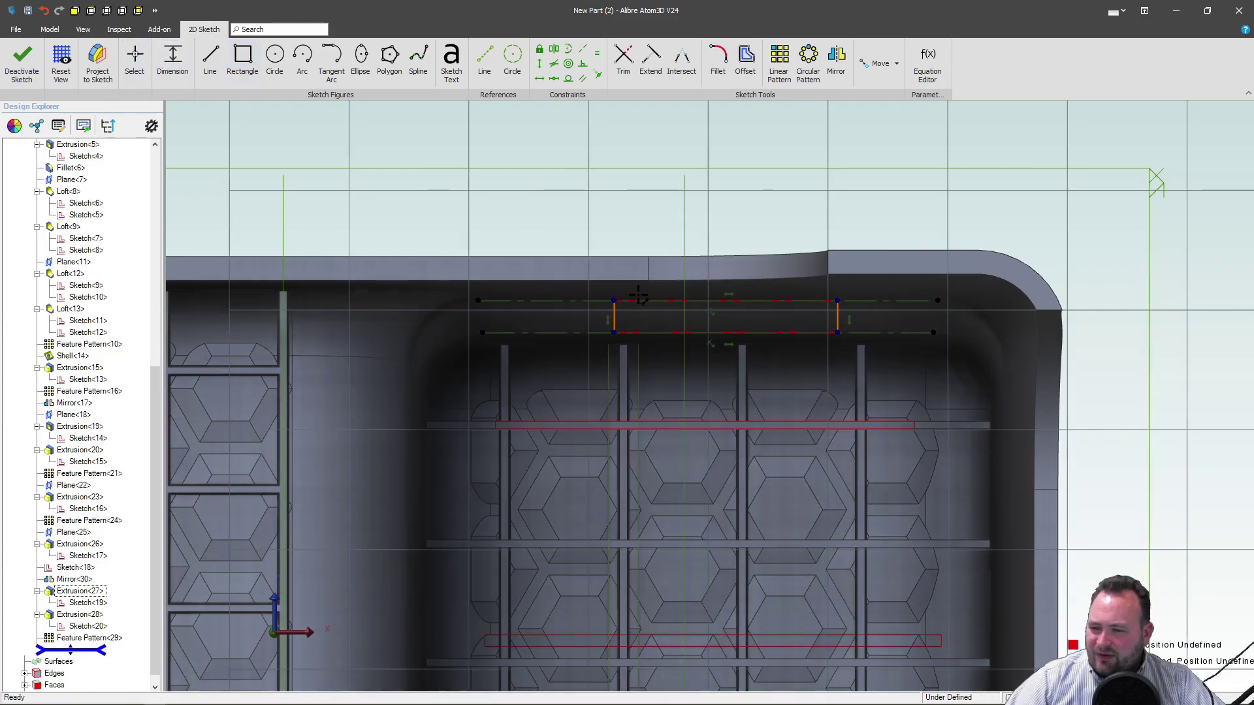
{"action": "scroll", "coordinate": [476, 384], "scroll_direction": "down", "scroll_amount": 3}
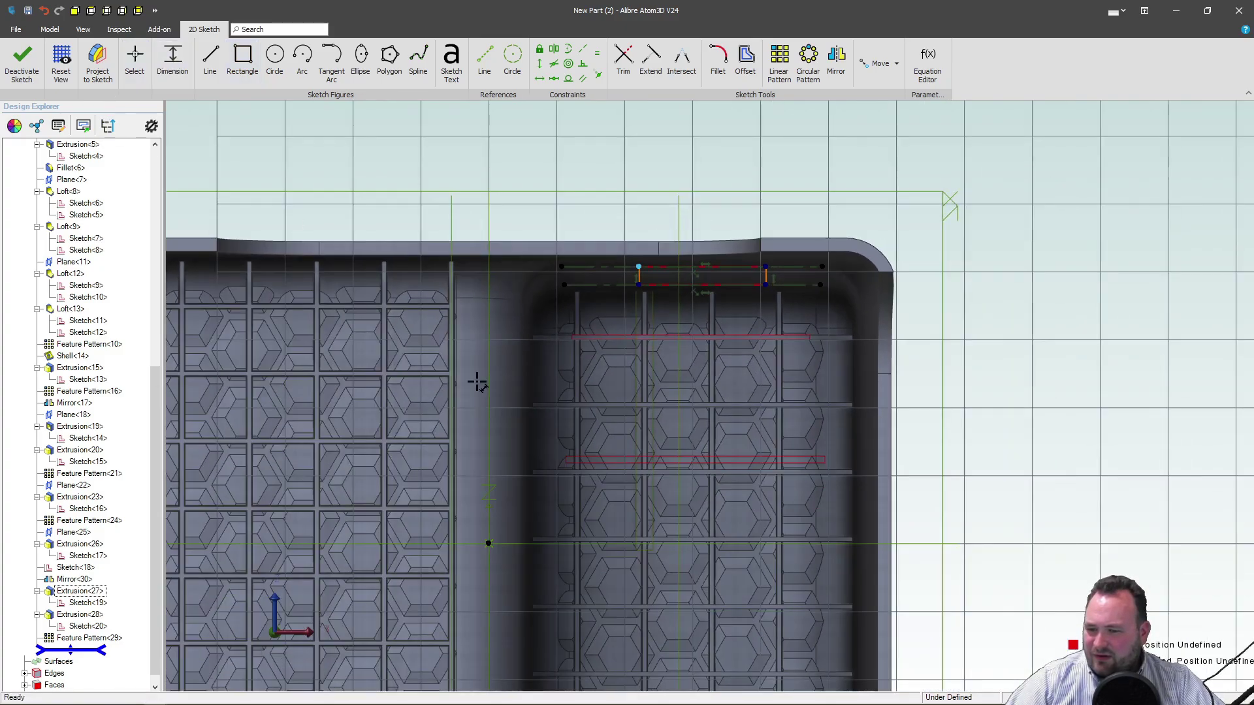
{"action": "left_click", "coordinate": [497, 491]}
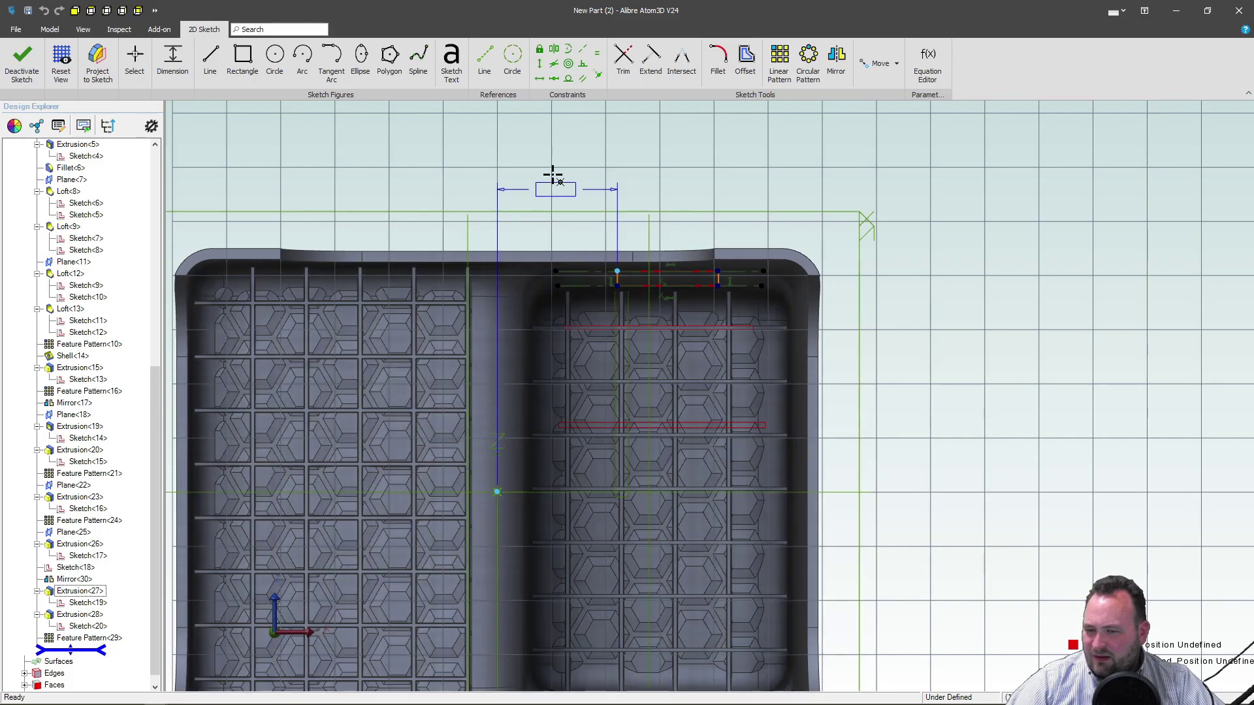
{"action": "left_click", "coordinate": [575, 183]}
{"action": "type", "text": "2.25"}
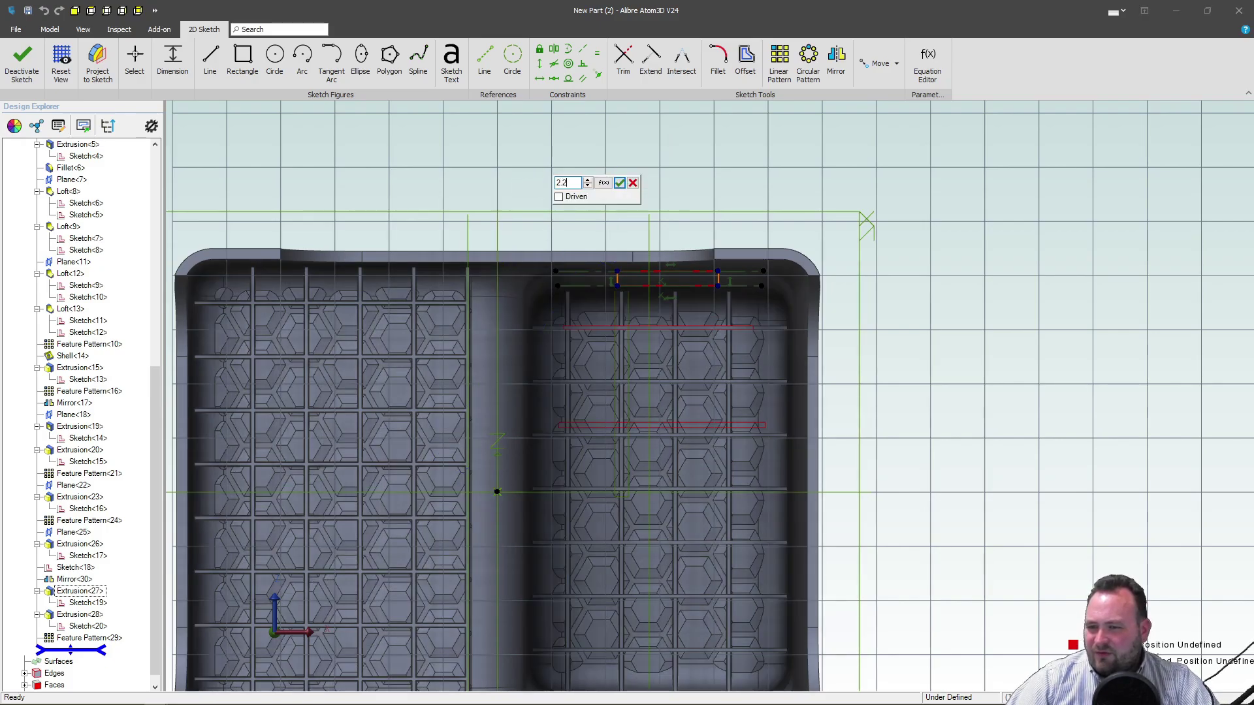
{"action": "key", "text": "Return"}
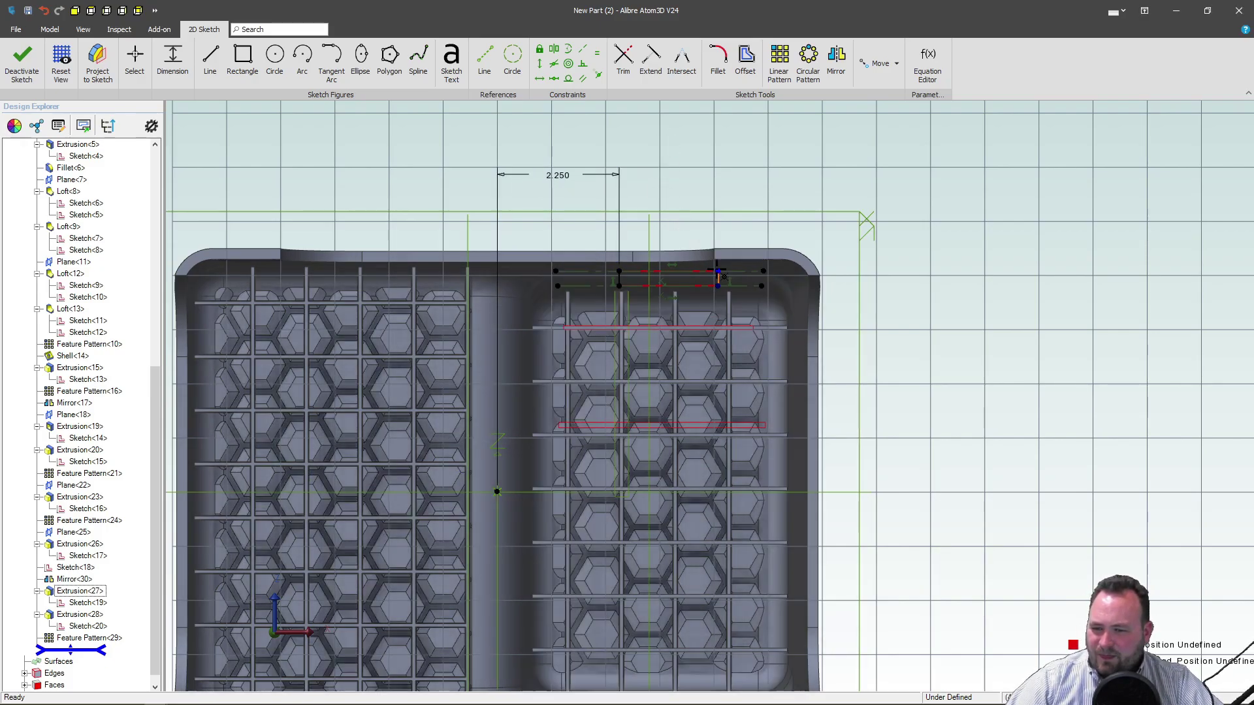
Dimension the horizontal distance from the origin to the rectangle's farther corner as 4.25 in and finish the sketch.
{"action": "left_click", "coordinate": [718, 273]}
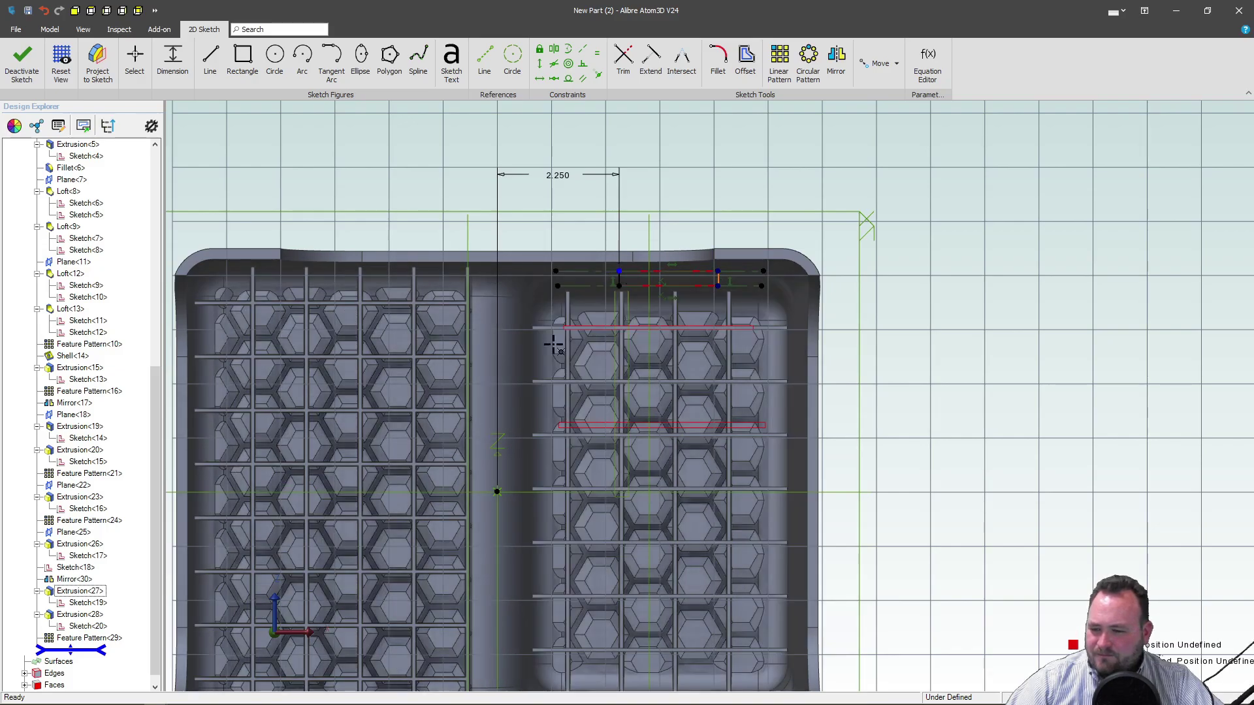
{"action": "left_click", "coordinate": [497, 491]}
{"action": "left_click", "coordinate": [693, 139]}
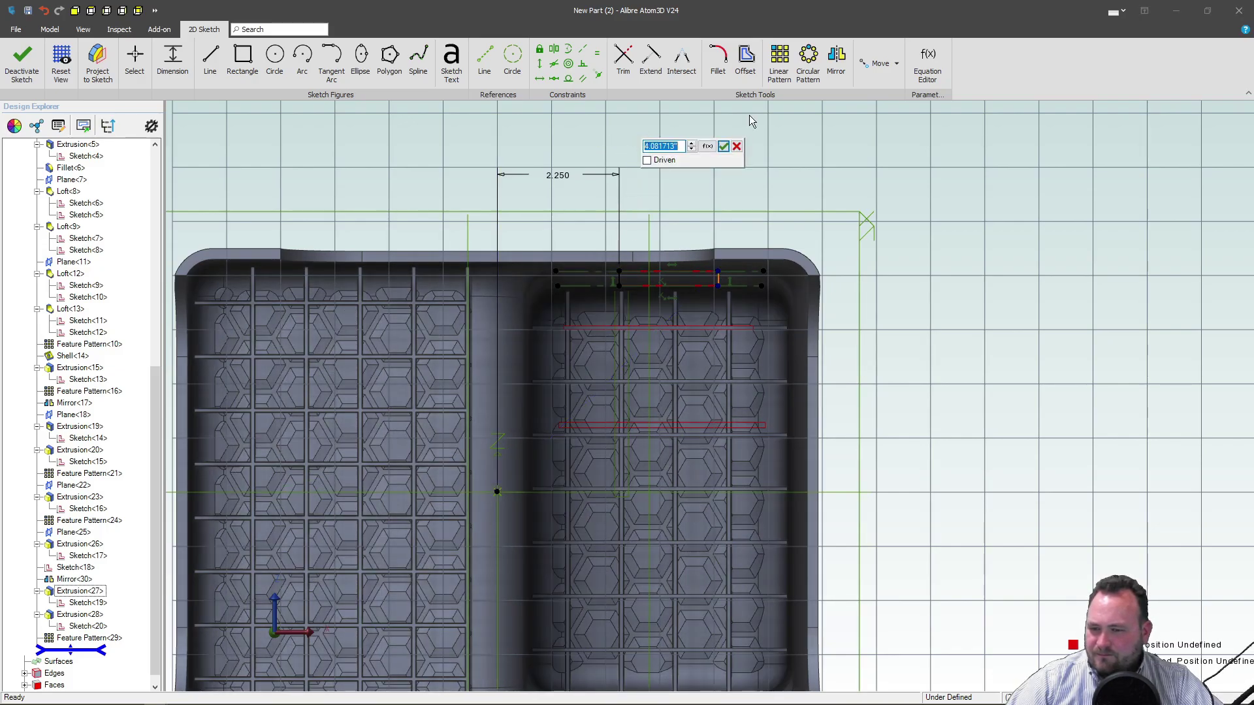
{"action": "type", "text": "4.25"}
{"action": "key", "text": "Return"}
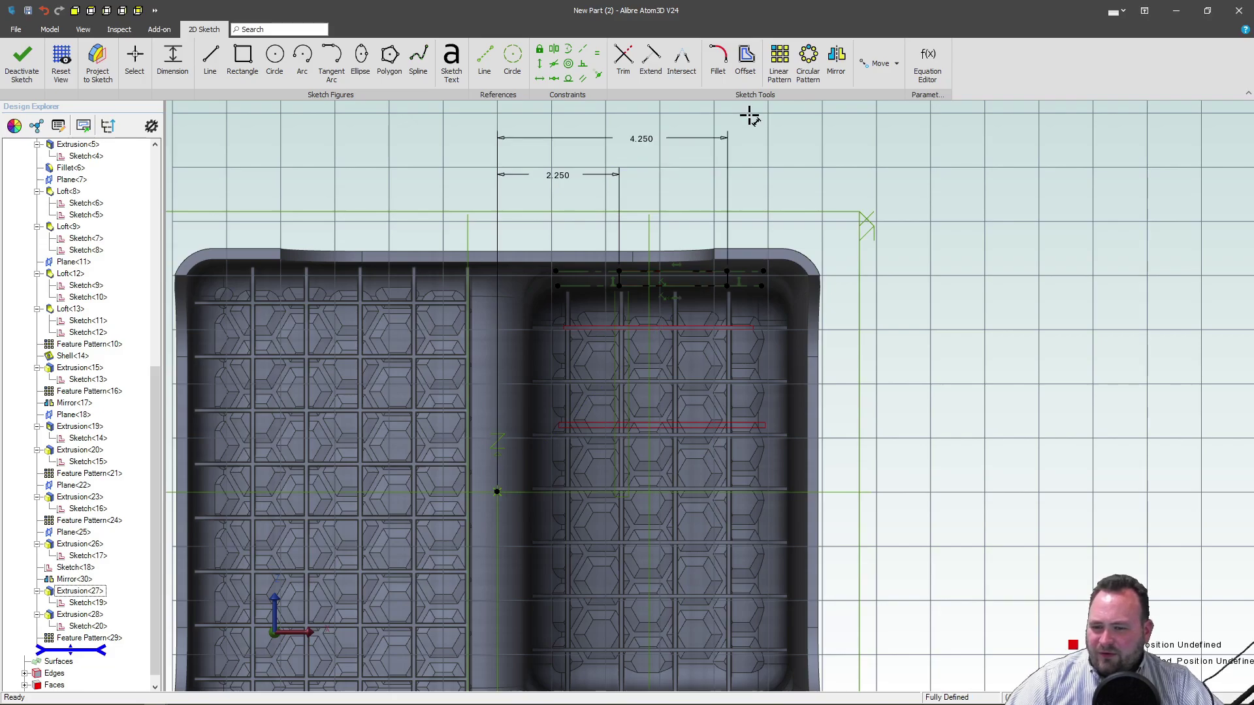
{"action": "left_click", "coordinate": [17, 68]}
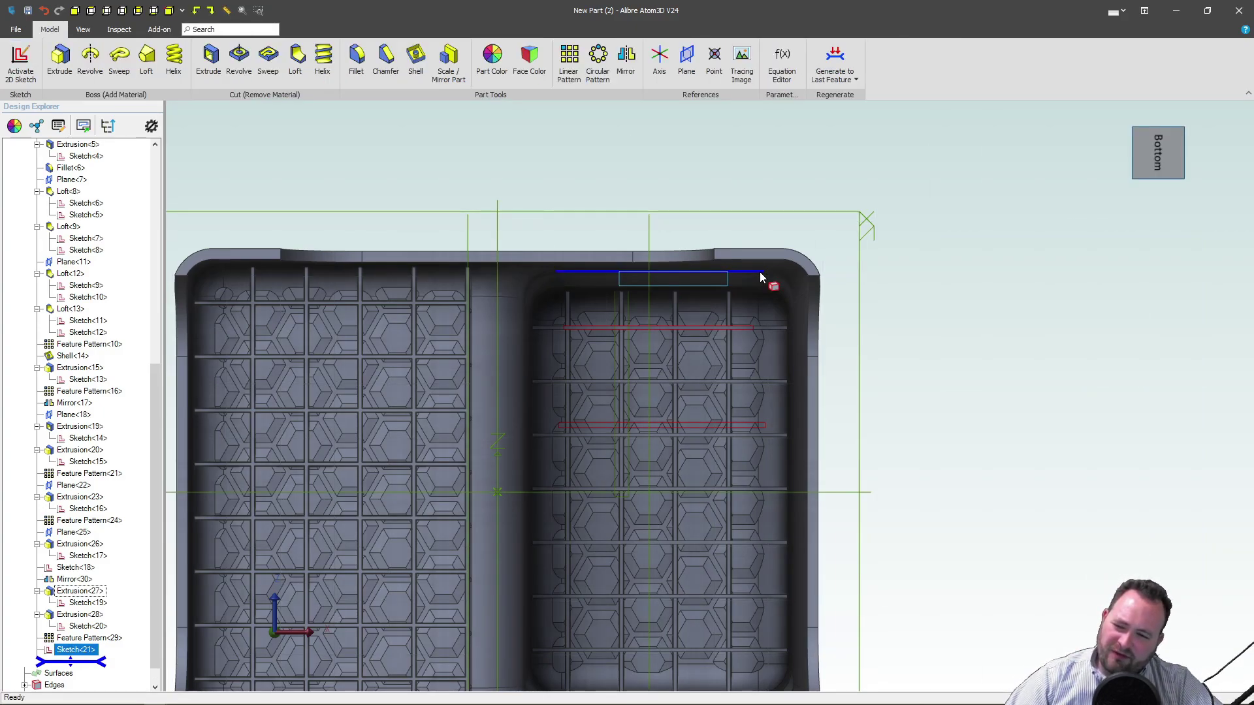
Extrude-cut the rectangle sketch 7.6 in along its normal up through the ledge in the stool's side wall.
{"action": "middle_click_drag", "start_coordinate": [751, 246], "coordinate": [629, 395]}
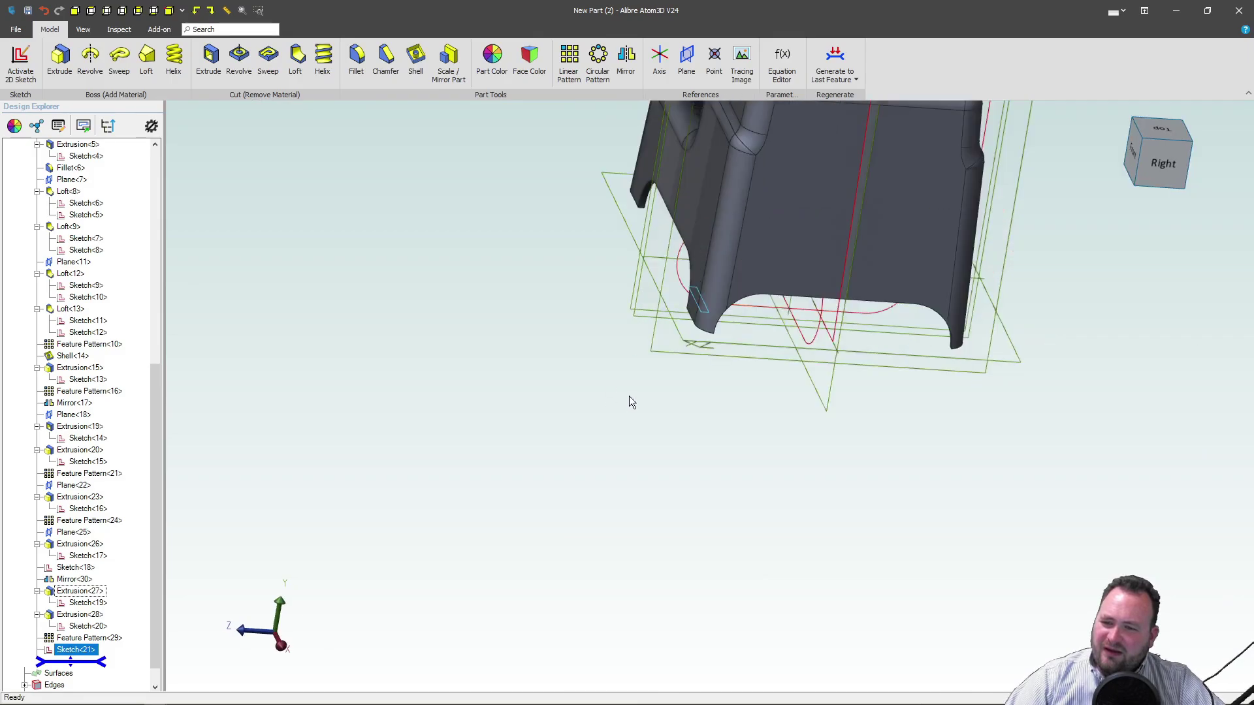
{"action": "scroll", "coordinate": [626, 196], "scroll_direction": "down", "scroll_amount": 3}
{"action": "scroll", "coordinate": [626, 196], "scroll_direction": "up", "scroll_amount": 5}
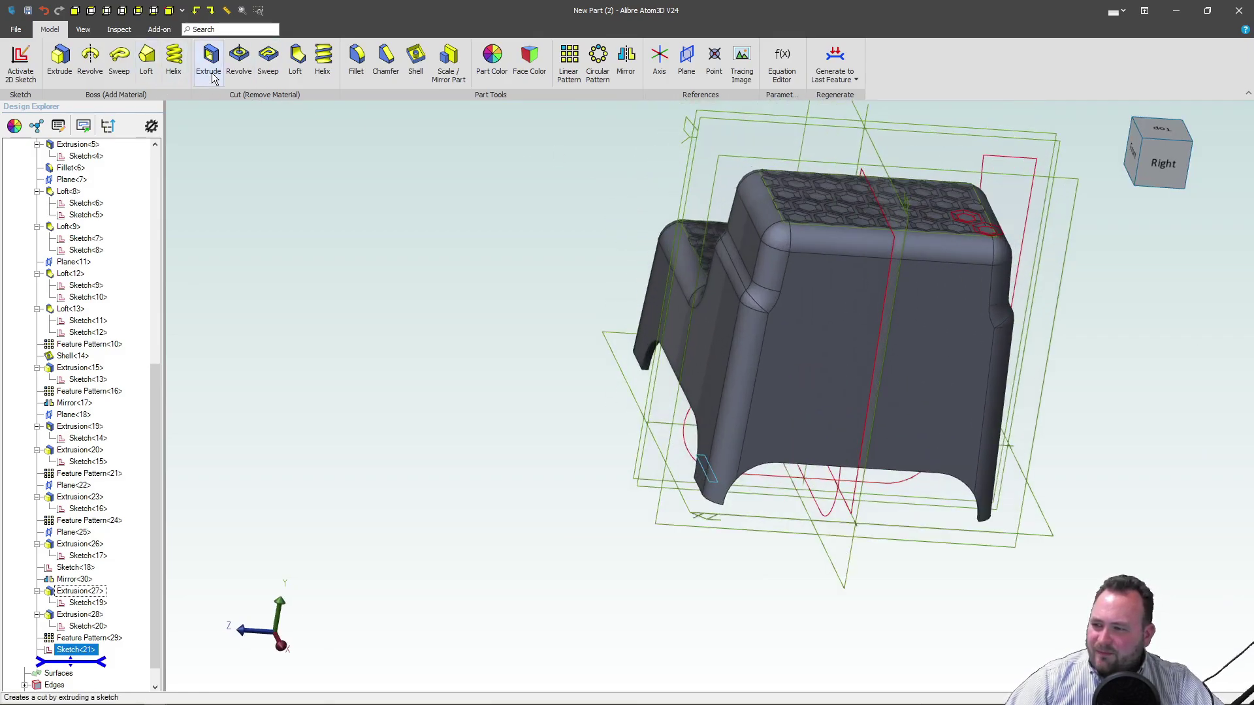
{"action": "left_click", "coordinate": [210, 66]}
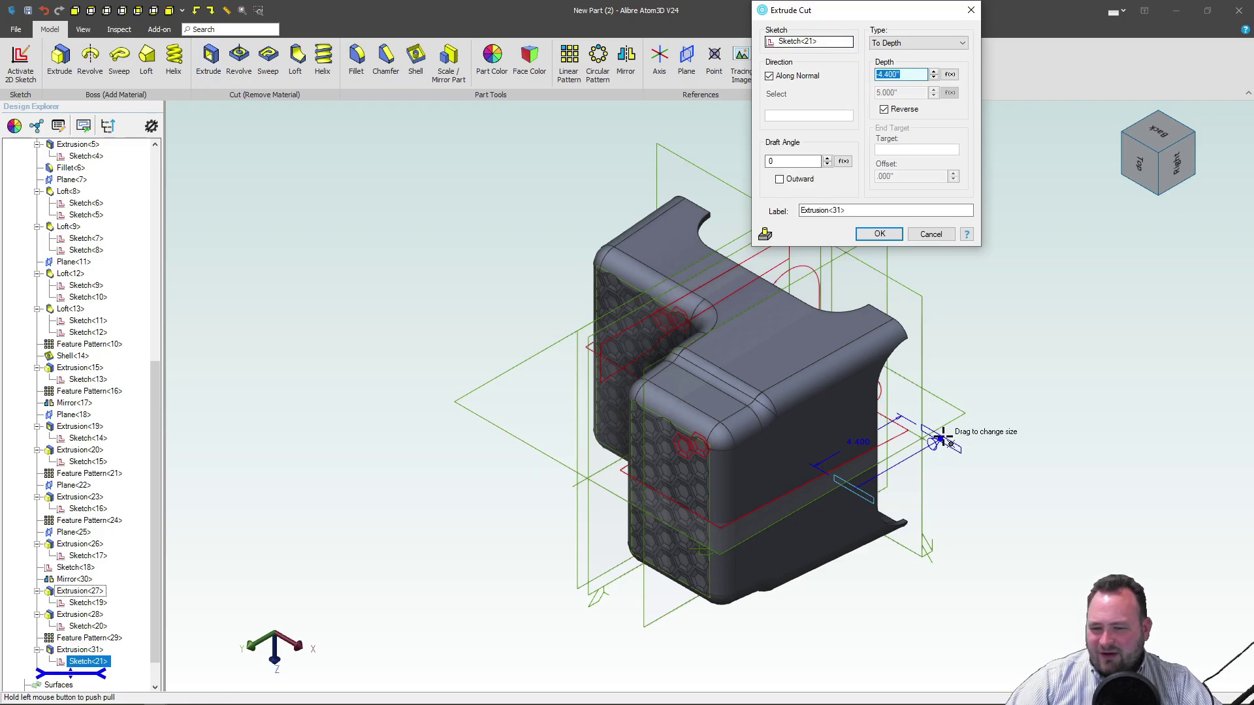
{"action": "left_click_drag", "start_coordinate": [943, 436], "coordinate": [756, 648]}
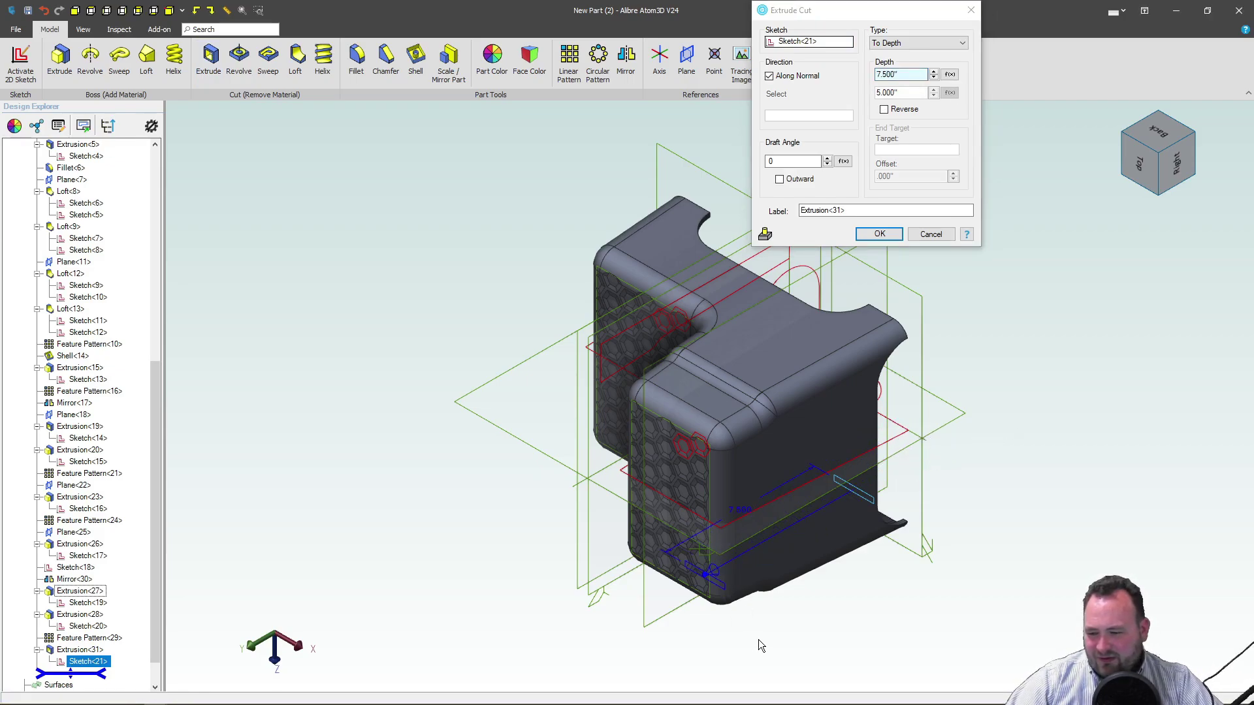
{"action": "middle_click_drag", "start_coordinate": [766, 635], "coordinate": [957, 460]}
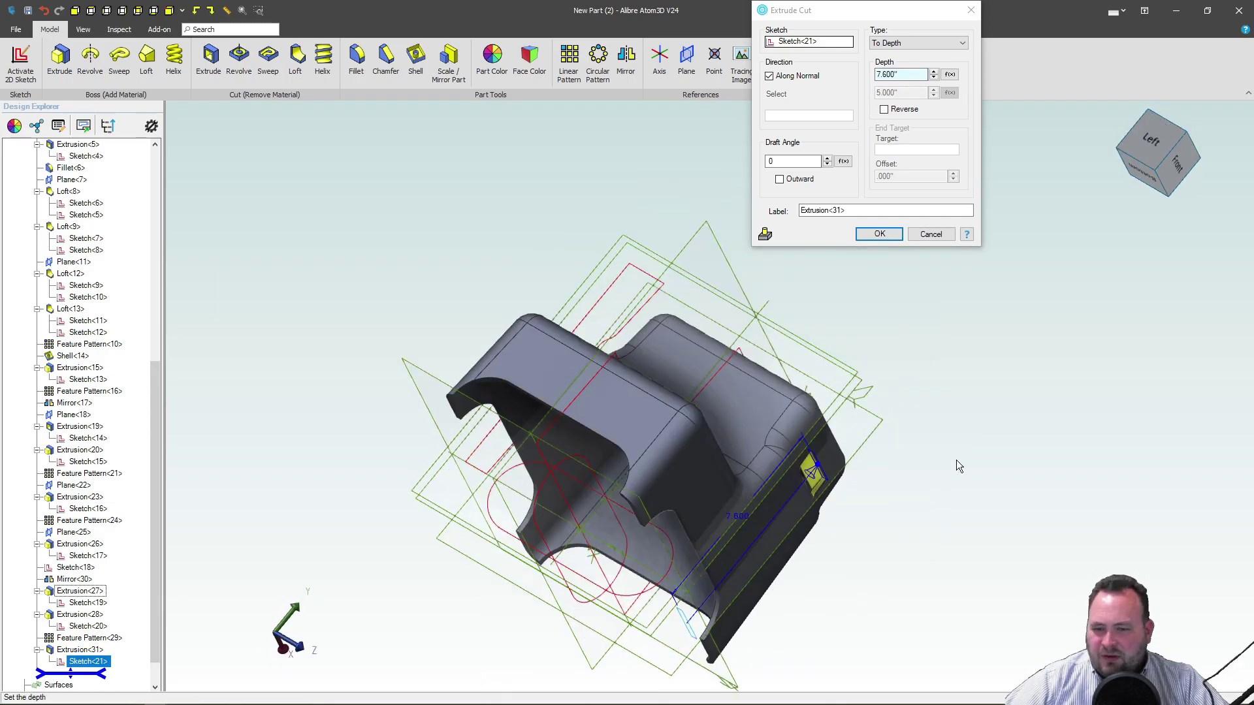
{"action": "left_click", "coordinate": [880, 235]}
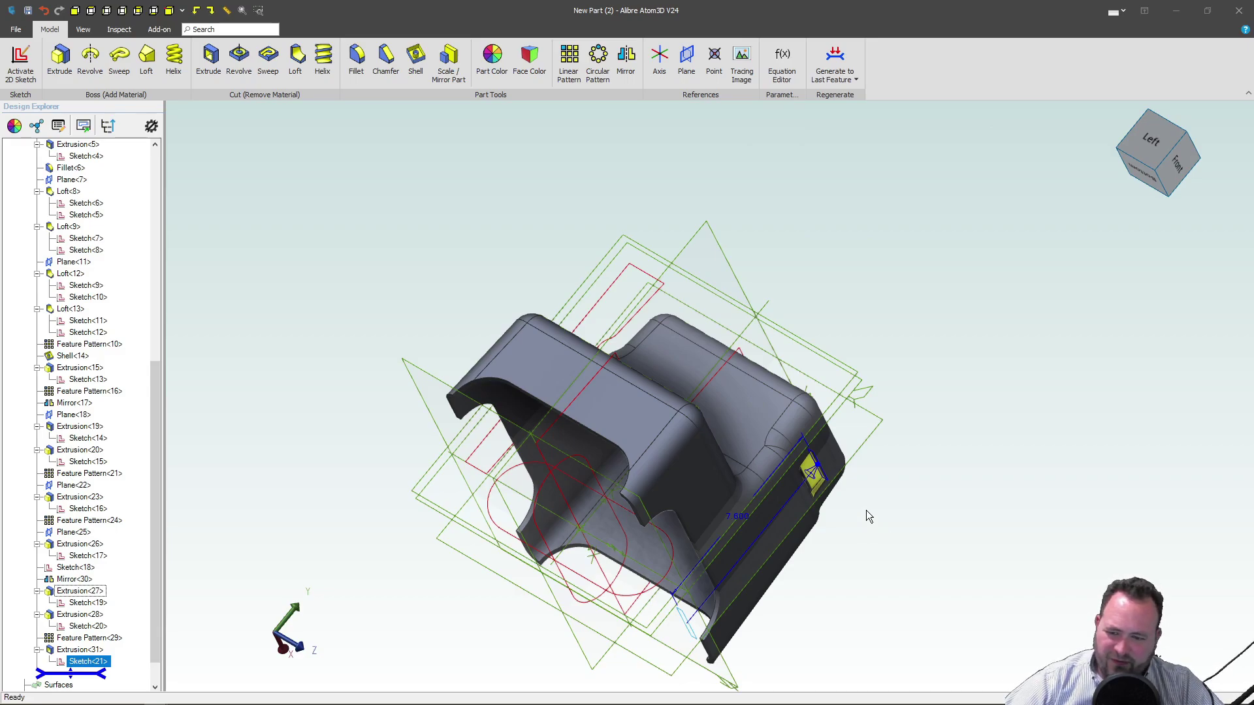
Examine the rectangular opening from outside the taller section, checking how far it cuts into the wall.
{"action": "middle_click_drag", "start_coordinate": [866, 511], "coordinate": [786, 516]}
{"action": "scroll", "coordinate": [810, 405], "scroll_direction": "up", "scroll_amount": 5}
{"action": "scroll", "coordinate": [784, 356], "scroll_direction": "up", "scroll_amount": 5}
{"action": "left_click", "coordinate": [761, 405]}
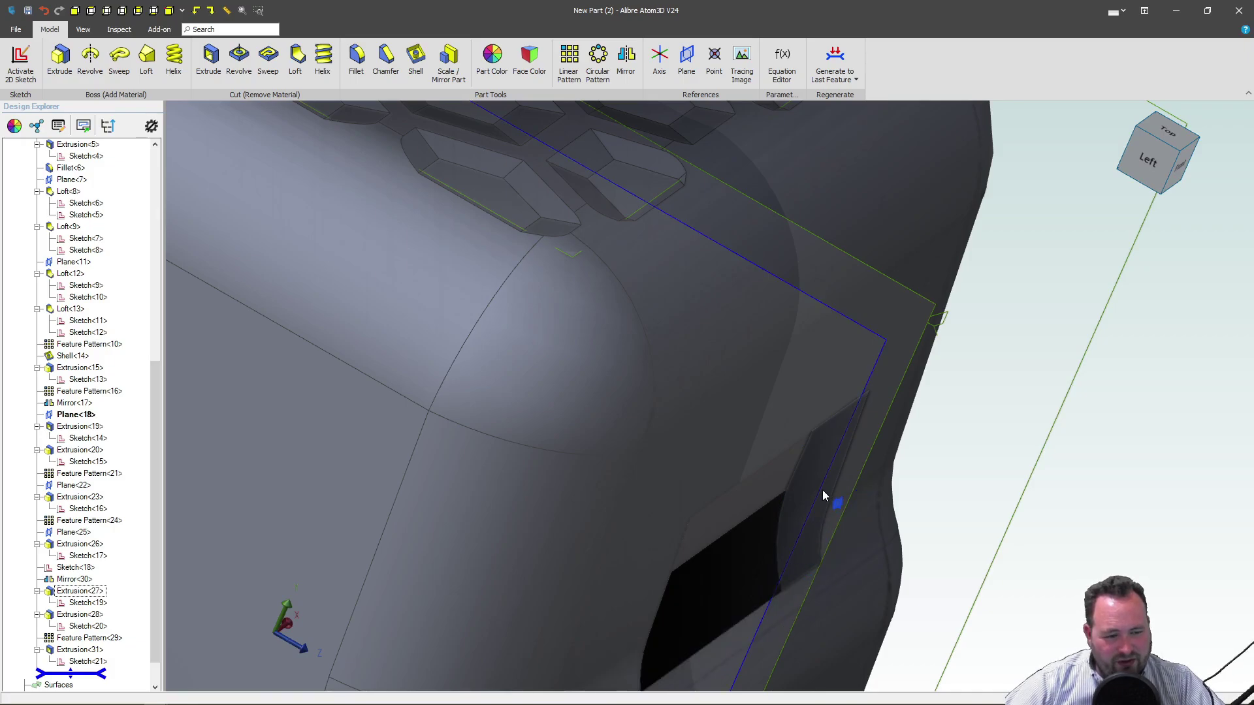
{"action": "middle_click_drag", "start_coordinate": [820, 474], "coordinate": [761, 445]}
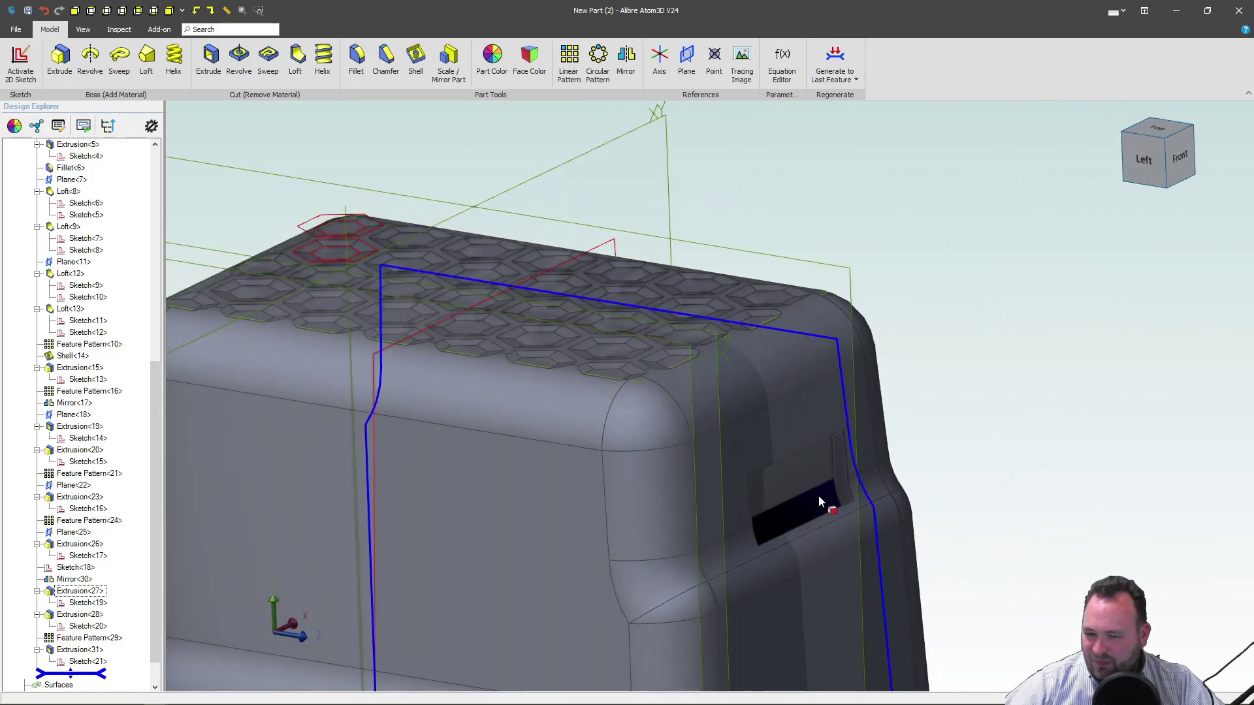
{"action": "scroll", "coordinate": [818, 495], "scroll_direction": "up", "scroll_amount": 3}
{"action": "scroll", "coordinate": [878, 464], "scroll_direction": "up", "scroll_amount": 2}
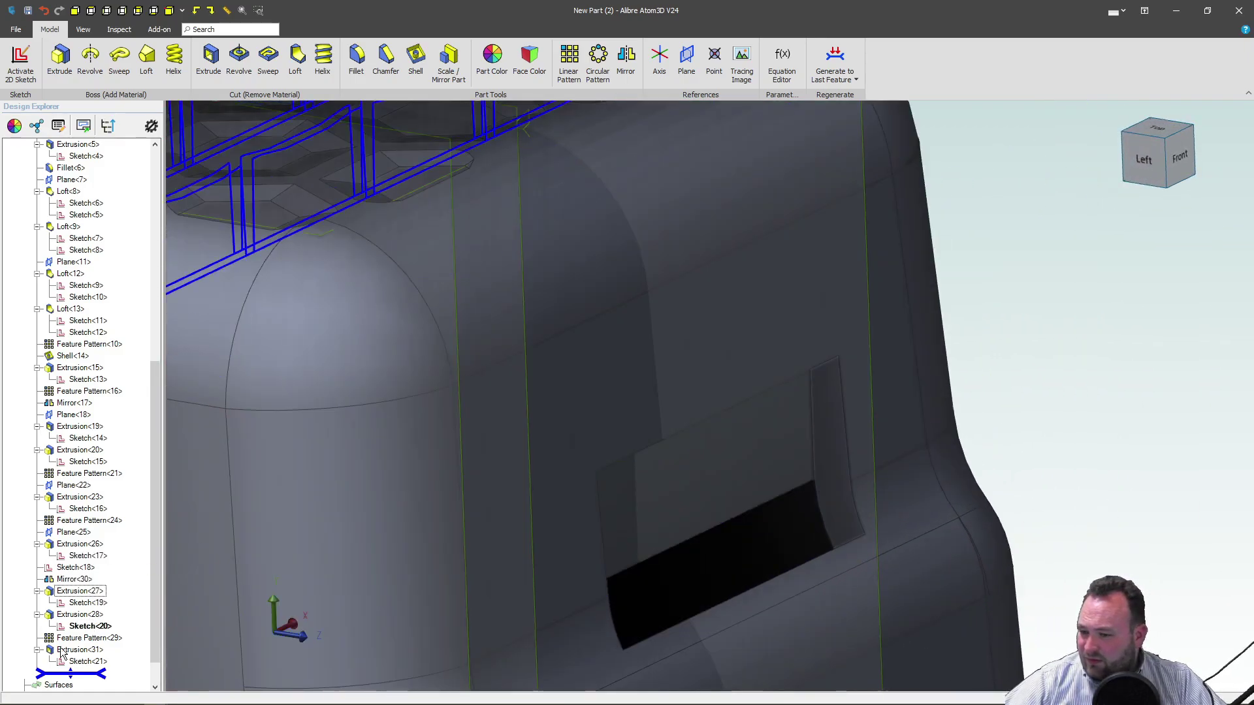
Suppress the hexagon pattern Feature Pattern<10> and Feature Patterns <16>, <21> and <24>.
{"action": "right_click", "coordinate": [74, 662]}
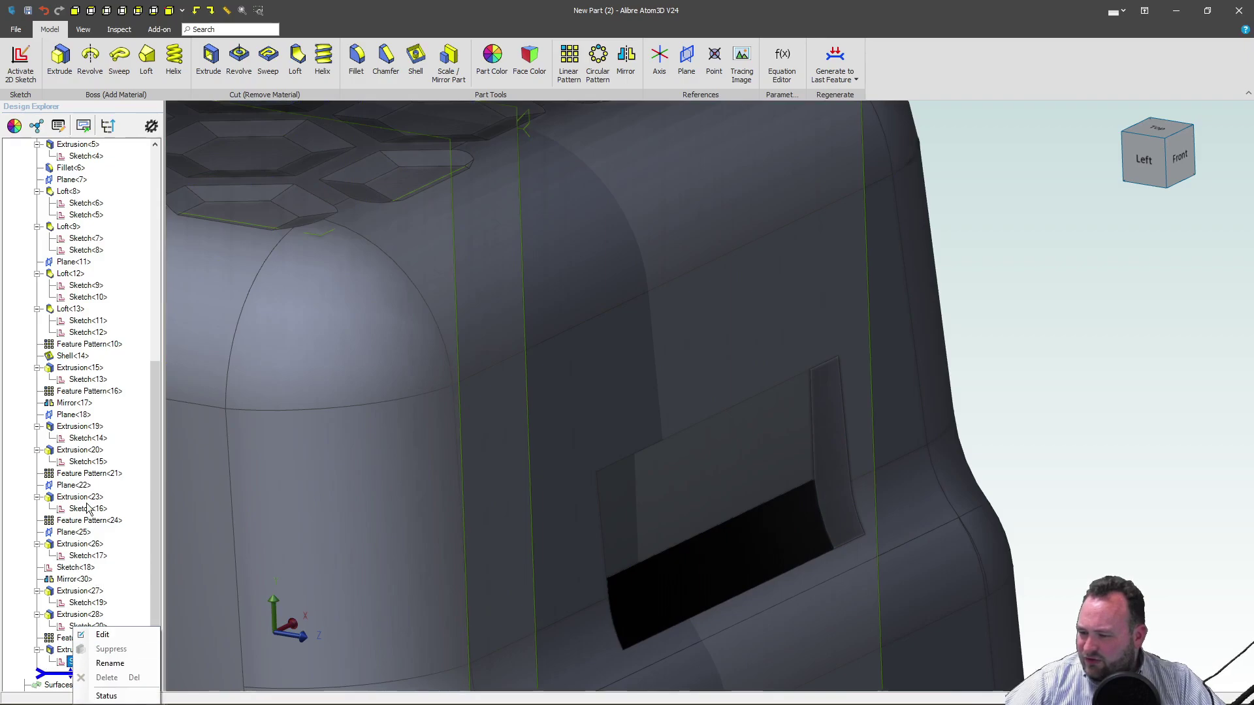
{"action": "right_click", "coordinate": [88, 475]}
{"action": "key", "text": "Escape"}
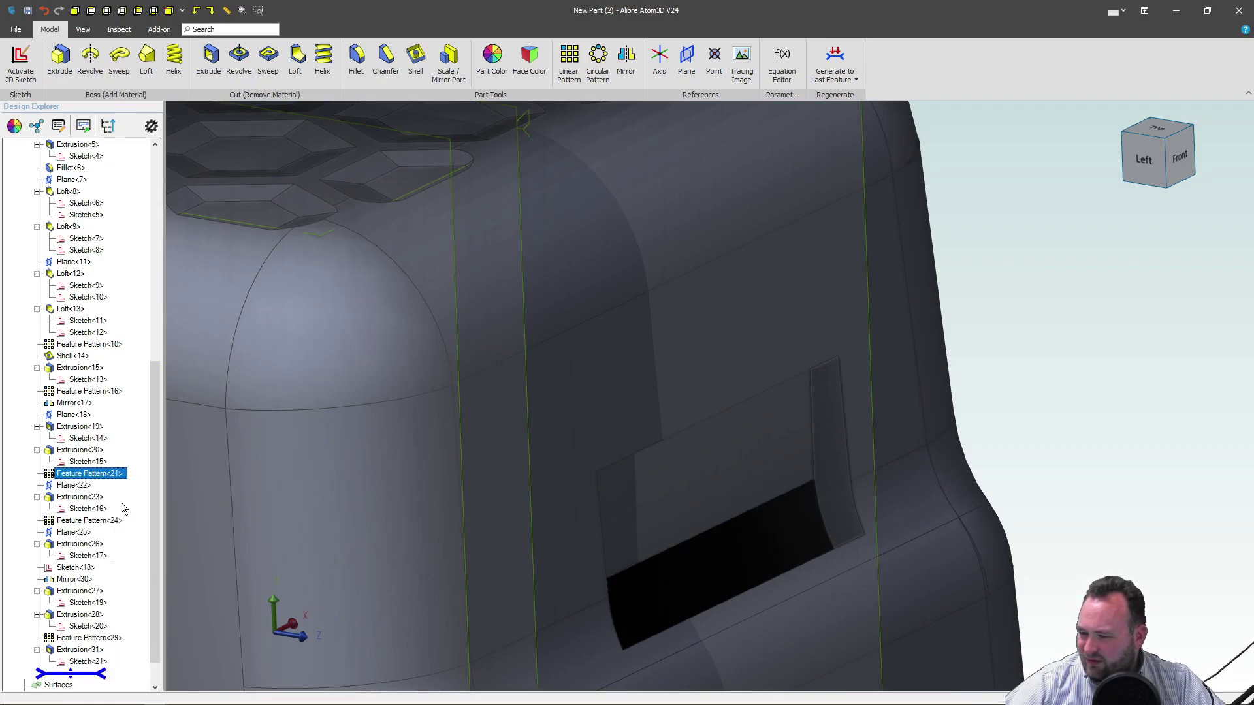
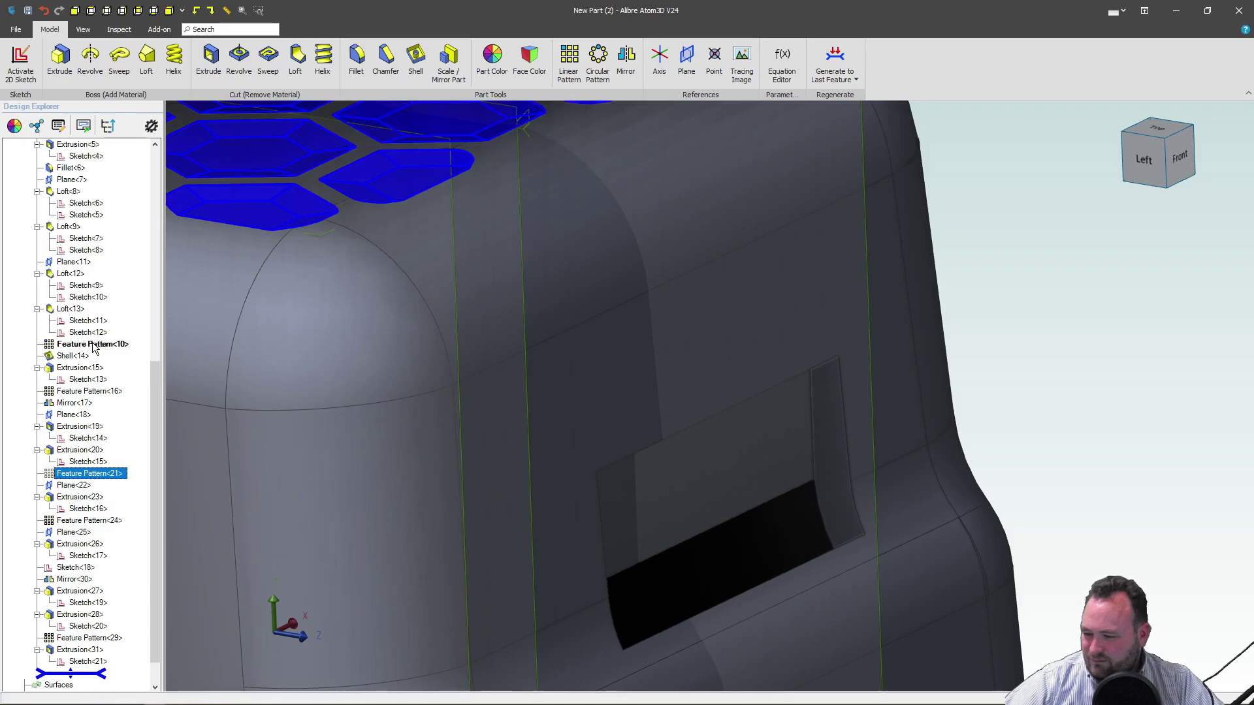
{"action": "right_click", "coordinate": [93, 346]}
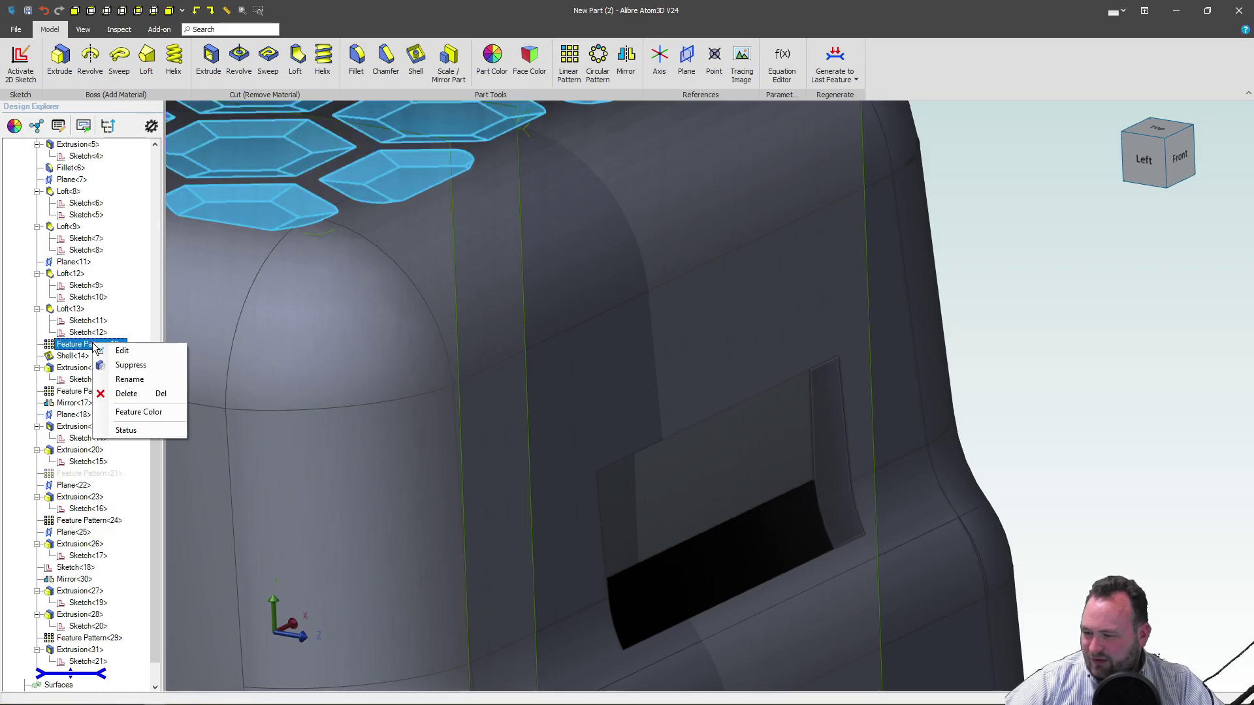
{"action": "left_click", "coordinate": [125, 366]}
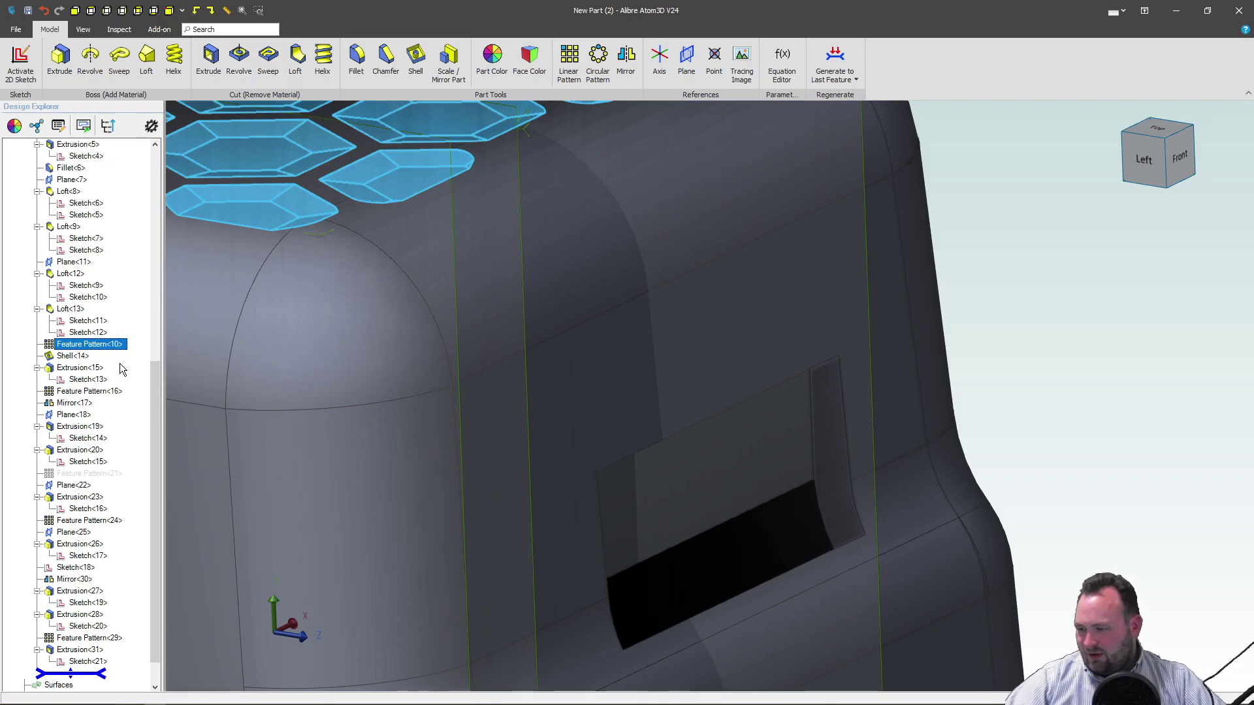
{"action": "right_click", "coordinate": [87, 392]}
{"action": "left_click", "coordinate": [112, 414]}
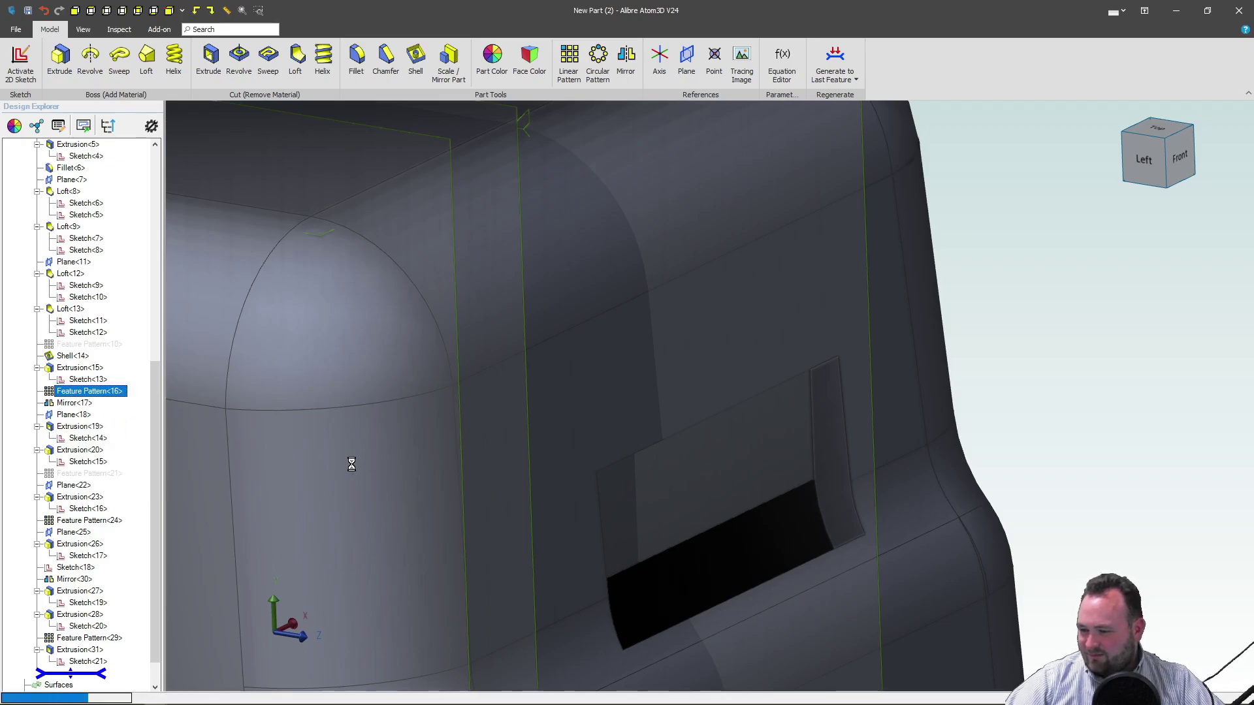
{"action": "right_click", "coordinate": [82, 521]}
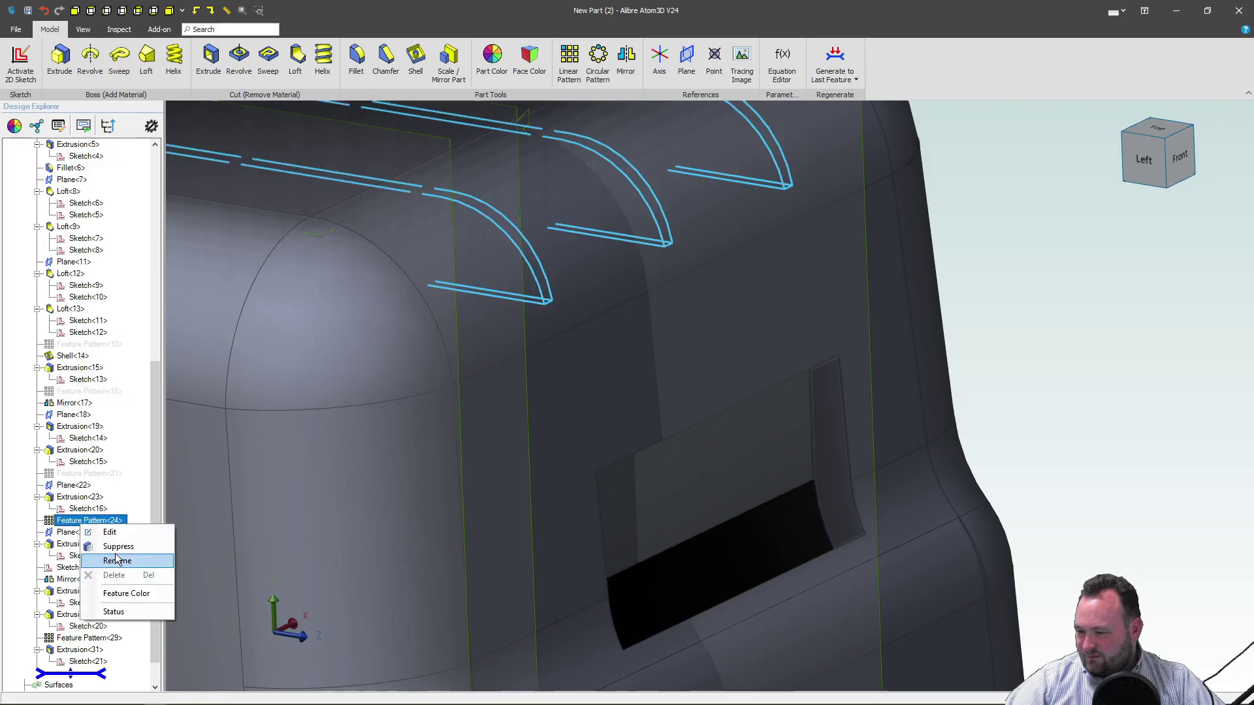
{"action": "left_click", "coordinate": [303, 564]}
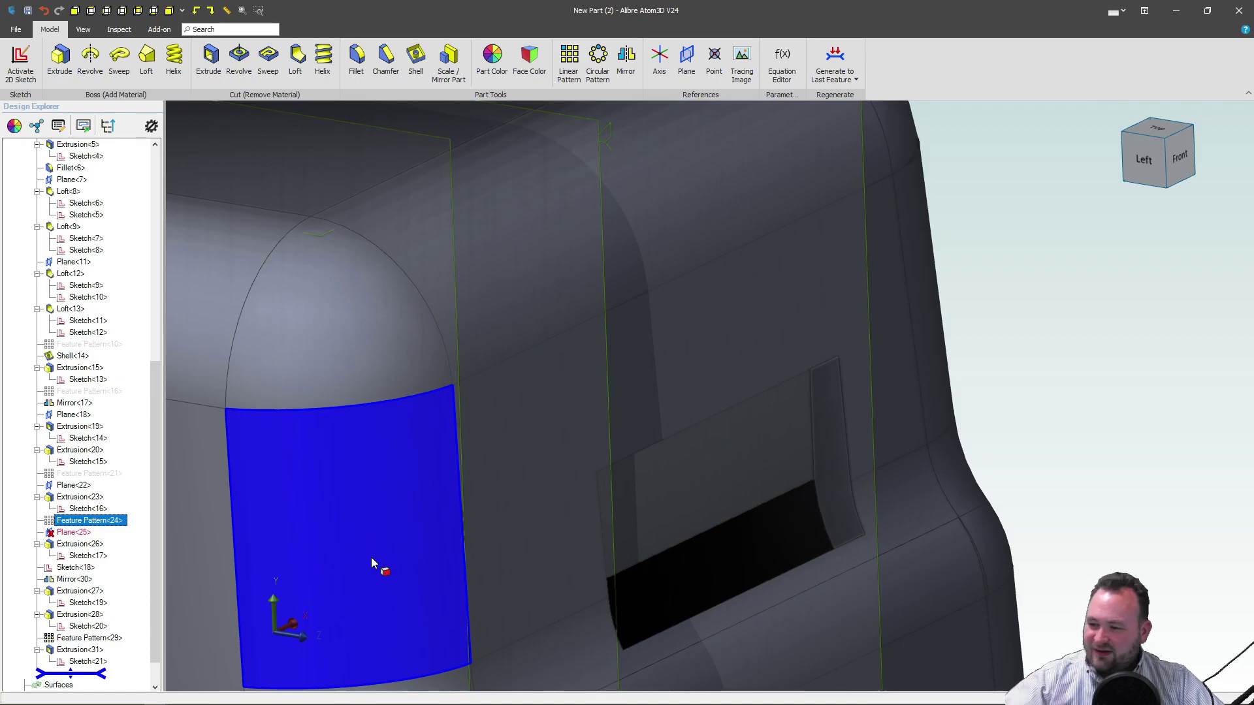
Edit the opening's sketch, delete the rectangle's inner long edge and extend both short sides inward past the inner reference line.
{"action": "scroll", "coordinate": [366, 496], "scroll_direction": "down", "scroll_amount": 6}
{"action": "scroll", "coordinate": [437, 544], "scroll_direction": "up", "scroll_amount": 4}
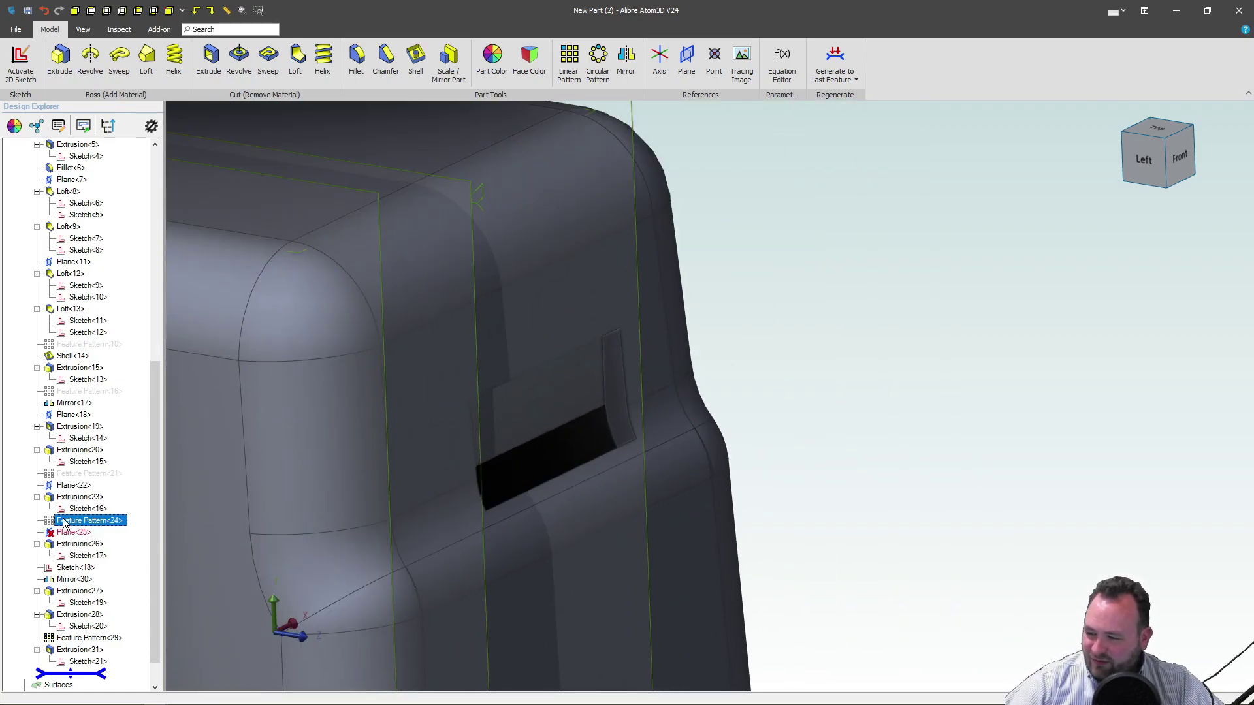
{"action": "scroll", "coordinate": [585, 479], "scroll_direction": "down", "scroll_amount": 2}
{"action": "scroll", "coordinate": [533, 434], "scroll_direction": "up", "scroll_amount": 4}
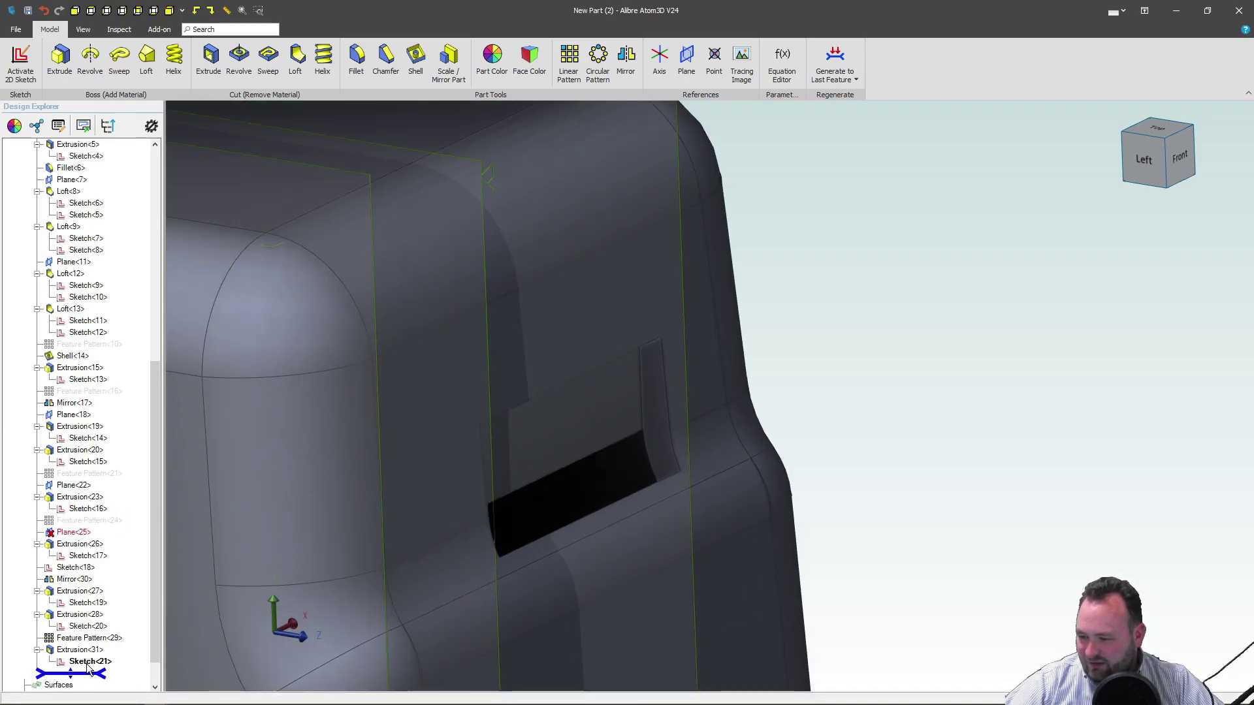
{"action": "right_click", "coordinate": [89, 665]}
{"action": "left_click", "coordinate": [128, 646]}
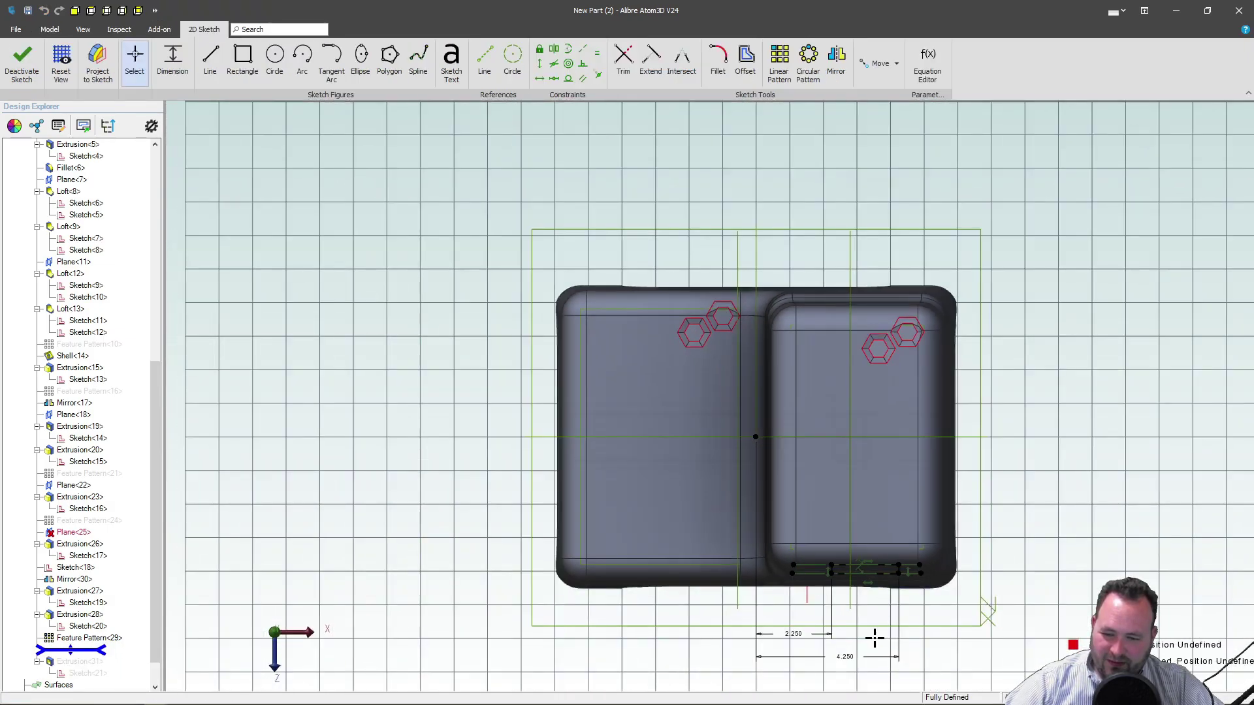
{"action": "scroll", "coordinate": [874, 638], "scroll_direction": "up", "scroll_amount": 5}
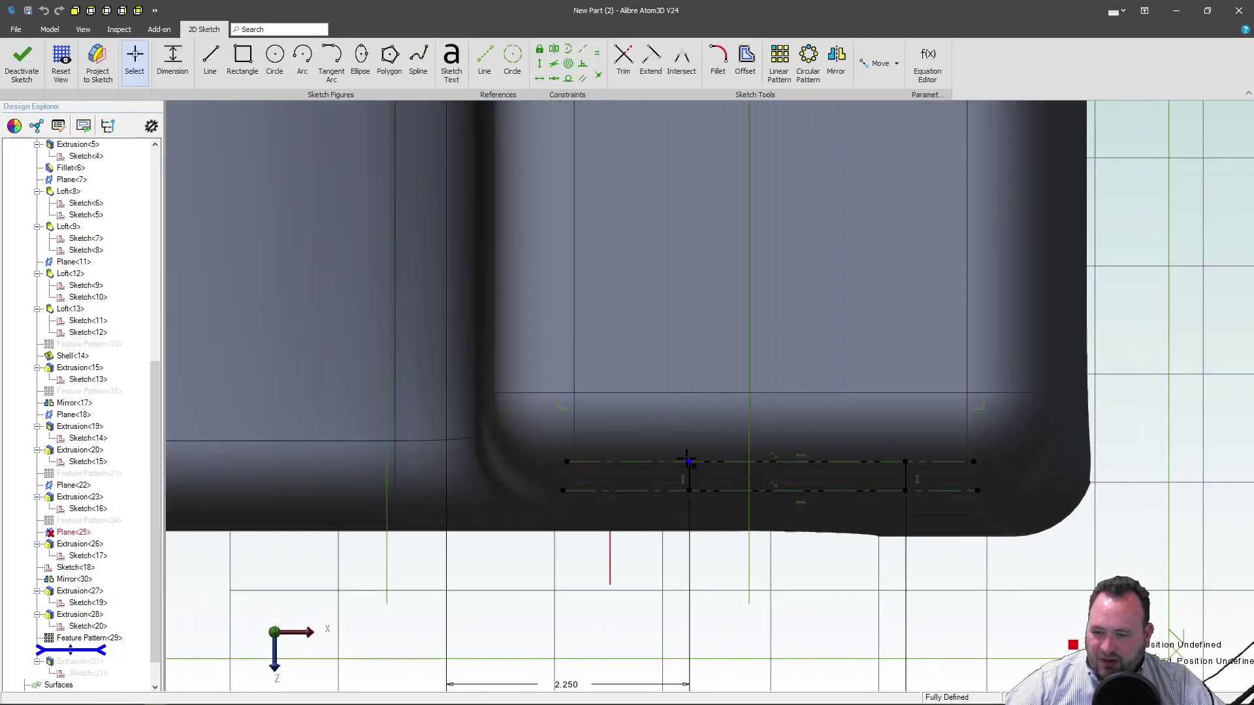
{"action": "left_click", "coordinate": [841, 464]}
{"action": "key", "text": "Delete"}
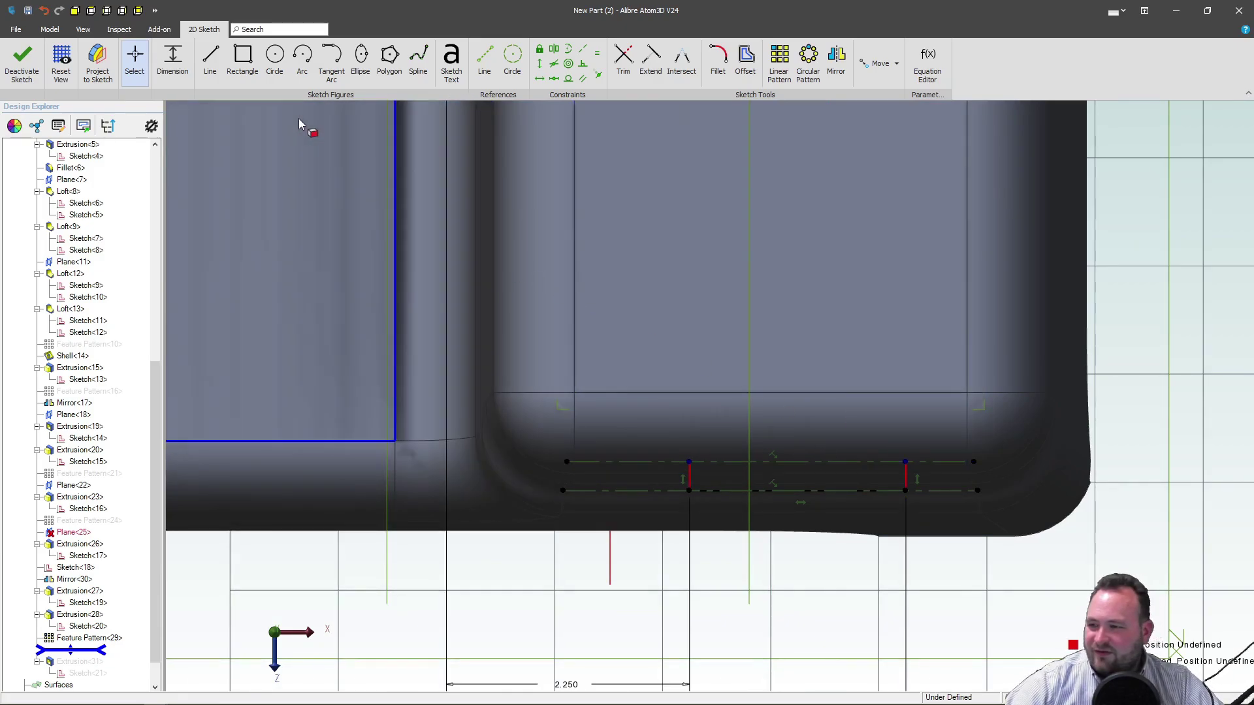
{"action": "left_click_drag", "start_coordinate": [689, 461], "coordinate": [691, 429]}
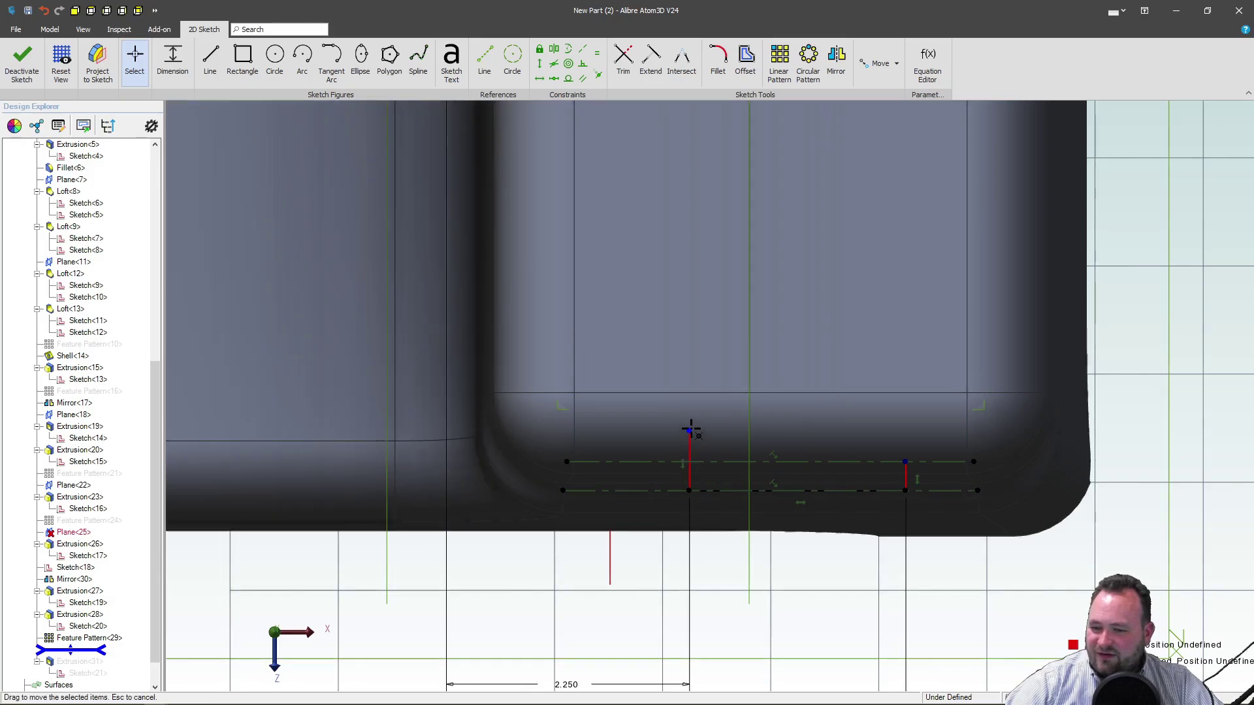
{"action": "left_click_drag", "start_coordinate": [905, 462], "coordinate": [907, 438]}
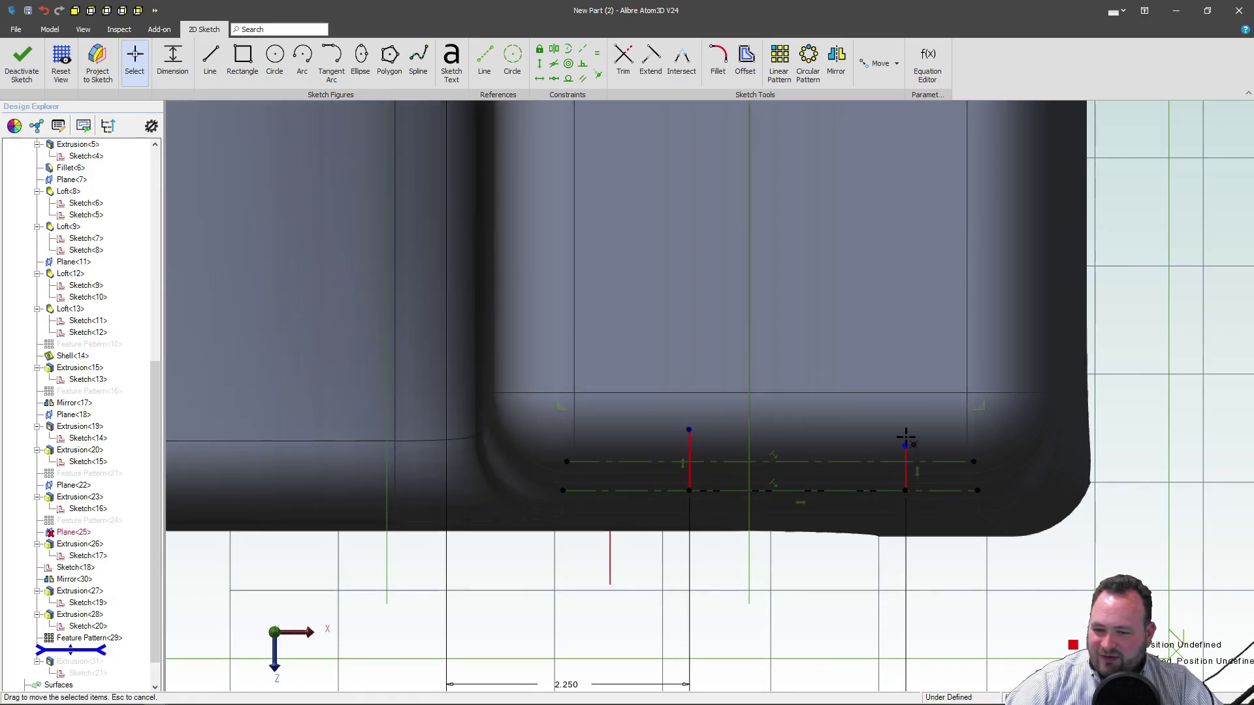
Constrain the two extended short sides to equal length and dimension the length of one of them.
{"action": "left_click", "coordinate": [599, 53]}
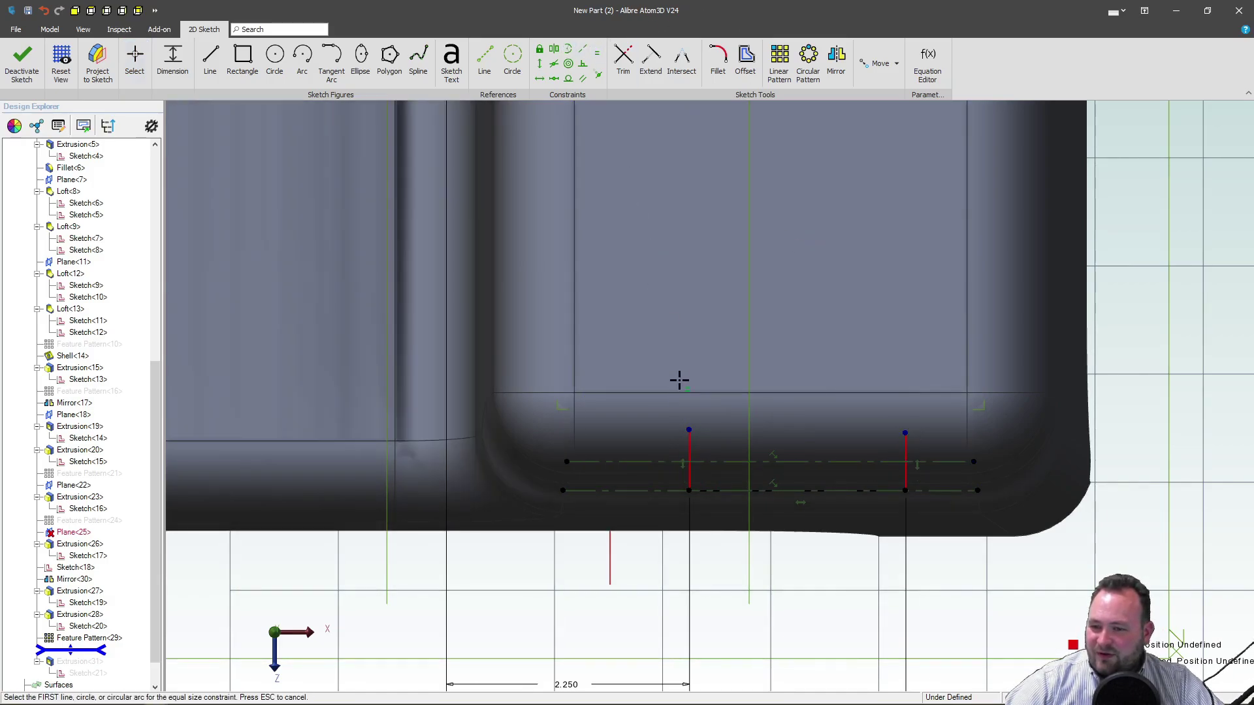
{"action": "left_click", "coordinate": [689, 448]}
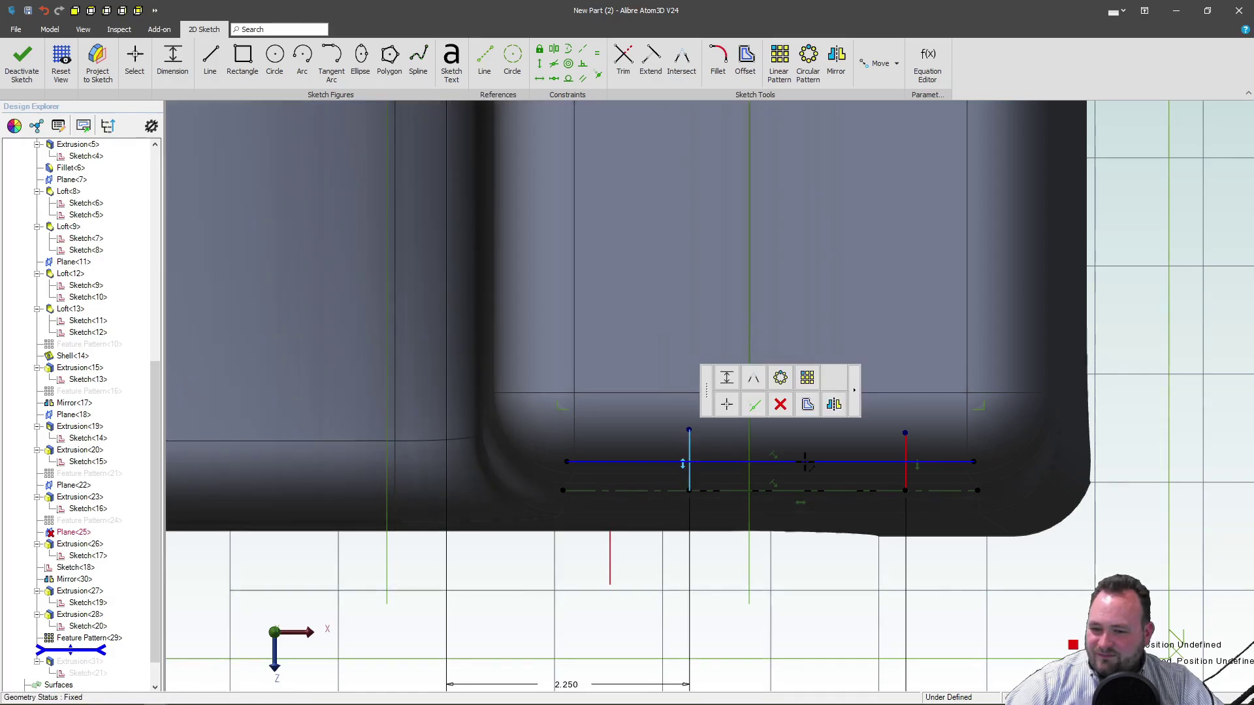
{"action": "left_click", "coordinate": [905, 450]}
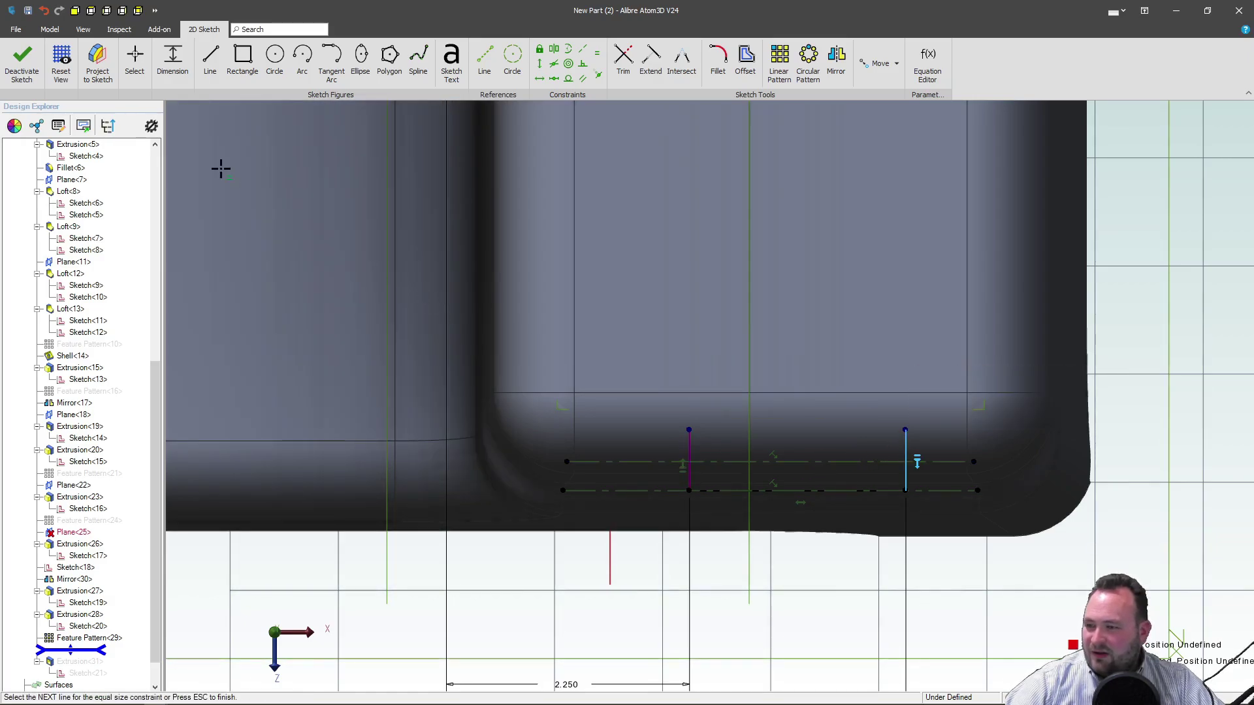
{"action": "left_click", "coordinate": [173, 57]}
{"action": "left_click", "coordinate": [689, 439]}
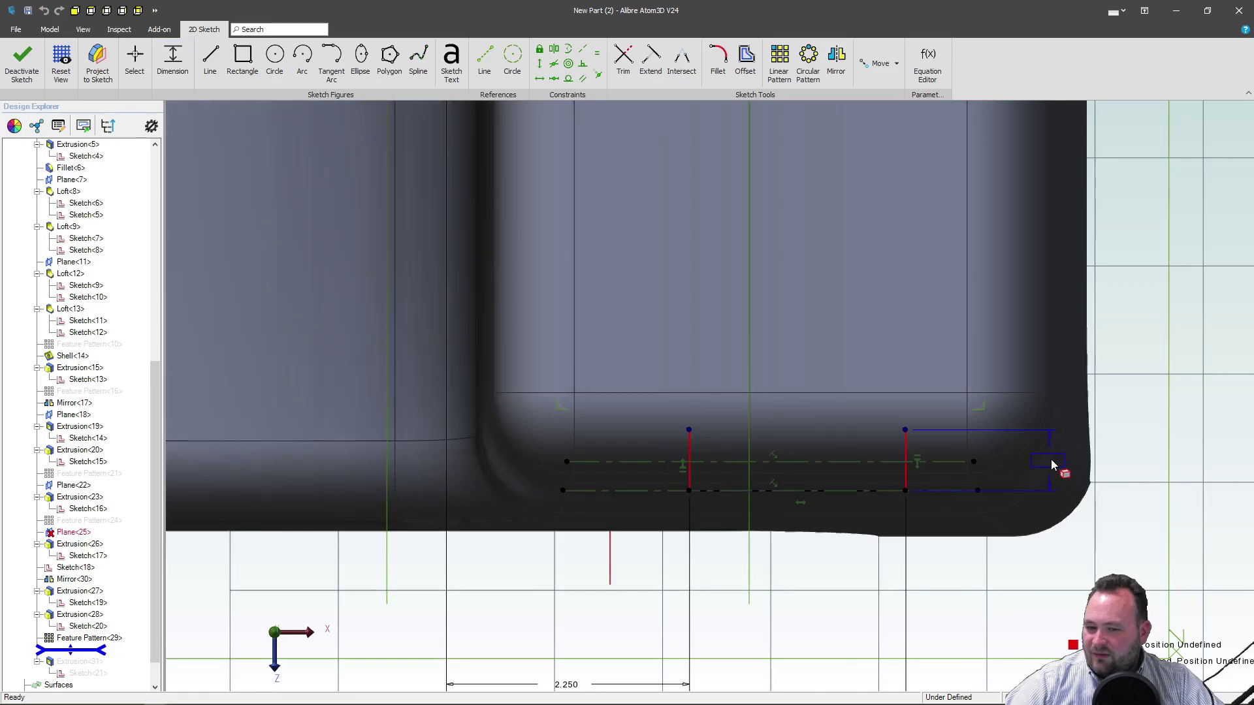
{"action": "left_click", "coordinate": [1064, 462]}
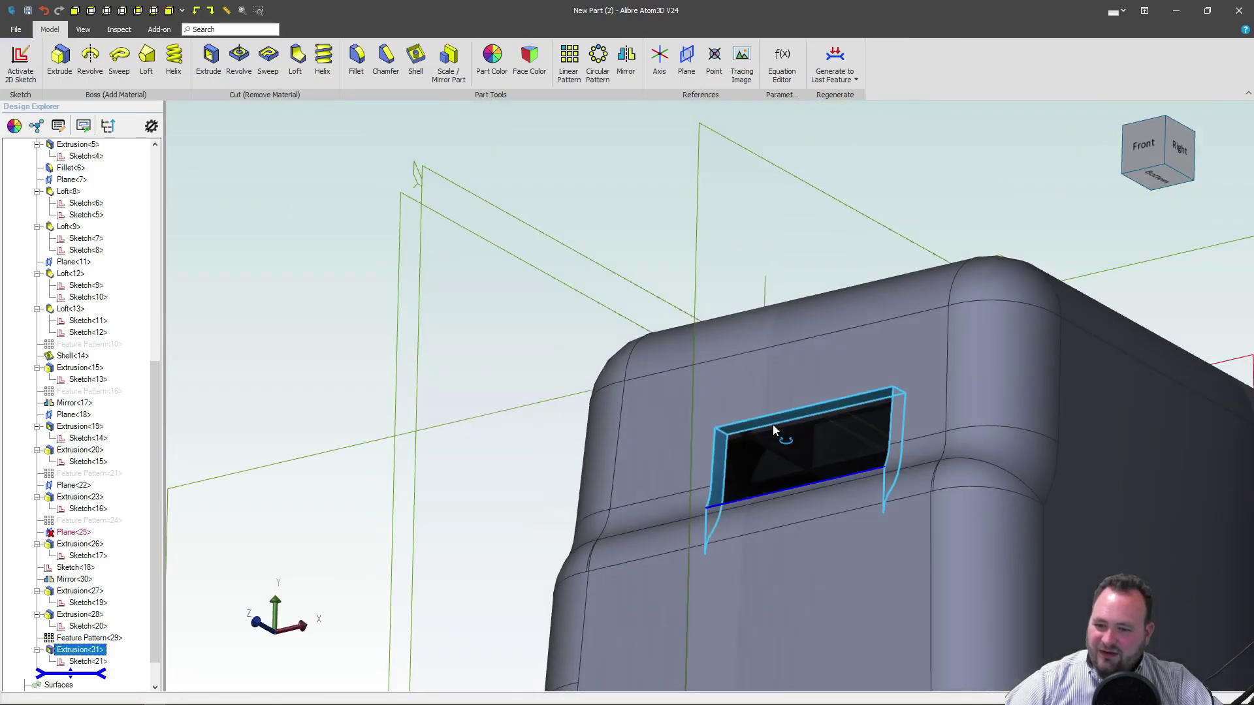
Start a 2D sketch on the large flat inner face of the side wall beneath the opening and reset the sketch view.
{"action": "mouse_move", "coordinate": [773, 424]}
{"action": "middle_mouse_down"}
{"action": "mouse_move", "coordinate": [743, 441]}
{"action": "mouse_move", "coordinate": [755, 426]}
{"action": "mouse_move", "coordinate": [759, 438]}
{"action": "middle_mouse_up"}
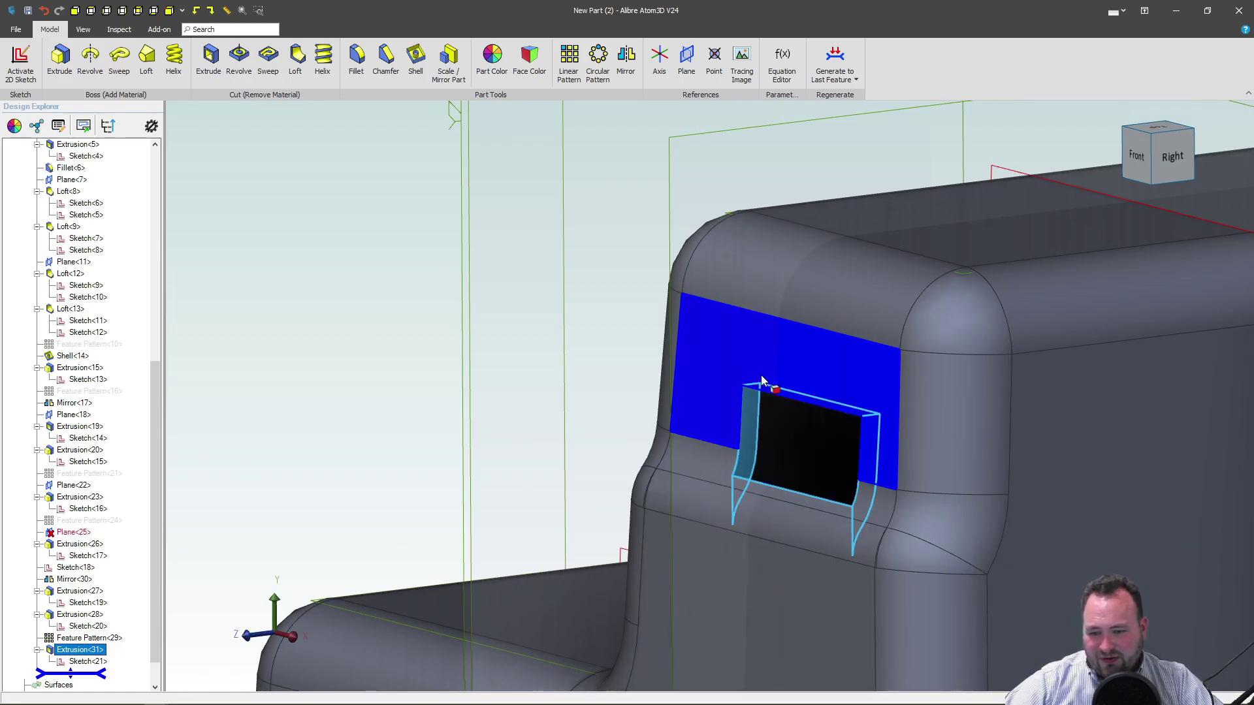
{"action": "middle_click_drag", "start_coordinate": [698, 467], "coordinate": [669, 239]}
{"action": "scroll", "coordinate": [582, 377], "scroll_direction": "down", "scroll_amount": 5}
{"action": "scroll", "coordinate": [686, 503], "scroll_direction": "up", "scroll_amount": 15}
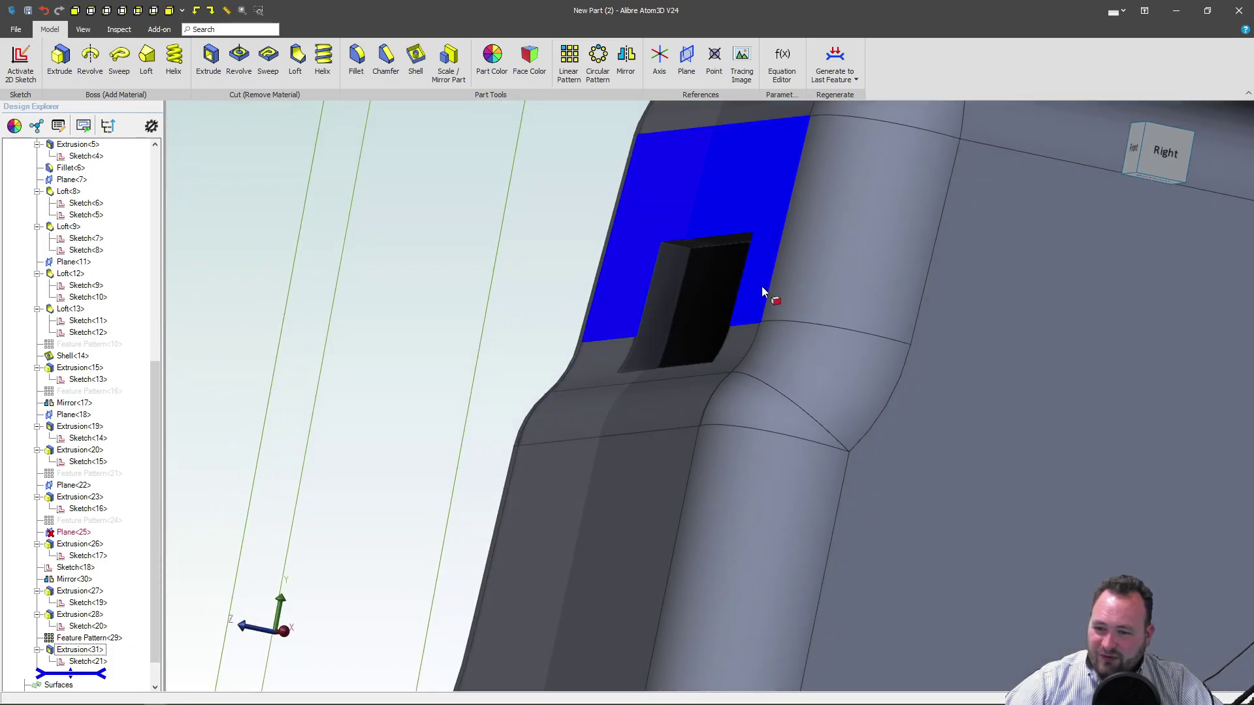
{"action": "middle_click_drag", "start_coordinate": [655, 218], "coordinate": [636, 356]}
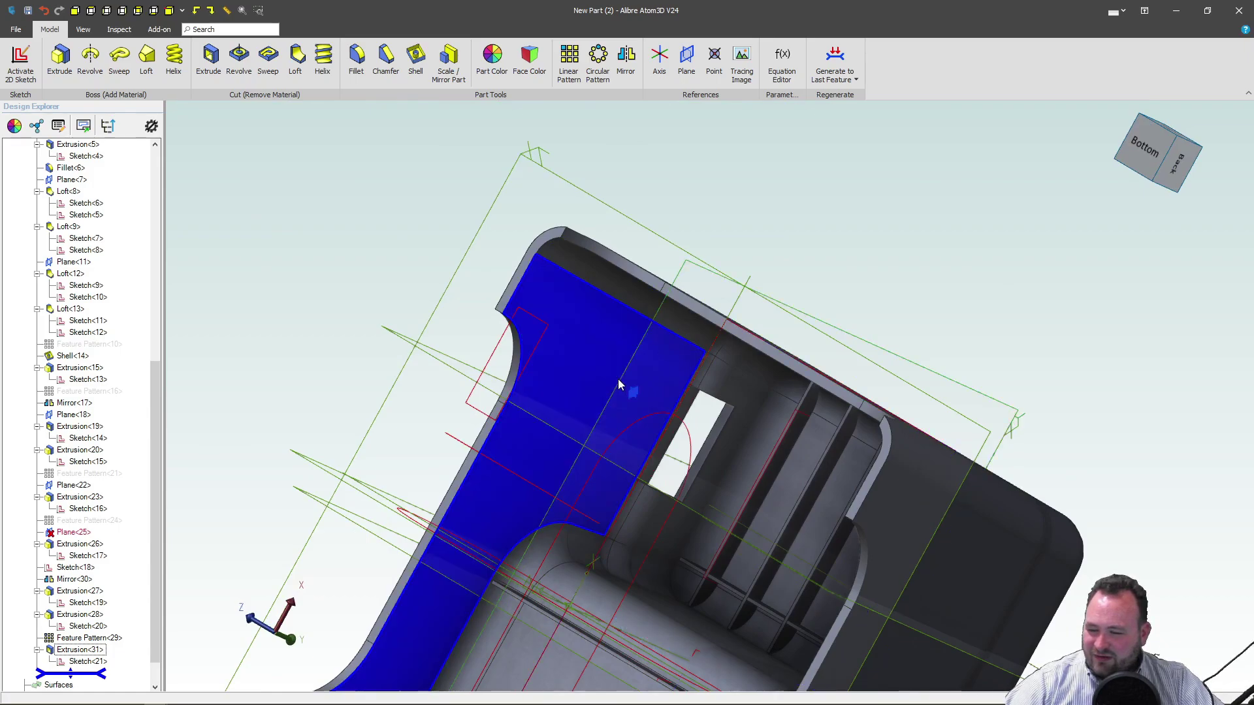
{"action": "left_click", "coordinate": [621, 407]}
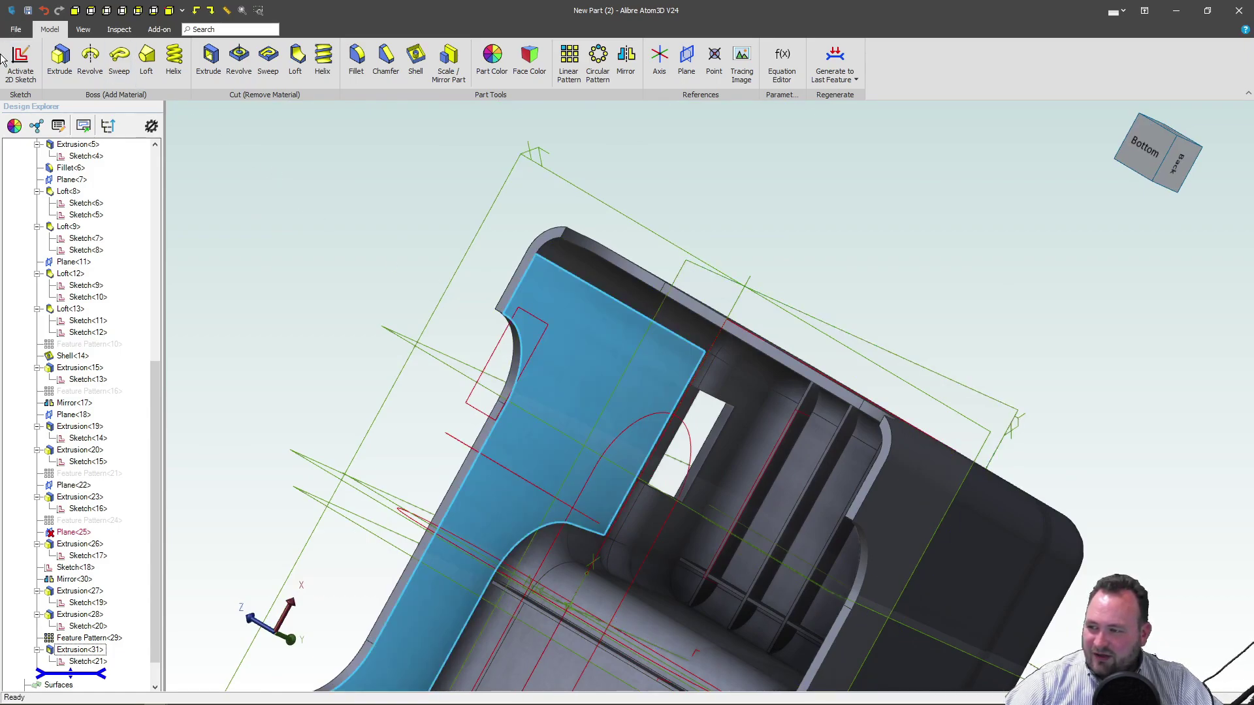
{"action": "left_click", "coordinate": [21, 66]}
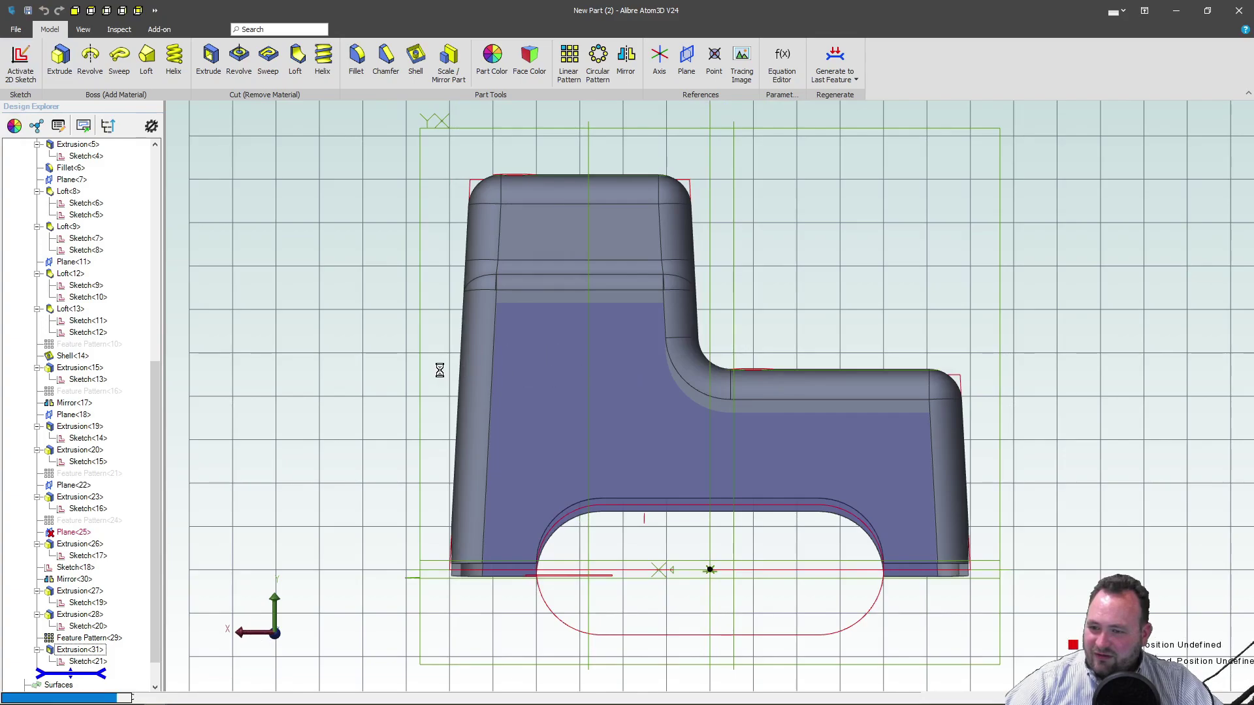
{"action": "left_click", "coordinate": [58, 63]}
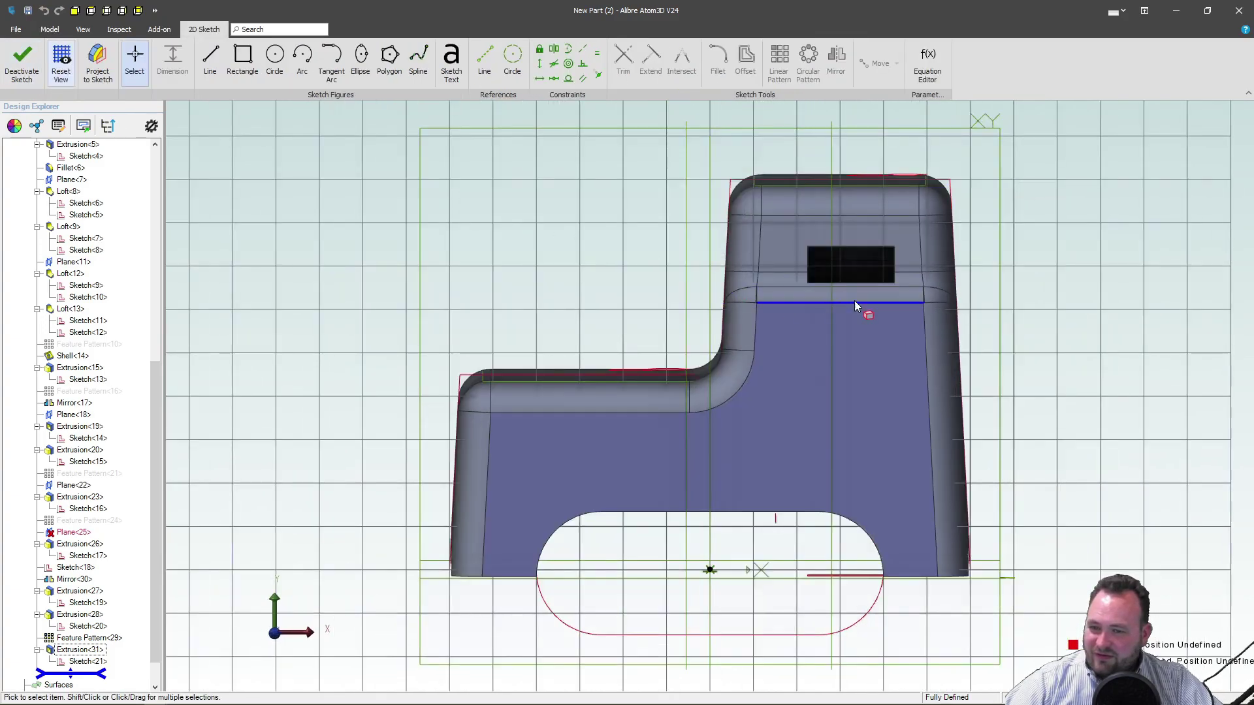
Fillet the two upper corner edges of the side wall's opening with a constant radius of 0.5 inch.
{"action": "scroll", "coordinate": [783, 256], "scroll_direction": "up", "scroll_amount": 6}
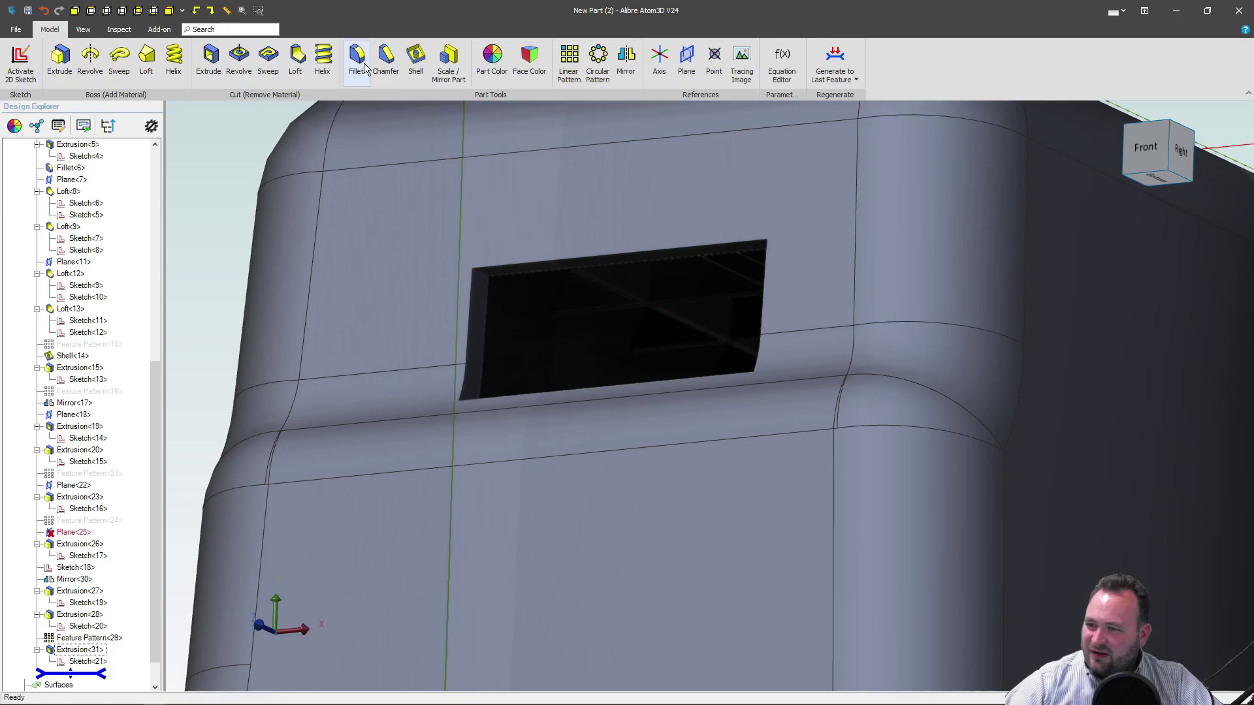
{"action": "left_click", "coordinate": [364, 67]}
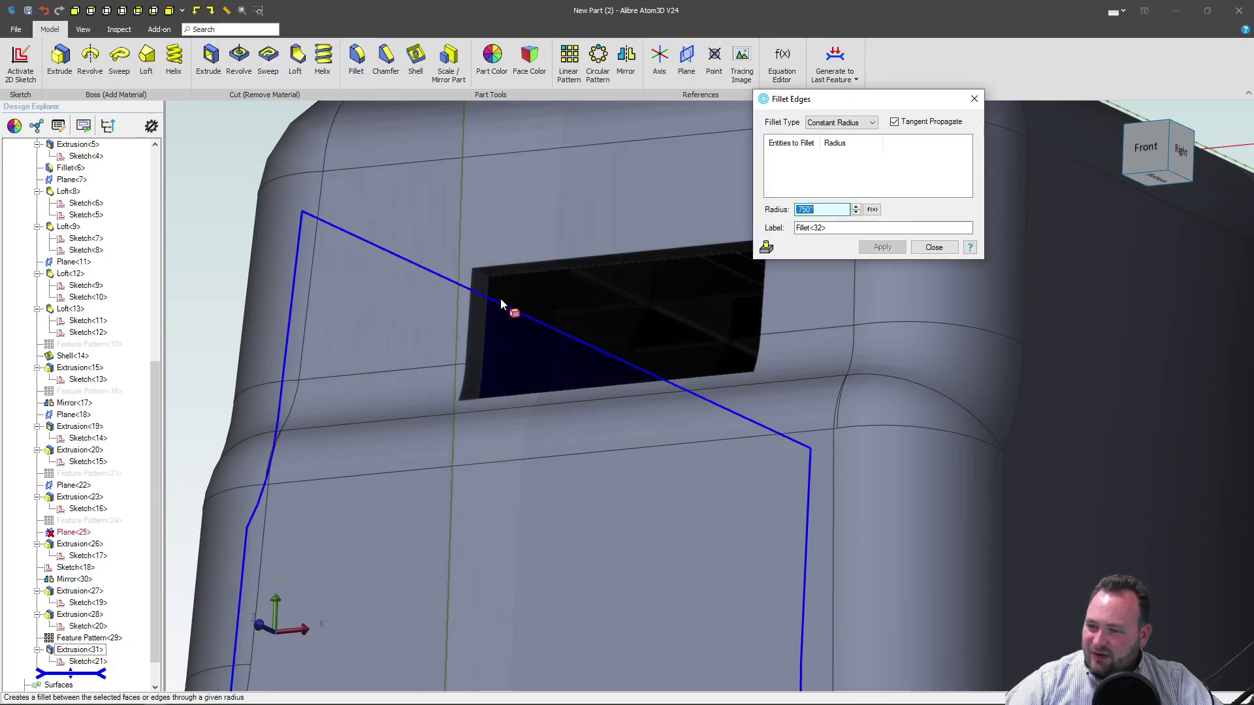
{"action": "left_click", "coordinate": [379, 337]}
{"action": "middle_click_drag", "start_coordinate": [382, 337], "coordinate": [567, 319]}
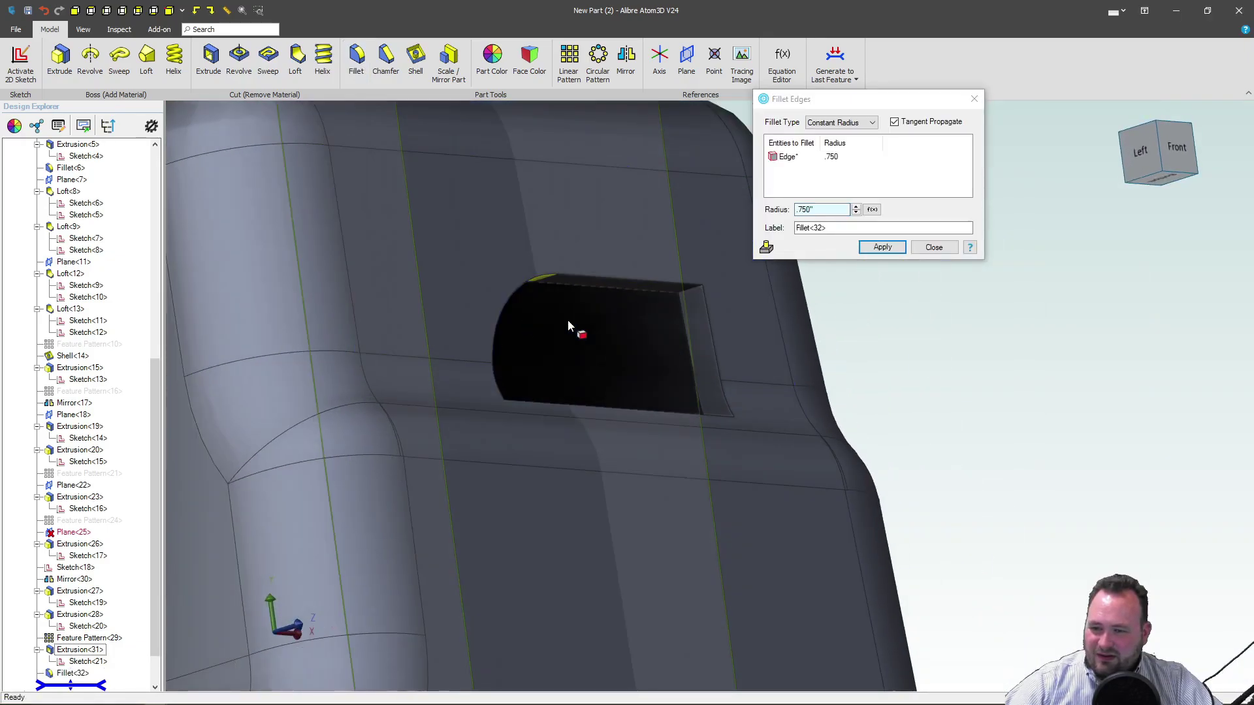
{"action": "left_click", "coordinate": [691, 288]}
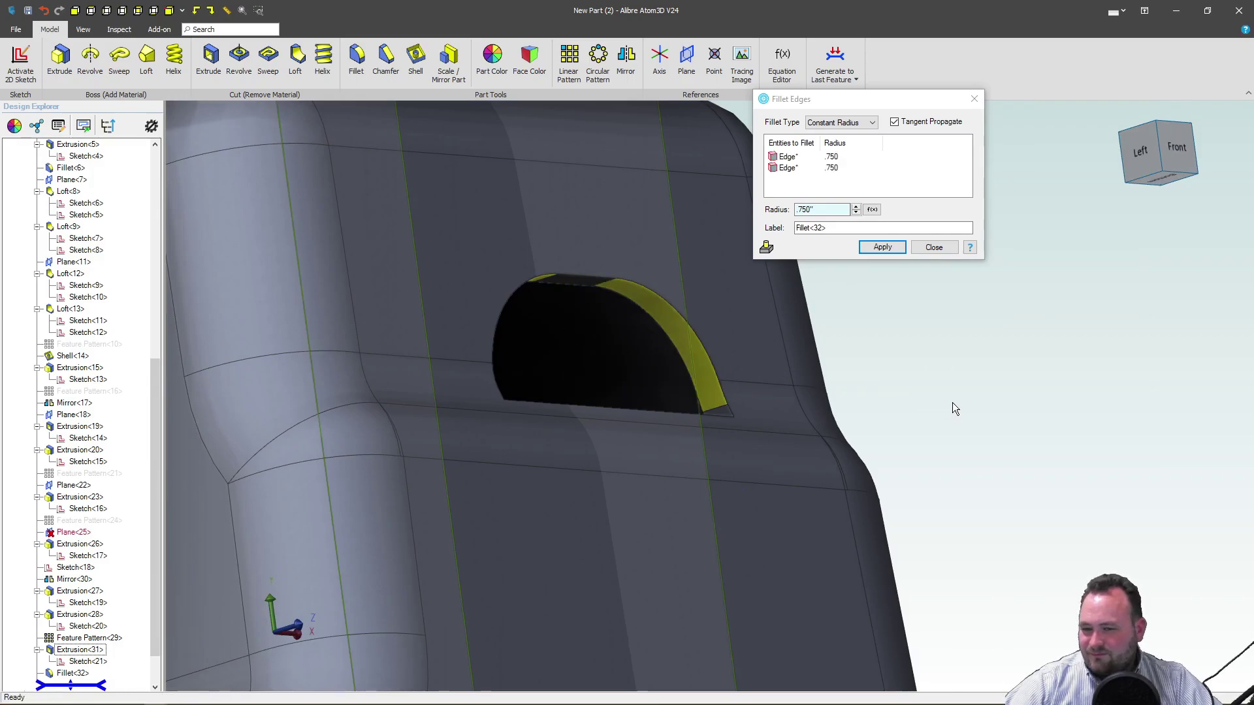
{"action": "key", "text": "ctrl+1"}
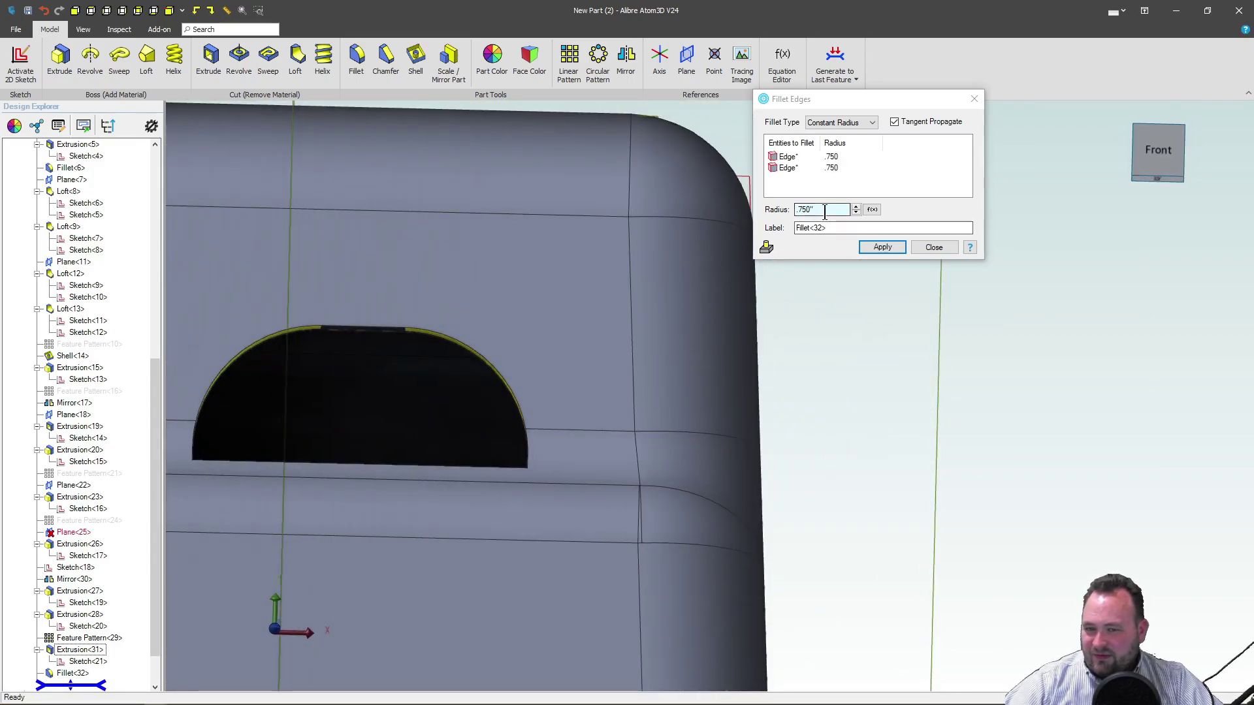
{"action": "left_click", "coordinate": [825, 210]}
{"action": "type", "text": ".5"}
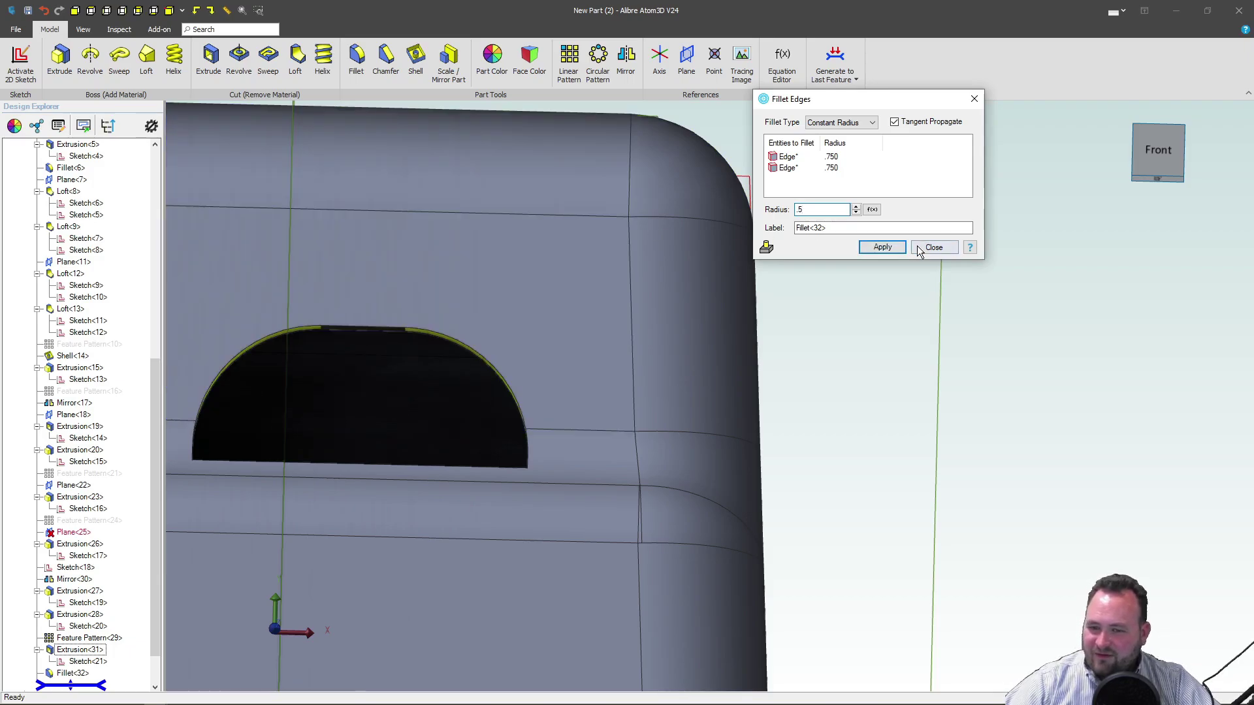
{"action": "key", "text": "Return"}
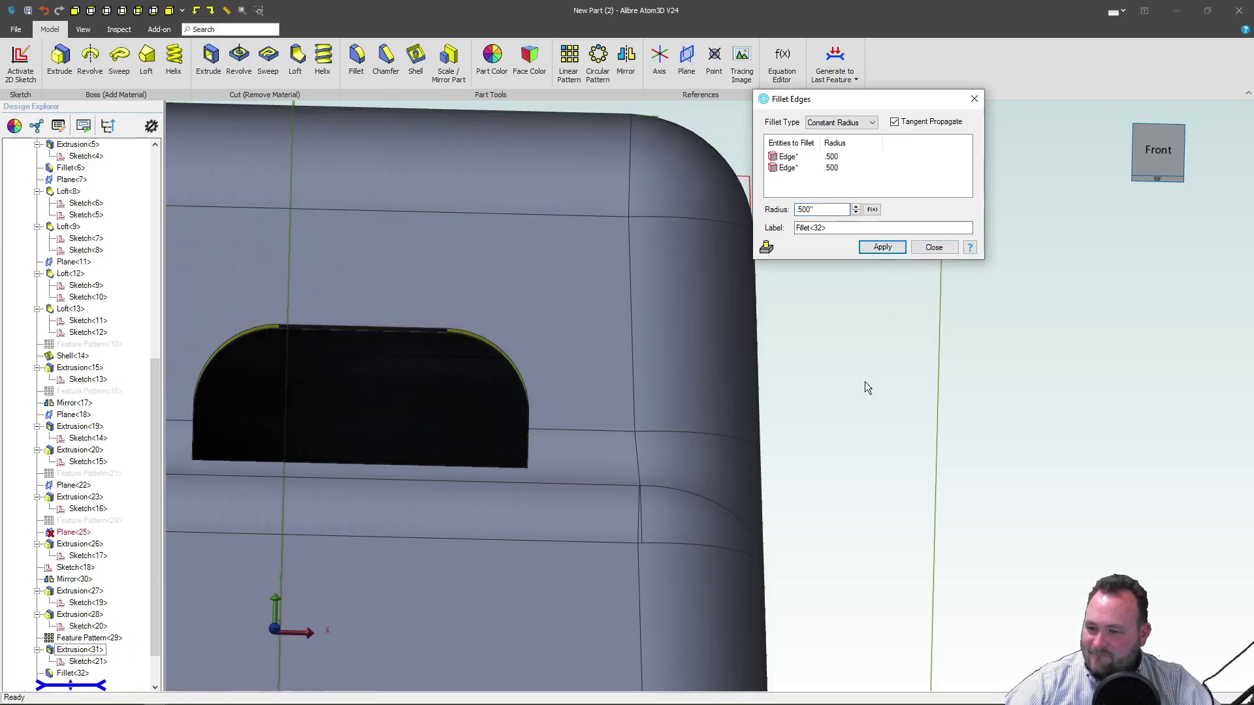
{"action": "scroll", "coordinate": [816, 382], "scroll_direction": "down", "scroll_amount": 5}
{"action": "scroll", "coordinate": [718, 327], "scroll_direction": "up", "scroll_amount": 2}
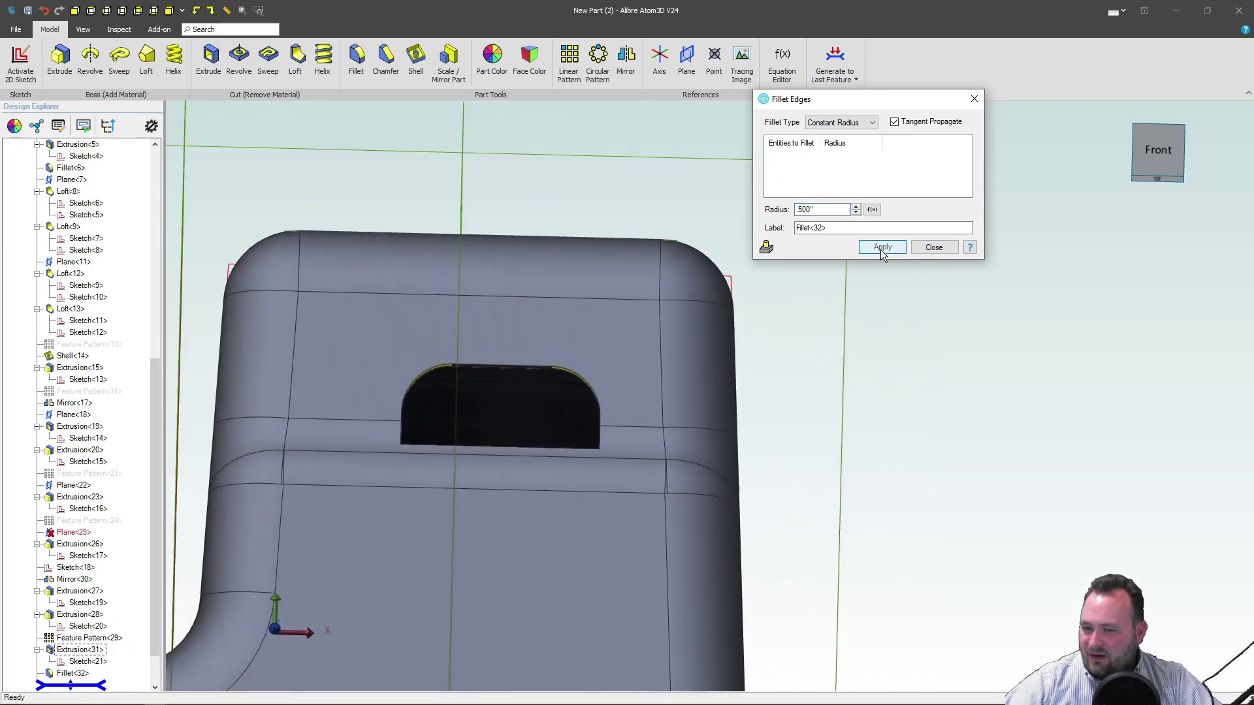
{"action": "key", "text": "Return"}
Close the fillet dialog, edit the opening's Sketch<21> and set the distance from the origin to the rectangle's near short side to 1.750.
{"action": "scroll", "coordinate": [724, 332], "scroll_direction": "down", "scroll_amount": 3}
{"action": "middle_click_drag", "start_coordinate": [724, 331], "coordinate": [558, 479]}
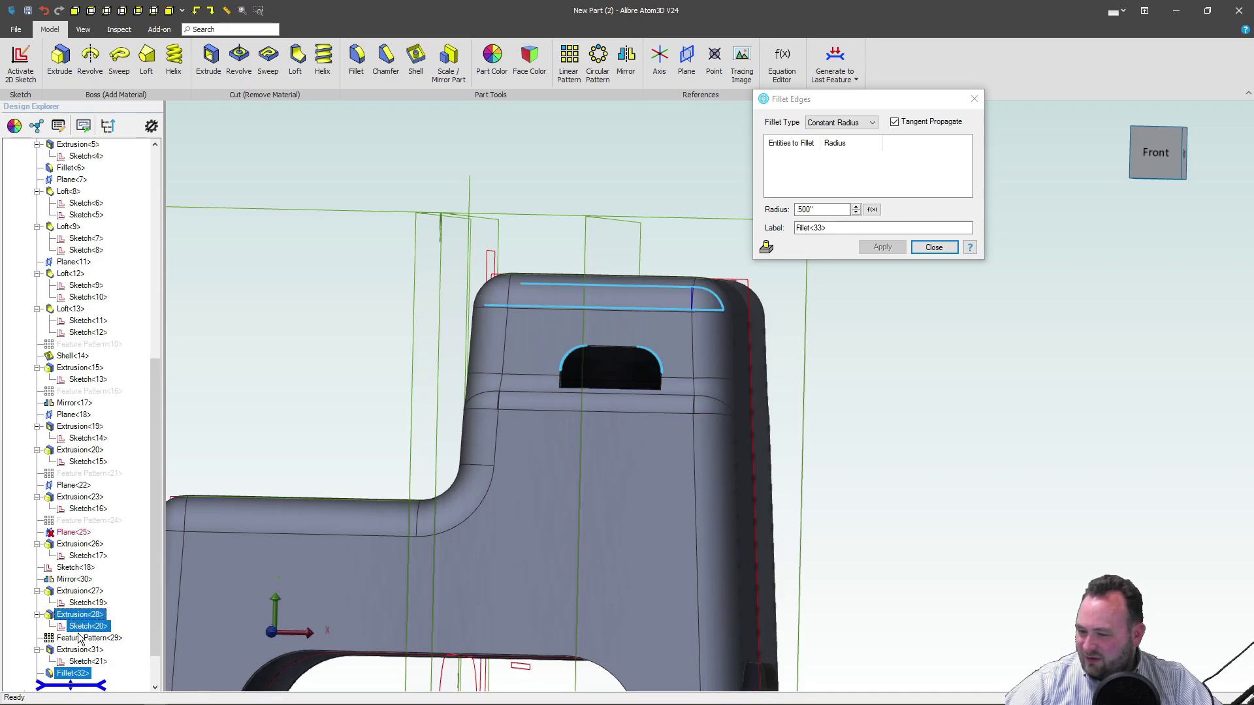
{"action": "right_click", "coordinate": [79, 663]}
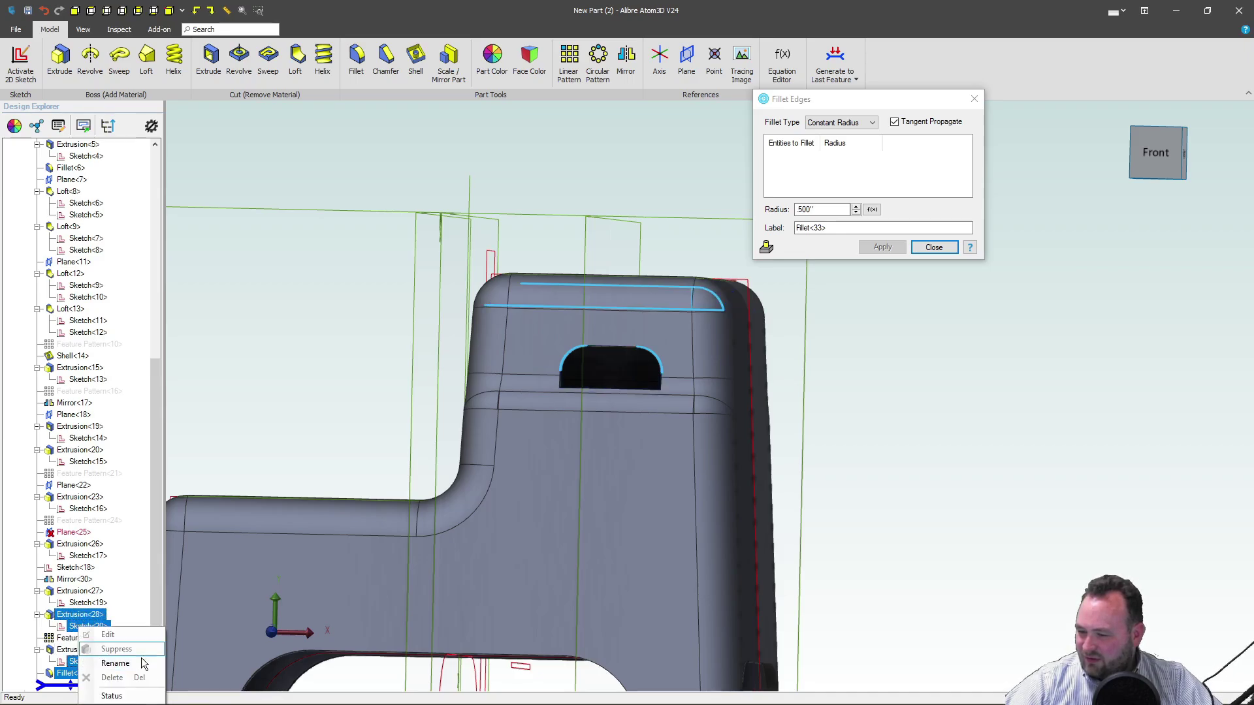
{"action": "left_click", "coordinate": [927, 253]}
{"action": "left_click", "coordinate": [931, 251]}
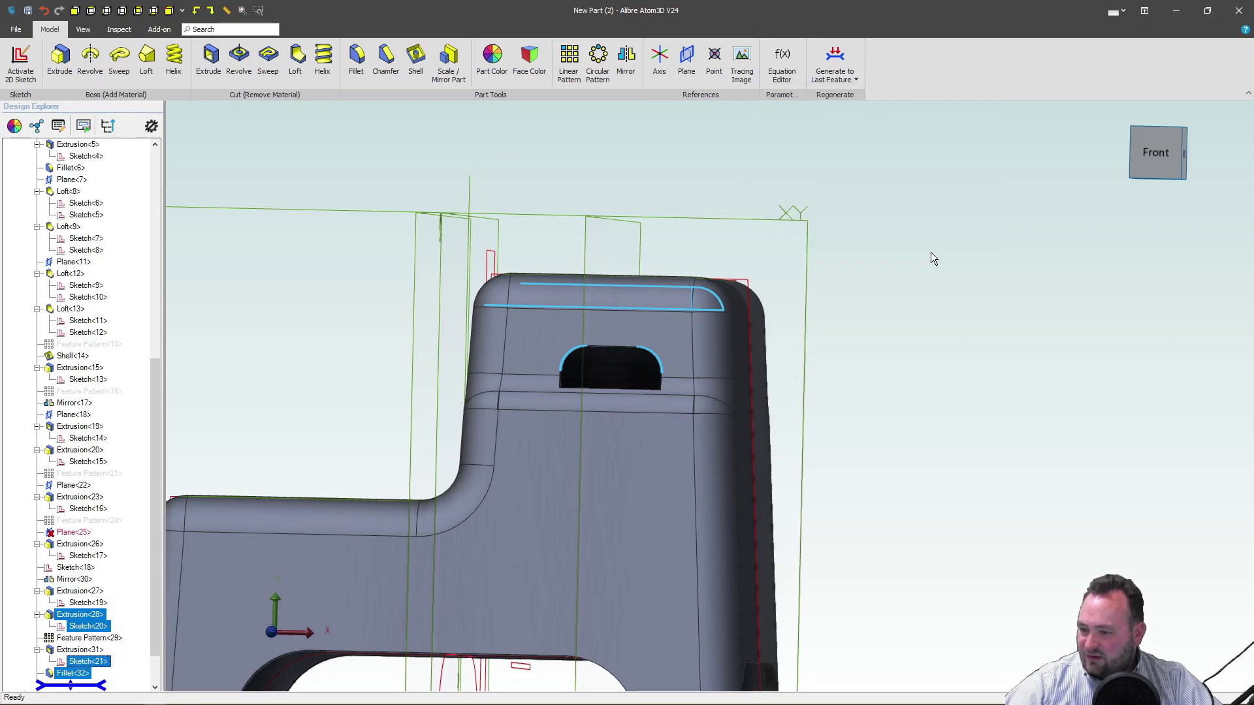
{"action": "right_click", "coordinate": [84, 664]}
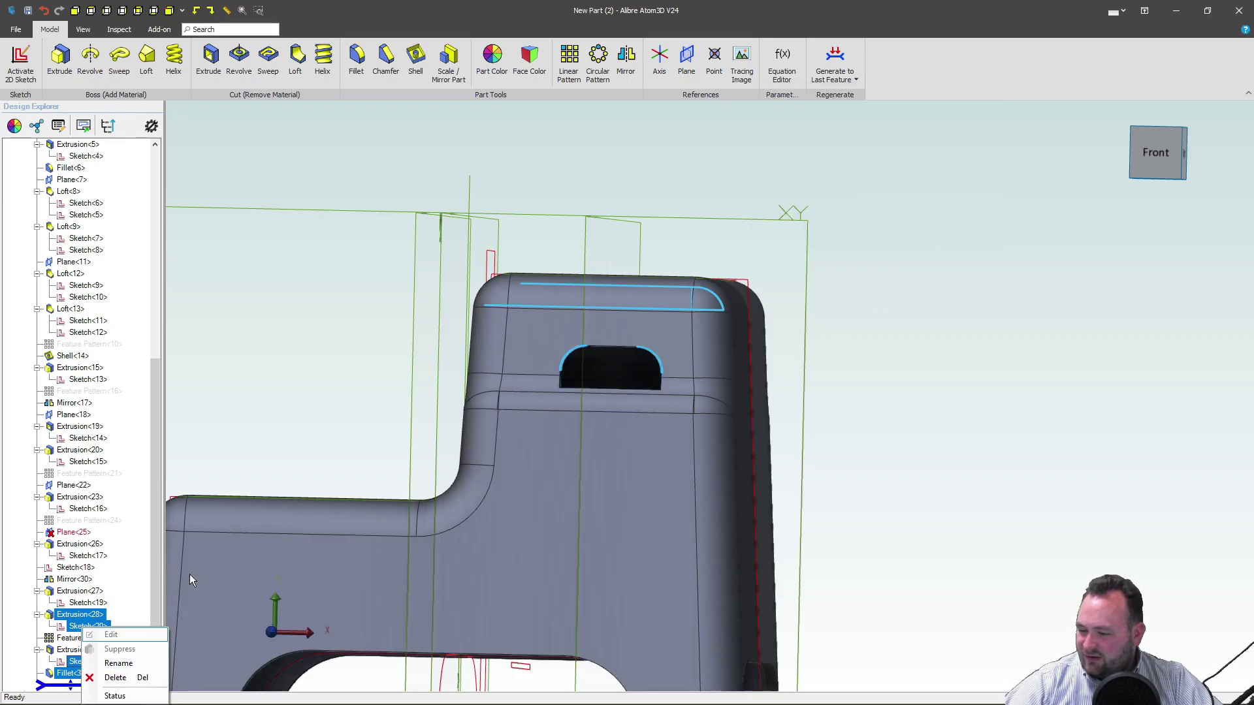
{"action": "right_click", "coordinate": [82, 664]}
{"action": "left_click", "coordinate": [110, 636]}
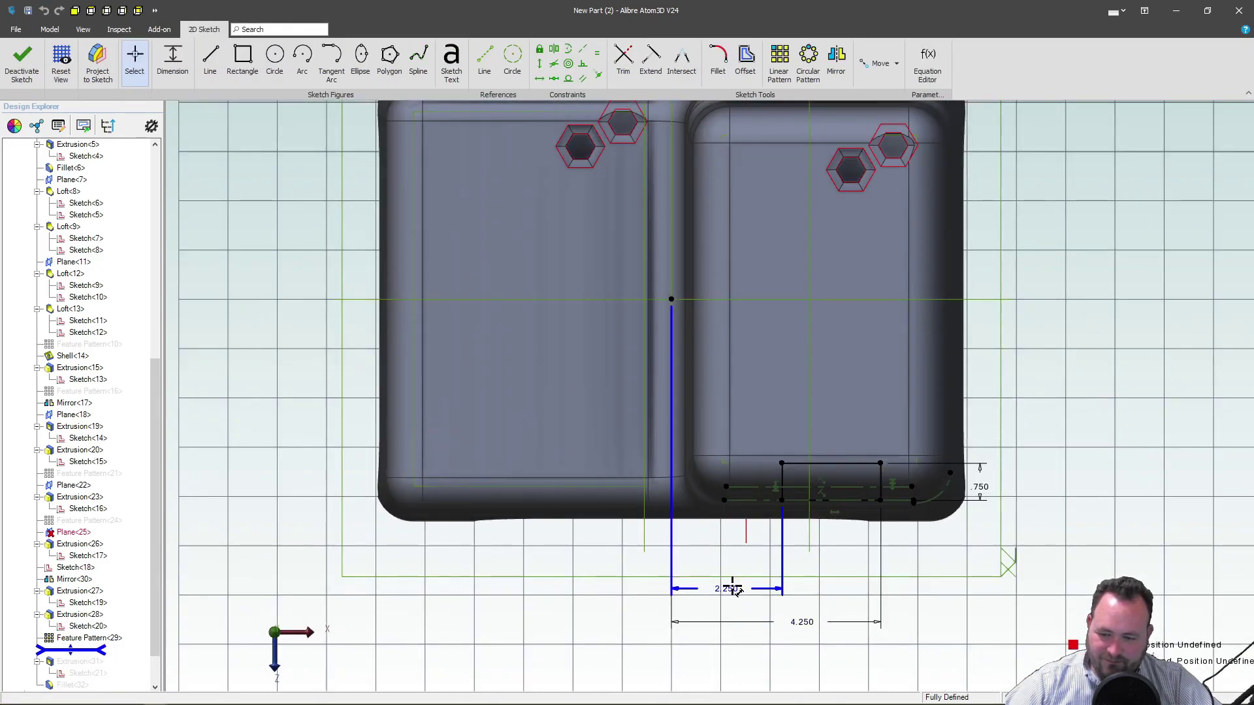
{"action": "double_click", "coordinate": [730, 589]}
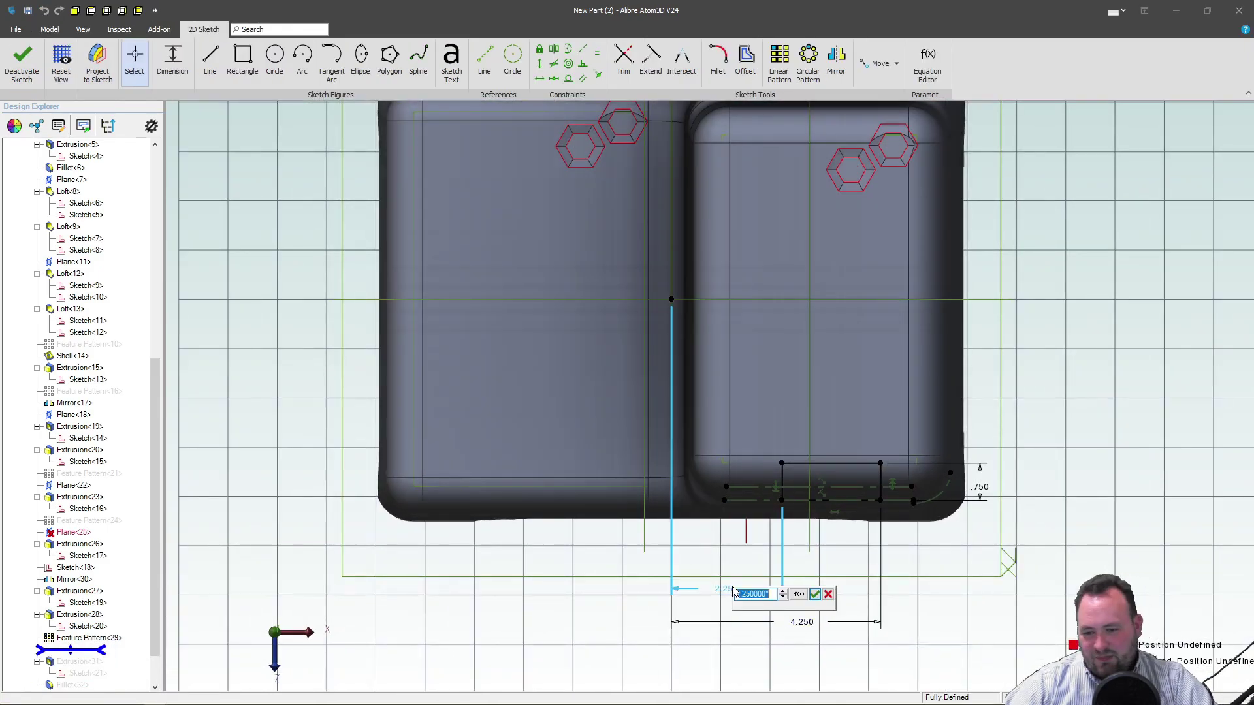
{"action": "key", "text": "Return"}
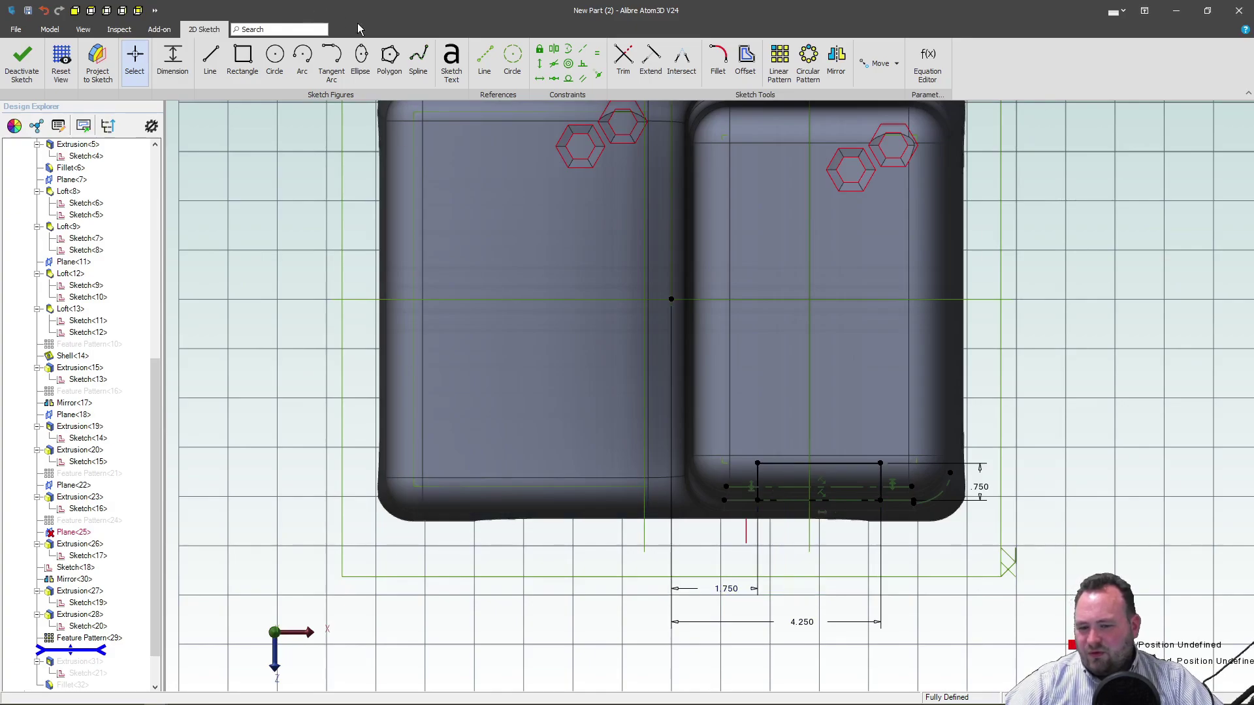
Increase the distance from the origin to the rectangle's far short side, leave the sketch and regenerate the part to the last feature.
{"action": "double_click", "coordinate": [801, 621]}
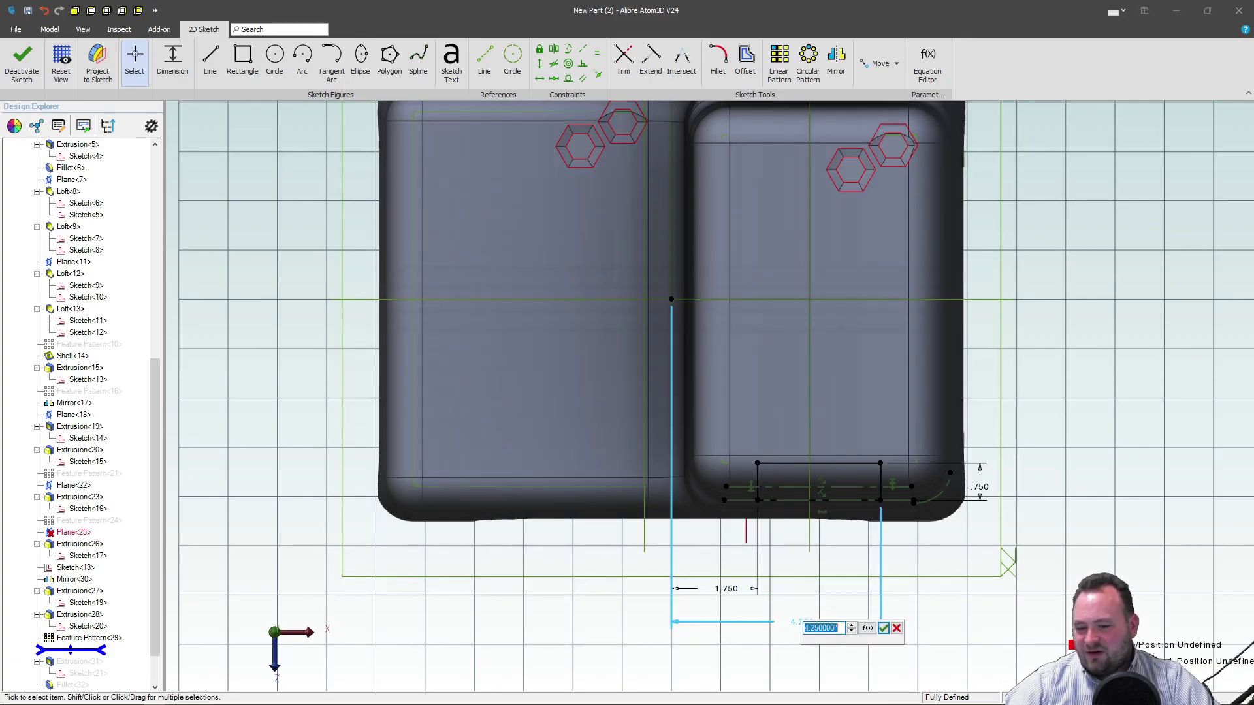
{"action": "key", "text": "Return"}
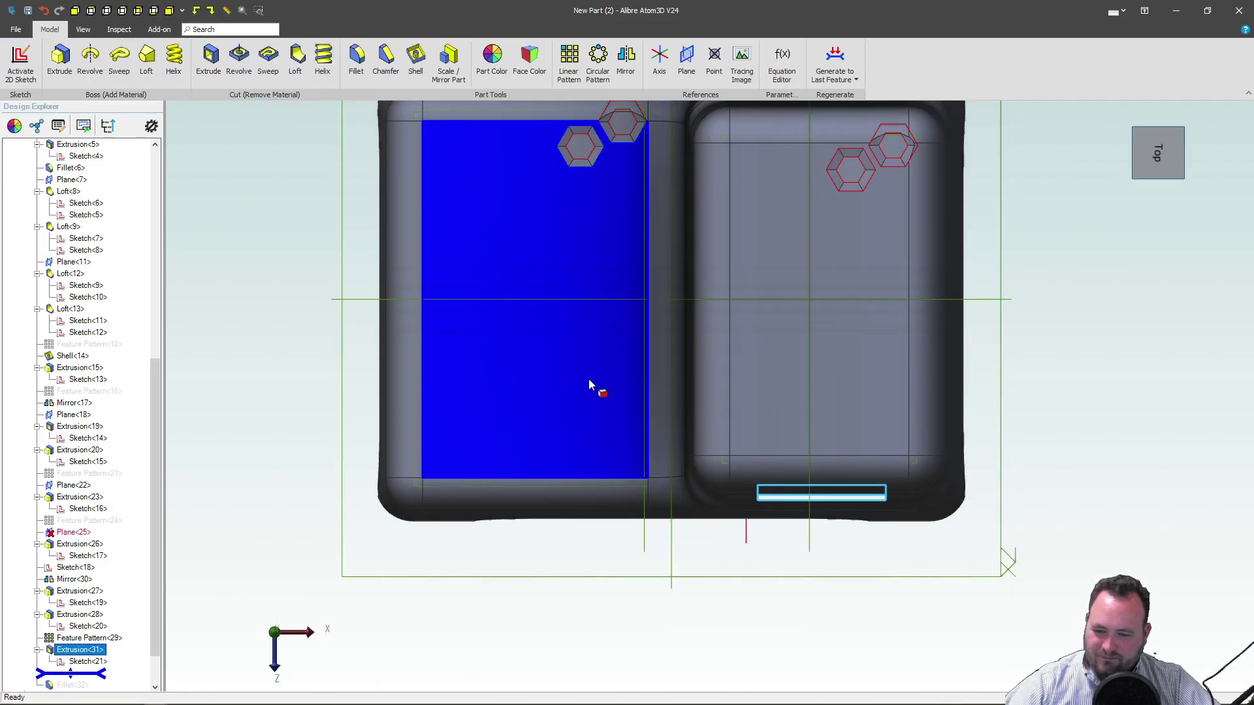
{"action": "mouse_move", "coordinate": [723, 487]}
{"action": "middle_mouse_down"}
{"action": "mouse_move", "coordinate": [736, 434]}
{"action": "mouse_move", "coordinate": [721, 420]}
{"action": "mouse_move", "coordinate": [810, 531]}
{"action": "middle_mouse_up"}
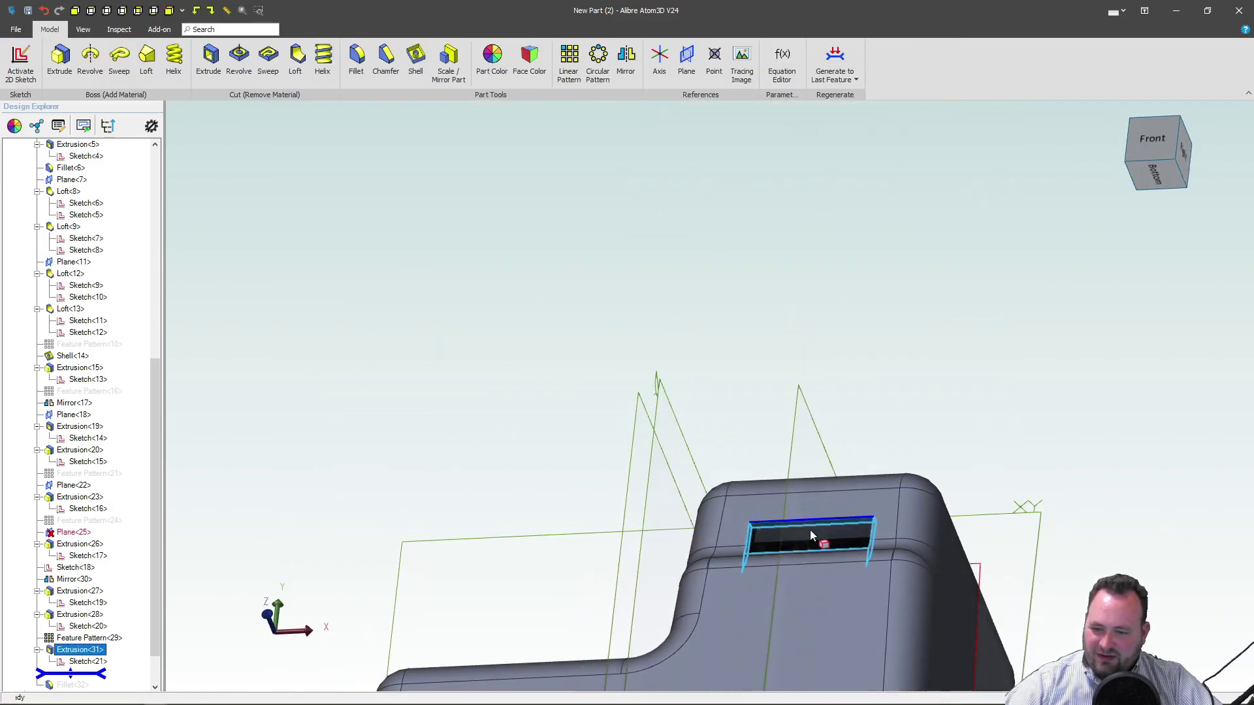
{"action": "scroll", "coordinate": [836, 528], "scroll_direction": "up", "scroll_amount": 5}
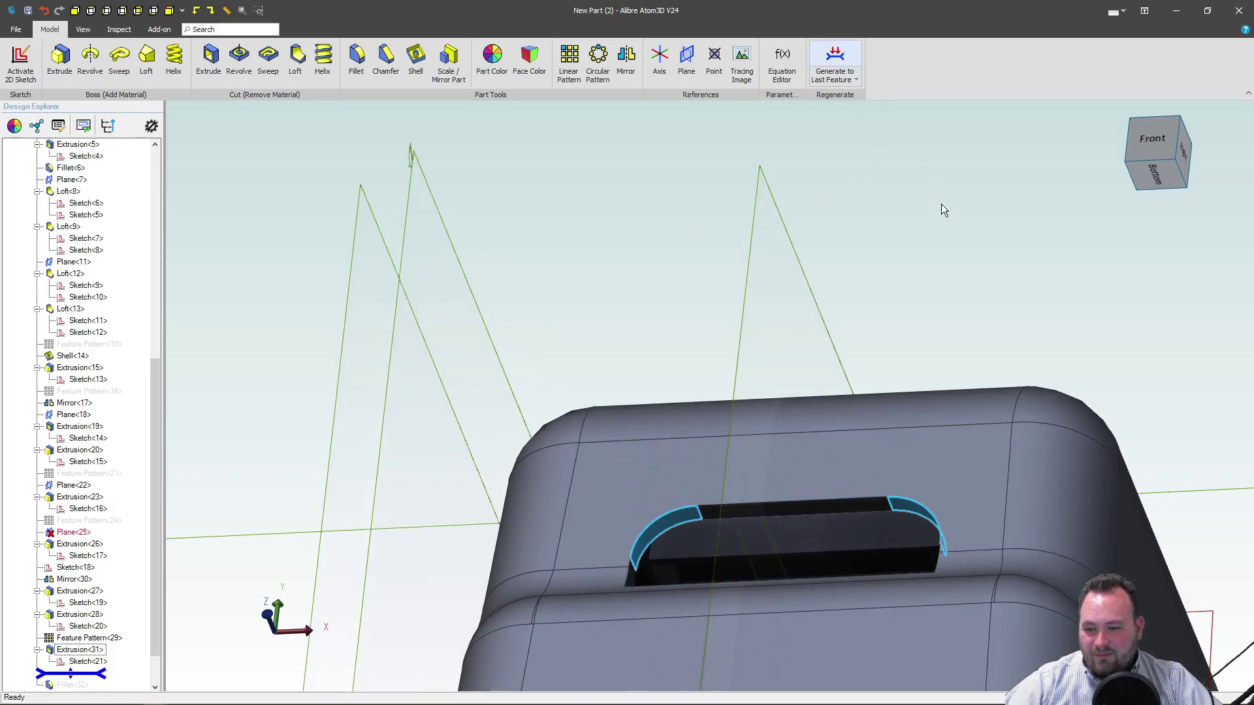
Start a 2D sketch on the large flat inner face of the side wall beneath the rounded opening.
{"action": "middle_click_drag", "start_coordinate": [914, 206], "coordinate": [836, 246]}
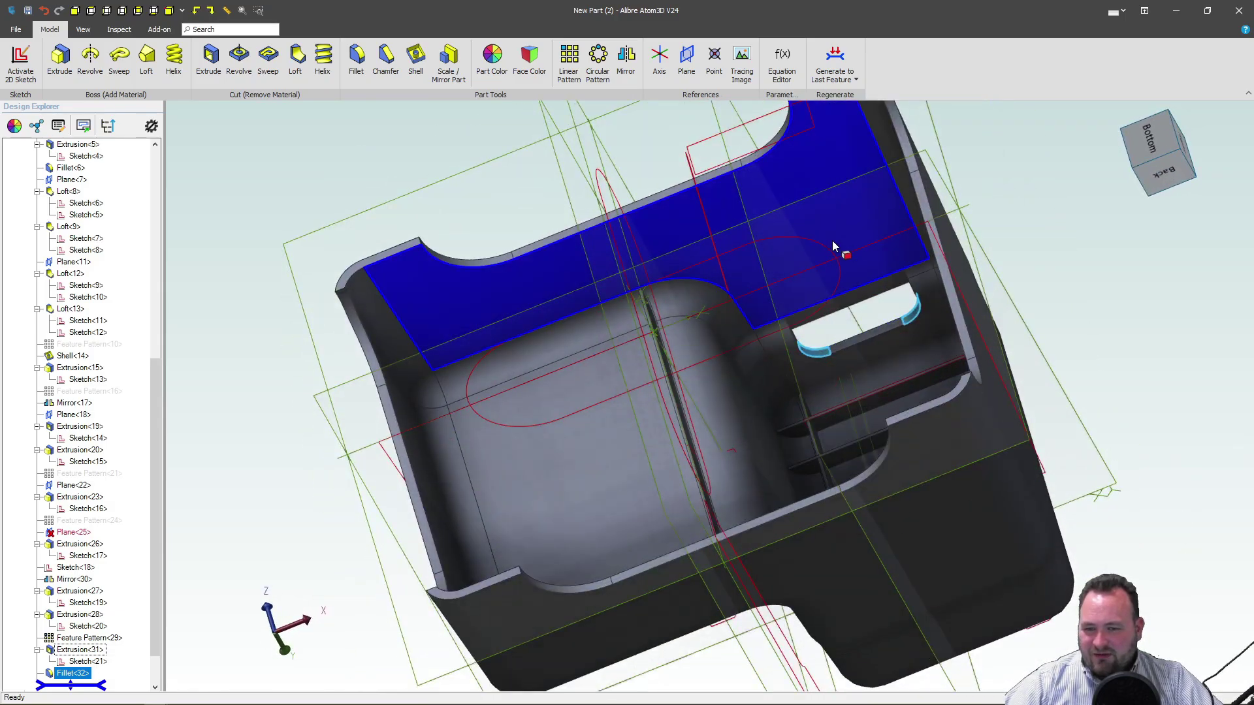
{"action": "left_click", "coordinate": [837, 246]}
{"action": "left_click", "coordinate": [12, 58]}
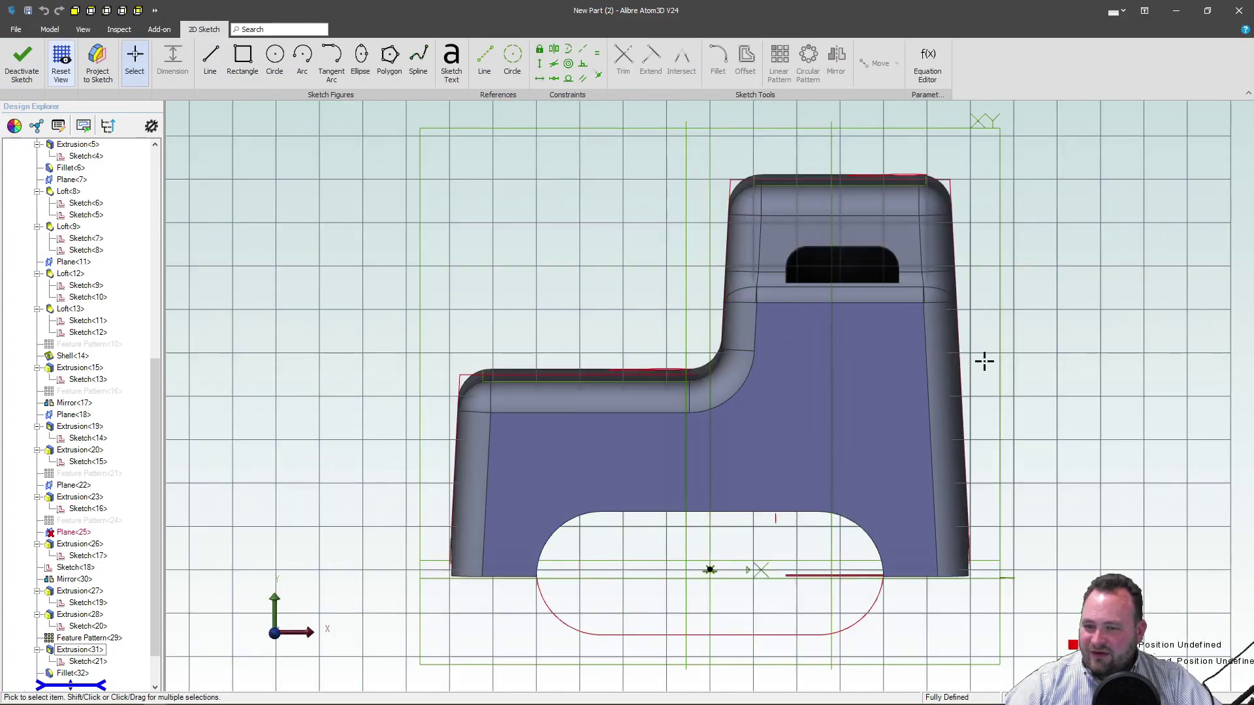
{"action": "scroll", "coordinate": [901, 294], "scroll_direction": "up", "scroll_amount": 3}
{"action": "scroll", "coordinate": [809, 228], "scroll_direction": "up", "scroll_amount": 3}
With Project to Sketch, pick the opening's left side edges and upper left corner arc, removing the wall face from the selection.
{"action": "left_click", "coordinate": [98, 62]}
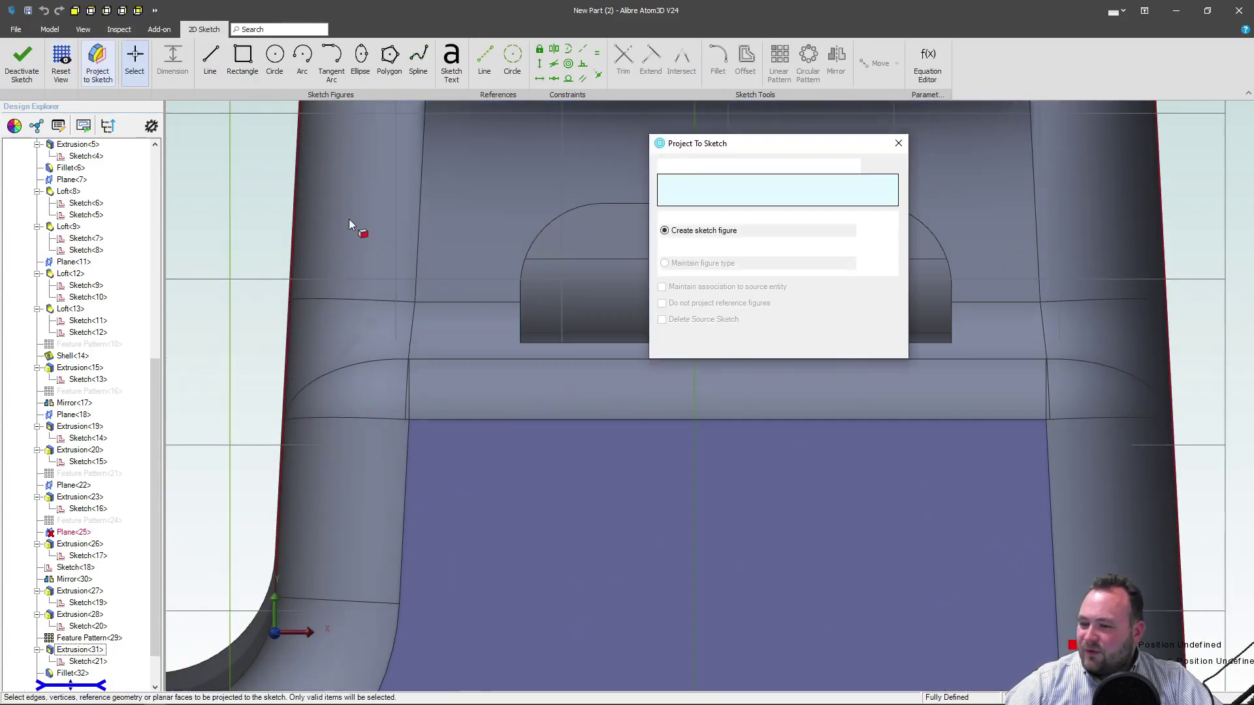
{"action": "left_click", "coordinate": [520, 316]}
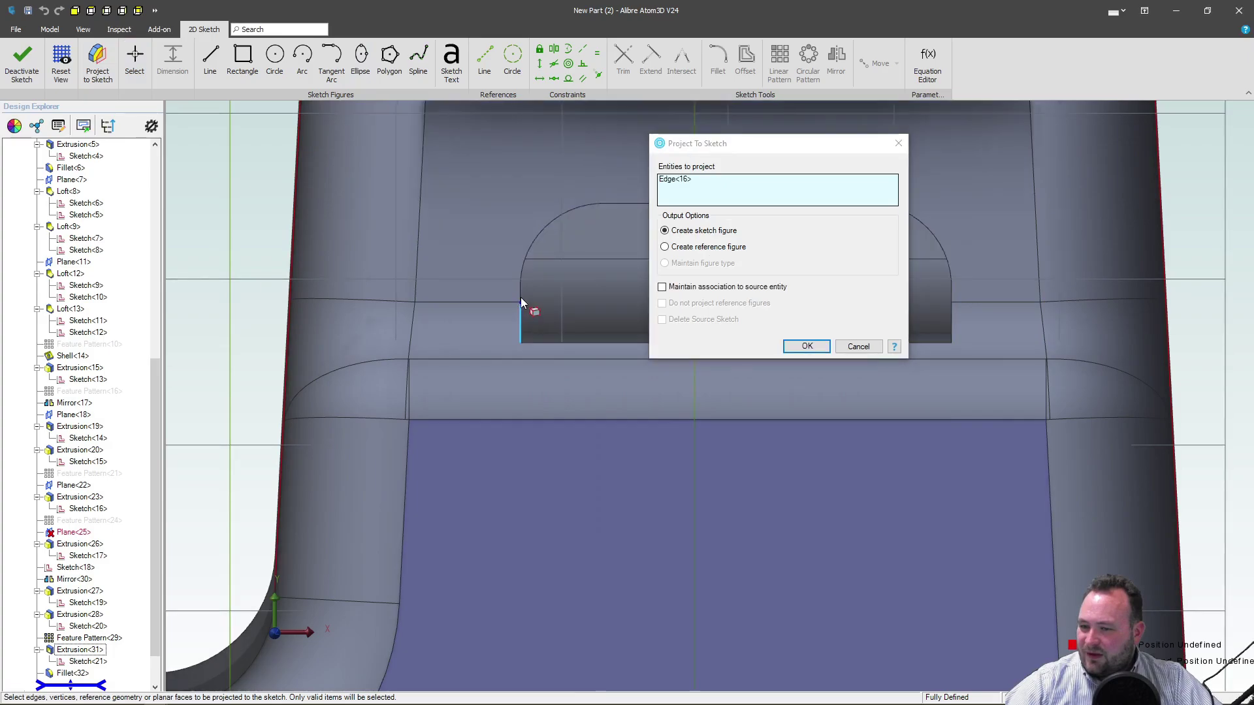
{"action": "left_click", "coordinate": [520, 273]}
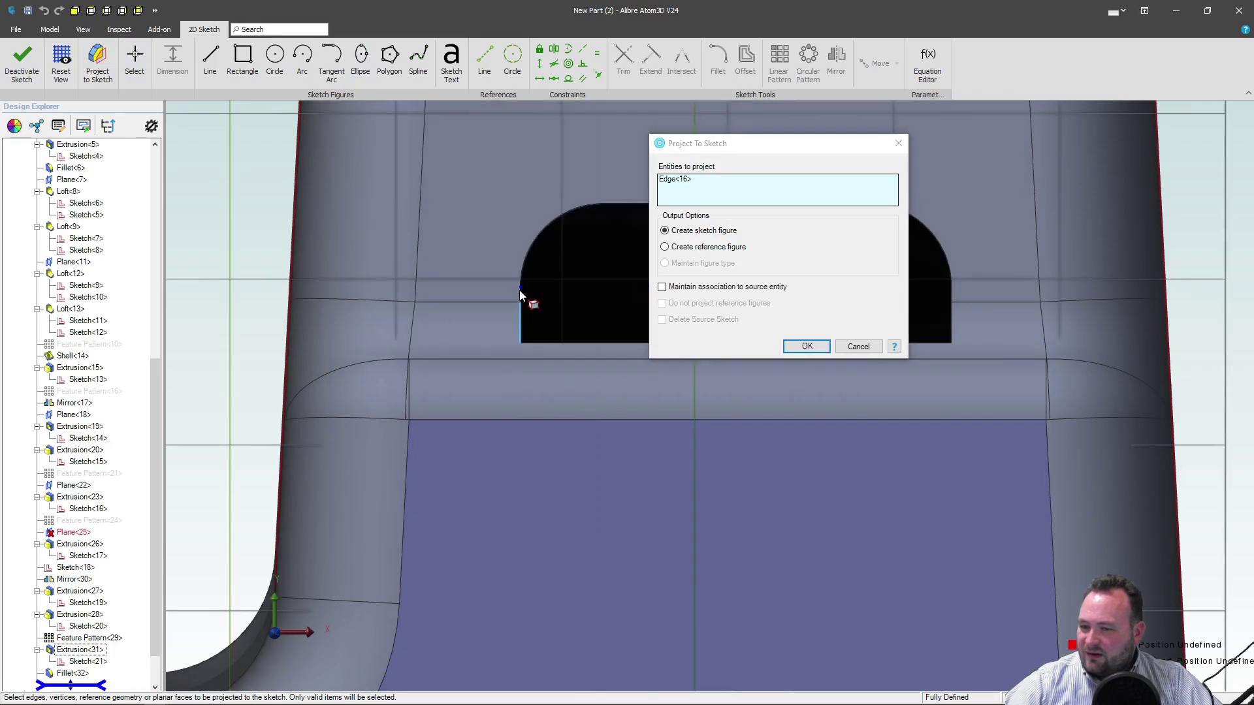
{"action": "left_click", "coordinate": [524, 253]}
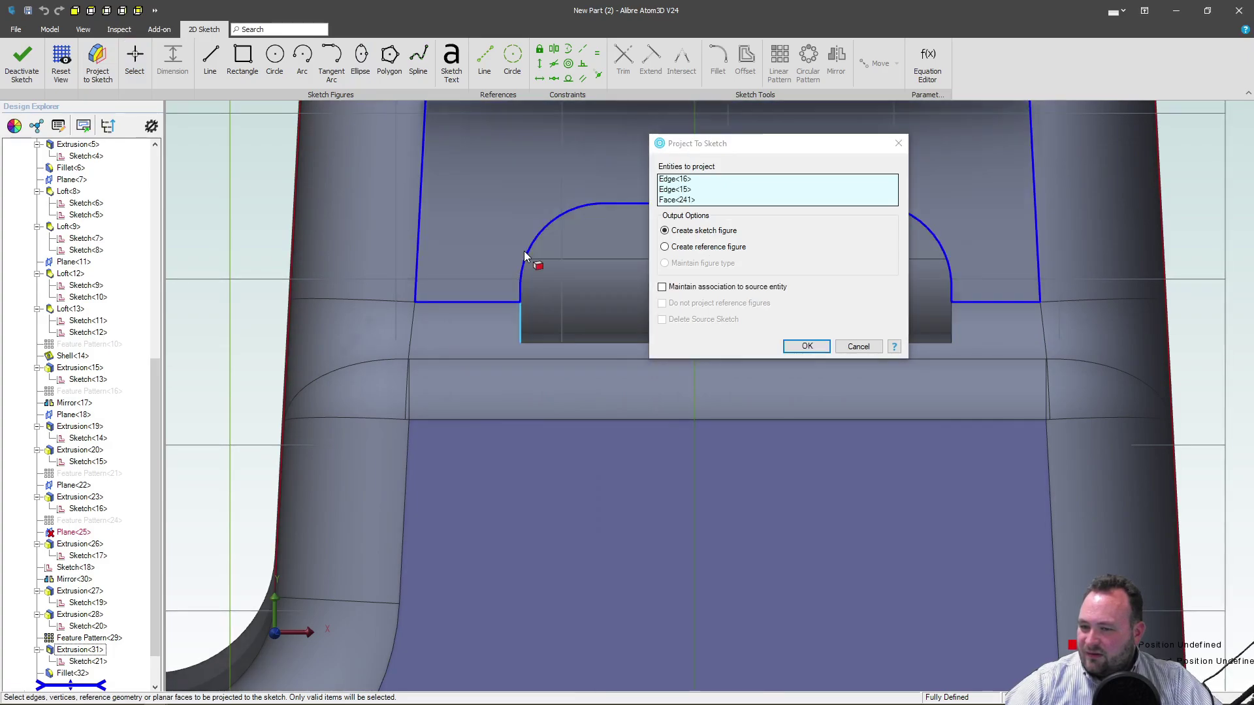
{"action": "left_click", "coordinate": [668, 202]}
{"action": "right_click", "coordinate": [661, 207]}
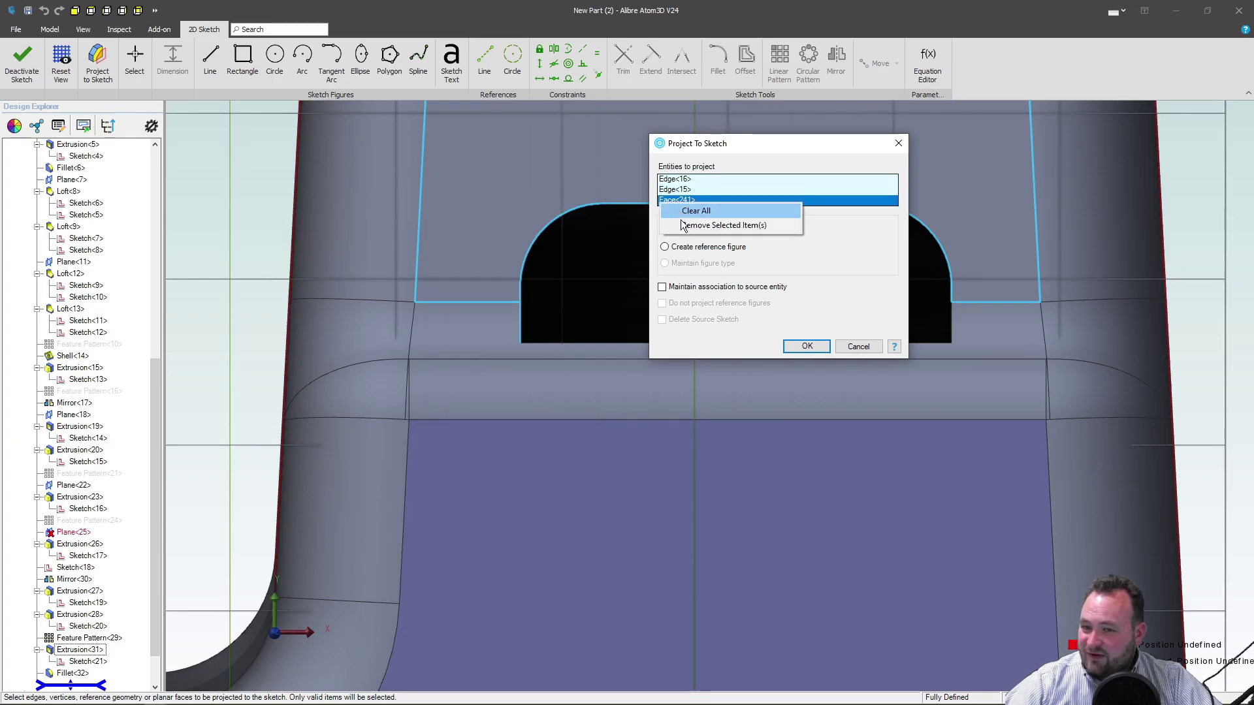
{"action": "left_click", "coordinate": [683, 225]}
{"action": "left_click", "coordinate": [543, 232]}
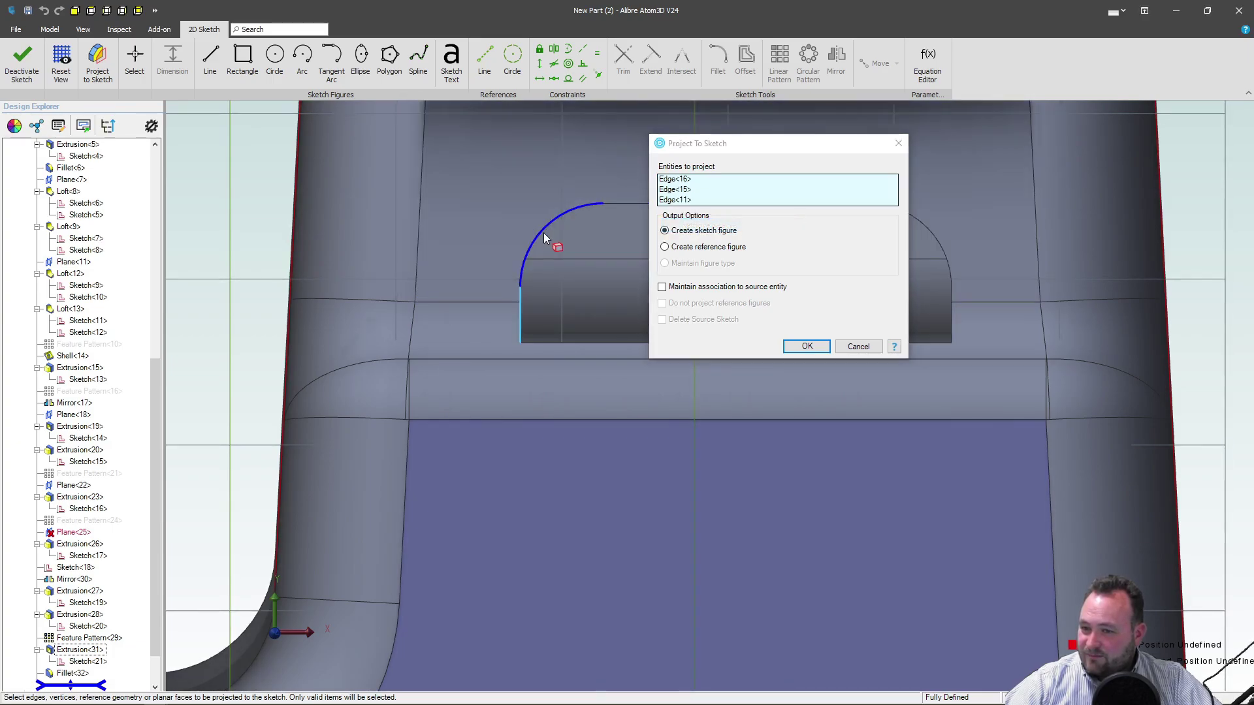
Add the opening's top edge, upper right corner arc and right side edges, and project the outline while maintaining association to the source.
{"action": "scroll", "coordinate": [544, 232], "scroll_direction": "down", "scroll_amount": 8}
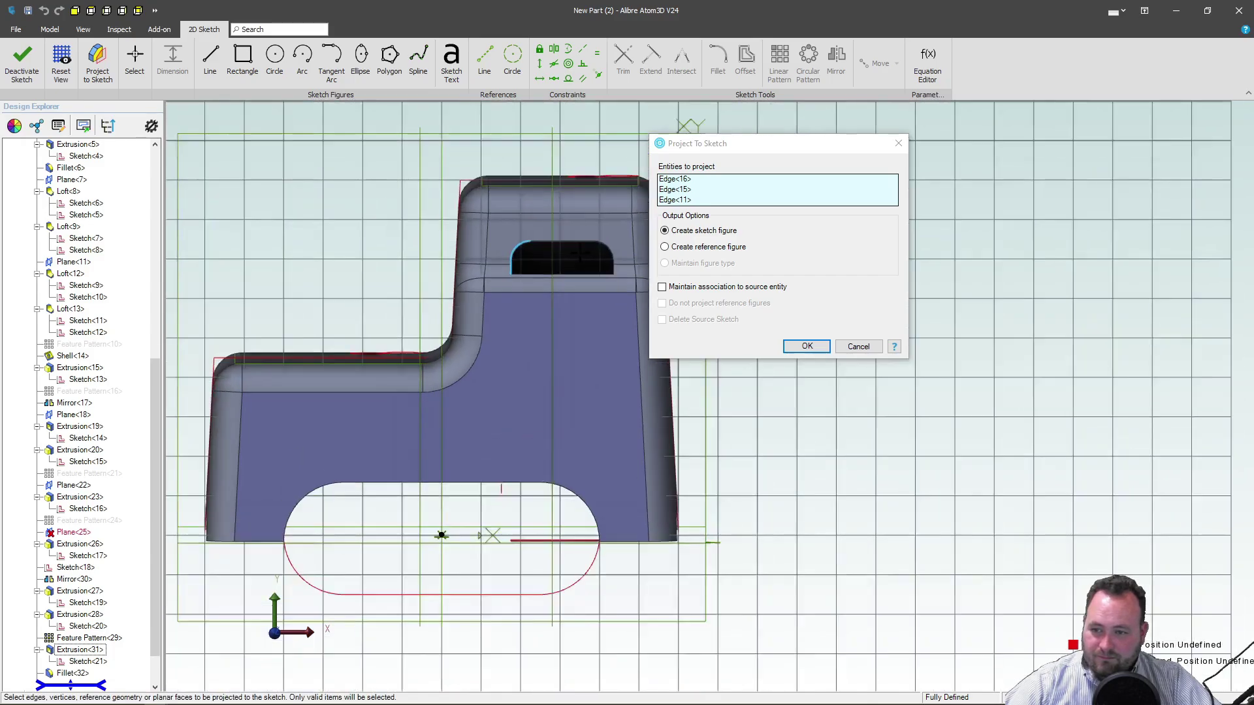
{"action": "scroll", "coordinate": [555, 257], "scroll_direction": "up", "scroll_amount": 10}
{"action": "scroll", "coordinate": [605, 242], "scroll_direction": "down", "scroll_amount": 2}
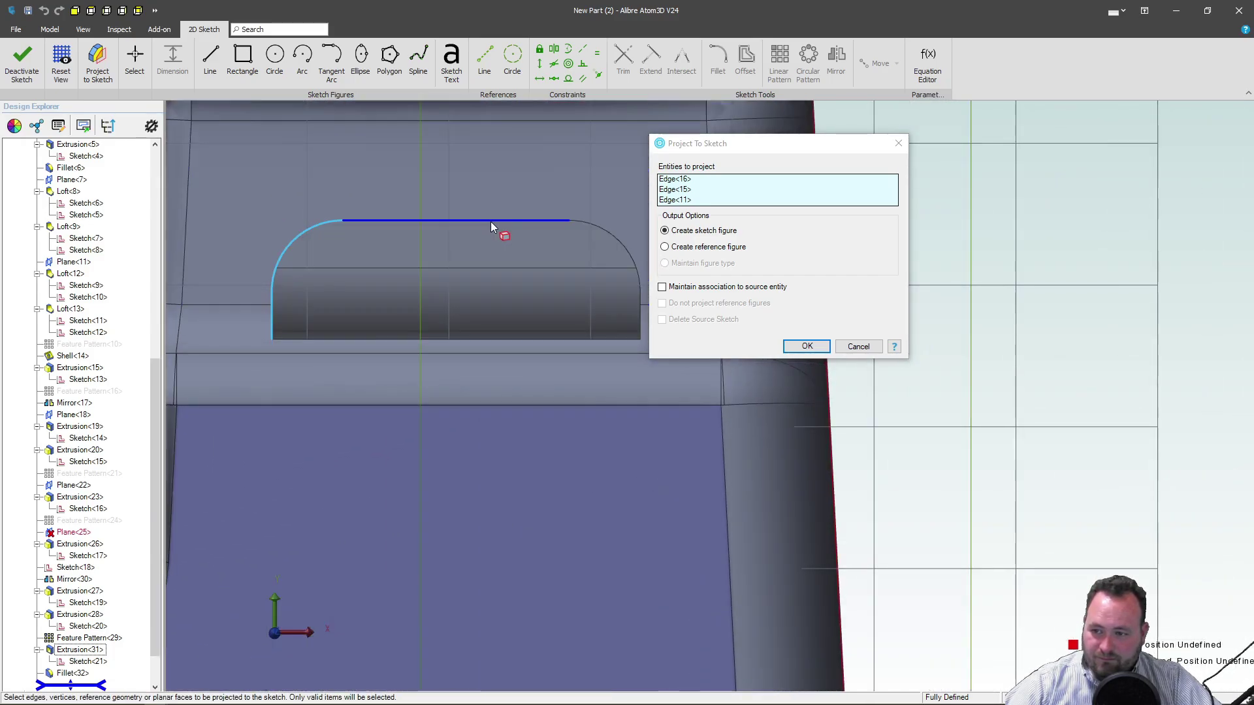
{"action": "left_click", "coordinate": [492, 221]}
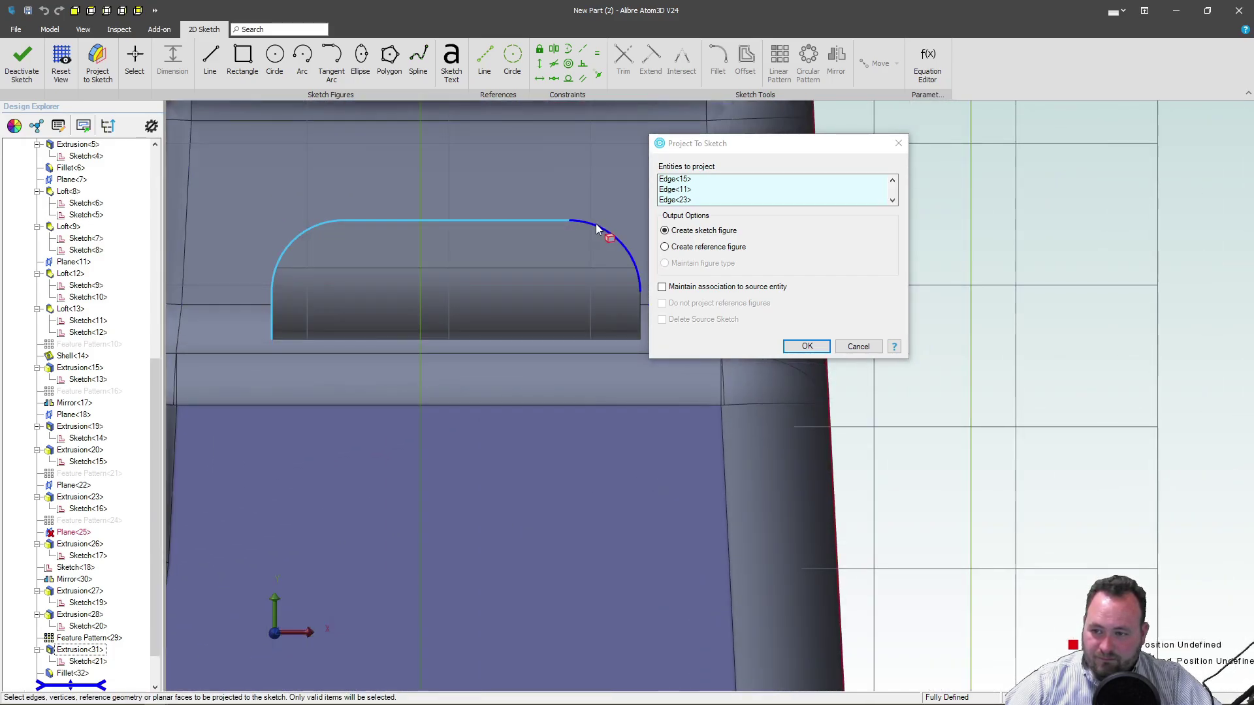
{"action": "left_click", "coordinate": [640, 300]}
{"action": "left_click", "coordinate": [638, 329]}
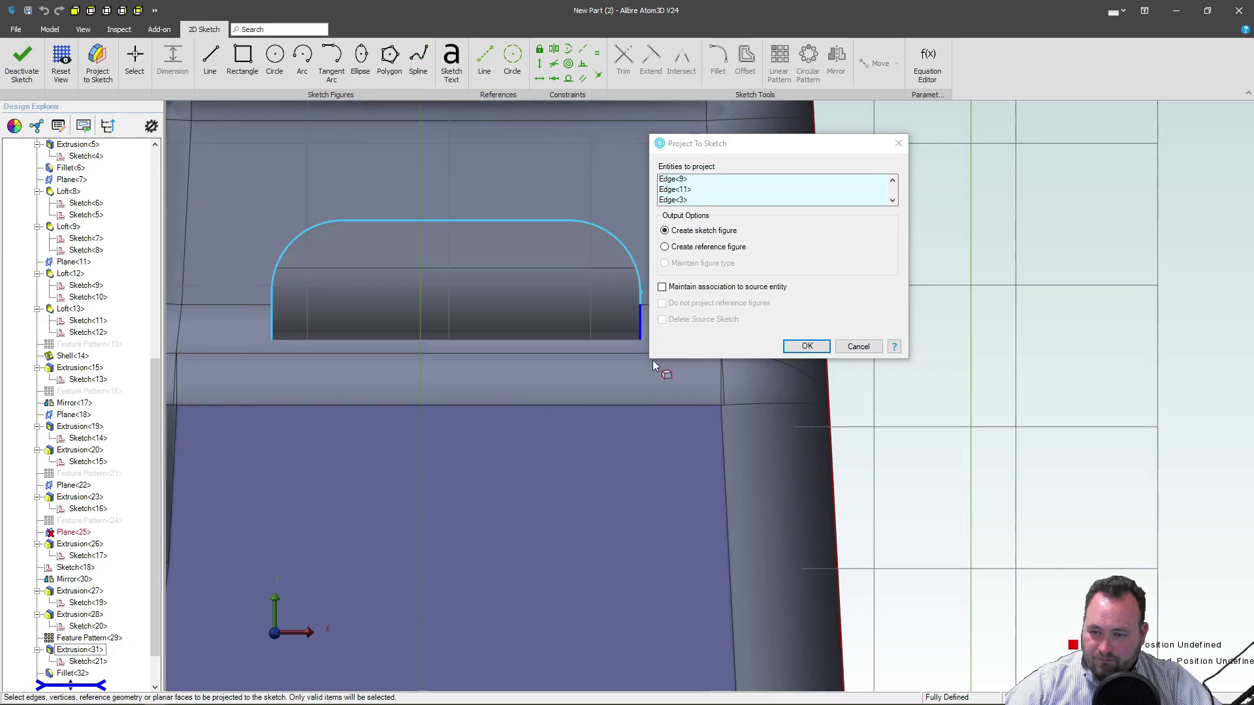
{"action": "left_click", "coordinate": [663, 288]}
{"action": "left_click", "coordinate": [799, 348]}
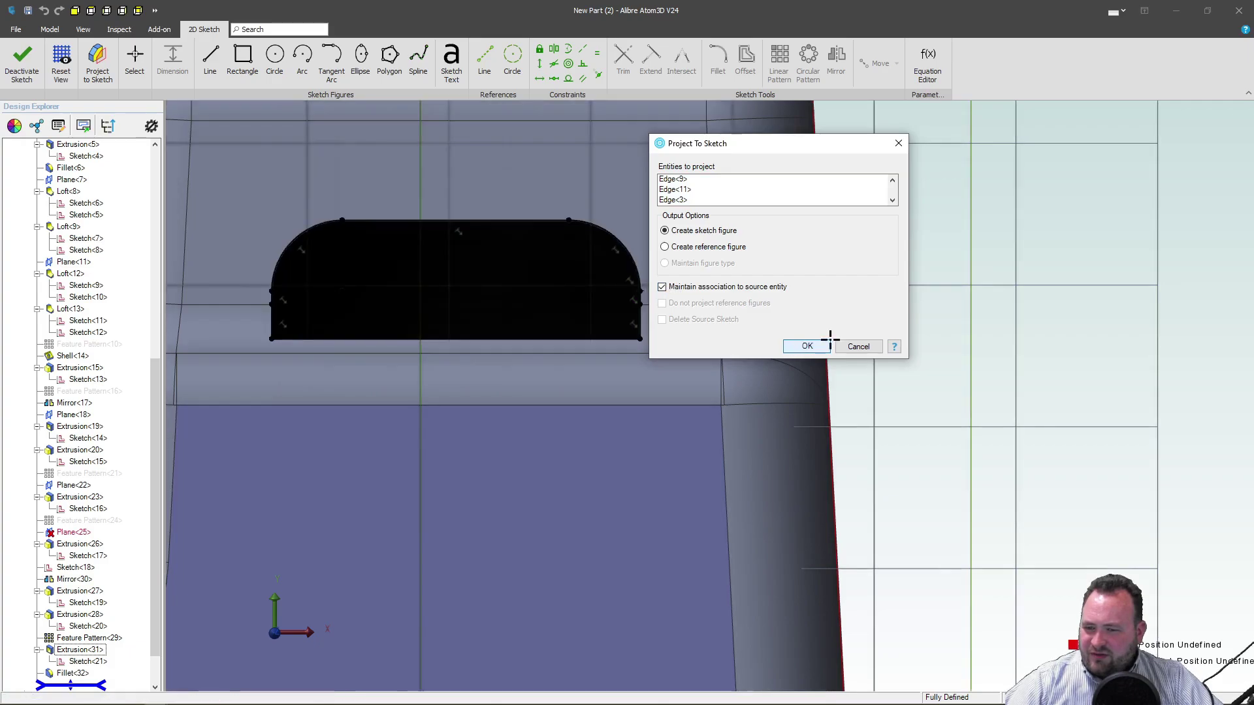
Offset all the projected handle opening edges outward by 0.2 in.
{"action": "left_click_drag", "start_coordinate": [420, 168], "coordinate": [868, 379]}
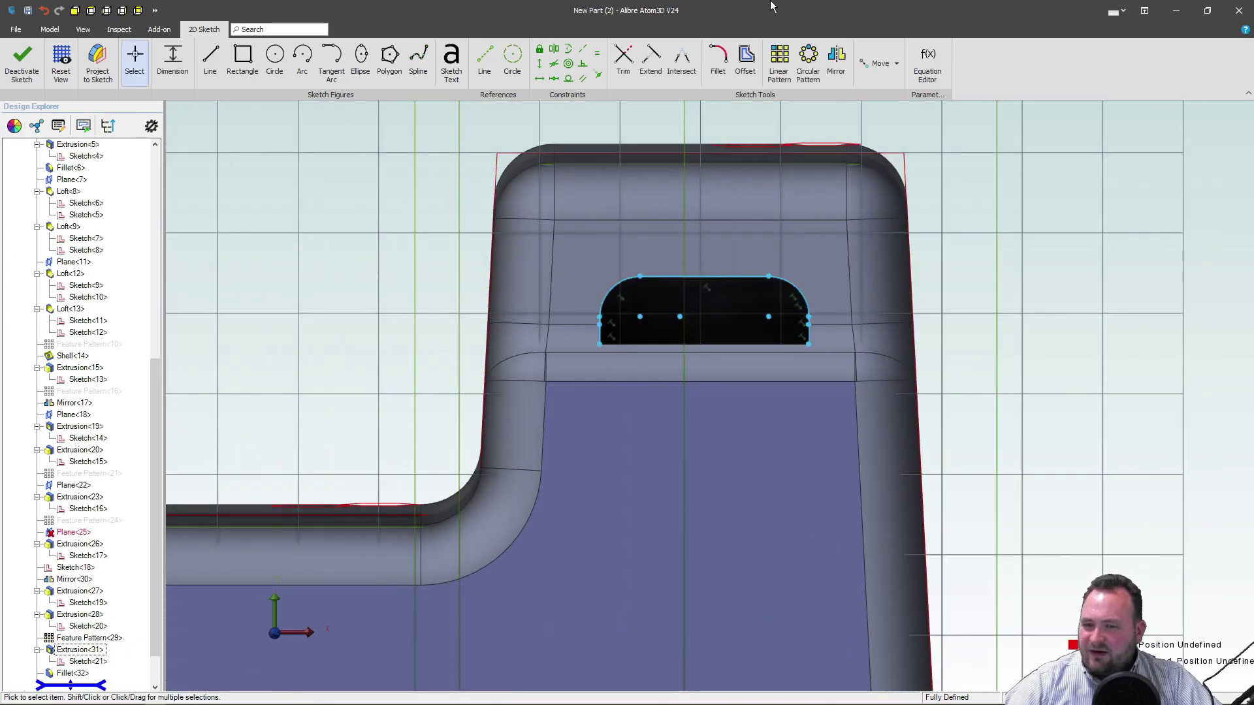
{"action": "left_click", "coordinate": [747, 54]}
{"action": "scroll", "coordinate": [703, 351], "scroll_direction": "up", "scroll_amount": 3}
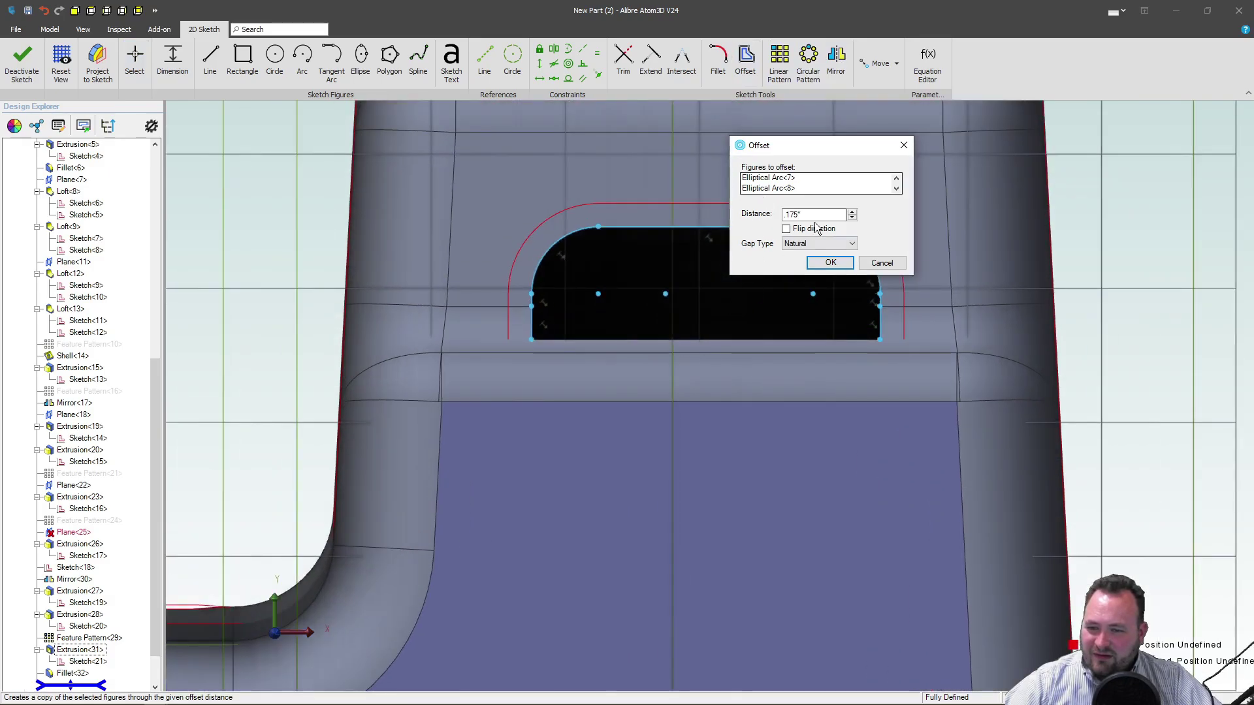
{"action": "type", "text": ".2"}
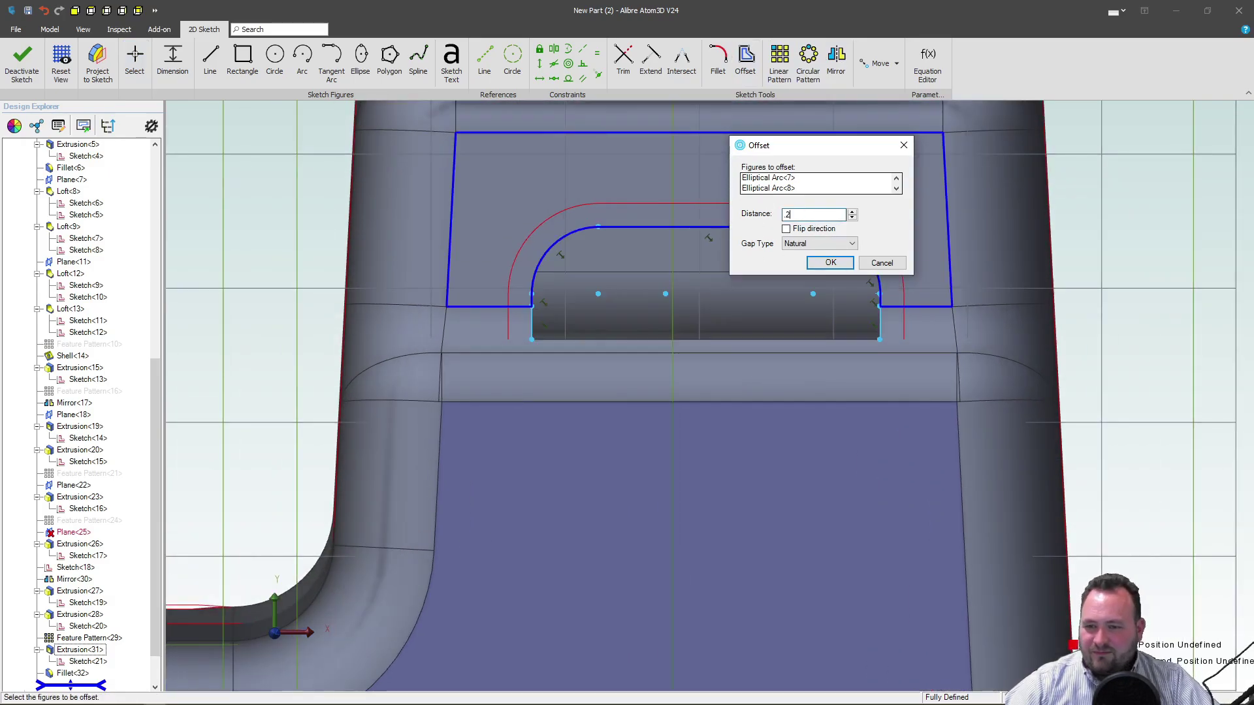
{"action": "left_click", "coordinate": [833, 261]}
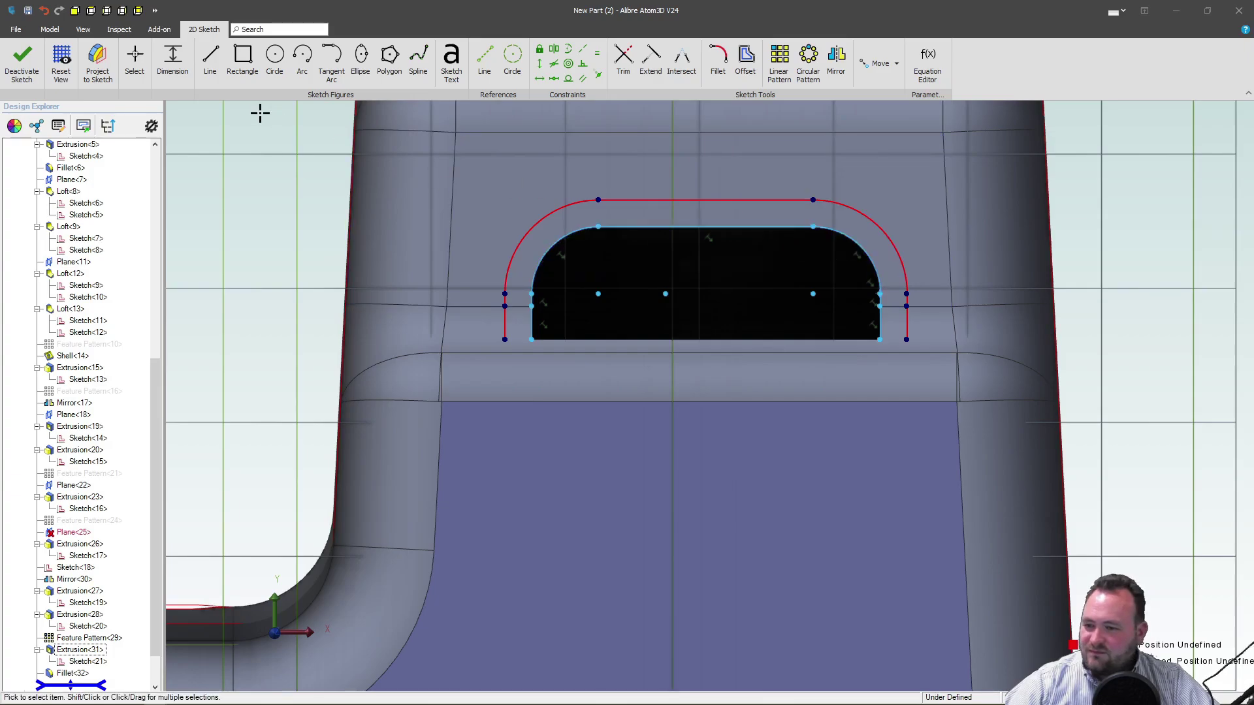
Close the profile with short lines joining the opening outline to the offset outline at both lower ends, and leave the sketch.
{"action": "key", "text": "l"}
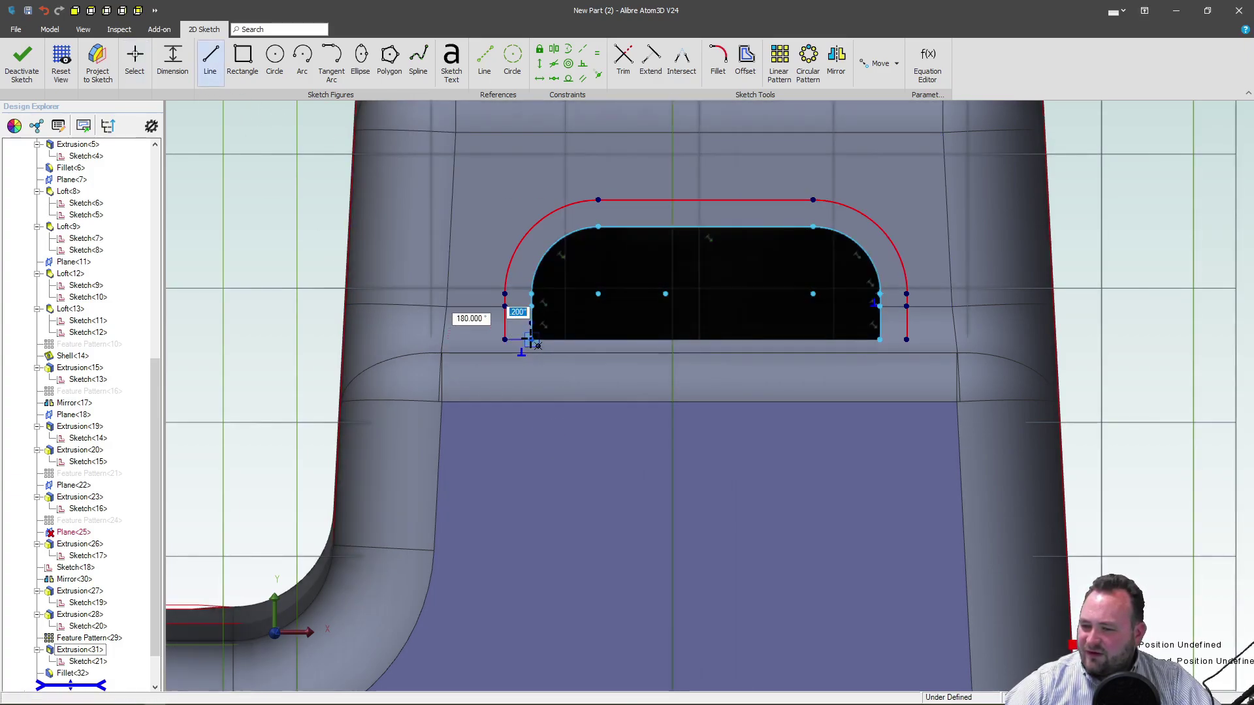
{"action": "double_click", "coordinate": [532, 339]}
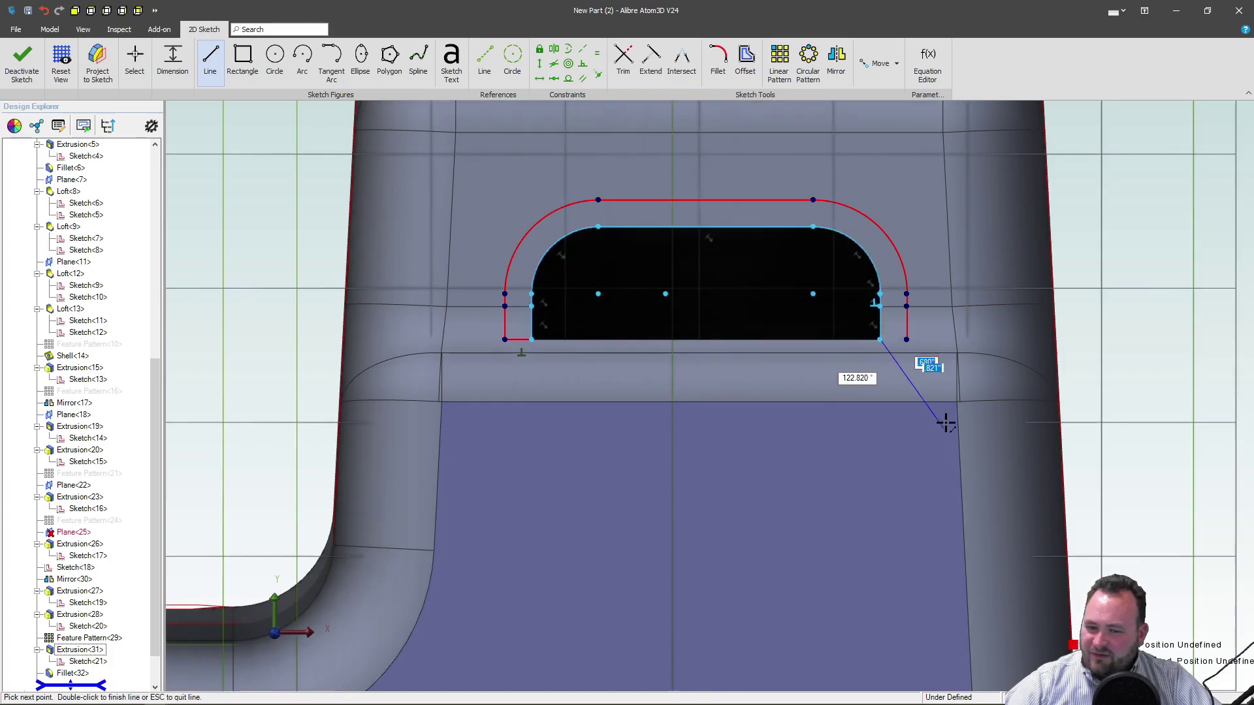
{"action": "double_click", "coordinate": [907, 340]}
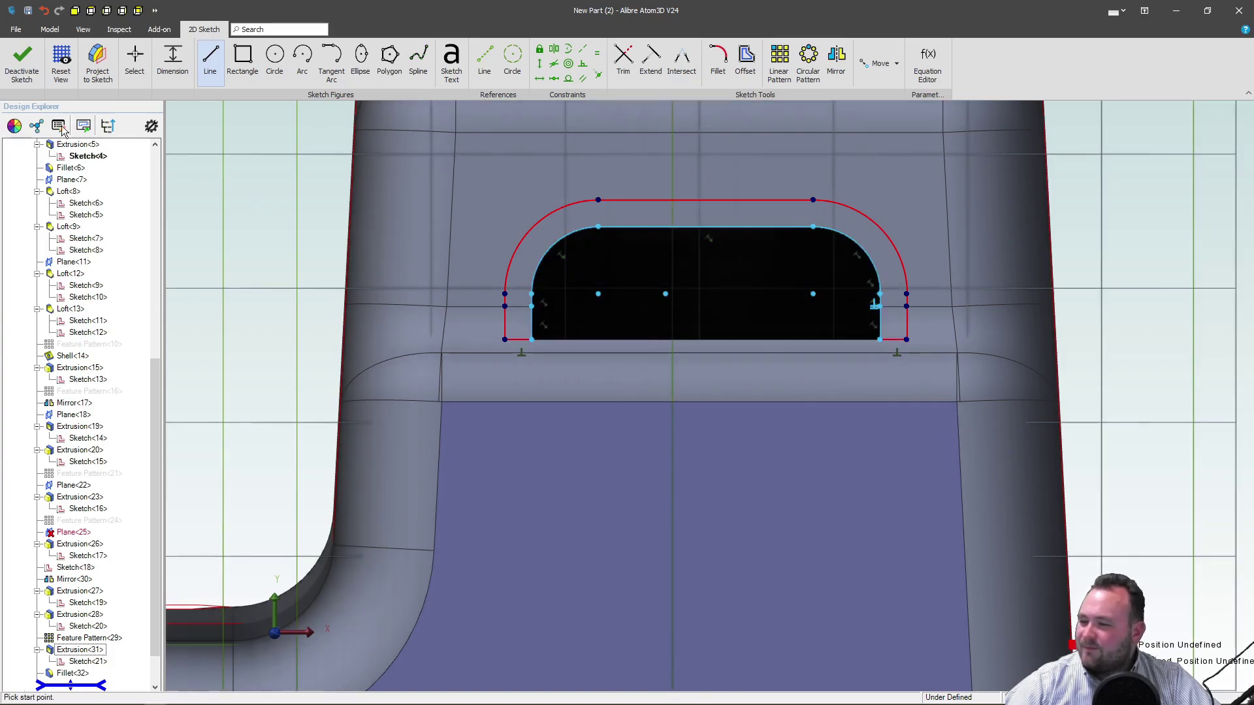
{"action": "left_click", "coordinate": [25, 59]}
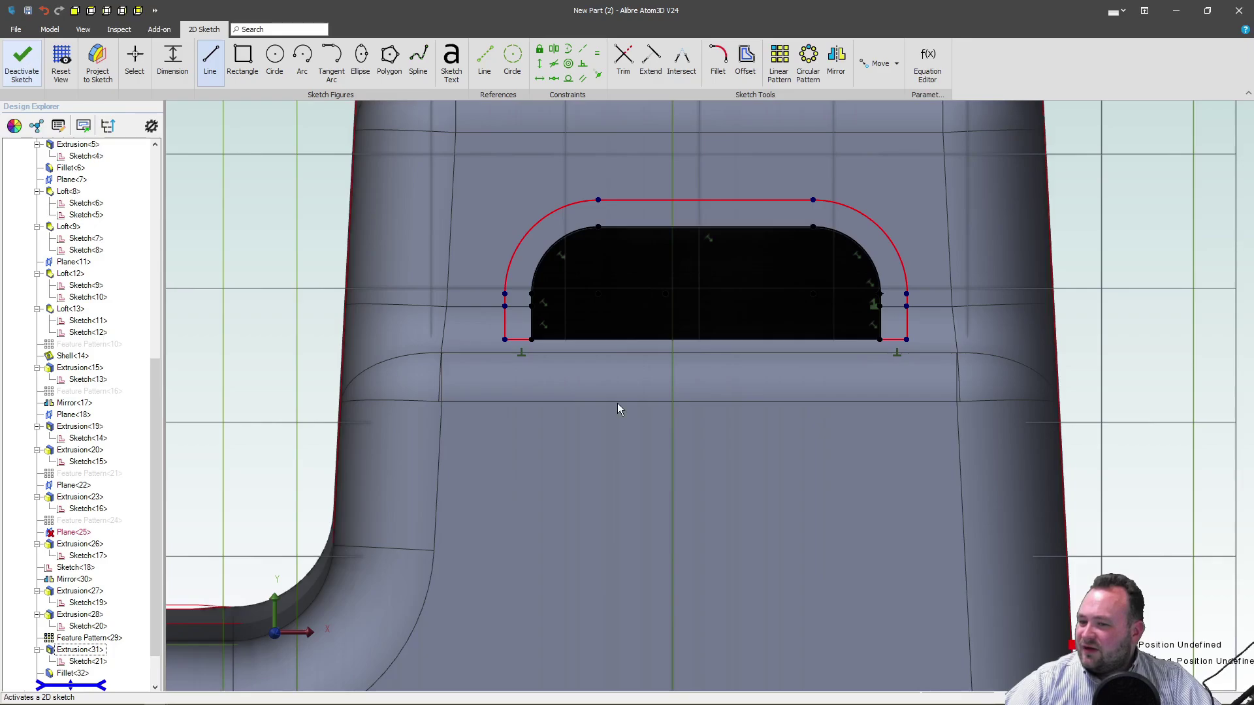
Extrude the rim profile around the handle opening as a boss, using To Geometry with the side wall face above the opening as target.
{"action": "mouse_move", "coordinate": [606, 416]}
{"action": "middle_mouse_down"}
{"action": "mouse_move", "coordinate": [617, 421]}
{"action": "mouse_move", "coordinate": [585, 437]}
{"action": "mouse_move", "coordinate": [619, 423]}
{"action": "mouse_move", "coordinate": [591, 406]}
{"action": "mouse_move", "coordinate": [584, 420]}
{"action": "middle_mouse_up"}
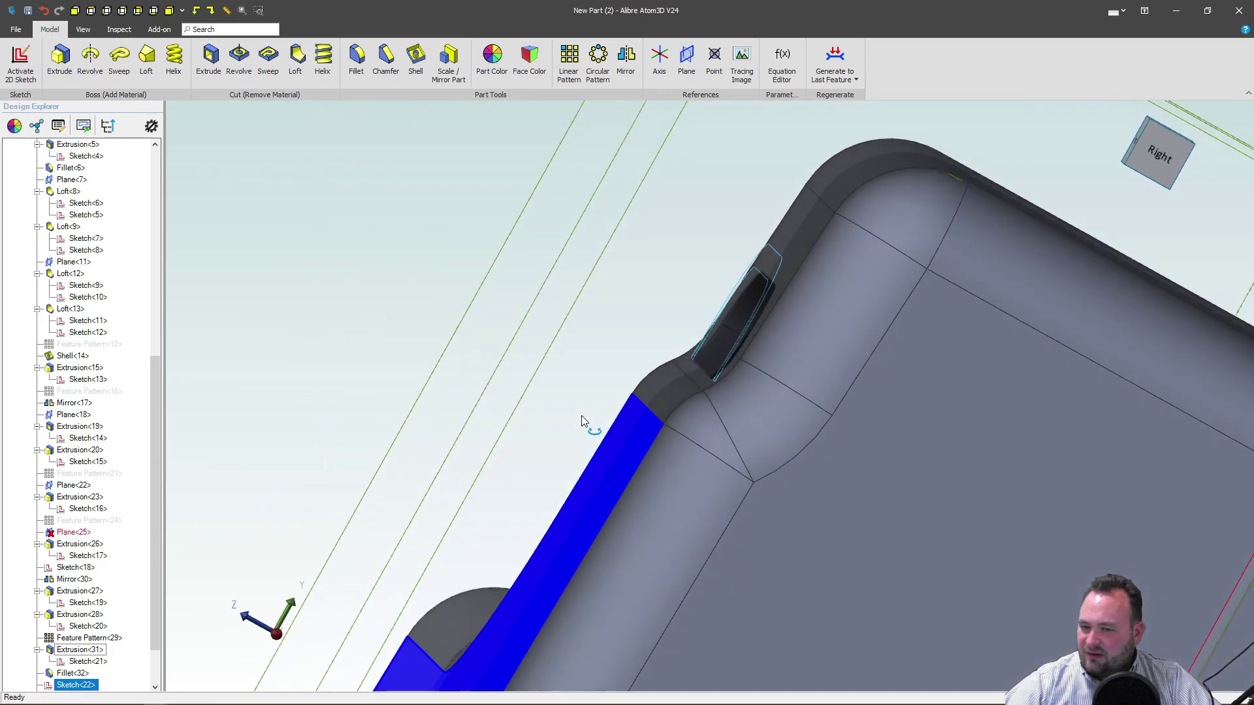
{"action": "scroll", "coordinate": [718, 405], "scroll_direction": "up", "scroll_amount": 5}
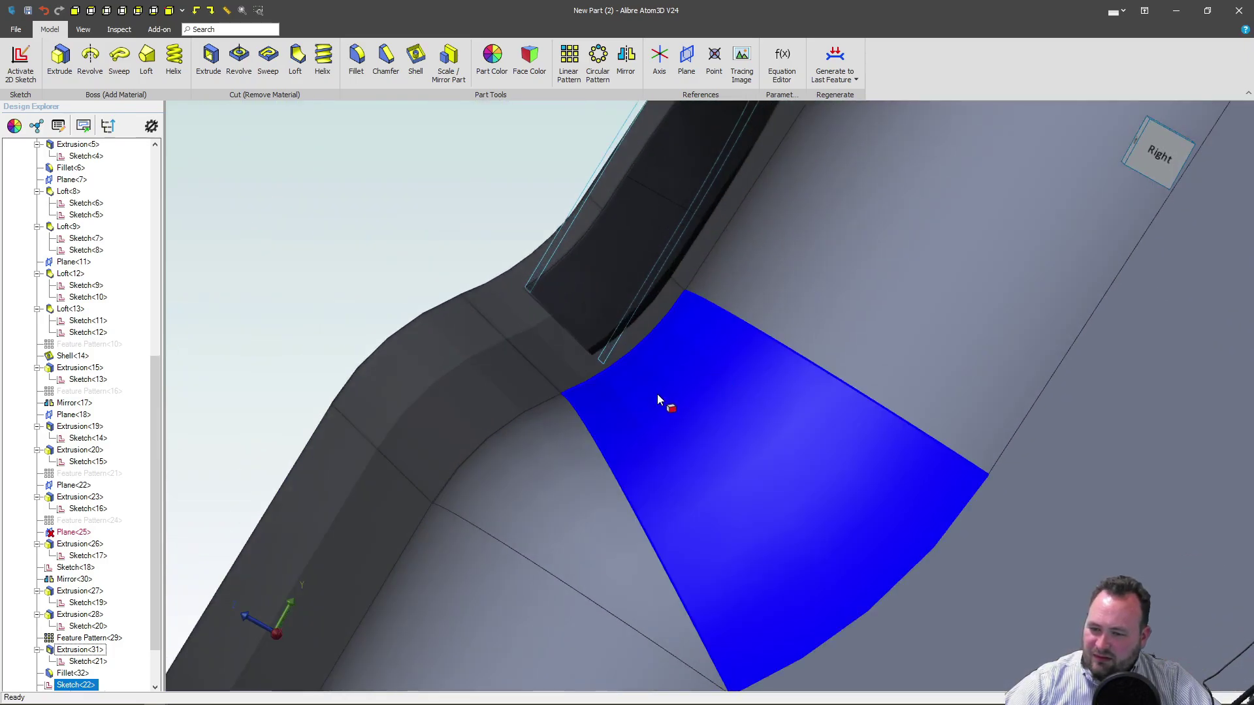
{"action": "scroll", "coordinate": [657, 394], "scroll_direction": "down", "scroll_amount": 5}
{"action": "middle_click_drag", "start_coordinate": [658, 398], "coordinate": [699, 418]}
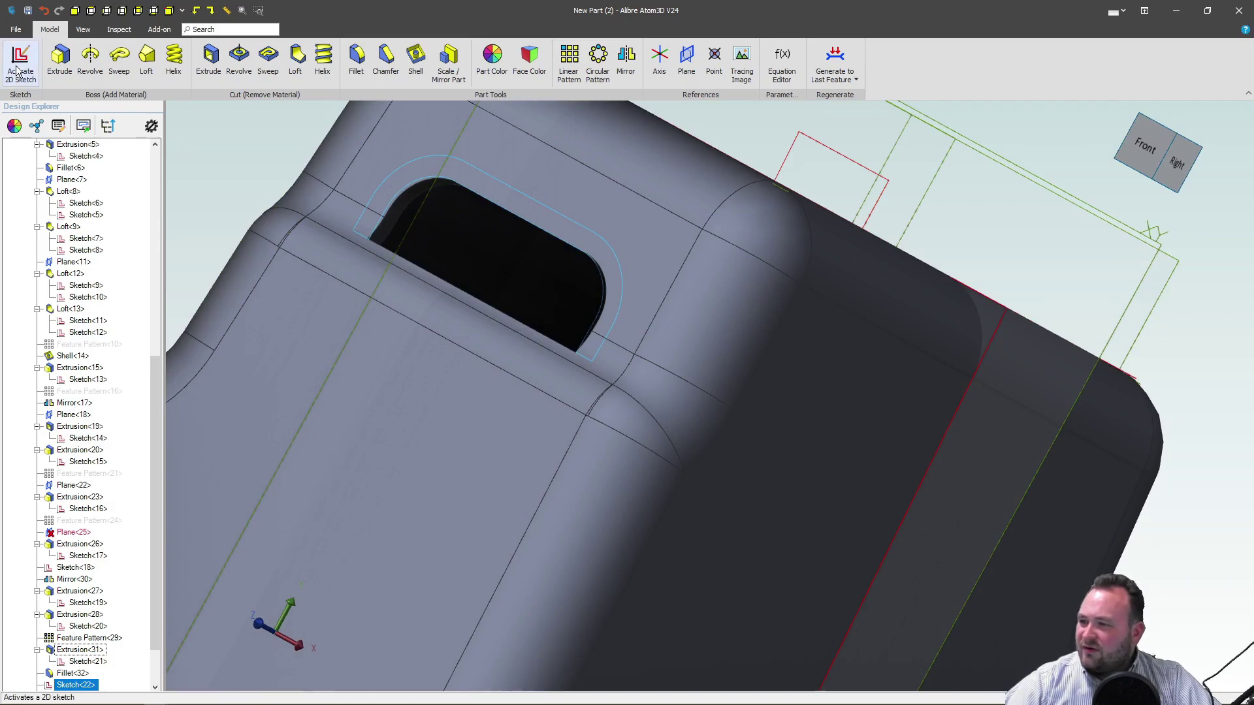
{"action": "left_click", "coordinate": [49, 70]}
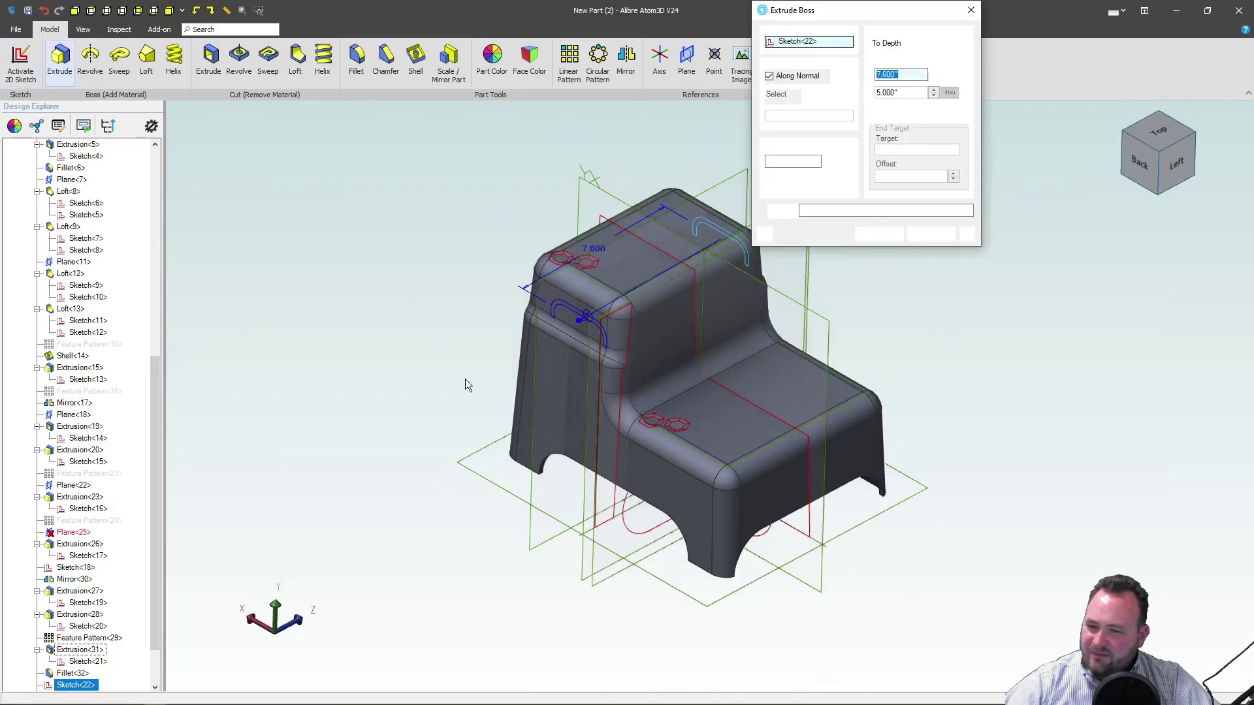
{"action": "middle_click_drag", "start_coordinate": [448, 441], "coordinate": [320, 418]}
{"action": "scroll", "coordinate": [609, 336], "scroll_direction": "up", "scroll_amount": 10}
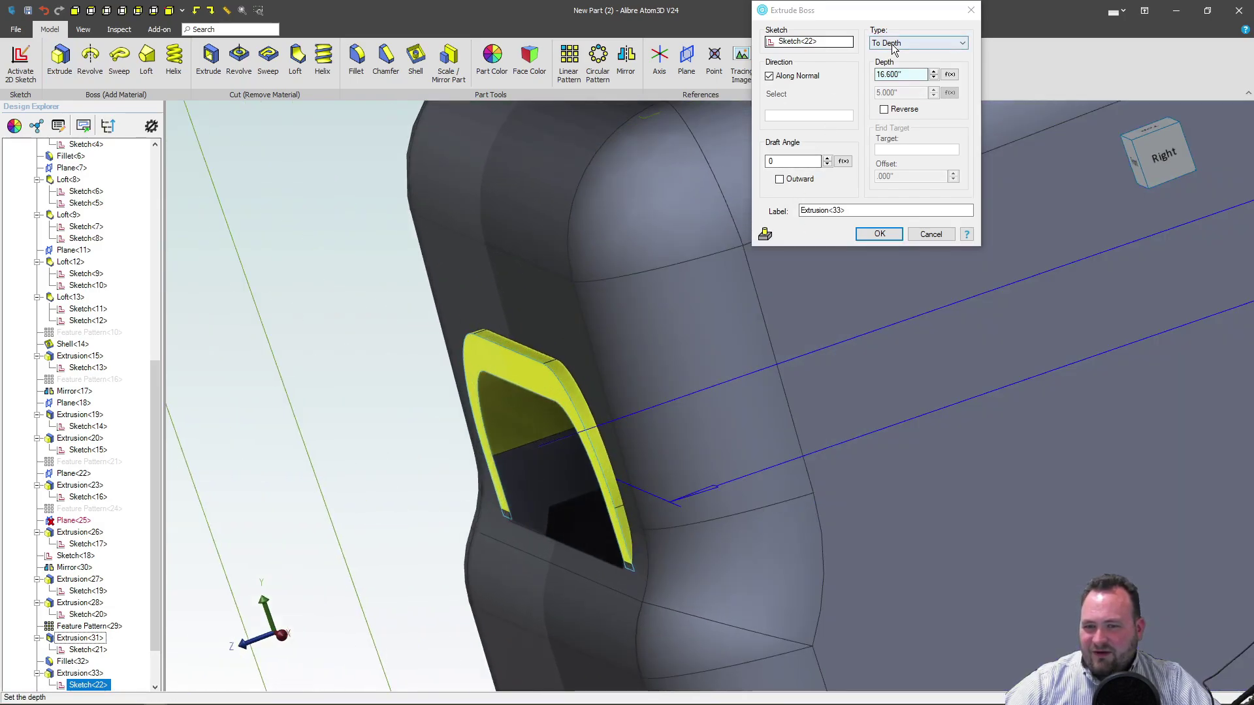
{"action": "left_click", "coordinate": [894, 46]}
{"action": "left_click", "coordinate": [902, 89]}
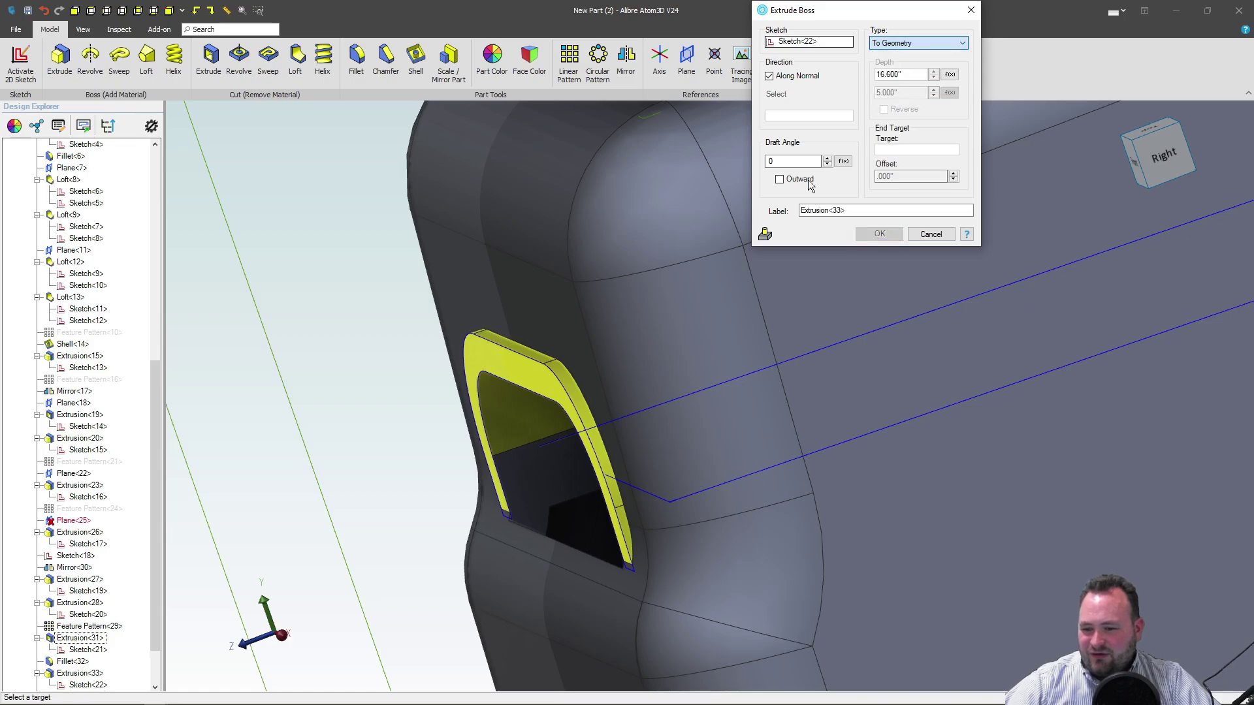
{"action": "left_click", "coordinate": [548, 319]}
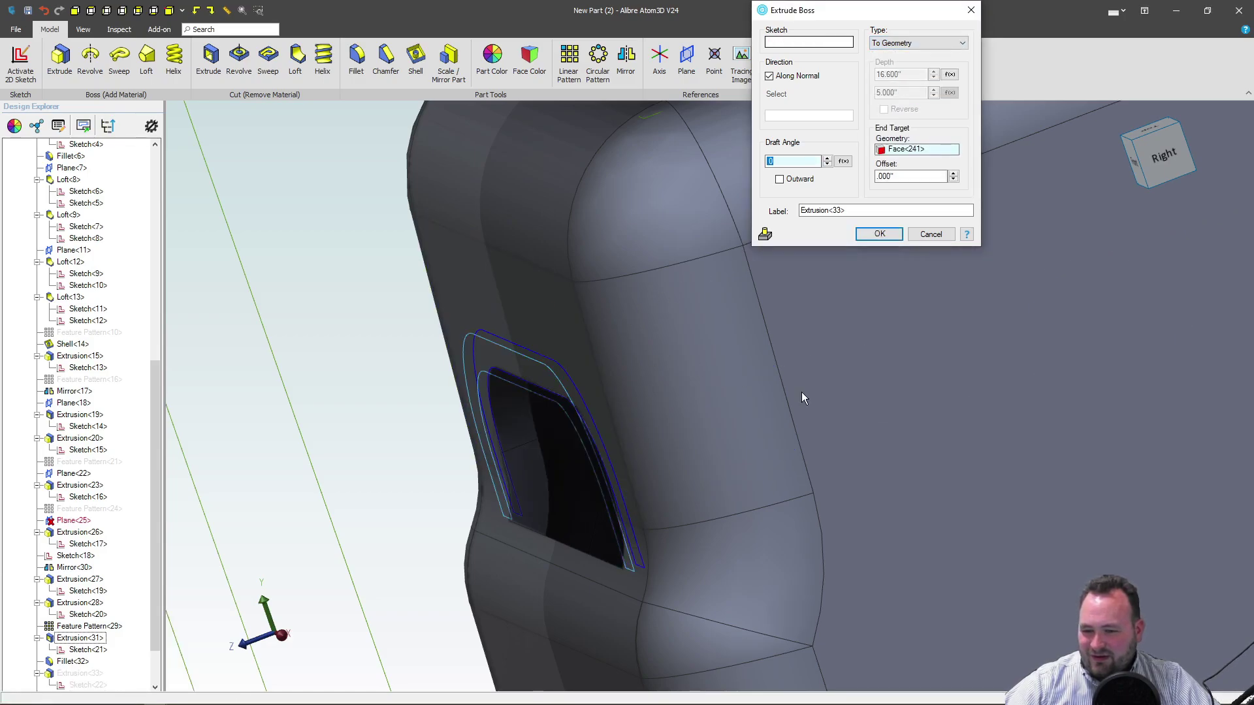
{"action": "left_click", "coordinate": [878, 234]}
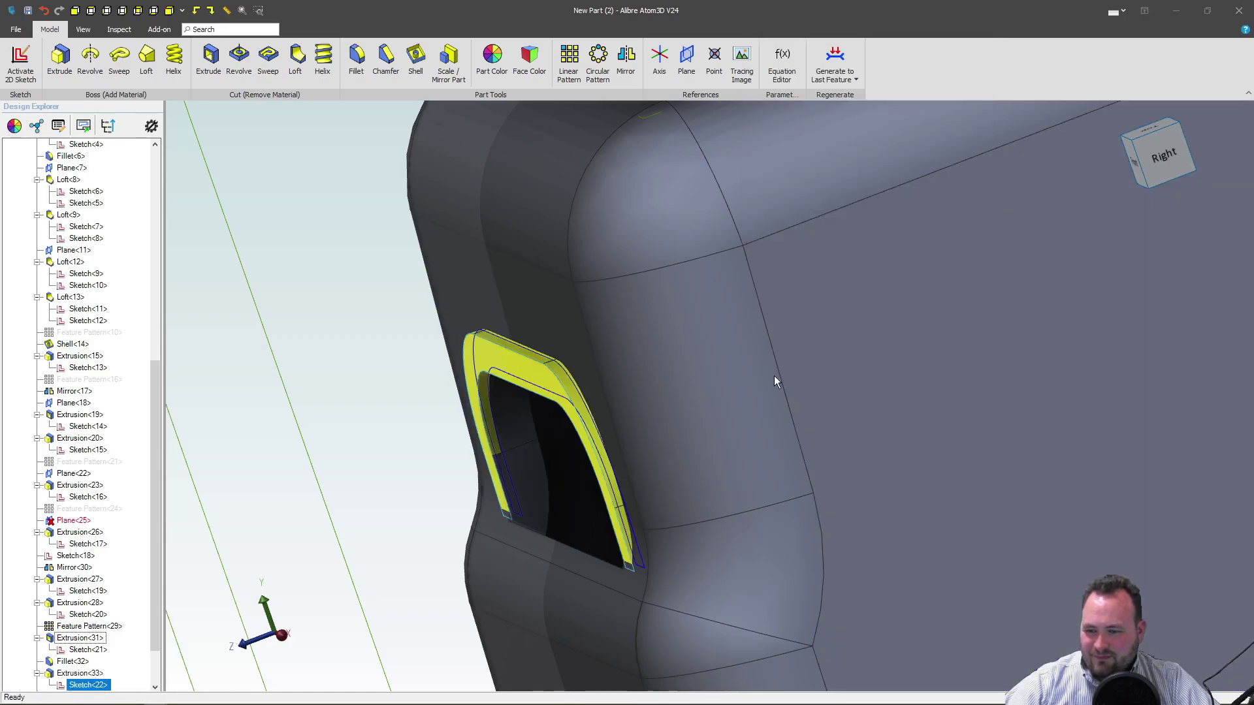
Mirror the handle opening cut, its corner fillet and the rim extrusion across the XY-Plane.
{"action": "mouse_move", "coordinate": [648, 424]}
{"action": "middle_mouse_down"}
{"action": "mouse_move", "coordinate": [507, 428]}
{"action": "mouse_move", "coordinate": [614, 388]}
{"action": "mouse_move", "coordinate": [660, 390]}
{"action": "mouse_move", "coordinate": [621, 395]}
{"action": "mouse_move", "coordinate": [628, 431]}
{"action": "mouse_move", "coordinate": [626, 408]}
{"action": "mouse_move", "coordinate": [649, 401]}
{"action": "middle_mouse_up"}
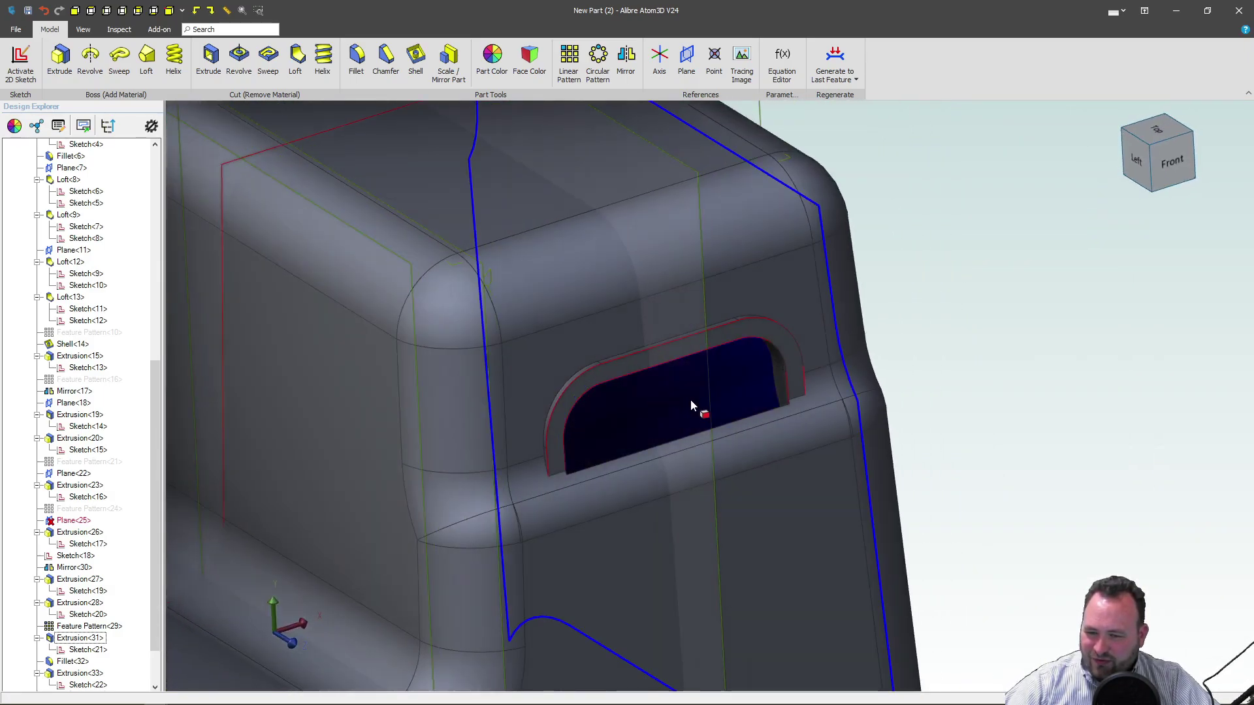
{"action": "middle_click_drag", "start_coordinate": [656, 451], "coordinate": [617, 414]}
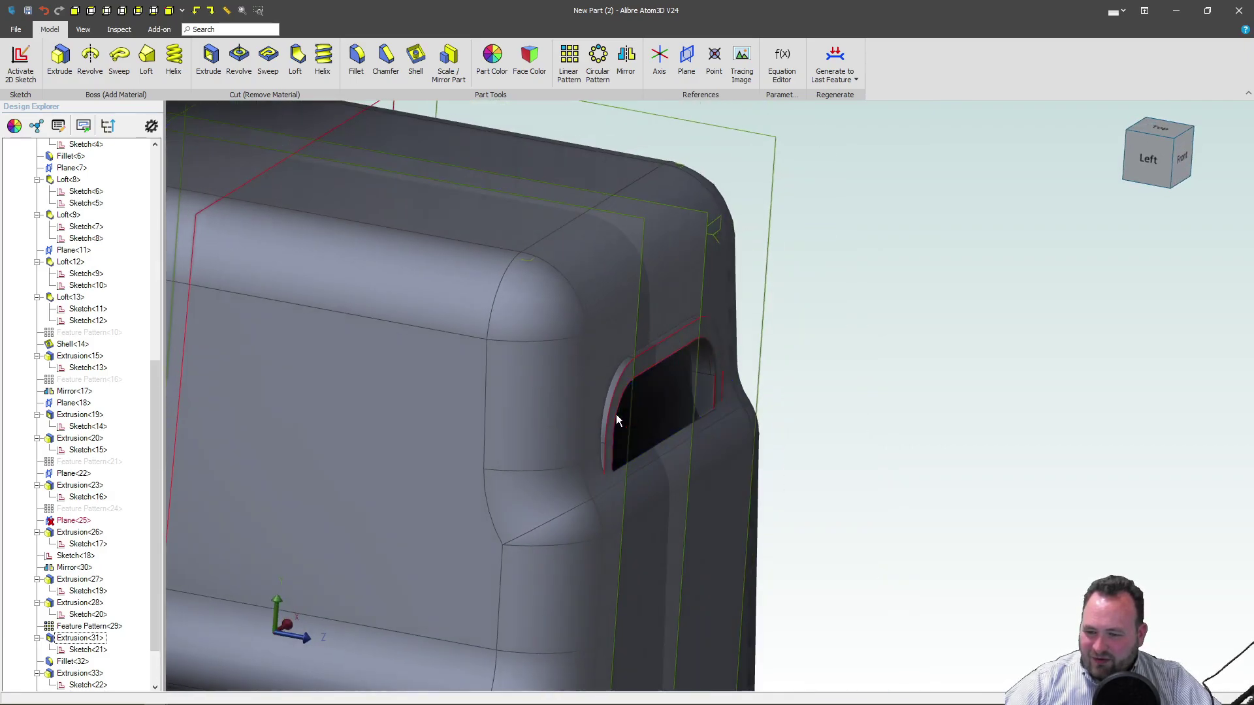
{"action": "scroll", "coordinate": [649, 459], "scroll_direction": "up", "scroll_amount": 3}
{"action": "scroll", "coordinate": [650, 473], "scroll_direction": "down", "scroll_amount": 1}
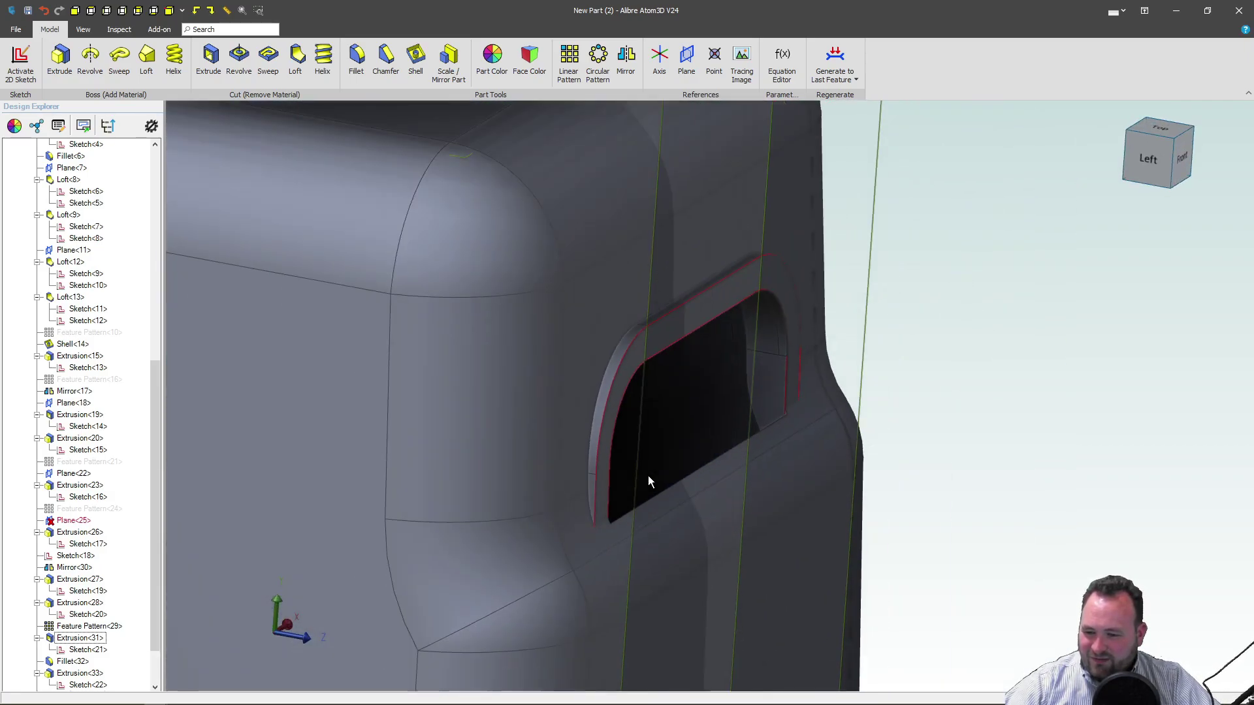
{"action": "scroll", "coordinate": [649, 481], "scroll_direction": "down", "scroll_amount": 5}
{"action": "mouse_move", "coordinate": [425, 472]}
{"action": "middle_mouse_down"}
{"action": "mouse_move", "coordinate": [390, 465]}
{"action": "mouse_move", "coordinate": [403, 461]}
{"action": "middle_mouse_up"}
{"action": "left_click", "coordinate": [633, 63]}
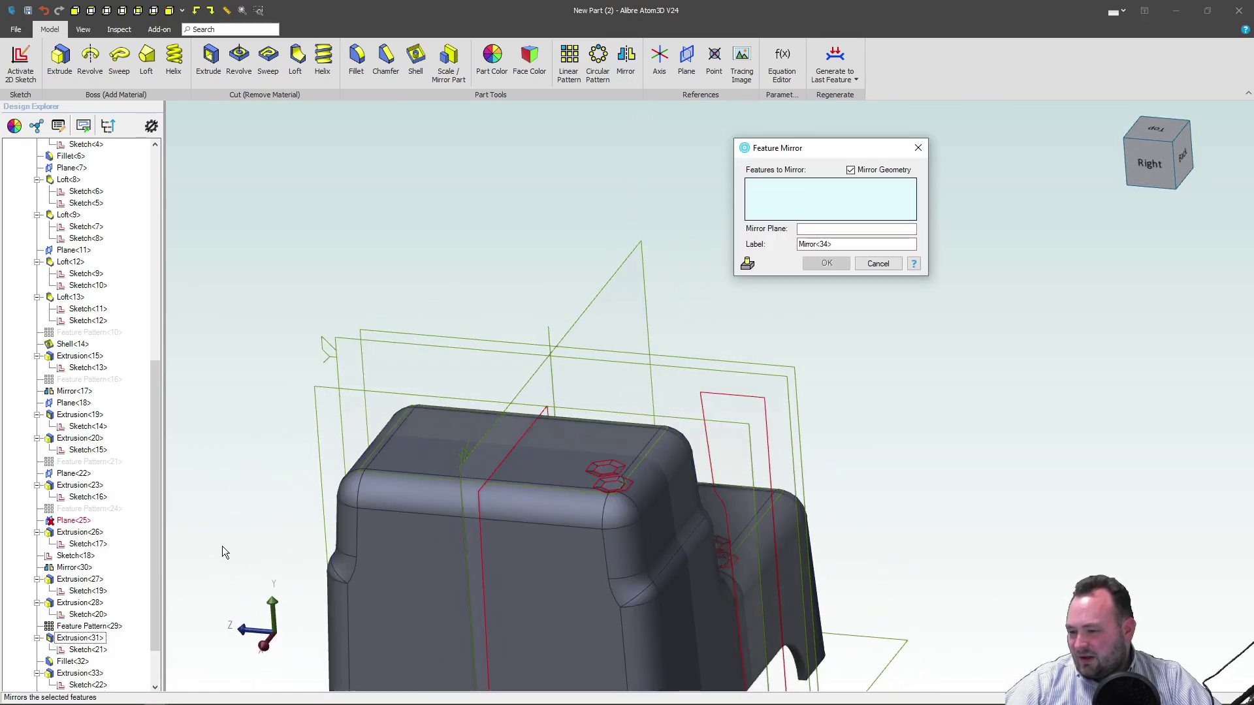
{"action": "scroll", "coordinate": [73, 558], "scroll_direction": "down", "scroll_amount": 2}
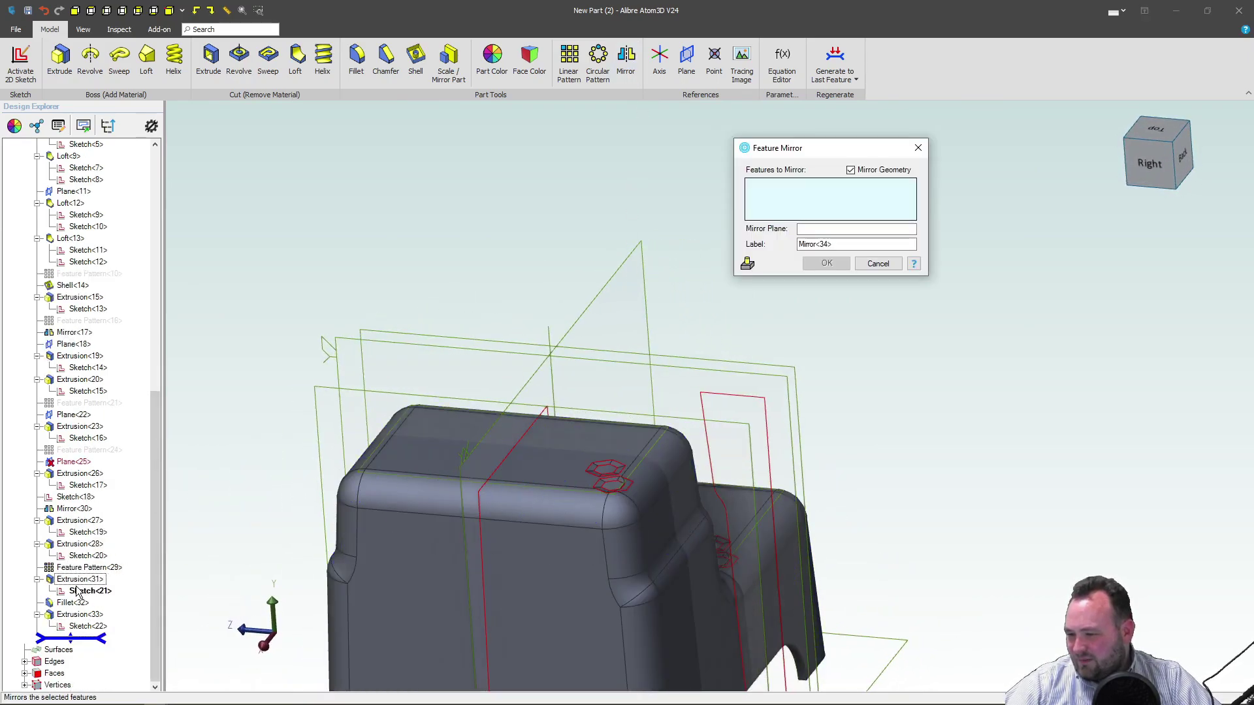
{"action": "left_click", "coordinate": [78, 580]}
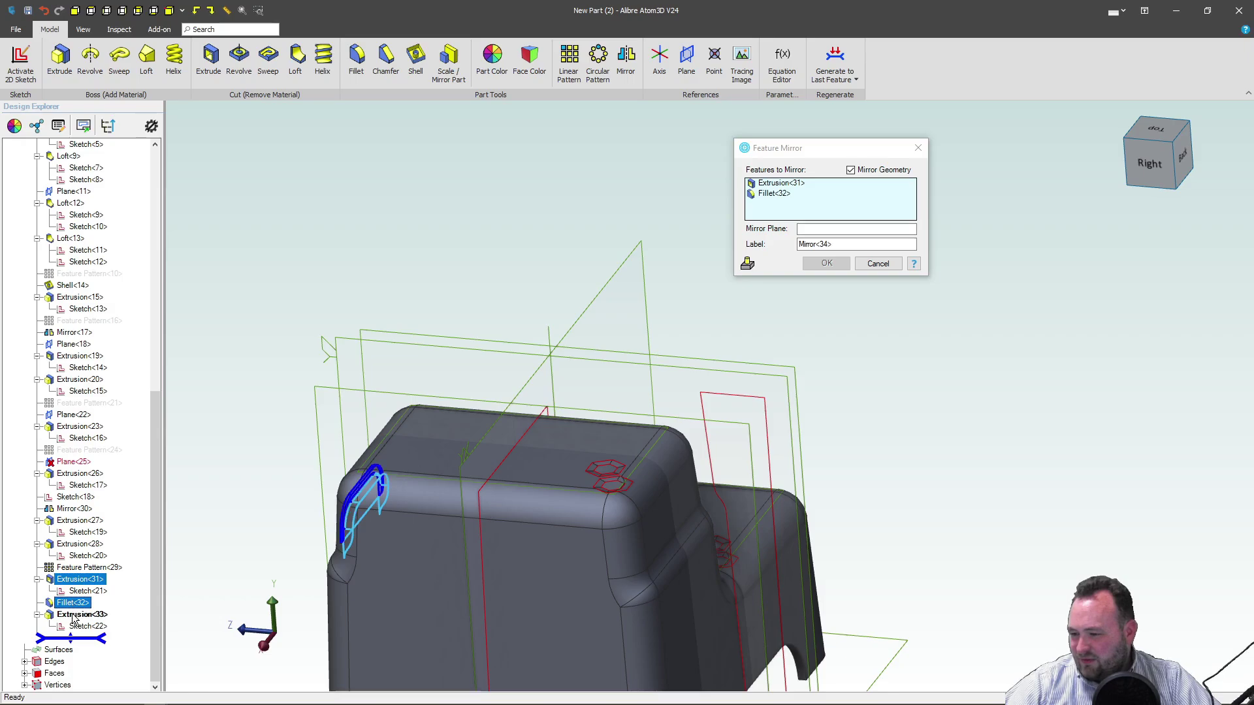
{"action": "left_click", "coordinate": [879, 229]}
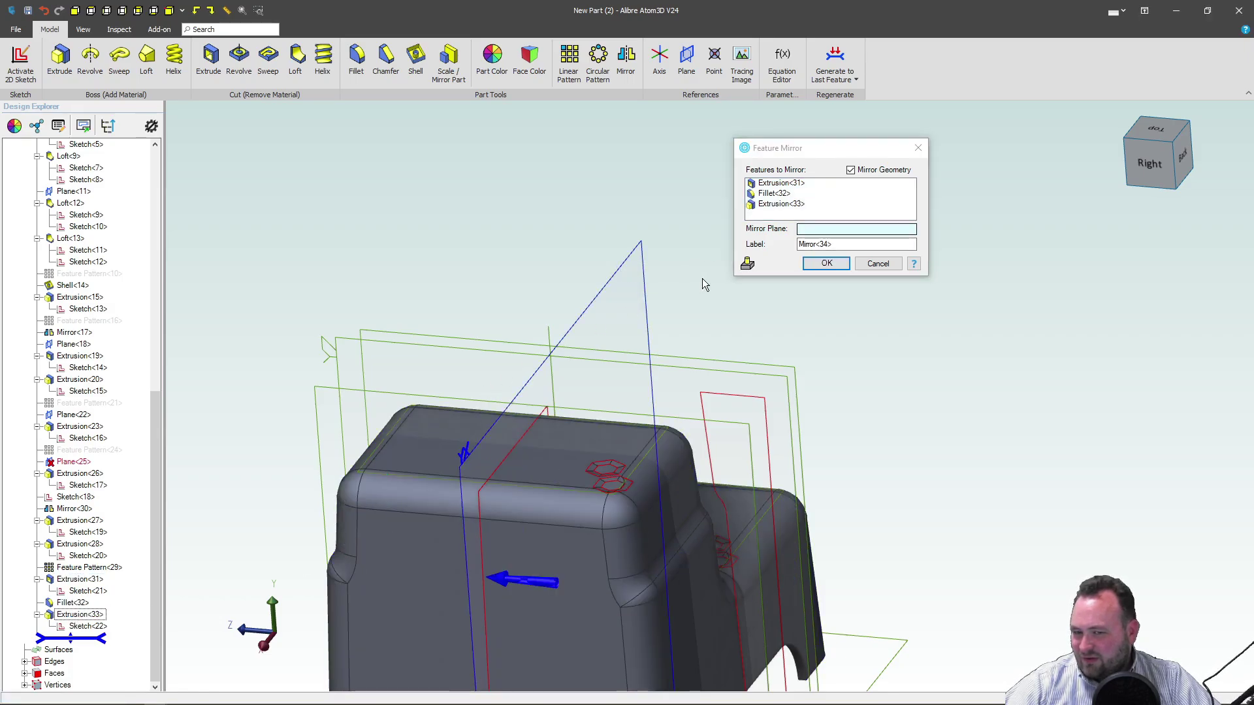
{"action": "left_click", "coordinate": [703, 279]}
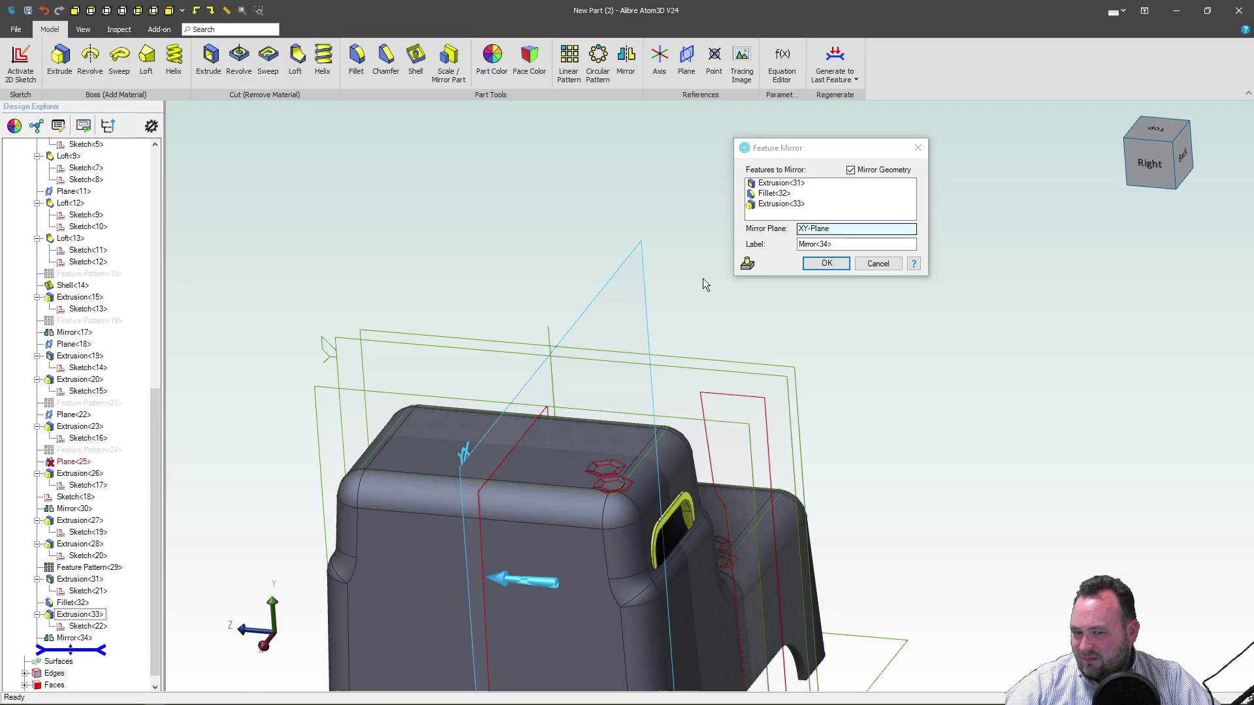
{"action": "left_click", "coordinate": [826, 266]}
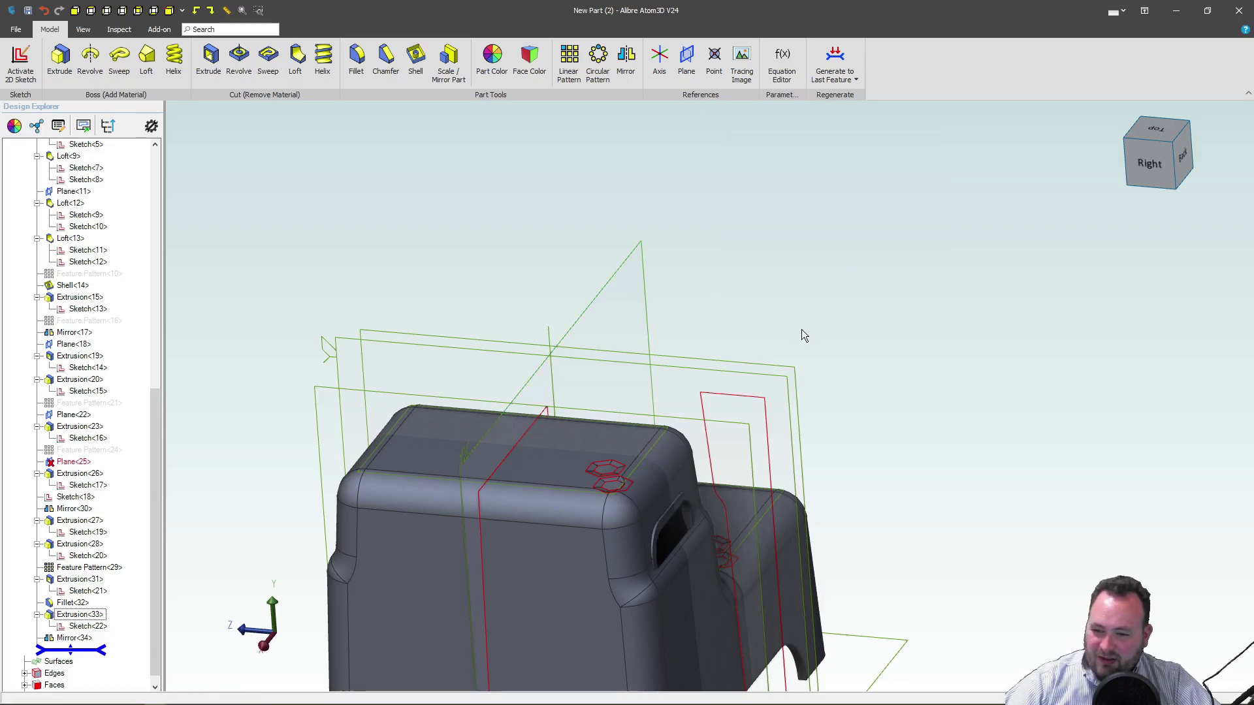
Start a 2D sketch on the bottom face of one of the stool's corner legs.
{"action": "middle_click_drag", "start_coordinate": [559, 476], "coordinate": [382, 426]}
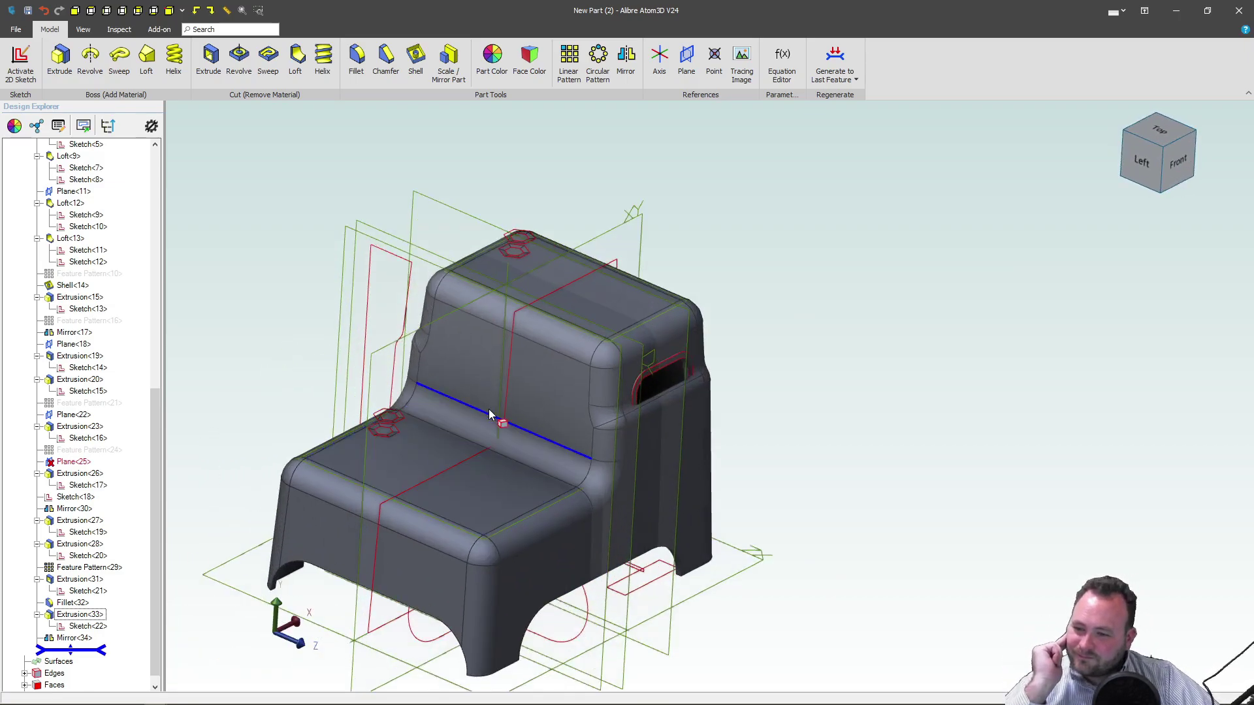
{"action": "middle_click_drag", "start_coordinate": [503, 414], "coordinate": [498, 372]}
{"action": "scroll", "coordinate": [533, 487], "scroll_direction": "up", "scroll_amount": 3}
{"action": "scroll", "coordinate": [532, 486], "scroll_direction": "up", "scroll_amount": 2}
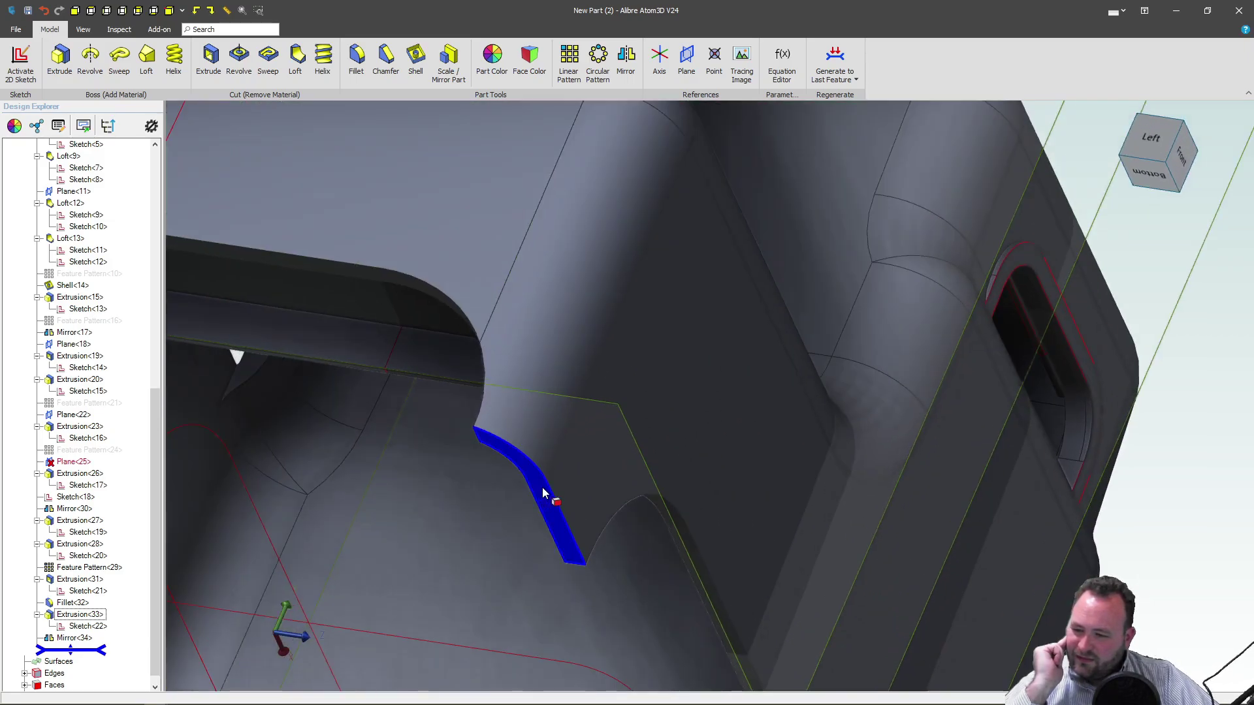
{"action": "left_click", "coordinate": [546, 496]}
{"action": "left_click", "coordinate": [19, 64]}
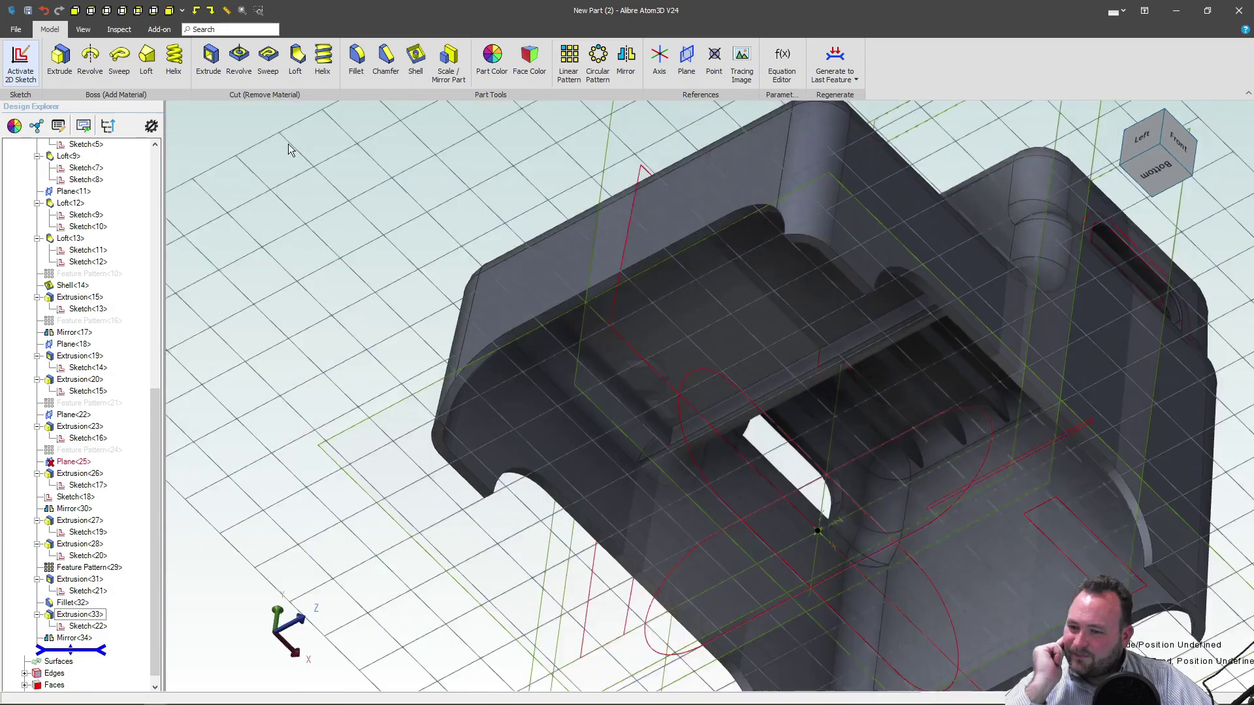
{"action": "scroll", "coordinate": [457, 157], "scroll_direction": "up", "scroll_amount": 4}
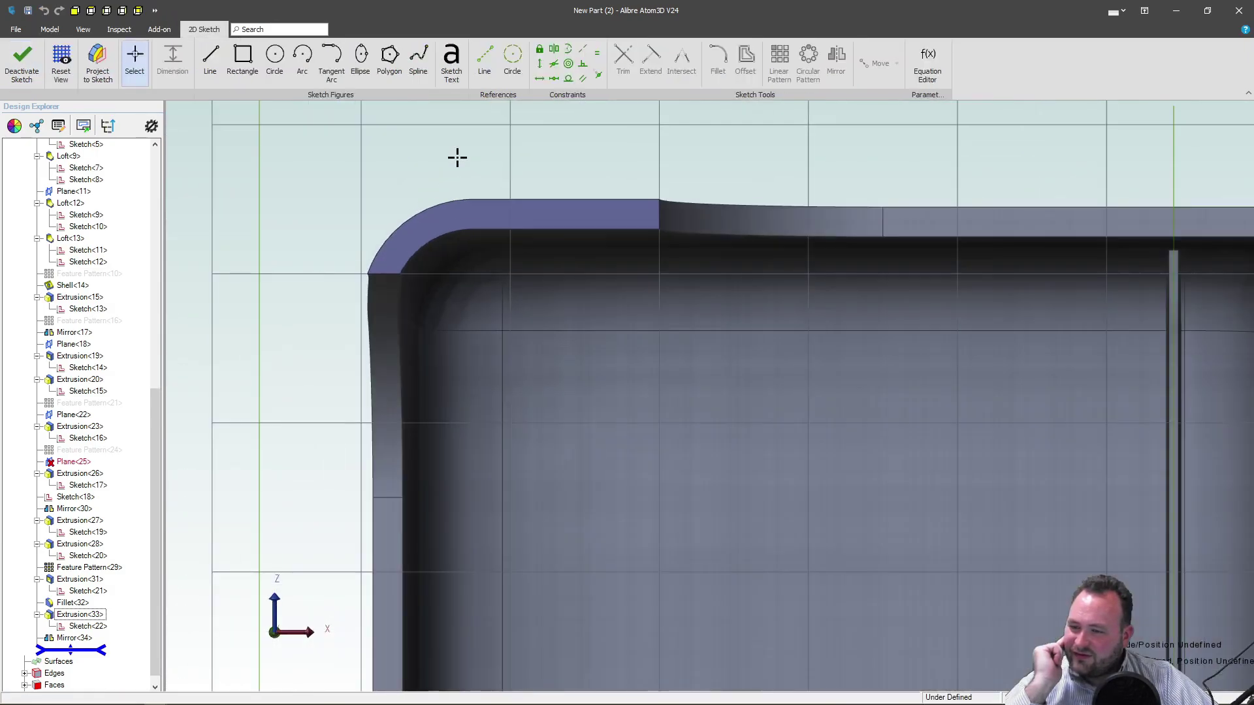
Project the leg face's two end edges, inner corner arc and inner straight edge into the sketch, maintaining association to the source entities.
{"action": "left_click", "coordinate": [98, 73]}
{"action": "left_click", "coordinate": [405, 270]}
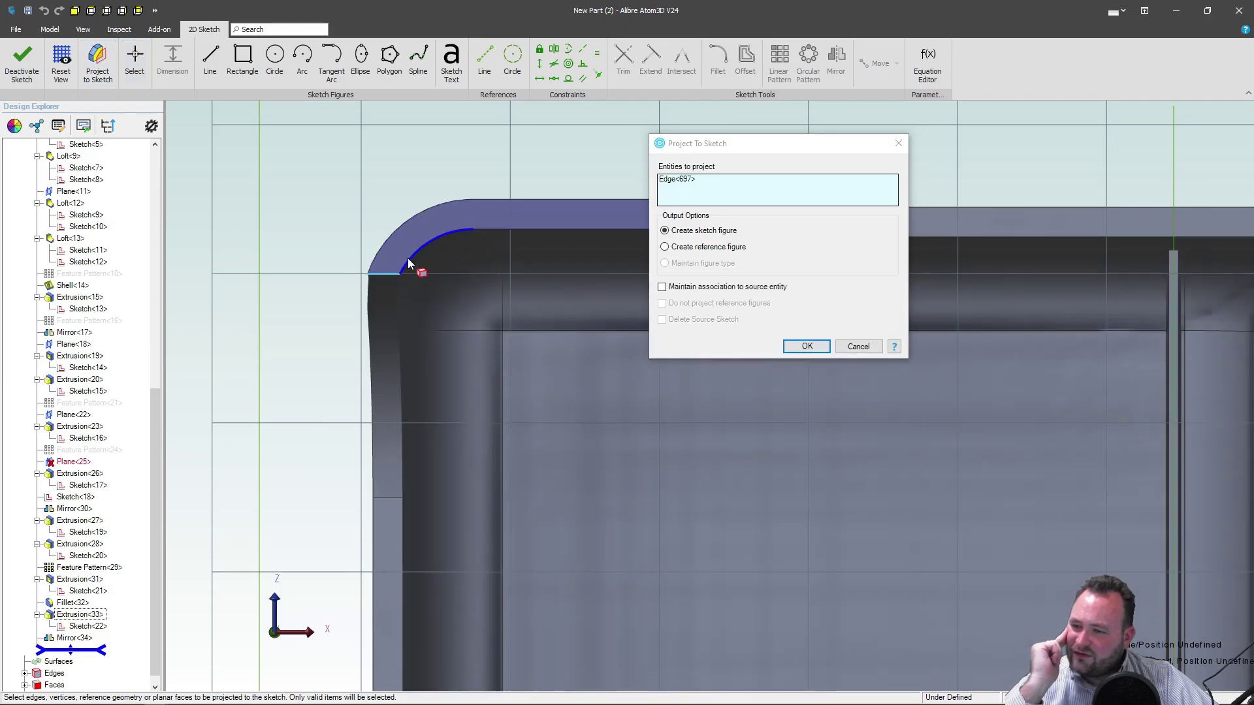
{"action": "left_click", "coordinate": [577, 229]}
{"action": "left_click", "coordinate": [578, 230]}
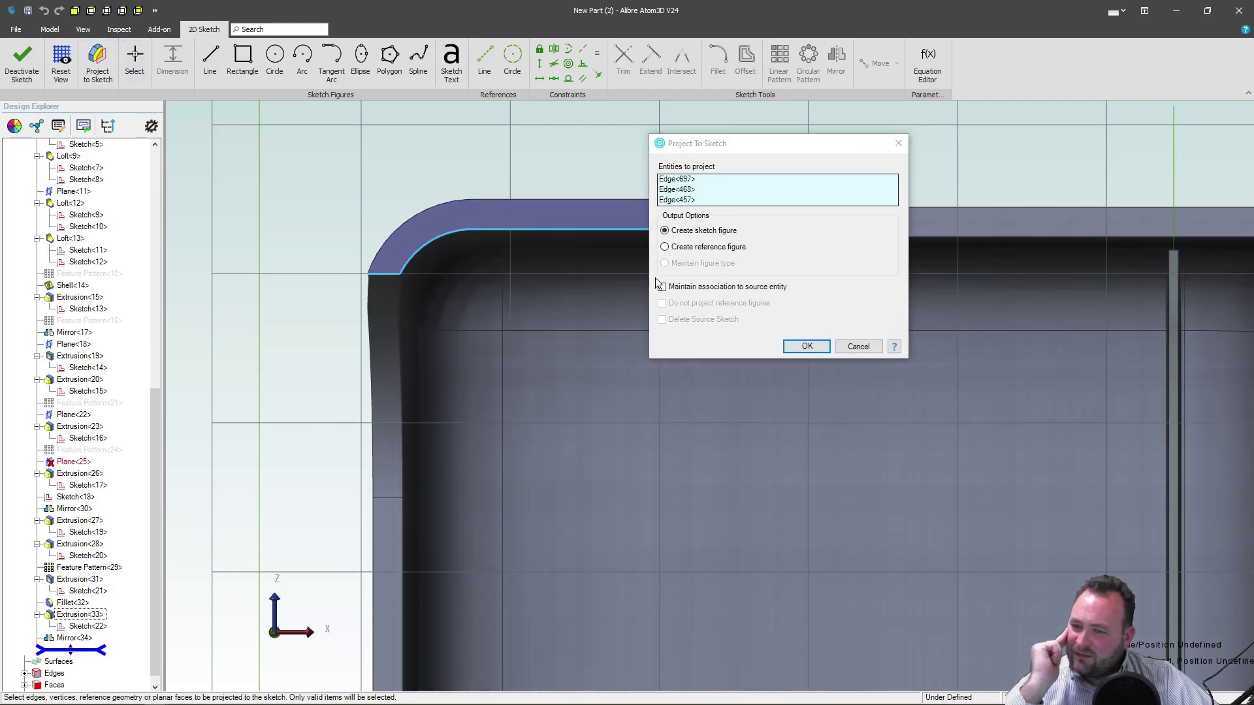
{"action": "left_click", "coordinate": [661, 287]}
{"action": "scroll", "coordinate": [192, 301], "scroll_direction": "down", "scroll_amount": 4}
{"action": "scroll", "coordinate": [300, 260], "scroll_direction": "up", "scroll_amount": 3}
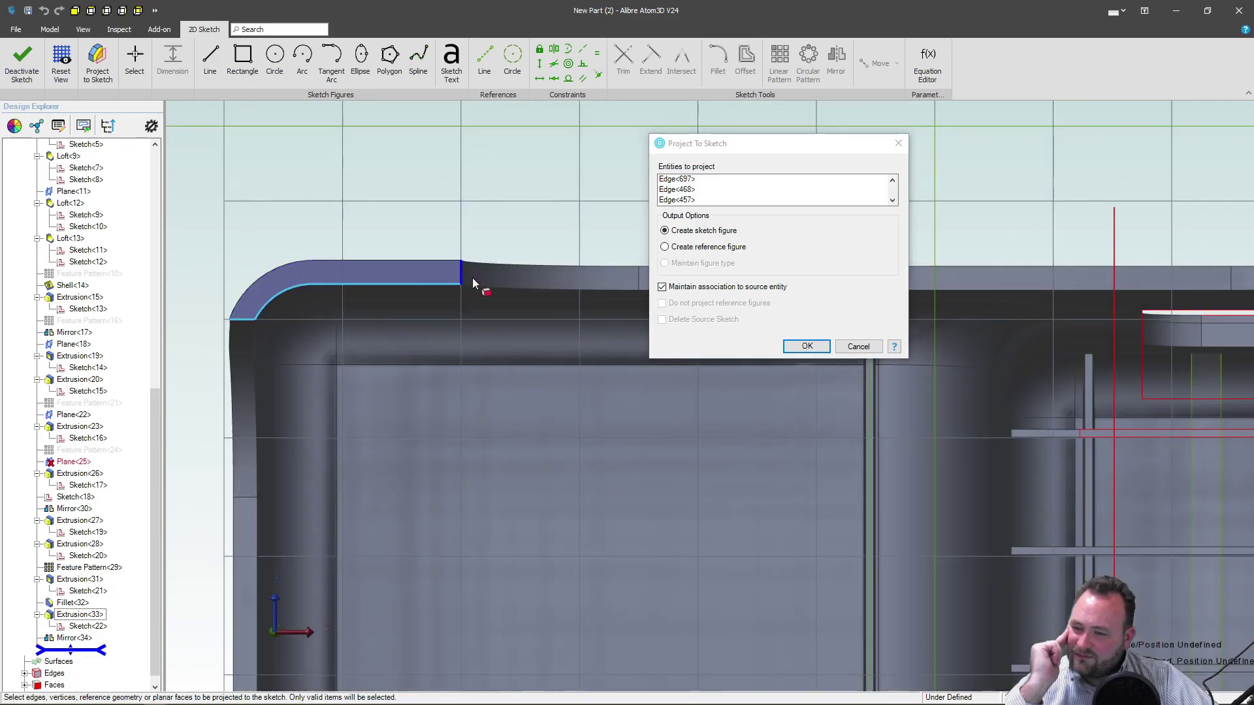
{"action": "left_click", "coordinate": [808, 348]}
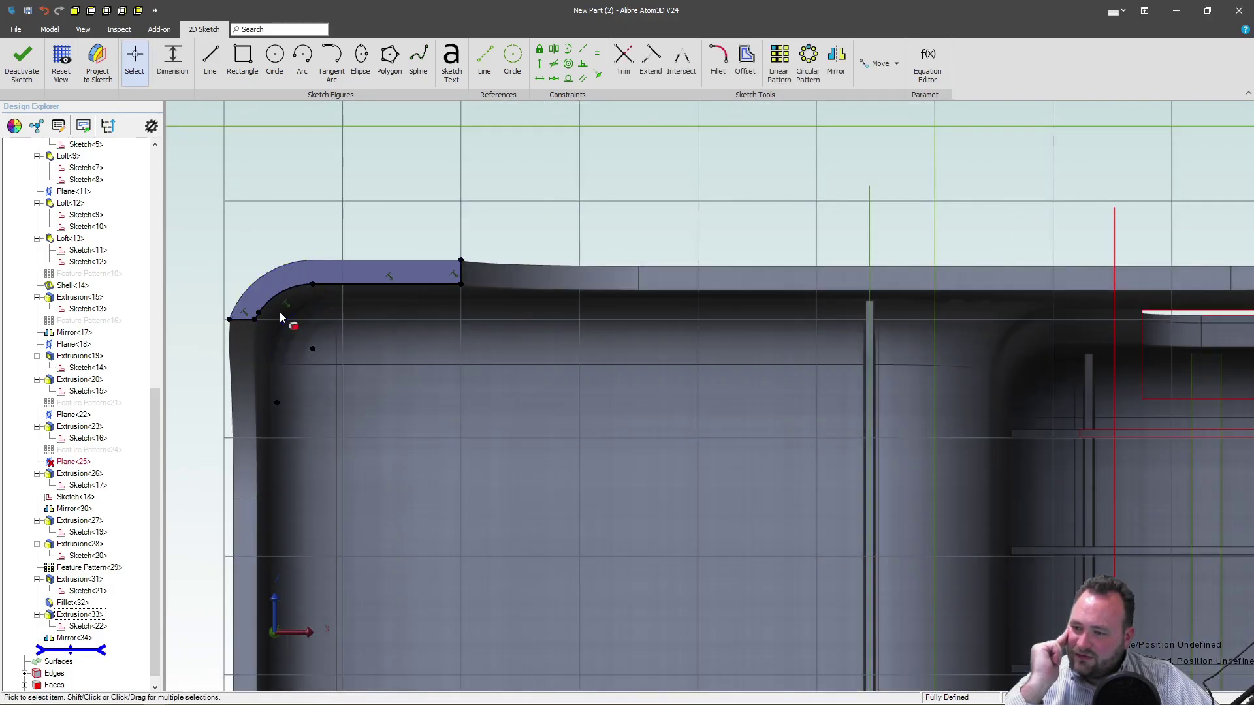
Draw an arc outside the leg's rounded corner, centred on the projected corner arc's centre point.
{"action": "scroll", "coordinate": [279, 316], "scroll_direction": "down", "scroll_amount": 2}
{"action": "scroll", "coordinate": [157, 255], "scroll_direction": "up", "scroll_amount": 10}
{"action": "scroll", "coordinate": [213, 261], "scroll_direction": "up", "scroll_amount": 2}
{"action": "scroll", "coordinate": [213, 261], "scroll_direction": "up", "scroll_amount": 1}
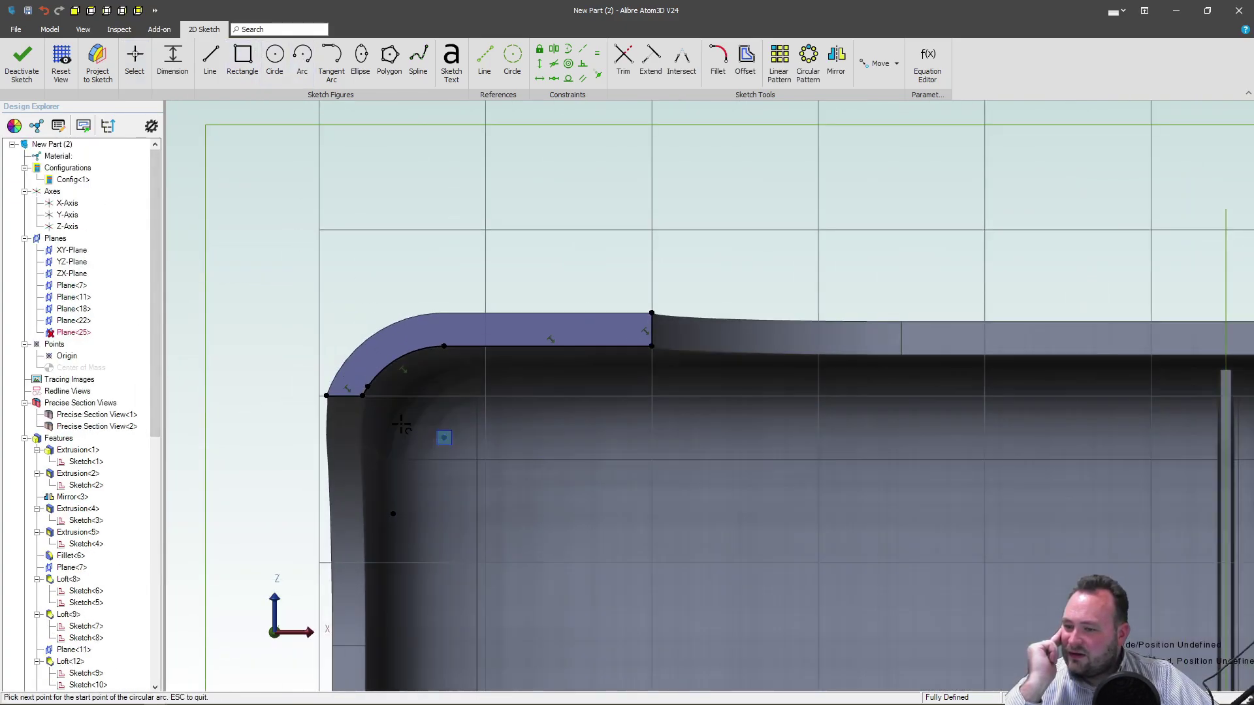
{"action": "left_click", "coordinate": [444, 438]}
{"action": "left_click", "coordinate": [277, 387]}
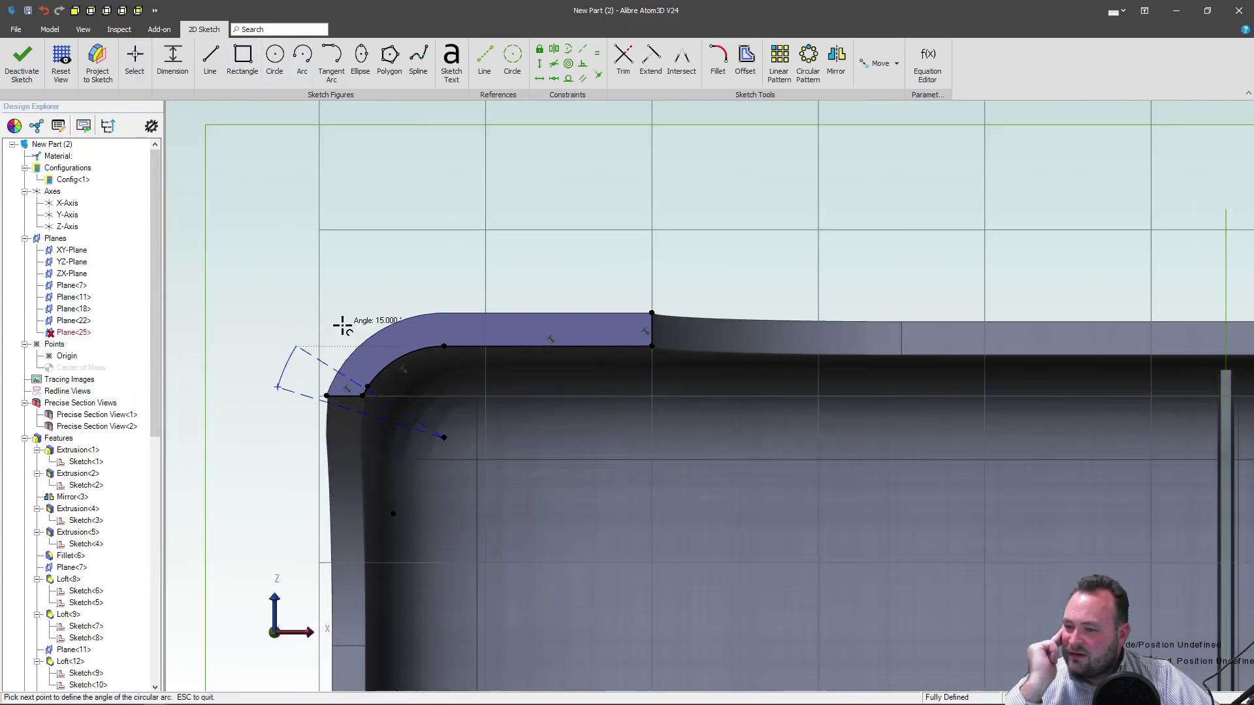
{"action": "left_click", "coordinate": [448, 298]}
Close the foot profile with a short line at the arc's lower end, a straight line about 1.2 in long and a short perpendicular end line.
{"action": "left_click", "coordinate": [210, 59]}
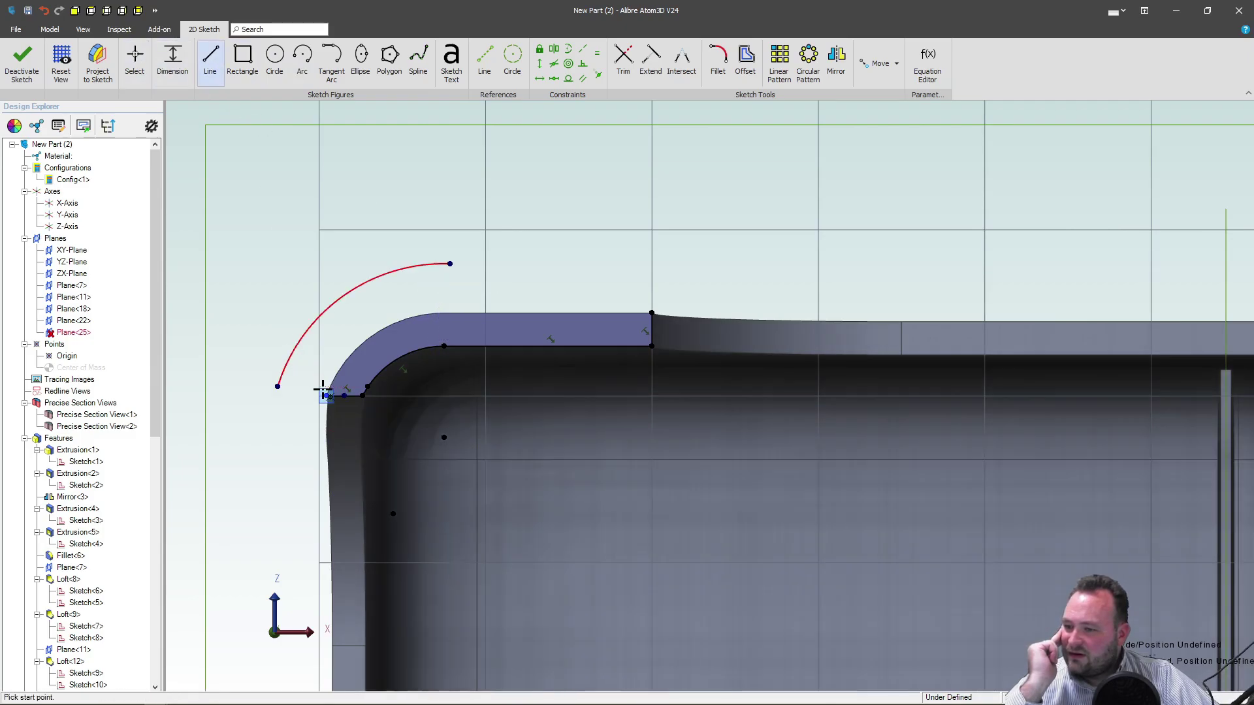
{"action": "left_click", "coordinate": [324, 393]}
{"action": "double_click", "coordinate": [278, 387]}
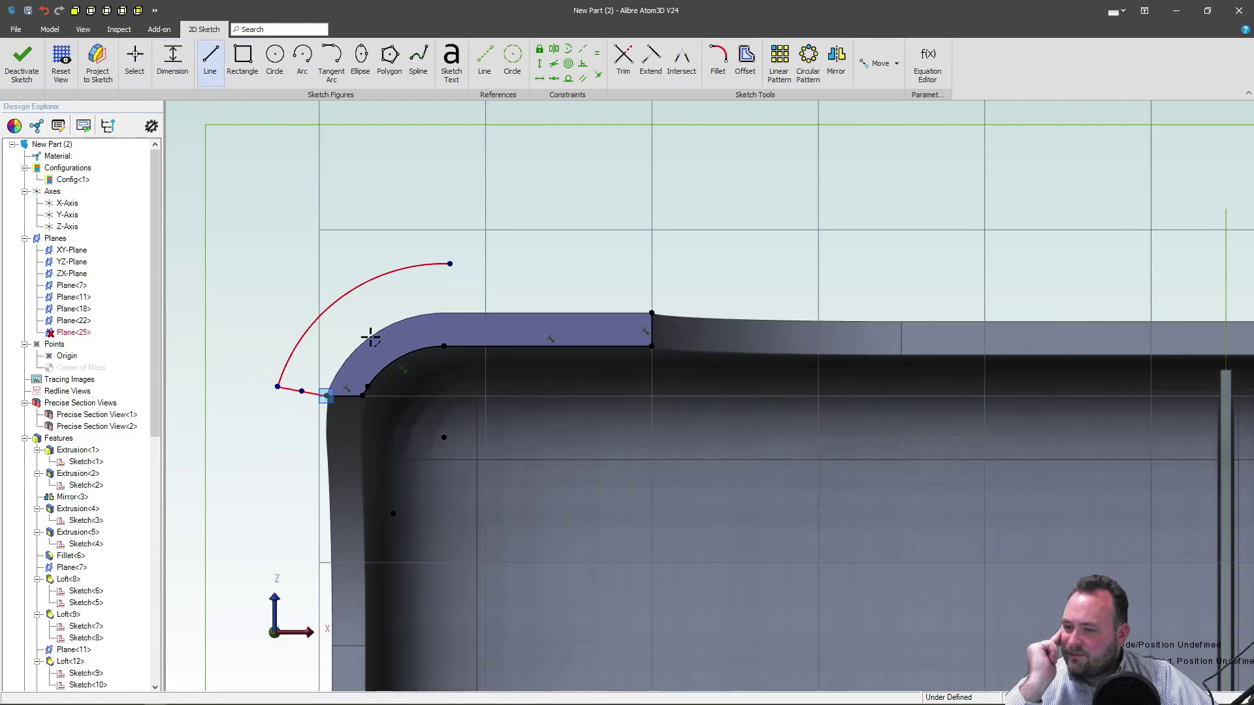
{"action": "left_click", "coordinate": [451, 264]}
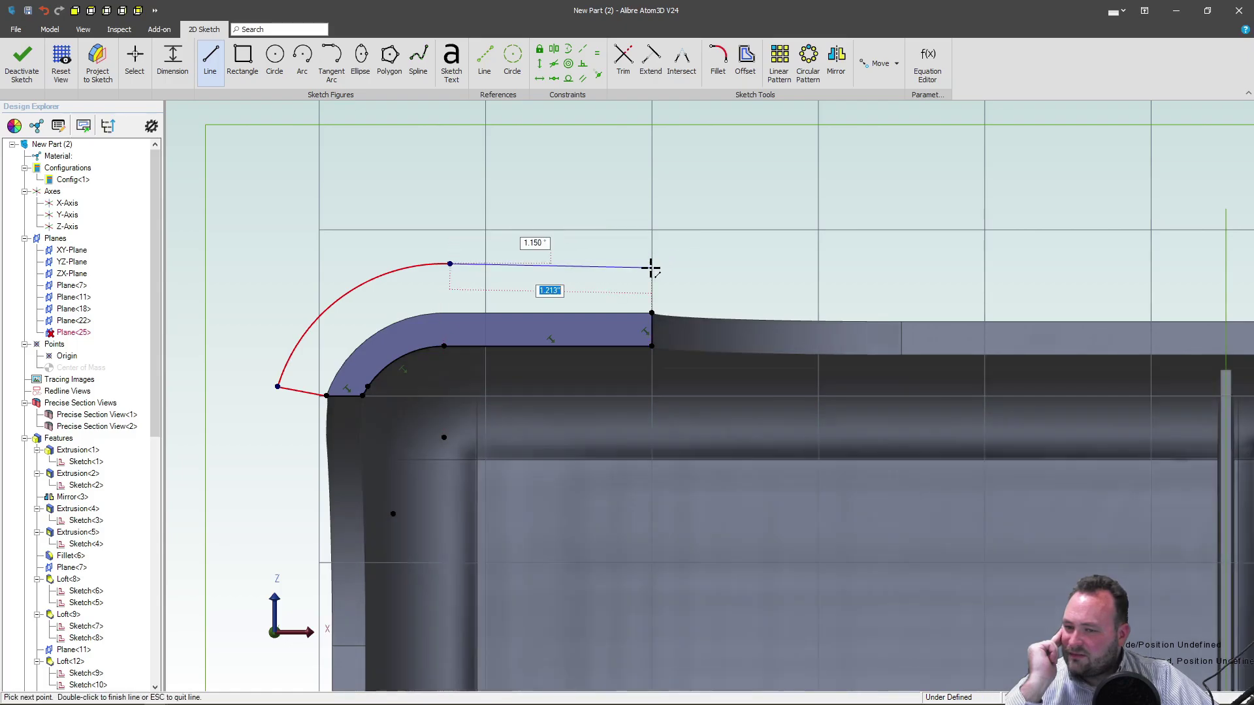
{"action": "double_click", "coordinate": [653, 264]}
{"action": "double_click", "coordinate": [651, 313]}
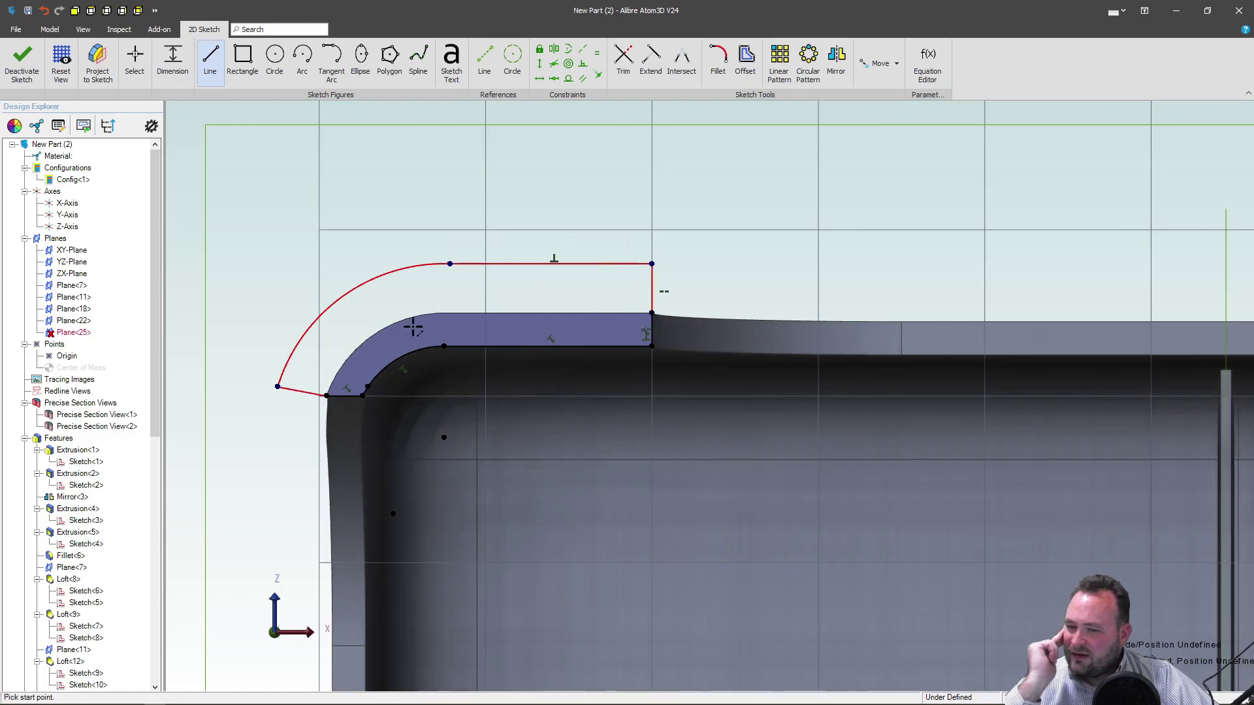
{"action": "key", "text": "Escape"}
Dimension the short perpendicular end line of the foot profile to 0.2 in.
{"action": "left_click", "coordinate": [171, 56]}
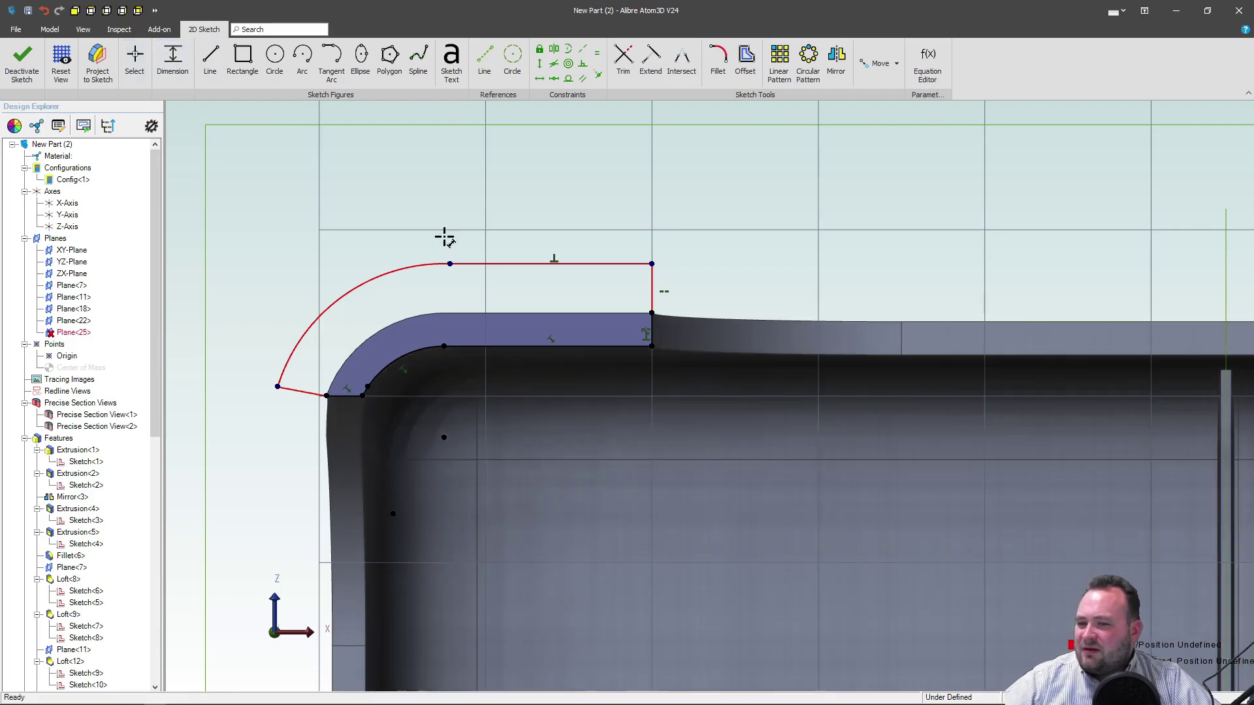
{"action": "left_click", "coordinate": [652, 292]}
{"action": "left_click", "coordinate": [719, 295]}
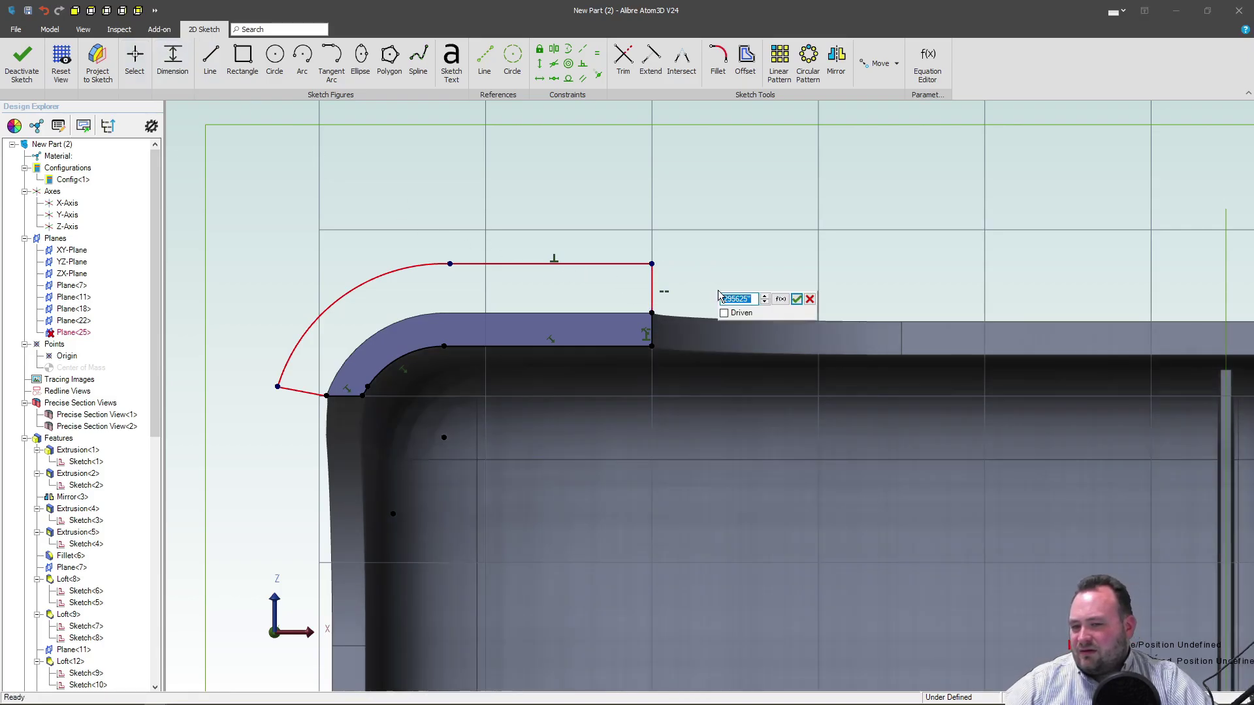
{"action": "type", "text": ".2"}
{"action": "key", "text": "Return"}
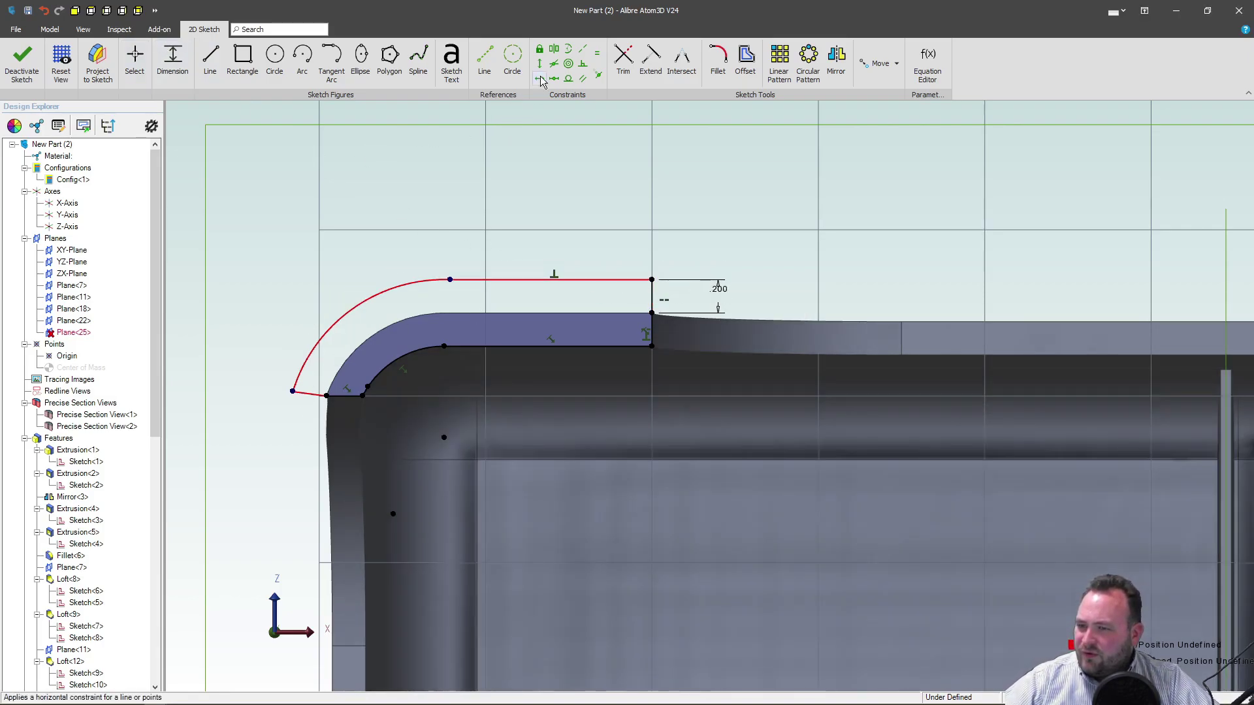
Constrain the short line at the arc's lower end horizontal and make the outer arc tangent to the long straight line.
{"action": "left_click", "coordinate": [540, 80]}
{"action": "left_click", "coordinate": [311, 393]}
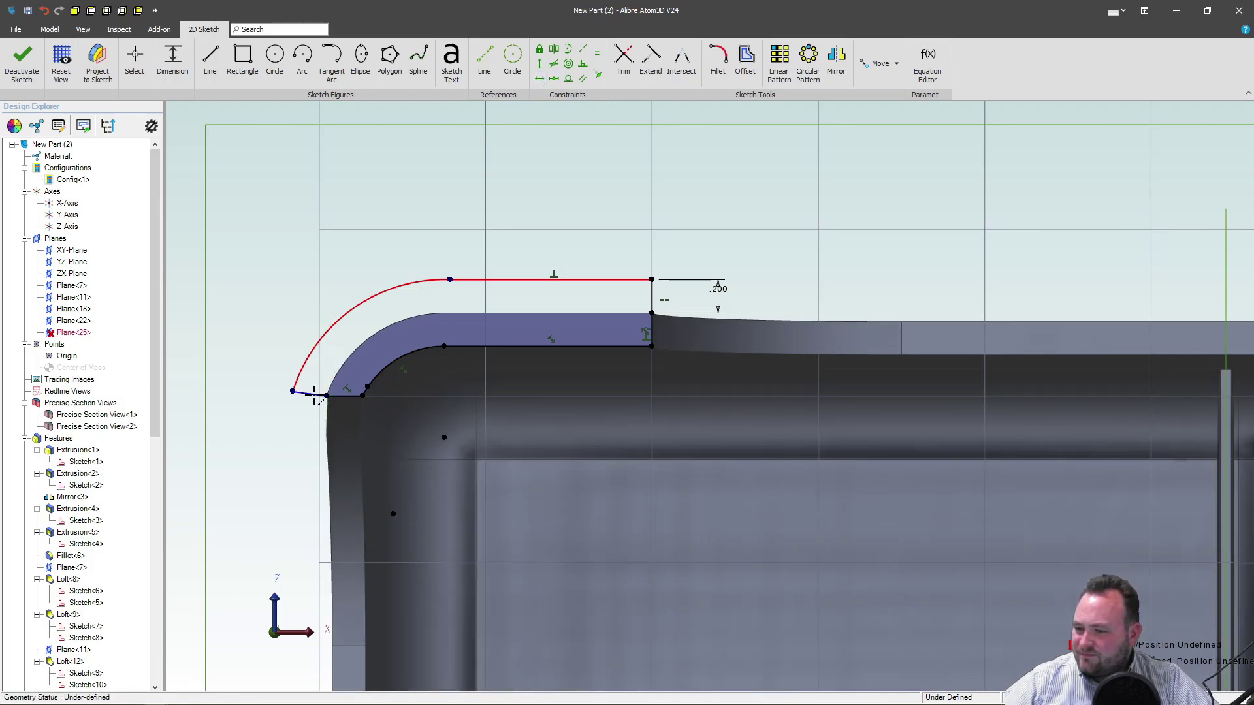
{"action": "left_click", "coordinate": [572, 81]}
{"action": "left_click", "coordinate": [434, 281]}
{"action": "left_click", "coordinate": [468, 281]}
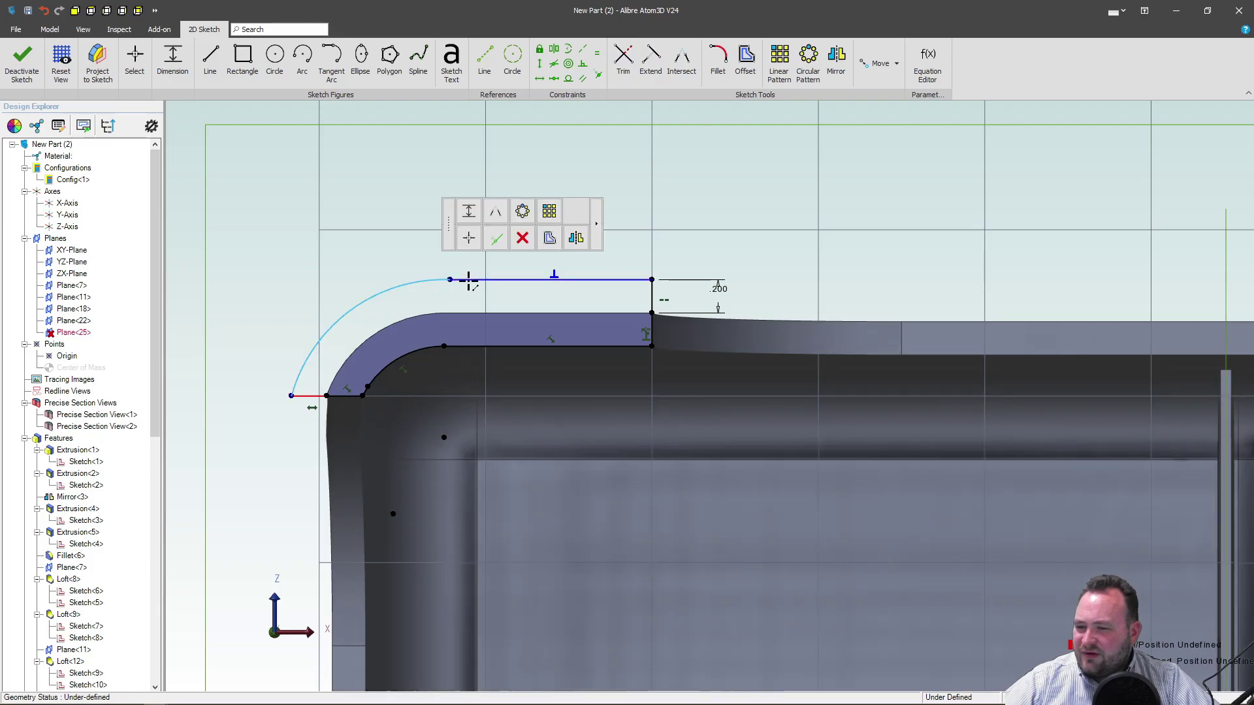
Project the adjacent leg face's corner-side end edge, inner corner arc and inner straight edge into the sketch, maintaining association to the source entities.
{"action": "scroll", "coordinate": [265, 238], "scroll_direction": "down", "scroll_amount": 5}
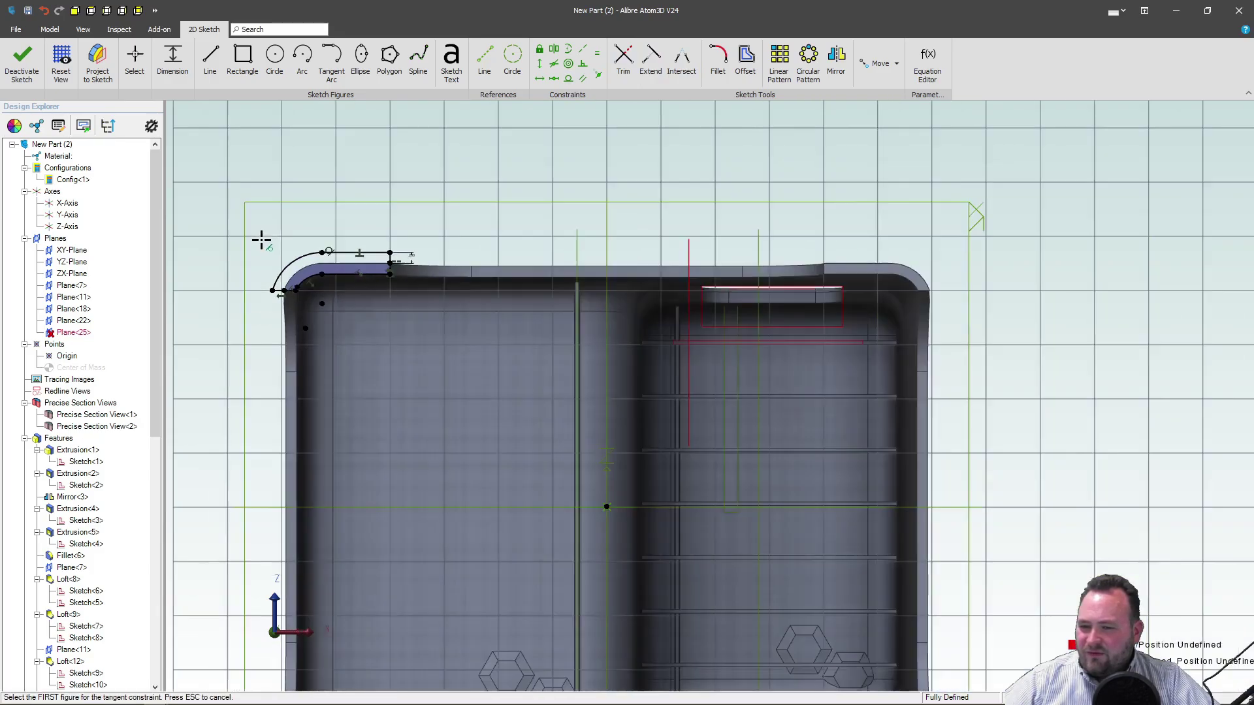
{"action": "scroll", "coordinate": [966, 261], "scroll_direction": "up", "scroll_amount": 4}
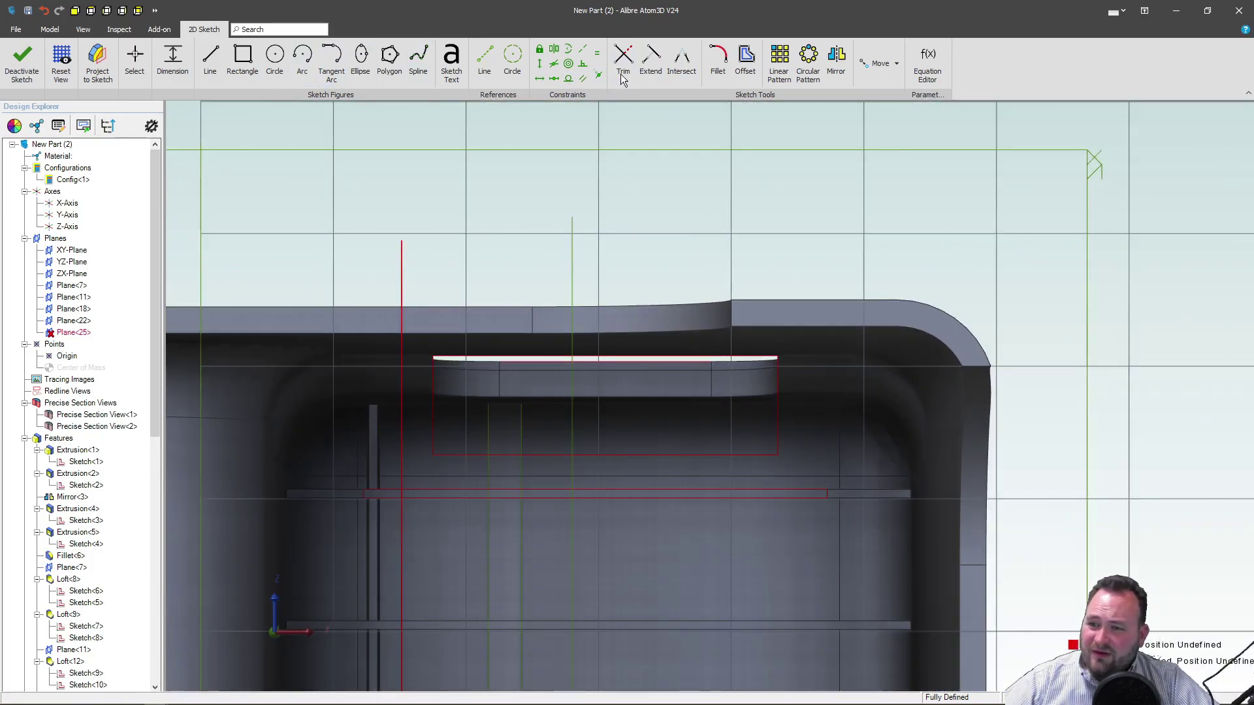
{"action": "left_click", "coordinate": [97, 62]}
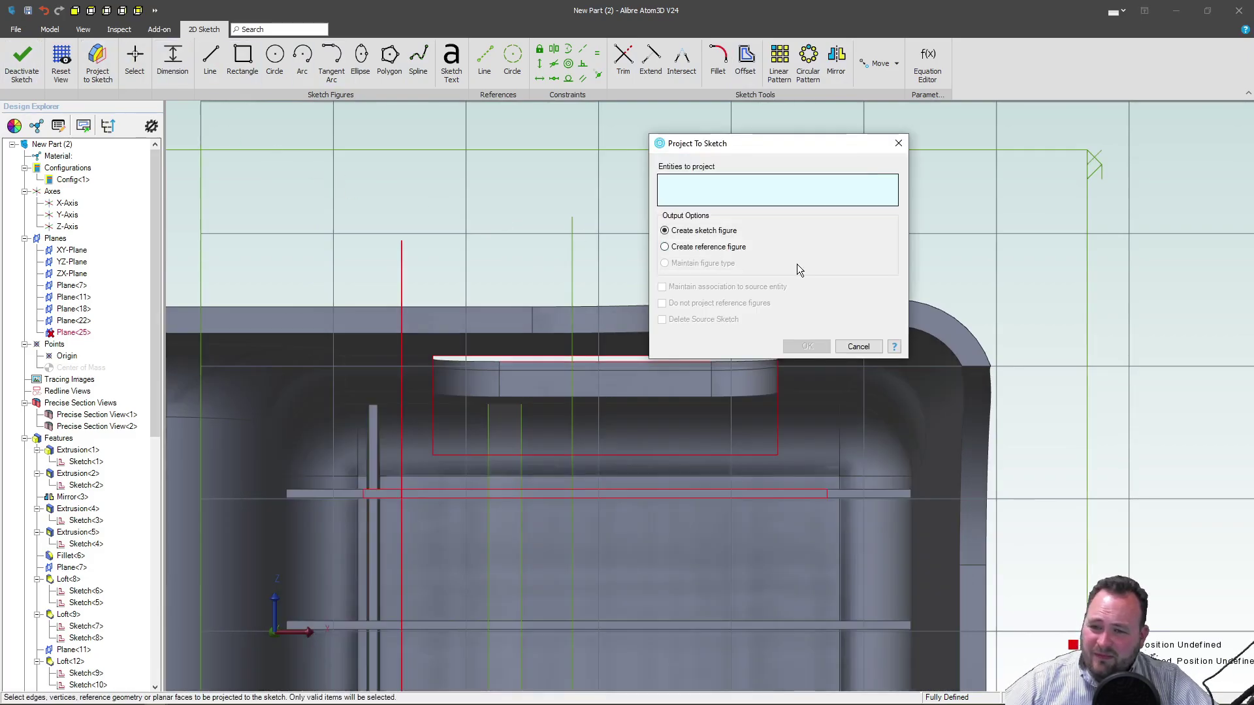
{"action": "left_click", "coordinate": [983, 368]}
{"action": "left_click", "coordinate": [971, 364]}
{"action": "scroll", "coordinate": [1068, 383], "scroll_direction": "down", "scroll_amount": 2}
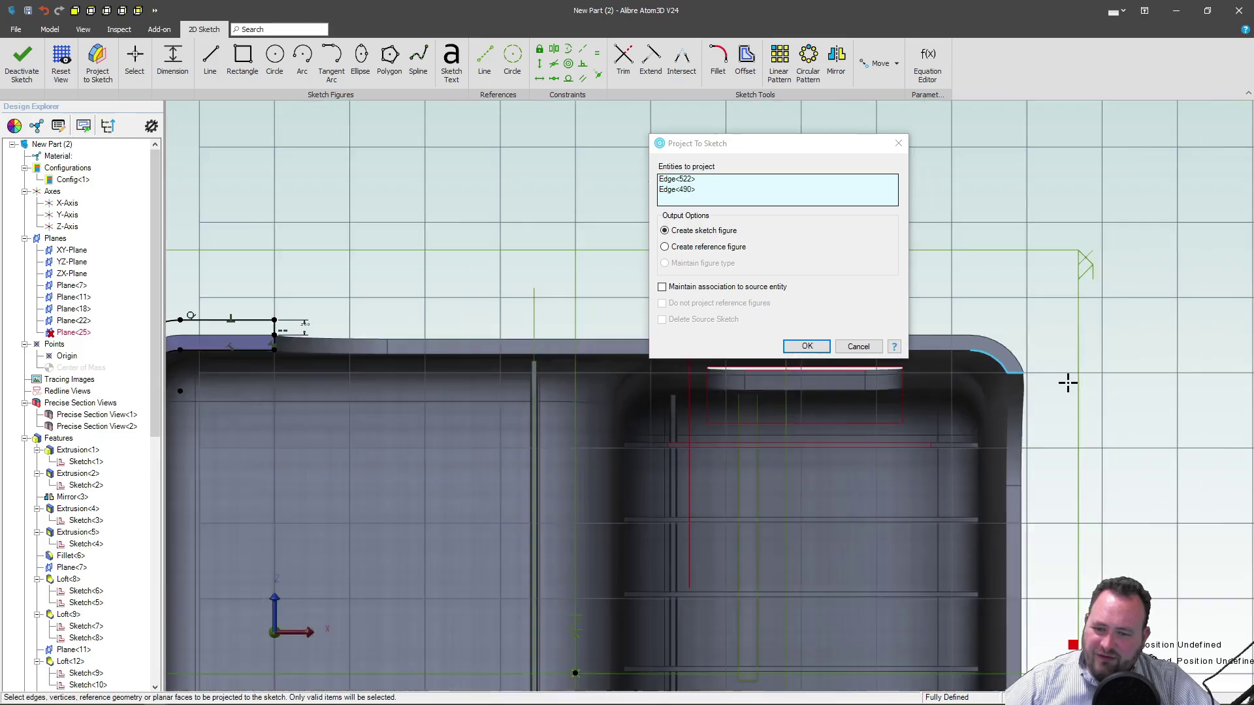
{"action": "scroll", "coordinate": [1068, 383], "scroll_direction": "down", "scroll_amount": 1}
{"action": "left_click", "coordinate": [969, 364]}
{"action": "scroll", "coordinate": [994, 317], "scroll_direction": "up", "scroll_amount": 3}
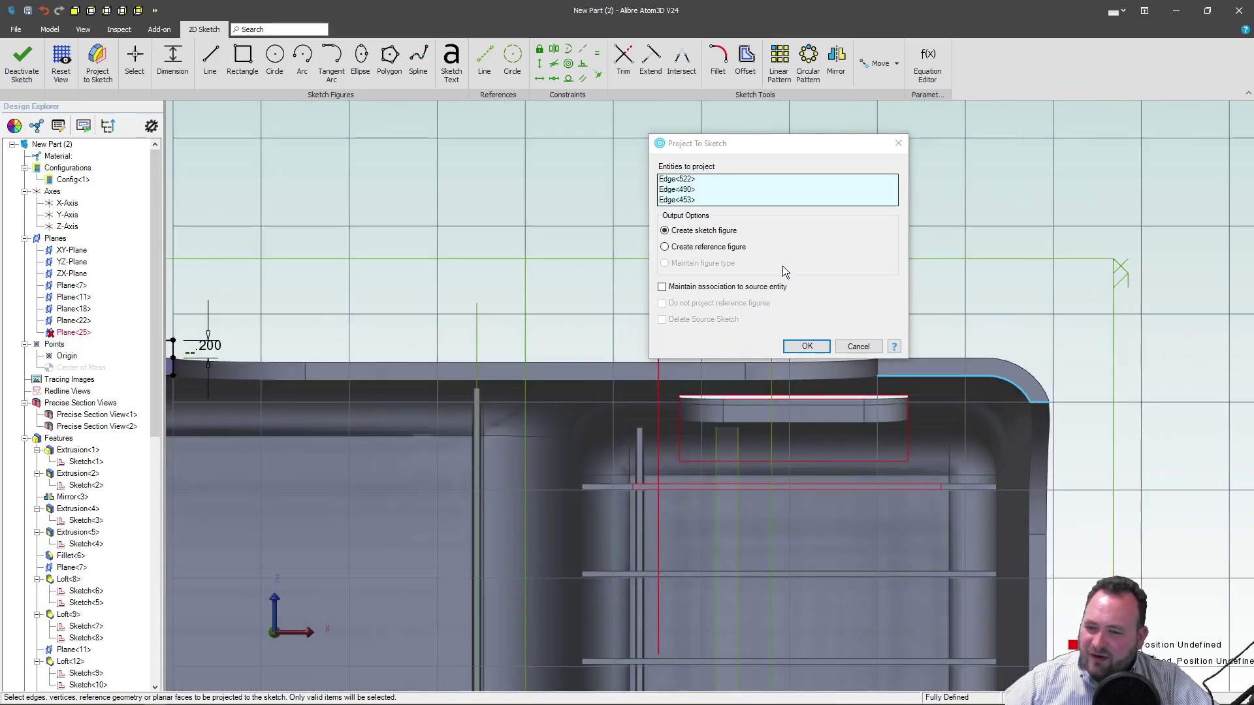
{"action": "scroll", "coordinate": [887, 502], "scroll_direction": "down", "scroll_amount": 2}
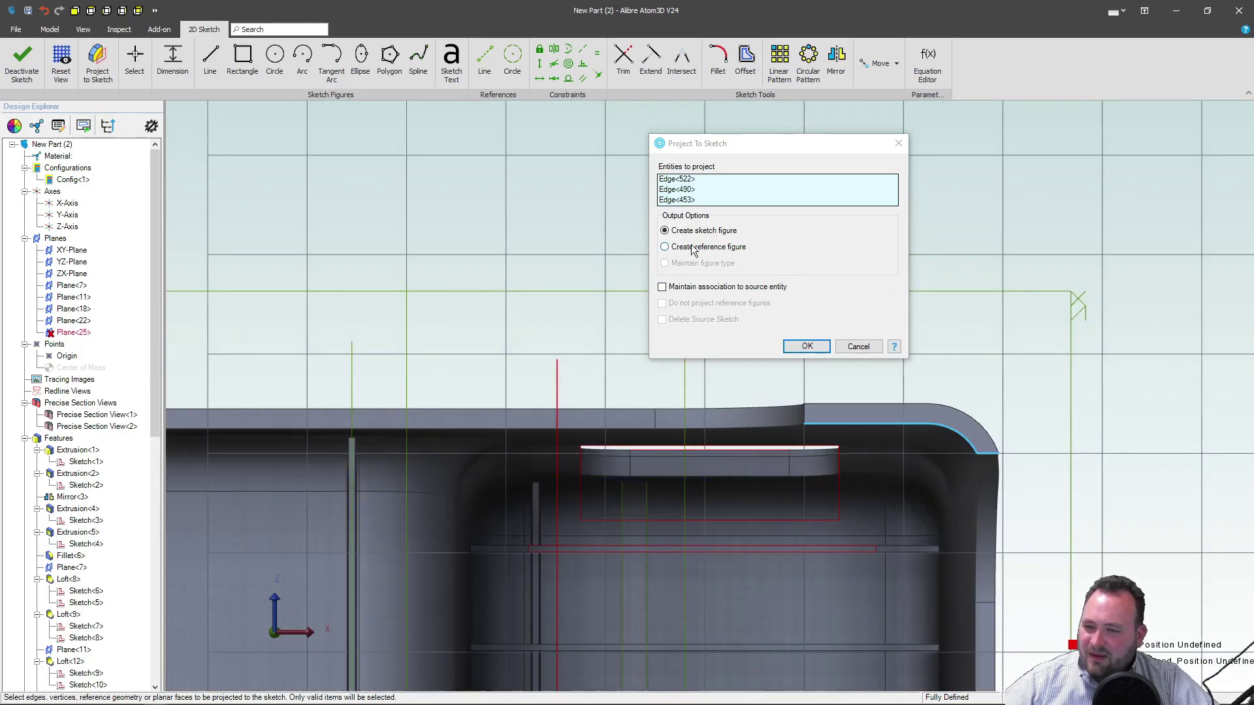
{"action": "left_click", "coordinate": [662, 287]}
{"action": "left_click", "coordinate": [808, 346]}
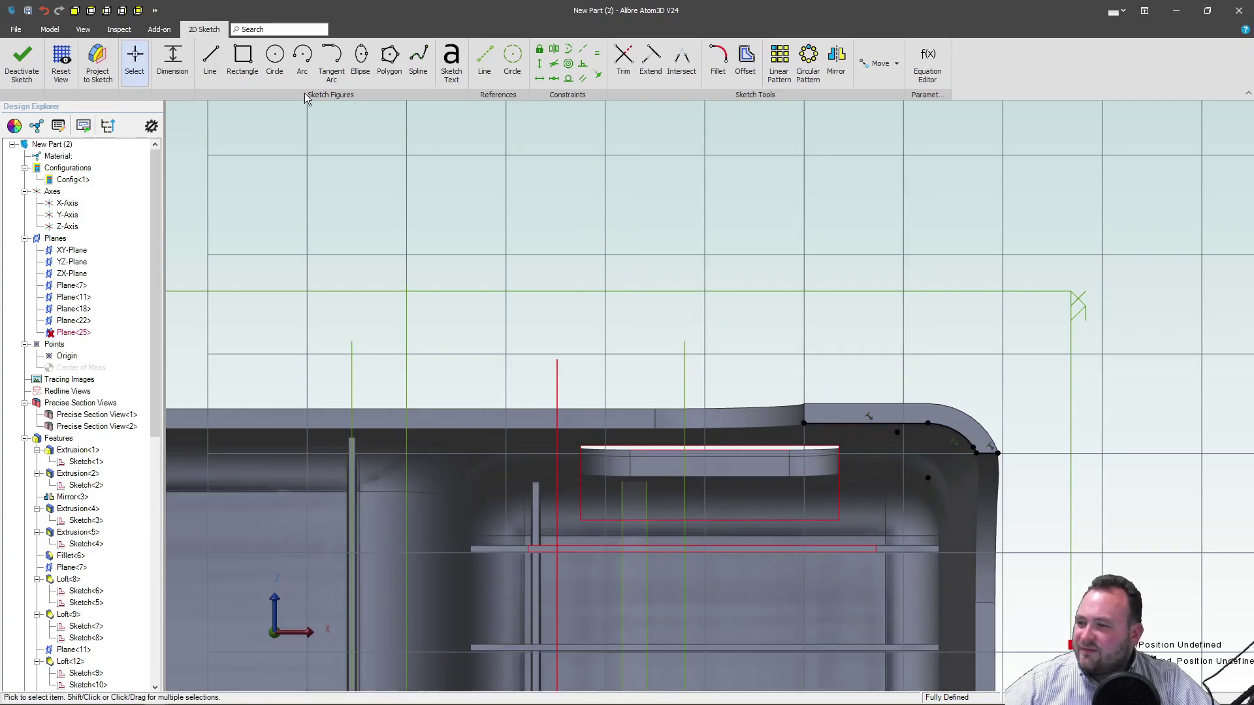
Draw an outer arc centred on the second leg's corner arc centre and join its ends to the projected edges with three lines.
{"action": "left_click", "coordinate": [928, 477]}
{"action": "left_click", "coordinate": [1032, 450]}
{"action": "left_click", "coordinate": [935, 370]}
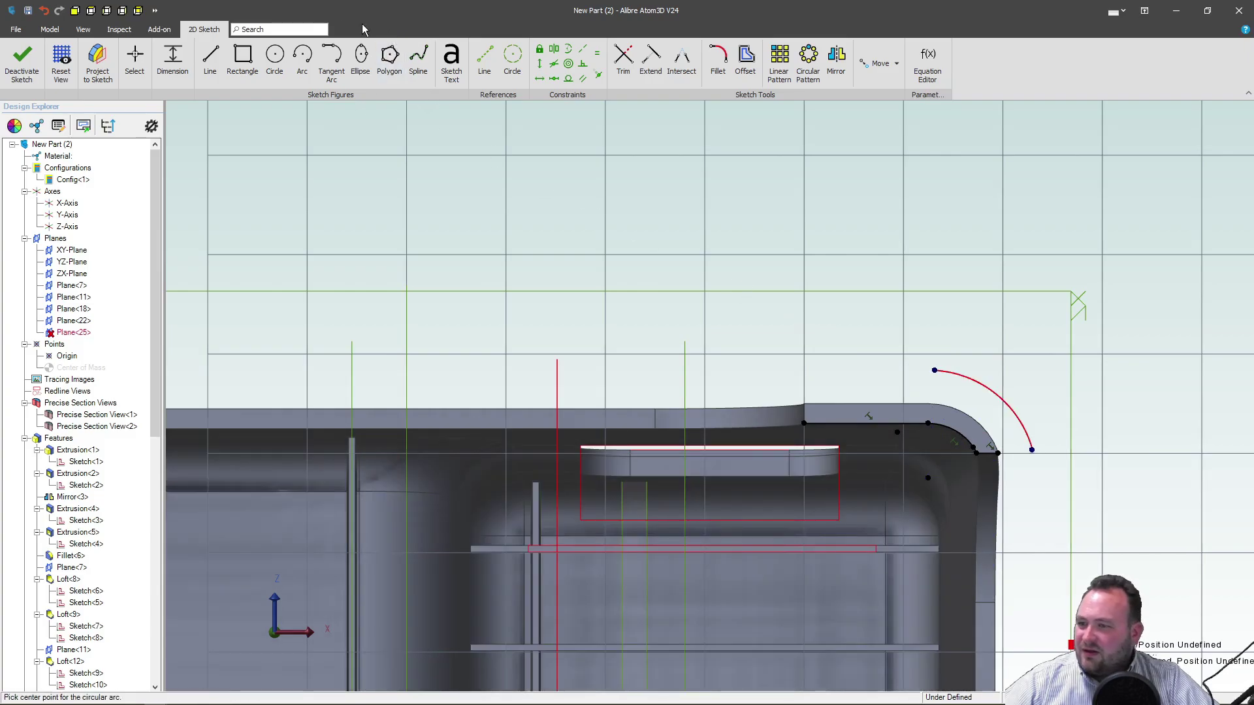
{"action": "left_click", "coordinate": [216, 58]}
{"action": "left_click", "coordinate": [935, 370]}
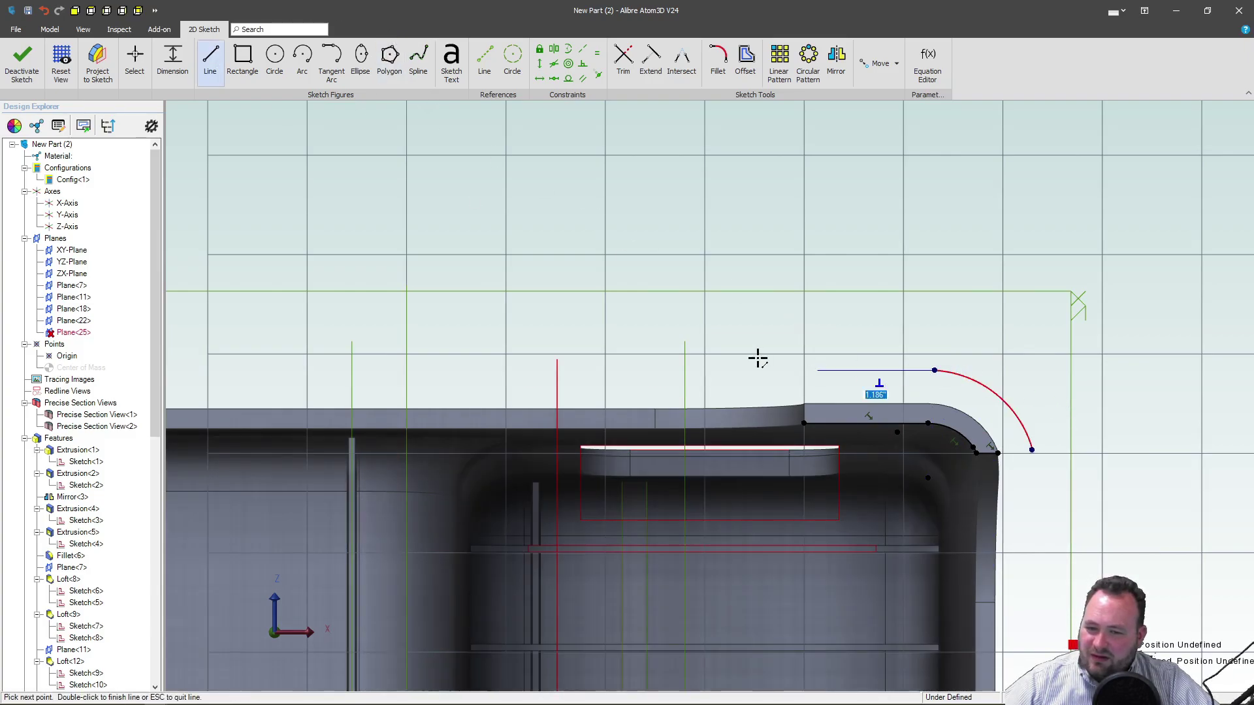
{"action": "left_click", "coordinate": [804, 376]}
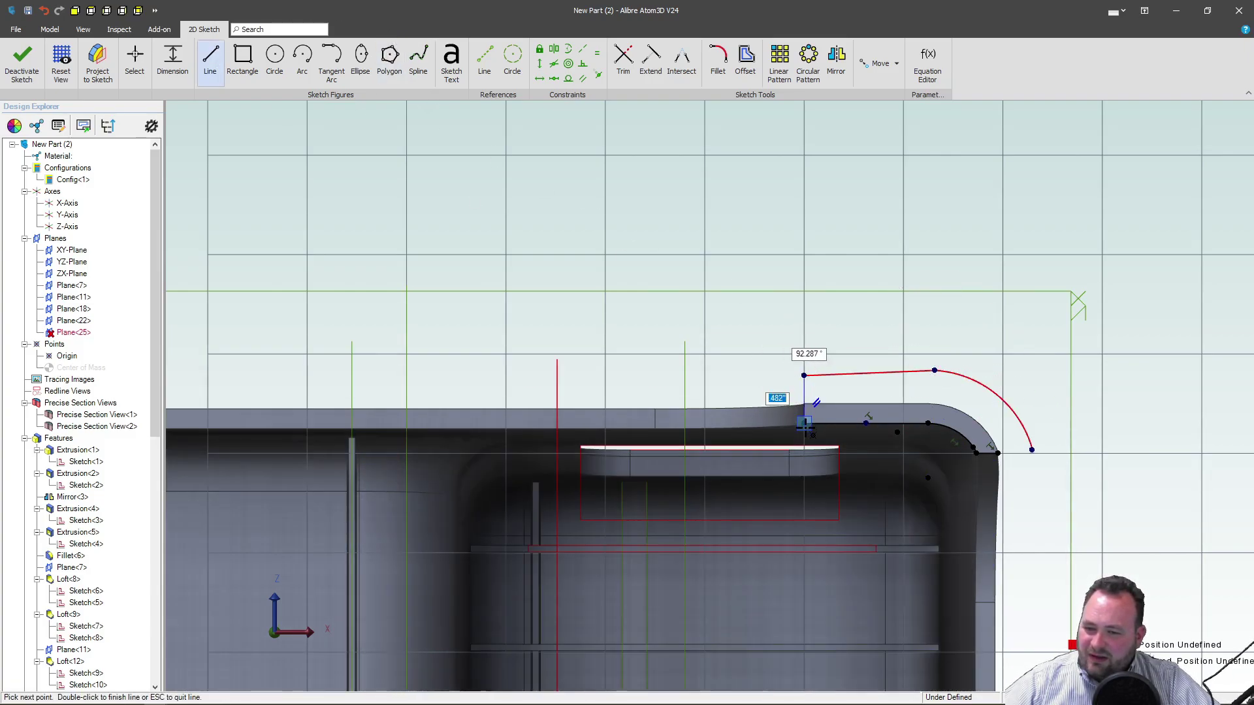
{"action": "double_click", "coordinate": [804, 424]}
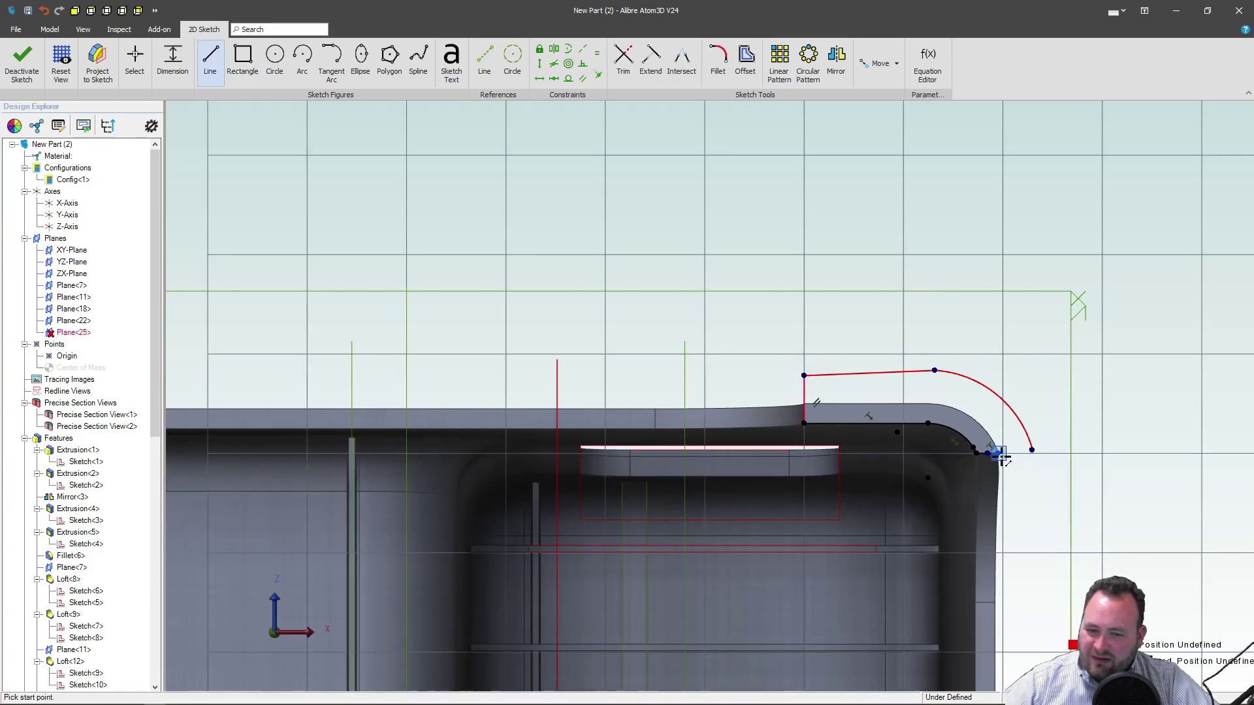
{"action": "left_click", "coordinate": [1031, 450]}
{"action": "double_click", "coordinate": [1031, 450]}
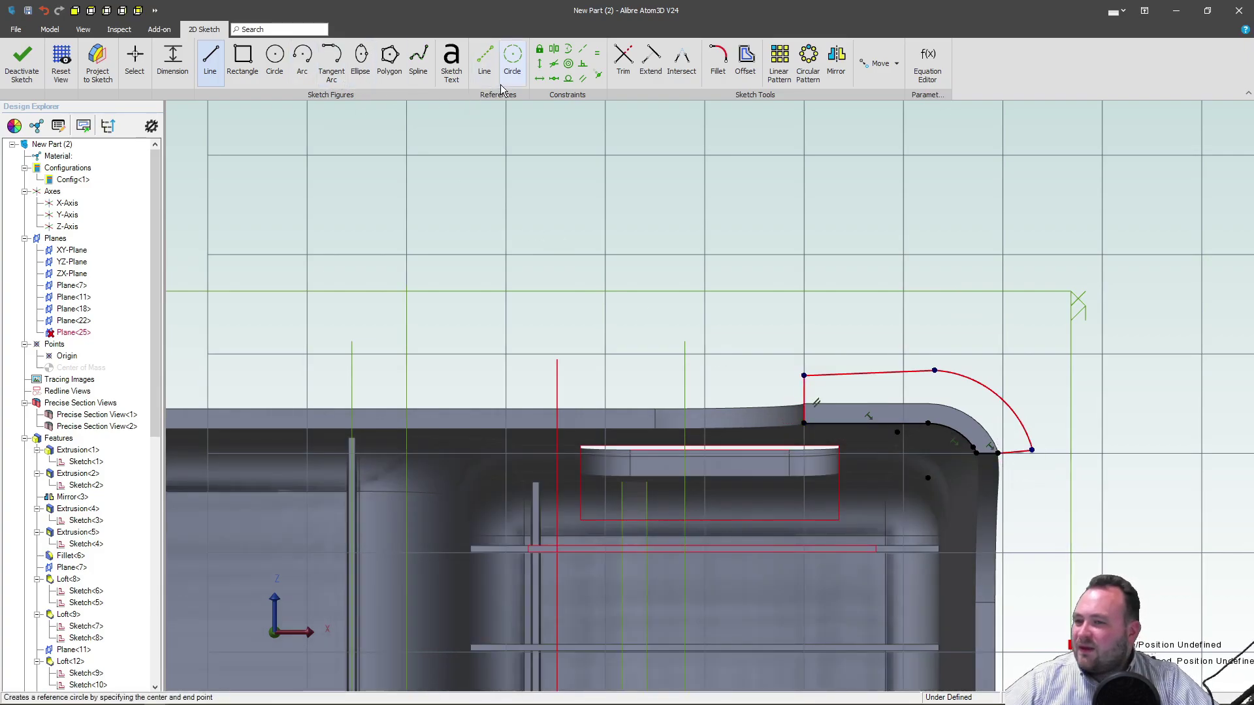
Constrain the second profile's short corner-side line and its long outer line to be horizontal.
{"action": "left_click", "coordinate": [540, 80]}
{"action": "left_click", "coordinate": [1018, 452]}
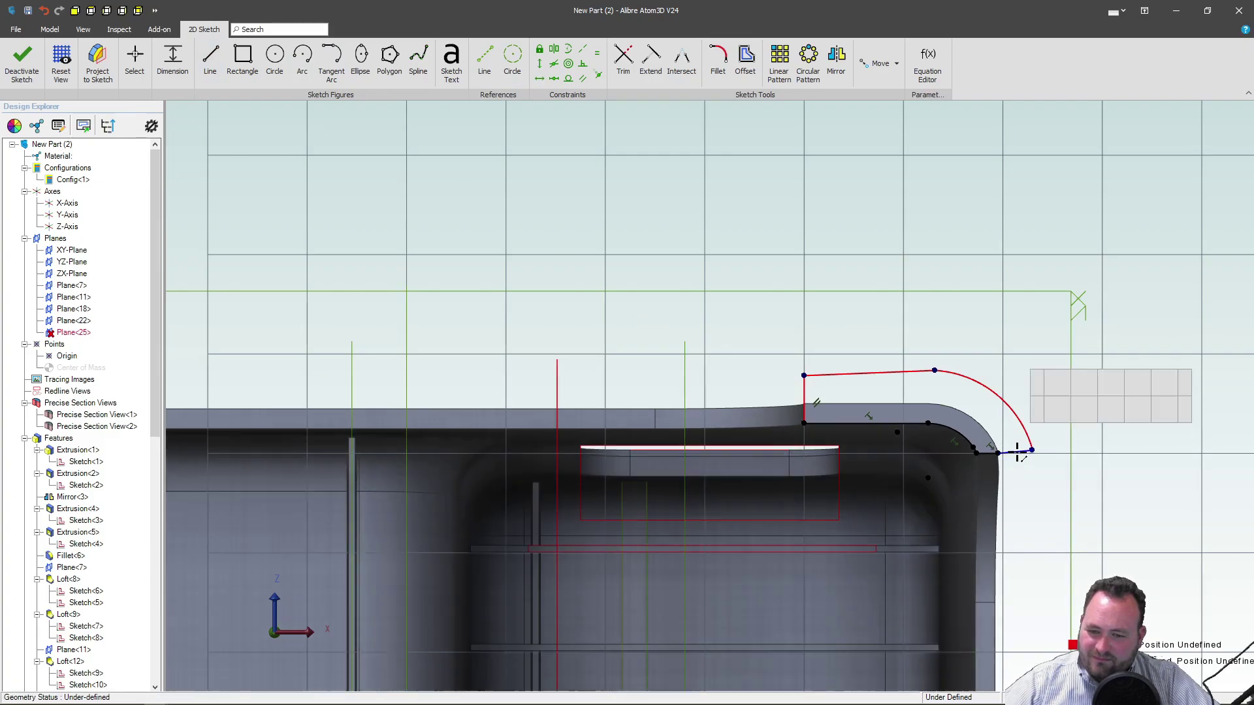
{"action": "left_click", "coordinate": [867, 370]}
{"action": "key", "text": "Escape"}
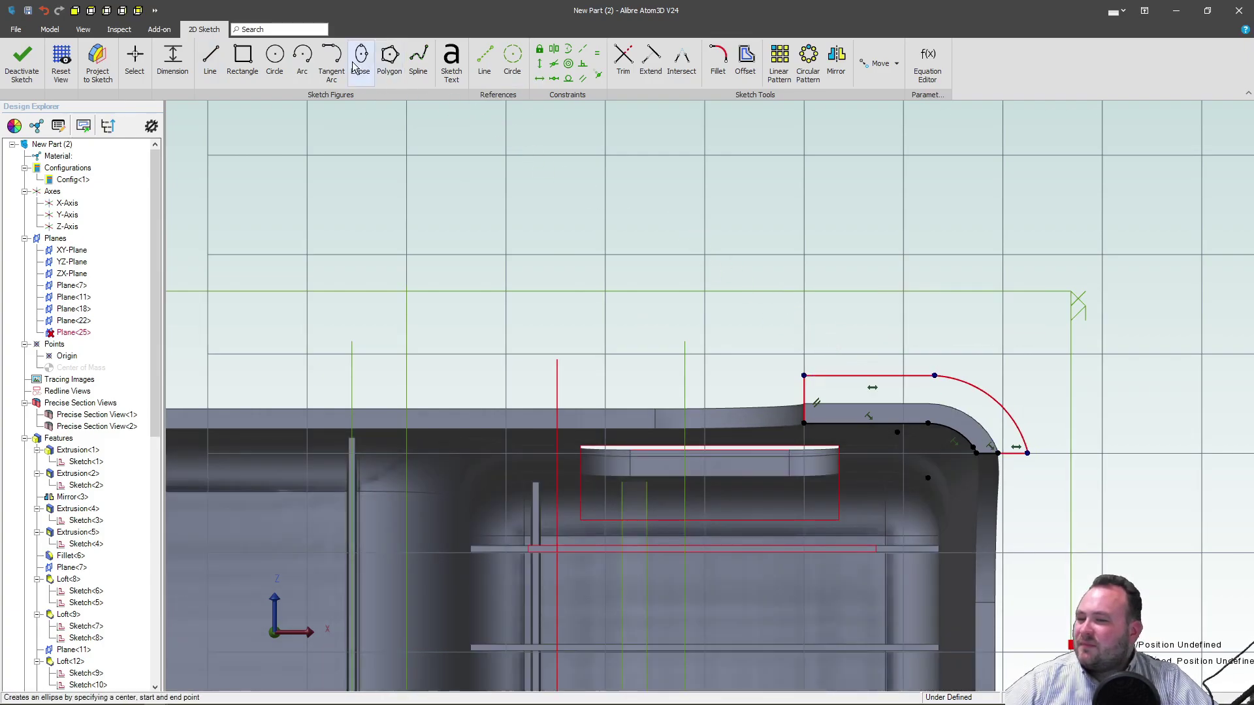
Dimension the short horizontal line at the second profile's corner-side end to 0.2 in.
{"action": "left_click", "coordinate": [1021, 475]}
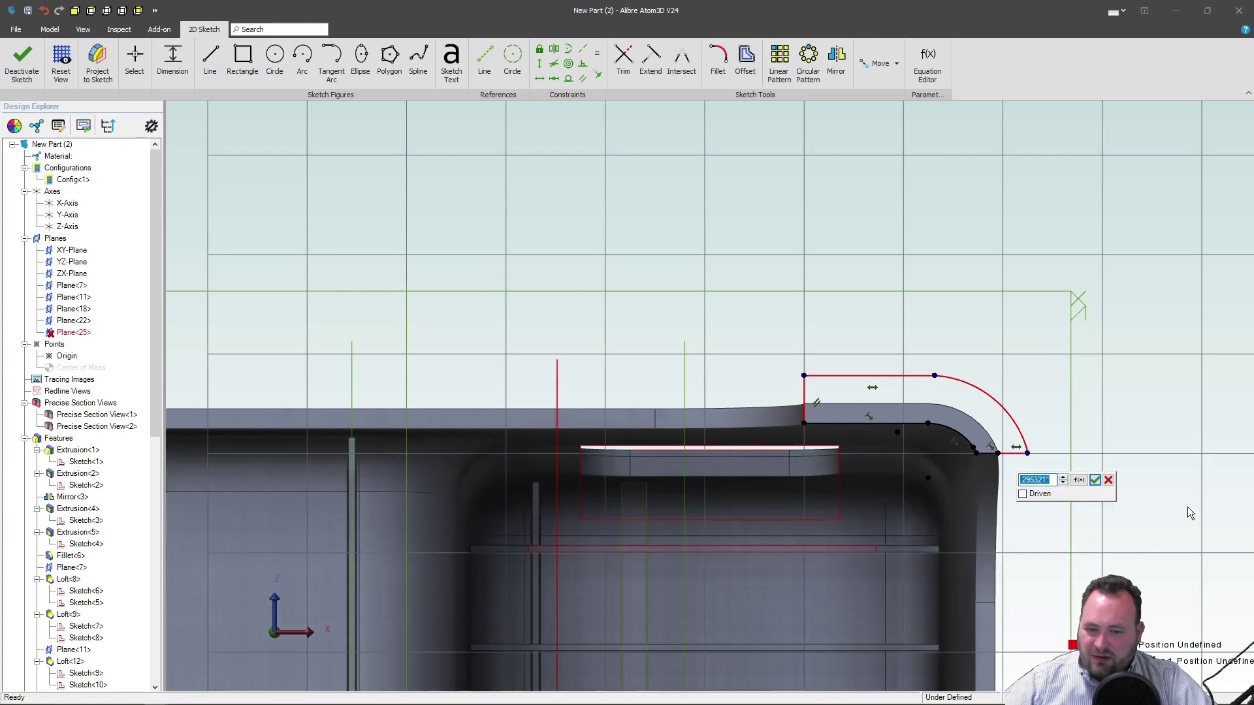
{"action": "type", "text": ".200"}
{"action": "key", "text": "Return"}
{"action": "key", "text": "Escape"}
Move the upper endpoint of the second profile's outer arc inward and make the arc tangent to the long horizontal line.
{"action": "scroll", "coordinate": [898, 421], "scroll_direction": "up", "scroll_amount": 2}
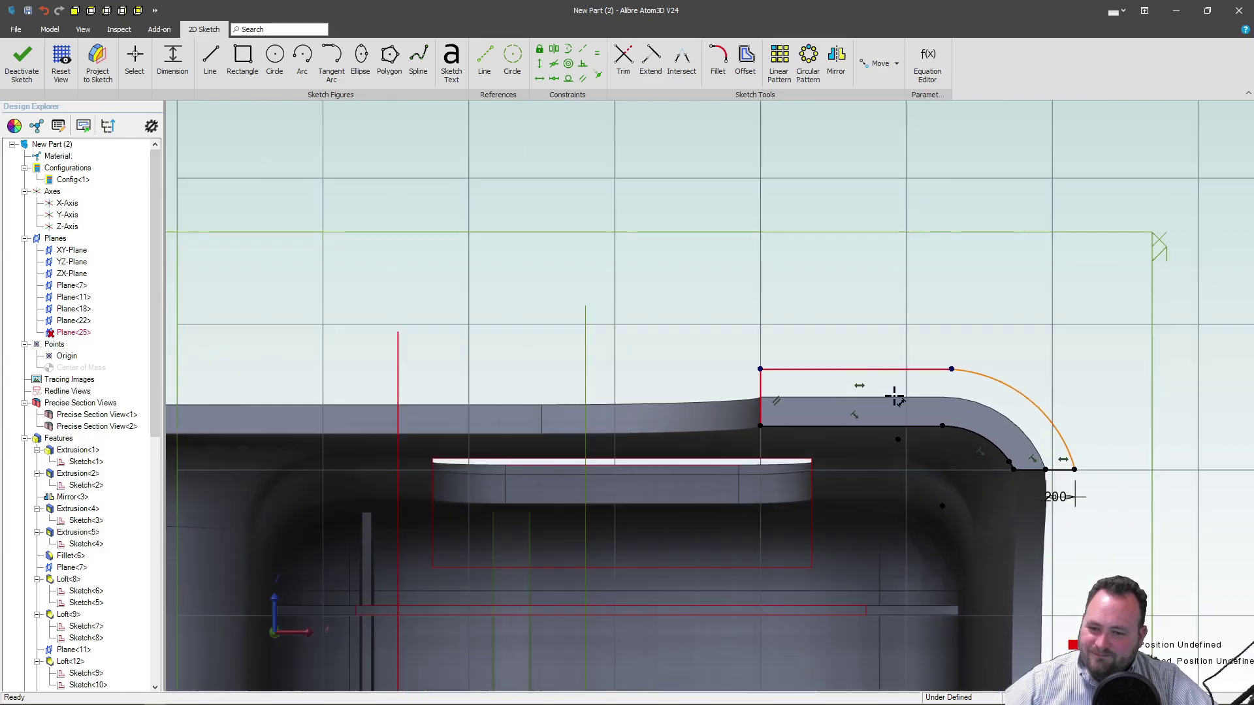
{"action": "mouse_move", "coordinate": [950, 369]}
{"action": "left_mouse_down"}
{"action": "mouse_move", "coordinate": [882, 358]}
{"action": "mouse_move", "coordinate": [635, 155]}
{"action": "left_mouse_up"}
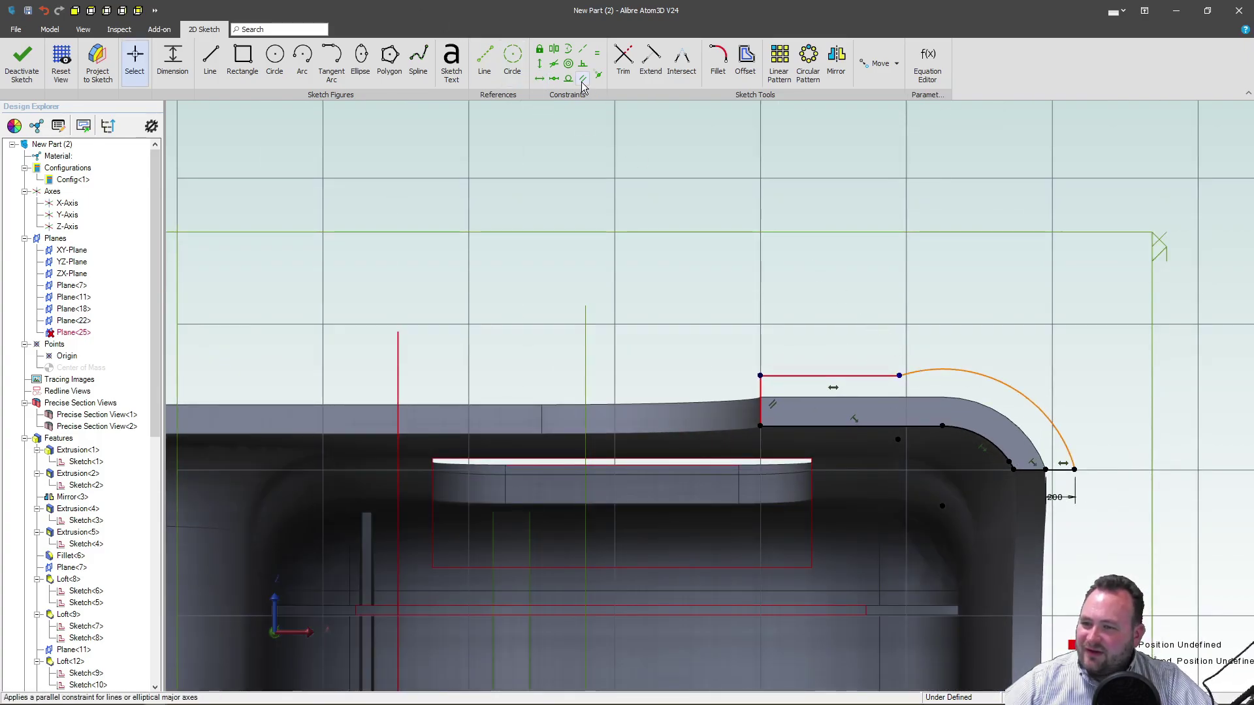
{"action": "left_click", "coordinate": [855, 375]}
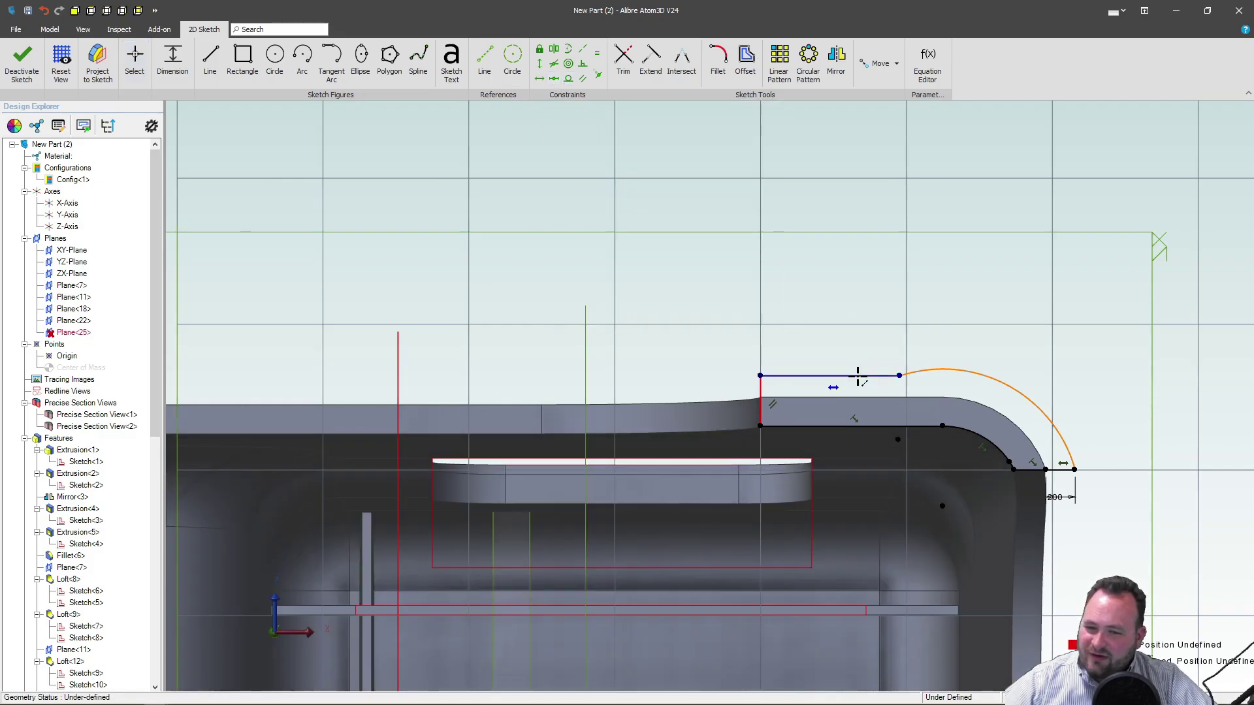
{"action": "left_click", "coordinate": [968, 372]}
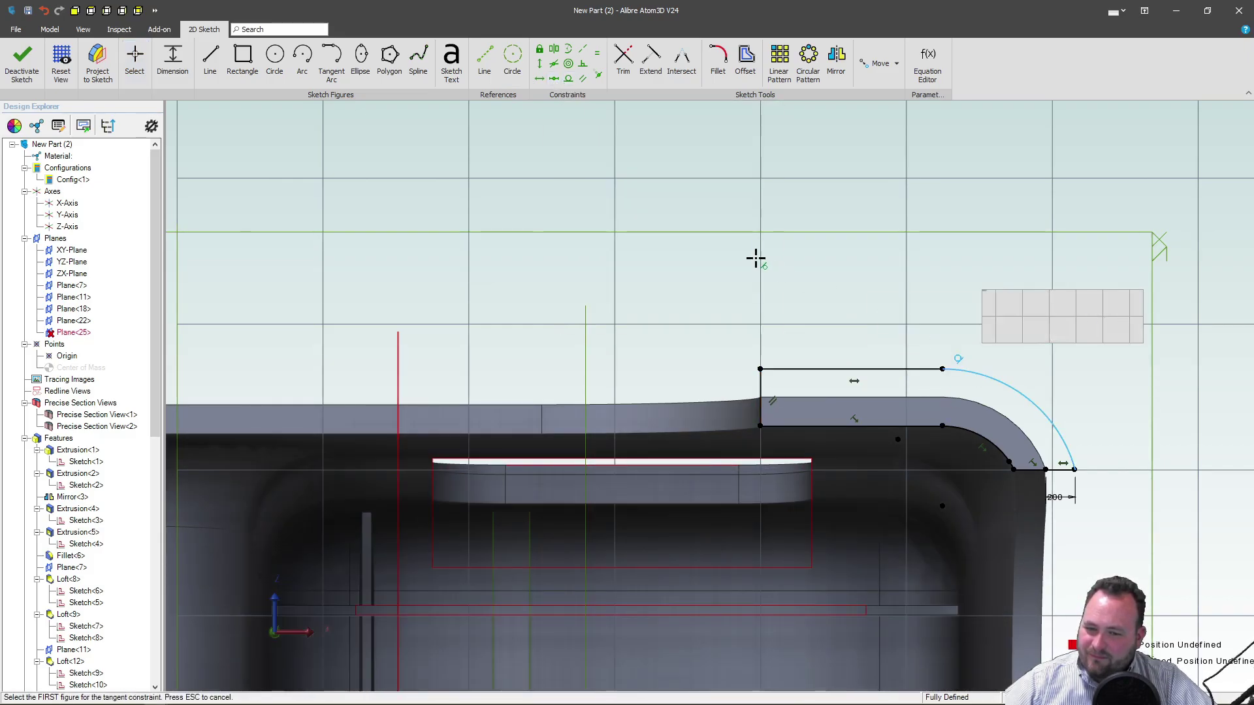
Extrude the two leg profiles as a boss to a depth of 0.2 in and inspect the resulting feet.
{"action": "scroll", "coordinate": [923, 333], "scroll_direction": "down", "scroll_amount": 5}
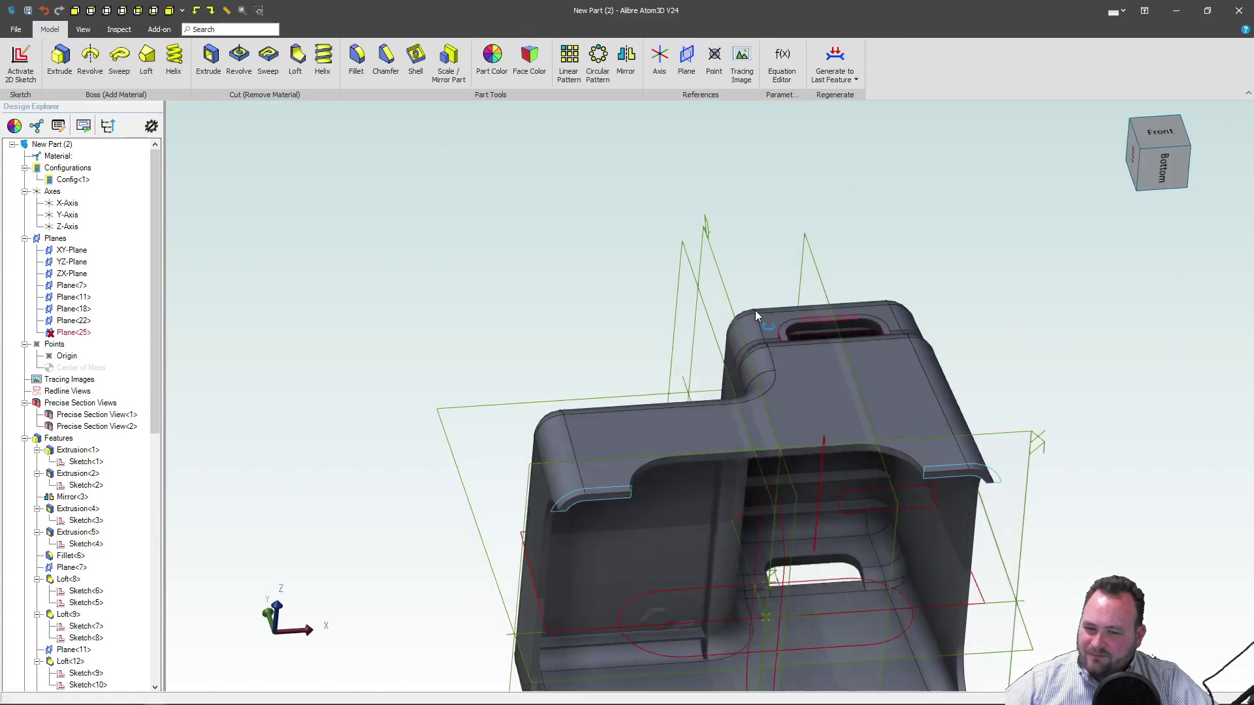
{"action": "left_click", "coordinate": [60, 65]}
{"action": "type", "text": "."}
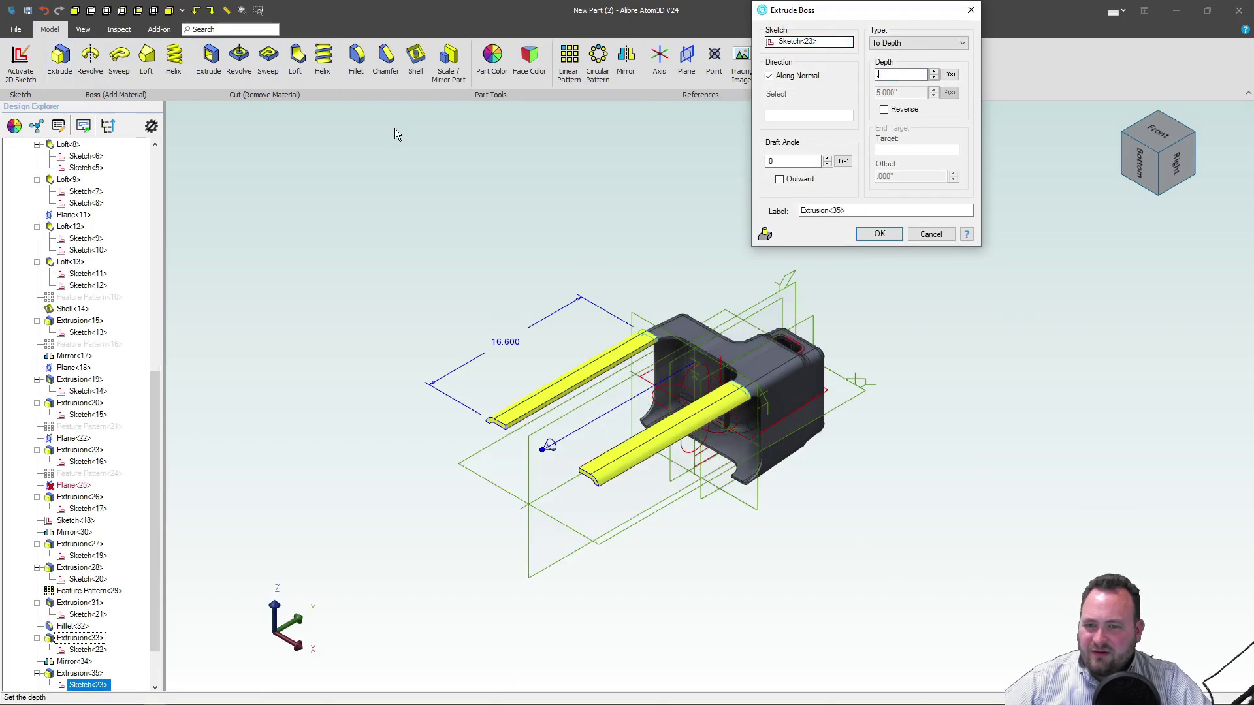
{"action": "type", "text": "2"}
{"action": "key", "text": "Return"}
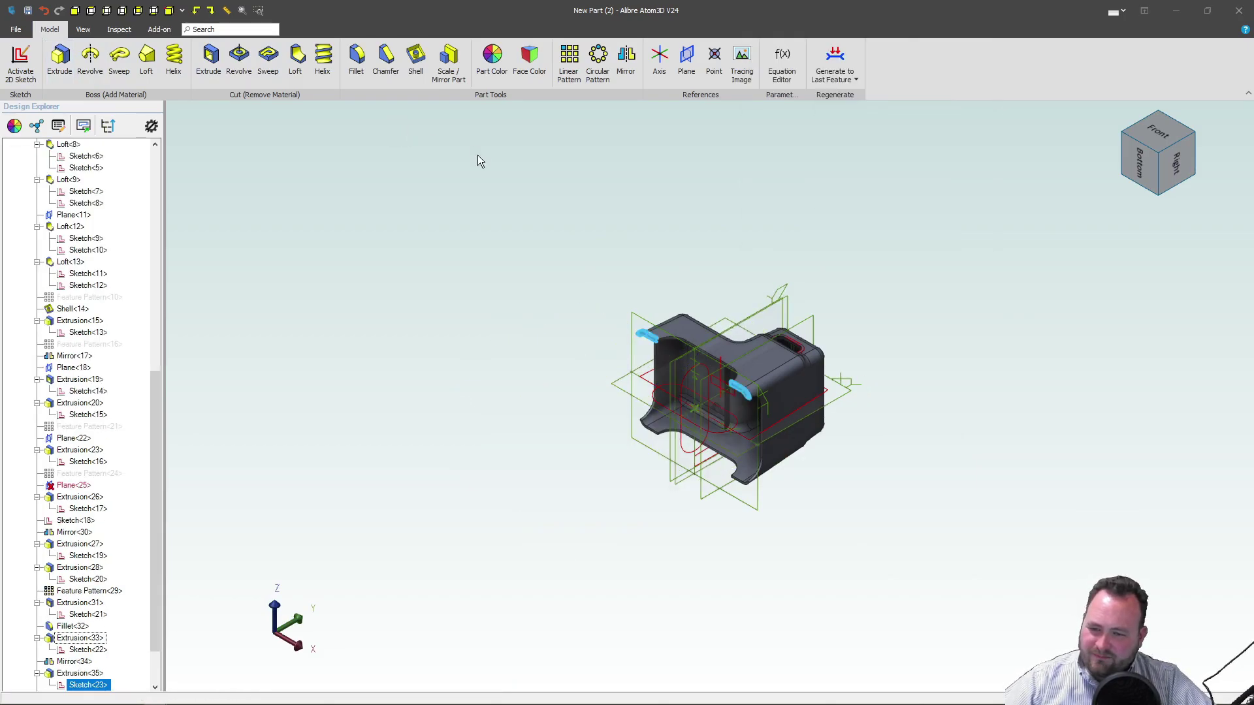
{"action": "scroll", "coordinate": [772, 379], "scroll_direction": "up", "scroll_amount": 5}
{"action": "middle_click_drag", "start_coordinate": [409, 224], "coordinate": [504, 220]}
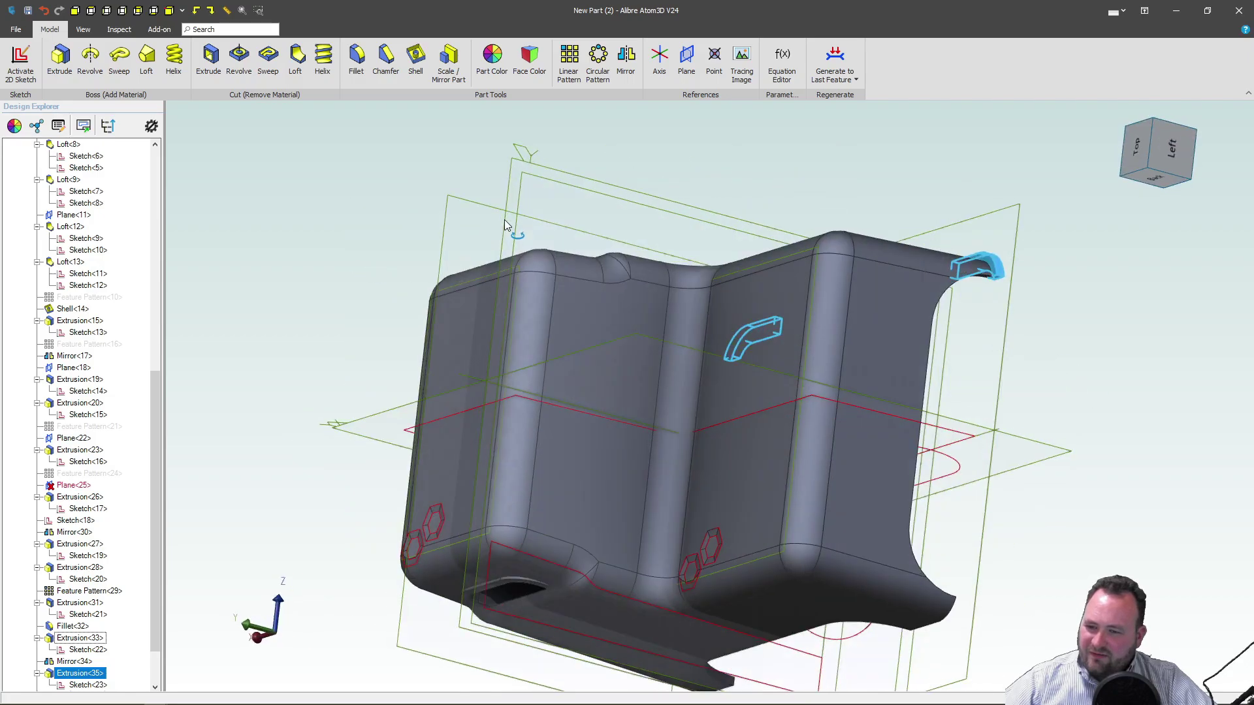
{"action": "scroll", "coordinate": [999, 241], "scroll_direction": "up", "scroll_amount": 5}
{"action": "middle_click_drag", "start_coordinate": [950, 373], "coordinate": [888, 298]}
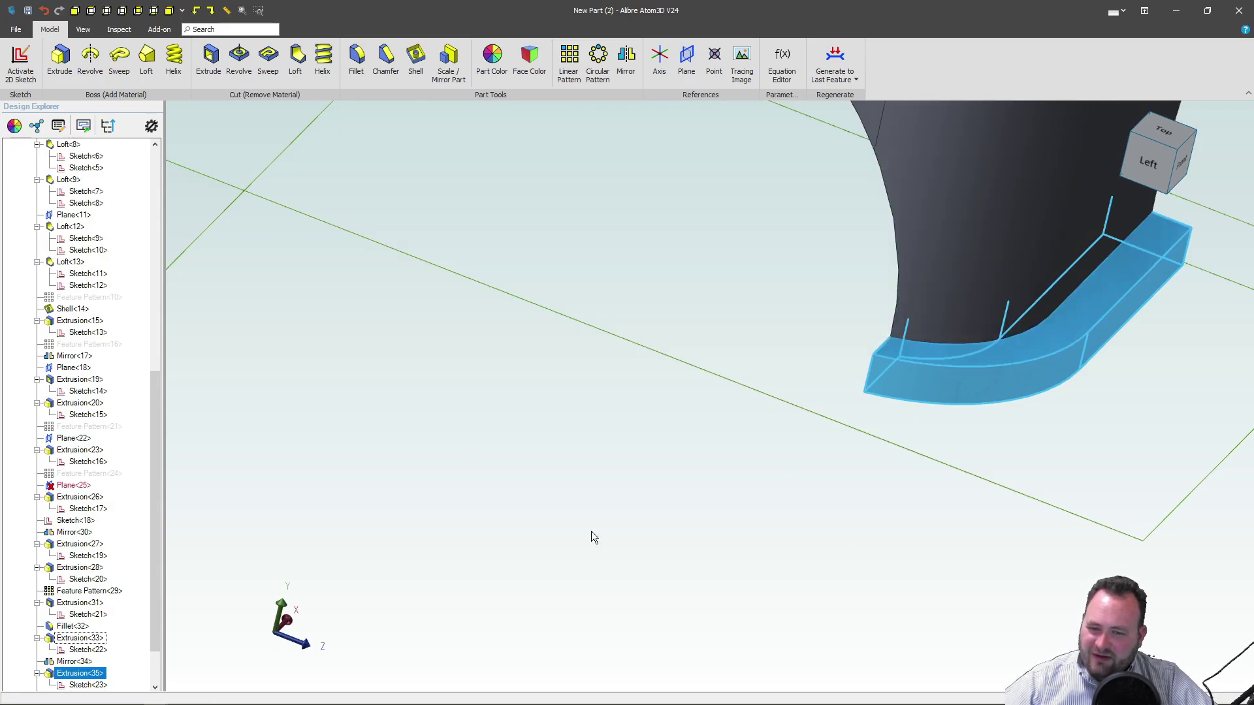
Mirror the corner-leg feet extrusion about the stool's central vertical plane perpendicular to the Z axis, with Mirror Geometry enabled.
{"action": "scroll", "coordinate": [605, 535], "scroll_direction": "down", "scroll_amount": 6}
{"action": "left_click", "coordinate": [575, 518]}
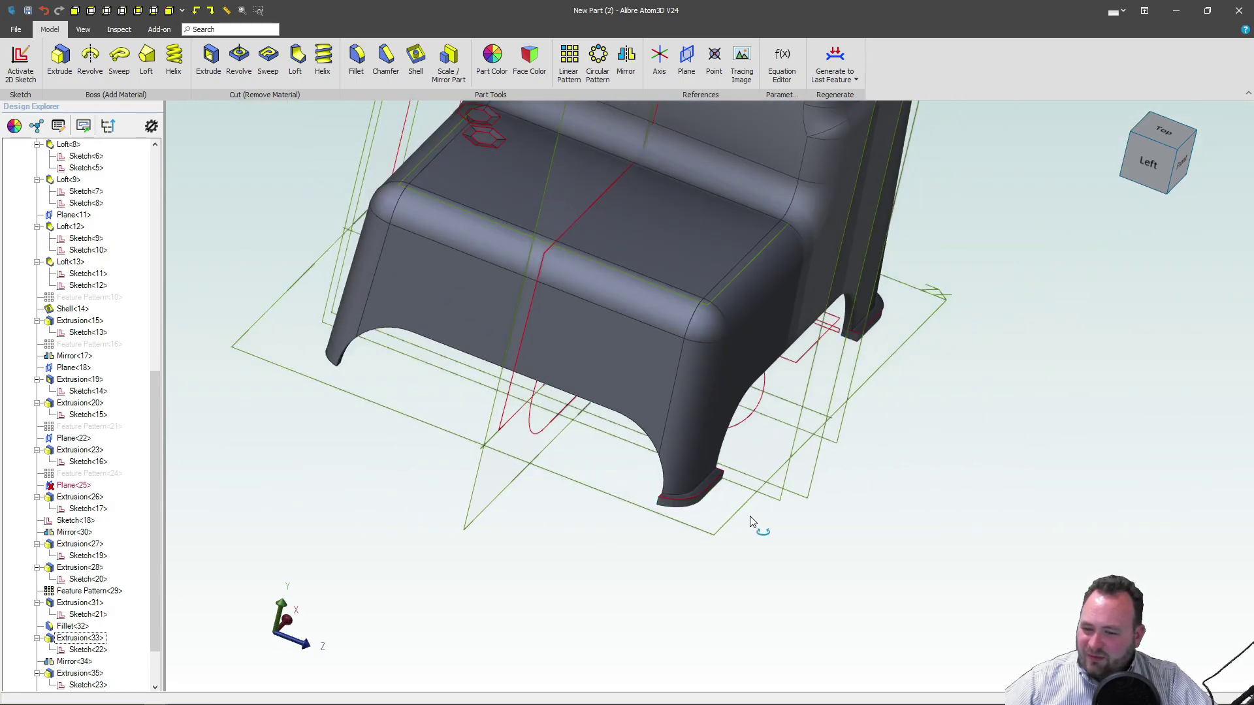
{"action": "middle_click_drag", "start_coordinate": [756, 524], "coordinate": [736, 465]}
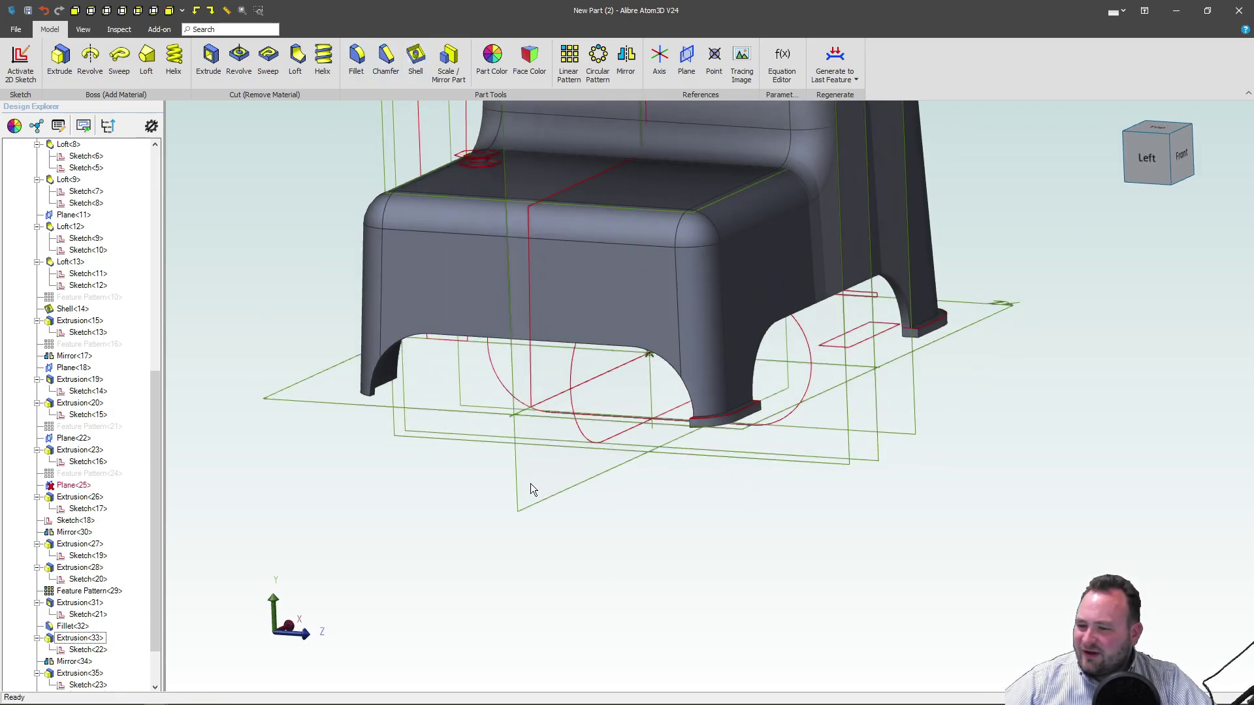
{"action": "left_click", "coordinate": [517, 496]}
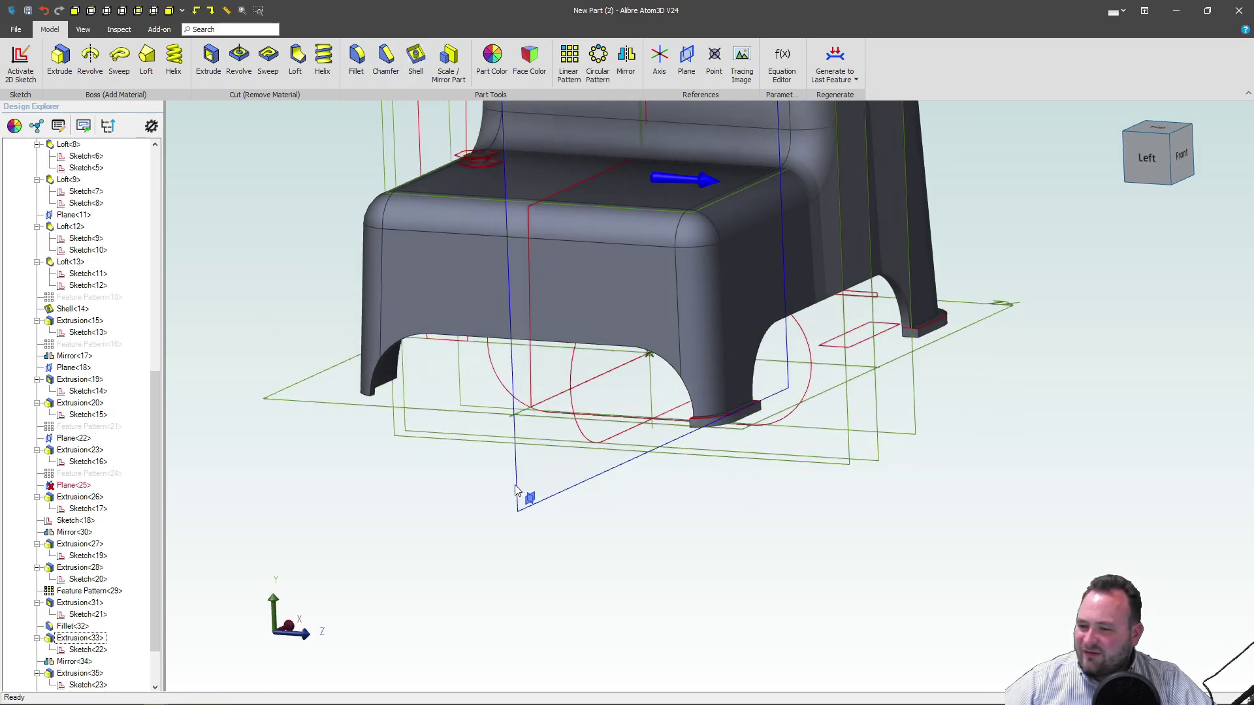
{"action": "left_click", "coordinate": [633, 61]}
{"action": "scroll", "coordinate": [742, 442], "scroll_direction": "up", "scroll_amount": 3}
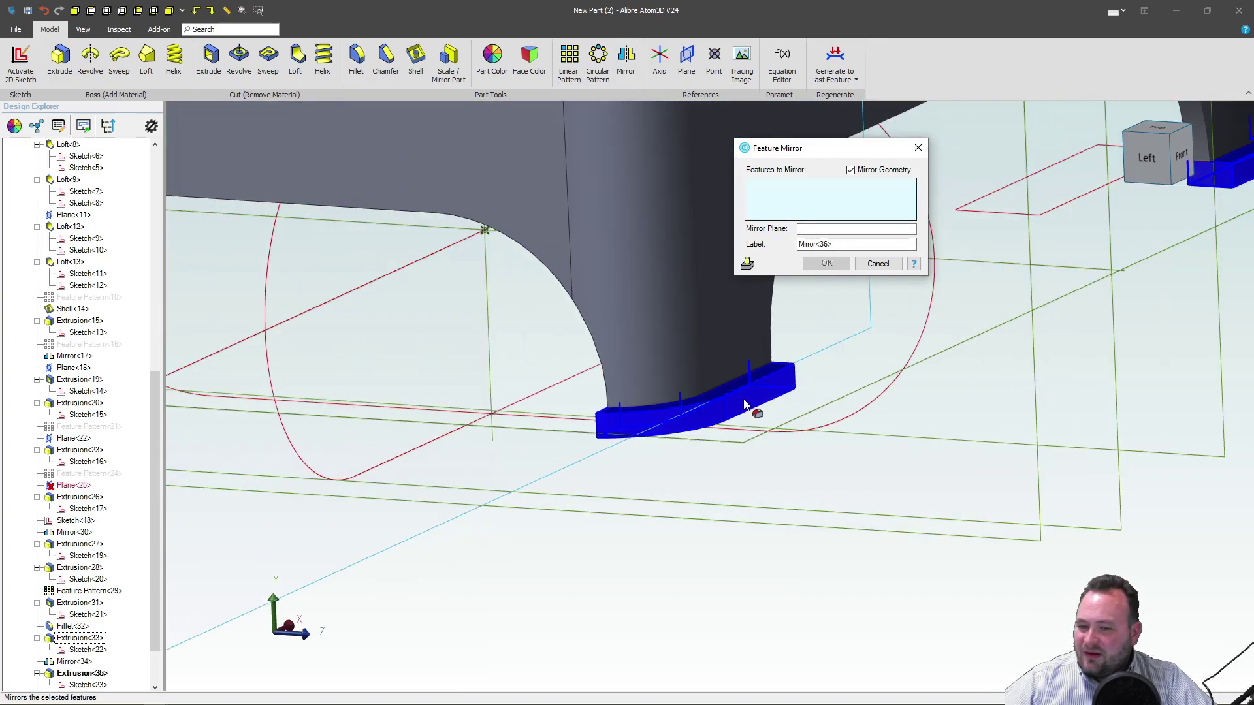
{"action": "left_click", "coordinate": [751, 413]}
{"action": "scroll", "coordinate": [866, 476], "scroll_direction": "down", "scroll_amount": 5}
{"action": "scroll", "coordinate": [883, 472], "scroll_direction": "up", "scroll_amount": 3}
{"action": "left_click", "coordinate": [810, 230]}
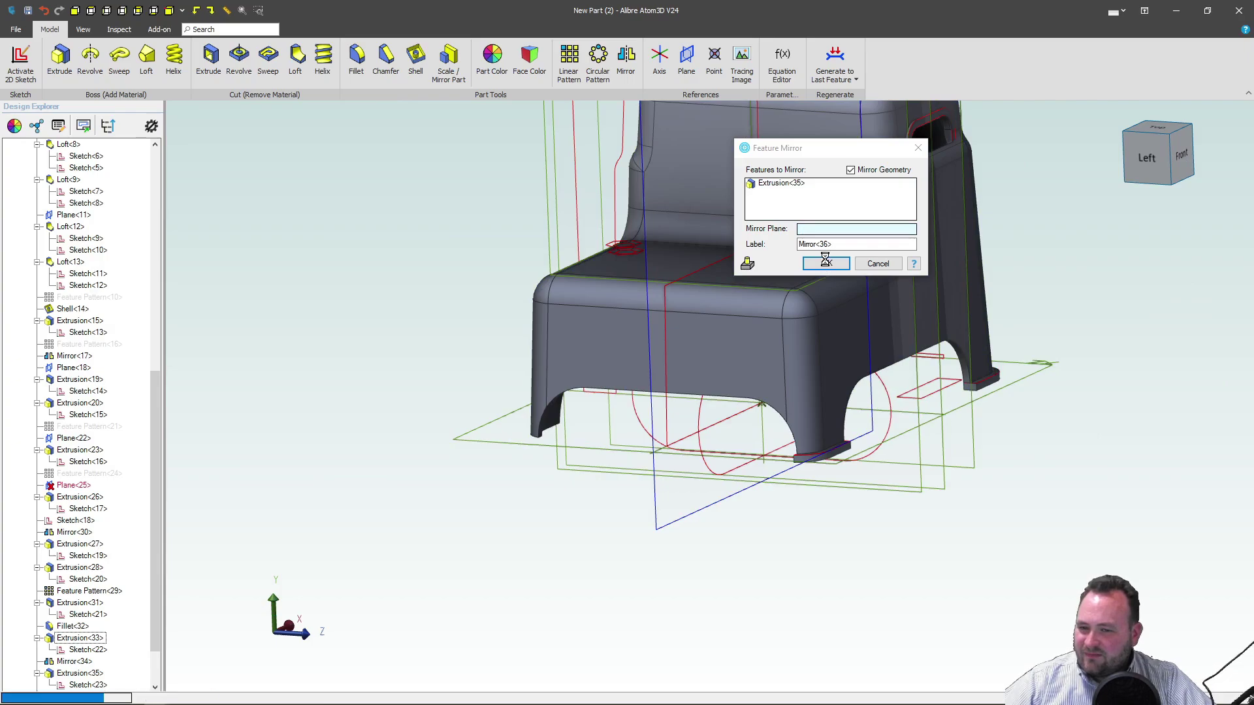
{"action": "left_click", "coordinate": [826, 264]}
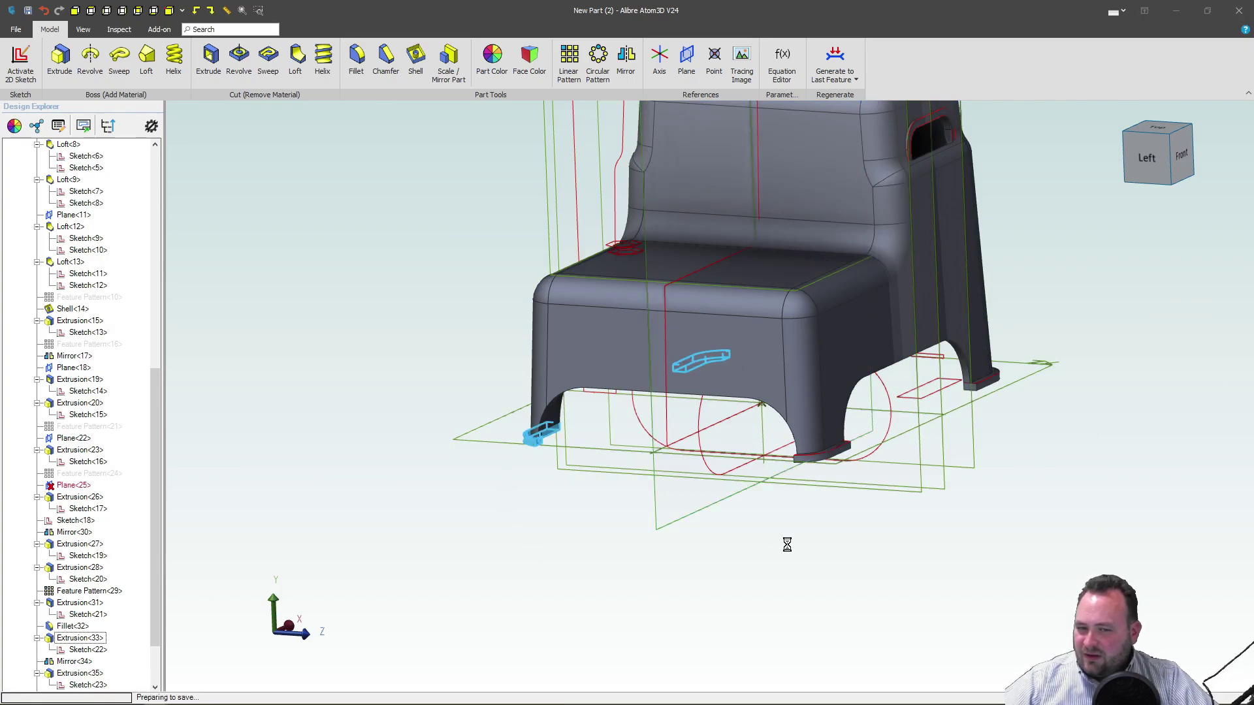
Unsuppress Feature Pattern<10> to restore the hexagon pattern on both step treads.
{"action": "middle_click_drag", "start_coordinate": [821, 537], "coordinate": [777, 418]}
{"action": "right_click", "coordinate": [84, 297]}
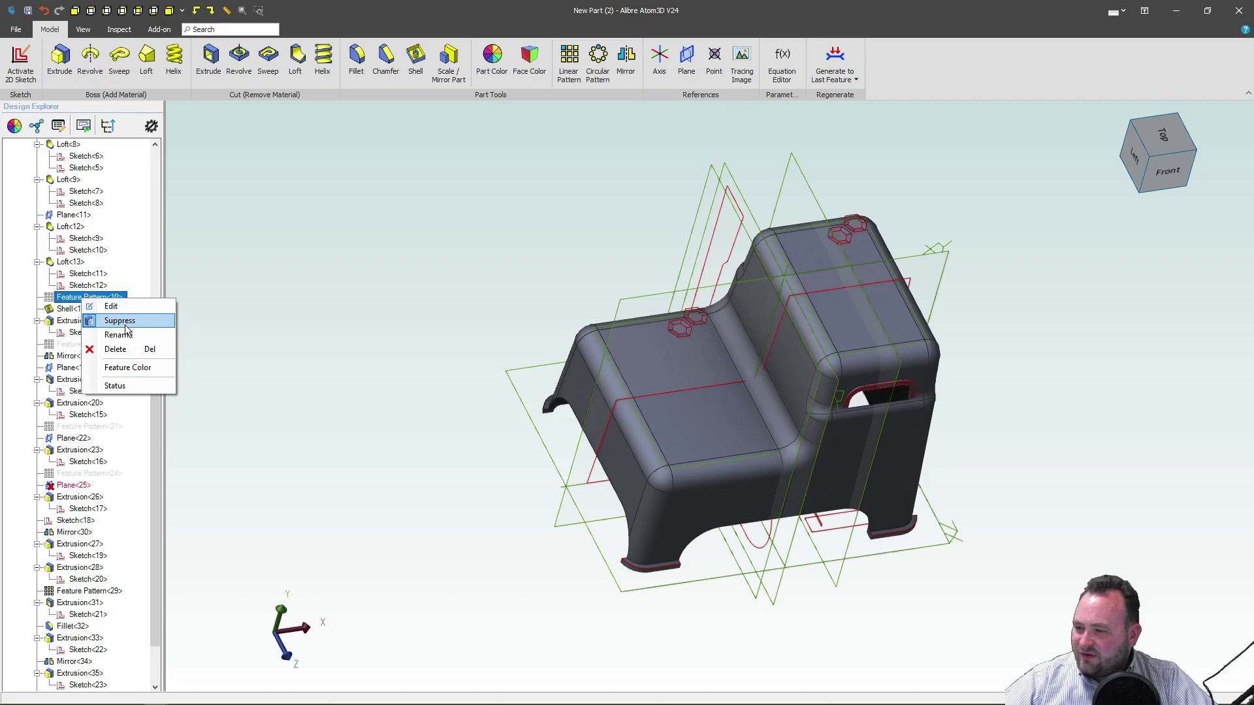
{"action": "left_click", "coordinate": [120, 321]}
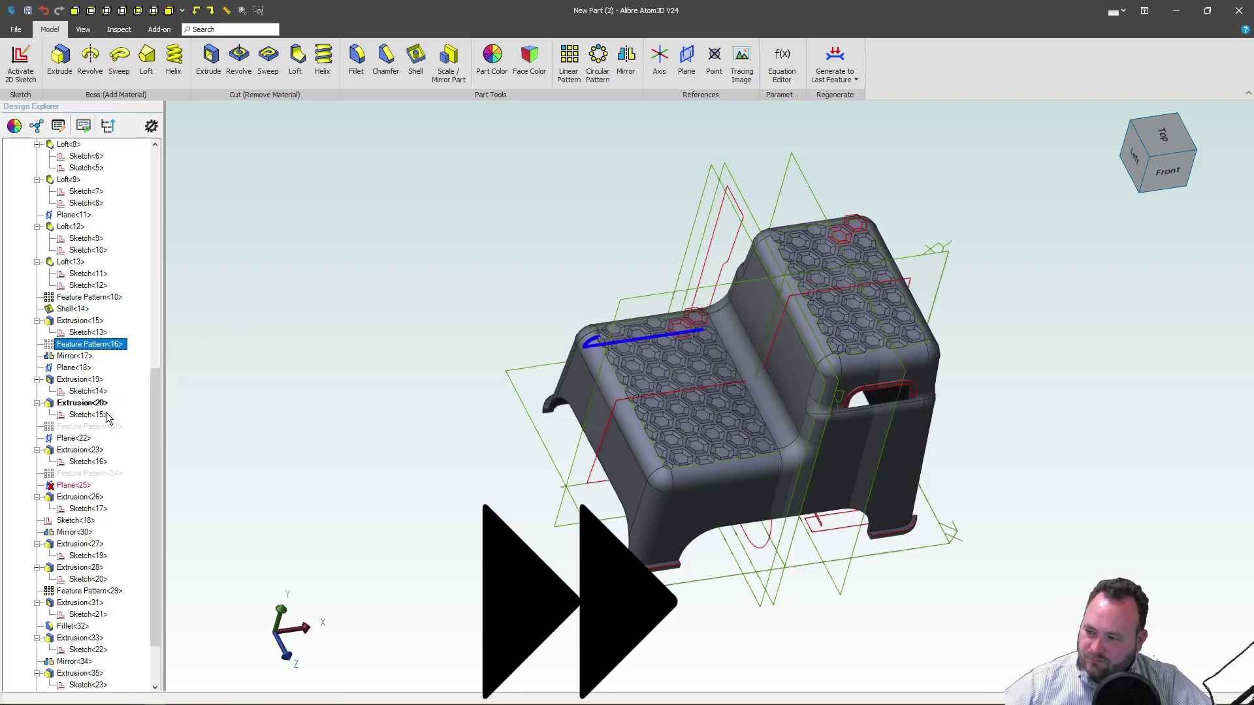
Unsuppress Feature Pattern<16>, Feature Pattern<21> and Feature Pattern<24>, and inspect the ribs on the stool's underside.
{"action": "left_click", "coordinate": [109, 344]}
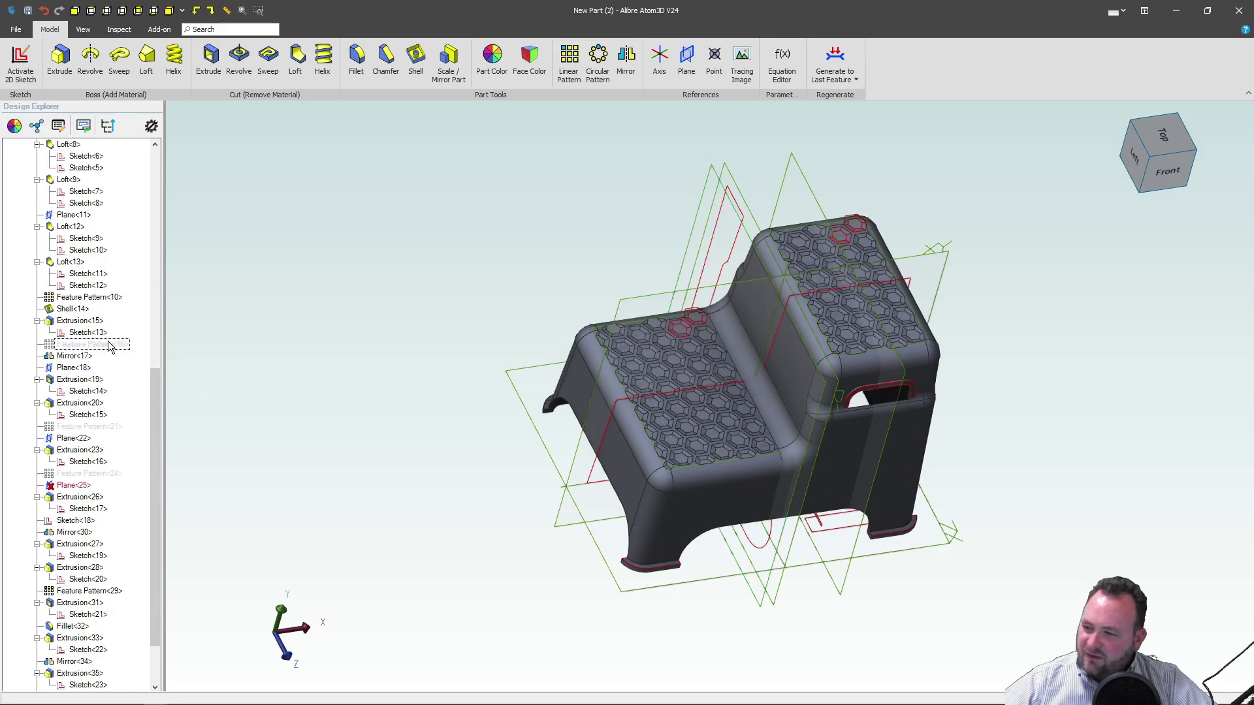
{"action": "left_click", "coordinate": [103, 428]}
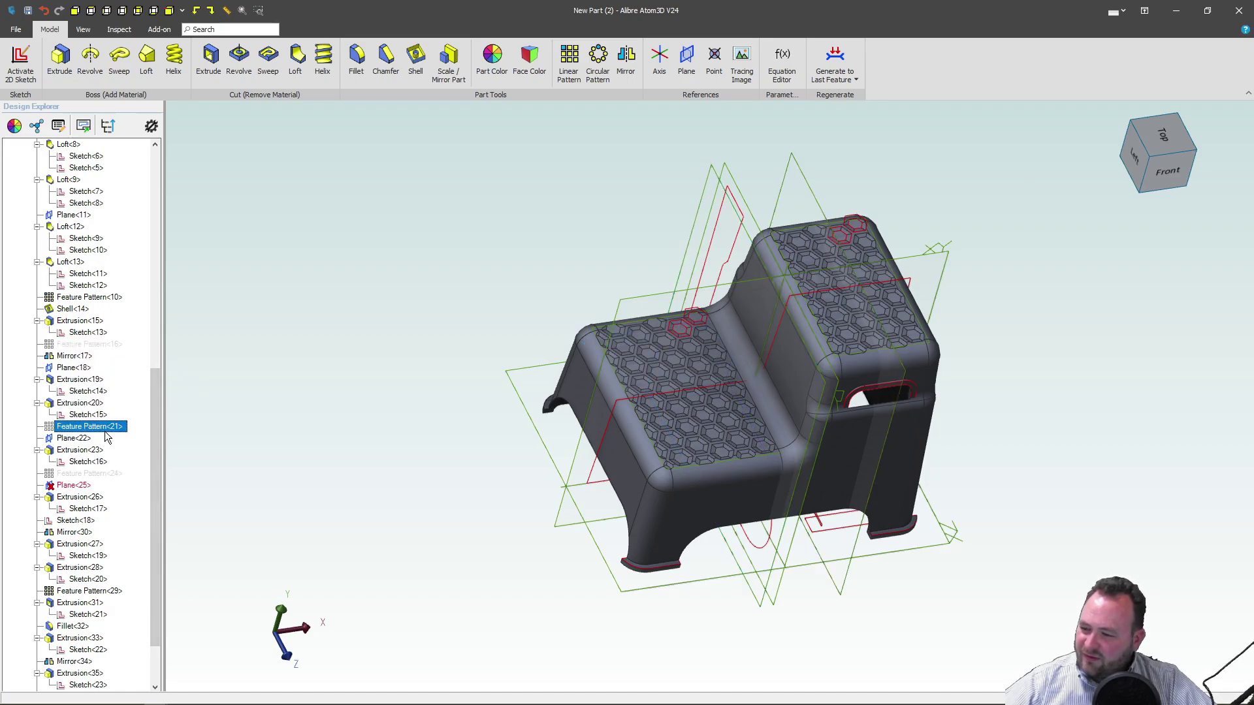
{"action": "right_click", "coordinate": [91, 347]}
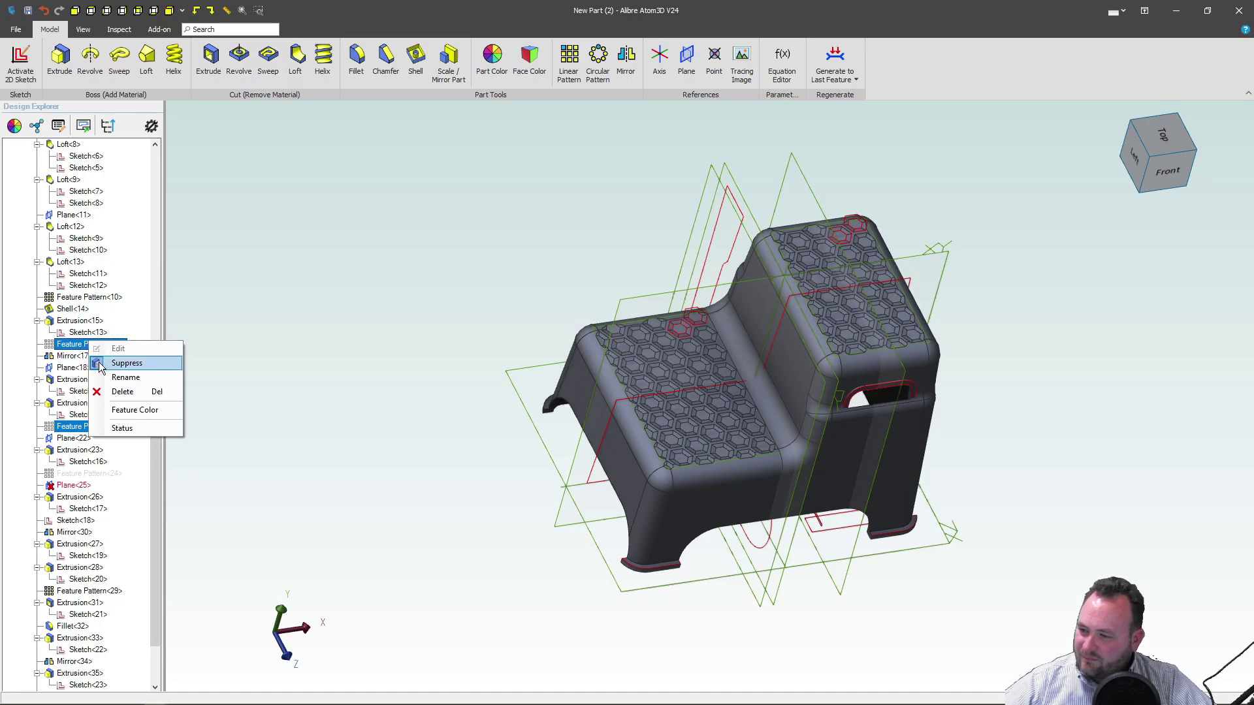
{"action": "left_click", "coordinate": [124, 364]}
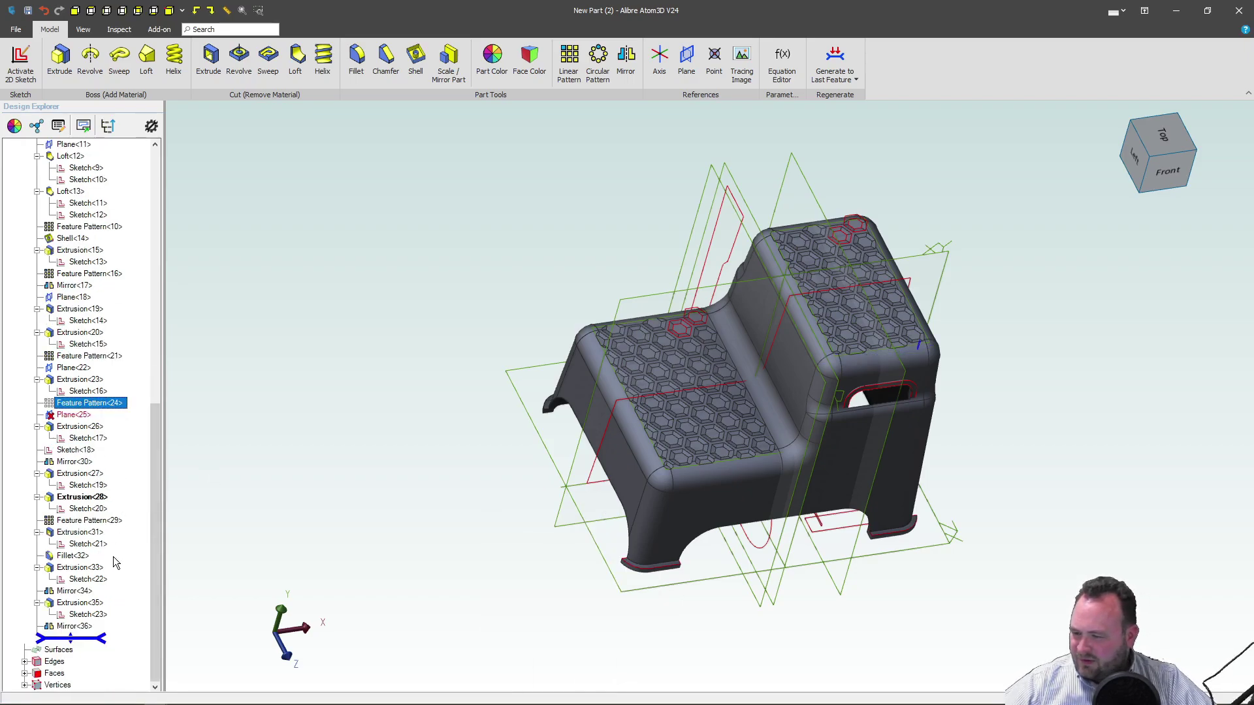
{"action": "right_click", "coordinate": [81, 405]}
{"action": "left_click", "coordinate": [105, 424]}
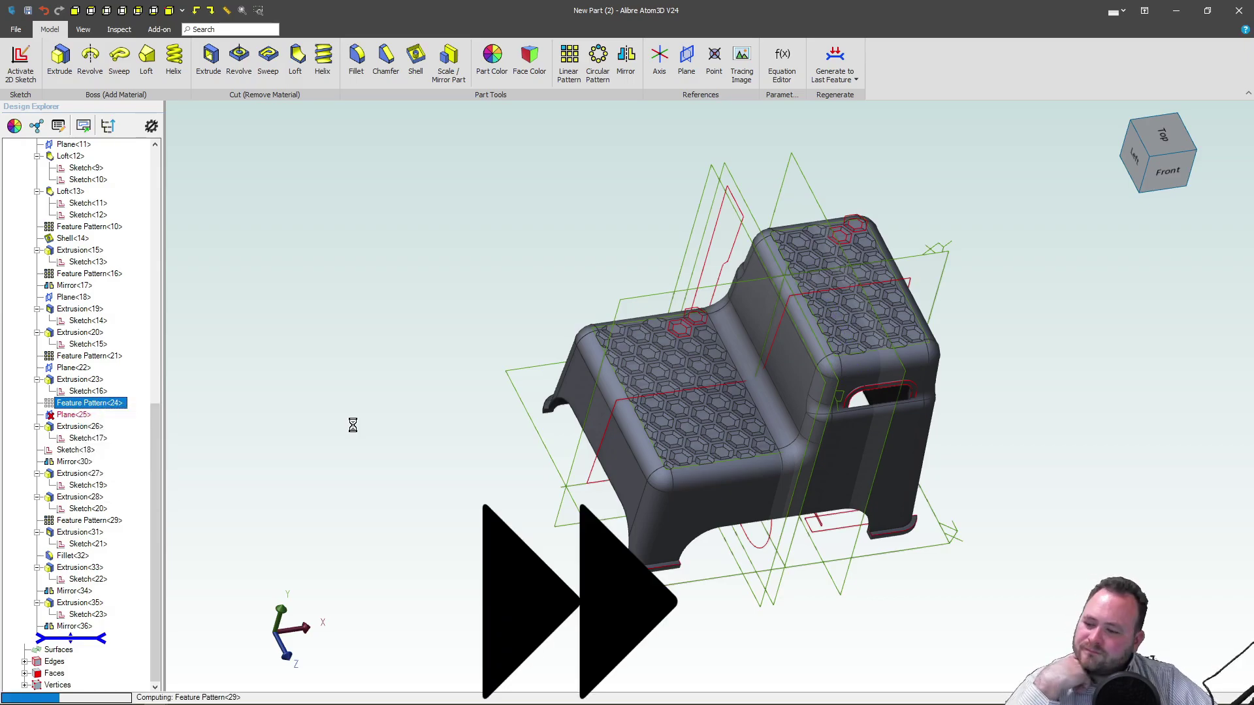
{"action": "middle_click_drag", "start_coordinate": [417, 448], "coordinate": [389, 420]}
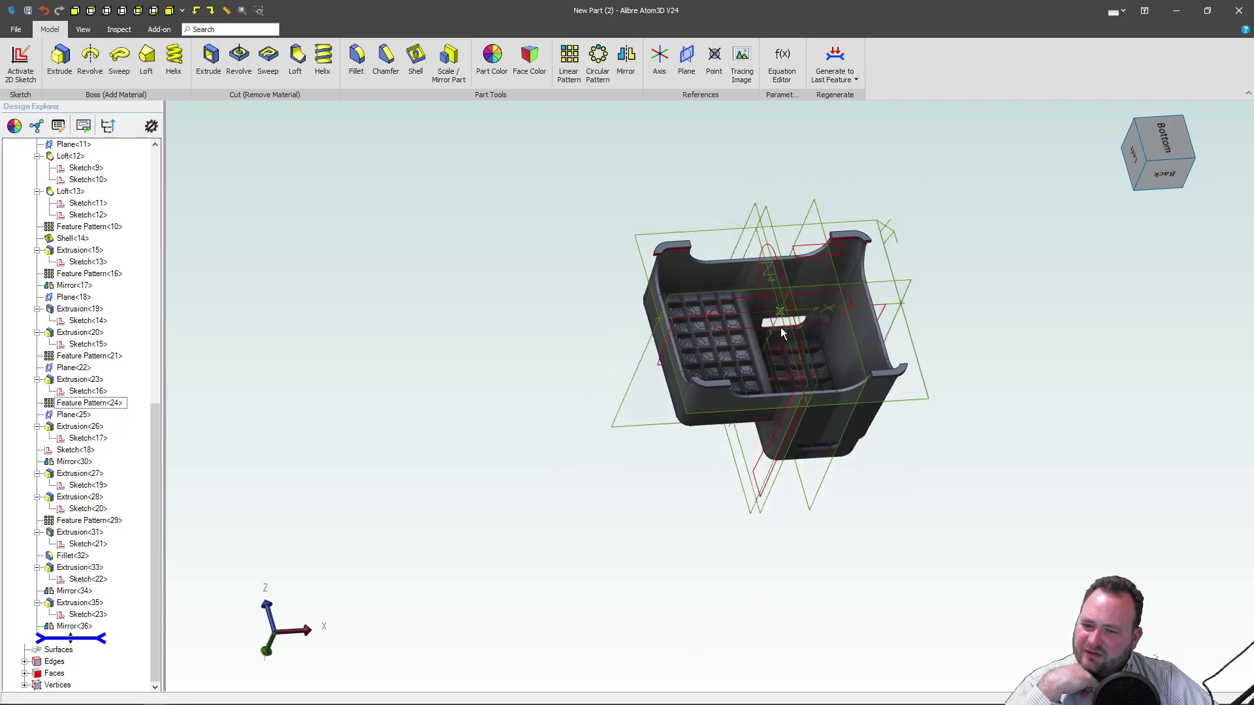
{"action": "scroll", "coordinate": [781, 331], "scroll_direction": "up", "scroll_amount": 5}
{"action": "middle_click_drag", "start_coordinate": [767, 345], "coordinate": [850, 302]}
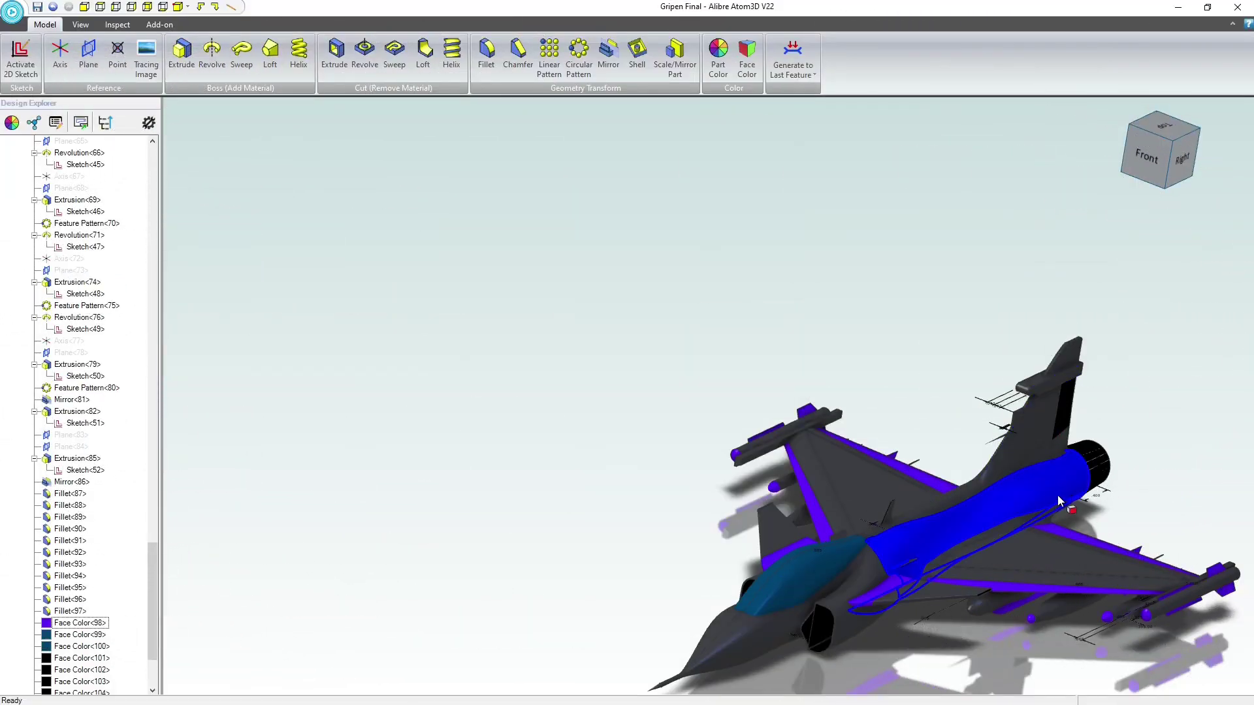
{"action": "middle_click_drag", "start_coordinate": [1057, 495], "coordinate": [914, 411]}
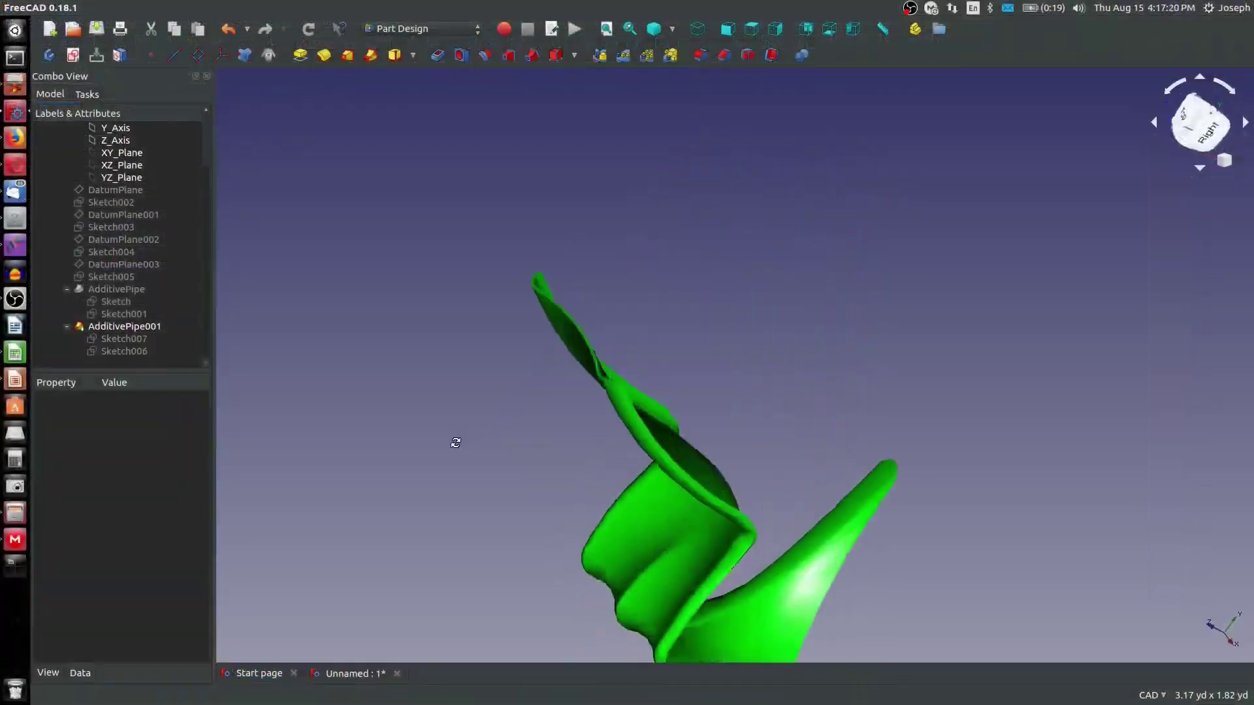
{"action": "middle_click_drag", "start_coordinate": [676, 367], "coordinate": [672, 313]}
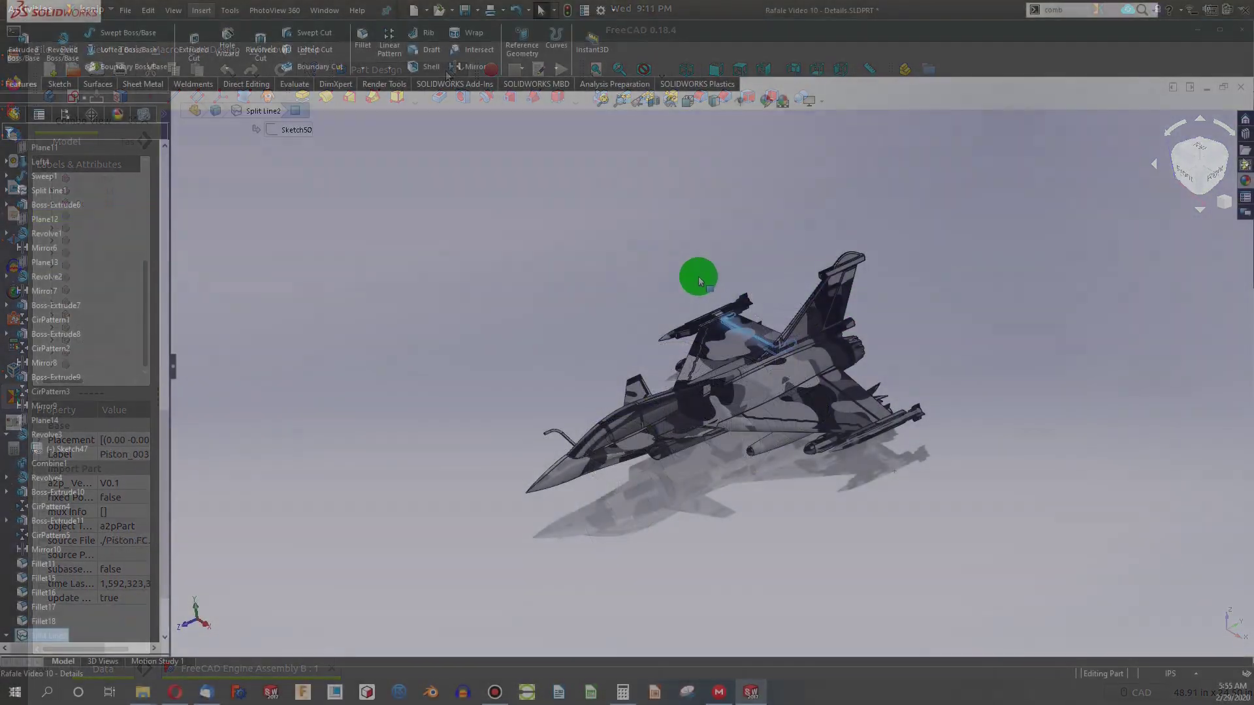
{"action": "scroll", "coordinate": [767, 403], "scroll_direction": "down", "scroll_amount": 5}
{"action": "scroll", "coordinate": [723, 271], "scroll_direction": "up", "scroll_amount": 5}
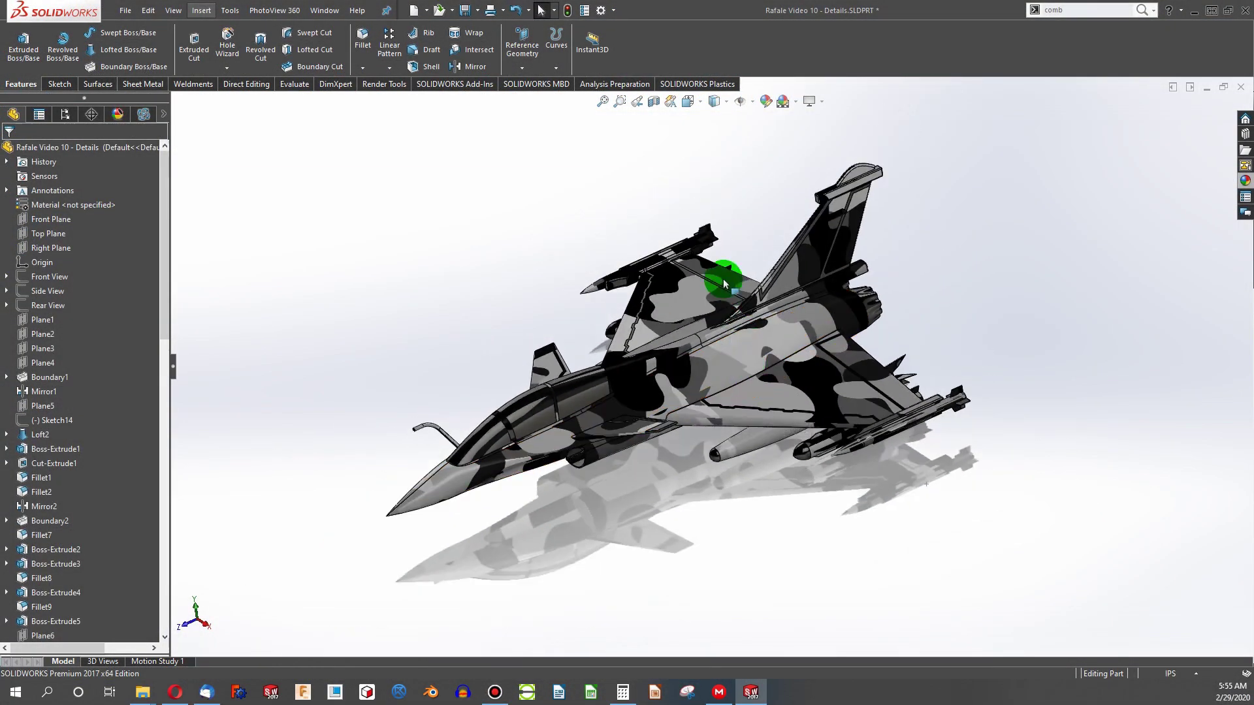
{"action": "scroll", "coordinate": [725, 283], "scroll_direction": "down", "scroll_amount": 4}
{"action": "middle_click_drag", "start_coordinate": [710, 306], "coordinate": [718, 284]}
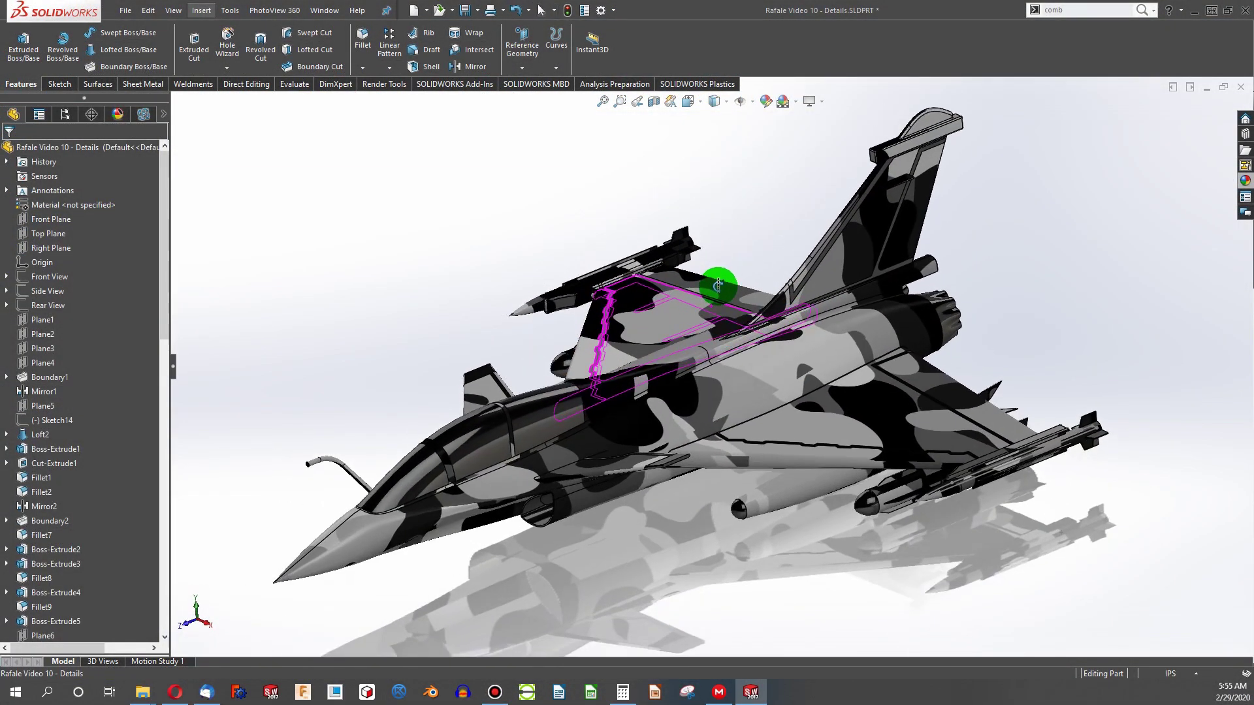